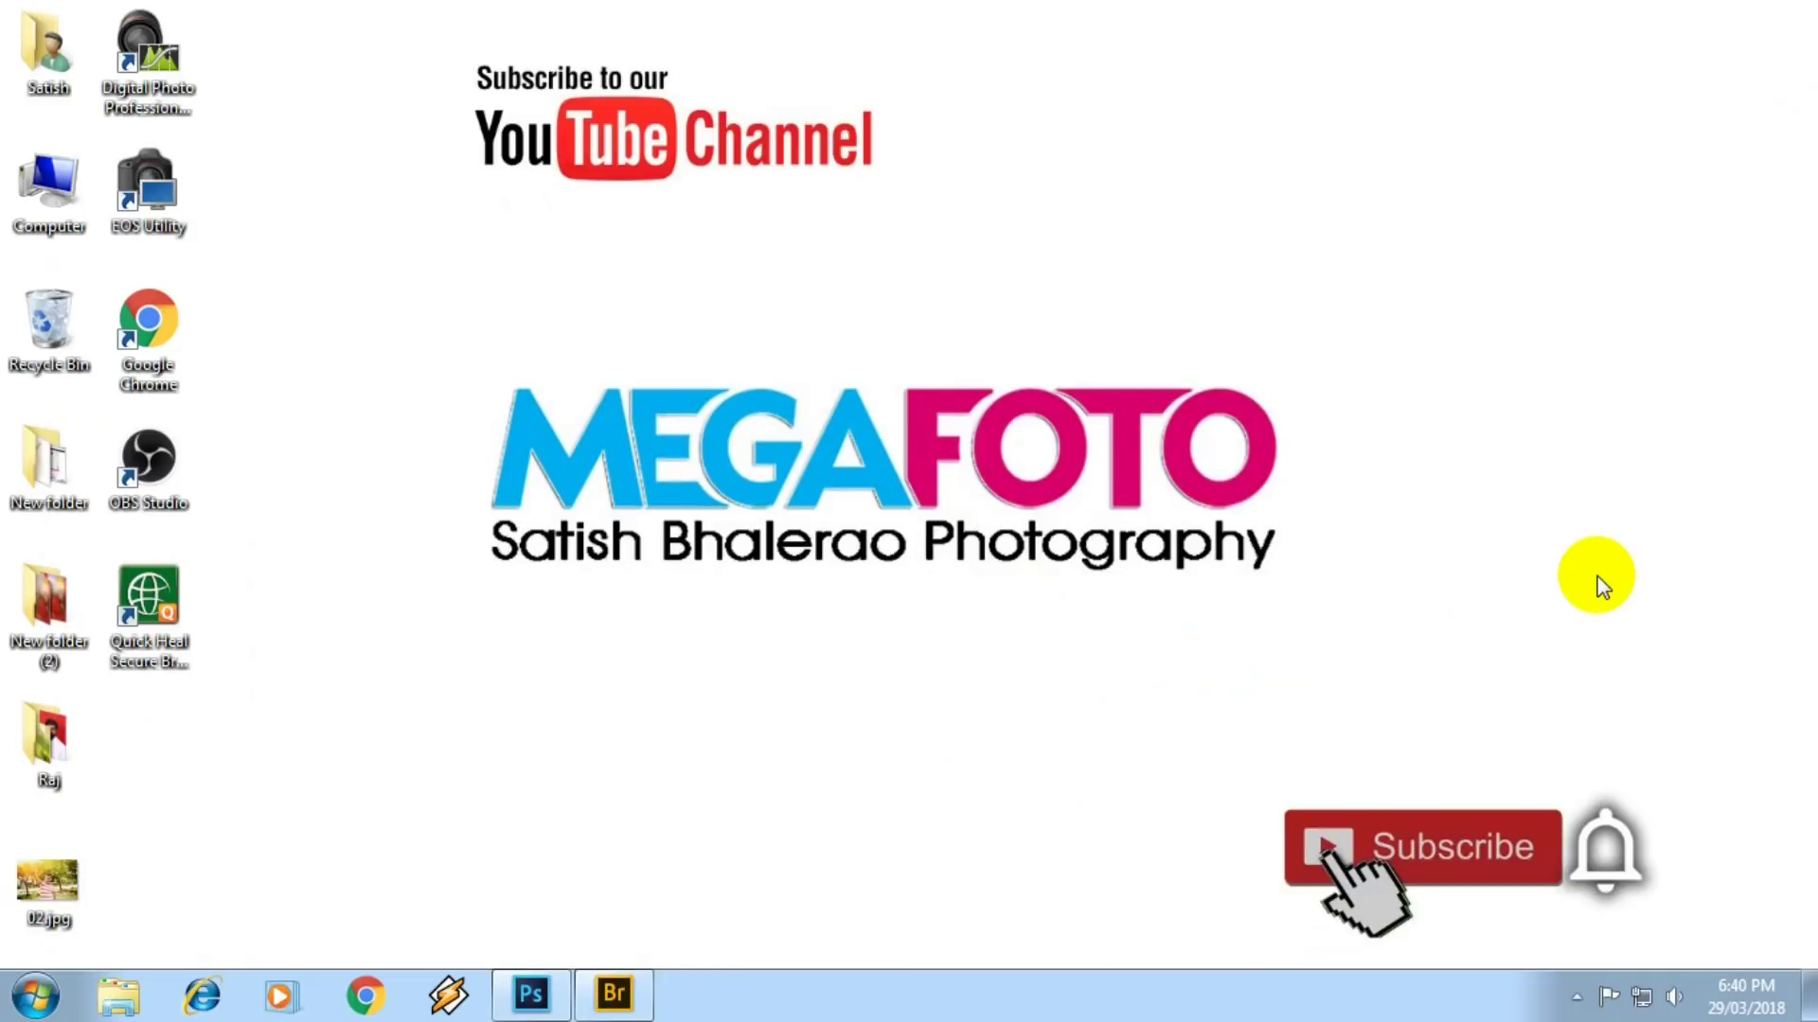
# - Open all four TIF portraits from the PDF folder as separate Photoshop documents
pyautogui.click(531, 994)
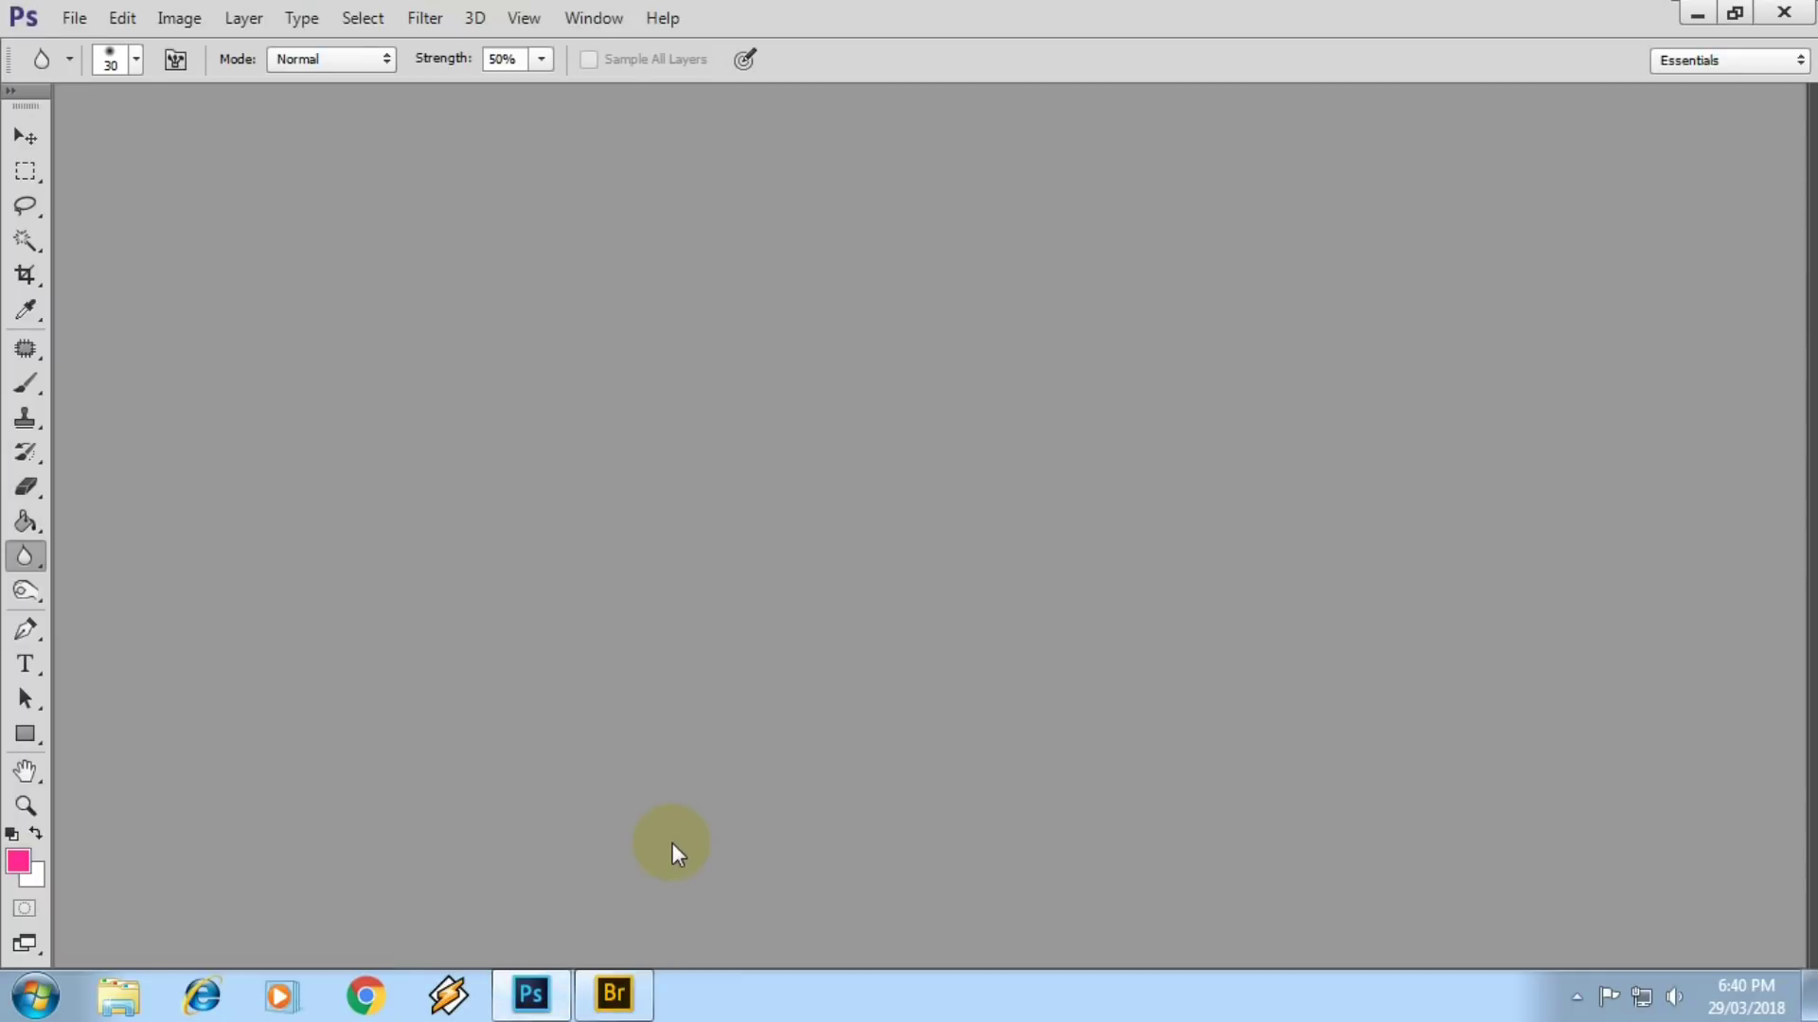
pyautogui.doubleClick(958, 471)
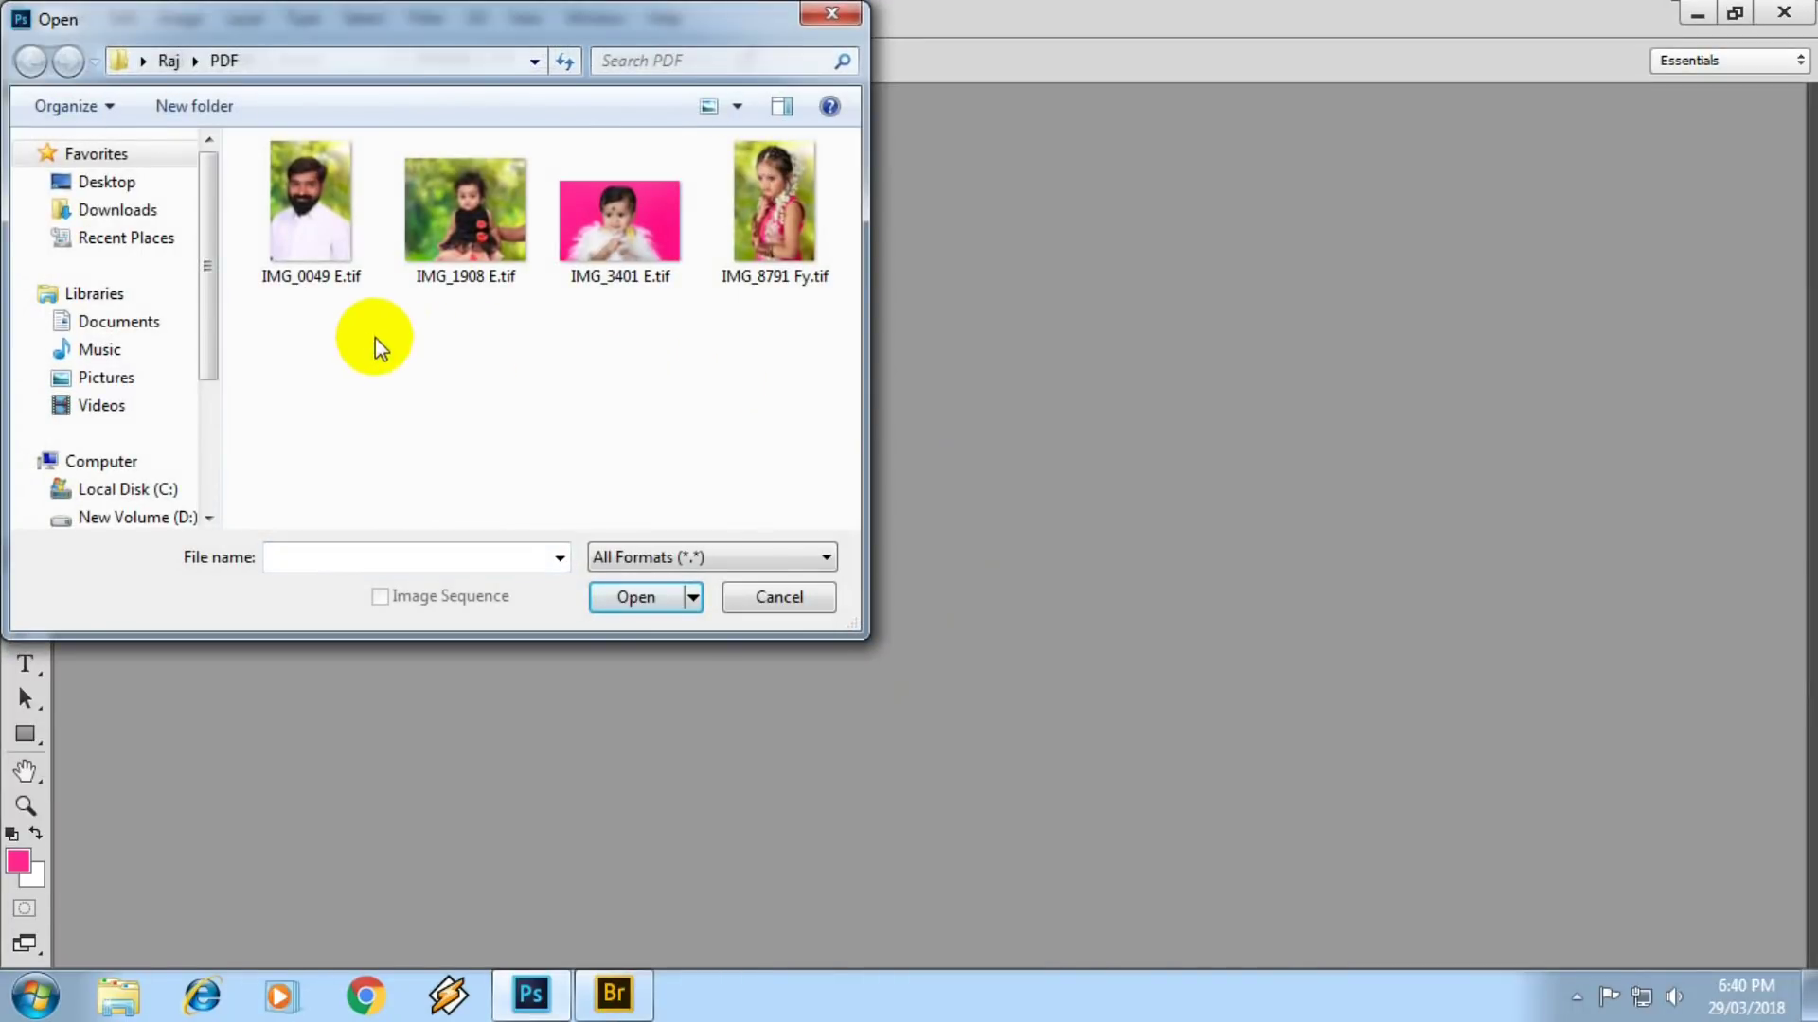
pyautogui.moveTo(375, 341); pyautogui.dragTo(906, 139)
pyautogui.press('Return')
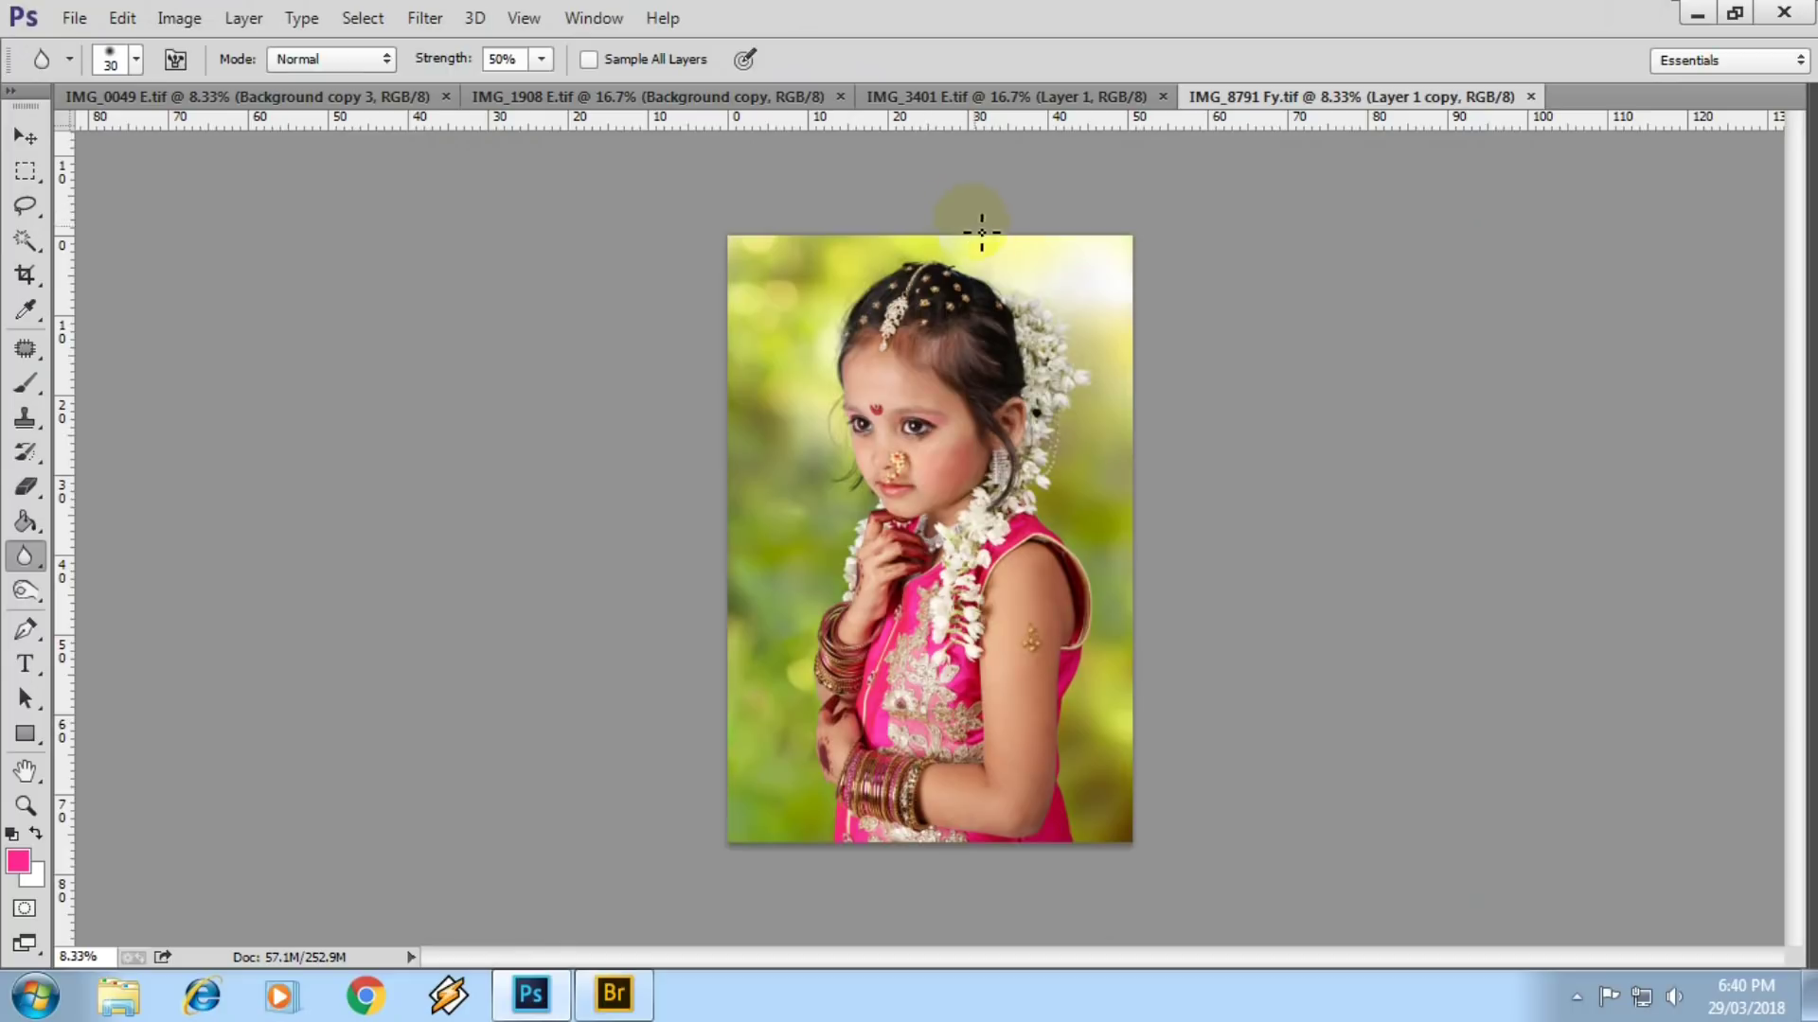
pyautogui.click(614, 994)
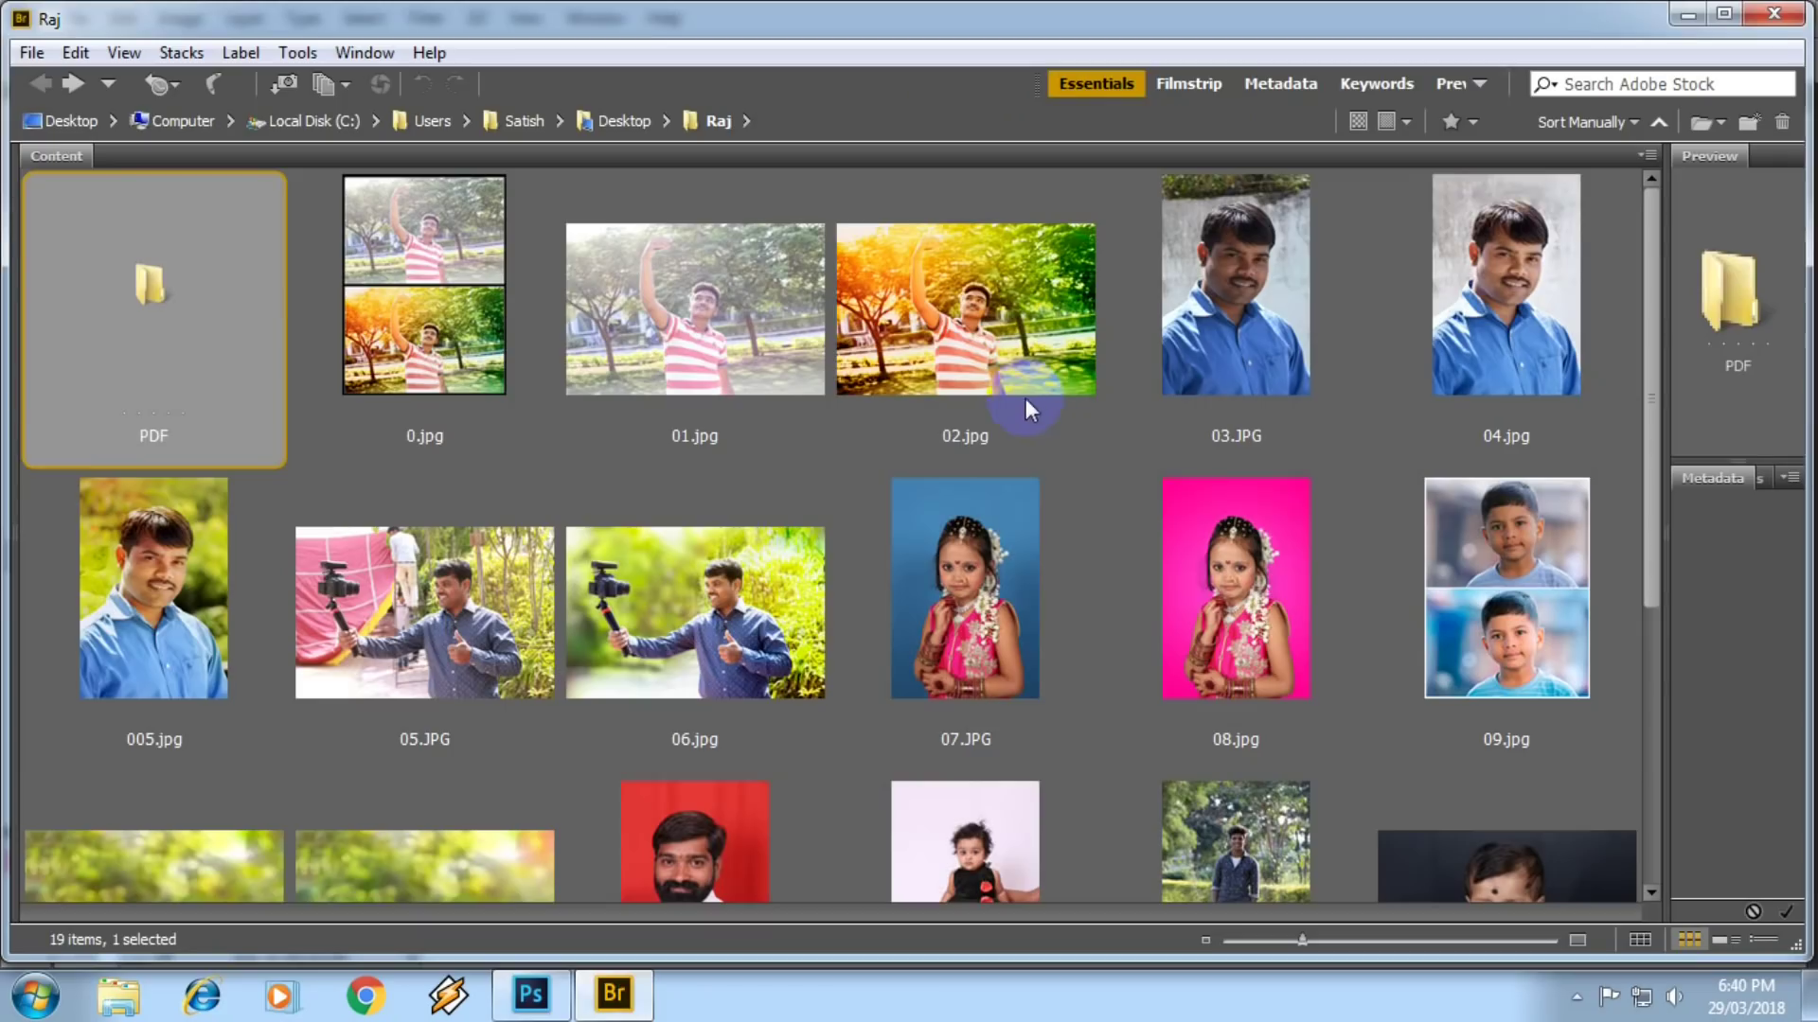
# - In Bridge, preview the original photos IMG_0049 and IMG_1908 full screen
pyautogui.moveTo(1651, 368); pyautogui.dragTo(1639, 615)
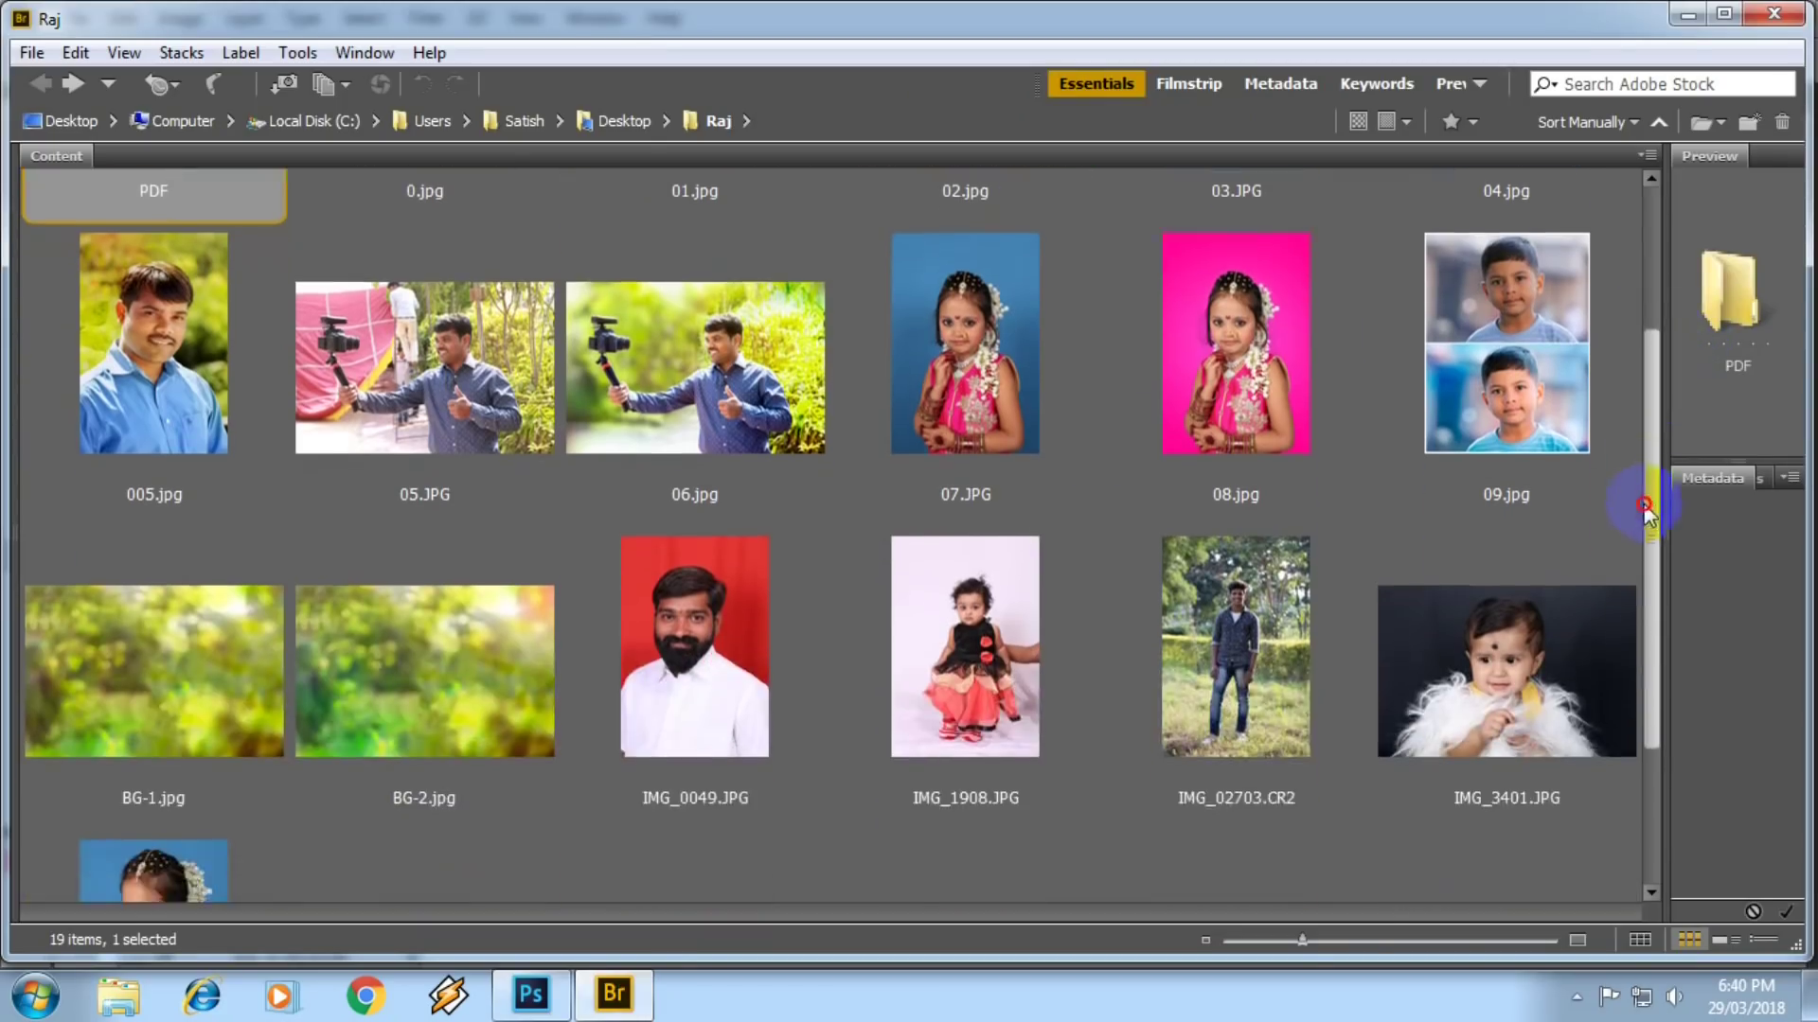
pyautogui.moveTo(1639, 615); pyautogui.dragTo(1636, 625)
pyautogui.click(661, 483)
pyautogui.press('space')
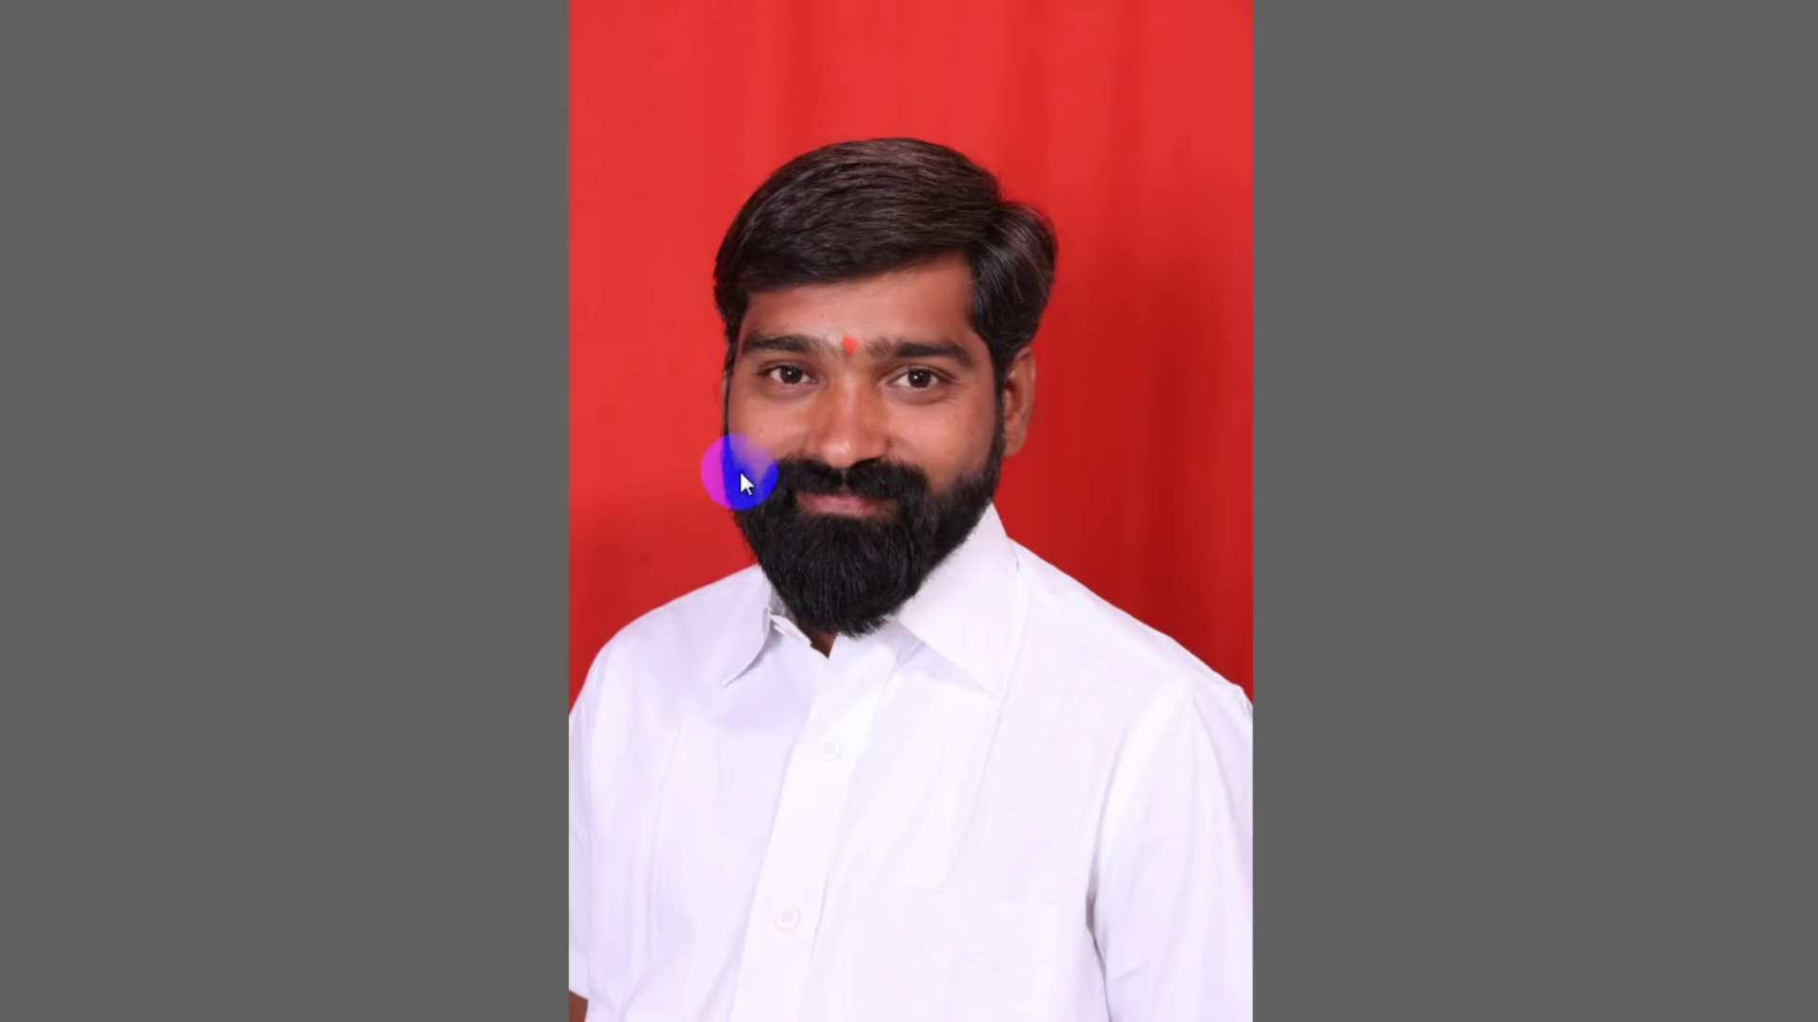
pyautogui.press('space')
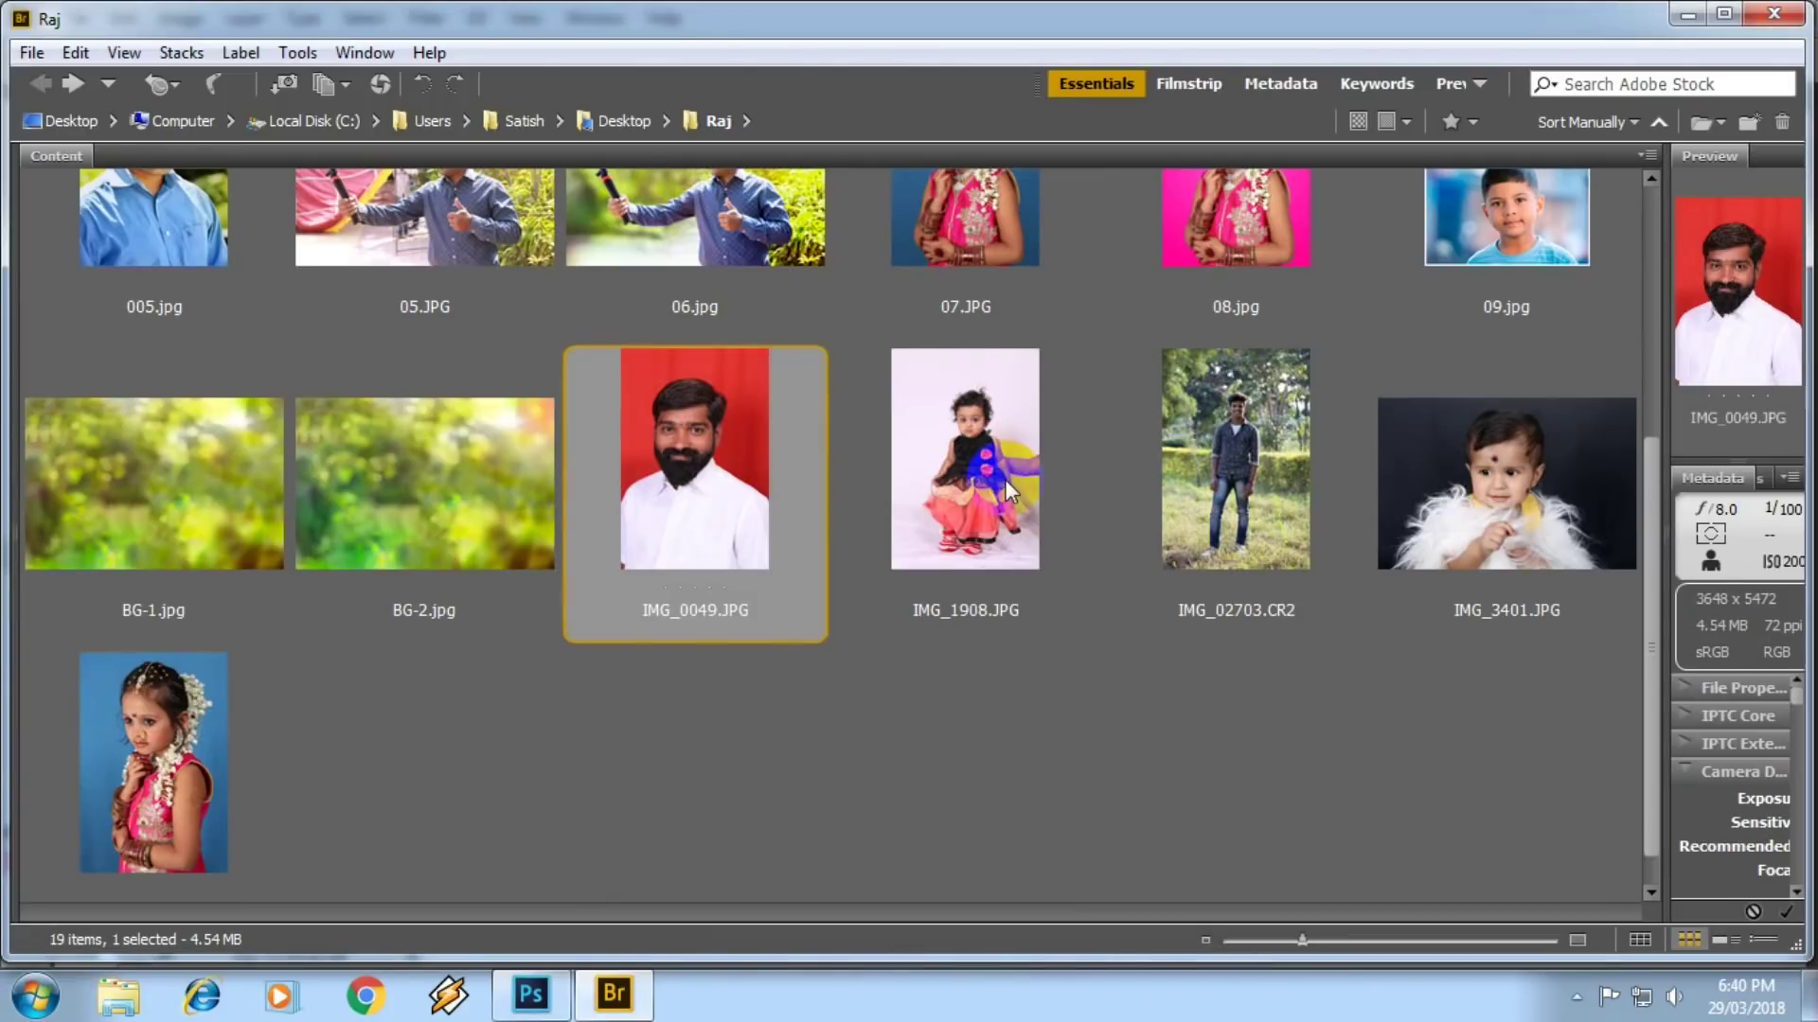
pyautogui.click(969, 469)
pyautogui.press('space')
# - Preview IMG_3401, select the other originals in turn, then minimize Bridge
pyautogui.press('space')
pyautogui.click(1451, 535)
pyautogui.press('space')
pyautogui.press('space')
pyautogui.click(129, 779)
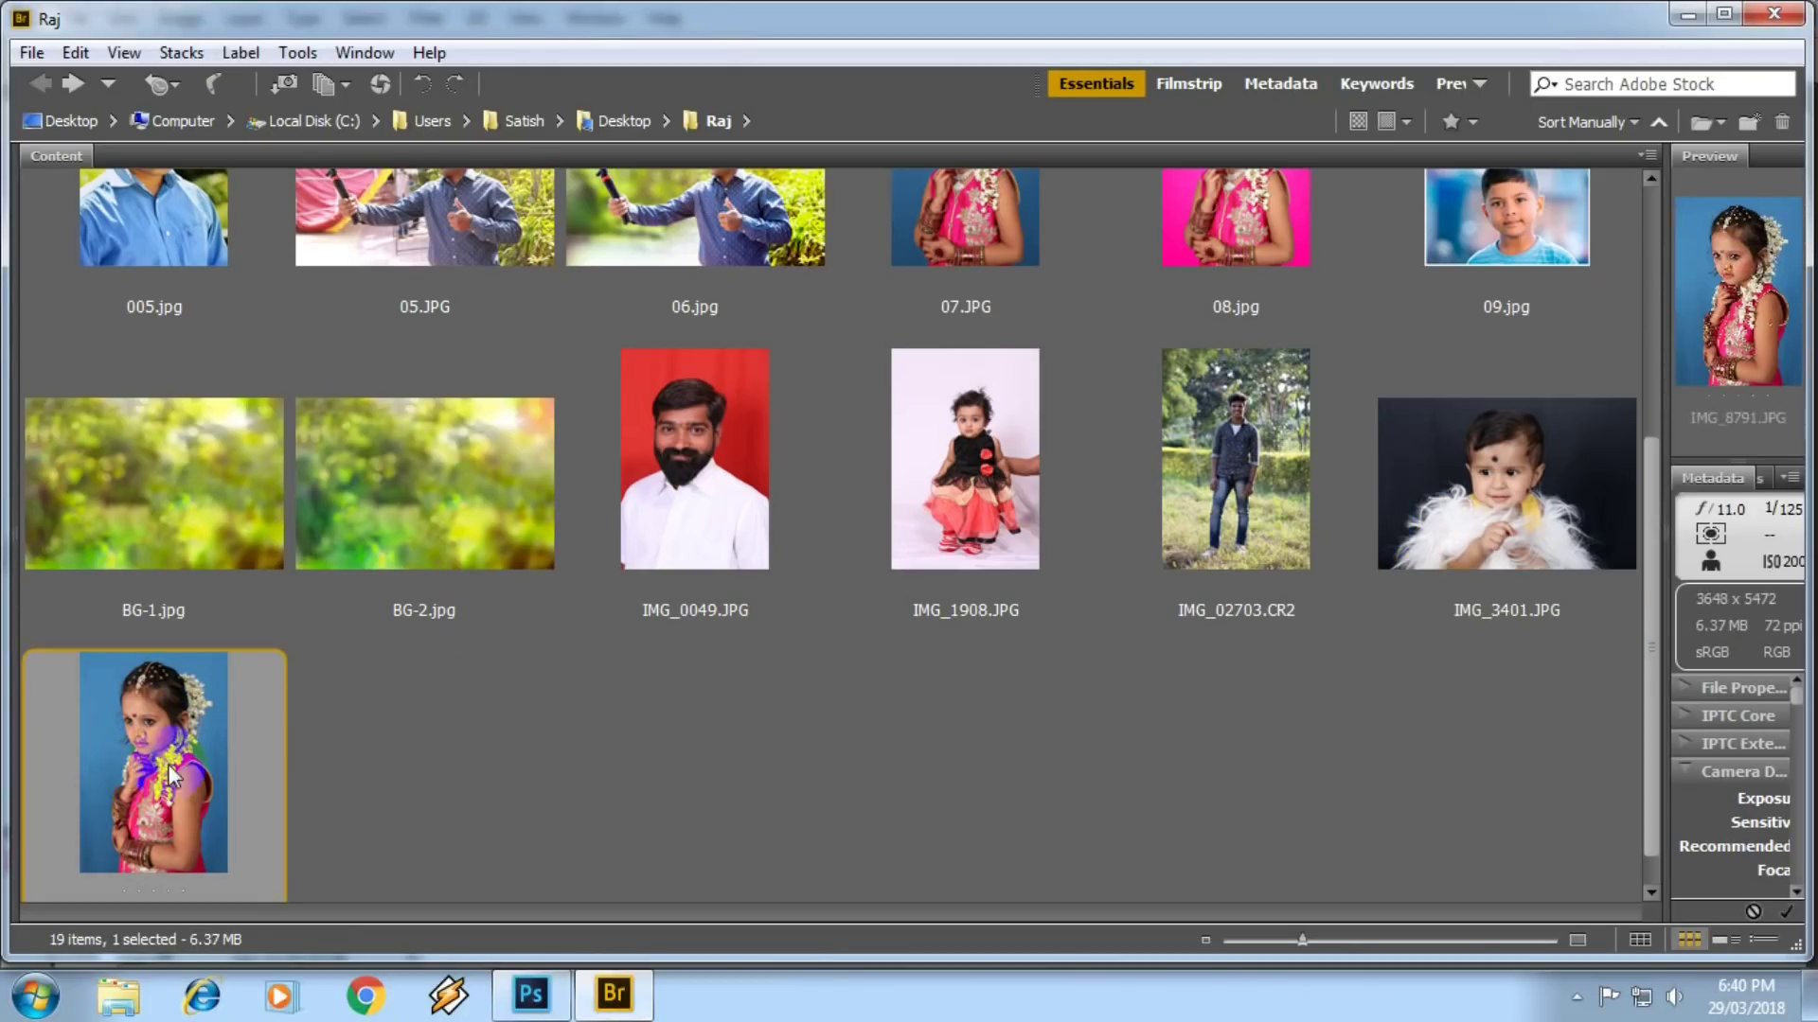
pyautogui.press('space')
pyautogui.press('space')
pyautogui.click(672, 428)
pyautogui.click(869, 421)
pyautogui.keyDown('ctrl'); pyautogui.click(137, 729); pyautogui.keyUp('ctrl')
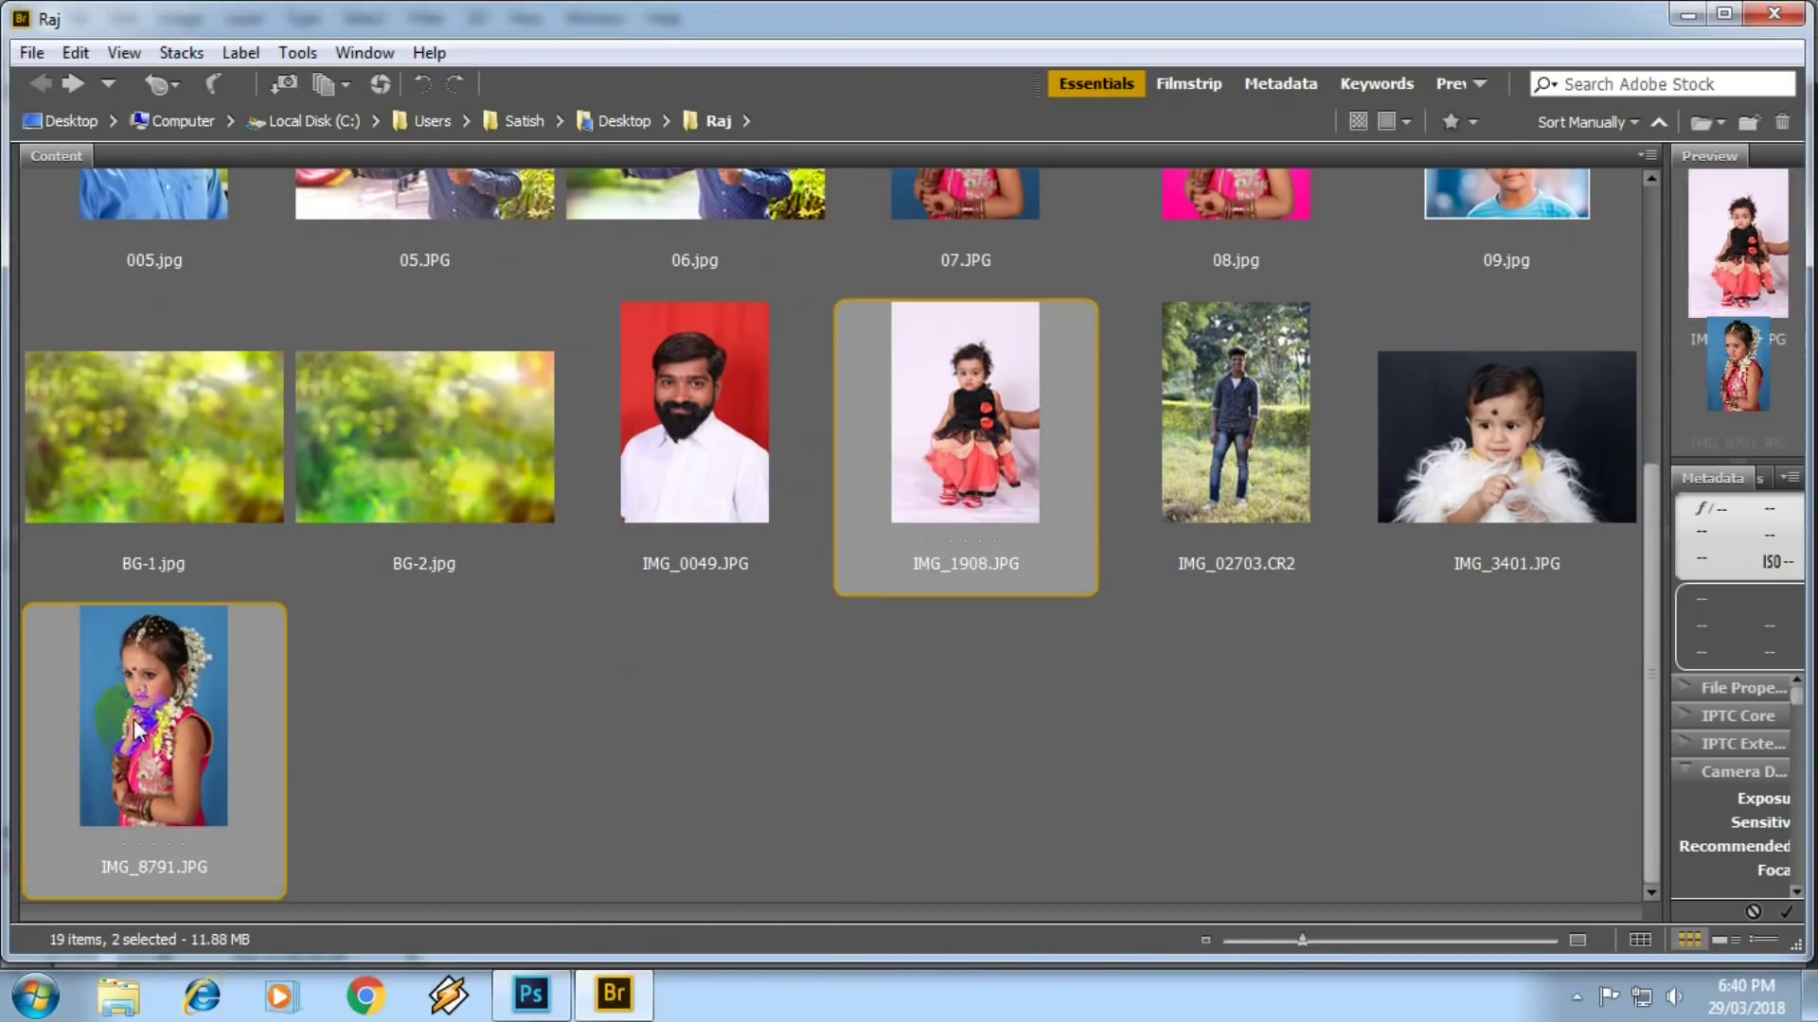
pyautogui.click(1507, 445)
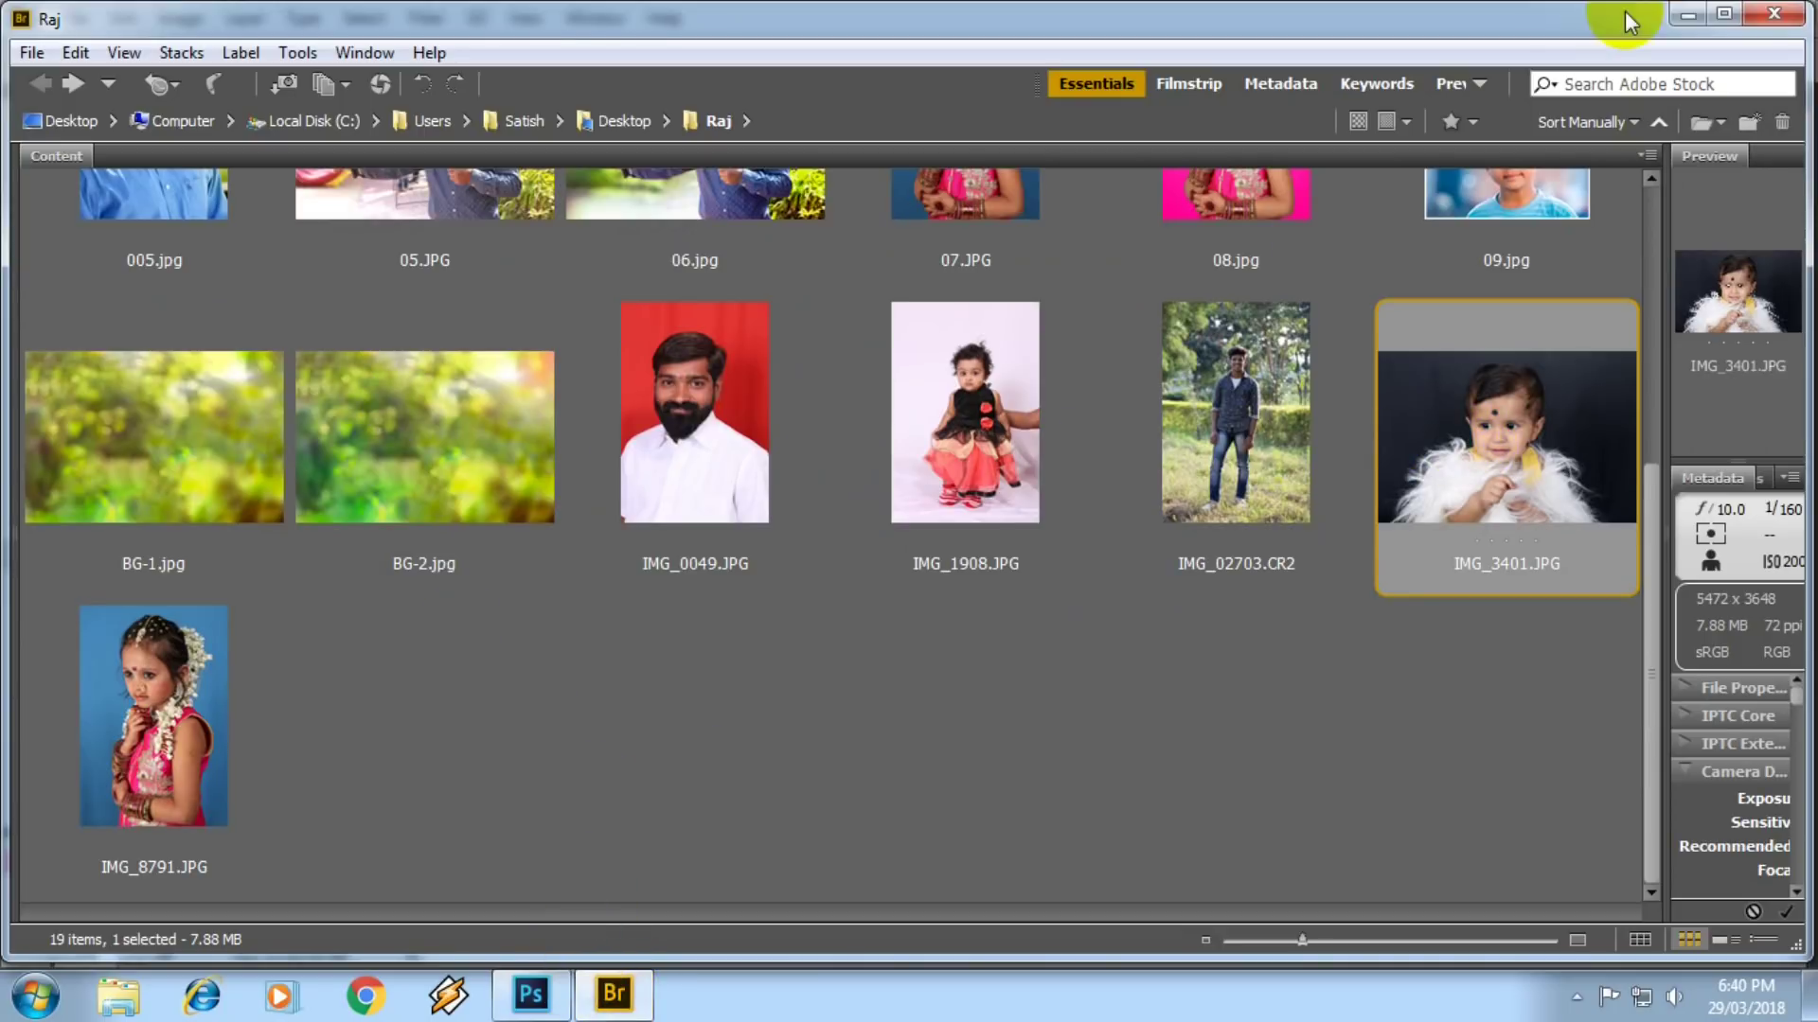
pyautogui.click(1687, 14)
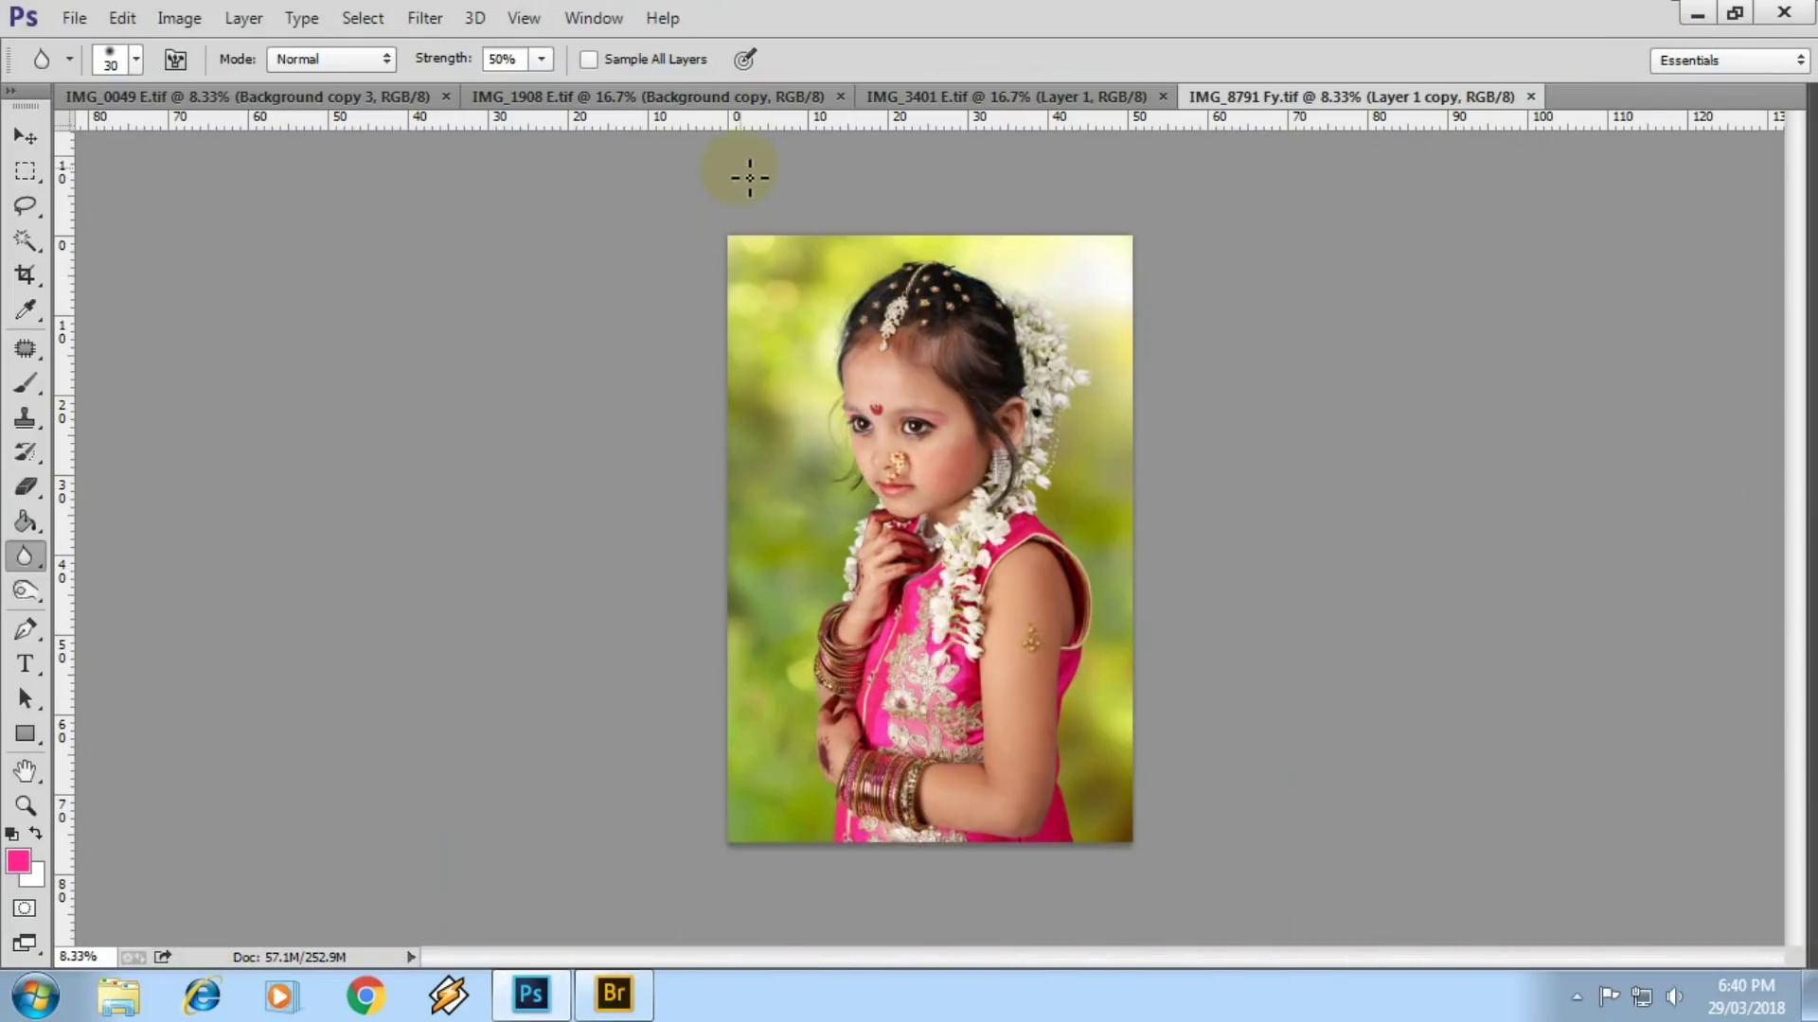
# - Arrange the four portrait documents in a 4-up grid
pyautogui.click(596, 18)
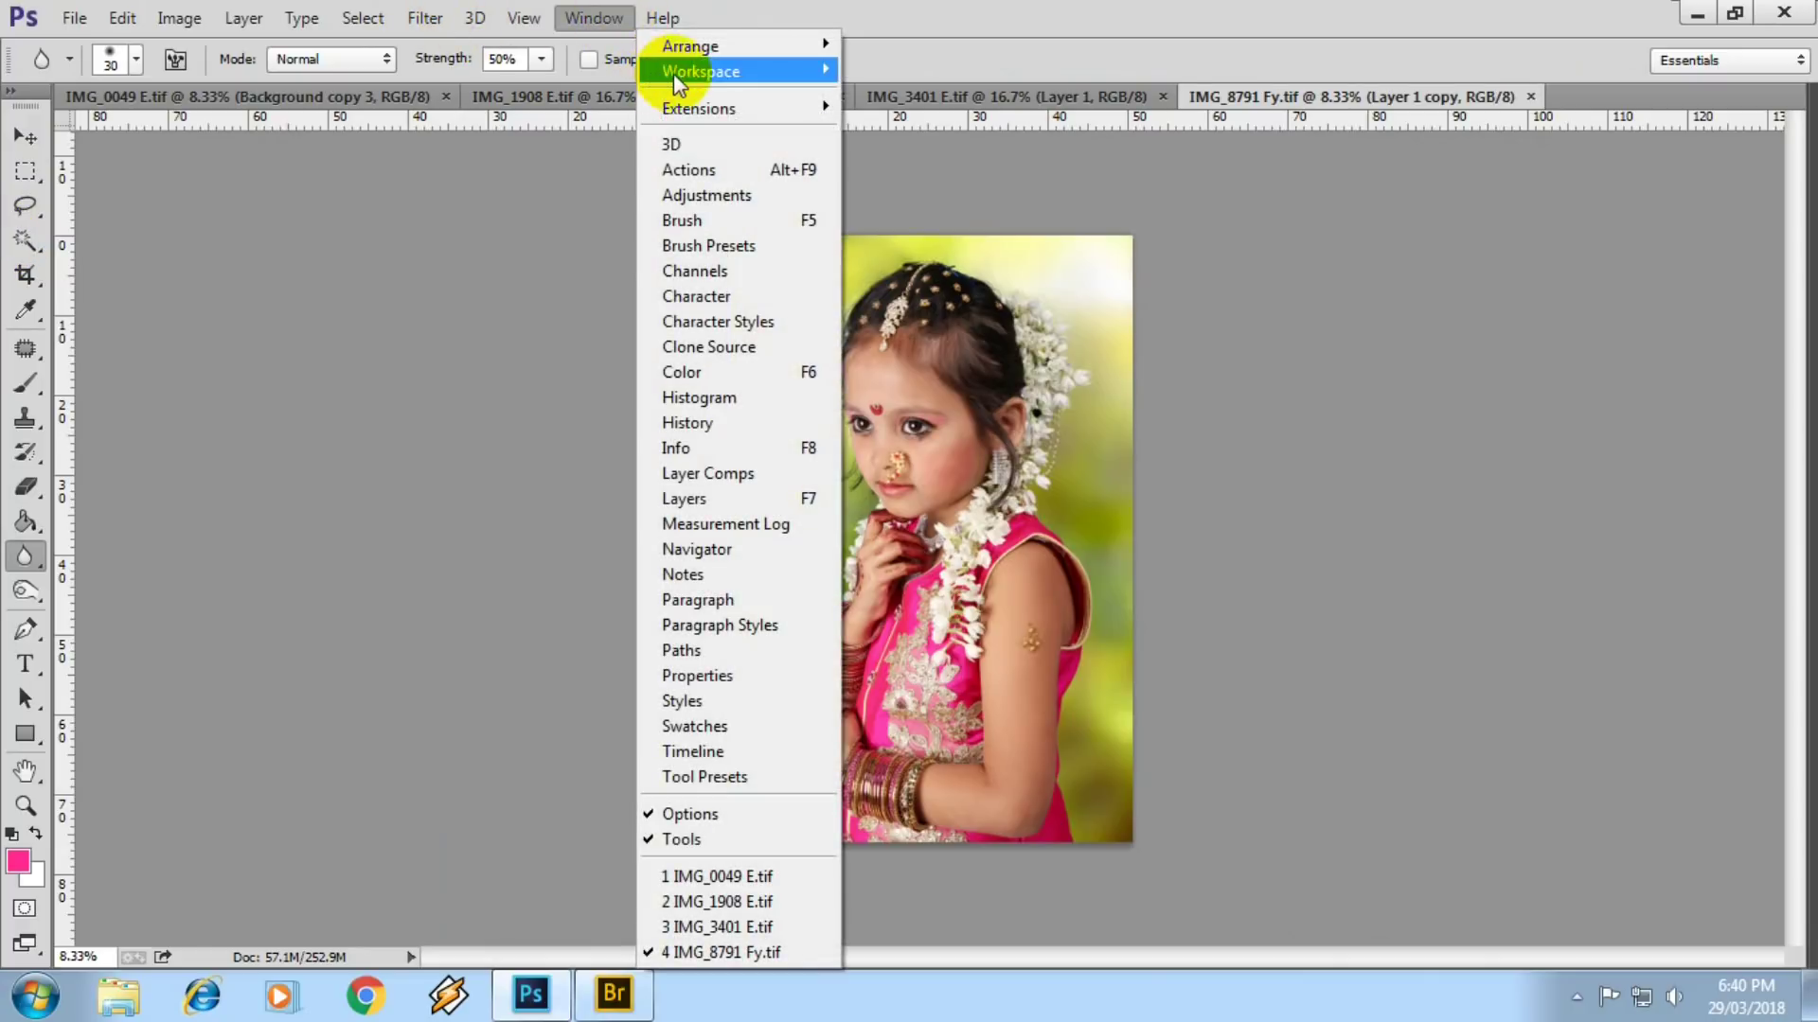
pyautogui.moveTo(690, 45)
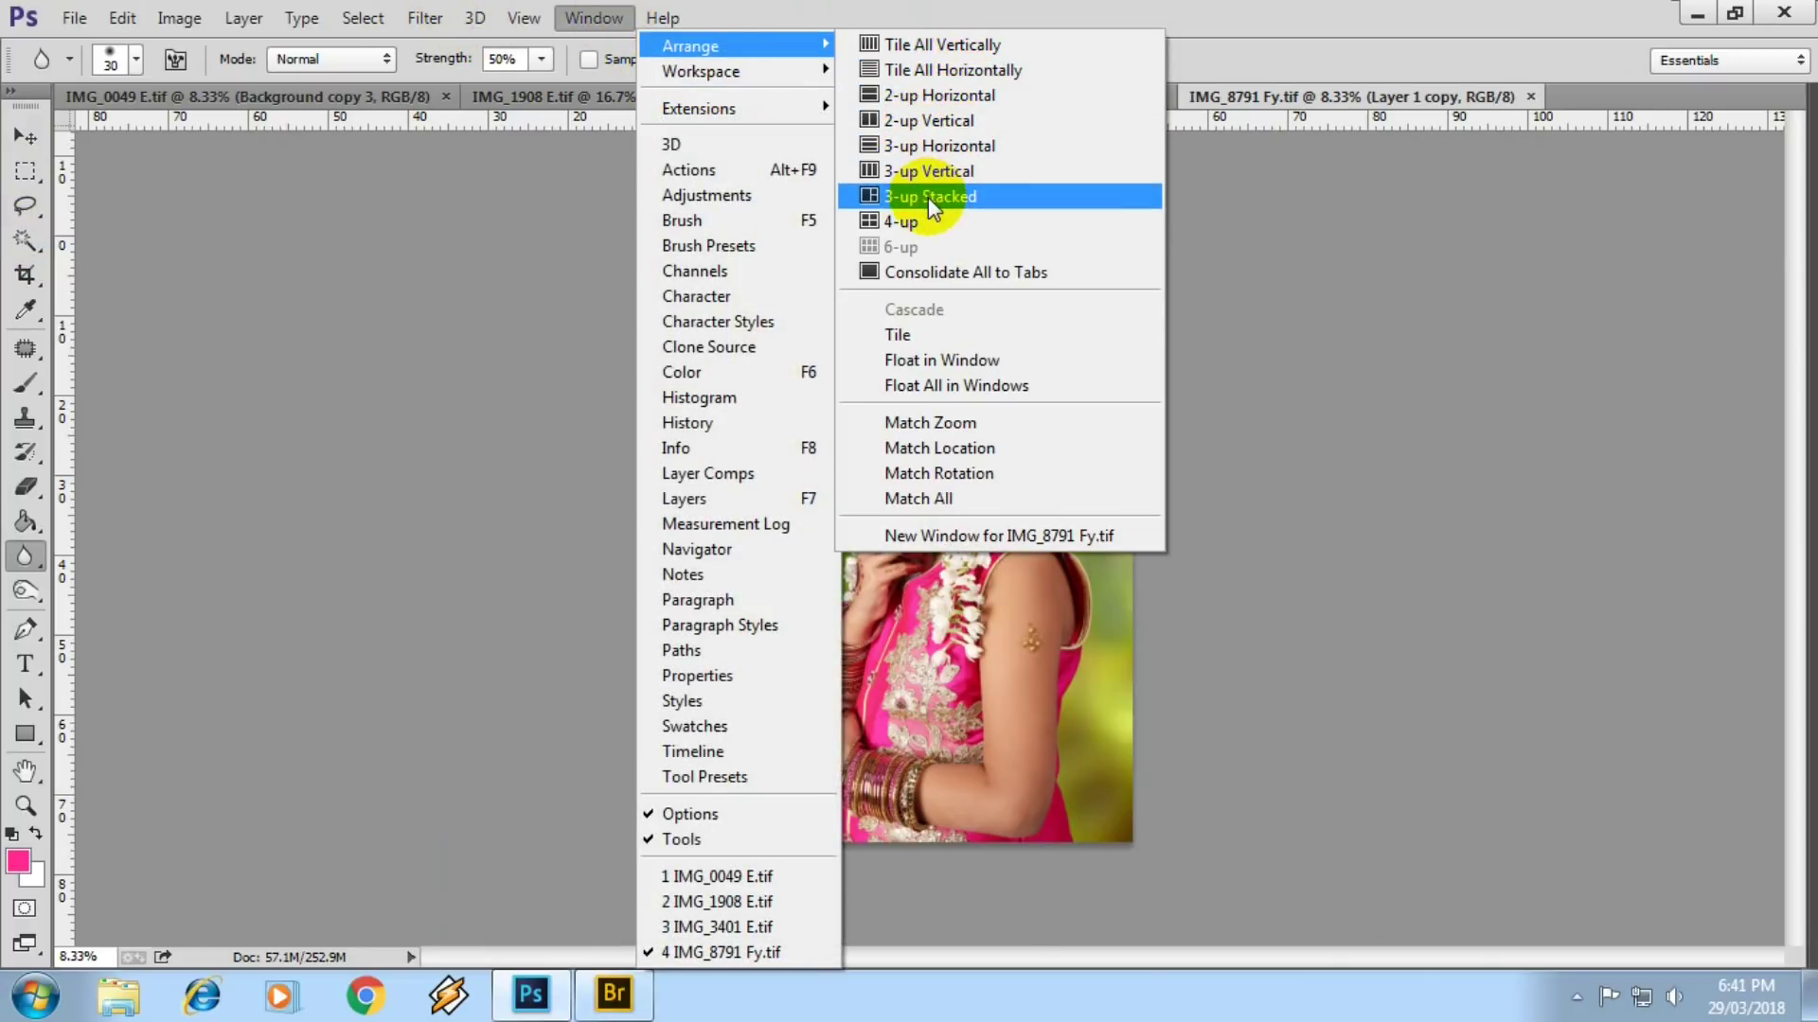
pyautogui.click(925, 221)
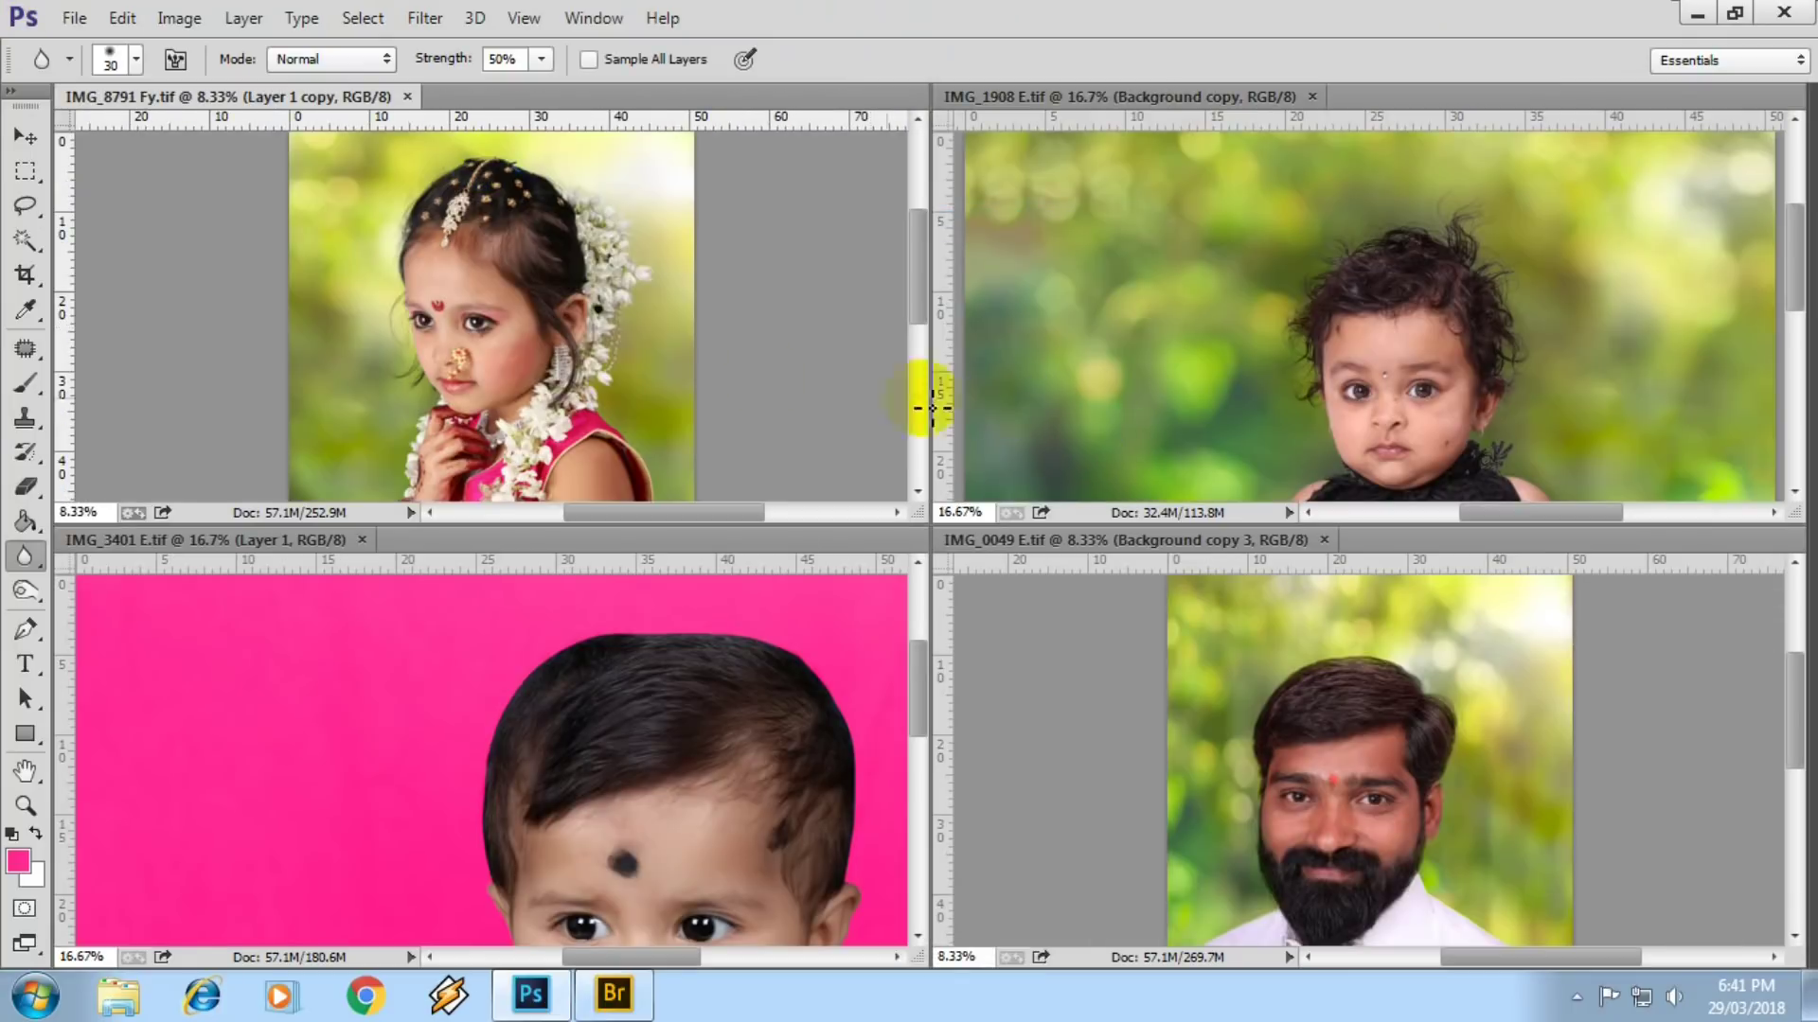
pyautogui.moveTo(613, 336); pyautogui.dragTo(552, 357)
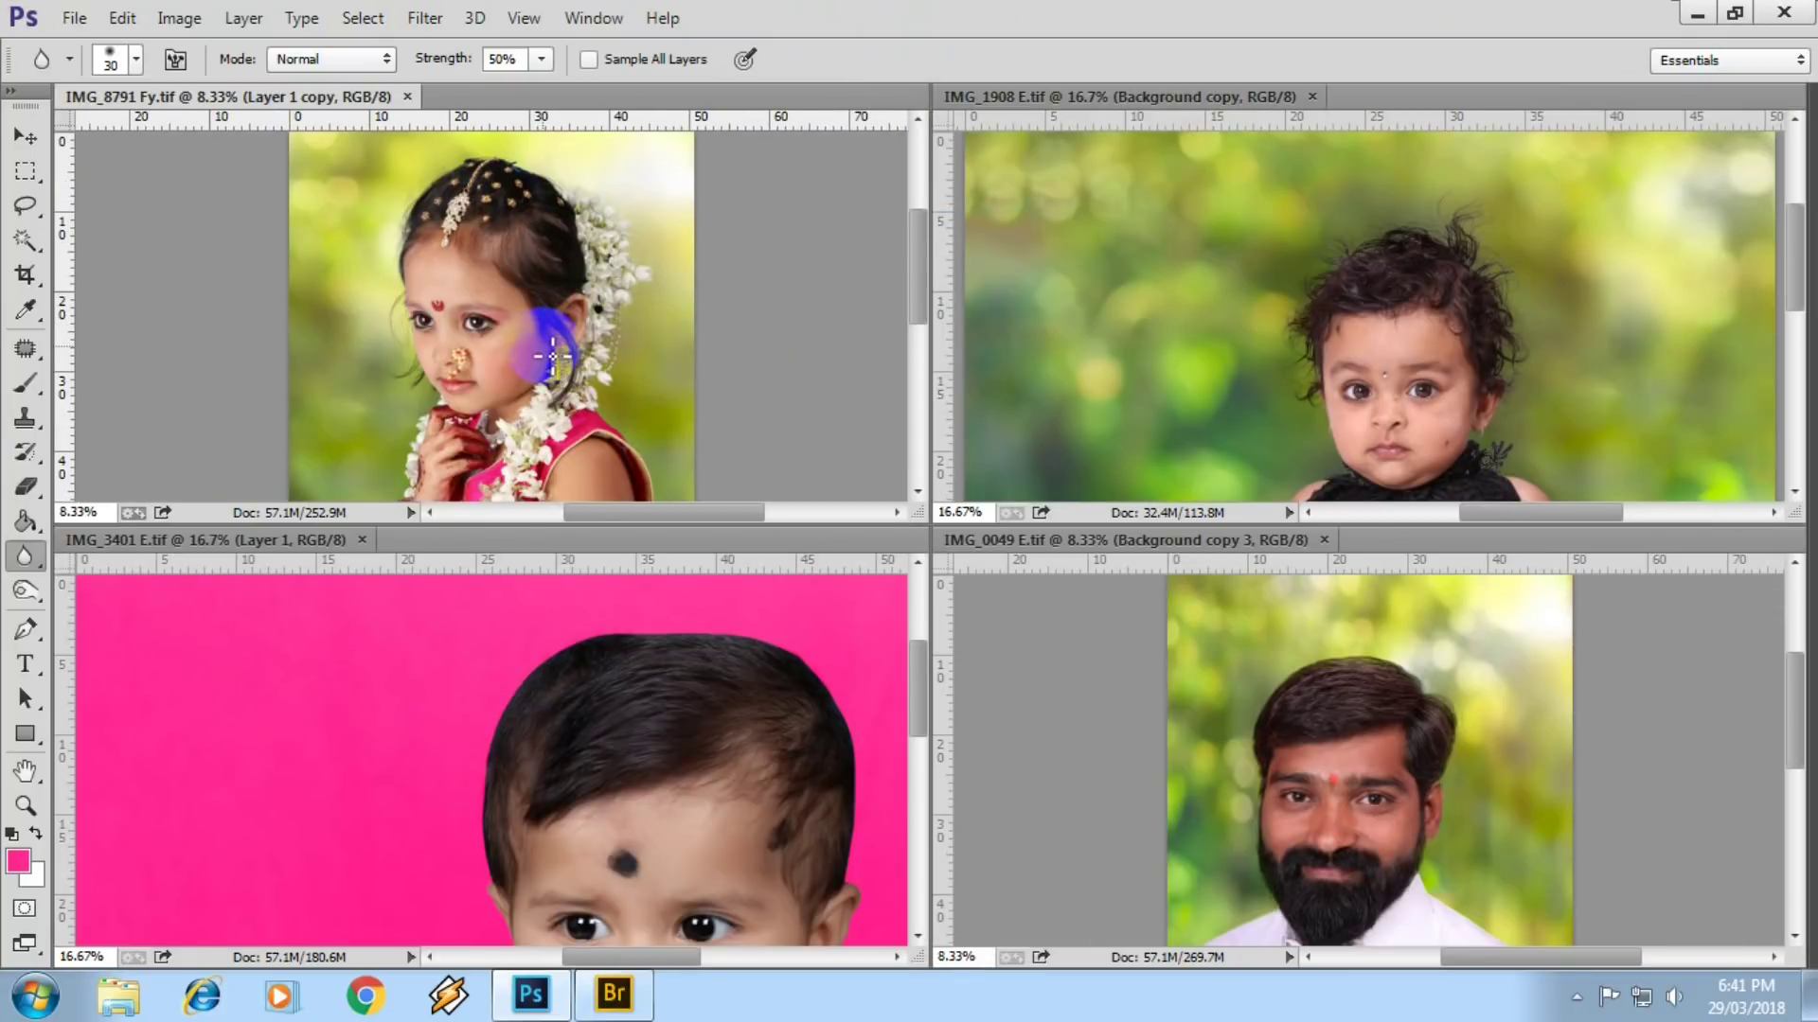
pyautogui.press('v')
# - Zoom into the curly-haired boy's photo and pan it to his eyes
pyautogui.keyDown('alt'); pyautogui.scroll(5, 441, 332); pyautogui.keyUp('alt')
pyautogui.keyDown('alt'); pyautogui.scroll(2, 441, 331); pyautogui.keyUp('alt')
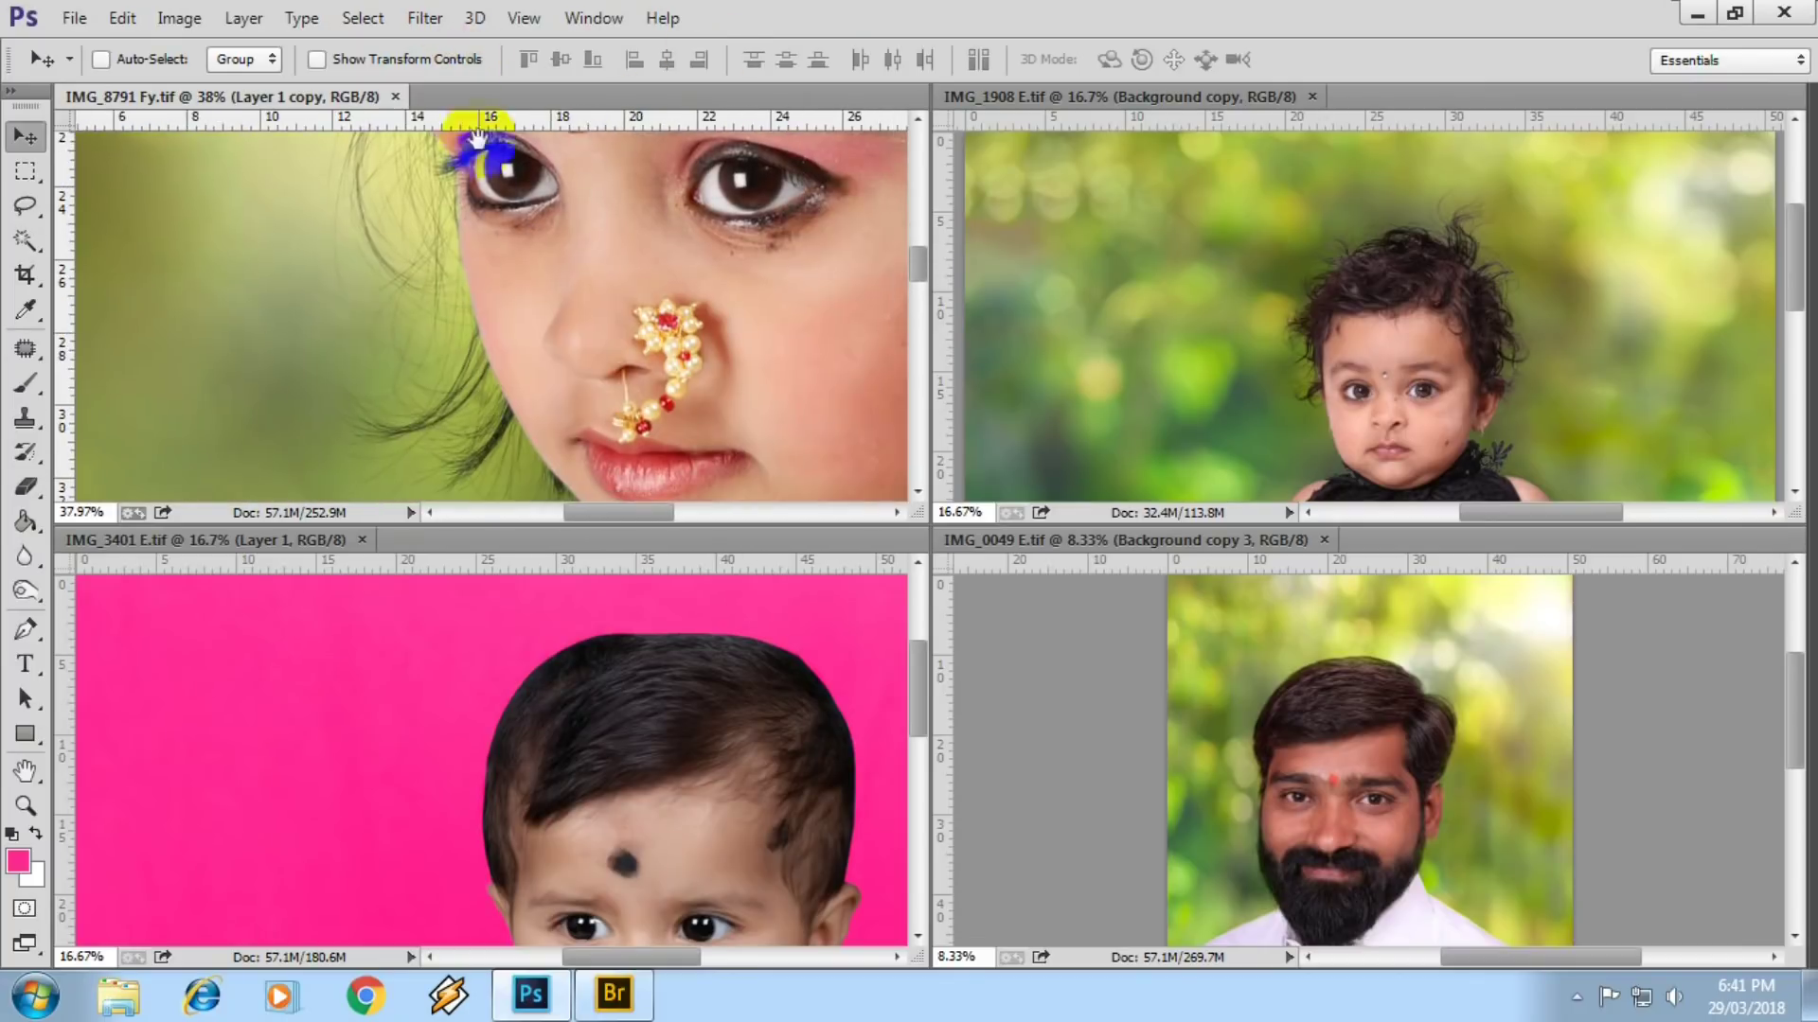
pyautogui.scroll(3, 398, 294)
pyautogui.scroll(3, 431, 312)
pyautogui.keyDown('alt'); pyautogui.scroll(-2, 417, 332); pyautogui.keyUp('alt')
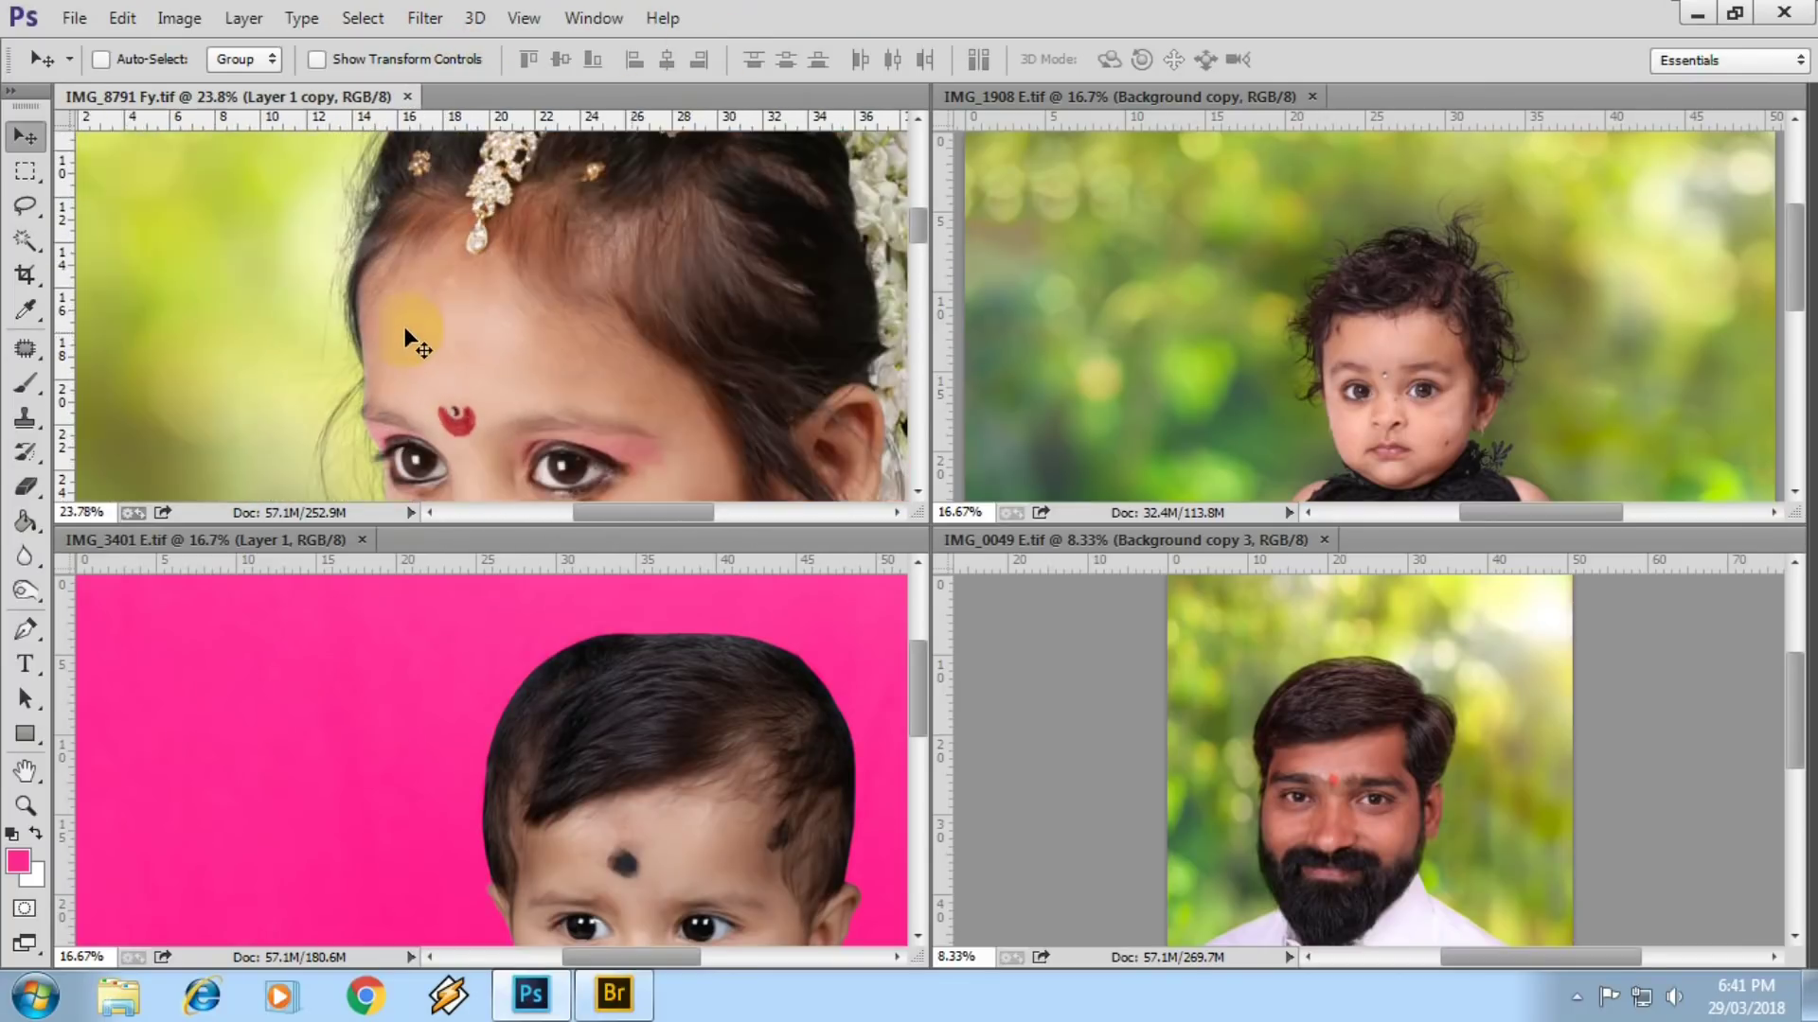
pyautogui.keyDown('alt'); pyautogui.scroll(-2, 416, 336); pyautogui.keyUp('alt')
pyautogui.keyDown('alt'); pyautogui.scroll(-1, 423, 324); pyautogui.keyUp('alt')
pyautogui.keyDown('alt'); pyautogui.scroll(-1, 434, 322); pyautogui.keyUp('alt')
pyautogui.keyDown('alt'); pyautogui.scroll(-1, 434, 322); pyautogui.keyUp('alt')
pyautogui.click(1326, 346)
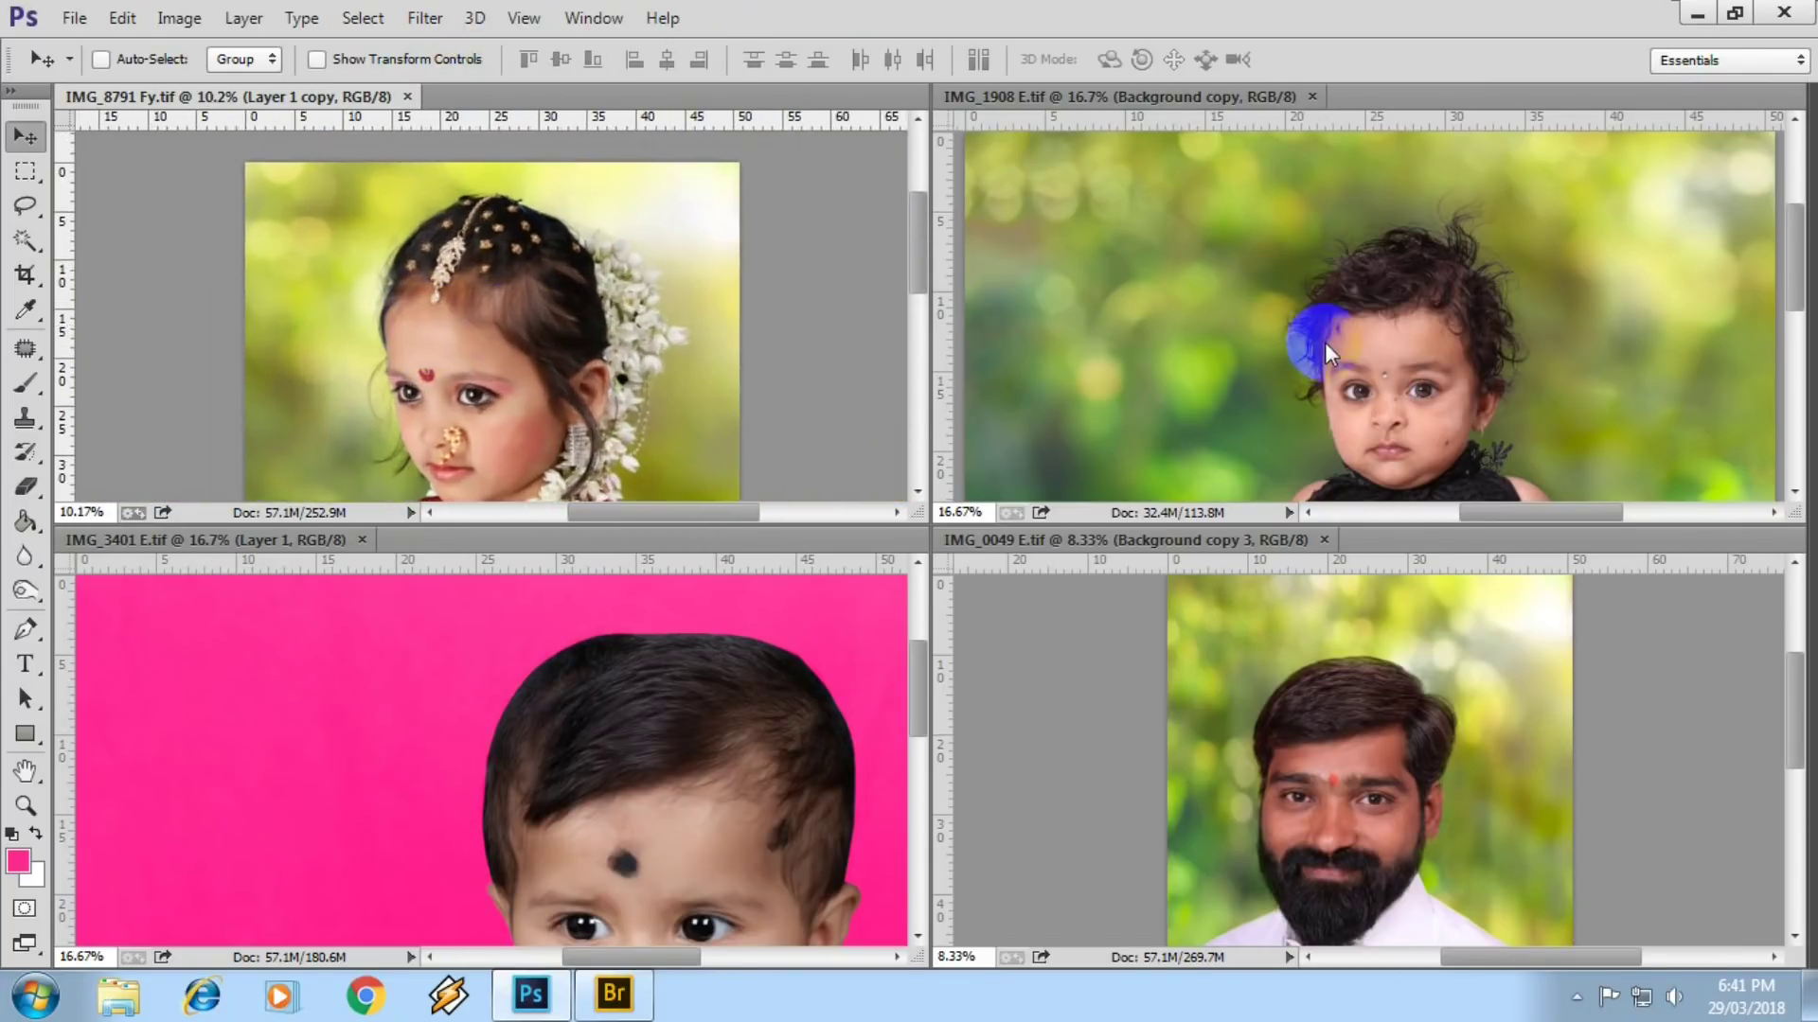
pyautogui.keyDown('alt'); pyautogui.scroll(3, 1344, 331); pyautogui.keyUp('alt')
pyautogui.moveTo(1311, 246); pyautogui.dragTo(1311, 398)
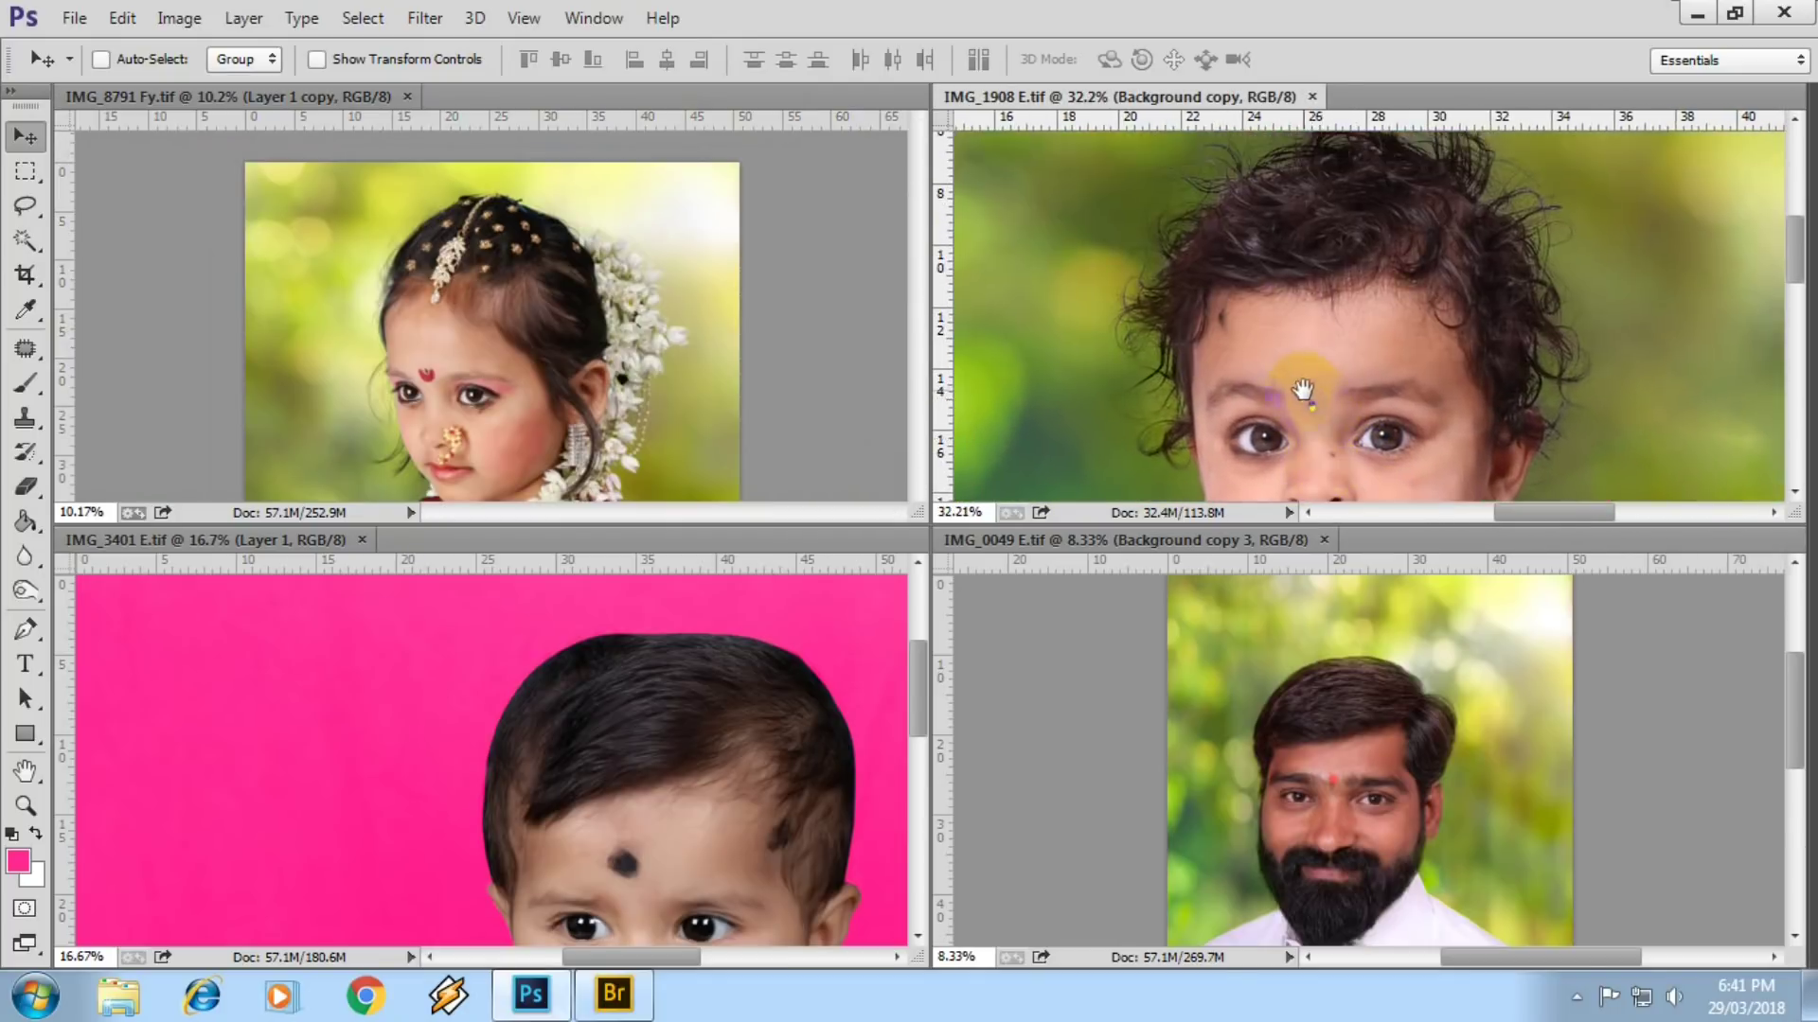
# - Zoom the bearded man's photo to his nose and eyes and show the Layers panel
pyautogui.keyDown('alt'); pyautogui.scroll(2, 1268, 275); pyautogui.keyUp('alt')
pyautogui.keyDown('alt'); pyautogui.scroll(1, 1221, 284); pyautogui.keyUp('alt')
pyautogui.keyDown('alt'); pyautogui.scroll(2, 1292, 777); pyautogui.keyUp('alt')
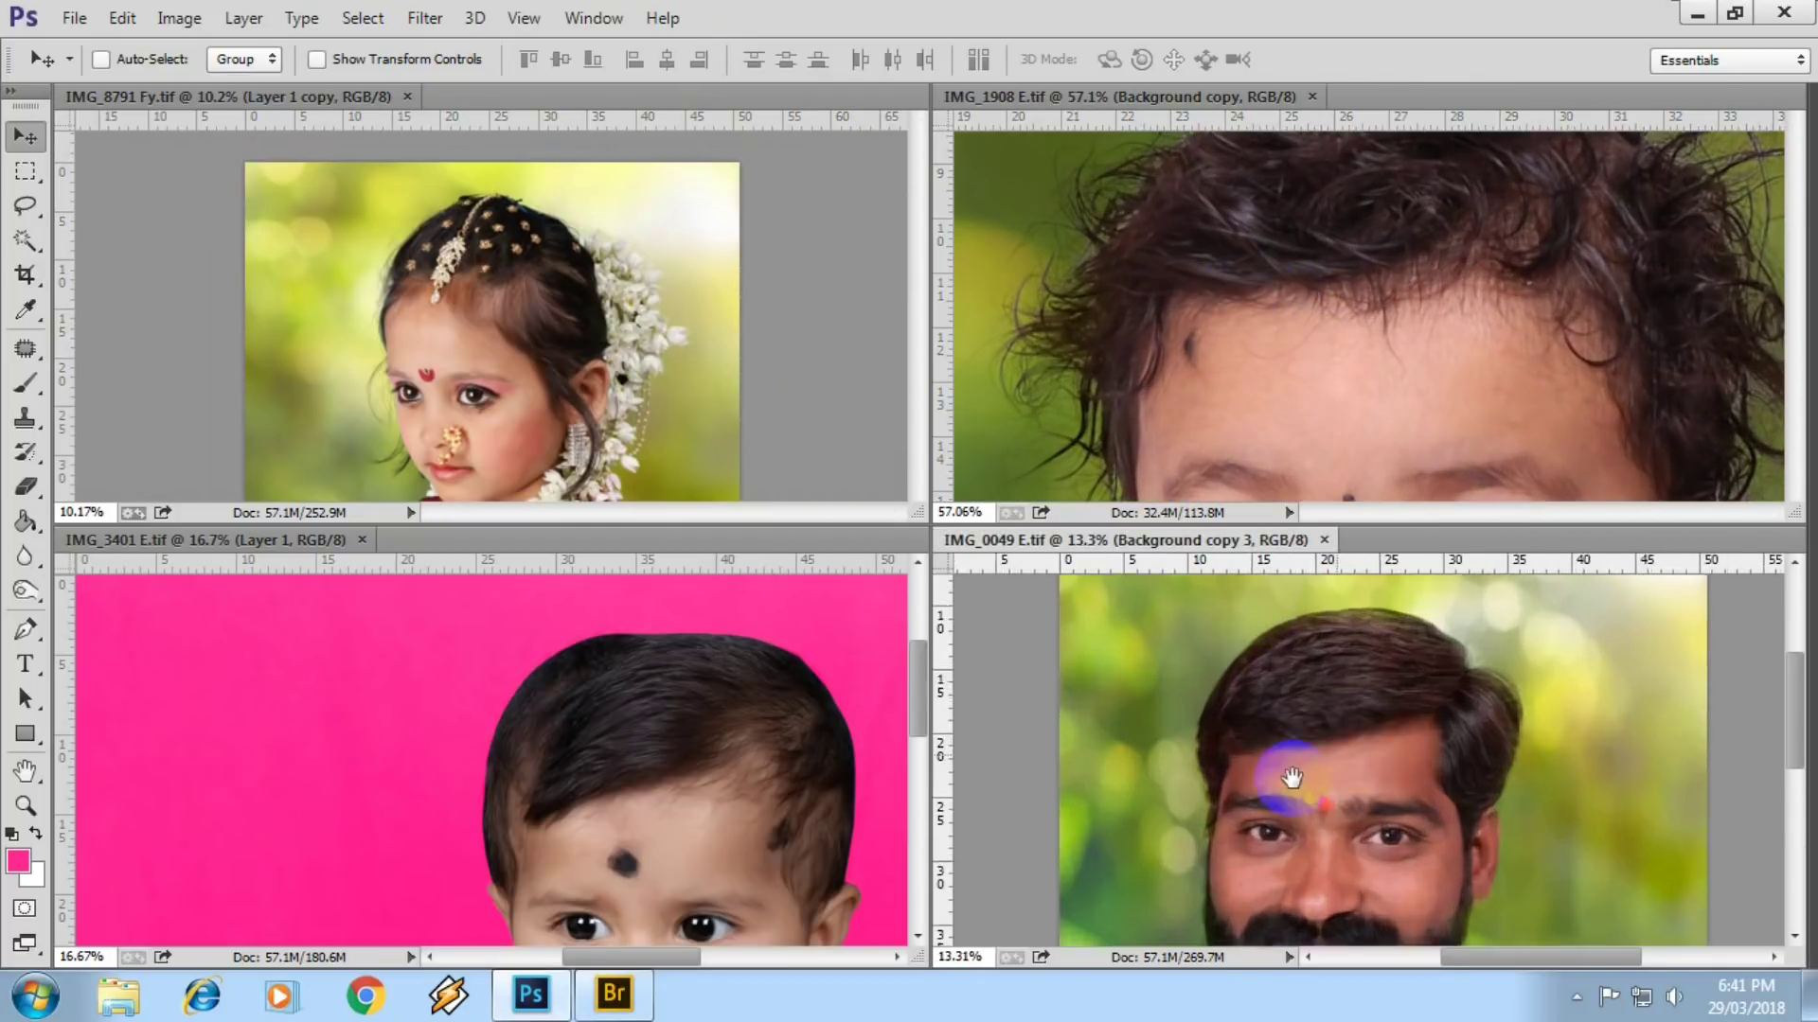
pyautogui.keyDown('alt'); pyautogui.scroll(1, 1292, 776); pyautogui.keyUp('alt')
pyautogui.keyDown('alt'); pyautogui.scroll(1, 1278, 748); pyautogui.keyUp('alt')
pyautogui.keyDown('alt'); pyautogui.scroll(1, 1329, 787); pyautogui.keyUp('alt')
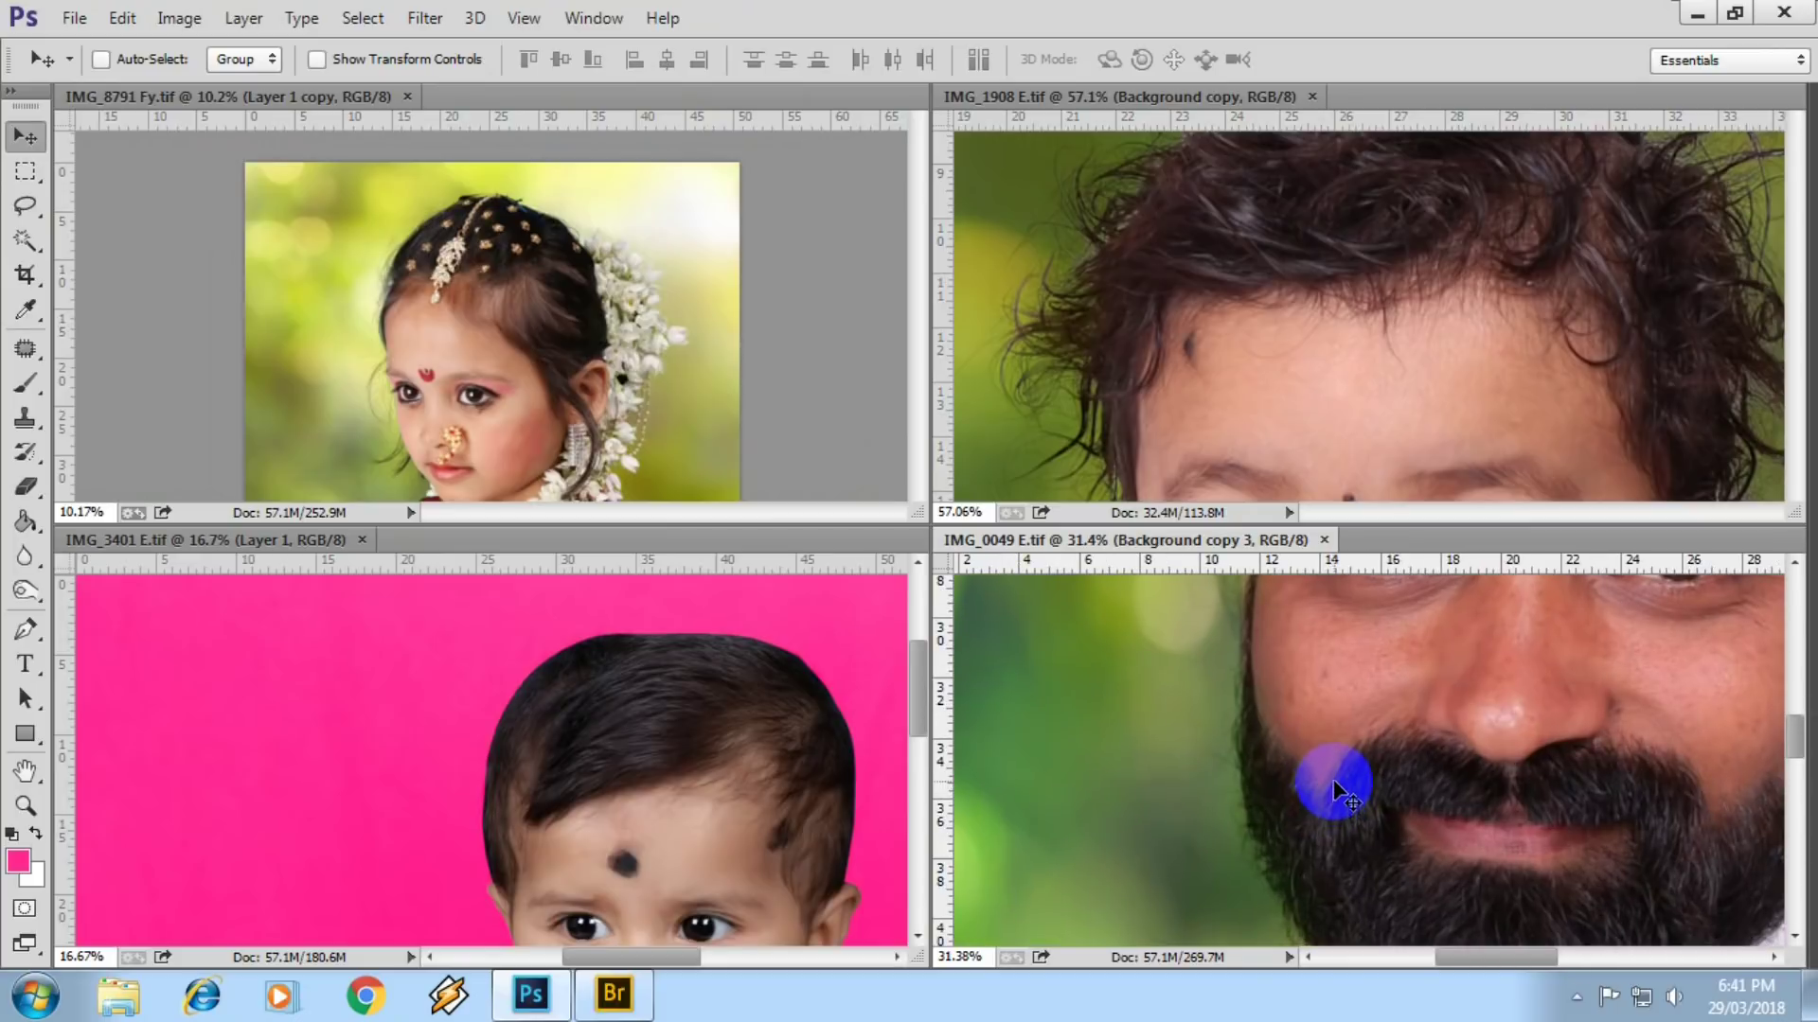
pyautogui.moveTo(1335, 791); pyautogui.dragTo(1197, 812)
pyautogui.press('F7')
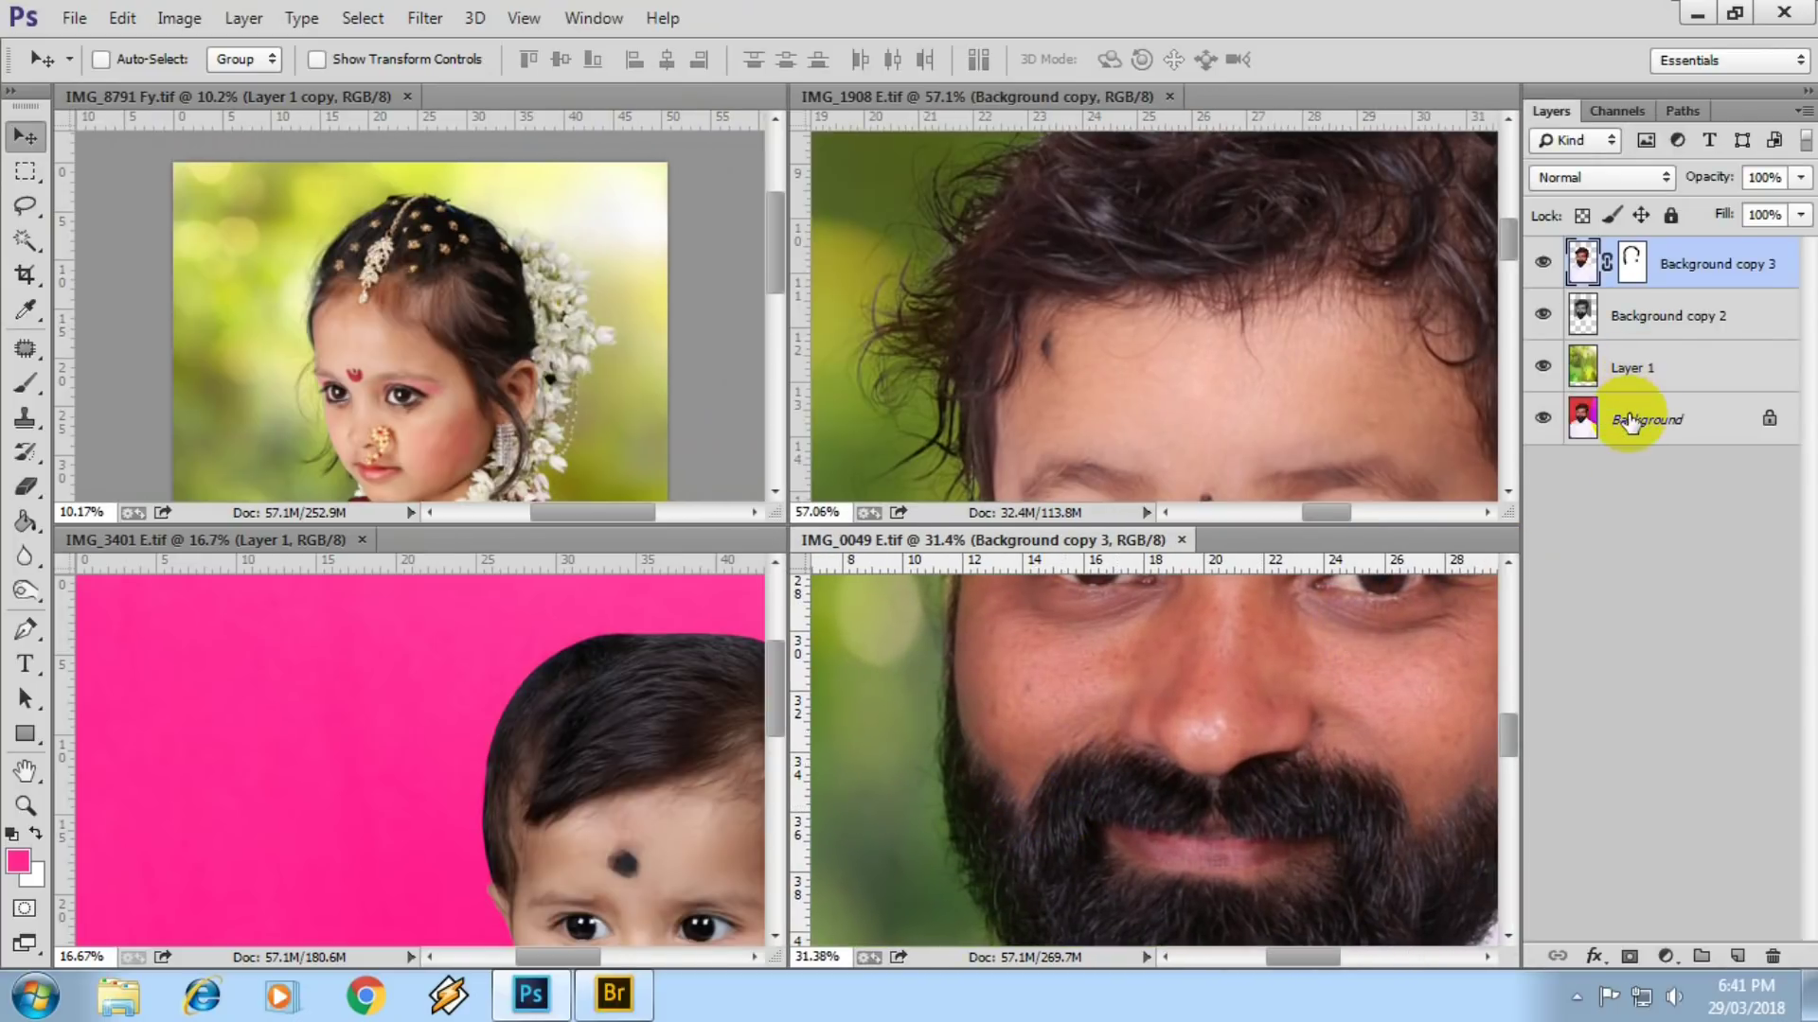
# - Toggle Layer 1's green backdrop off and on to compare against the red original
pyautogui.click(1544, 367)
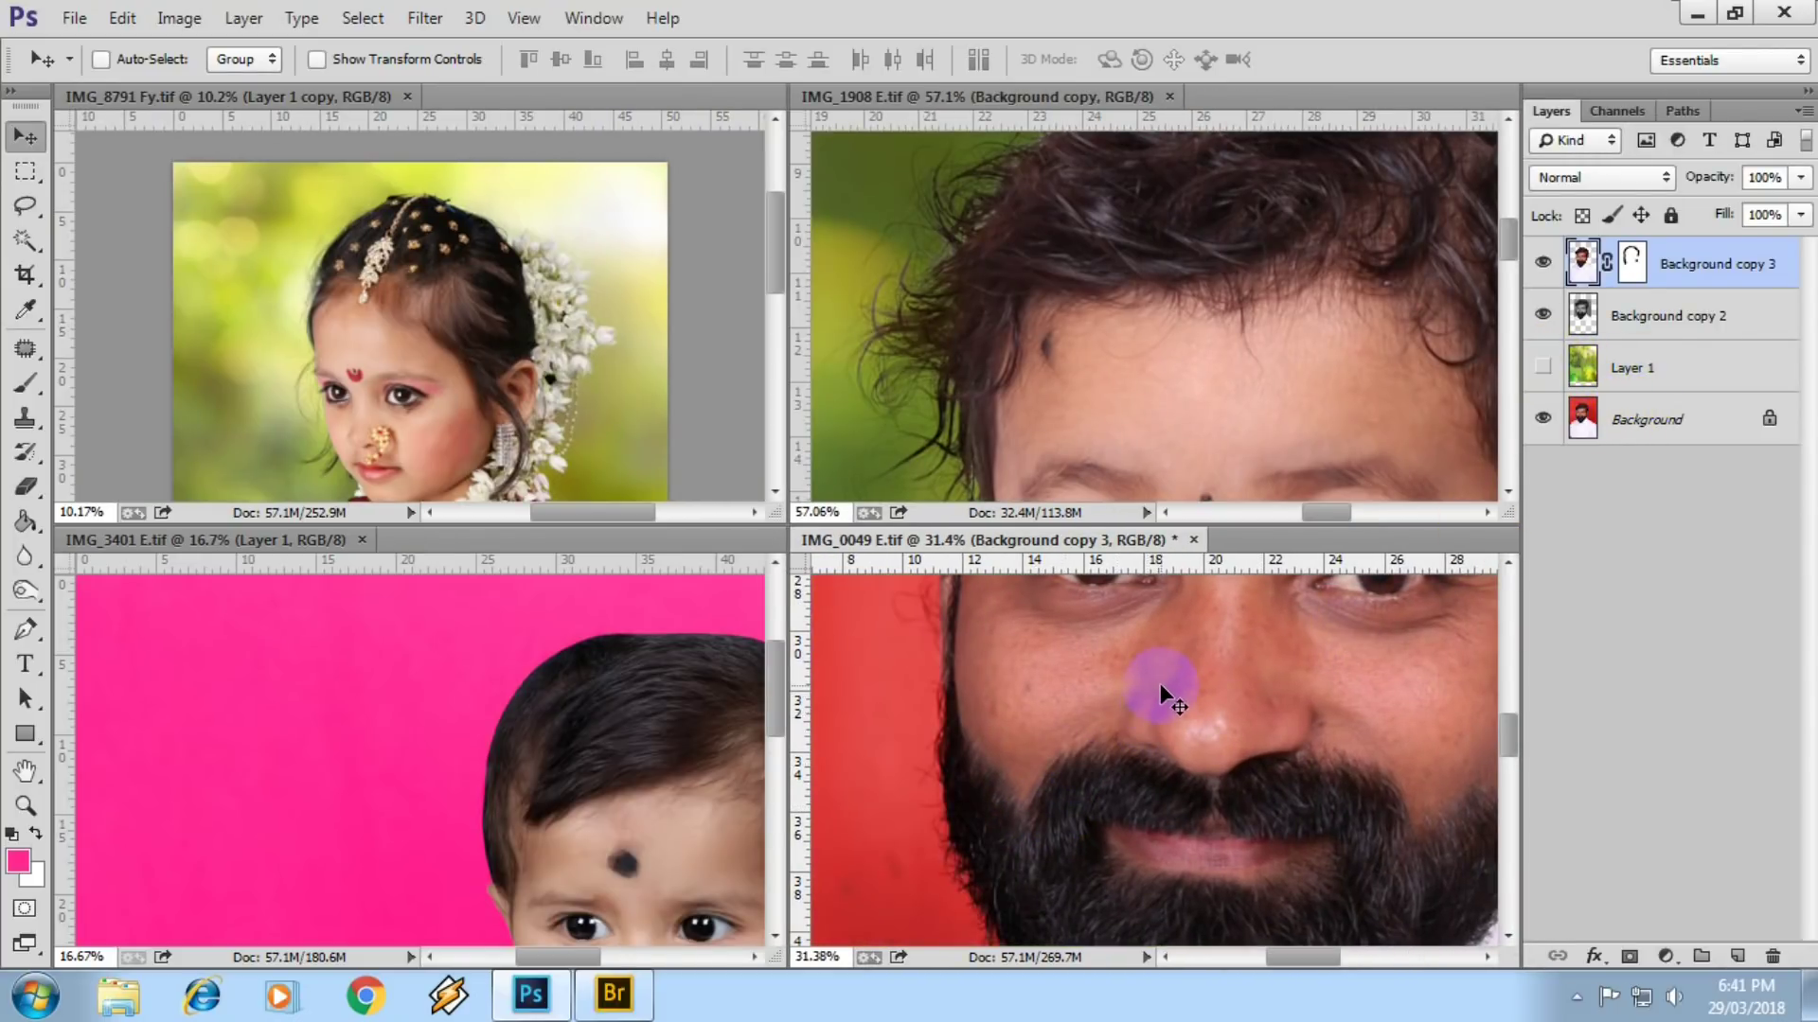
pyautogui.press('f')
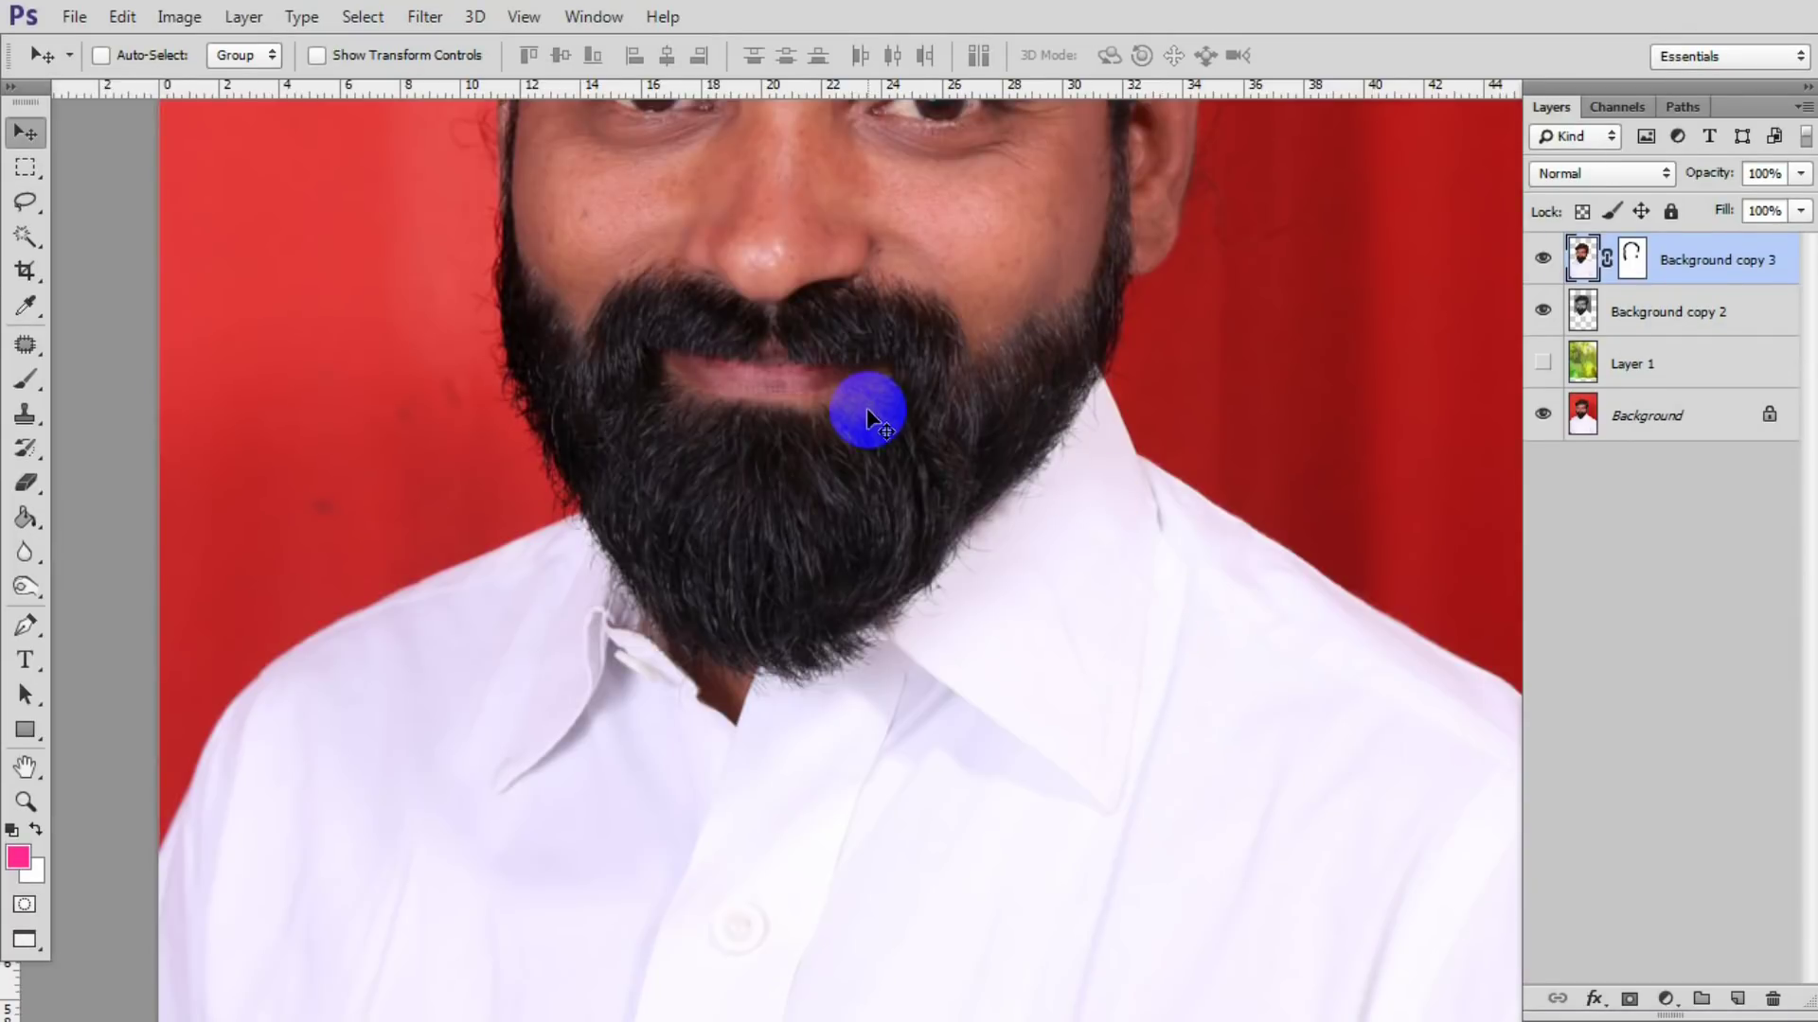
pyautogui.scroll(5, 868, 417)
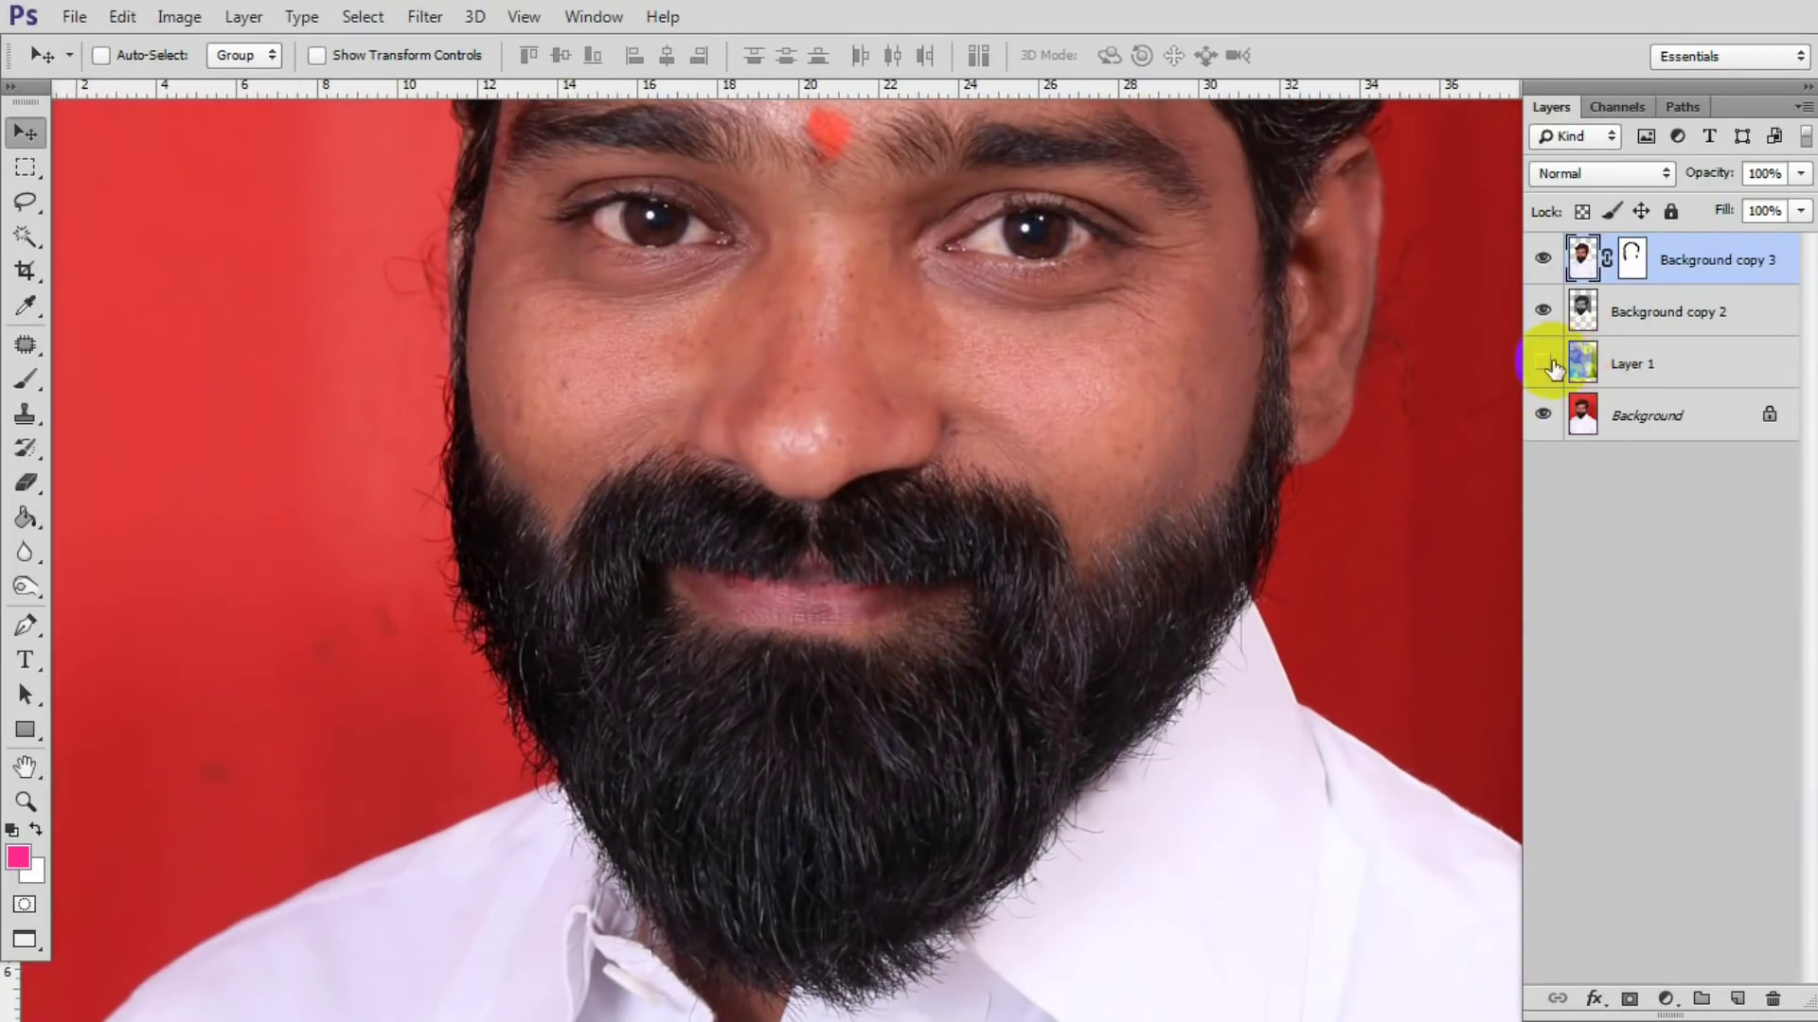
pyautogui.click(1543, 365)
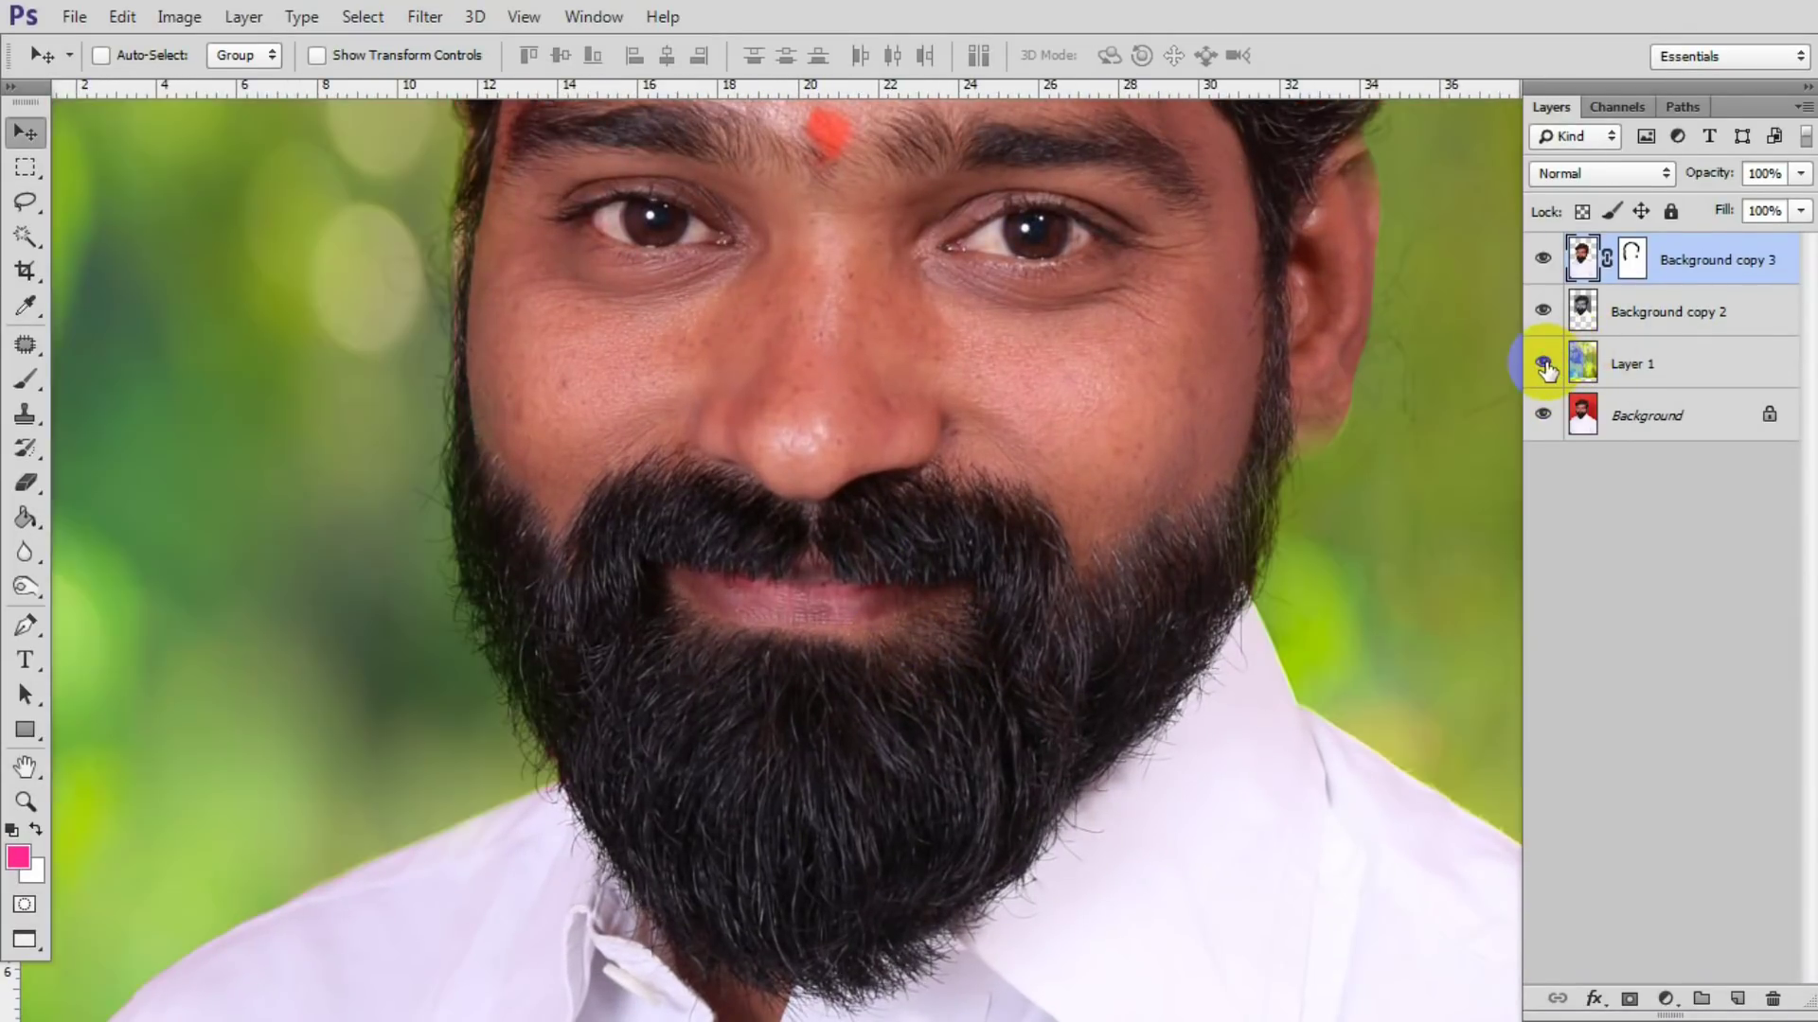
pyautogui.click(1543, 365)
# - Pan to the man's hair, toggle the green backdrop again, and inspect edges across screen modes
pyautogui.moveTo(840, 503)
pyautogui.mouseDown()
pyautogui.moveTo(868, 722)
pyautogui.moveTo(791, 831)
pyautogui.mouseUp()
pyautogui.click(1543, 363)
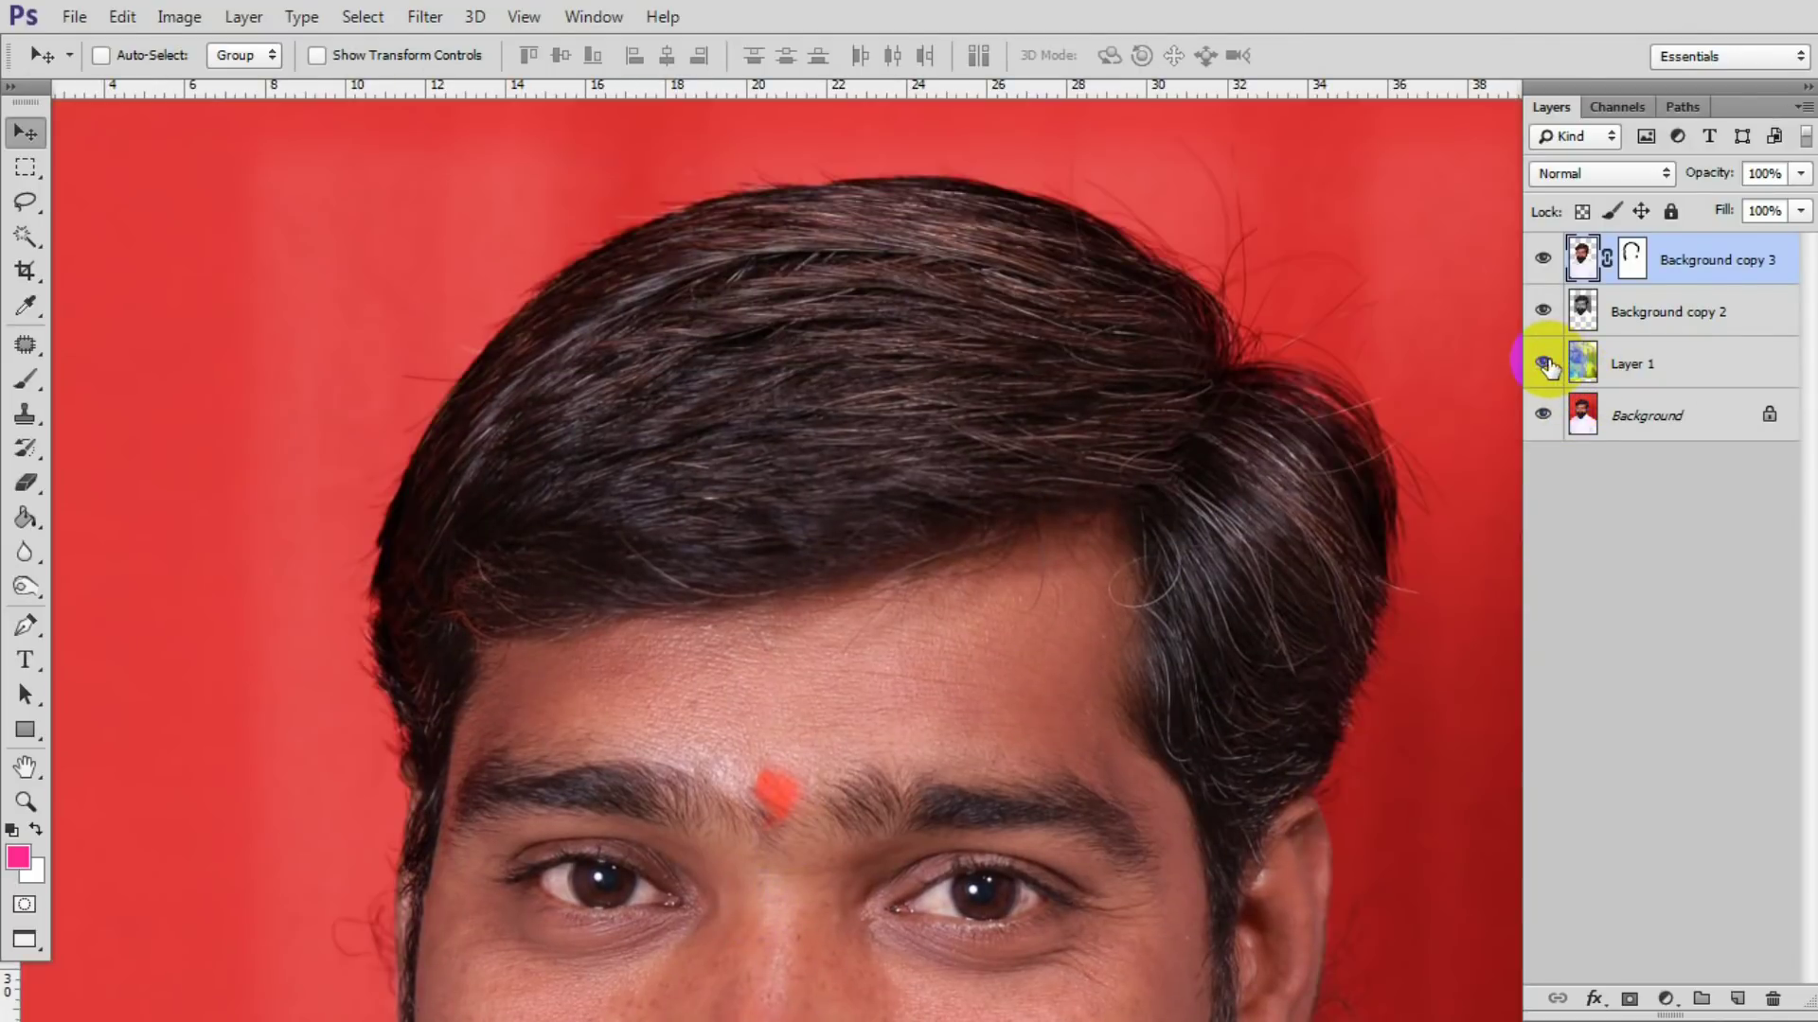
pyautogui.scroll(-1, 748, 284)
pyautogui.scroll(-1, 748, 275)
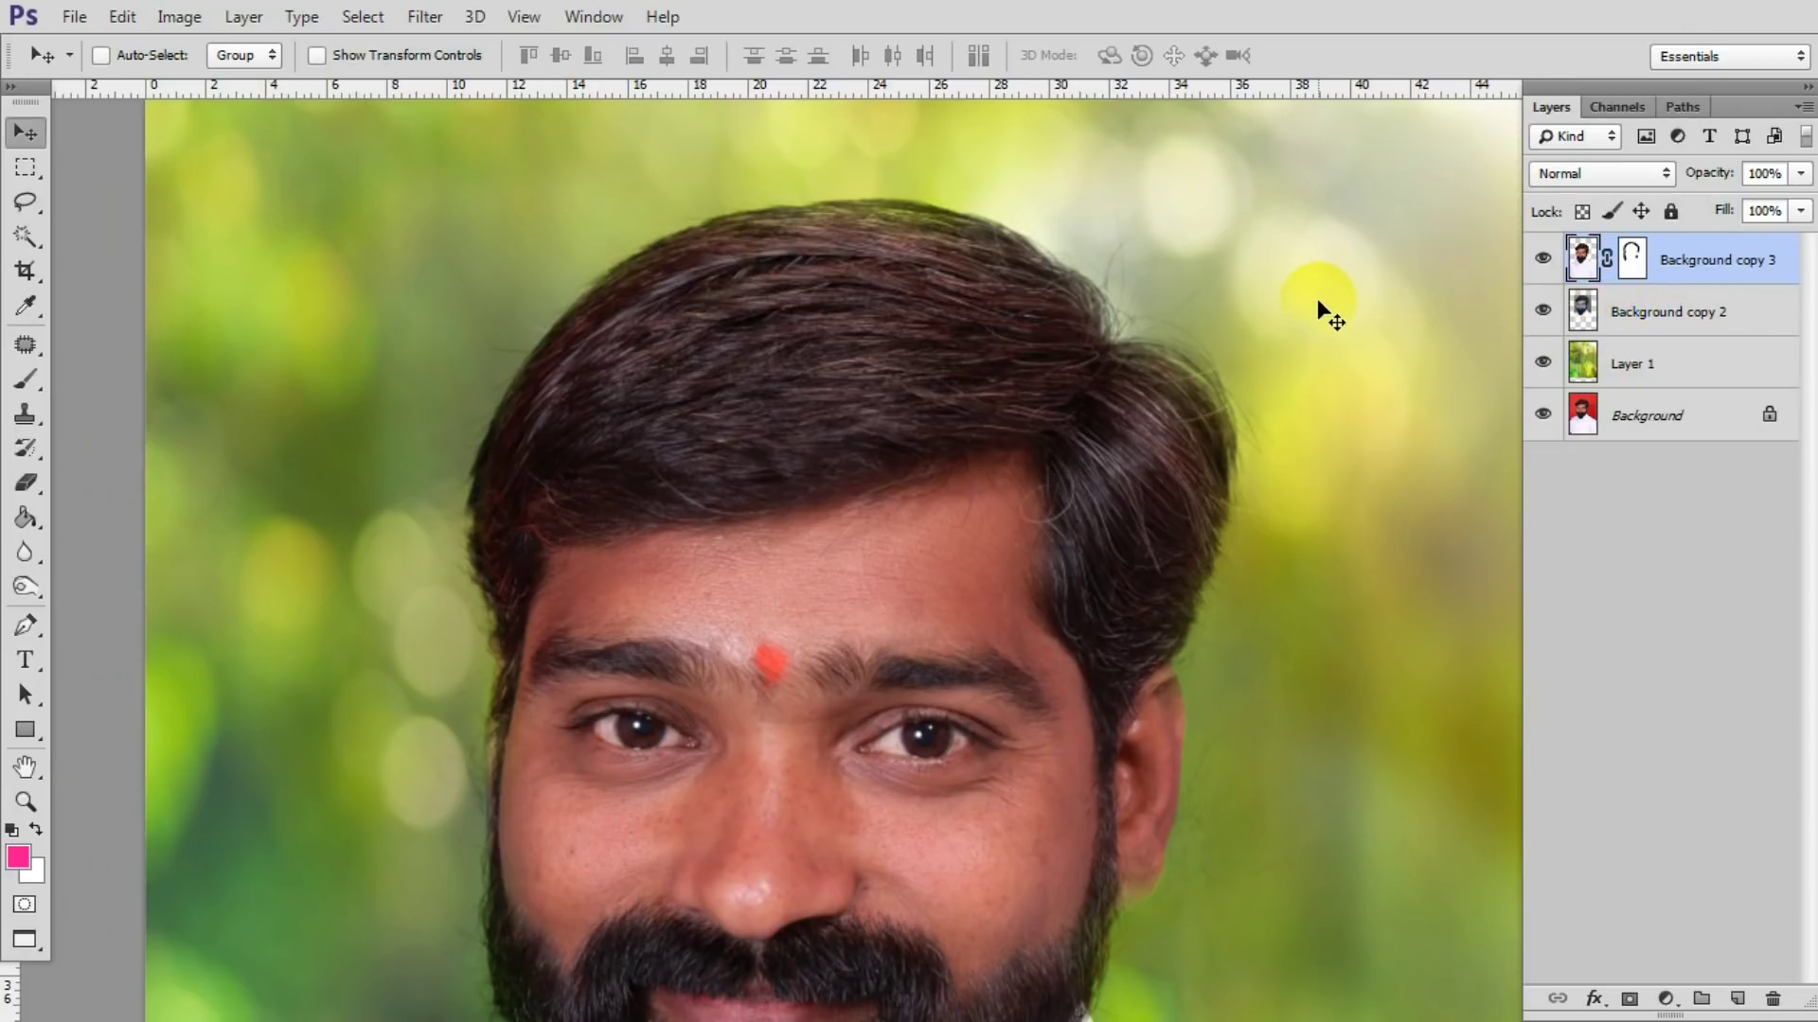
pyautogui.scroll(-1, 1082, 327)
pyautogui.scroll(-1, 1055, 318)
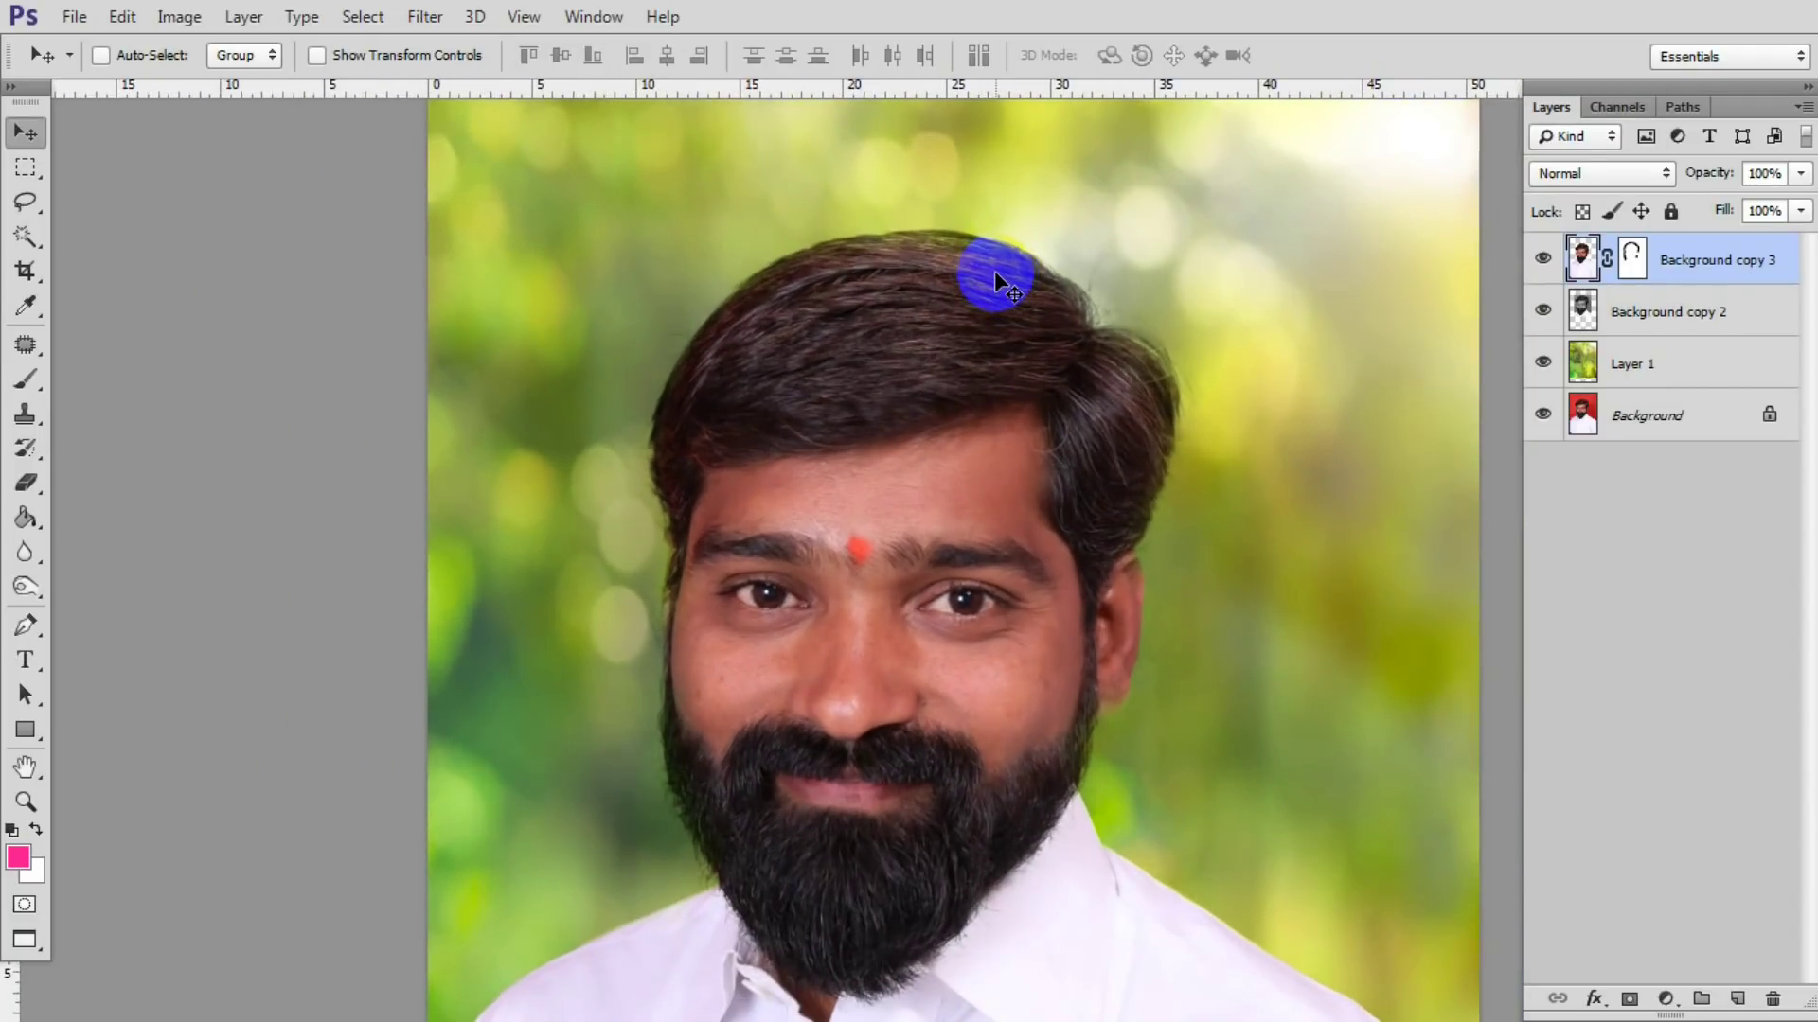
pyautogui.press('f')
pyautogui.press('f')
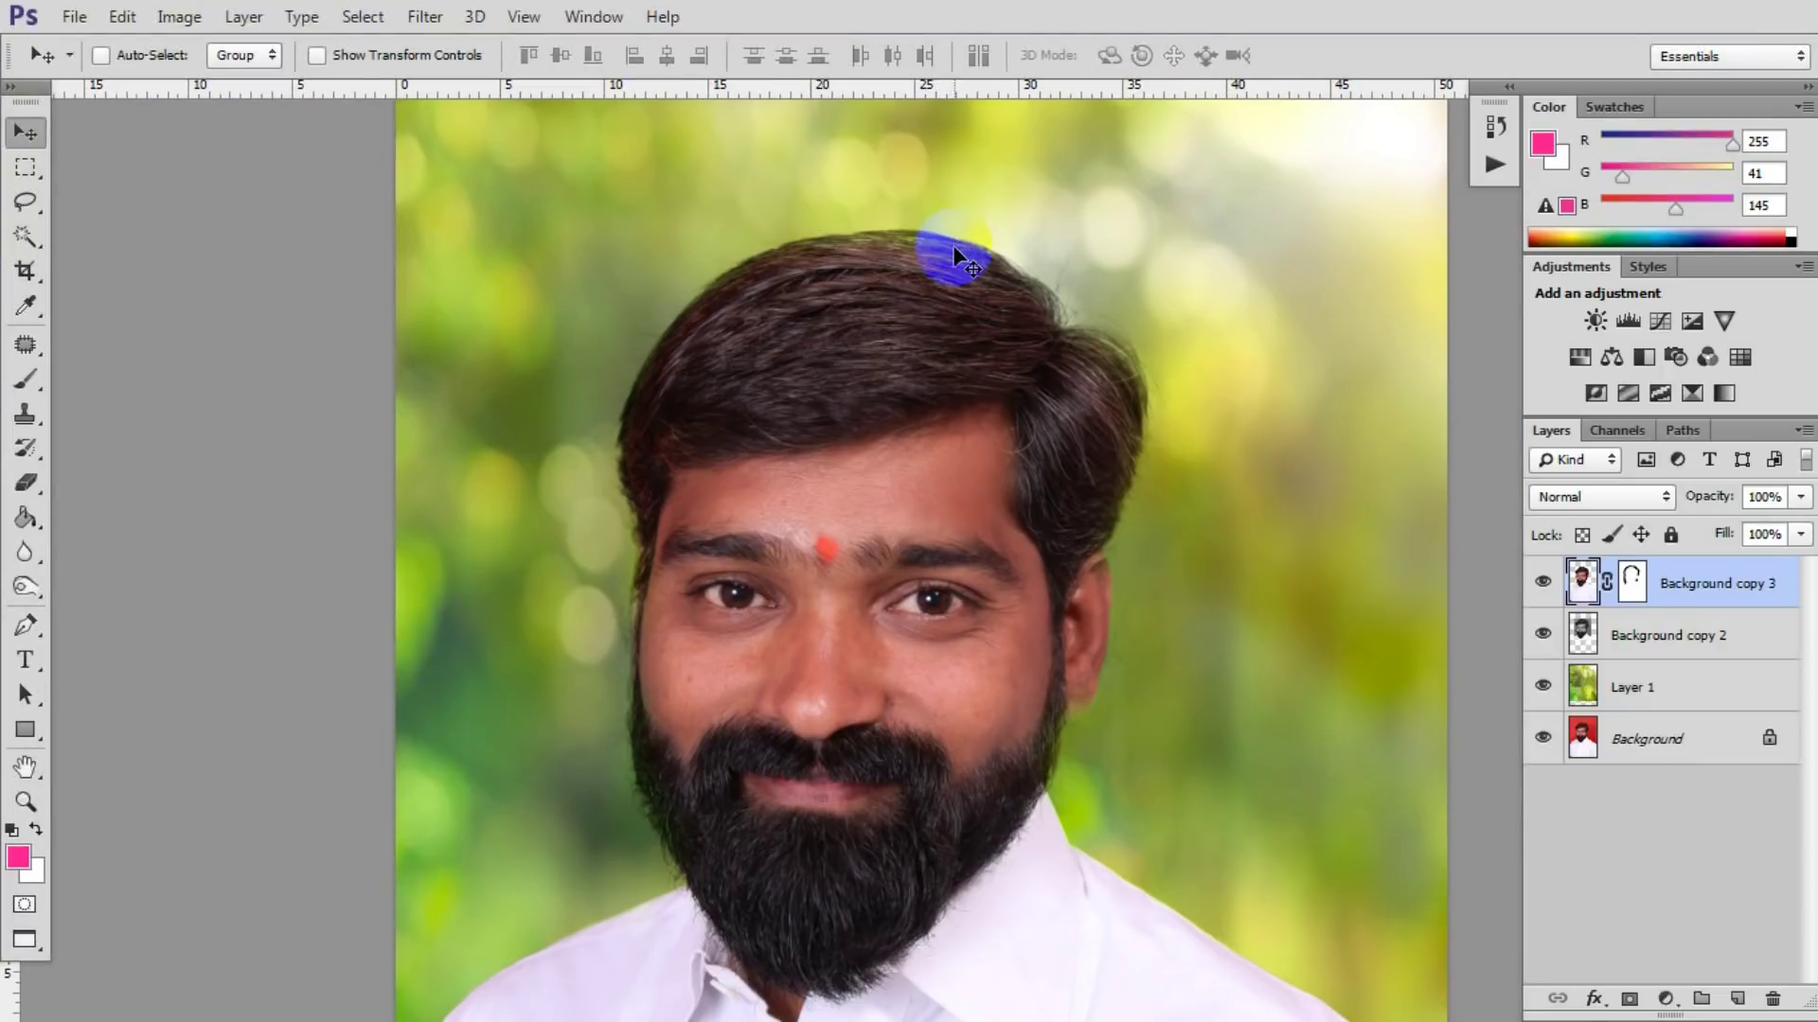
pyautogui.press('f')
pyautogui.press('f')
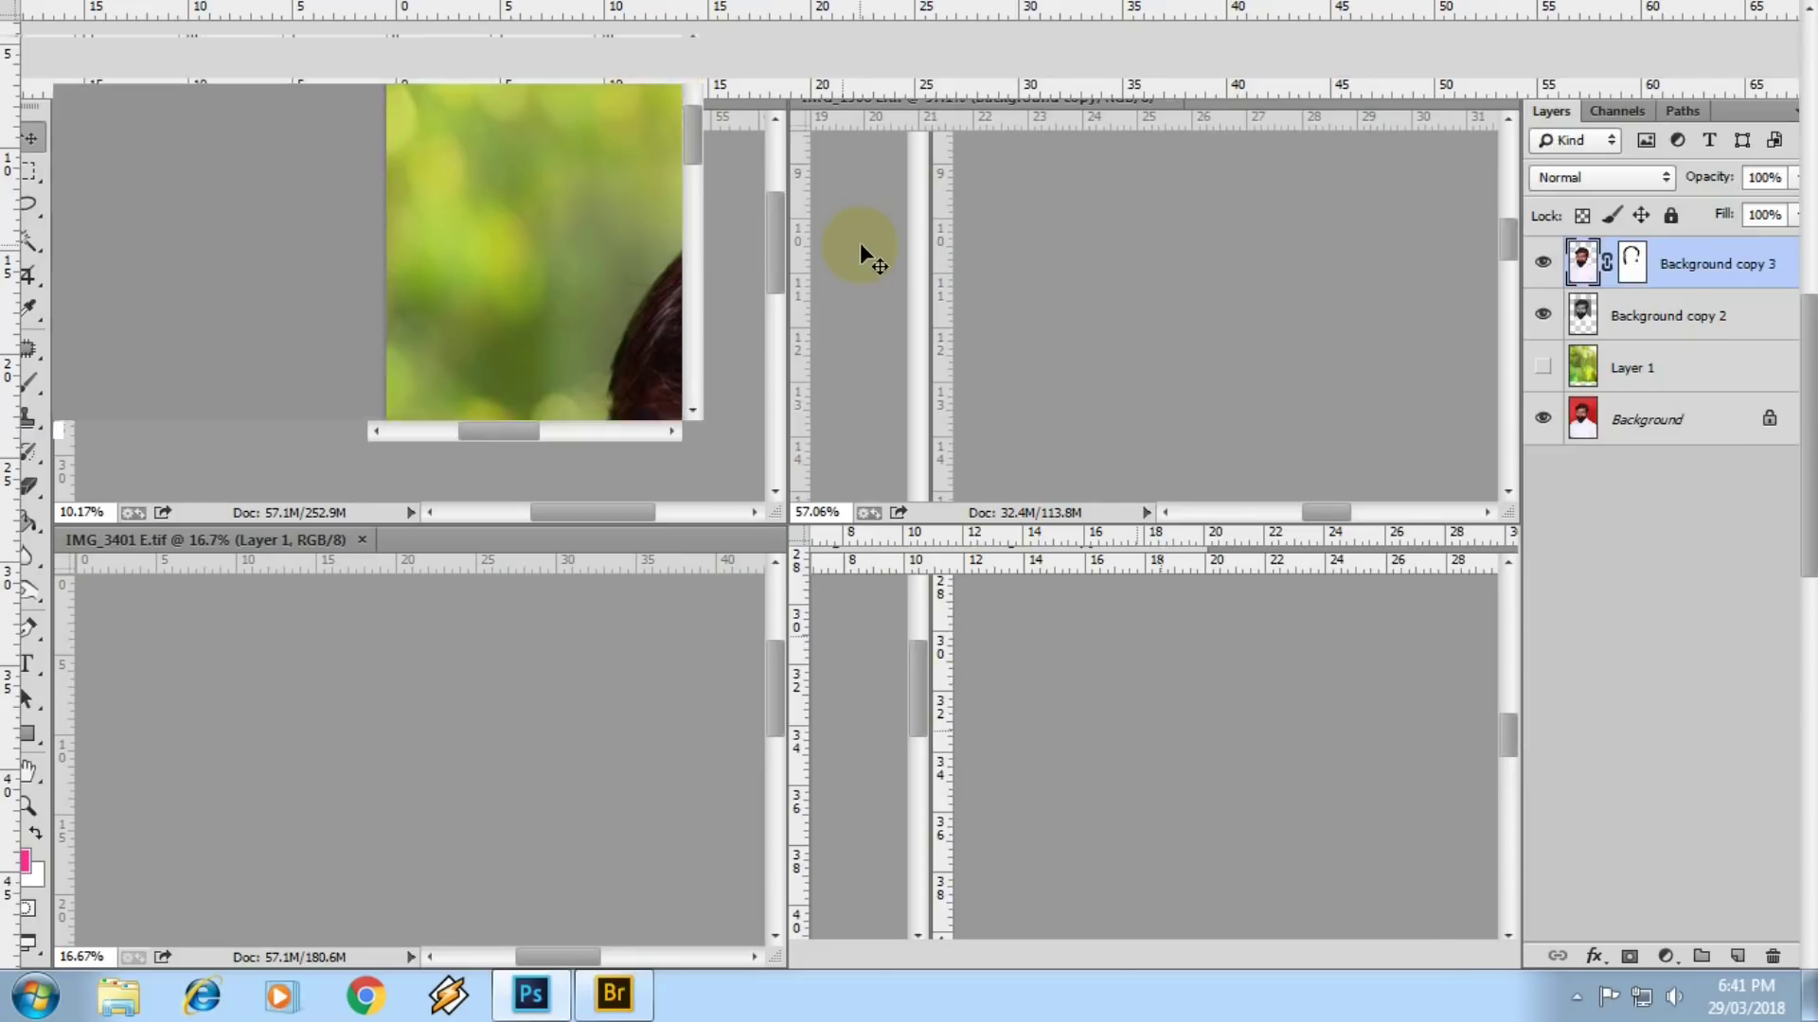
# - Show the baby's IMG_3401 full screen, zoom in, and hide the pink fill layer
pyautogui.click(545, 685)
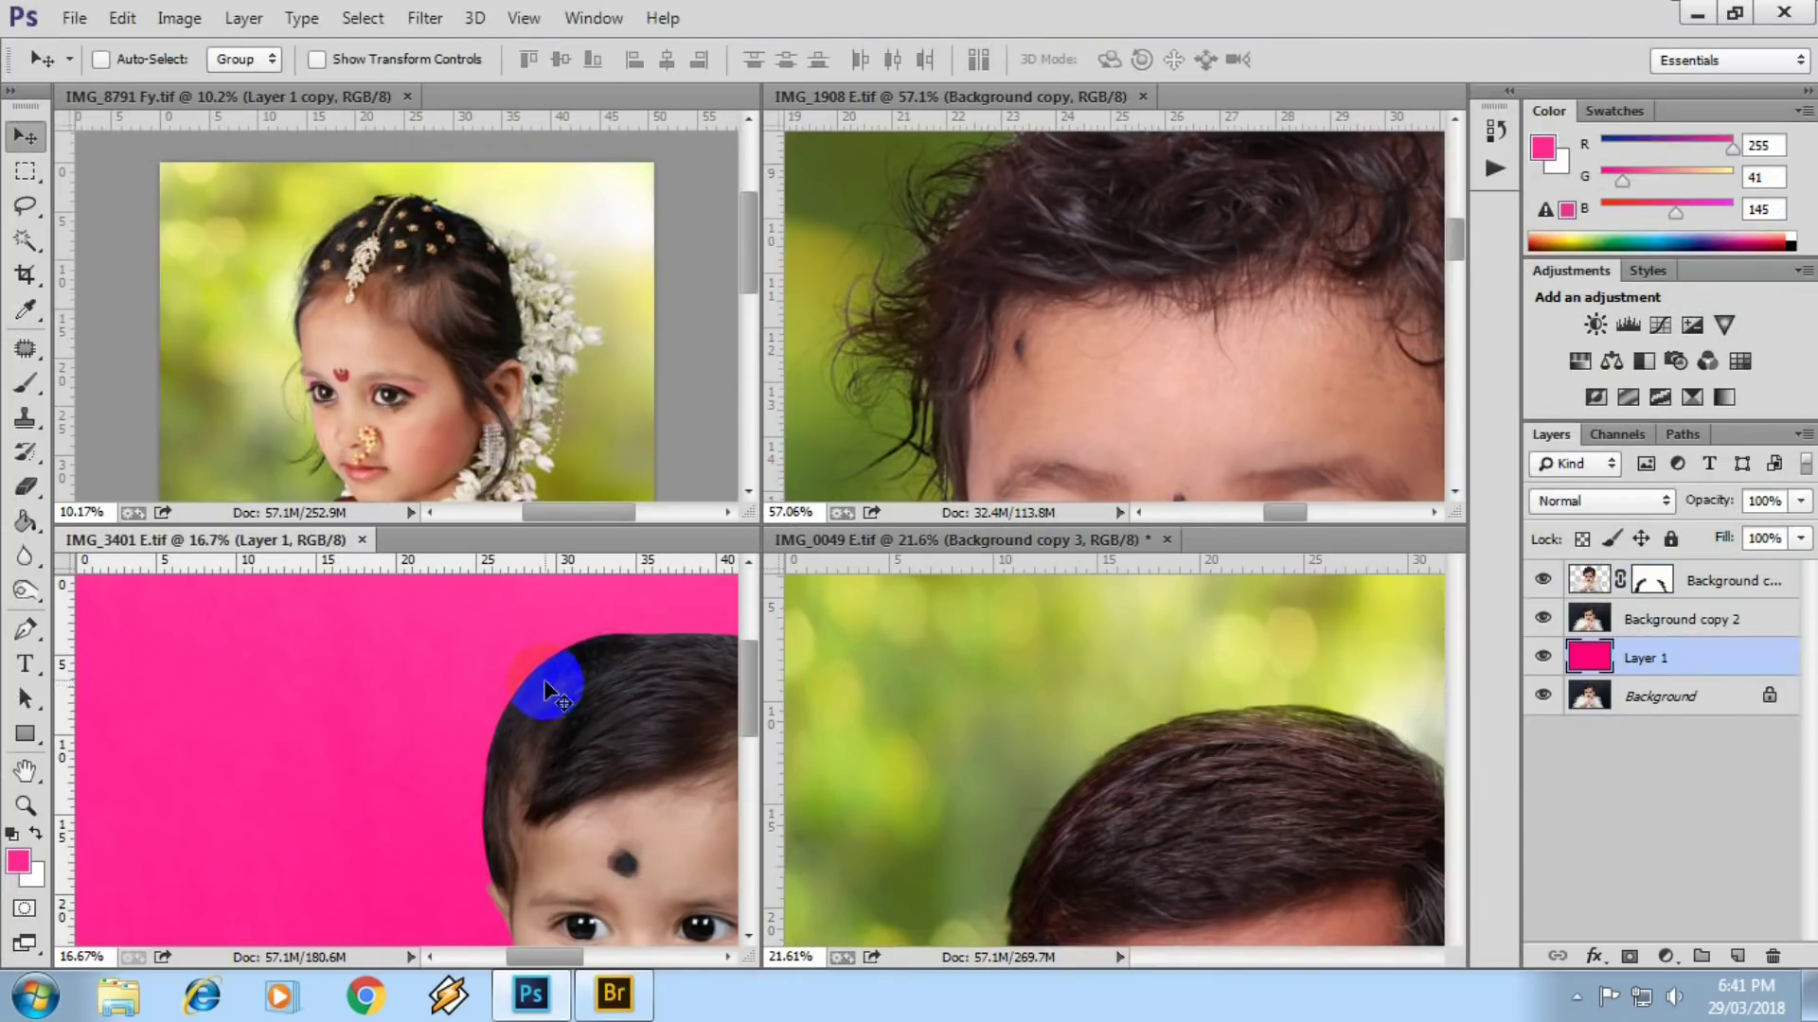
pyautogui.press('f')
pyautogui.hotkey('ctrl', '+')
pyautogui.click(1564, 653)
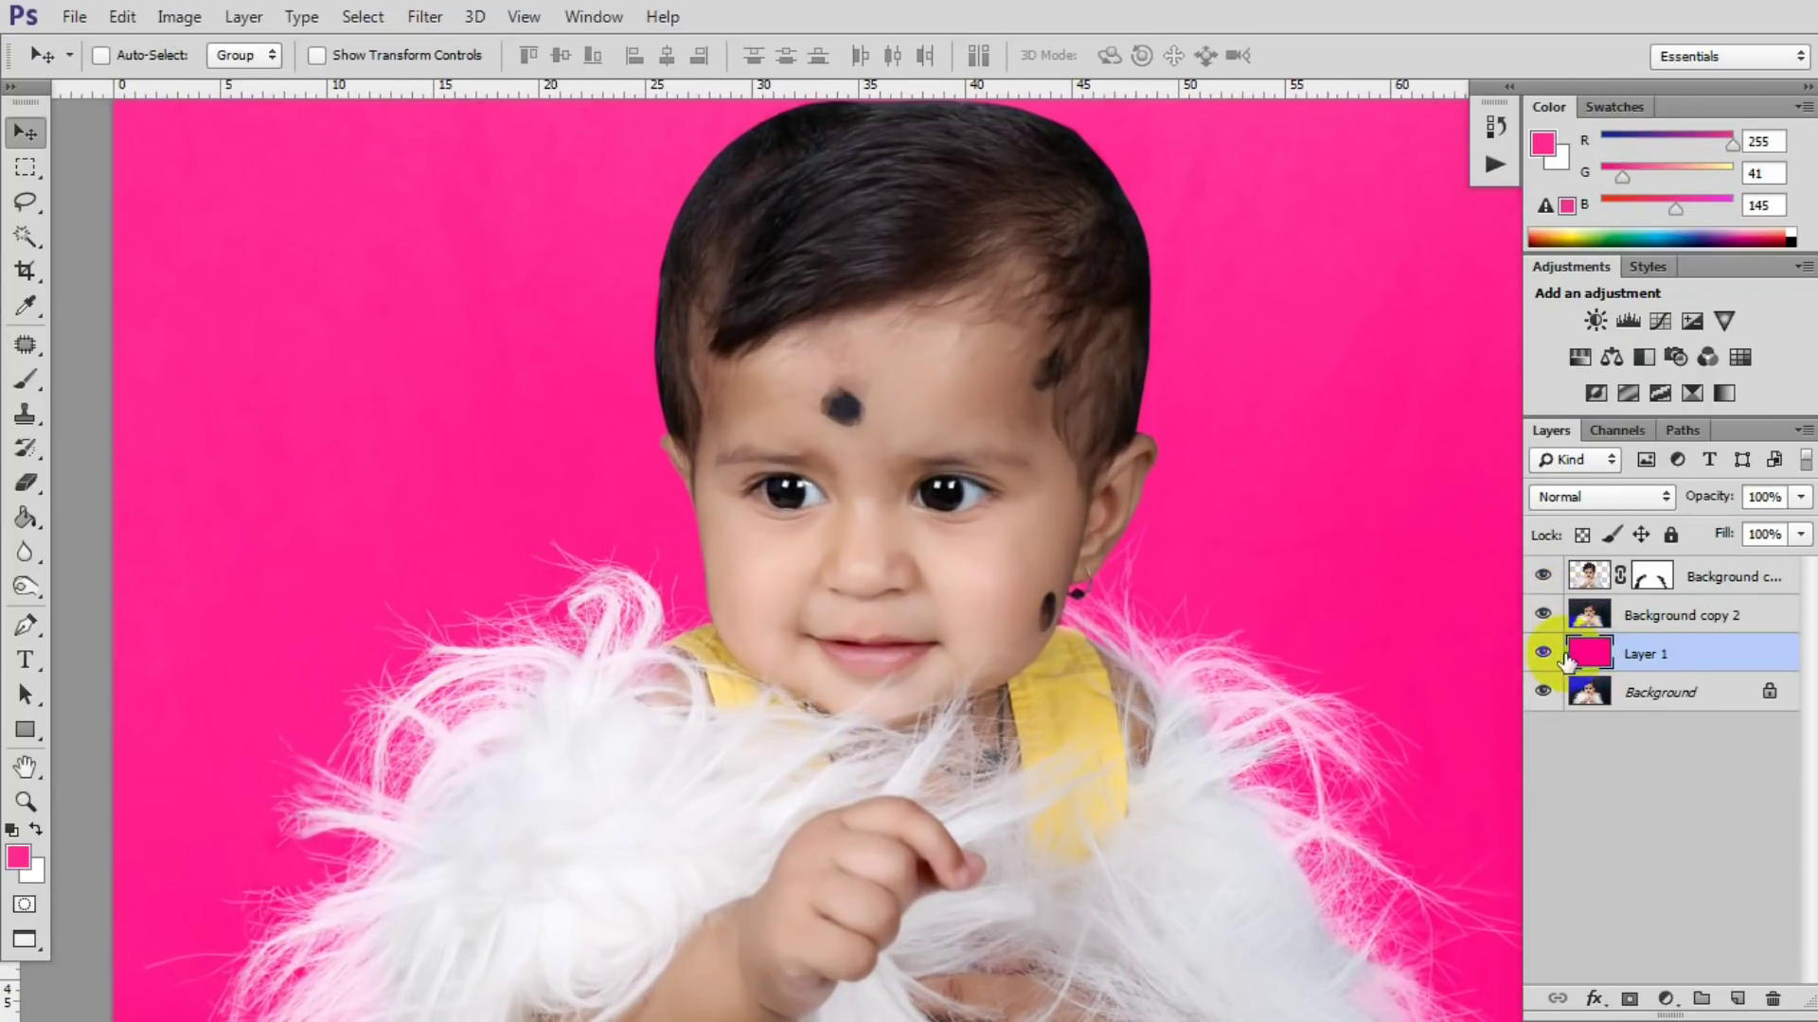
pyautogui.click(1543, 653)
pyautogui.scroll(2, 463, 678)
pyautogui.scroll(2, 561, 545)
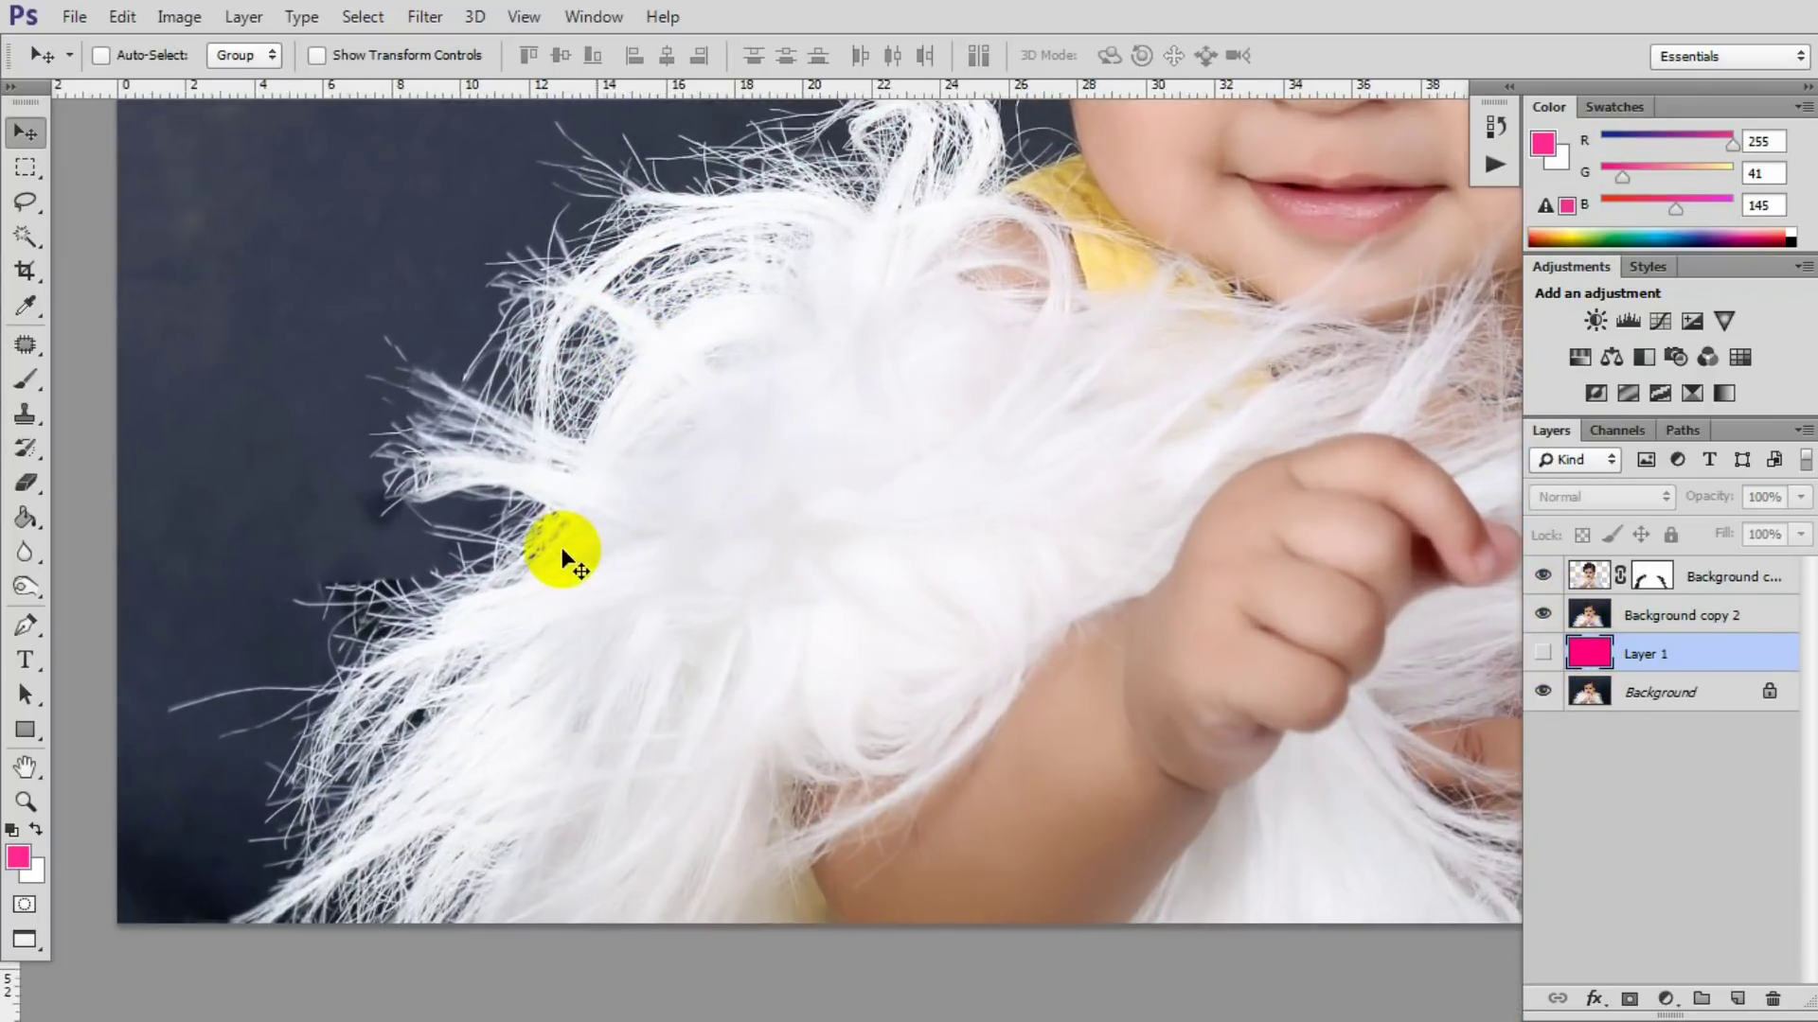
pyautogui.scroll(2, 590, 622)
# - Toggle the pink backdrop back on to compare the fur, then hide and restore the side panels
pyautogui.click(1543, 653)
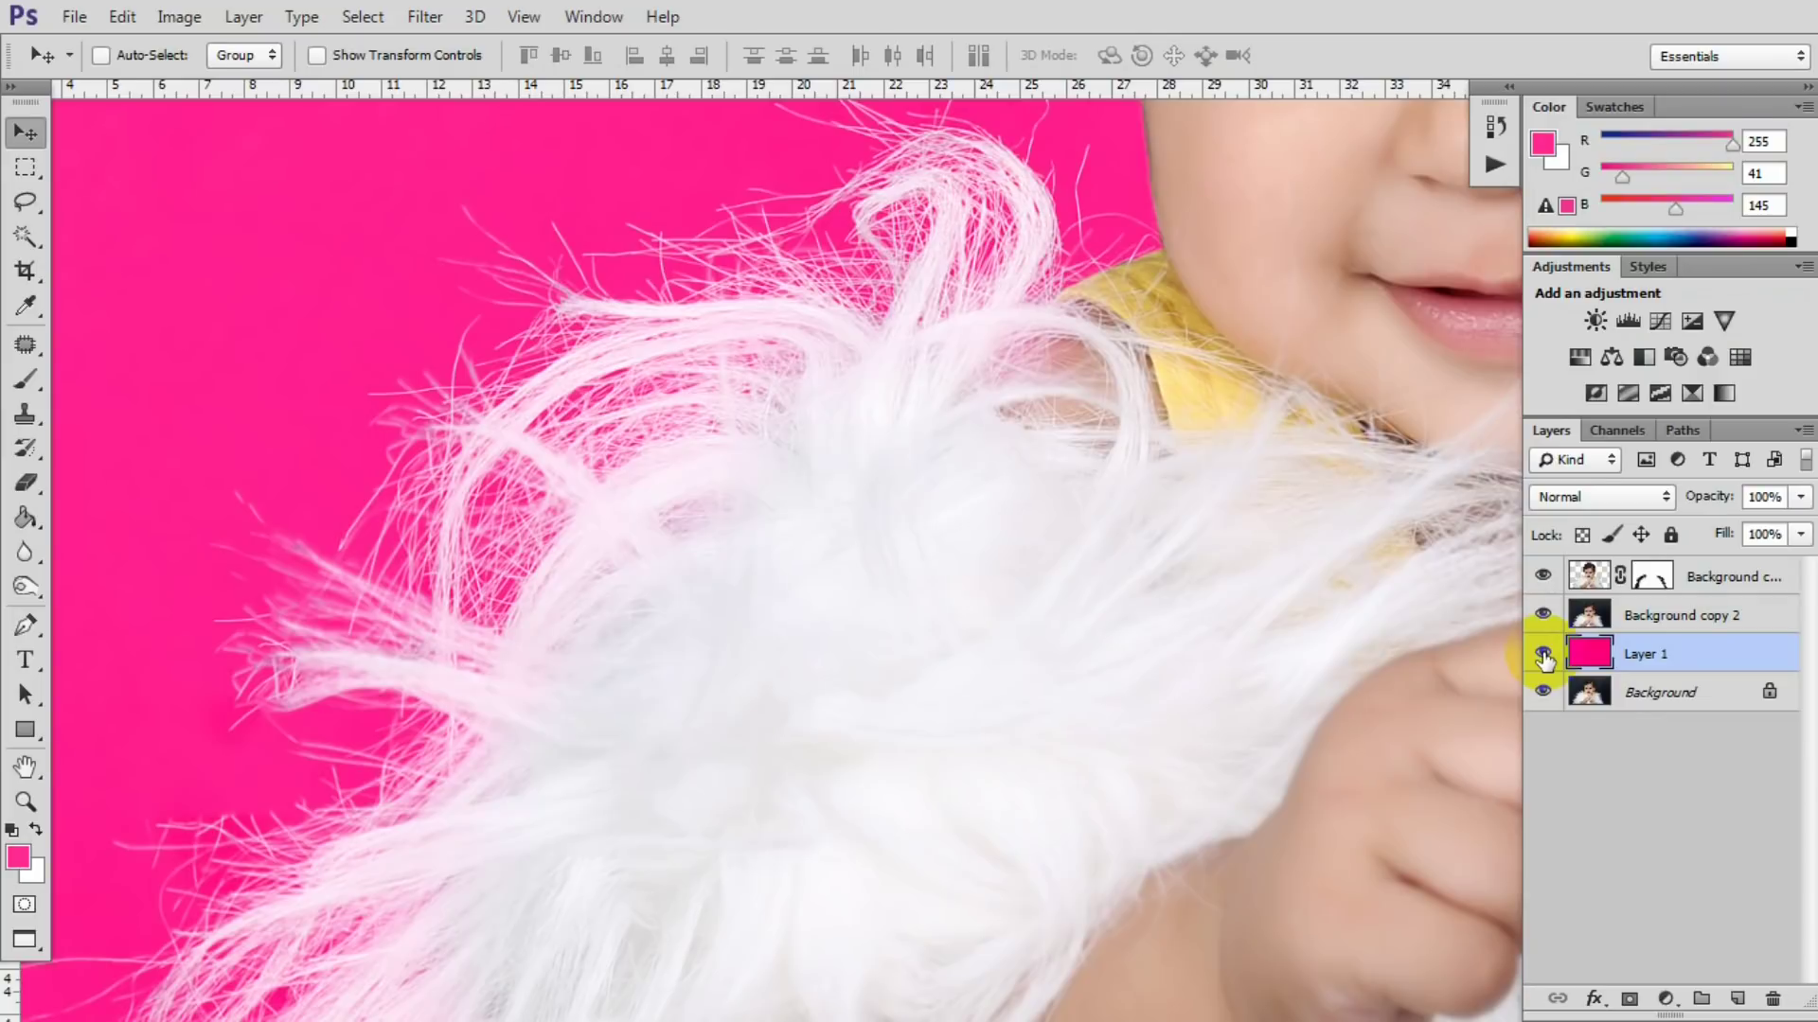
pyautogui.click(1543, 654)
pyautogui.scroll(-2, 889, 577)
pyautogui.hscroll(3, 621, 698)
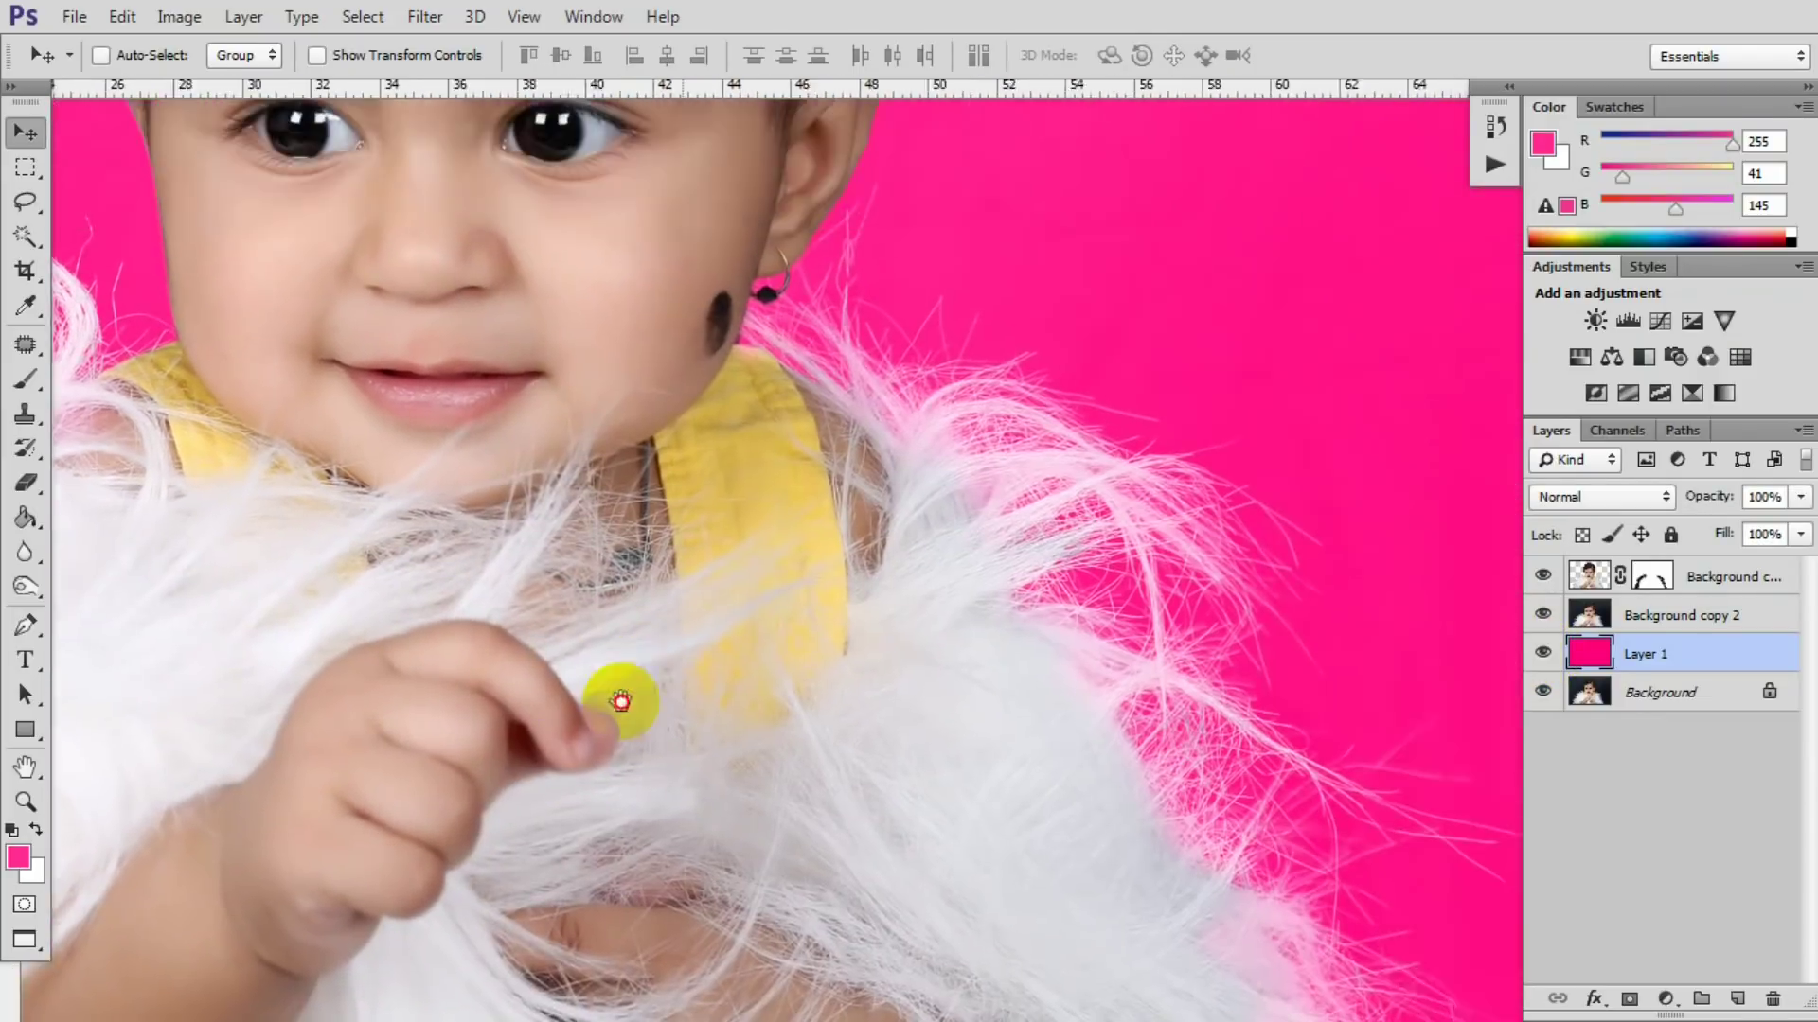
pyautogui.scroll(1, 689, 450)
pyautogui.scroll(-2, 690, 451)
pyautogui.hotkey('shift', 'Tab')
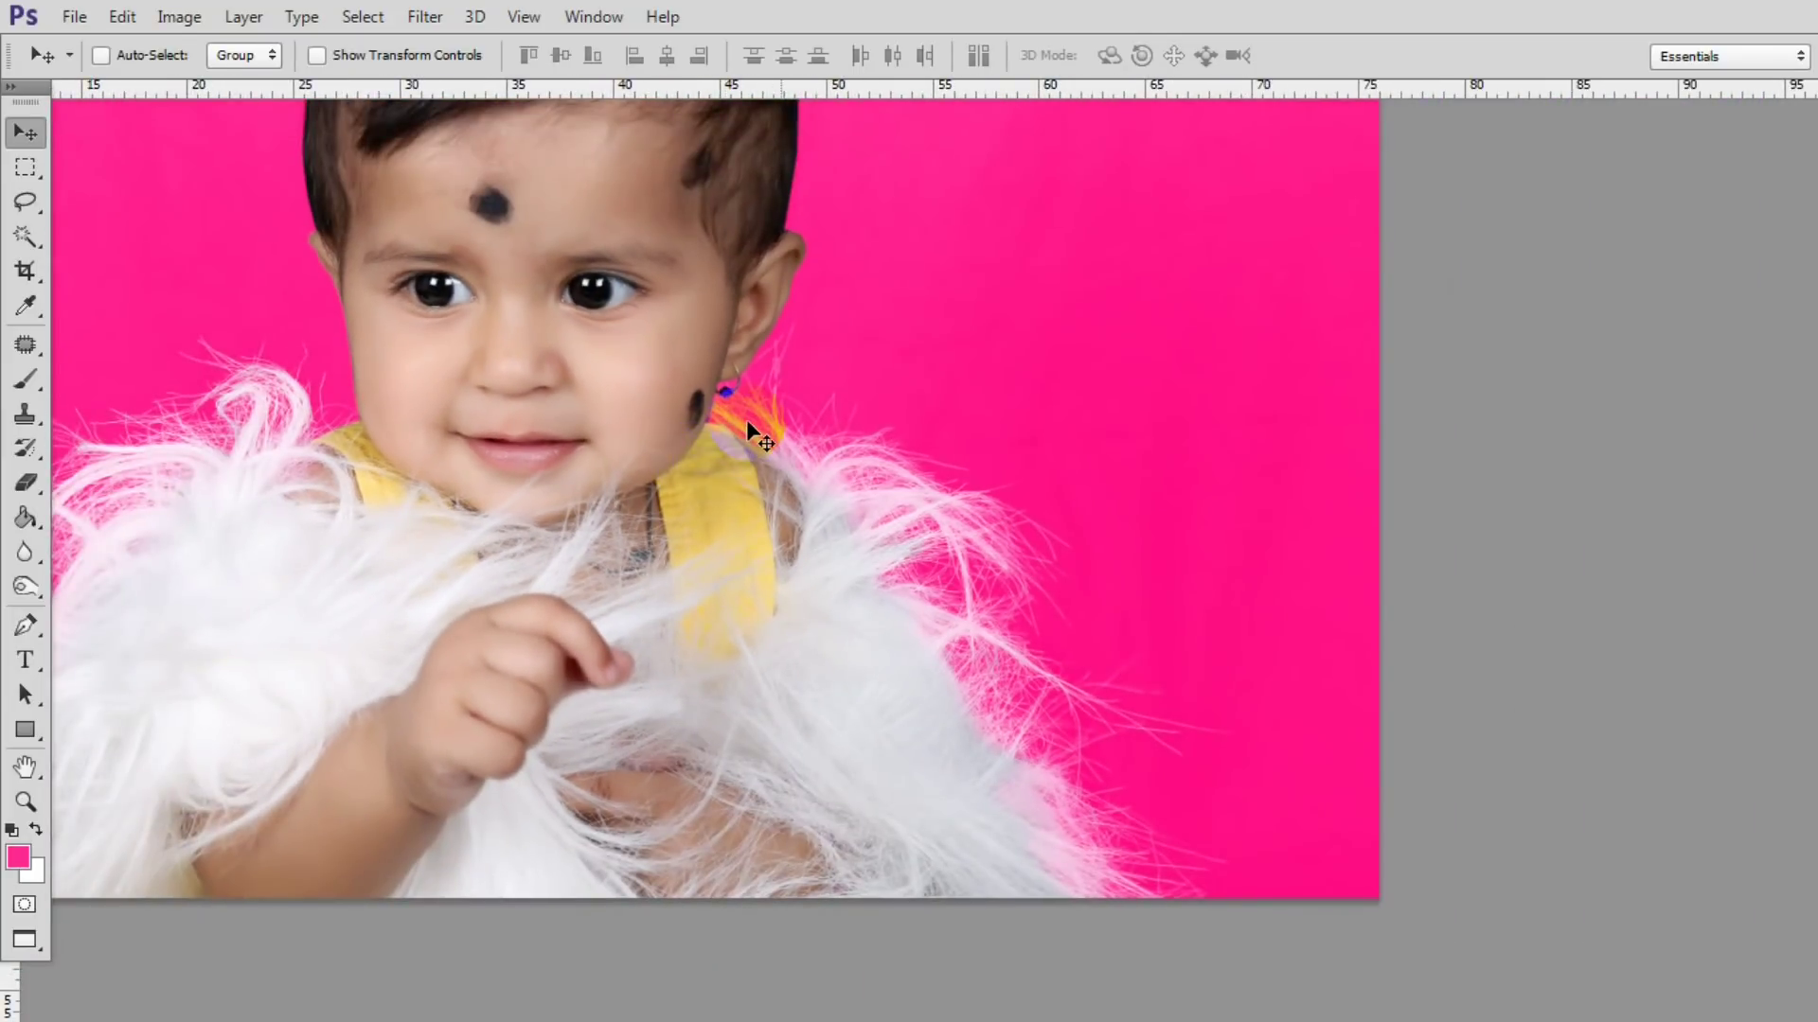
pyautogui.hotkey('shift', 'Tab')
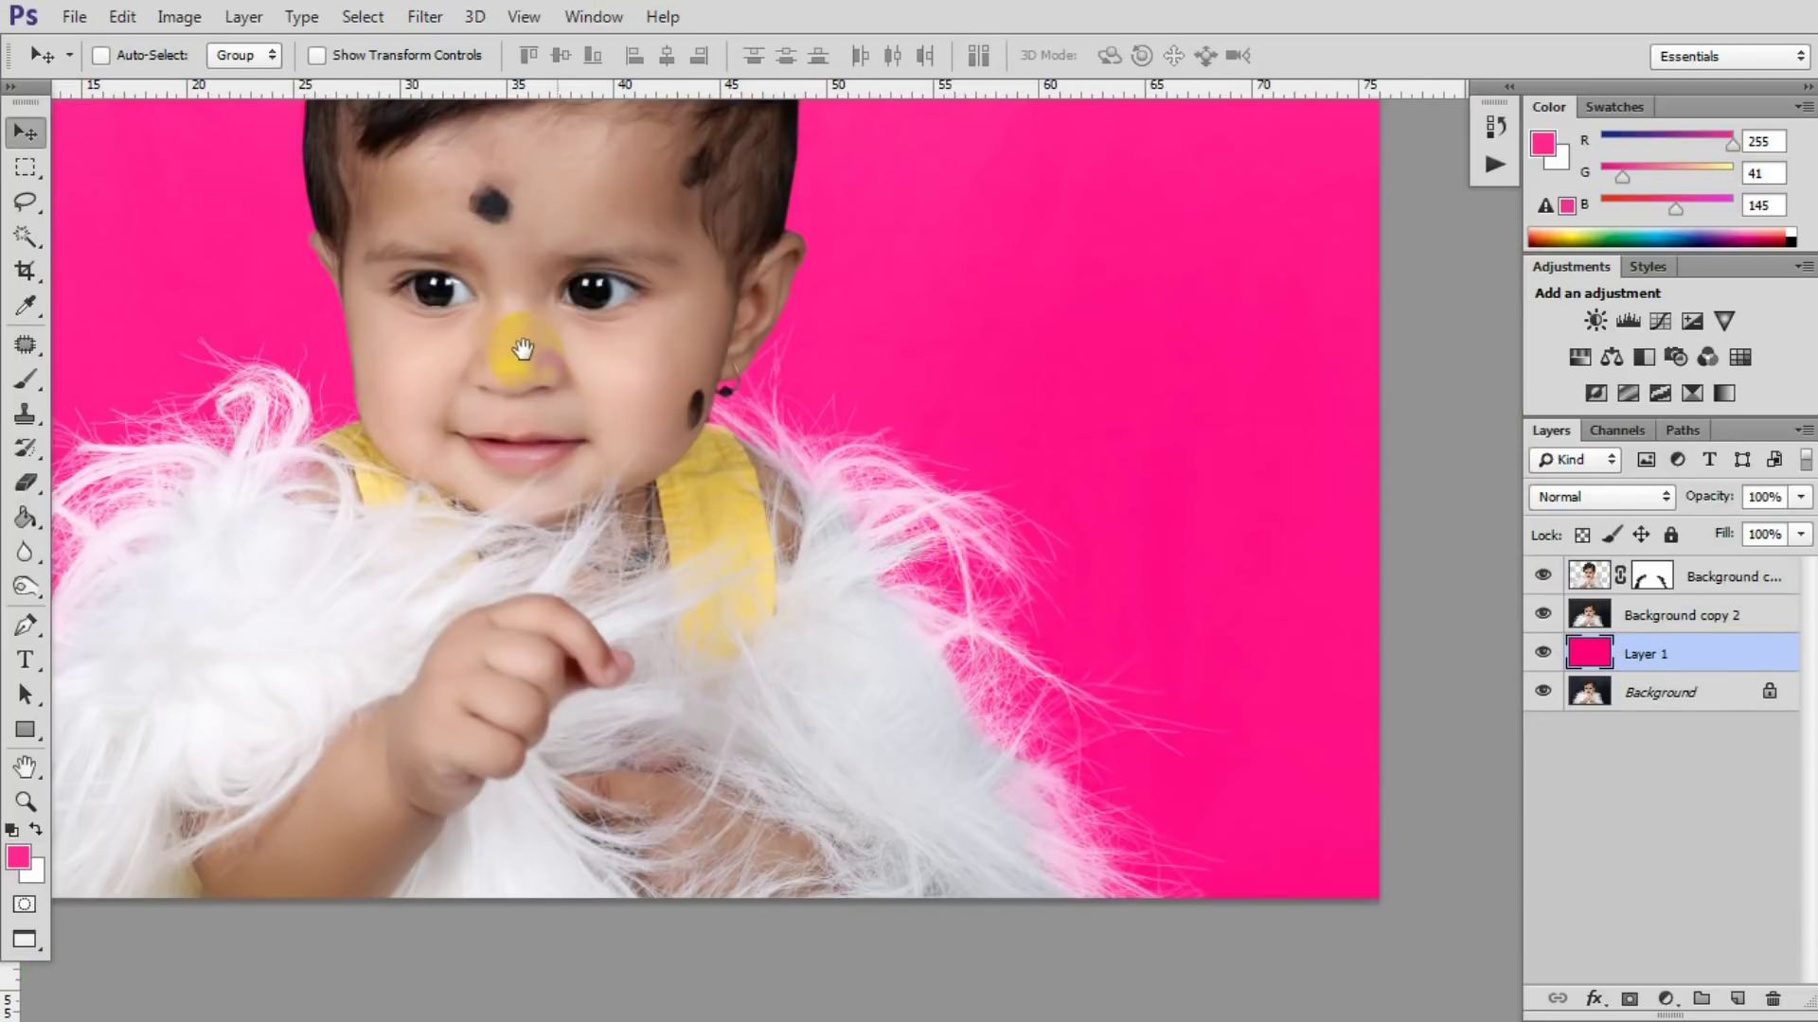
# - Pan and zoom the tiled portraits to check them, then make the baby's document active
pyautogui.moveTo(523, 349); pyautogui.dragTo(762, 599)
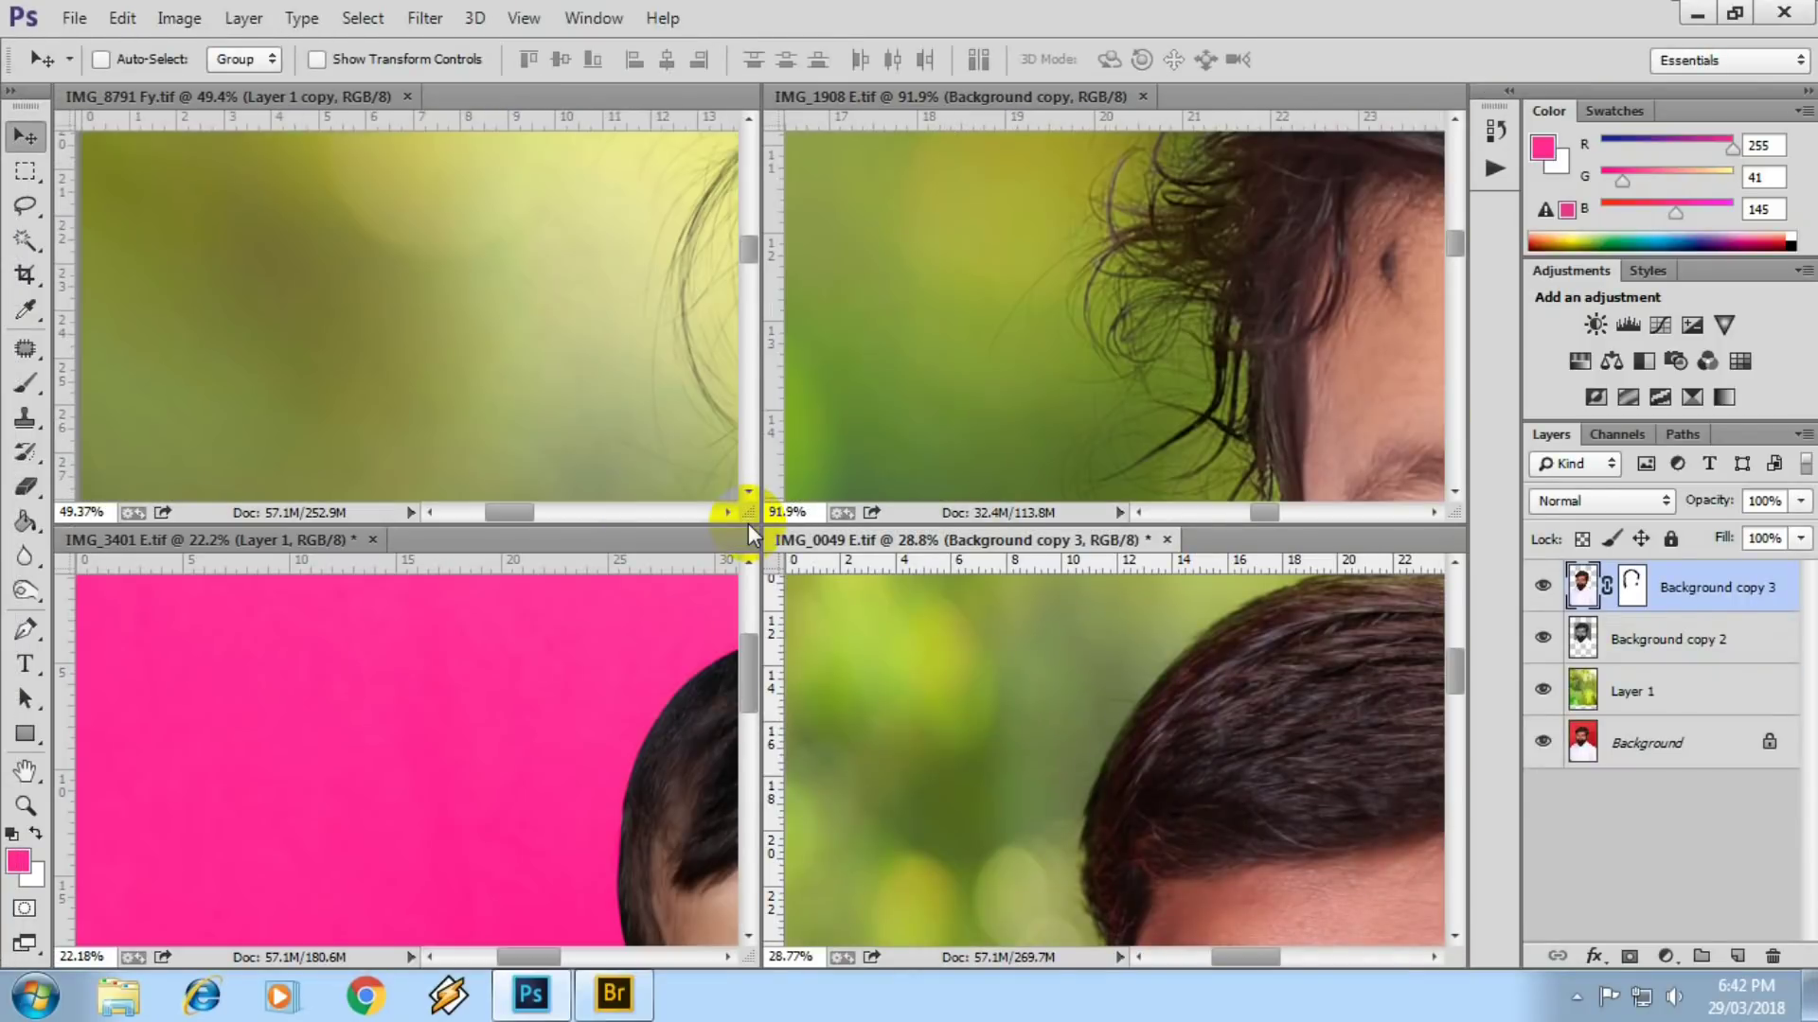
pyautogui.scroll(-1, 901, 568)
pyautogui.scroll(-1, 945, 629)
pyautogui.scroll(-1, 964, 649)
pyautogui.scroll(-1, 992, 691)
pyautogui.scroll(1, 992, 691)
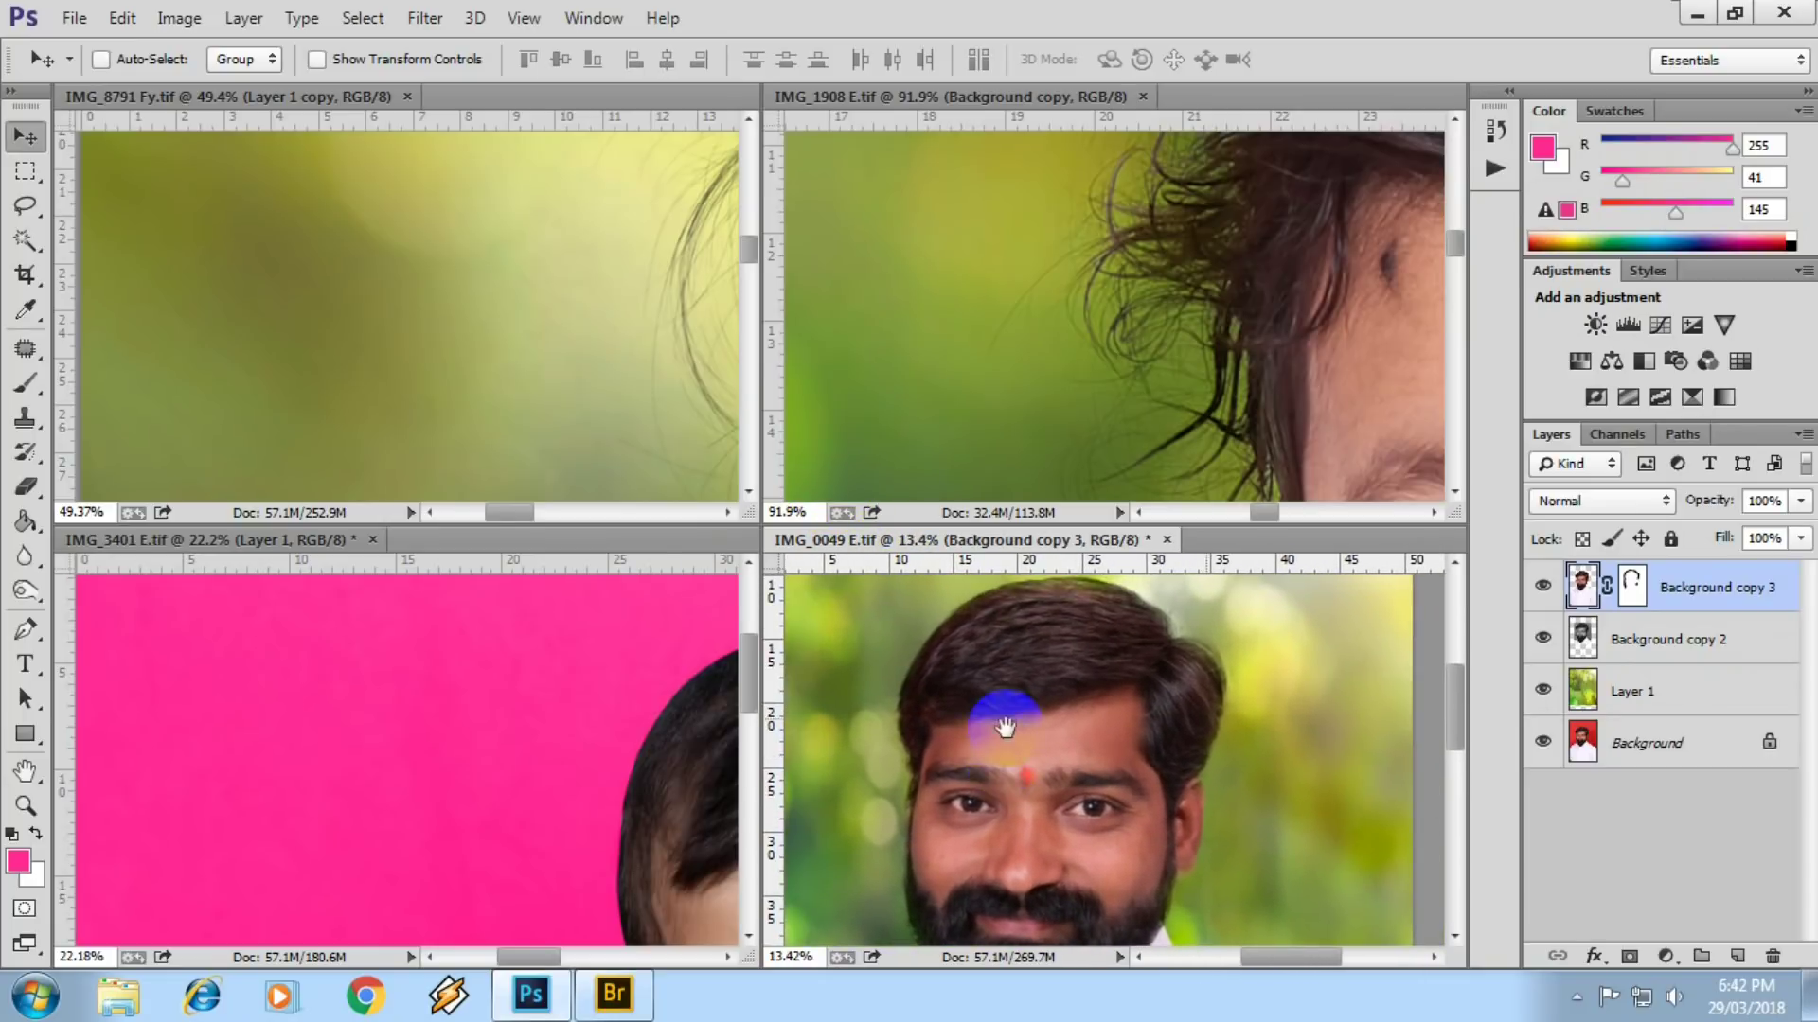
pyautogui.scroll(-2, 500, 292)
pyautogui.scroll(-2, 542, 321)
pyautogui.scroll(-1, 575, 334)
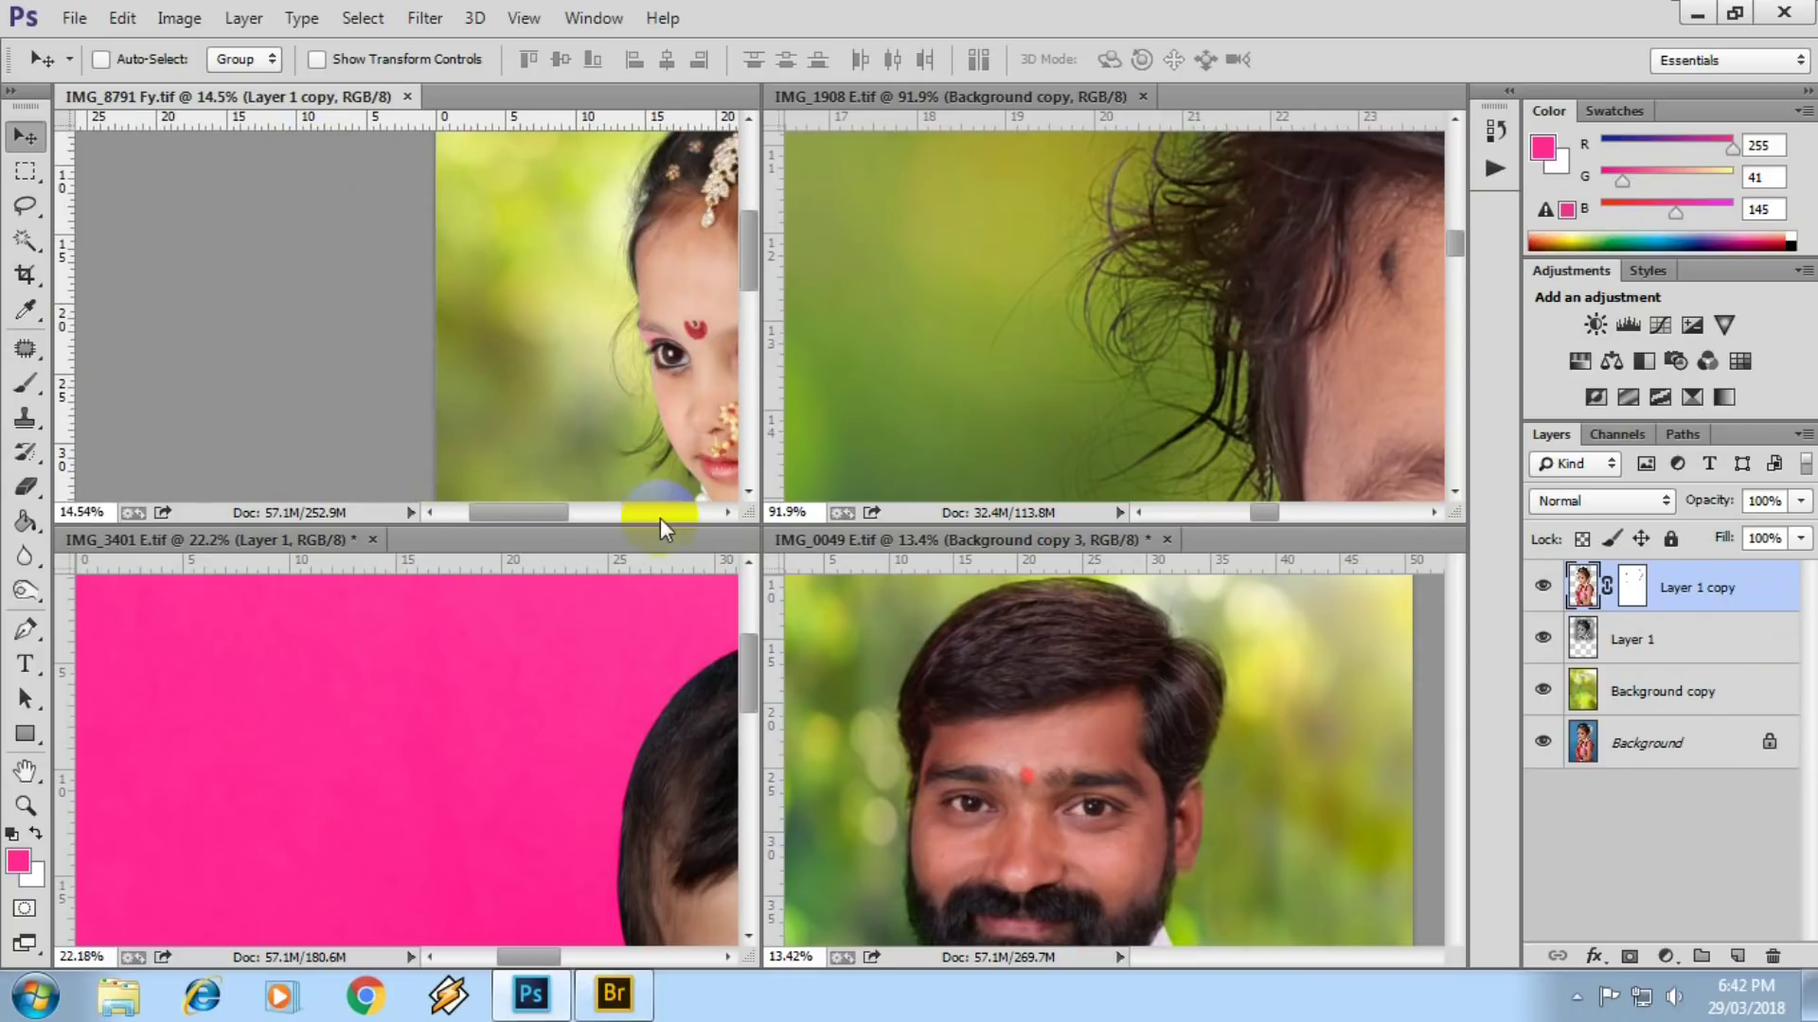
pyautogui.click(565, 673)
pyautogui.scroll(-3, 564, 673)
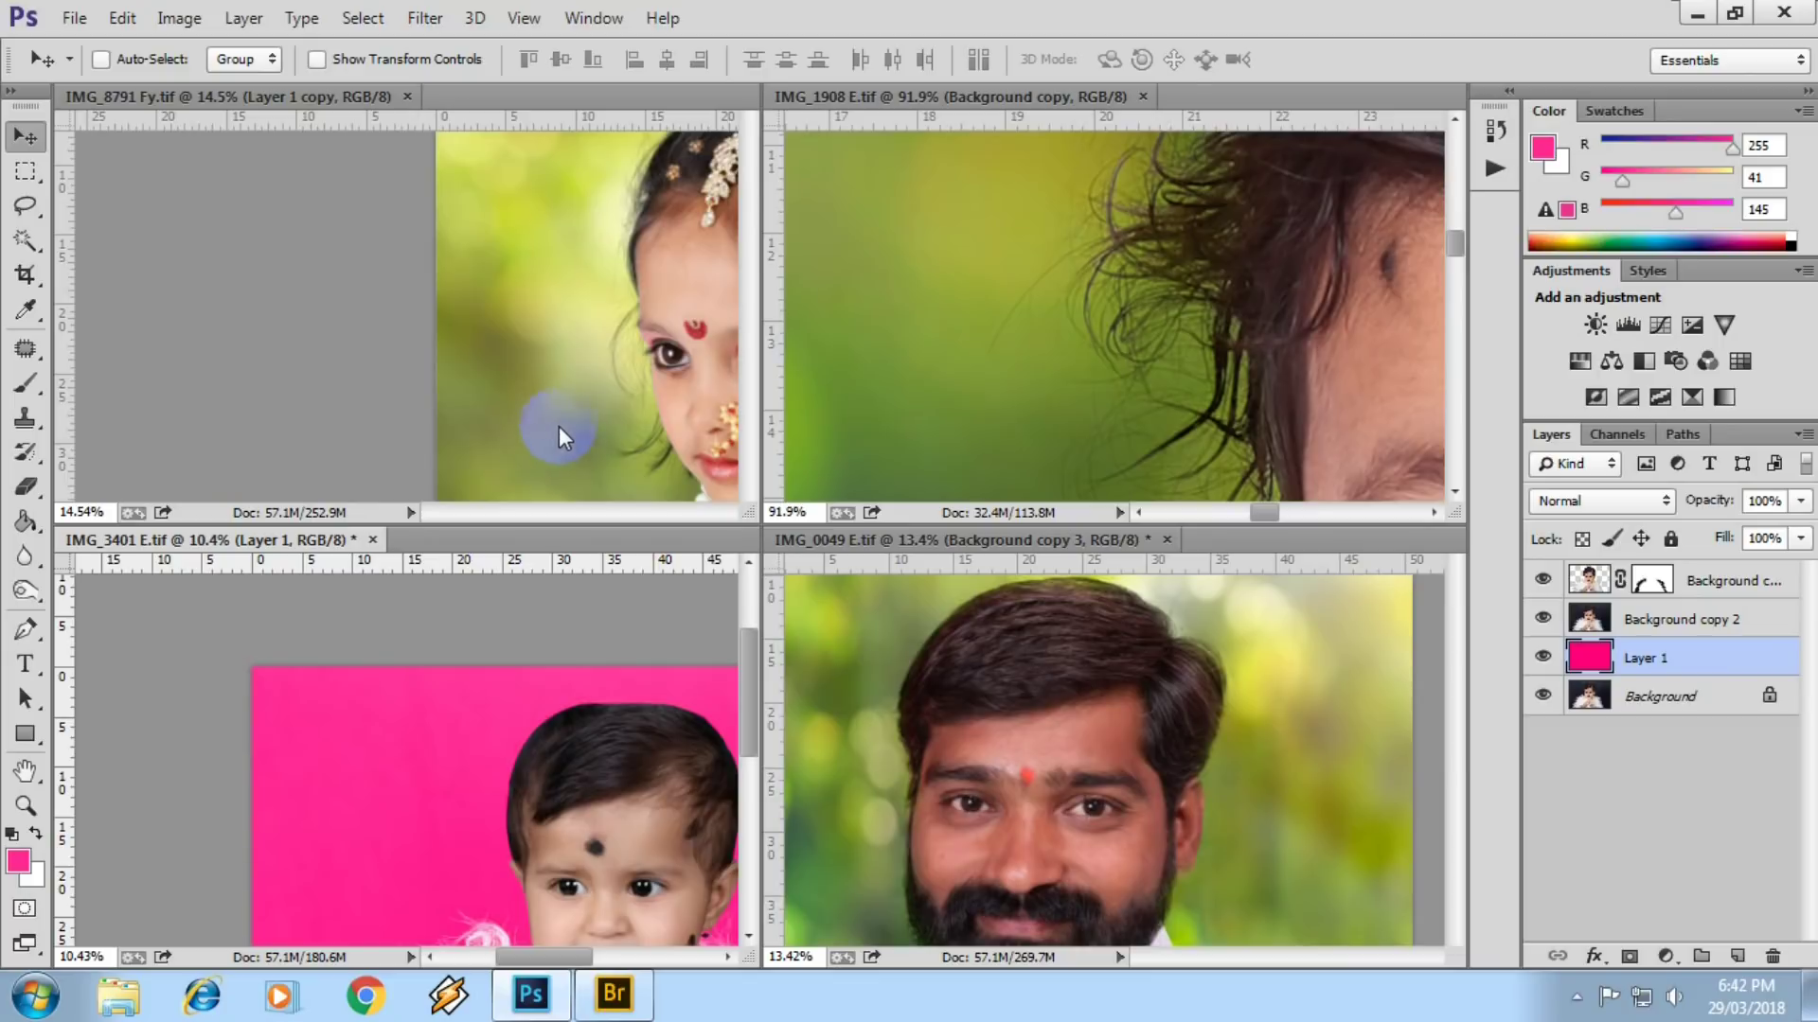
# - Close all four portrait documents, answering No to every save prompt
pyautogui.hotkey('ctrl', 'w')
pyautogui.click(914, 394)
pyautogui.hotkey('ctrl', 'w')
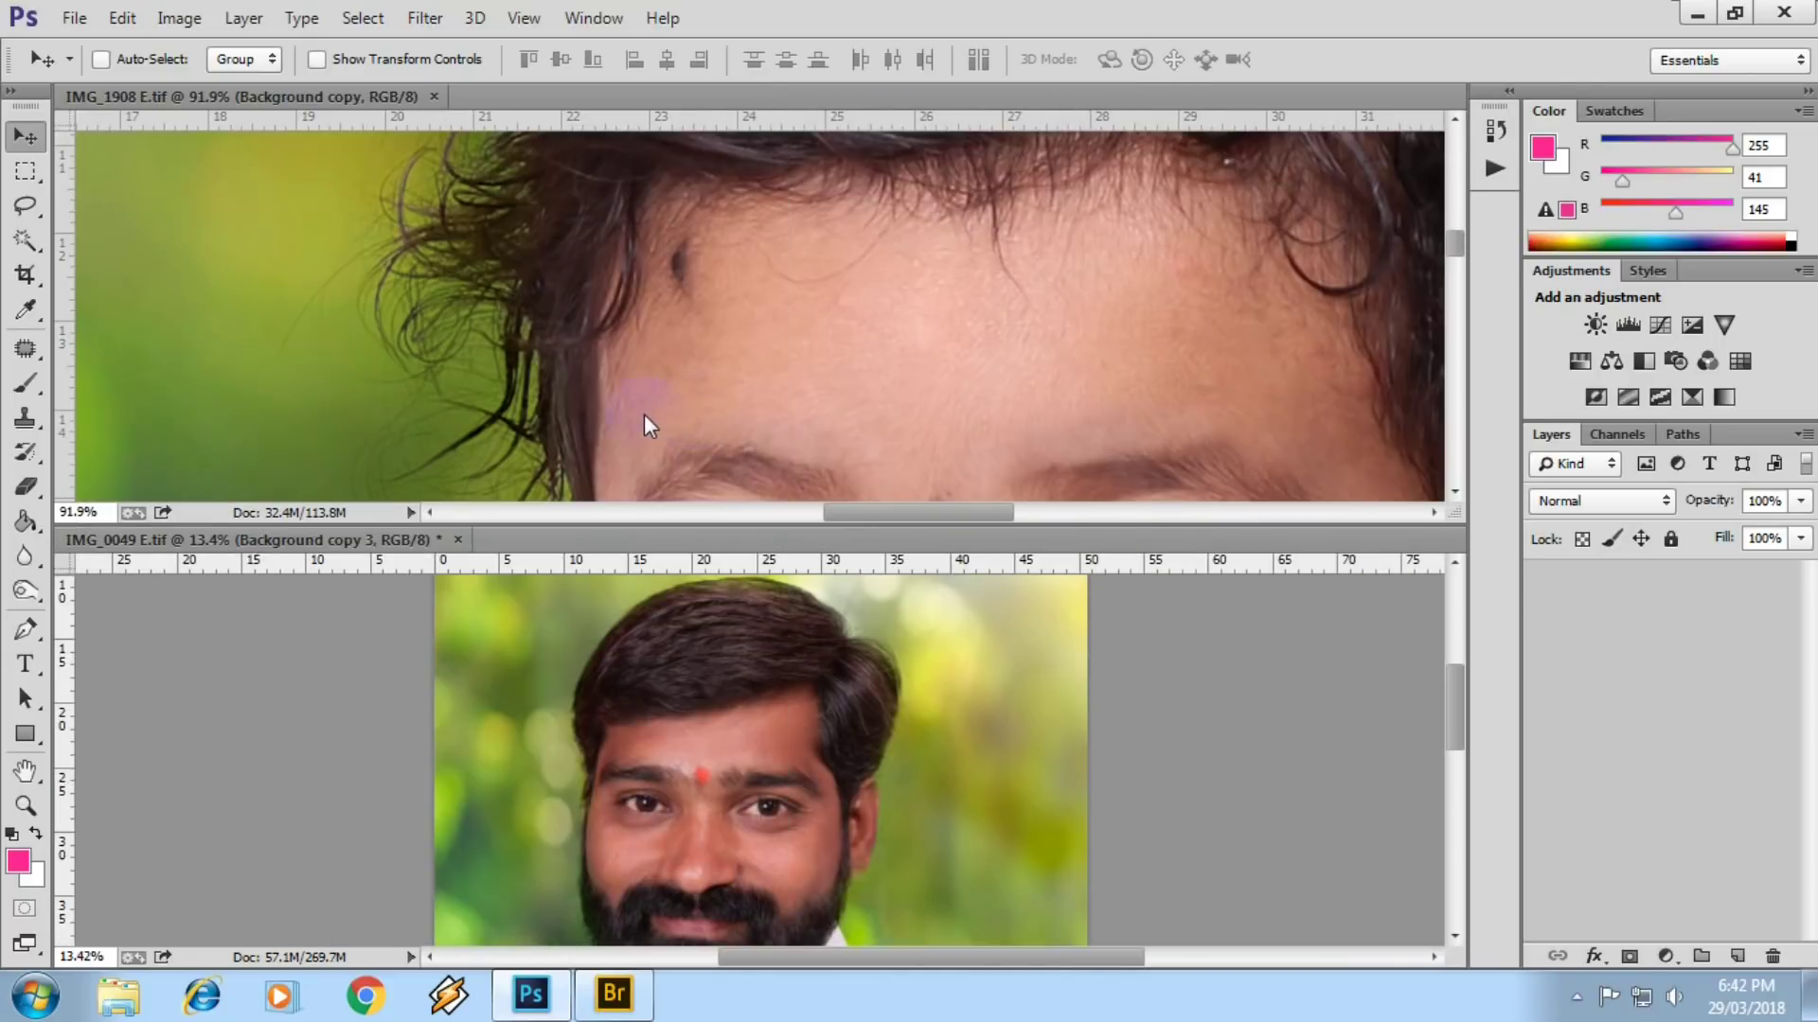
pyautogui.hotkey('ctrl', 'w')
pyautogui.click(913, 393)
pyautogui.hotkey('ctrl', 'w')
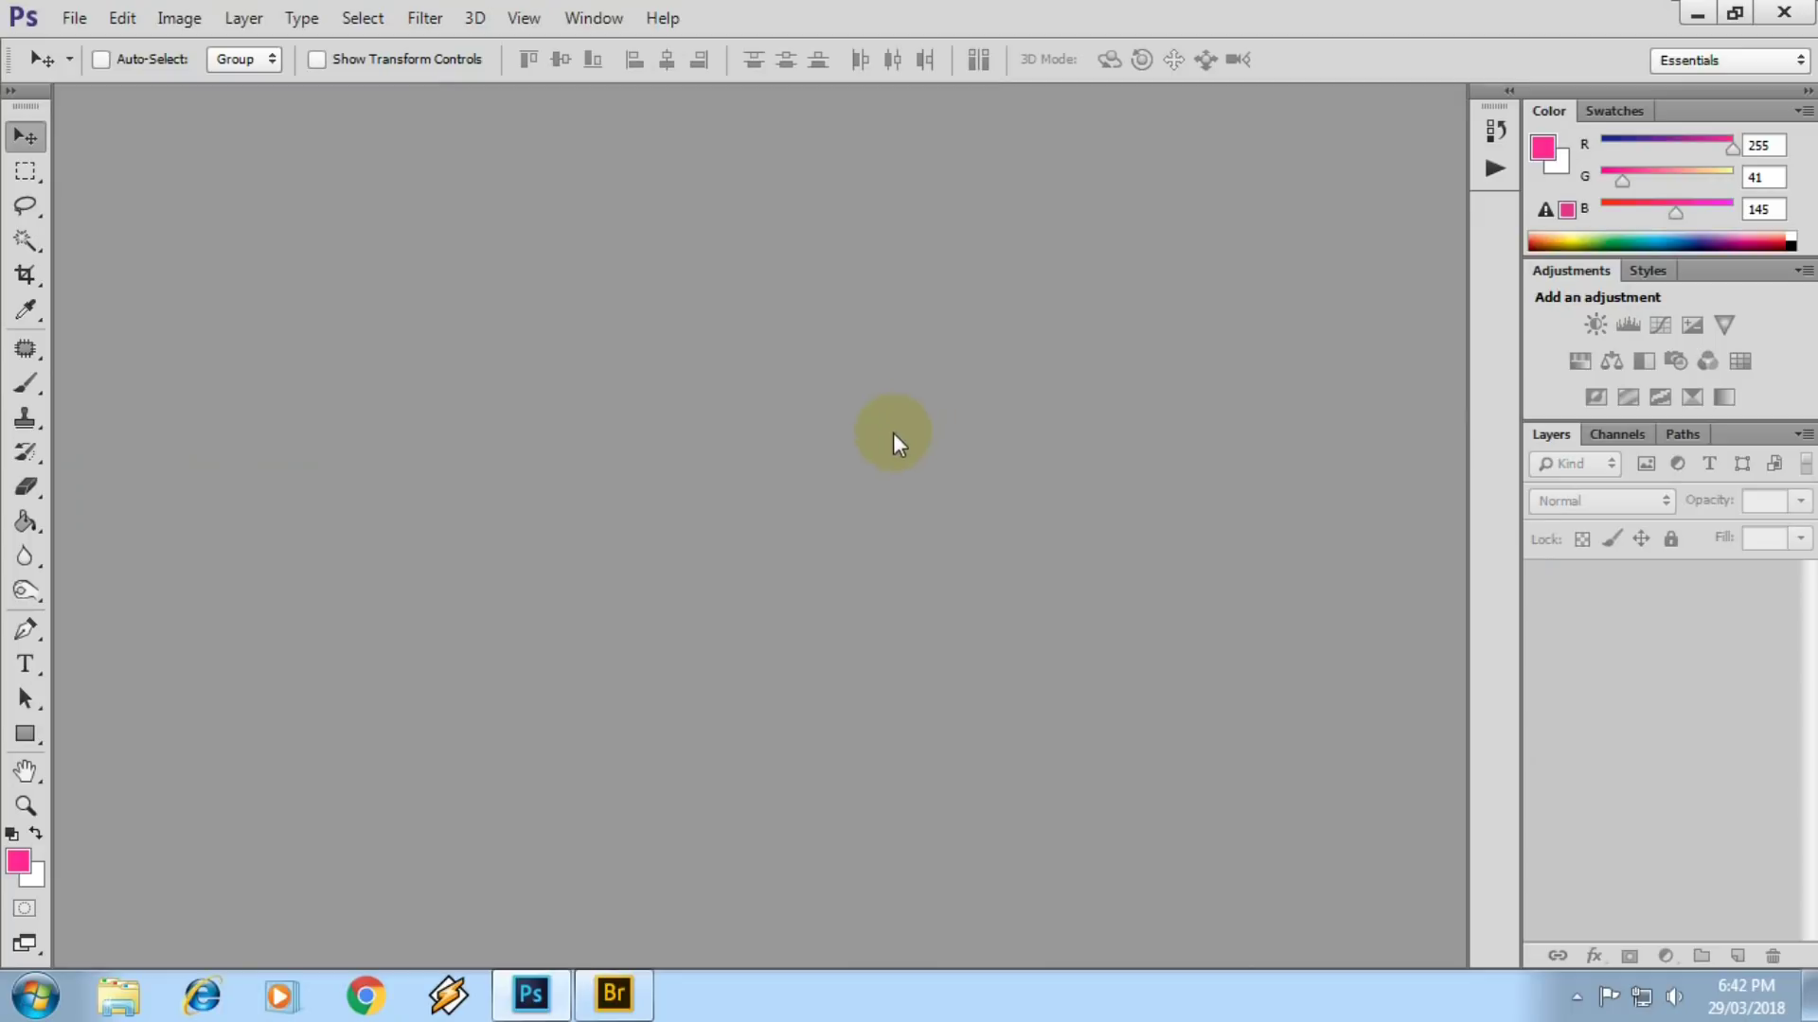
# - Open IMG_8791.JPG from the Raj folder and zoom into the girl's face
pyautogui.hotkey('ctrl', 'o')
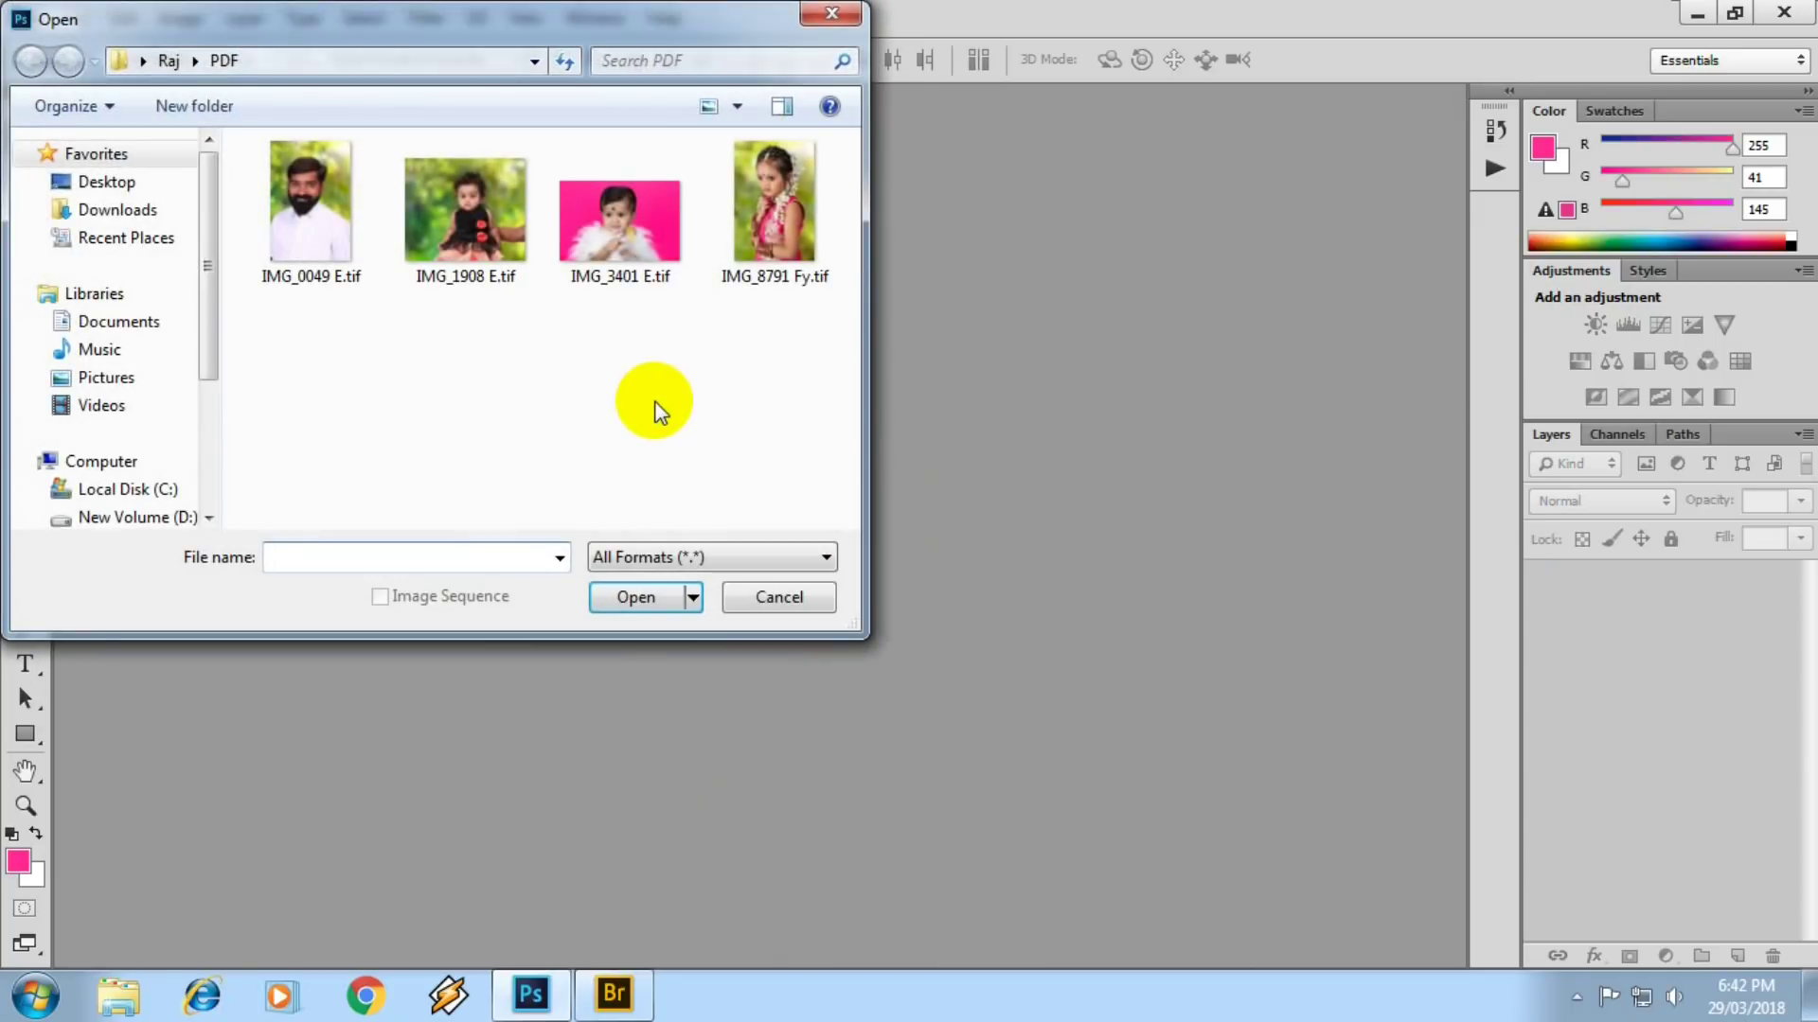
pyautogui.press('BackSpace')
pyautogui.scroll(-3, 624, 384)
pyautogui.scroll(-2, 615, 407)
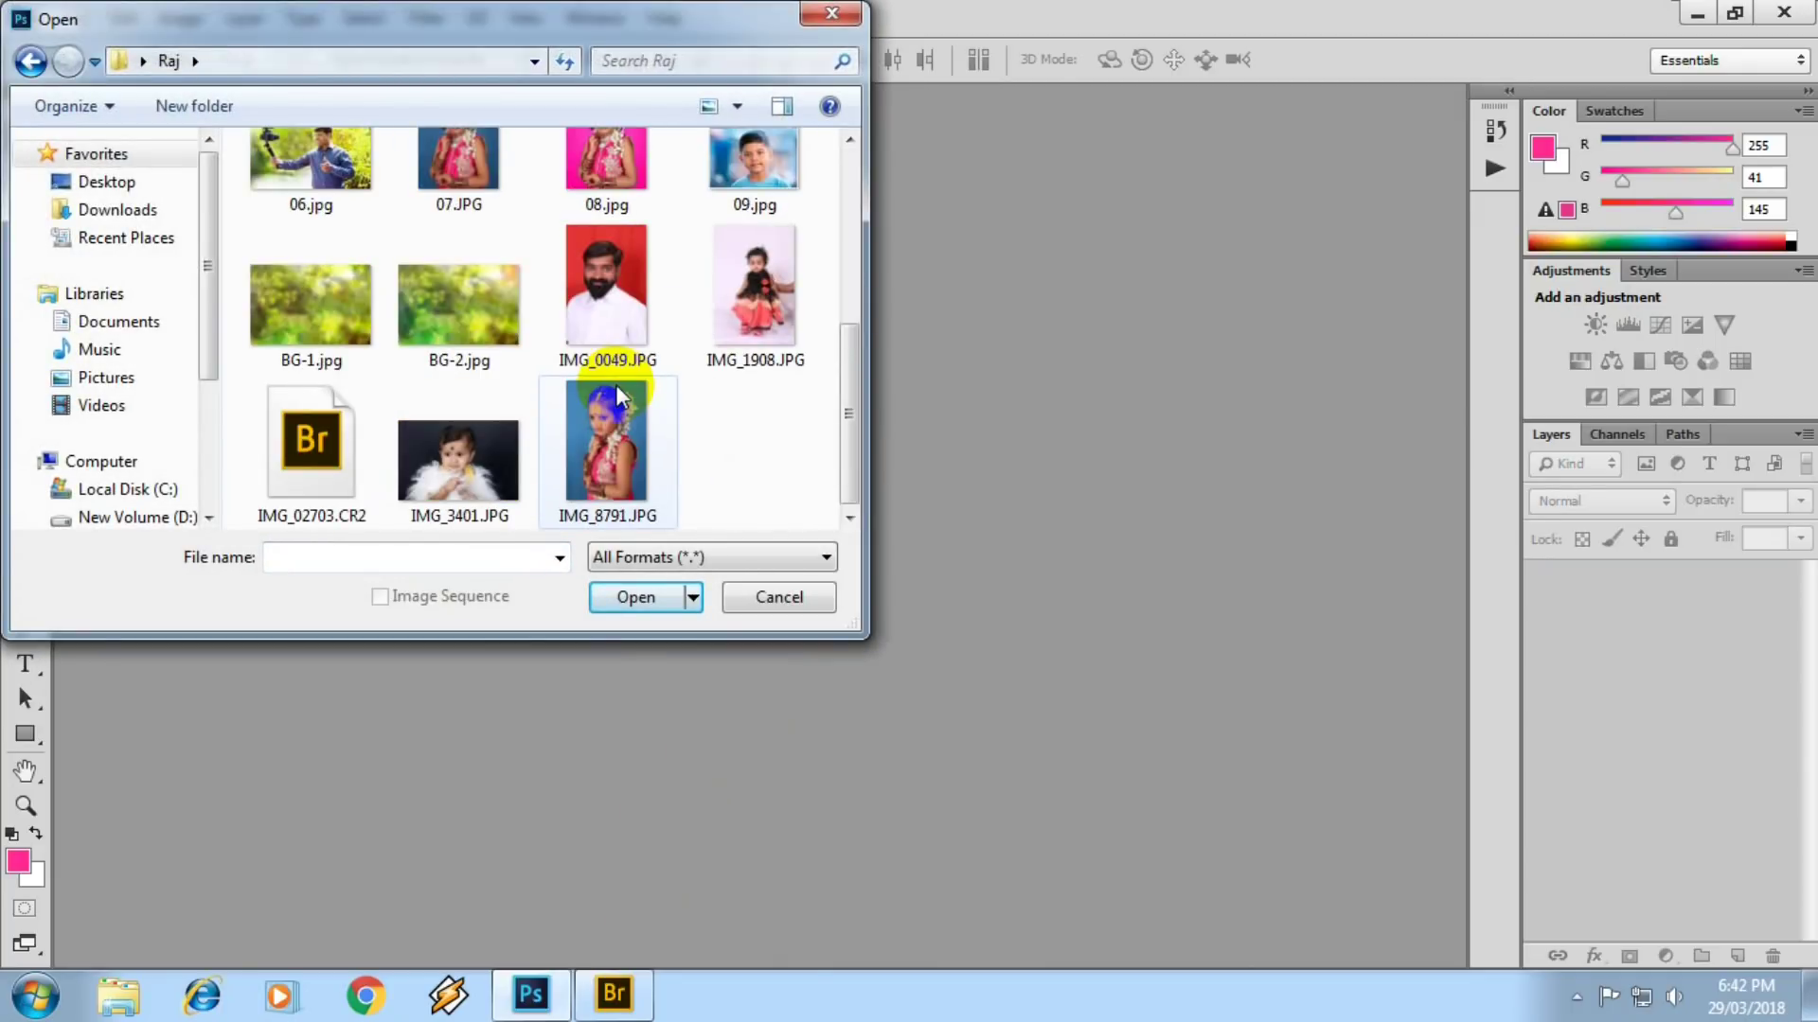
pyautogui.click(602, 426)
pyautogui.doubleClick(602, 426)
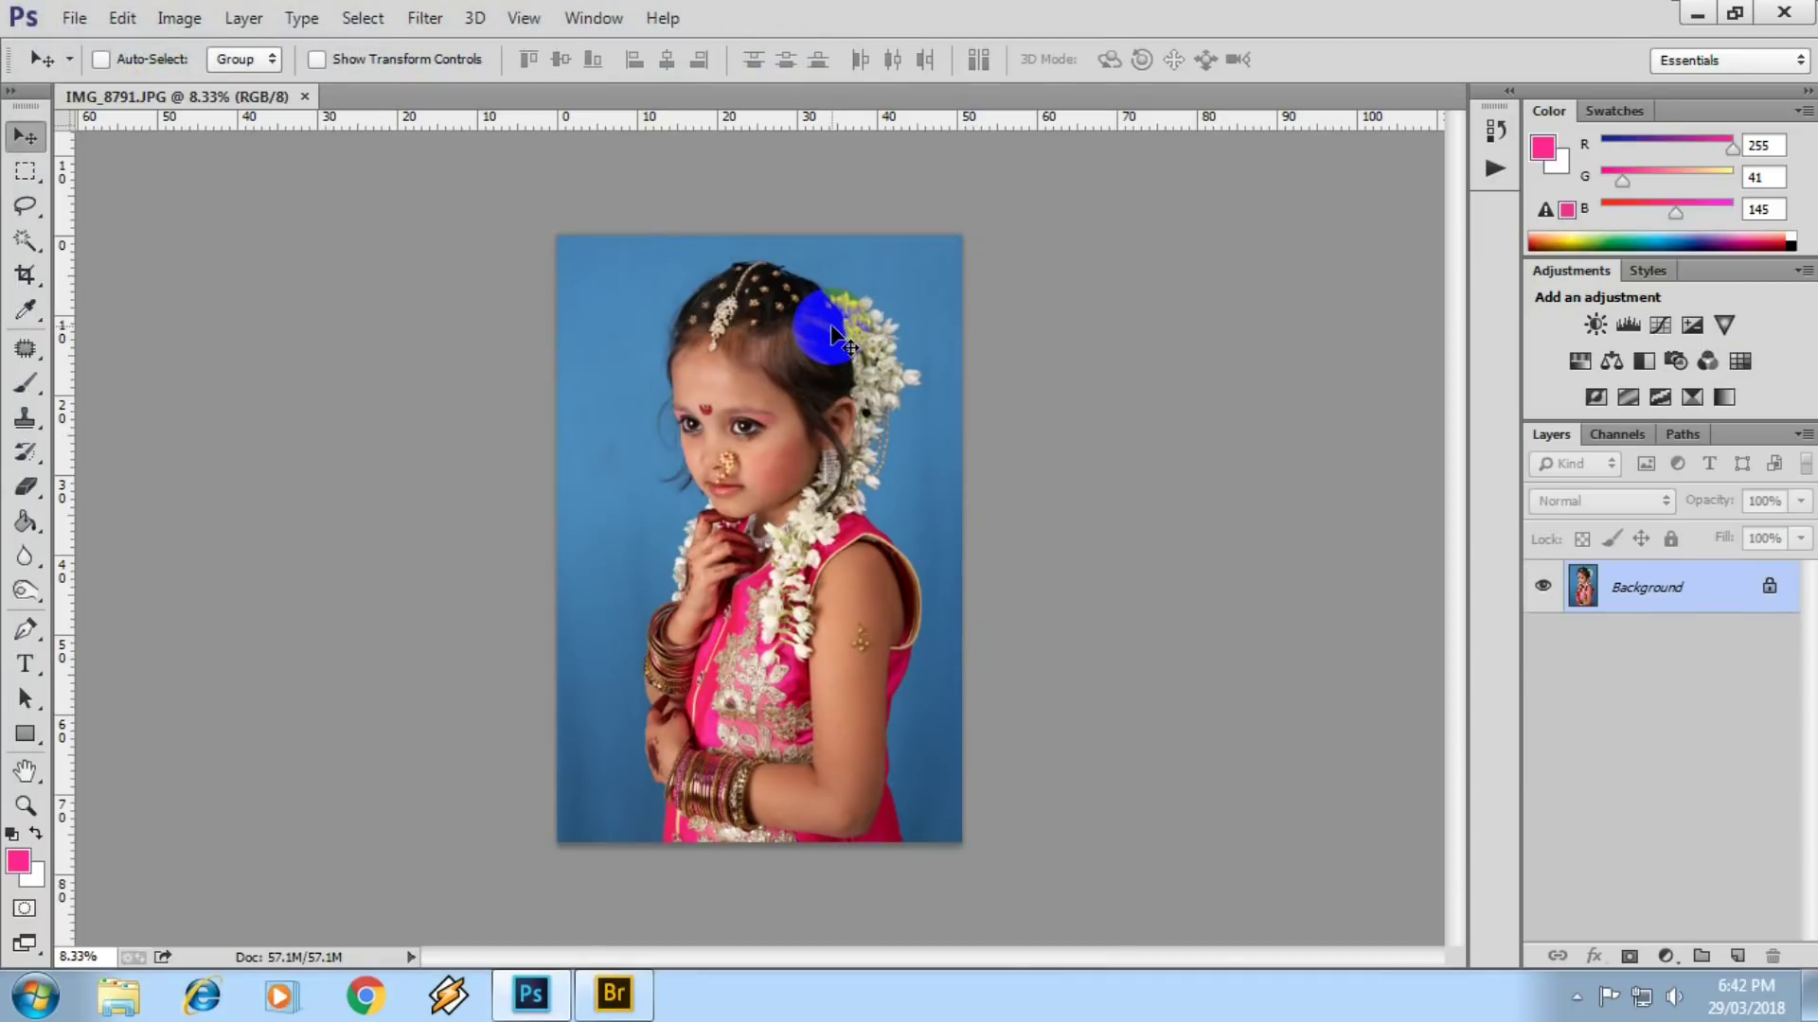
pyautogui.scroll(2, 769, 445)
pyautogui.scroll(2, 720, 436)
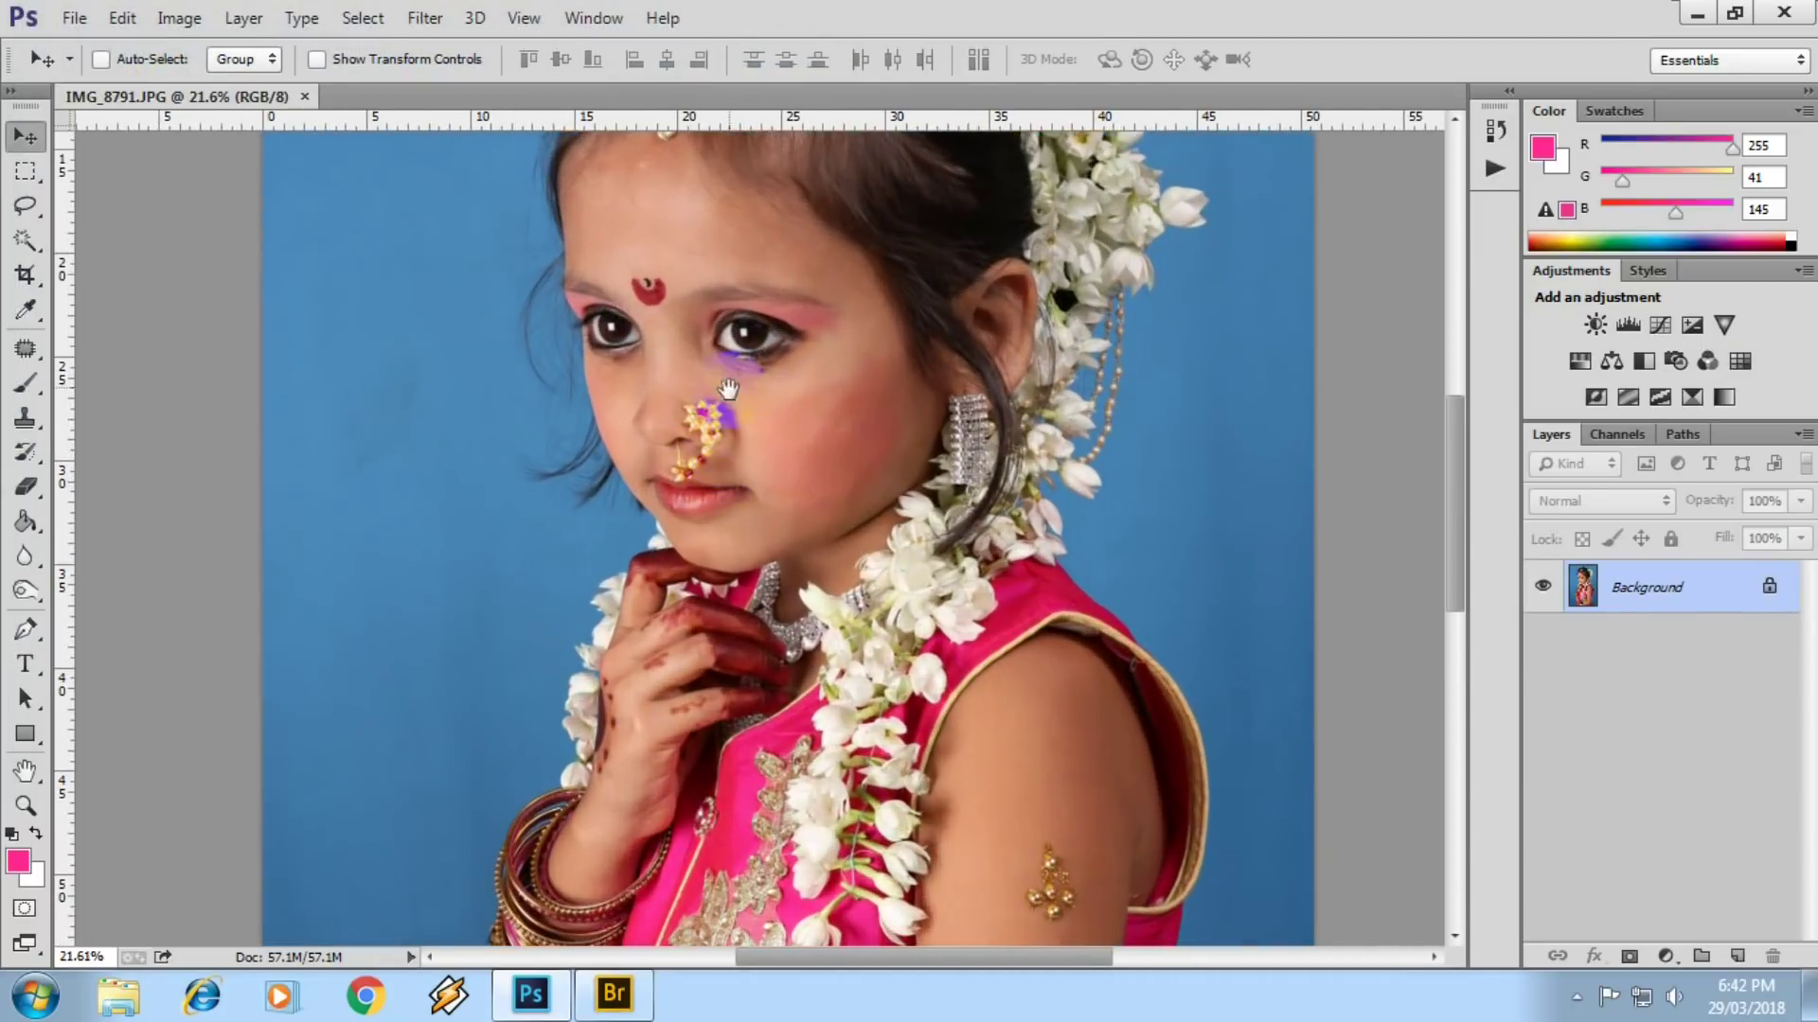
pyautogui.scroll(1, 743, 577)
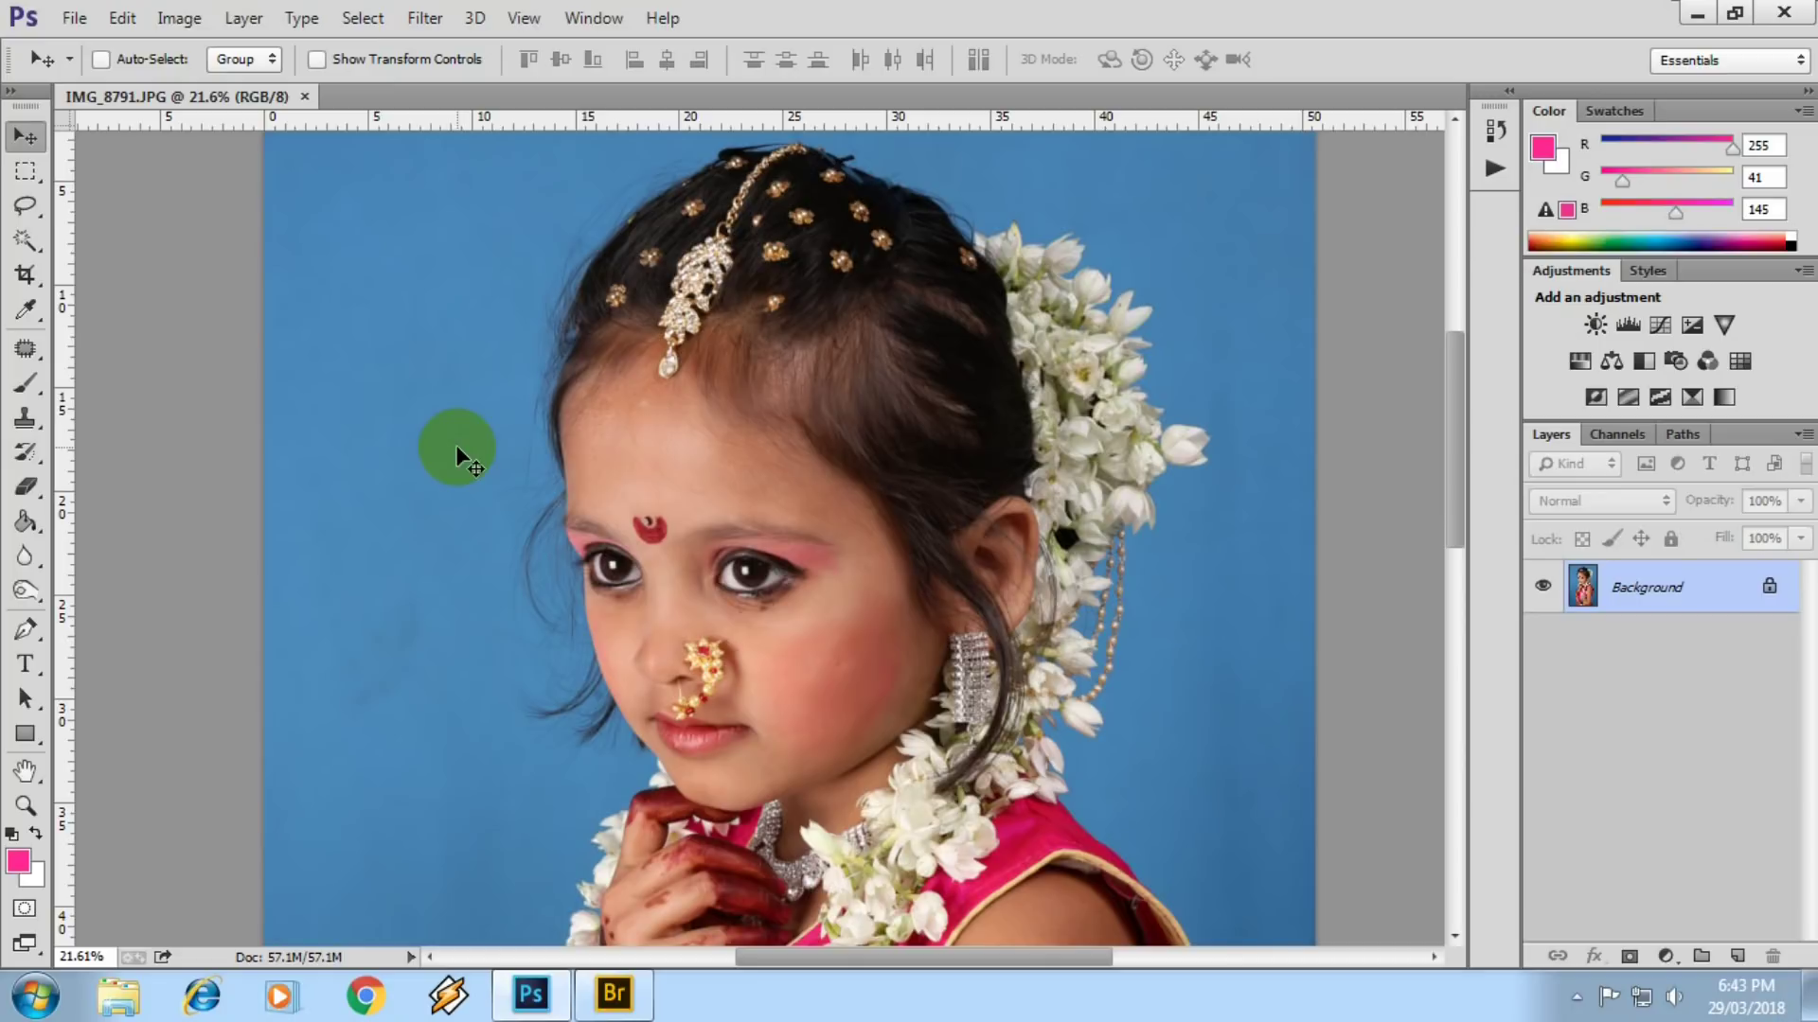
# - Try a Magic Wand selection of the blue background, fit the image on screen, then deselect
pyautogui.press('w')
pyautogui.click(458, 449)
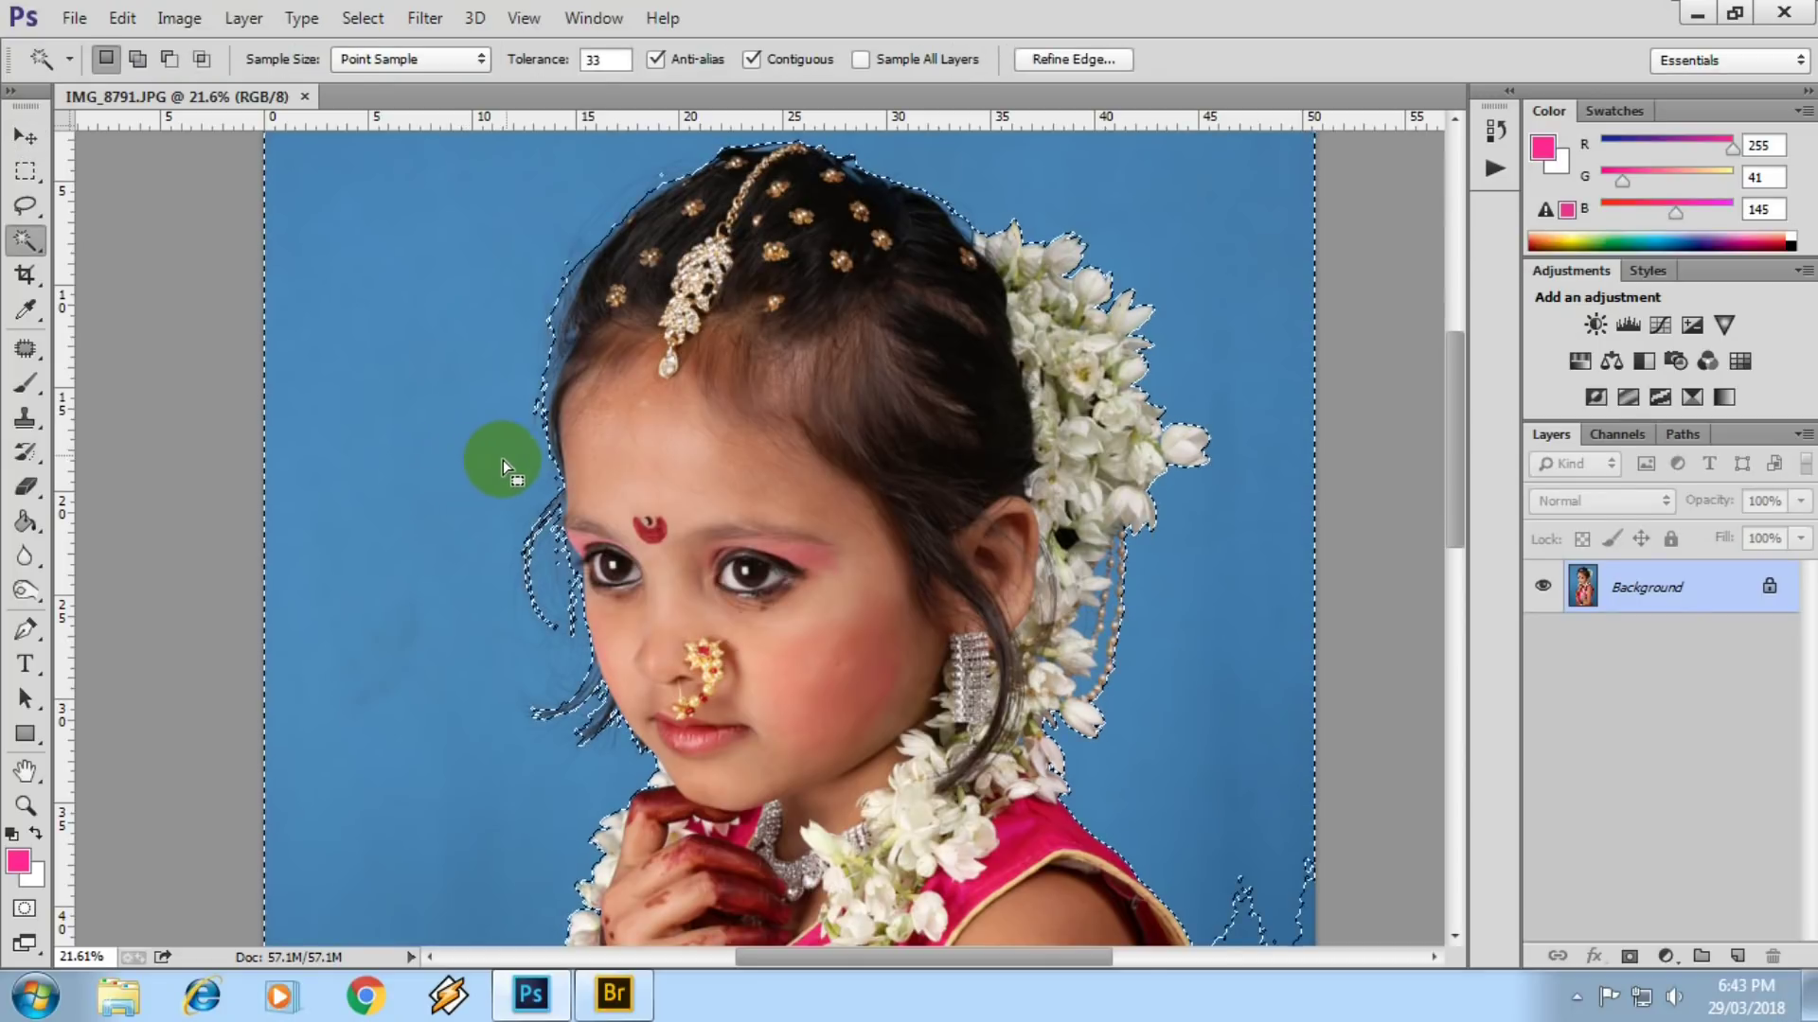
pyautogui.scroll(-4, 511, 478)
pyautogui.hotkey('ctrl', '0')
pyautogui.hotkey('ctrl', 'd')
# - Select the blue background around the girl, add the lower-right patch, and Grow the selection
pyautogui.moveTo(33, 246); pyautogui.dragTo(148, 263)
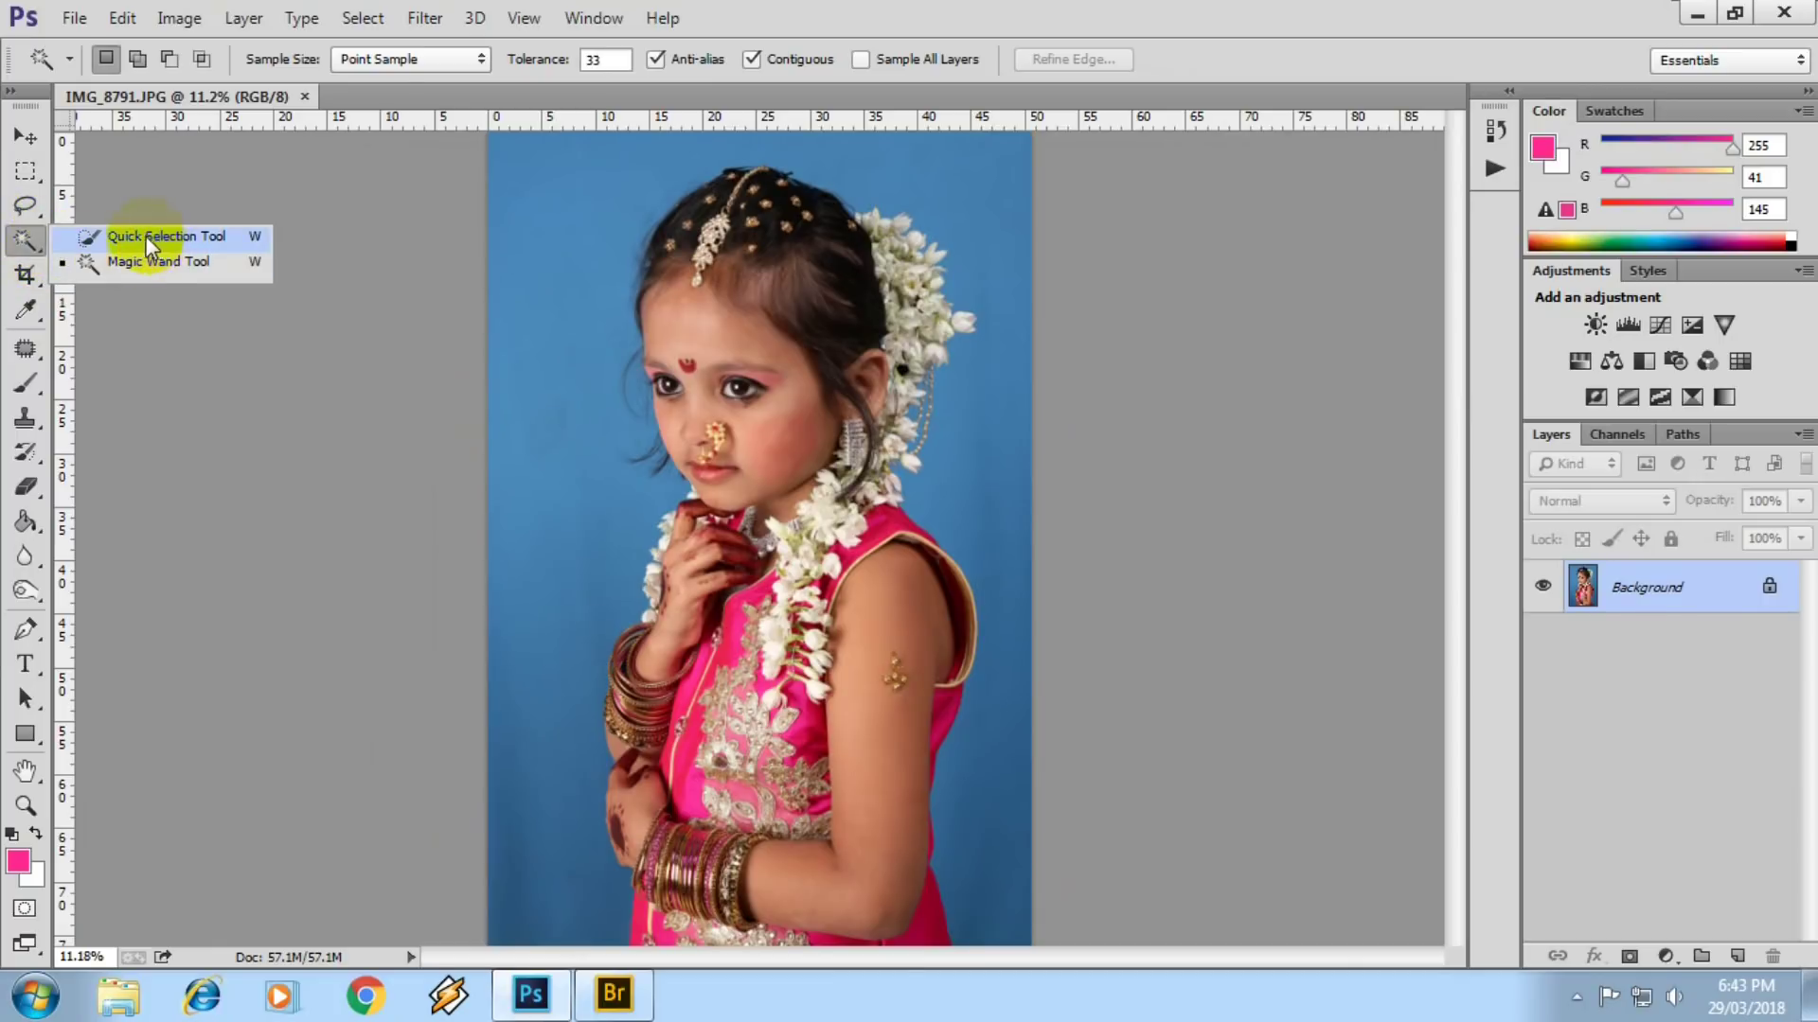
pyautogui.click(539, 350)
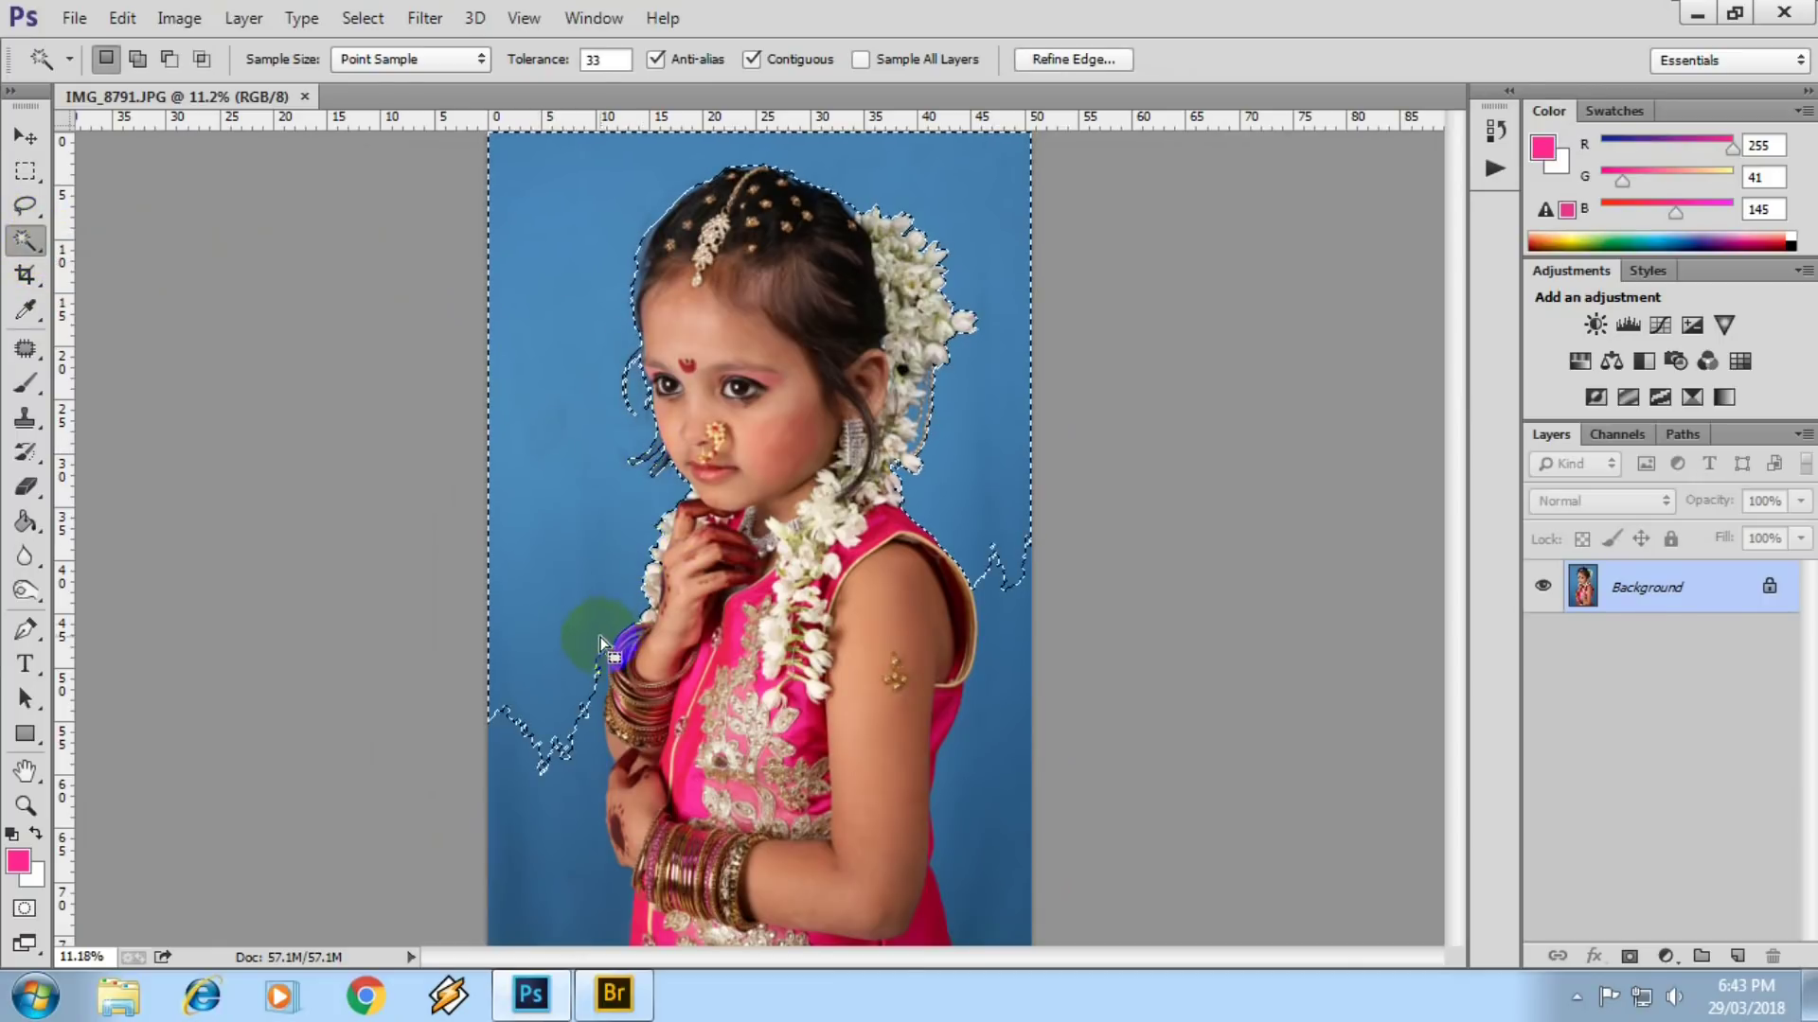
pyautogui.keyDown('shift'); pyautogui.click(980, 833); pyautogui.keyUp('shift')
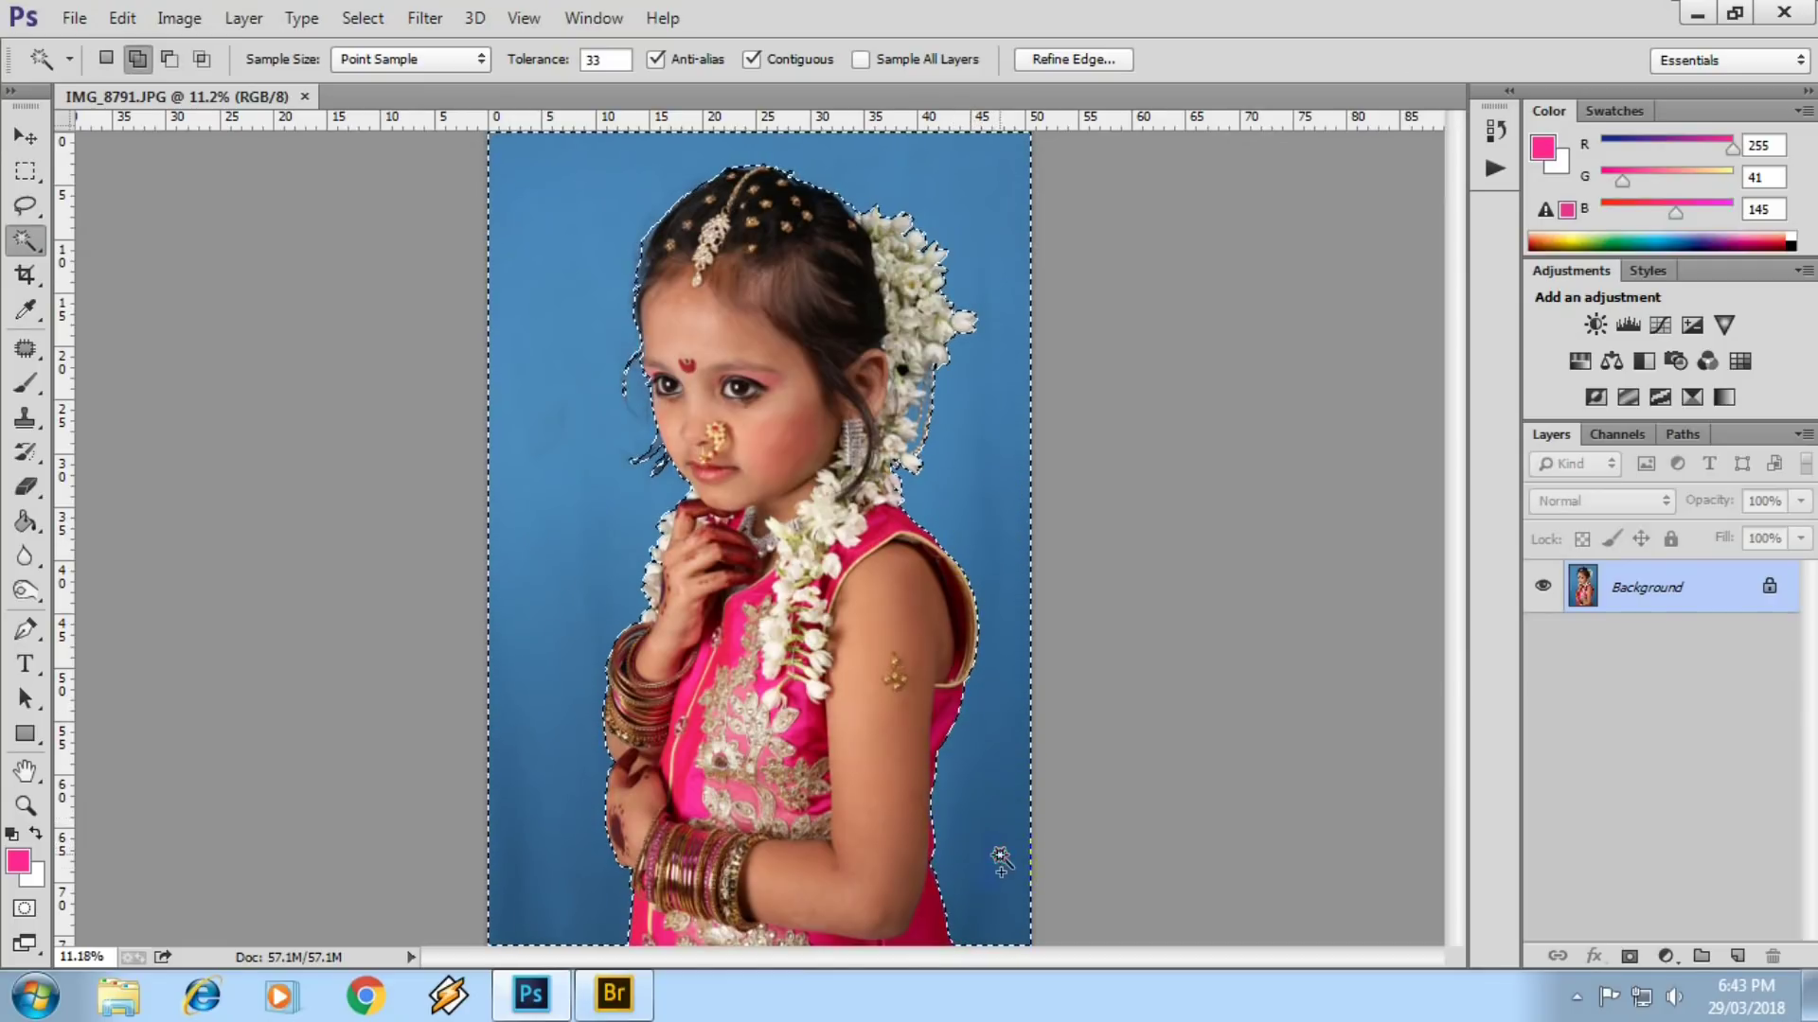
pyautogui.scroll(5, 811, 405)
pyautogui.rightClick(1075, 384)
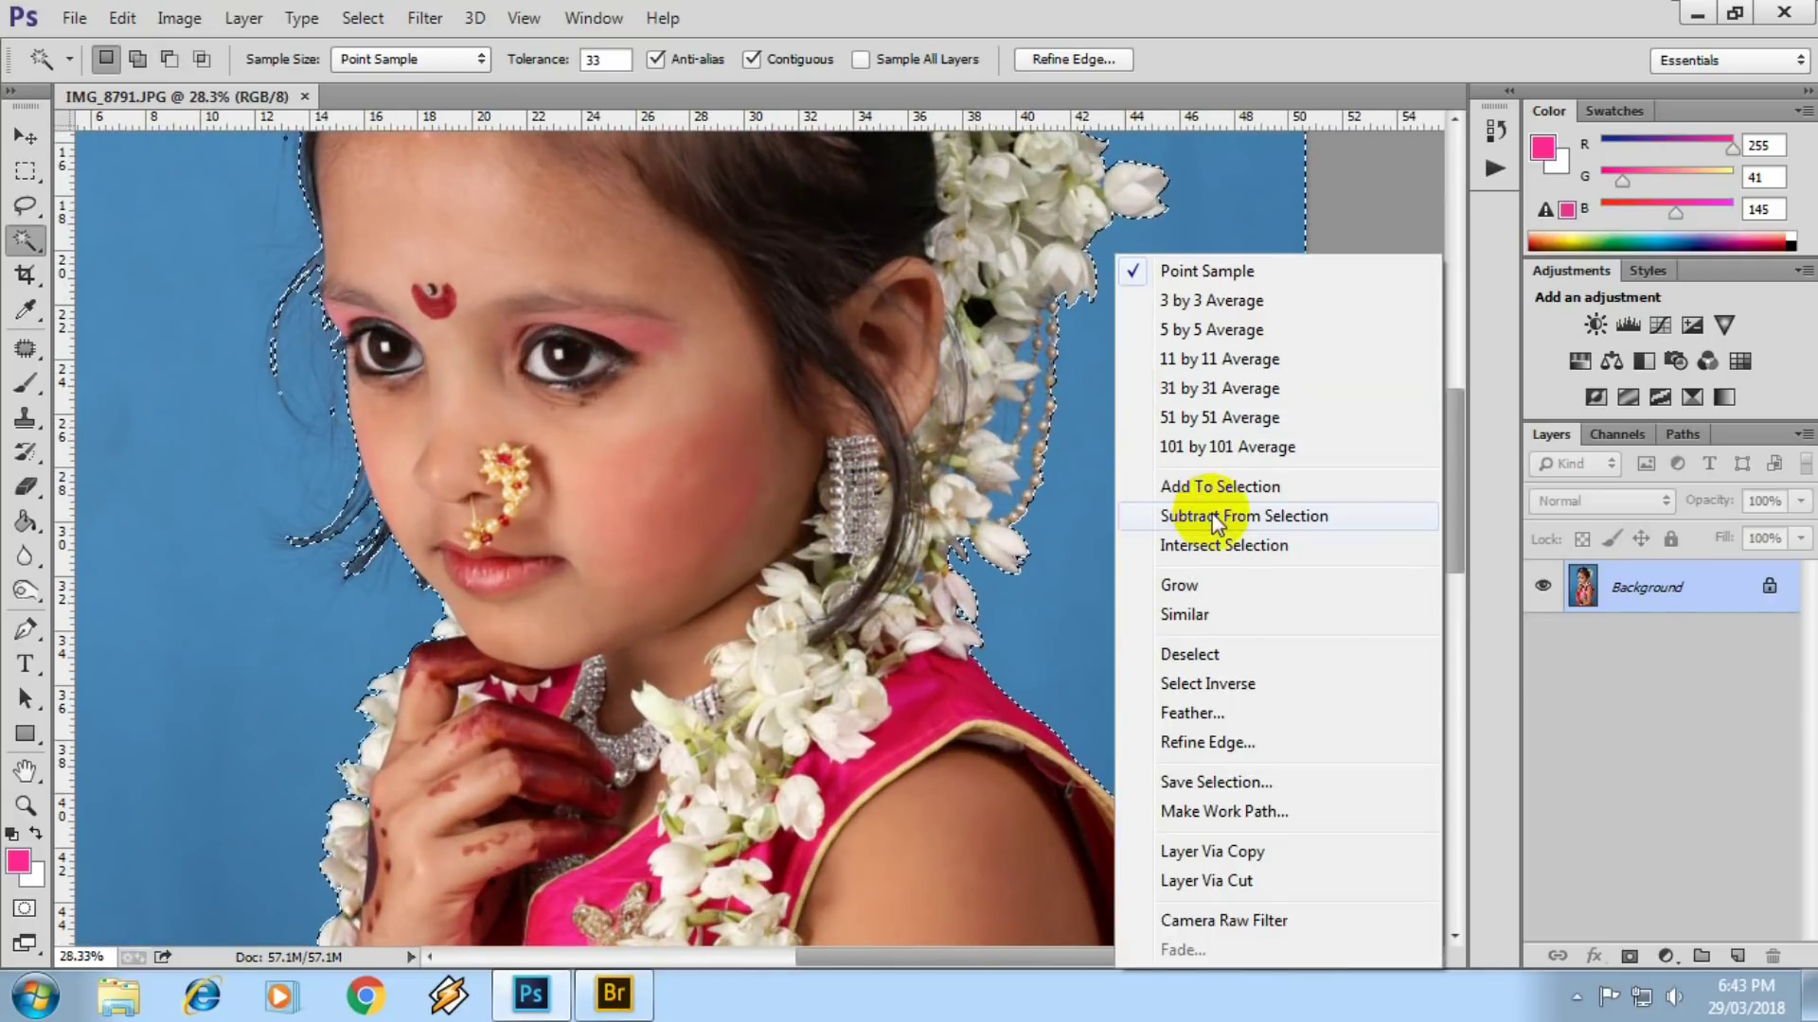
pyautogui.click(1190, 591)
pyautogui.scroll(2, 1087, 388)
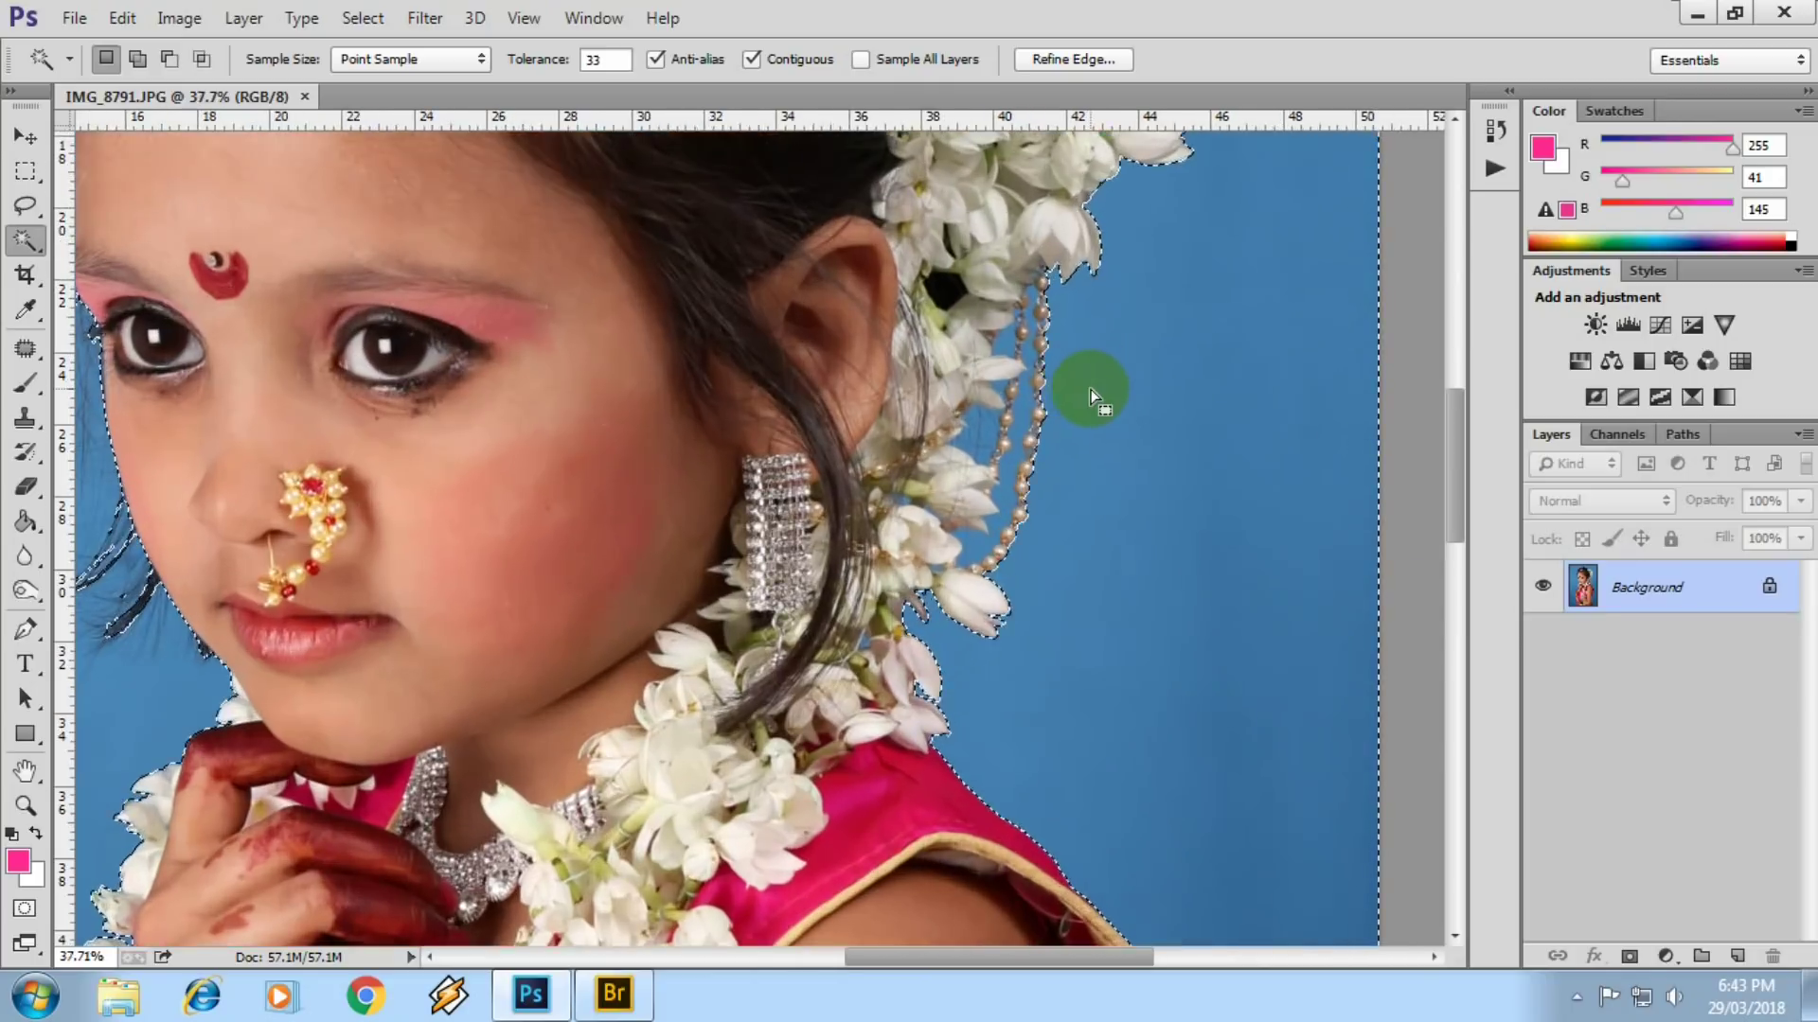
pyautogui.scroll(2, 1081, 396)
pyautogui.scroll(2, 1019, 396)
pyautogui.scroll(1, 1019, 395)
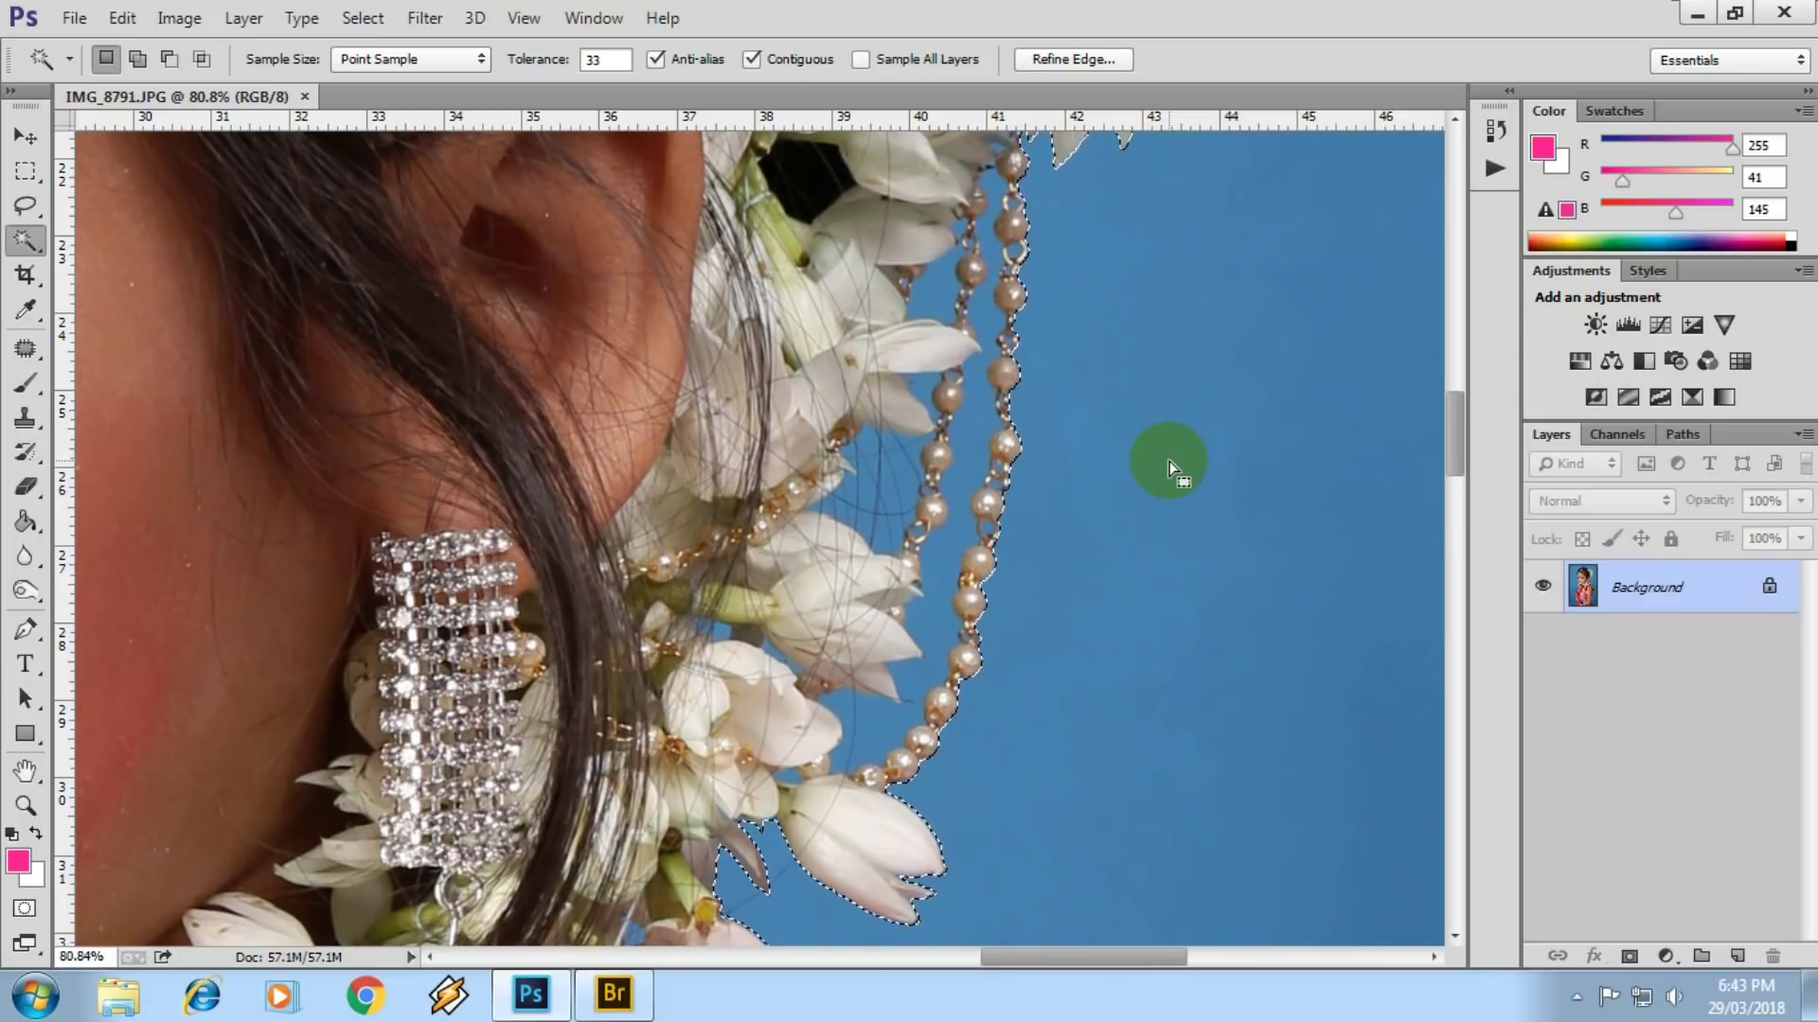
pyautogui.scroll(-5, 862, 530)
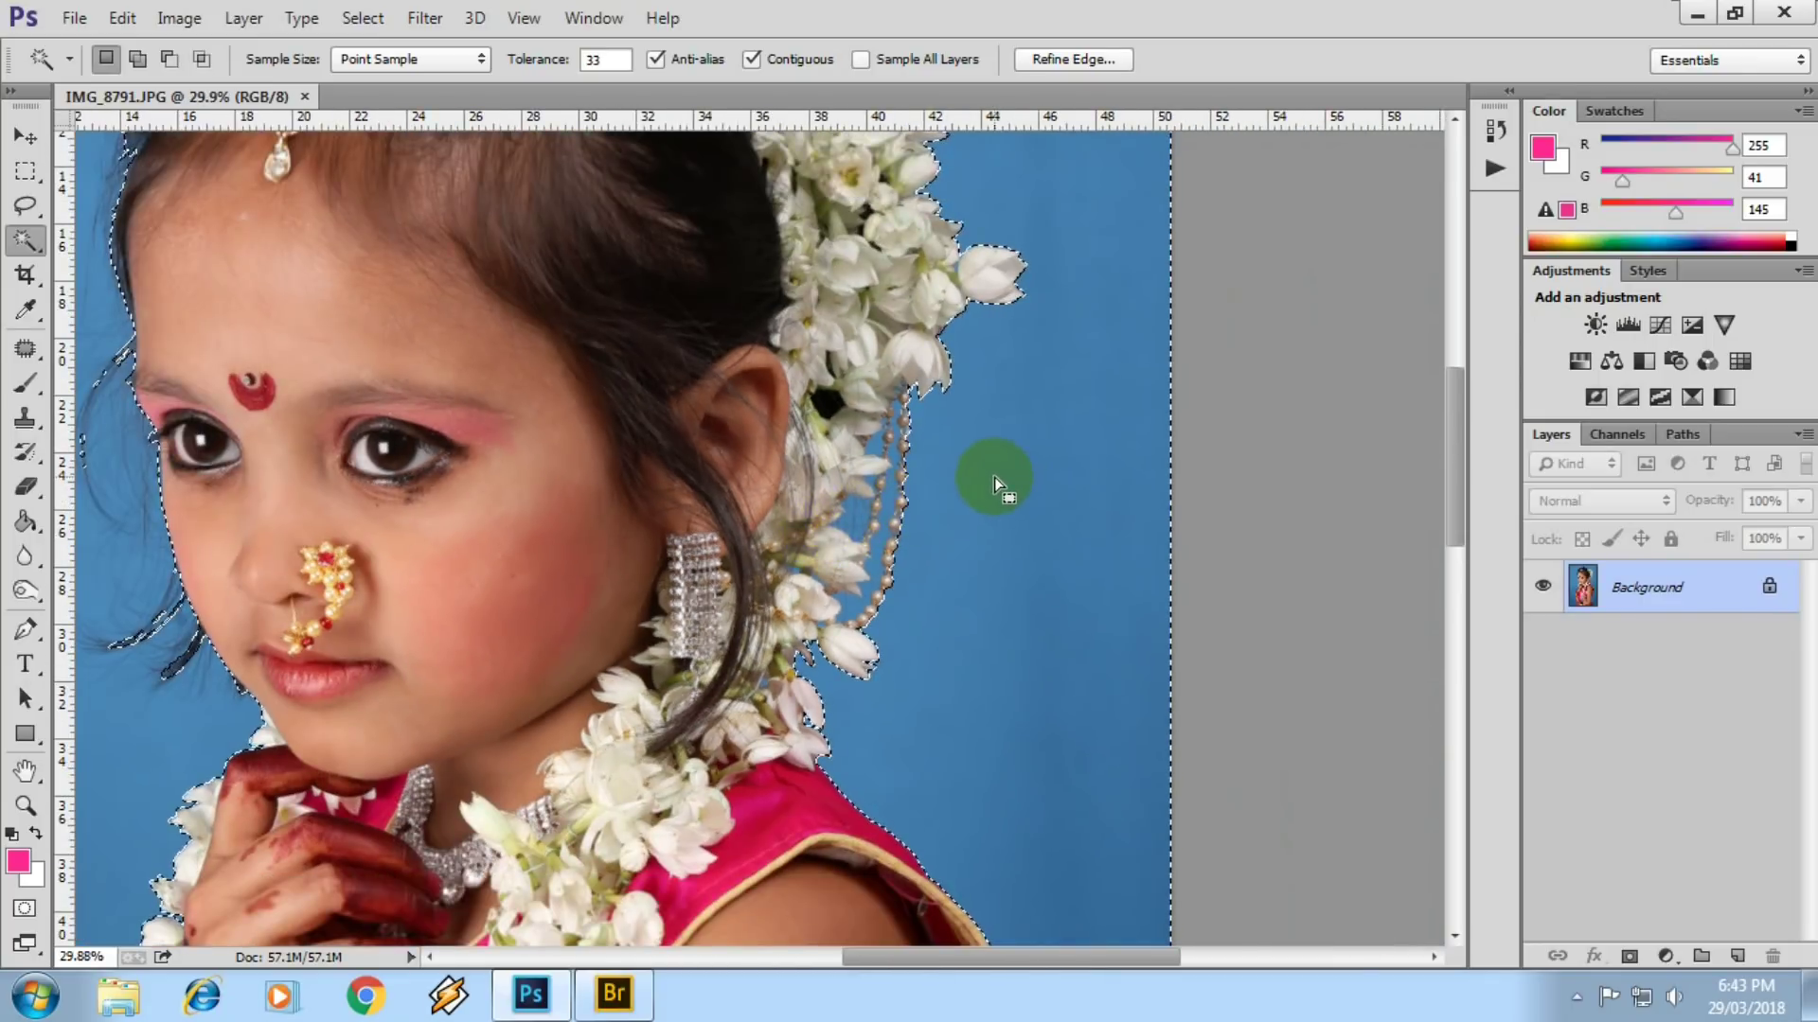
# - Add similar blue tones with Similar, inspect the result around her face, then drop the selection
pyautogui.rightClick(995, 477)
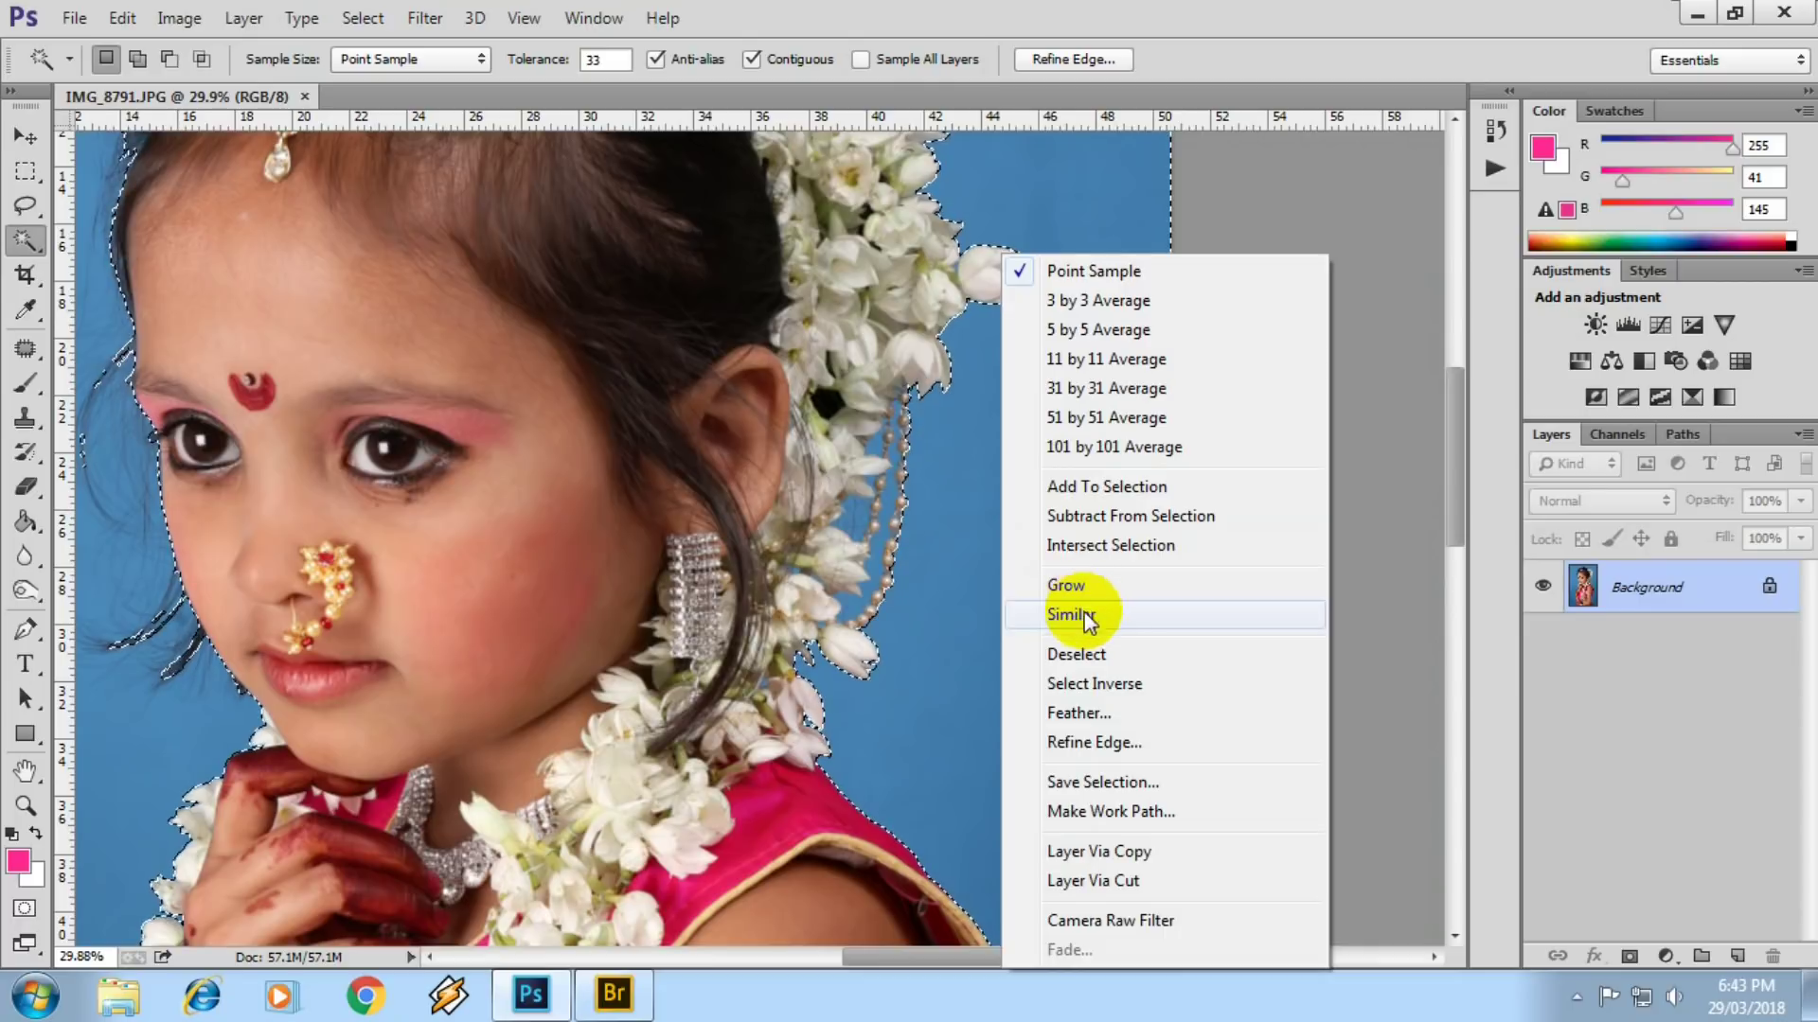
pyautogui.click(1077, 615)
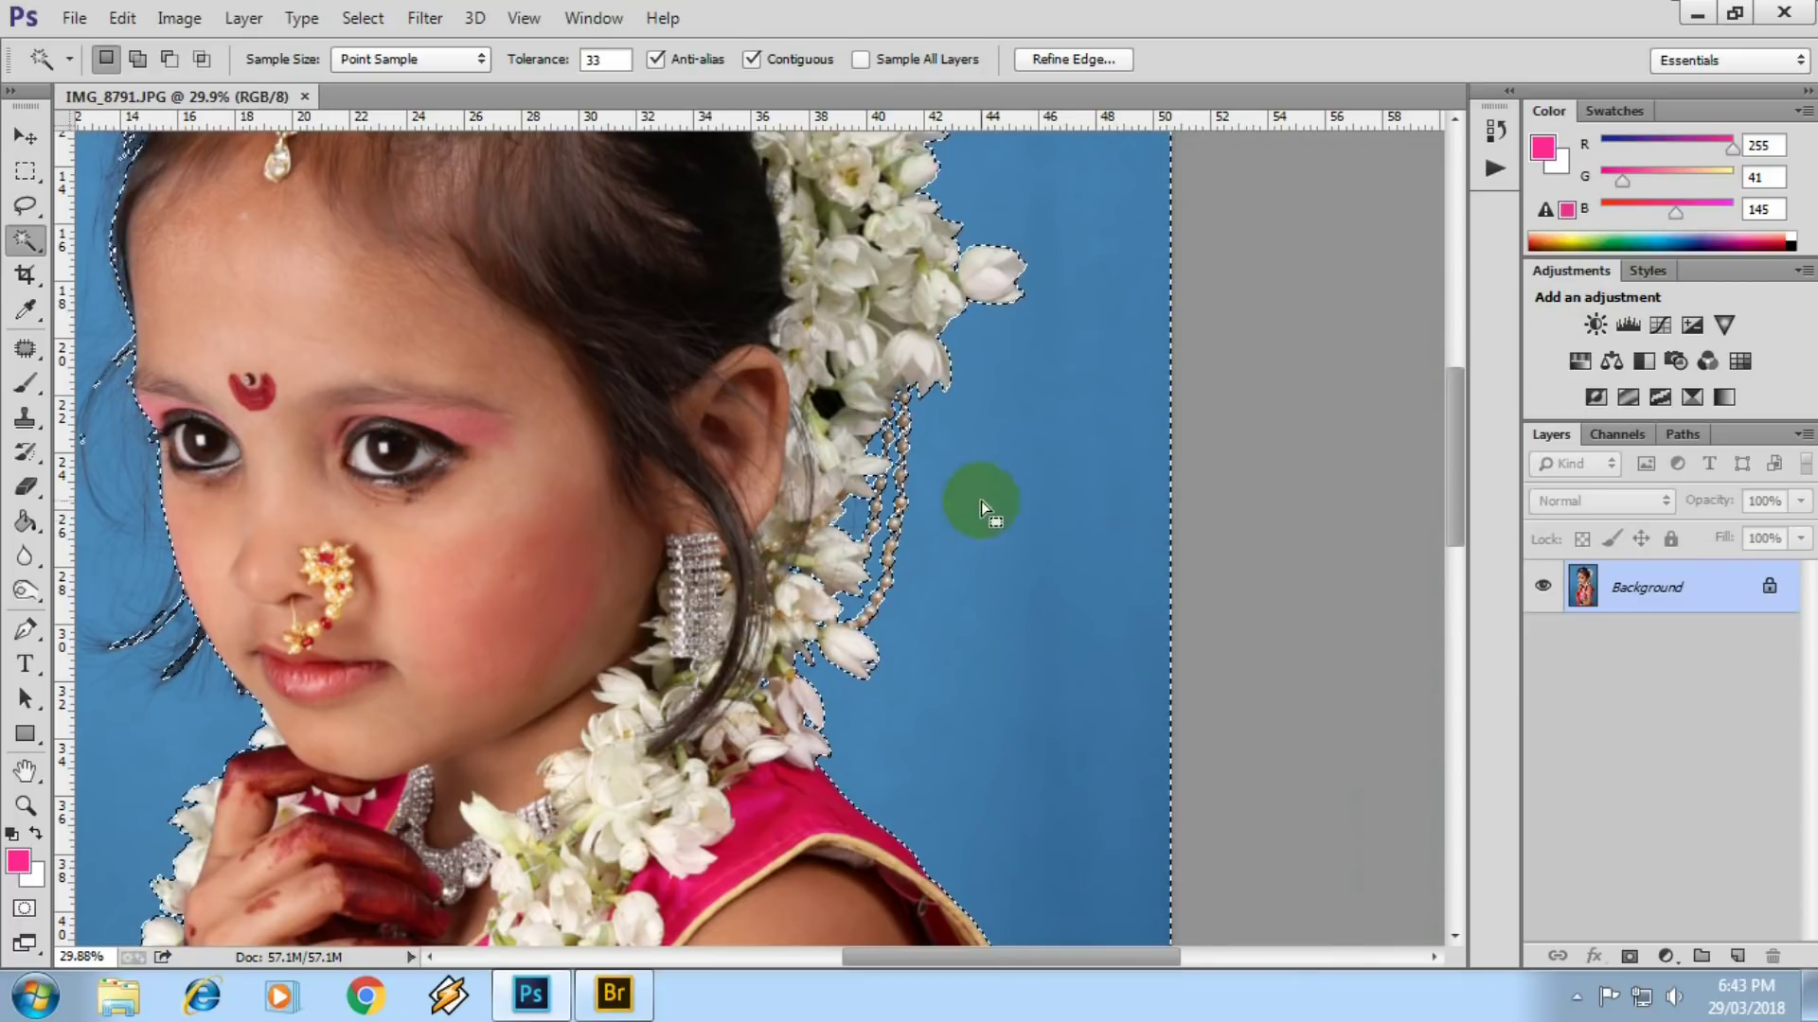
pyautogui.scroll(2, 932, 471)
pyautogui.scroll(2, 931, 471)
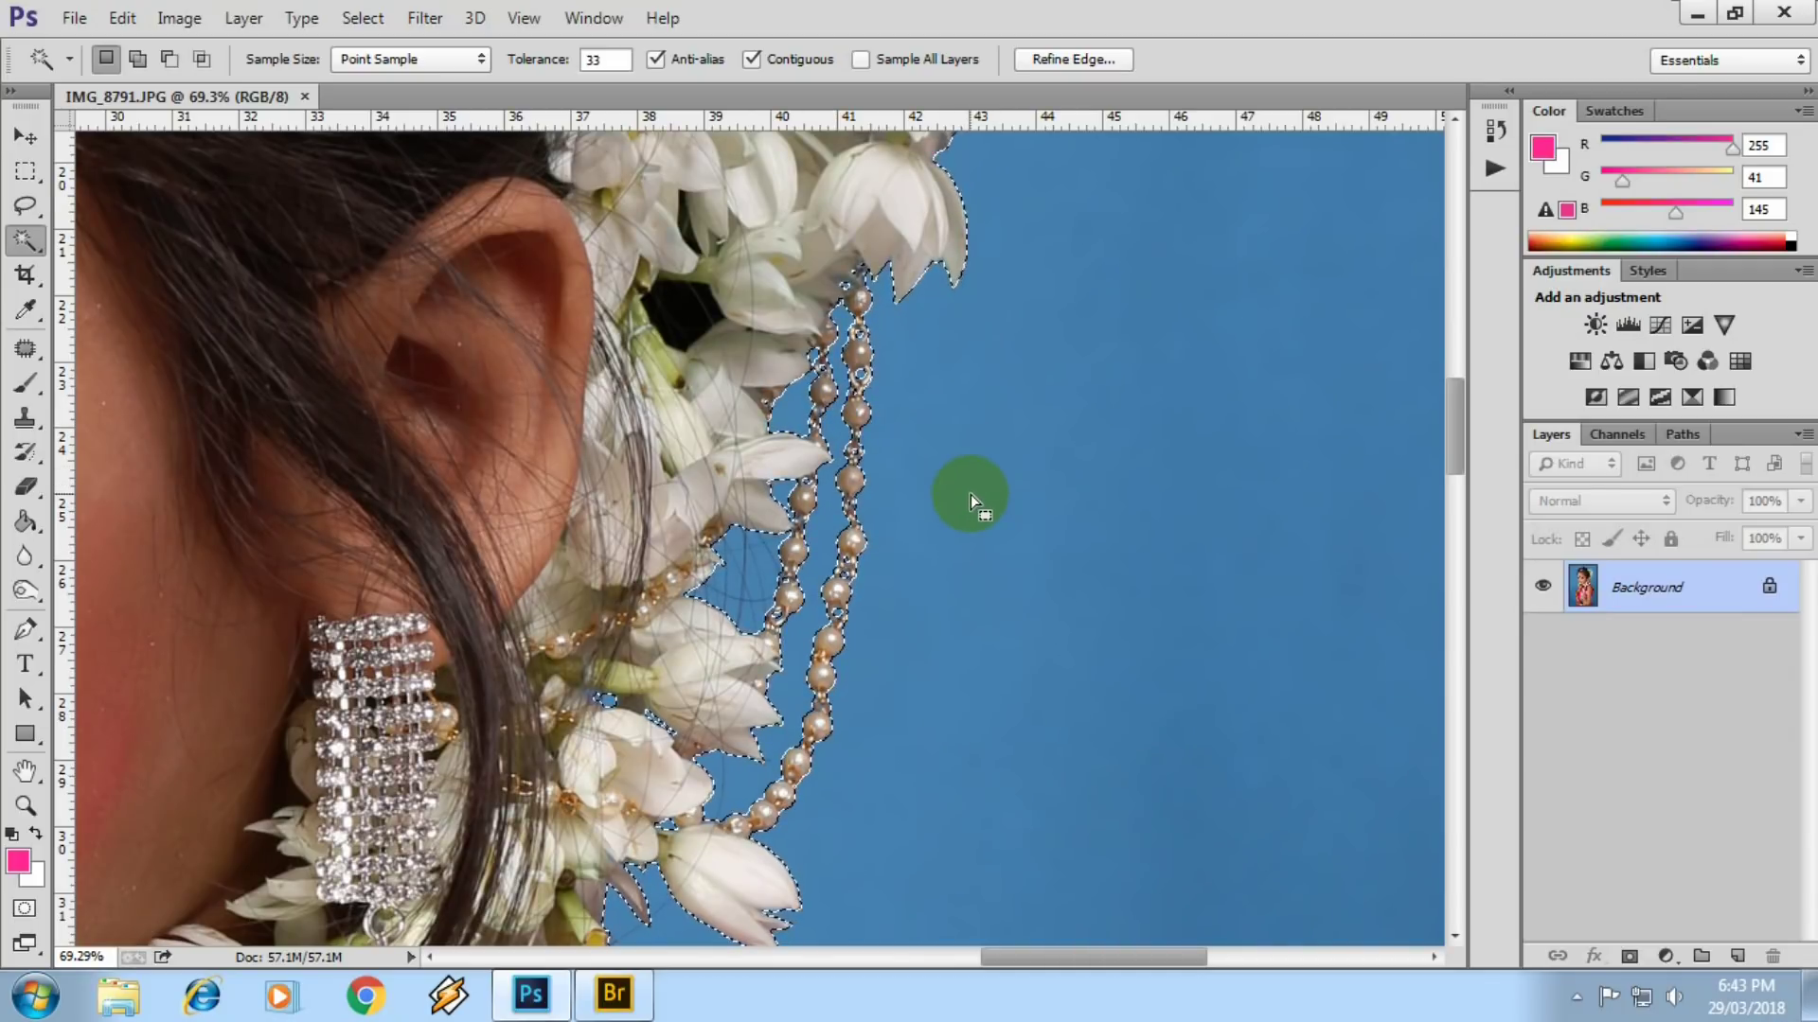
pyautogui.scroll(-1, 970, 494)
pyautogui.scroll(-1, 954, 507)
pyautogui.scroll(-1, 941, 515)
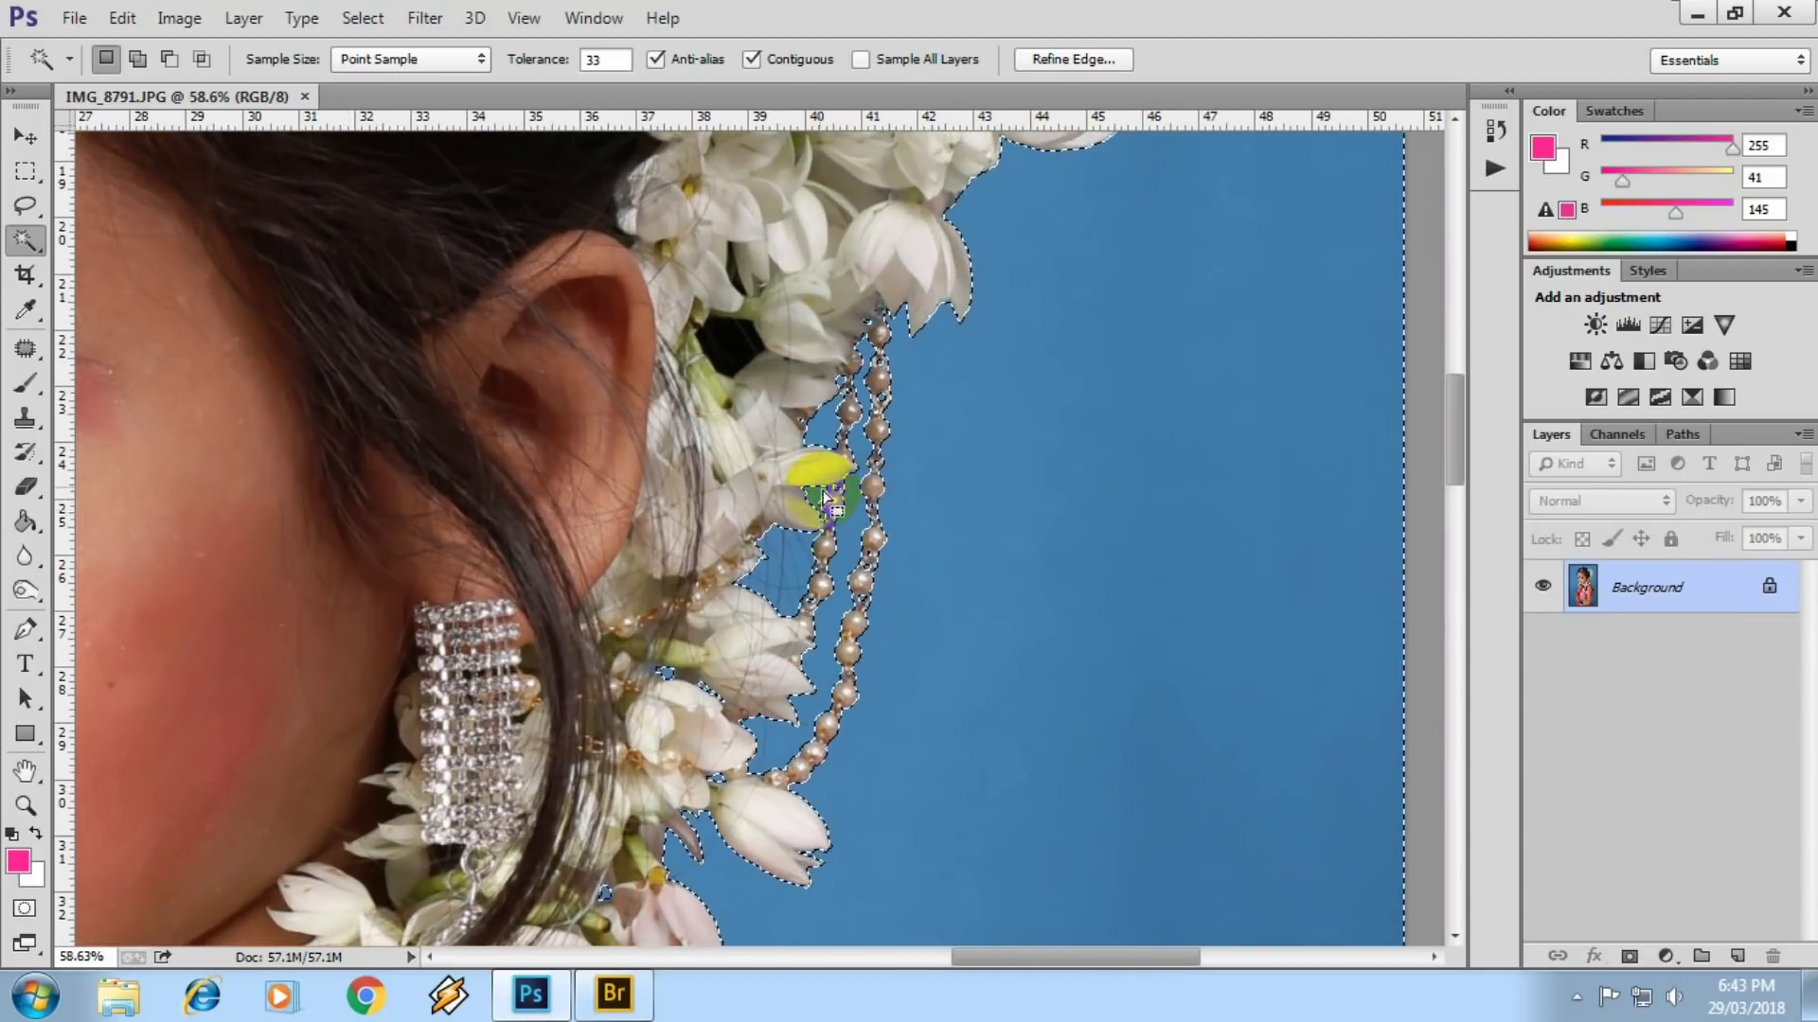
pyautogui.moveTo(617, 487); pyautogui.dragTo(957, 479)
pyautogui.scroll(-2, 823, 436)
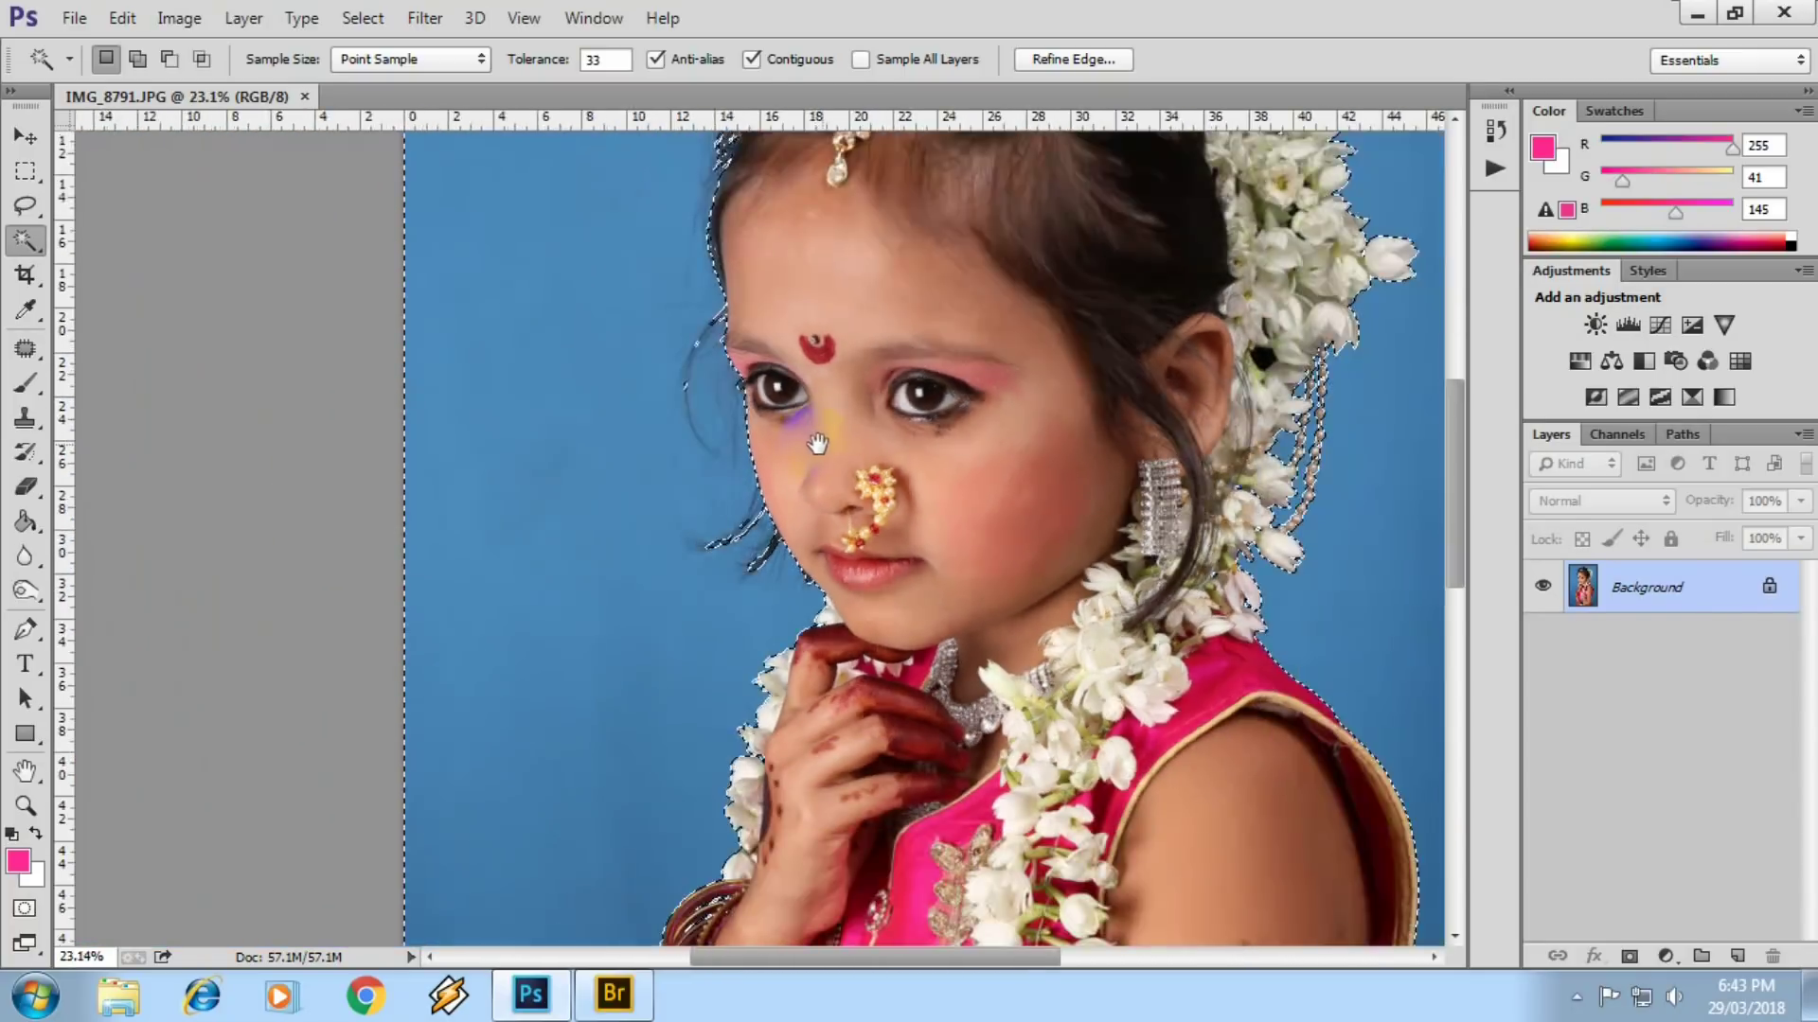
pyautogui.scroll(-2, 842, 435)
pyautogui.scroll(-2, 861, 436)
pyautogui.scroll(1, 872, 434)
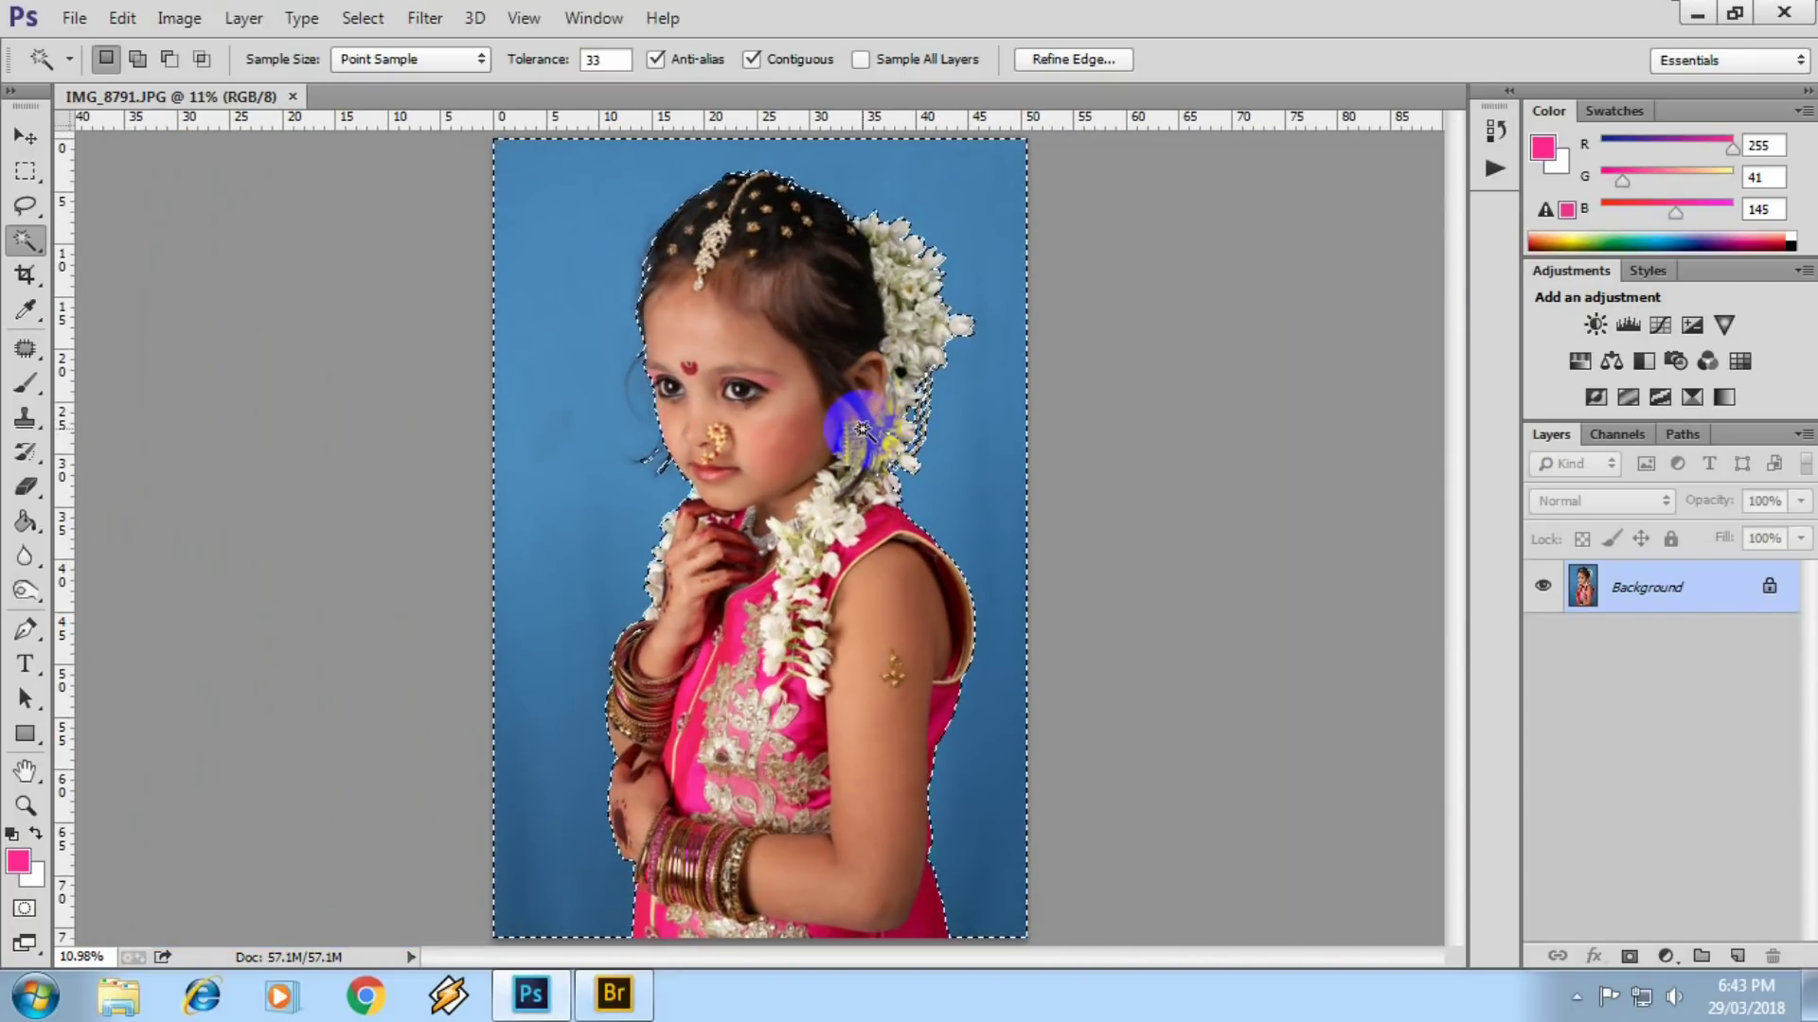
pyautogui.hotkey('ctrl', 'd')
pyautogui.click(360, 18)
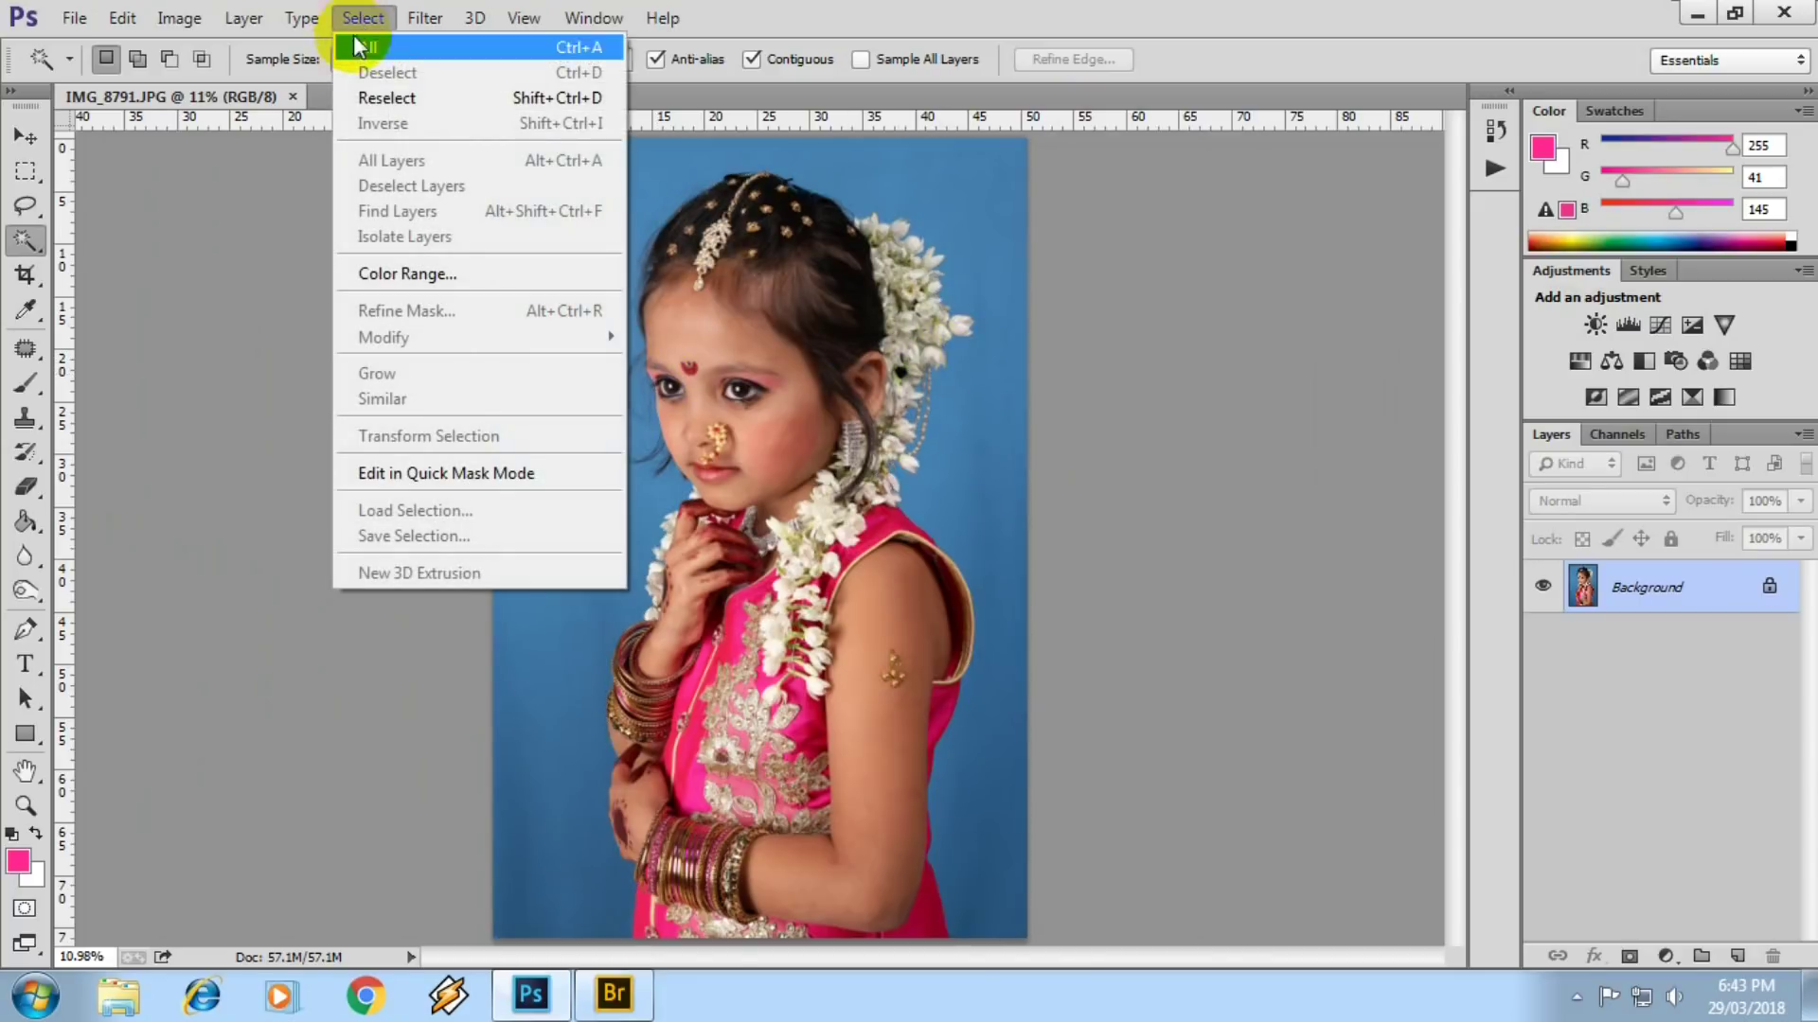
# - Sample the blue backdrop at several spots in Color Range, set Fuzziness to about 63, and confirm
pyautogui.click(411, 273)
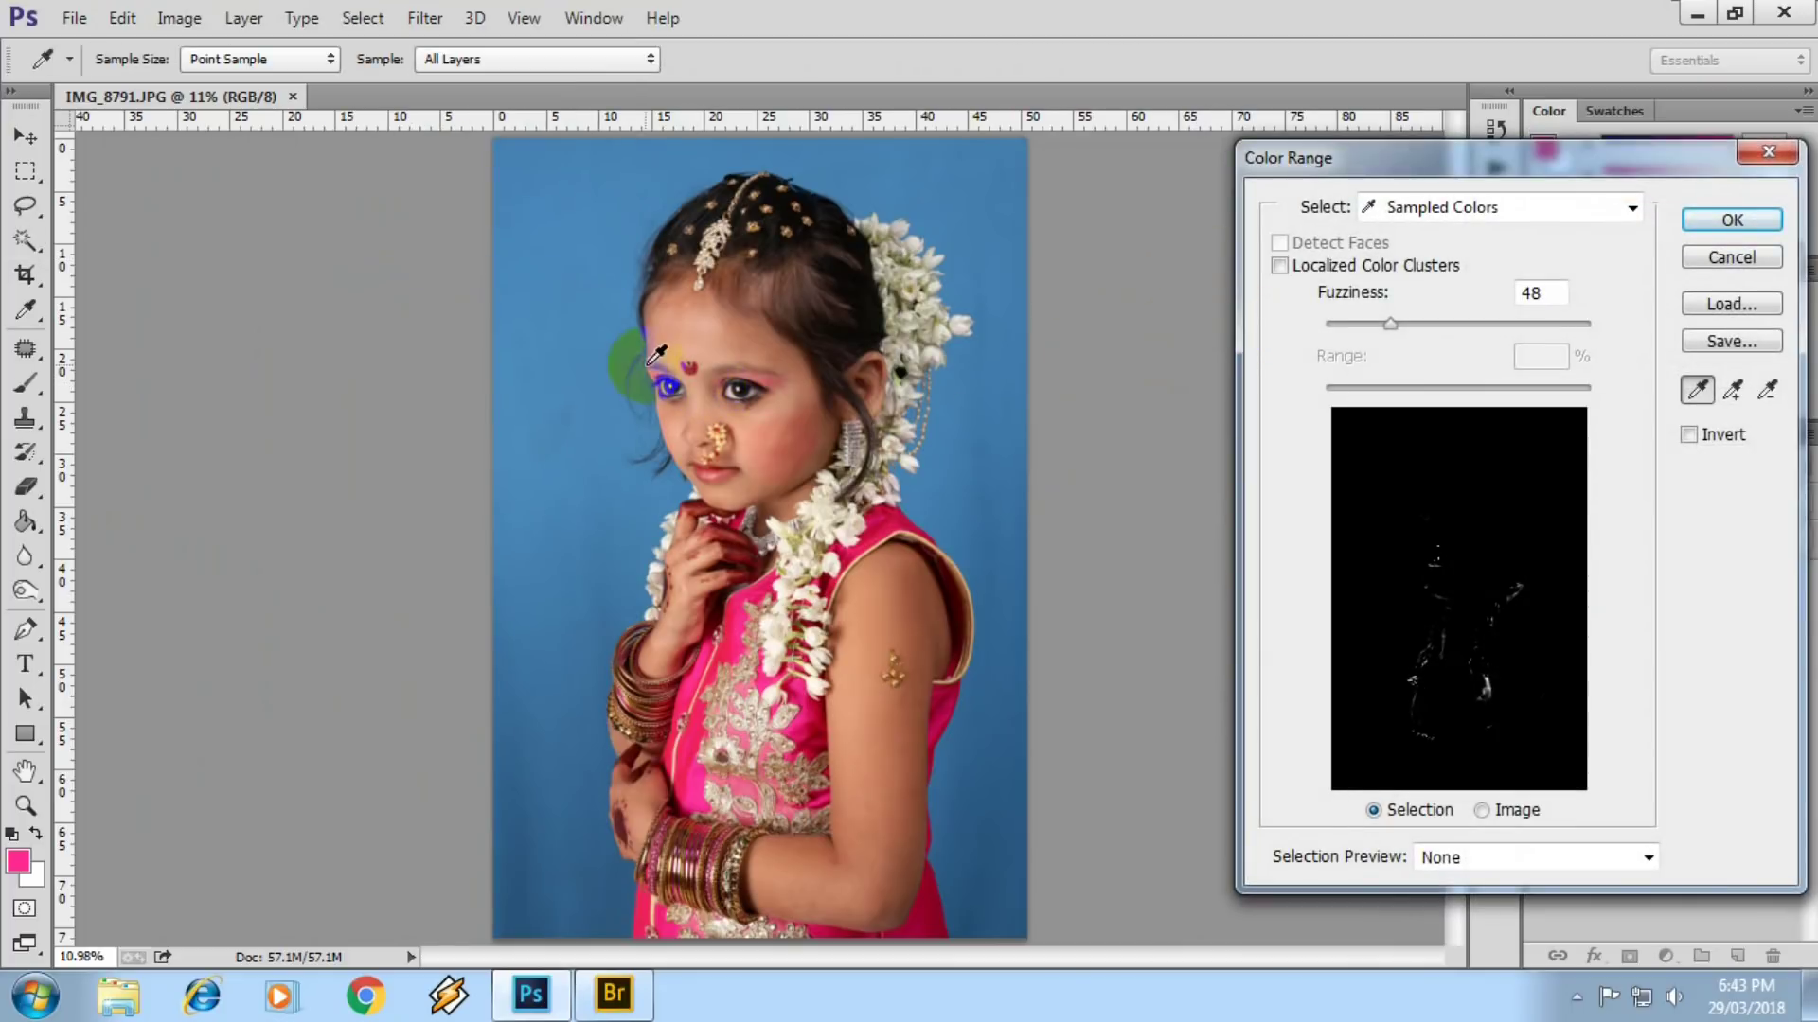
pyautogui.click(580, 350)
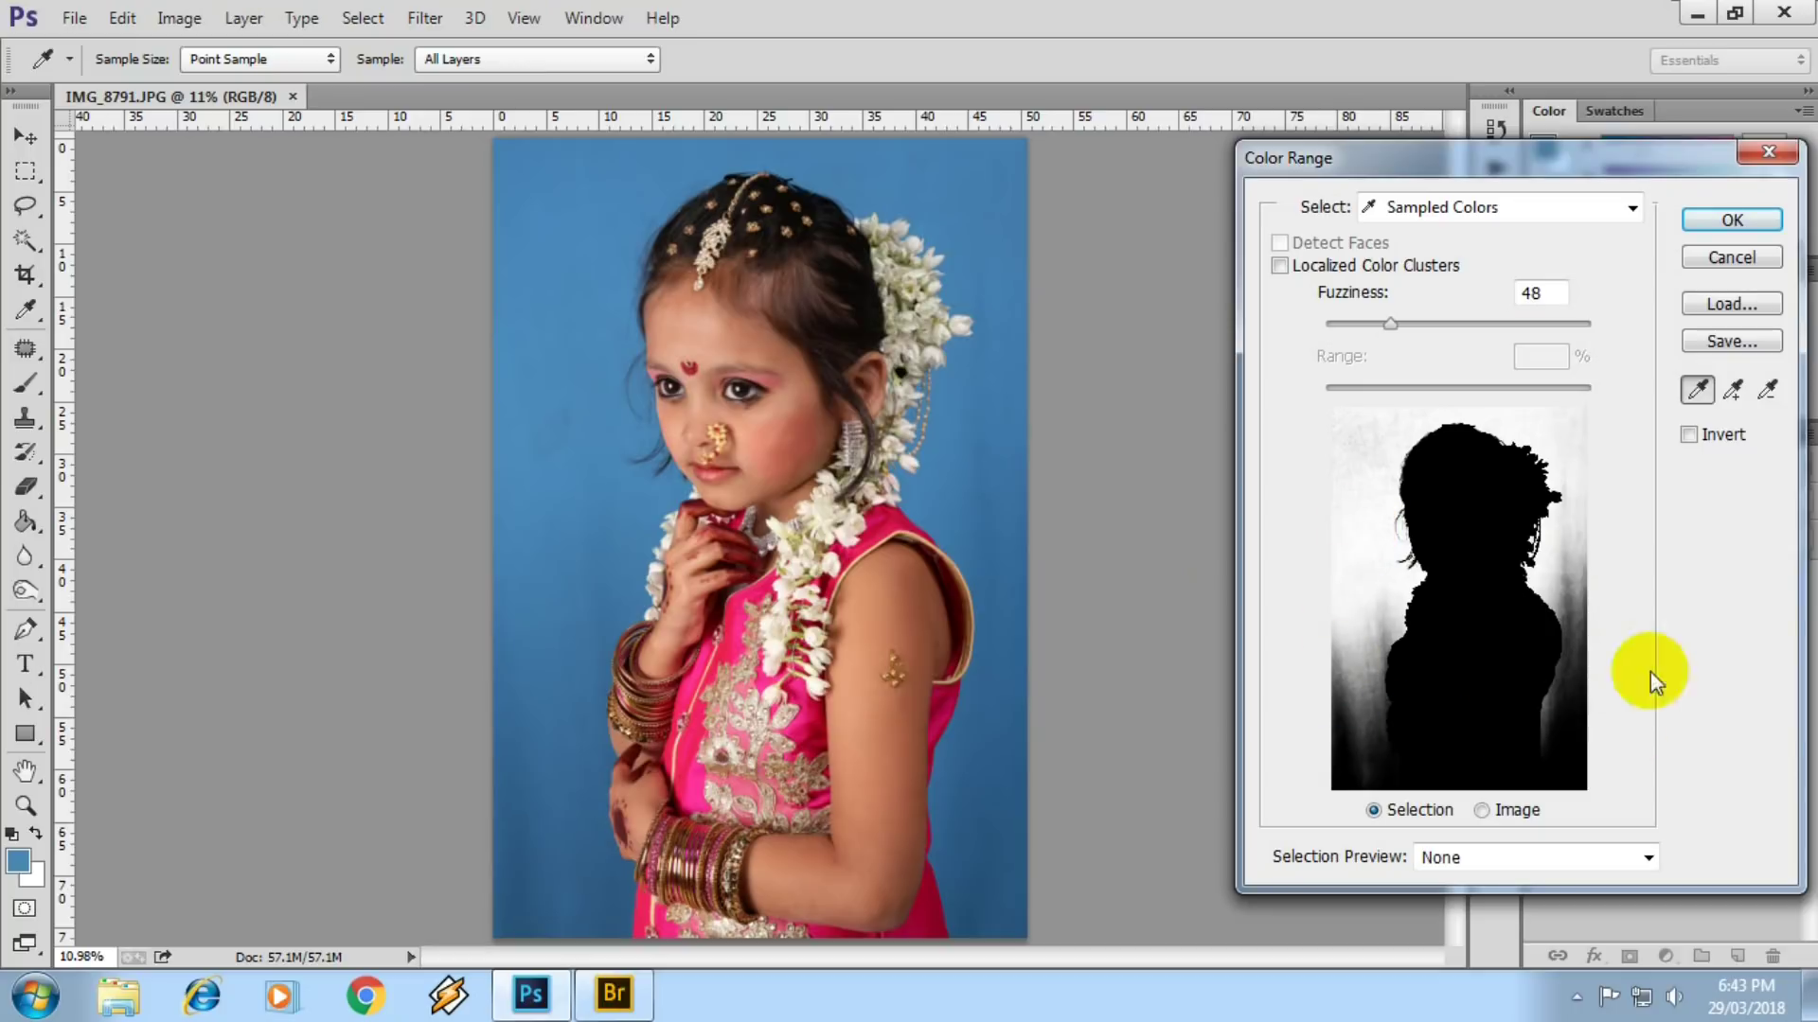
pyautogui.click(519, 545)
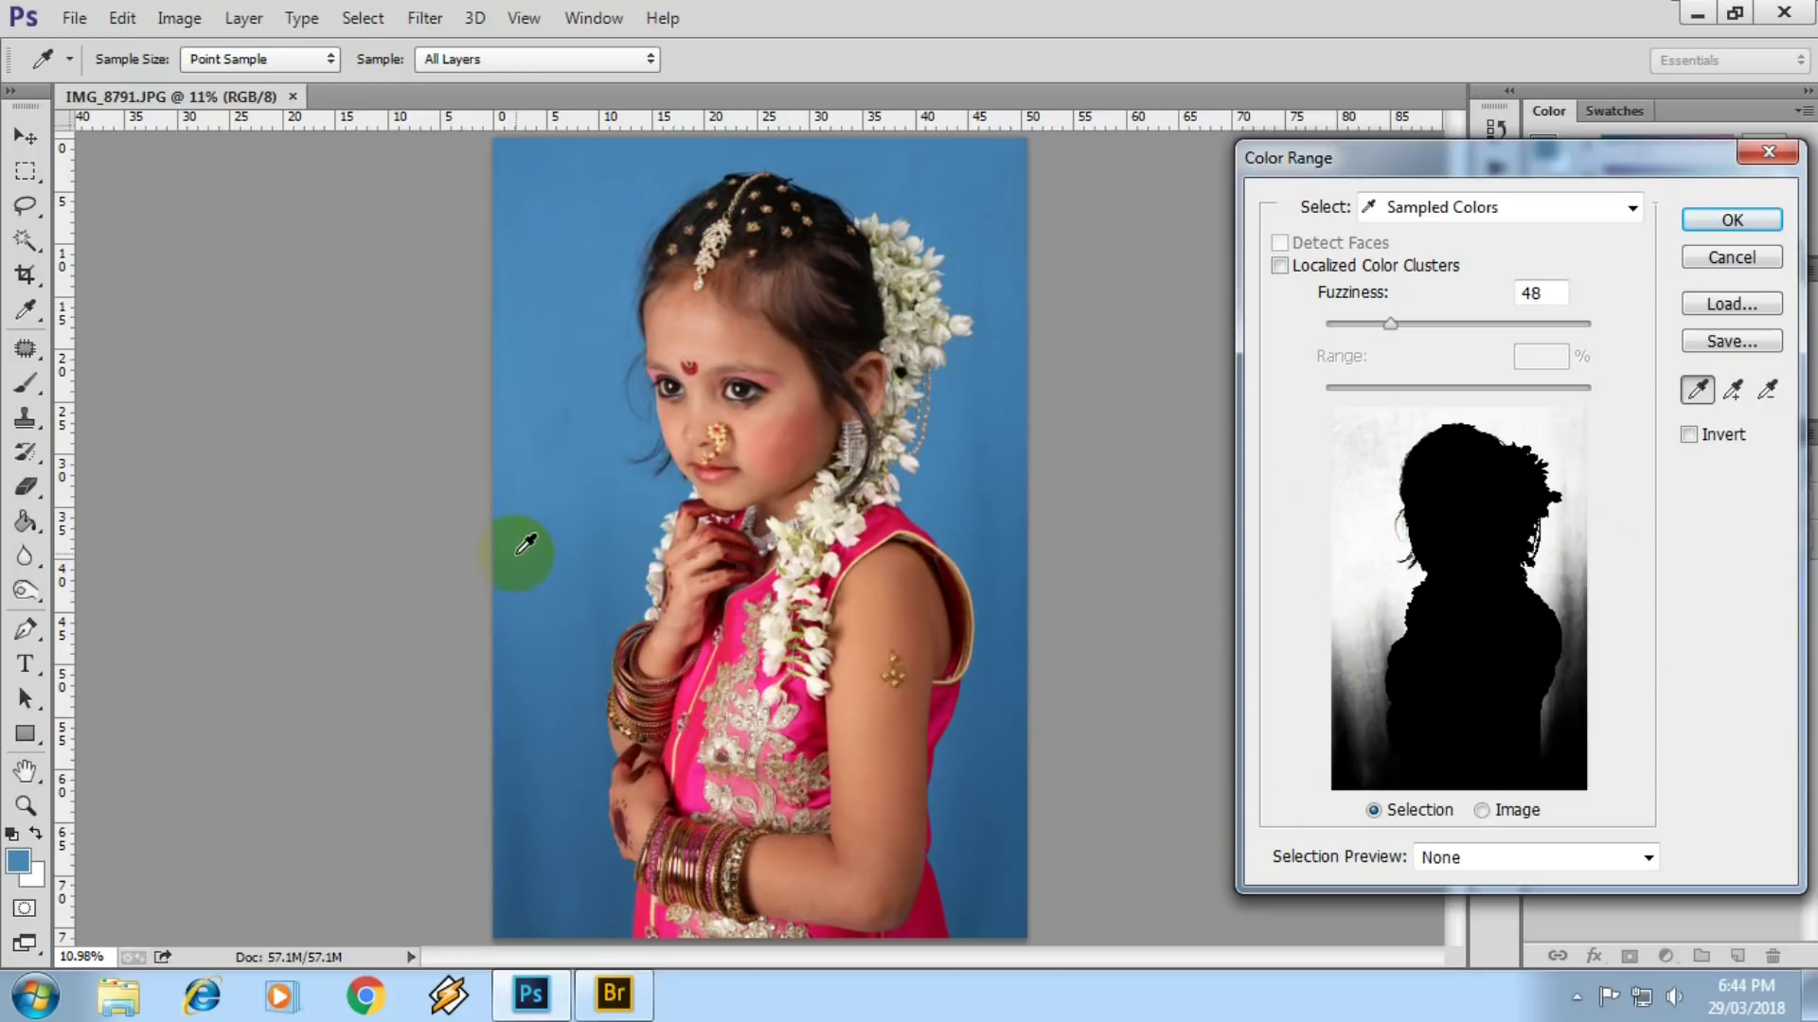
pyautogui.moveTo(548, 563)
pyautogui.mouseDown()
pyautogui.moveTo(579, 517)
pyautogui.moveTo(580, 568)
pyautogui.mouseUp()
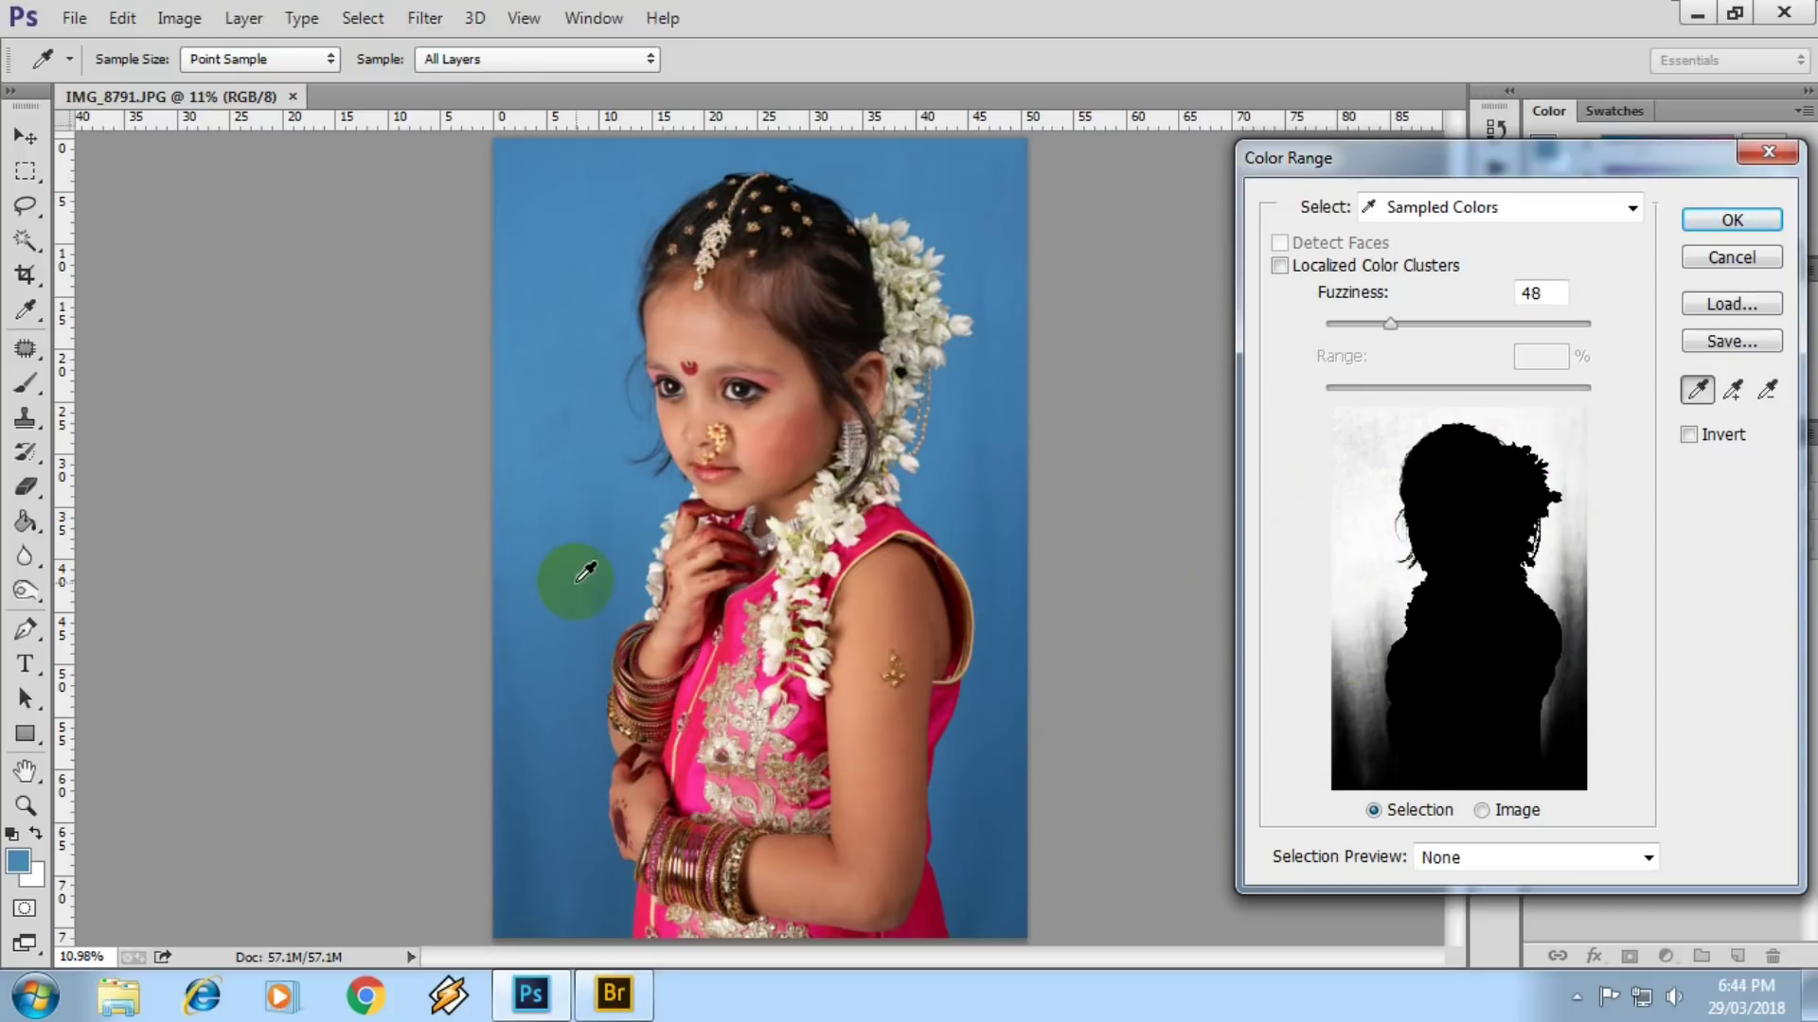
pyautogui.keyDown('shift'); pyautogui.click(544, 864); pyautogui.keyUp('shift')
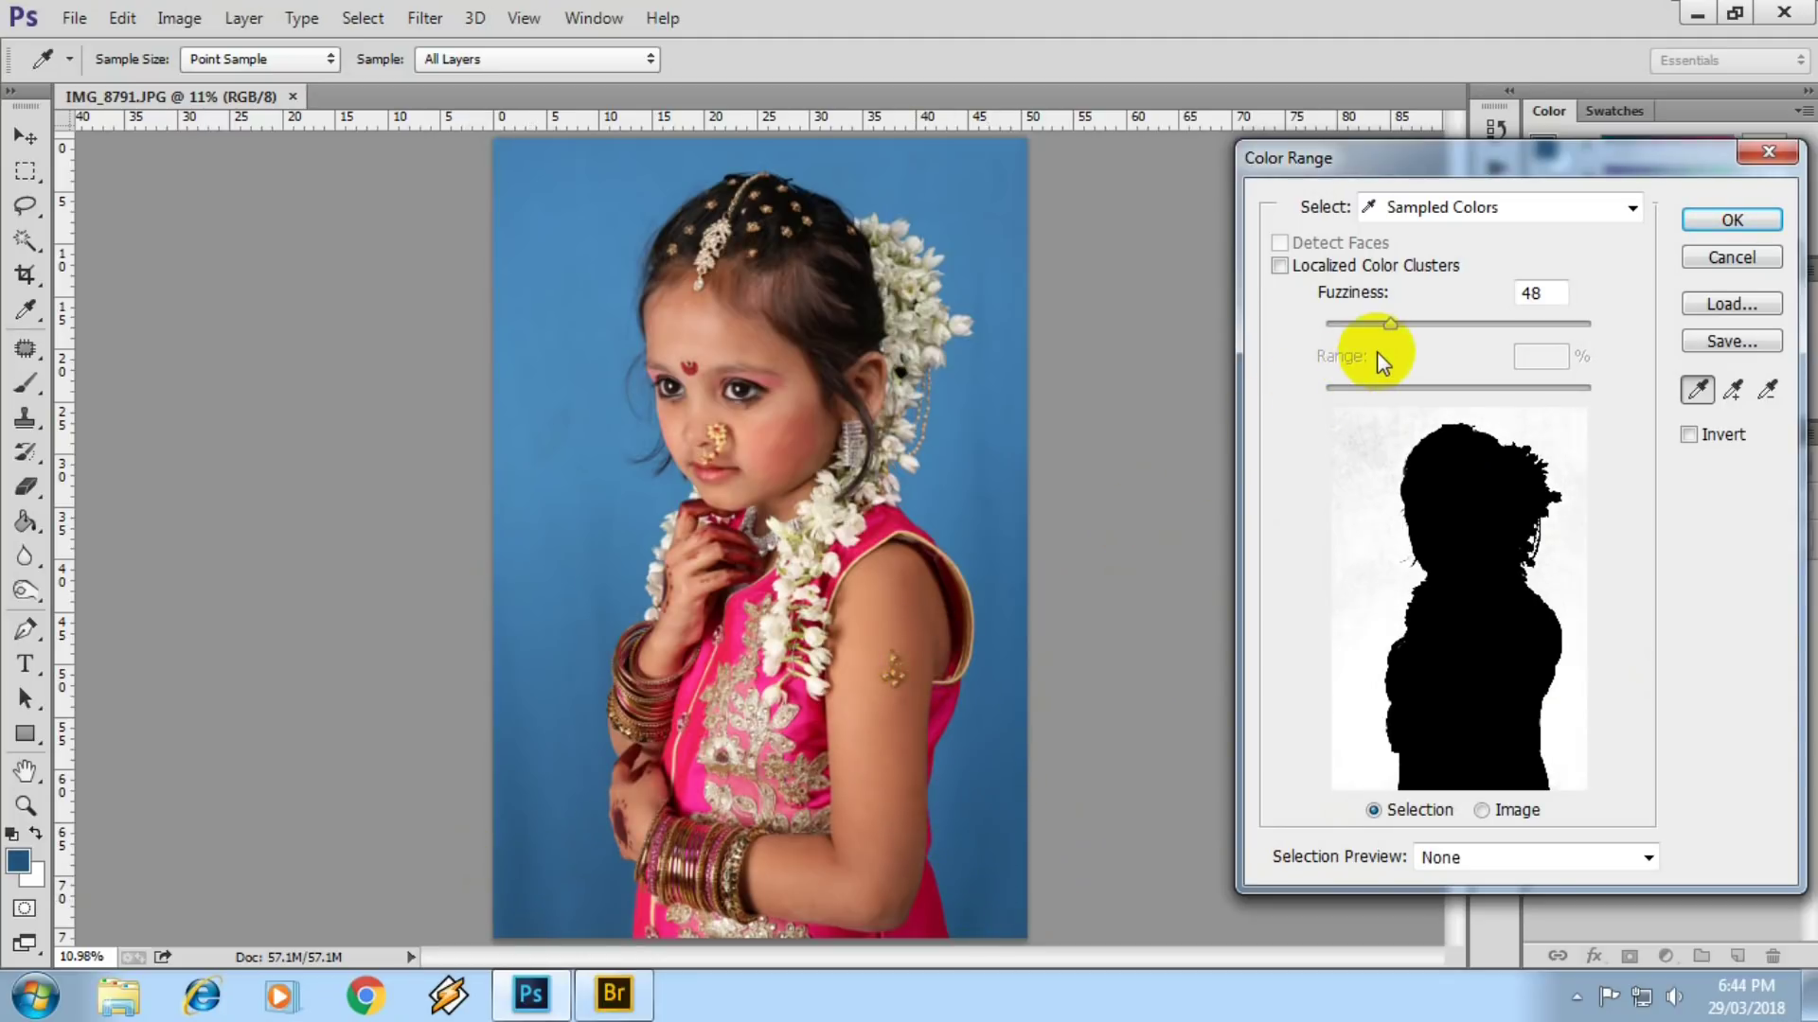
pyautogui.moveTo(1389, 322); pyautogui.dragTo(1386, 326)
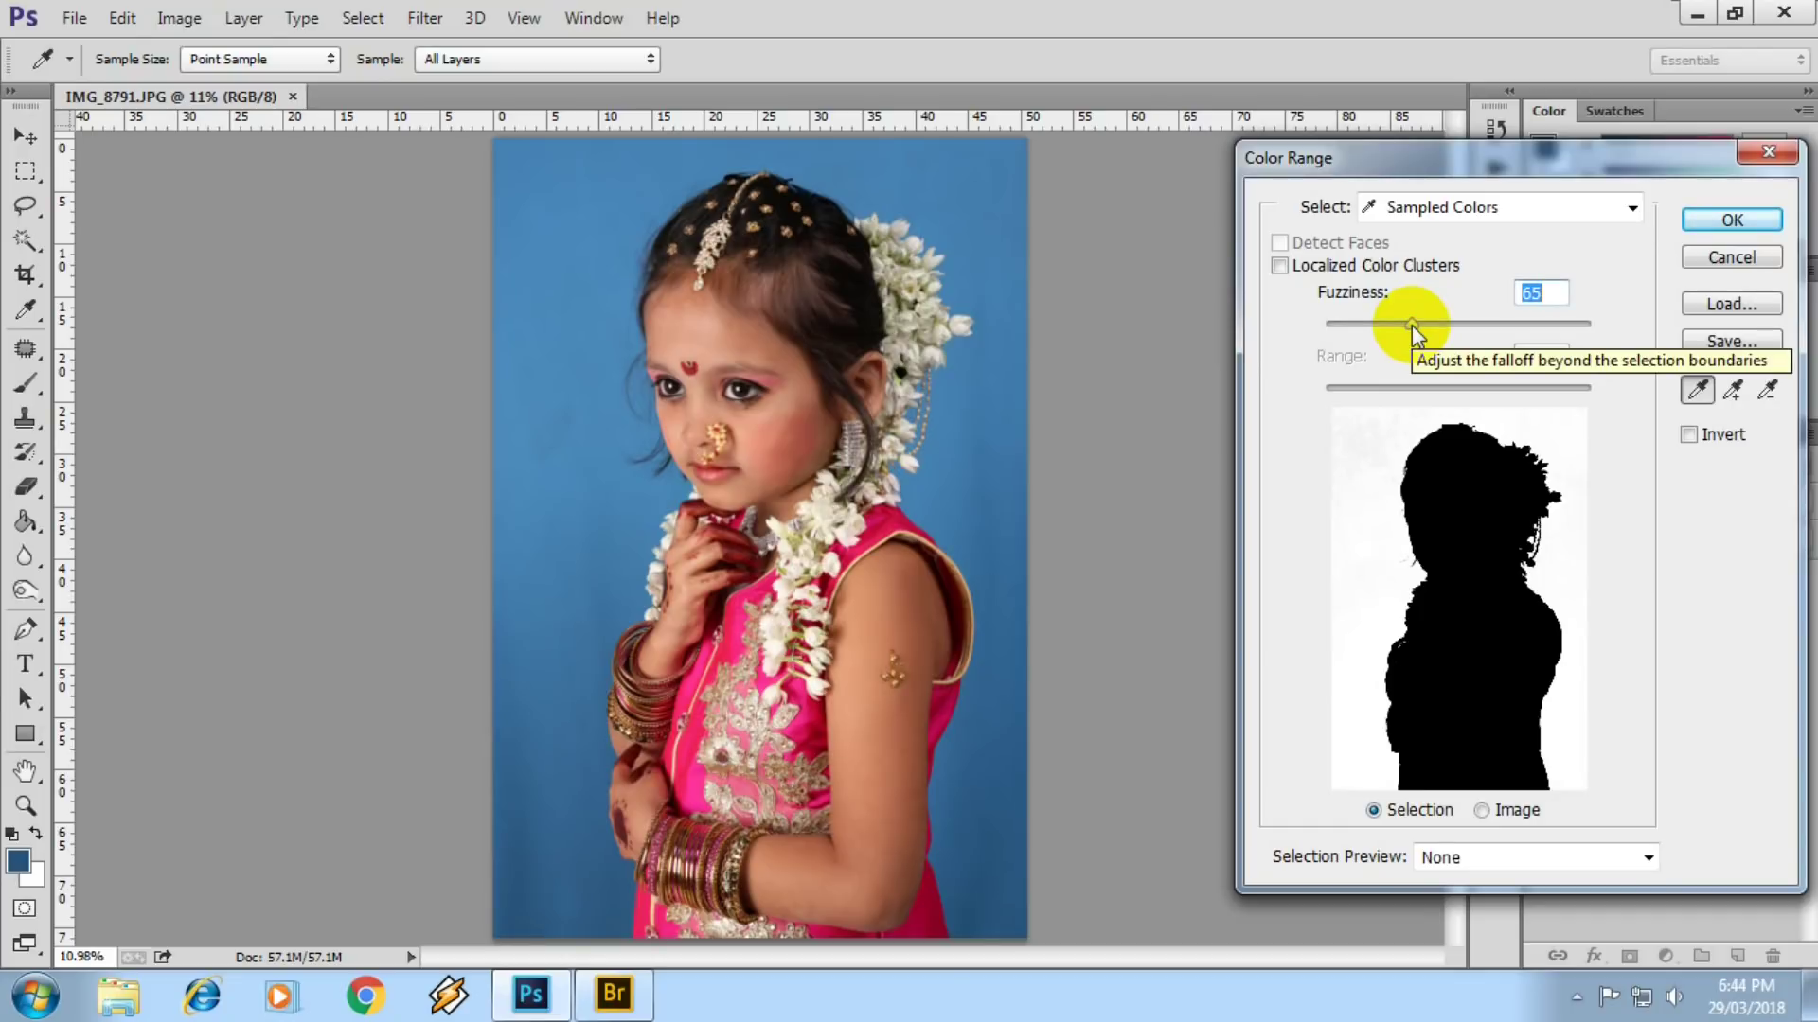
pyautogui.moveTo(1412, 325); pyautogui.dragTo(1405, 329)
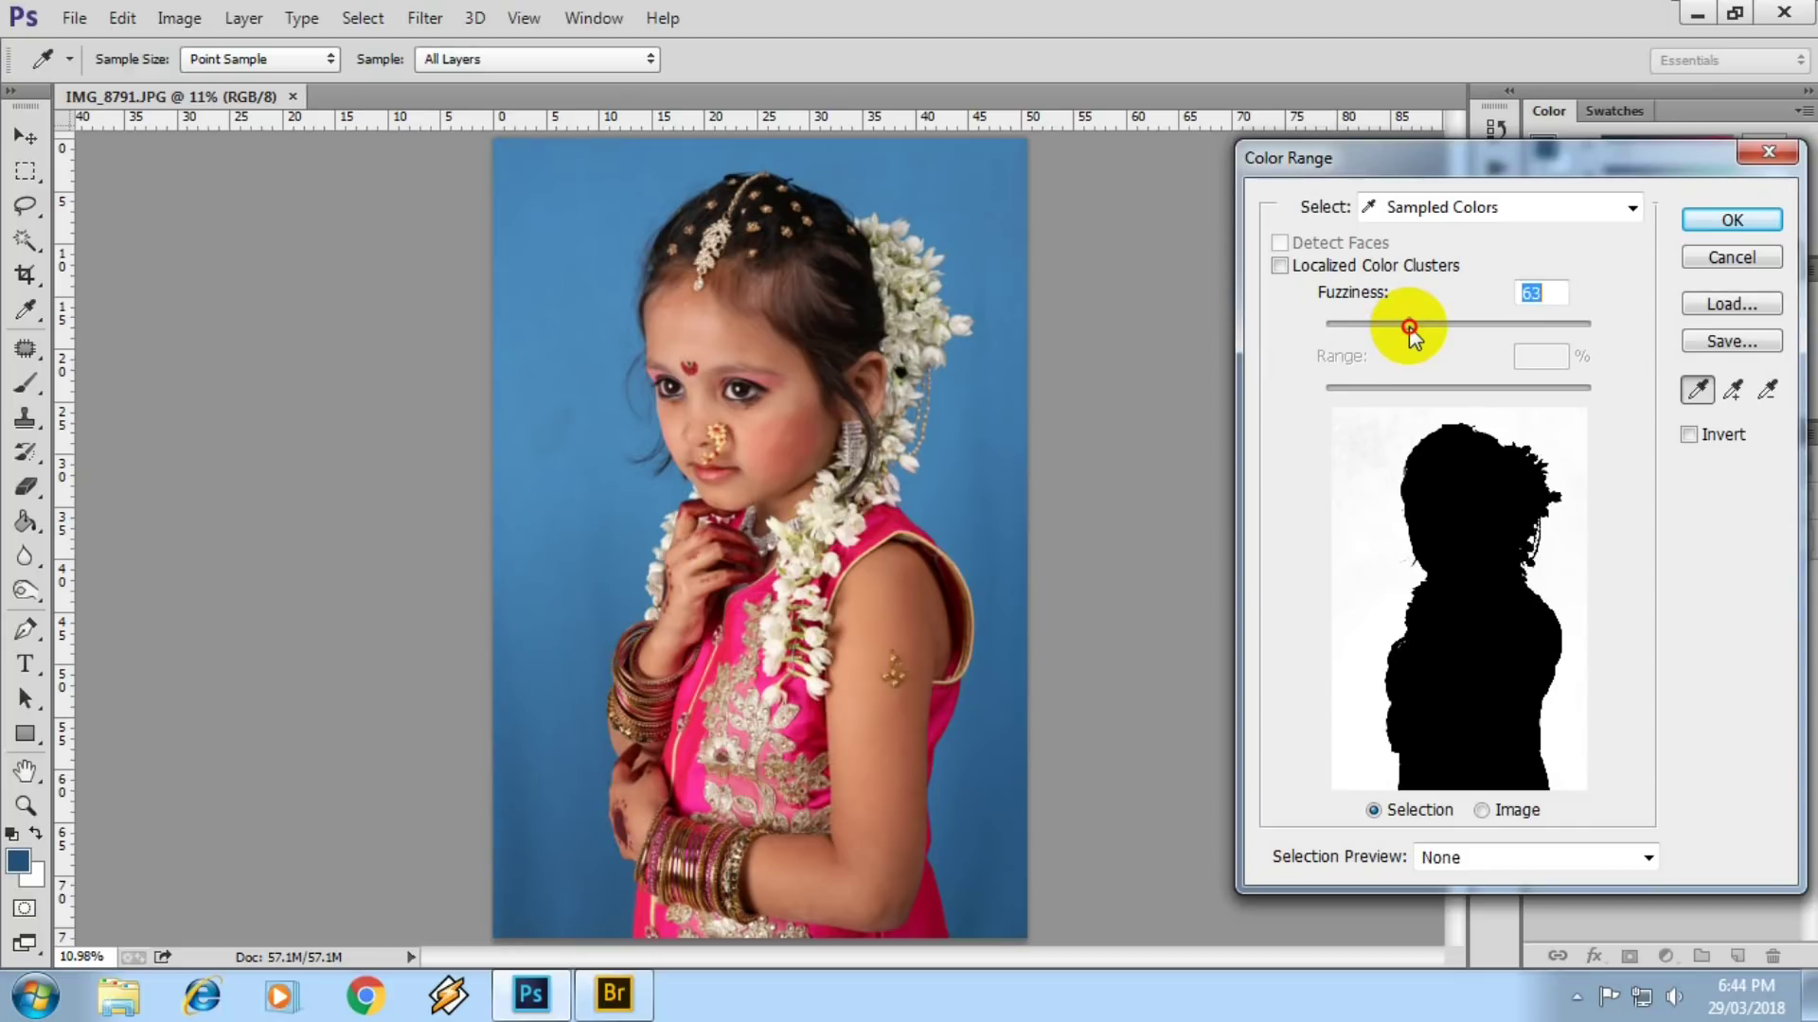
pyautogui.click(1738, 221)
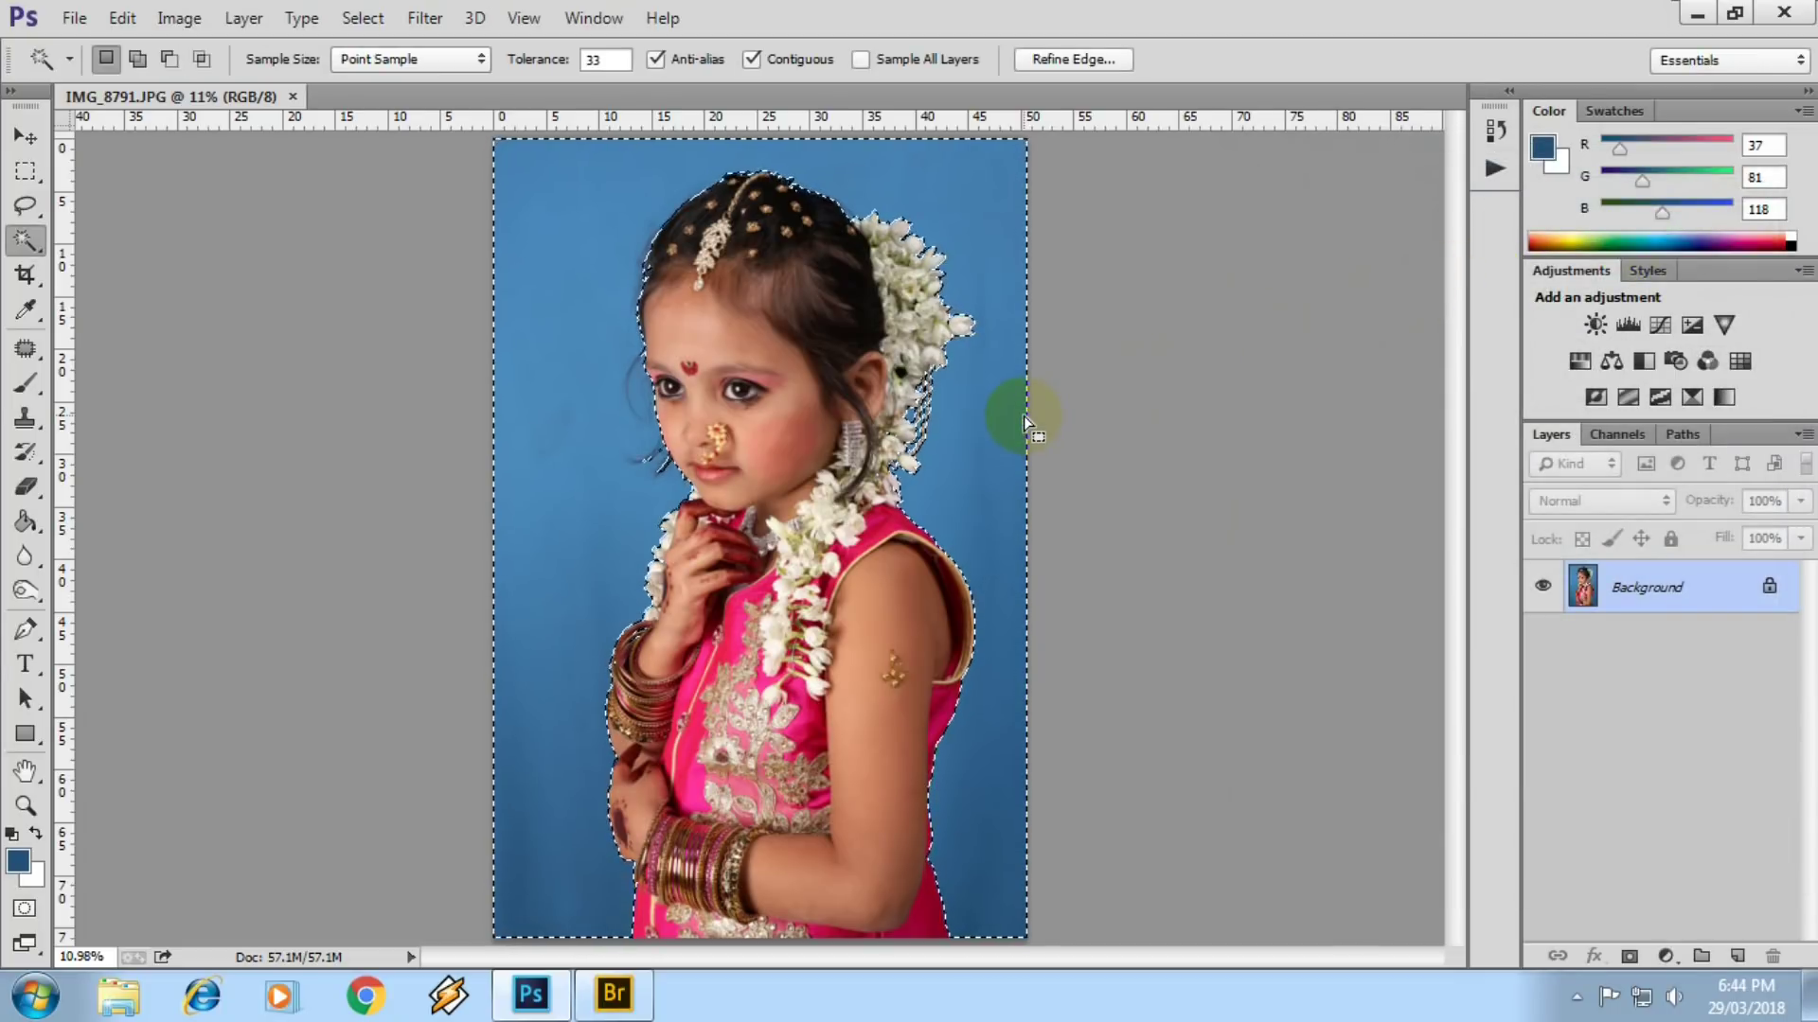
# - Duplicate the Background layer to create a Background copy layer
pyautogui.scroll(2, 730, 527)
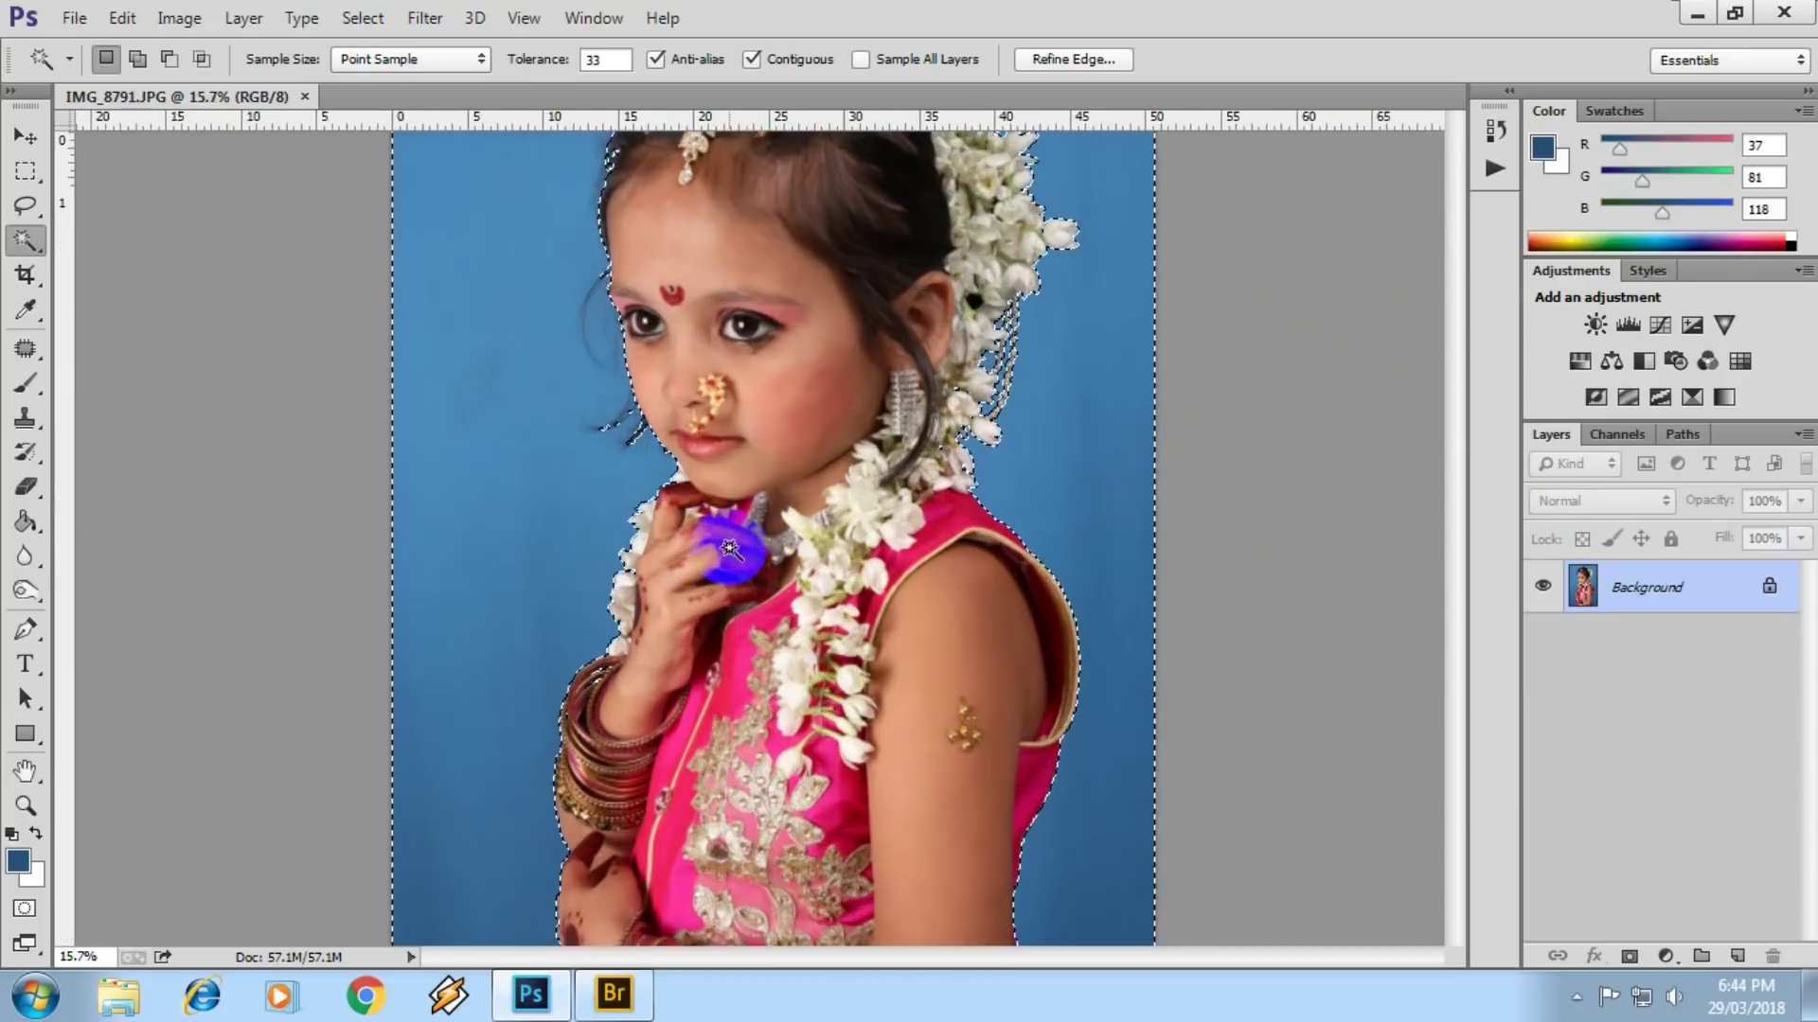
pyautogui.scroll(2, 734, 535)
pyautogui.scroll(2, 742, 547)
pyautogui.scroll(1, 767, 520)
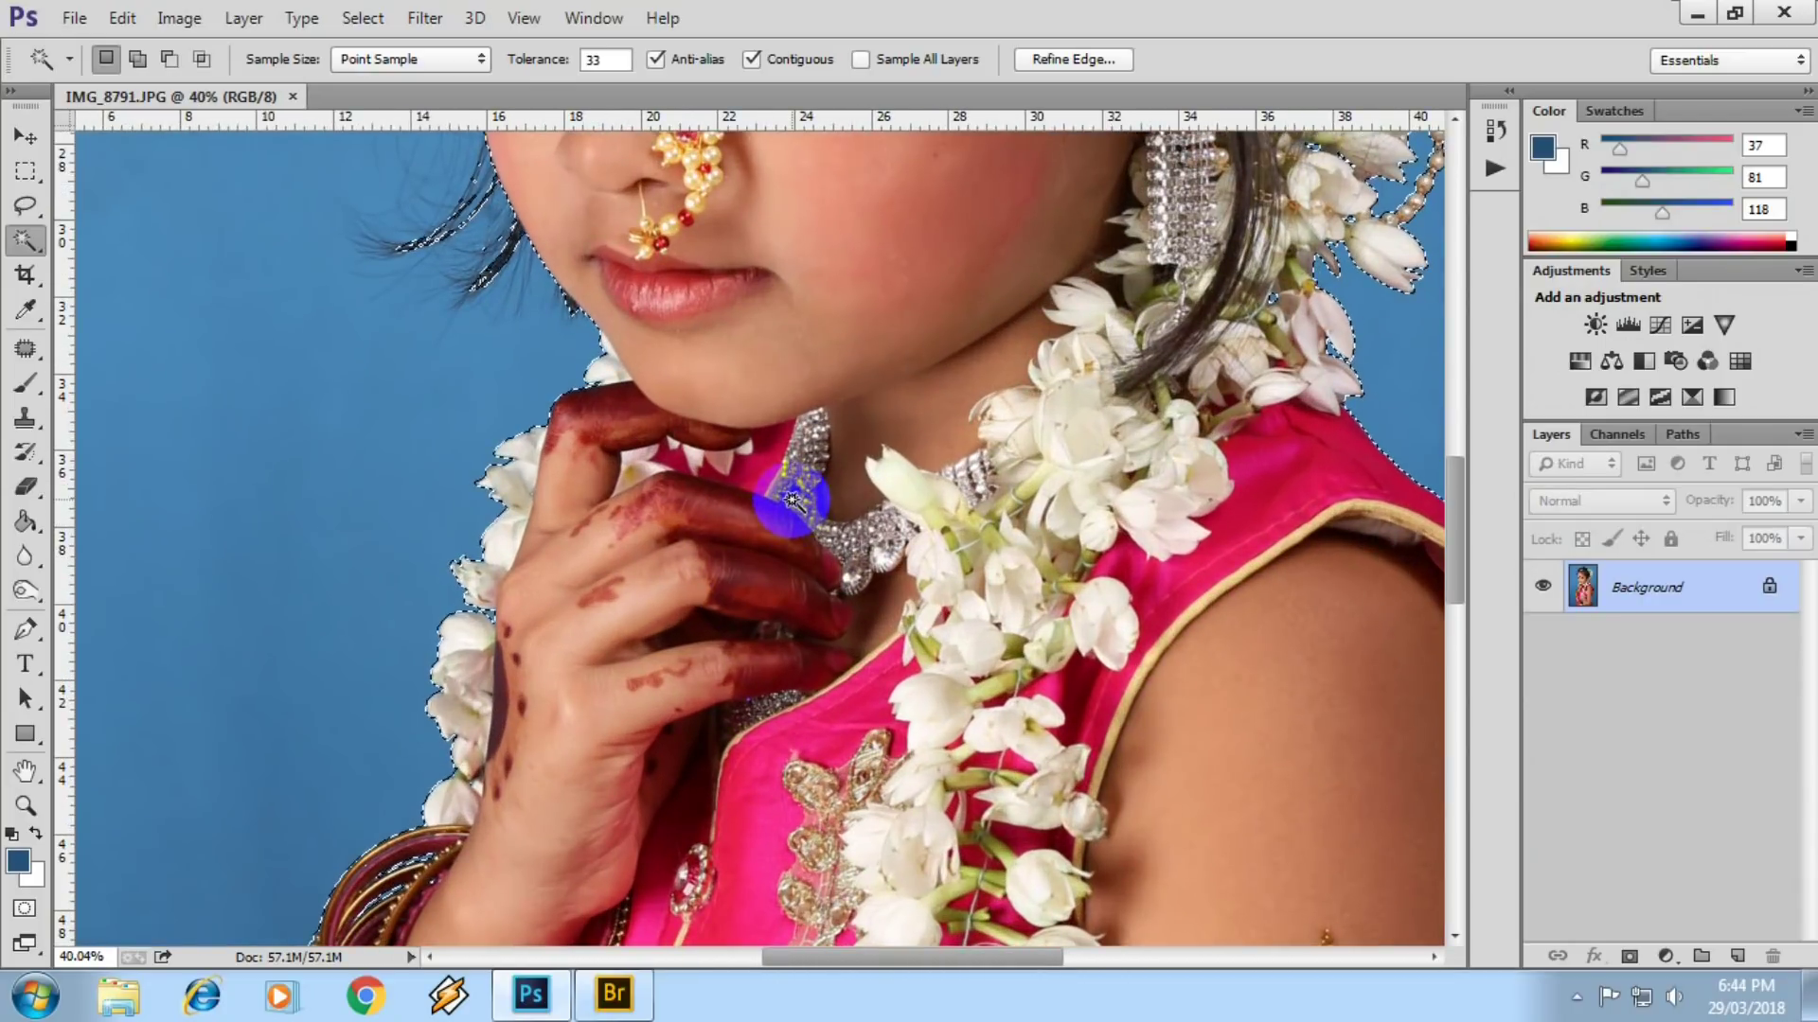
pyautogui.scroll(-1, 833, 492)
pyautogui.scroll(5, 757, 615)
pyautogui.scroll(2, 753, 587)
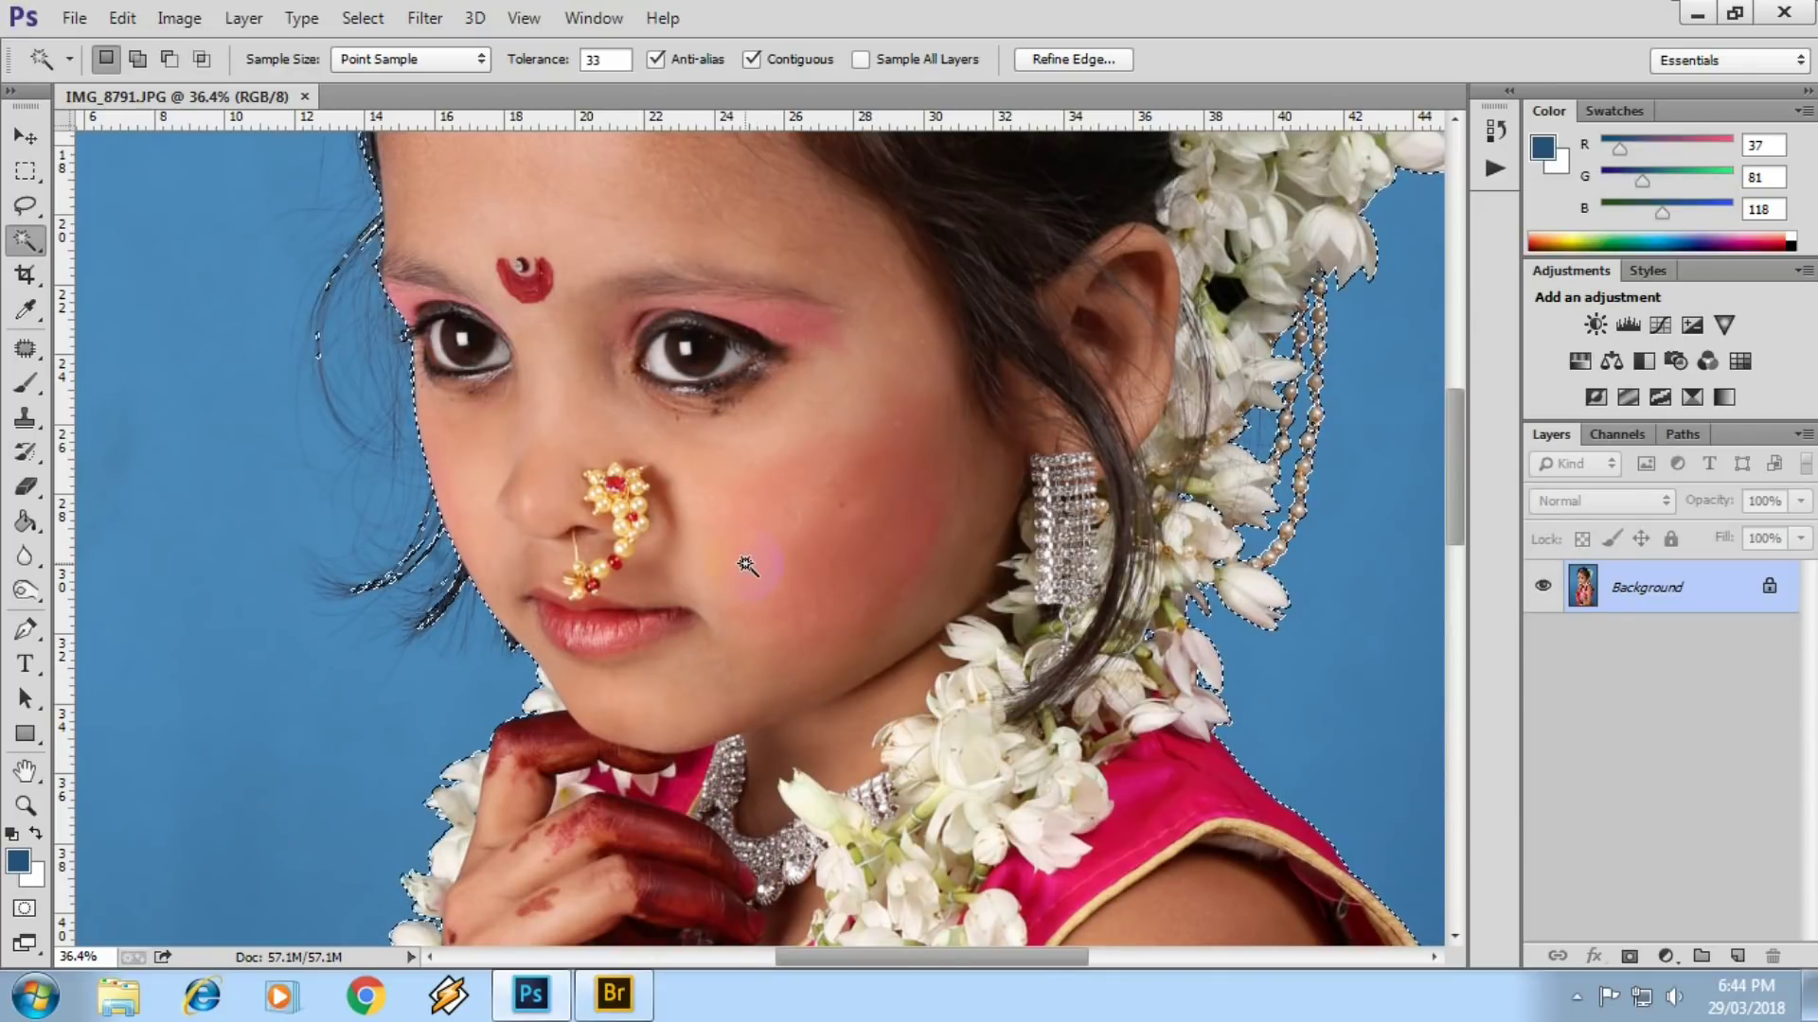
pyautogui.scroll(3, 401, 512)
pyautogui.scroll(2, 402, 508)
pyautogui.scroll(1, 416, 492)
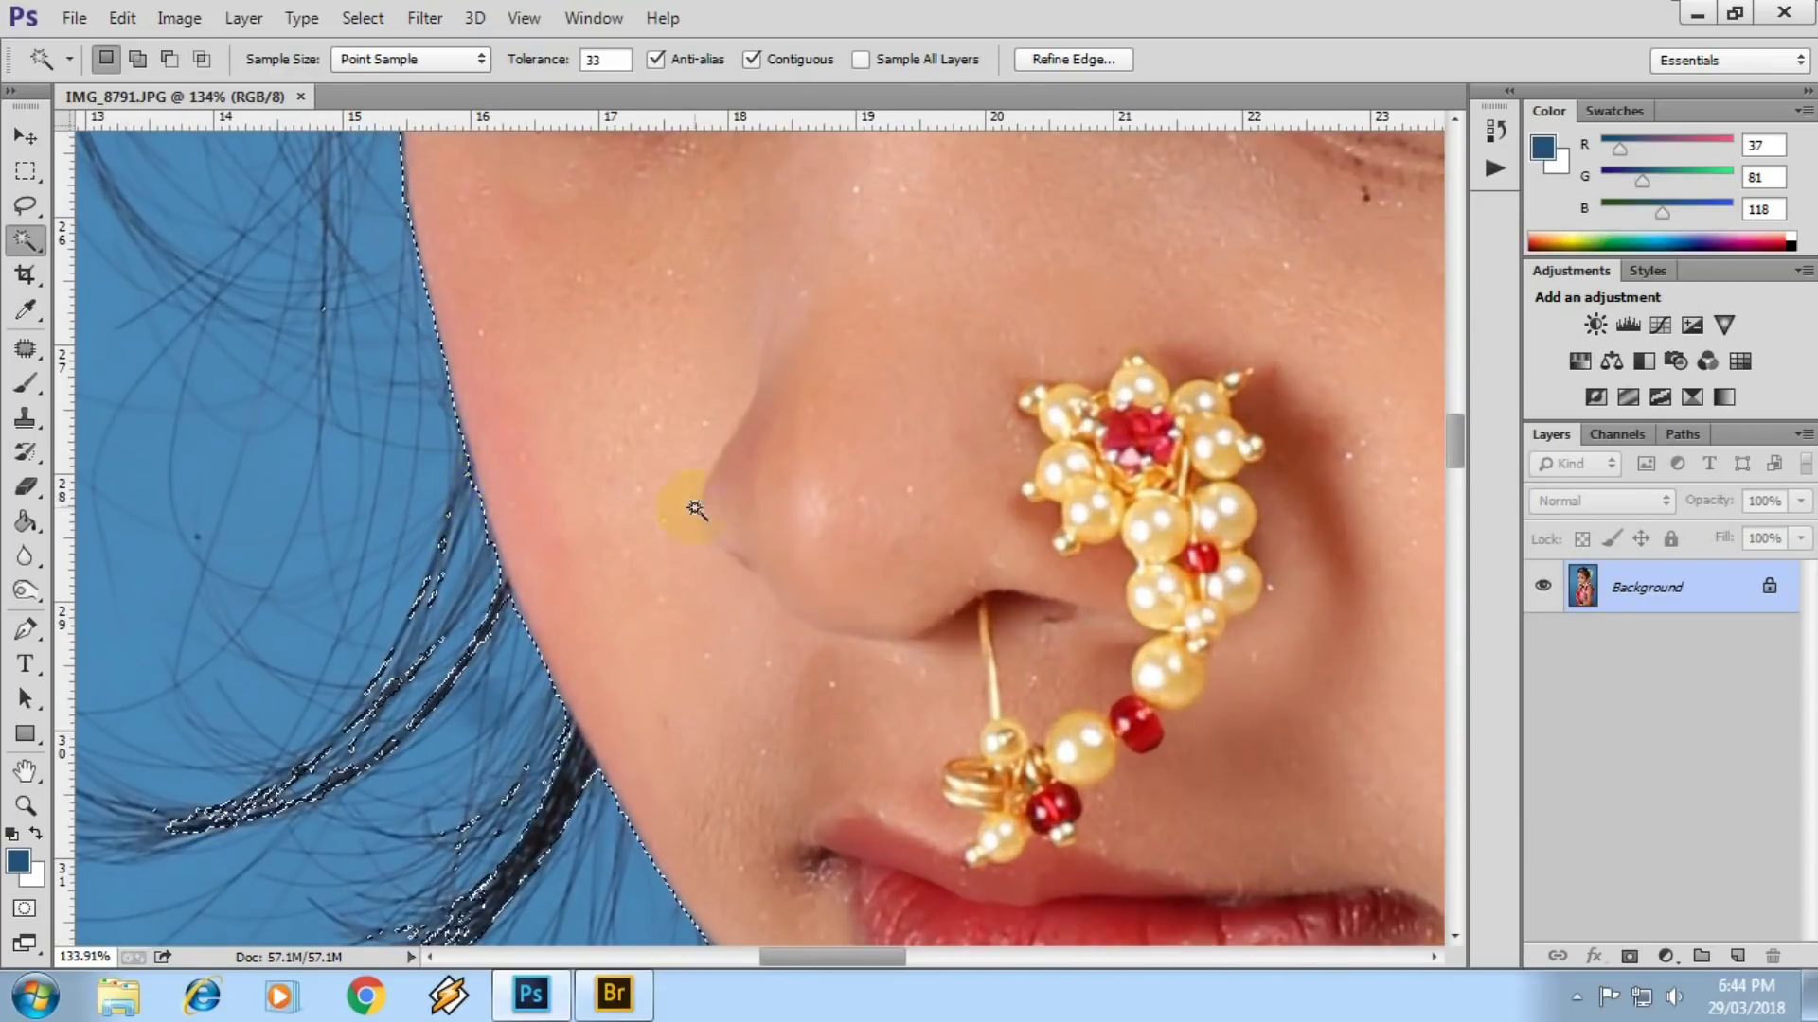
pyautogui.click(1648, 589)
pyautogui.rightClick(1647, 592)
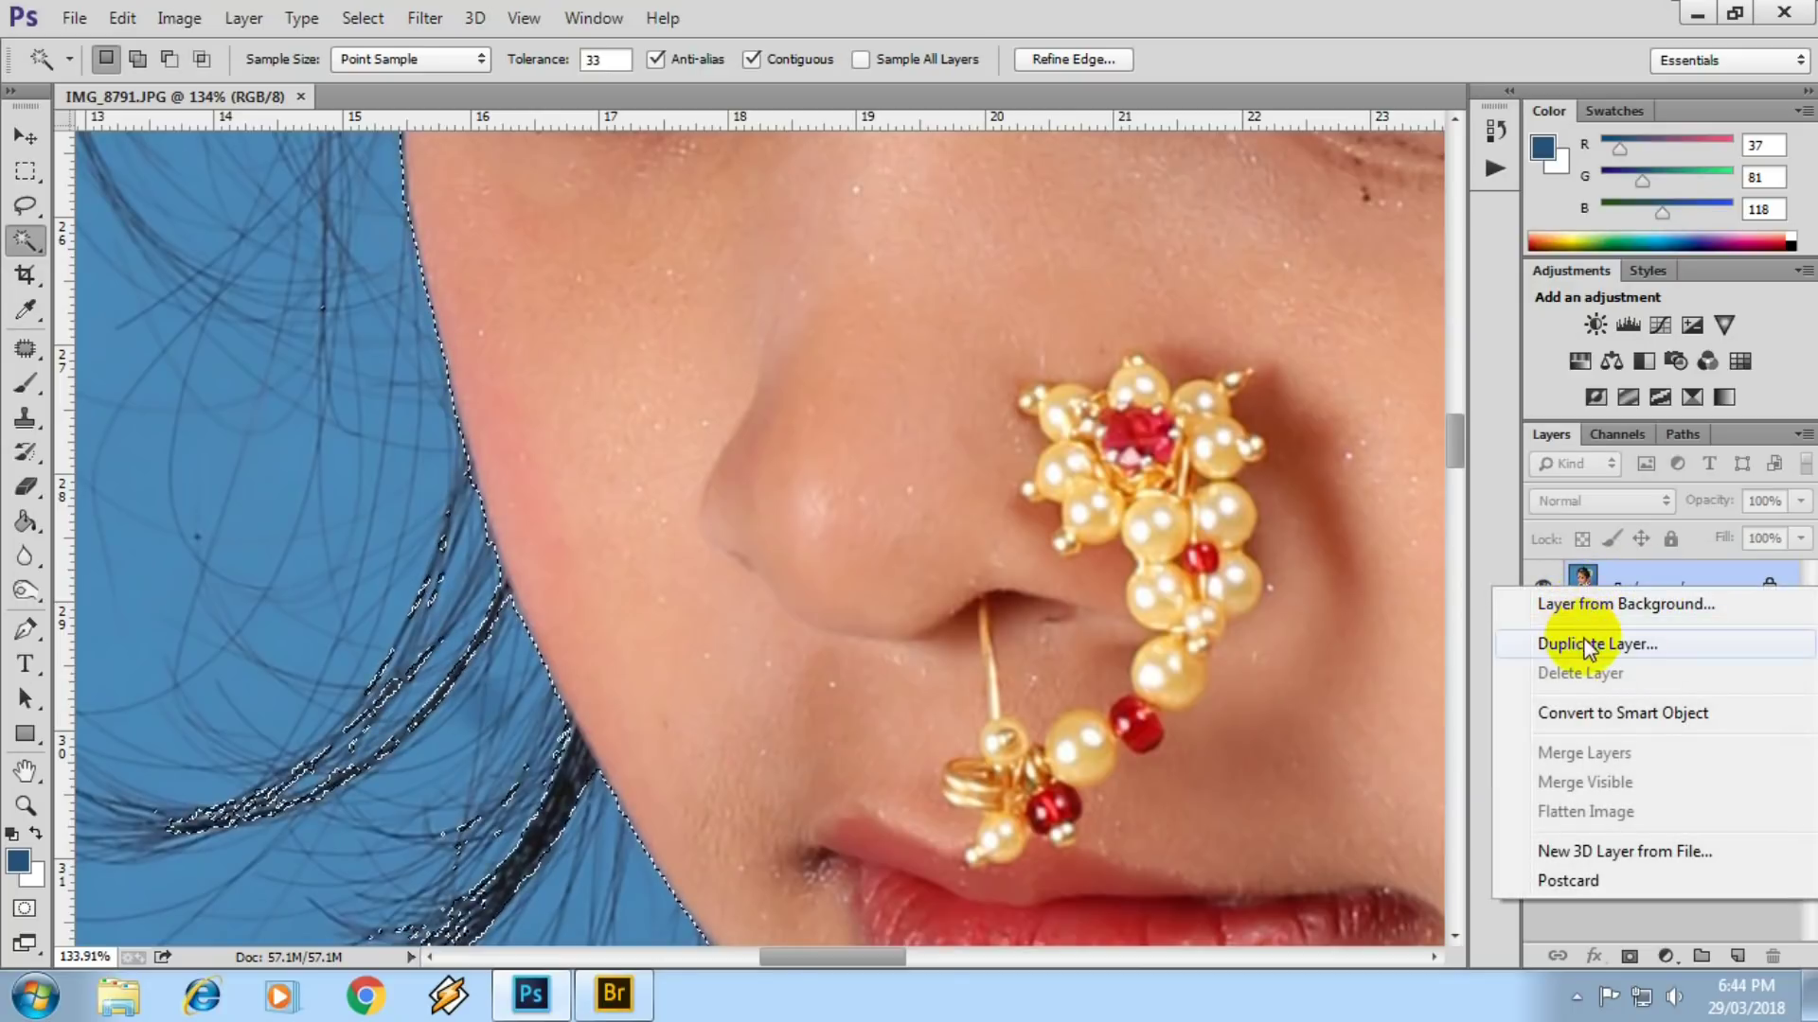
pyautogui.click(1515, 638)
pyautogui.click(1142, 299)
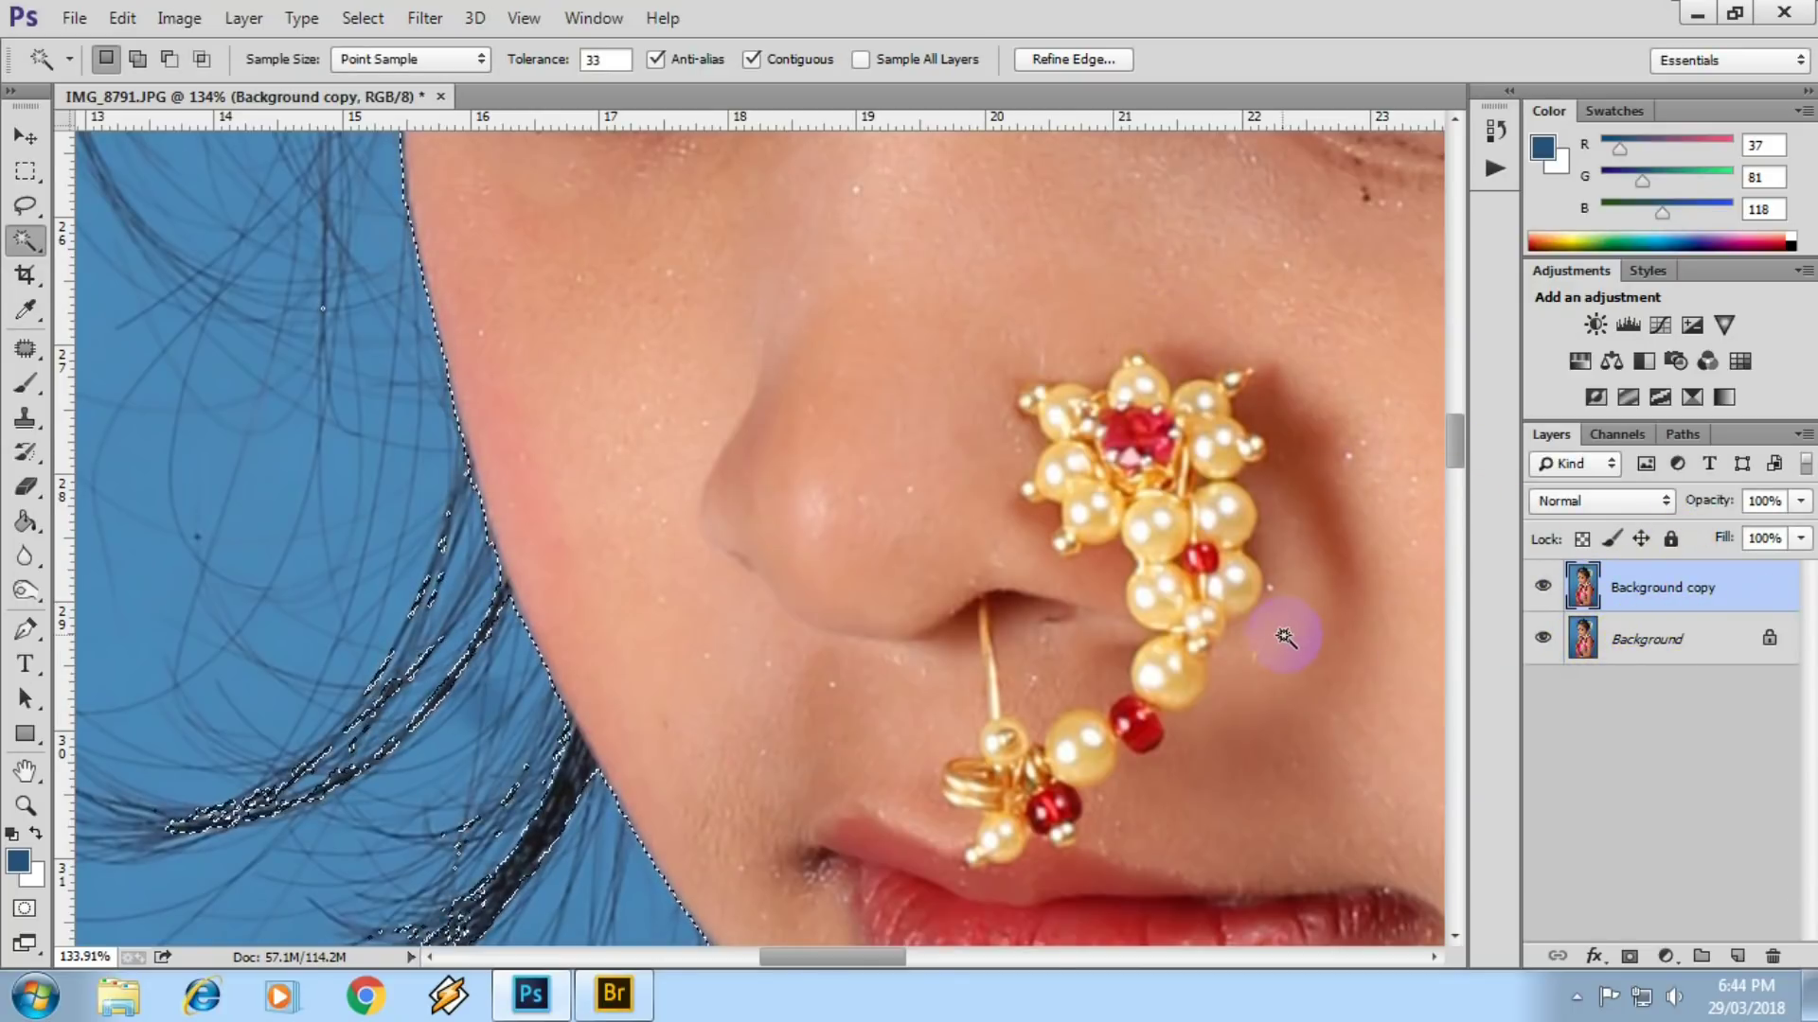
# - Drop the backdrop selection and make the original Background layer active
pyautogui.scroll(-3, 1100, 597)
pyautogui.scroll(-1, 1100, 596)
pyautogui.hotkey('ctrl', 'd')
pyautogui.click(1648, 640)
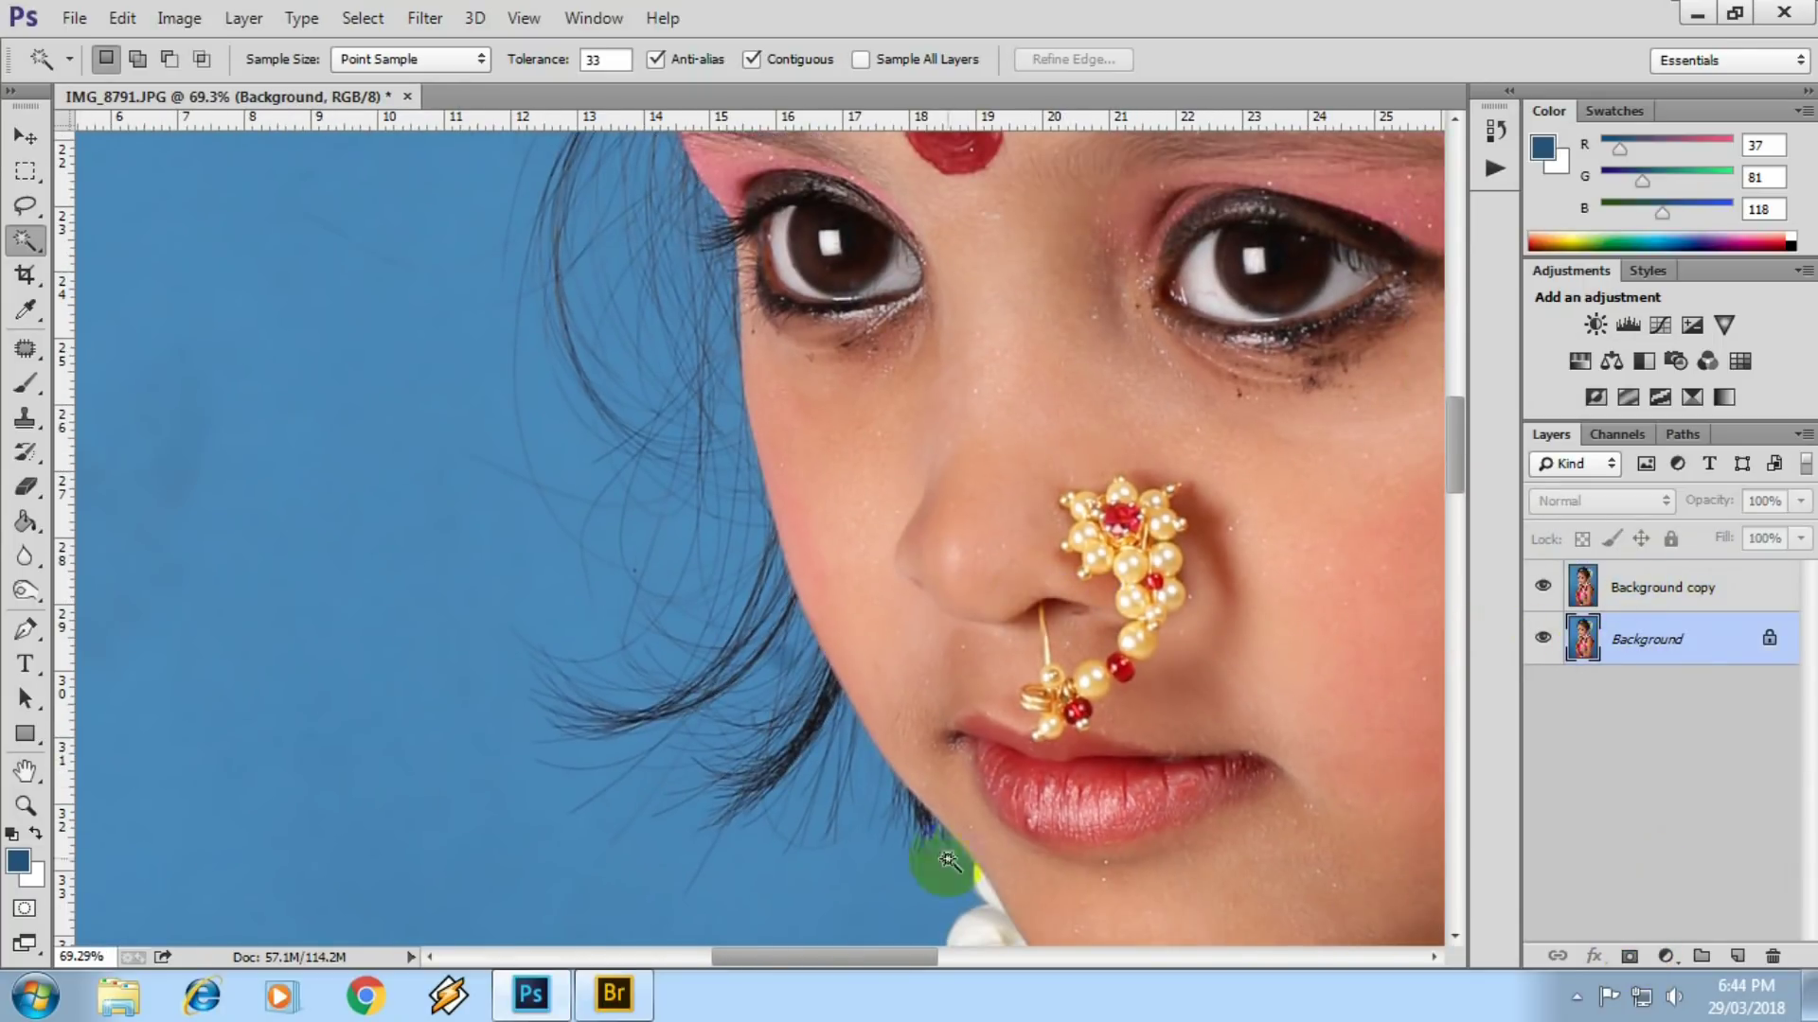
# - Add a new Layer 1 and set the foreground colour to pink ff006c
pyautogui.click(1734, 958)
pyautogui.click(17, 859)
pyautogui.moveTo(1270, 489)
pyautogui.mouseDown()
pyautogui.moveTo(1290, 519)
pyautogui.moveTo(1282, 478)
pyautogui.mouseUp()
pyautogui.click(1258, 458)
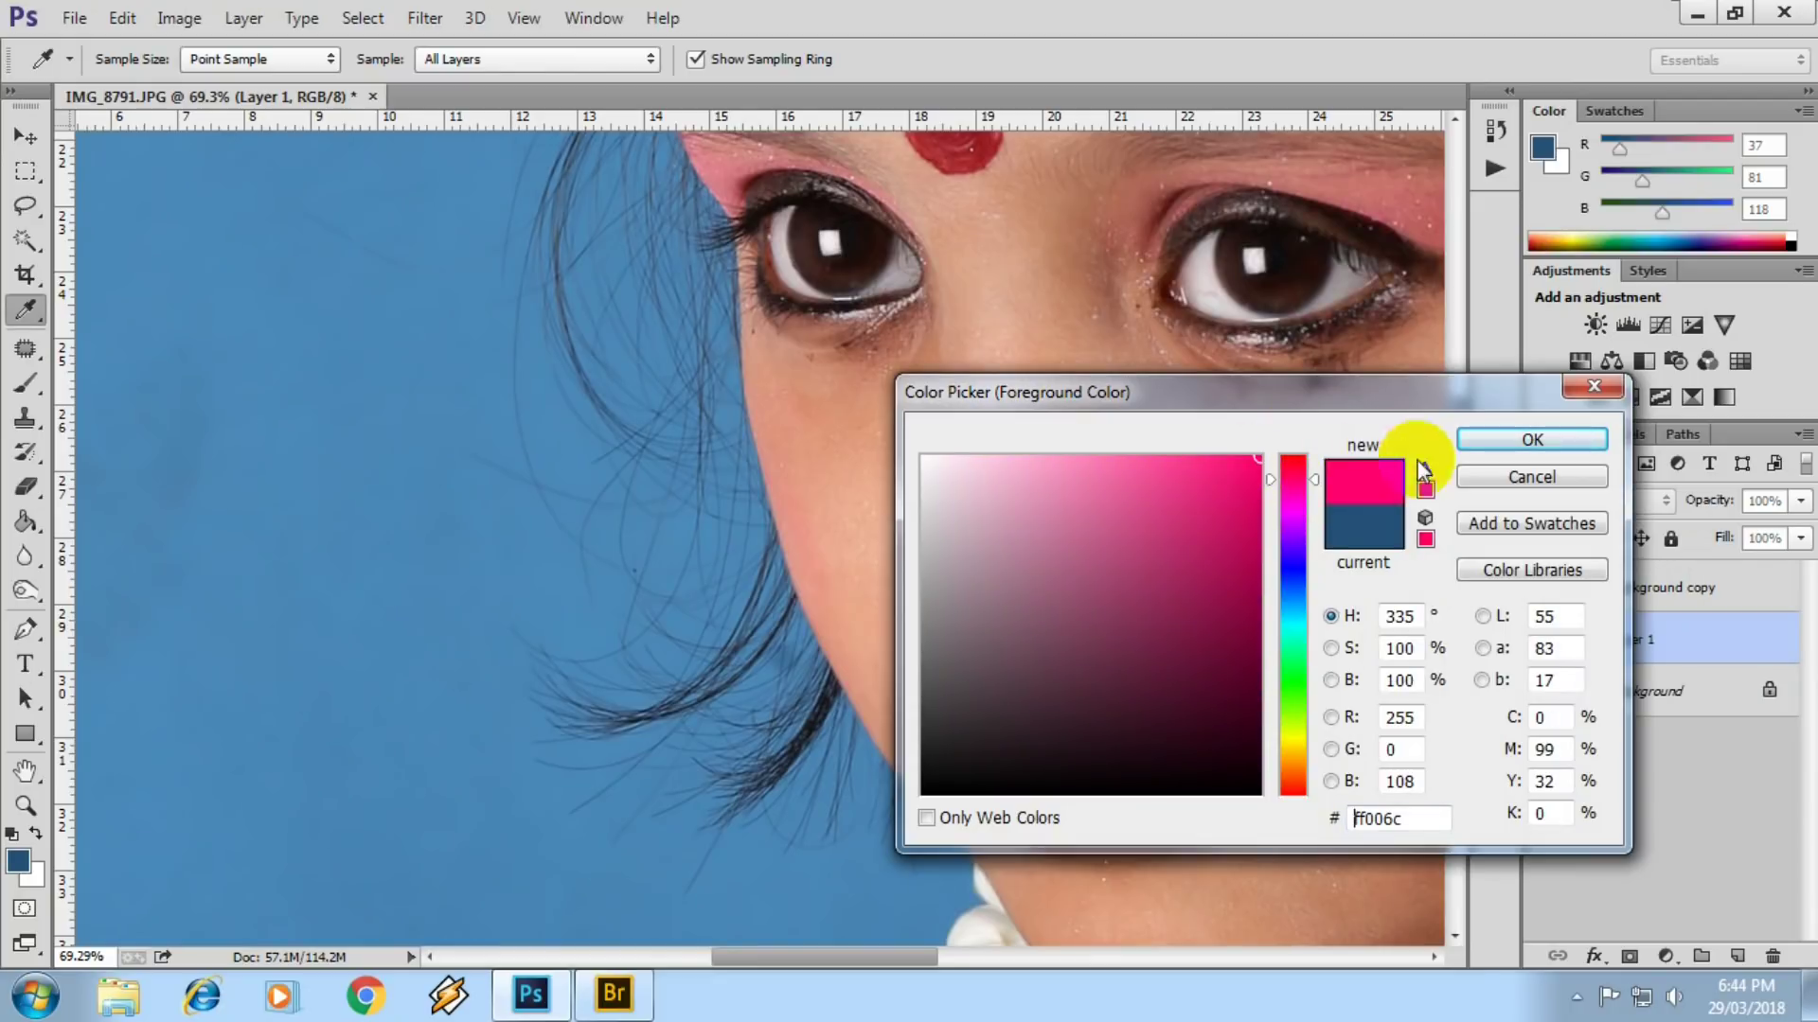
pyautogui.click(1515, 440)
pyautogui.scroll(-3, 527, 496)
# - Fill Layer 1 with the pink using the Paint Bucket, then make Background copy active
pyautogui.press('g')
pyautogui.click(452, 431)
pyautogui.scroll(-2, 1384, 607)
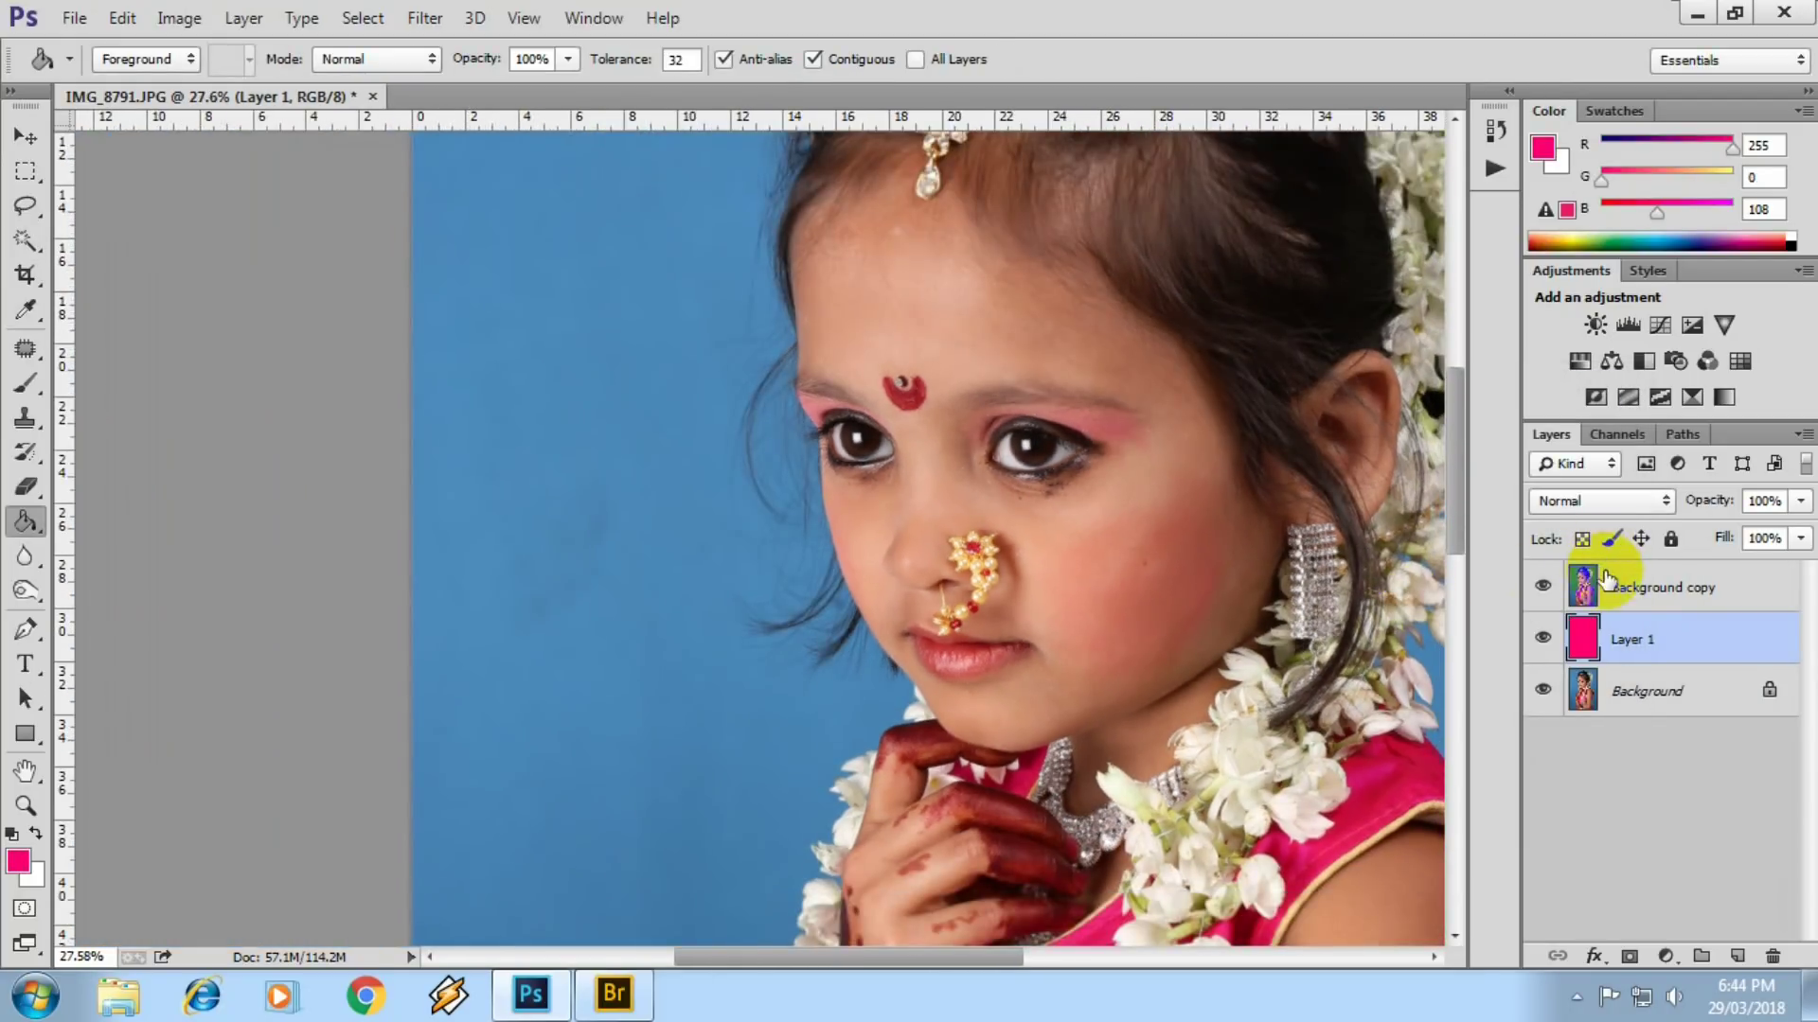
pyautogui.scroll(-3, 941, 519)
pyautogui.click(1609, 587)
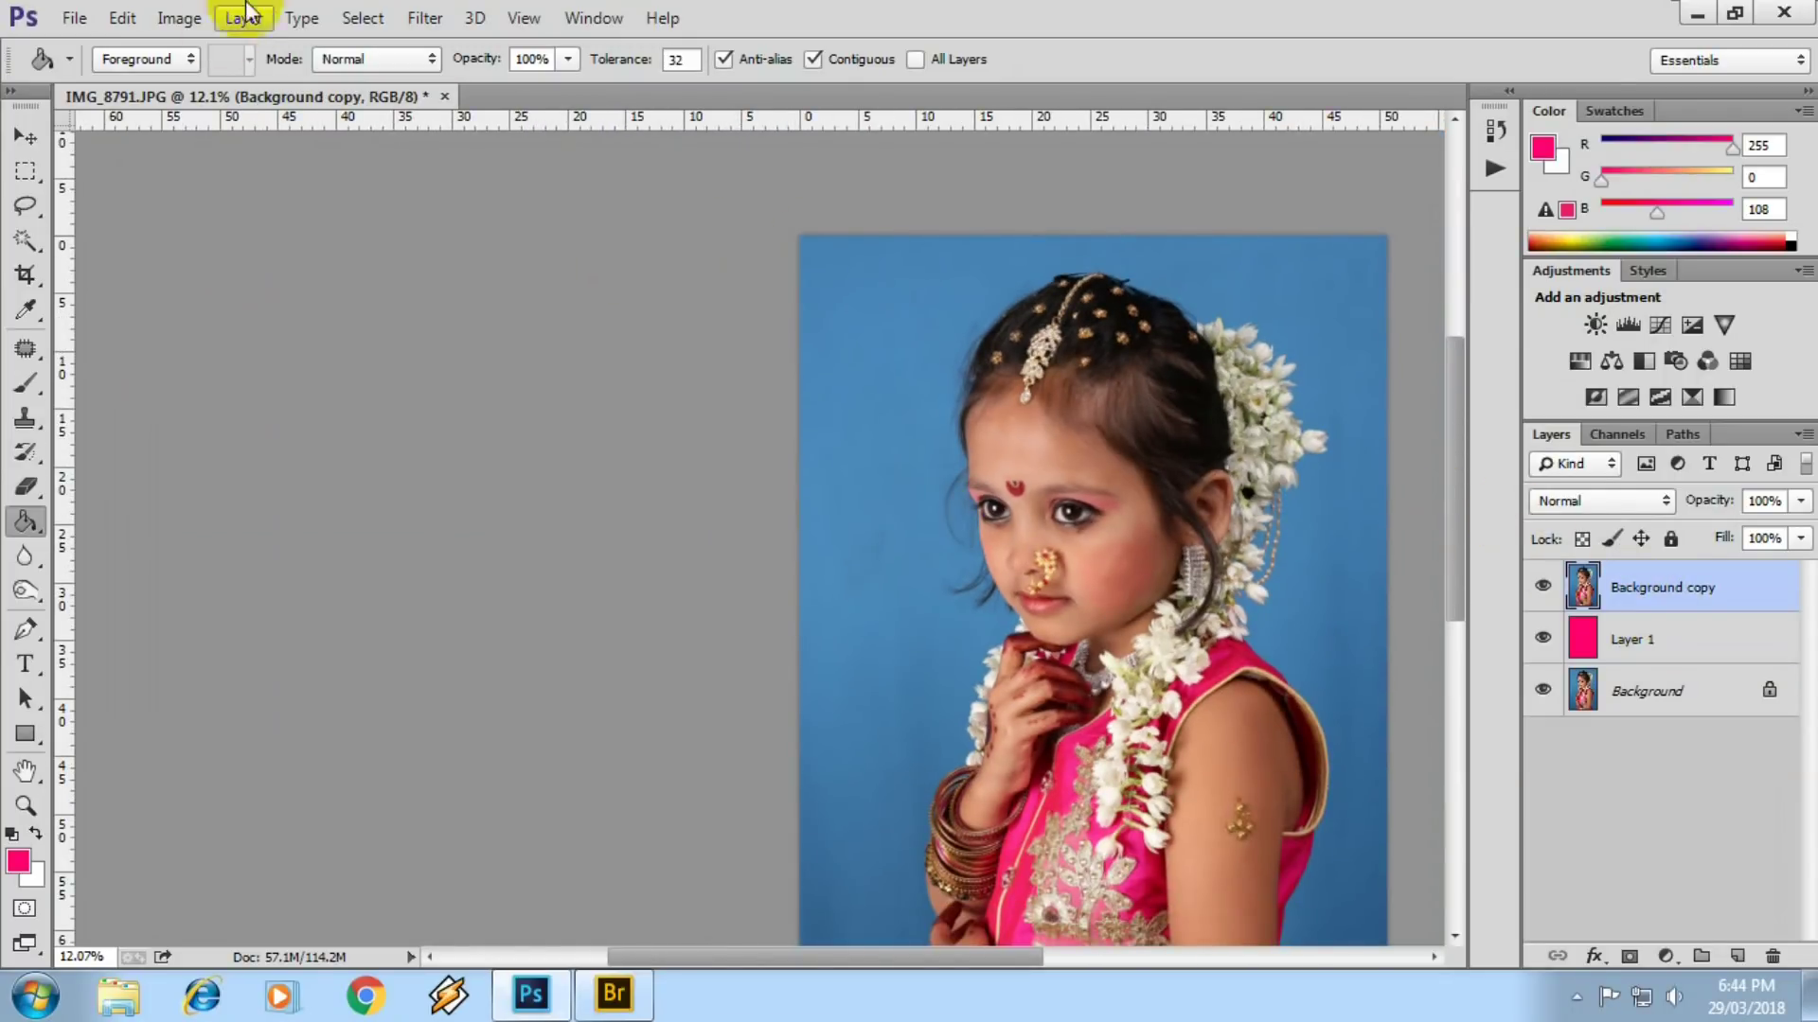
# - Reselect the blue backdrop with Color Range and undo a wrongly applied mask
pyautogui.click(363, 18)
pyautogui.click(458, 273)
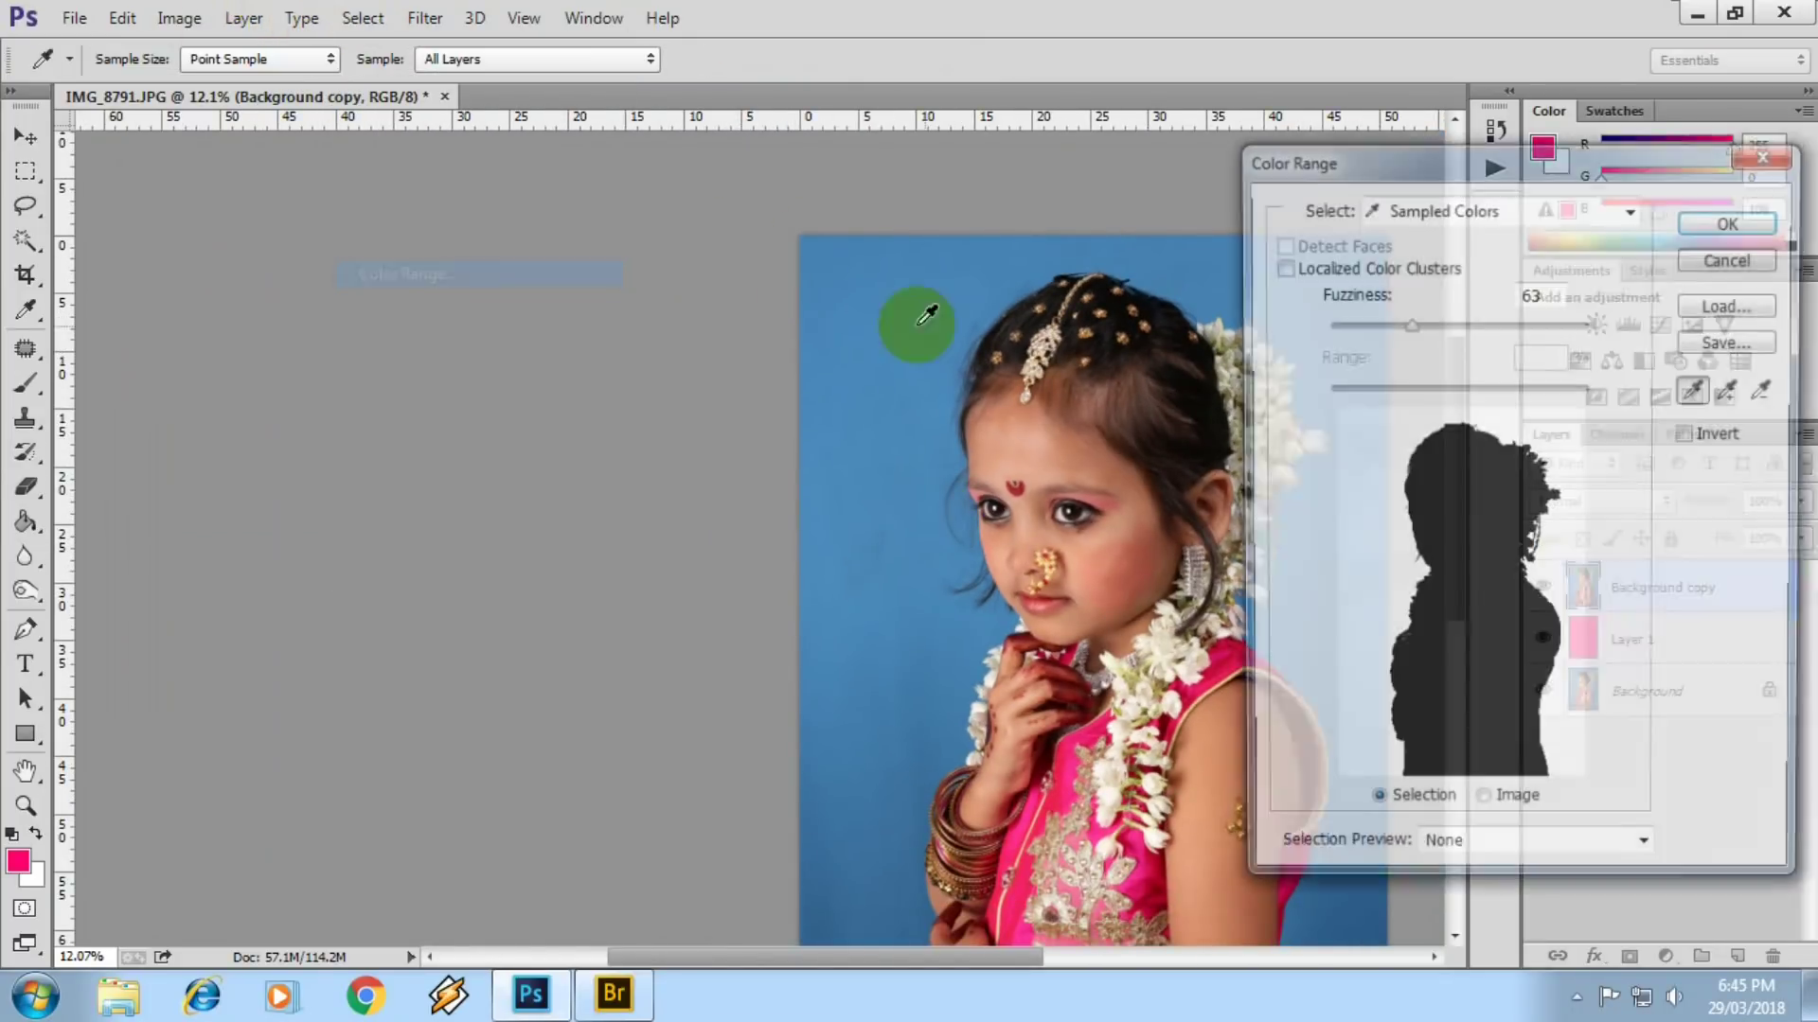
pyautogui.press('g')
pyautogui.click(1724, 225)
pyautogui.scroll(2, 1097, 560)
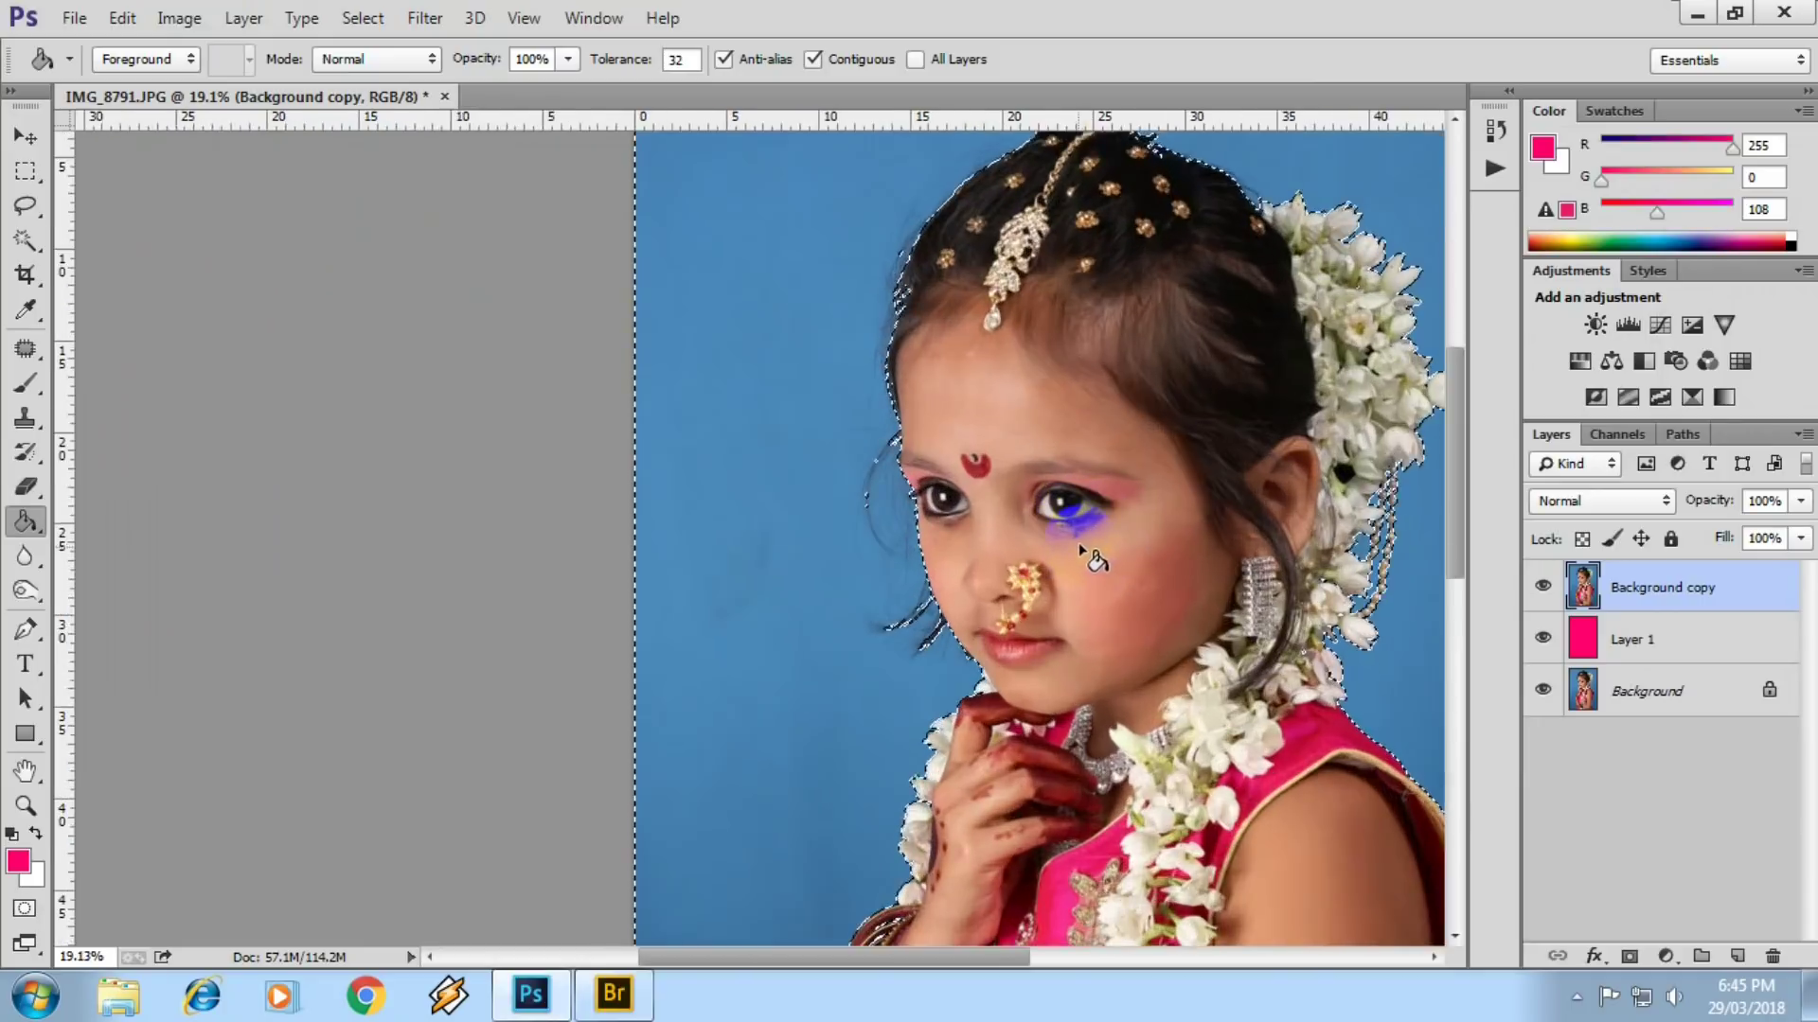
pyautogui.scroll(4, 1097, 559)
pyautogui.moveTo(1096, 560); pyautogui.dragTo(650, 471)
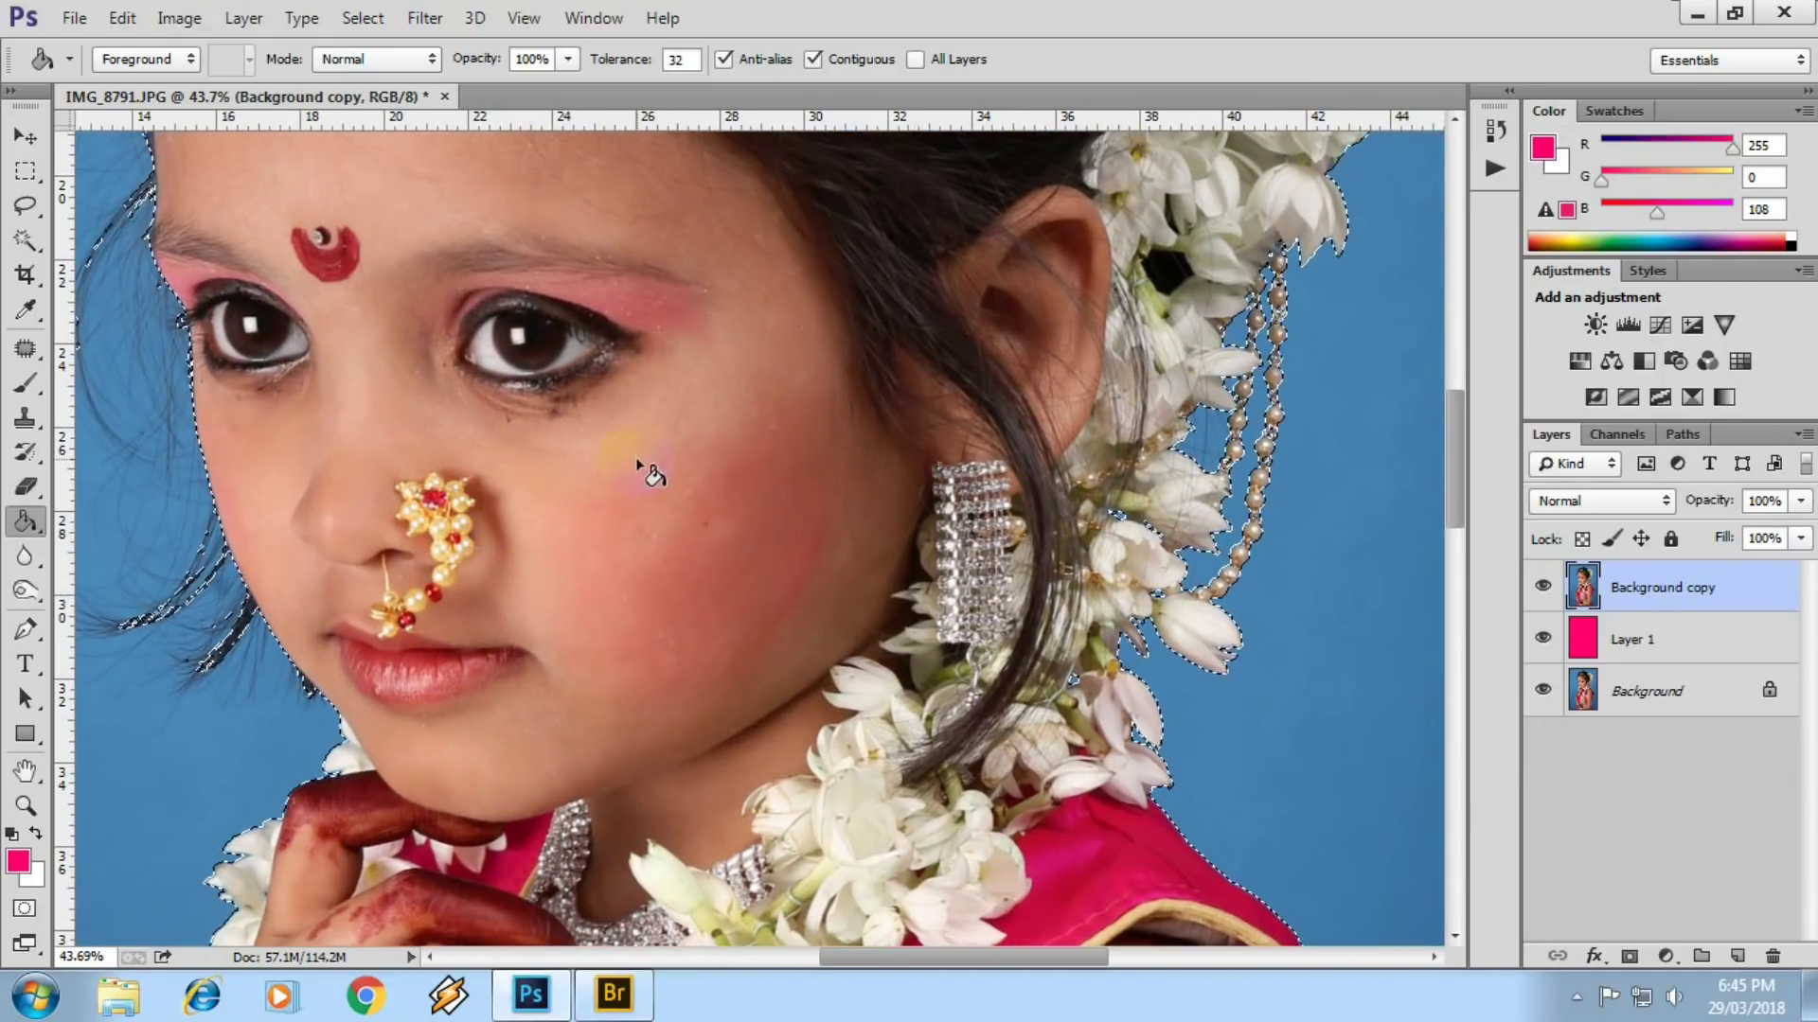
pyautogui.click(1630, 958)
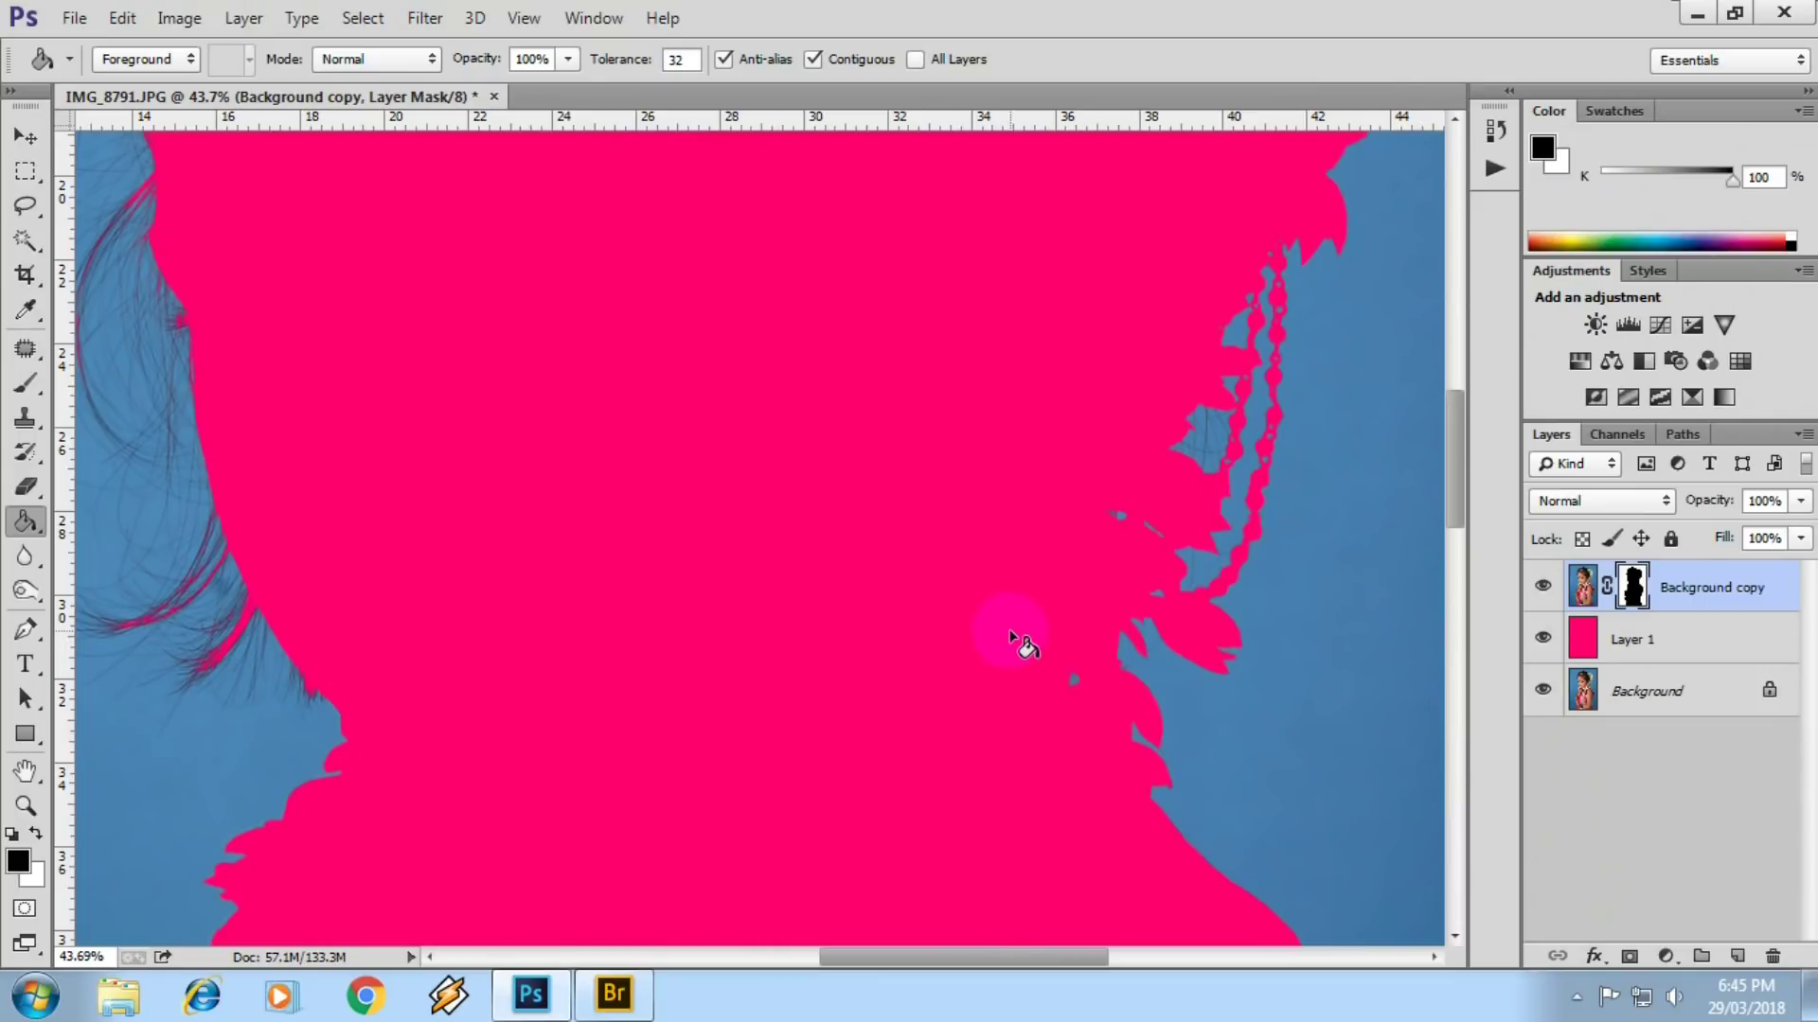
pyautogui.hotkey('ctrl', 'z')
pyautogui.scroll(-3, 1010, 629)
pyautogui.scroll(-2, 827, 547)
pyautogui.scroll(-2, 816, 545)
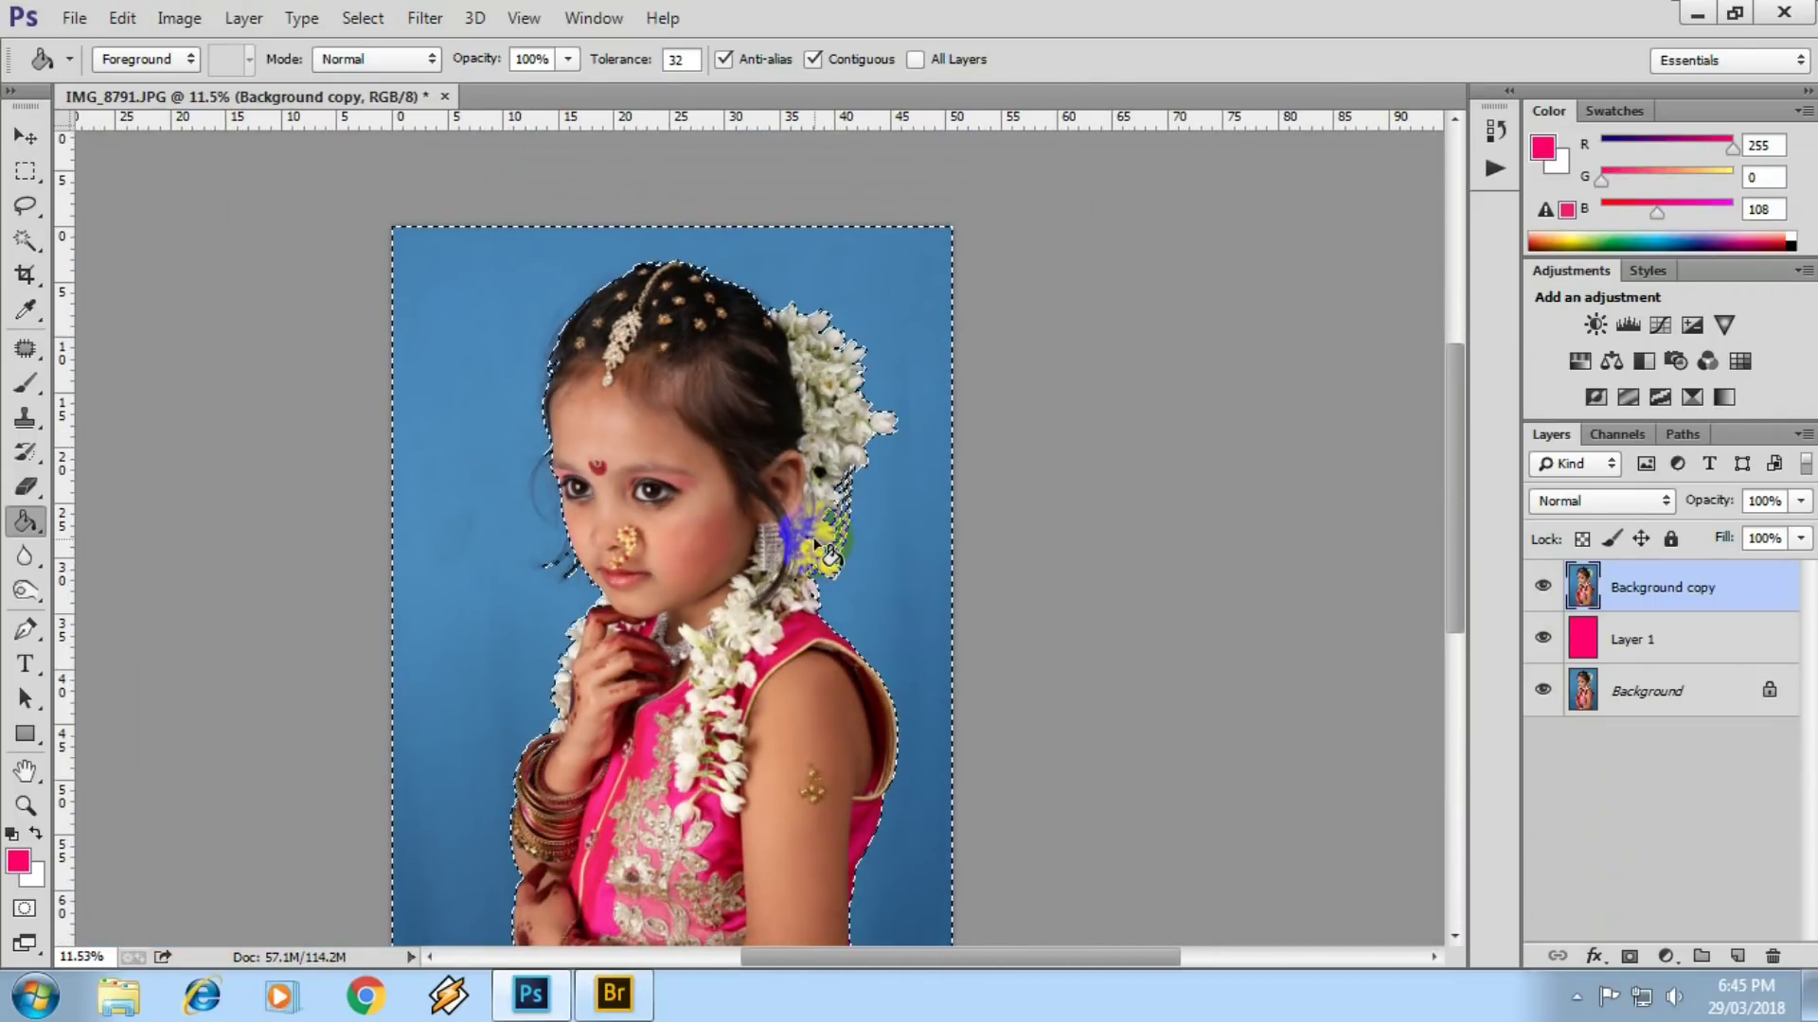
pyautogui.scroll(-2, 814, 543)
pyautogui.scroll(2, 810, 542)
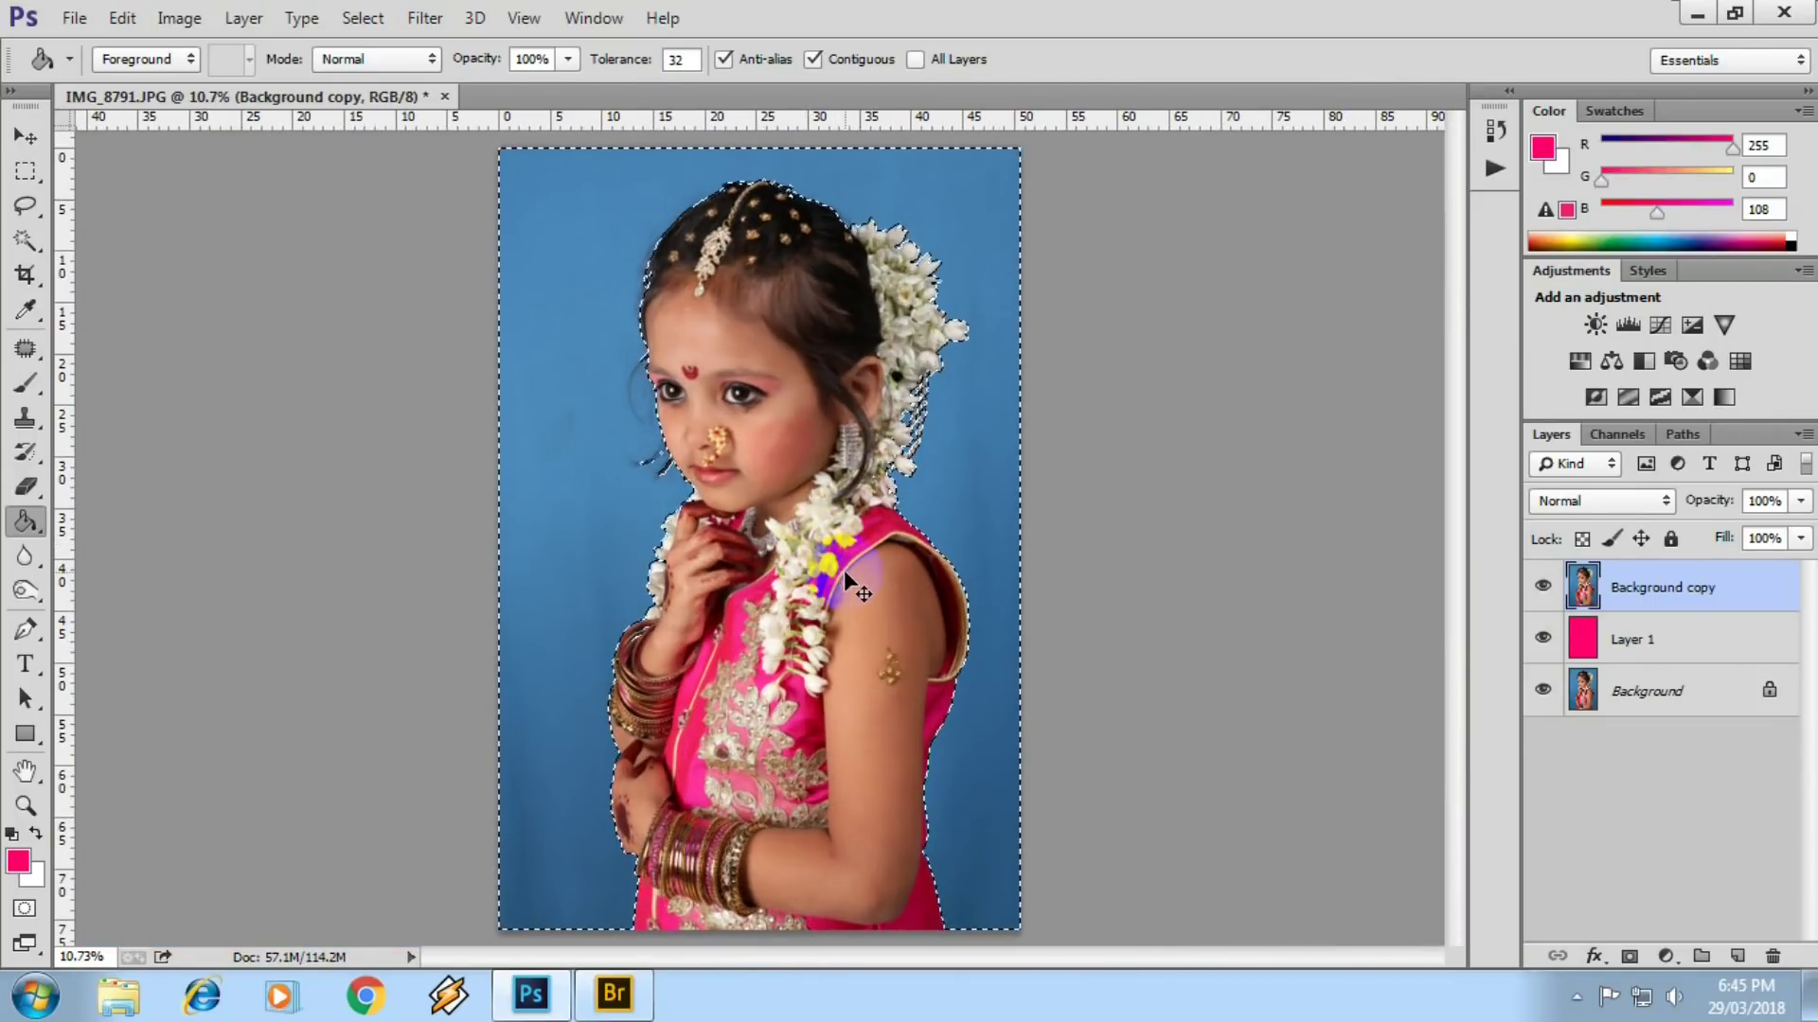
# - Mask Background copy so pink shows through, checking the face, hand and bangles
pyautogui.click(1629, 958)
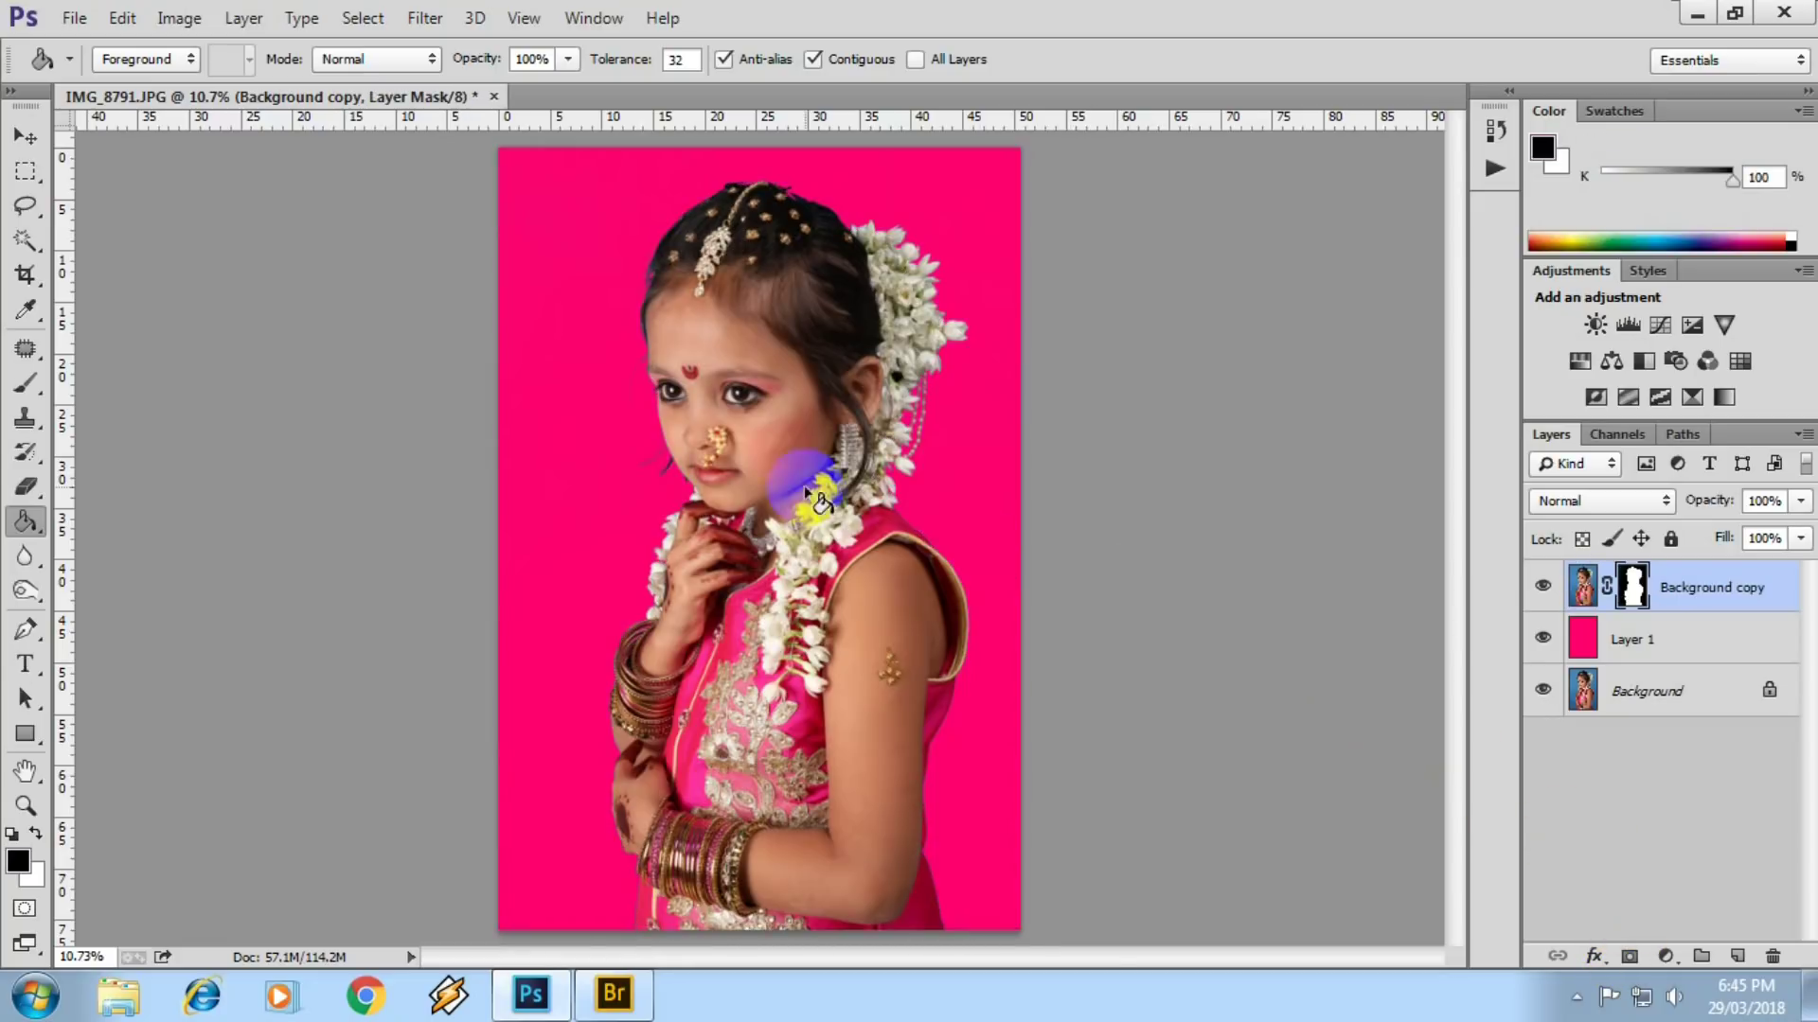
pyautogui.scroll(4, 599, 411)
pyautogui.scroll(1, 591, 405)
pyautogui.scroll(2, 636, 395)
pyautogui.moveTo(636, 395); pyautogui.dragTo(428, 528)
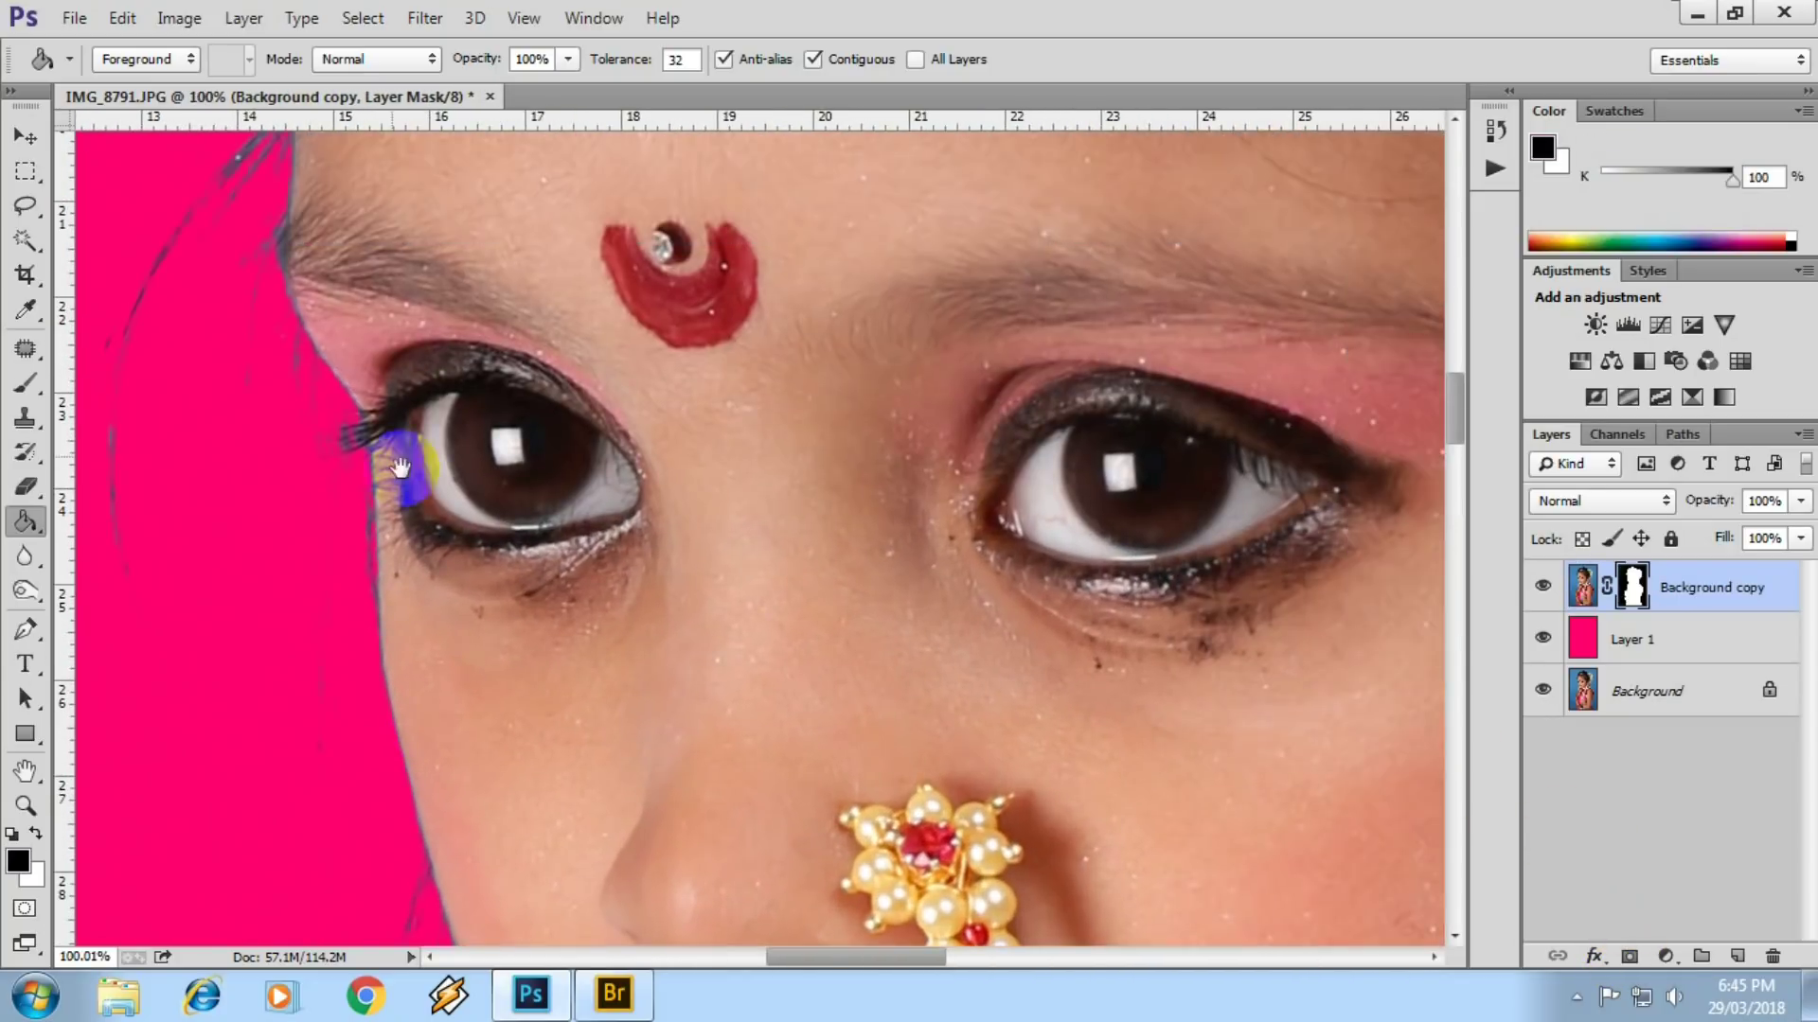
pyautogui.moveTo(417, 609); pyautogui.dragTo(262, 107)
pyautogui.moveTo(478, 754)
pyautogui.mouseDown()
pyautogui.moveTo(497, 473)
pyautogui.moveTo(520, 438)
pyautogui.mouseUp()
pyautogui.moveTo(519, 654); pyautogui.dragTo(537, 350)
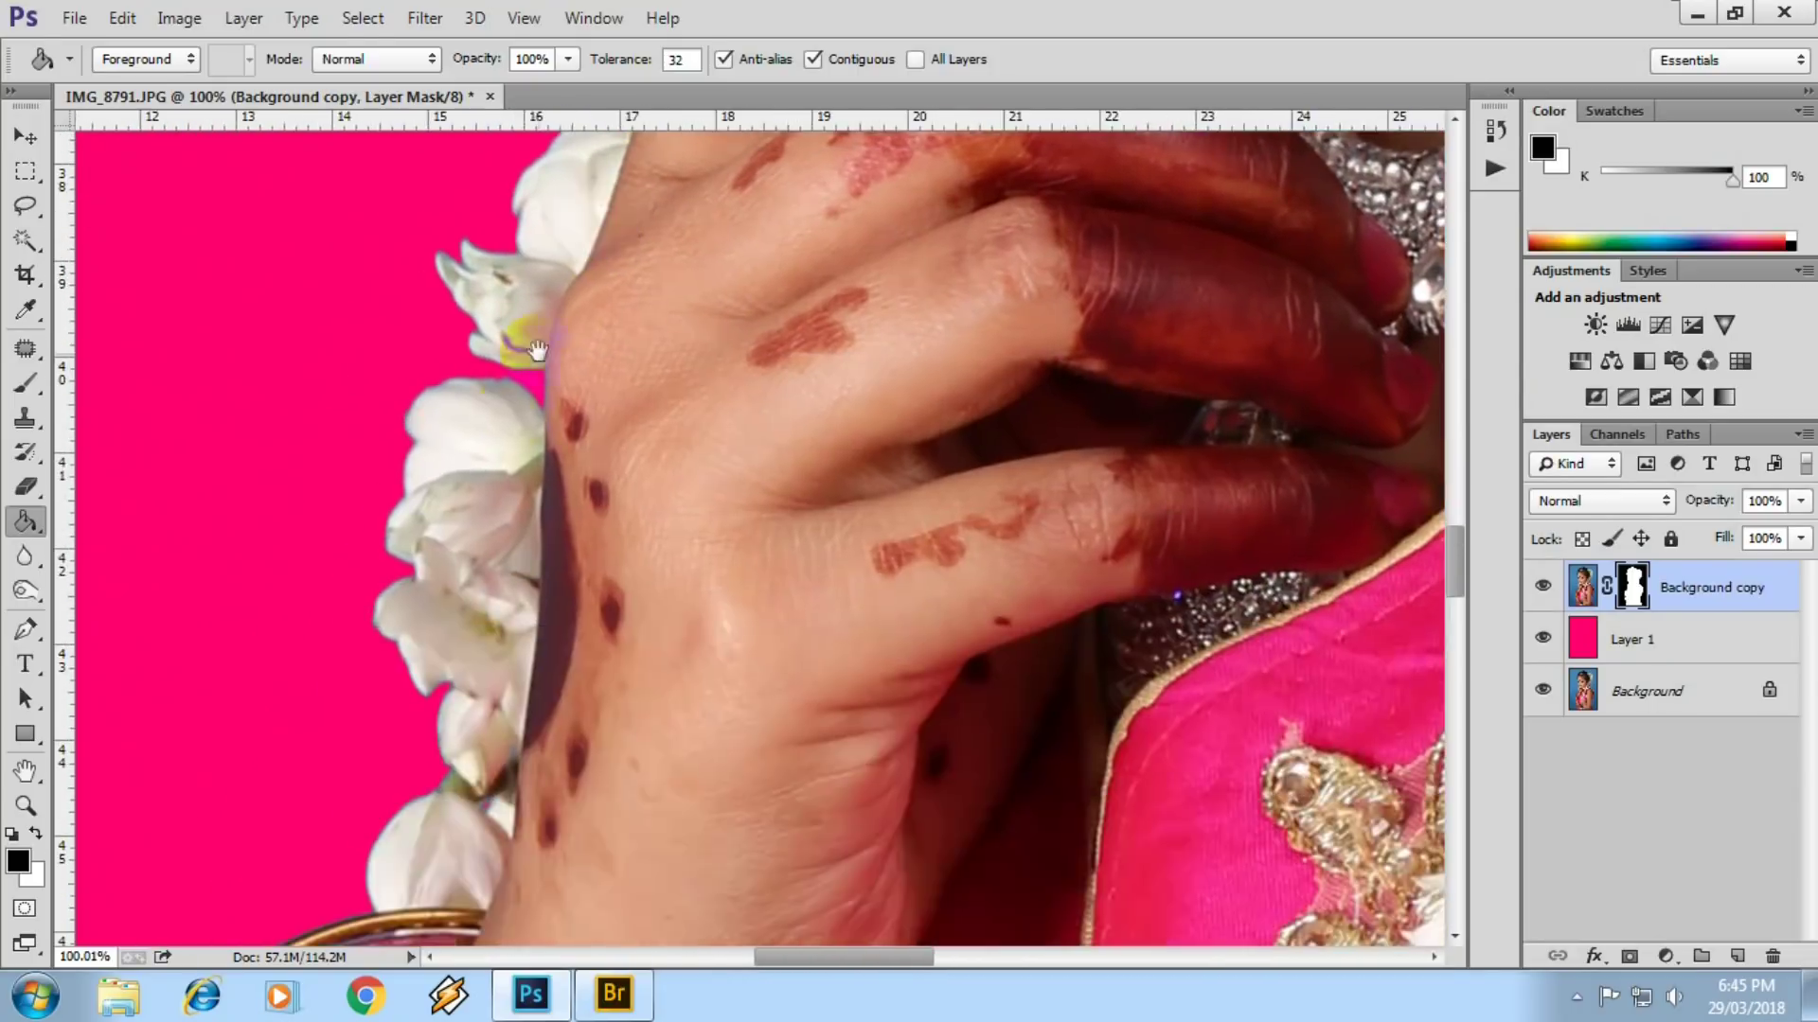
pyautogui.moveTo(436, 652); pyautogui.dragTo(566, 359)
pyautogui.moveTo(684, 749); pyautogui.dragTo(768, 431)
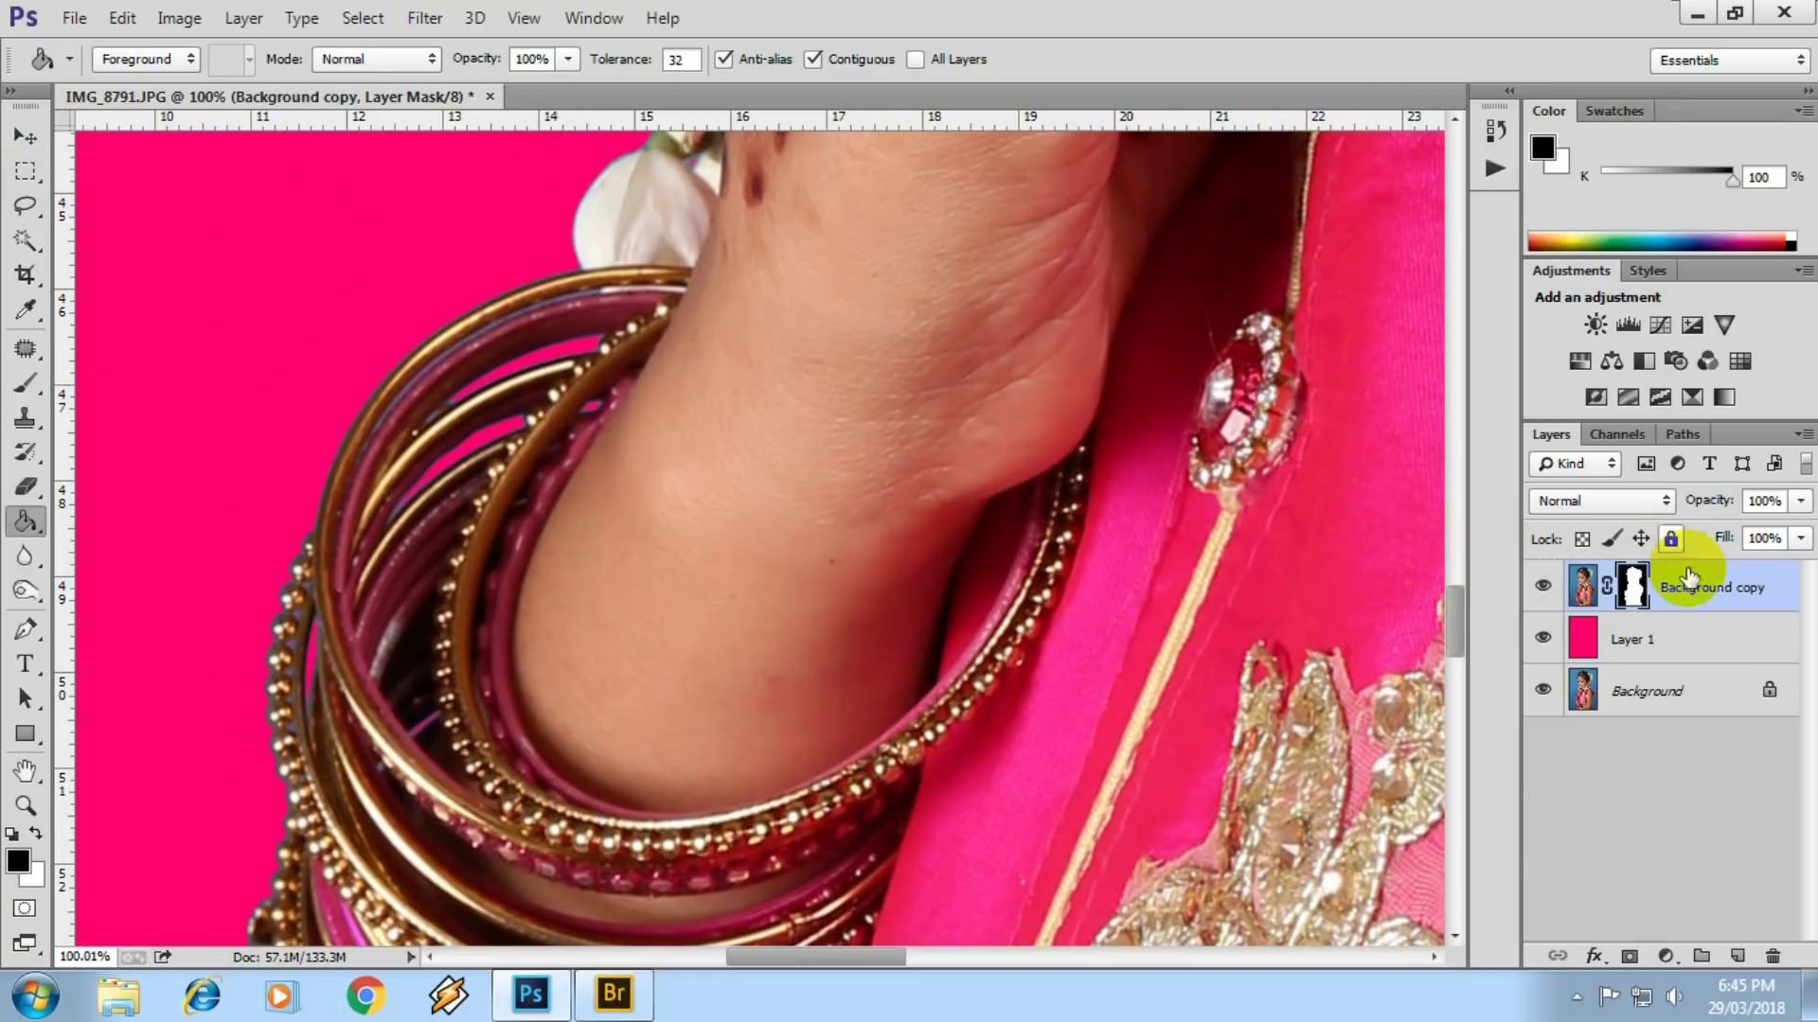
pyautogui.click(1582, 587)
# - Delete the masked Background copy and duplicate the Background photo twice
pyautogui.press('v')
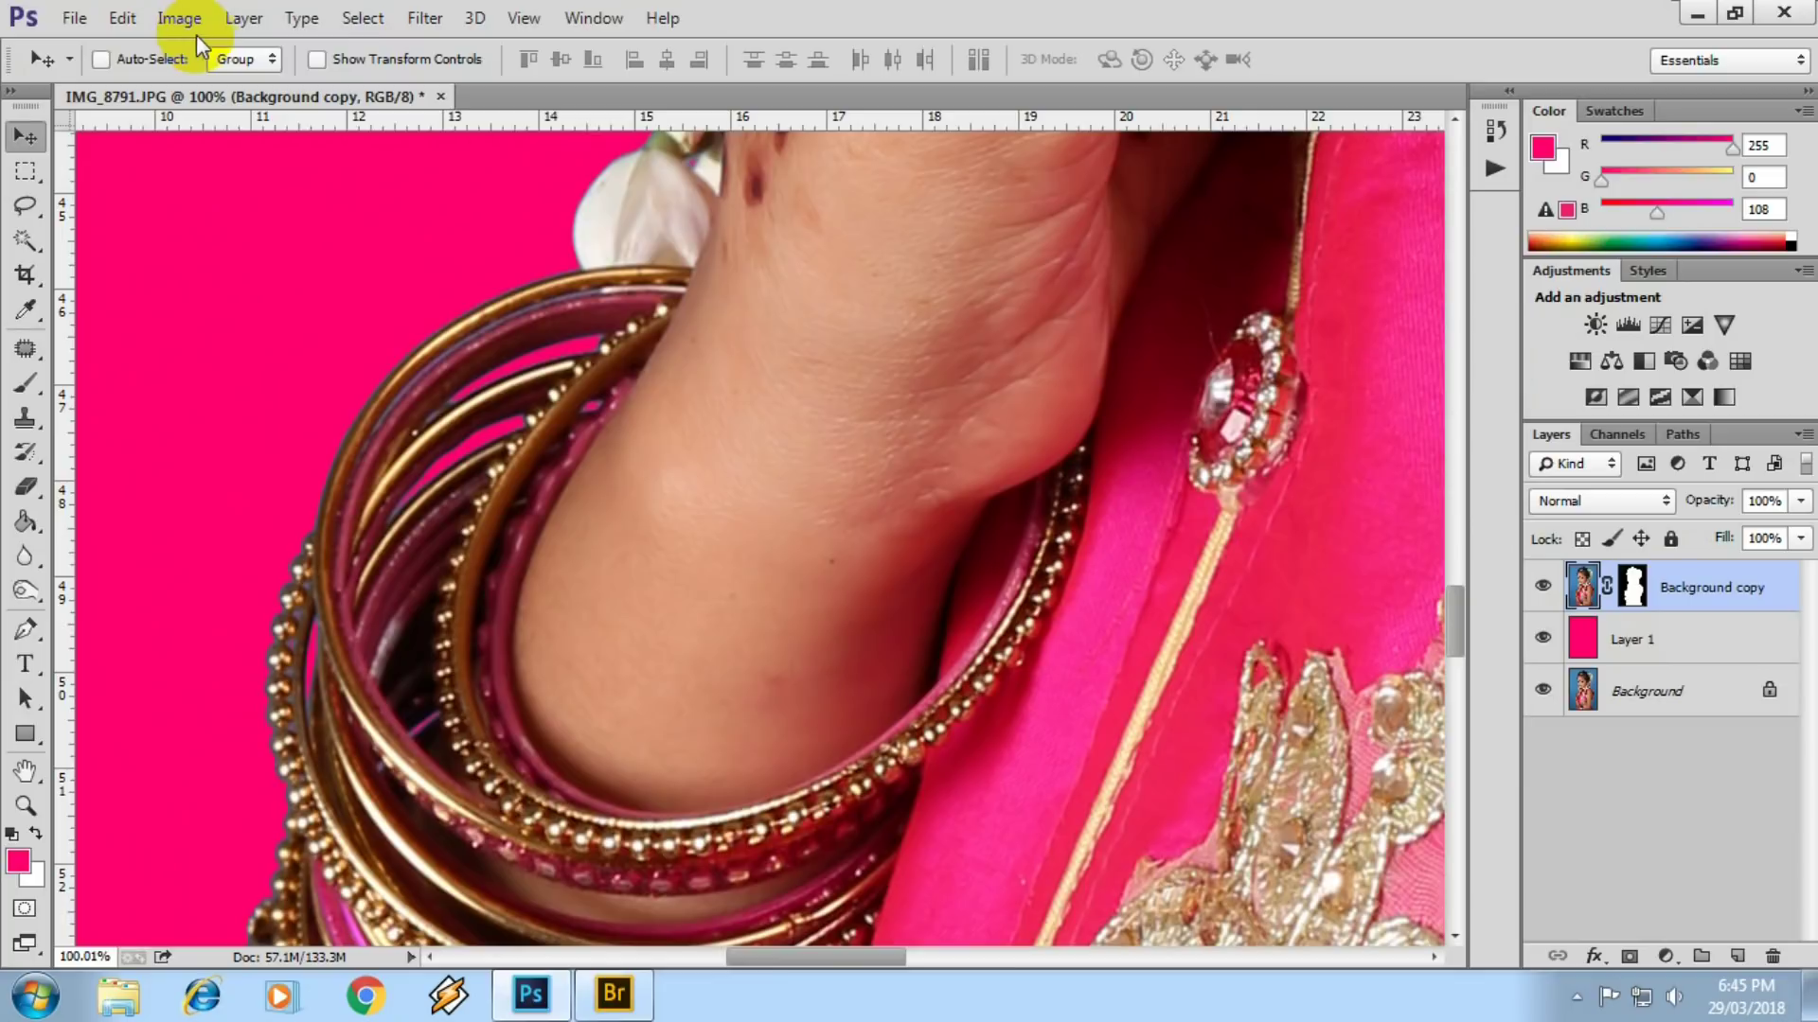
pyautogui.press('Delete')
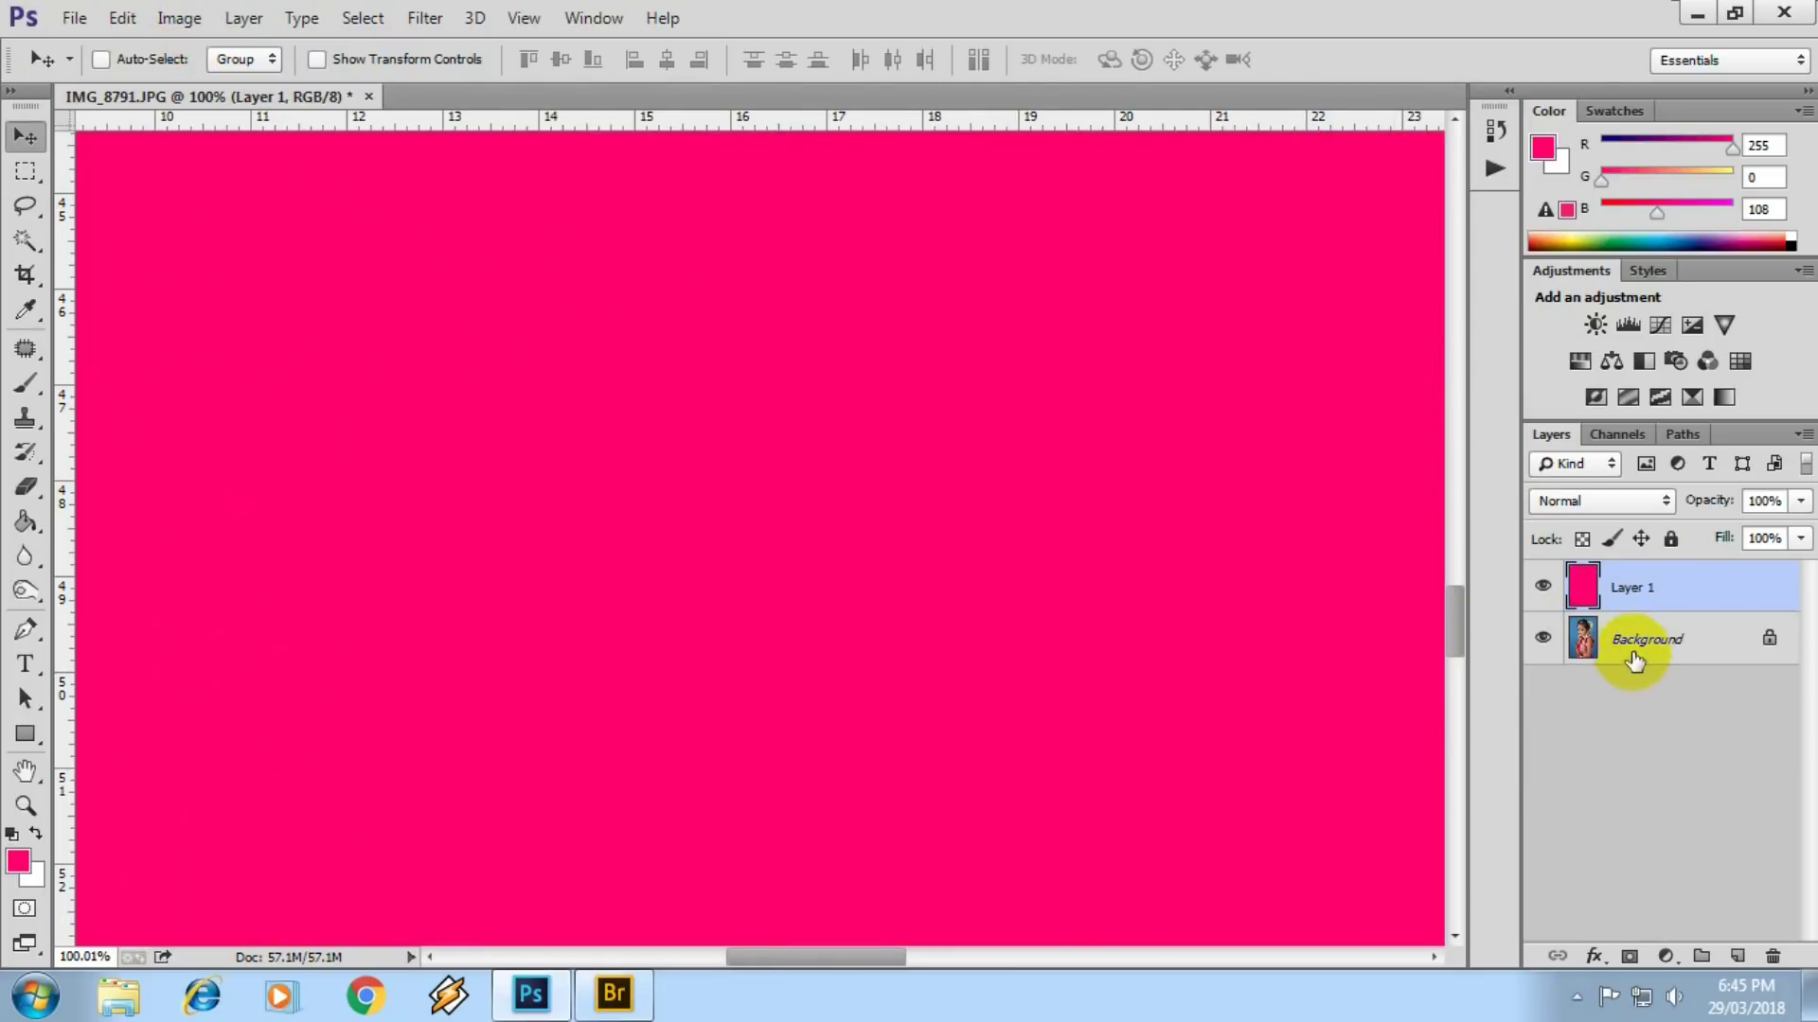
pyautogui.click(1633, 639)
pyautogui.hotkey('ctrl', 'j')
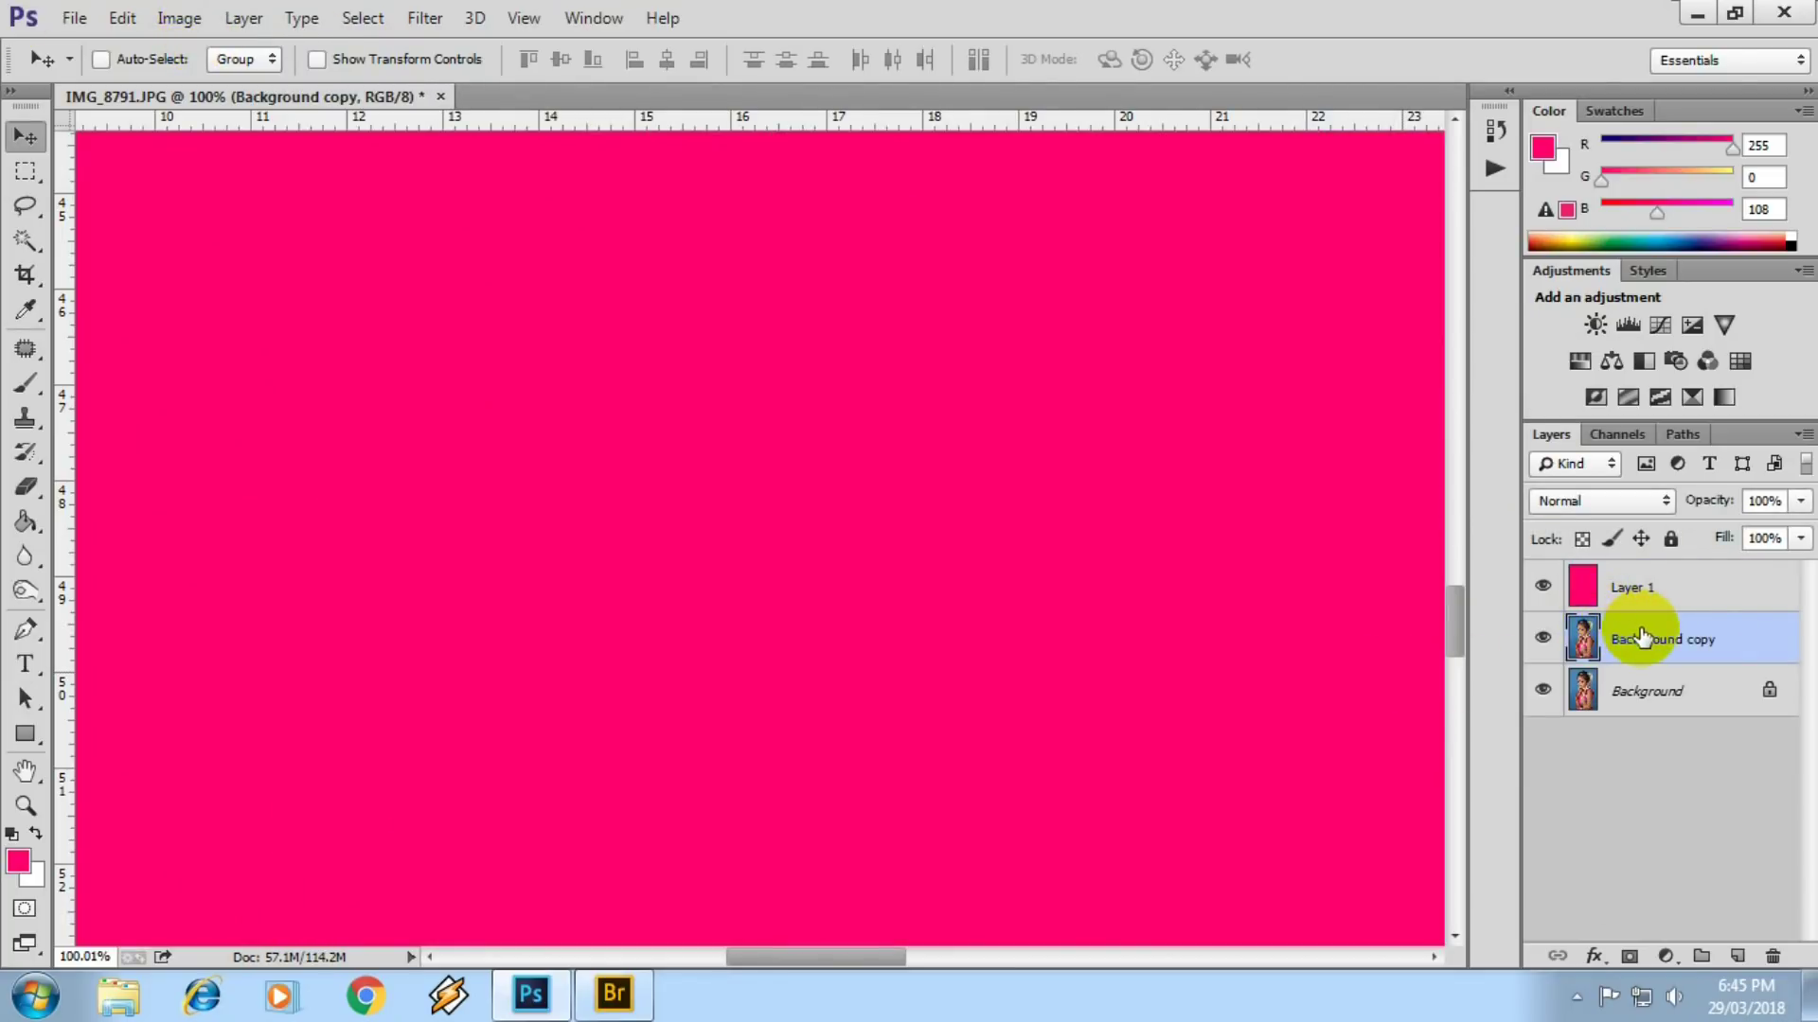
pyautogui.hotkey('ctrl', 'j')
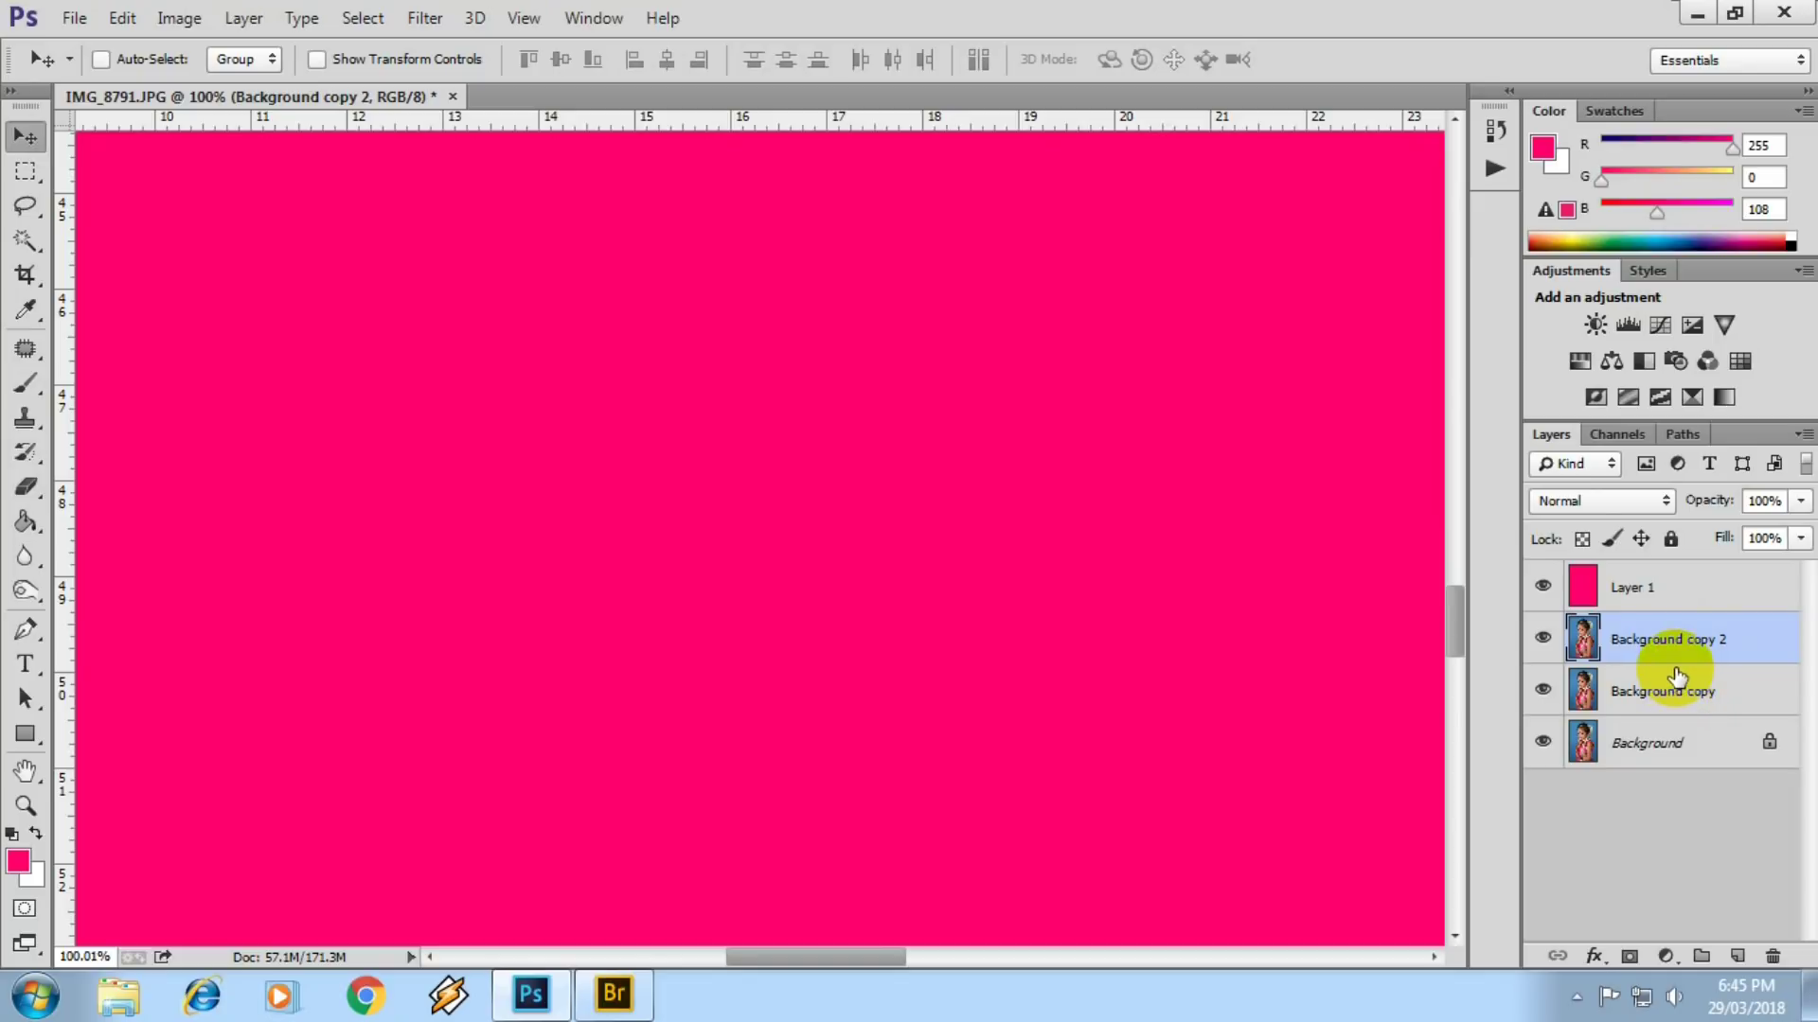
# - Move both Background copies above pink Layer 1 and make Background copy alone active
pyautogui.click(1680, 690)
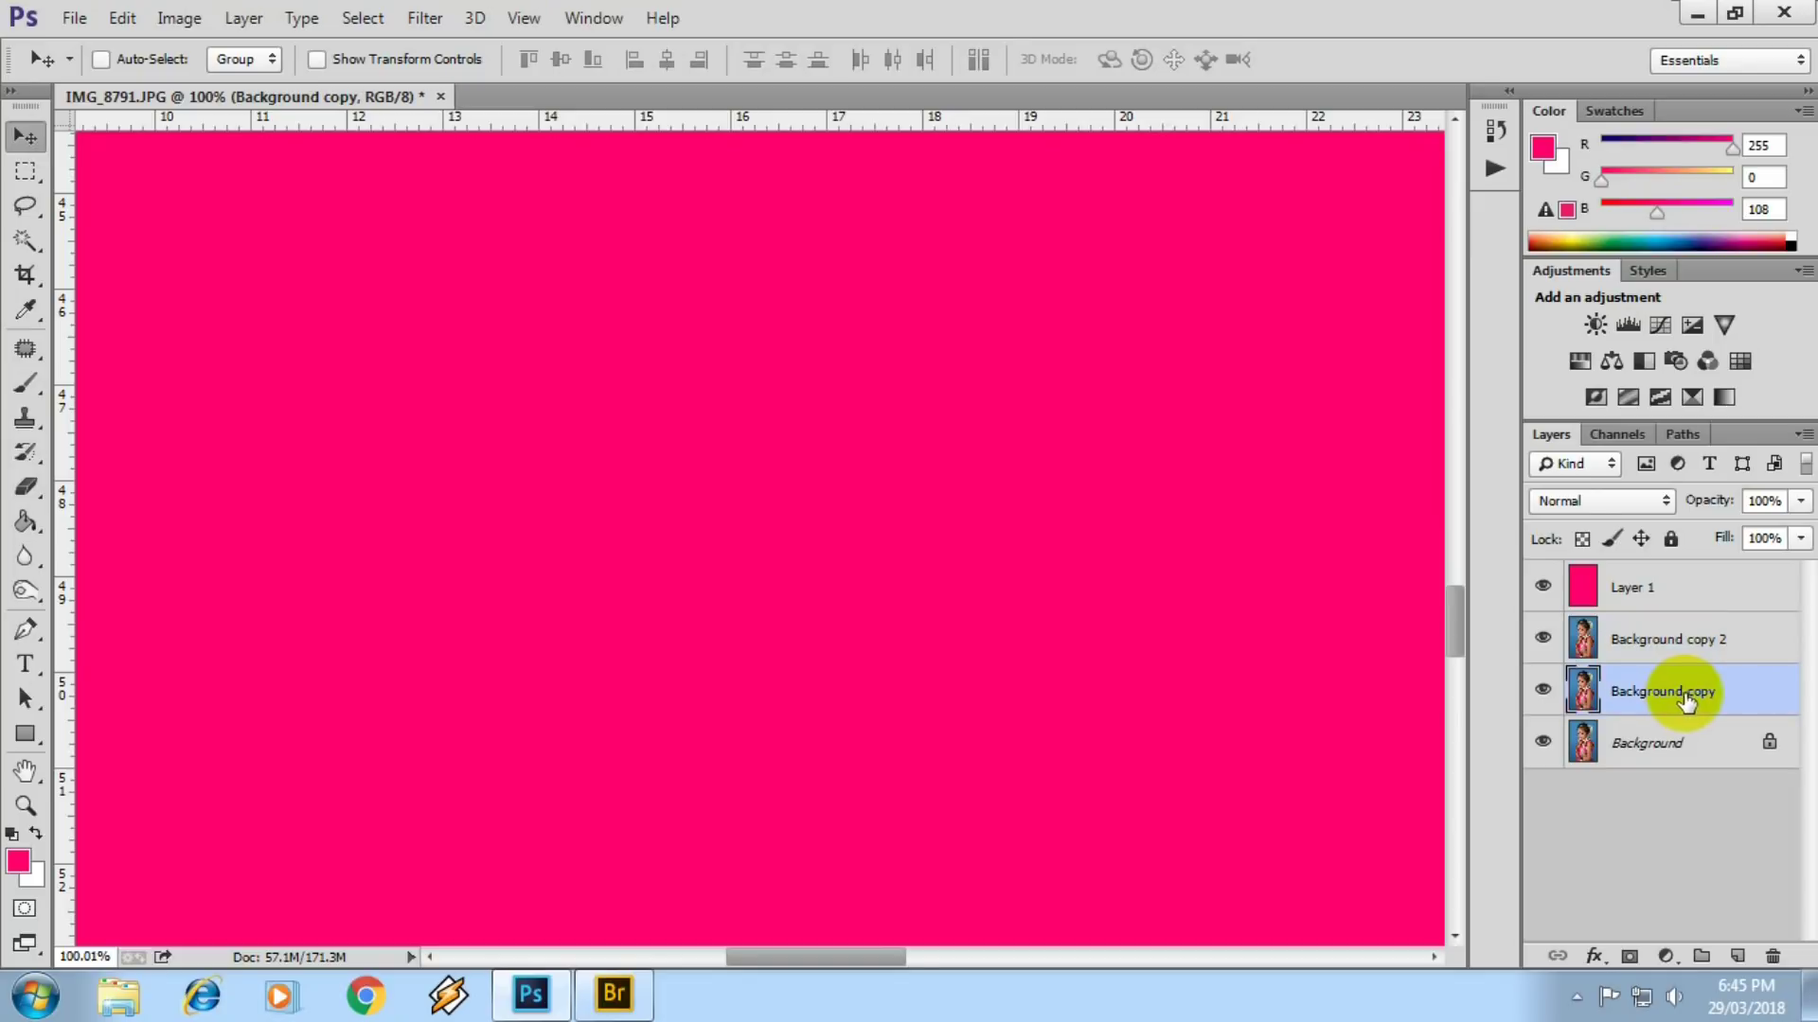
pyautogui.keyDown('shift'); pyautogui.click(1695, 653); pyautogui.keyUp('shift')
pyautogui.moveTo(1695, 653); pyautogui.dragTo(1692, 578)
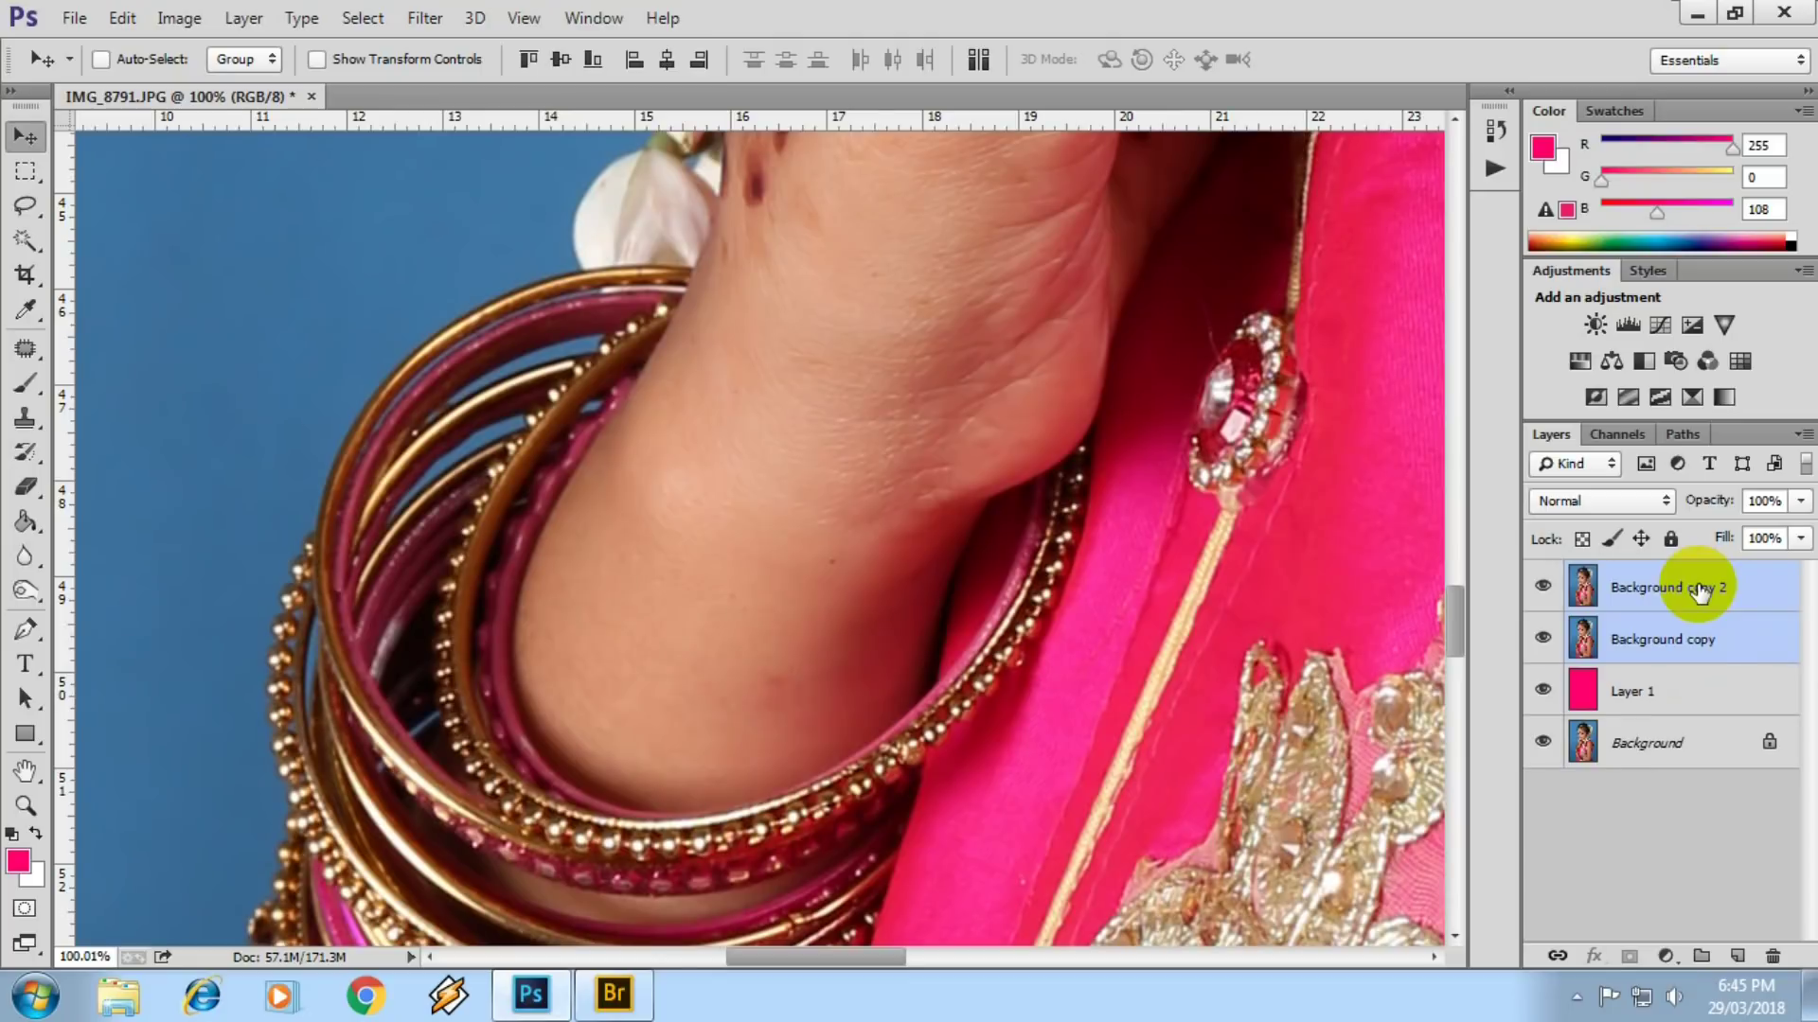
pyautogui.scroll(-5, 1072, 570)
pyautogui.scroll(2, 792, 609)
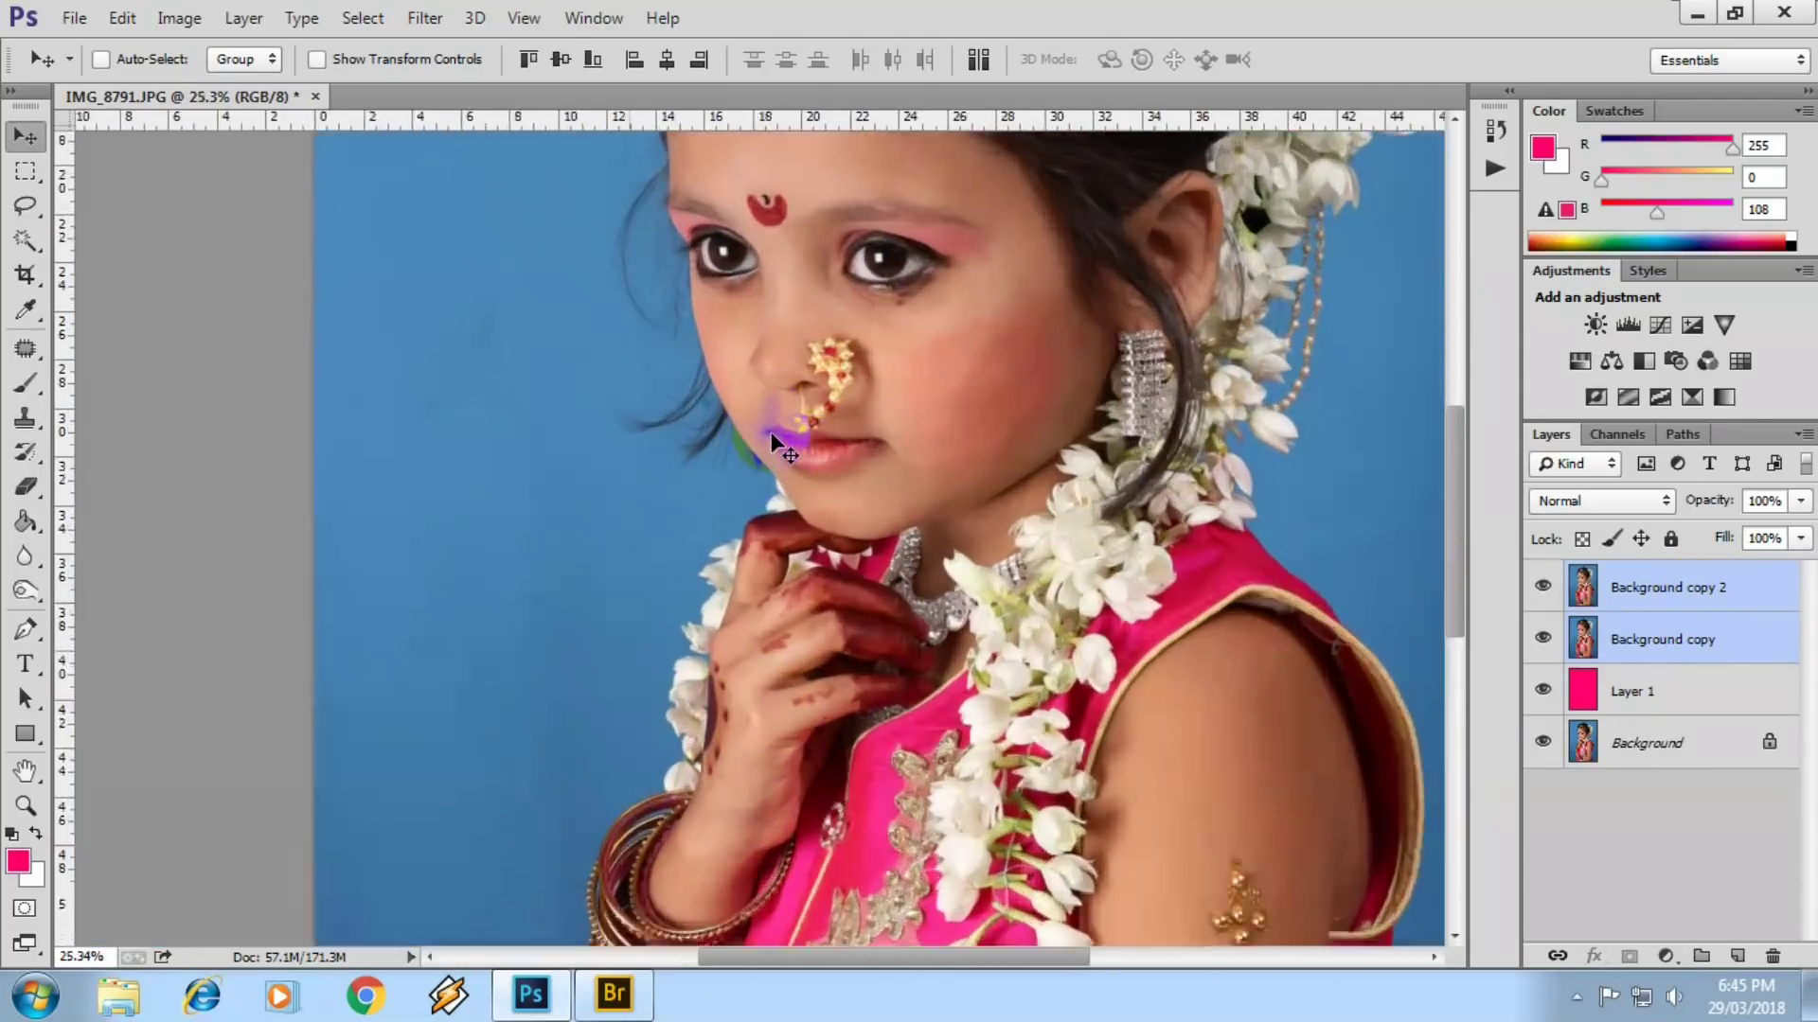
pyautogui.scroll(2, 770, 431)
pyautogui.scroll(2, 901, 374)
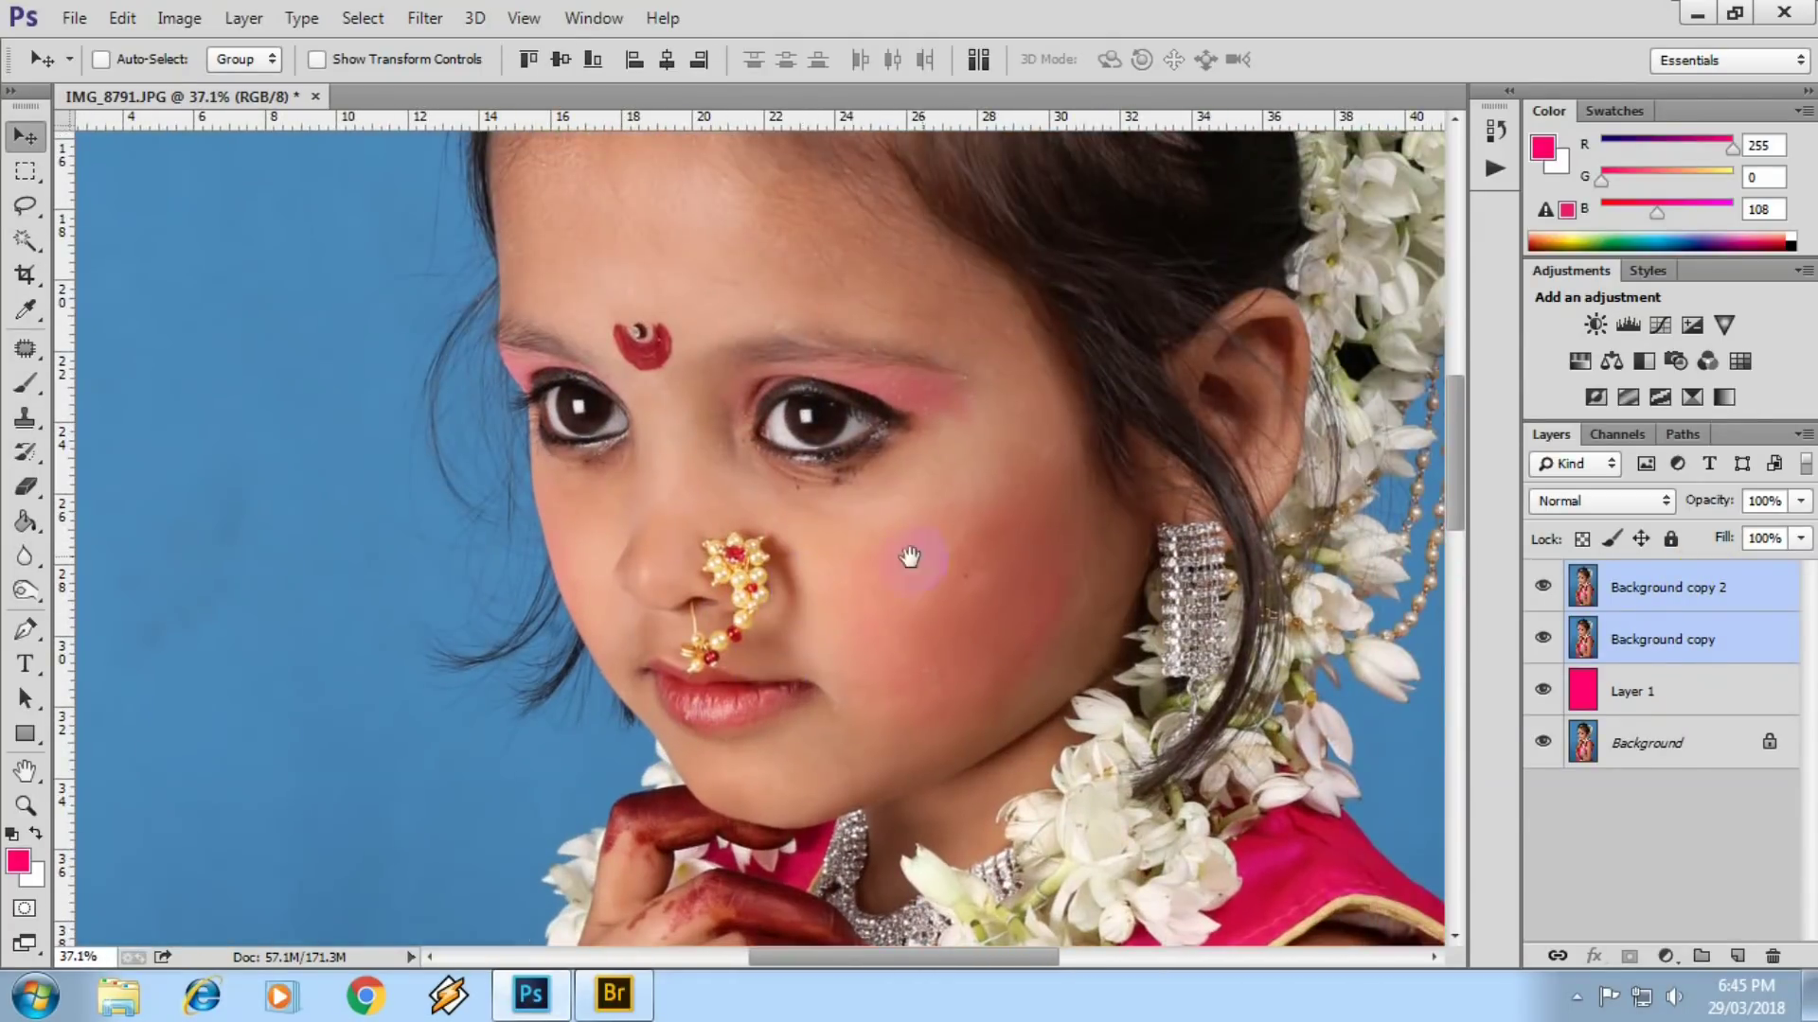
pyautogui.click(1647, 648)
pyautogui.scroll(-5, 1092, 526)
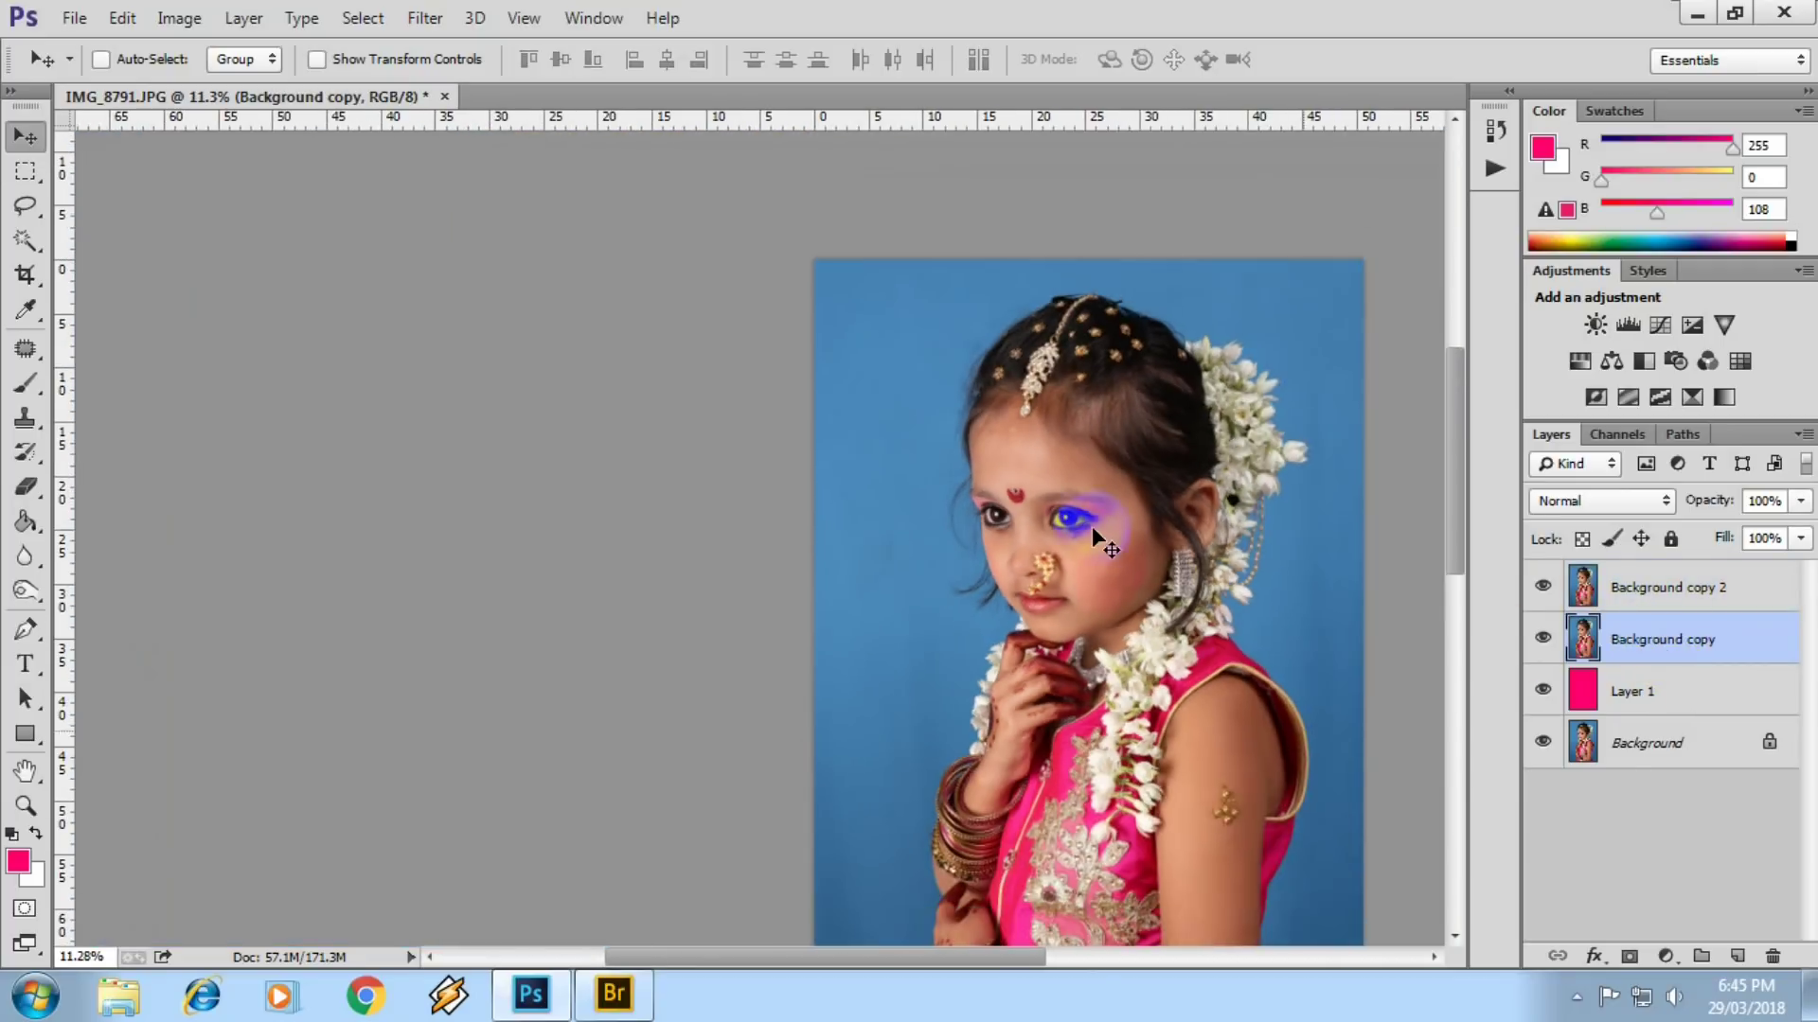
# - Select a rectangle around the girl's head and shoulders, feathered 150 pixels
pyautogui.press('m')
pyautogui.moveTo(922, 305)
pyautogui.mouseDown()
pyautogui.moveTo(1276, 737)
pyautogui.moveTo(1311, 723)
pyautogui.mouseUp()
pyautogui.moveTo(1249, 648); pyautogui.dragTo(1249, 641)
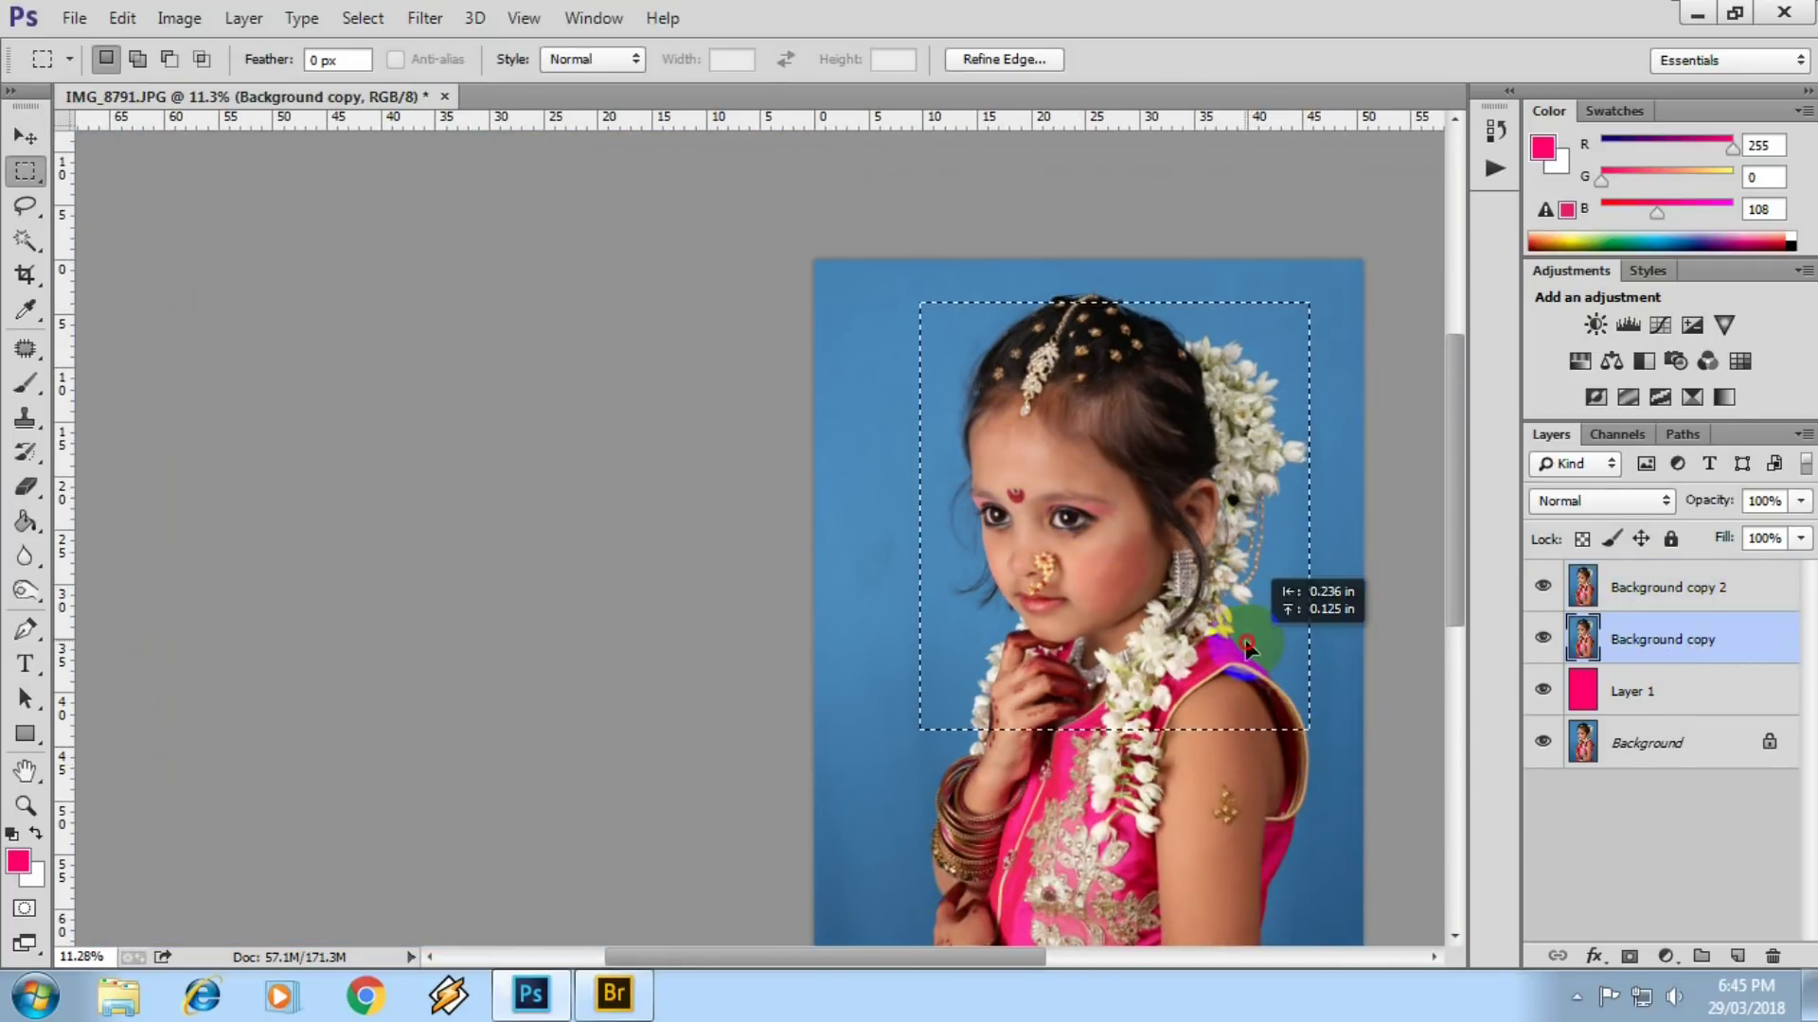
pyautogui.rightClick(1198, 495)
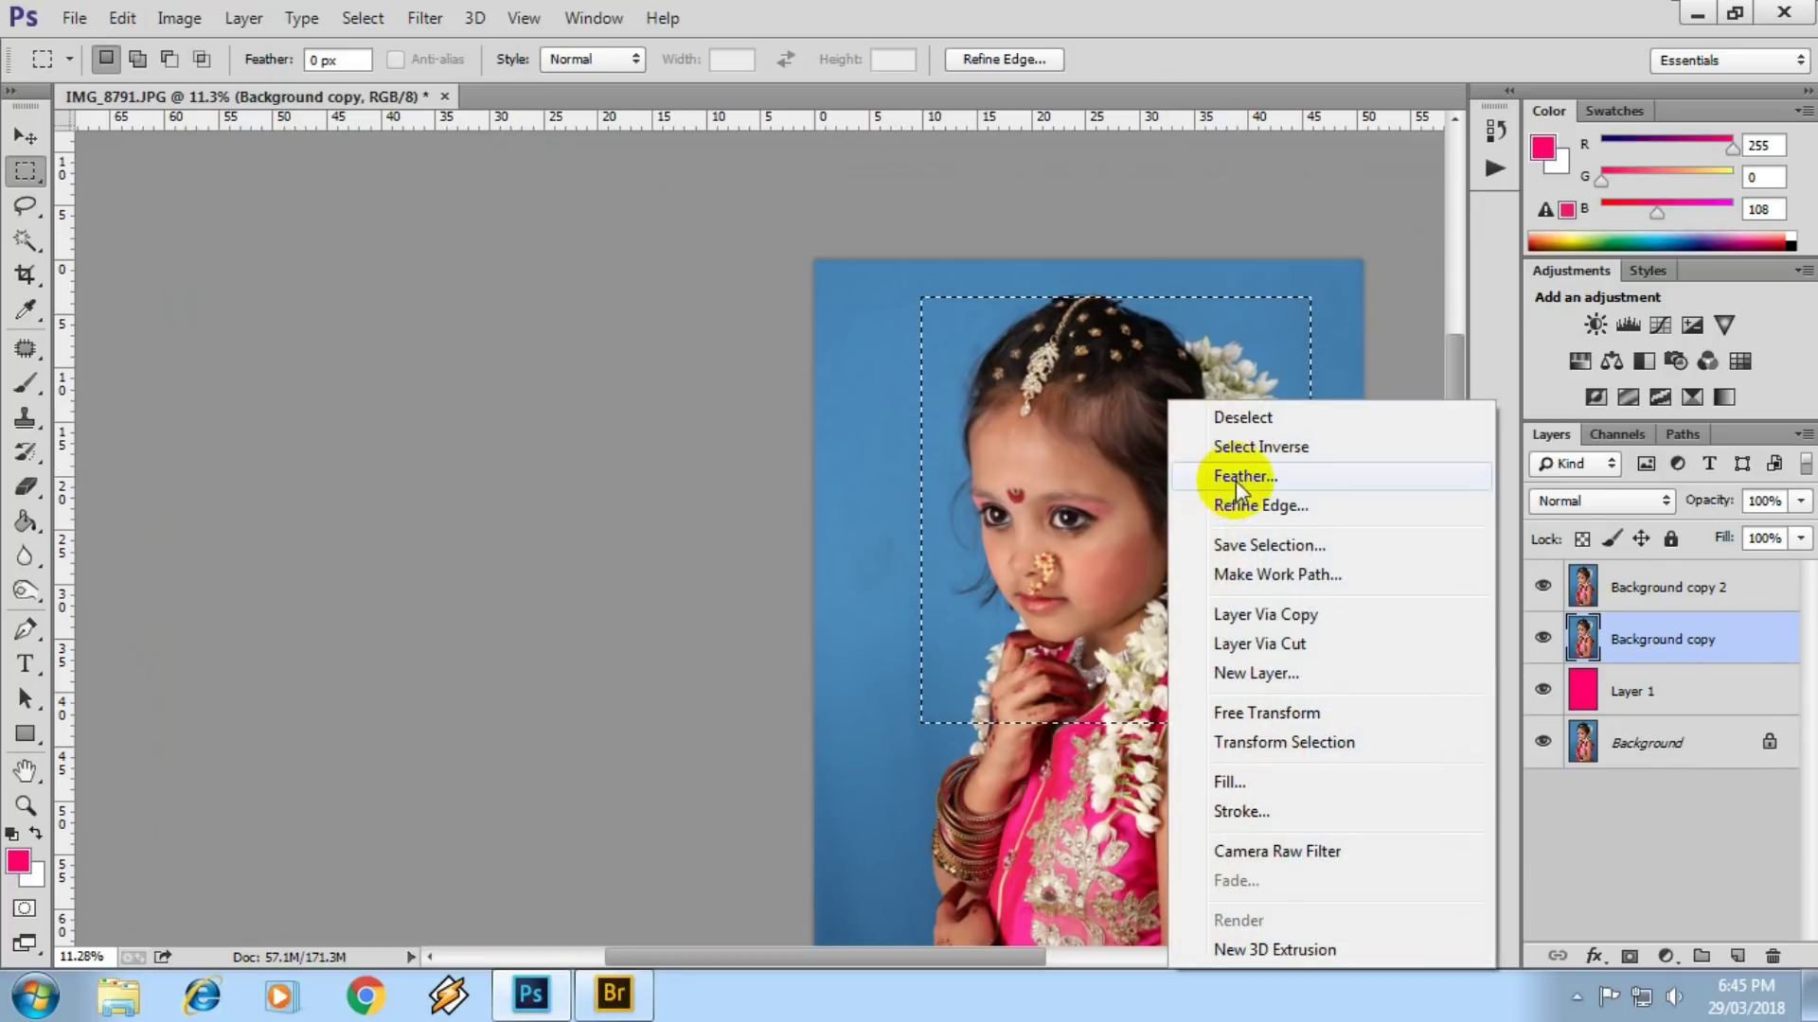
pyautogui.click(1331, 483)
pyautogui.write('50')
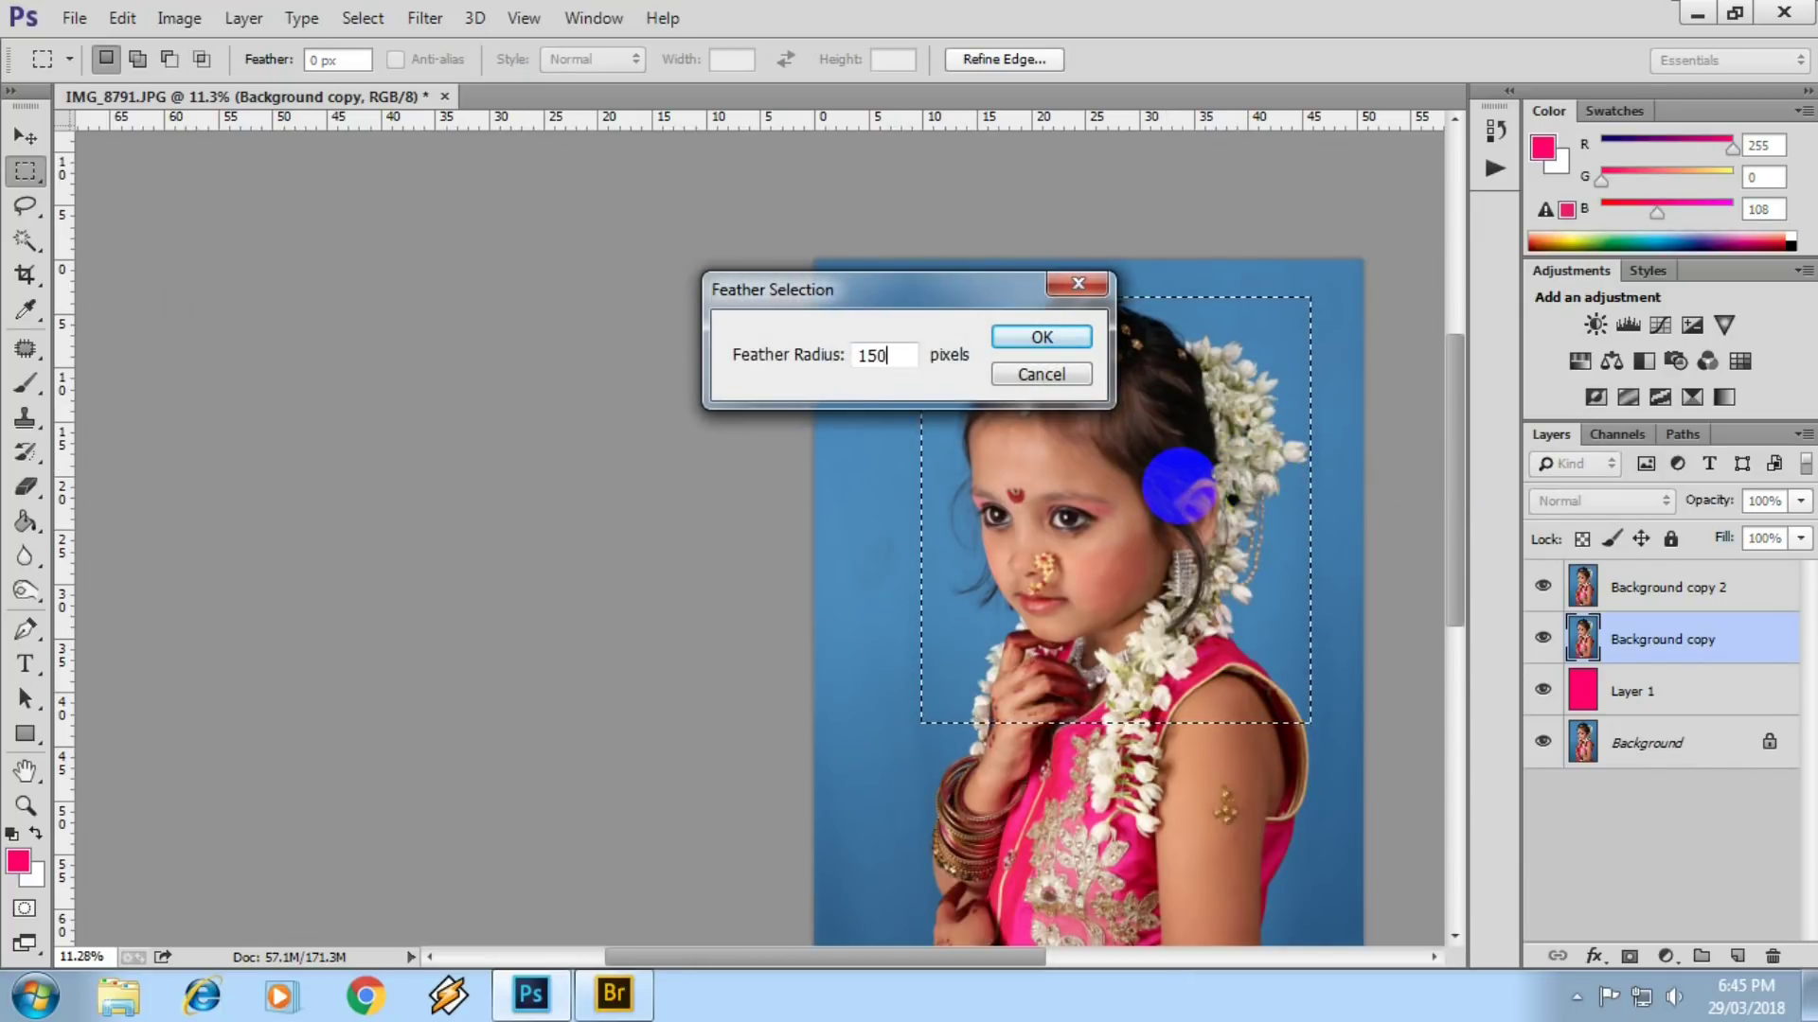
pyautogui.press('Return')
# - Delete everything outside the soft rectangle, preview by toggling Background copy 2, then select it
pyautogui.hotkey('ctrl', 'shift', 'i')
pyautogui.press('Delete')
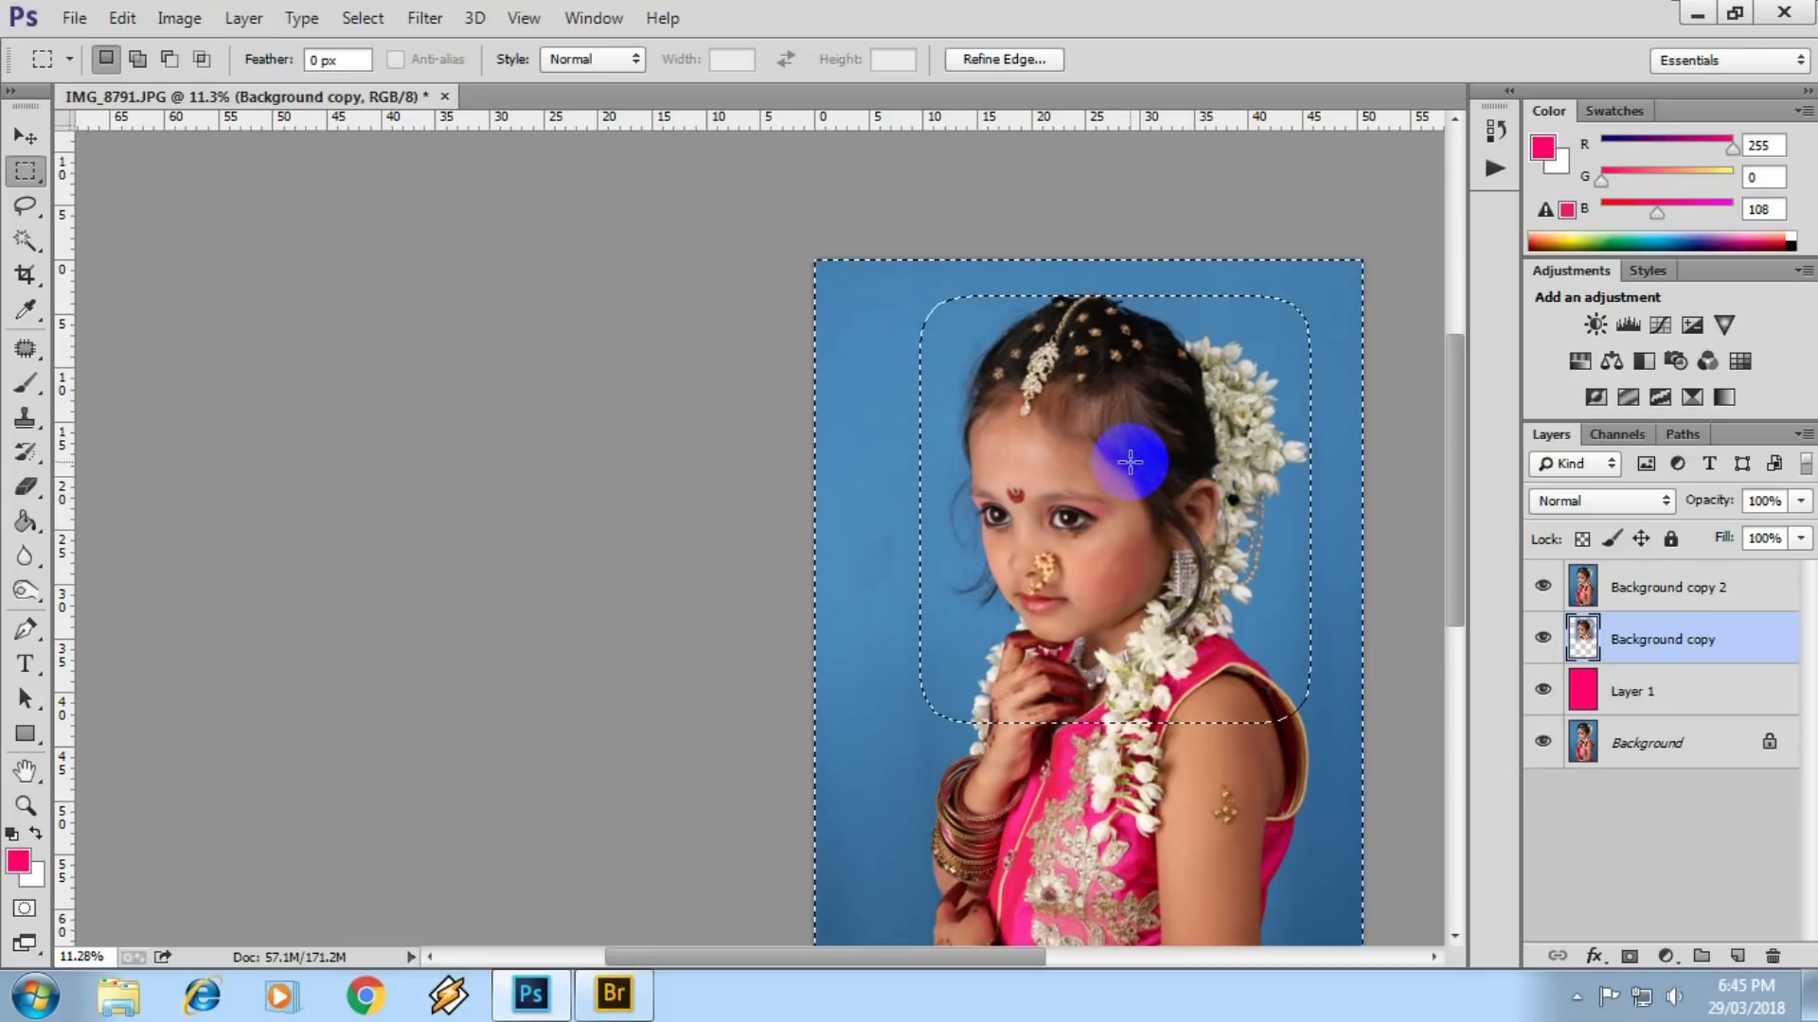
pyautogui.hotkey('ctrl', 'd')
pyautogui.scroll(1, 1133, 468)
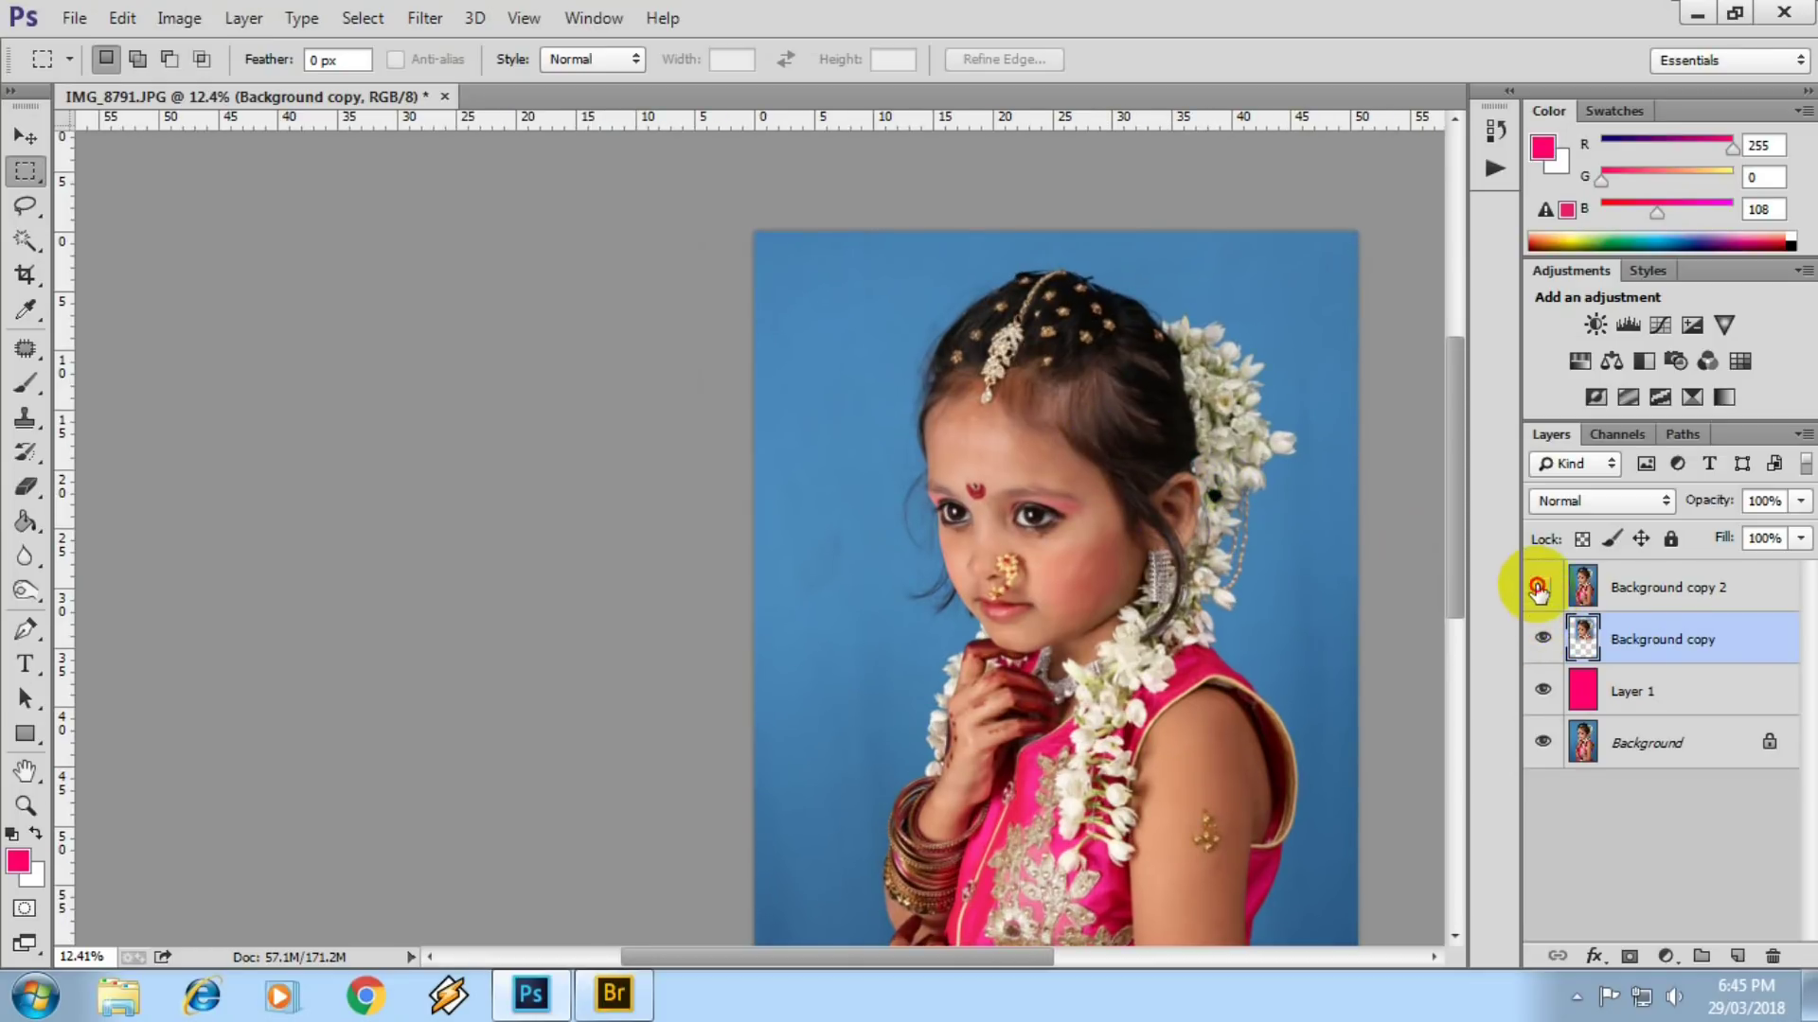
pyautogui.click(1538, 589)
pyautogui.scroll(1, 1156, 520)
pyautogui.scroll(5, 1156, 520)
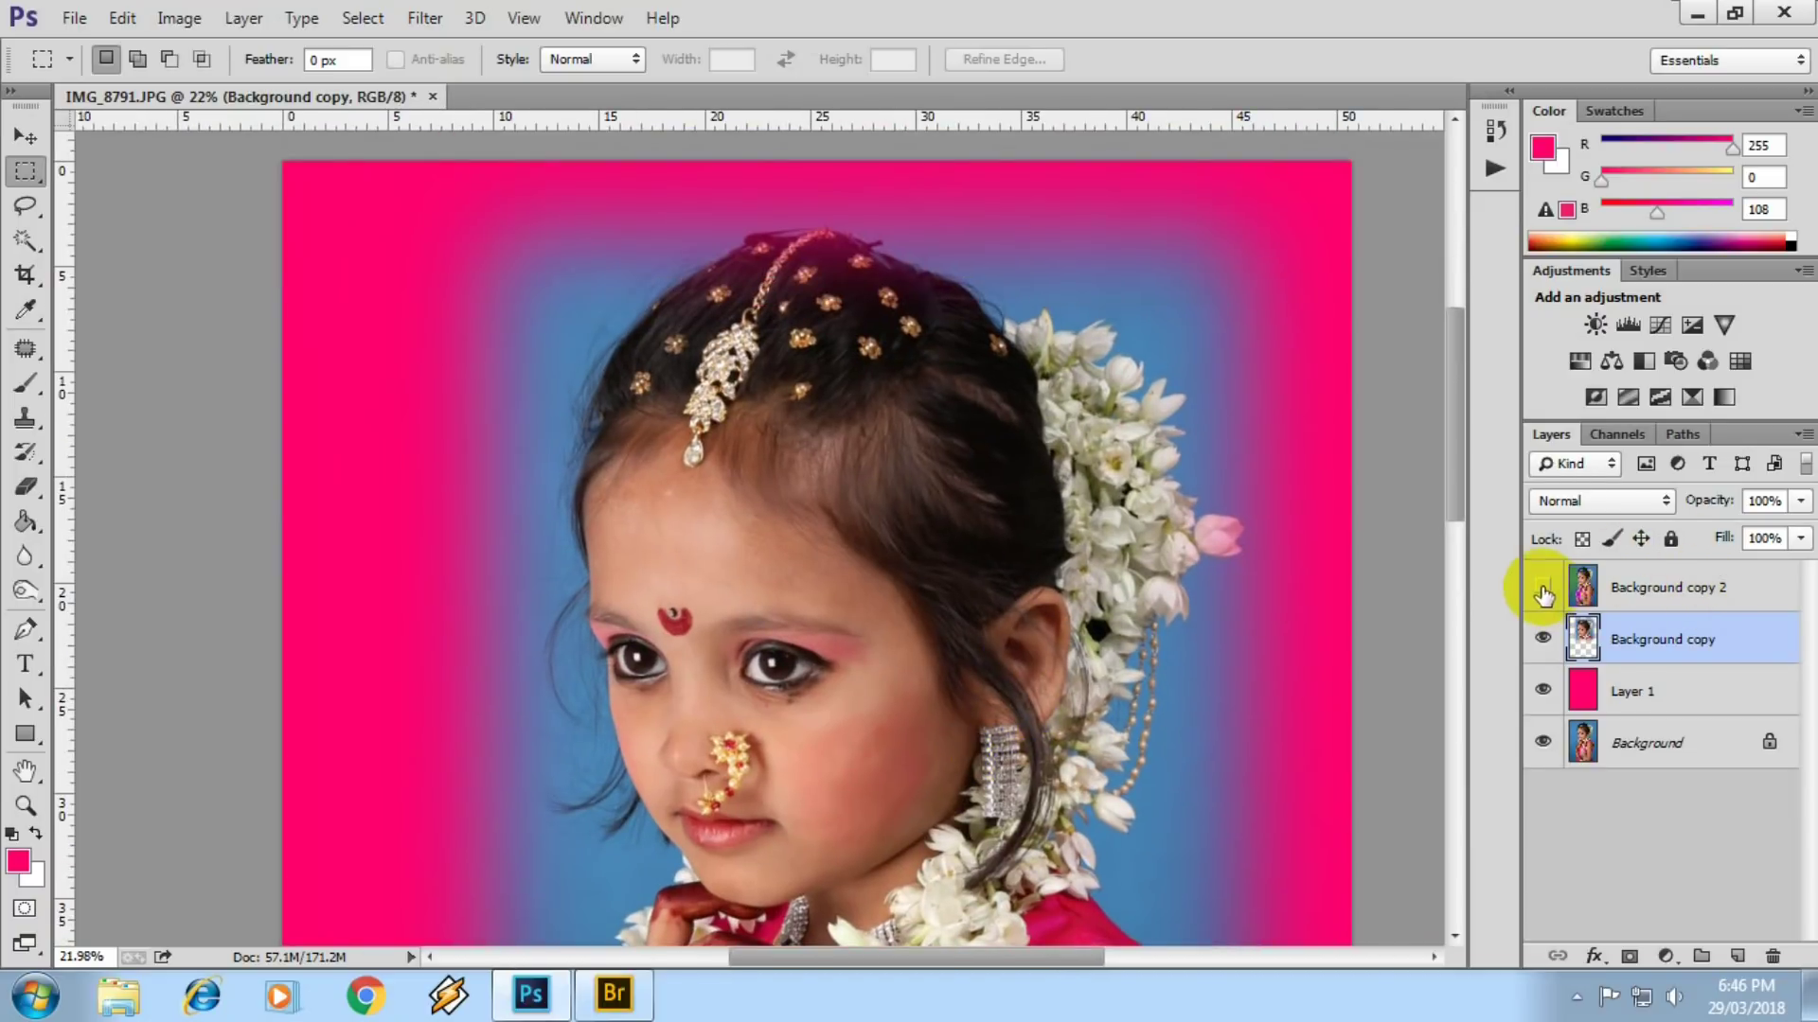
pyautogui.click(1543, 589)
pyautogui.click(1663, 587)
pyautogui.scroll(-6, 1392, 628)
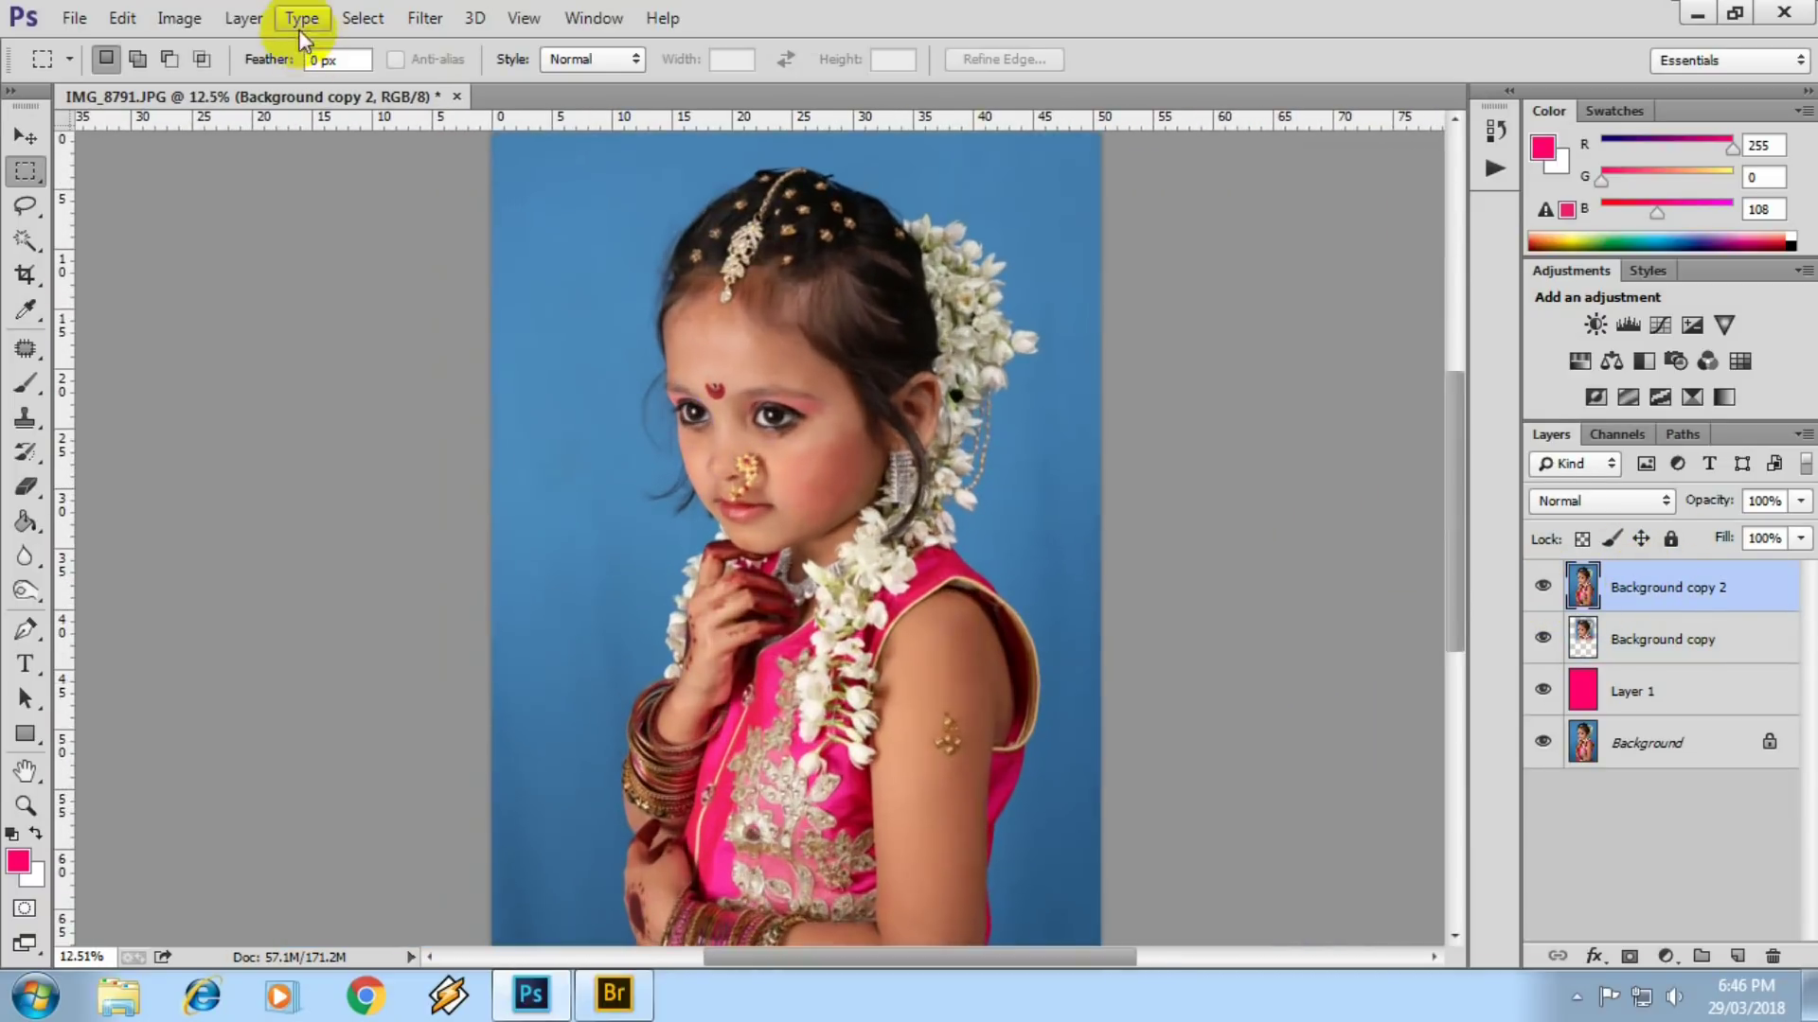
# - Select the girl on Background copy 2 using Color Range
pyautogui.click(361, 18)
pyautogui.click(402, 274)
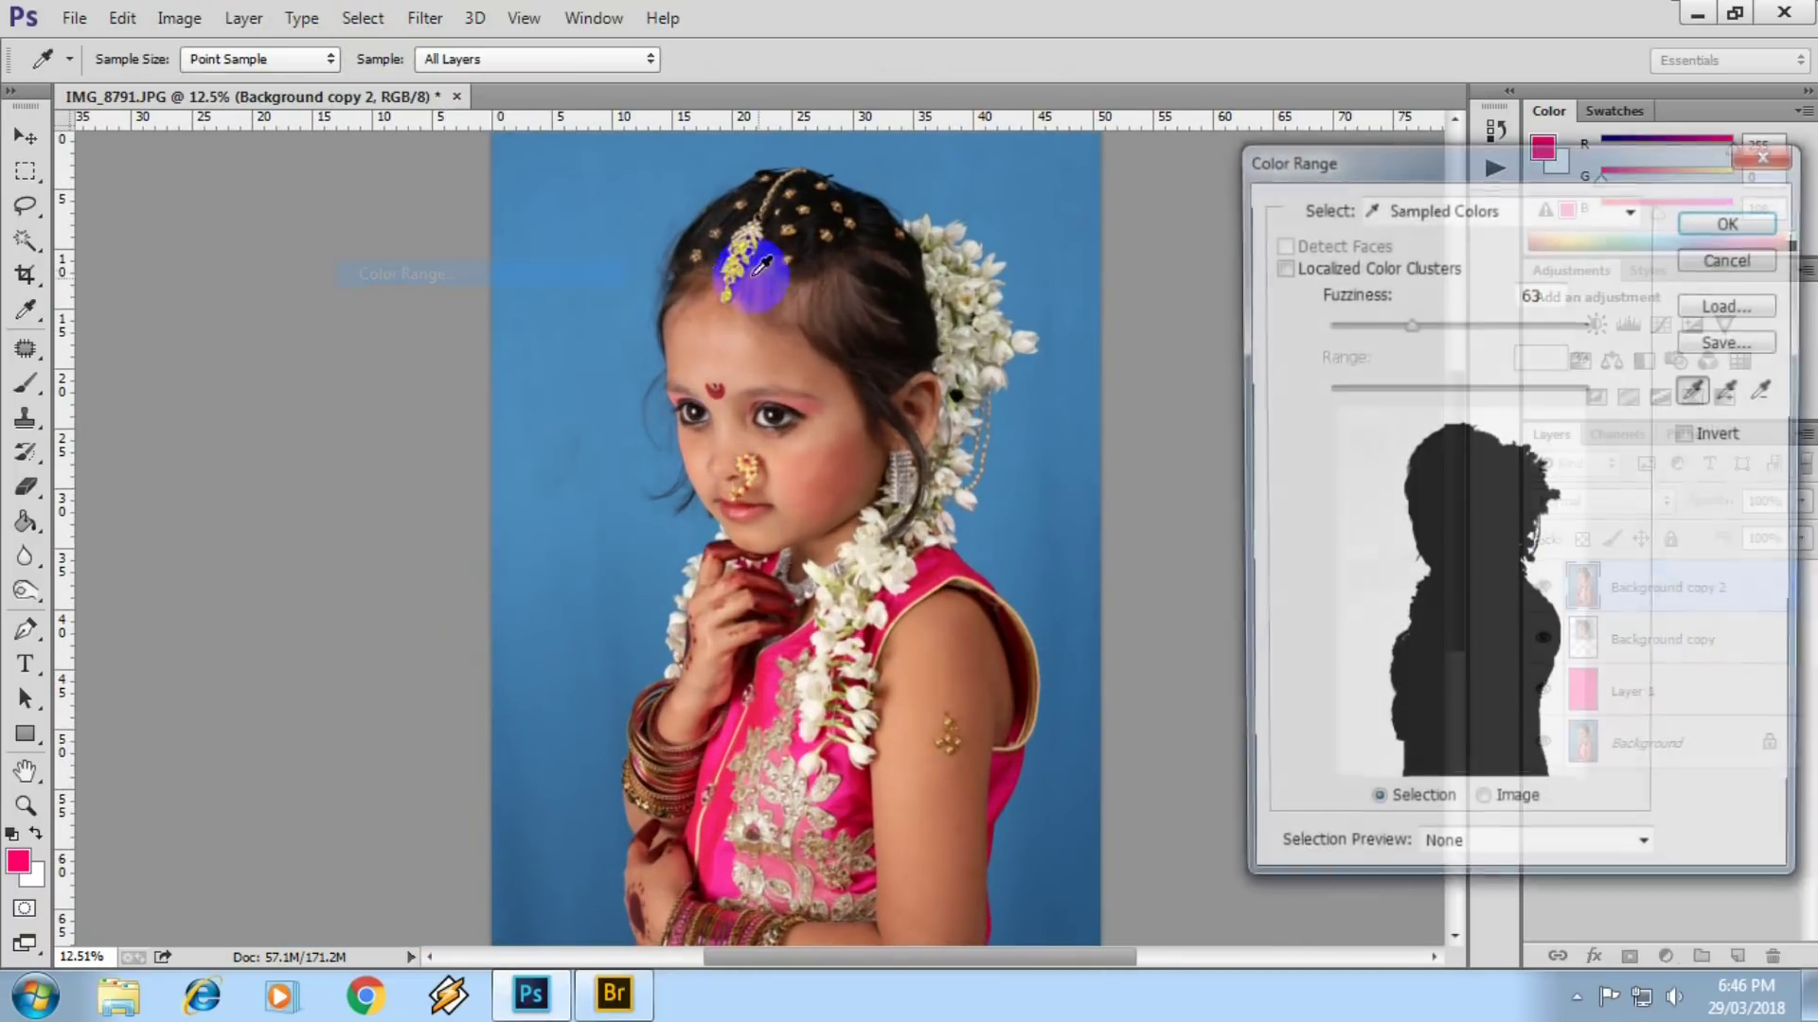
pyautogui.click(1735, 223)
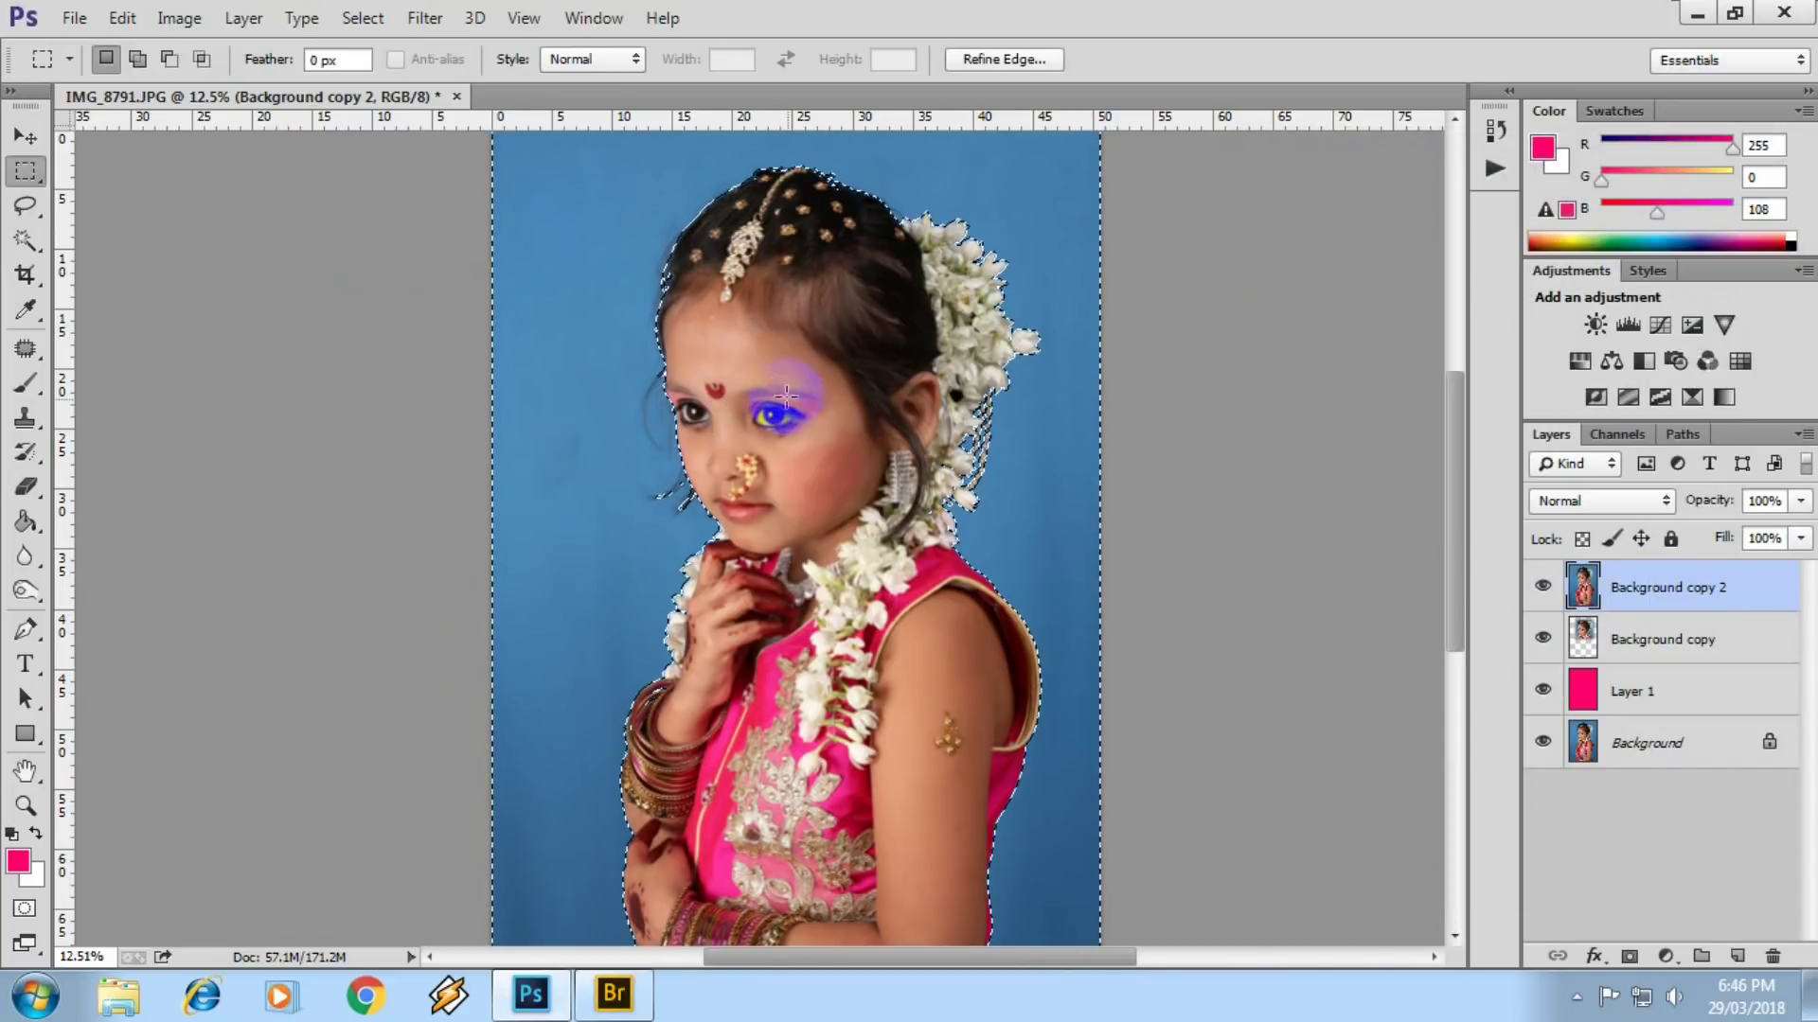
pyautogui.scroll(3, 805, 397)
pyautogui.scroll(2, 805, 416)
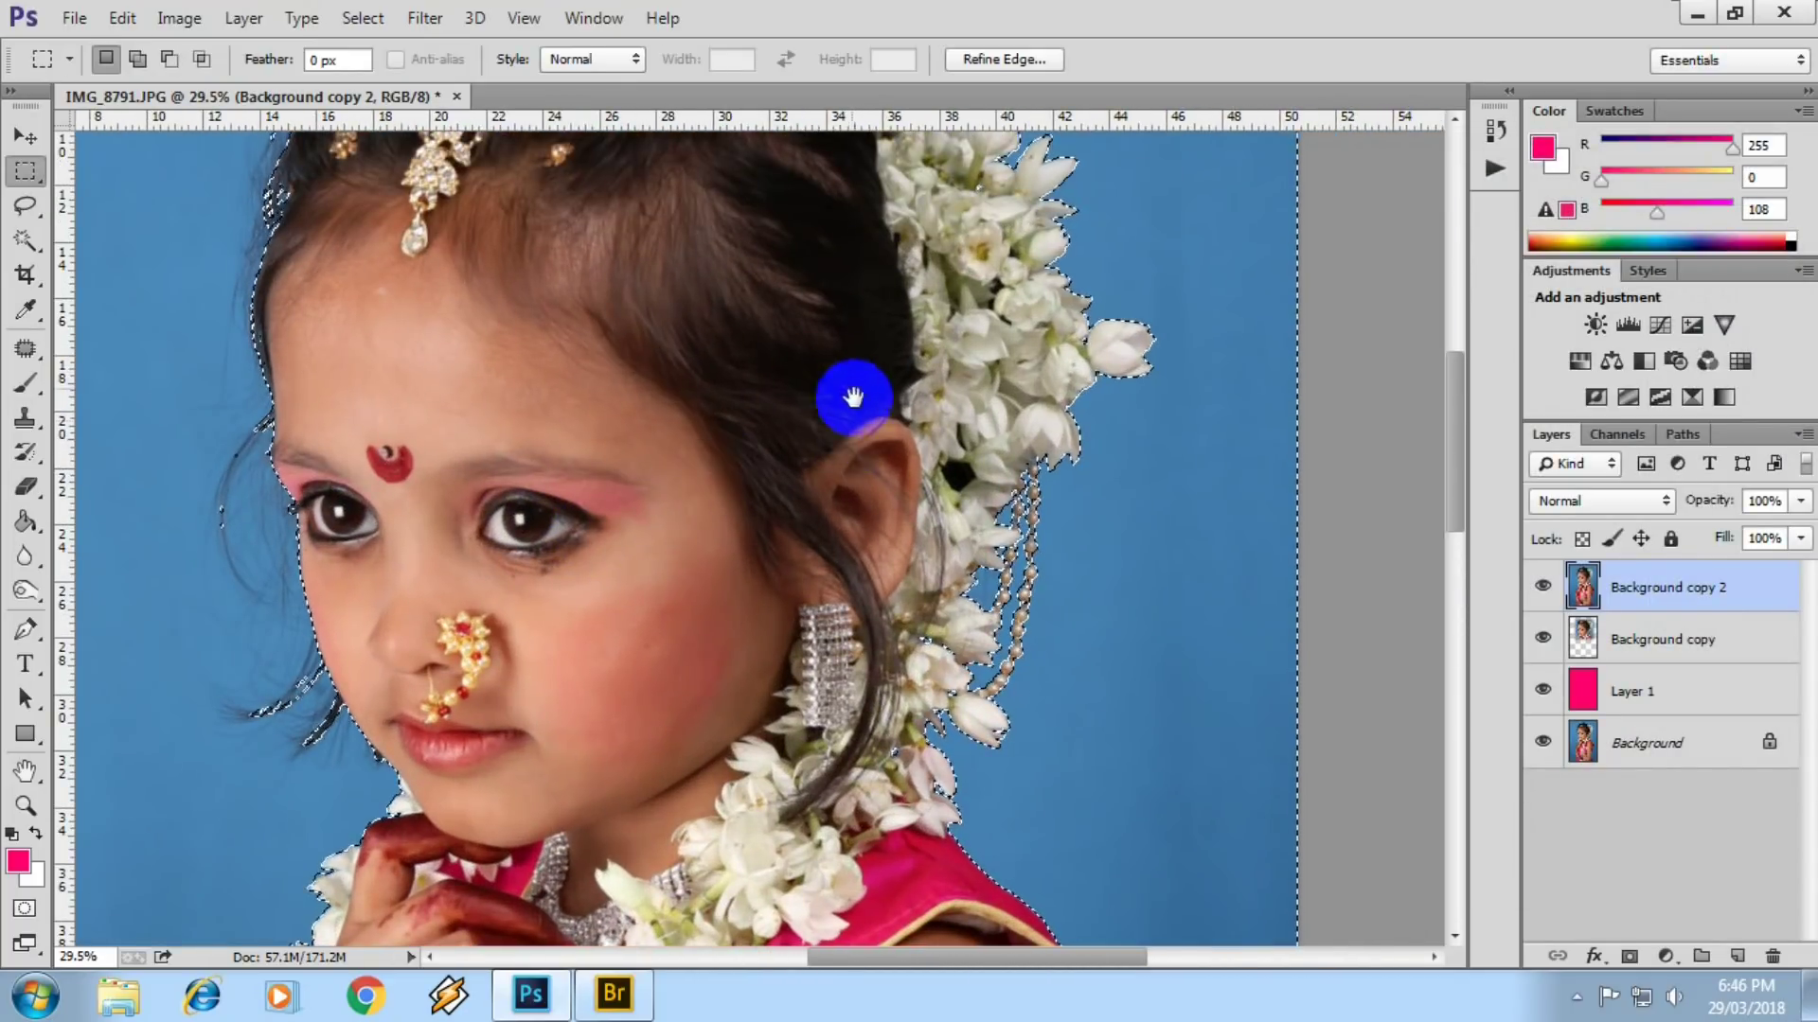
pyautogui.scroll(-1, 852, 418)
pyautogui.scroll(-2, 865, 460)
pyautogui.scroll(-1, 861, 479)
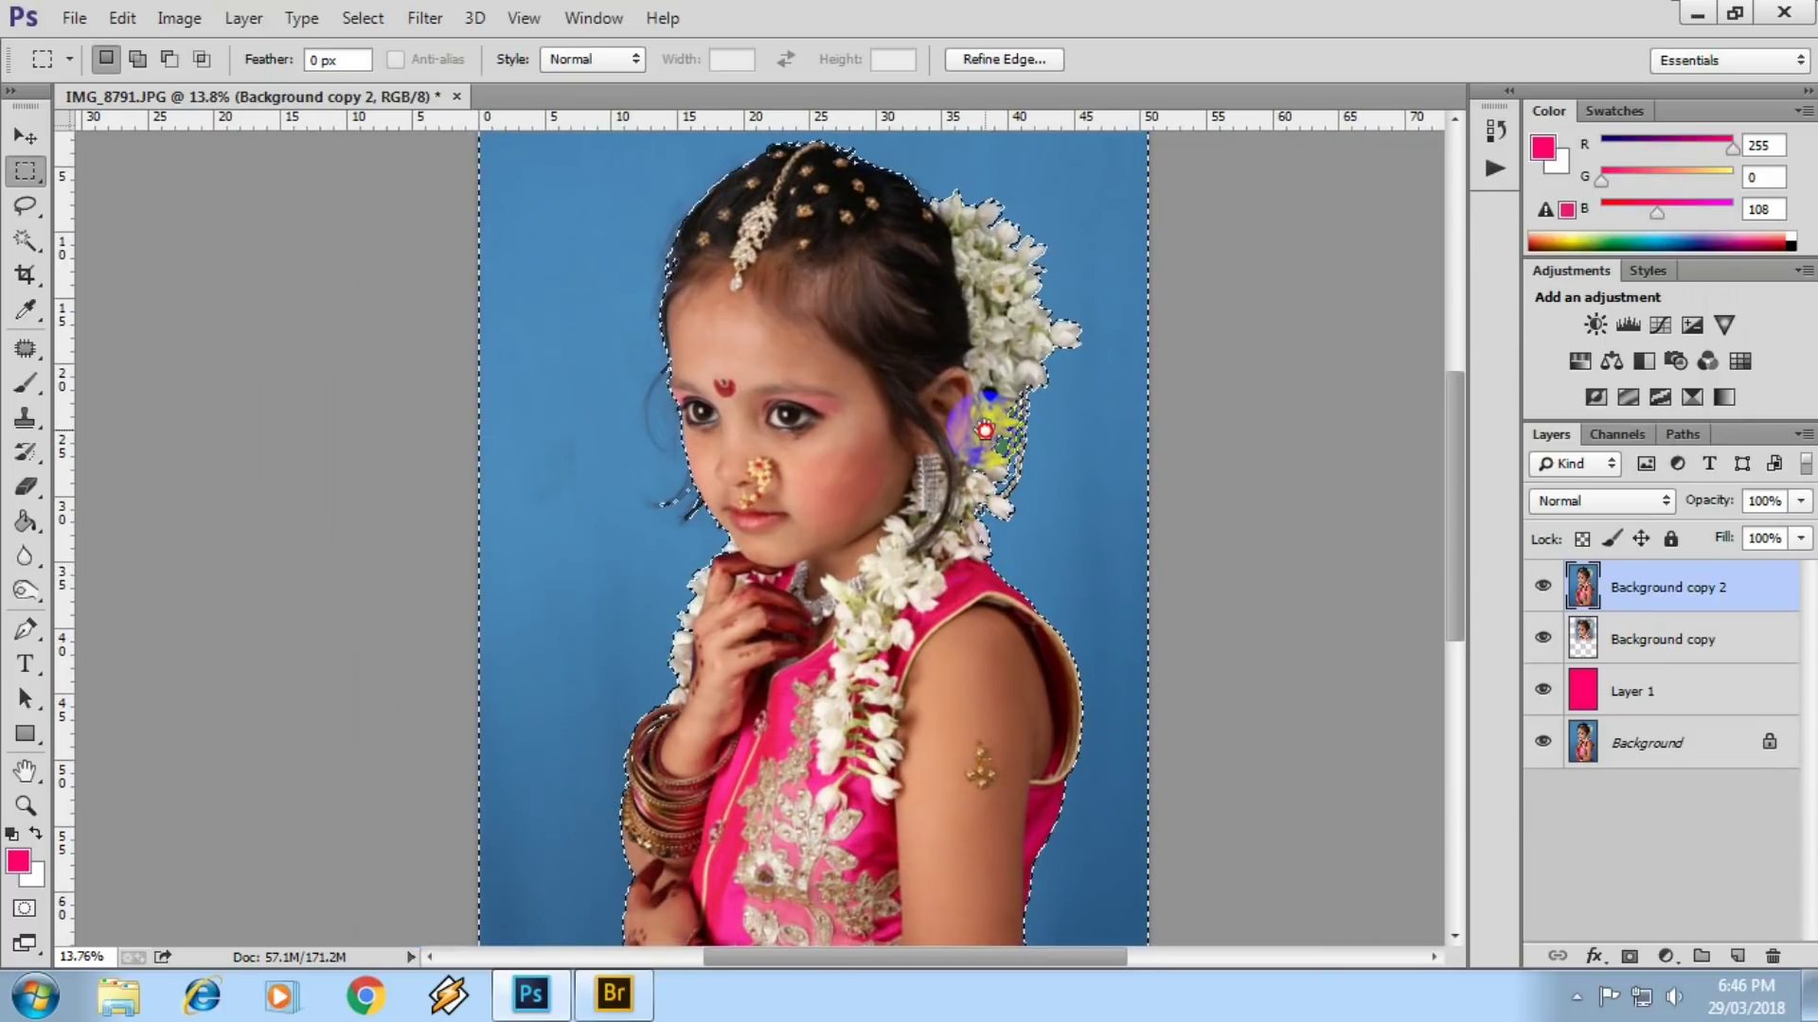
pyautogui.scroll(4, 625, 662)
pyautogui.scroll(3, 635, 501)
pyautogui.scroll(2, 625, 473)
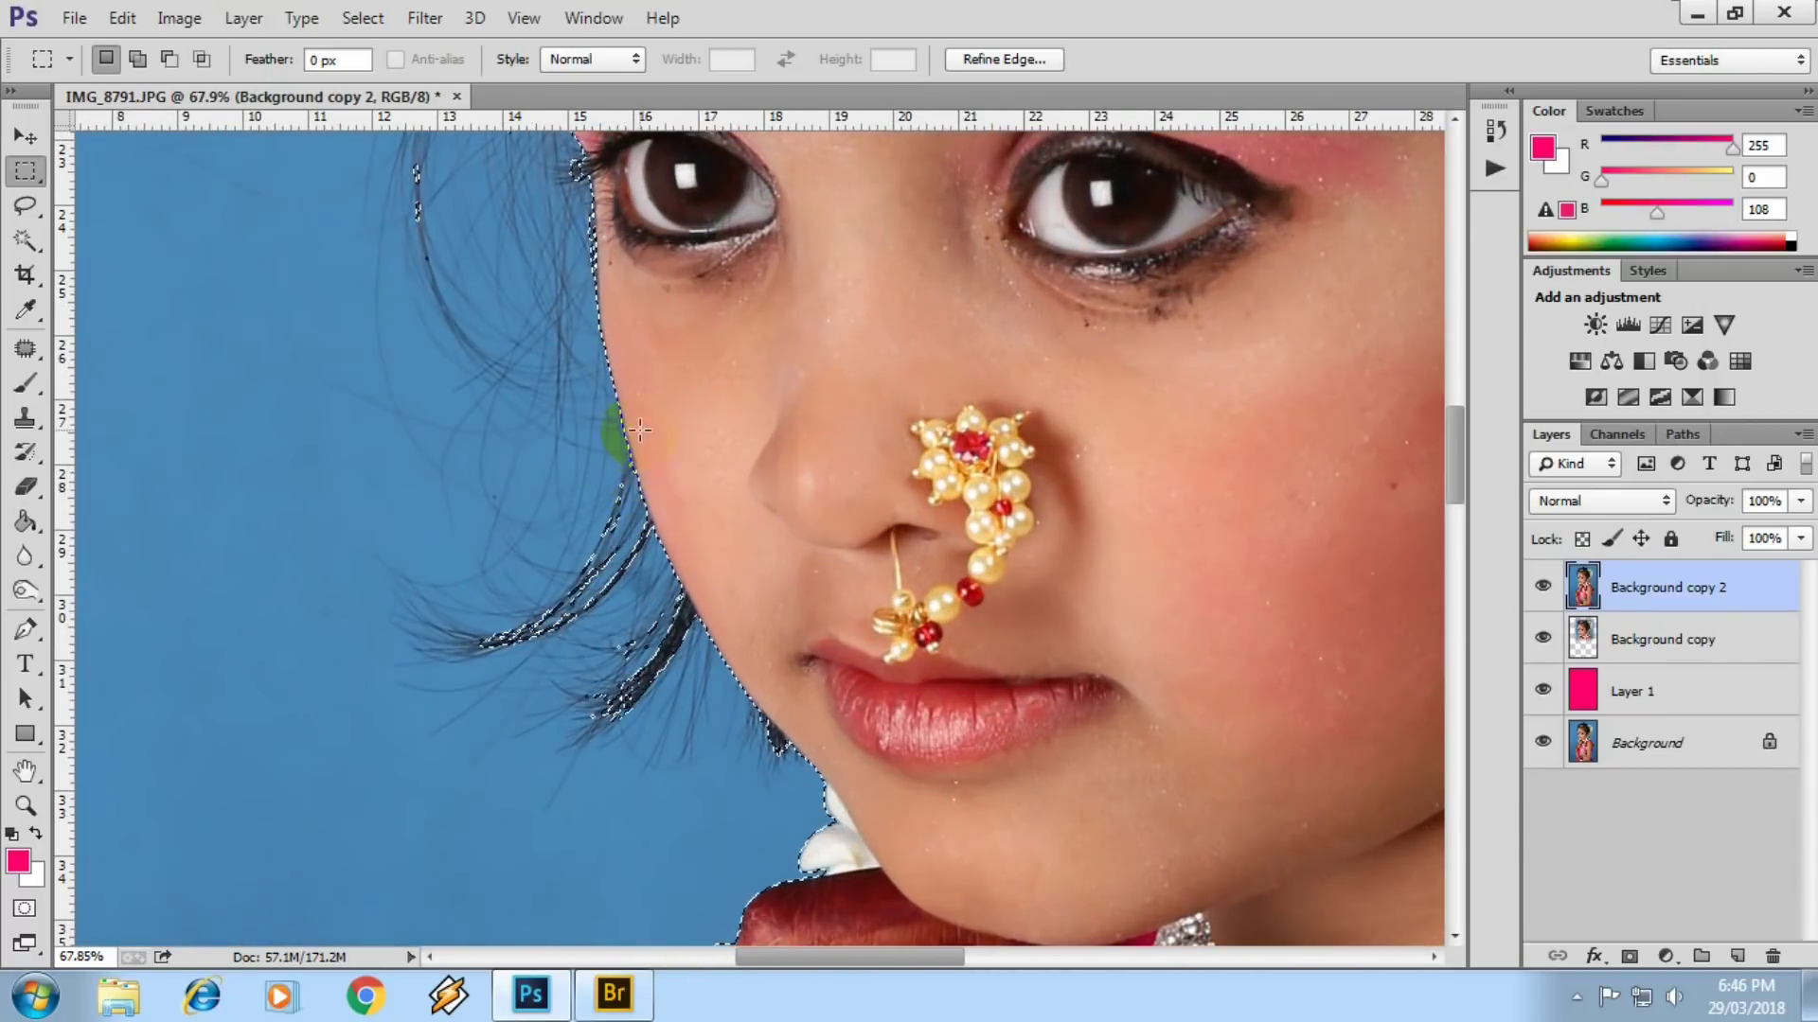
pyautogui.scroll(4, 621, 436)
pyautogui.scroll(2, 618, 403)
pyautogui.scroll(1, 568, 405)
pyautogui.scroll(1, 559, 405)
# - Feather the girl's selection by 2 pixels and check the soft edges
pyautogui.rightClick(553, 387)
pyautogui.click(632, 476)
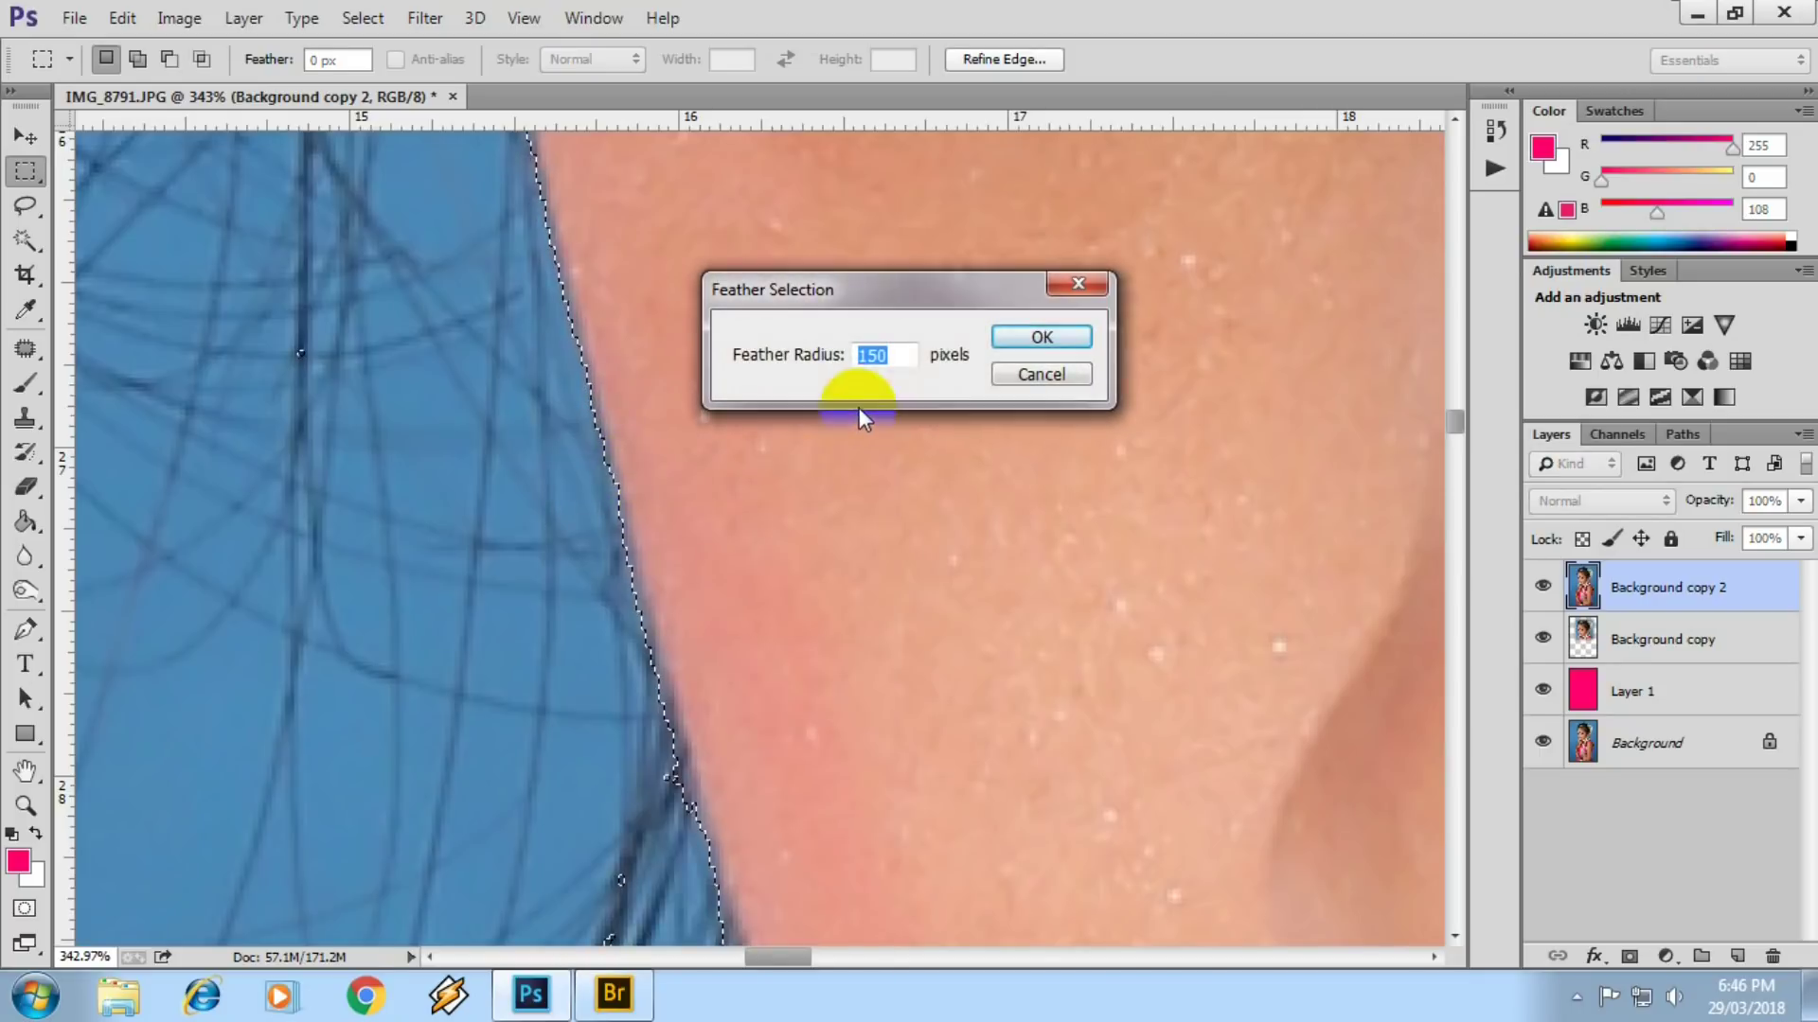
pyautogui.write('2')
pyautogui.click(1025, 341)
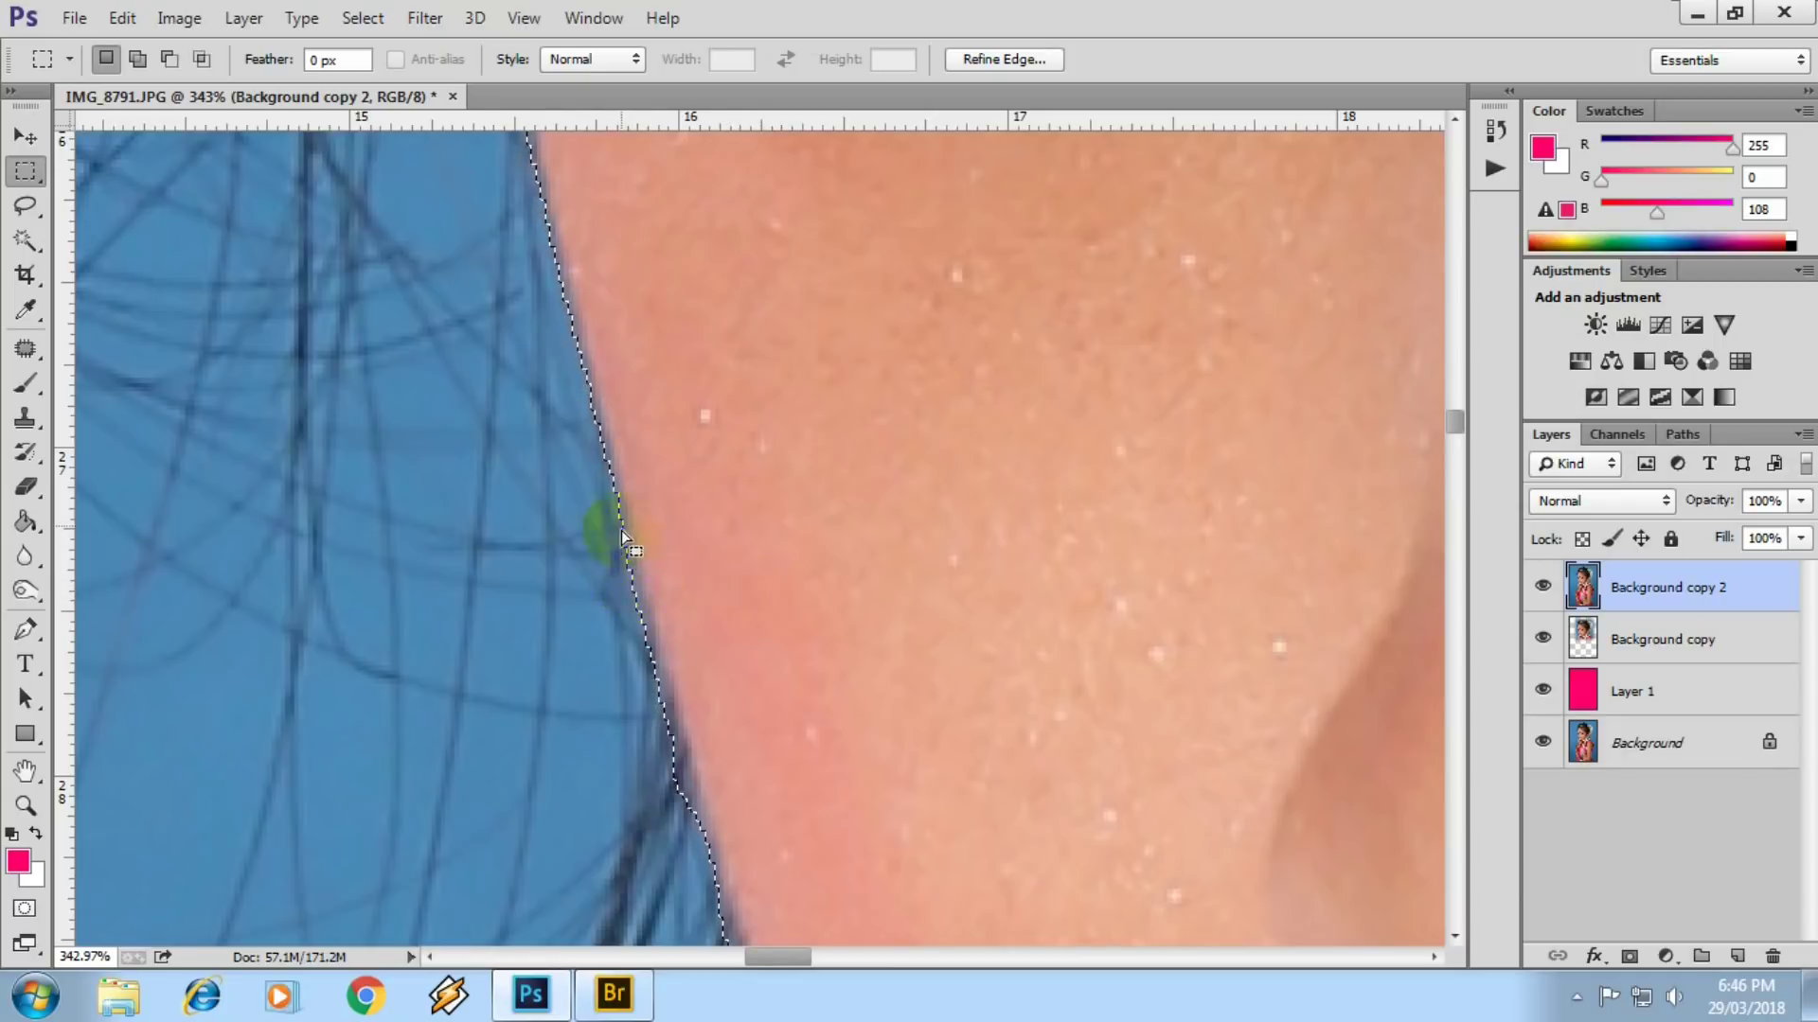
pyautogui.scroll(1, 626, 549)
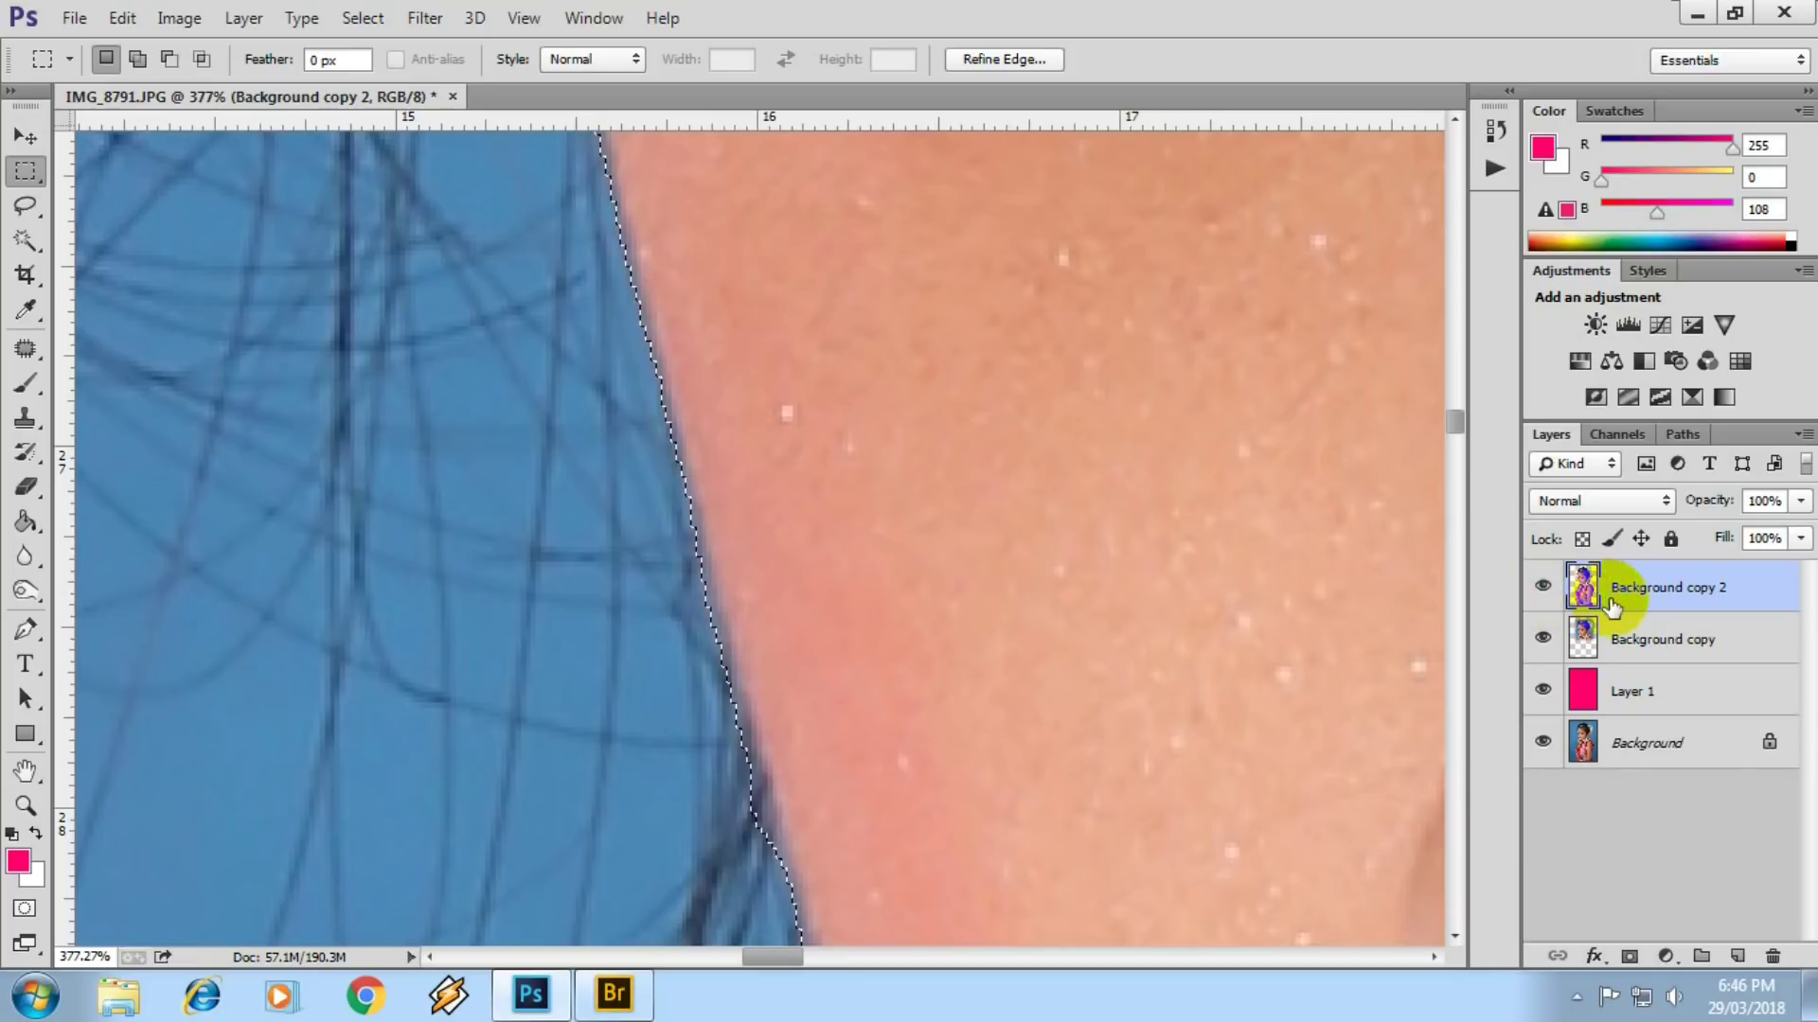
pyautogui.scroll(-5, 752, 495)
pyautogui.scroll(-5, 609, 528)
pyautogui.scroll(-5, 832, 553)
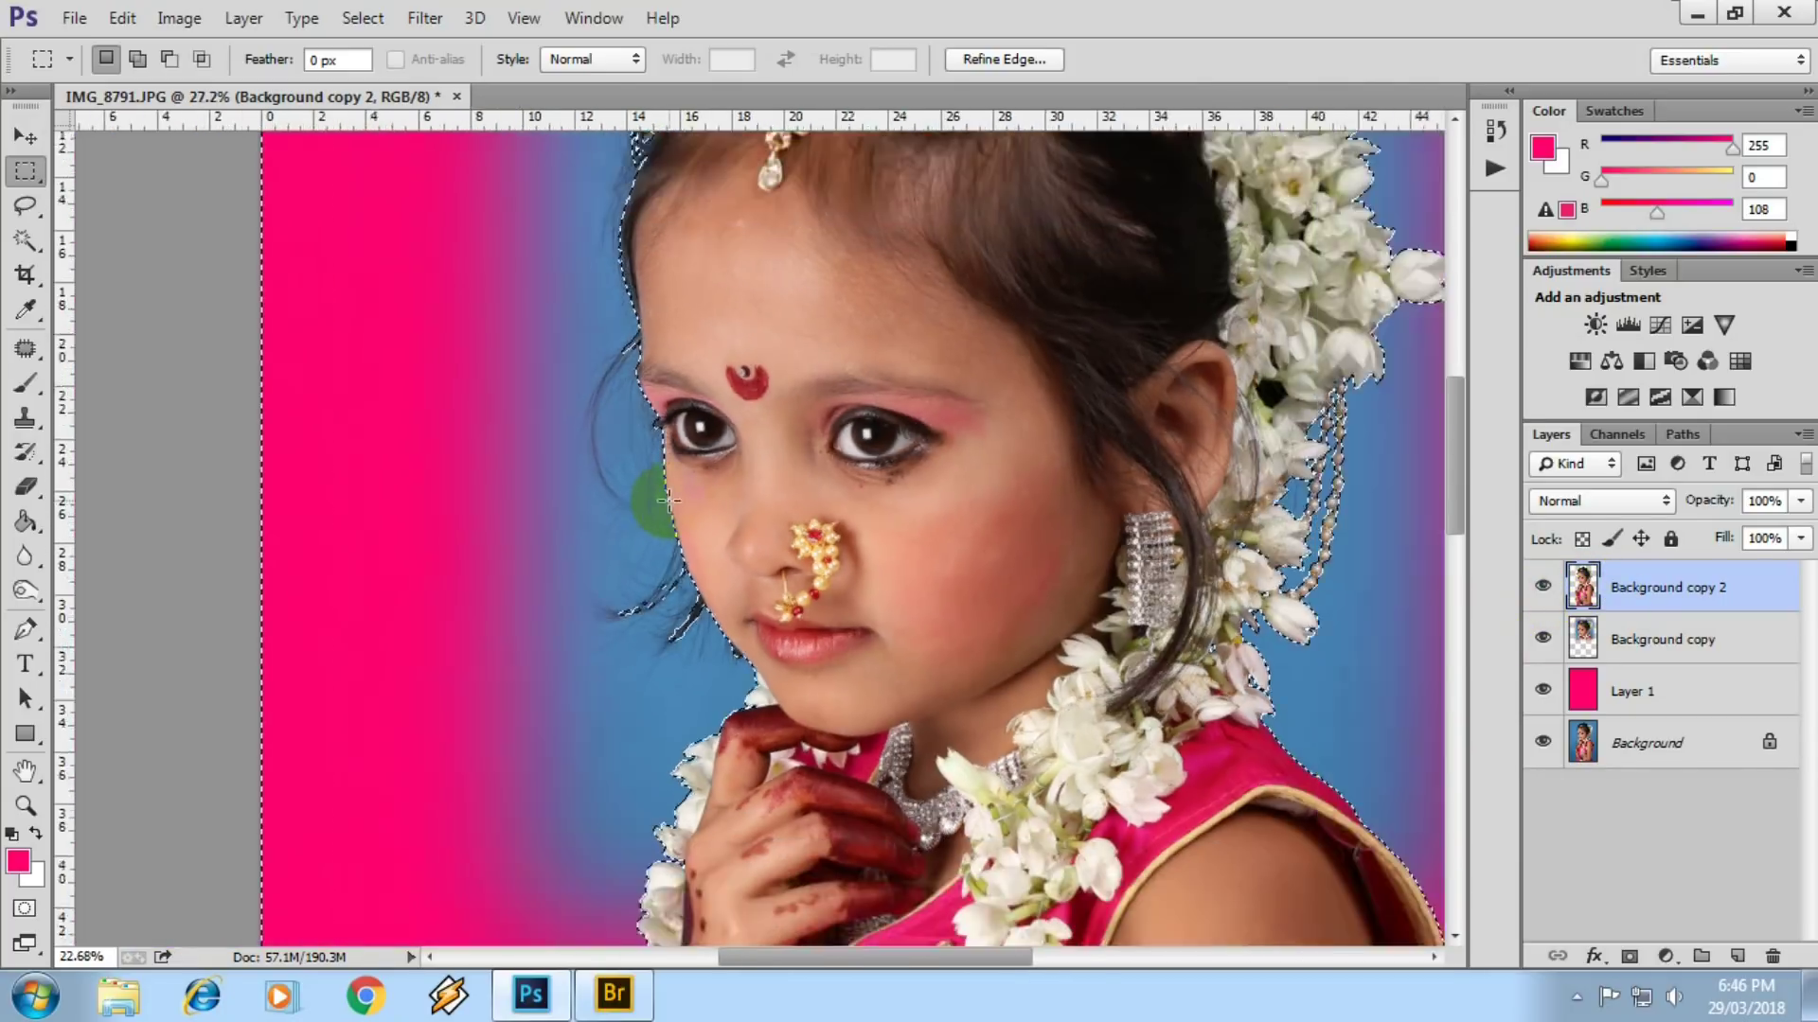
pyautogui.scroll(-1, 832, 553)
pyautogui.scroll(1, 1006, 601)
pyautogui.scroll(3, 1095, 601)
pyautogui.scroll(1, 1098, 600)
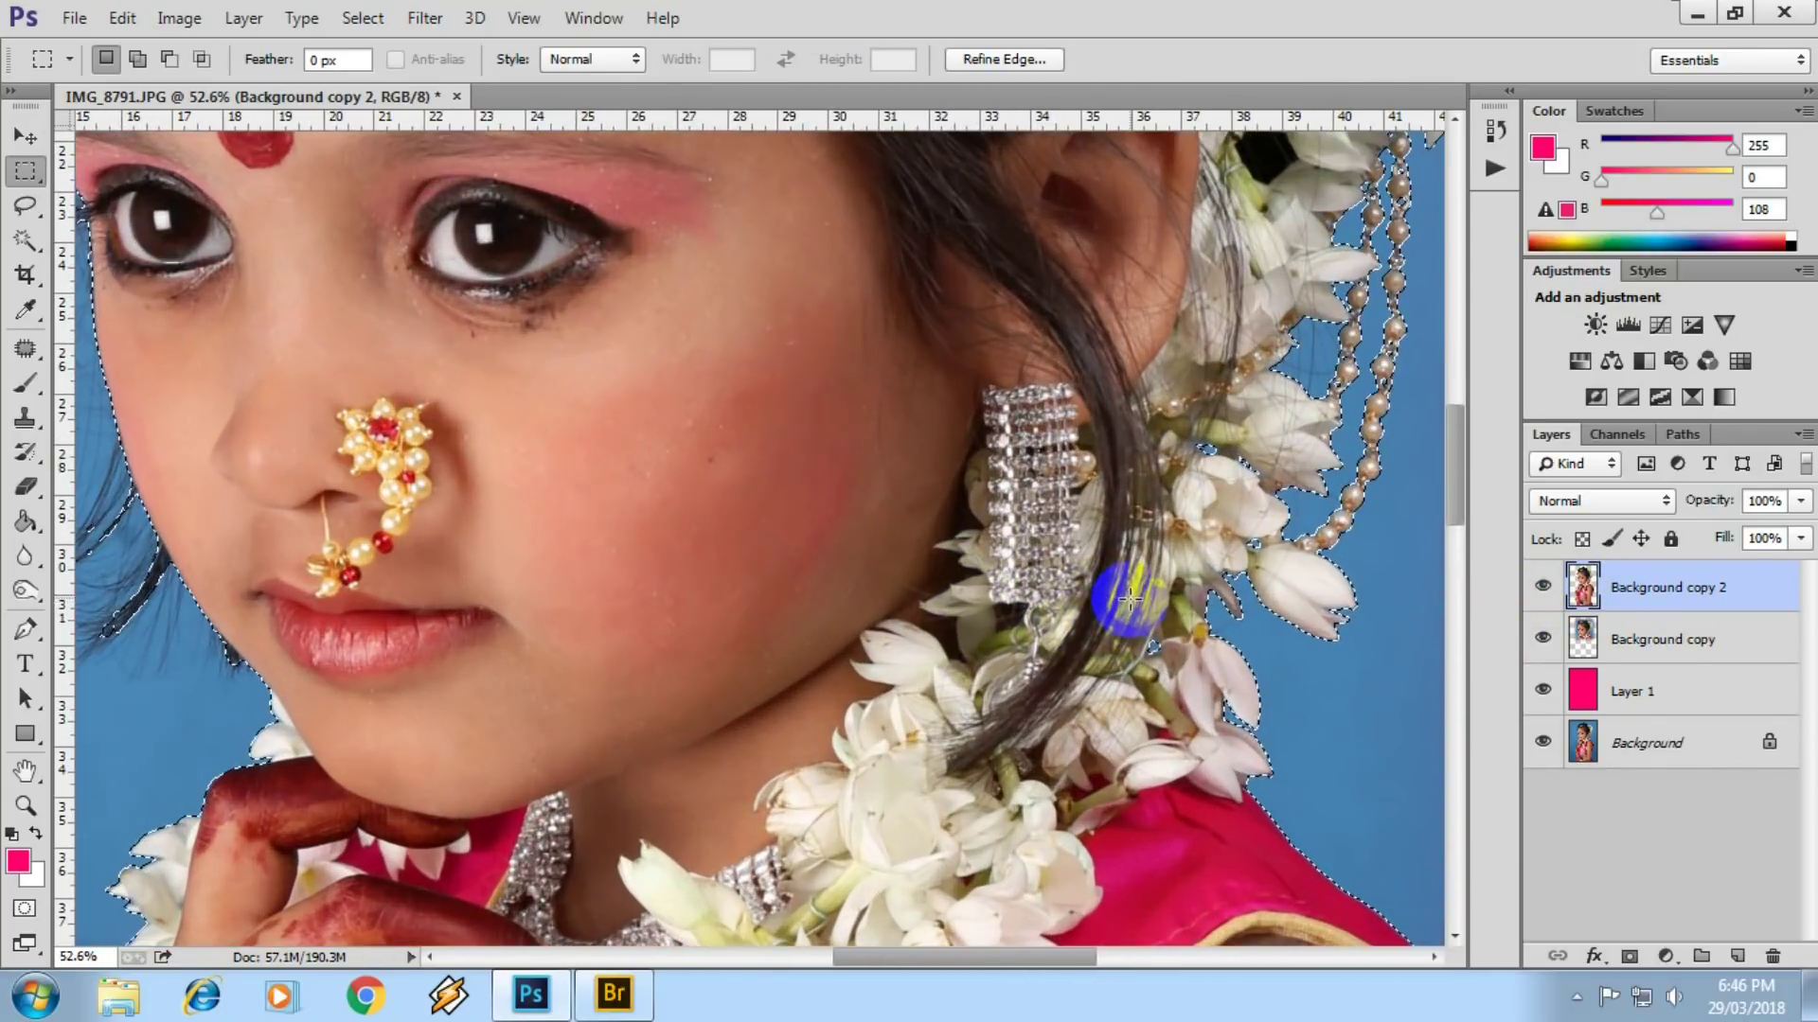
pyautogui.scroll(-3, 1117, 591)
# - Clear the selection and make Background copy the active layer
pyautogui.hotkey('ctrl', 'd')
pyautogui.click(1620, 643)
pyautogui.scroll(-2, 1325, 578)
pyautogui.scroll(-1, 1290, 567)
pyautogui.scroll(-1, 1289, 566)
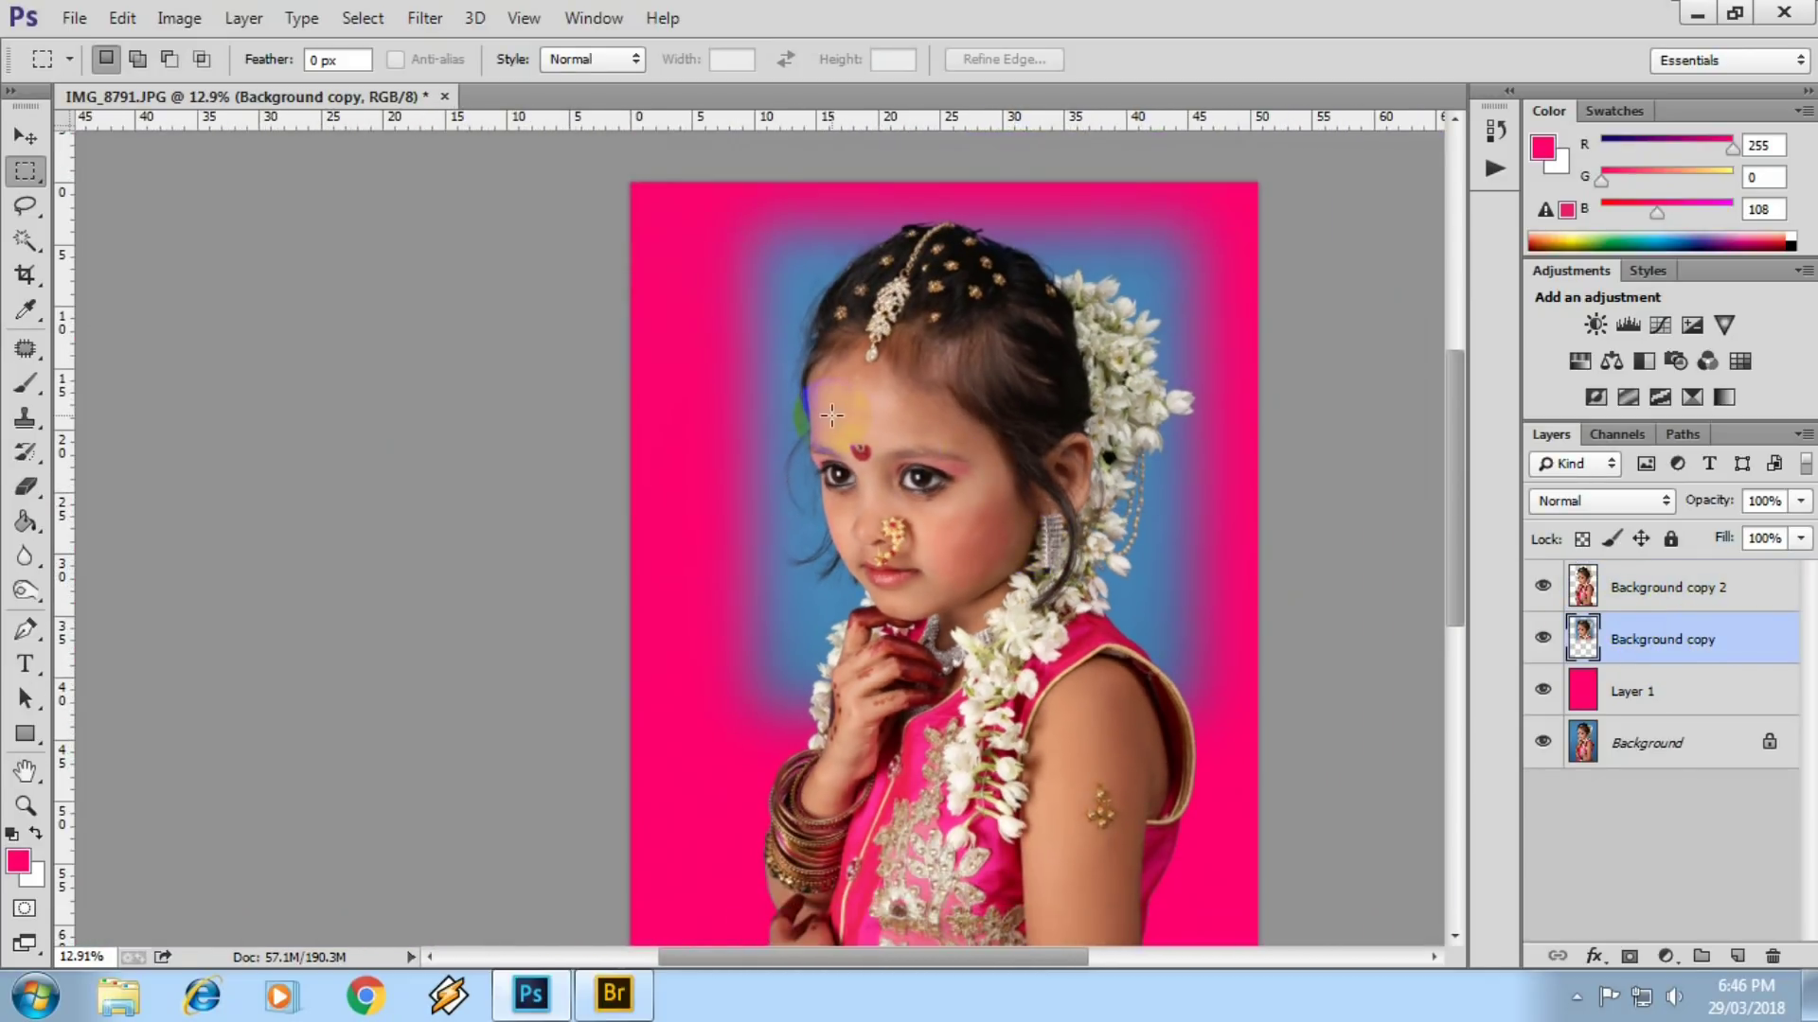
# - Set Background copy's blend mode to Linear Light so the blue halo turns purple
pyautogui.click(995, 405)
pyautogui.click(845, 320)
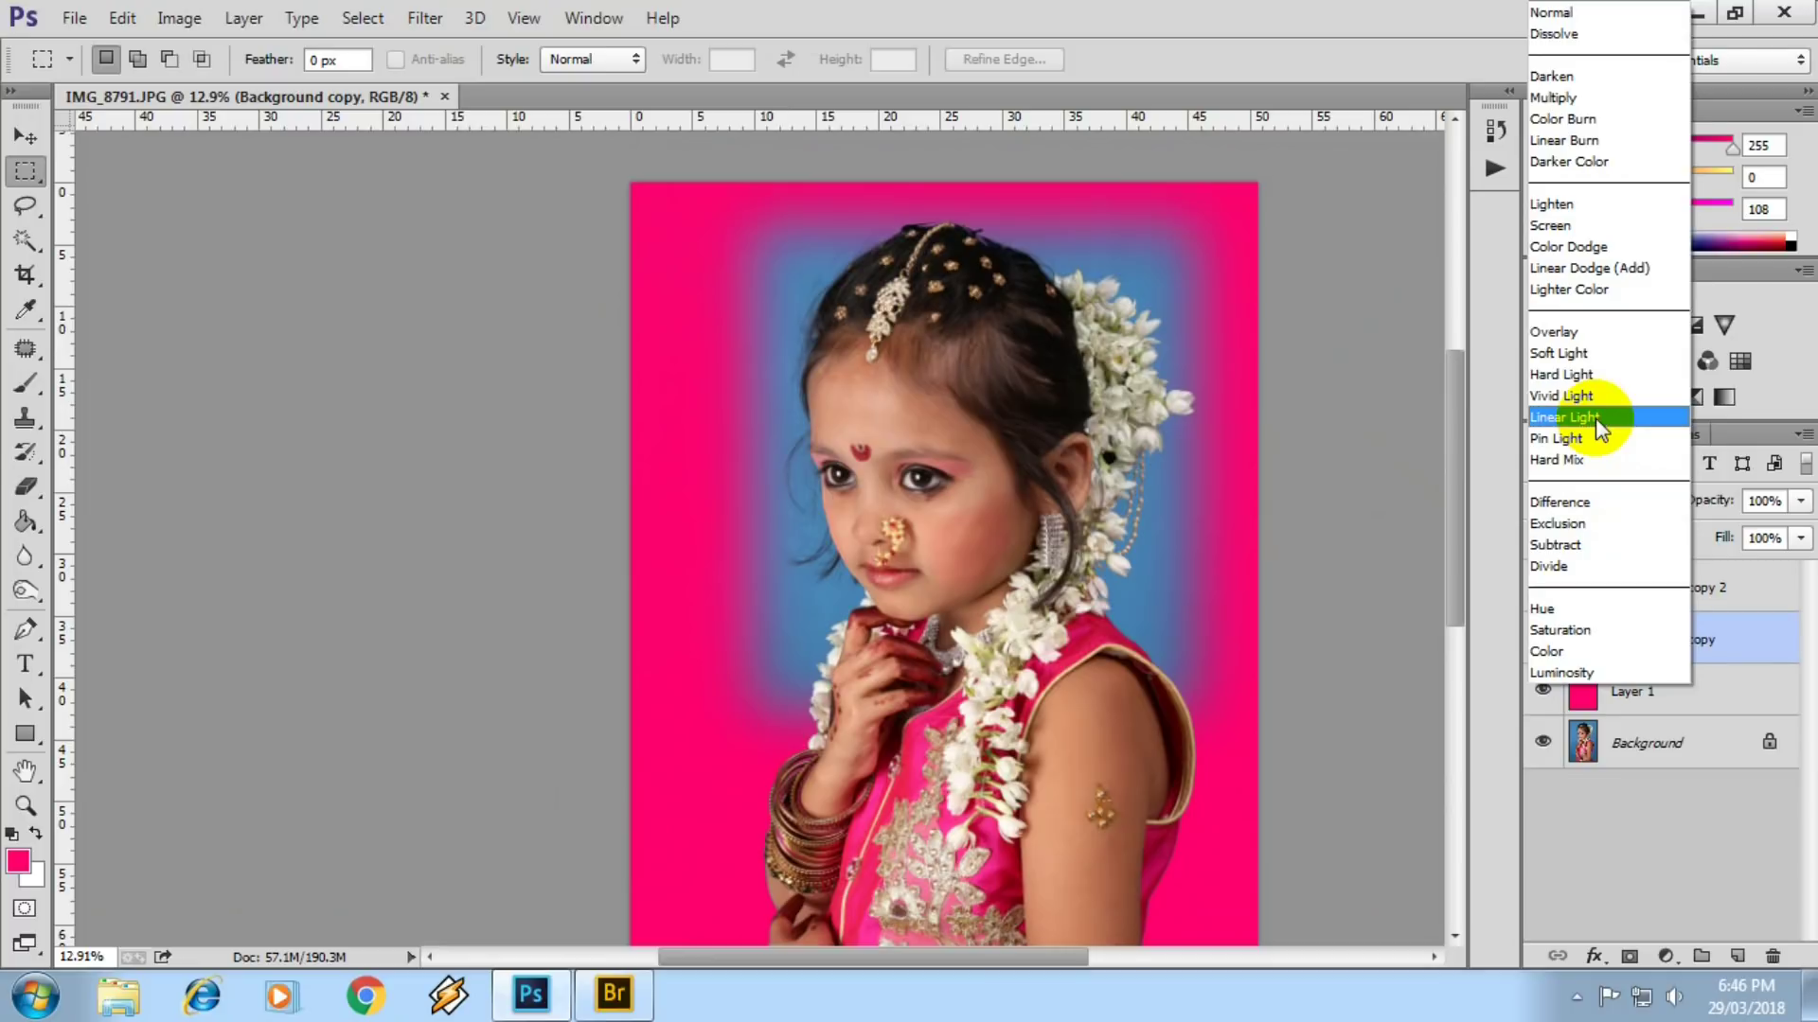
pyautogui.click(1596, 419)
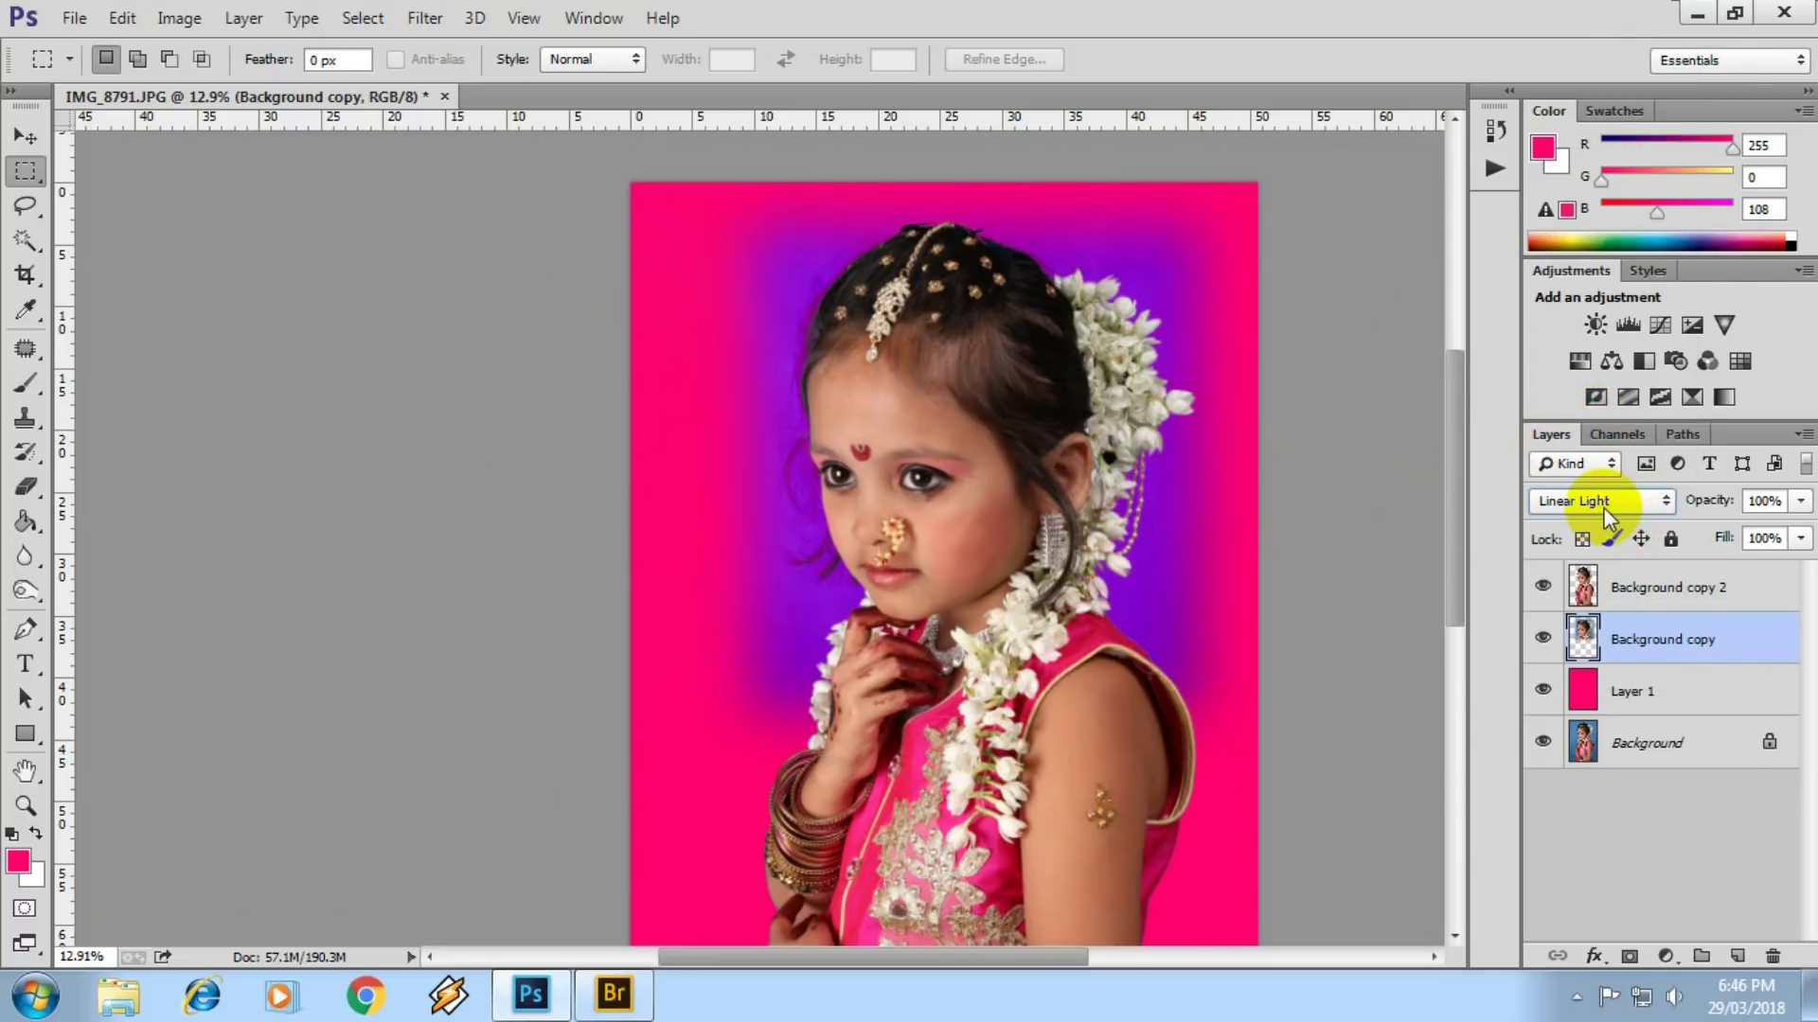
# - Desaturate the Background copy layer to Saturation -100 with Hue/Saturation
pyautogui.press('i')
pyautogui.hotkey('ctrl', 'u')
pyautogui.moveTo(1432, 255); pyautogui.dragTo(1300, 256)
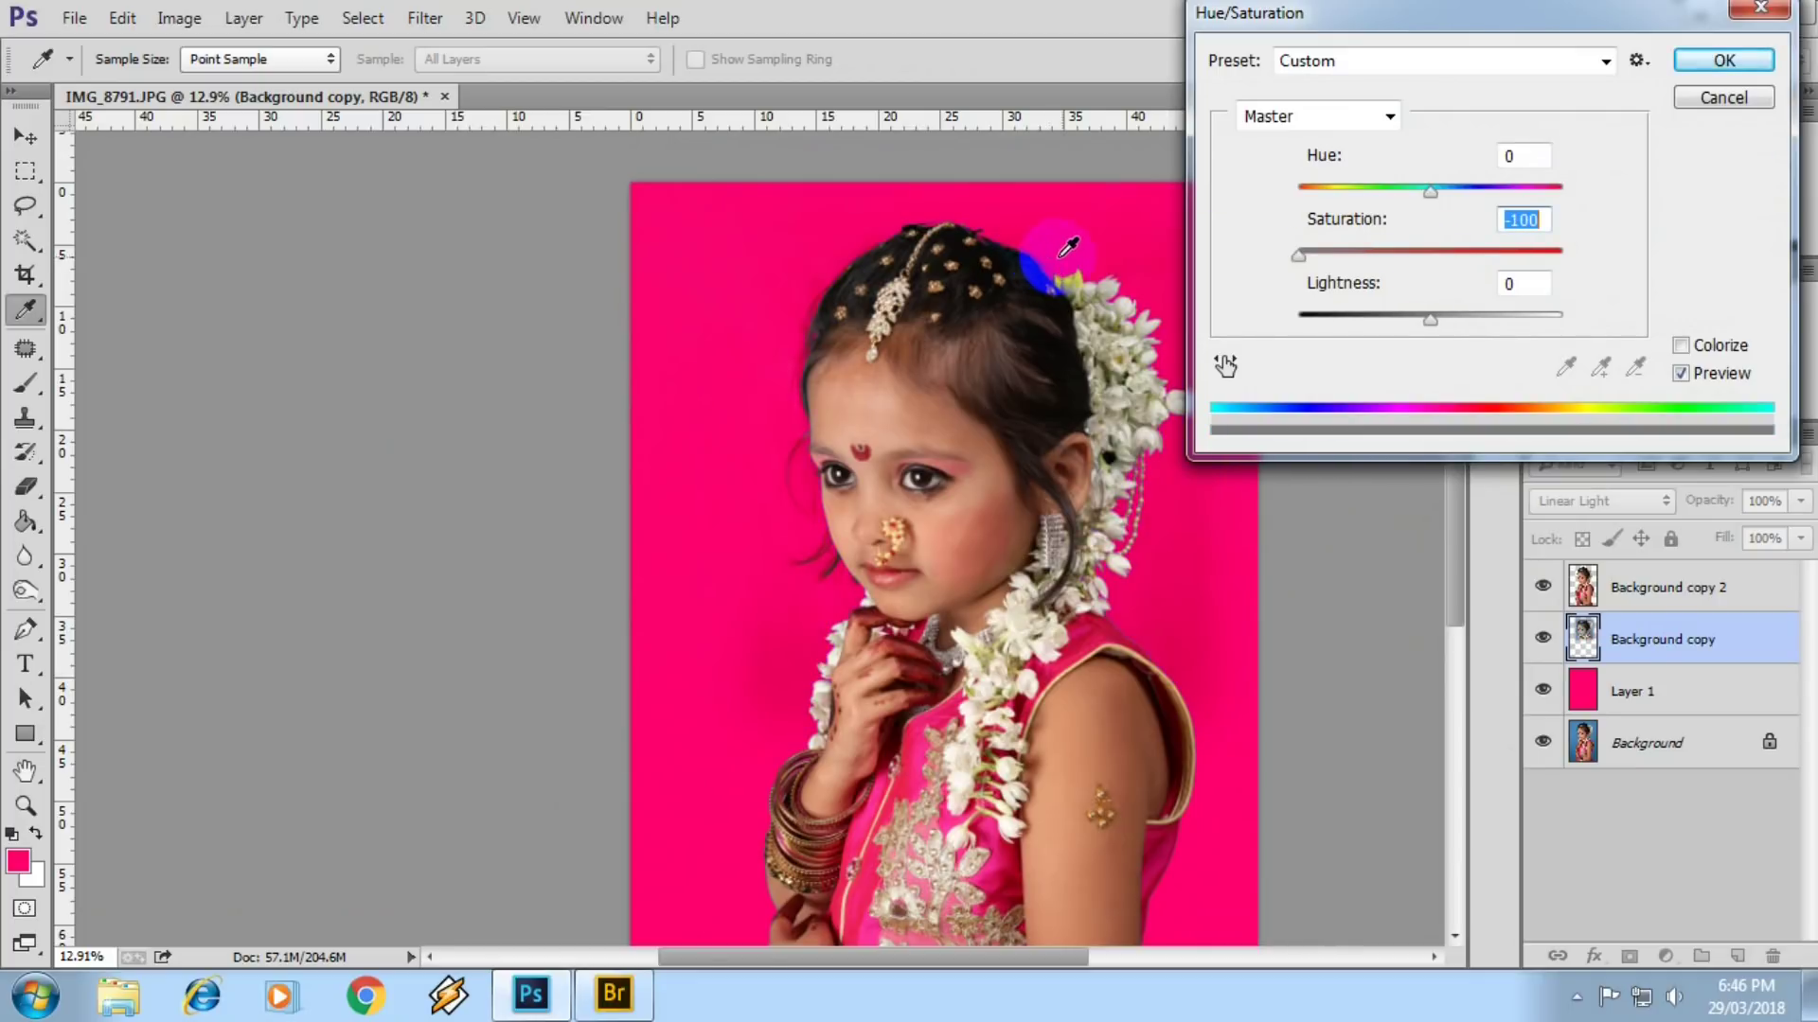
pyautogui.press('Return')
# - Zoom in on the girl's face to check the desaturated edges
pyautogui.moveTo(1063, 405); pyautogui.dragTo(746, 536)
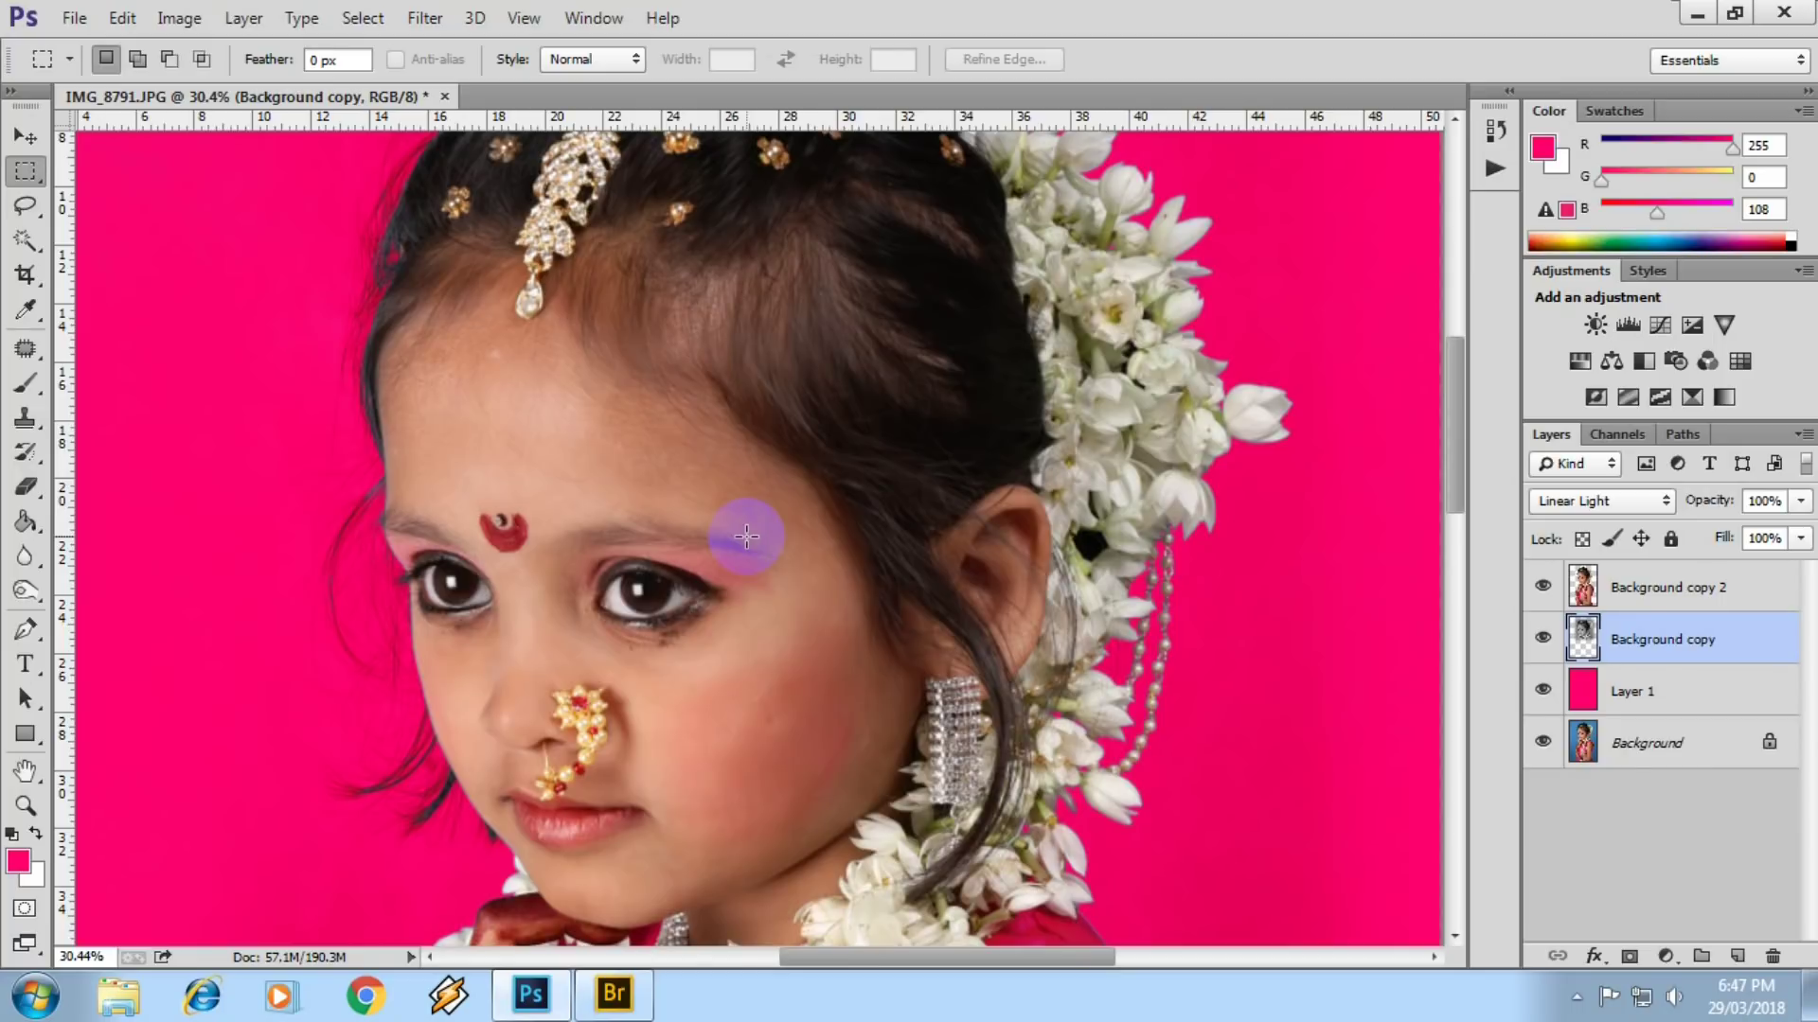
pyautogui.click(1094, 544)
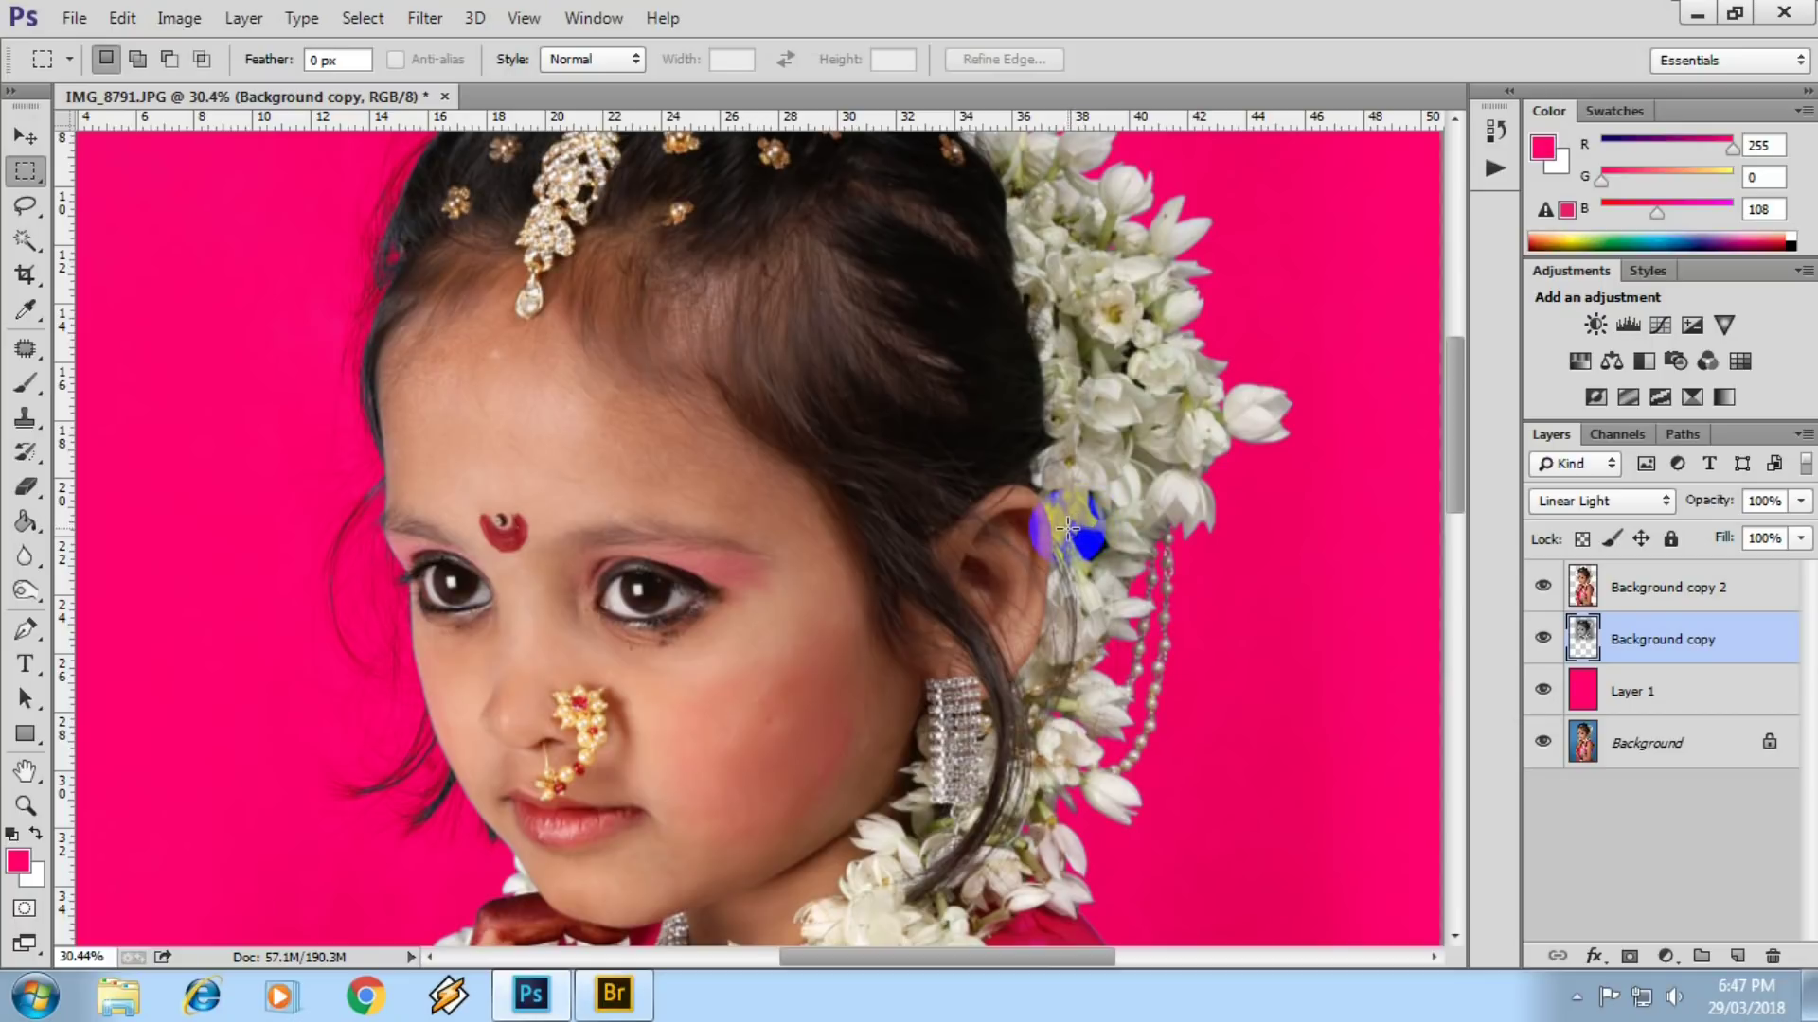
pyautogui.scroll(-3, 587, 378)
pyautogui.scroll(2, 600, 438)
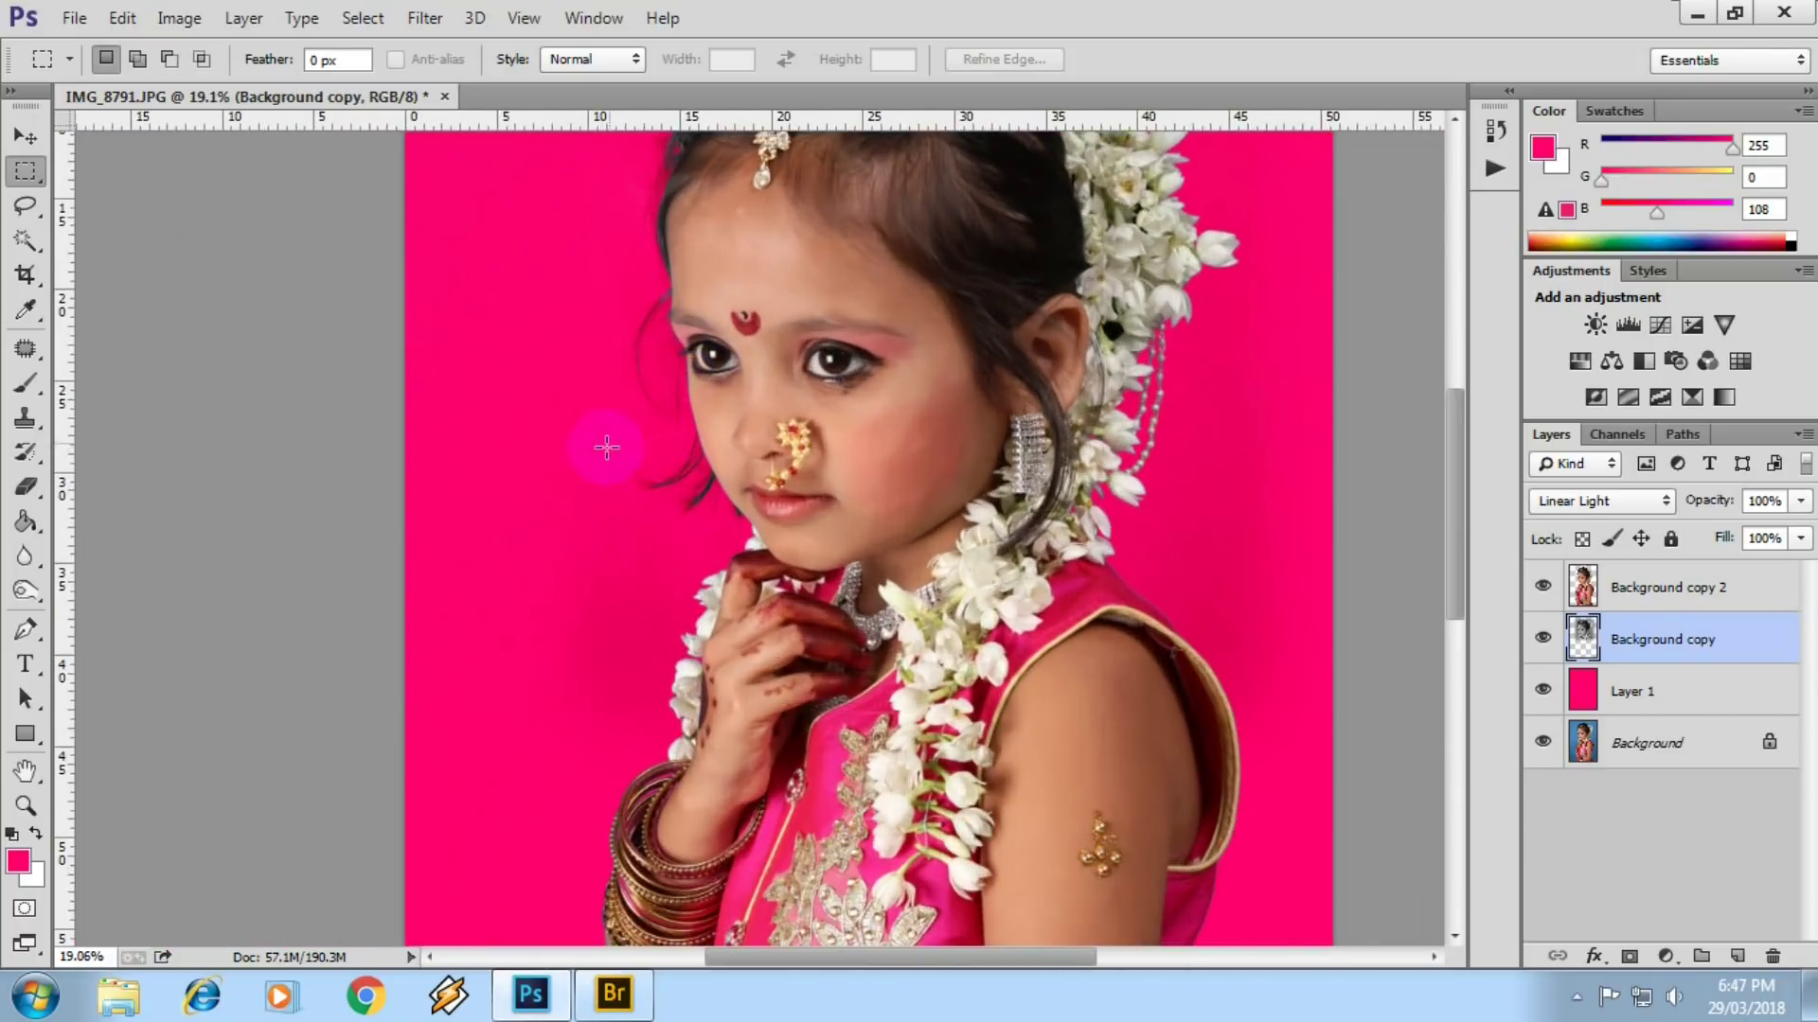
pyautogui.scroll(2, 727, 440)
pyautogui.scroll(3, 728, 440)
# - Pan across the hairline, hair jewellery, flowers and blouse shoulder to inspect the edges
pyautogui.moveTo(738, 438); pyautogui.dragTo(723, 957)
pyautogui.moveTo(644, 265); pyautogui.dragTo(636, 690)
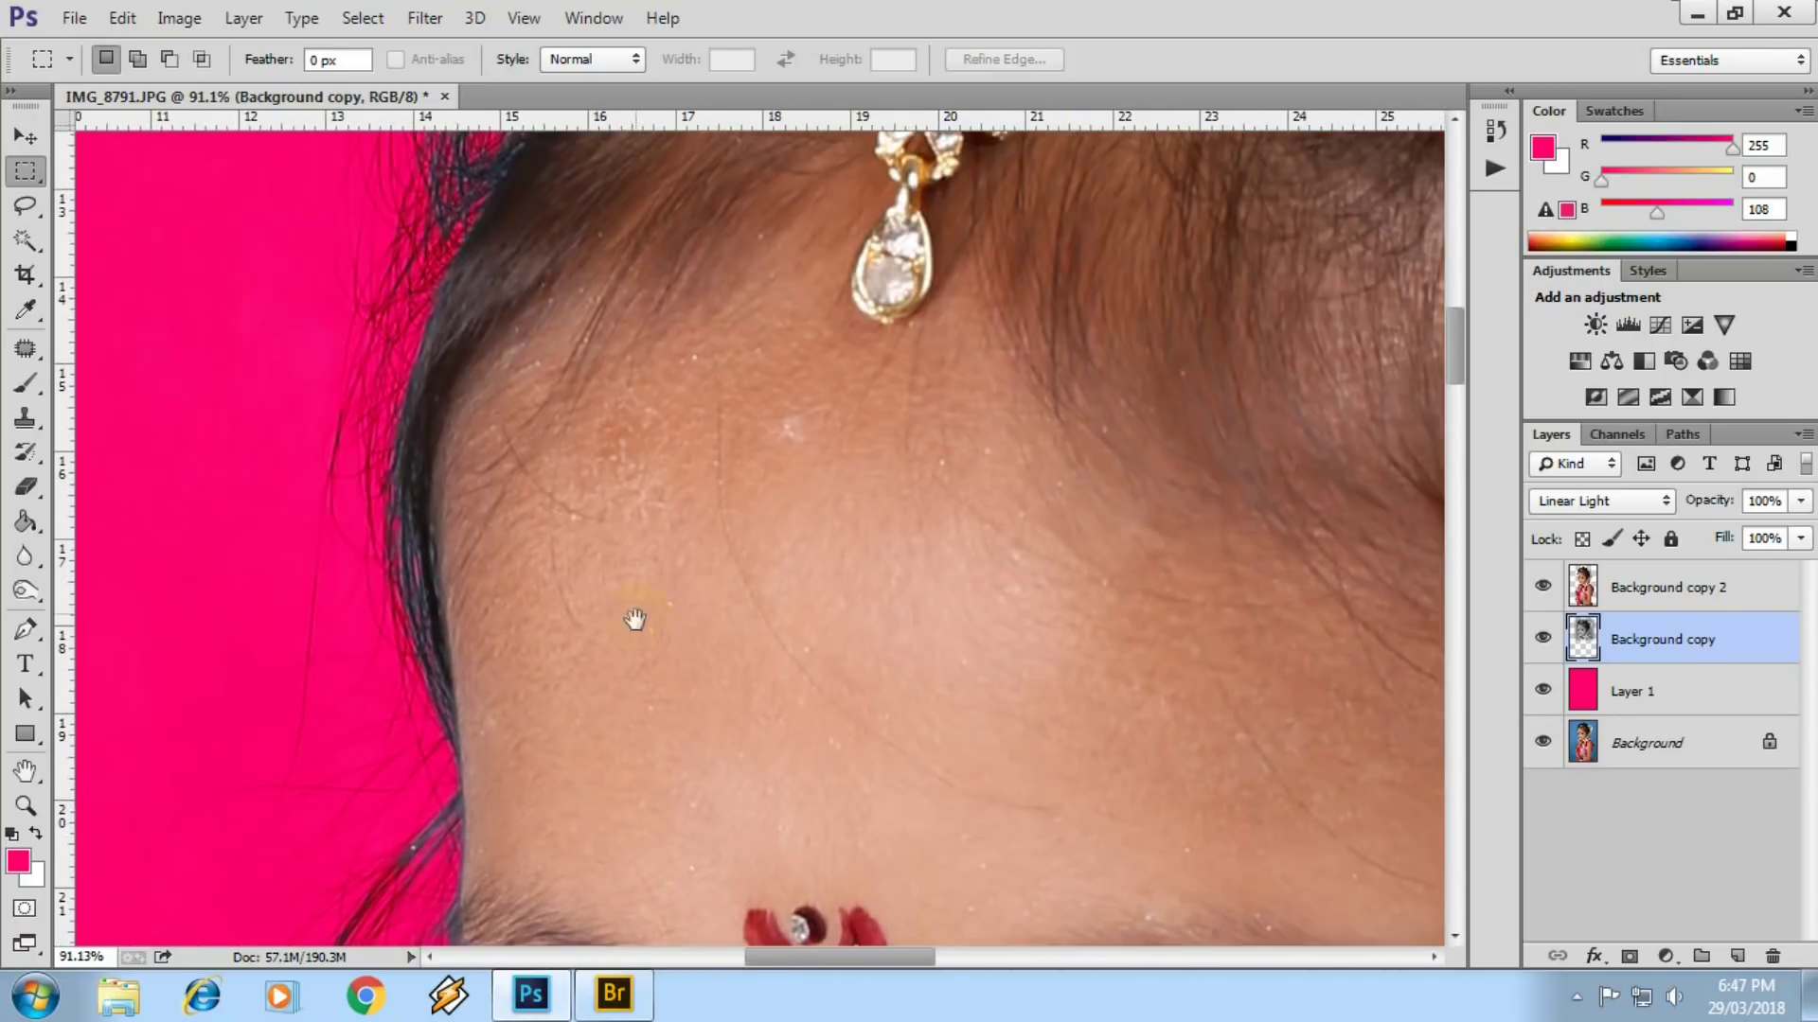
pyautogui.moveTo(541, 200); pyautogui.dragTo(540, 483)
pyautogui.scroll(-1, 713, 304)
pyautogui.moveTo(713, 304)
pyautogui.mouseDown()
pyautogui.moveTo(540, 499)
pyautogui.moveTo(852, 528)
pyautogui.moveTo(701, 121)
pyautogui.mouseUp()
pyautogui.scroll(-1, 702, 121)
pyautogui.moveTo(1205, 527)
pyautogui.mouseDown()
pyautogui.moveTo(925, 560)
pyautogui.moveTo(847, 549)
pyautogui.moveTo(986, 292)
pyautogui.moveTo(957, 394)
pyautogui.moveTo(824, 324)
pyautogui.mouseUp()
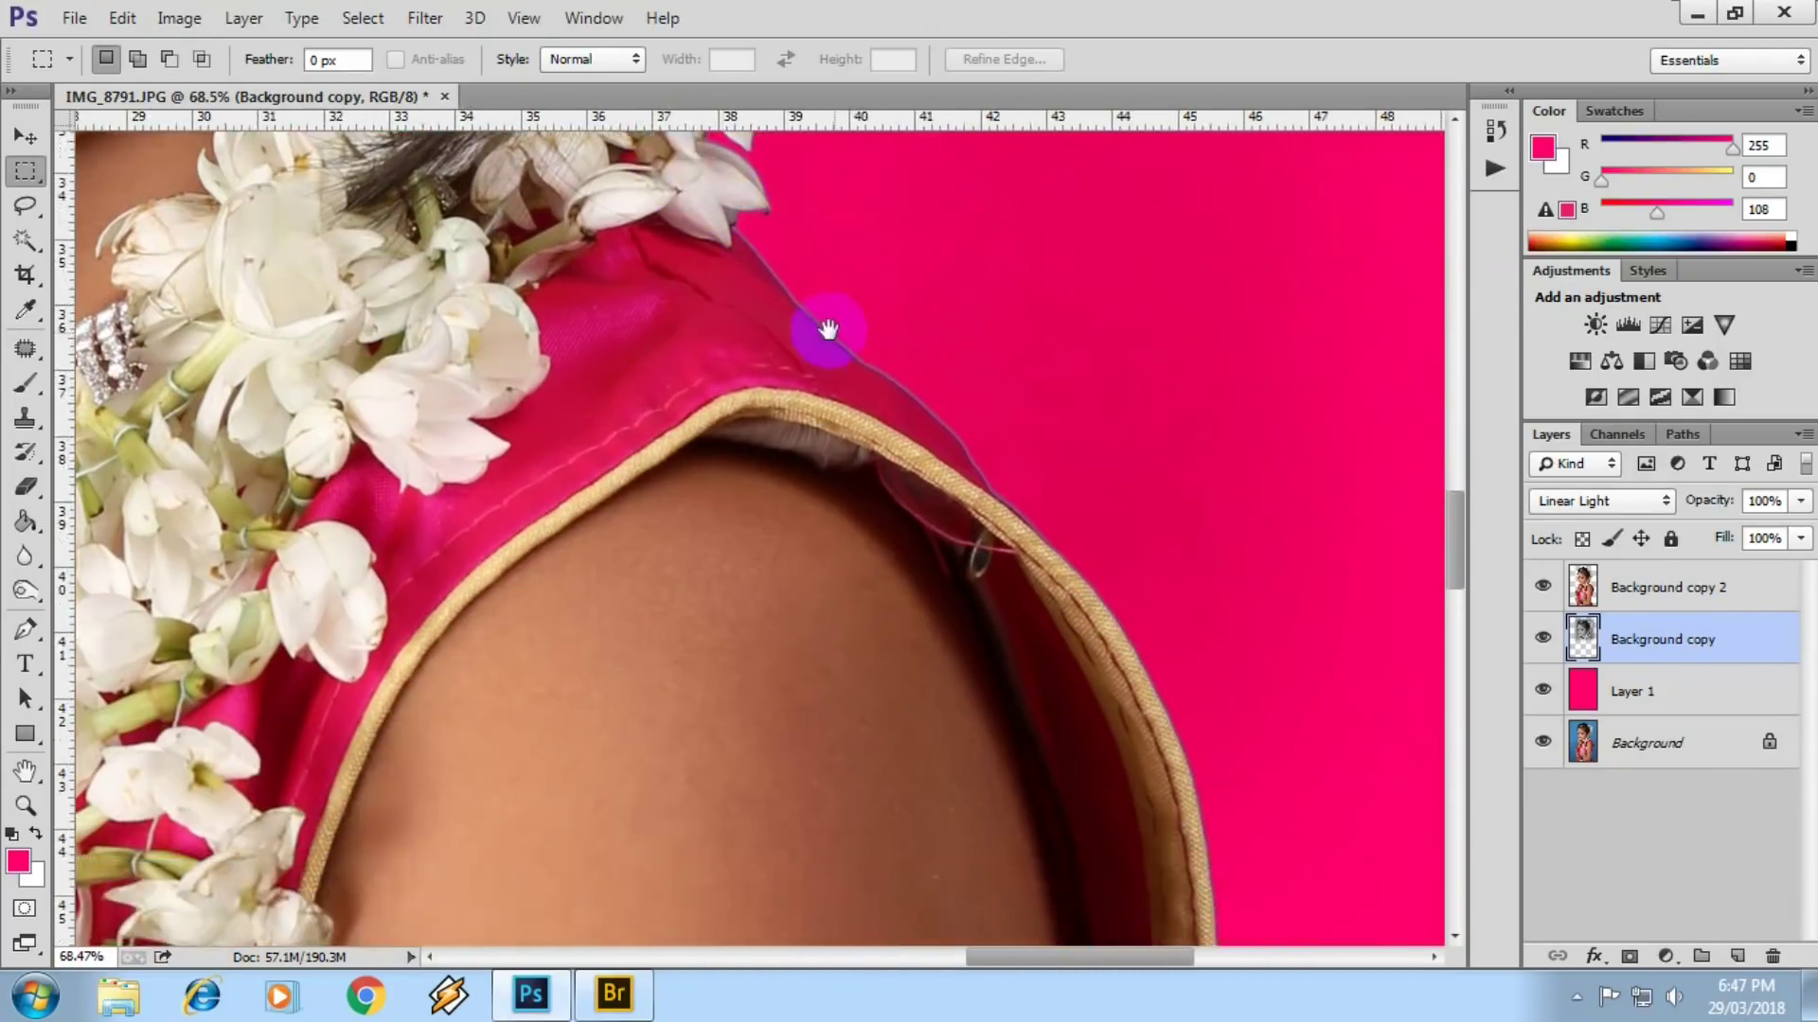
pyautogui.scroll(2, 882, 388)
pyautogui.moveTo(882, 388); pyautogui.dragTo(904, 453)
pyautogui.scroll(1, 904, 452)
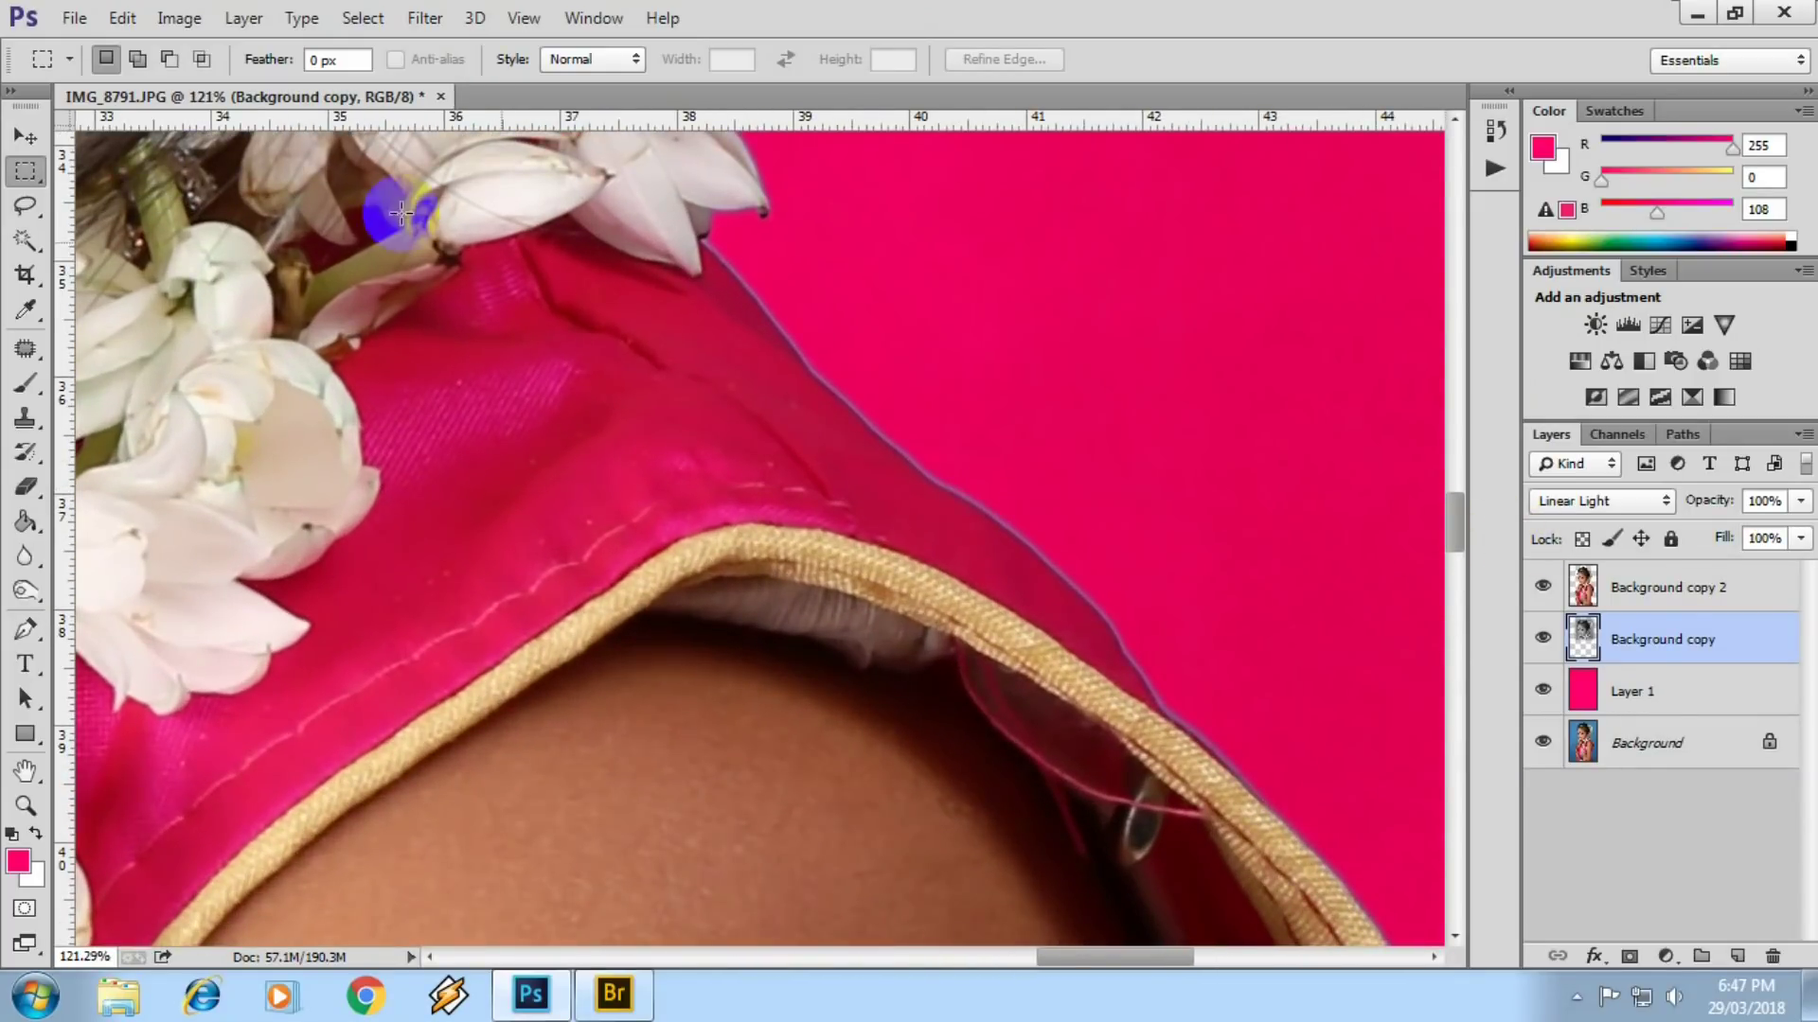
# - Load the girl's outline as a selection, feather it 2 px, and clear it on Background copy
pyautogui.keyDown('ctrl'); pyautogui.click(1583, 592); pyautogui.keyUp('ctrl')
pyautogui.scroll(3, 1047, 474)
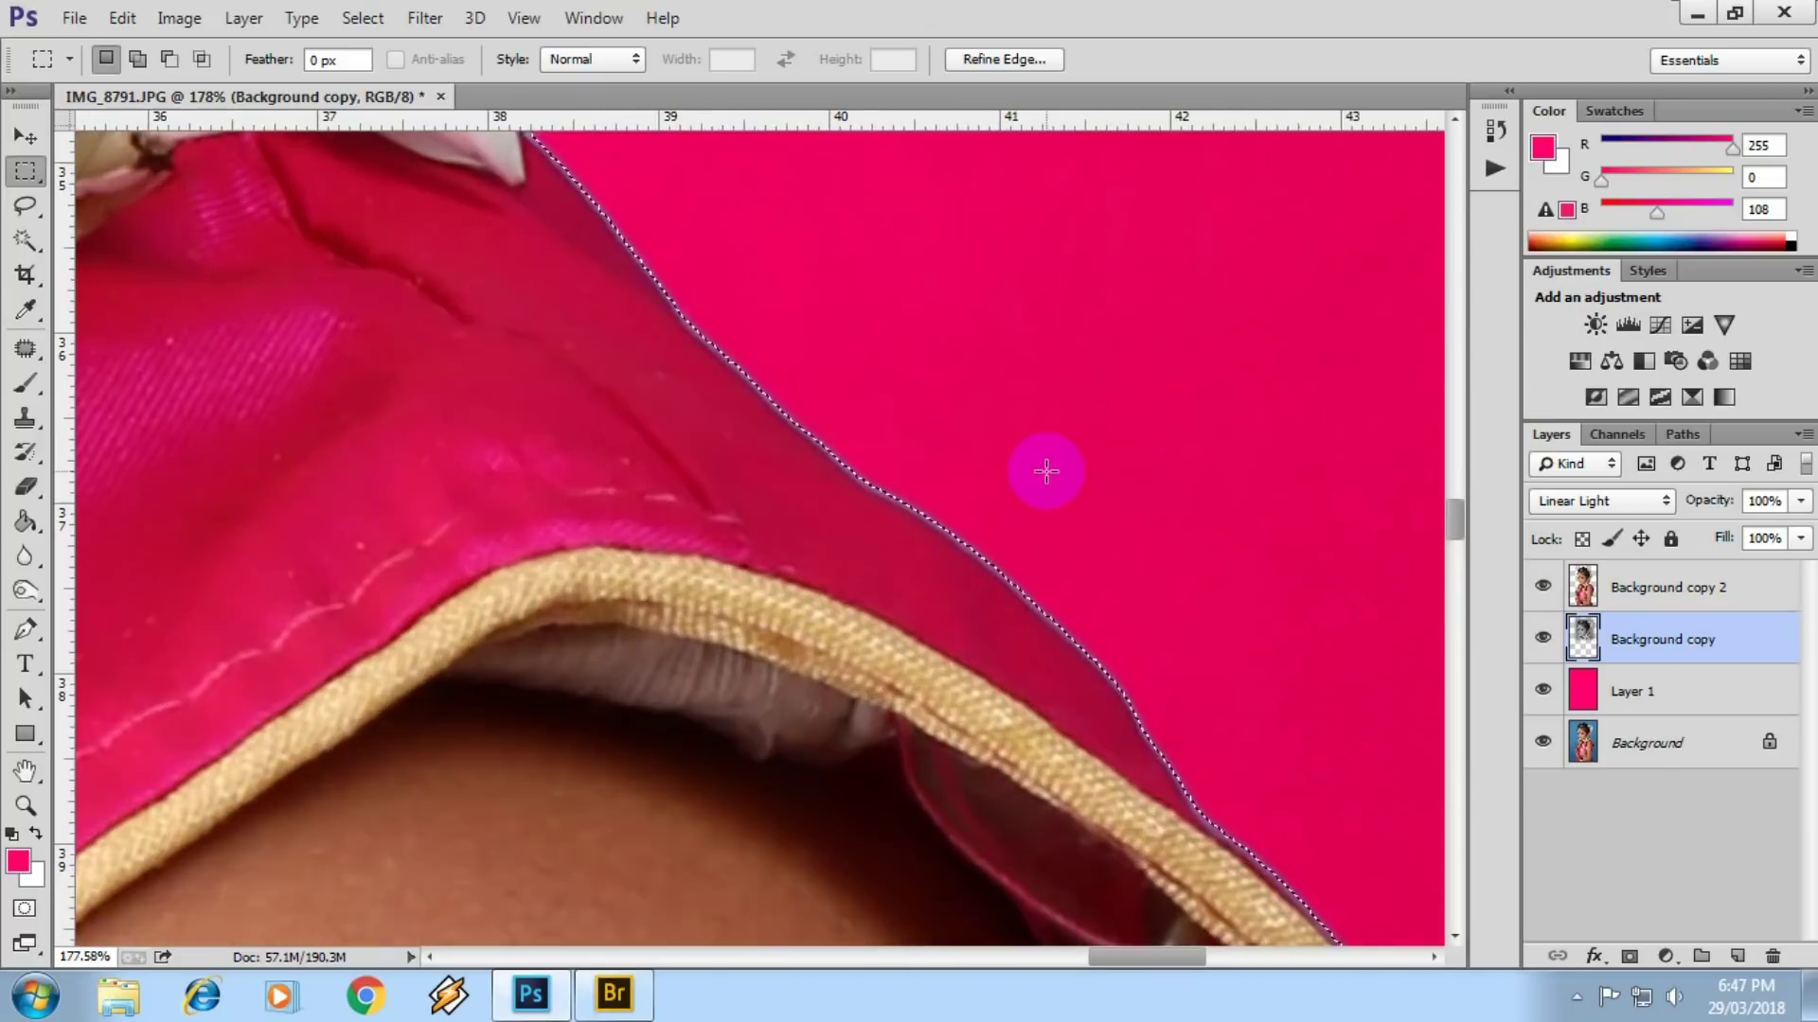
pyautogui.rightClick(988, 456)
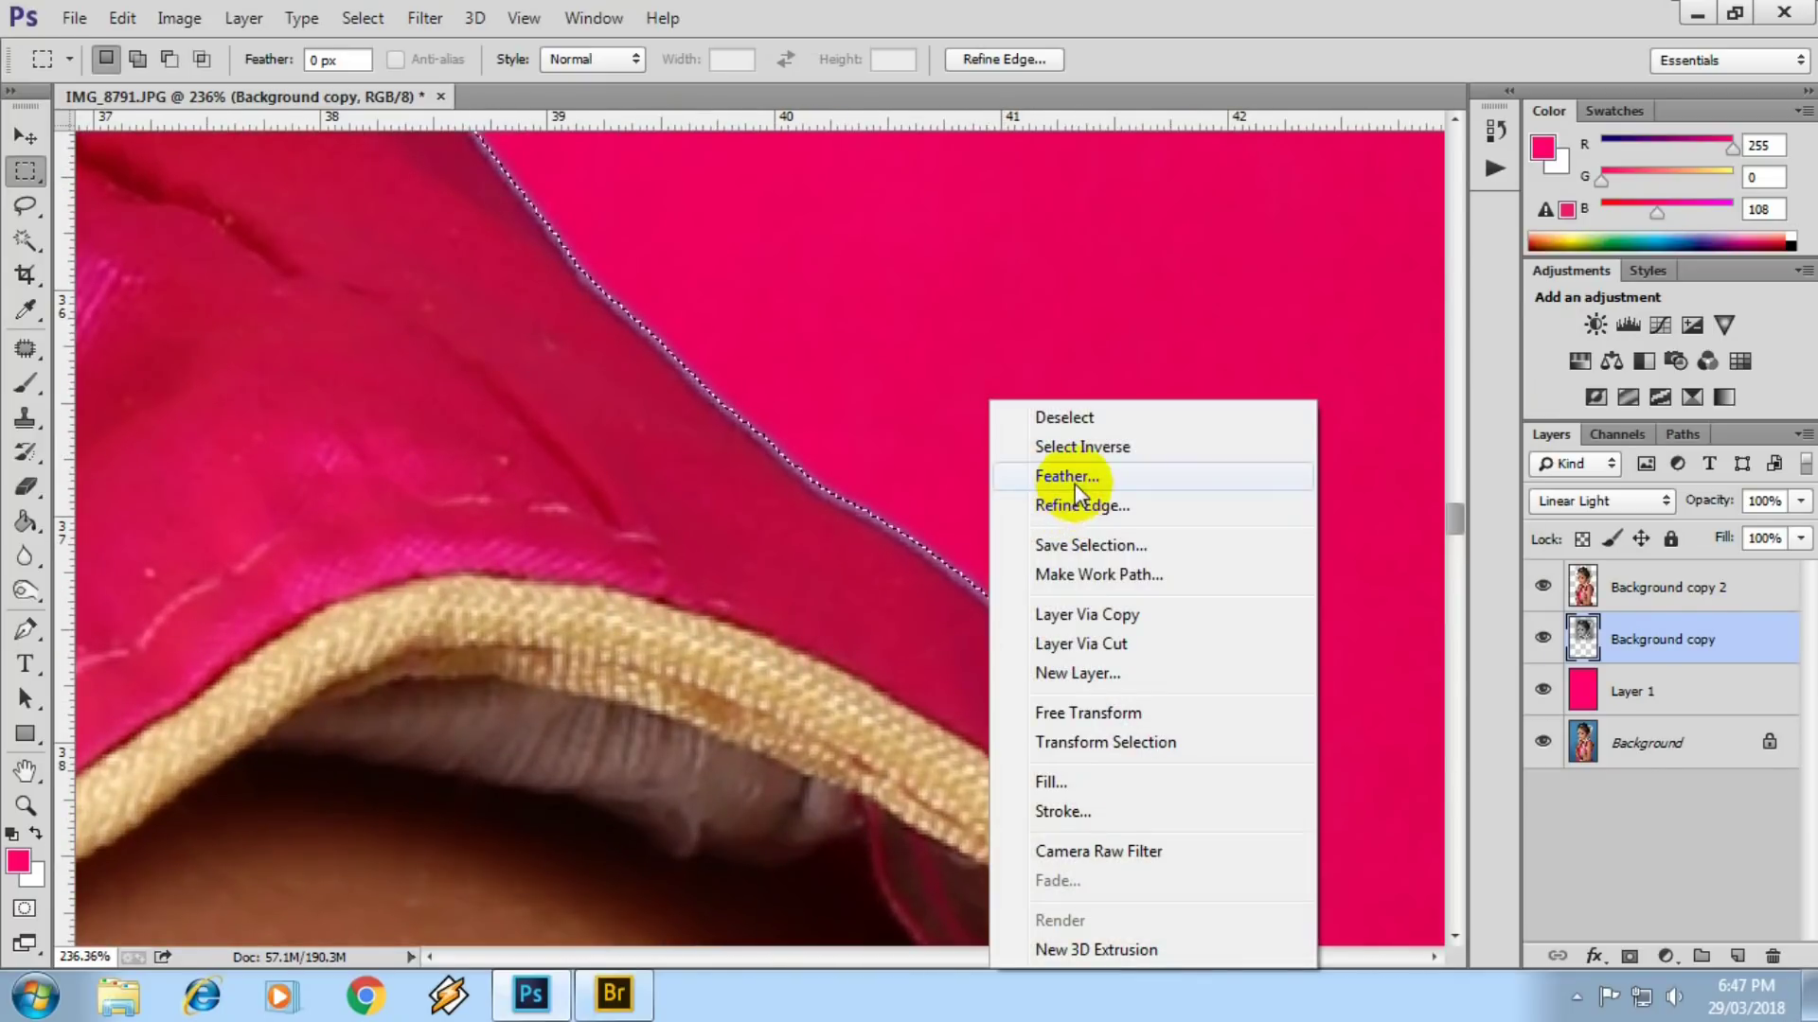
pyautogui.click(1069, 479)
pyautogui.write('2')
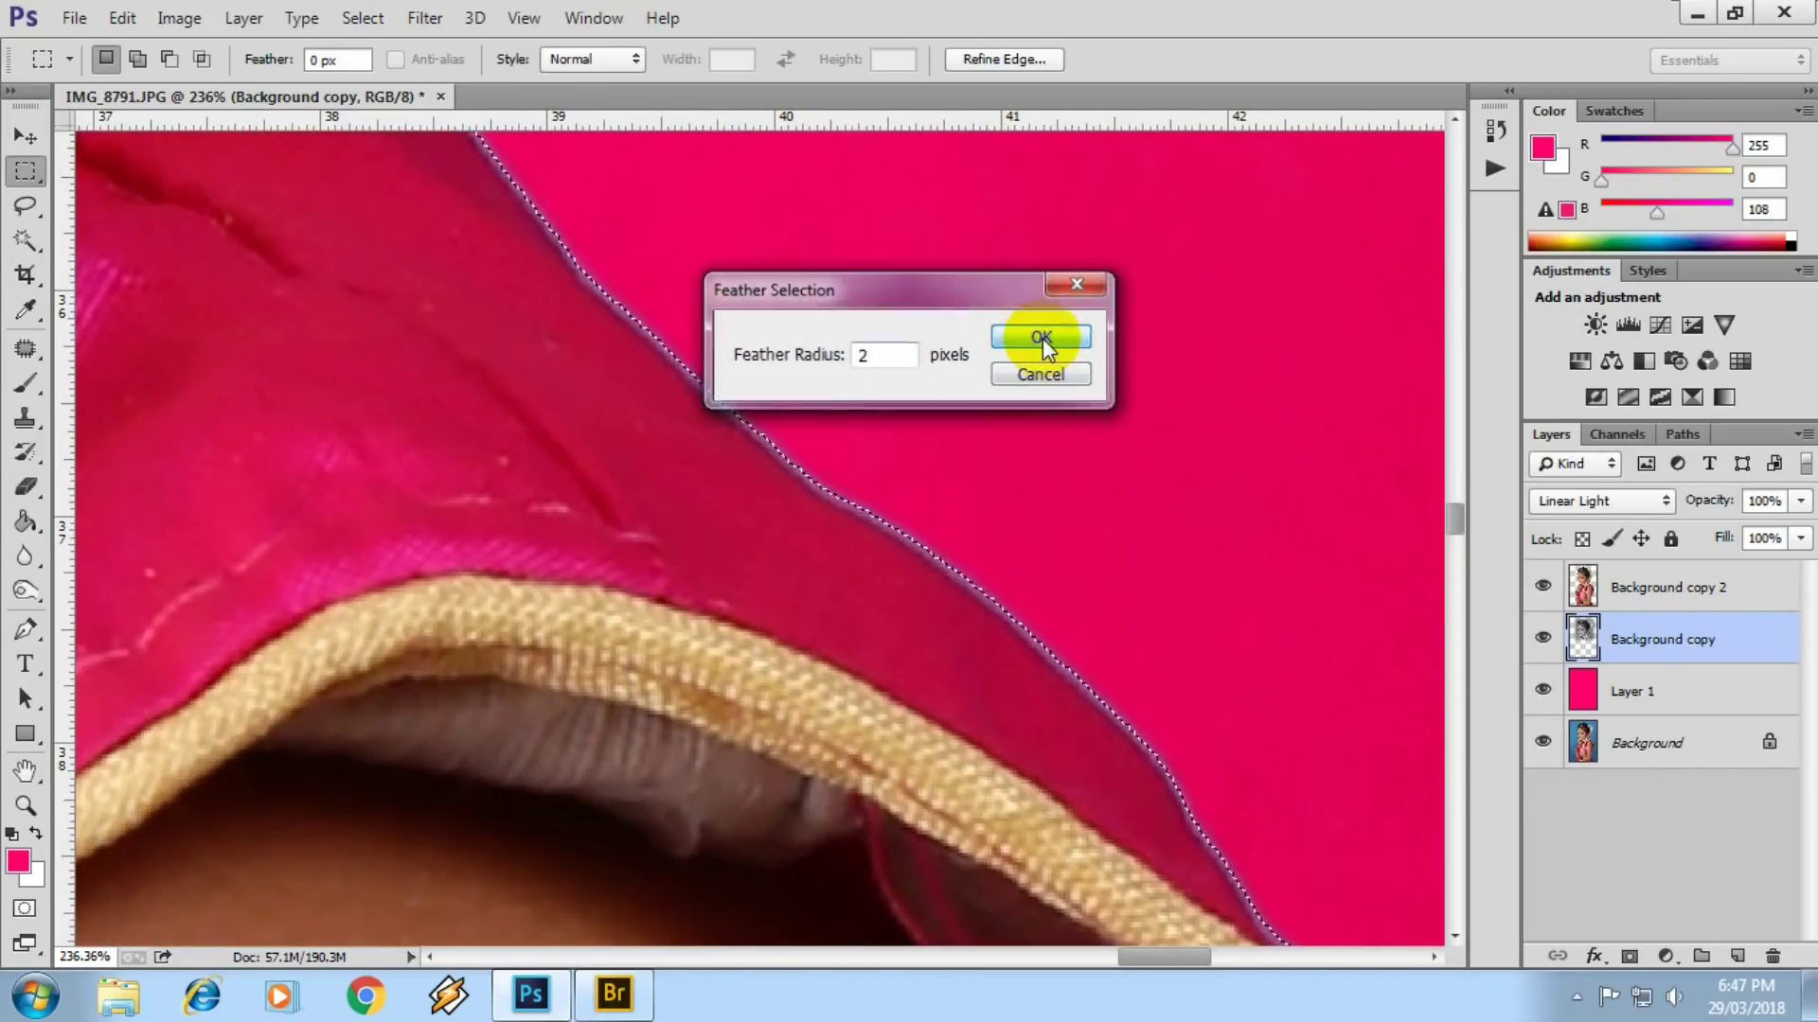
pyautogui.click(1046, 339)
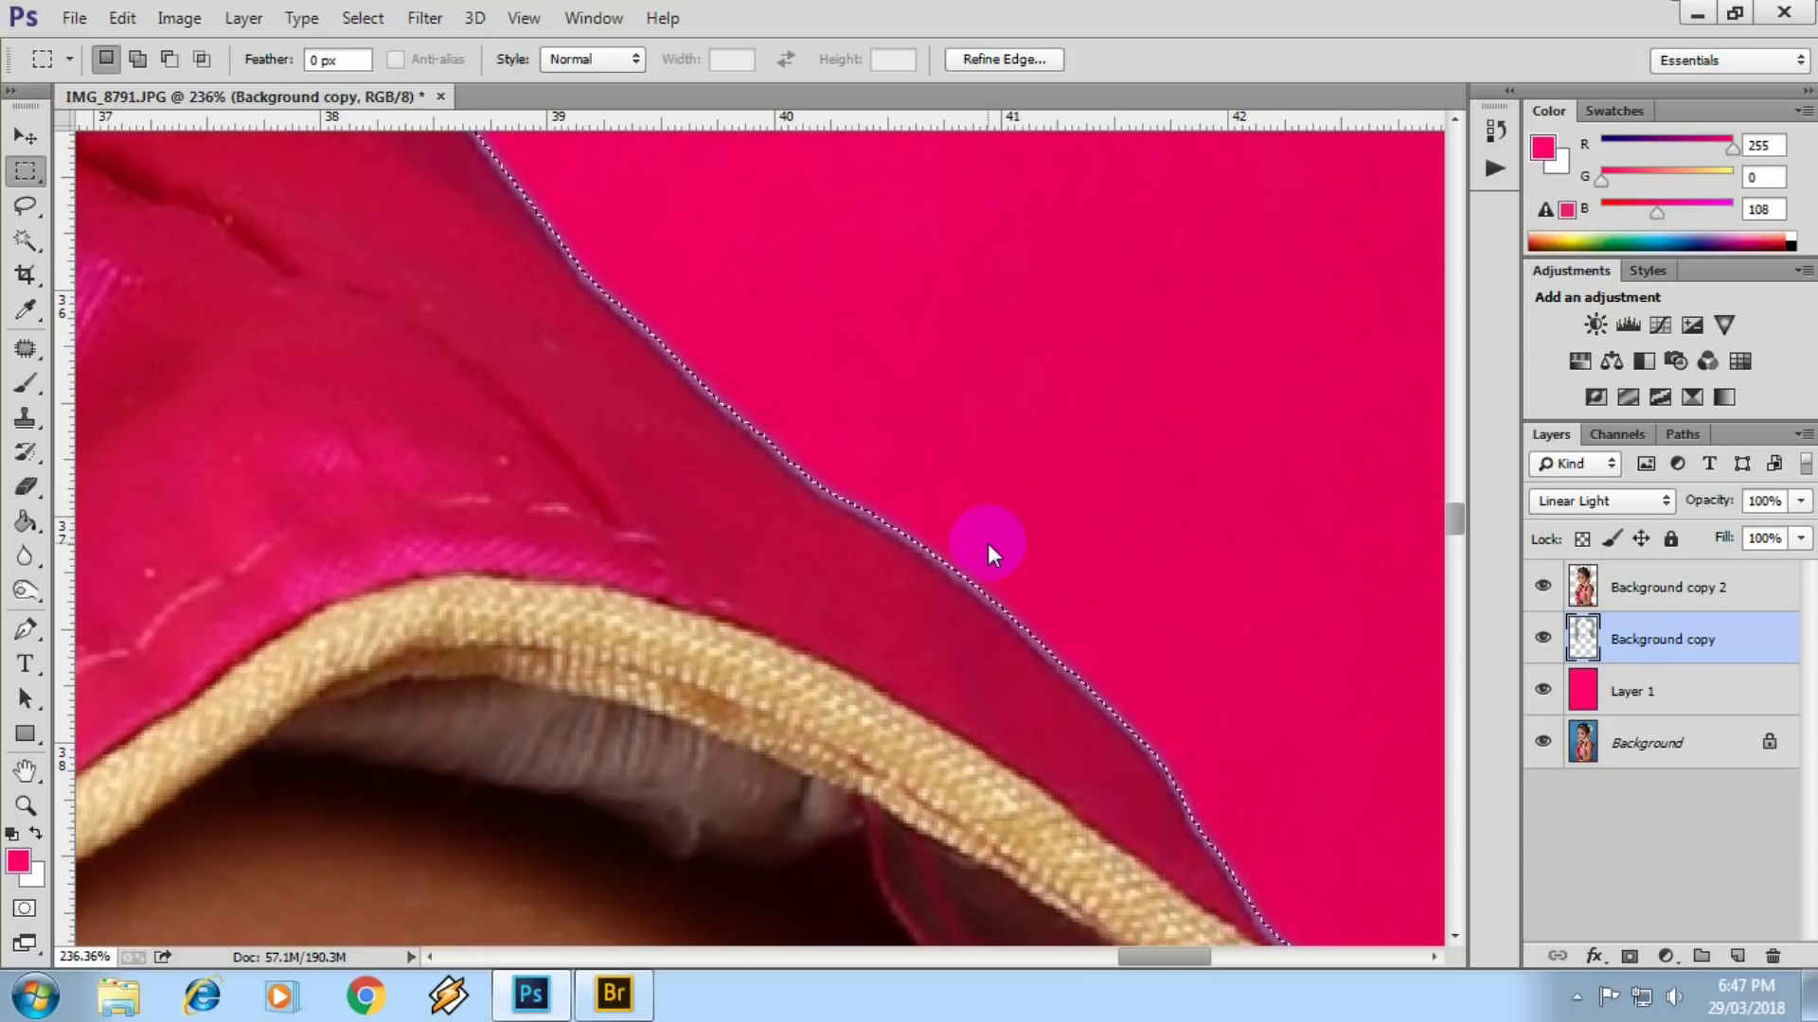
pyautogui.keyDown('ctrl'); pyautogui.click(1583, 591); pyautogui.keyUp('ctrl')
pyautogui.press('Delete')
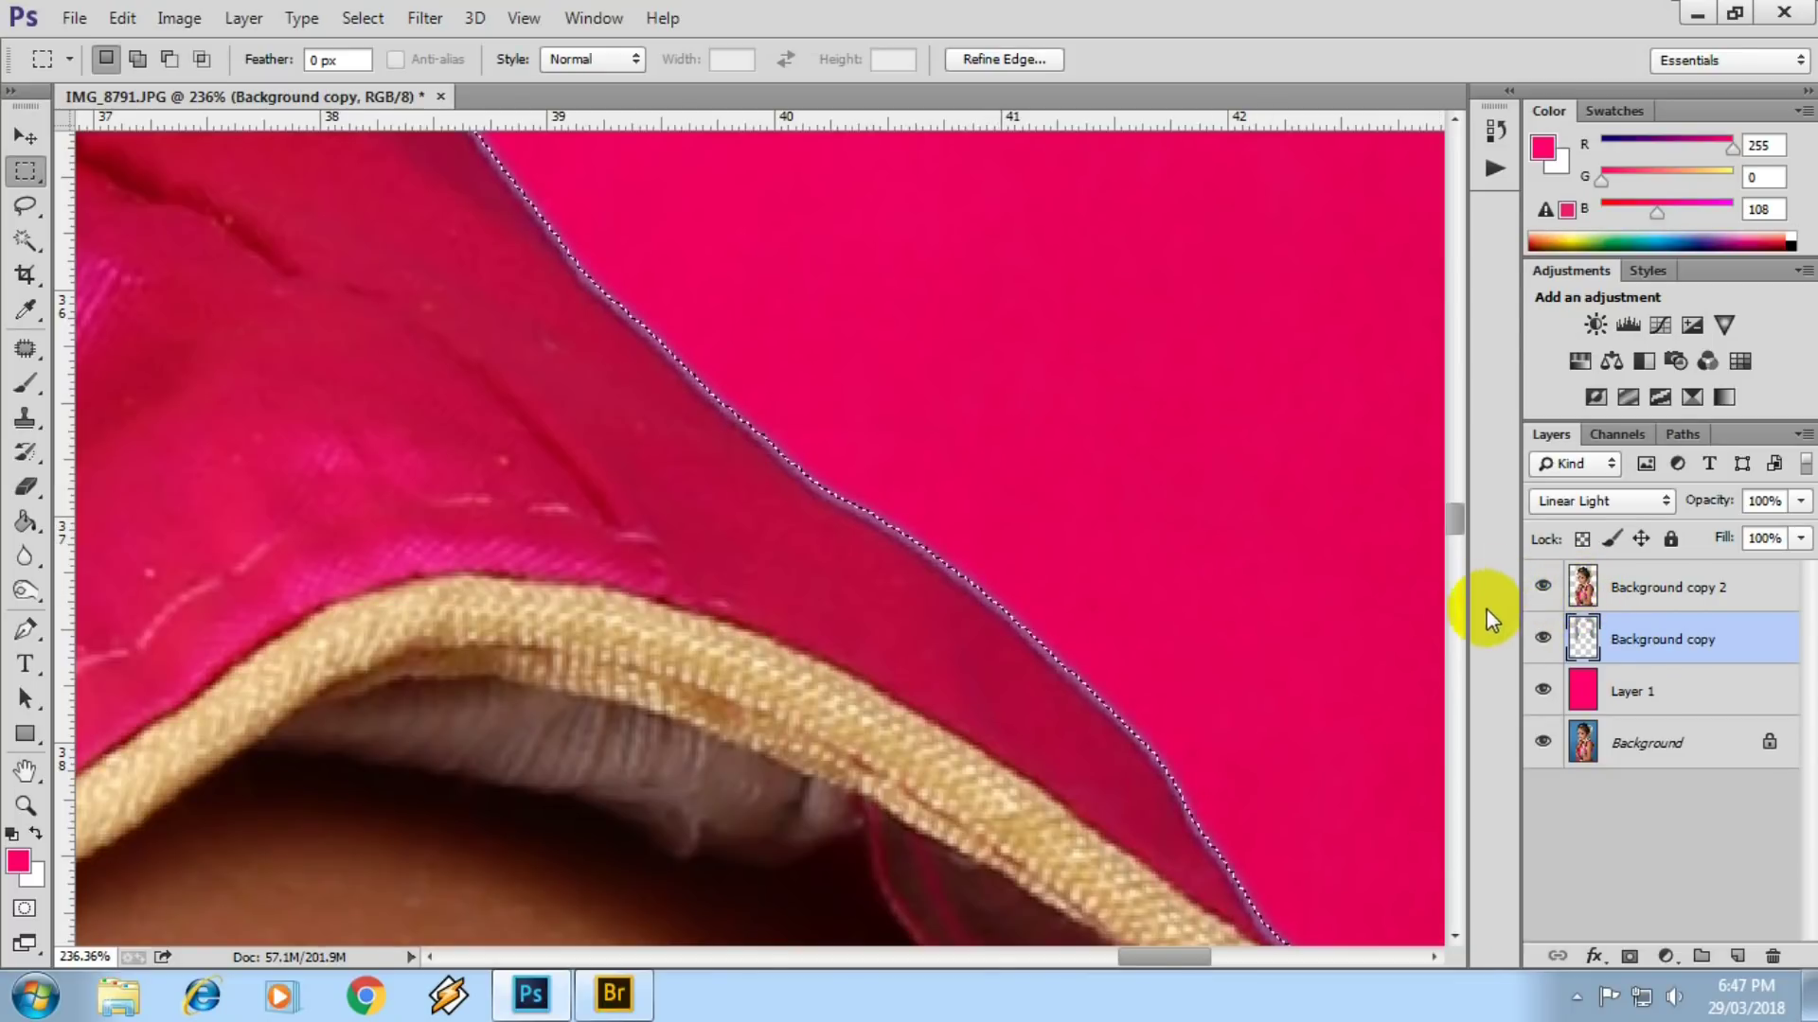
# - On Background copy 2, feather the selection 2 px again, then undo the accidental deletion
pyautogui.click(1611, 591)
pyautogui.rightClick(1084, 559)
pyautogui.click(1134, 477)
pyautogui.write('2')
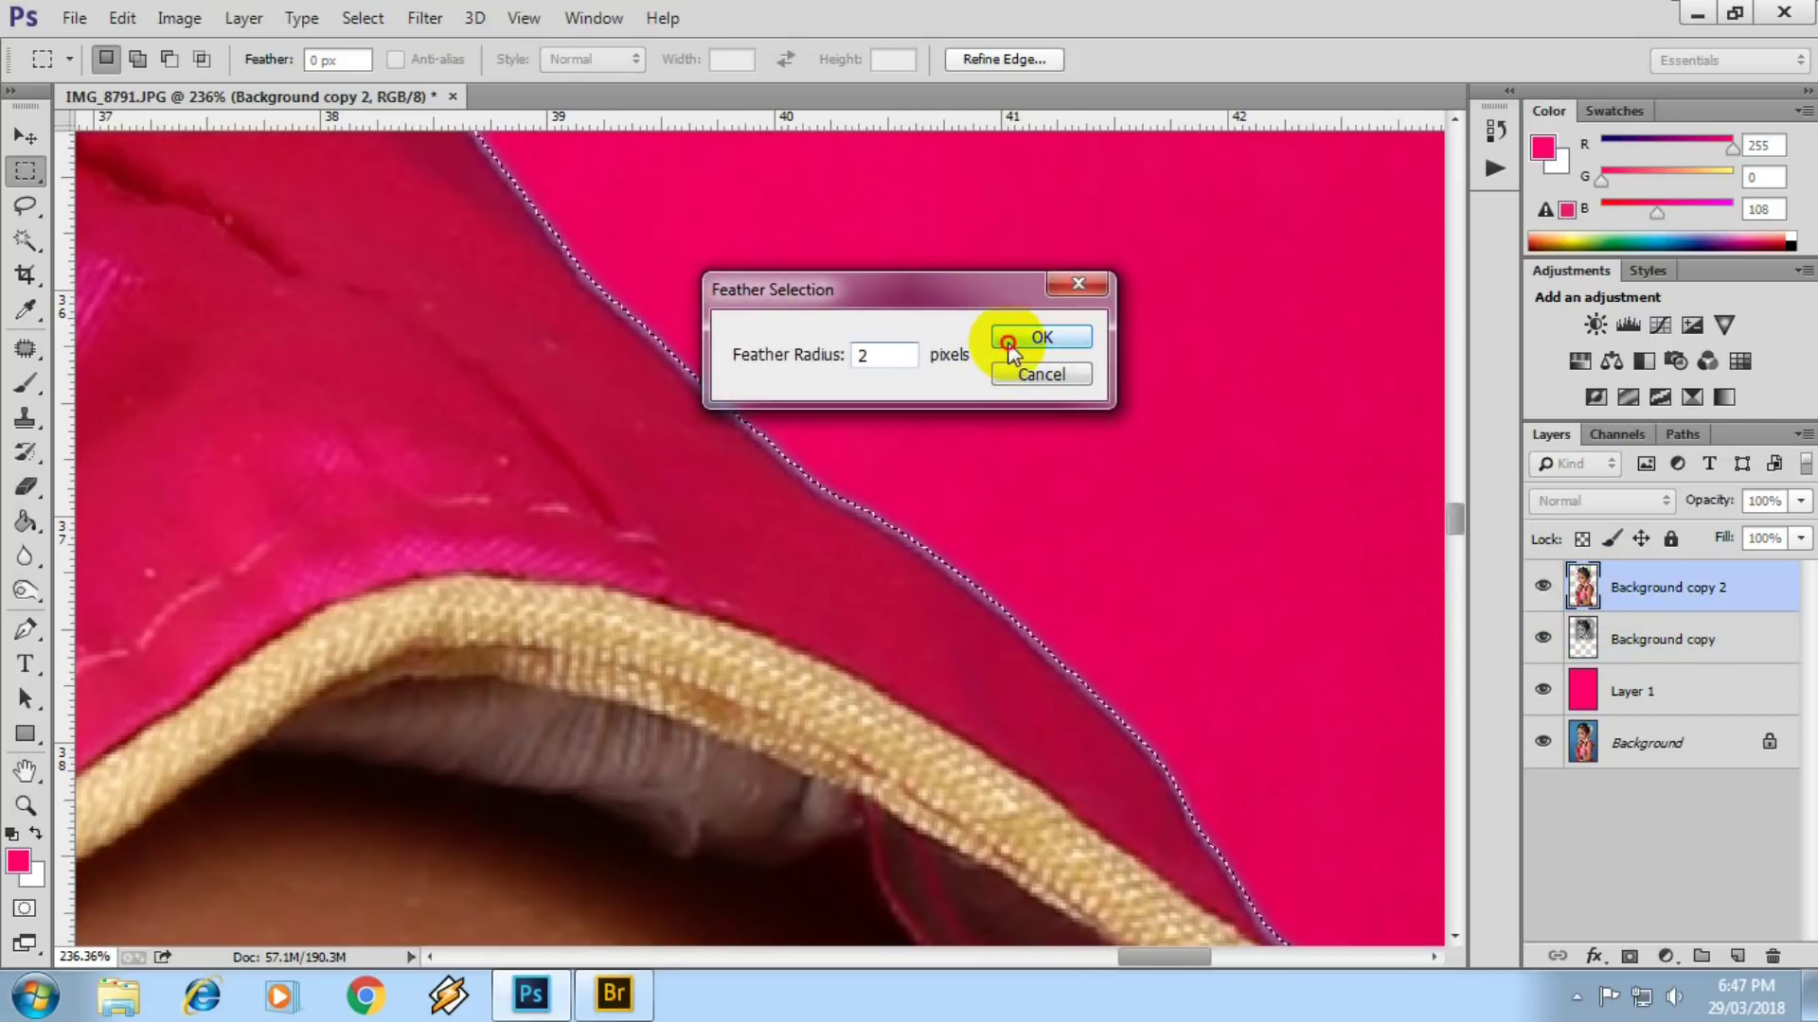
pyautogui.click(1042, 338)
pyautogui.press('Delete')
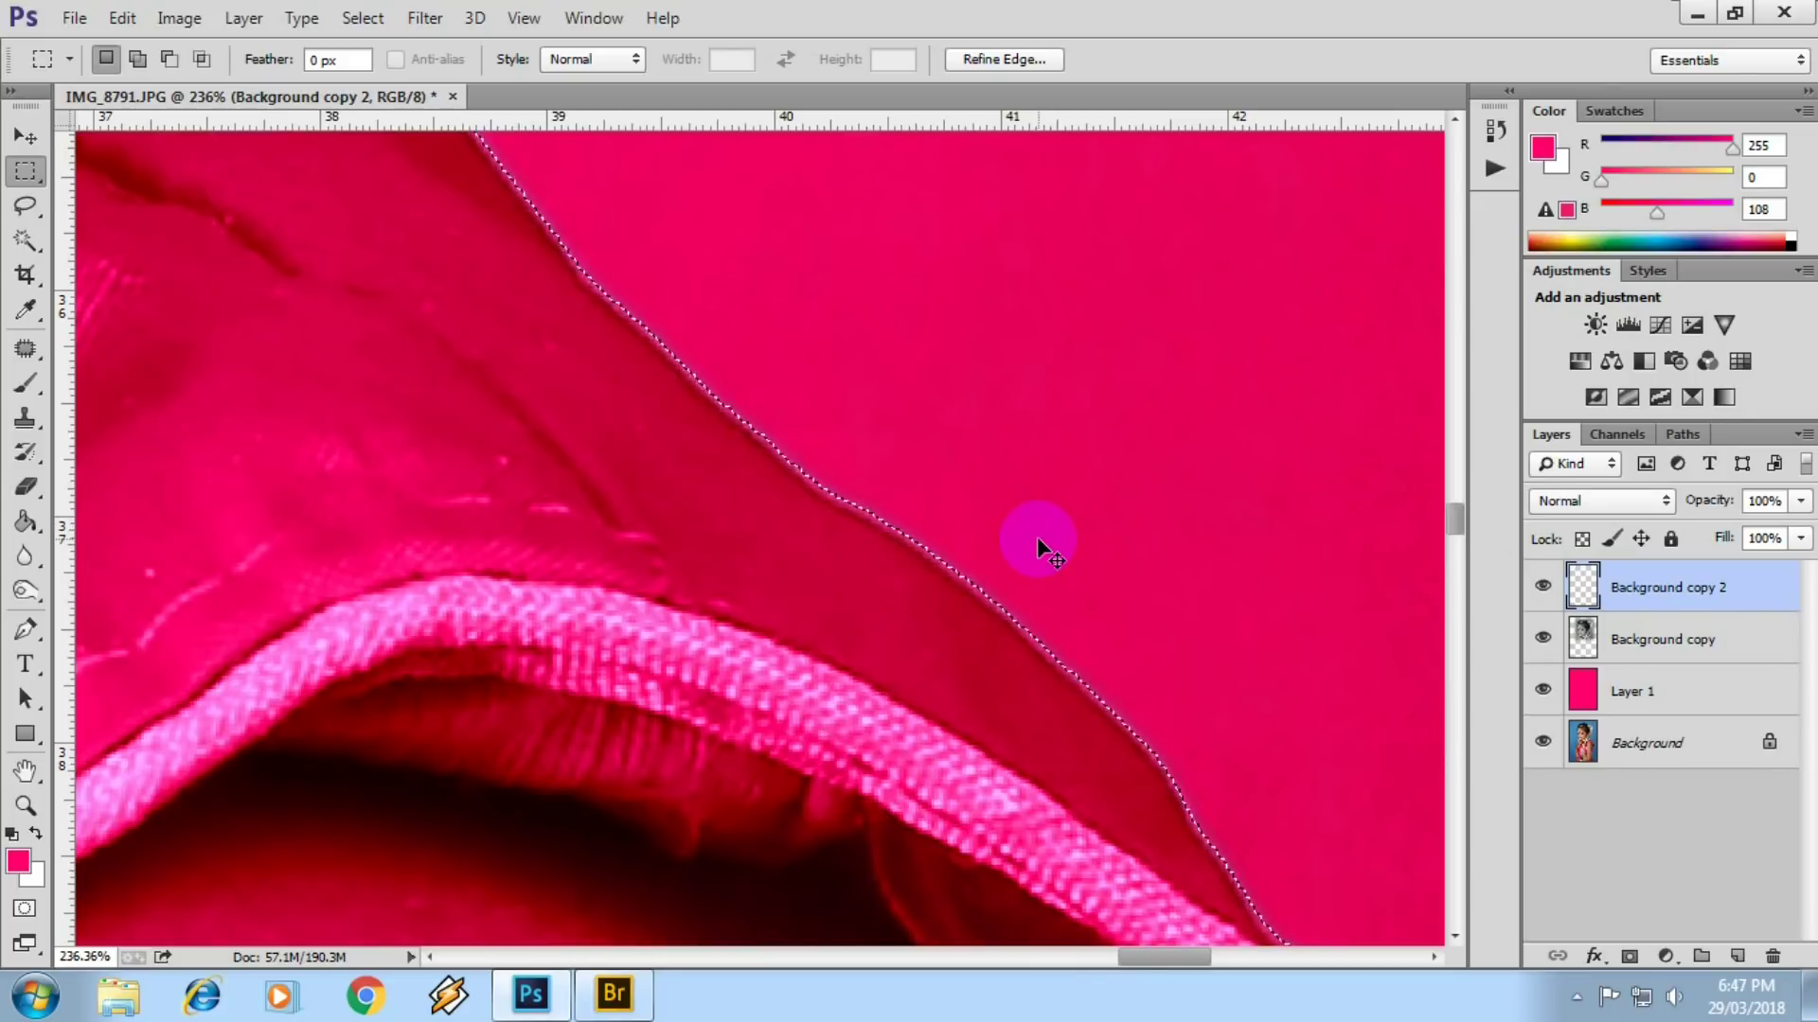
pyautogui.hotkey('ctrl', 'z')
pyautogui.scroll(-2, 994, 503)
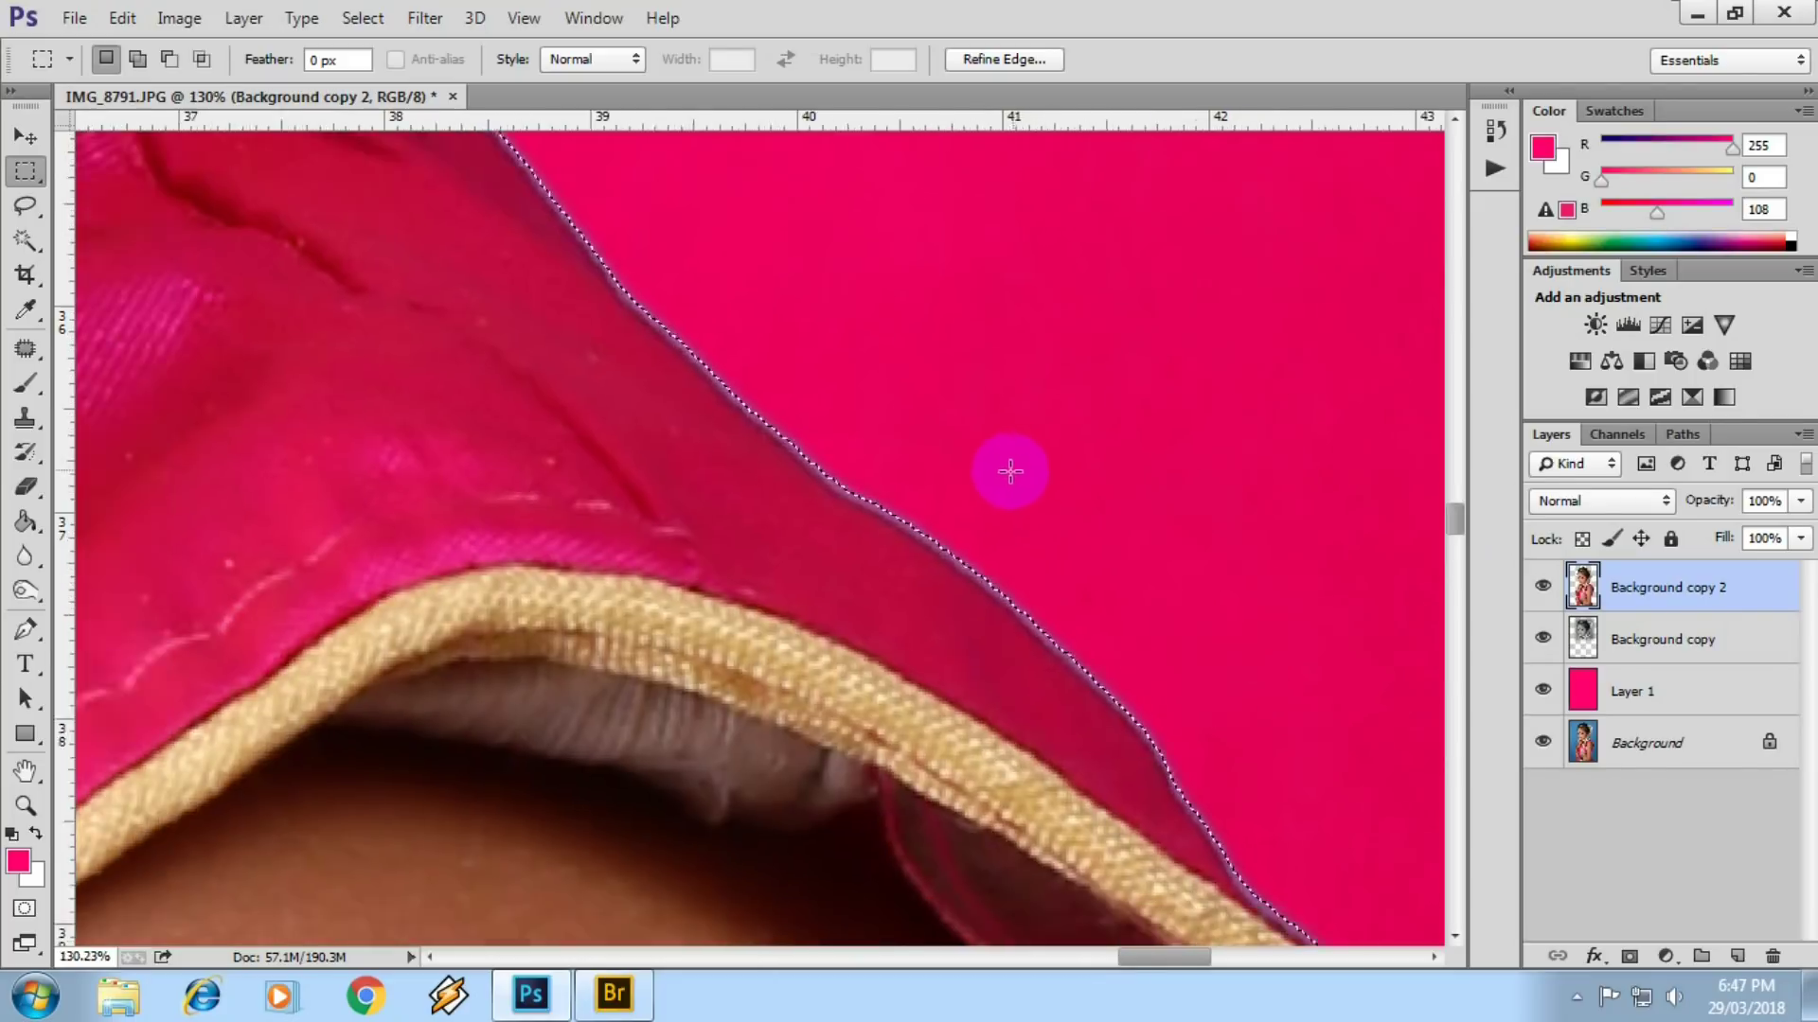
pyautogui.scroll(-3, 1006, 470)
pyautogui.scroll(-3, 961, 479)
pyautogui.scroll(-2, 962, 479)
pyautogui.rightClick(926, 398)
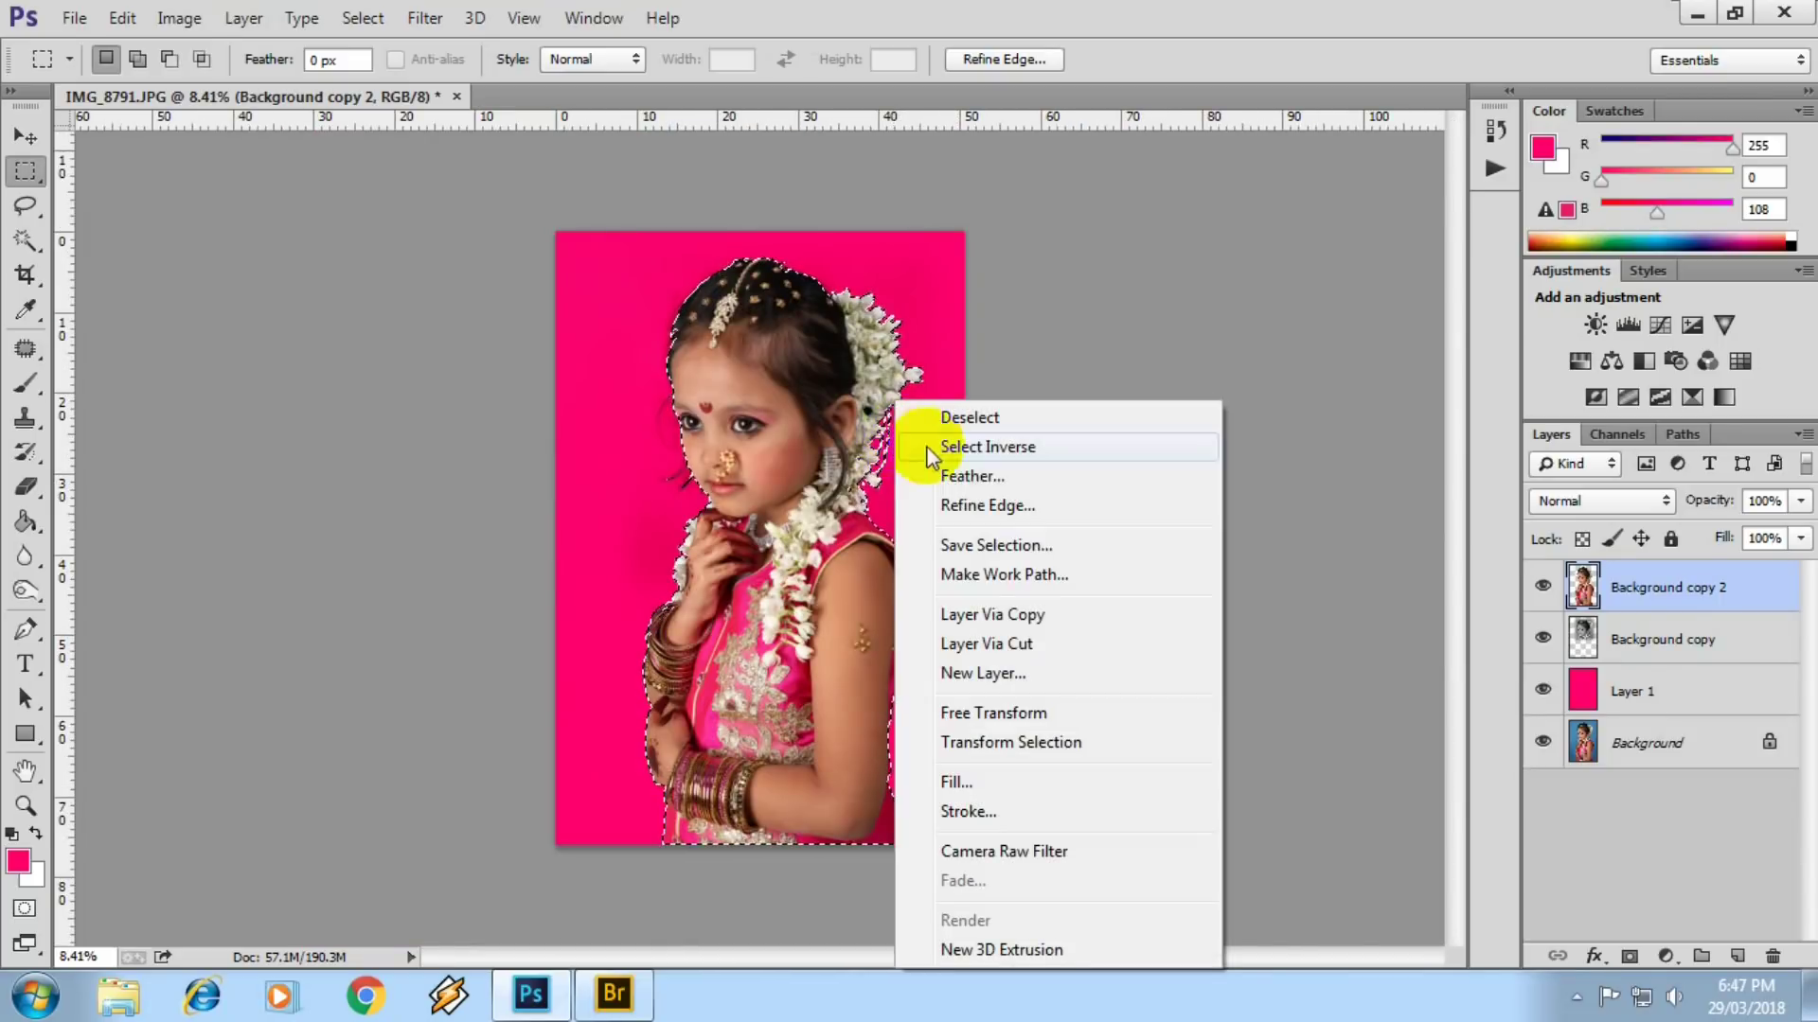
# - Invert the selection onto the backdrop and inspect the flower petal edge
pyautogui.click(1013, 446)
pyautogui.scroll(3, 937, 460)
pyautogui.scroll(3, 850, 640)
pyautogui.scroll(2, 722, 715)
pyautogui.scroll(1, 659, 738)
pyautogui.moveTo(659, 739); pyautogui.dragTo(722, 519)
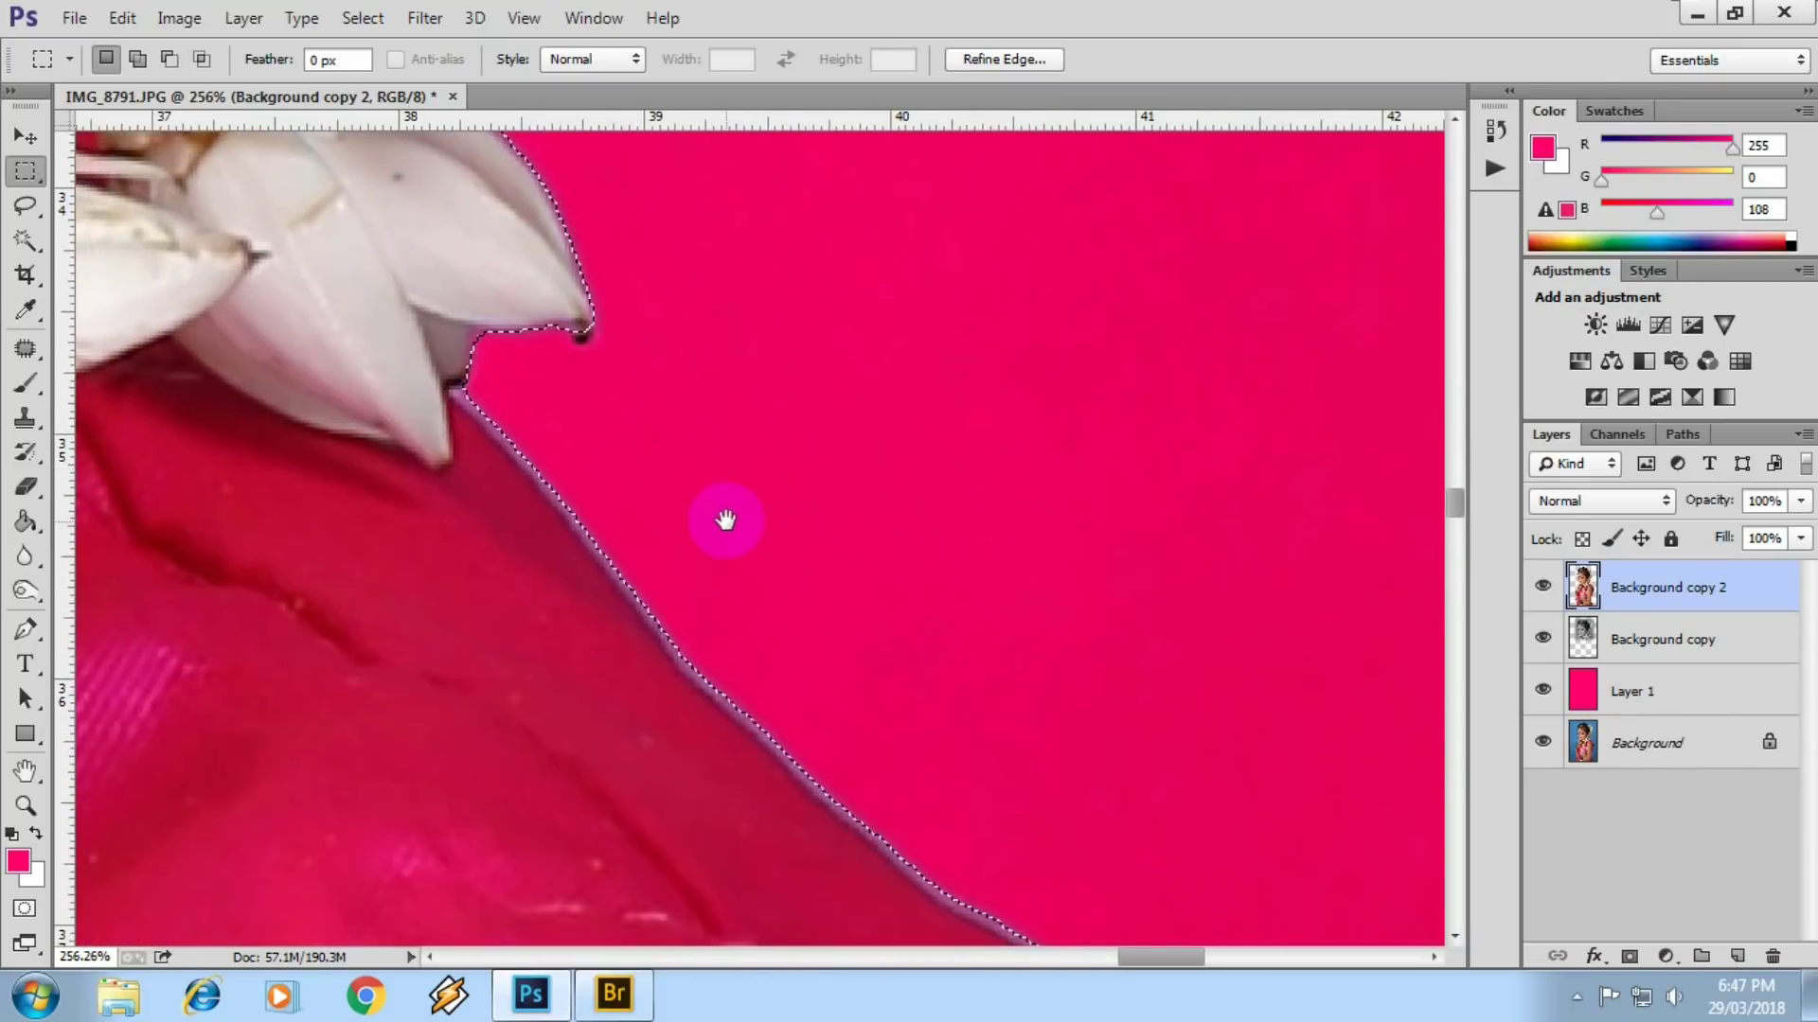
pyautogui.scroll(1, 698, 576)
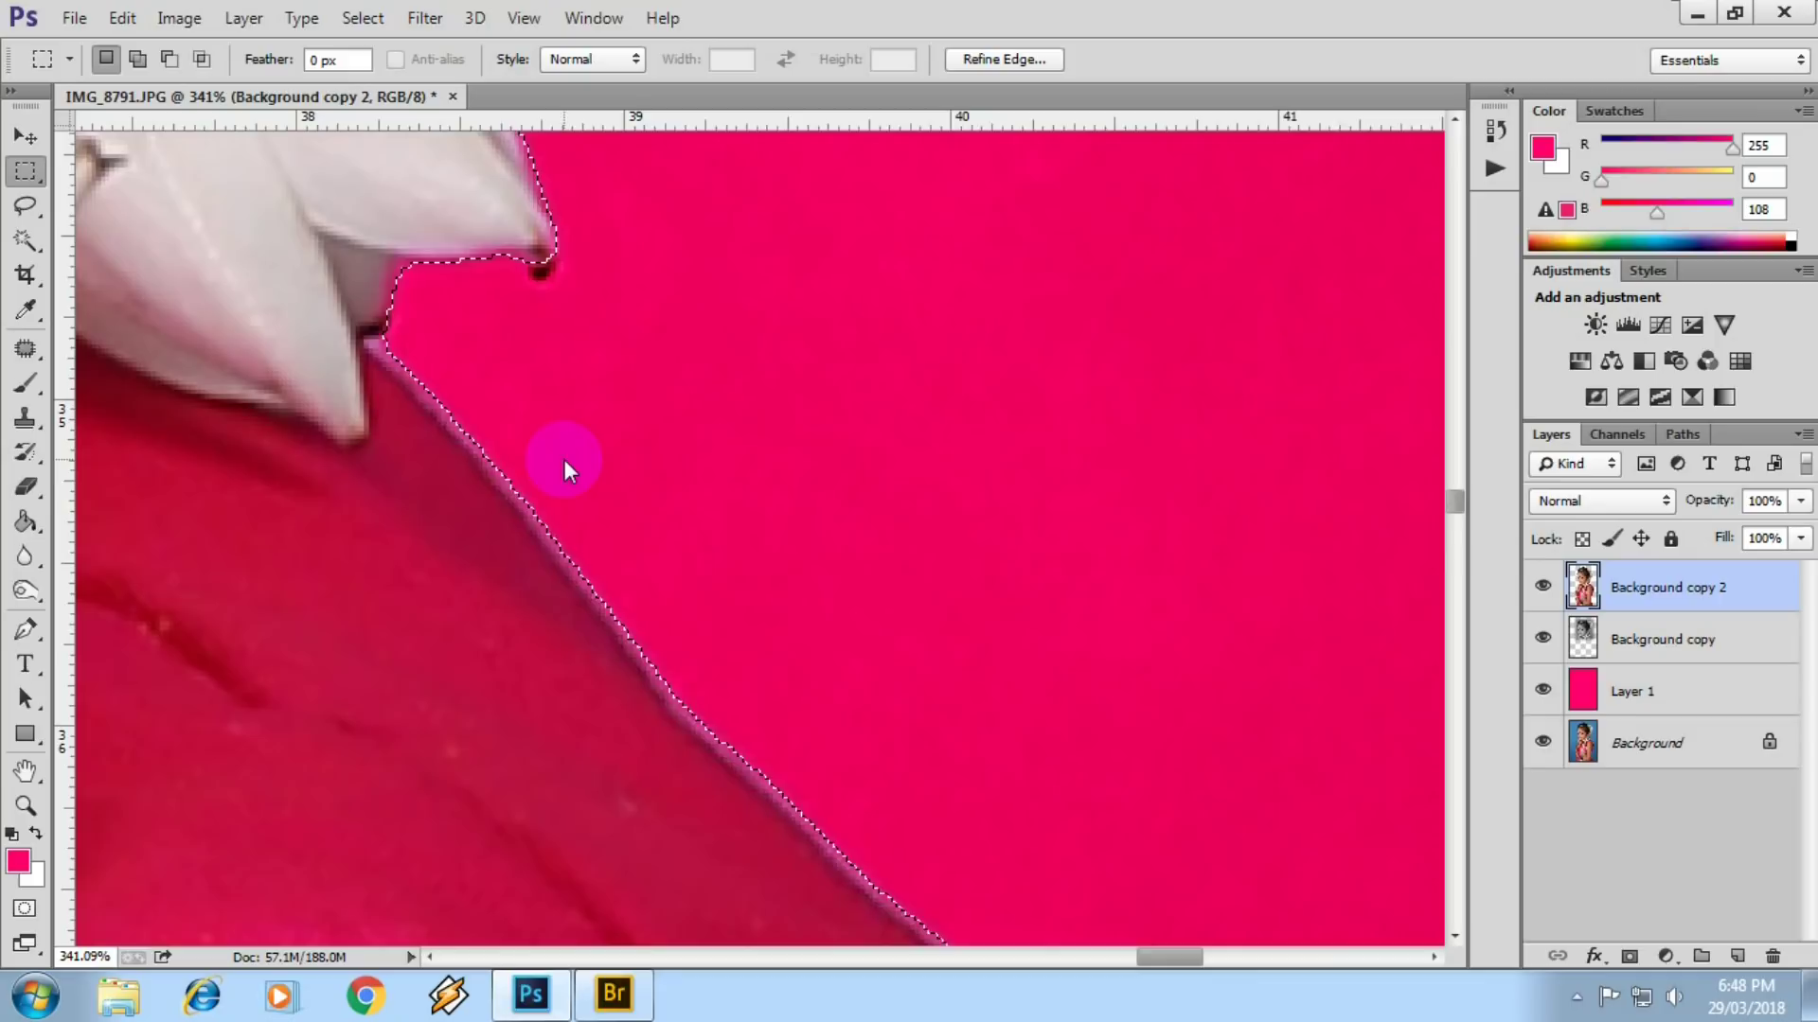
pyautogui.scroll(-1, 564, 451)
pyautogui.scroll(-1, 564, 452)
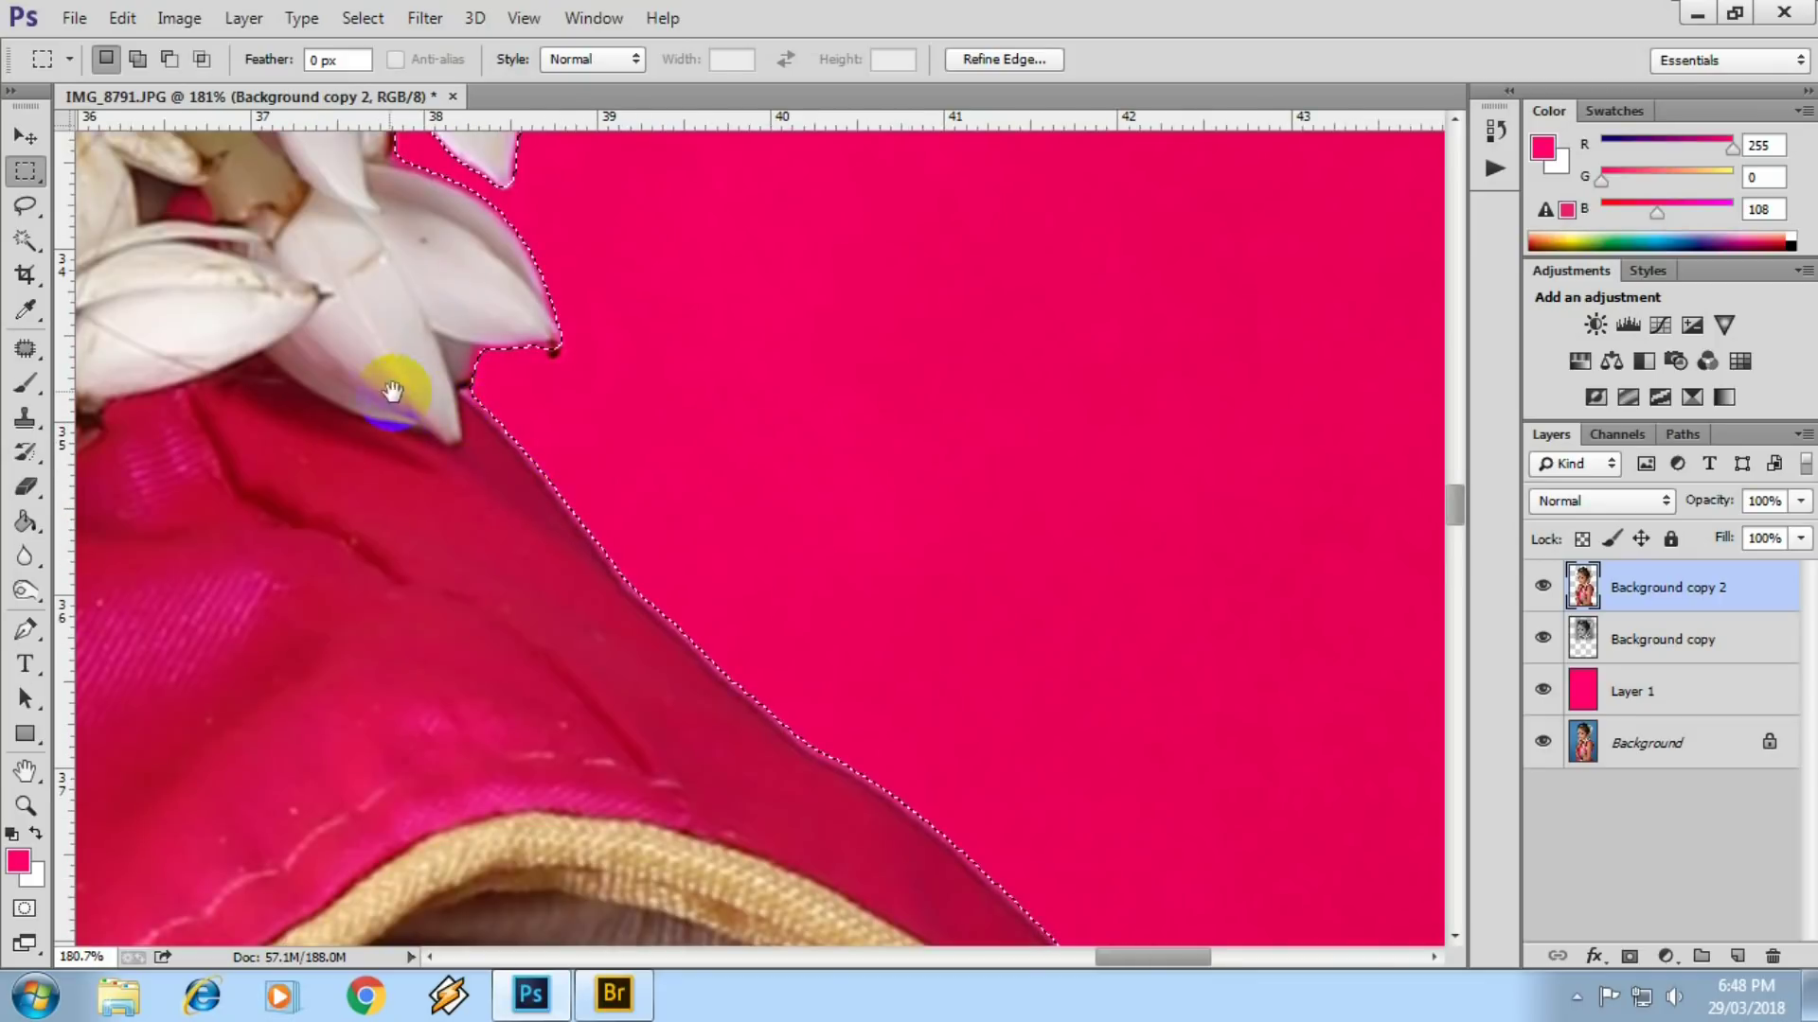
pyautogui.scroll(-1, 405, 385)
pyautogui.scroll(-1, 580, 600)
pyautogui.scroll(-1, 597, 593)
pyautogui.scroll(-3, 549, 559)
# - Deselect, then add a white layer mask to Background copy 2
pyautogui.hotkey('ctrl', 'd')
pyautogui.scroll(2, 223, 568)
pyautogui.scroll(1, 393, 545)
pyautogui.hscroll(-5, 393, 544)
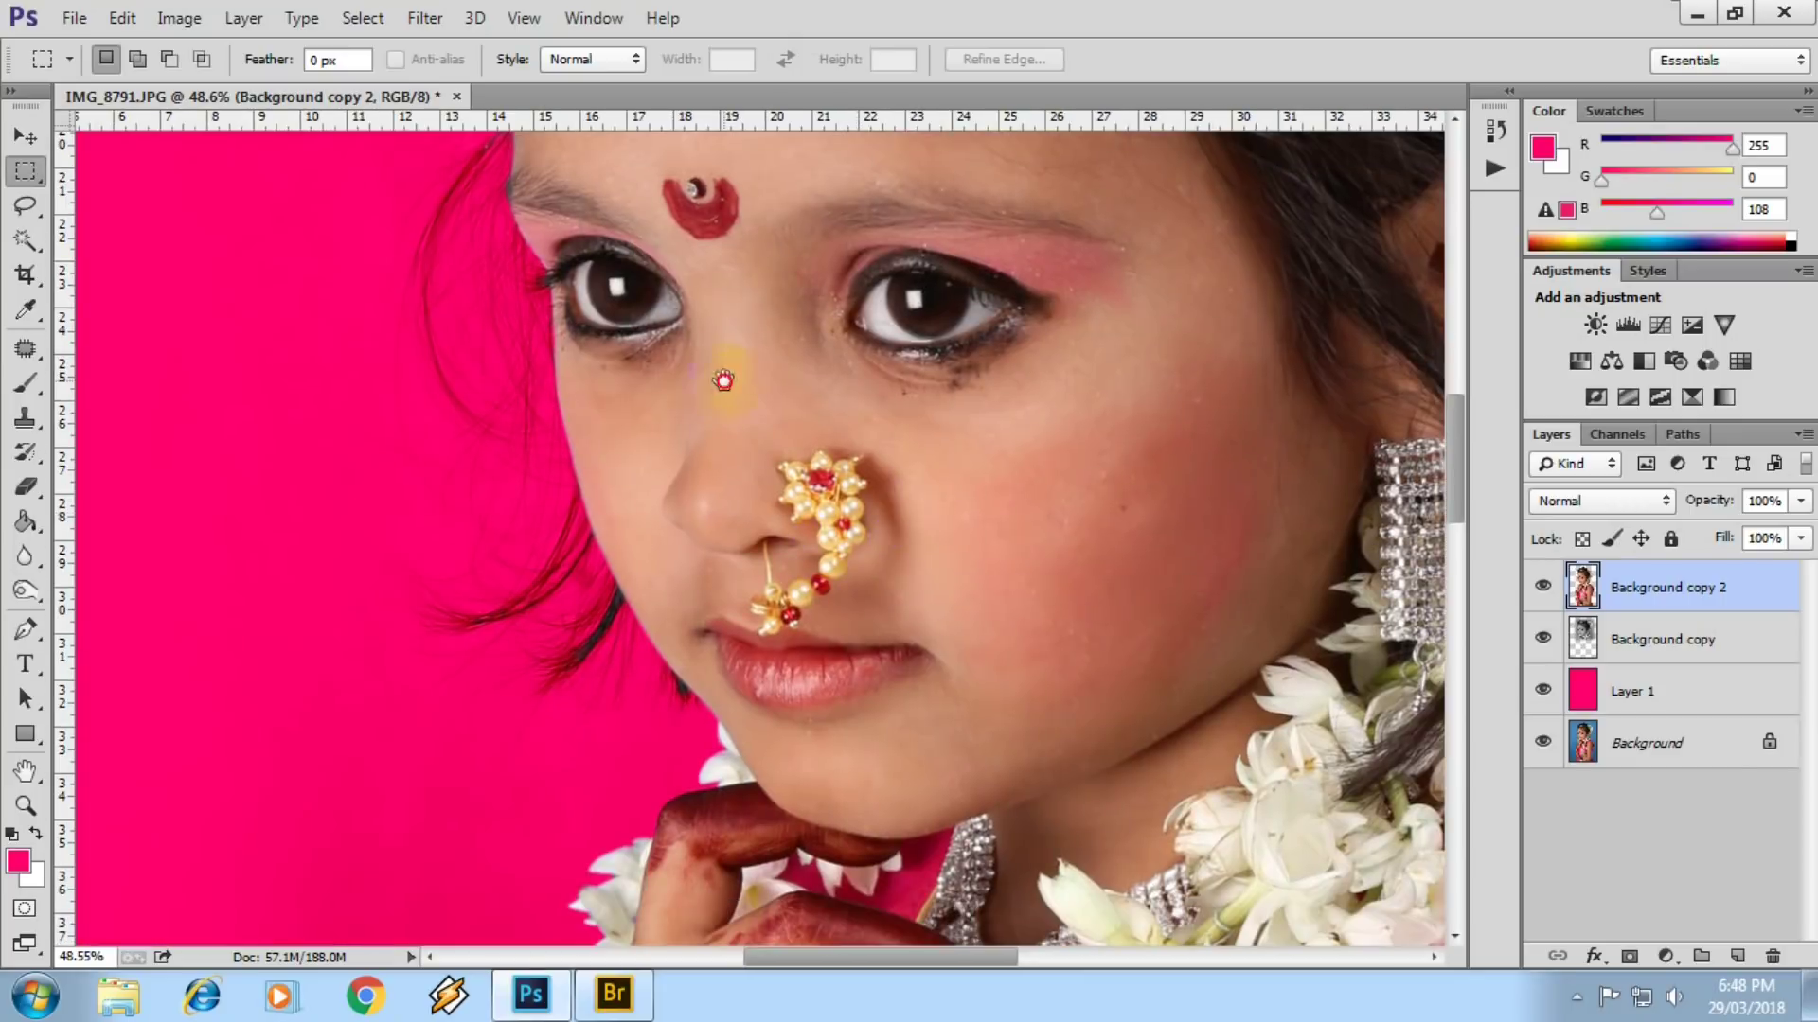
pyautogui.scroll(3, 568, 373)
pyautogui.scroll(2, 649, 263)
pyautogui.scroll(1, 681, 407)
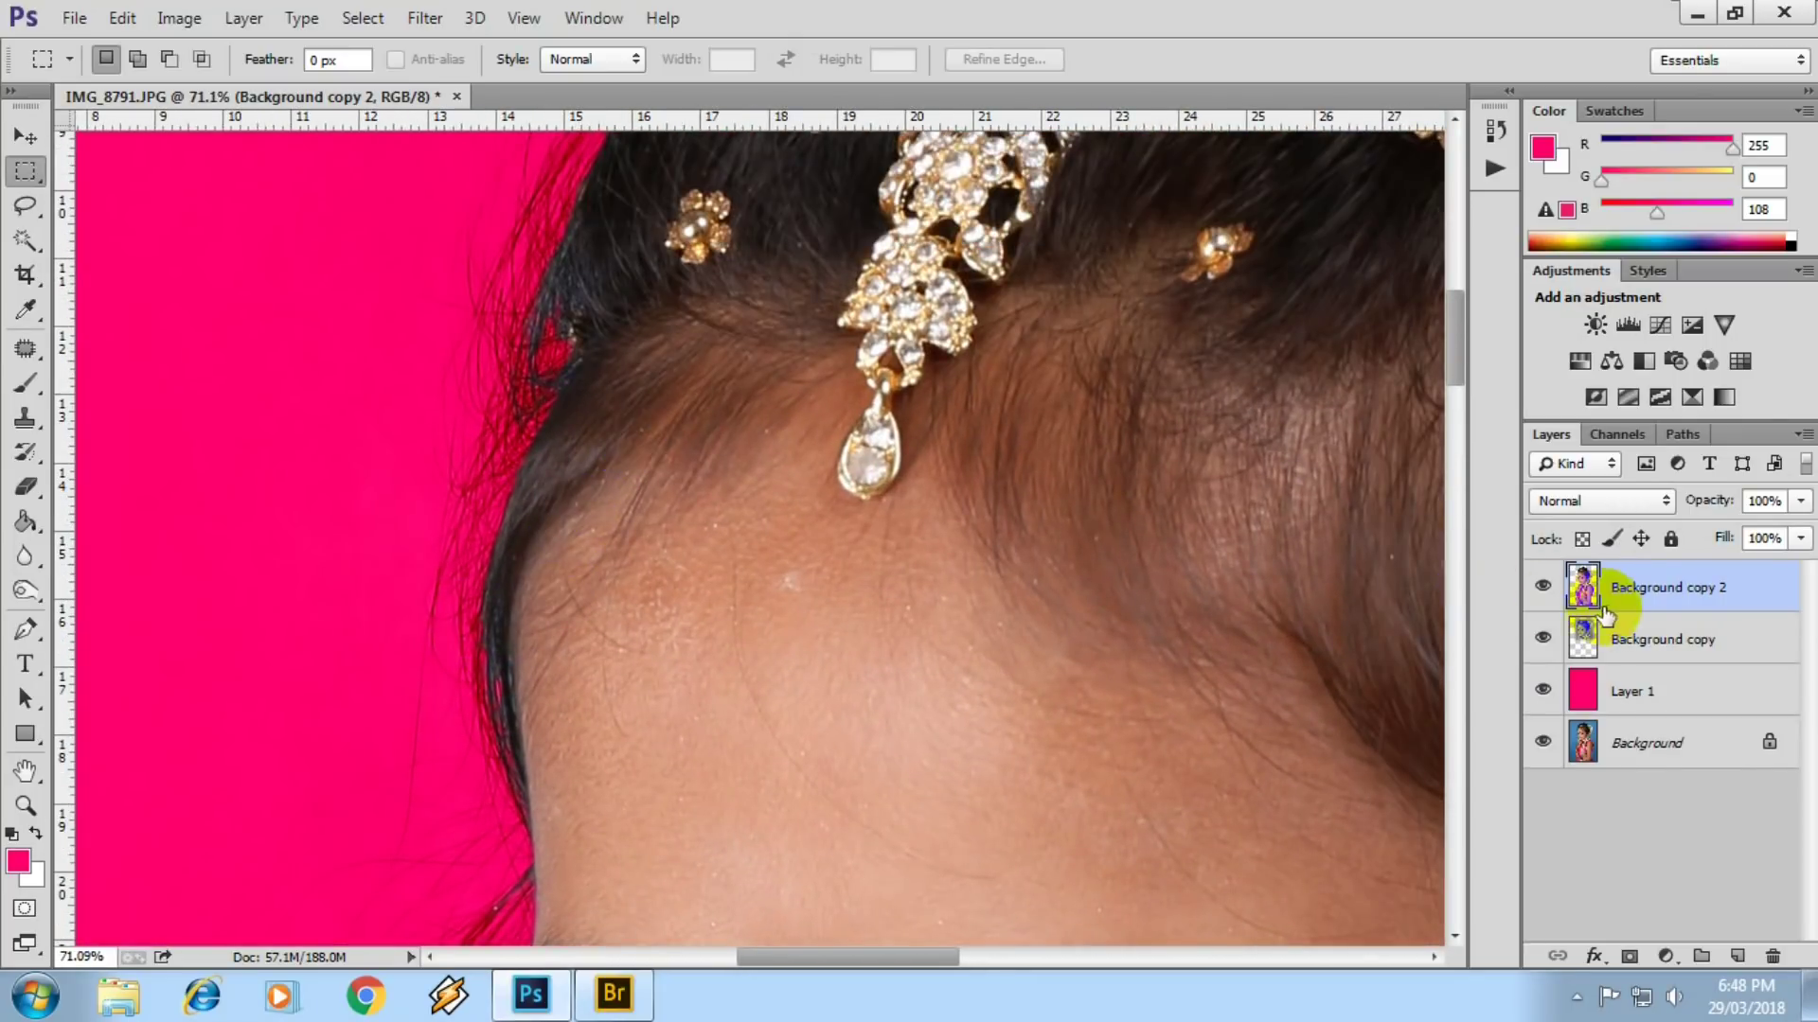
pyautogui.click(1620, 589)
pyautogui.moveTo(1617, 587); pyautogui.dragTo(1645, 933)
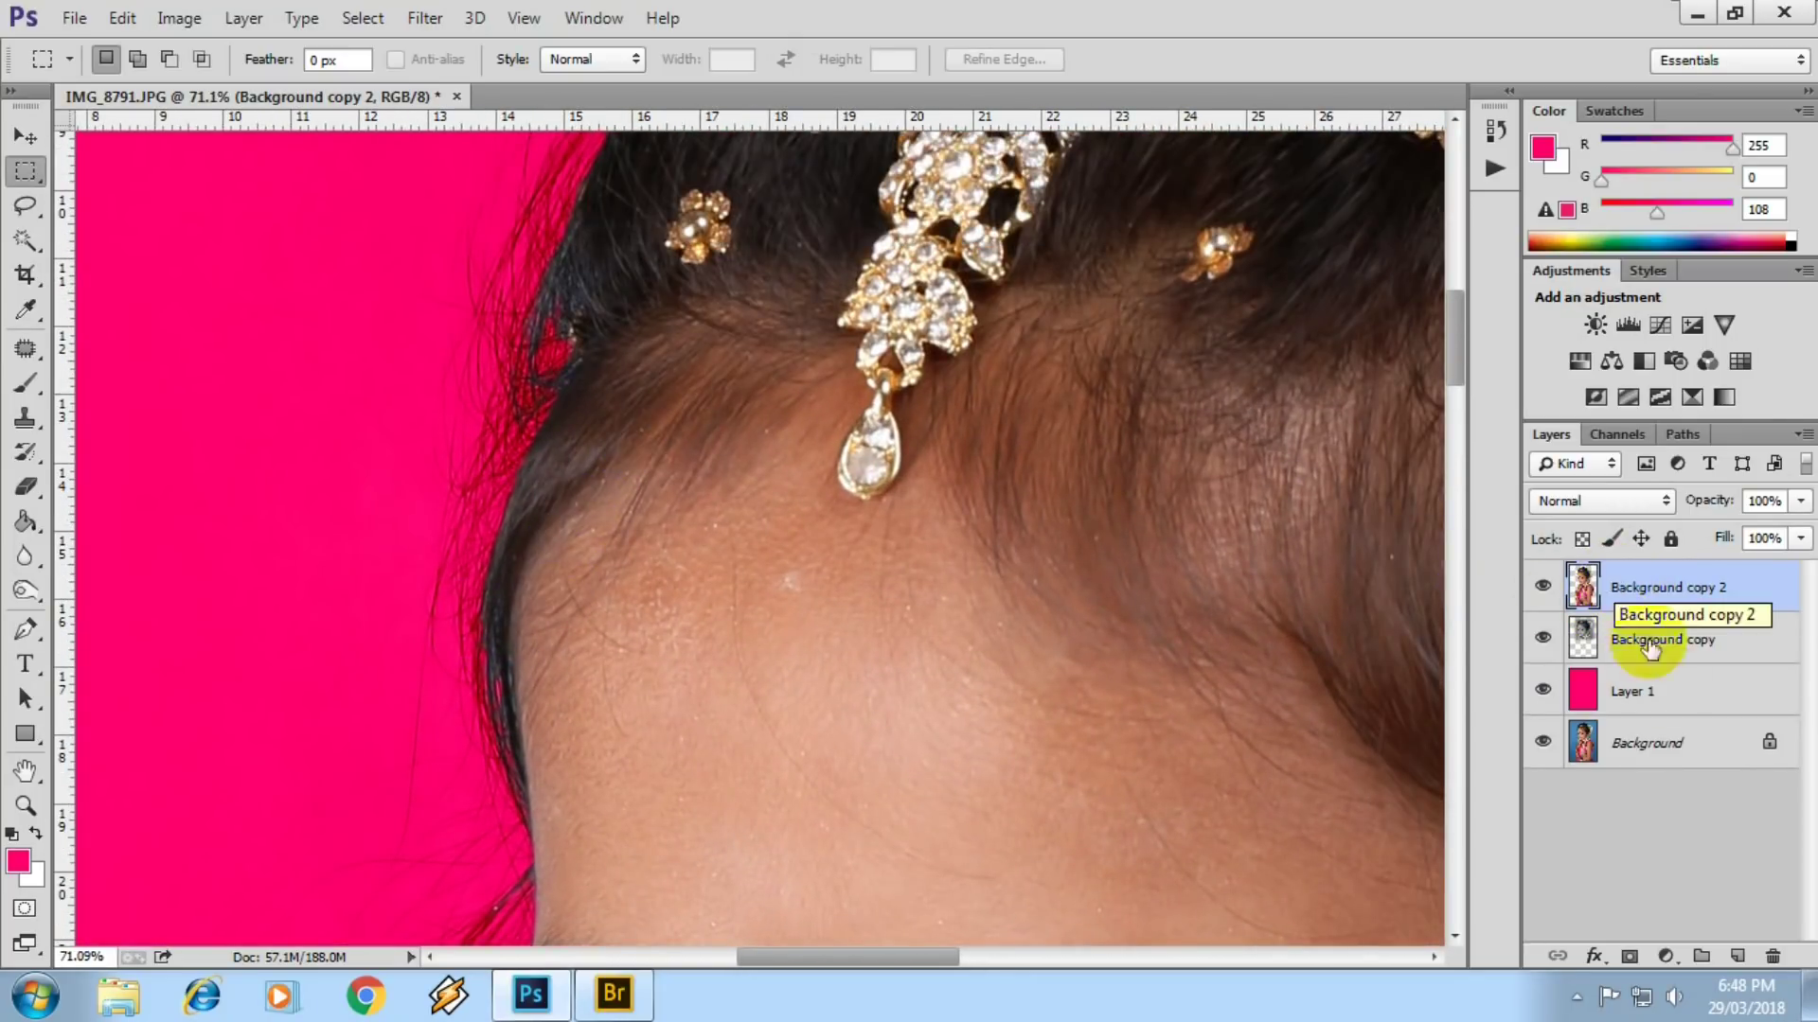
pyautogui.click(1628, 958)
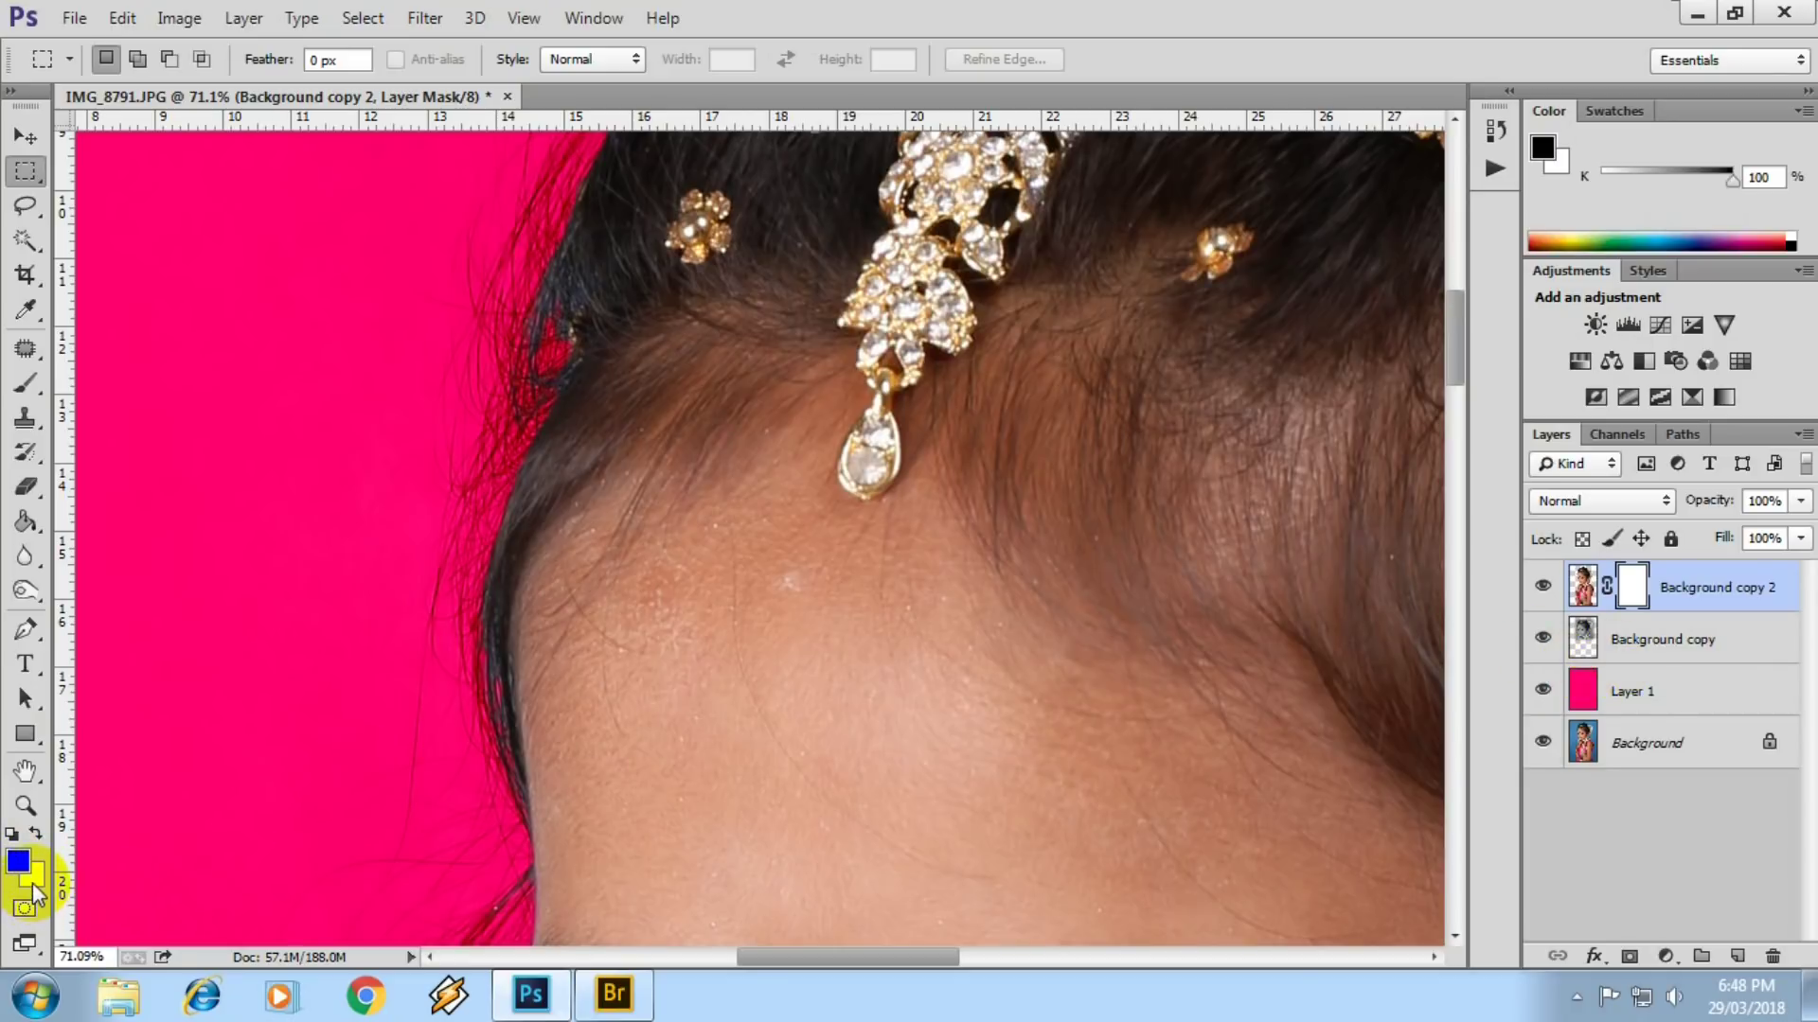
# - Reset colours to black and white and brush the mask along the hair edge
pyautogui.click(12, 834)
pyautogui.press('b')
pyautogui.rightClick(30, 385)
pyautogui.click(91, 388)
pyautogui.scroll(3, 528, 357)
pyautogui.moveTo(483, 449); pyautogui.dragTo(464, 400)
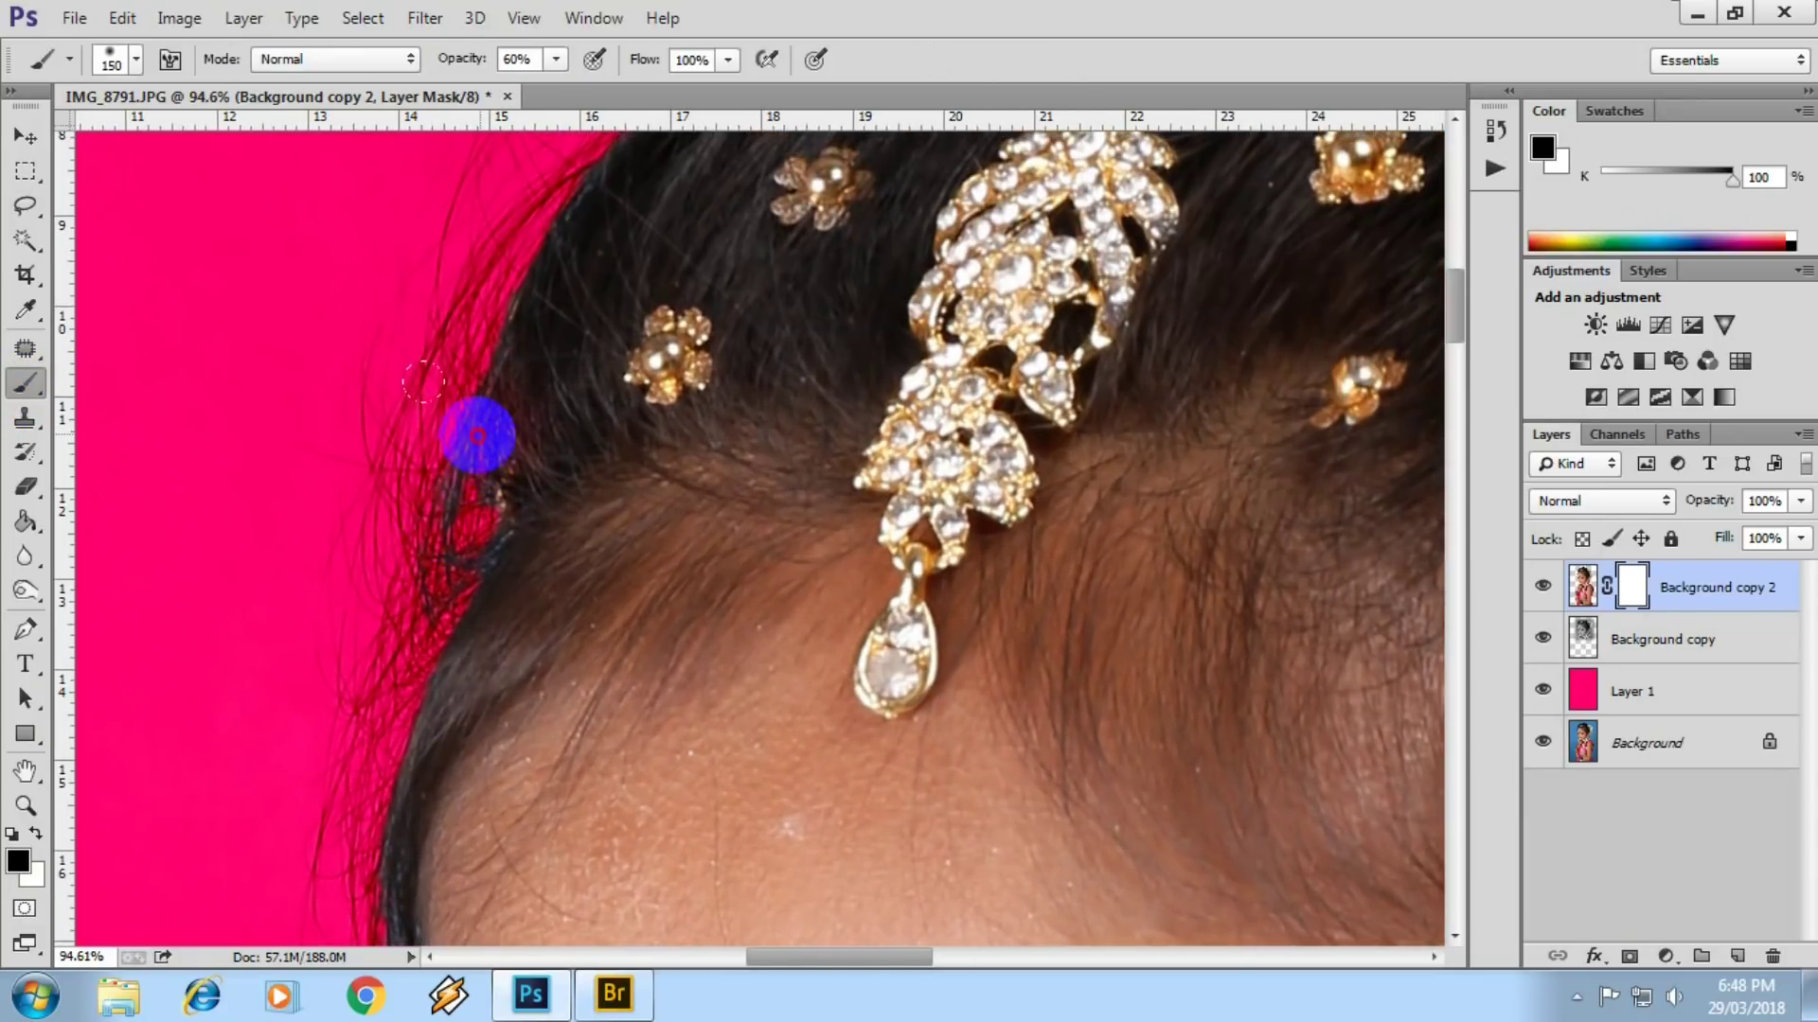
pyautogui.scroll(3, 464, 400)
pyautogui.moveTo(467, 508); pyautogui.dragTo(529, 376)
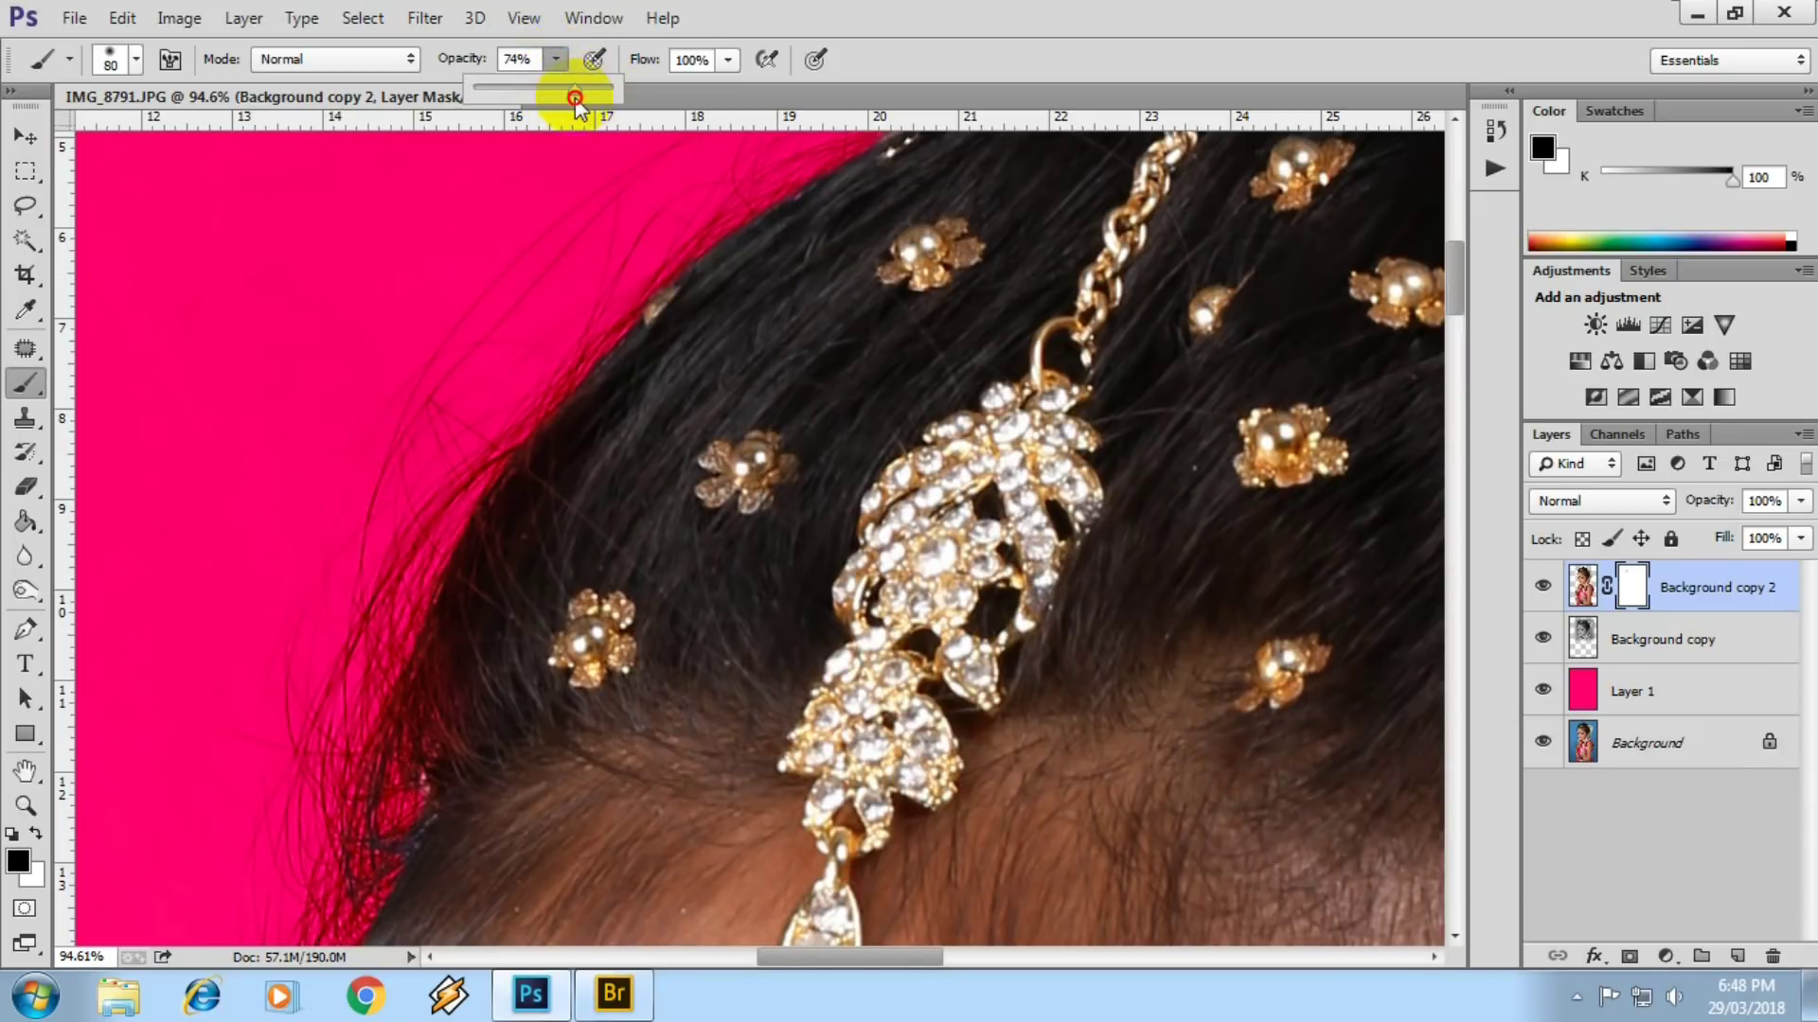
# - Lower brush opacity to 42% and soften the red fringe along the hair edge
pyautogui.moveTo(567, 88); pyautogui.dragTo(528, 99)
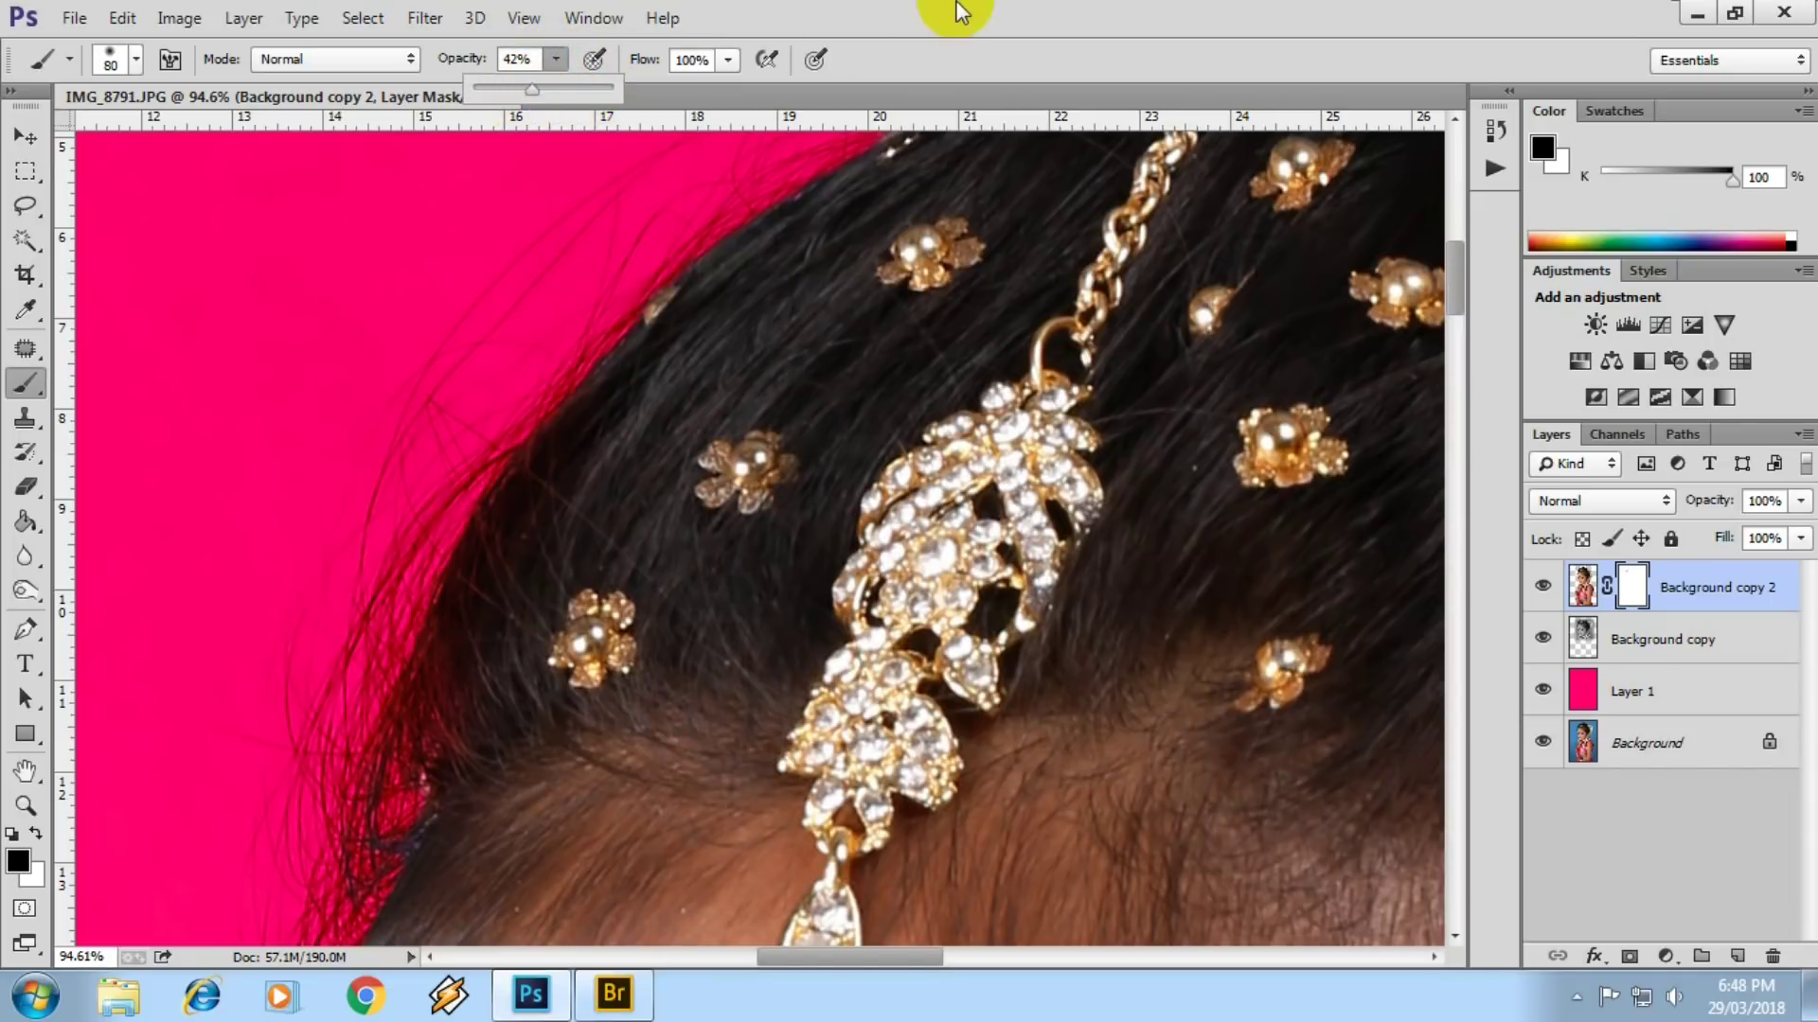
pyautogui.moveTo(570, 359); pyautogui.dragTo(479, 580)
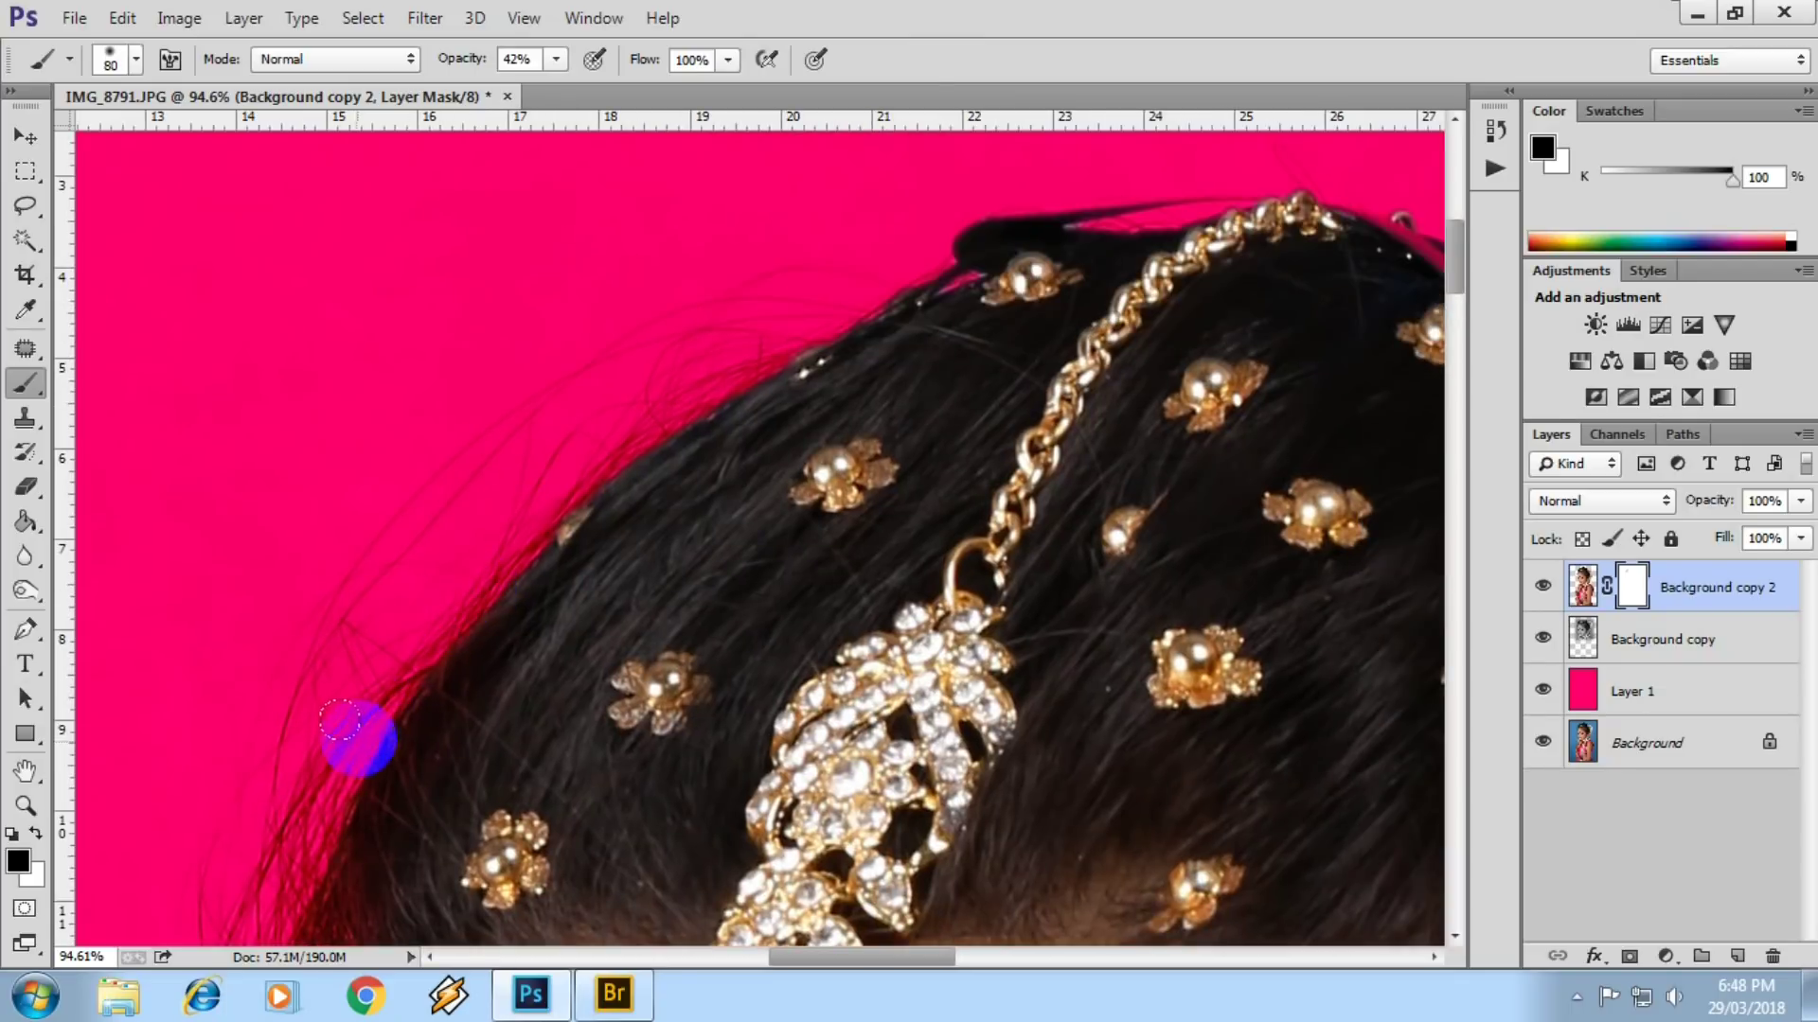
pyautogui.moveTo(369, 672); pyautogui.dragTo(914, 267)
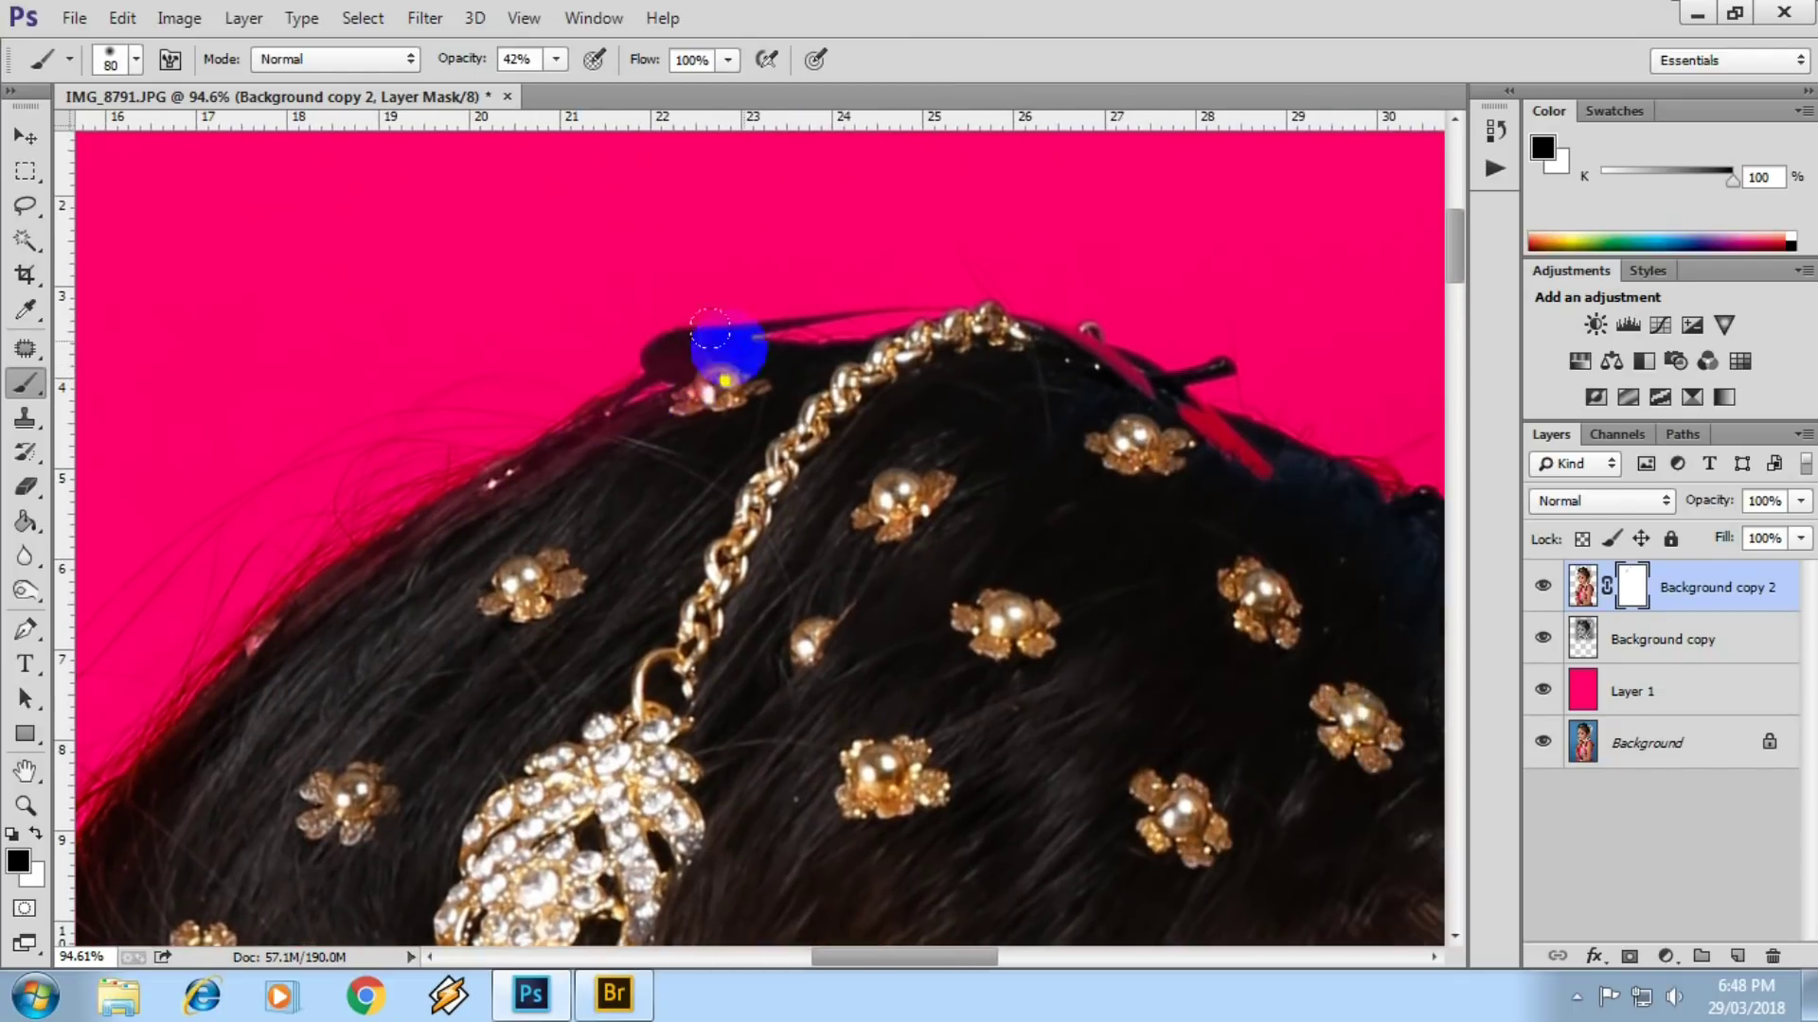
pyautogui.moveTo(913, 267); pyautogui.dragTo(730, 332)
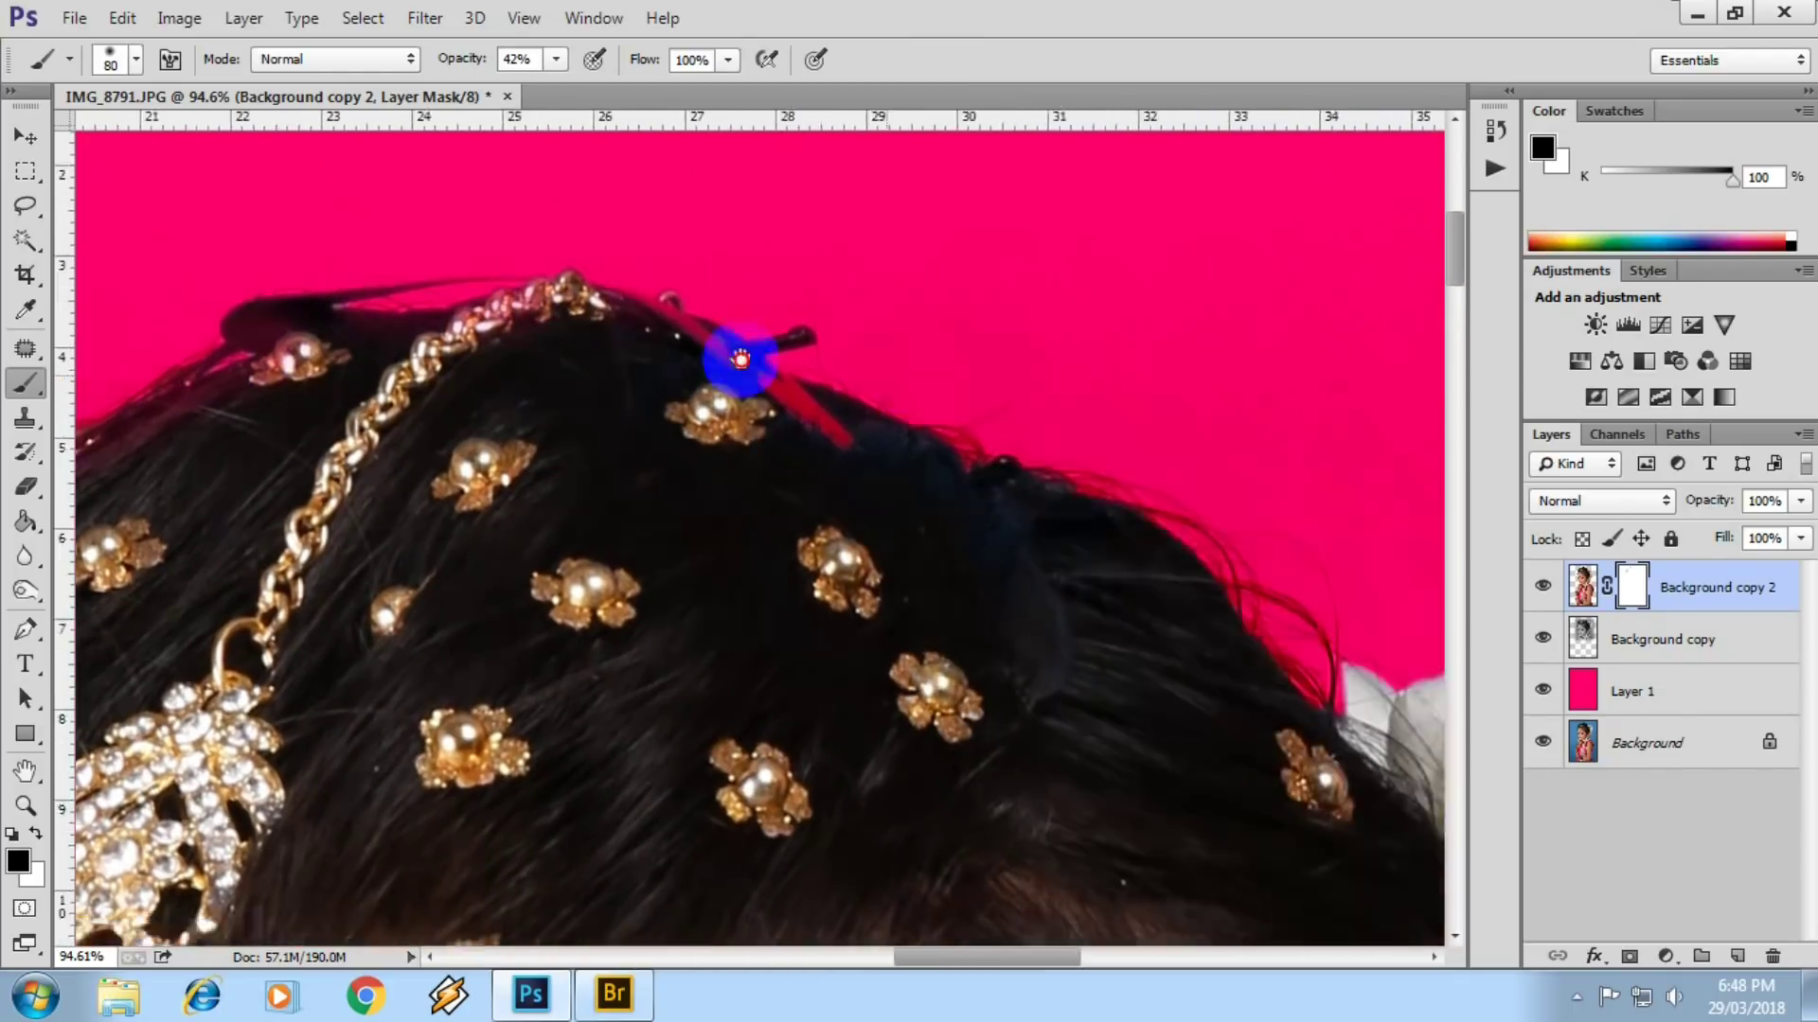
pyautogui.moveTo(1184, 297); pyautogui.dragTo(742, 357)
pyautogui.moveTo(906, 432); pyautogui.dragTo(1137, 650)
# - Zoom and pan around the outer flower edges to check the mask
pyautogui.scroll(-2, 913, 649)
pyautogui.scroll(-2, 811, 223)
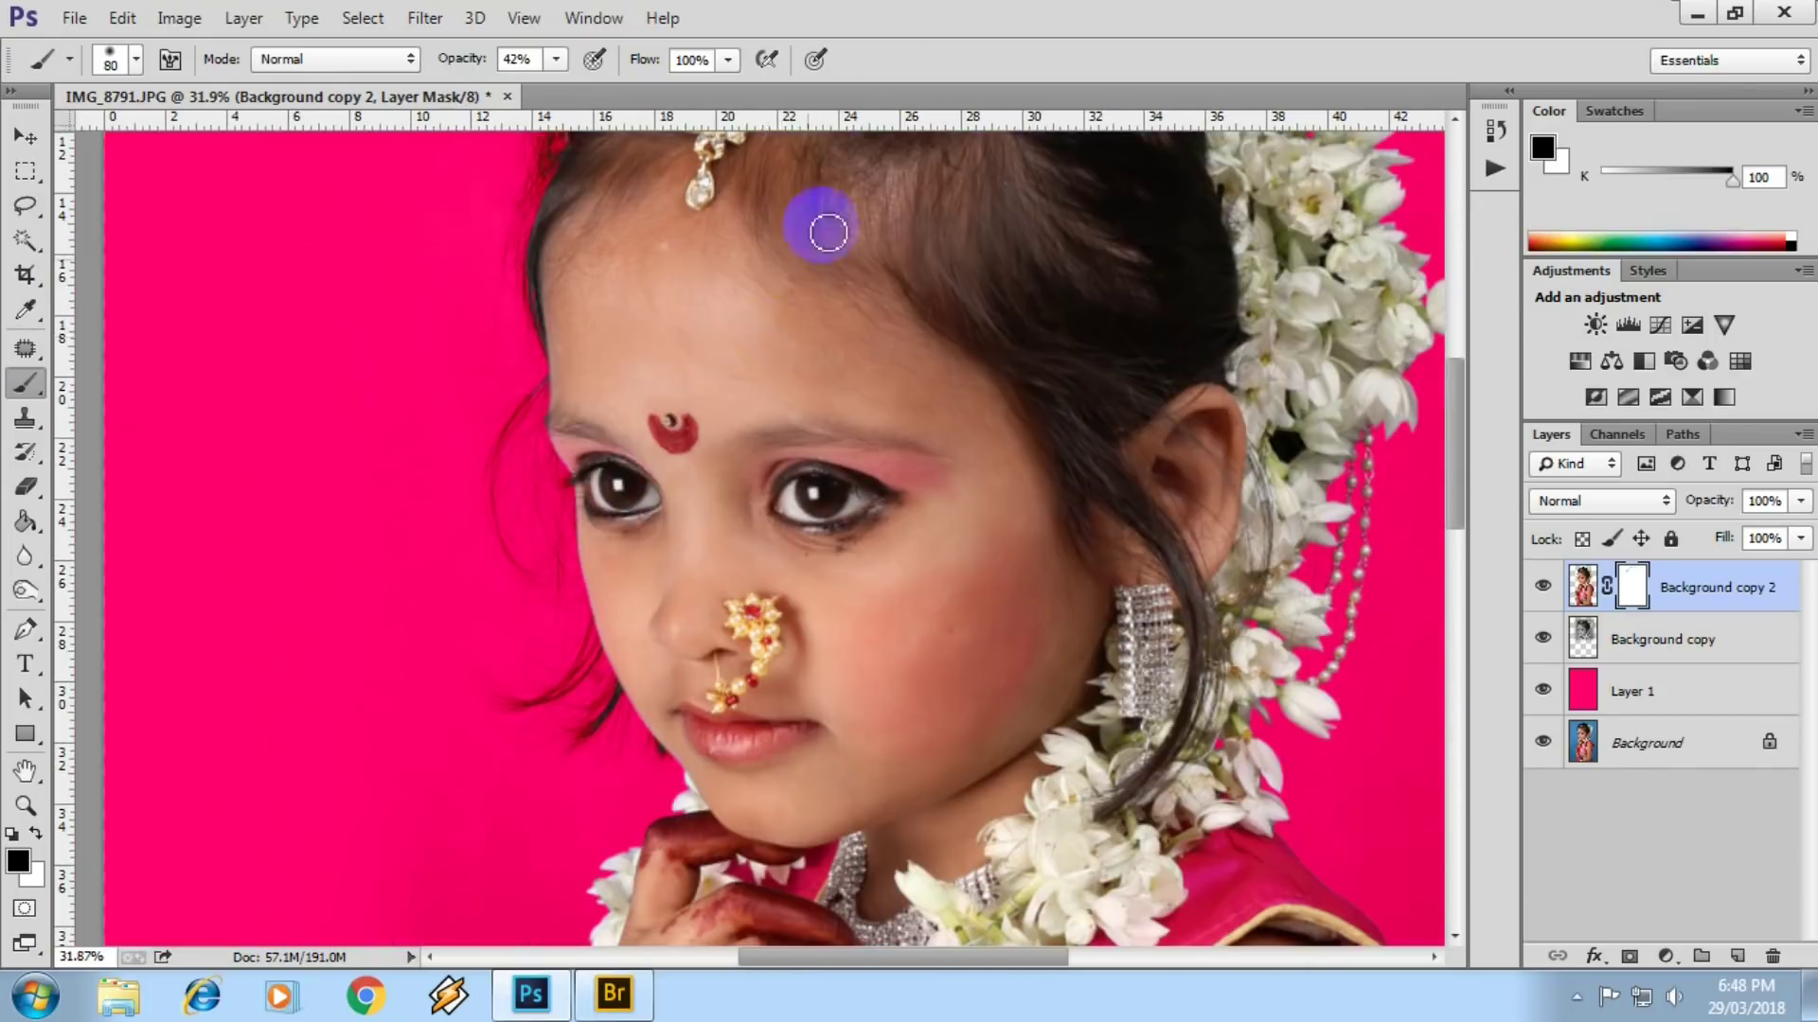
pyautogui.scroll(2, 526, 606)
pyautogui.scroll(3, 649, 414)
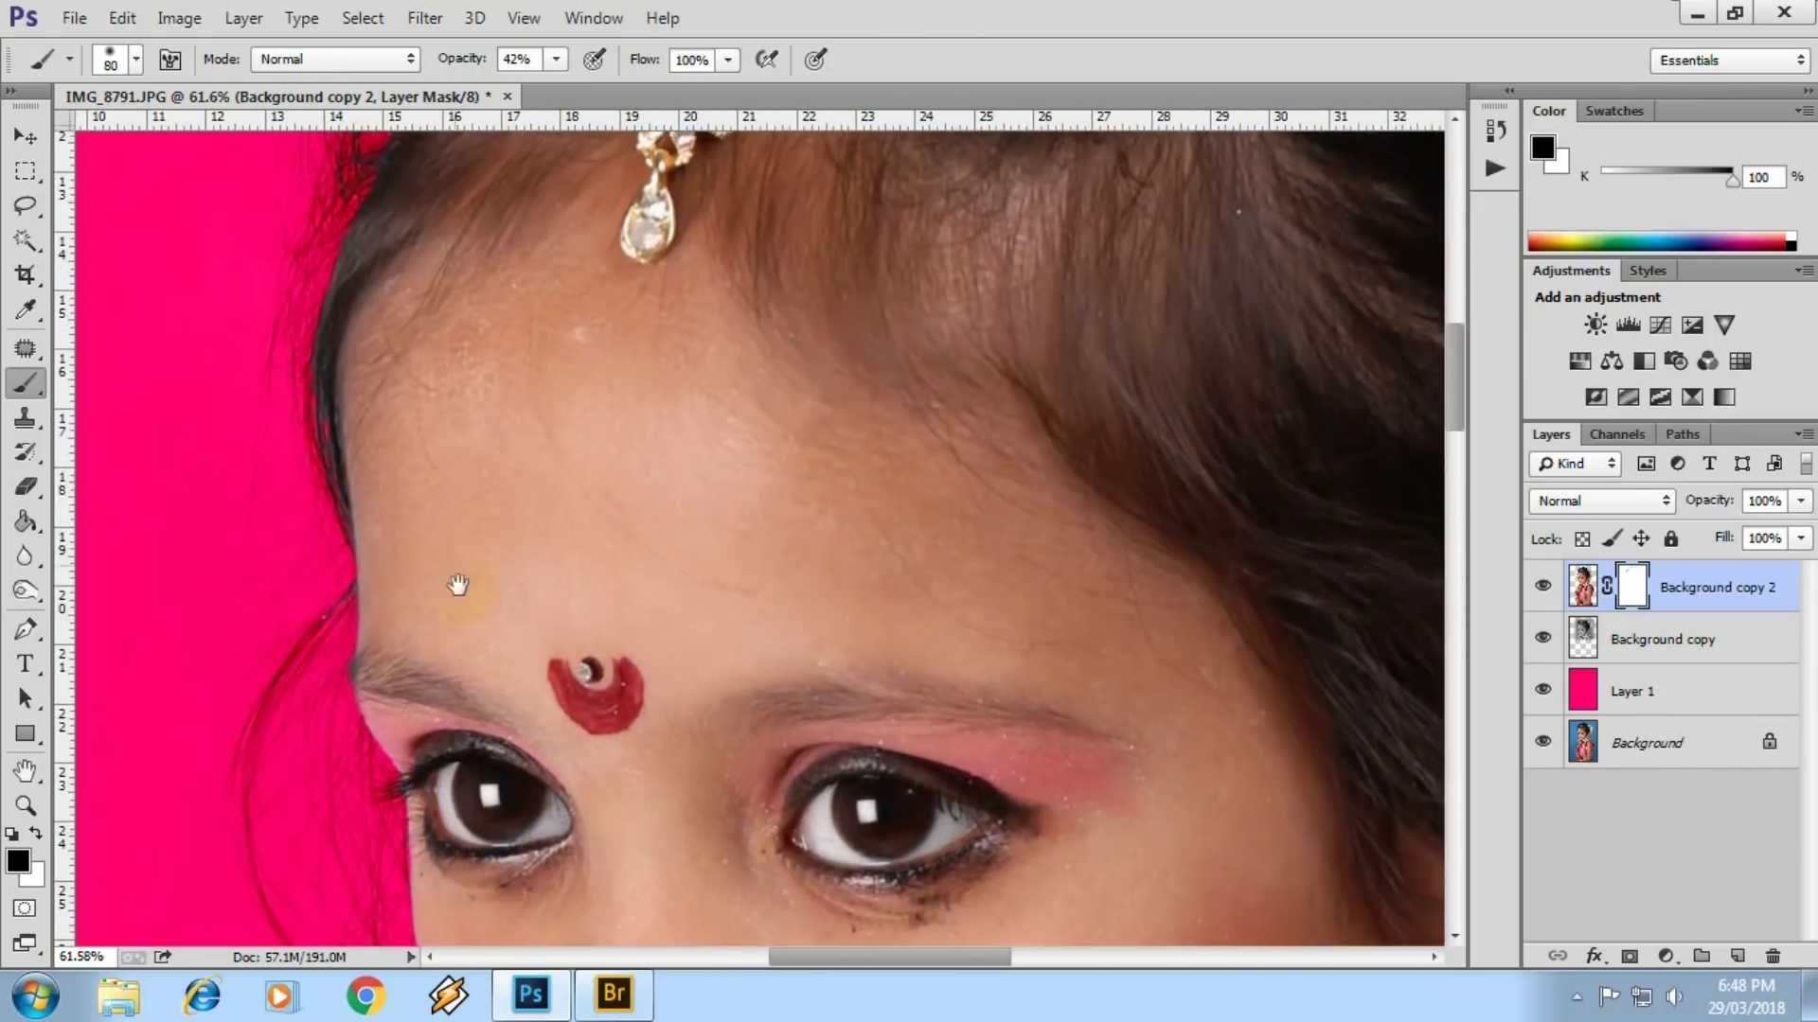
pyautogui.scroll(3, 463, 580)
pyautogui.scroll(-2, 734, 609)
pyautogui.scroll(-1, 551, 499)
pyautogui.scroll(2, 872, 474)
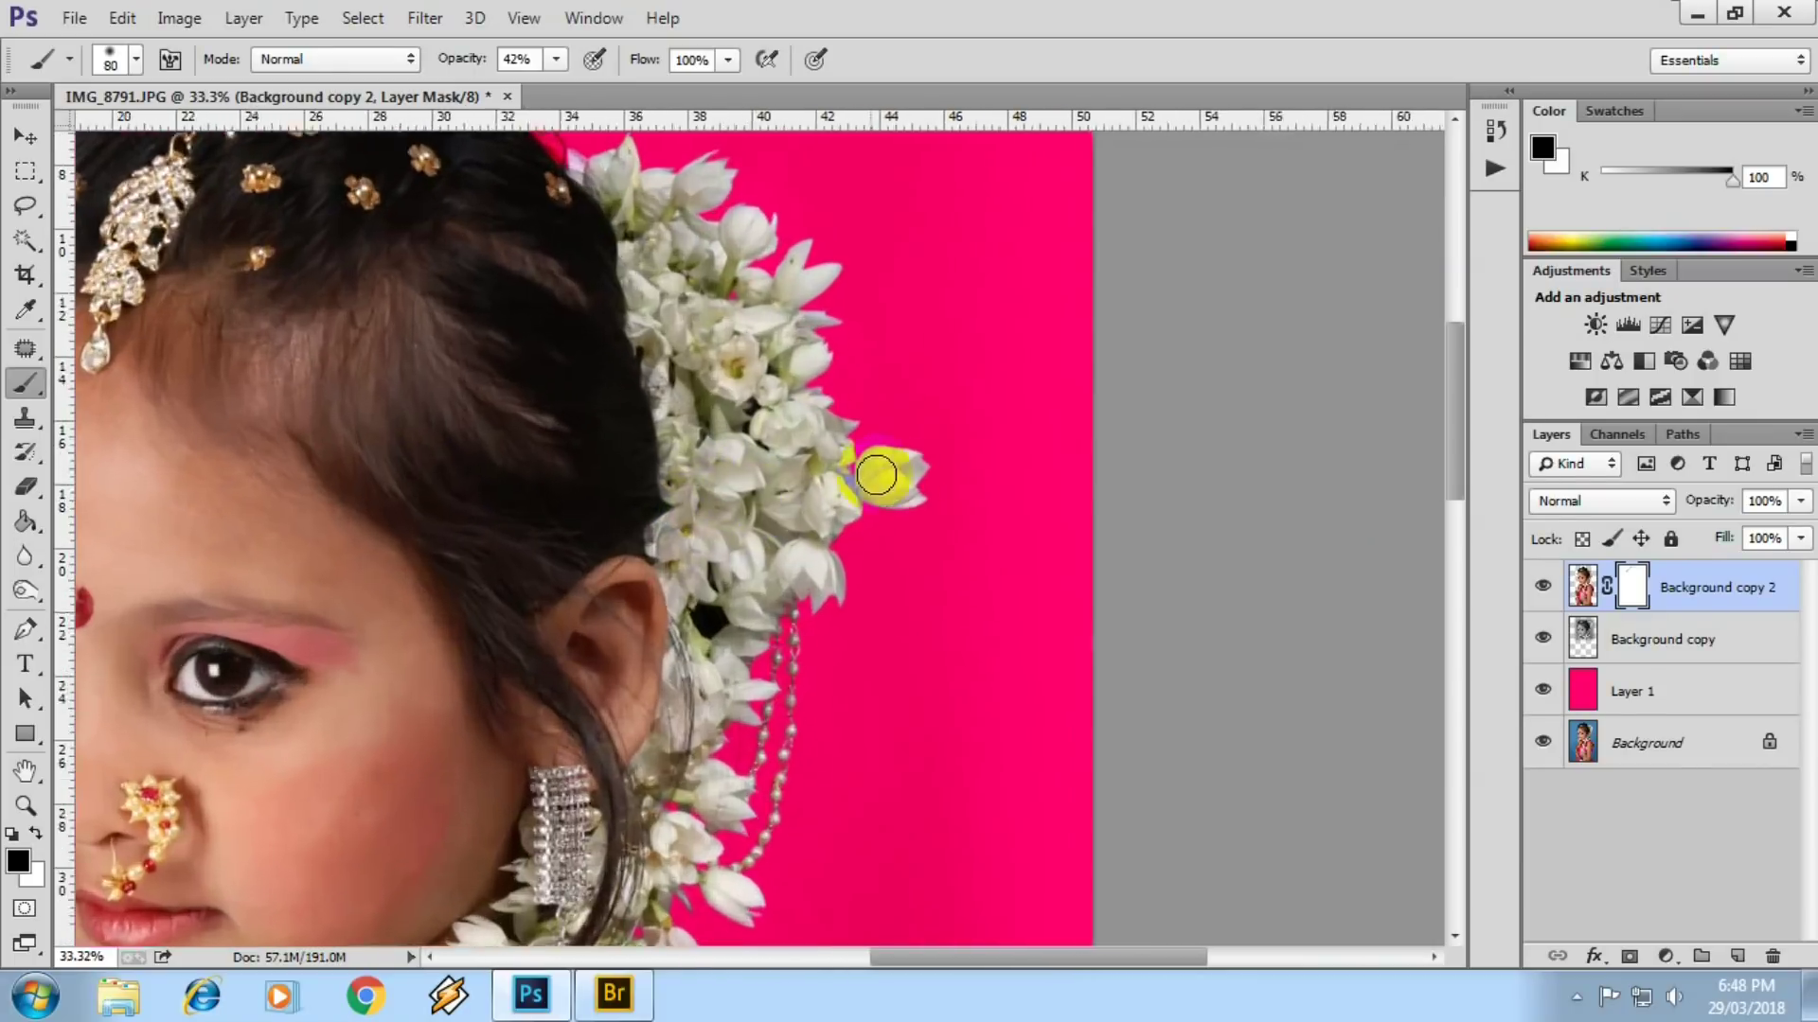
pyautogui.scroll(1, 807, 320)
pyautogui.scroll(1, 807, 320)
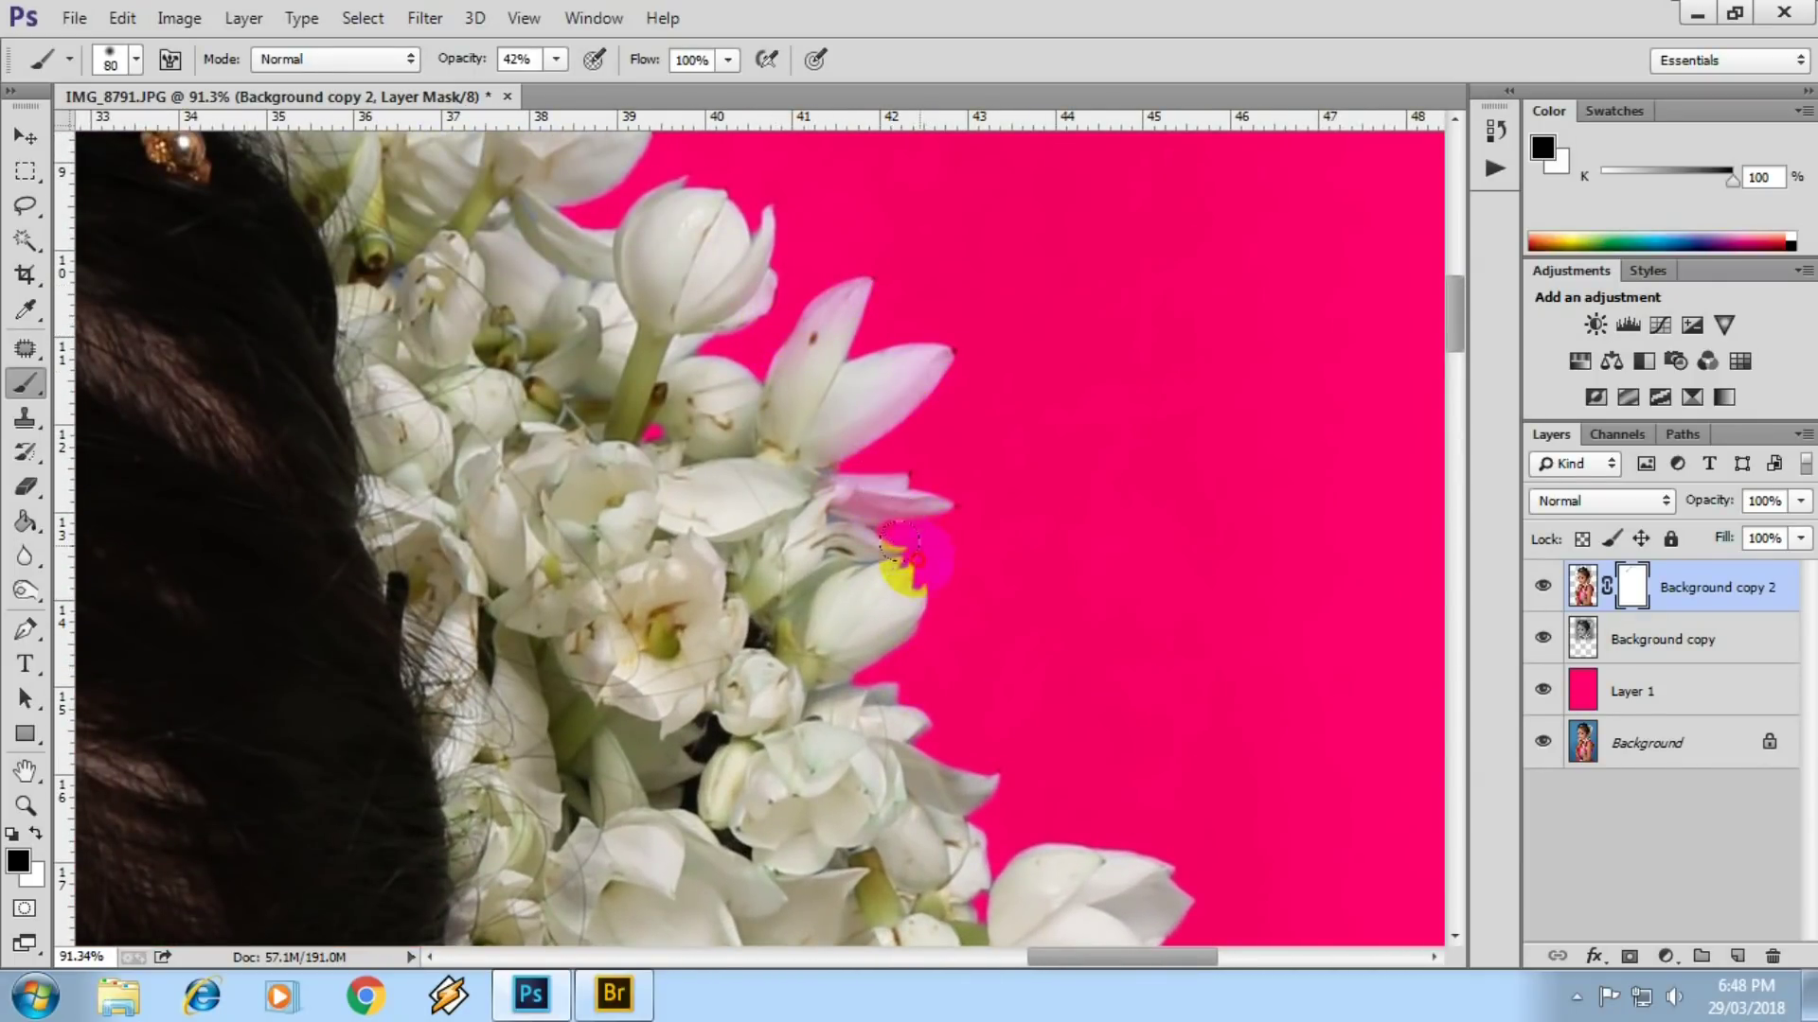
pyautogui.moveTo(880, 706)
pyautogui.mouseDown()
pyautogui.moveTo(865, 637)
pyautogui.moveTo(689, 524)
pyautogui.mouseUp()
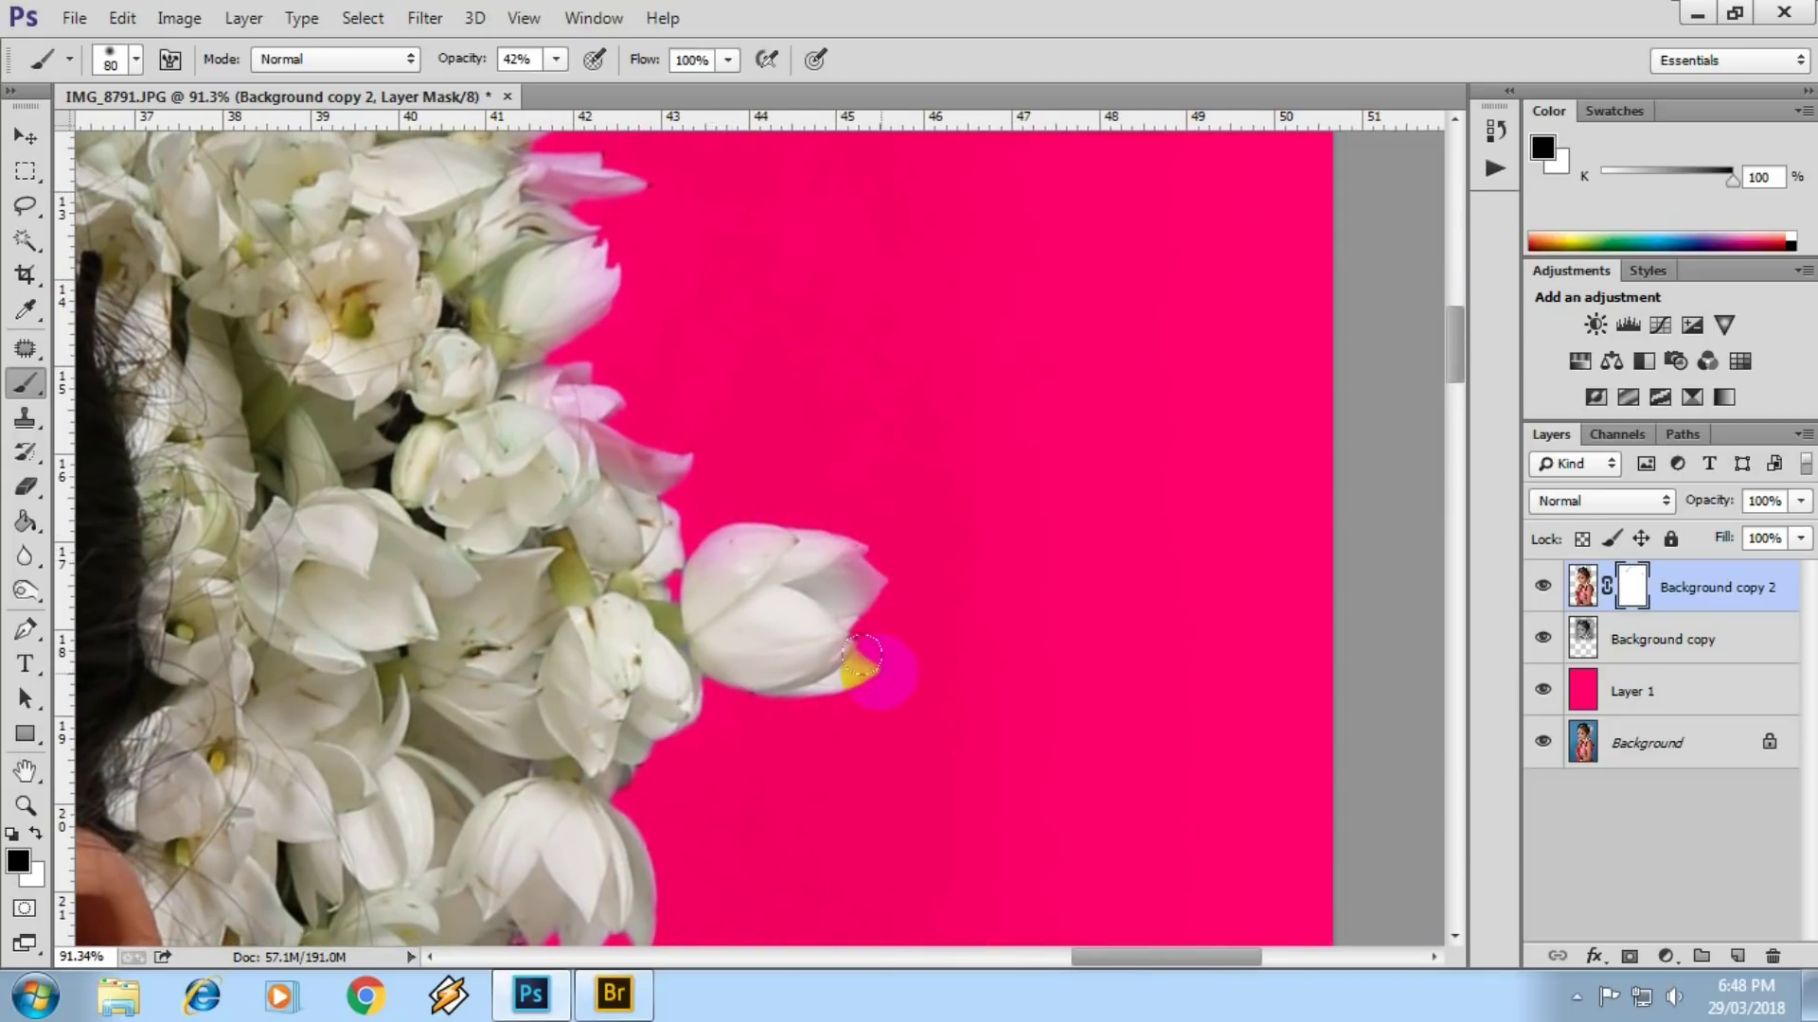
pyautogui.moveTo(640, 753); pyautogui.dragTo(636, 589)
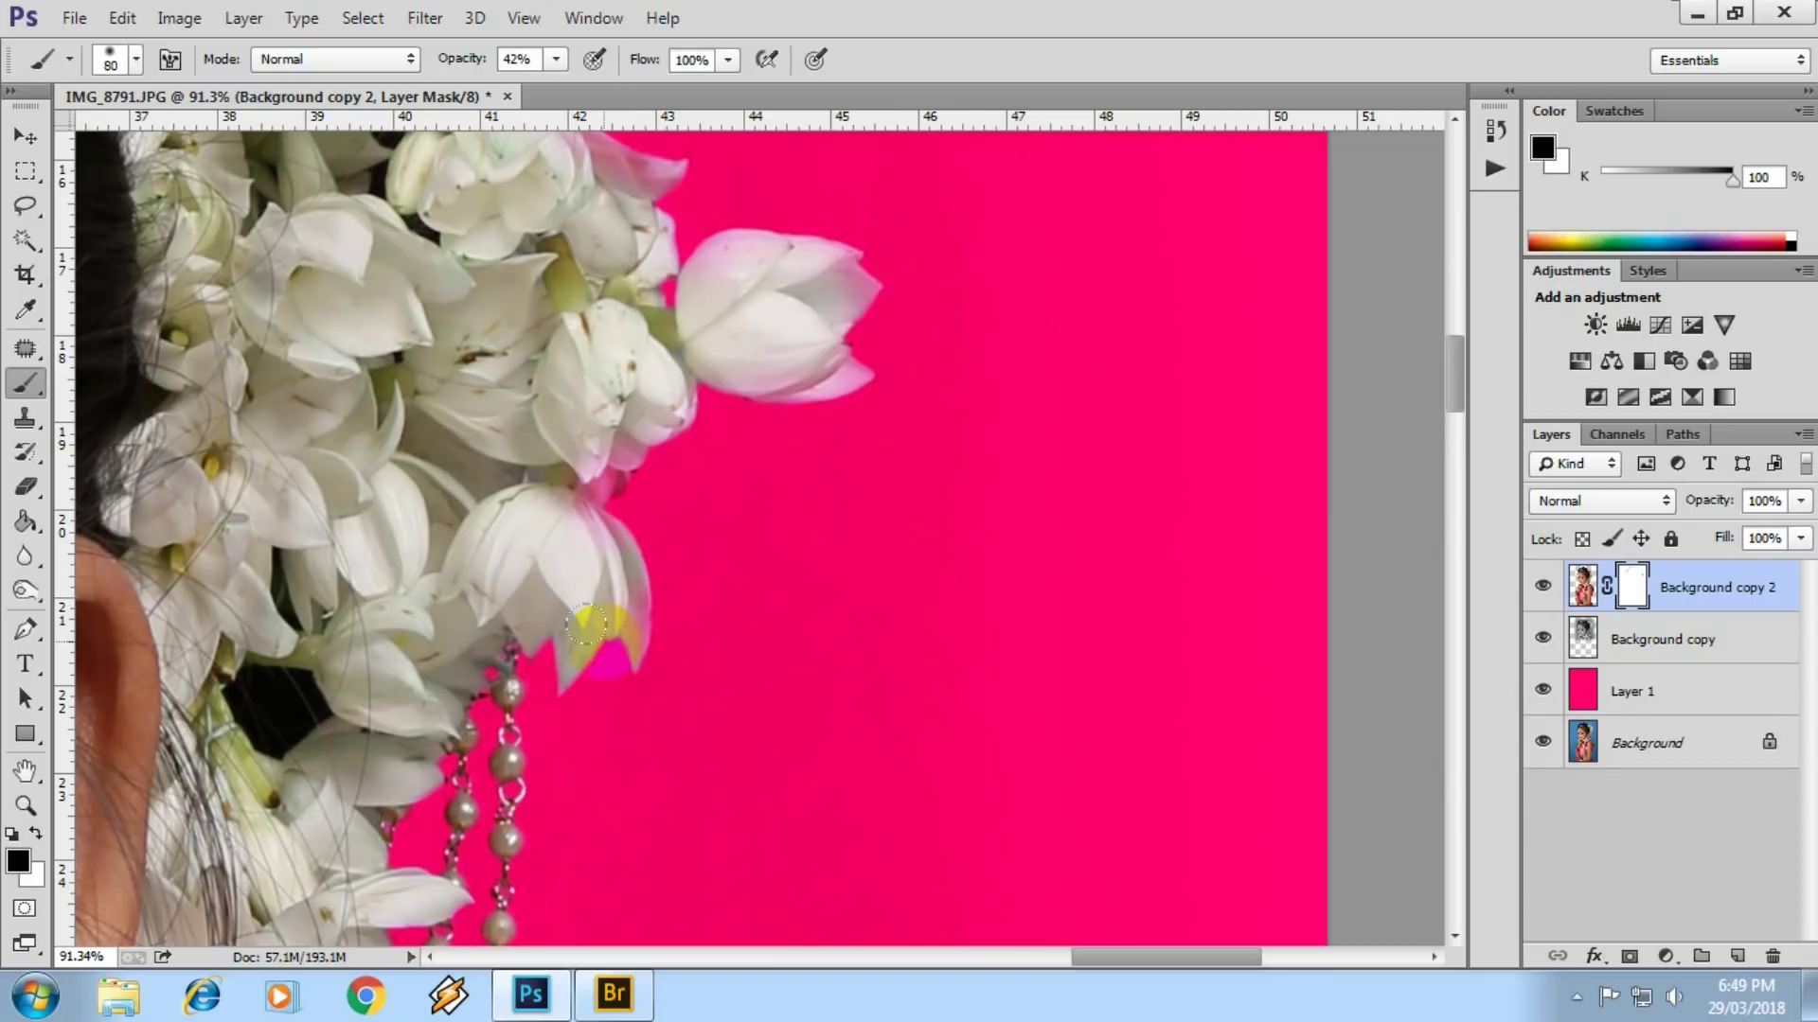
# - Fit the whole portrait in the window
pyautogui.hotkey('ctrl', '0')
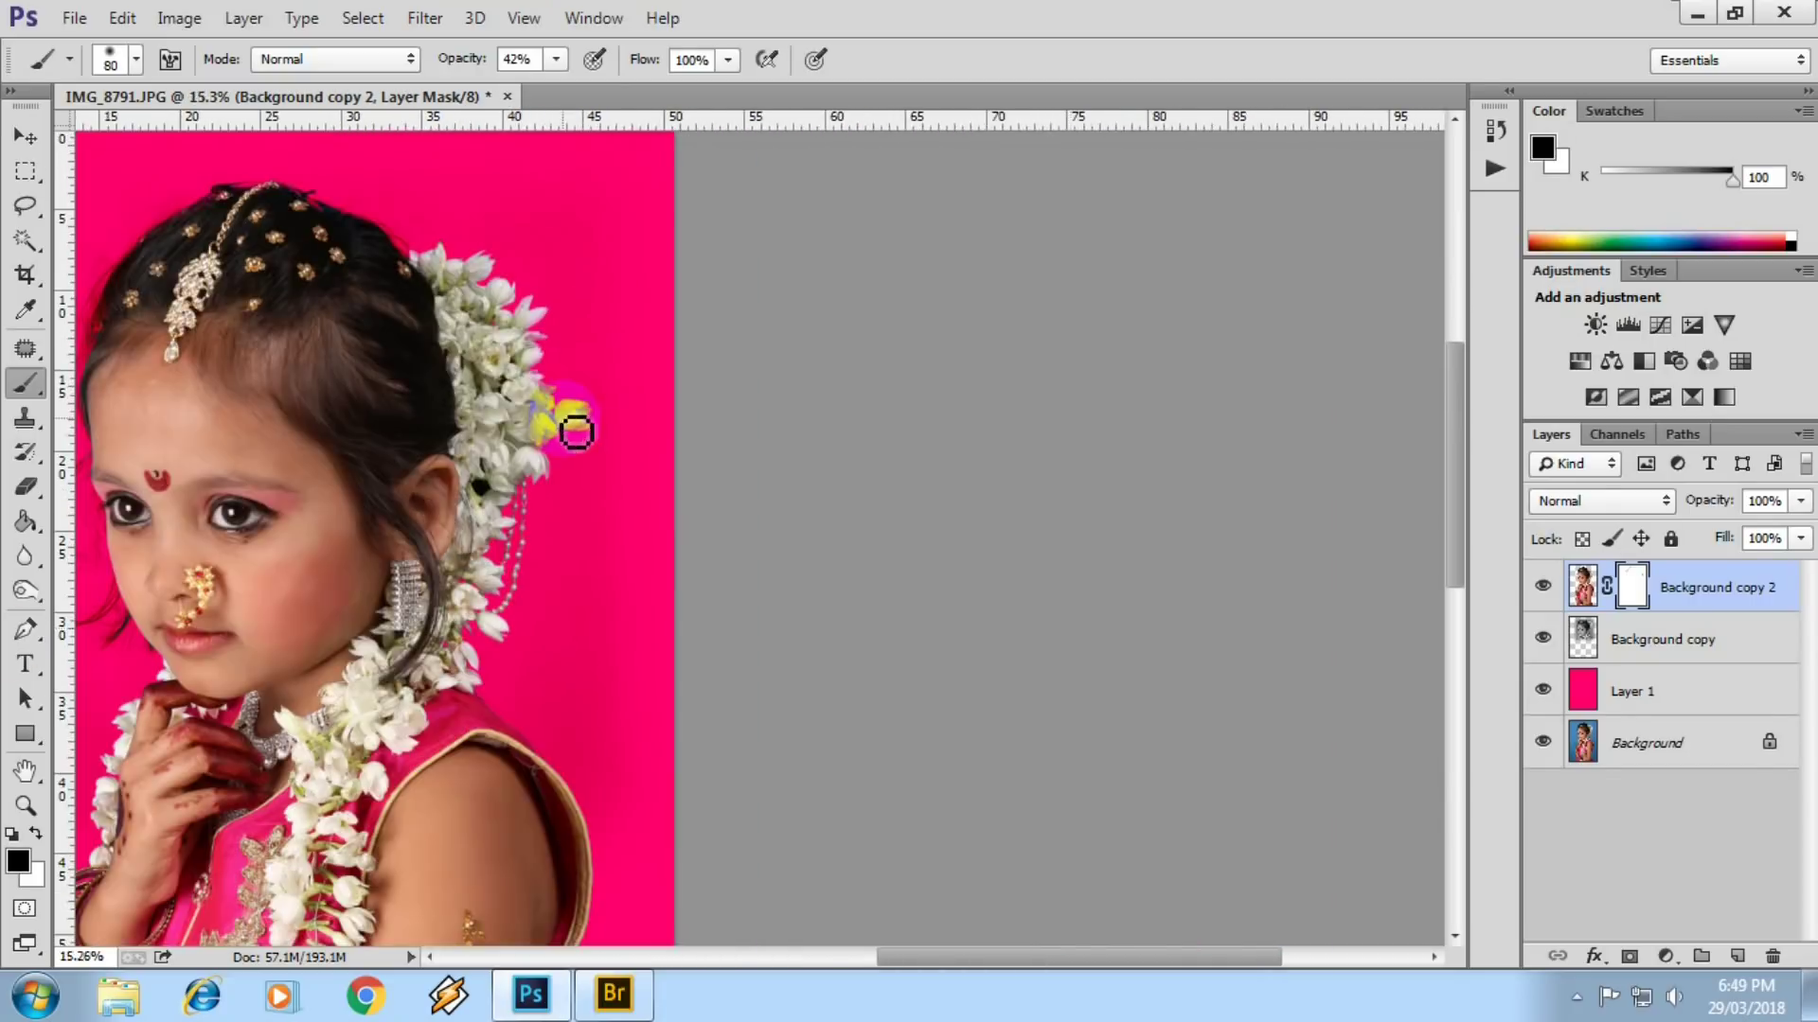
pyautogui.scroll(5, 817, 496)
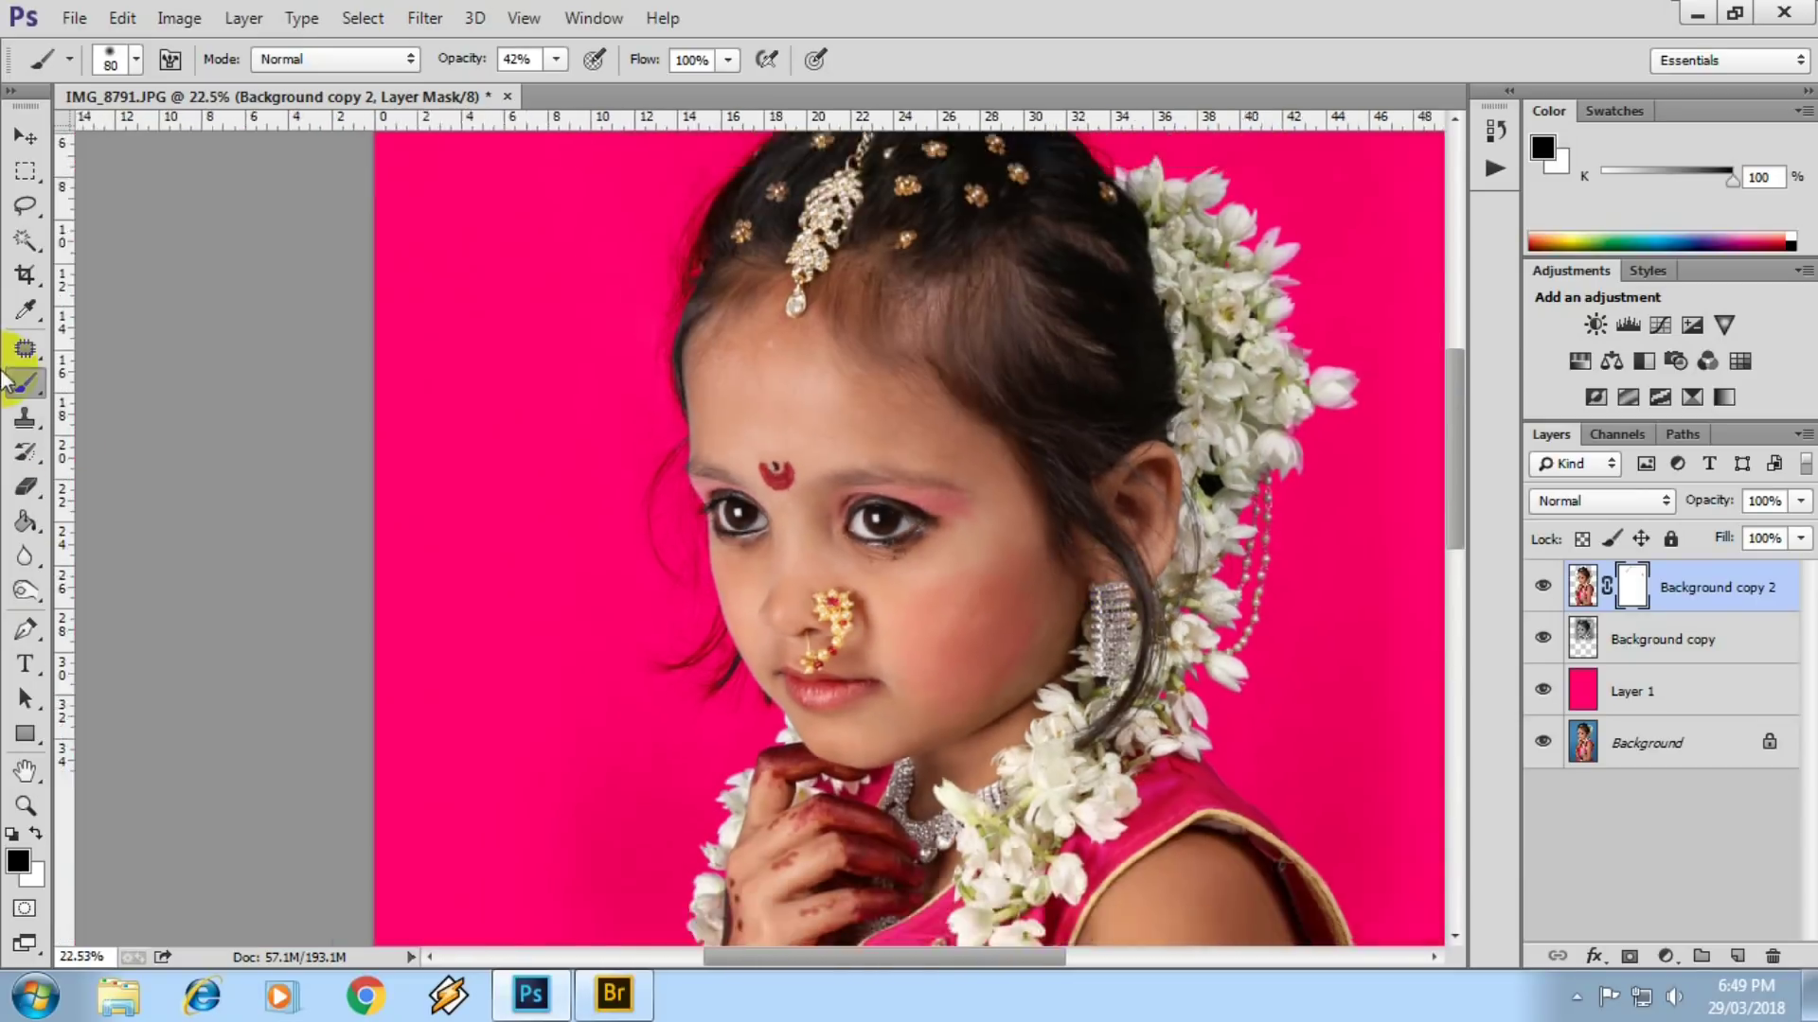
pyautogui.scroll(-5, 426, 341)
pyautogui.click(606, 1006)
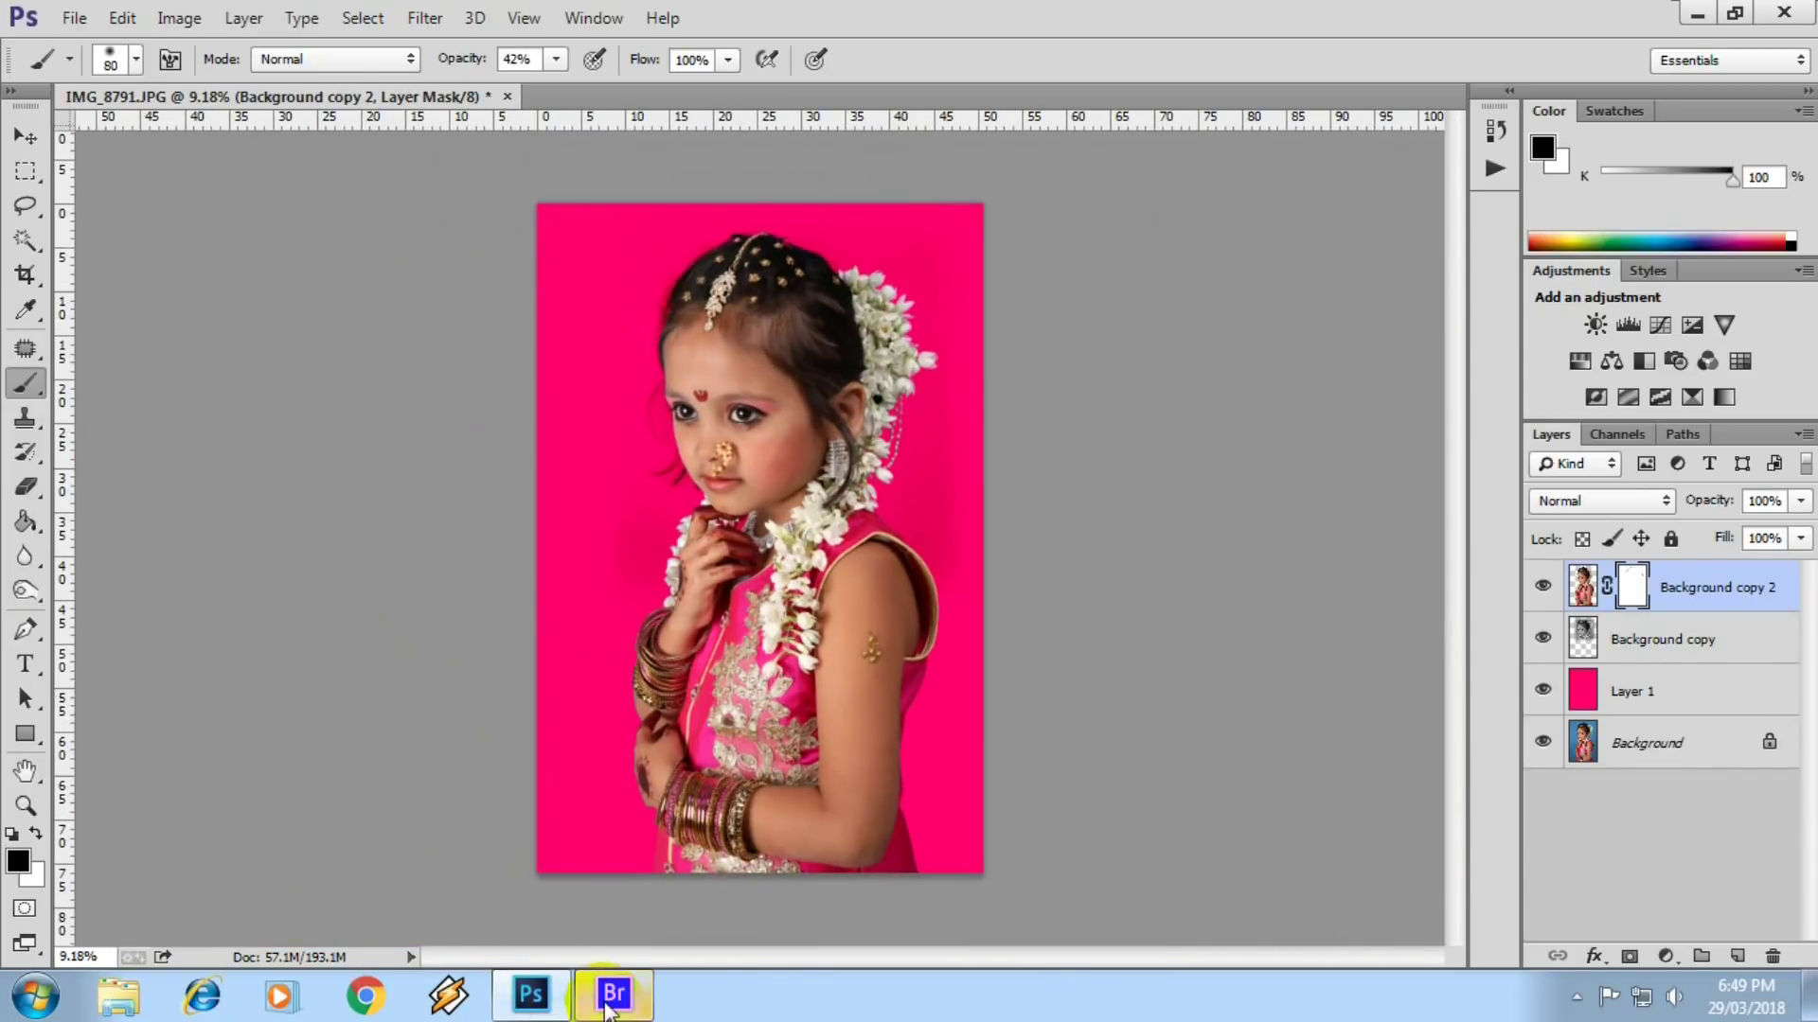
# - Link Background copy and Background copy 2 together
pyautogui.click(1712, 636)
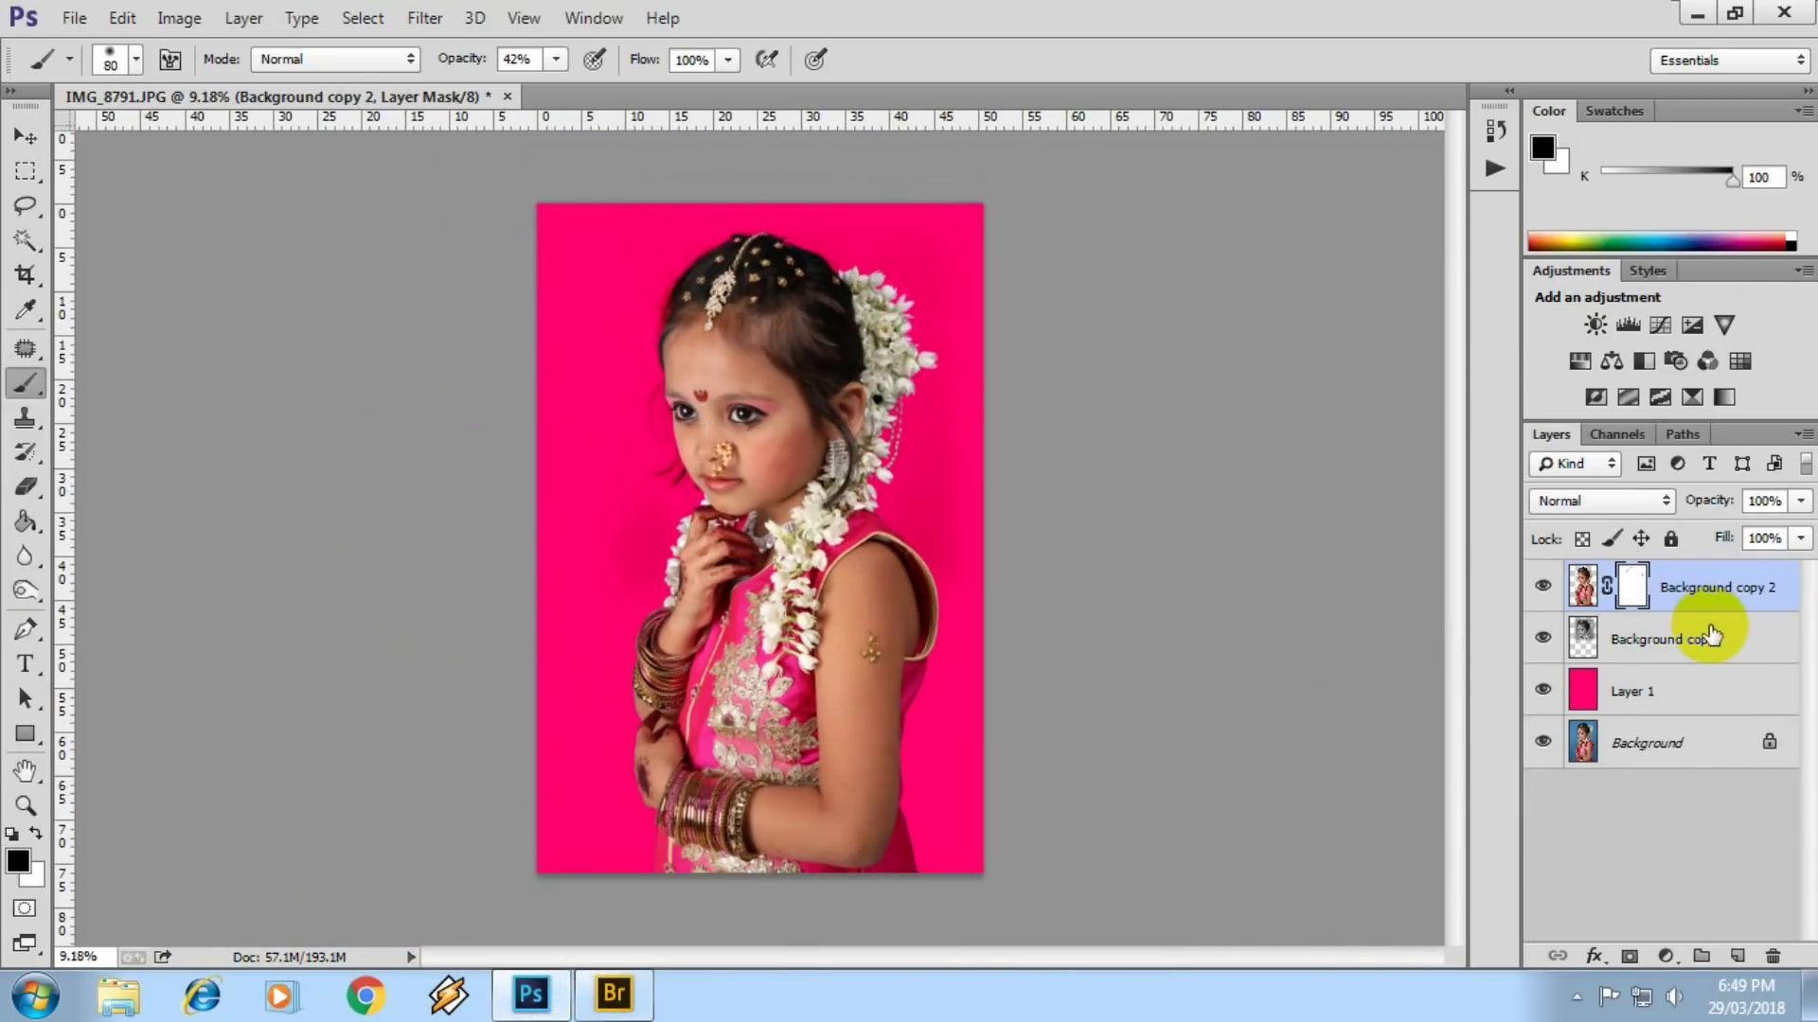
pyautogui.keyDown('shift'); pyautogui.click(1692, 644); pyautogui.keyUp('shift')
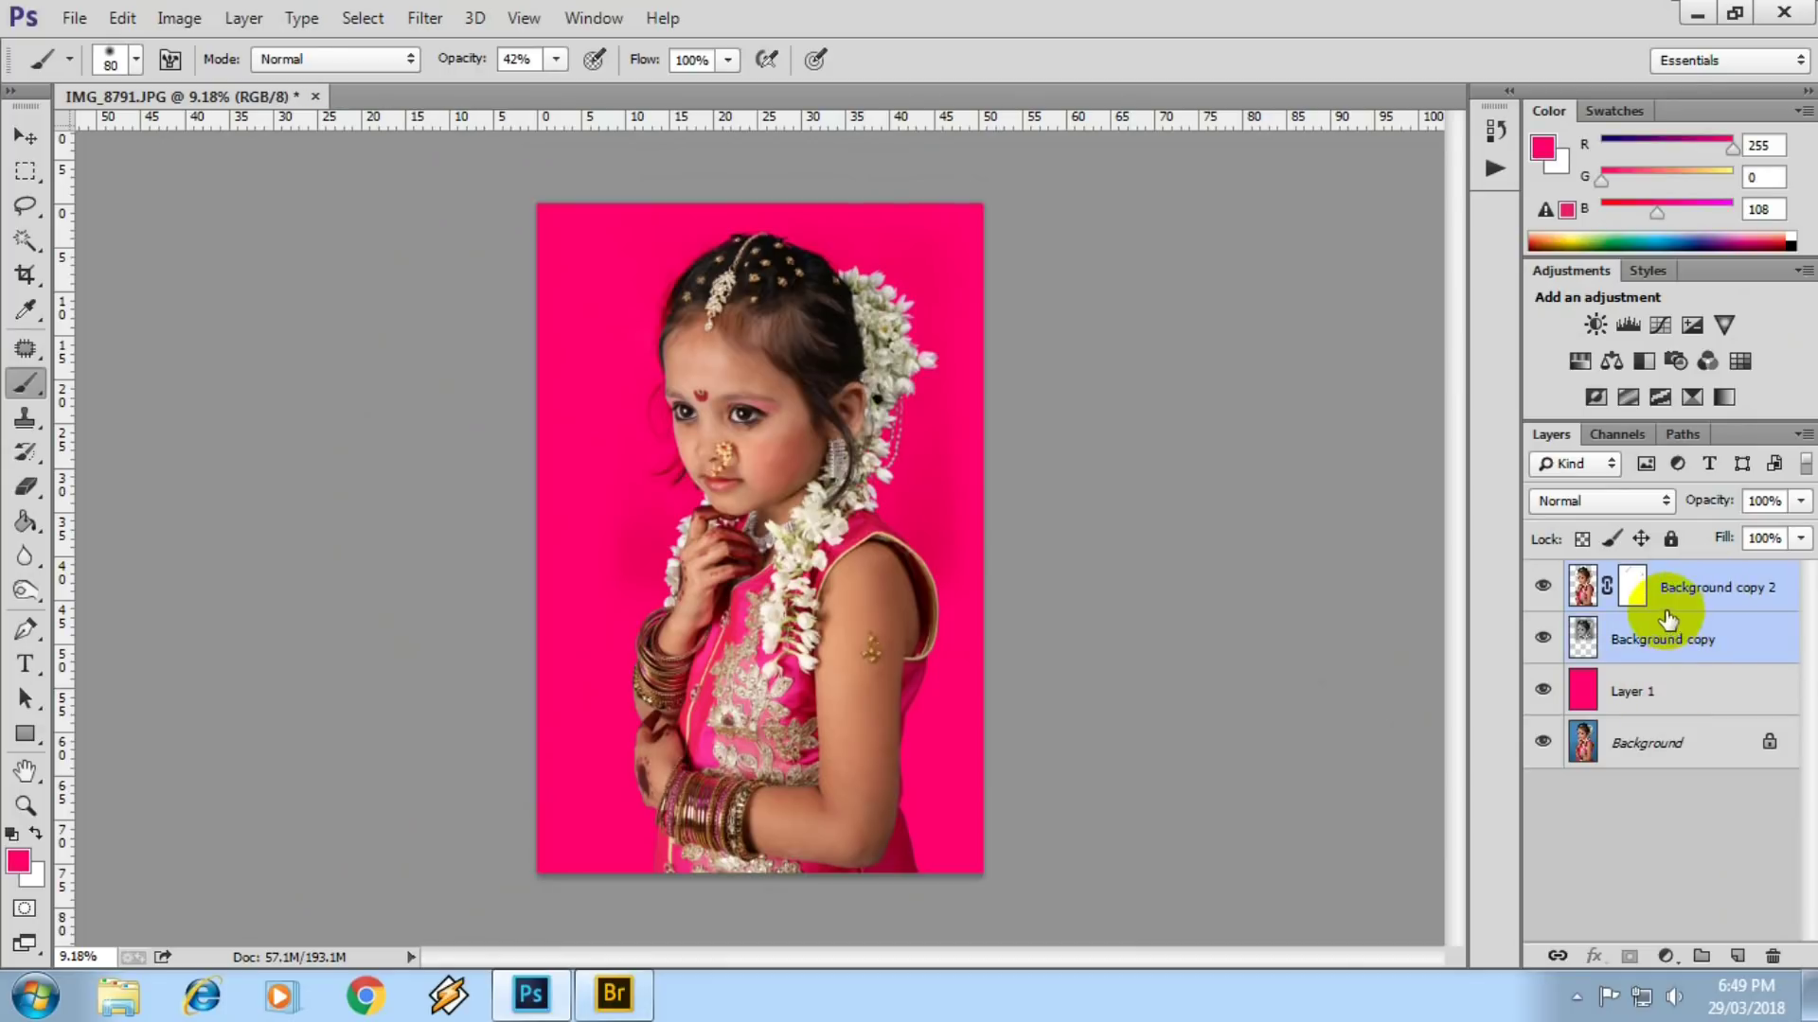
pyautogui.click(1557, 958)
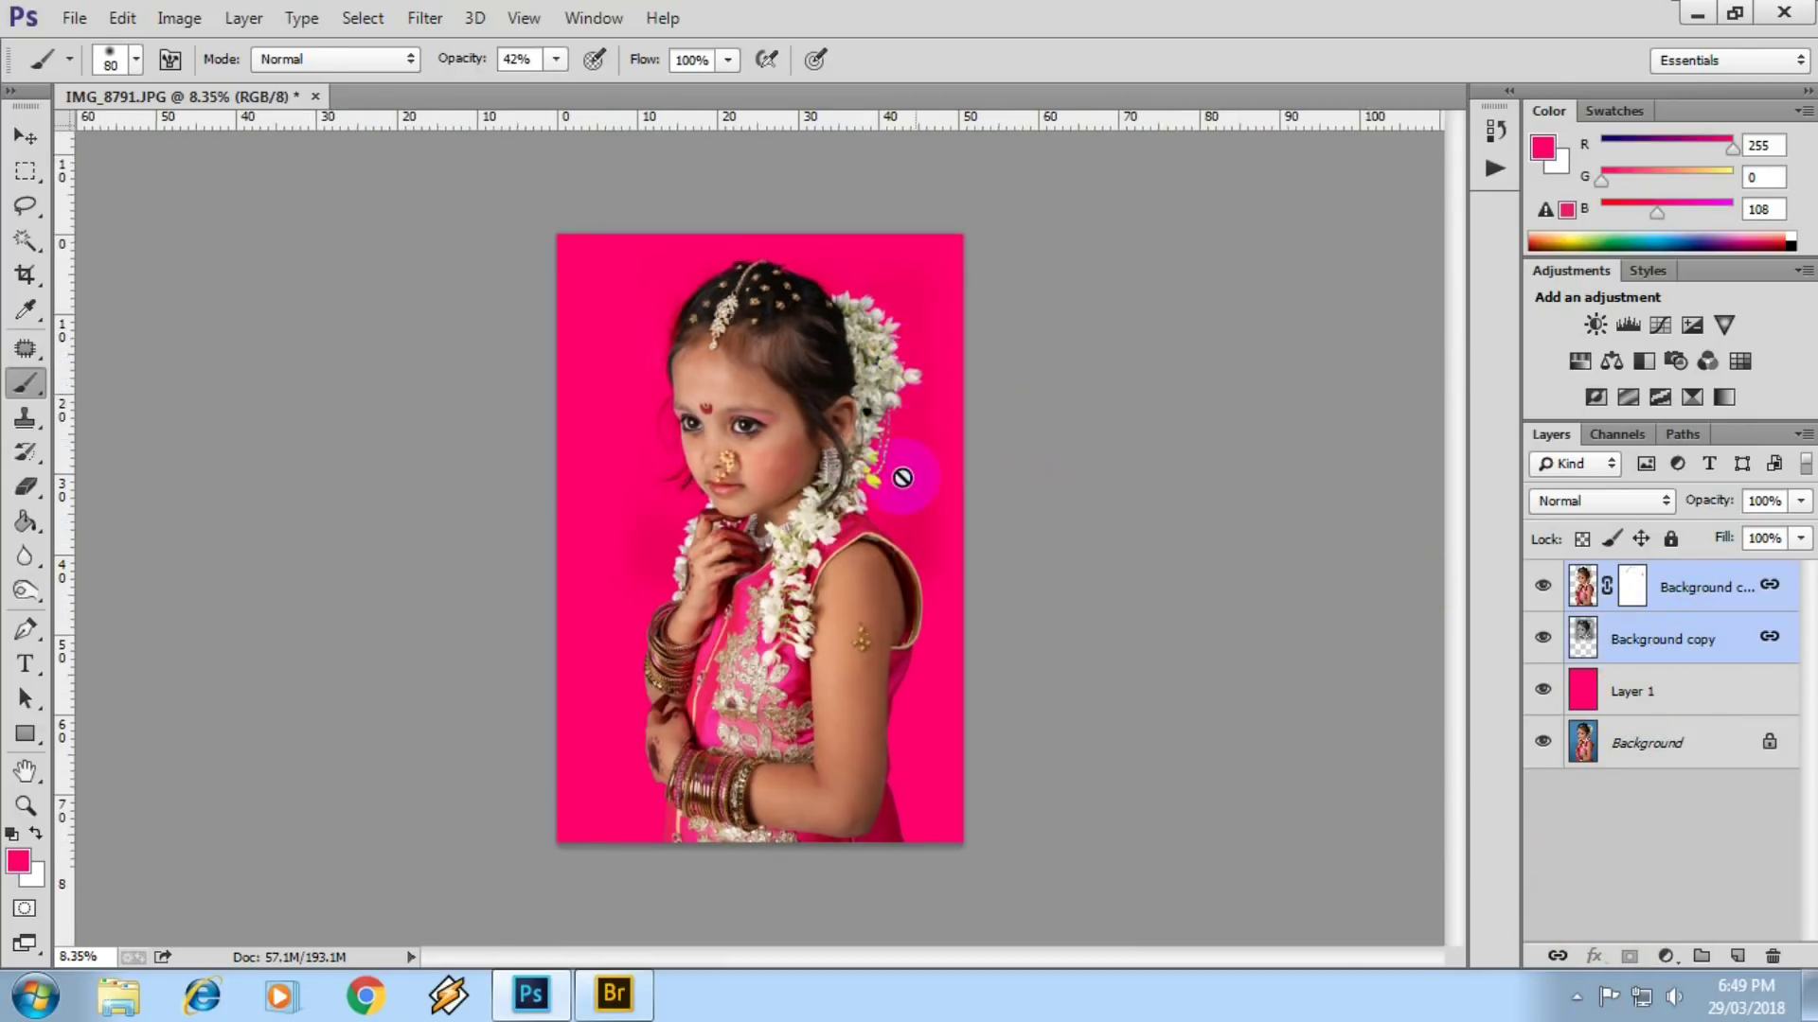
# - Open BG-2.jpg from the file browser in Photoshop
pyautogui.click(614, 994)
pyautogui.click(740, 599)
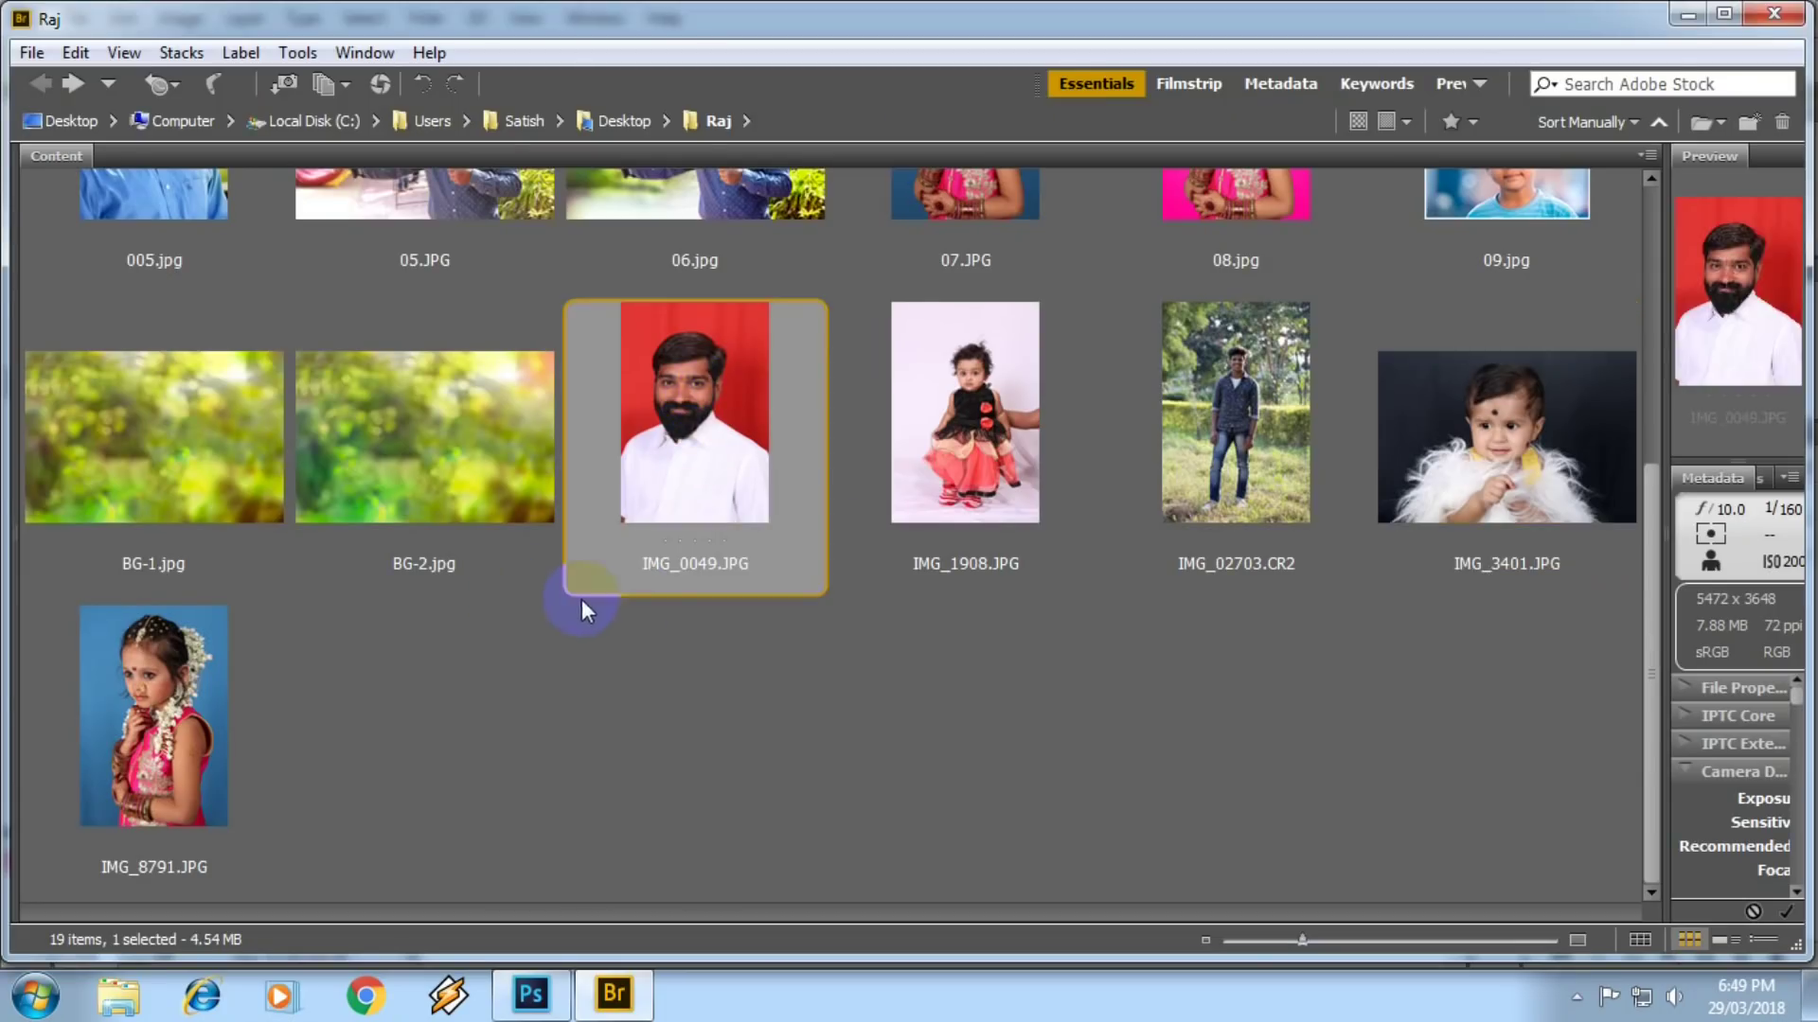
pyautogui.doubleClick(401, 463)
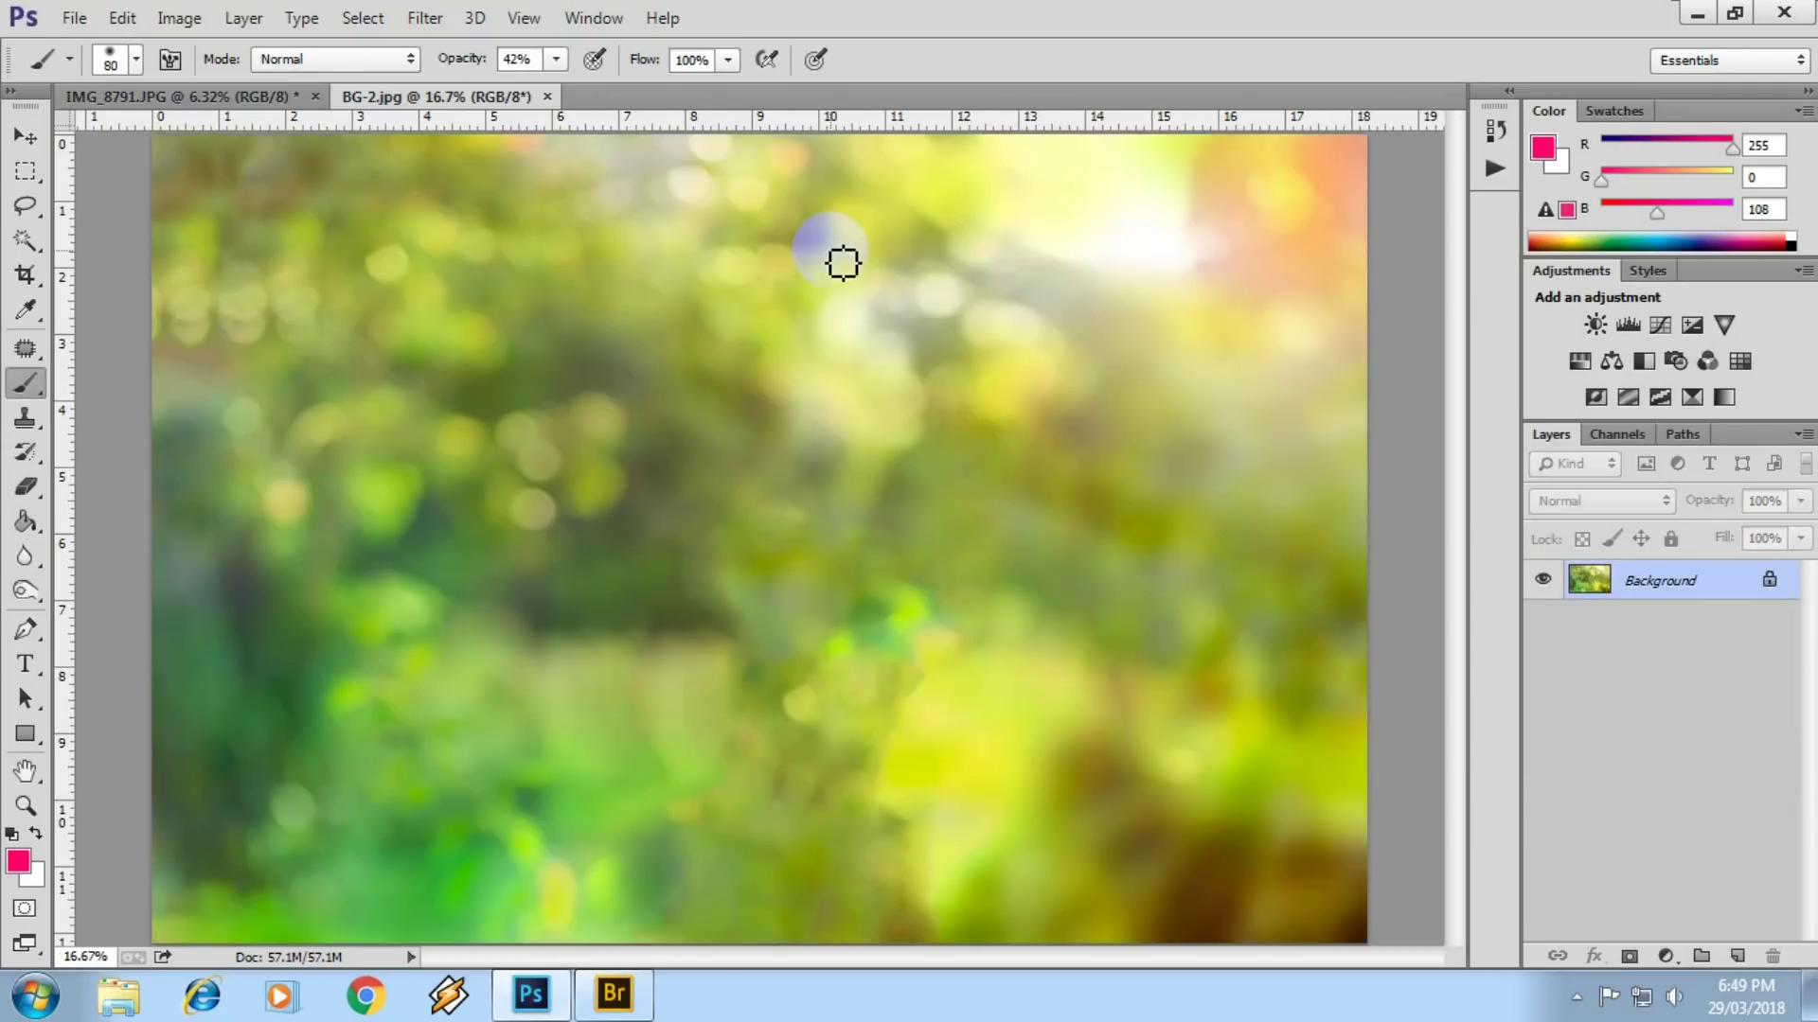
# - Move the linked girl layers onto BG-2.jpg, accepting the profile mismatch warning
pyautogui.click(194, 97)
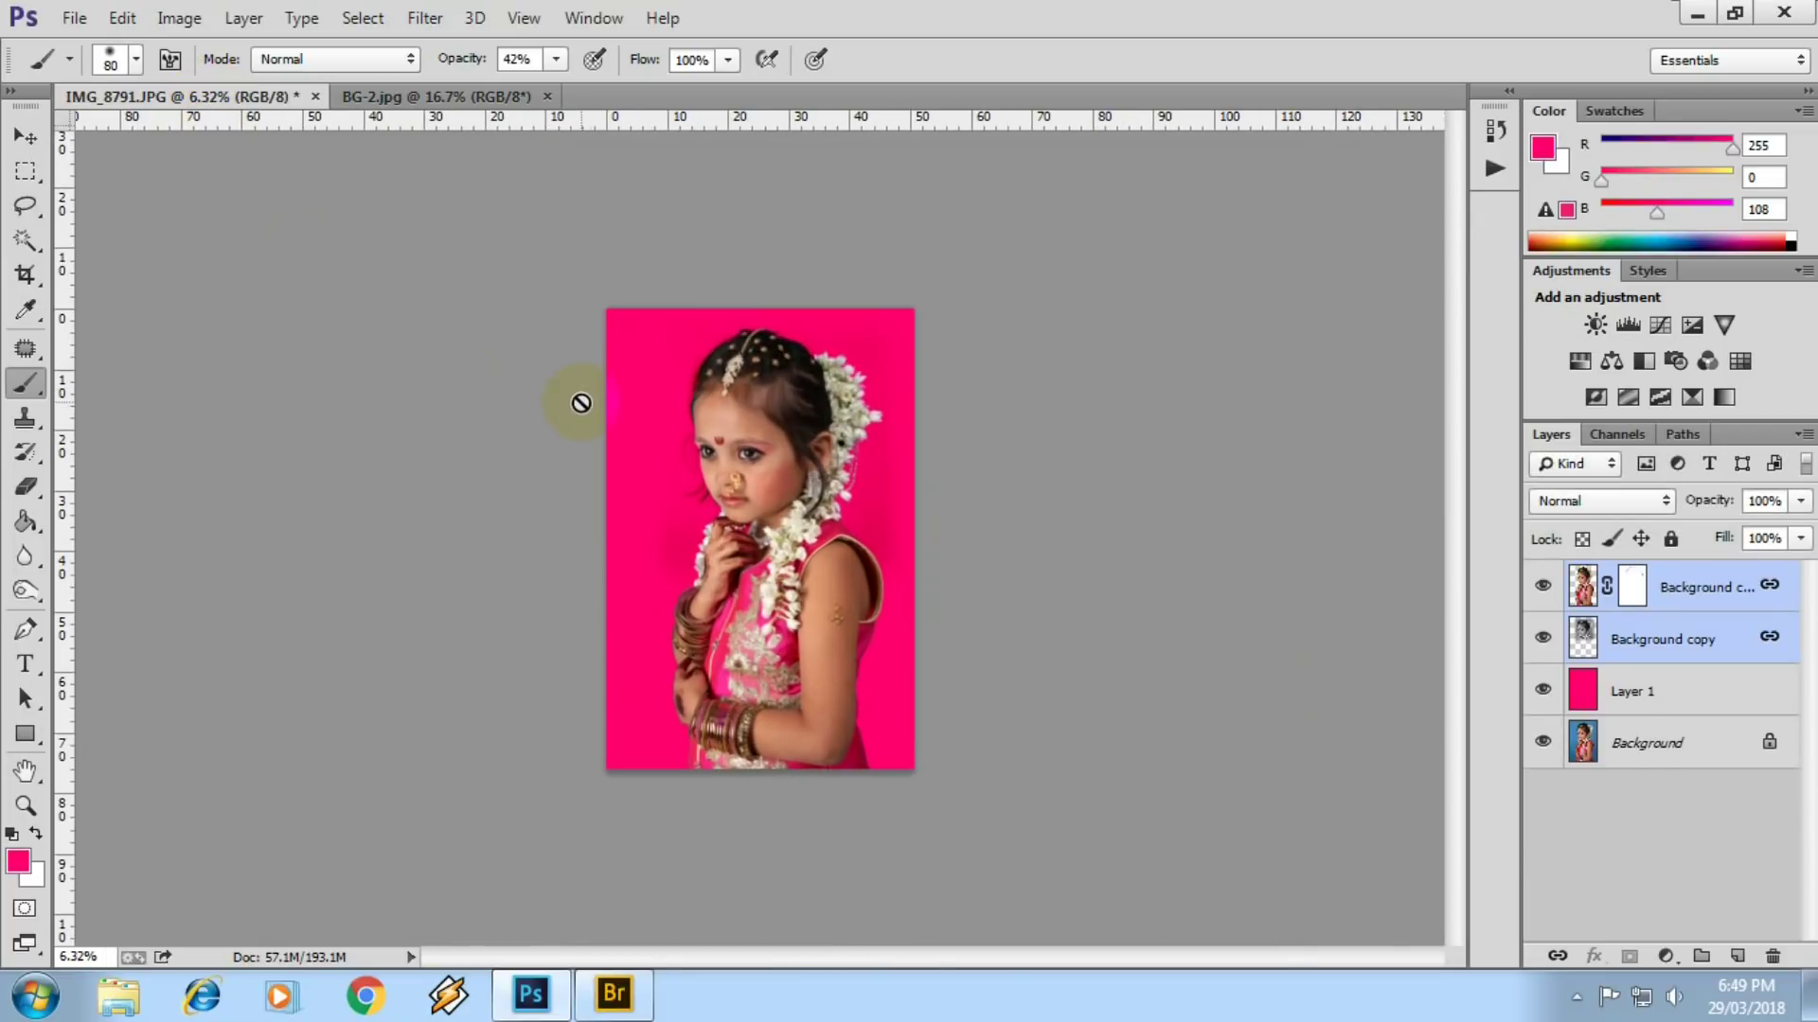
pyautogui.press('v')
pyautogui.moveTo(768, 450); pyautogui.dragTo(747, 411)
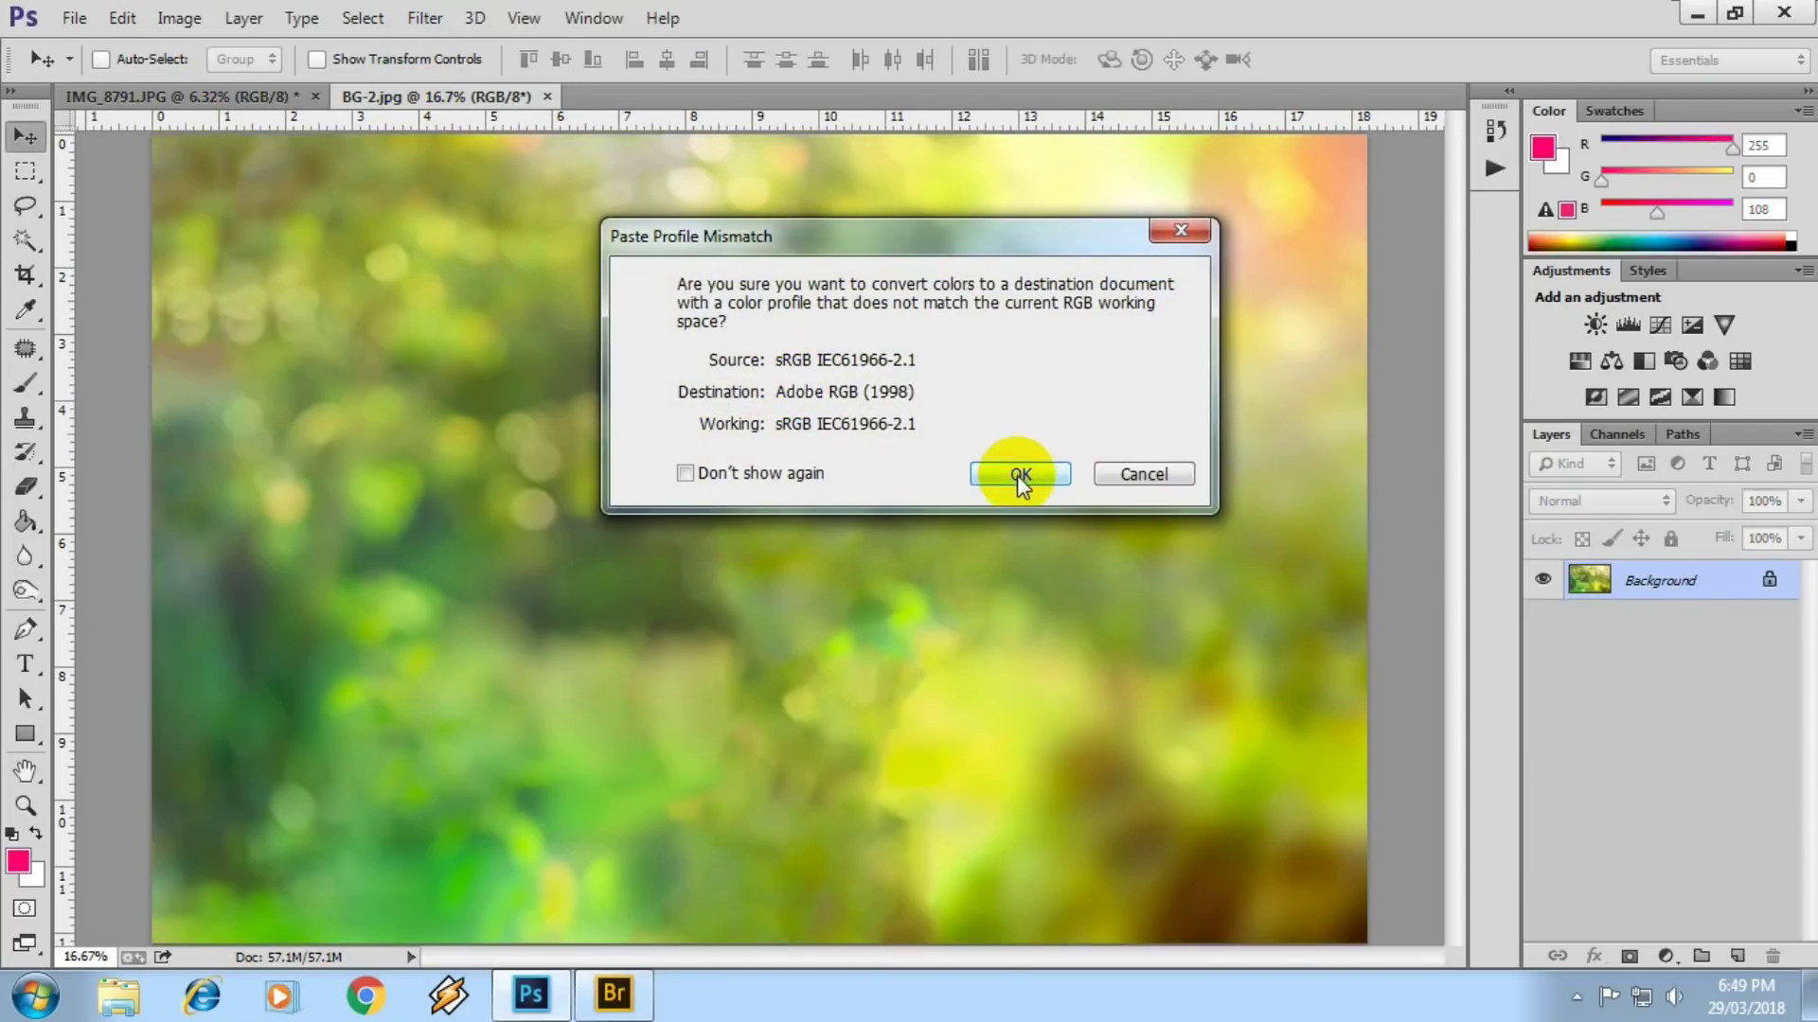
pyautogui.click(685, 472)
pyautogui.click(1042, 478)
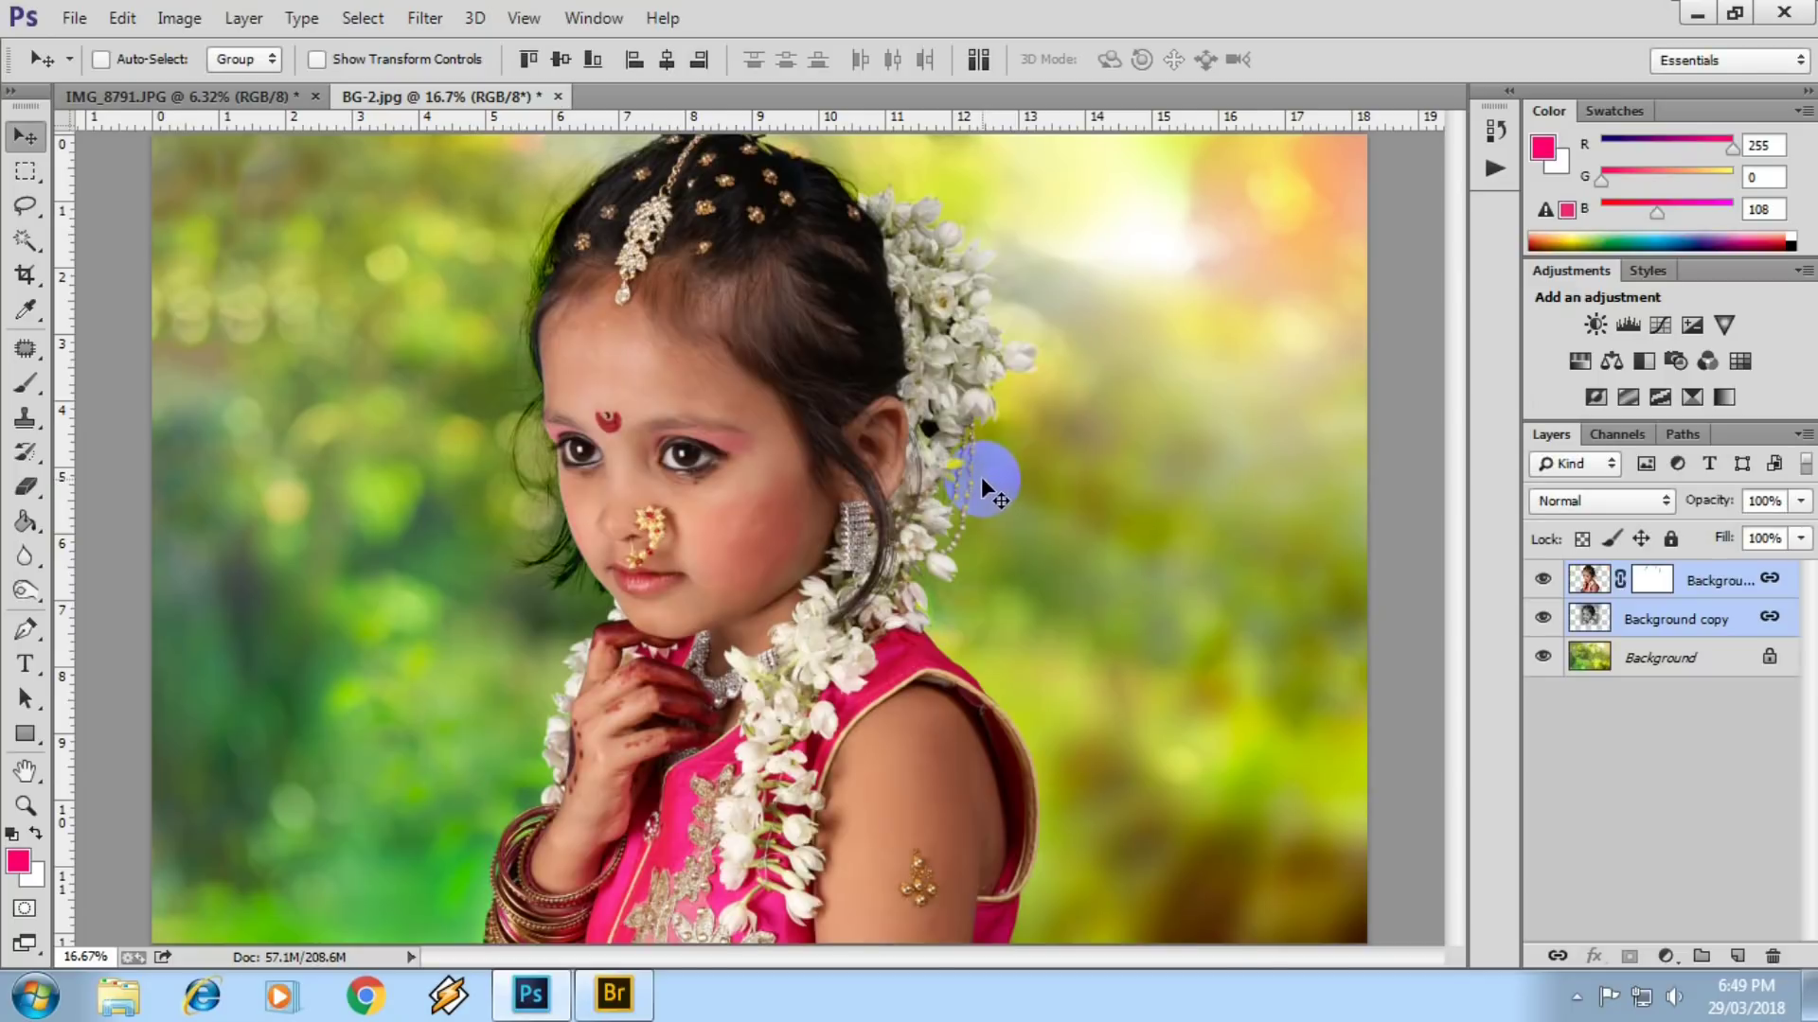
pyautogui.scroll(6, 660, 511)
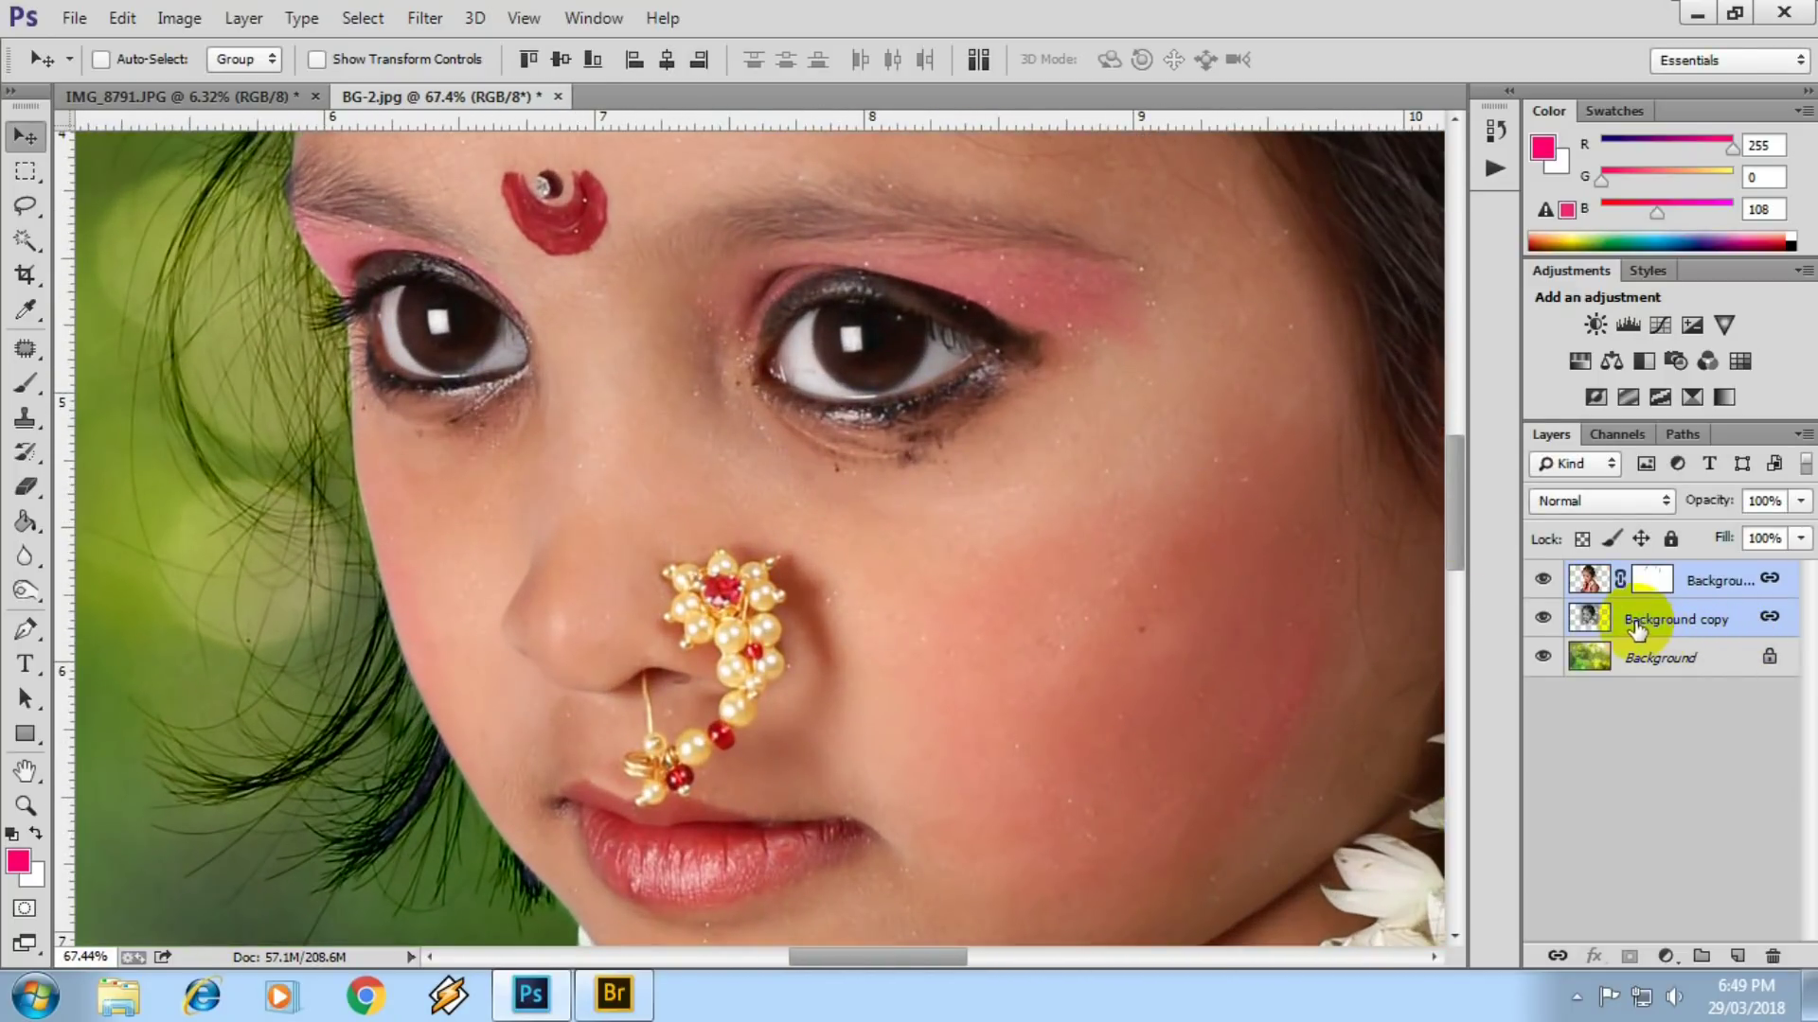
# - Set the Background copy layer's blend mode to Linear Light
pyautogui.click(1636, 630)
pyautogui.click(1615, 503)
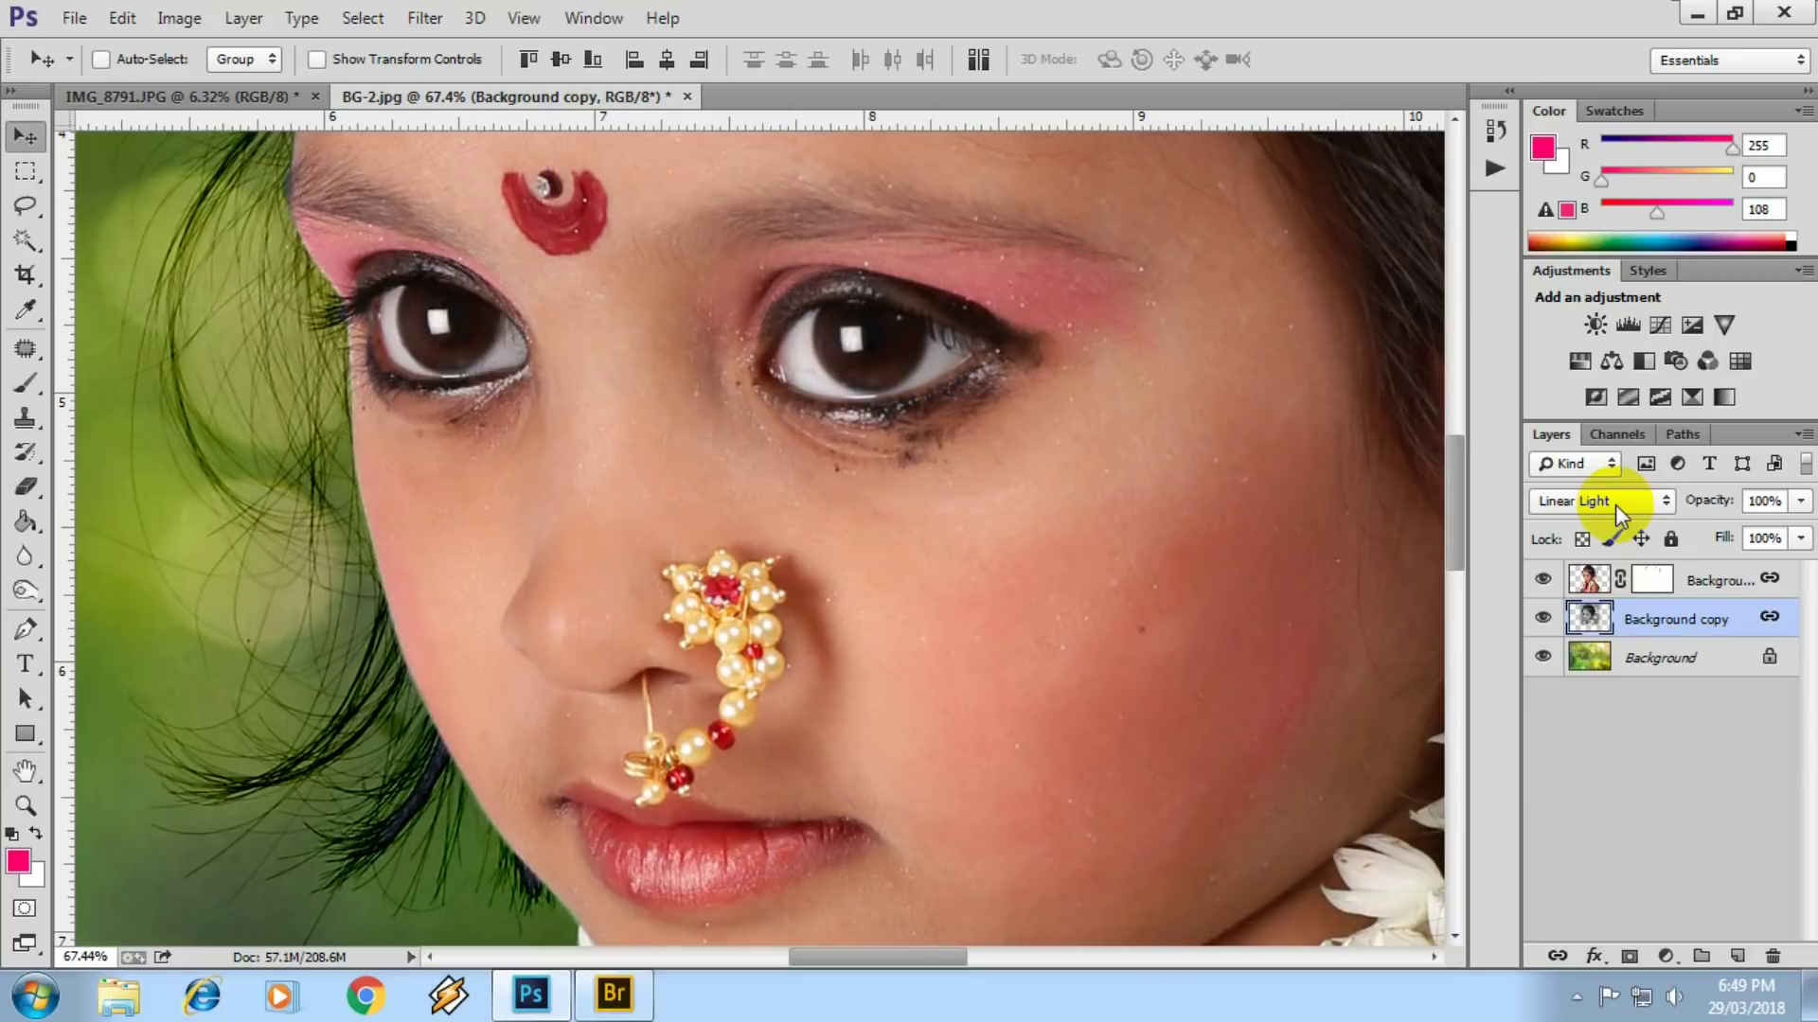
pyautogui.scroll(-6, 638, 619)
pyautogui.scroll(1, 1348, 581)
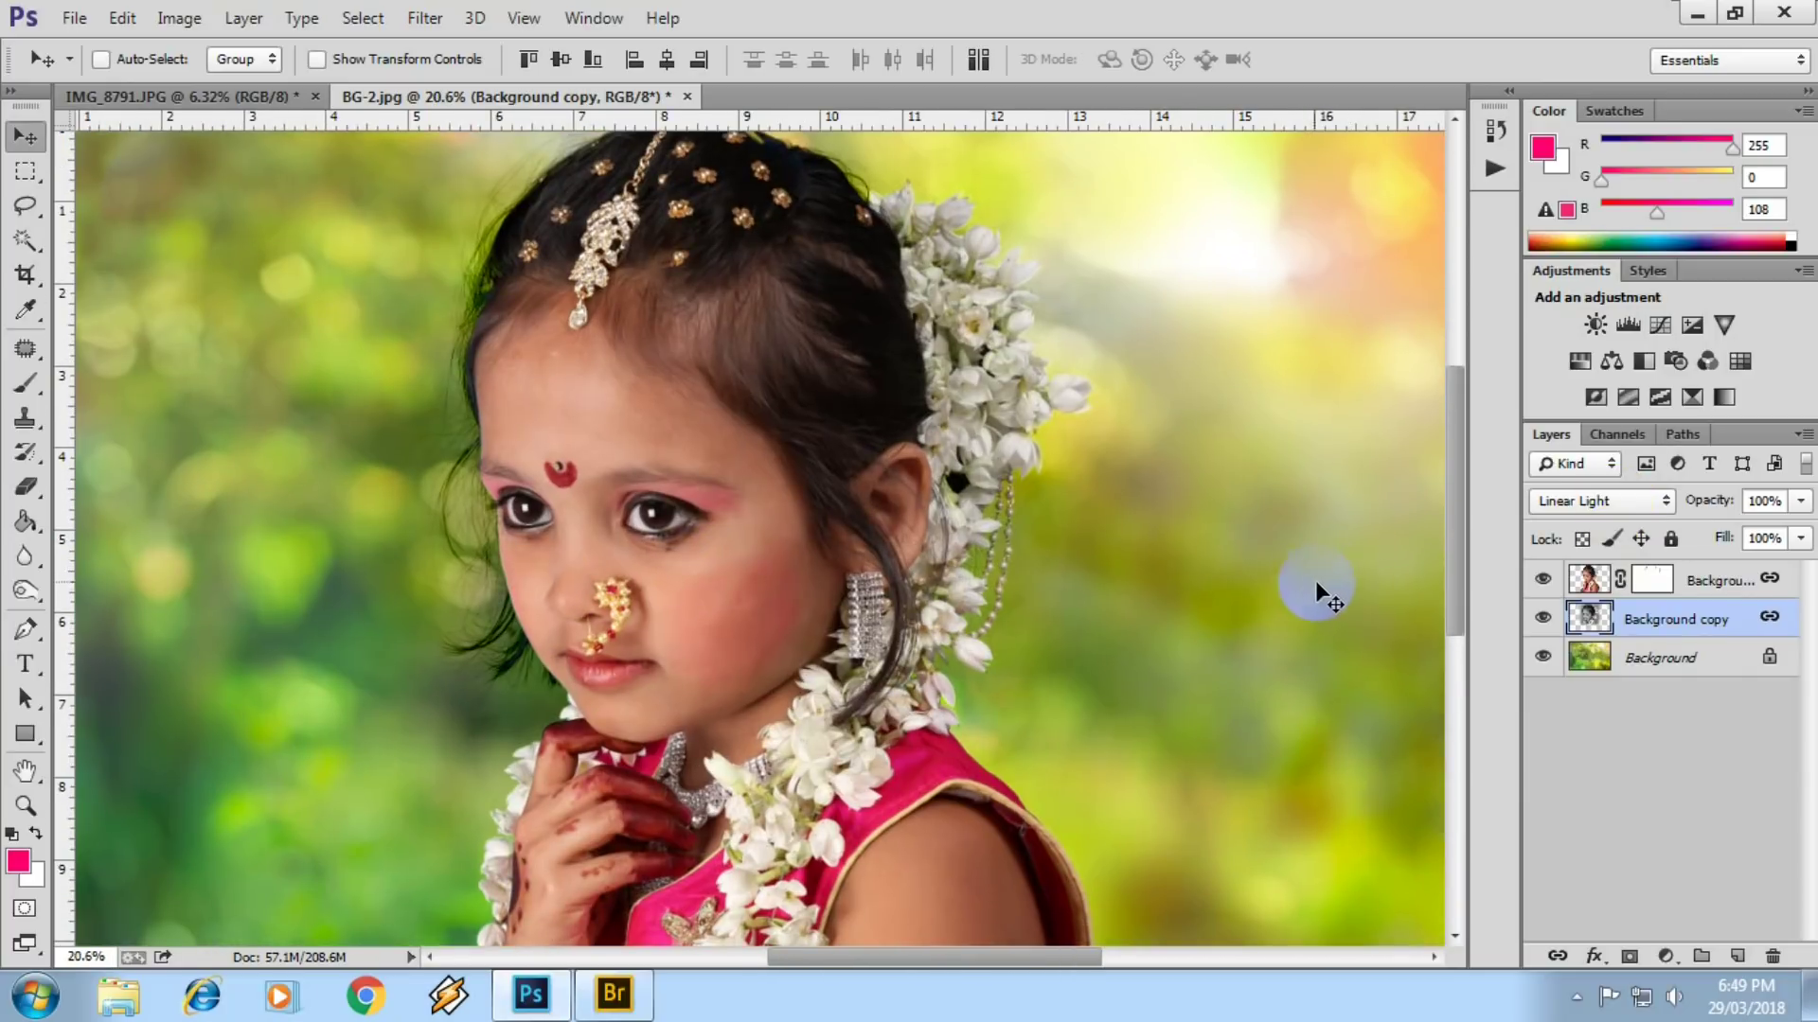
pyautogui.scroll(-5, 909, 494)
# - Nudge the girl into position and add a layer mask to Background copy
pyautogui.moveTo(856, 497)
pyautogui.mouseDown()
pyautogui.moveTo(1014, 474)
pyautogui.moveTo(959, 447)
pyautogui.moveTo(992, 472)
pyautogui.mouseUp()
pyautogui.scroll(3, 763, 407)
pyautogui.scroll(5, 1209, 458)
pyautogui.scroll(5, 1225, 497)
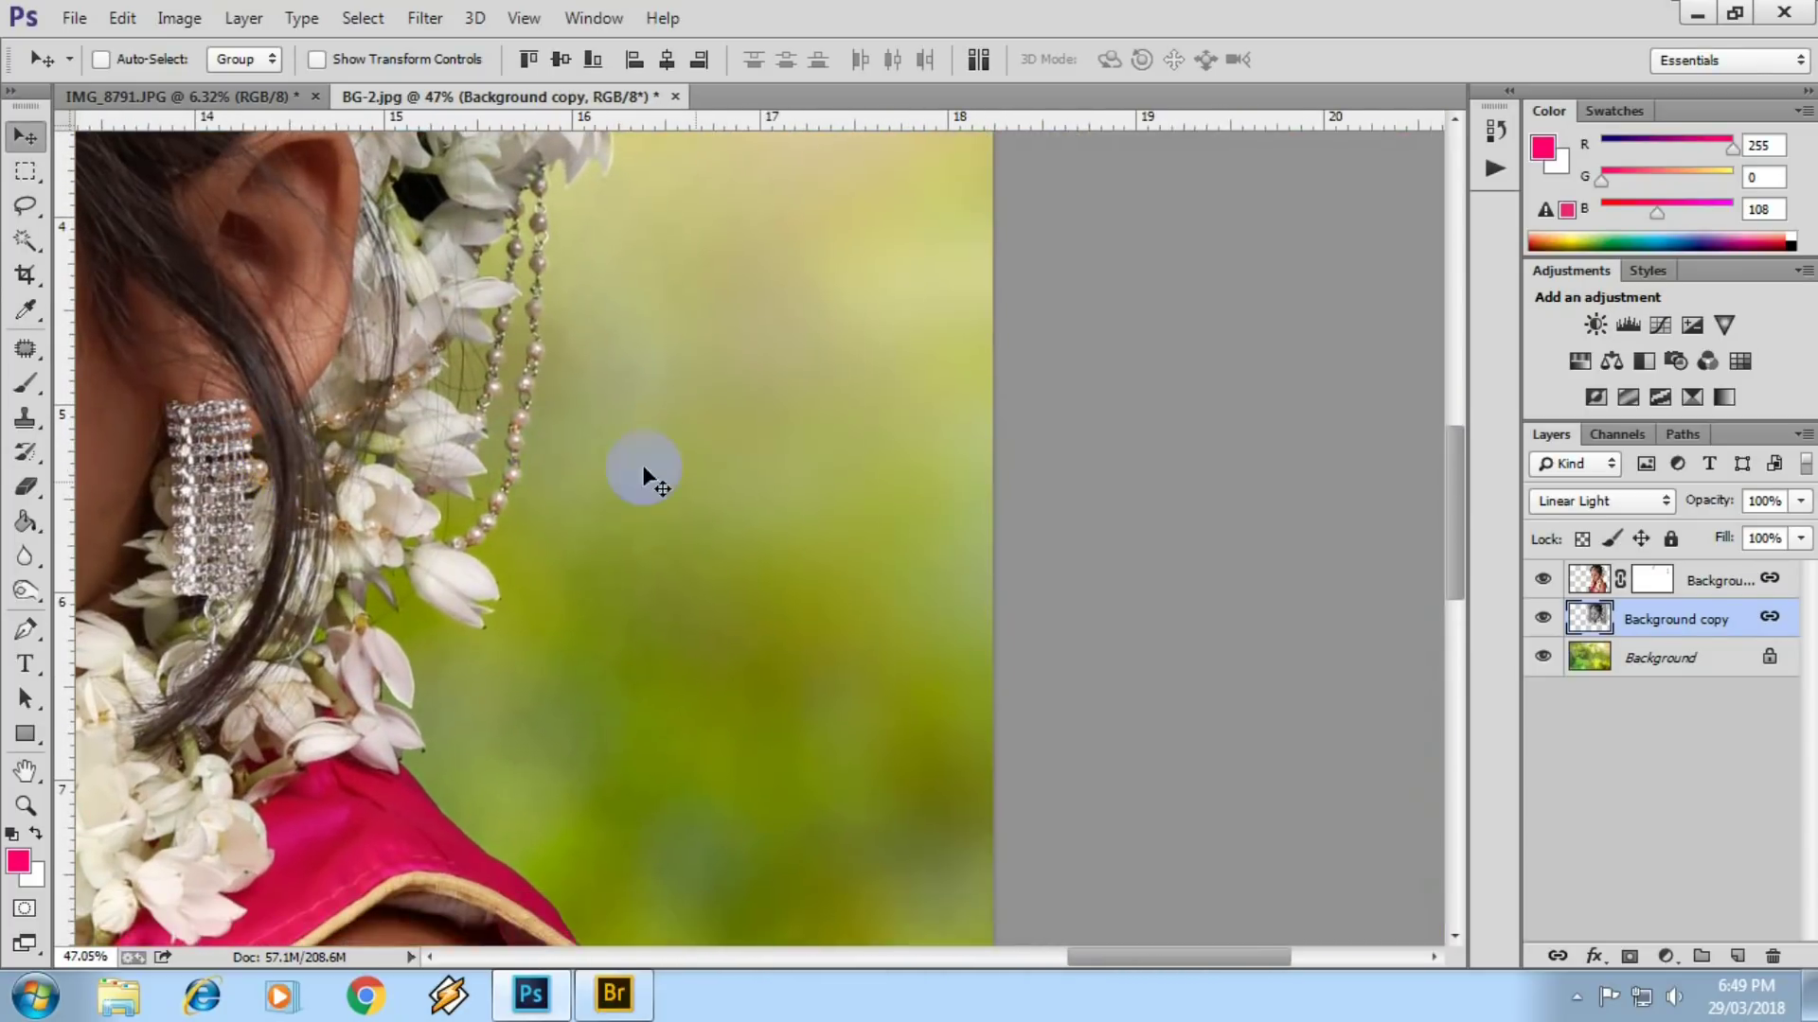
pyautogui.scroll(-3, 797, 537)
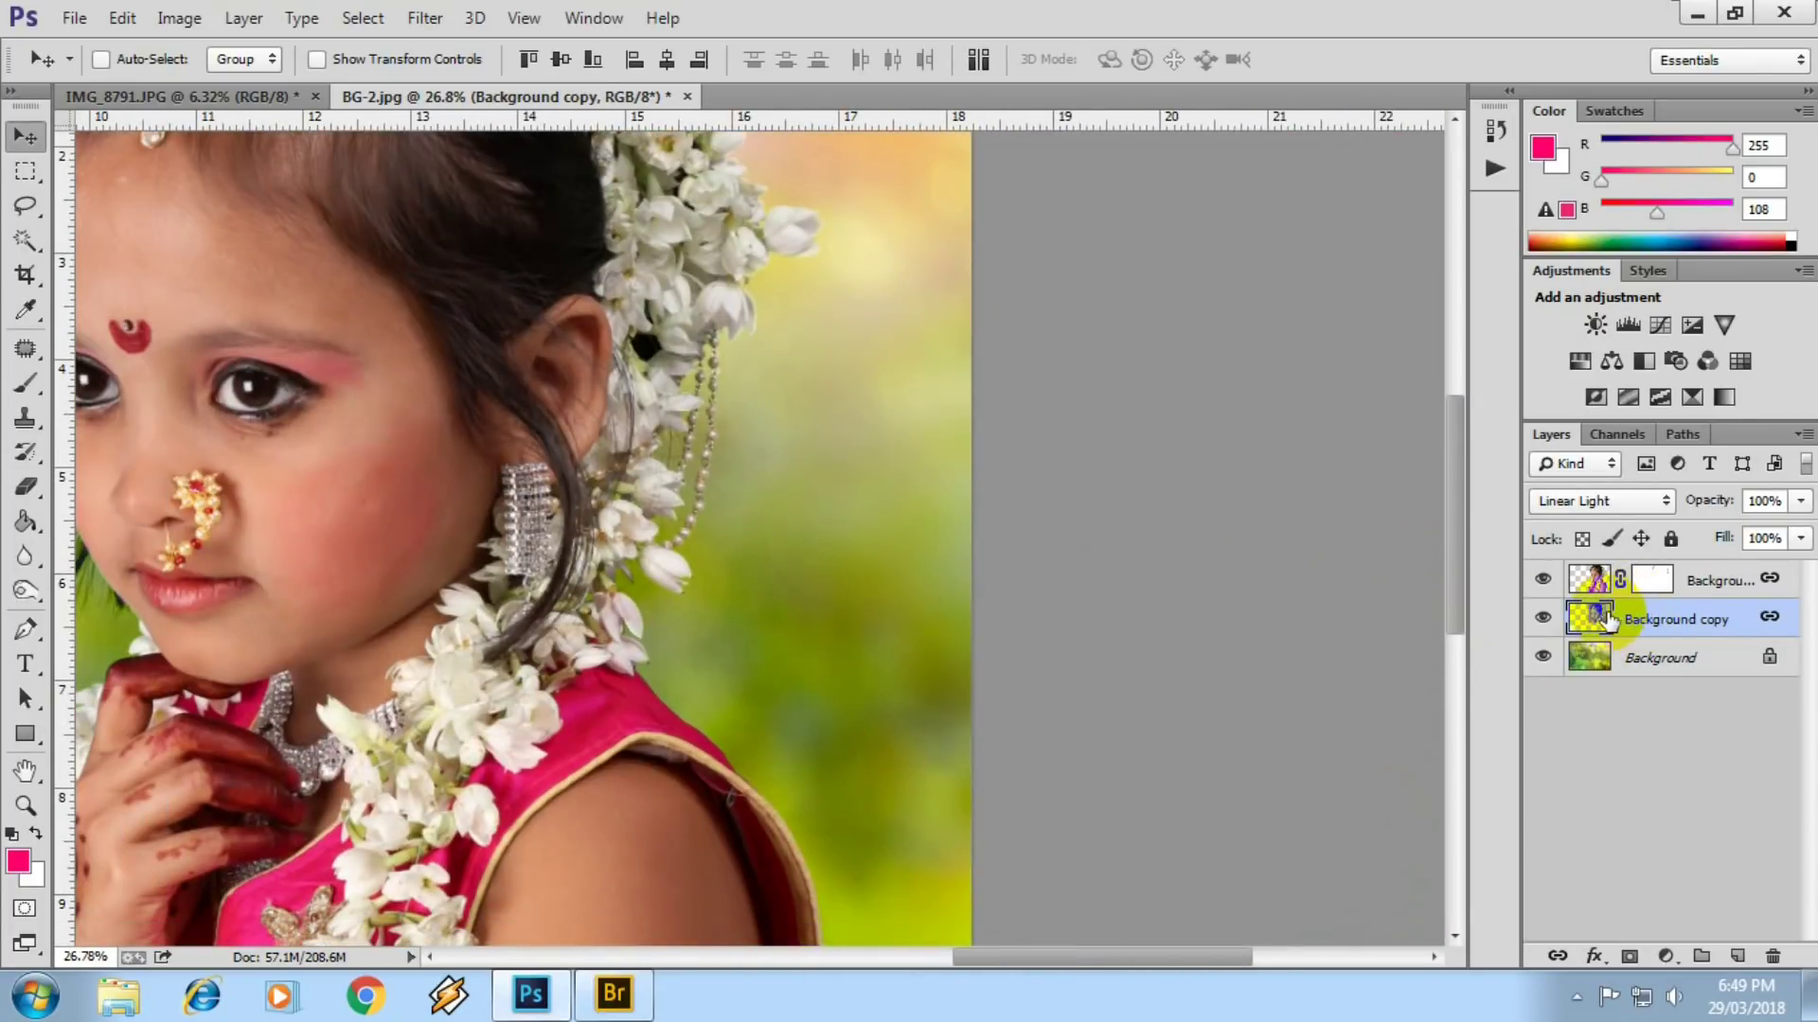
pyautogui.click(1630, 956)
pyautogui.scroll(3, 925, 540)
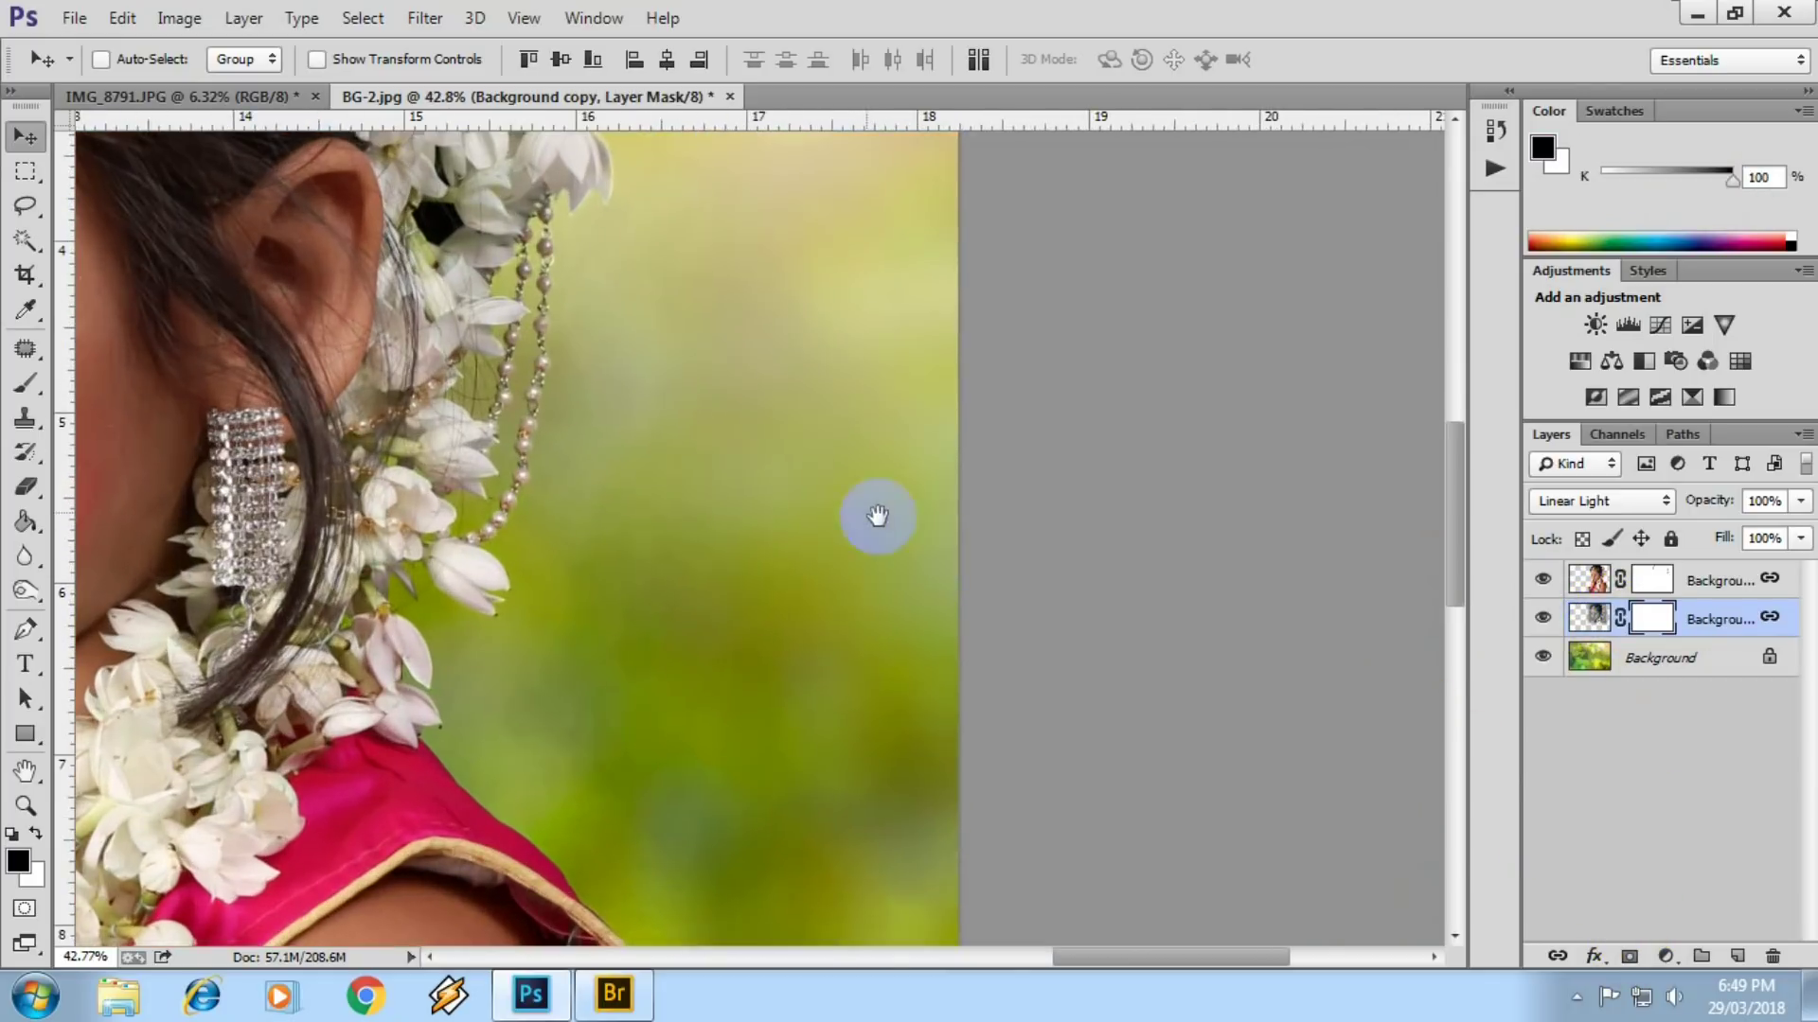
# - Paint a first stroke on the Background copy mask and enlarge the brush to 175
pyautogui.scroll(-5, 661, 581)
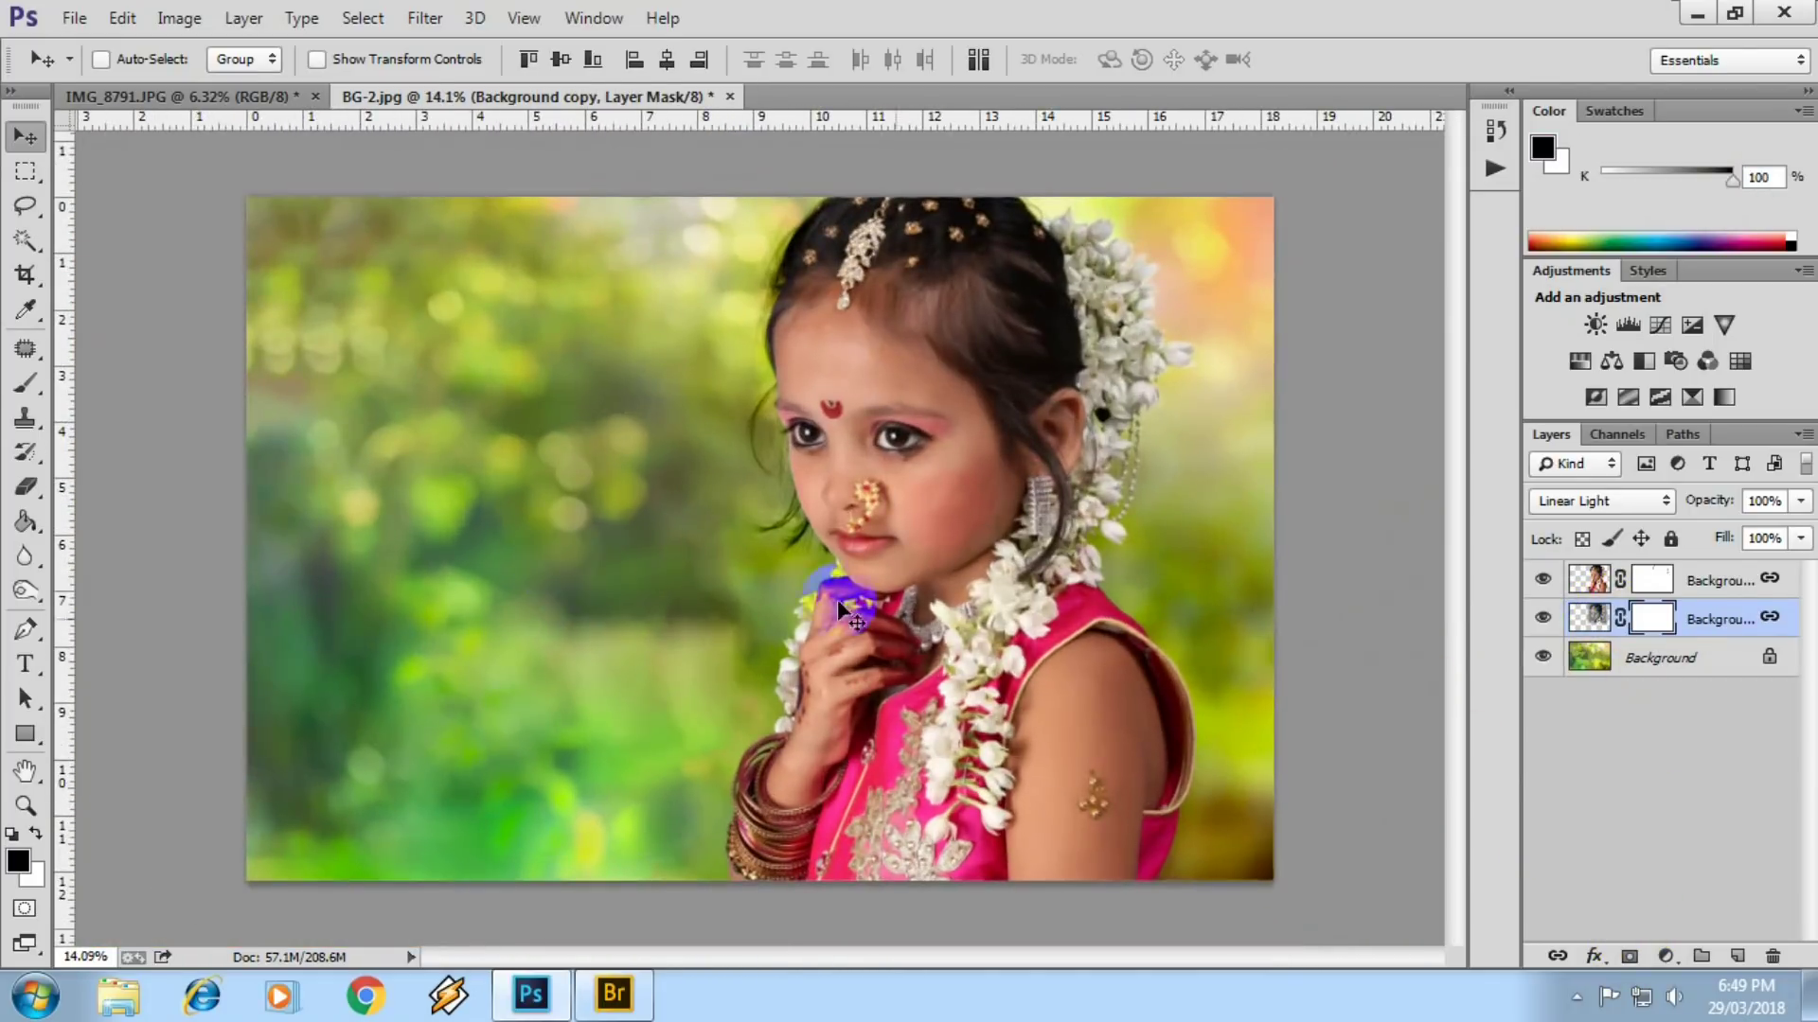
pyautogui.press('b')
pyautogui.moveTo(1051, 540); pyautogui.dragTo(1091, 563)
pyautogui.scroll(1, 1092, 563)
pyautogui.press(']')
pyautogui.press(']')
pyautogui.press(']')
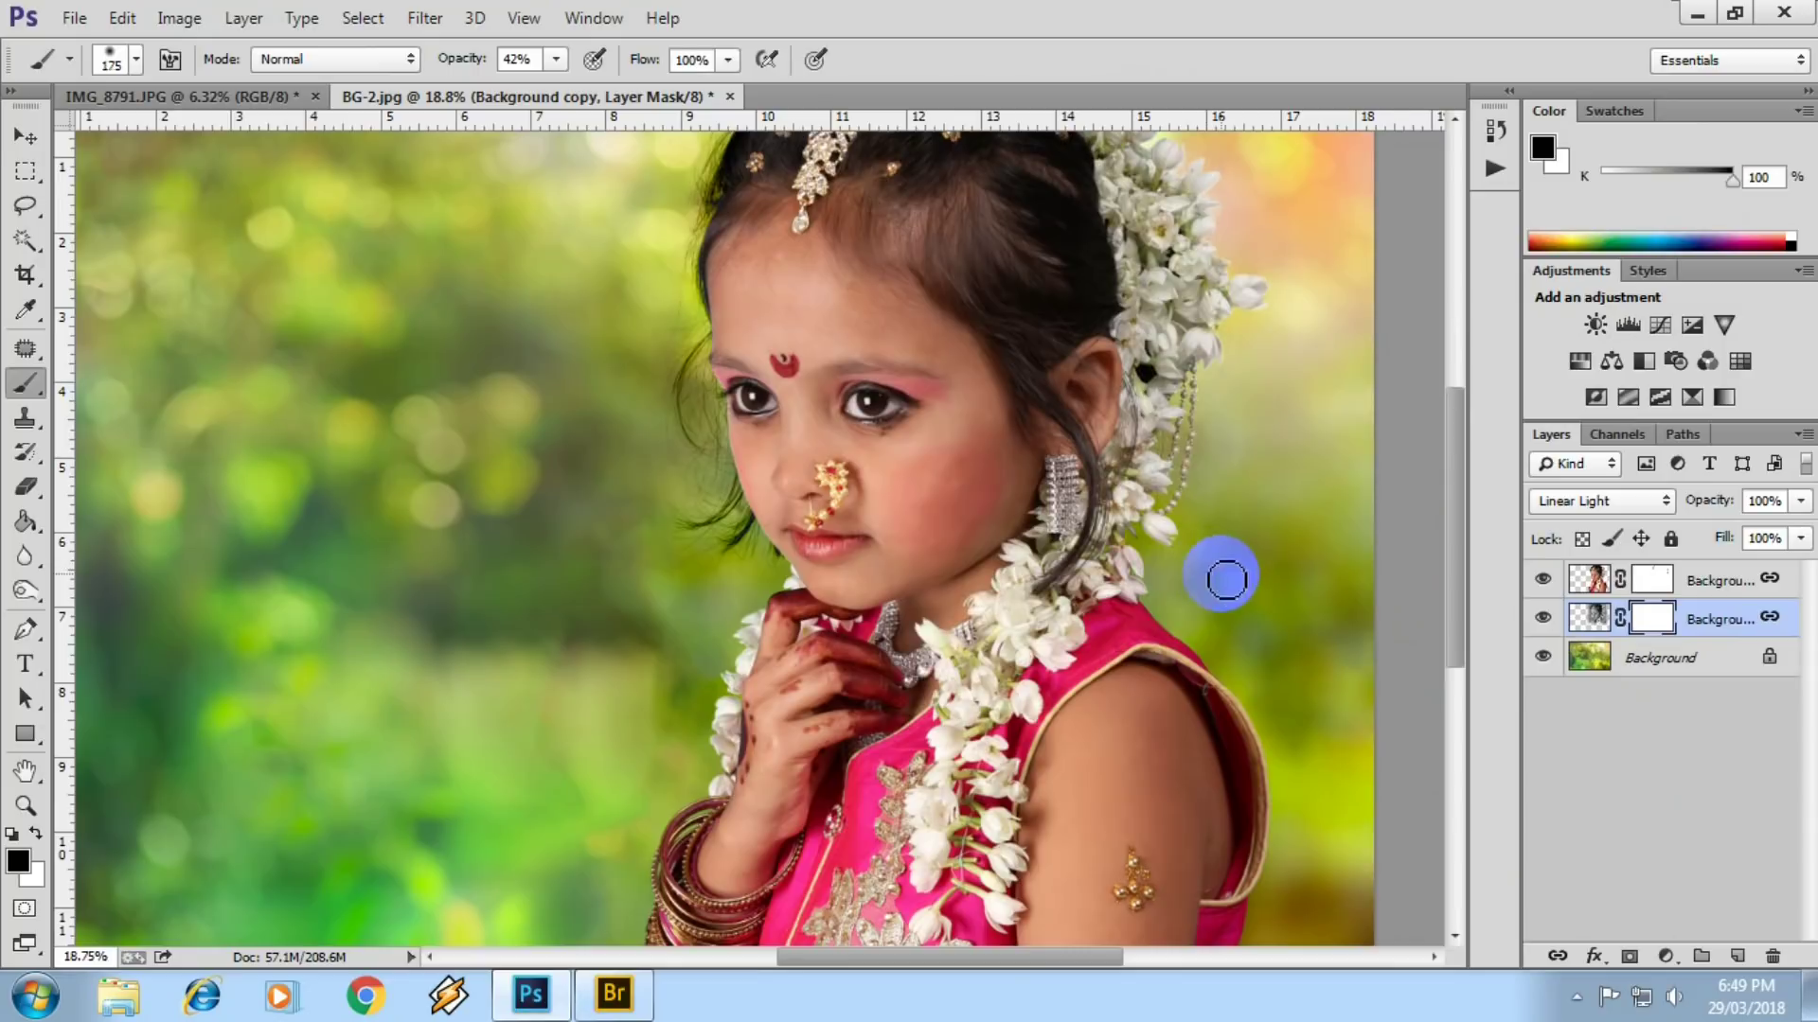
pyautogui.scroll(1, 1236, 573)
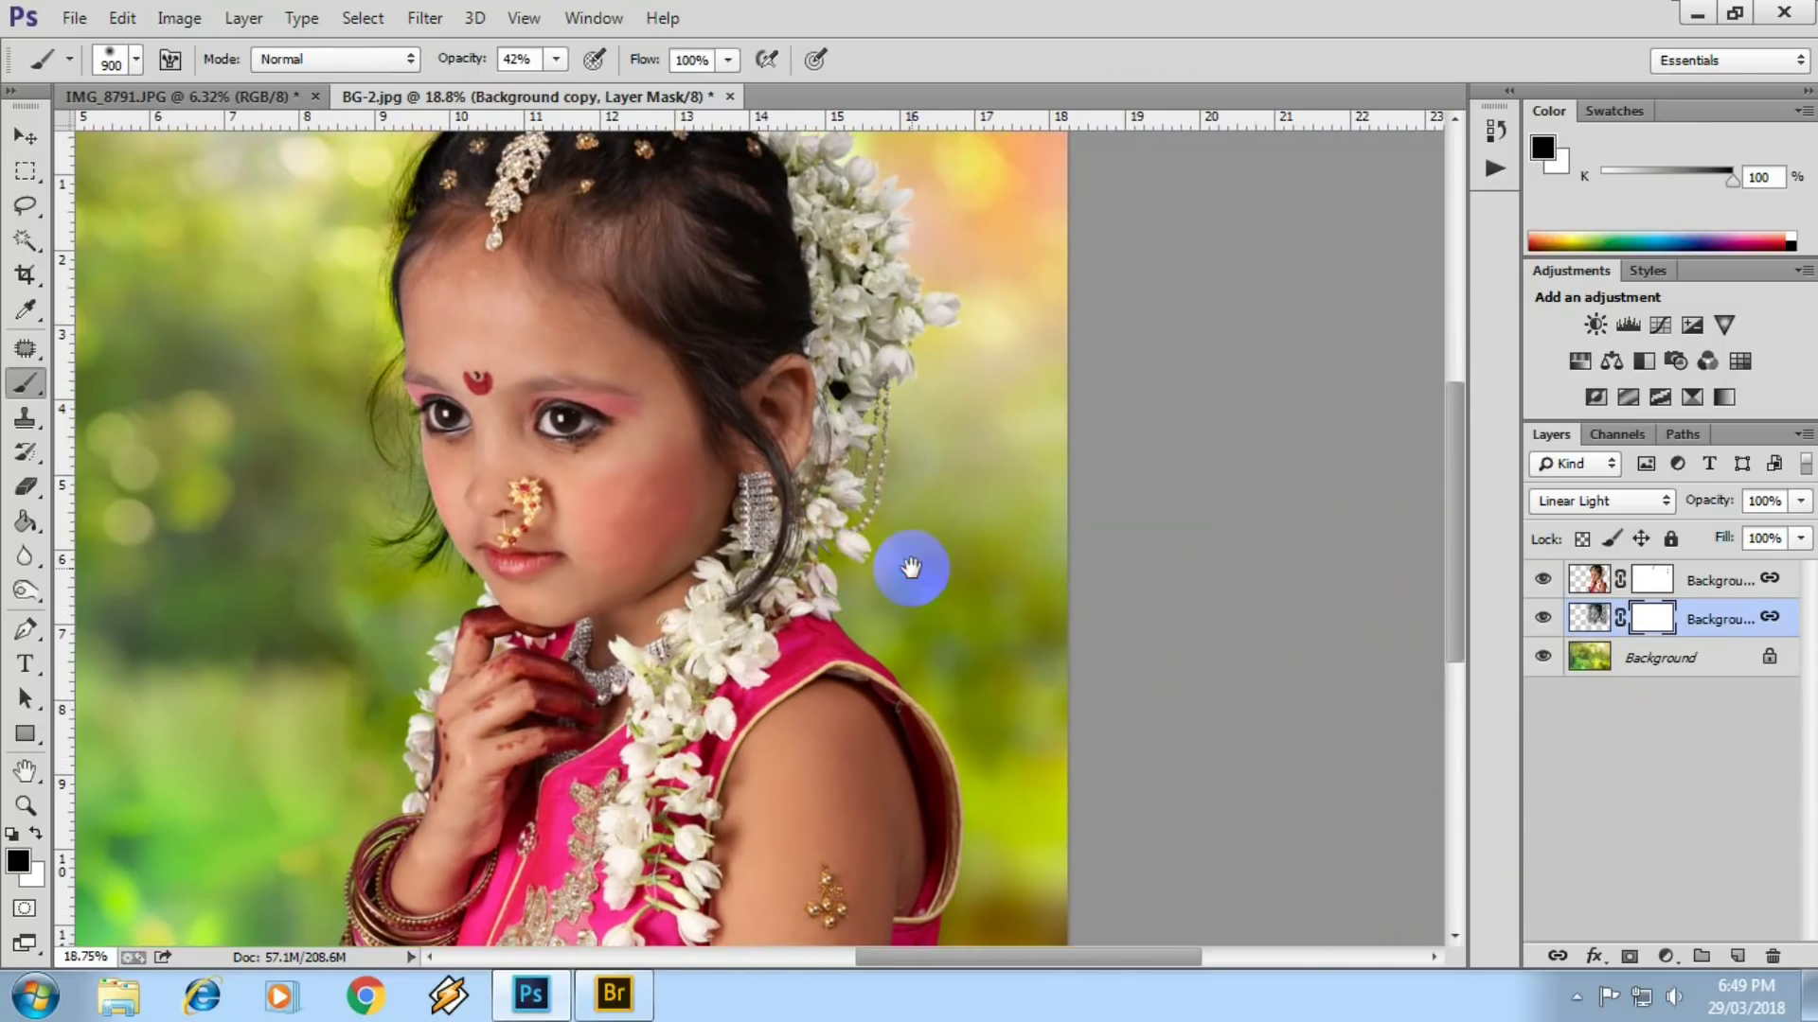
pyautogui.scroll(1, 914, 568)
pyautogui.scroll(1, 984, 572)
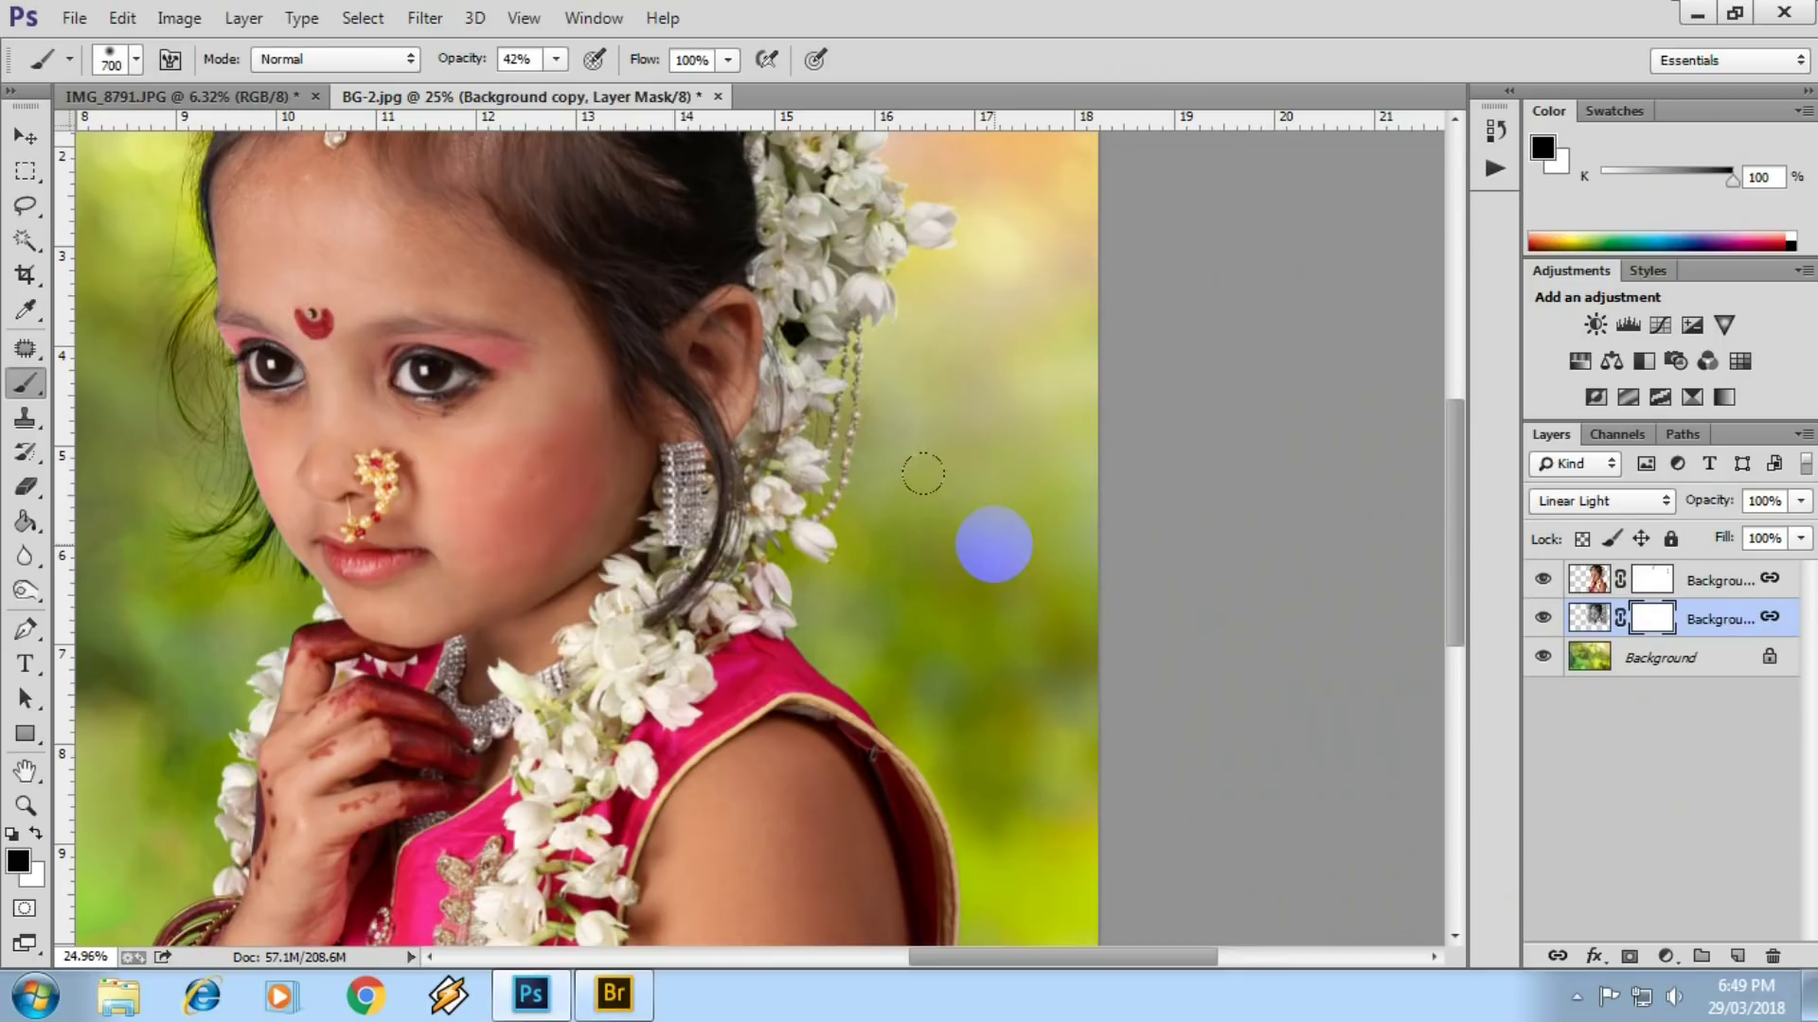
# - Paint out the Linear Light effect over the bokeh backdrop, then fit the image on screen
pyautogui.moveTo(1007, 576)
pyautogui.mouseDown()
pyautogui.moveTo(952, 569)
pyautogui.moveTo(634, 358)
pyautogui.mouseUp()
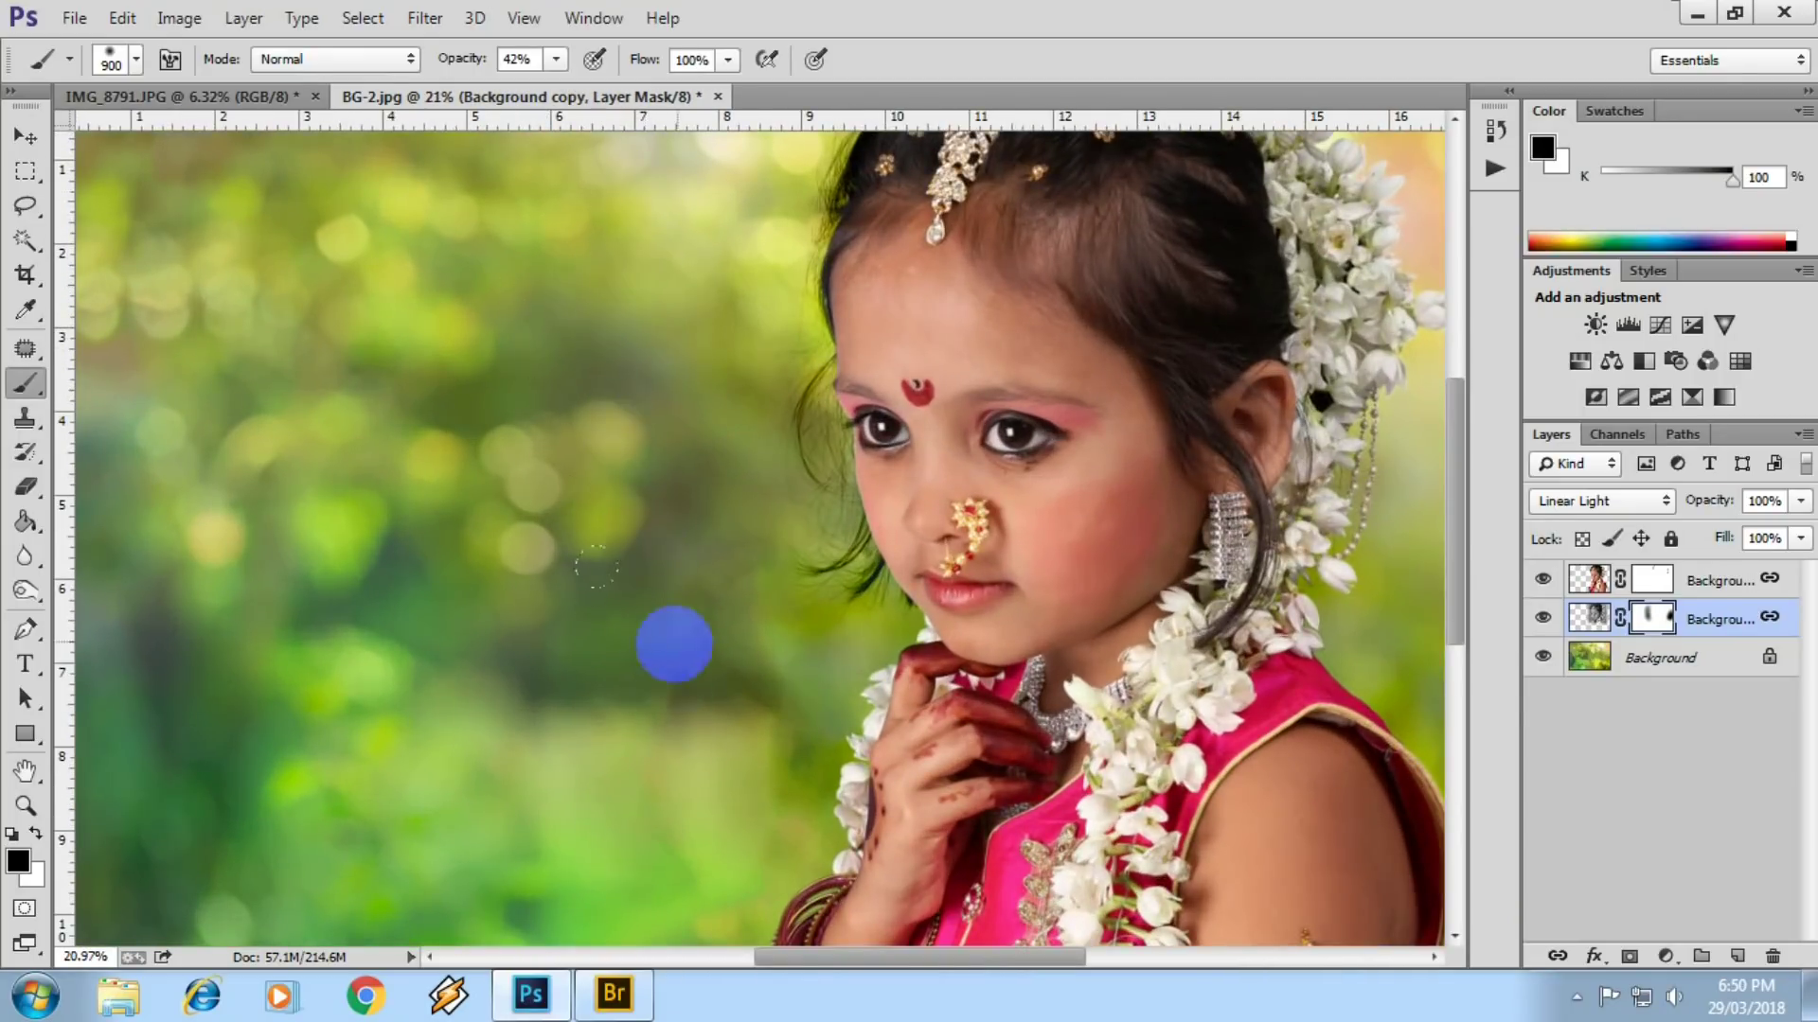
pyautogui.moveTo(548, 348); pyautogui.dragTo(403, 656)
pyautogui.hotkey('ctrl', '0')
pyautogui.scroll(-3, 771, 347)
pyautogui.scroll(2, 831, 397)
# - Move the top girl layer, Background copy 2, left and down on the canvas
pyautogui.press('v')
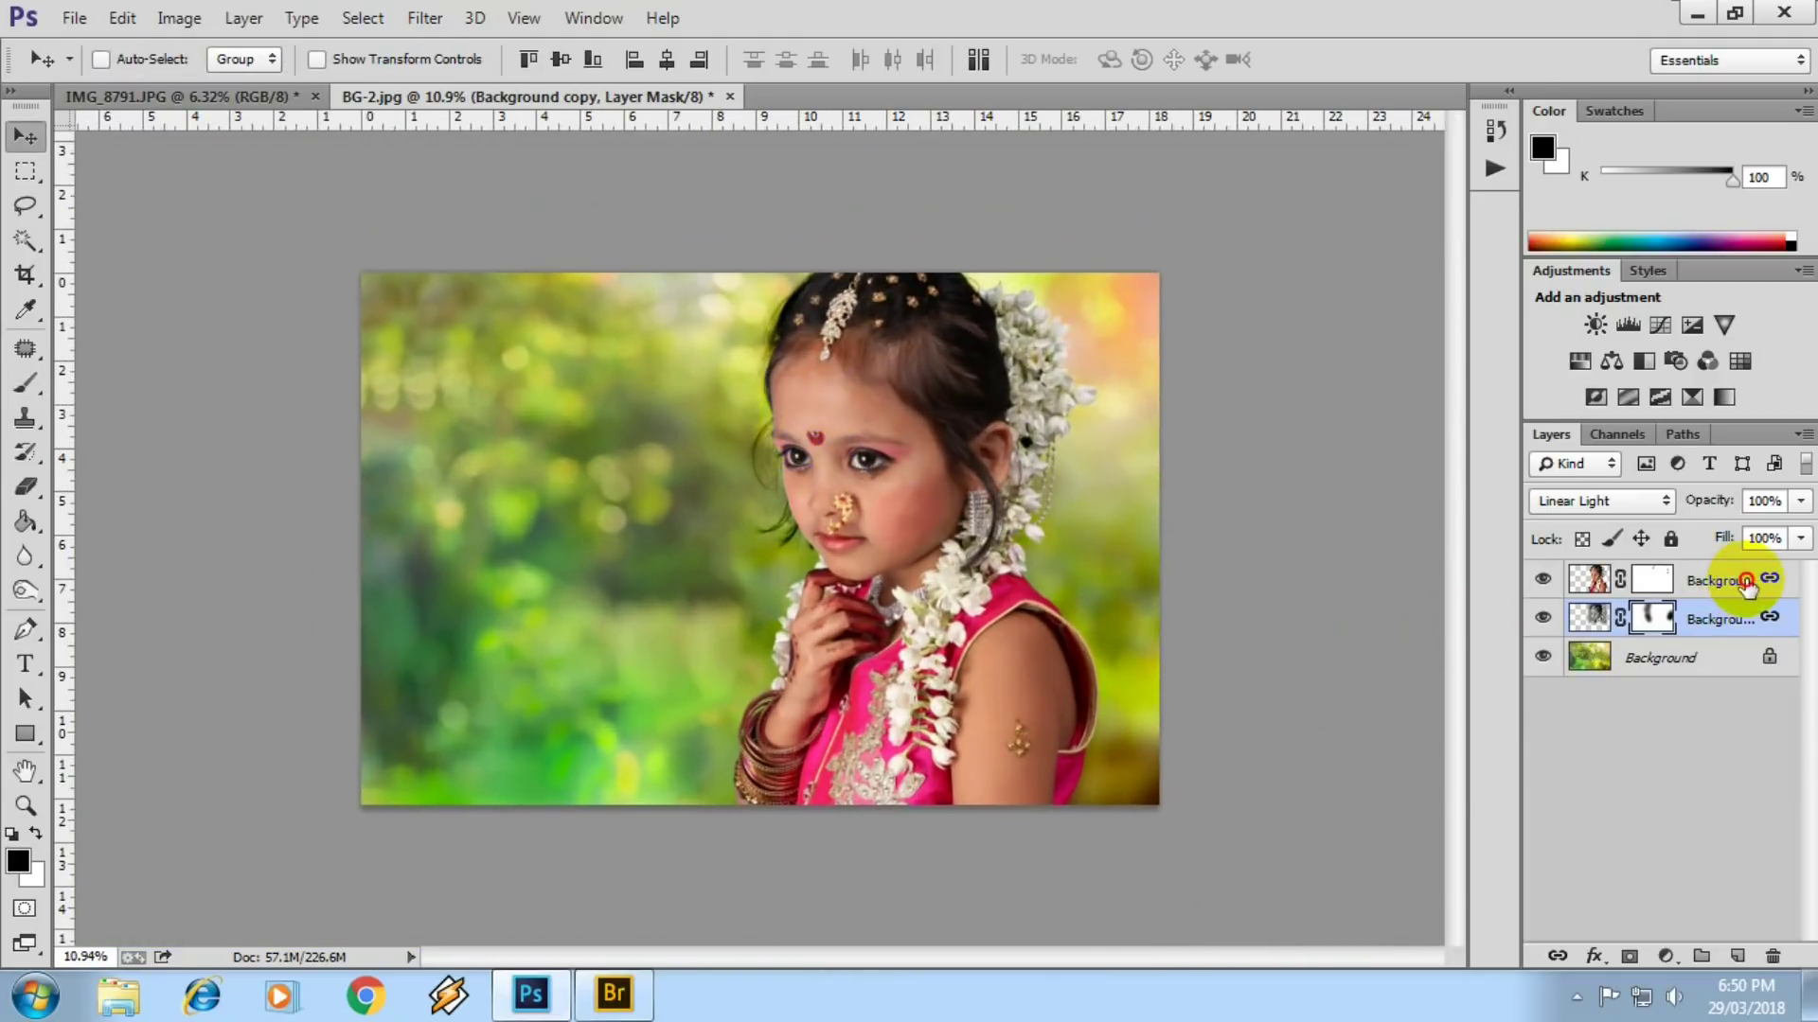
pyautogui.click(1746, 587)
pyautogui.moveTo(901, 570); pyautogui.dragTo(804, 595)
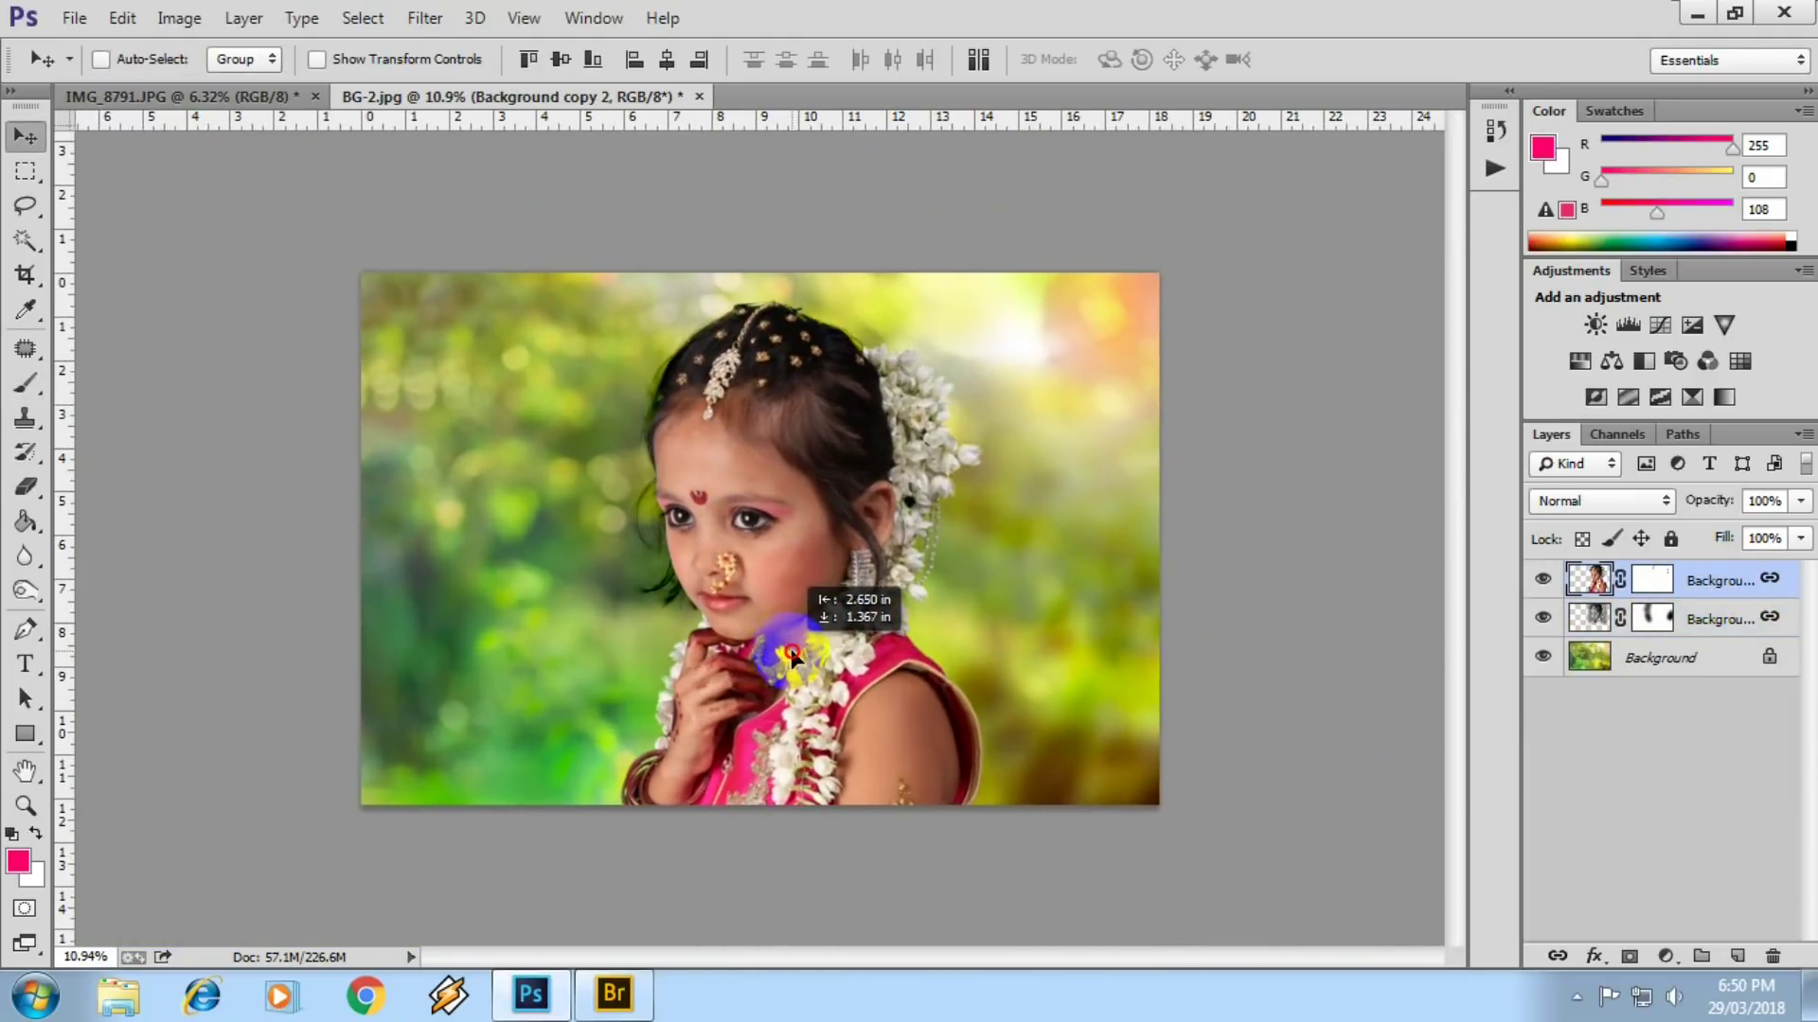
pyautogui.scroll(3, 804, 595)
pyautogui.scroll(3, 787, 559)
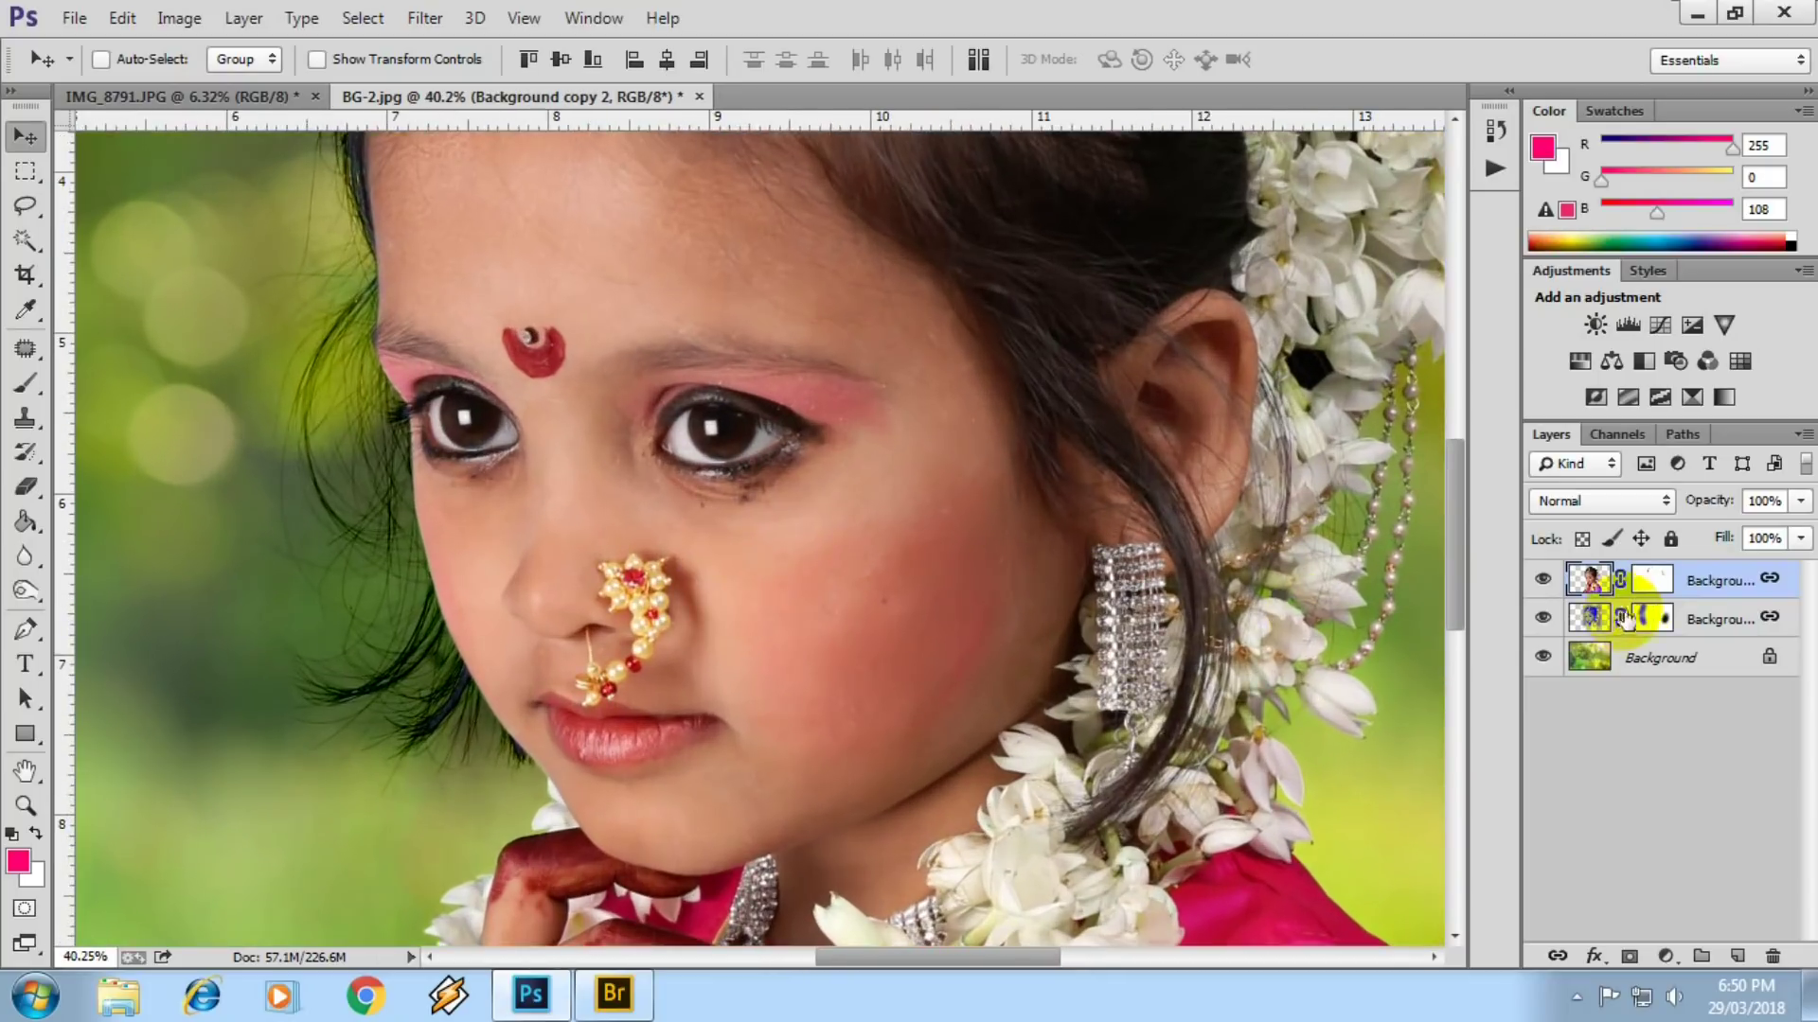
# - Try Overlay, then Linear Light blending on the Background copy cut-out layer
pyautogui.click(1590, 619)
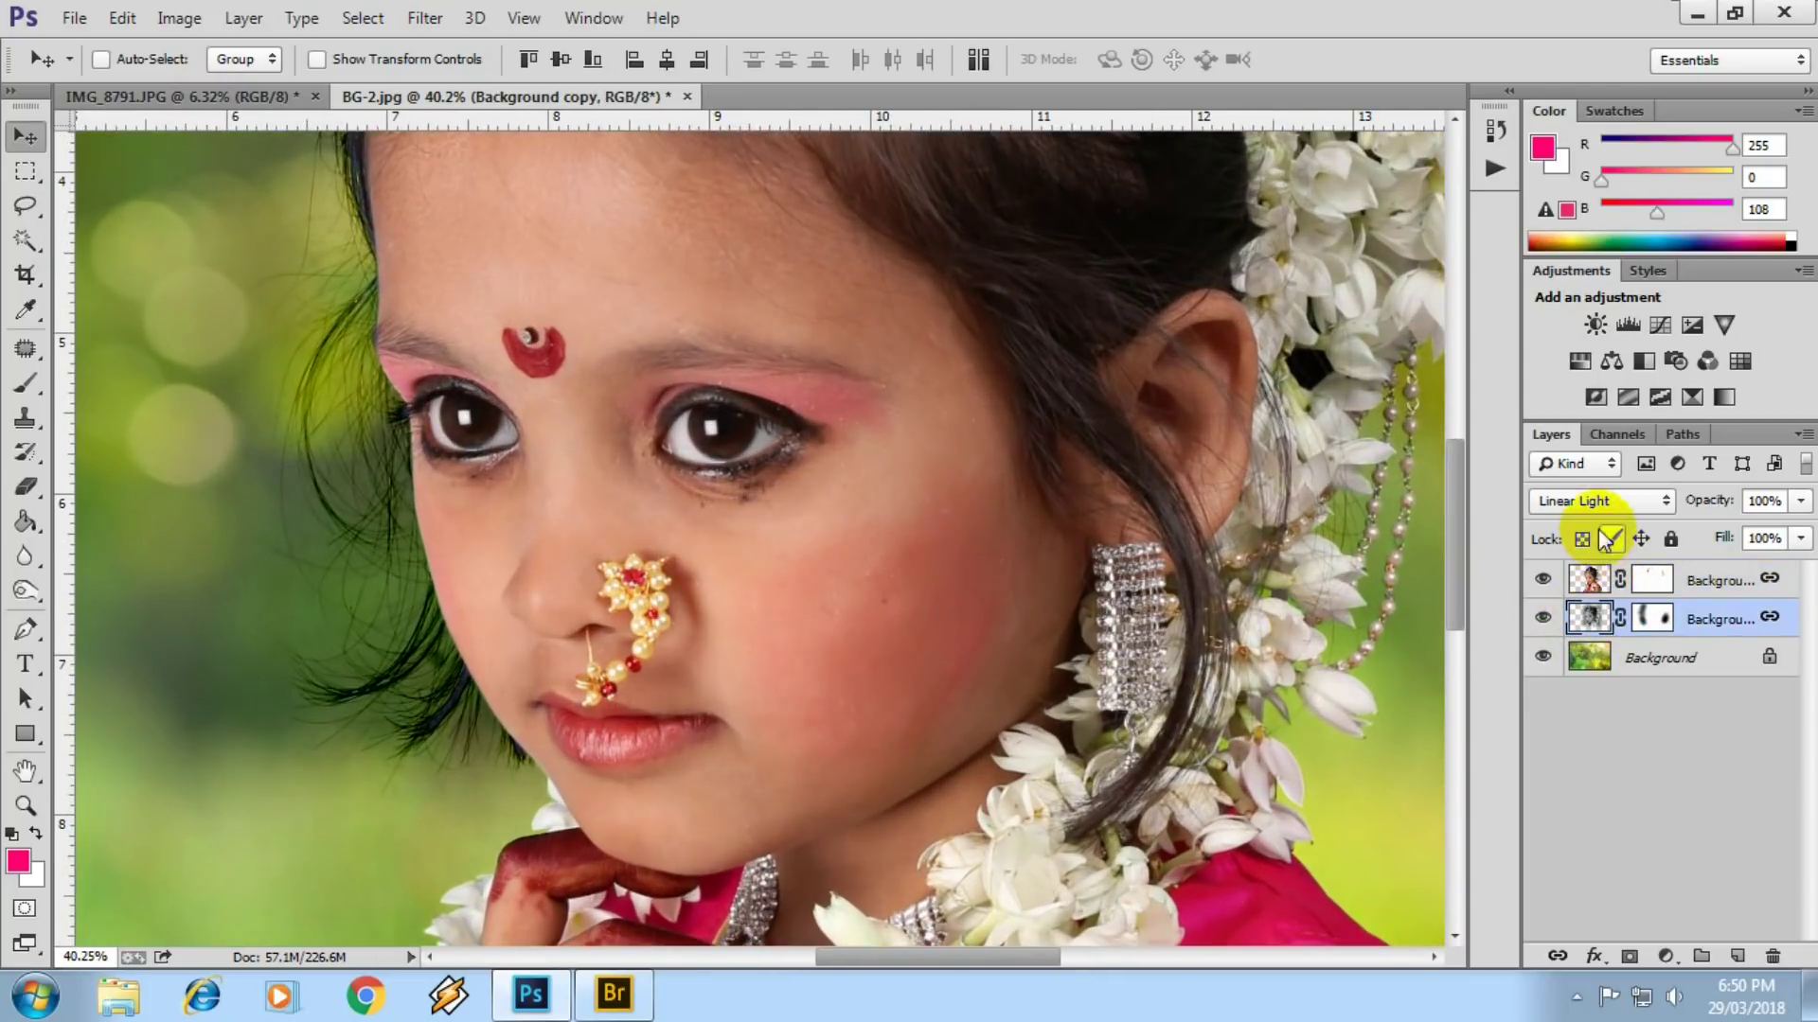
pyautogui.click(1603, 503)
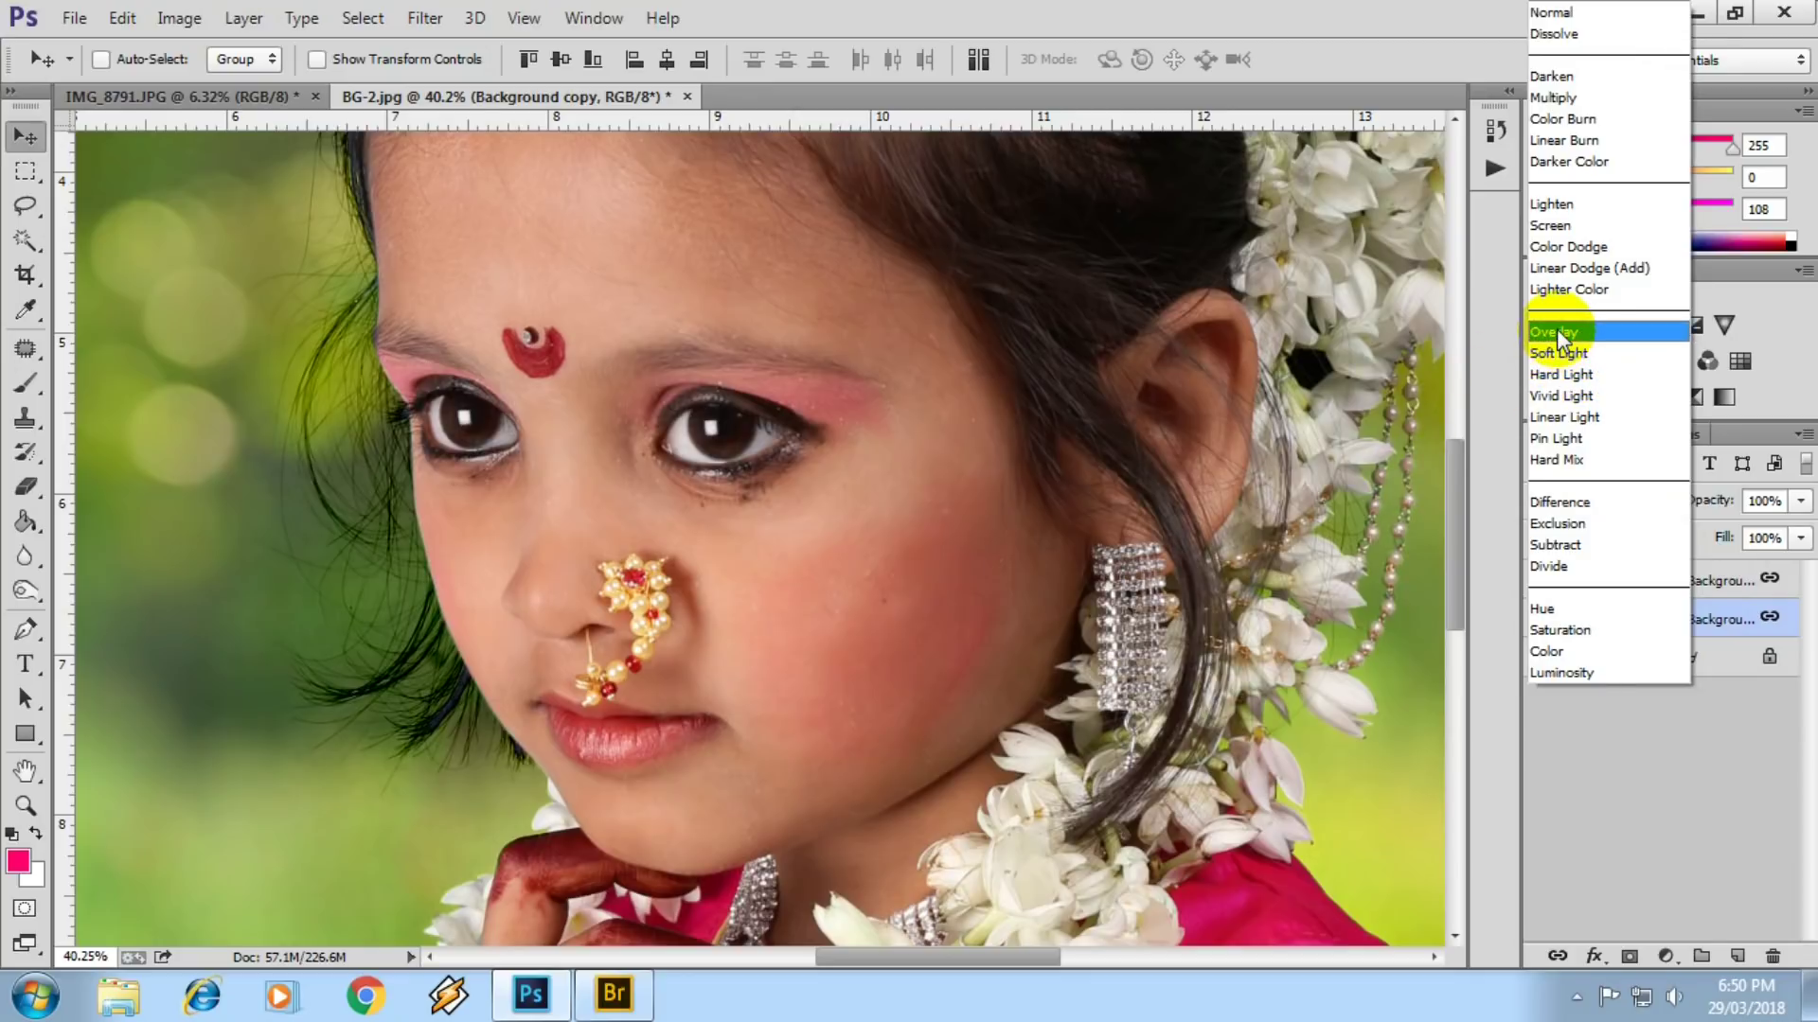
pyautogui.click(1562, 334)
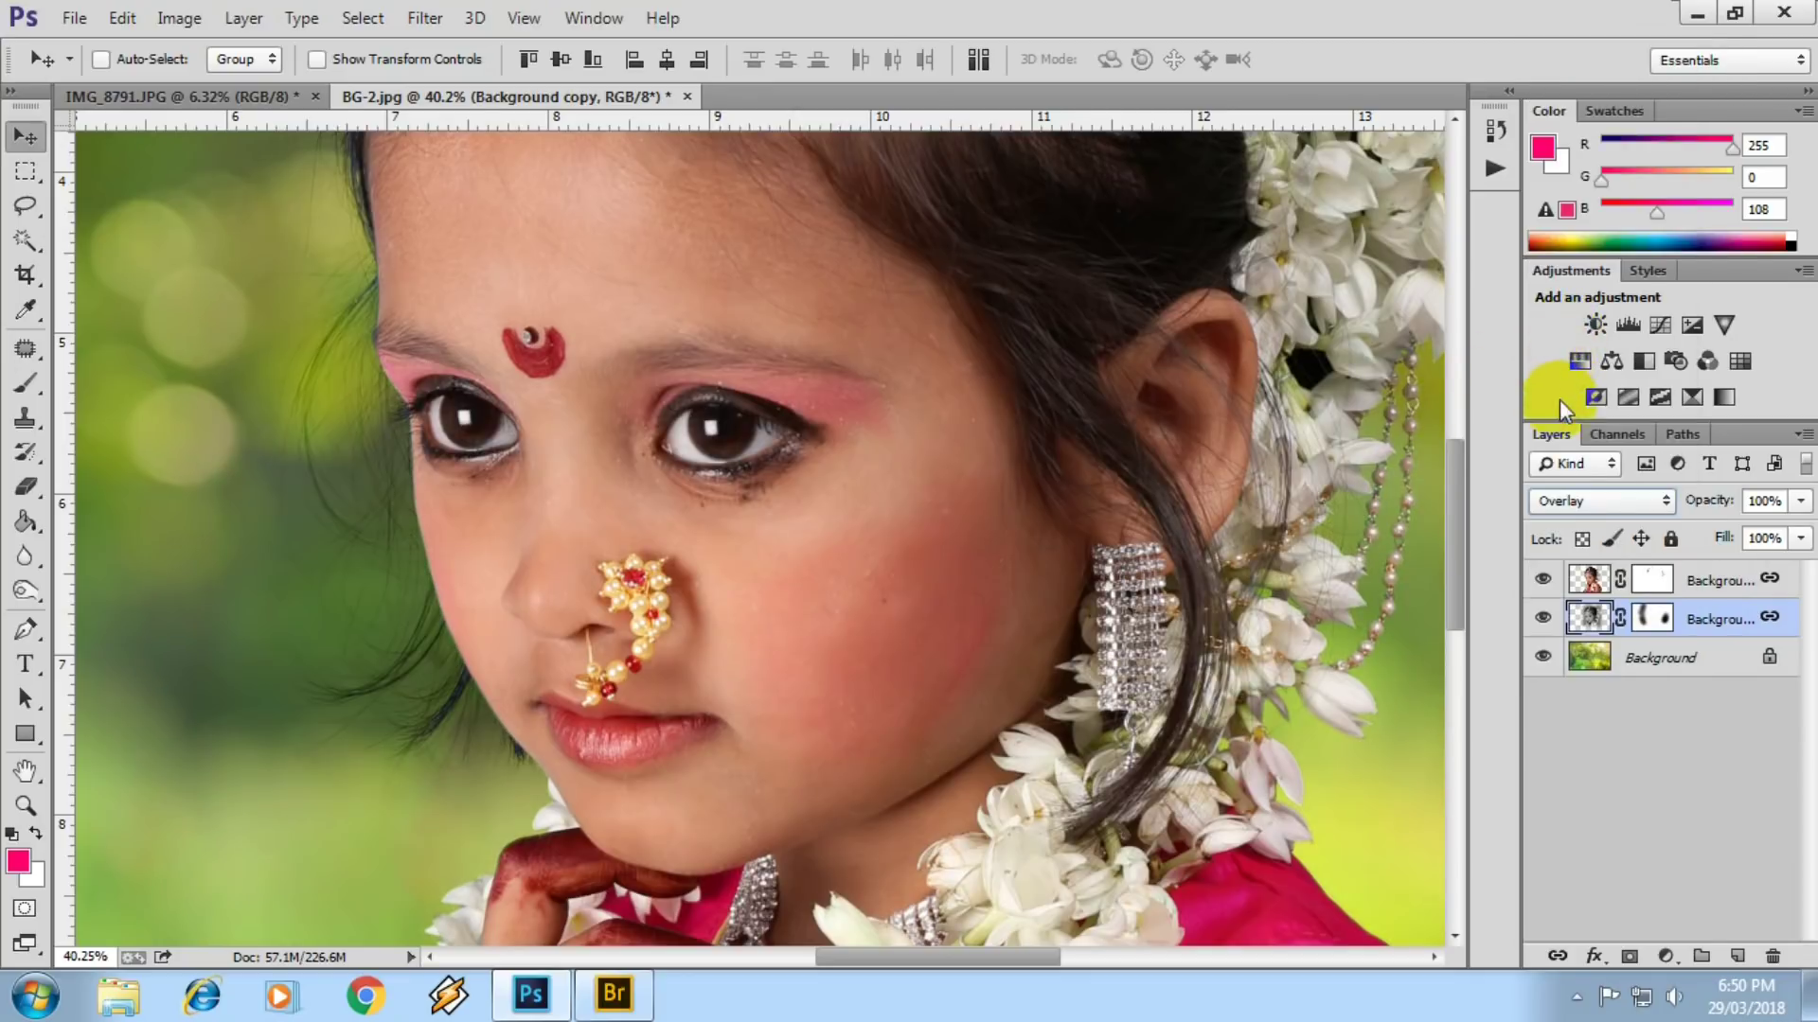
pyautogui.scroll(3, 824, 539)
pyautogui.scroll(-3, 810, 636)
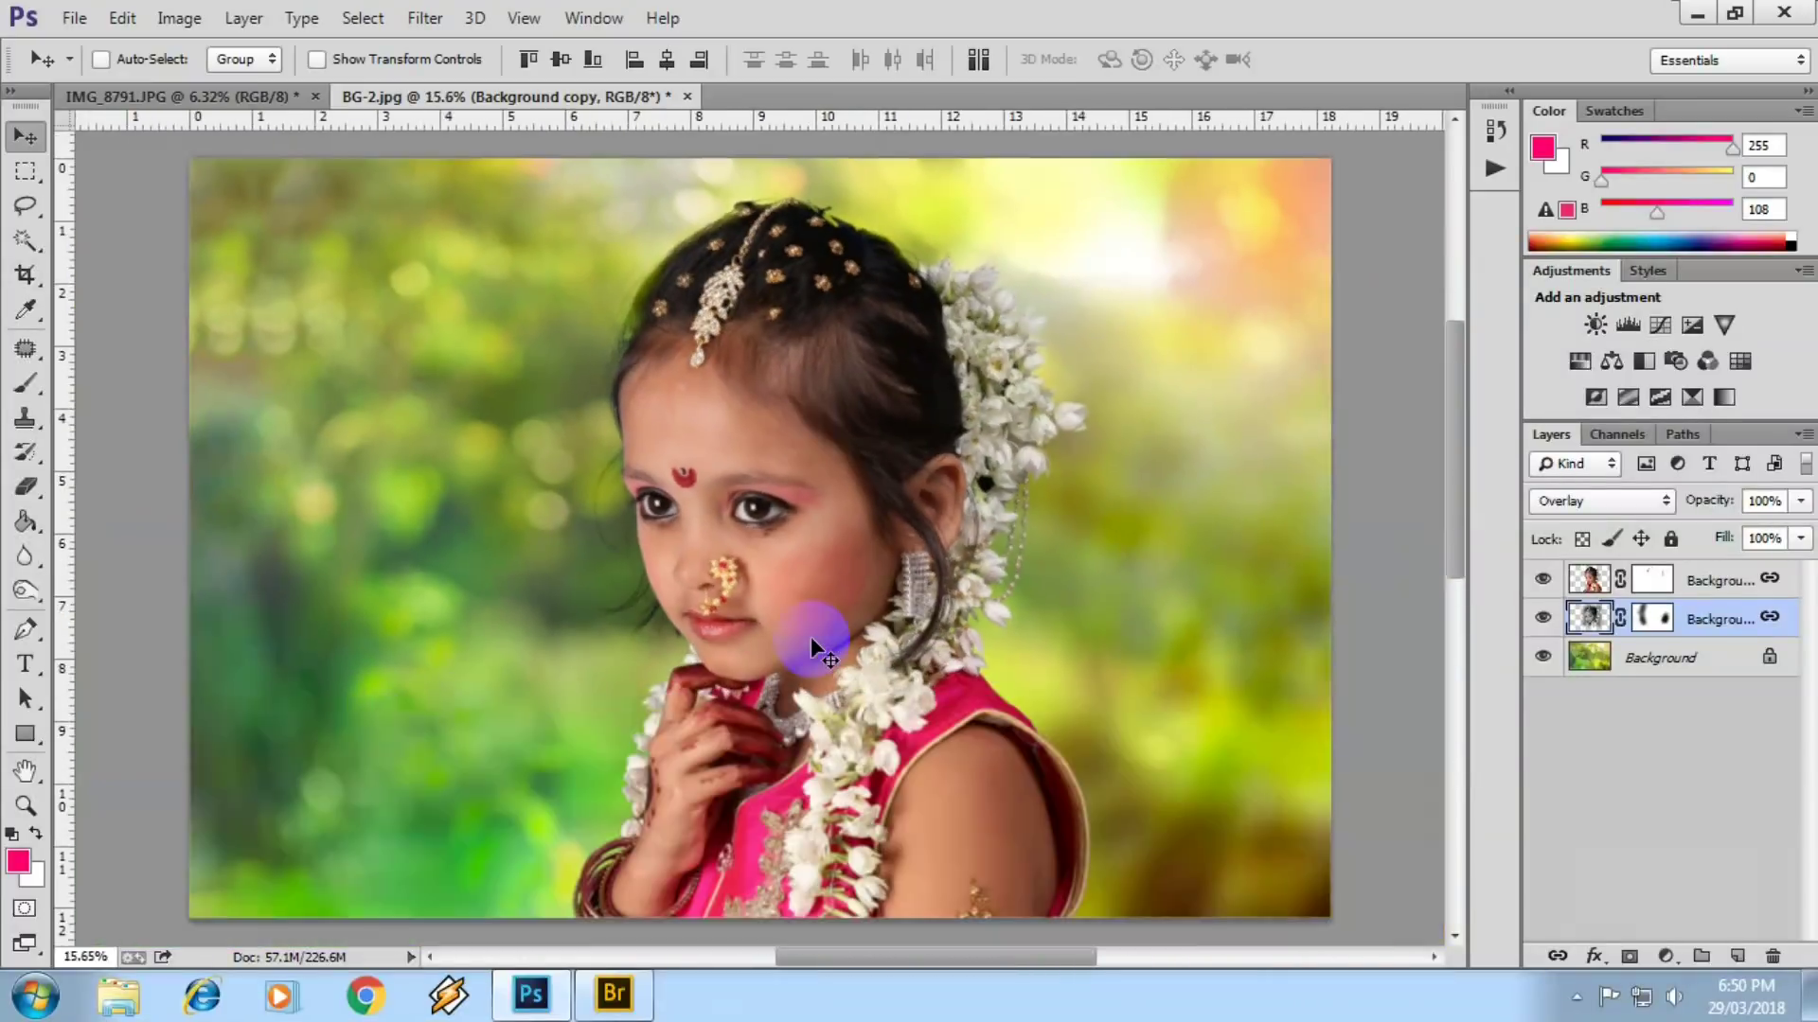
pyautogui.scroll(1, 819, 606)
pyautogui.click(1611, 510)
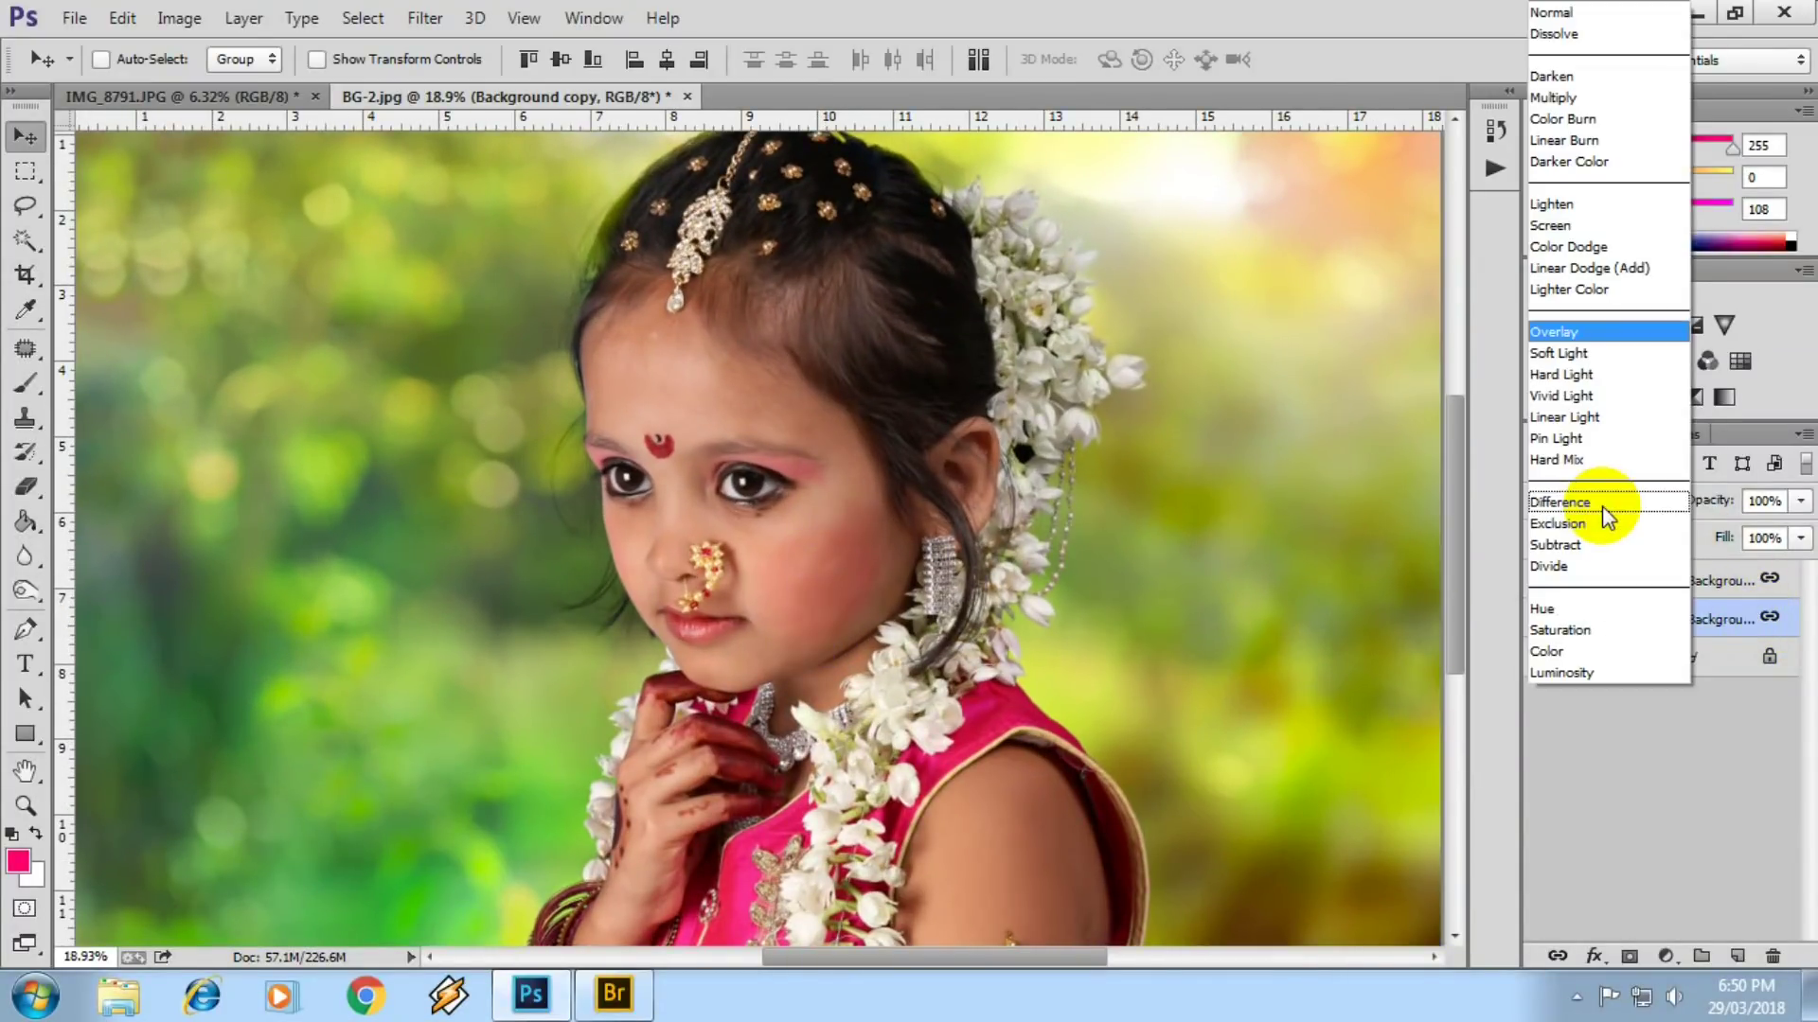
pyautogui.click(1581, 423)
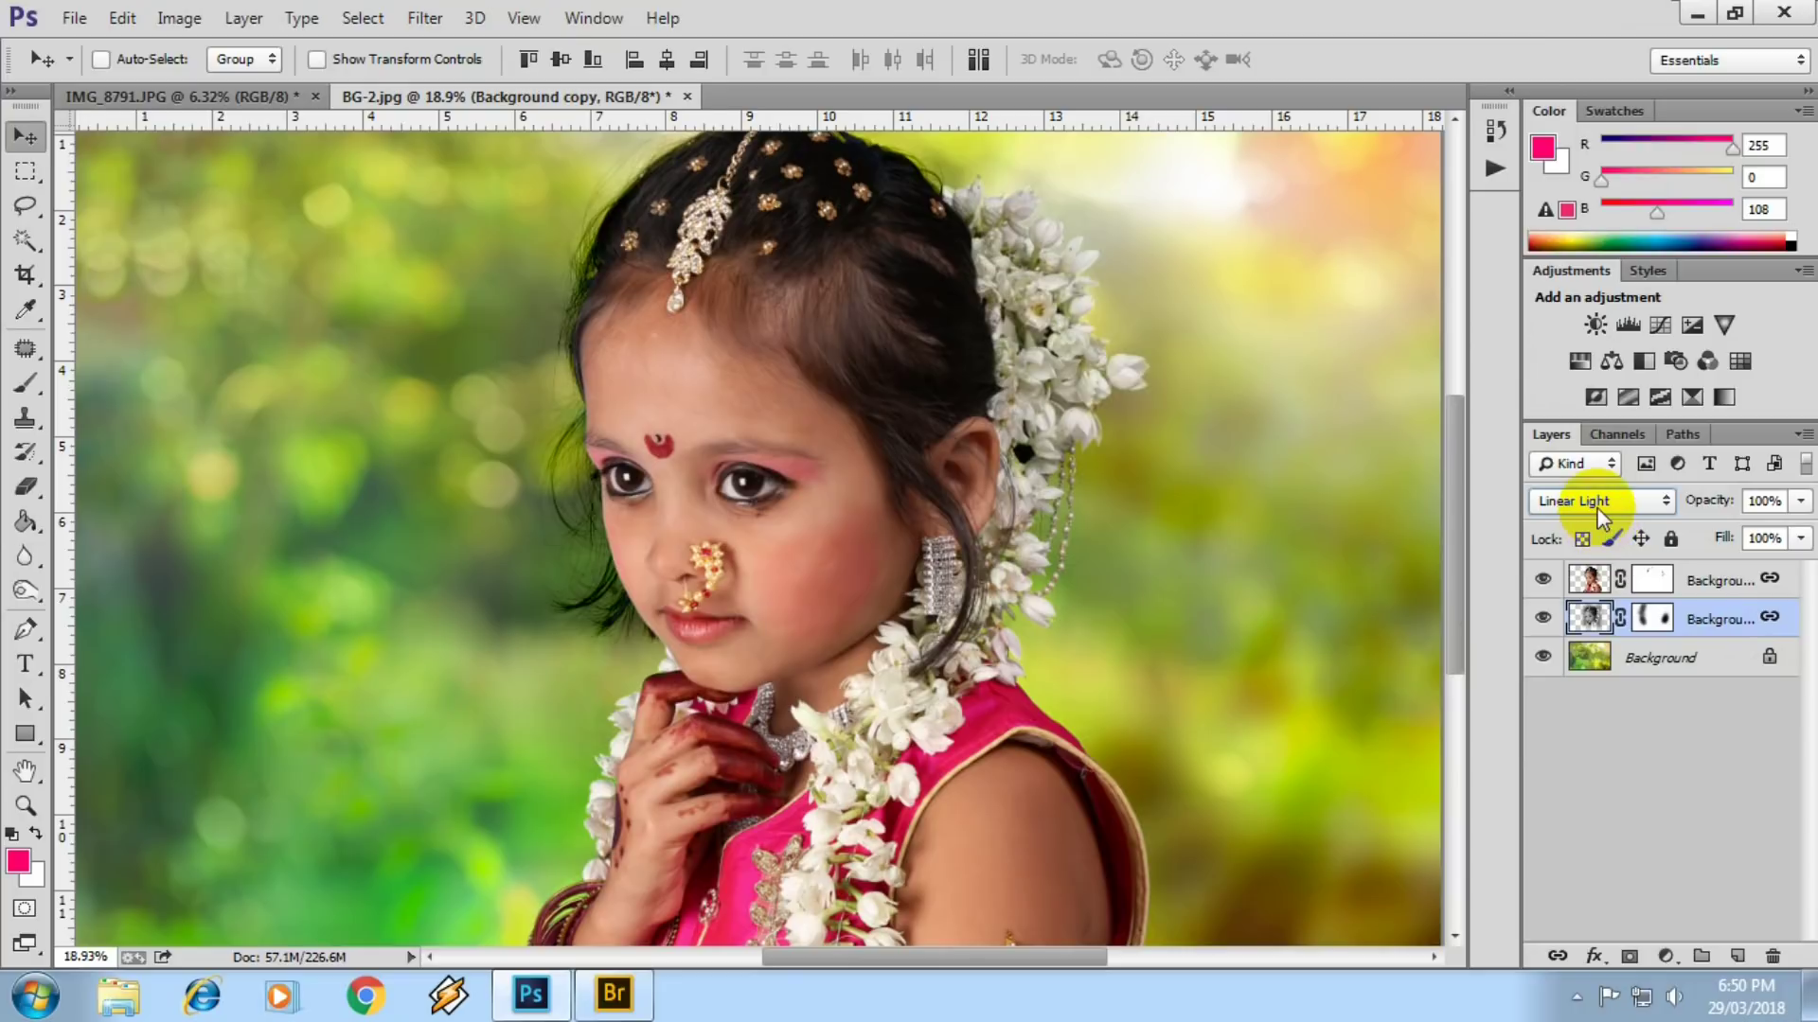
# - Make final canvas drags, then start closing the BG-2.jpg document
pyautogui.scroll(-10, 626, 478)
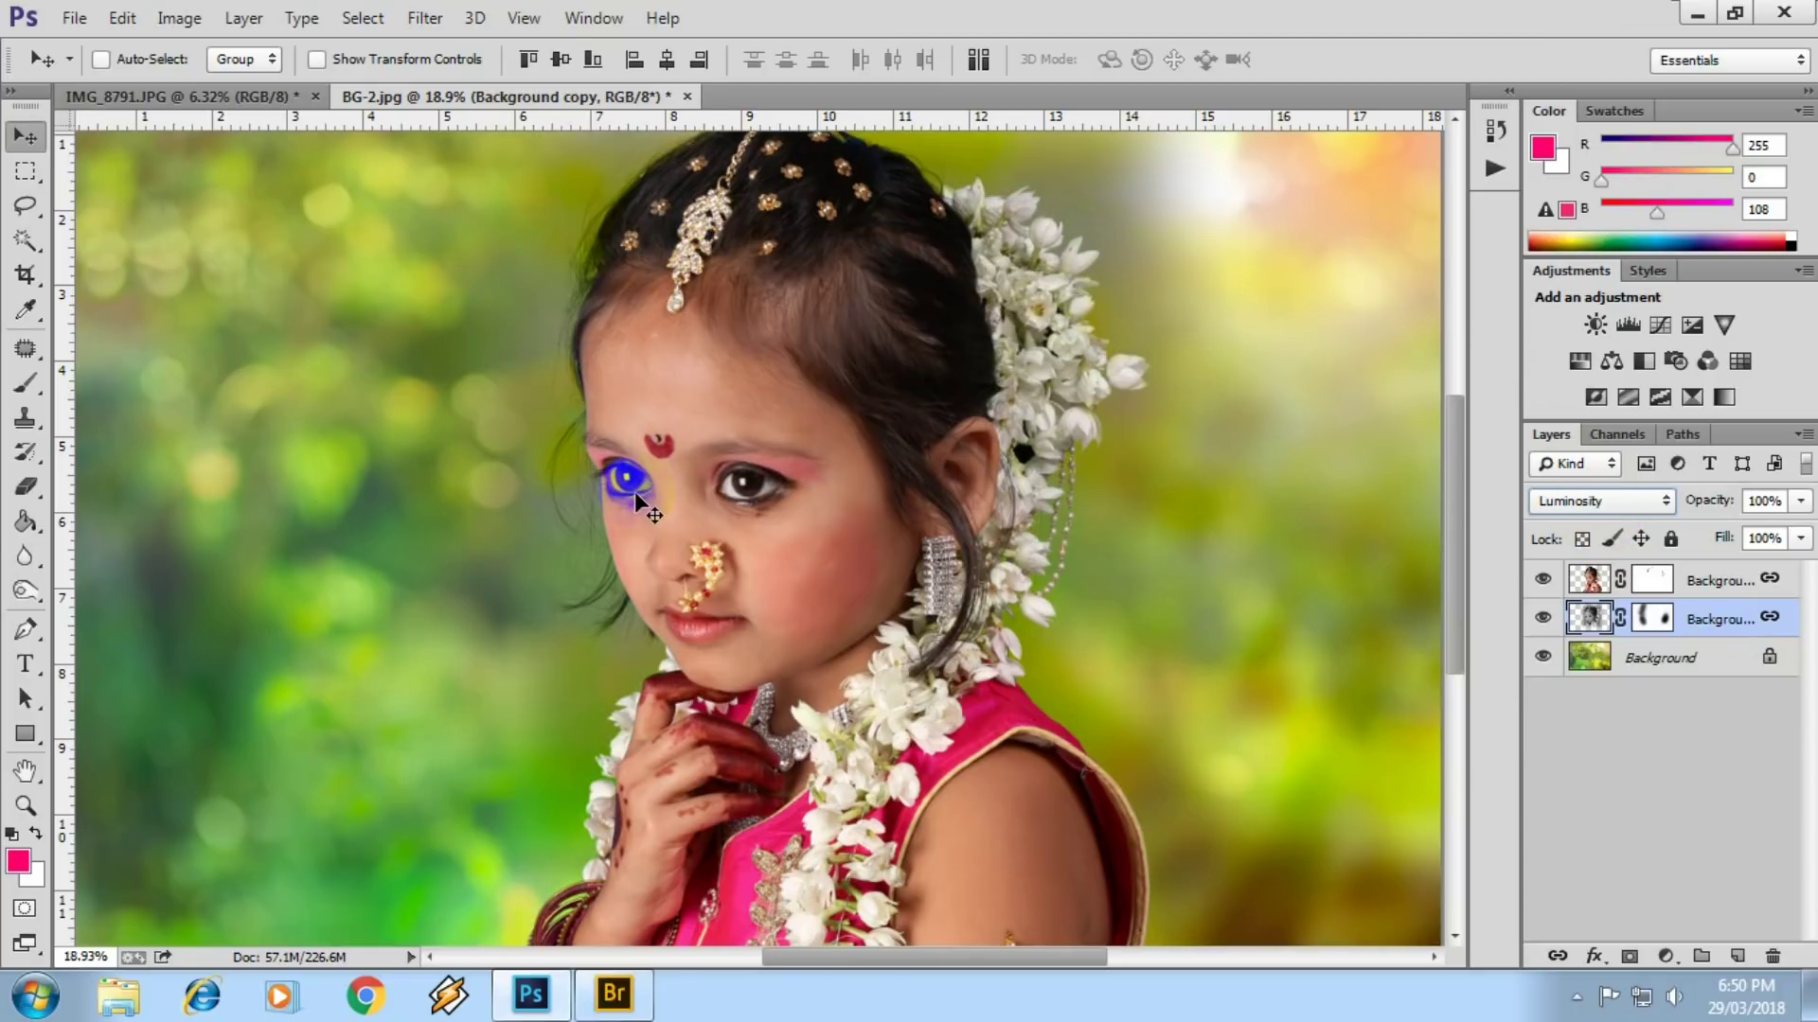
pyautogui.moveTo(627, 486); pyautogui.dragTo(740, 489)
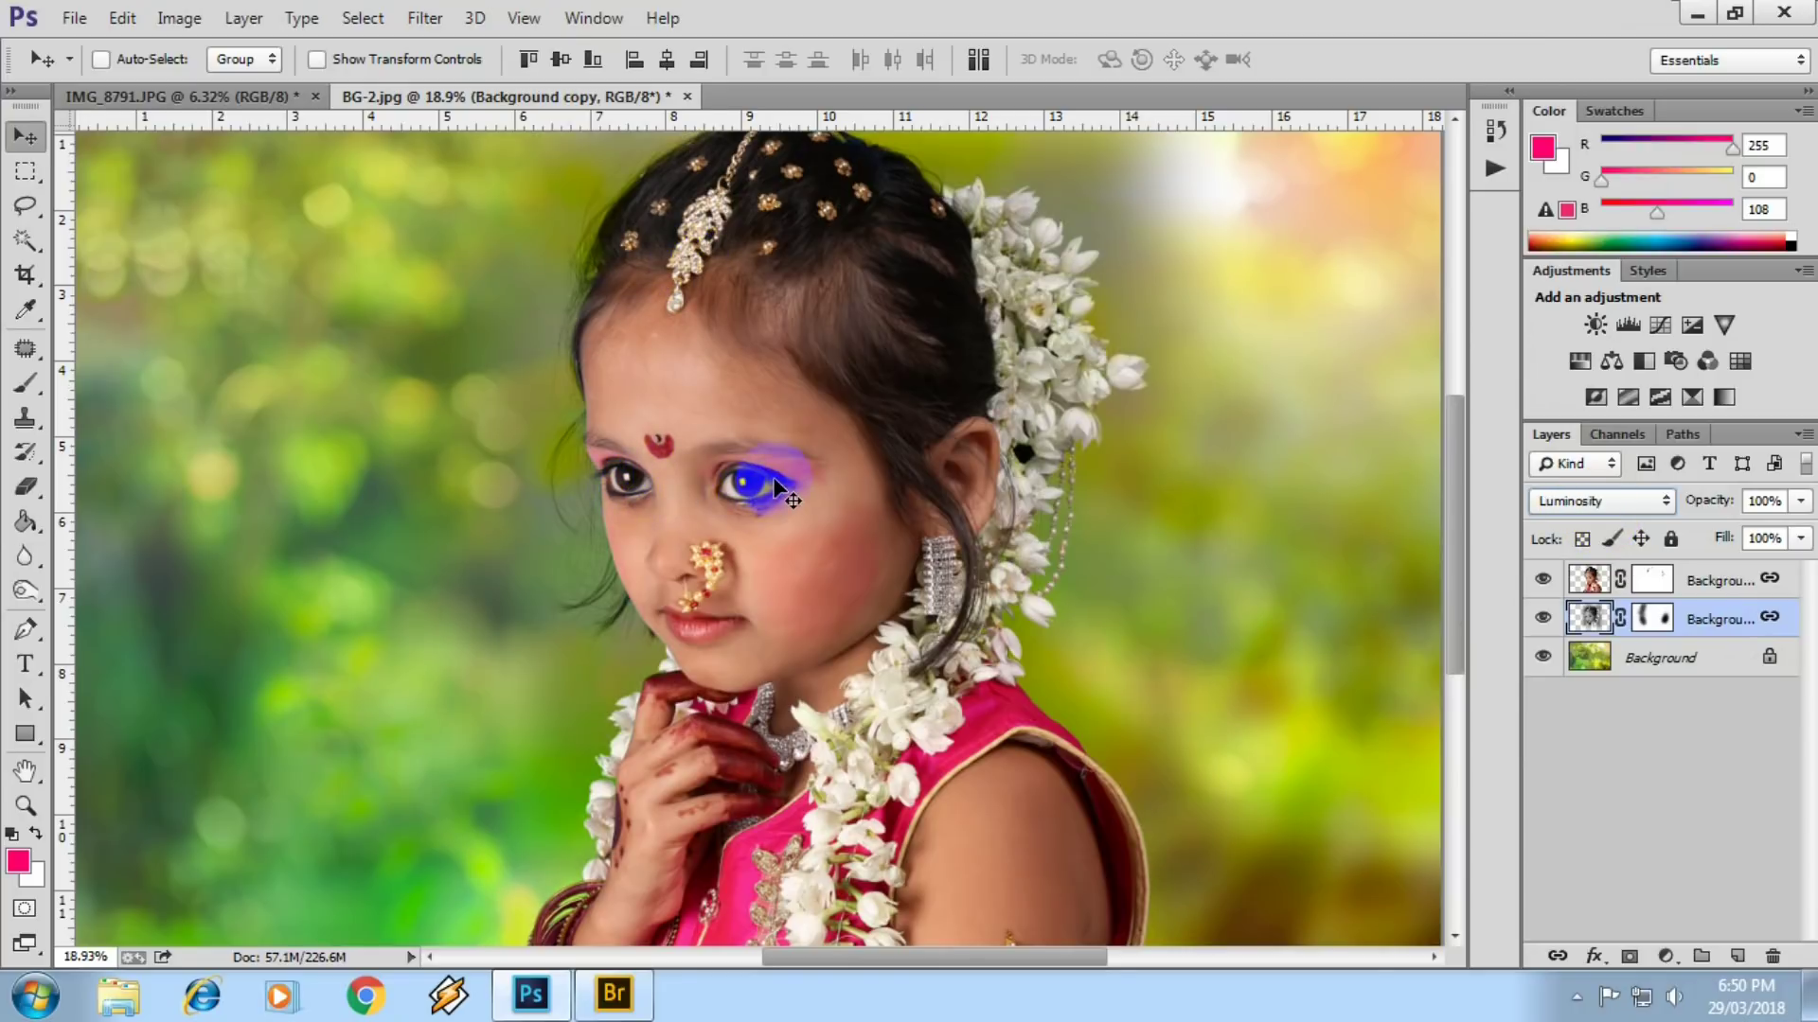
pyautogui.moveTo(774, 478); pyautogui.dragTo(775, 470)
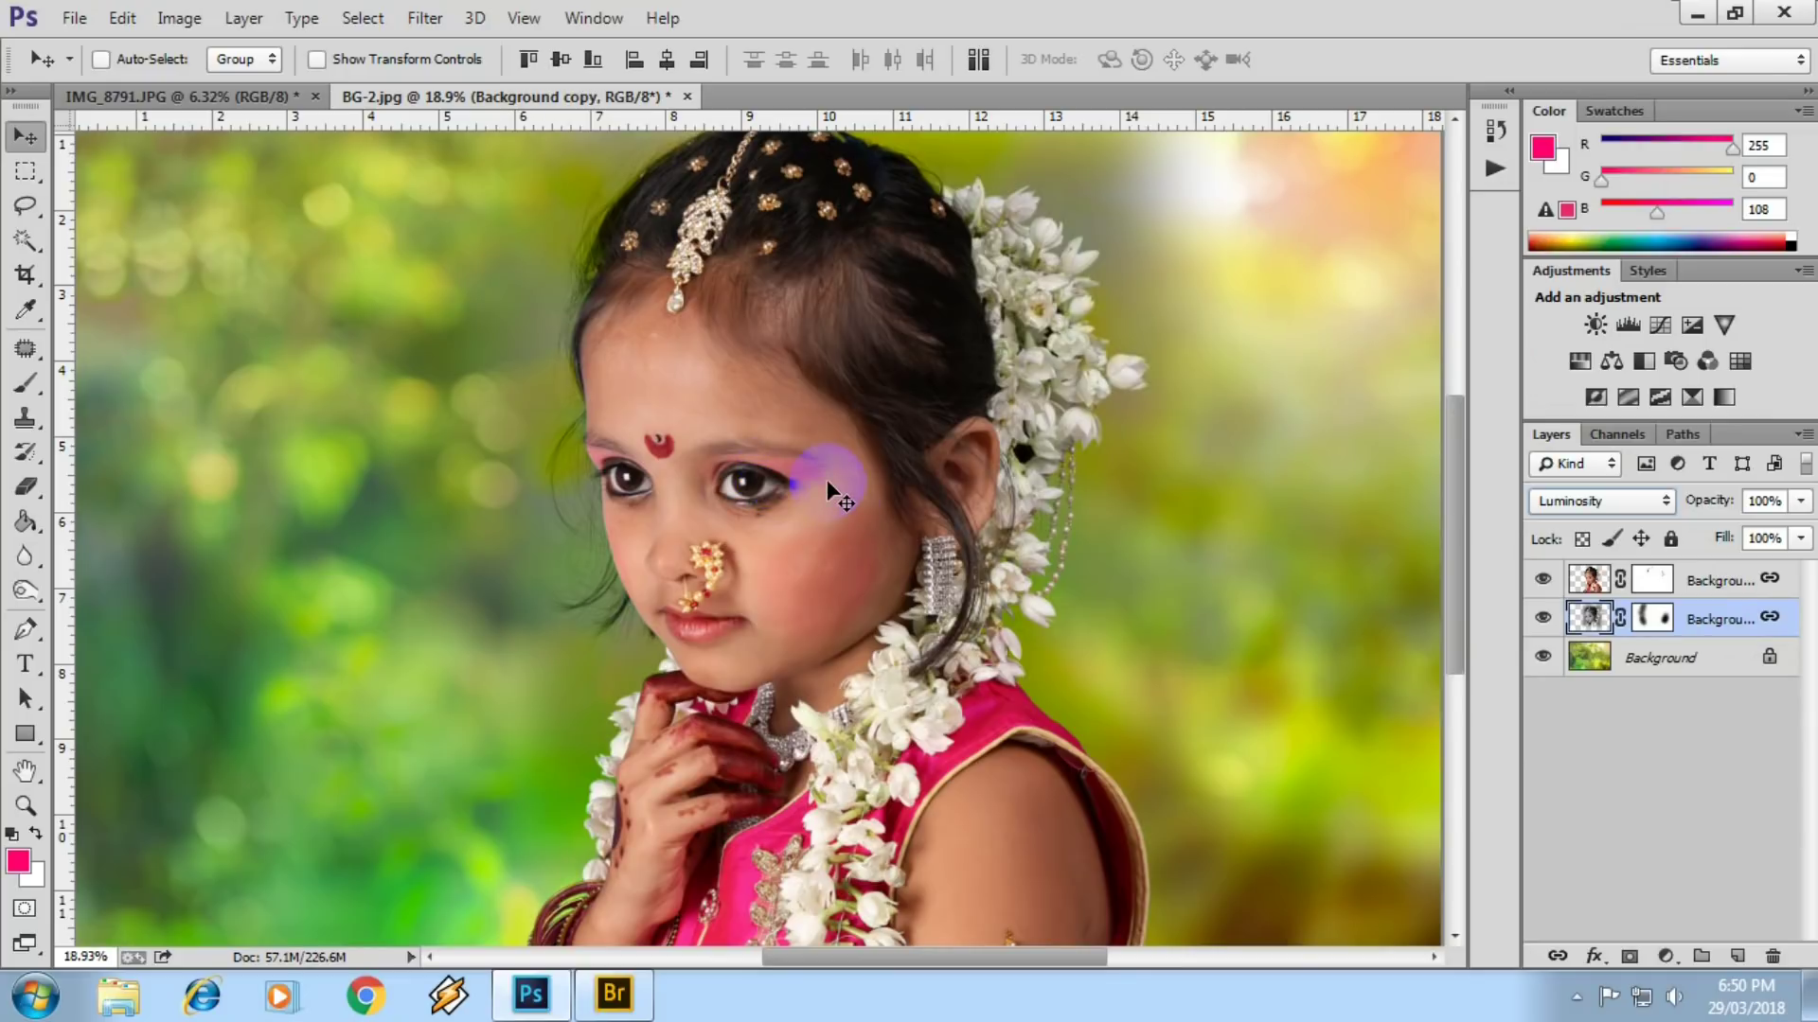
pyautogui.hotkey('ctrl', 'w')
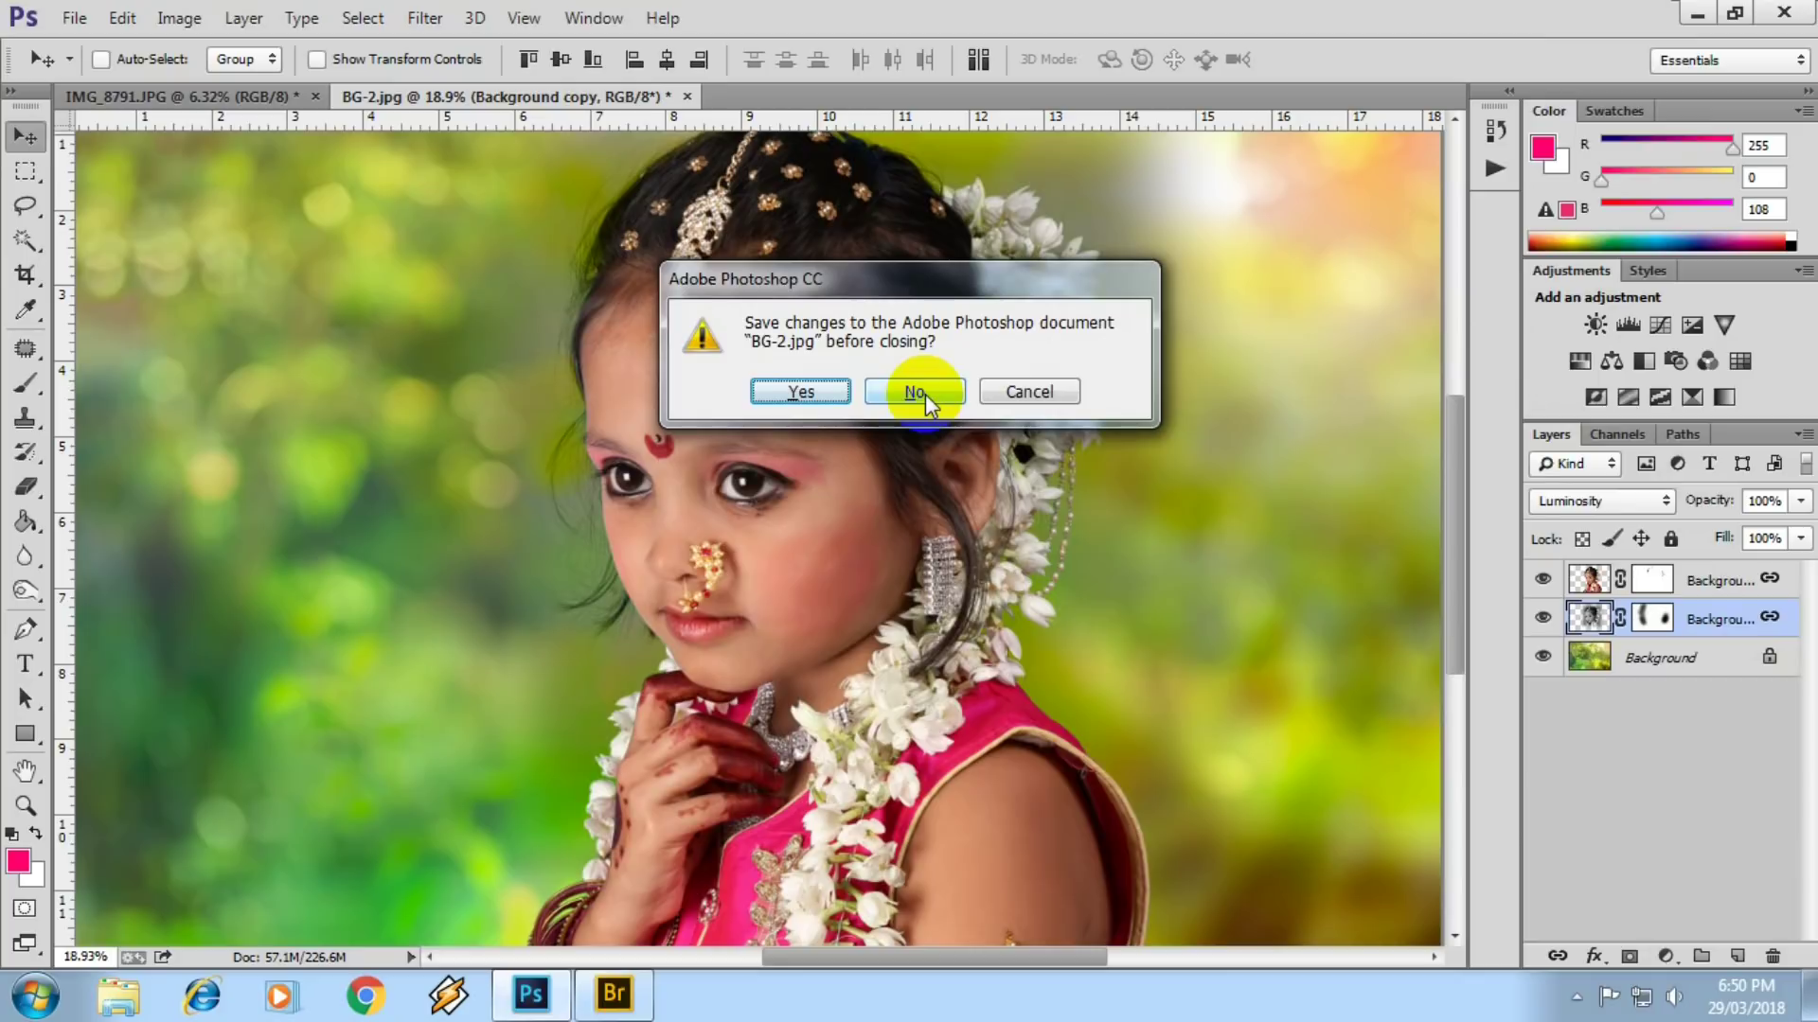
# - Close BG-2.jpg and IMG_8791.JPG unsaved, then open IMG_3401.JPG from Bridge
pyautogui.click(915, 392)
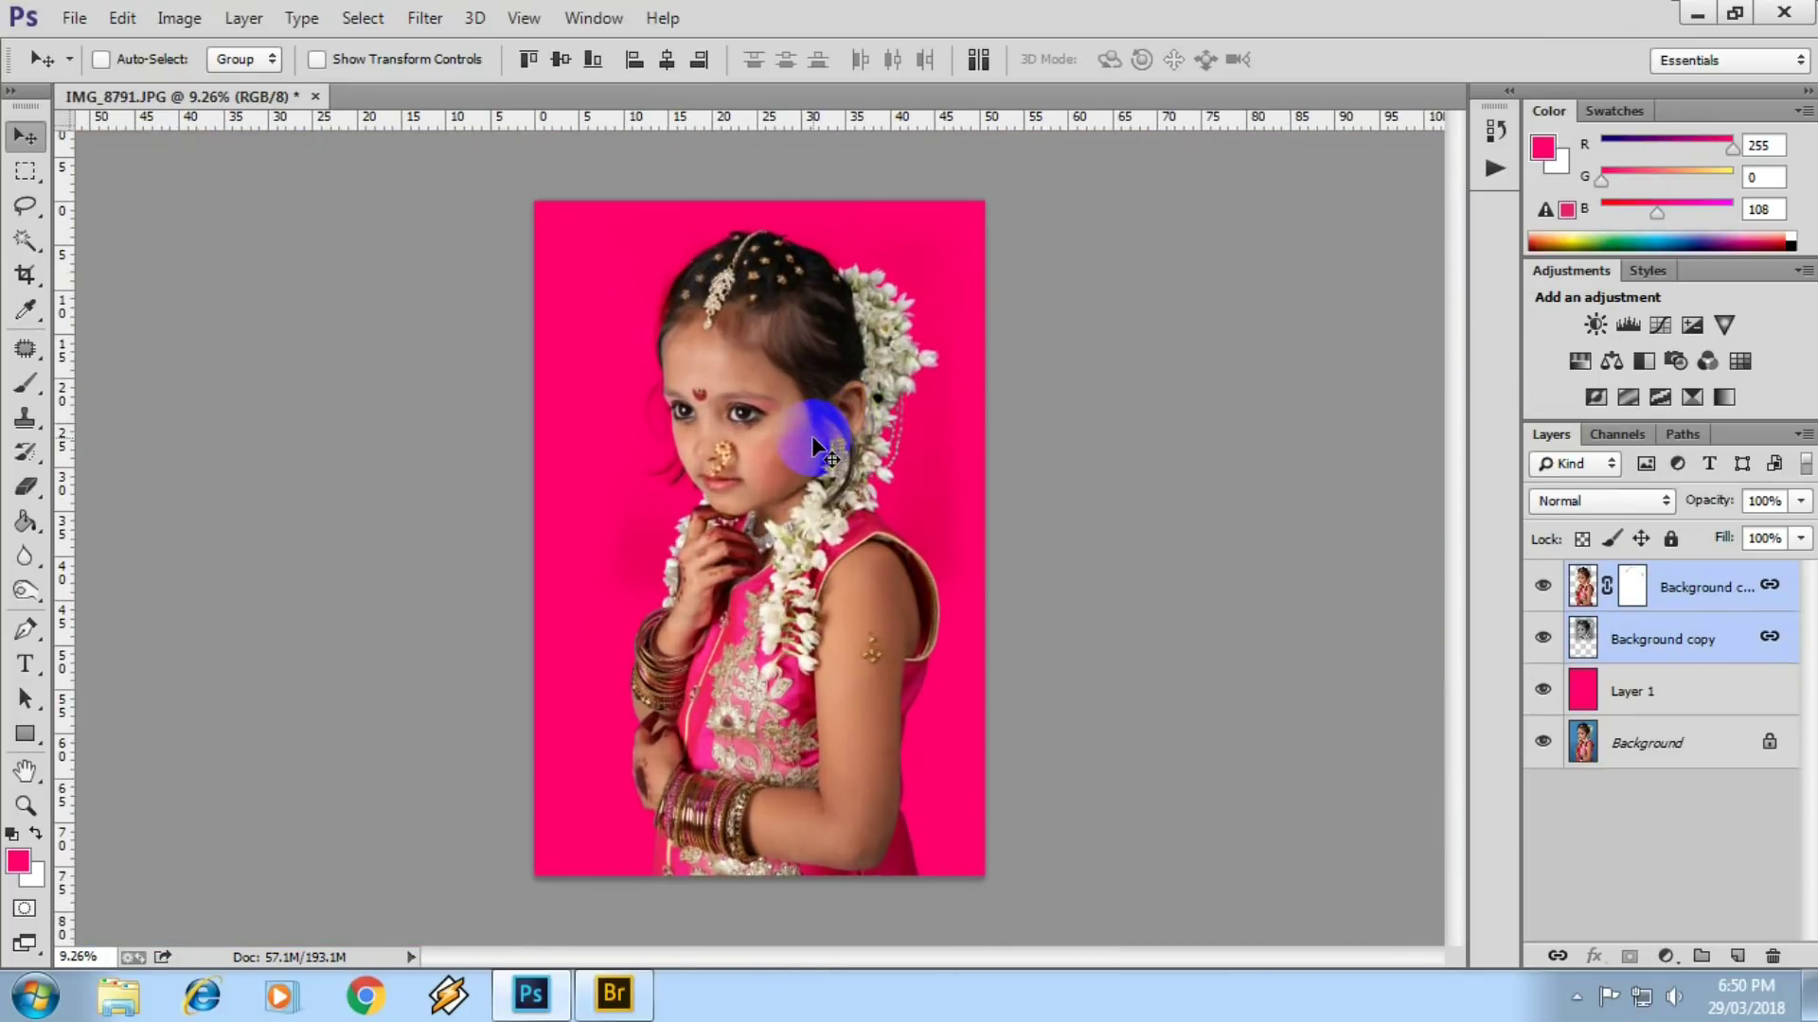
pyautogui.hotkey('ctrl', 'w')
pyautogui.click(913, 394)
pyautogui.hotkey('ctrl', 'alt', 'o')
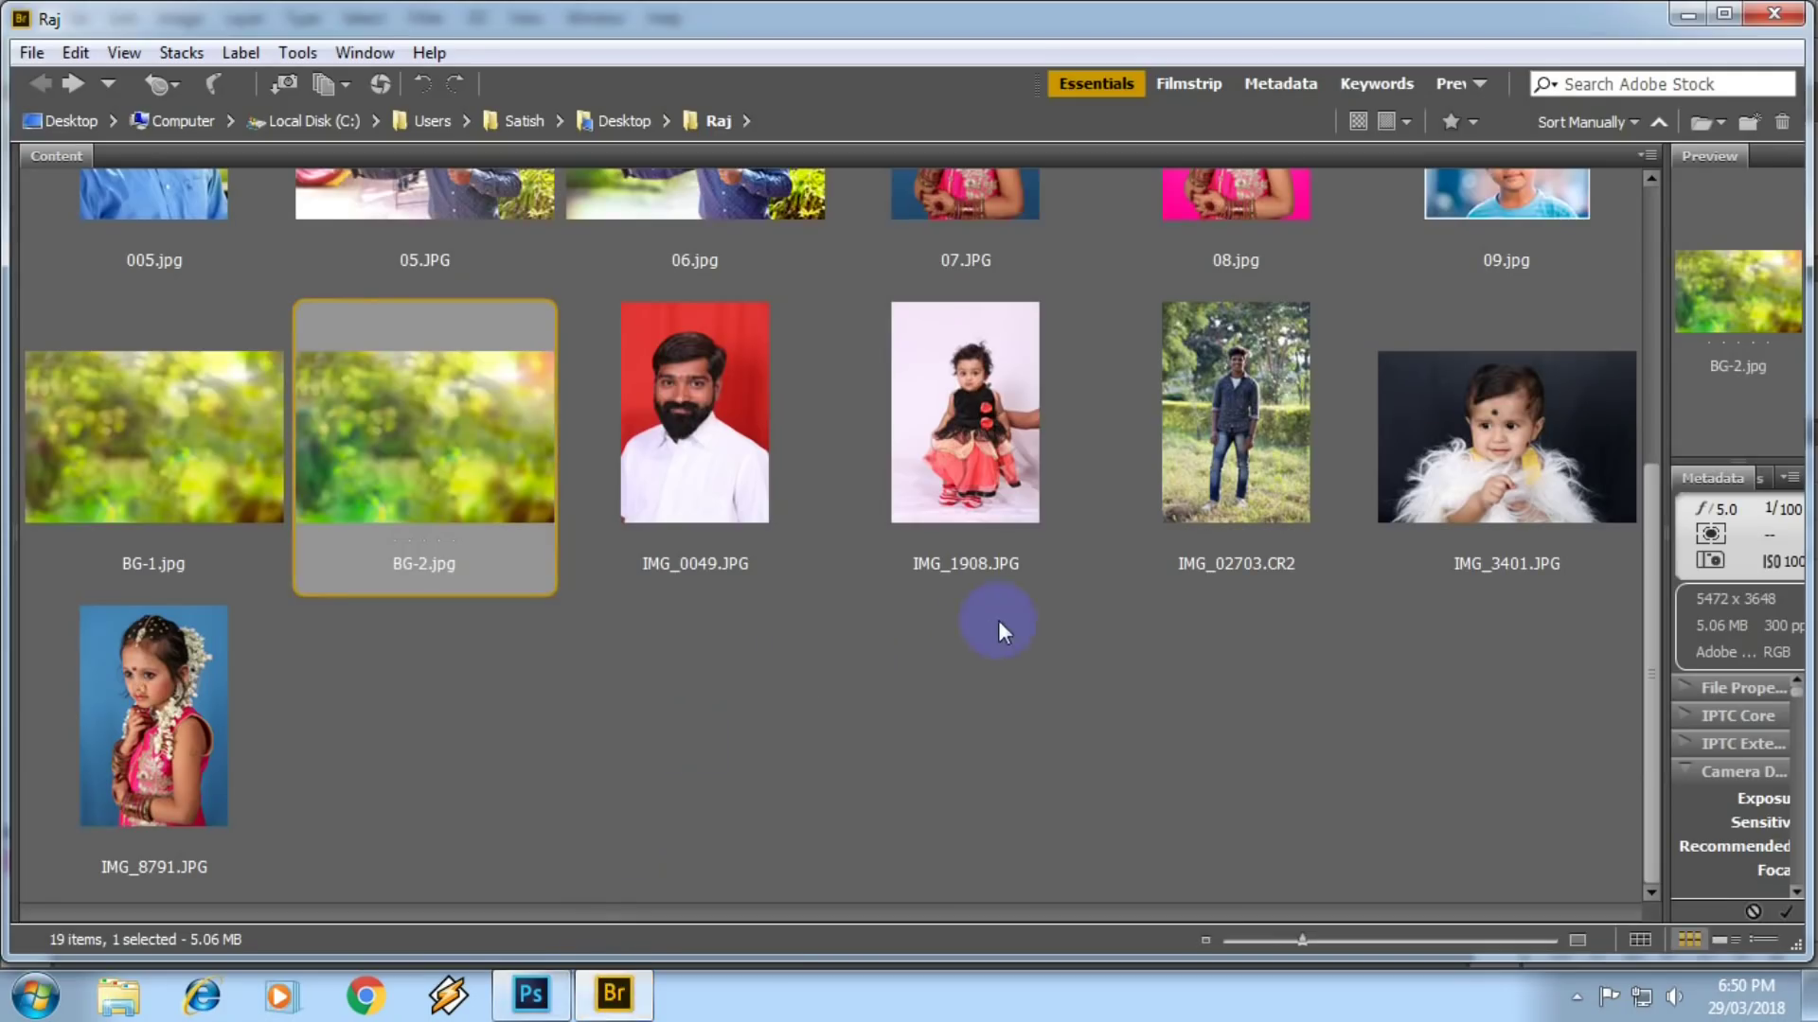
pyautogui.doubleClick(1503, 463)
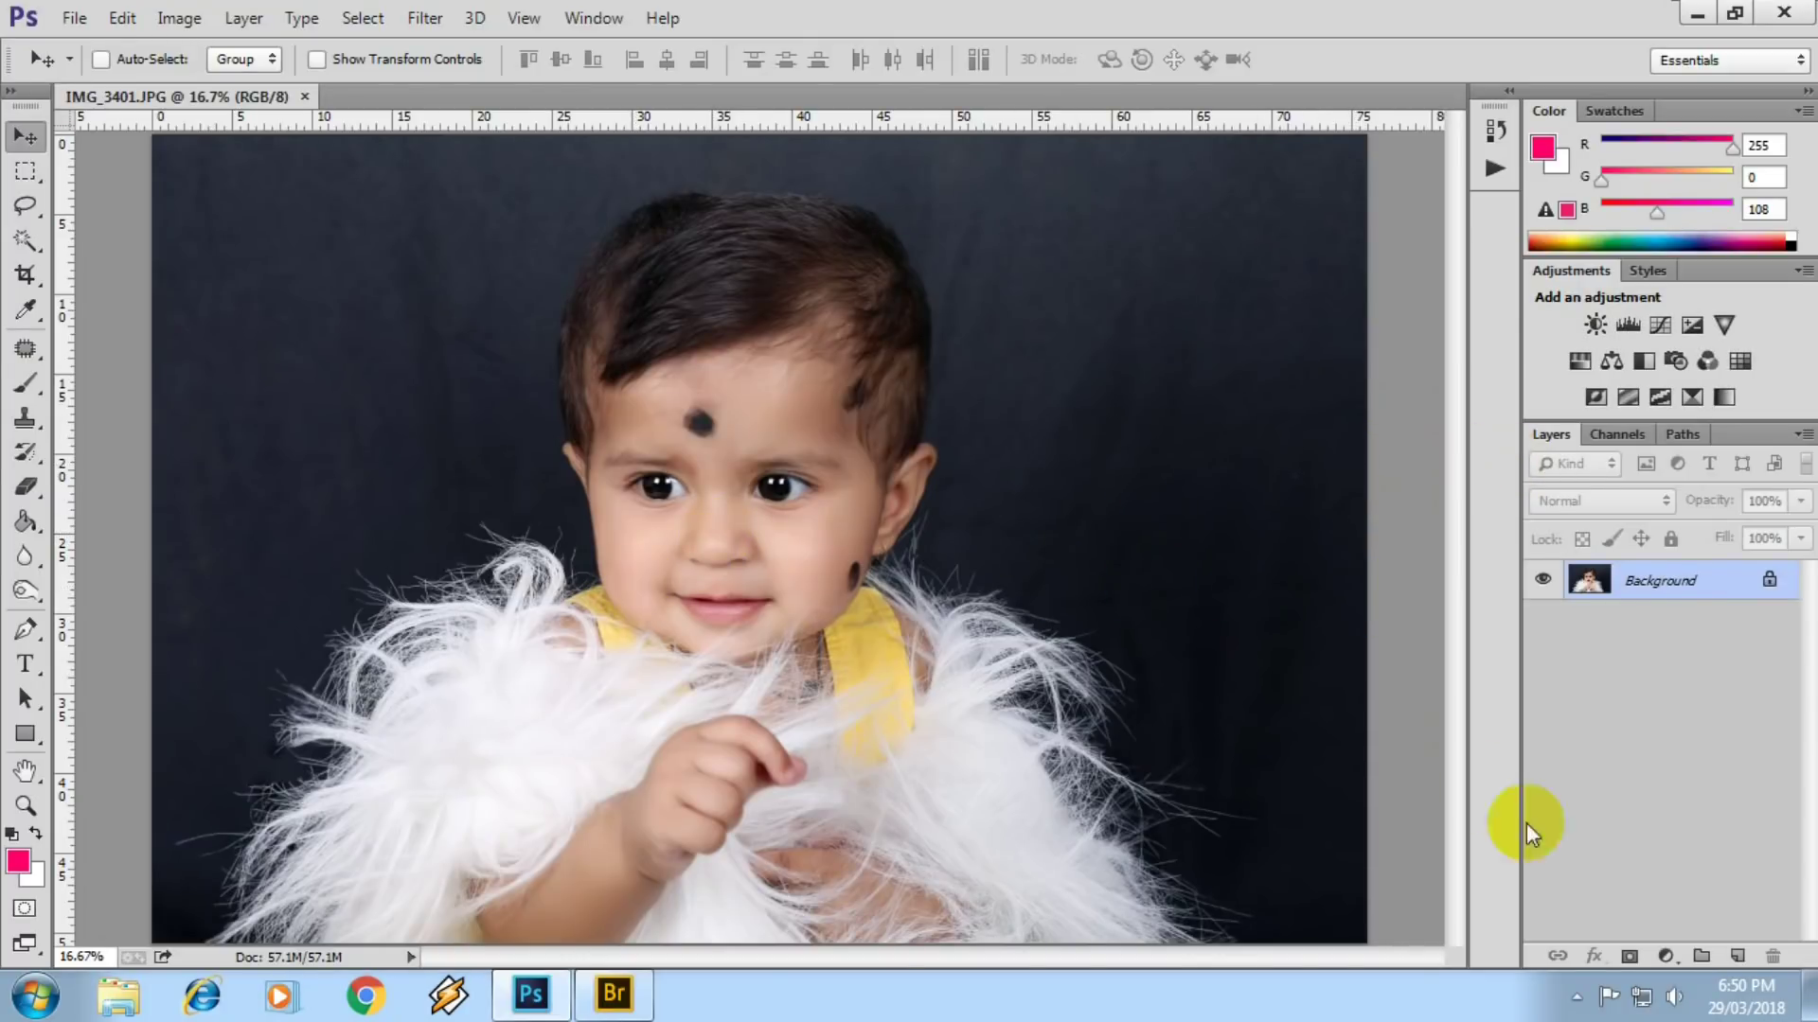
# - Add a new Layer 1 filled with solid pink using the Paint Bucket
pyautogui.click(1736, 958)
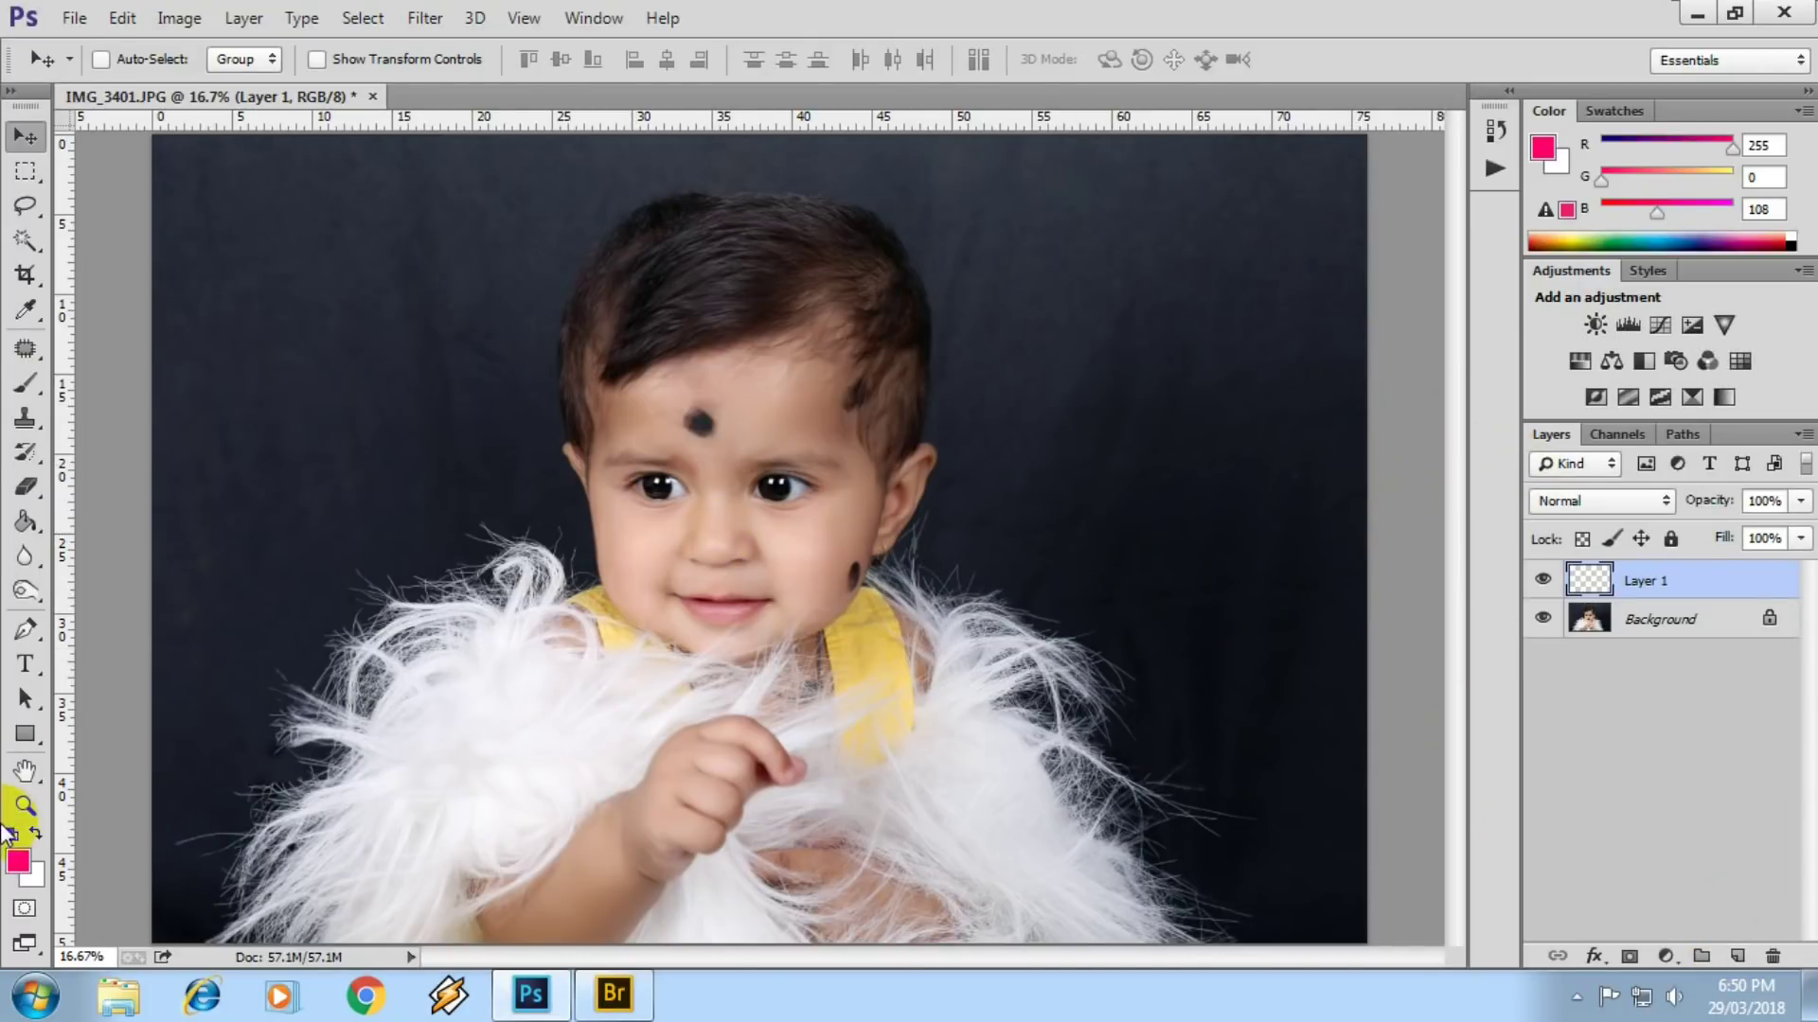
pyautogui.press('g')
pyautogui.click(462, 487)
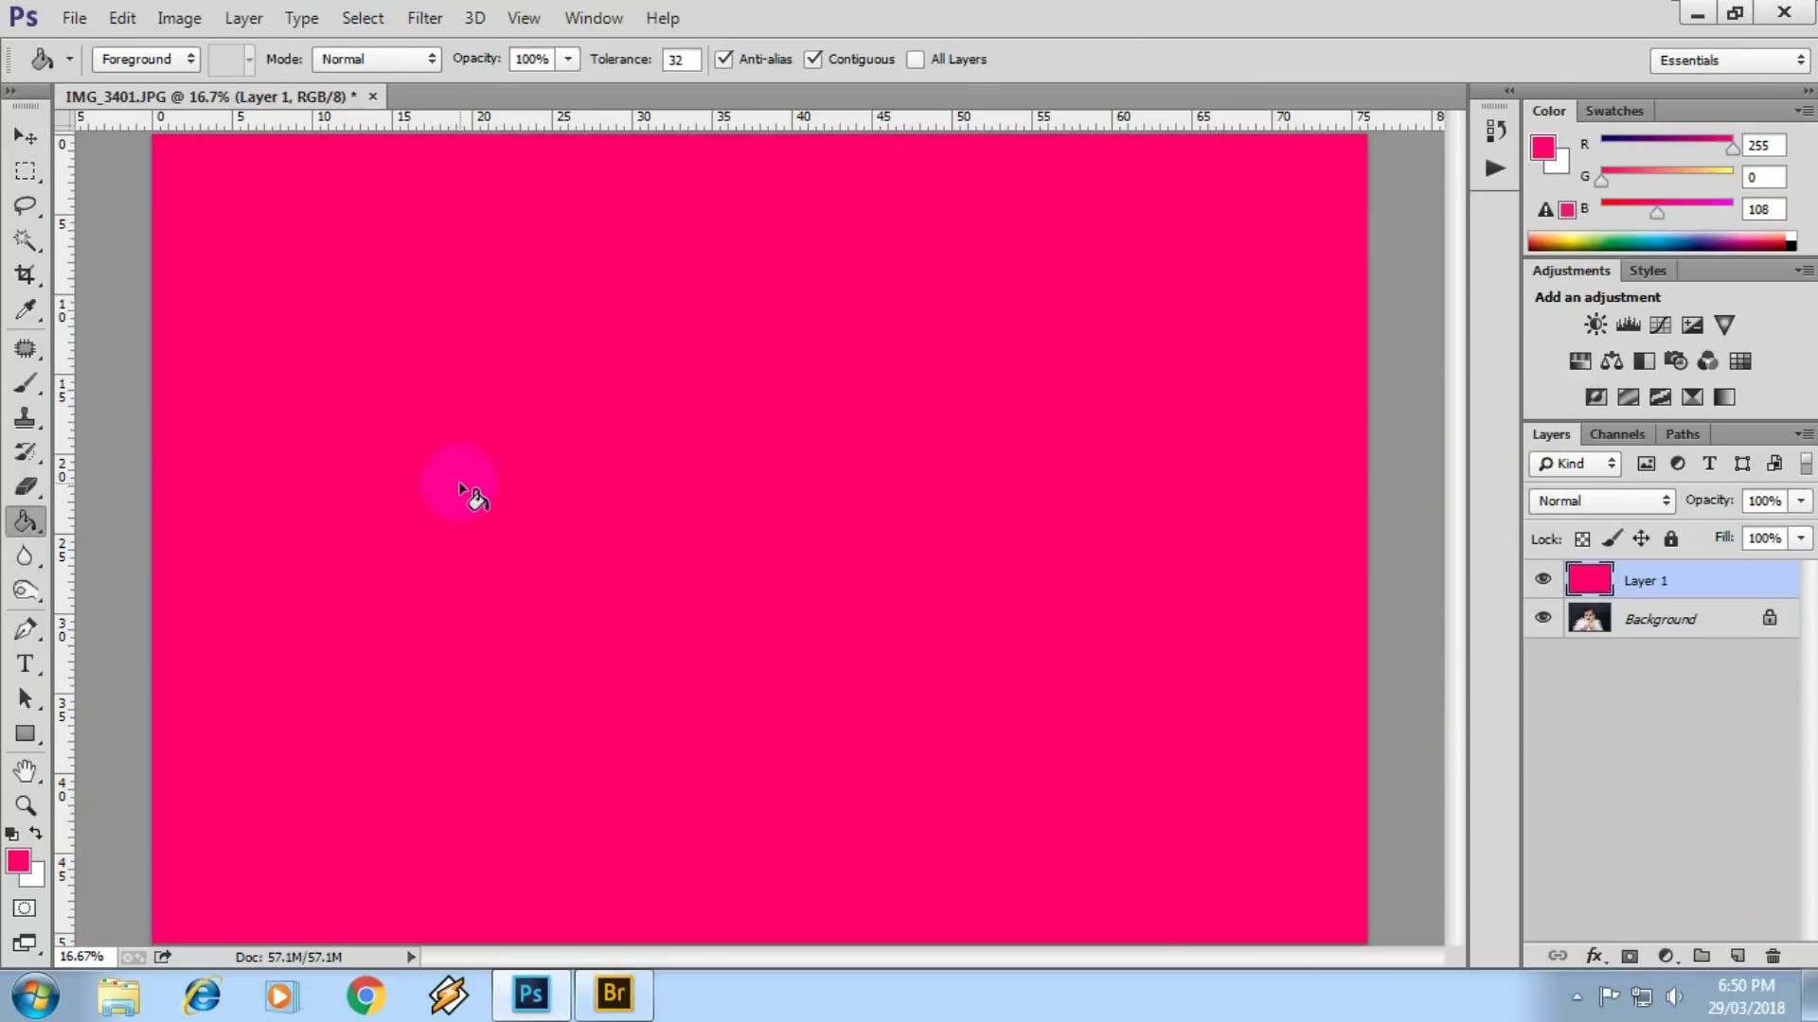
# - Duplicate the Background photo above the pink layer and fit the whole image in view
pyautogui.click(1644, 623)
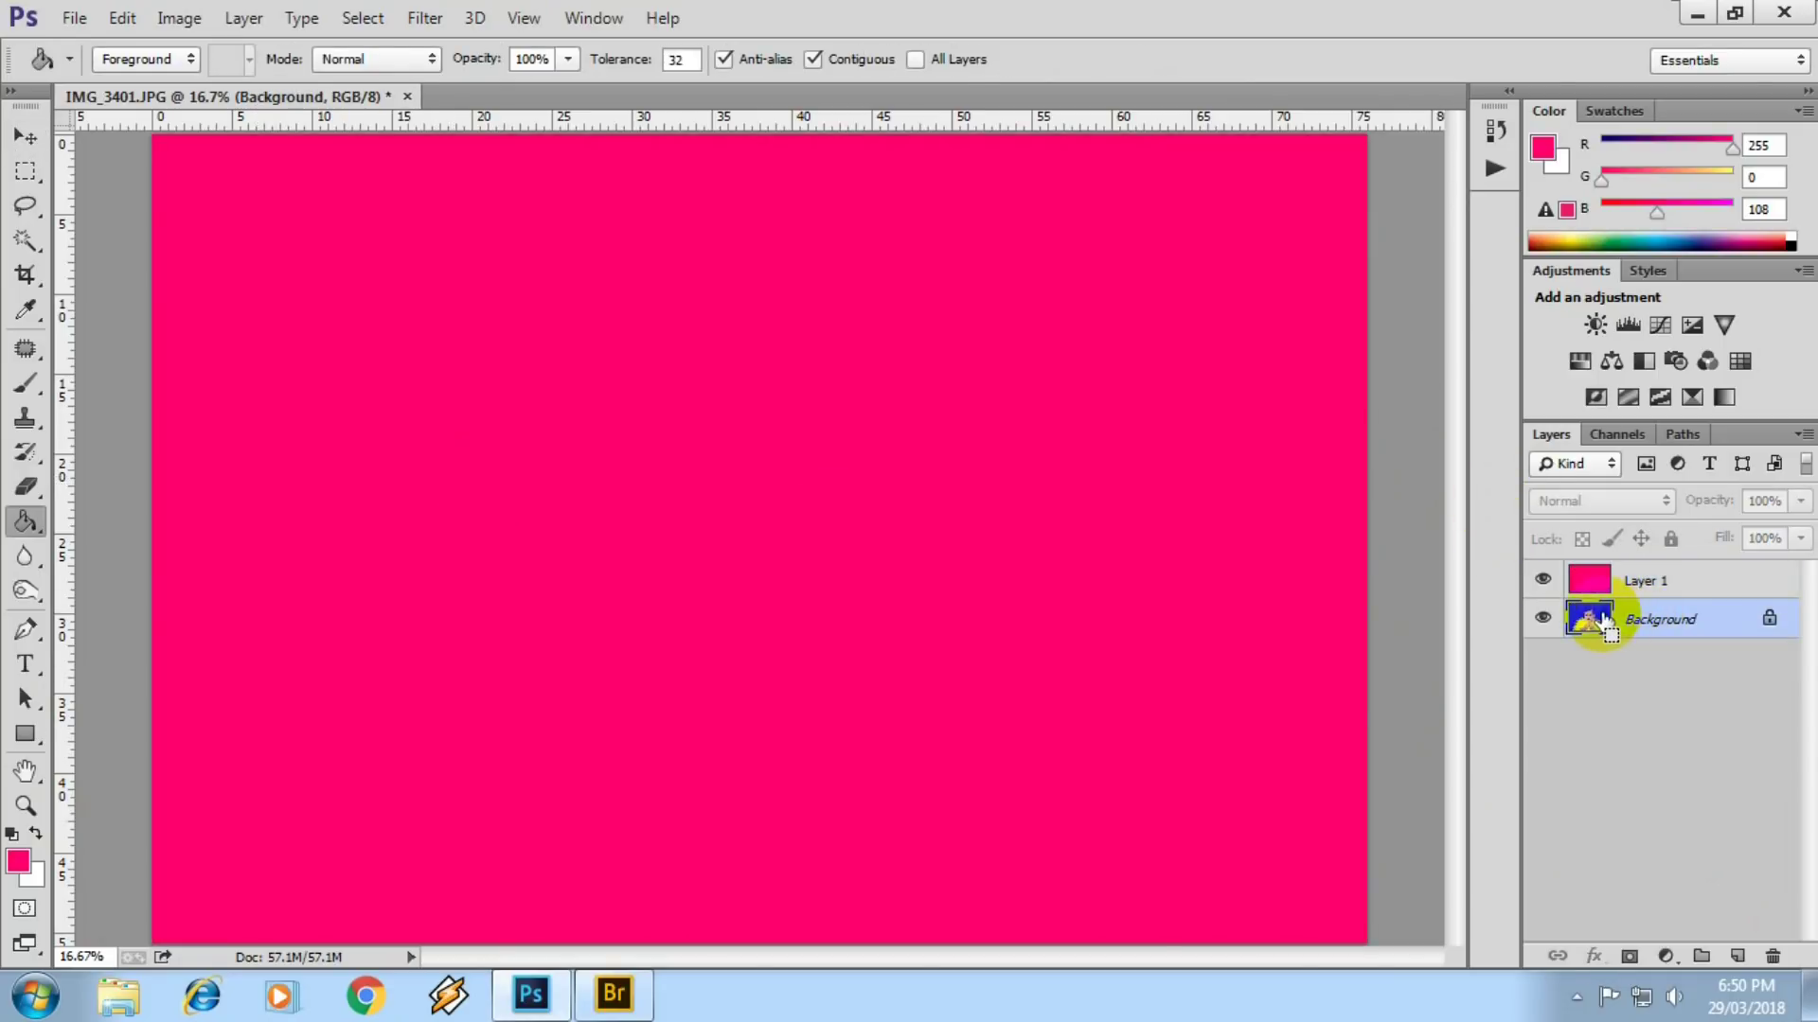
pyautogui.hotkey('ctrl', 'j')
pyautogui.hotkey('ctrl', ']')
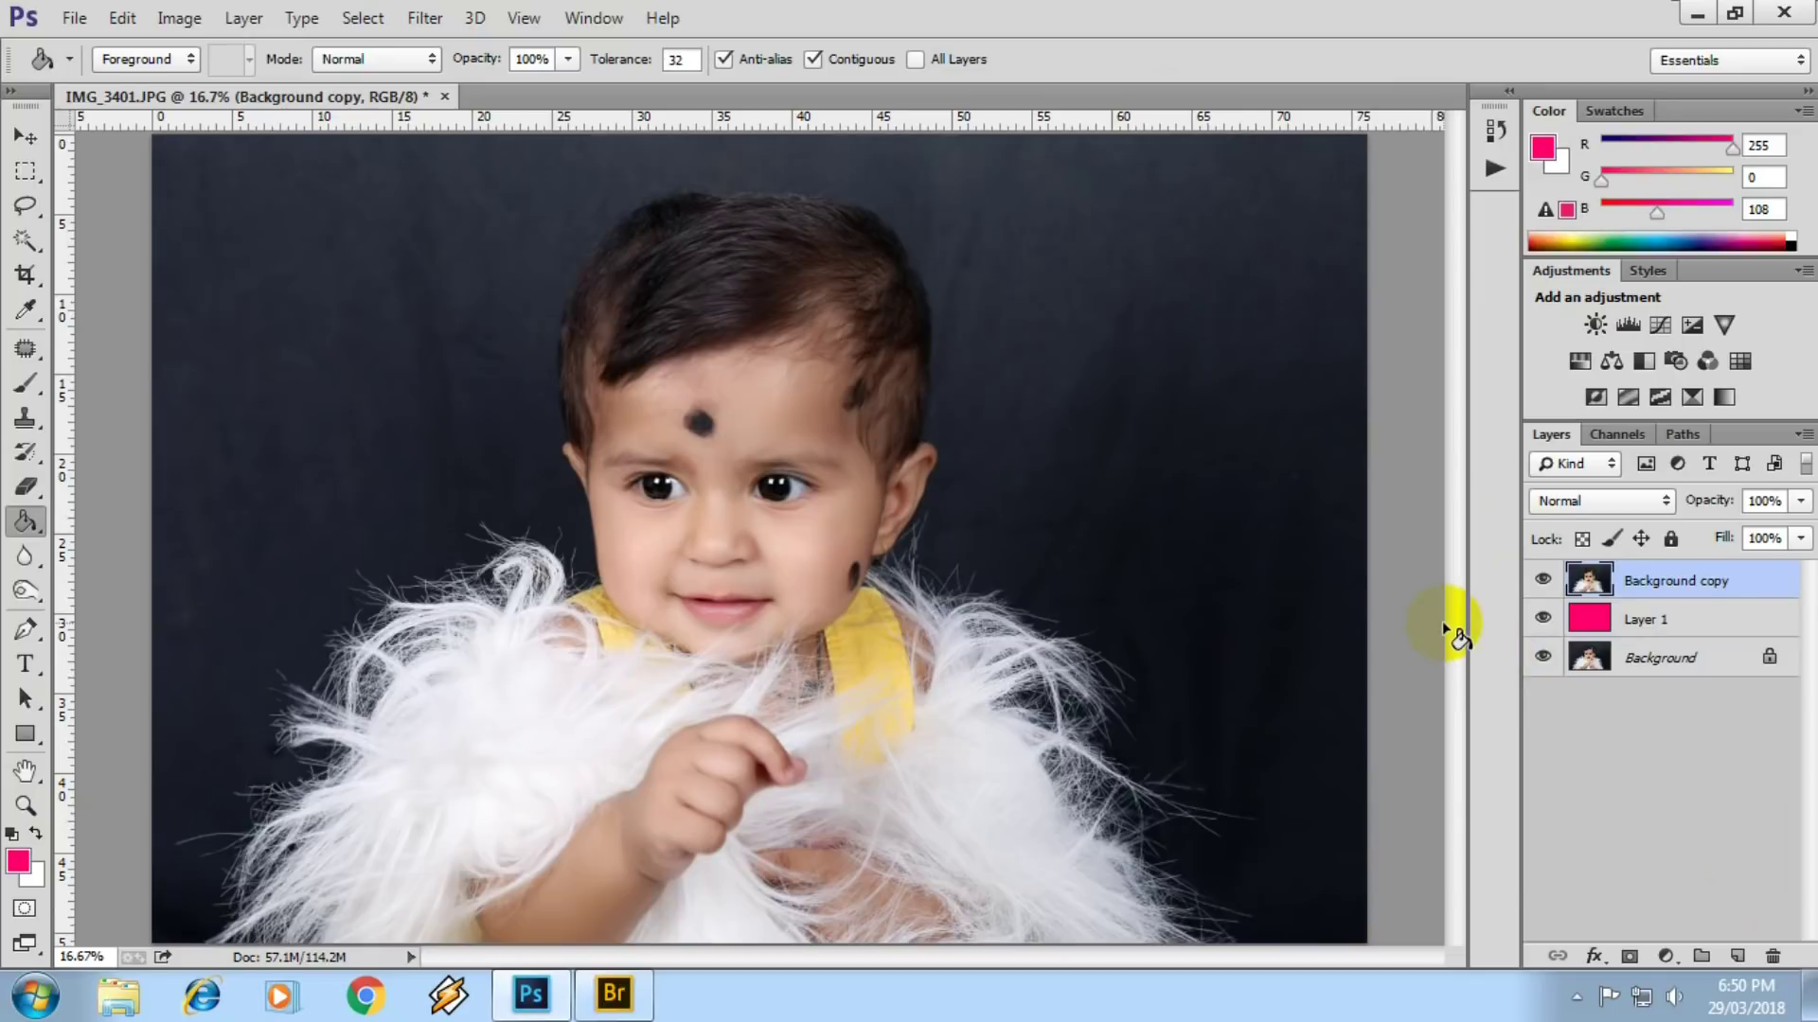
pyautogui.hotkey('ctrl', '0')
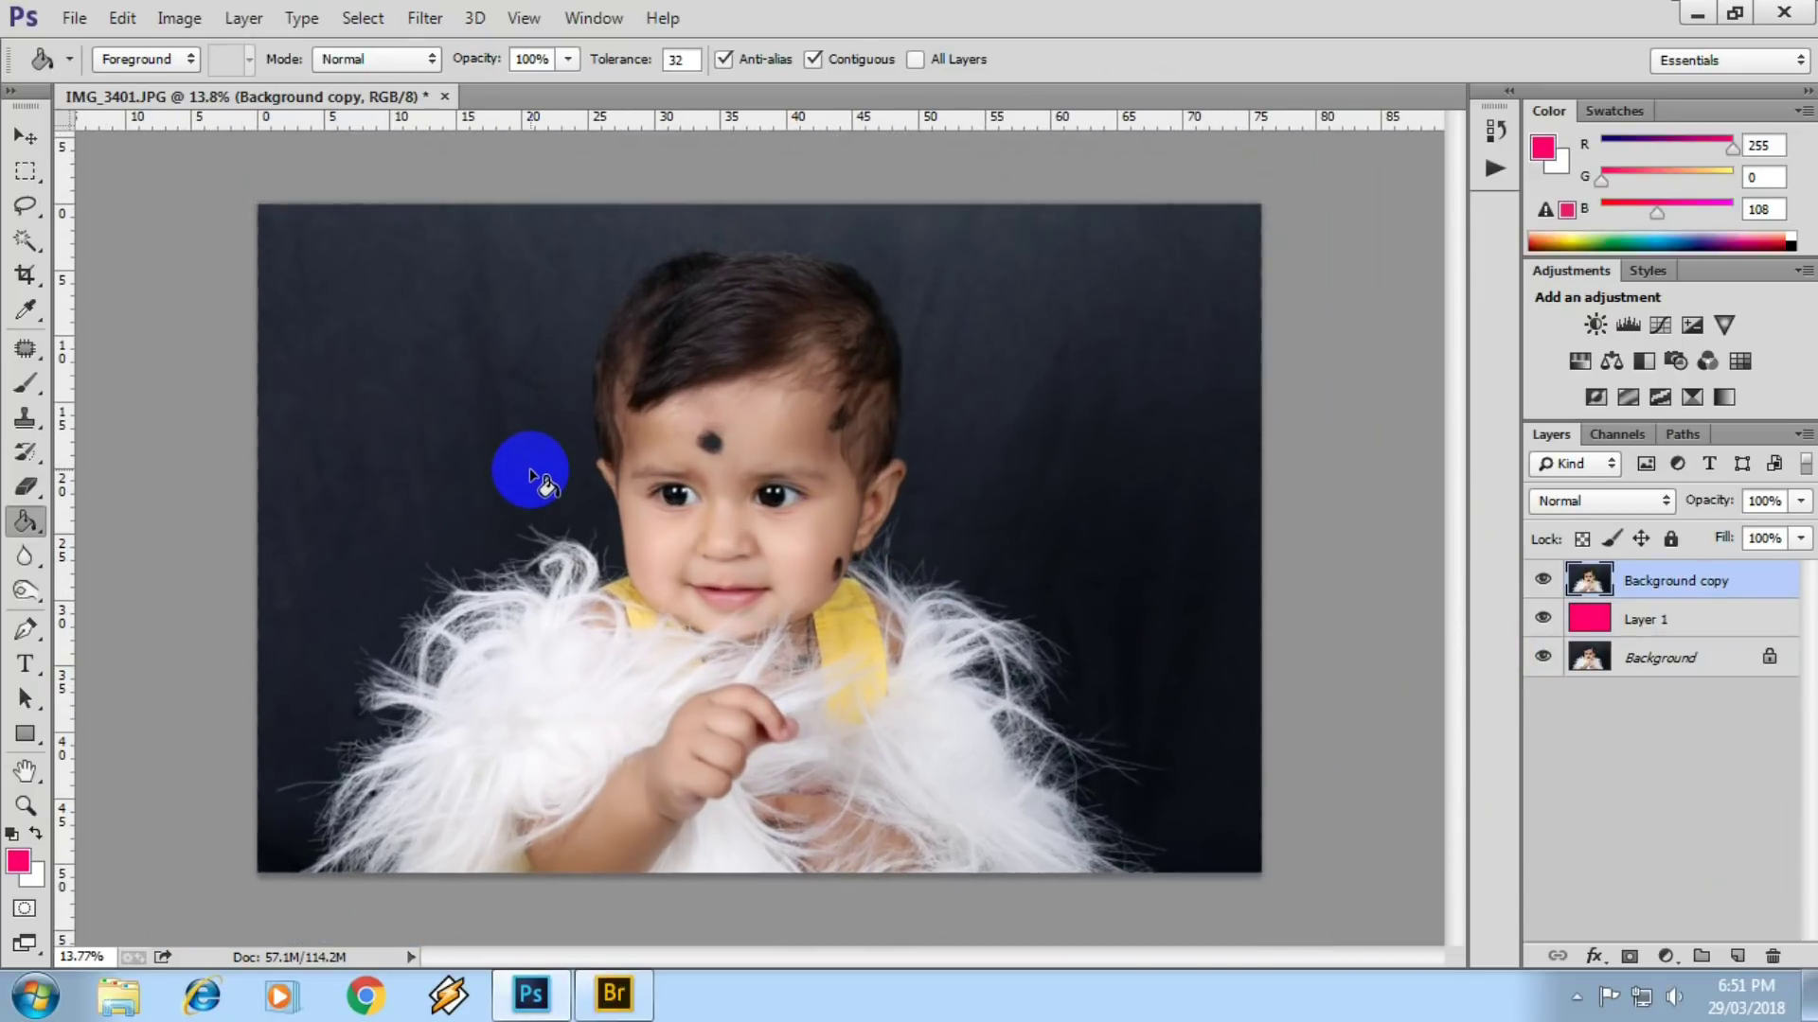
pyautogui.click(28, 248)
# - Magic Wand the dark backdrop and grow it three times with Similar
pyautogui.click(480, 413)
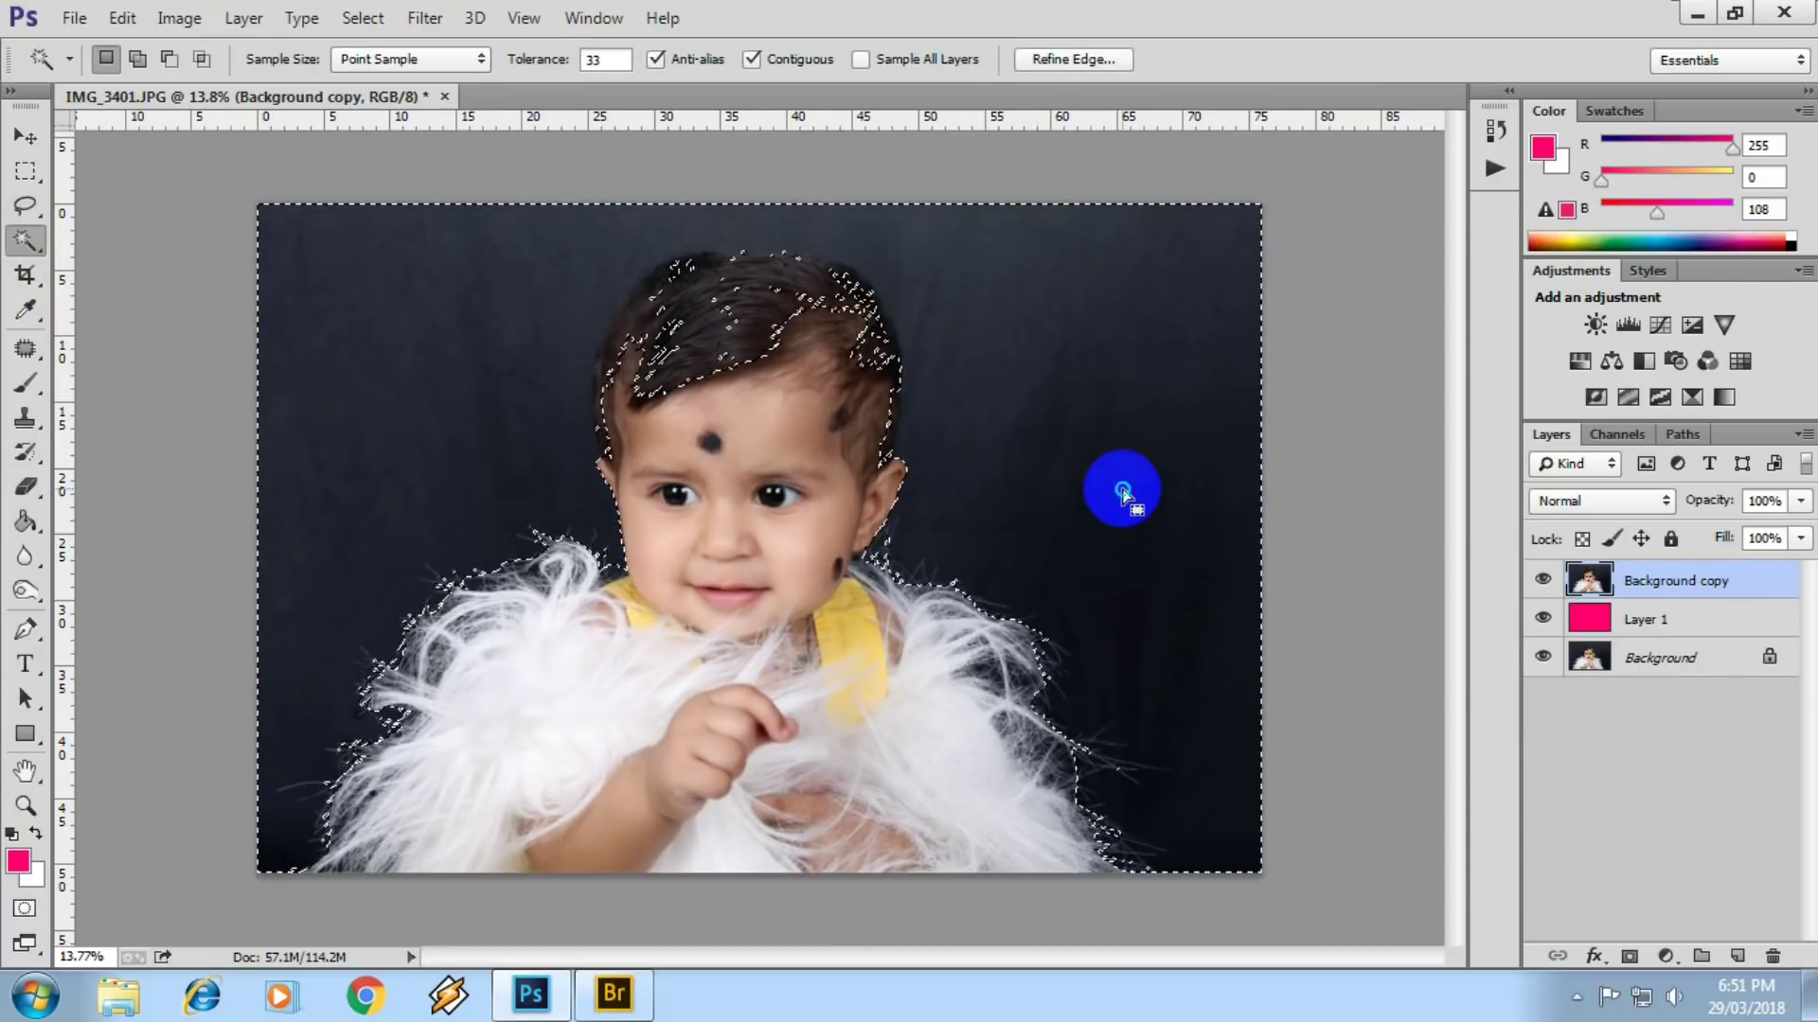
pyautogui.rightClick(1126, 492)
pyautogui.click(1195, 606)
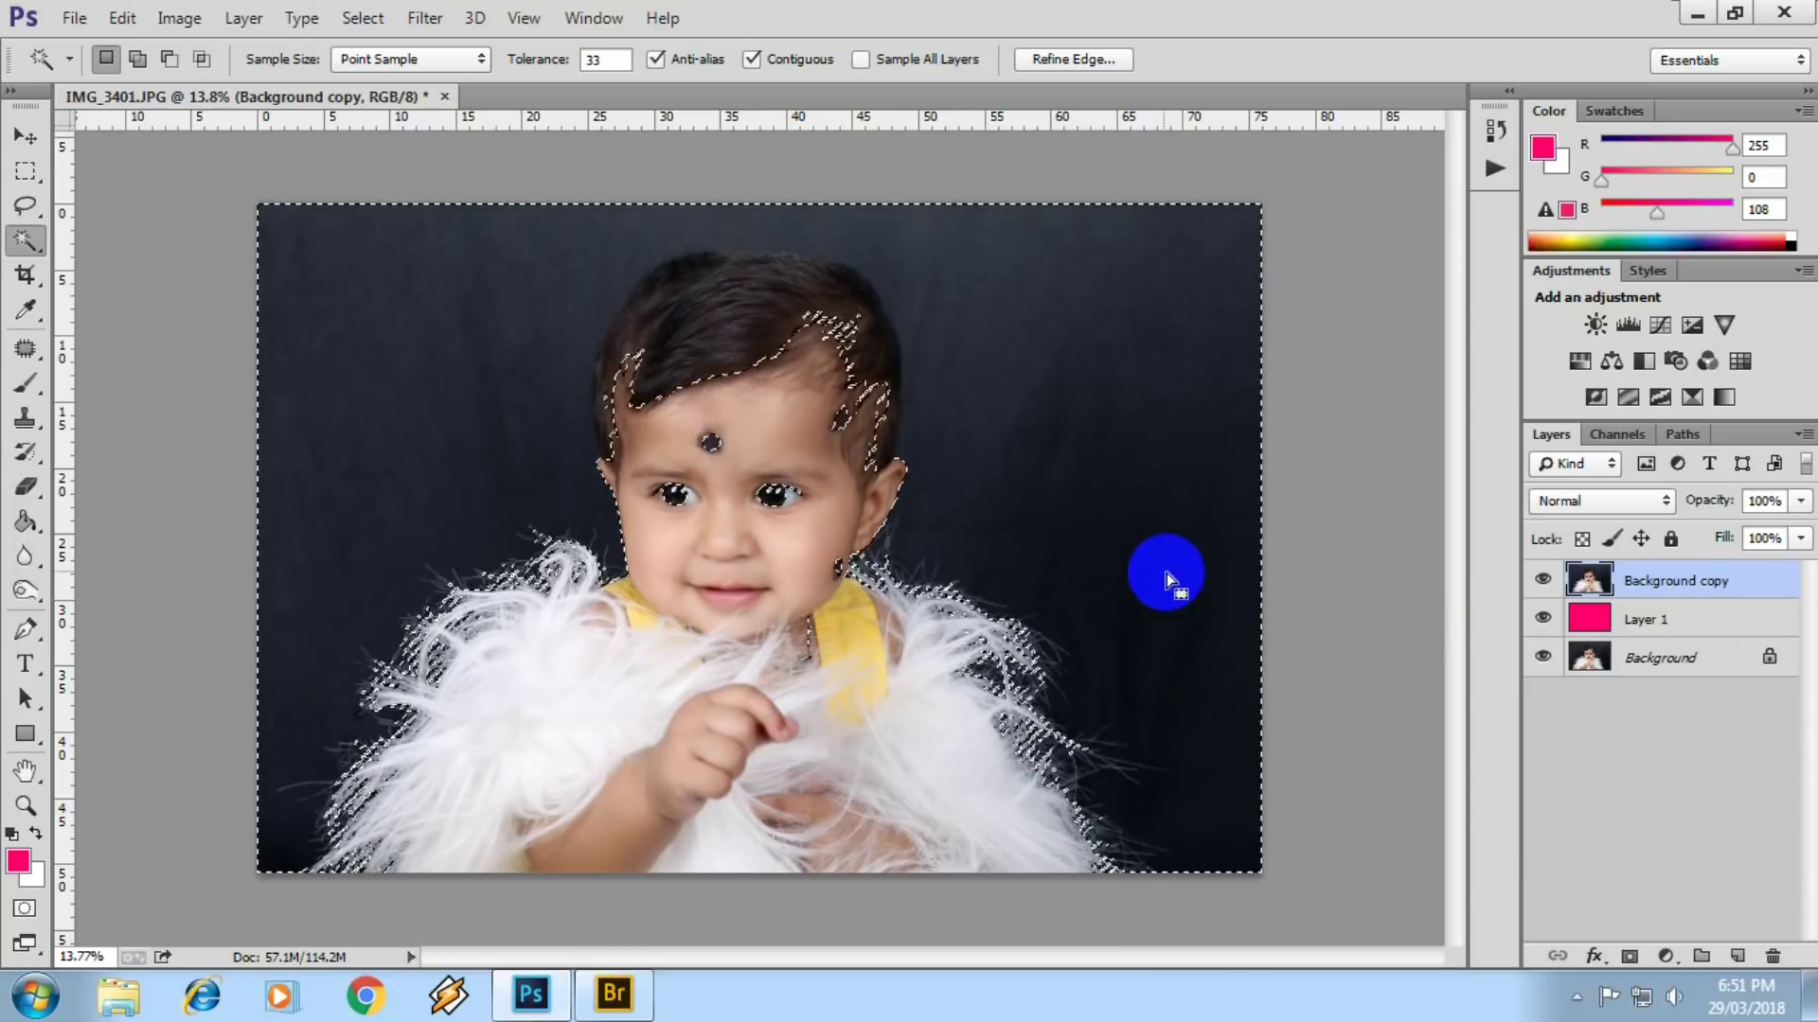
pyautogui.hotkey('ctrl', '+')
pyautogui.scroll(4, 932, 498)
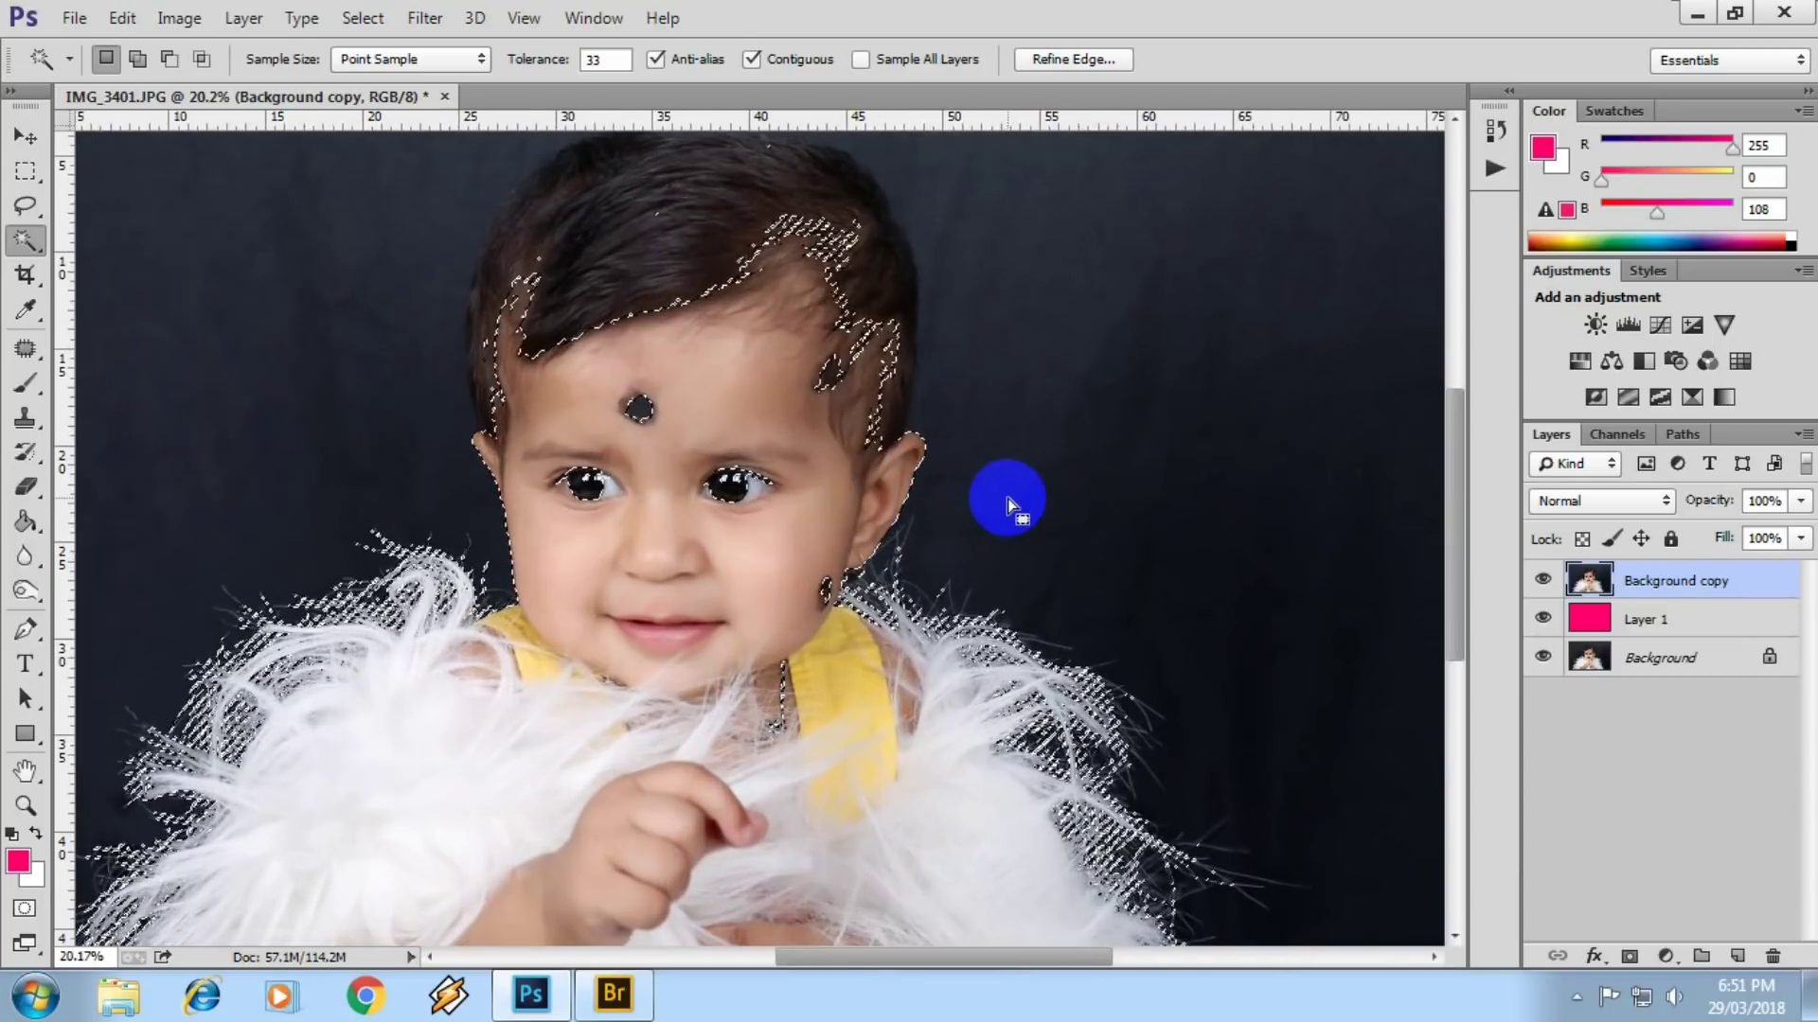
pyautogui.rightClick(1007, 498)
pyautogui.click(1112, 616)
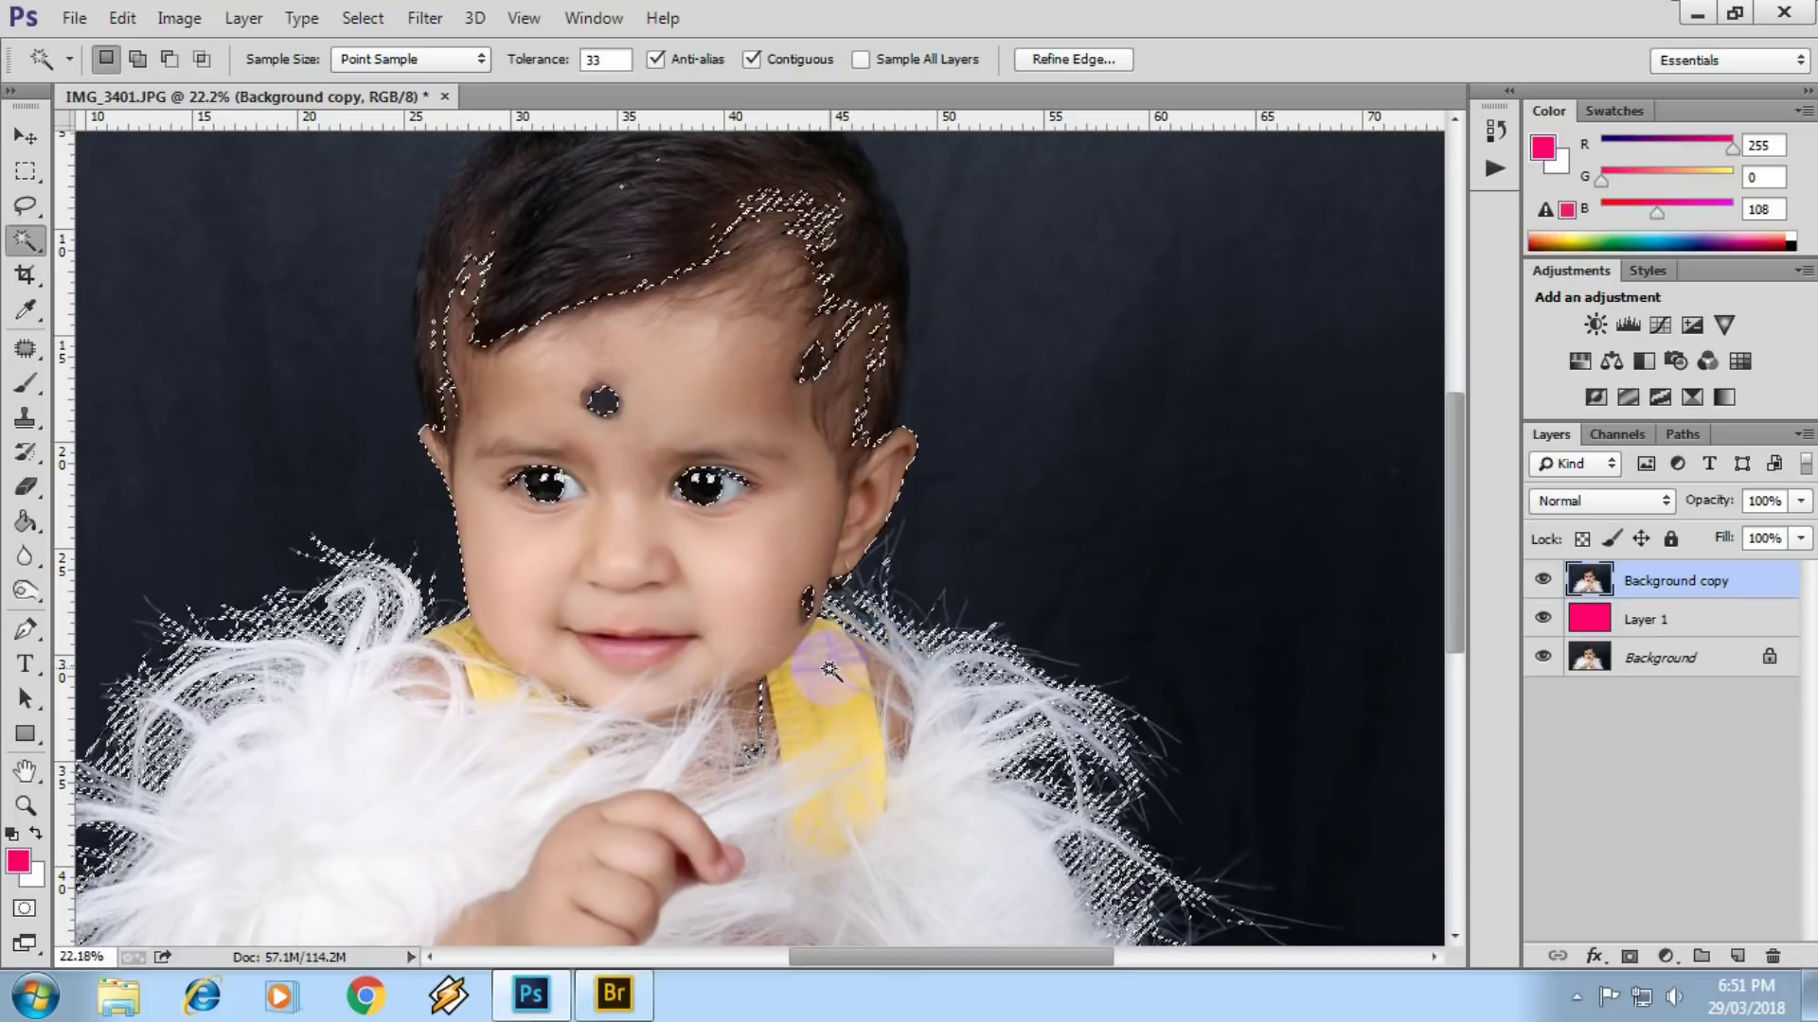
pyautogui.scroll(2, 937, 574)
pyautogui.rightClick(1049, 480)
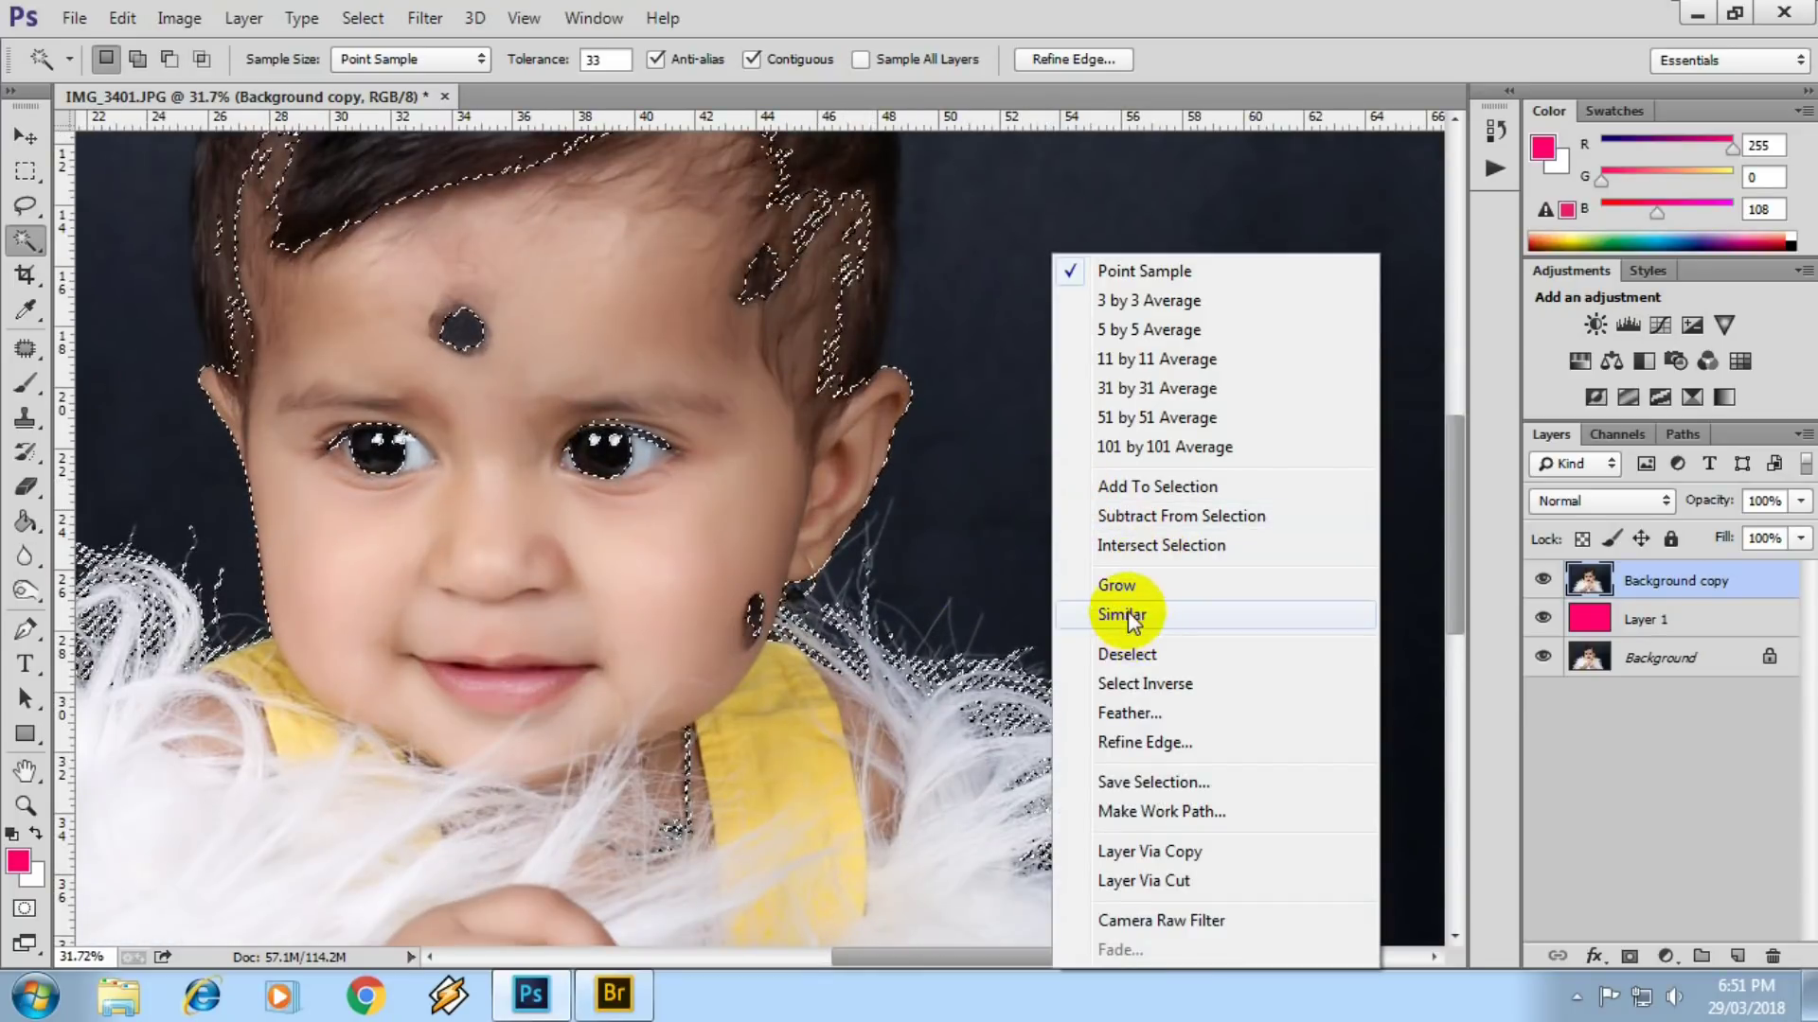
pyautogui.click(1122, 614)
pyautogui.scroll(2, 762, 620)
pyautogui.scroll(1, 769, 625)
# - Subtract the ear area, eyes and bindi from the selection with rectangular marquees
pyautogui.press('m')
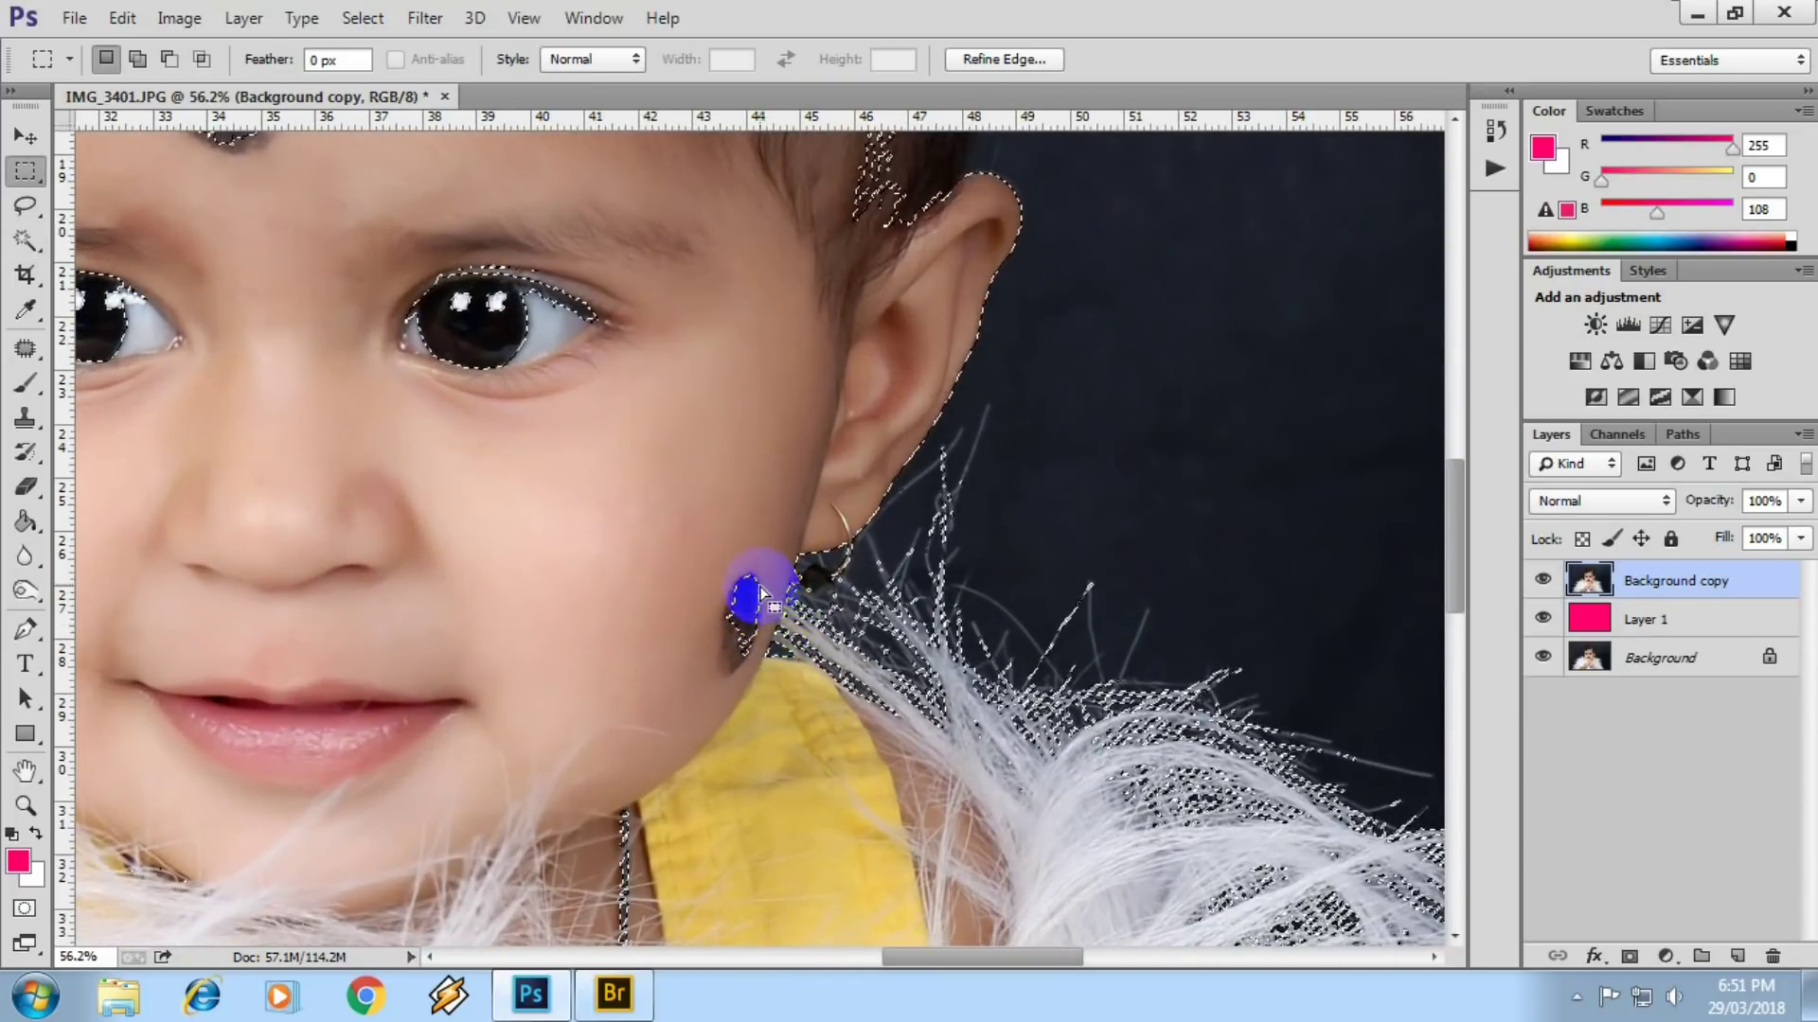
pyautogui.moveTo(712, 563)
pyautogui.mouseDown()
pyautogui.moveTo(771, 673)
pyautogui.moveTo(900, 313)
pyautogui.mouseUp()
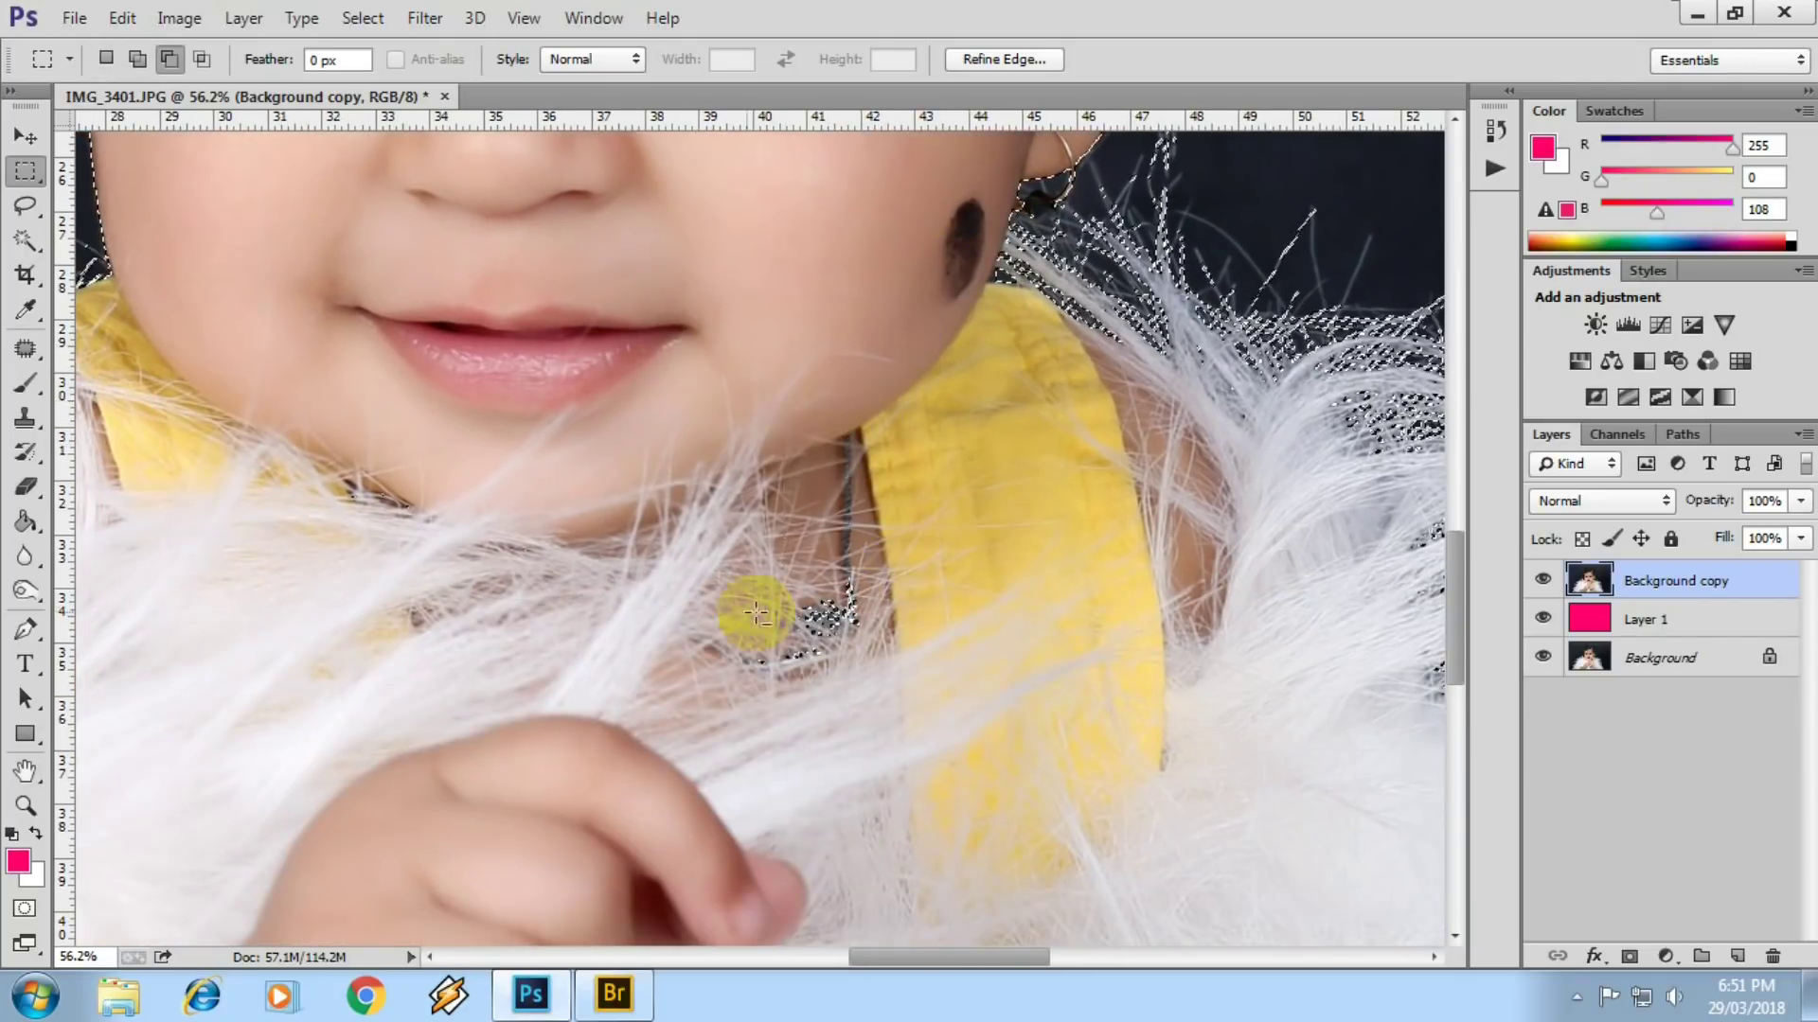
pyautogui.scroll(-3, 767, 410)
pyautogui.scroll(2, 550, 593)
pyautogui.moveTo(549, 593); pyautogui.dragTo(507, 519)
pyautogui.moveTo(608, 418); pyautogui.dragTo(702, 520)
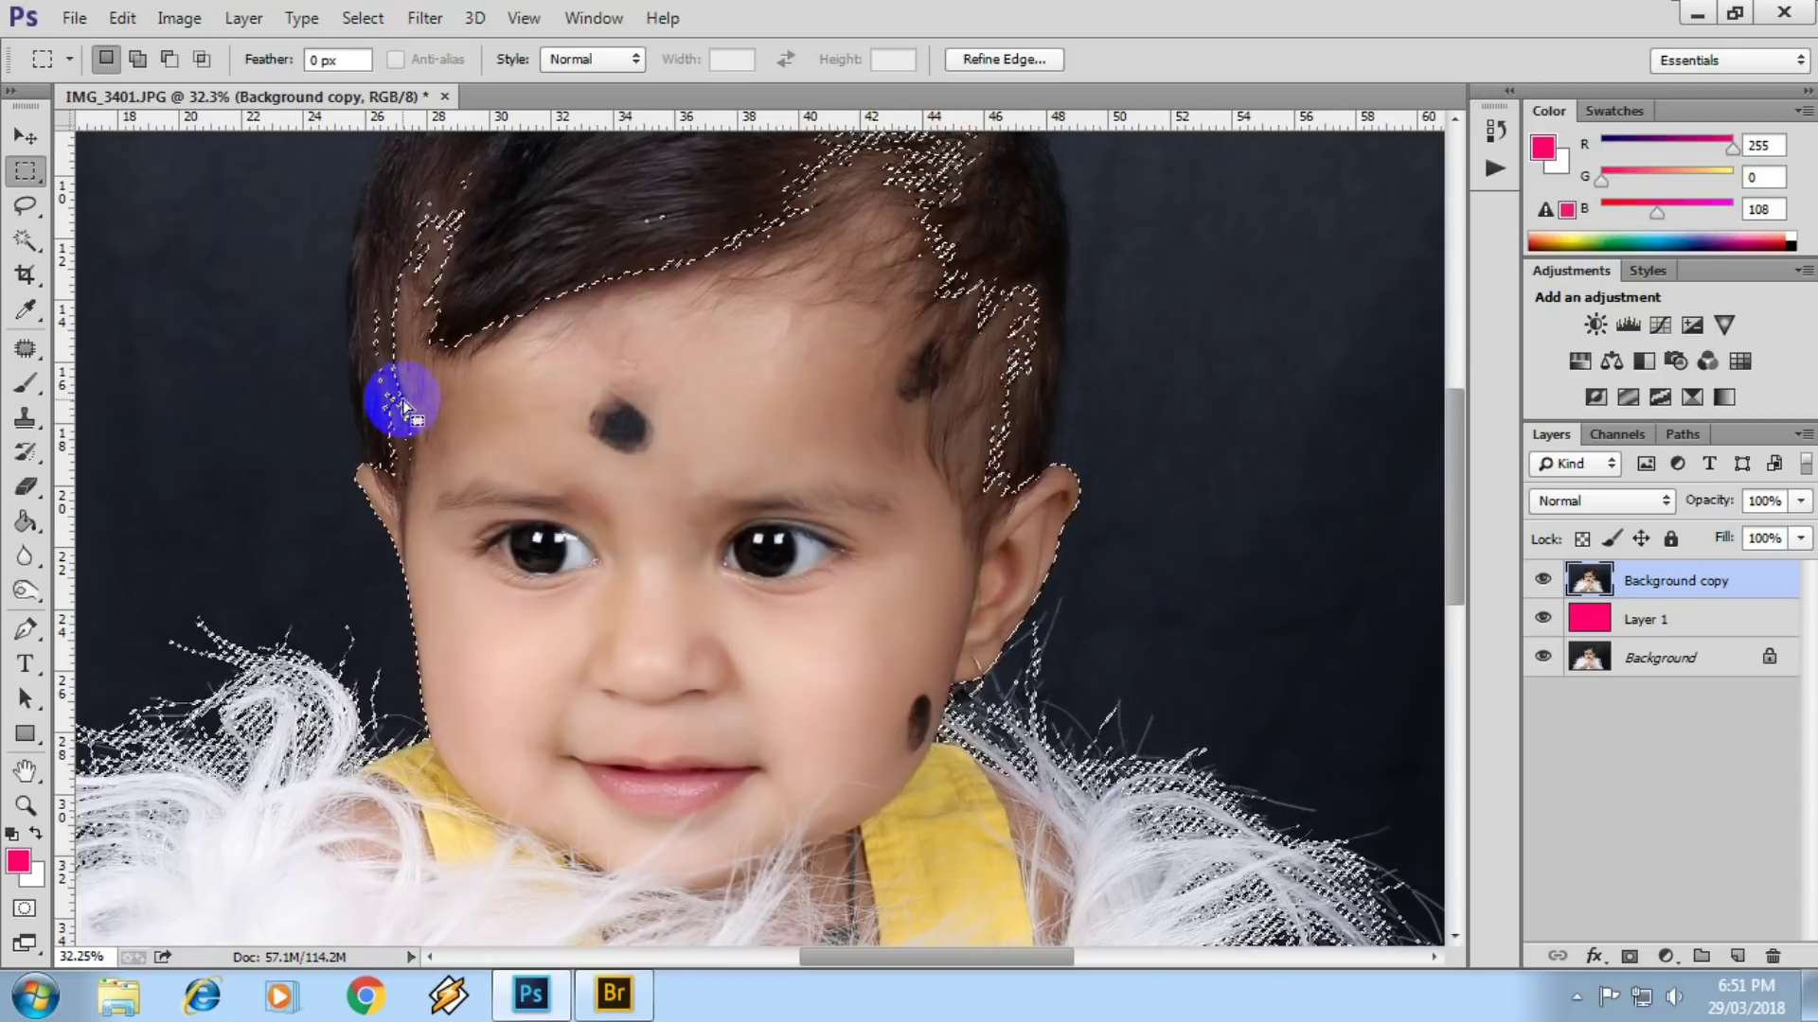
pyautogui.scroll(2, 405, 394)
pyautogui.scroll(4, 621, 532)
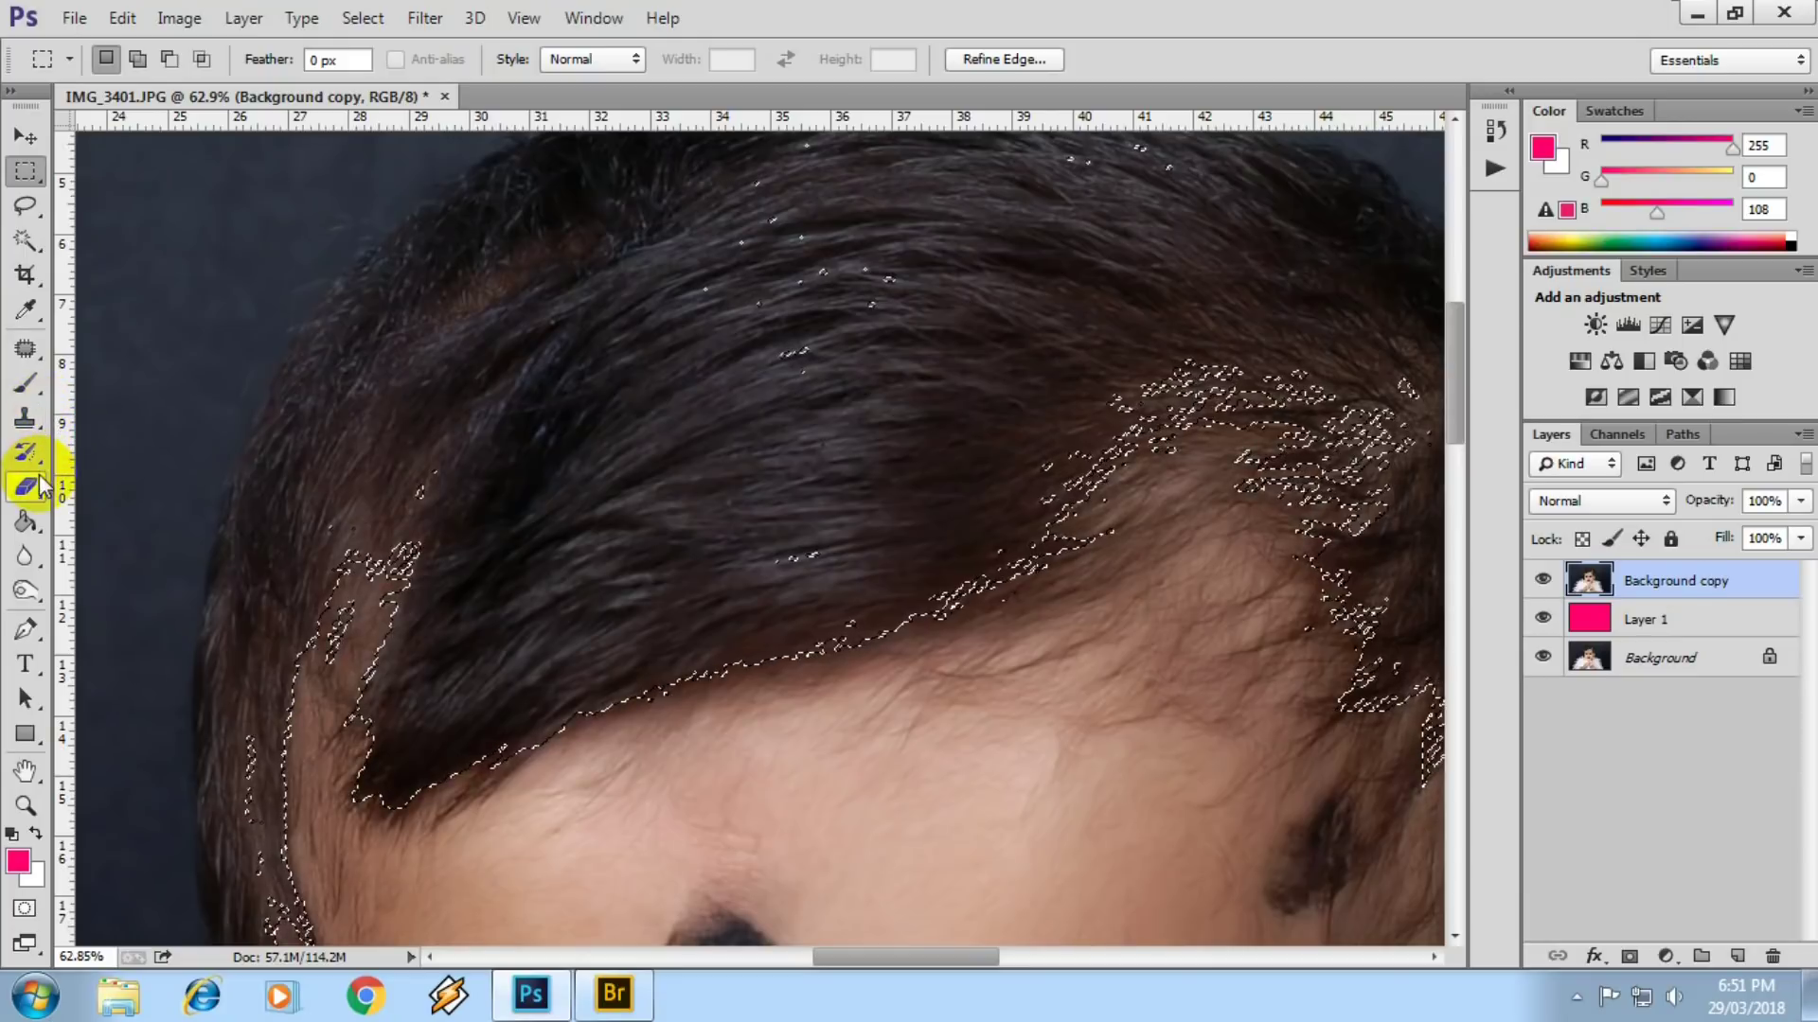
# - Draw a Pen path from the left hair edge up along the top hairline
pyautogui.press('p')
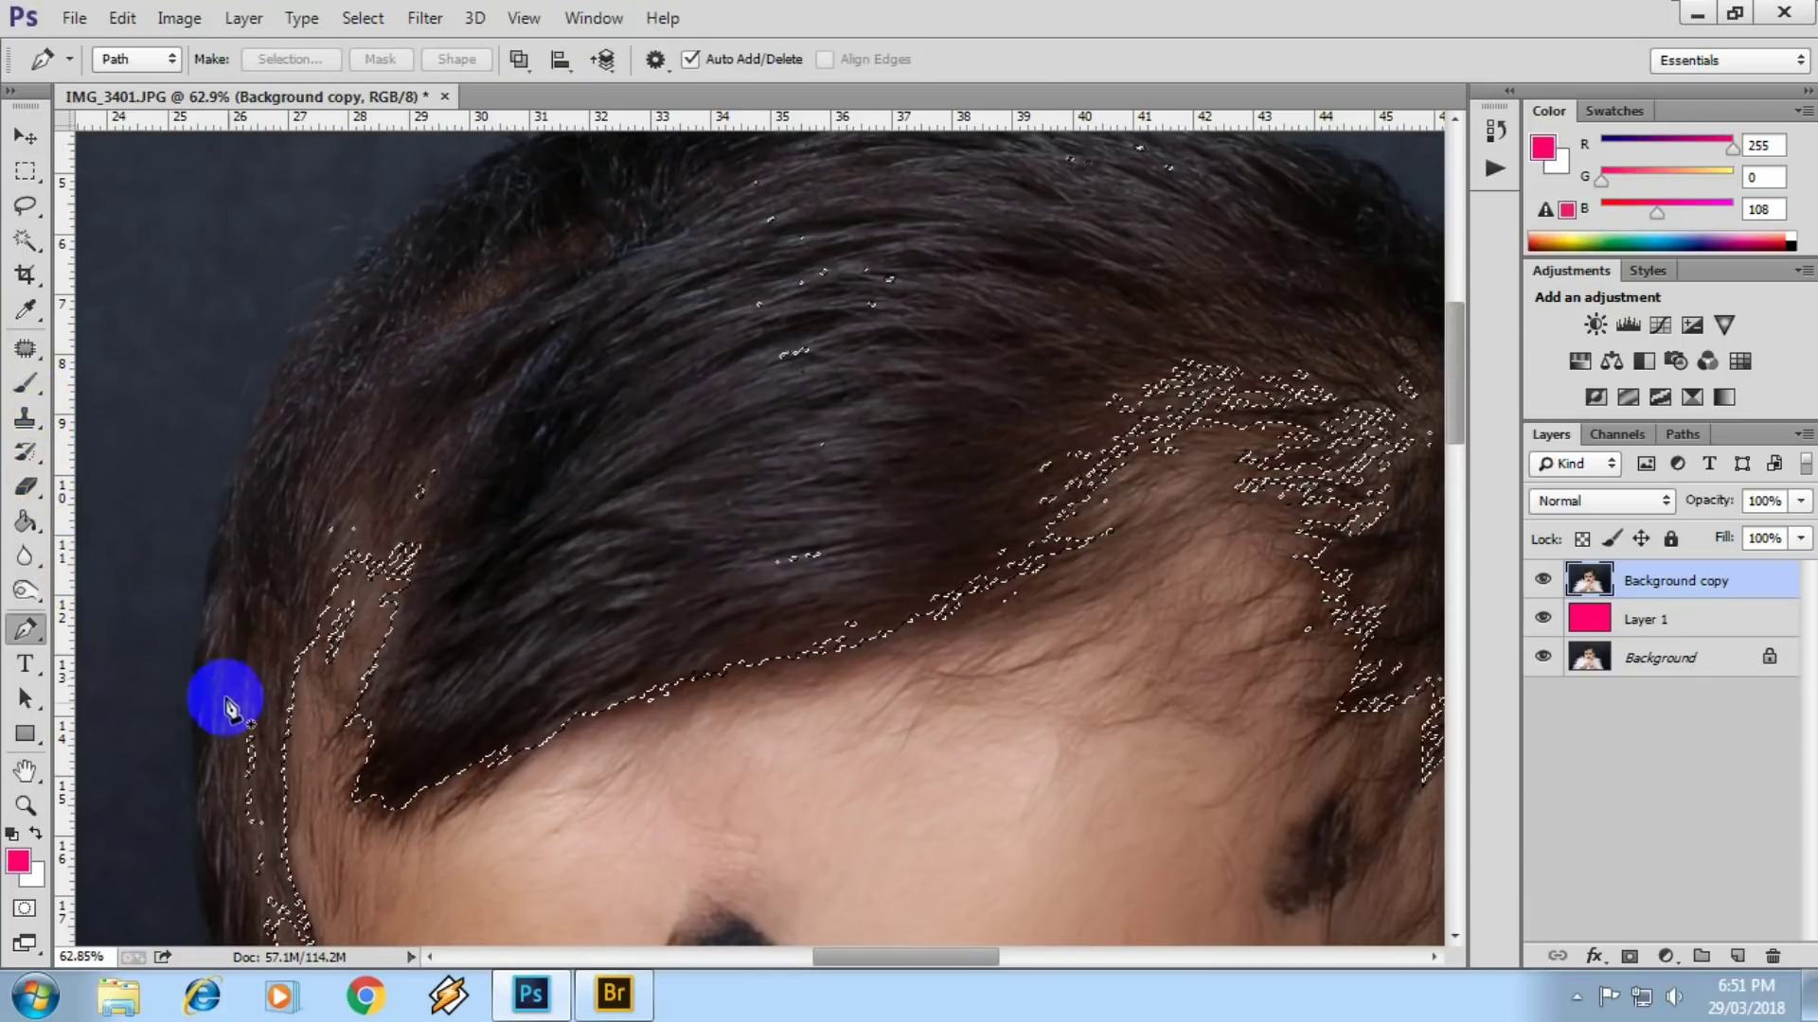
pyautogui.scroll(-3, 313, 493)
pyautogui.scroll(2, 312, 493)
pyautogui.scroll(4, 304, 670)
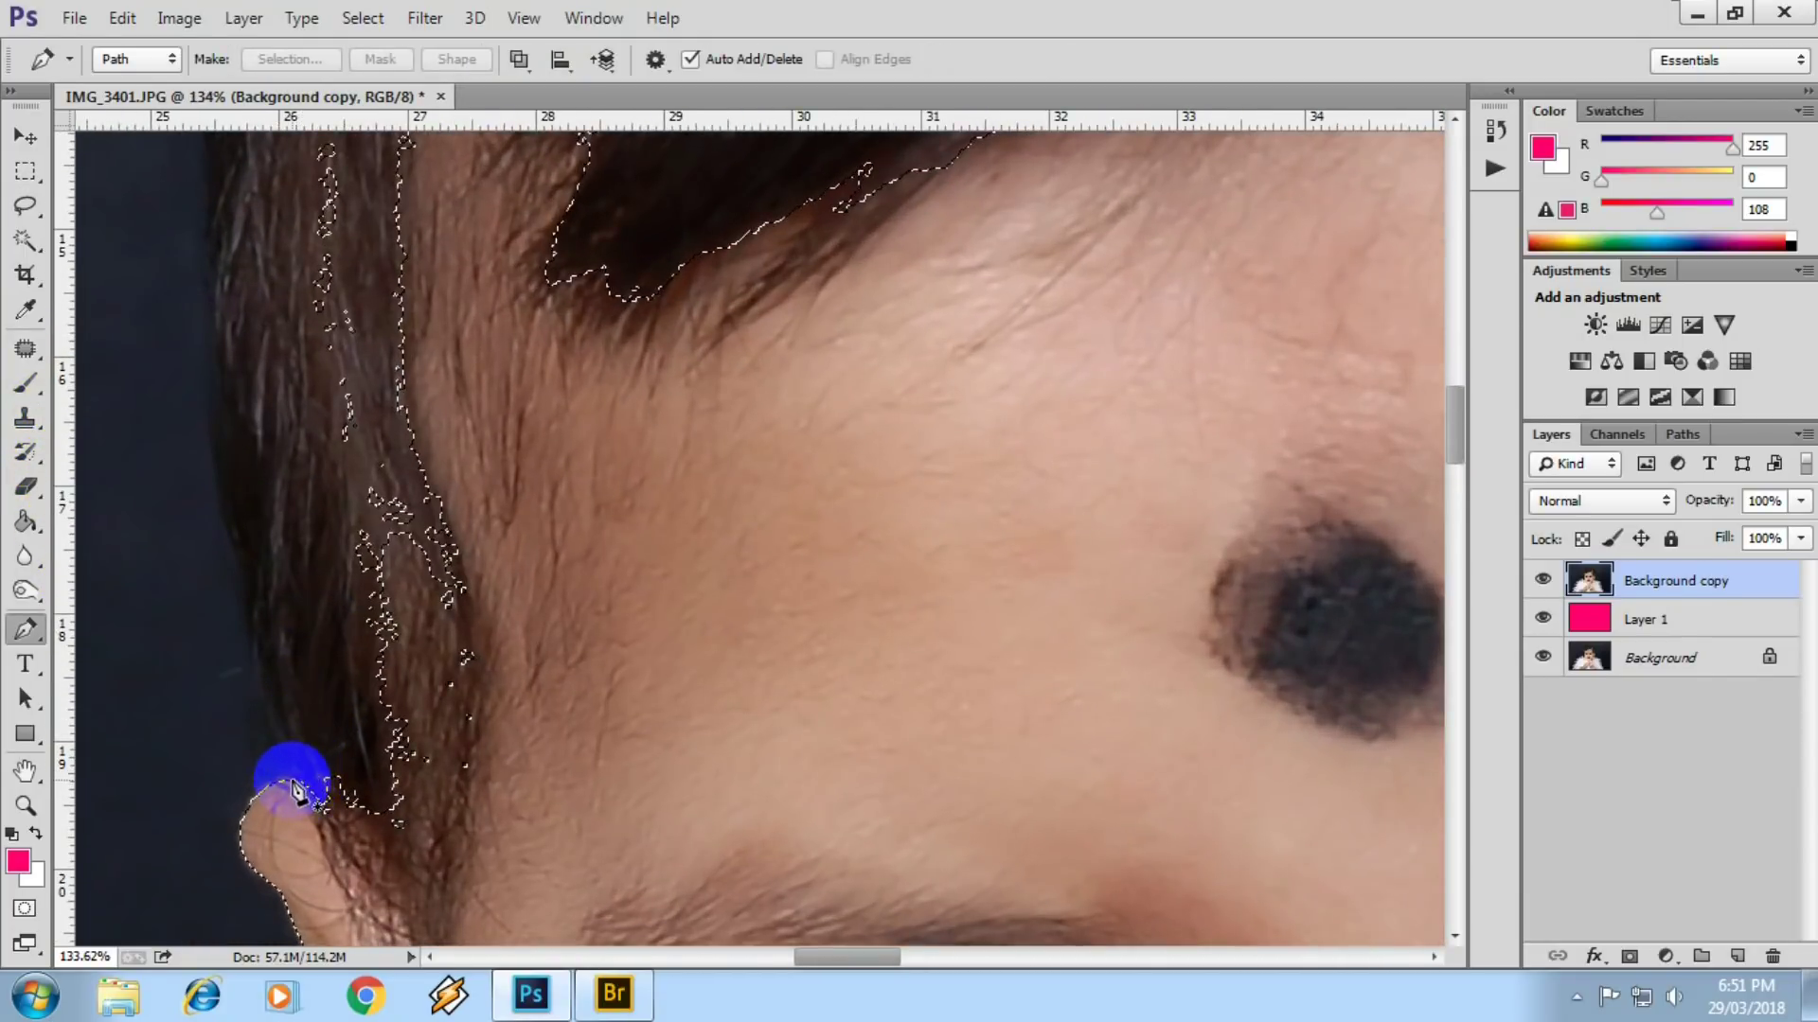
pyautogui.moveTo(201, 285); pyautogui.dragTo(276, 701)
pyautogui.click(284, 841)
pyautogui.click(276, 745)
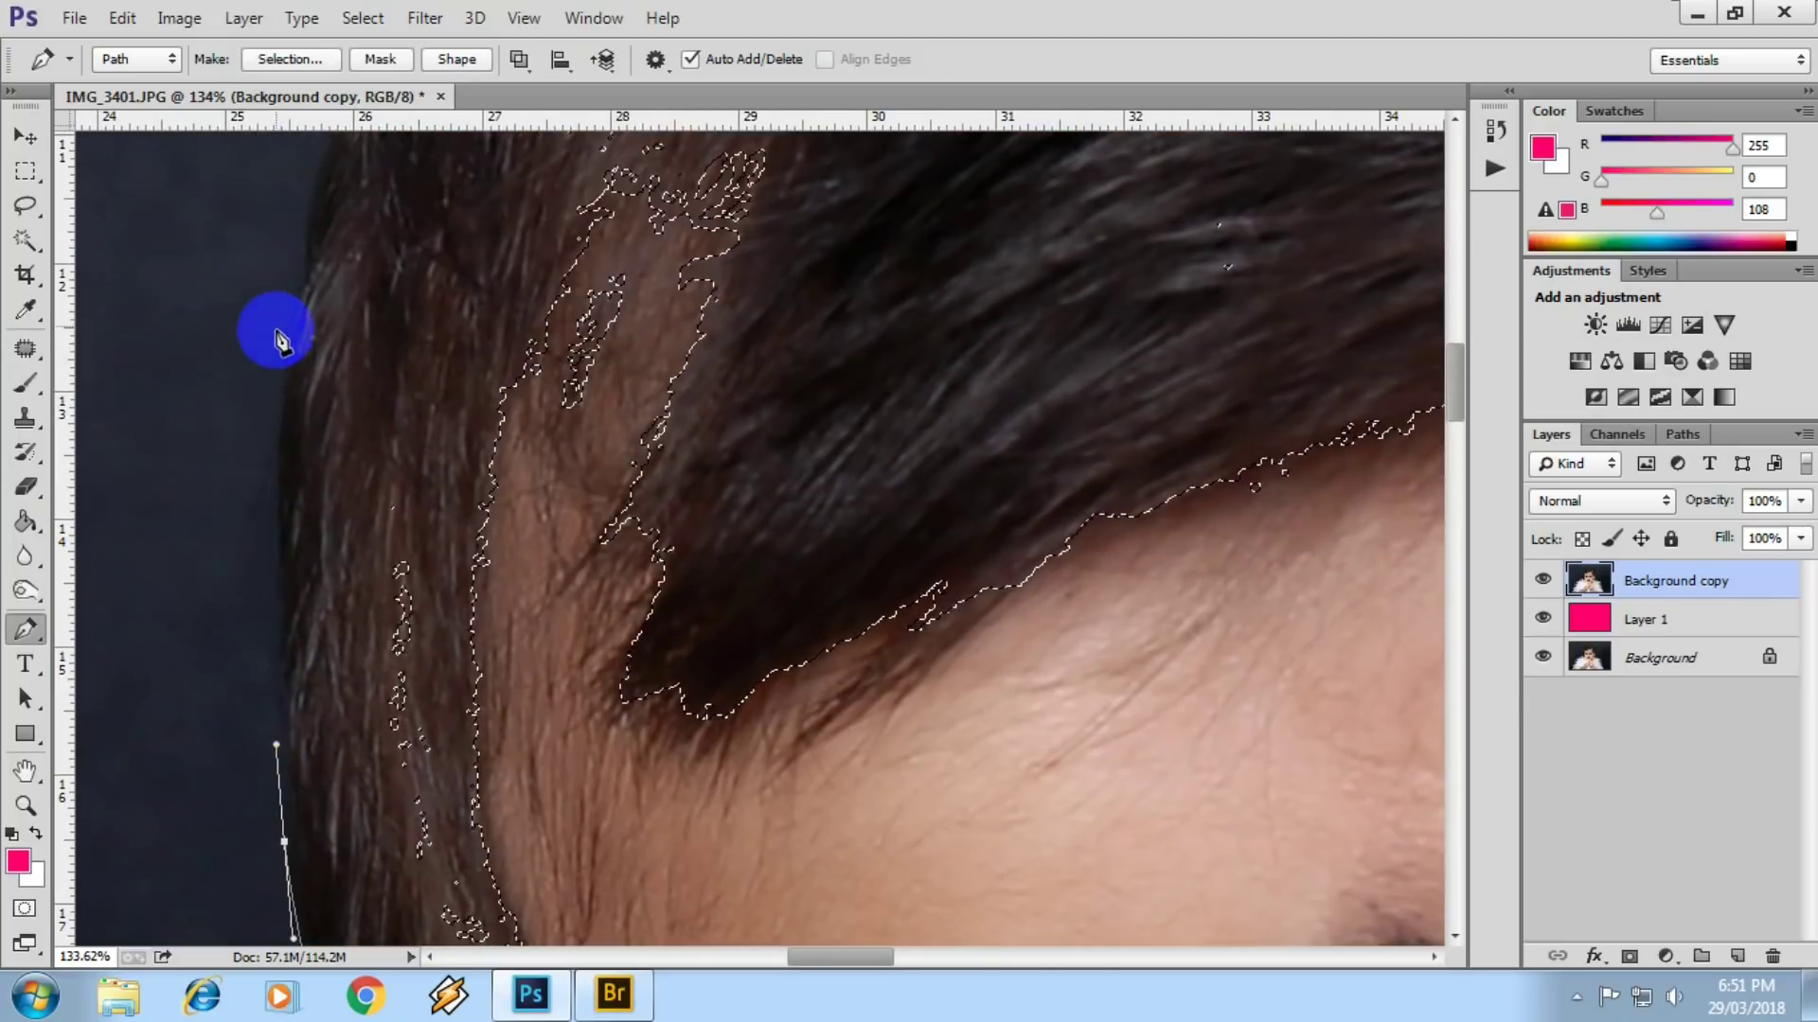
pyautogui.moveTo(278, 293); pyautogui.dragTo(310, 194)
pyautogui.scroll(-2, 418, 385)
pyautogui.click(382, 360)
pyautogui.click(425, 286)
pyautogui.click(471, 211)
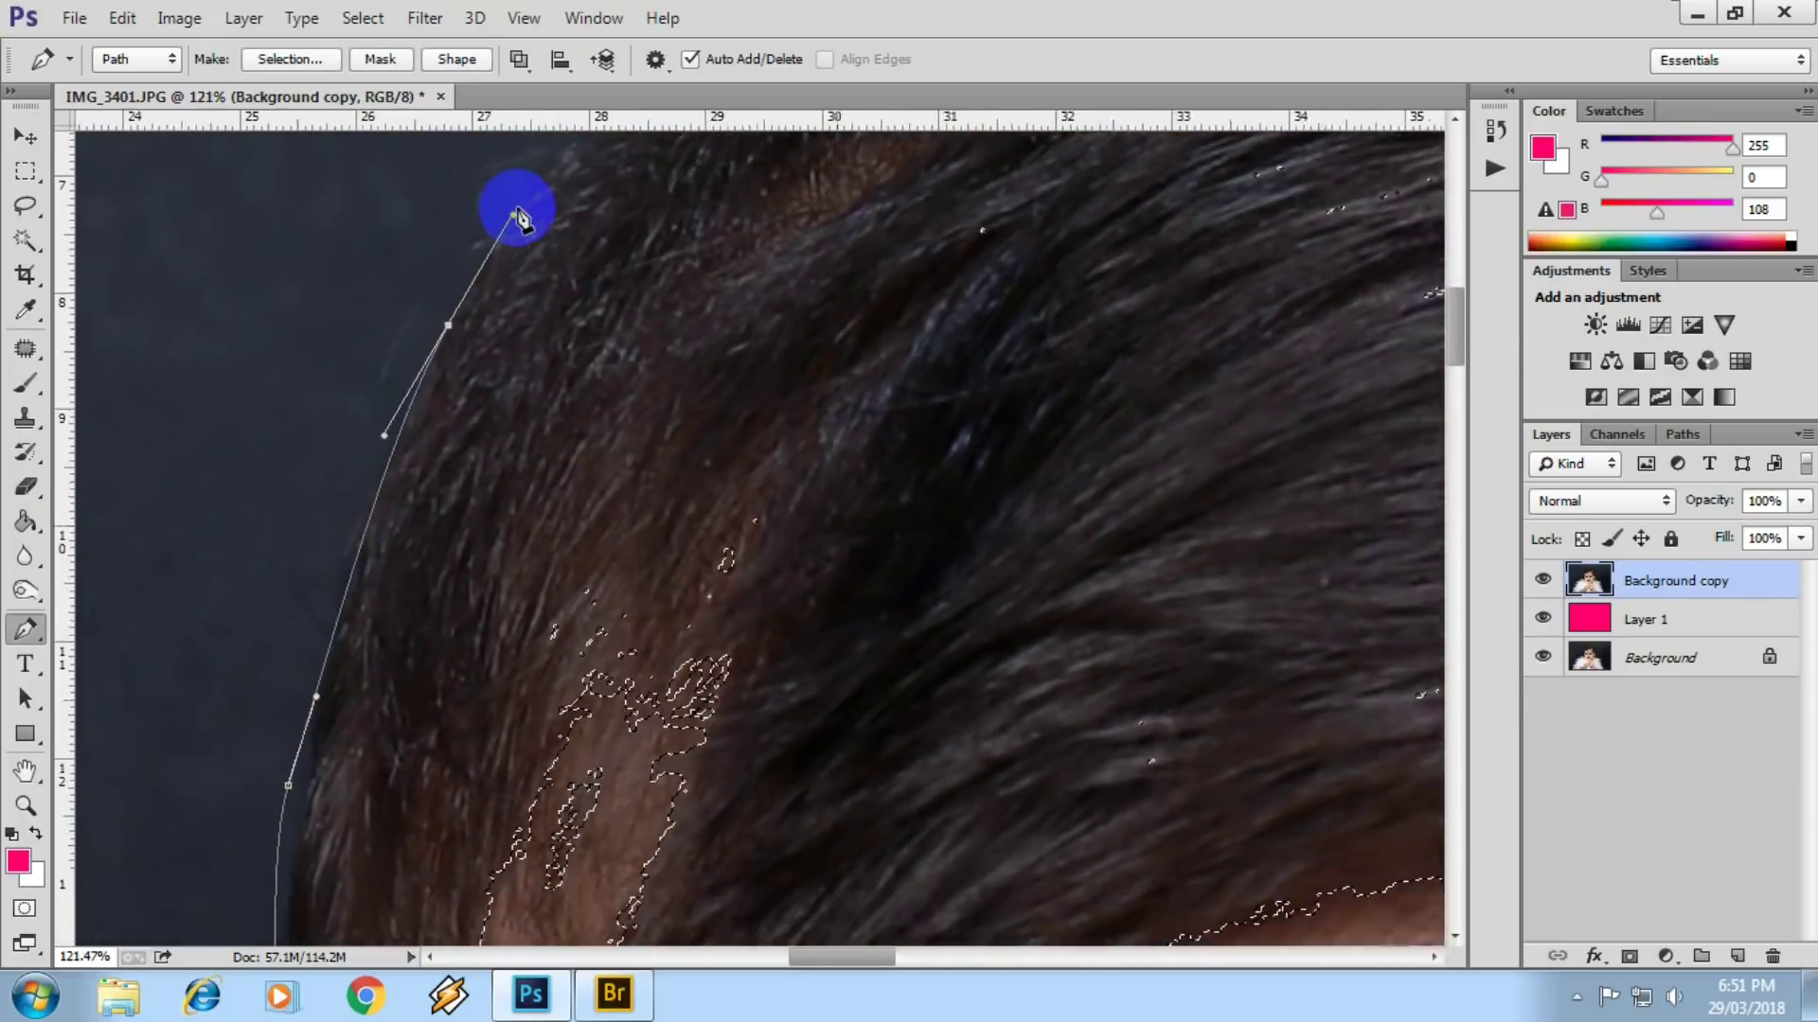
pyautogui.moveTo(516, 203); pyautogui.dragTo(395, 667)
pyautogui.scroll(3, 396, 669)
pyautogui.click(475, 540)
pyautogui.click(753, 384)
# - Continue the path down the right hairline to the ear and close it at the cheek
pyautogui.moveTo(868, 365)
pyautogui.mouseDown()
pyautogui.moveTo(328, 496)
pyautogui.moveTo(440, 484)
pyautogui.mouseUp()
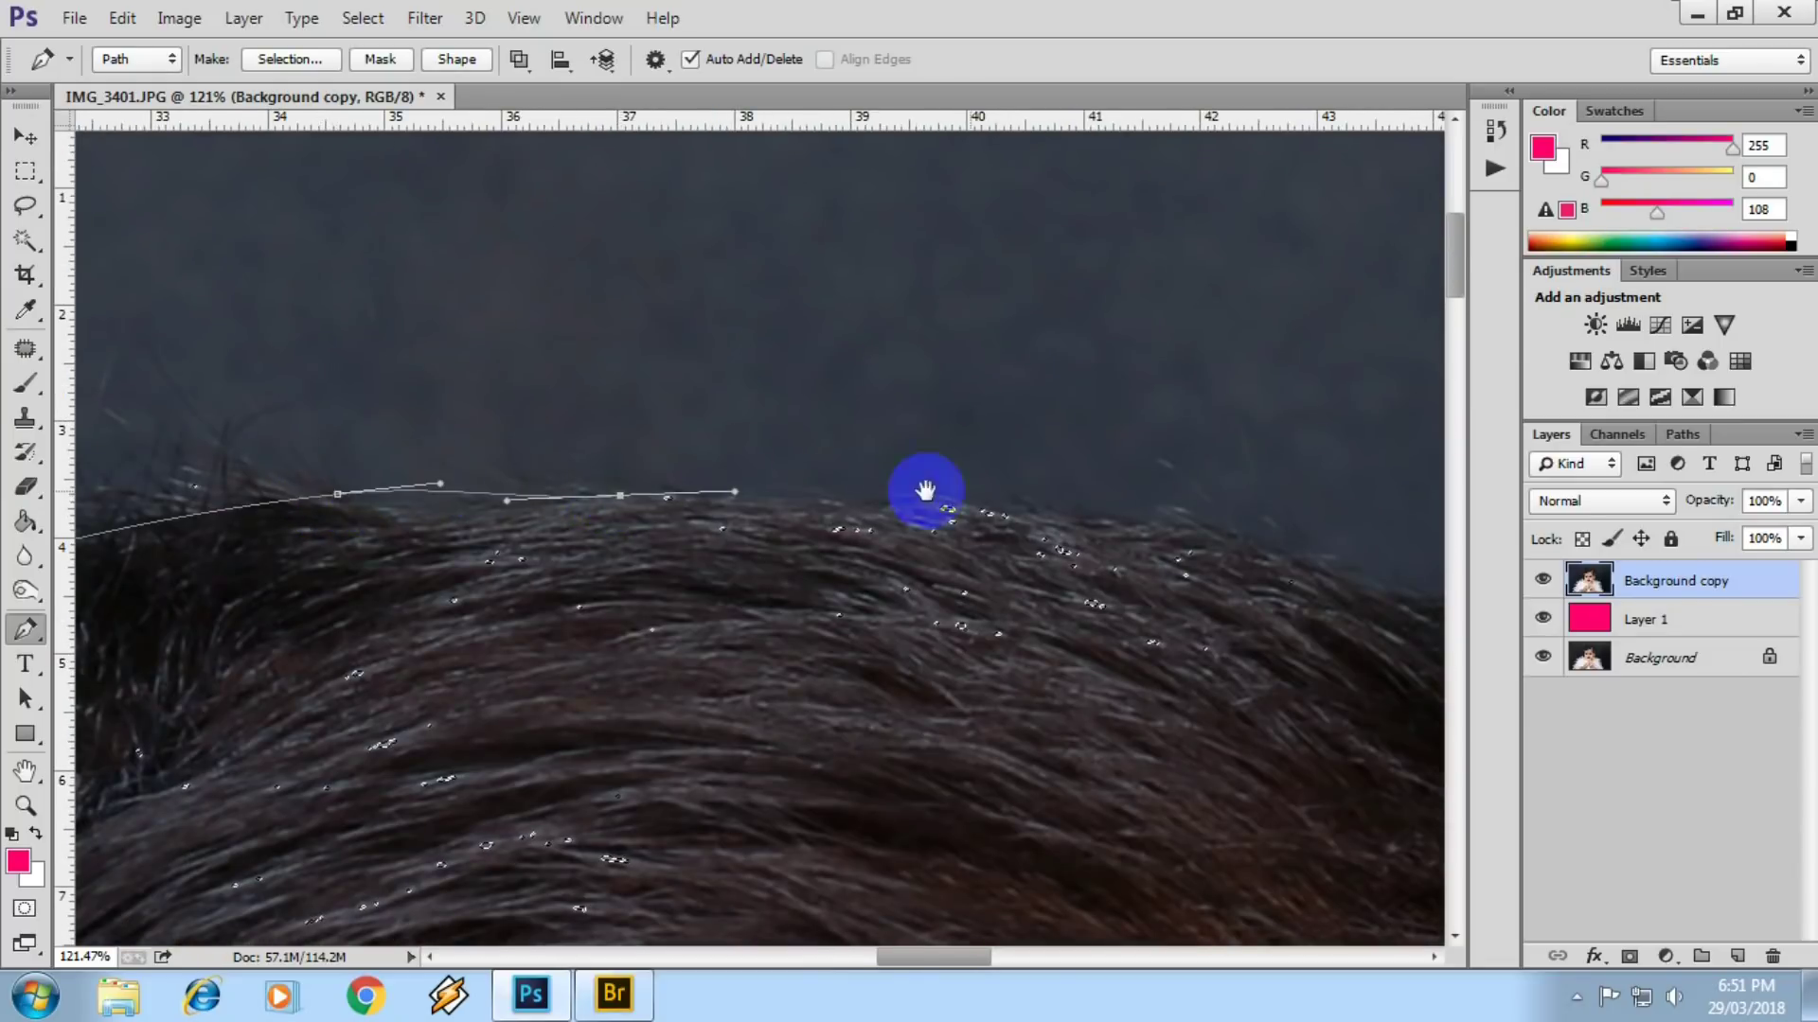
pyautogui.moveTo(925, 490); pyautogui.dragTo(350, 454)
pyautogui.click(1042, 660)
pyautogui.scroll(-3, 947, 500)
pyautogui.hscroll(2, 988, 548)
pyautogui.moveTo(1060, 748); pyautogui.dragTo(953, 398)
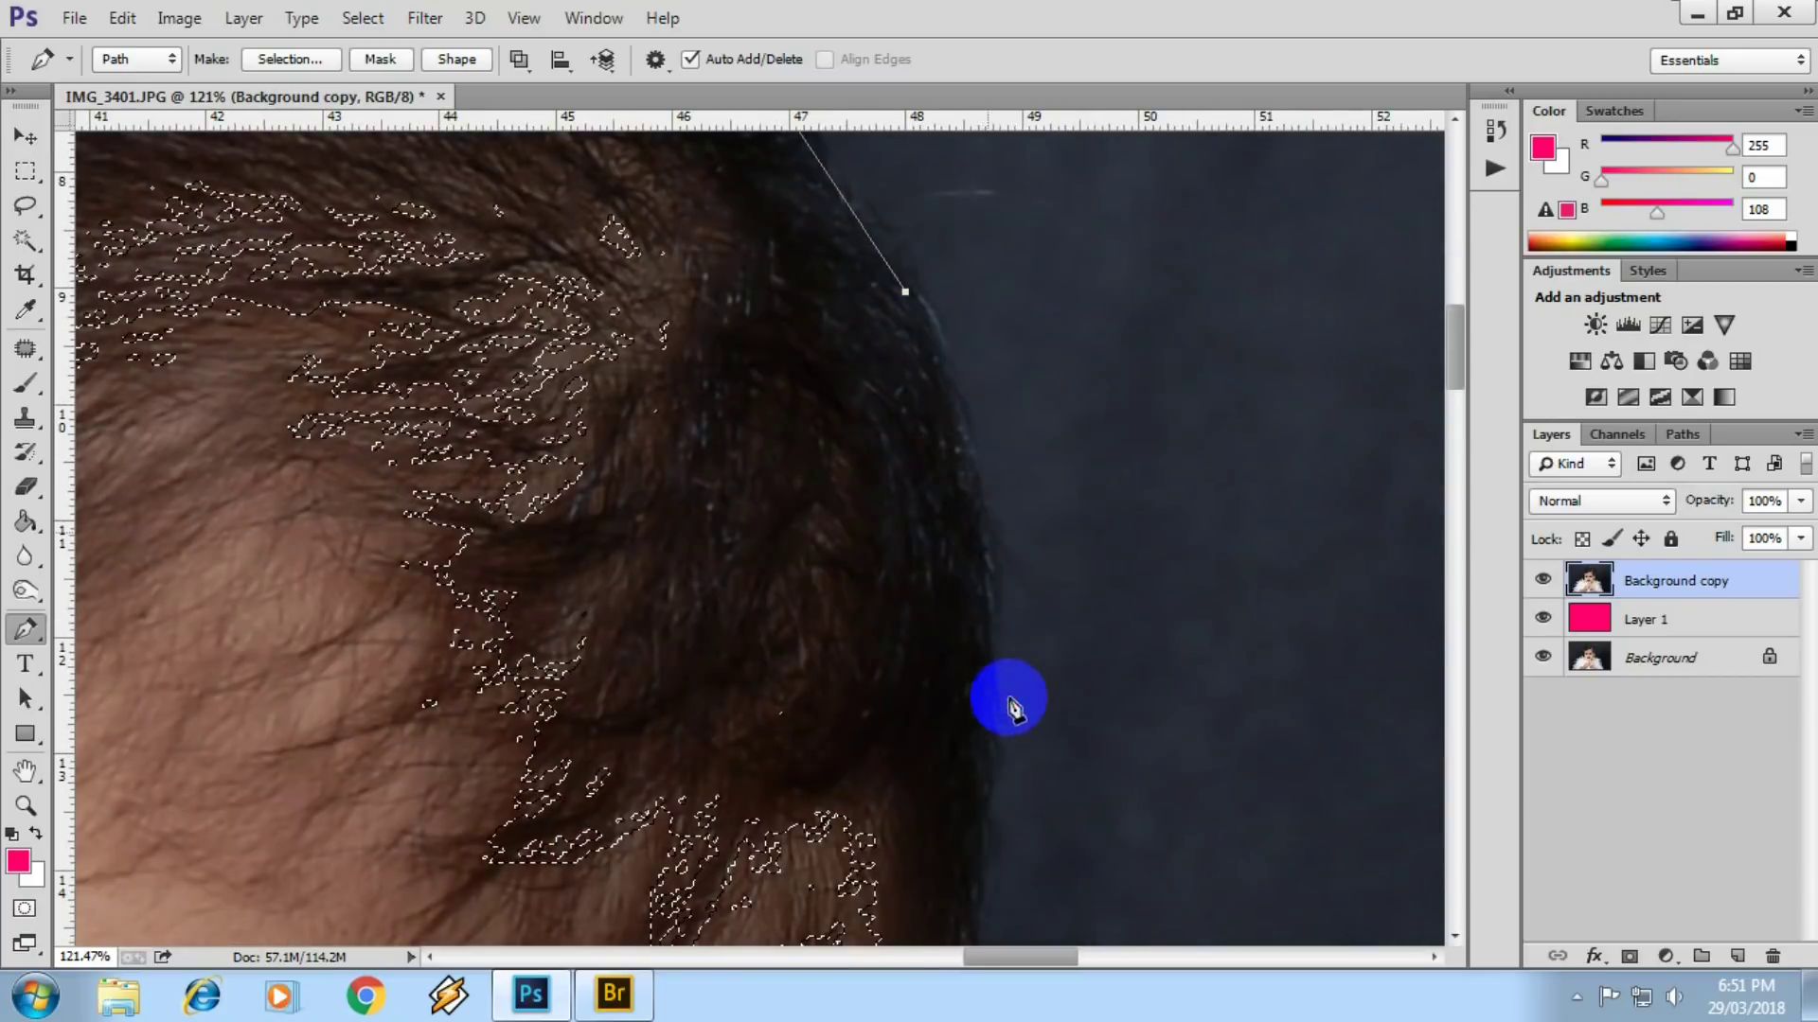
pyautogui.moveTo(1010, 673); pyautogui.dragTo(1042, 276)
pyautogui.scroll(-3, 1068, 672)
pyautogui.click(1019, 435)
pyautogui.scroll(-3, 975, 561)
pyautogui.scroll(-3, 687, 680)
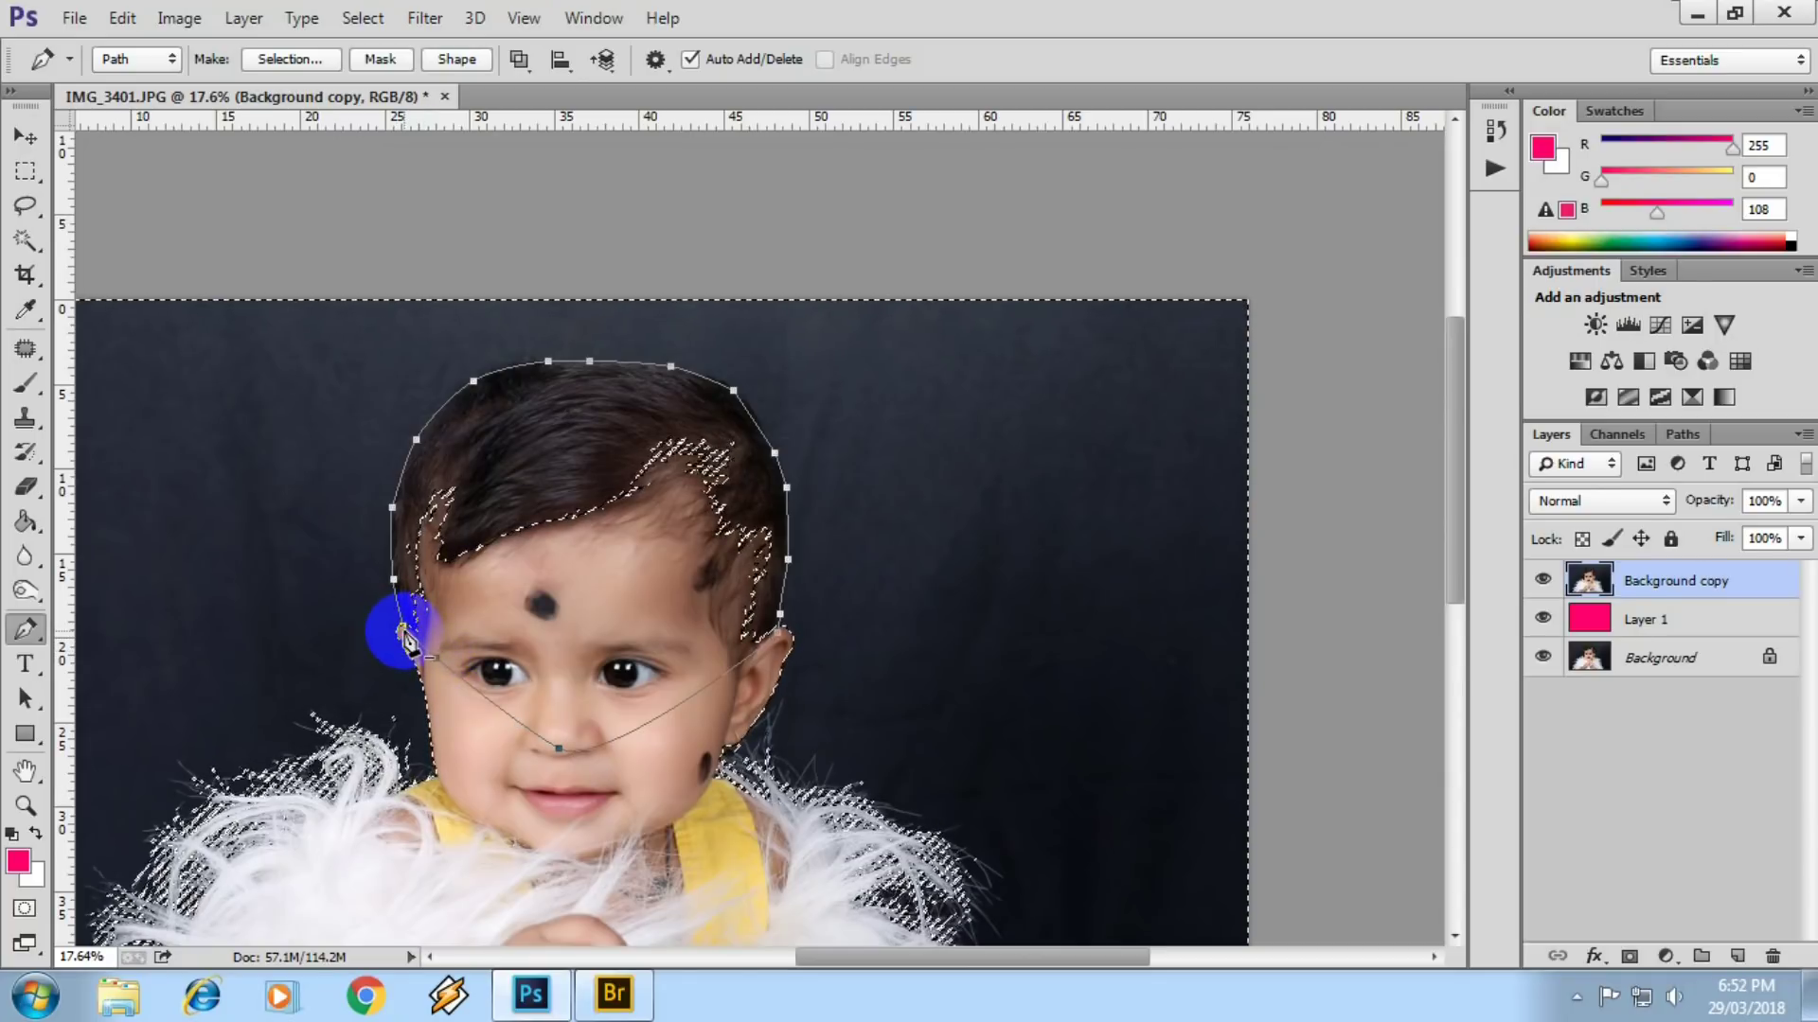
pyautogui.moveTo(404, 636); pyautogui.dragTo(408, 640)
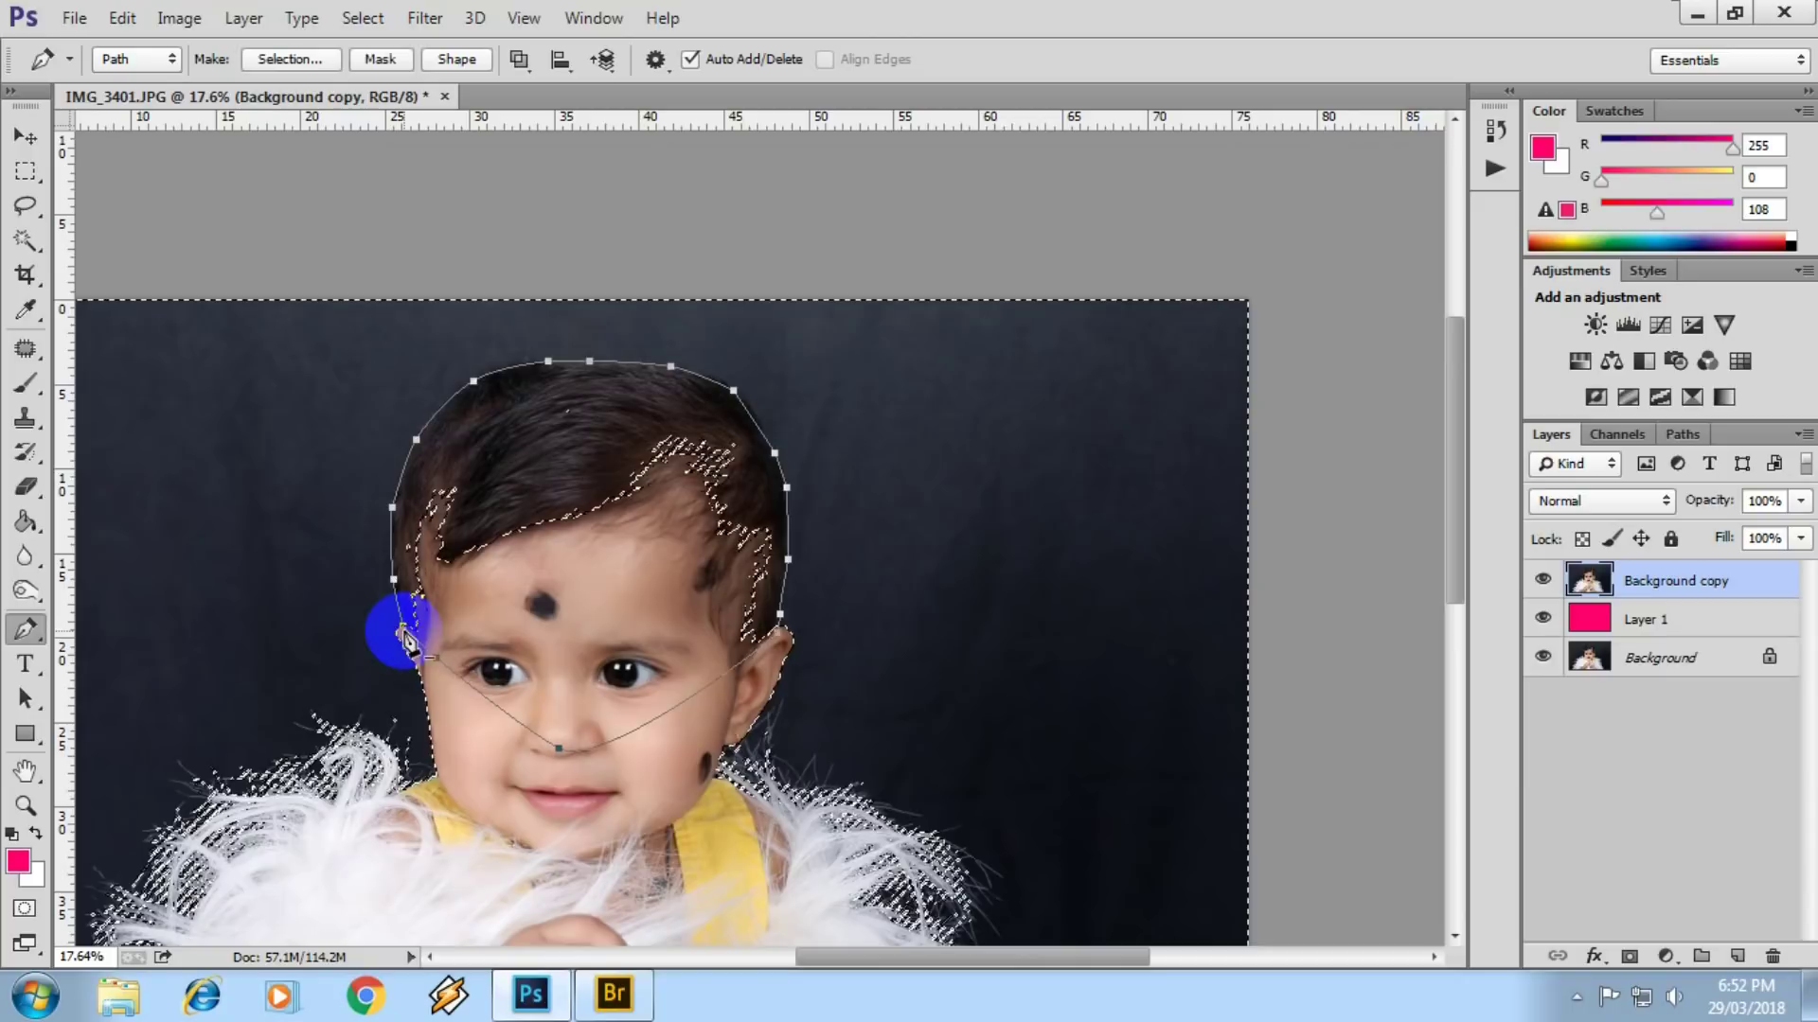
# - Load the head path as a selection
pyautogui.hotkey('ctrl', 'shift', 'Return')
pyautogui.scroll(-3, 568, 414)
pyautogui.scroll(1, 994, 458)
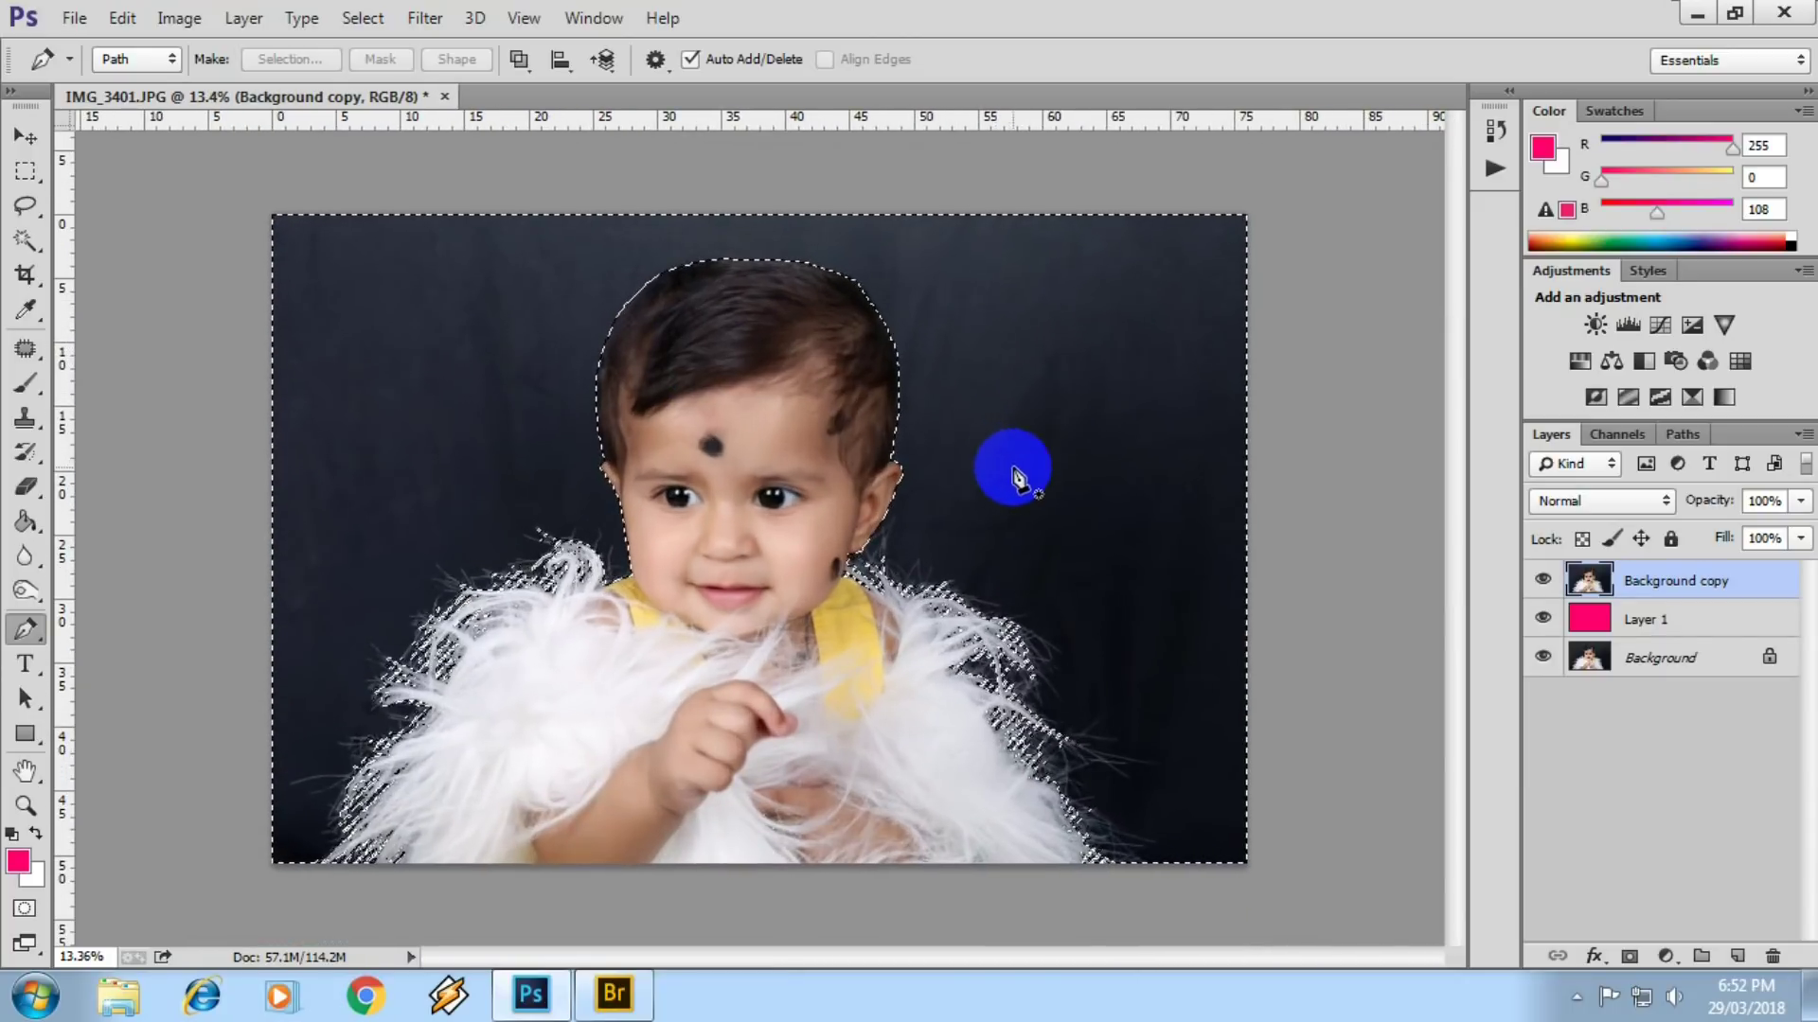
pyautogui.scroll(1, 1013, 469)
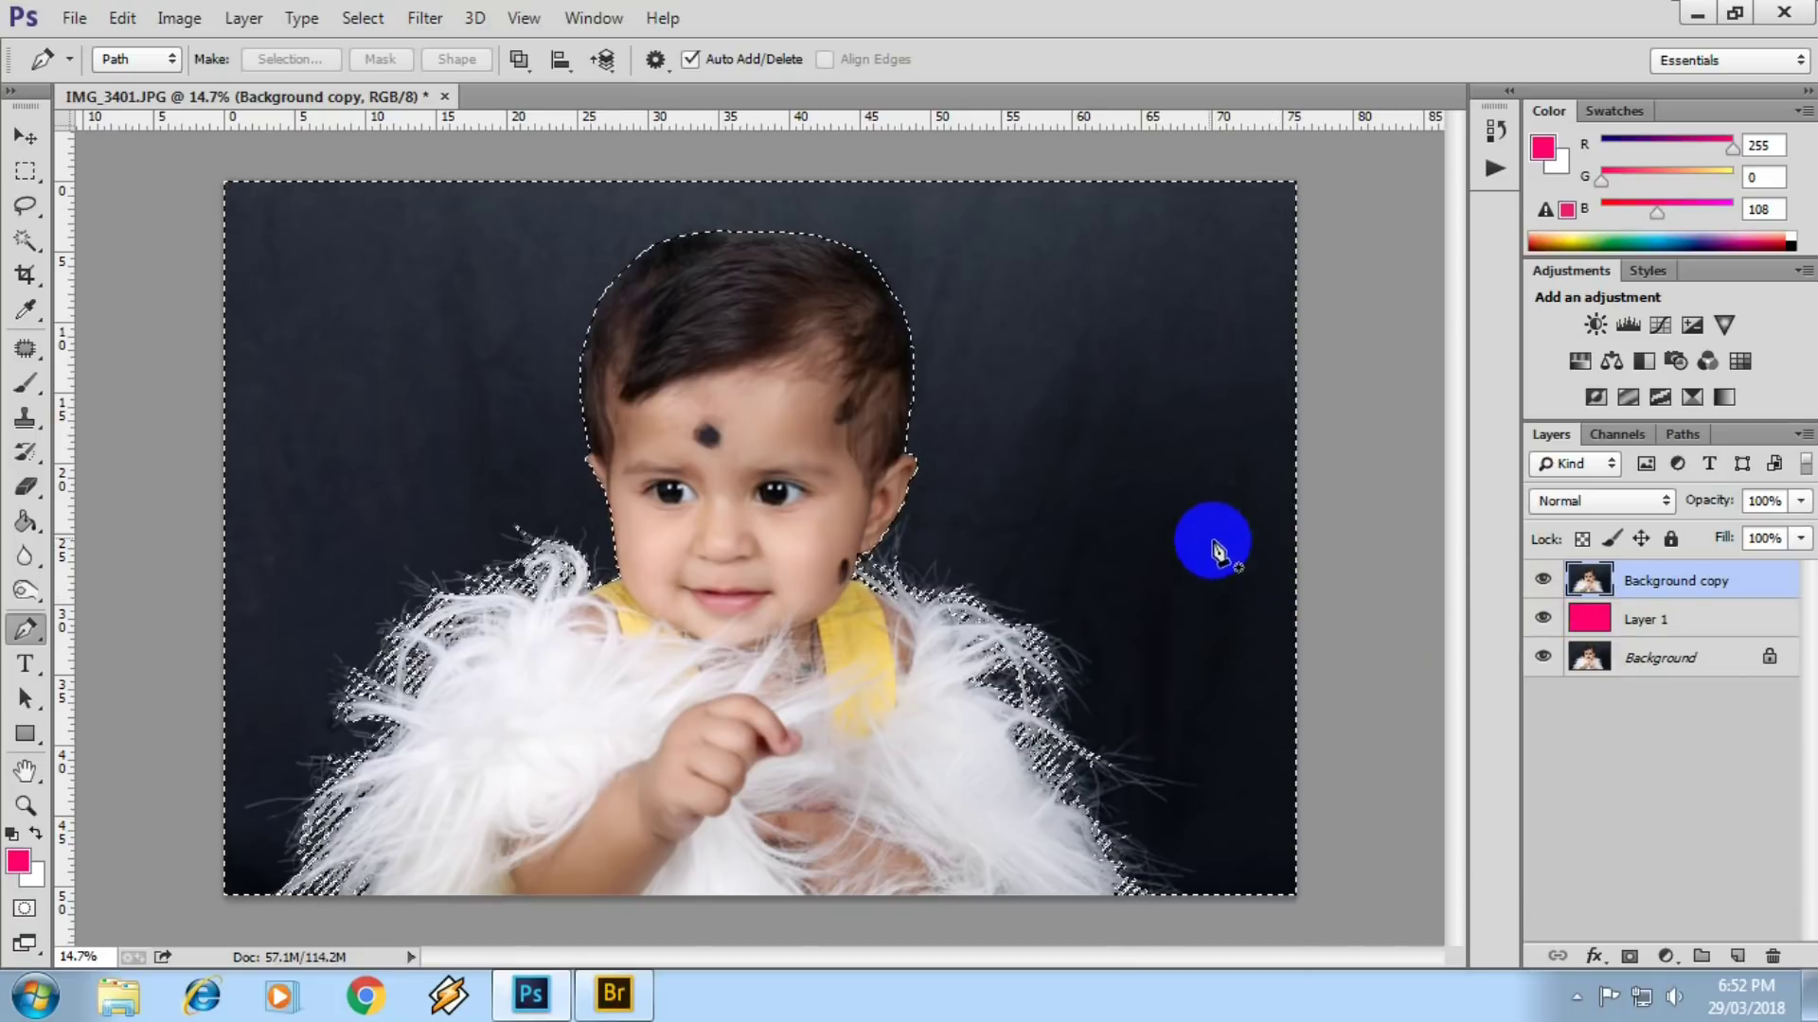
pyautogui.scroll(2, 978, 455)
pyautogui.scroll(2, 909, 410)
pyautogui.rightClick(965, 455)
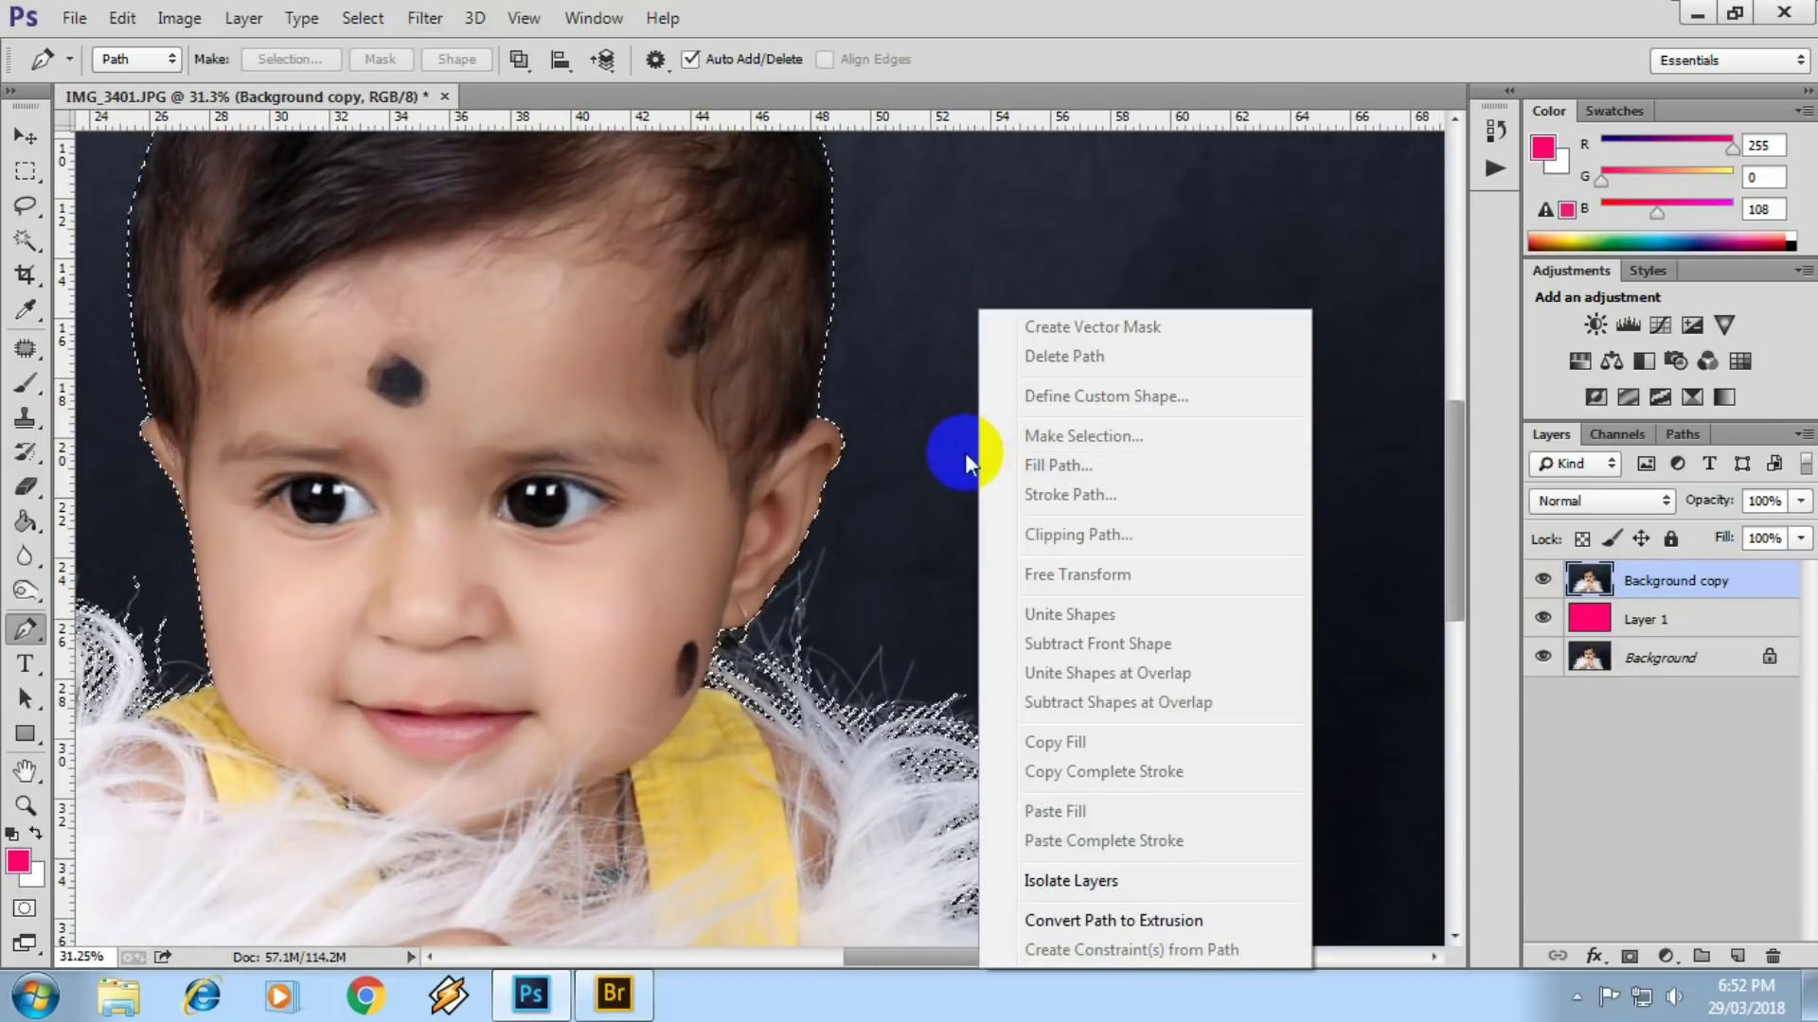
pyautogui.press('Escape')
# - Feather the selection by 2 pixels and delete the dark backdrop
pyautogui.press('m')
pyautogui.rightClick(912, 379)
pyautogui.click(976, 456)
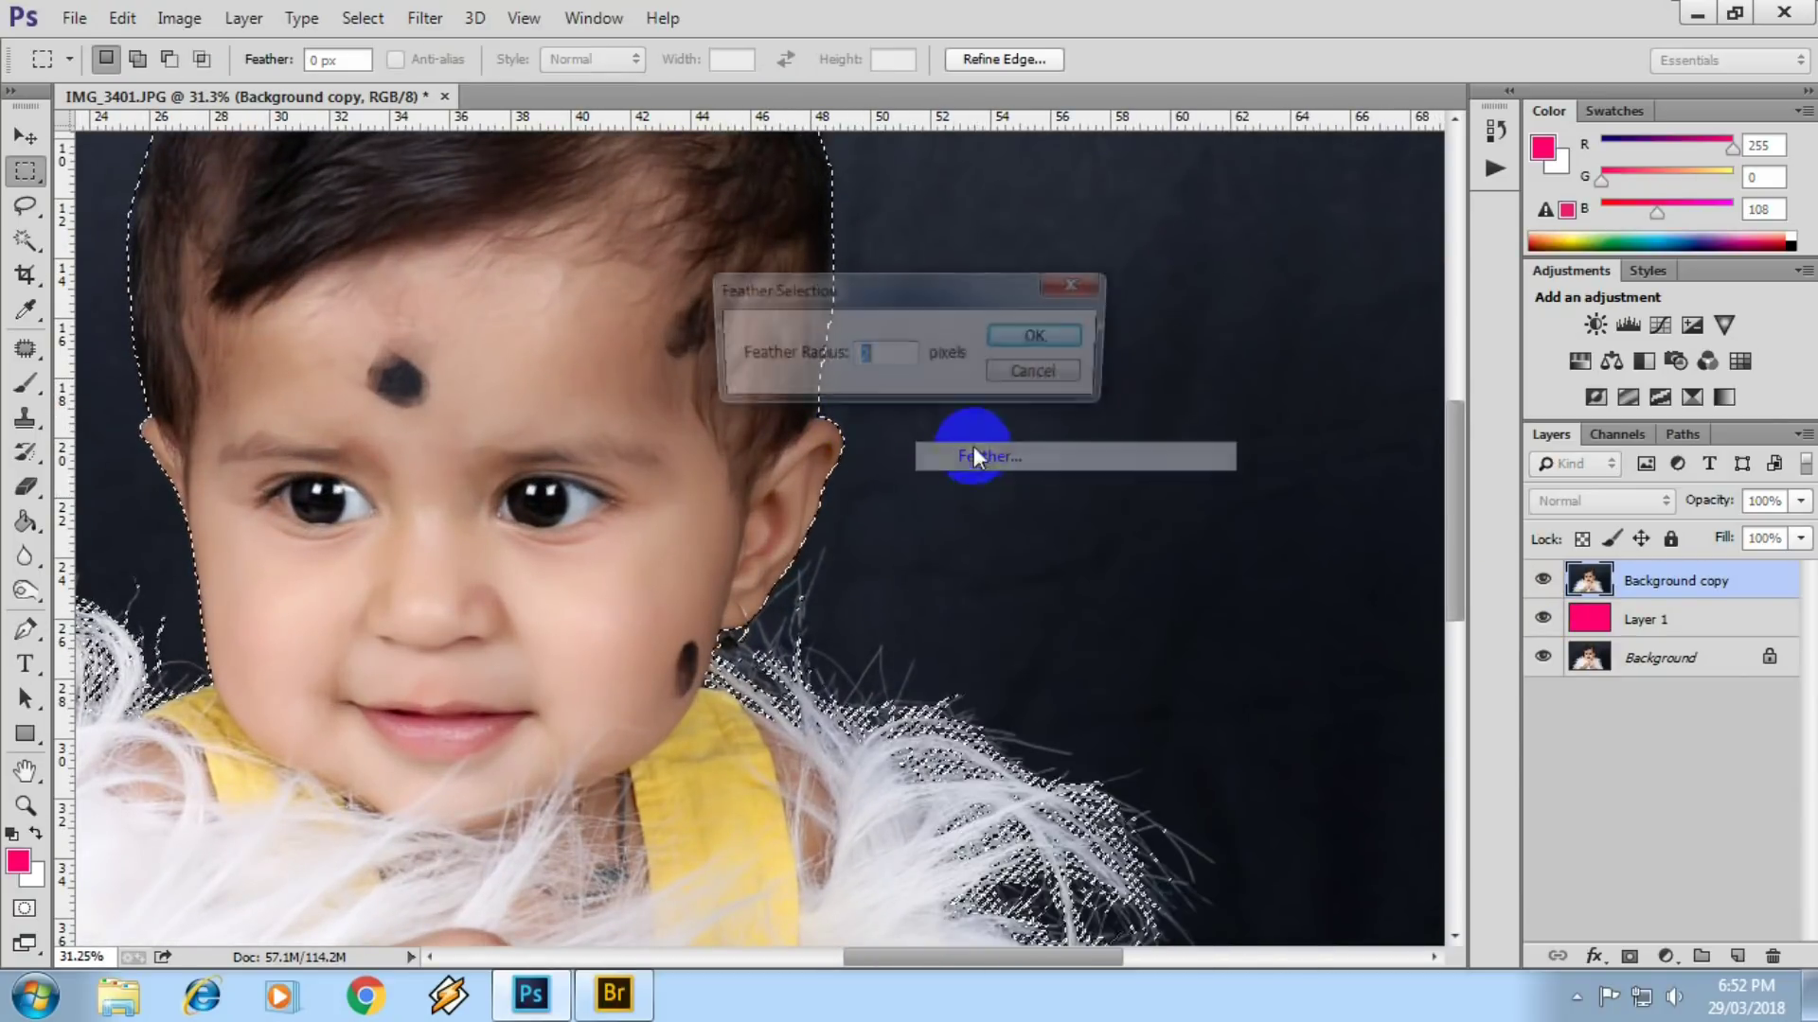
pyautogui.write('2')
pyautogui.click(1031, 337)
pyautogui.scroll(2, 864, 486)
pyautogui.scroll(1, 873, 489)
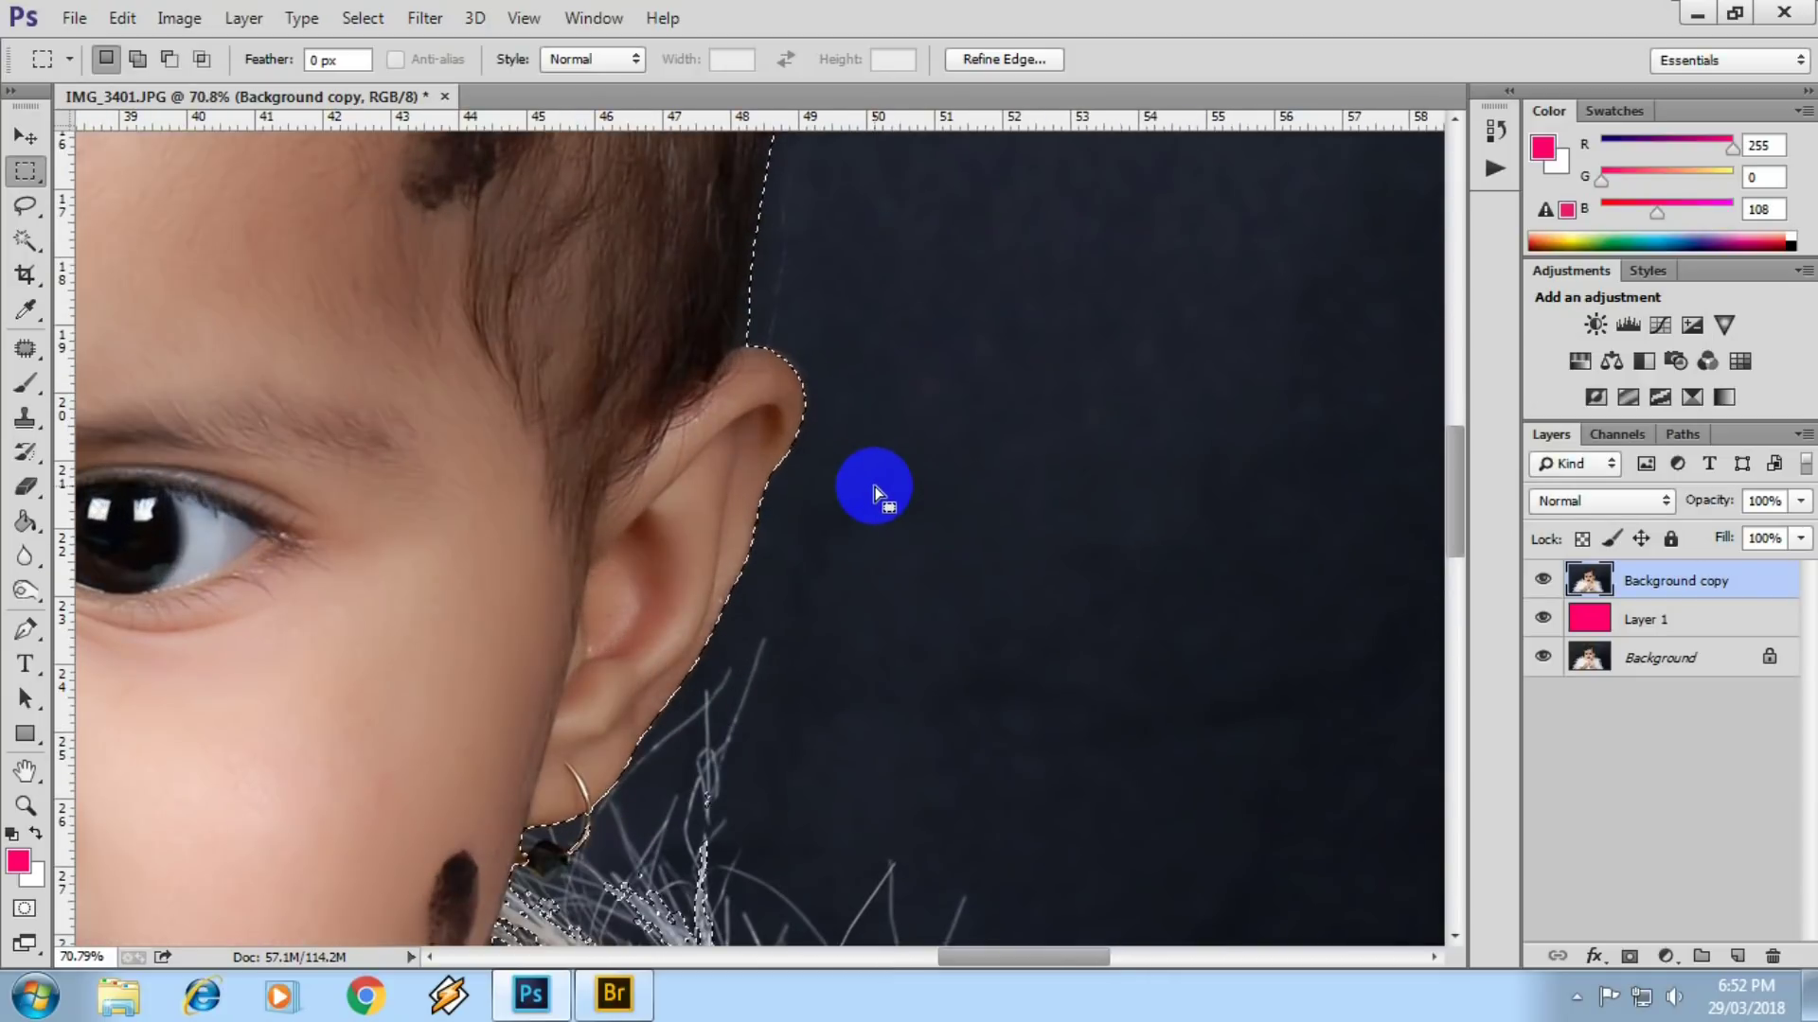
pyautogui.press('Delete')
# - Inspect the fur, neck and face edges against pink, then deselect and pick the Background layer
pyautogui.scroll(2, 878, 487)
pyautogui.scroll(2, 821, 484)
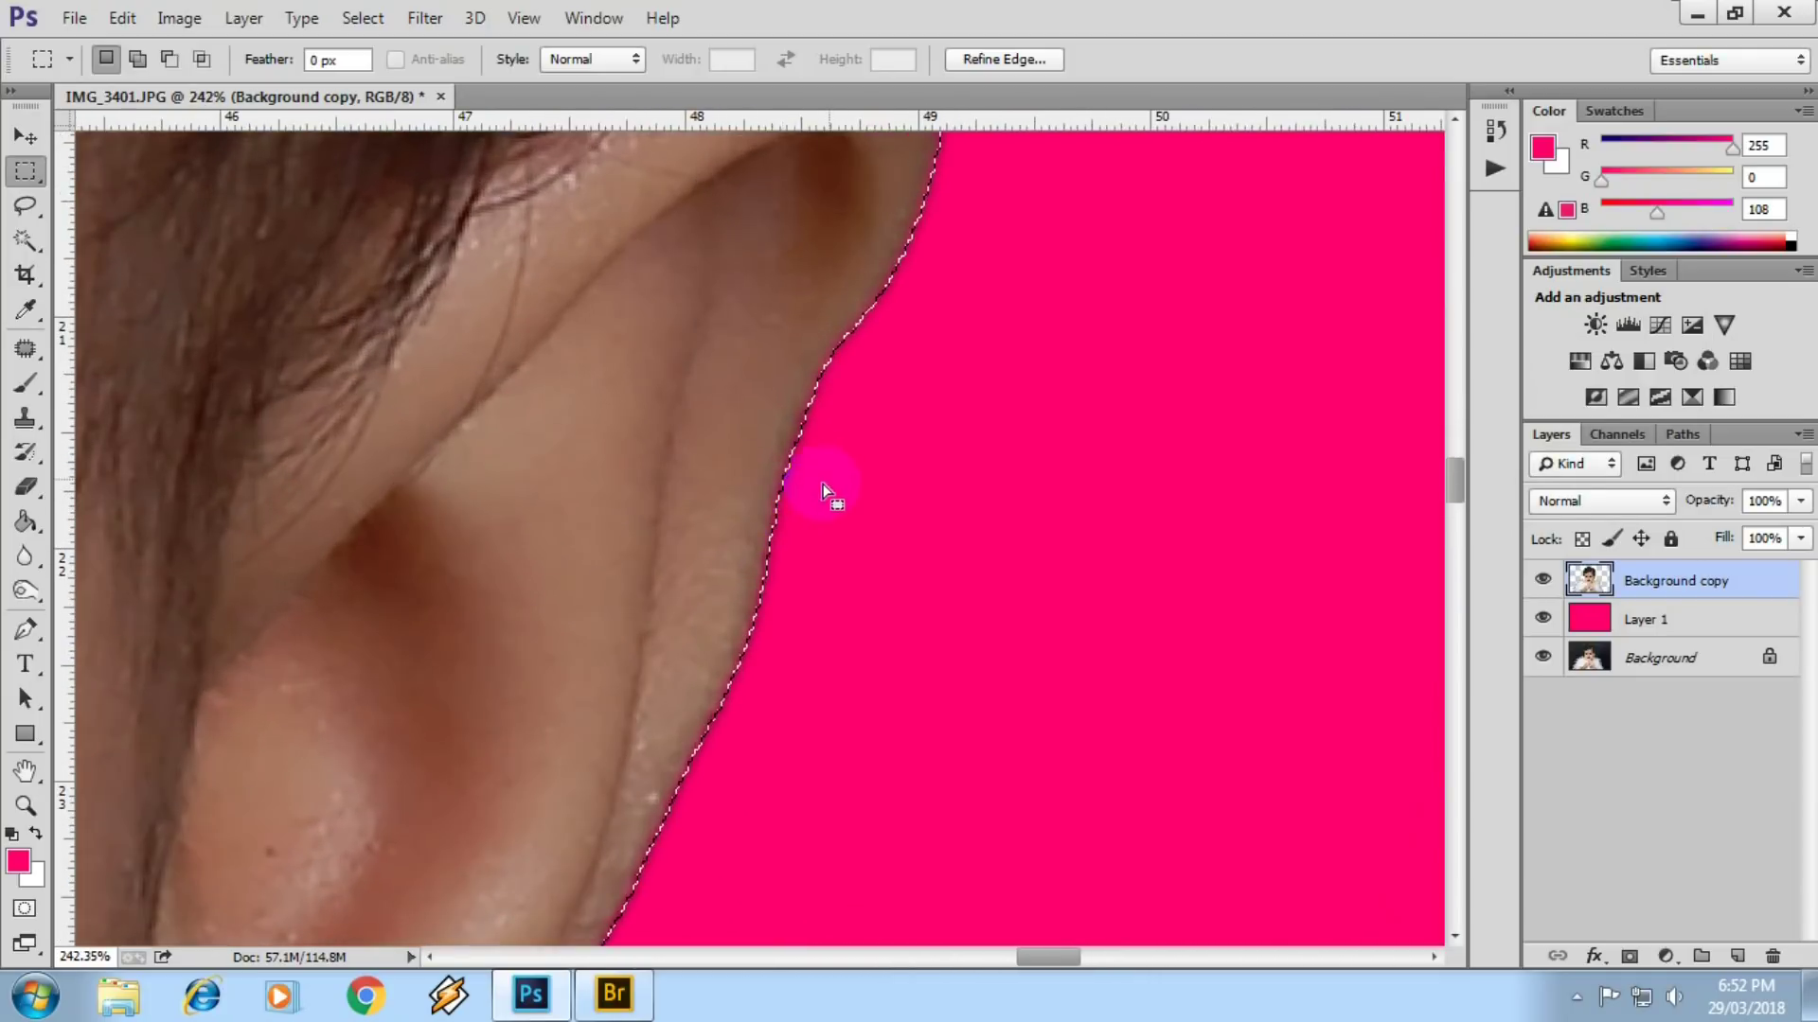
pyautogui.scroll(-3, 822, 484)
pyautogui.moveTo(813, 479); pyautogui.dragTo(865, 215)
pyautogui.scroll(3, 671, 601)
pyautogui.moveTo(670, 602); pyautogui.dragTo(788, 313)
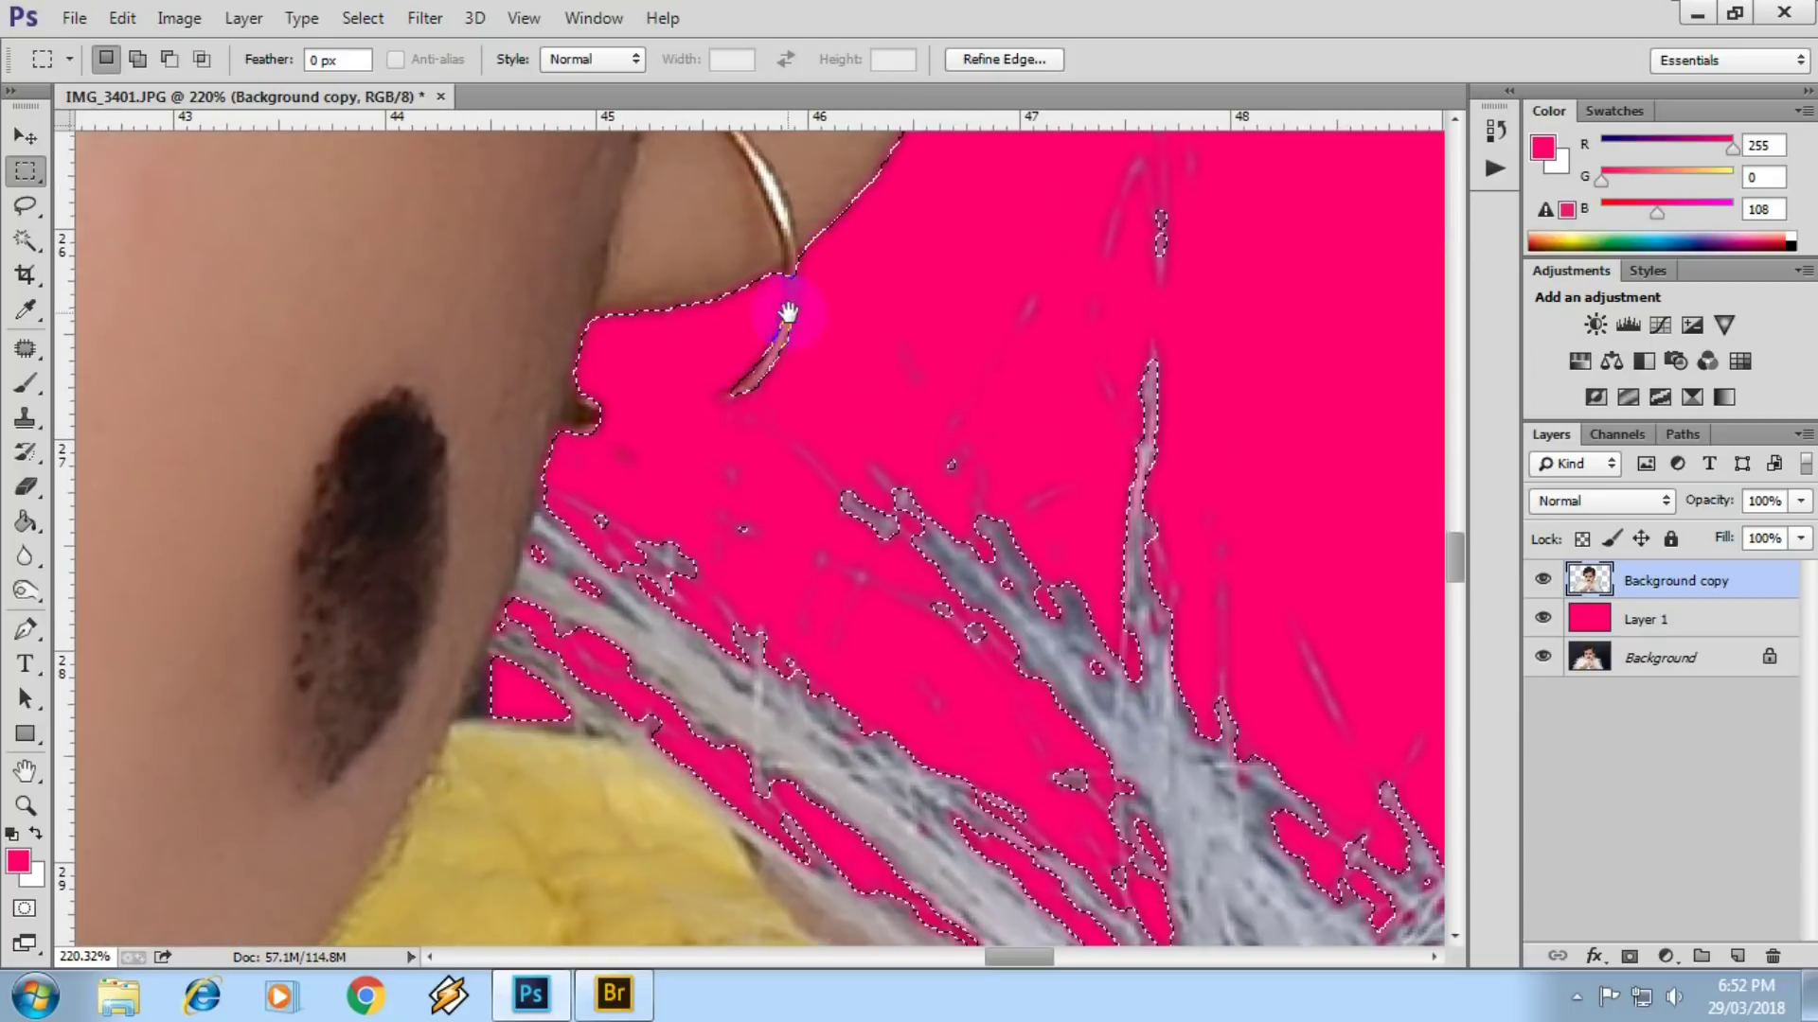
pyautogui.moveTo(507, 478); pyautogui.dragTo(757, 445)
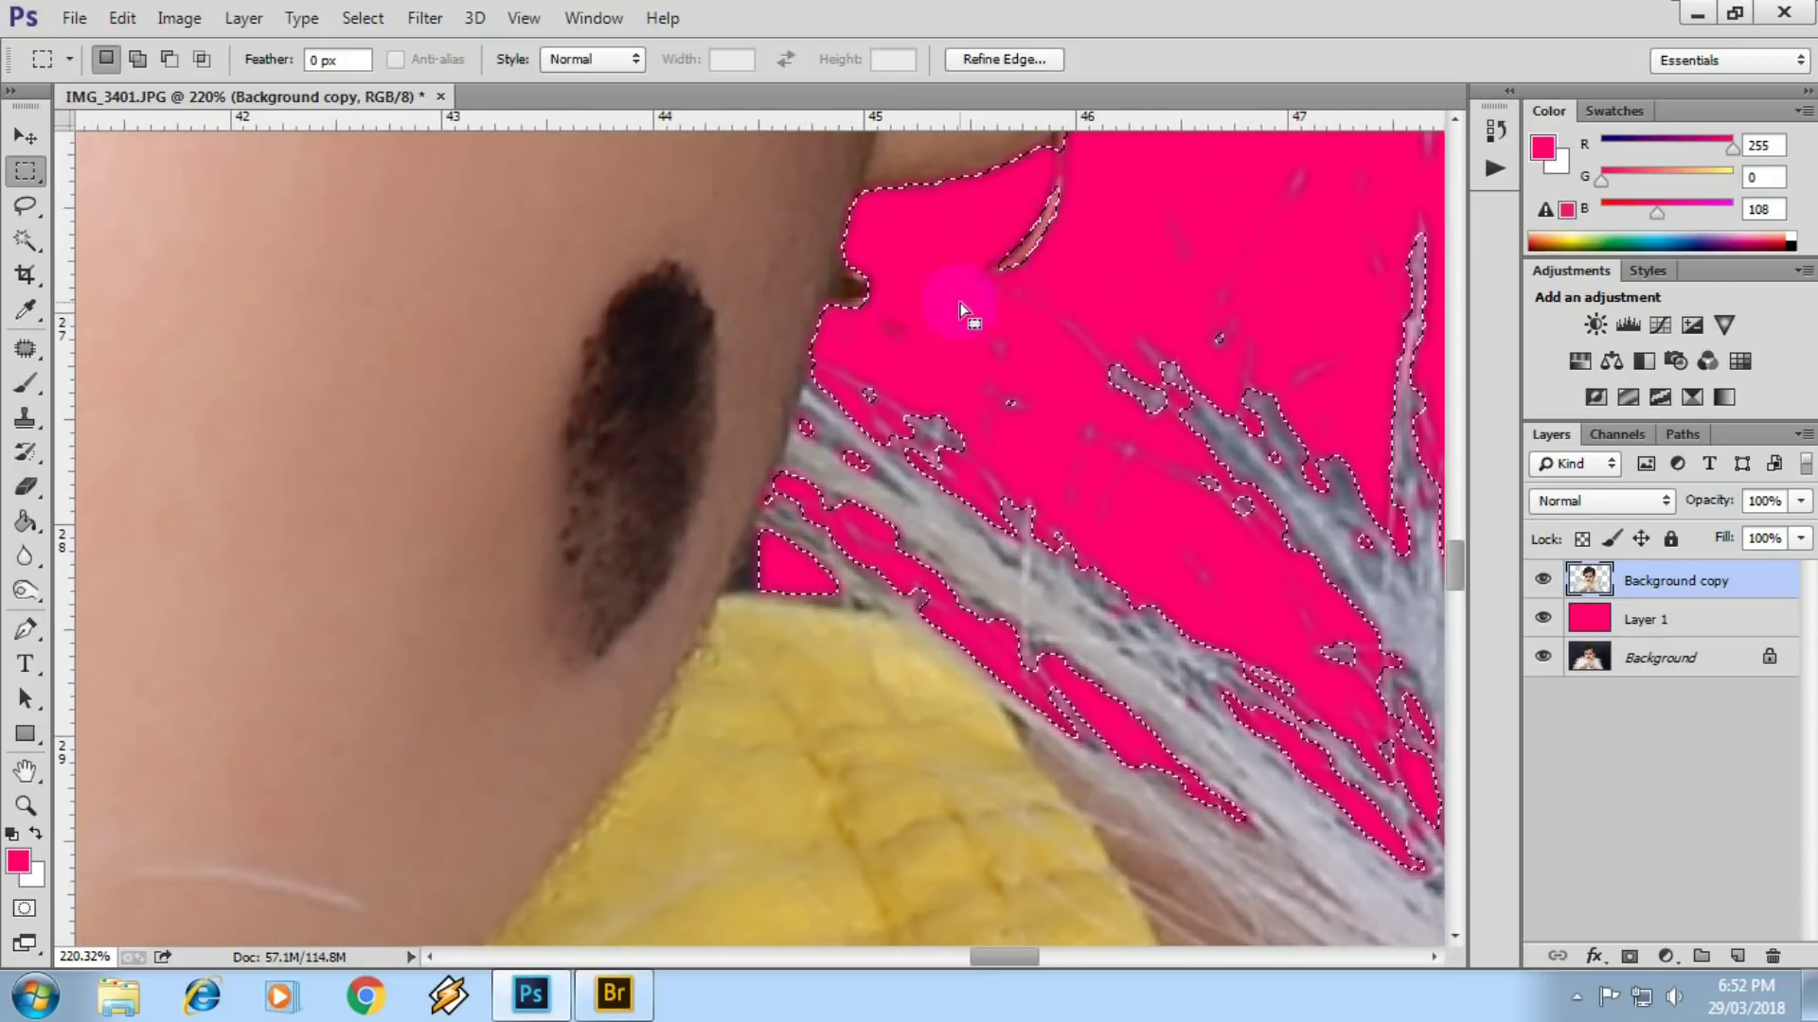
pyautogui.scroll(-4, 894, 350)
pyautogui.scroll(2, 1148, 474)
pyautogui.moveTo(947, 474); pyautogui.dragTo(1023, 547)
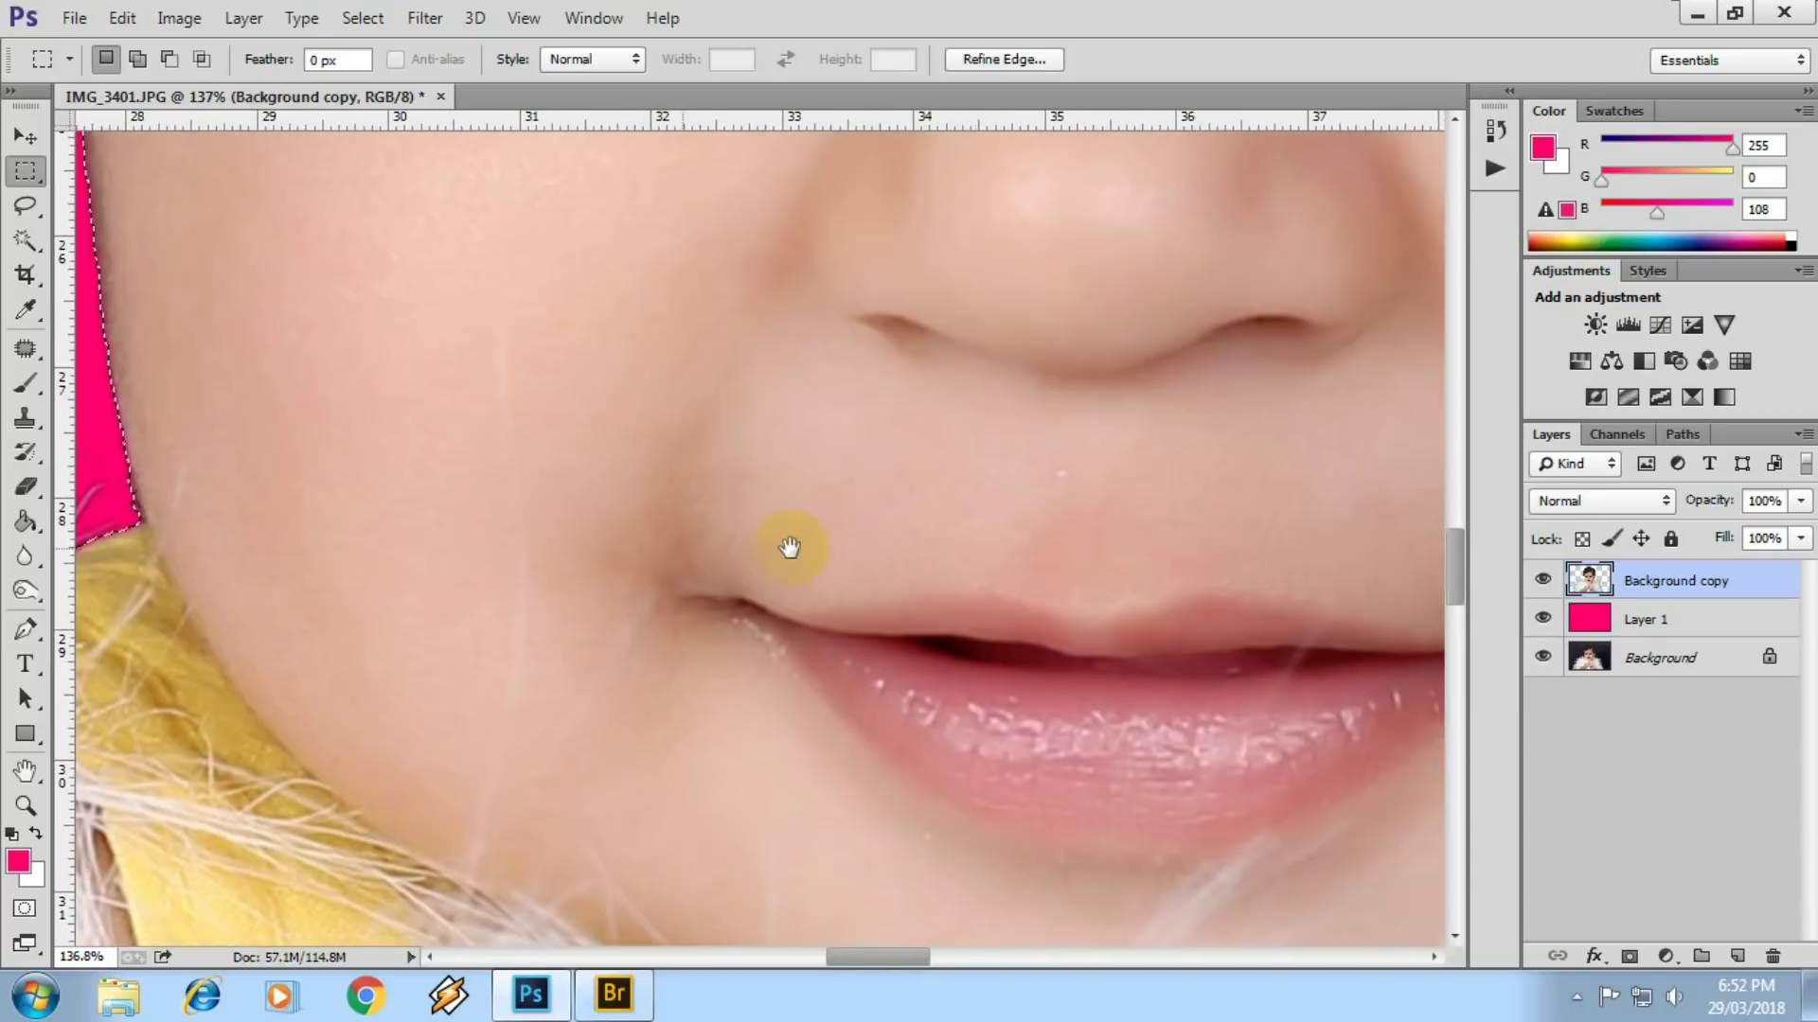
pyautogui.scroll(-2, 1023, 547)
pyautogui.moveTo(600, 454); pyautogui.dragTo(242, 672)
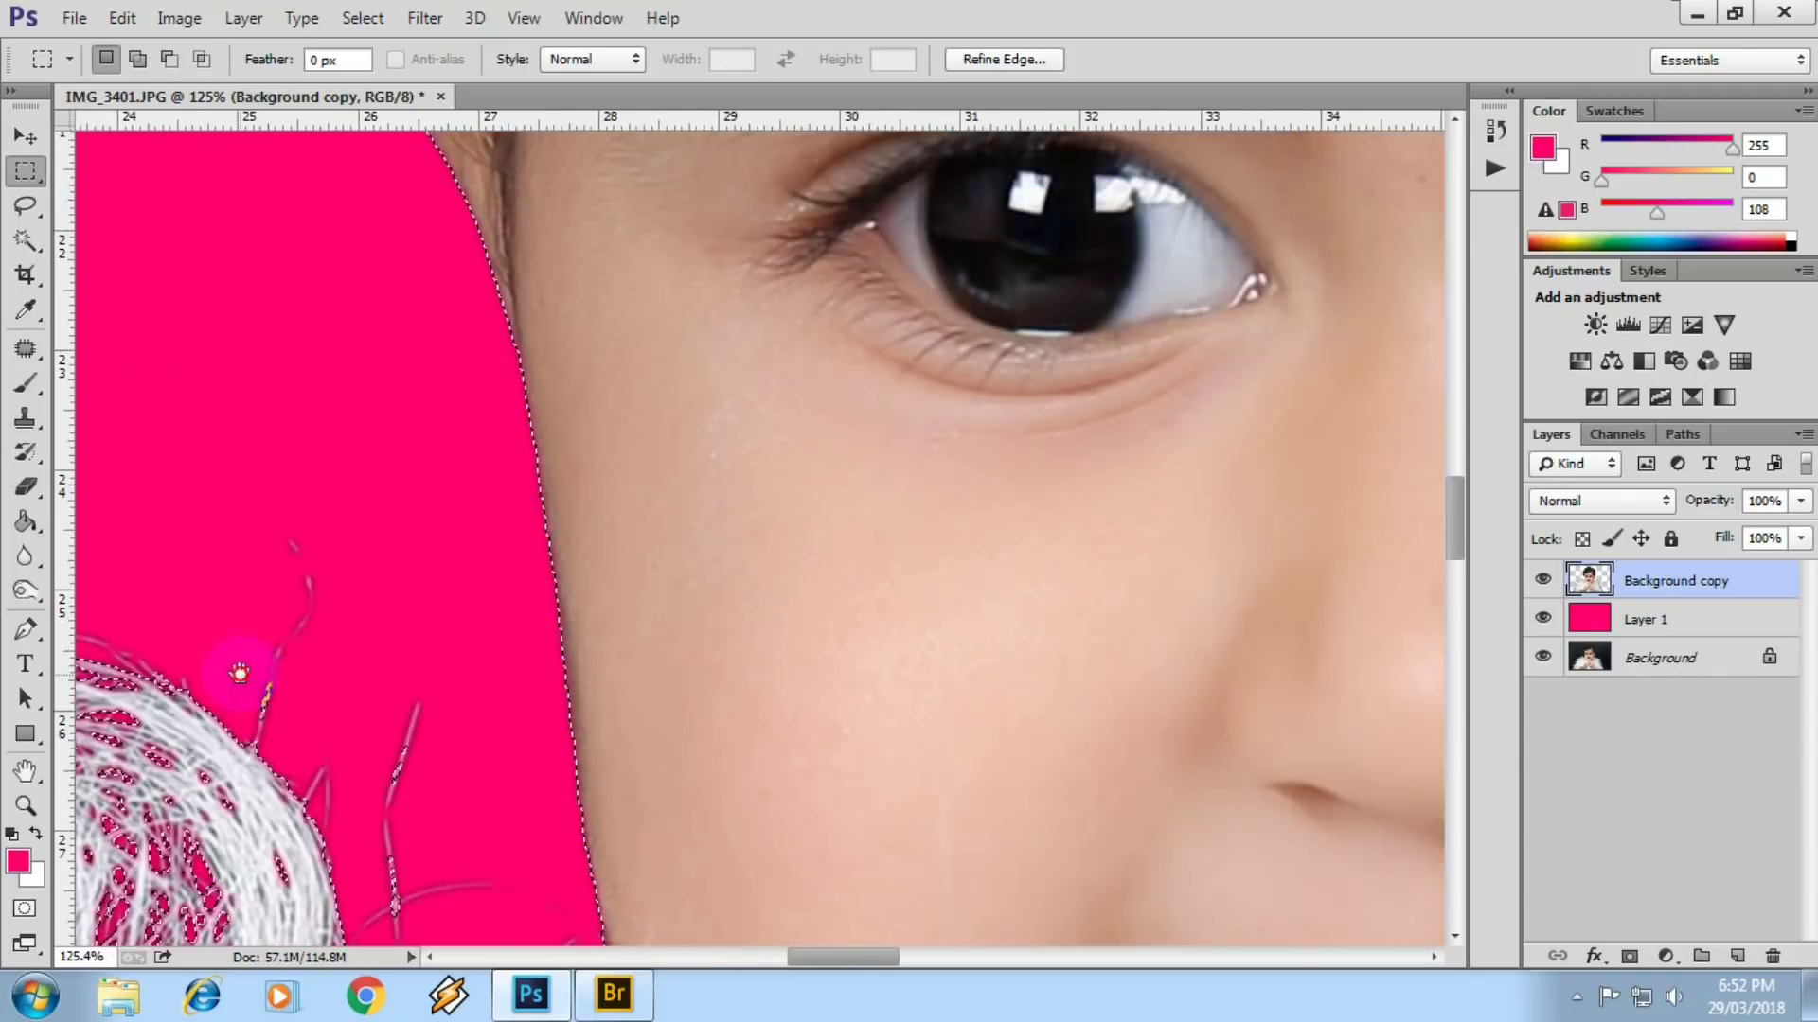
pyautogui.scroll(2, 242, 672)
pyautogui.moveTo(568, 528); pyautogui.dragTo(917, 609)
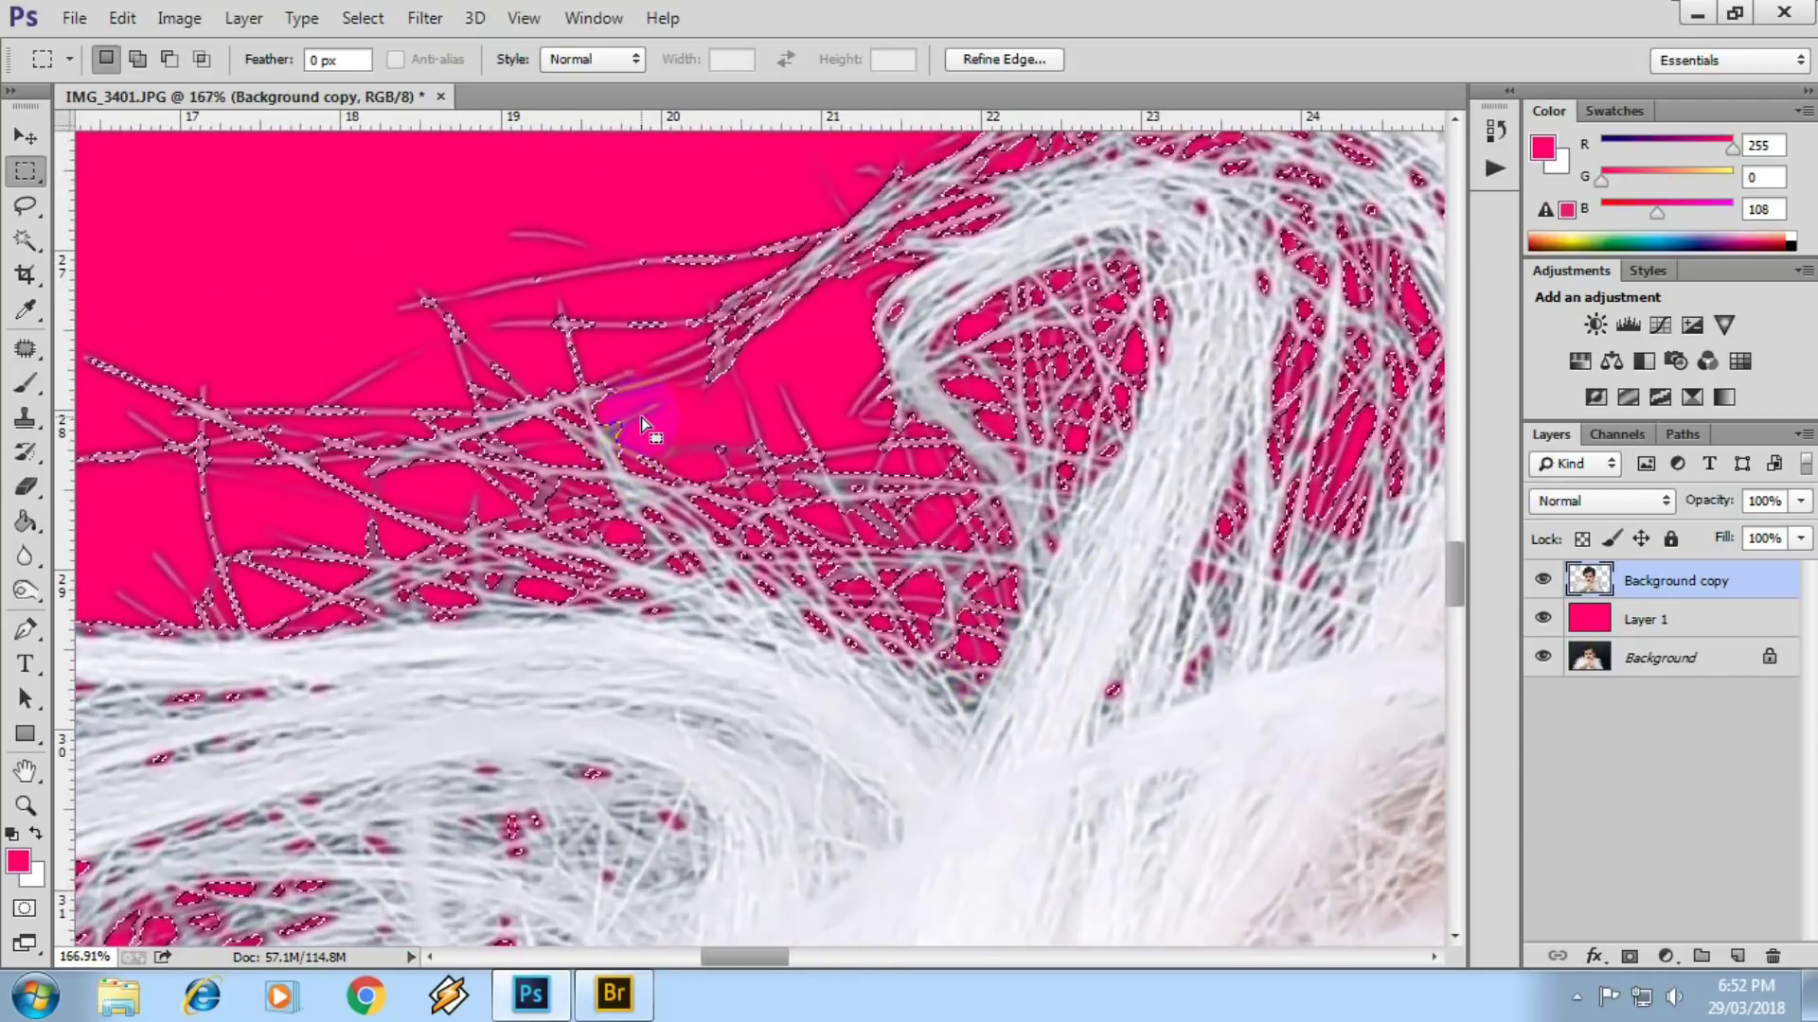
pyautogui.scroll(2, 642, 424)
pyautogui.scroll(-2, 796, 456)
pyautogui.scroll(-1, 802, 459)
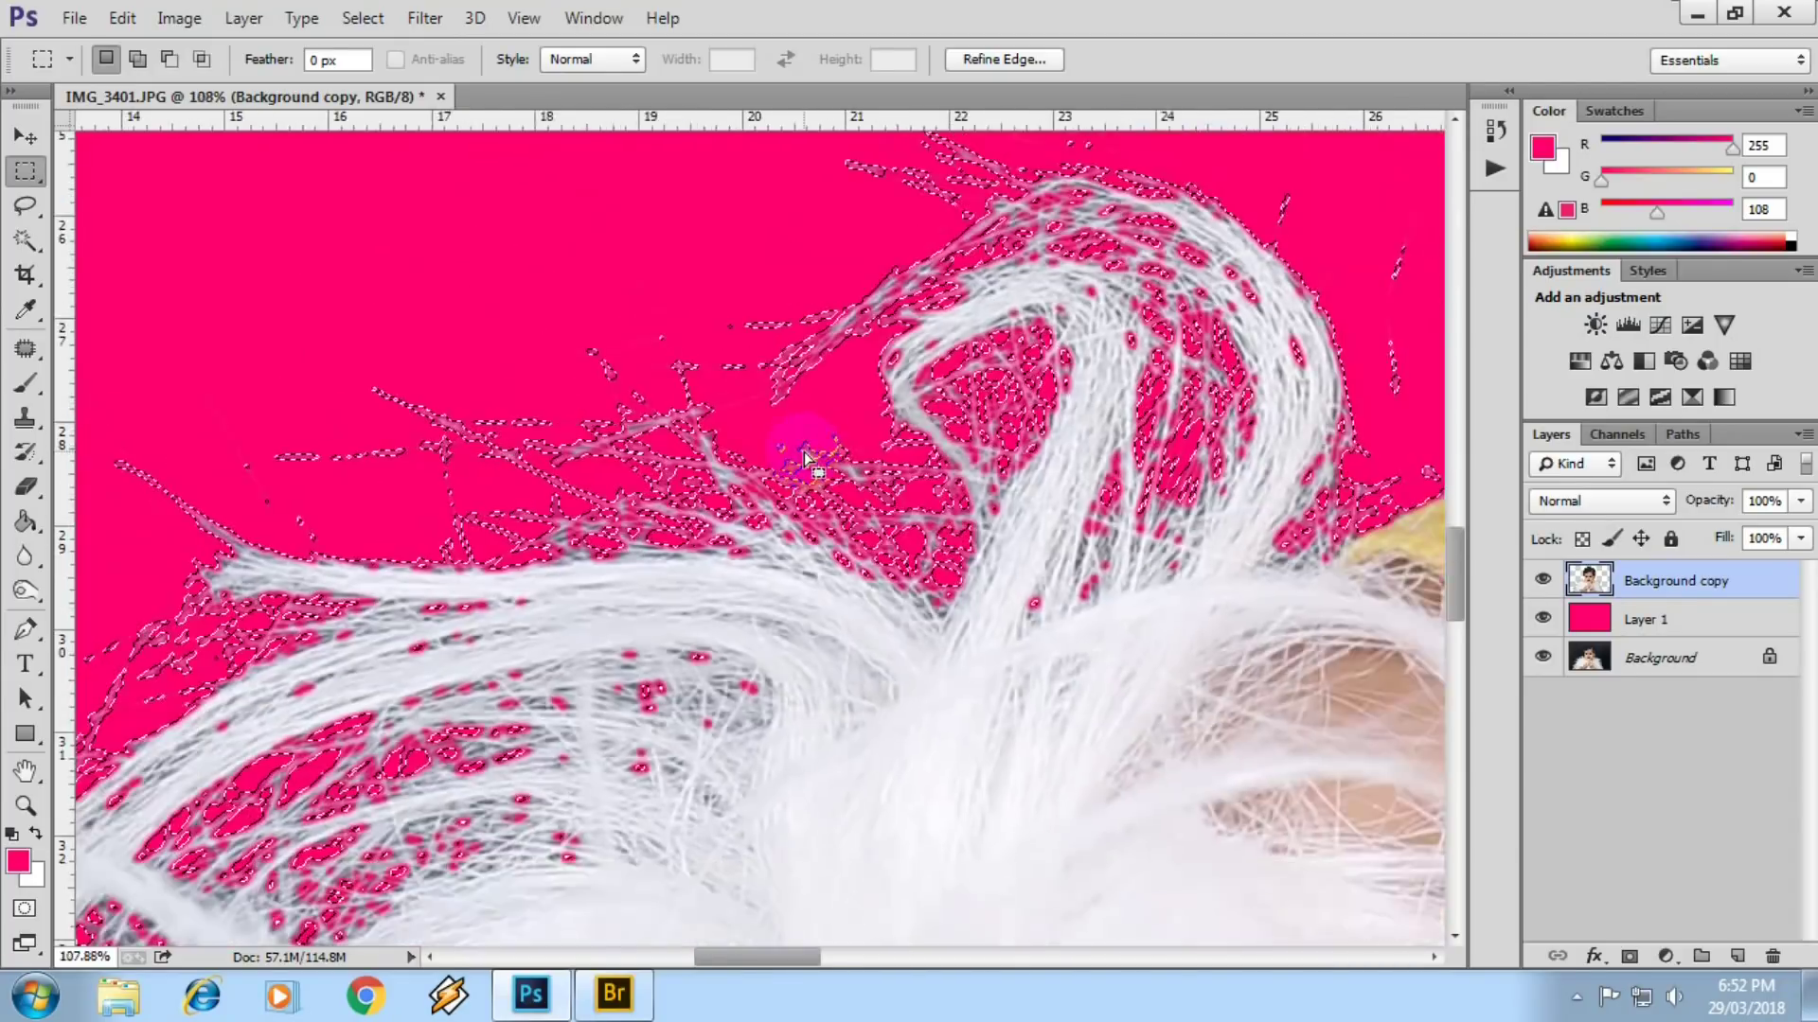
pyautogui.scroll(-3, 803, 459)
pyautogui.scroll(-3, 814, 474)
pyautogui.scroll(-3, 833, 492)
pyautogui.scroll(-1, 853, 514)
pyautogui.click(854, 514)
pyautogui.scroll(1, 854, 514)
pyautogui.click(1635, 663)
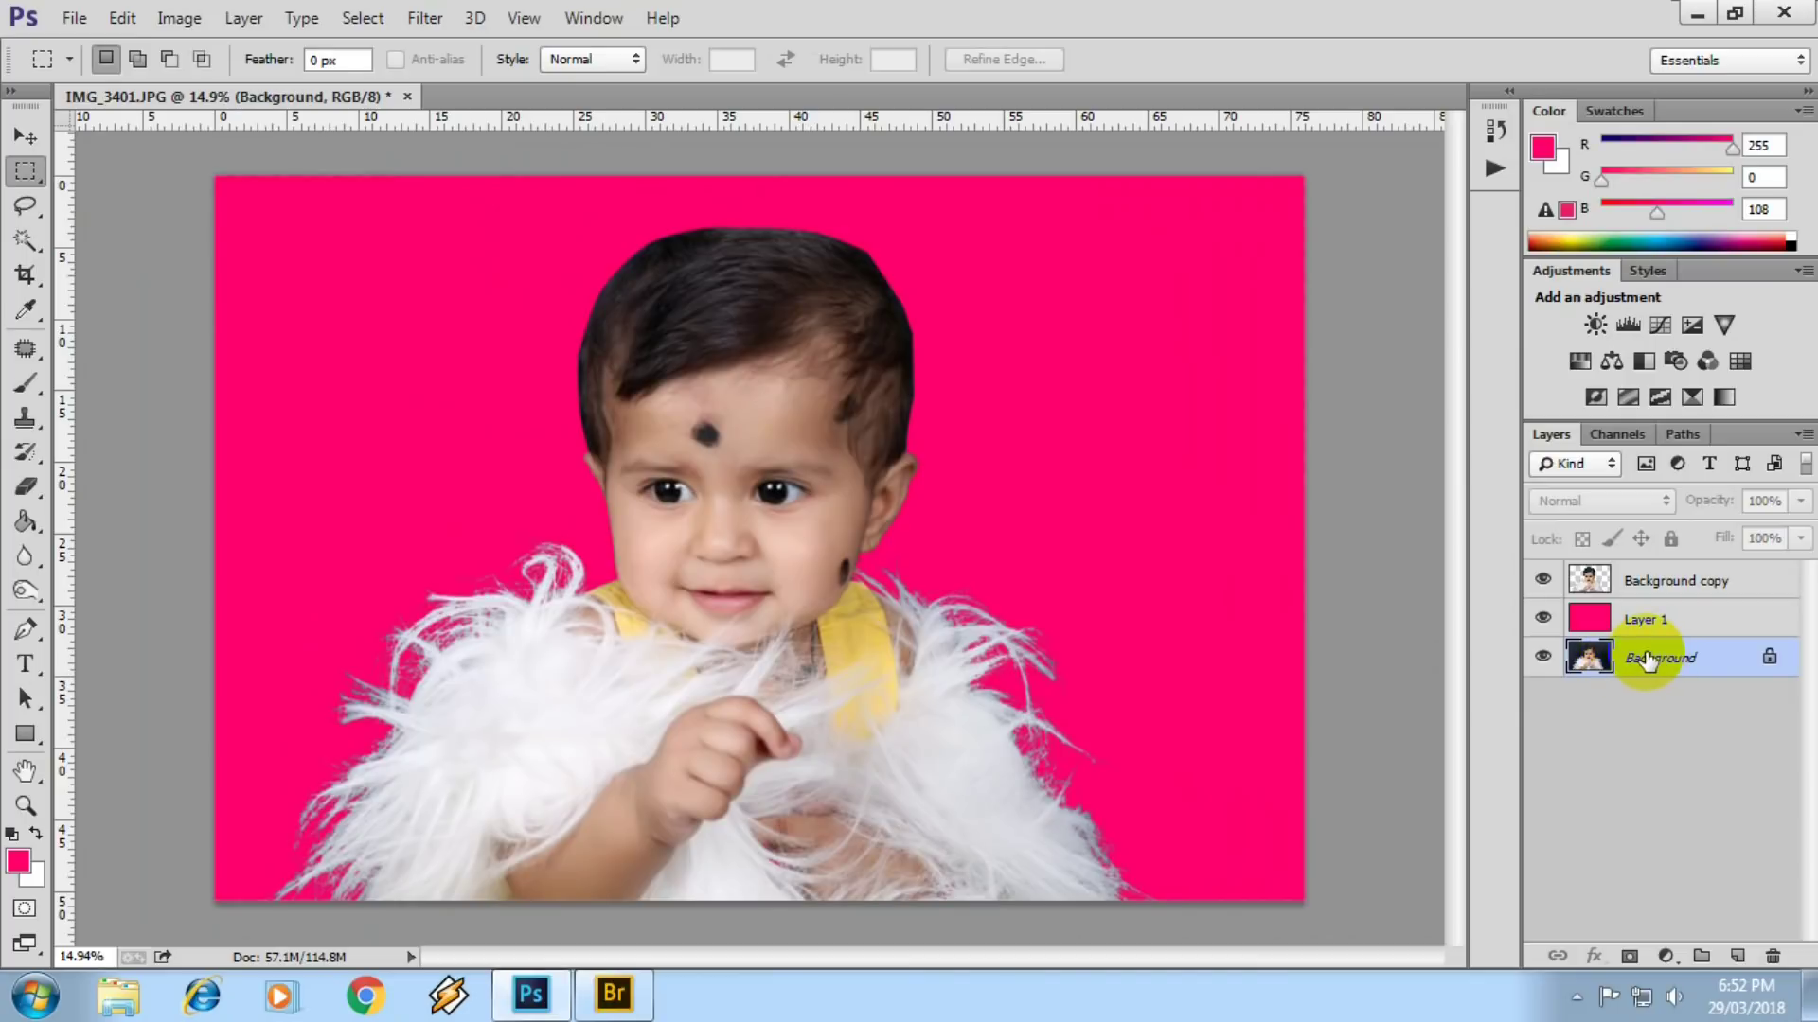
# - Duplicate the Background above the pink Layer 1 and set its blend mode to Screen
pyautogui.hotkey('ctrl', 'j')
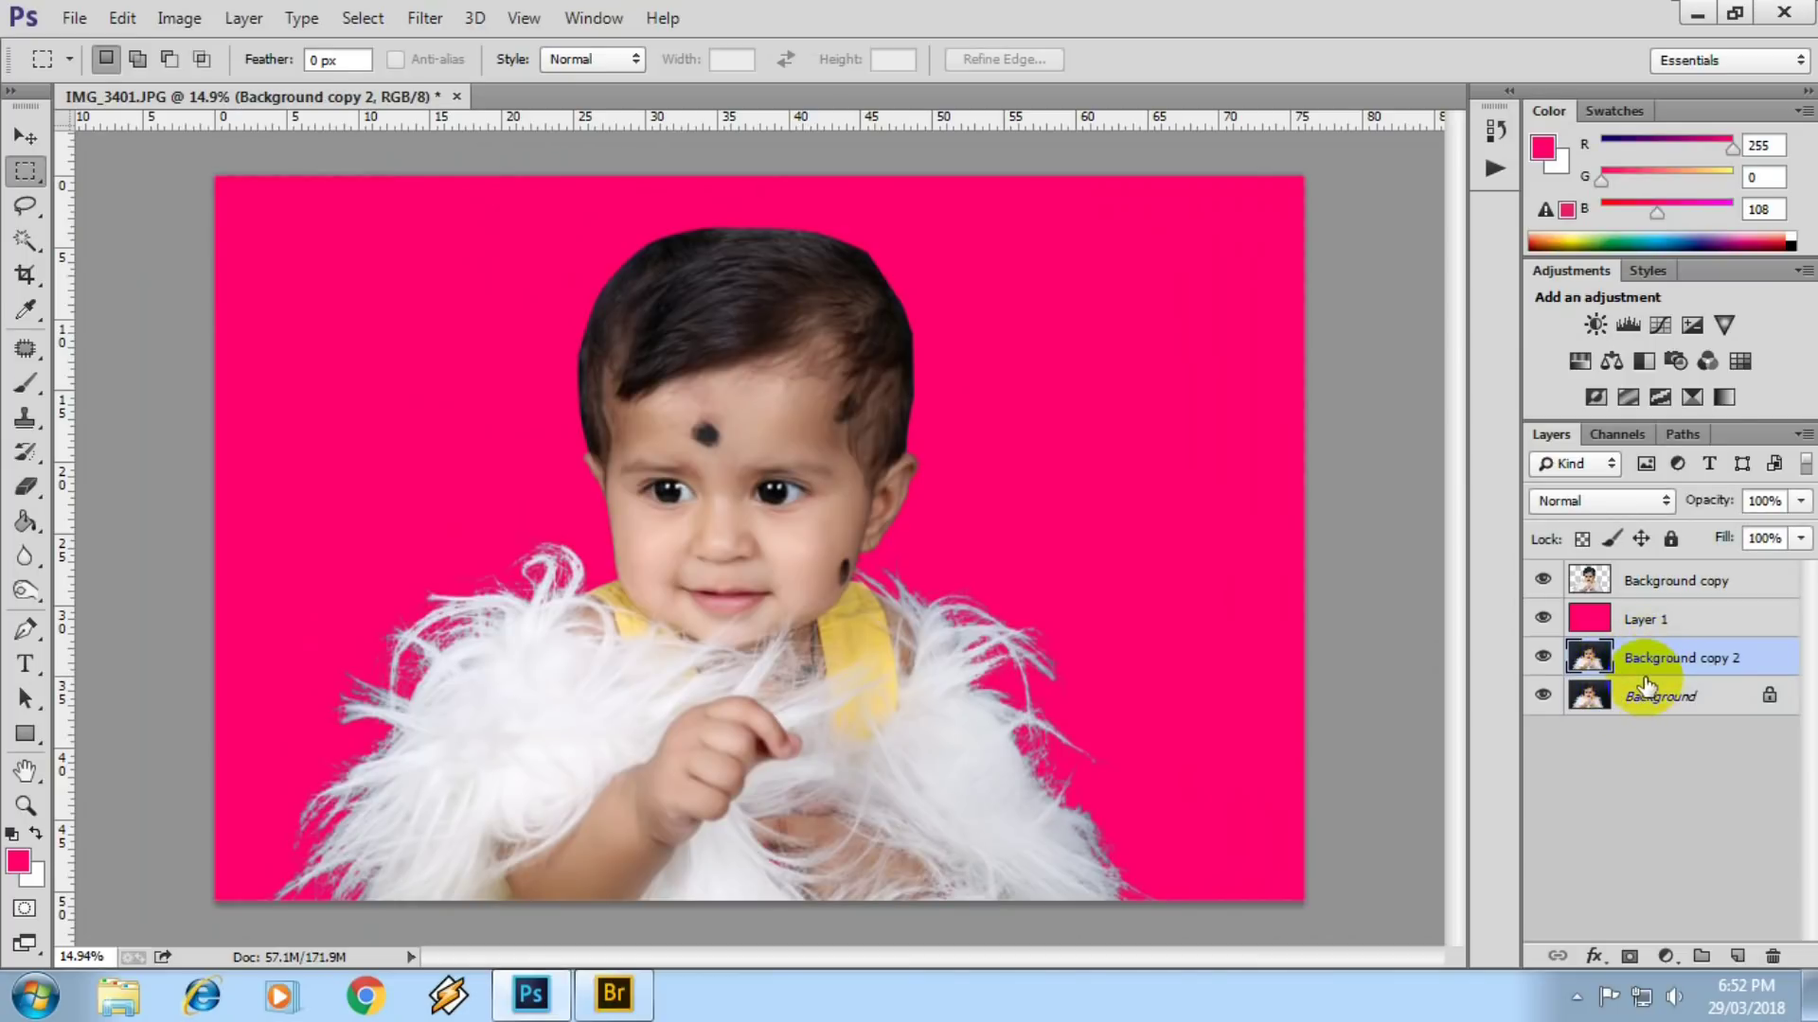
pyautogui.moveTo(1635, 667); pyautogui.dragTo(1635, 582)
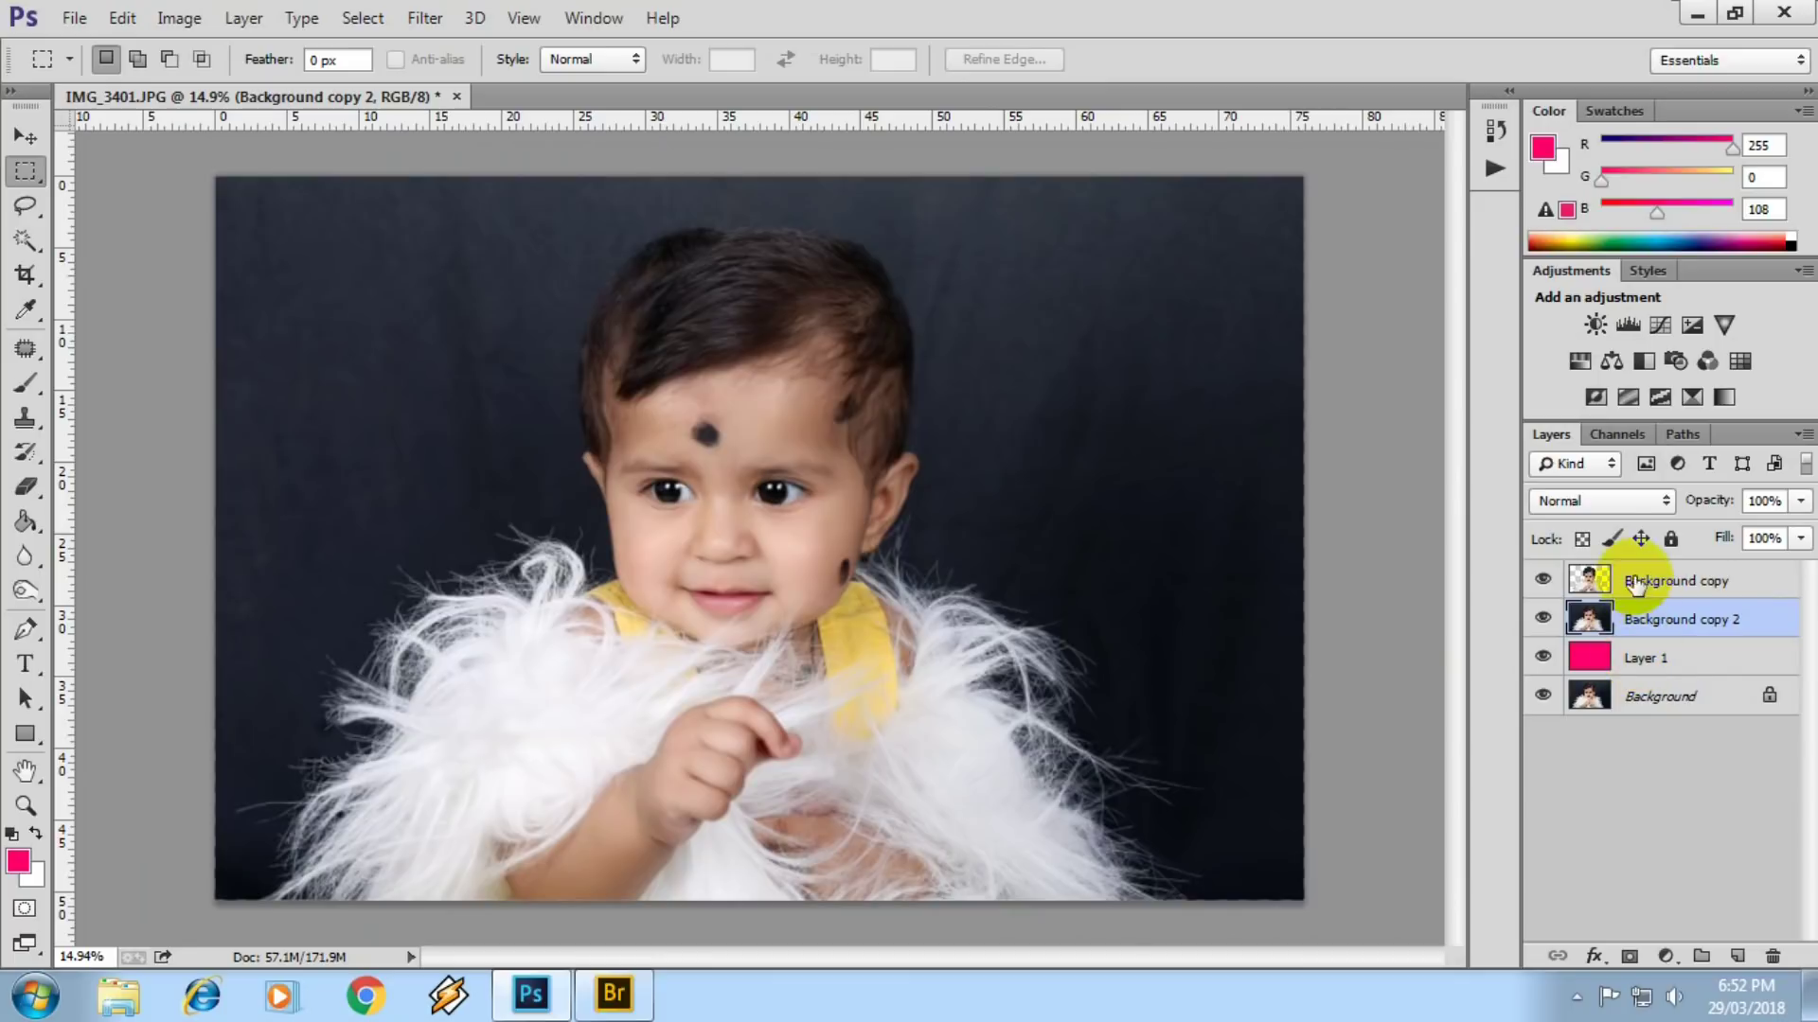
pyautogui.click(1610, 503)
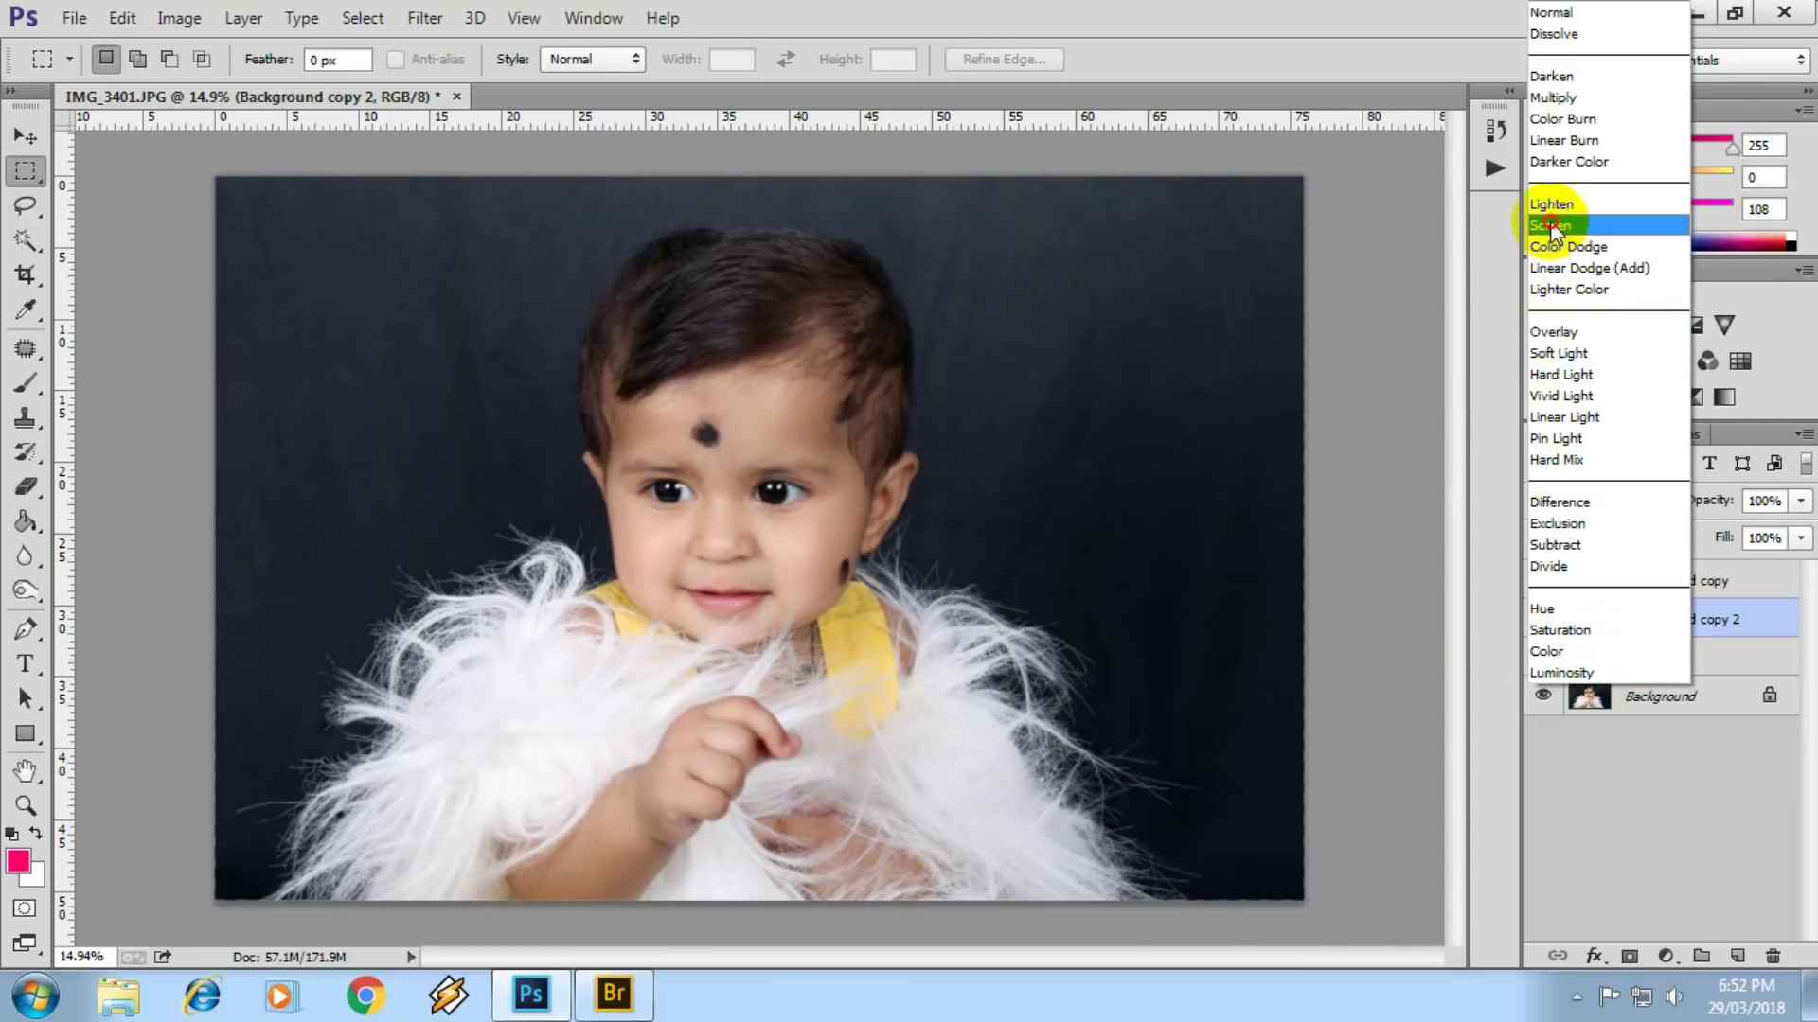
pyautogui.click(1553, 226)
pyautogui.moveTo(424, 491)
pyautogui.mouseDown()
pyautogui.moveTo(572, 604)
pyautogui.moveTo(710, 182)
pyautogui.moveTo(743, 275)
pyautogui.moveTo(574, 491)
pyautogui.mouseUp()
pyautogui.moveTo(316, 515); pyautogui.dragTo(575, 389)
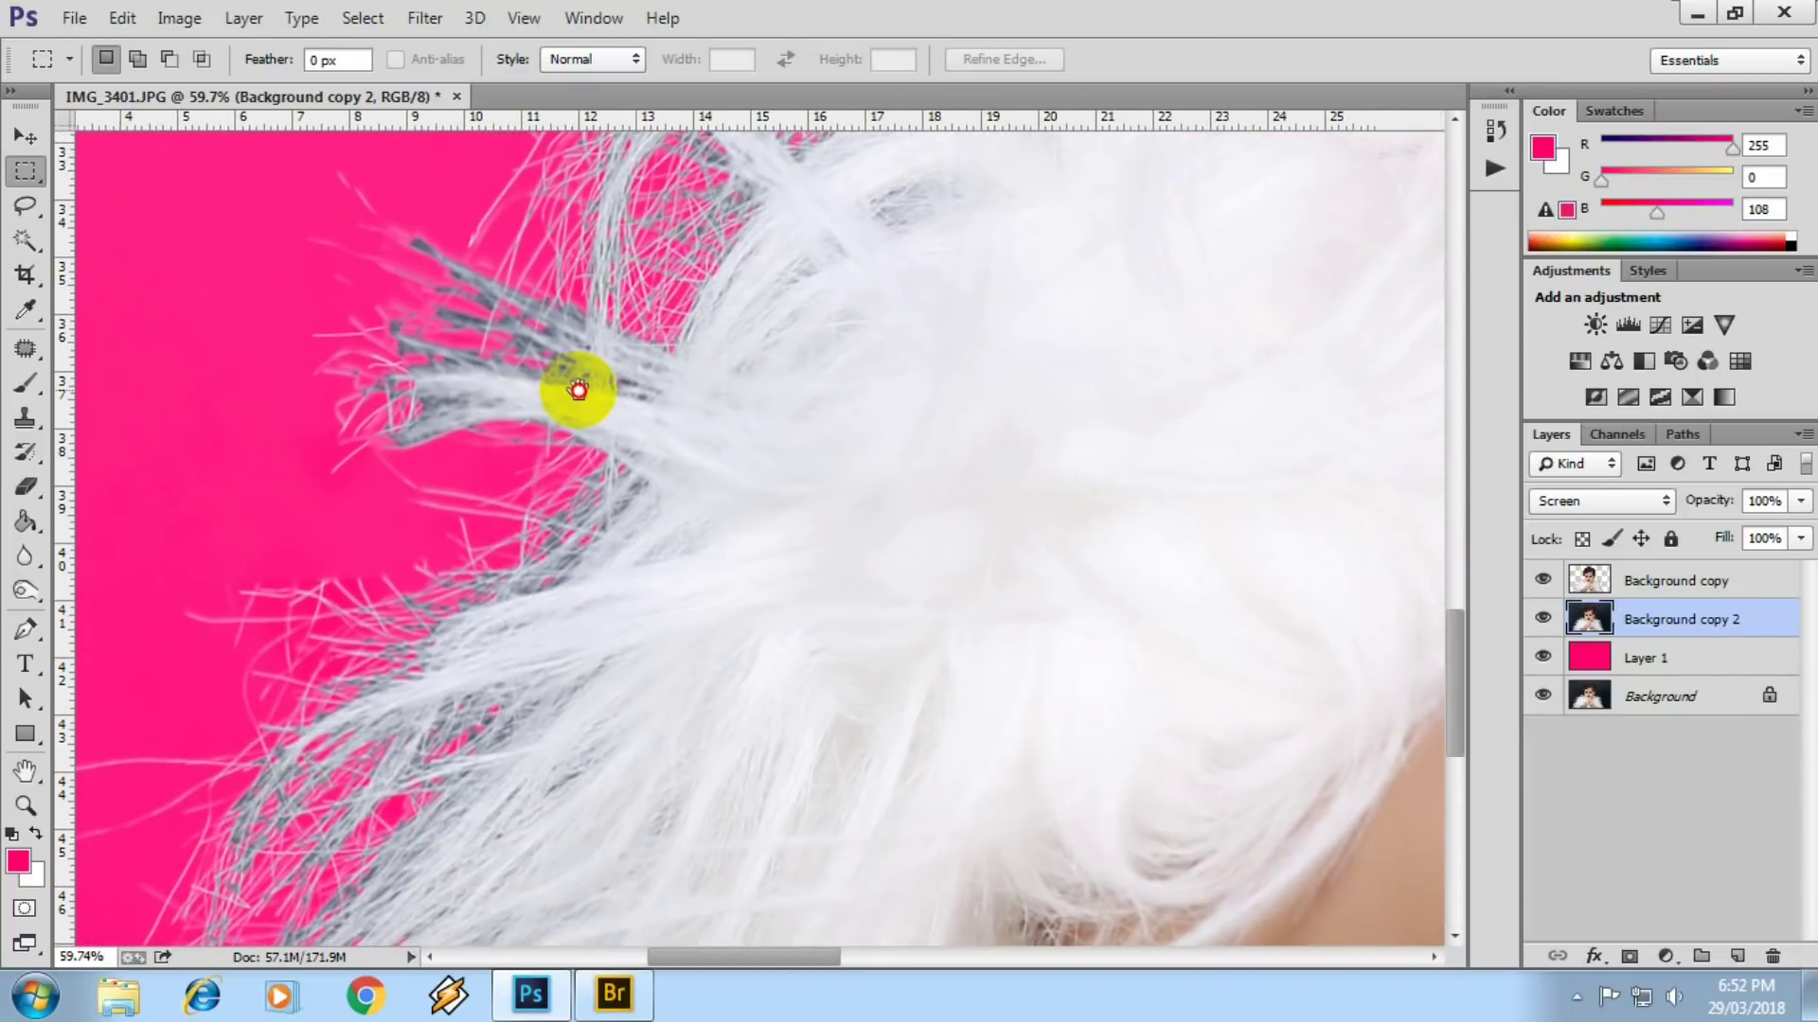
# - Add a layer mask, brush out the grey fur tips, and apply the mask
pyautogui.click(1630, 958)
pyautogui.press('b')
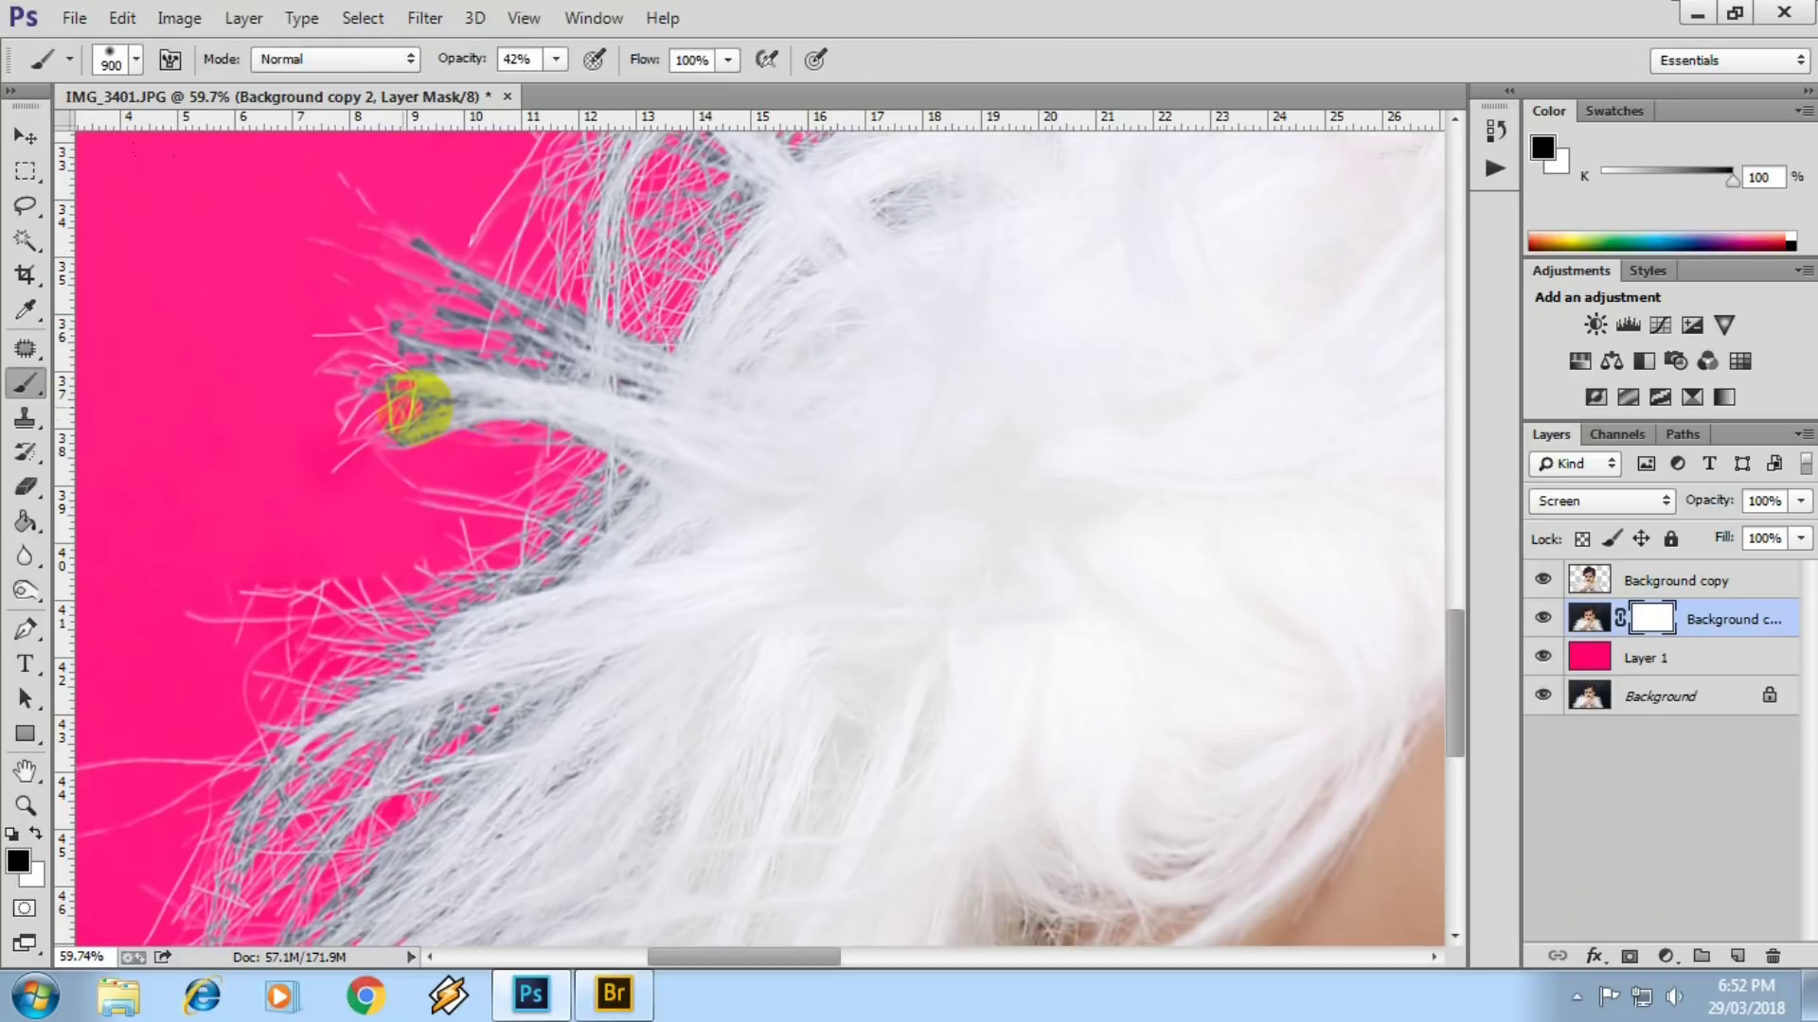
pyautogui.moveTo(430, 414); pyautogui.dragTo(414, 428)
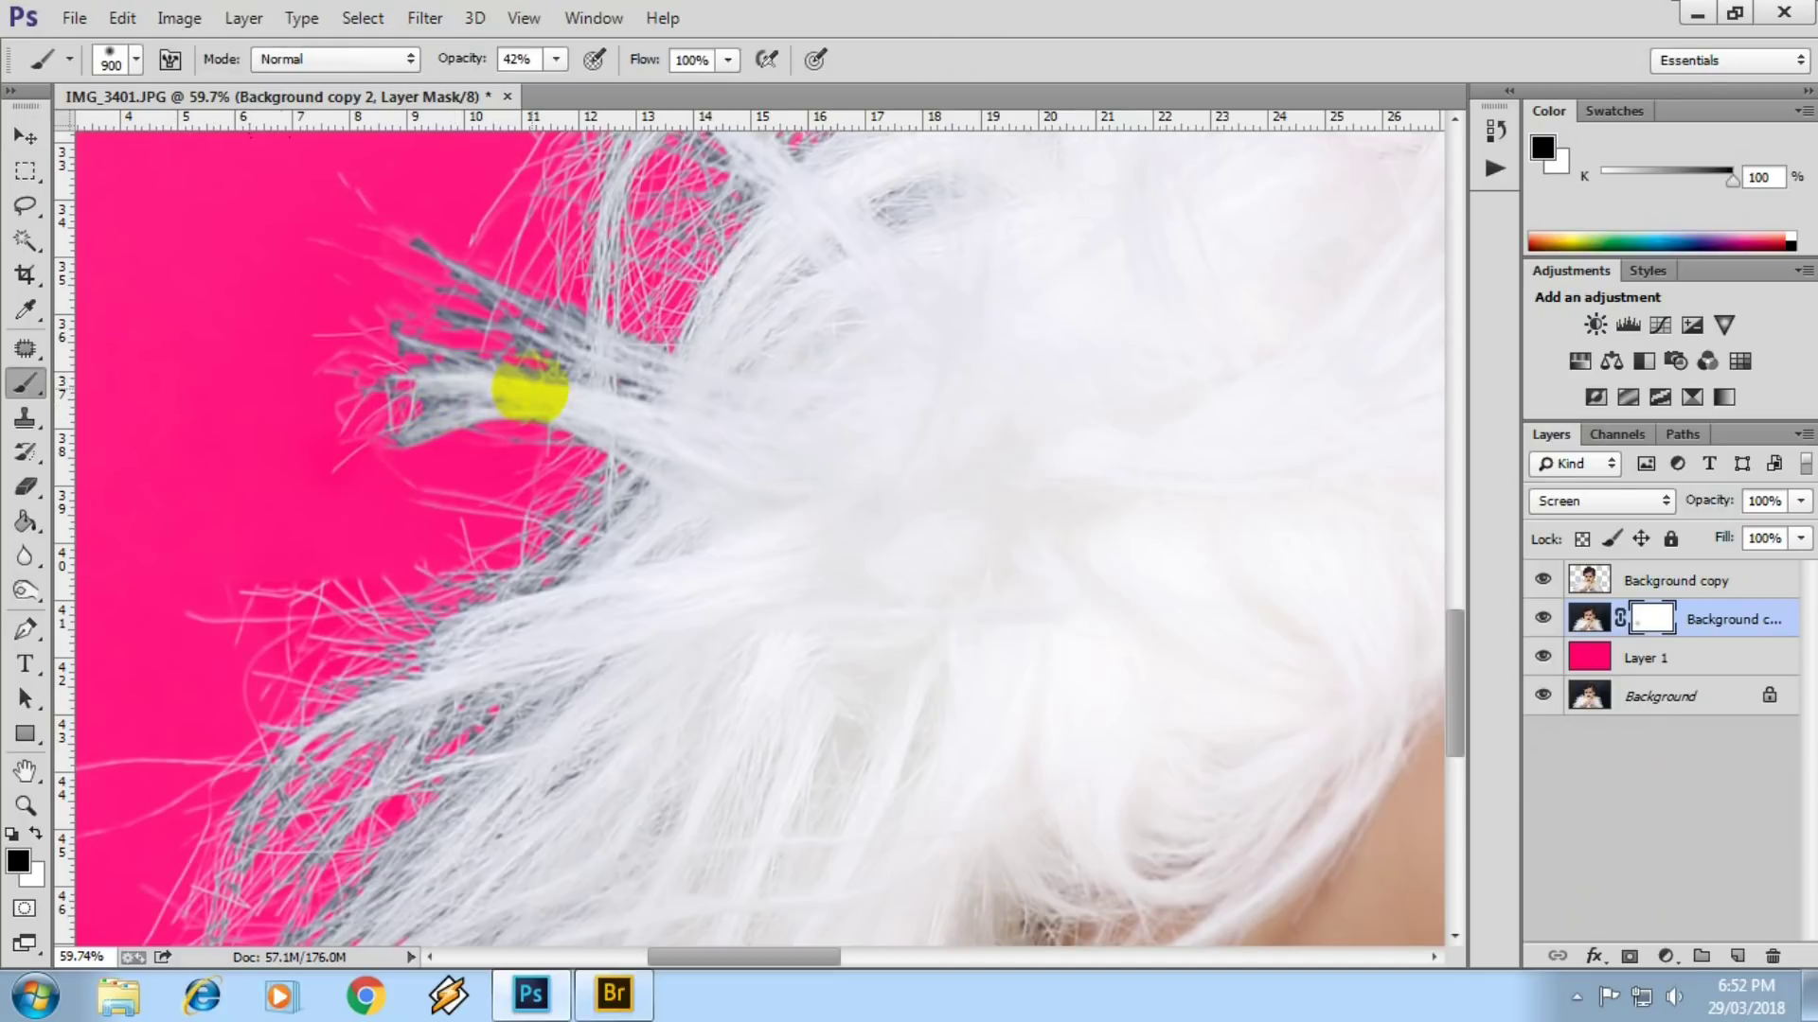
pyautogui.click(531, 393)
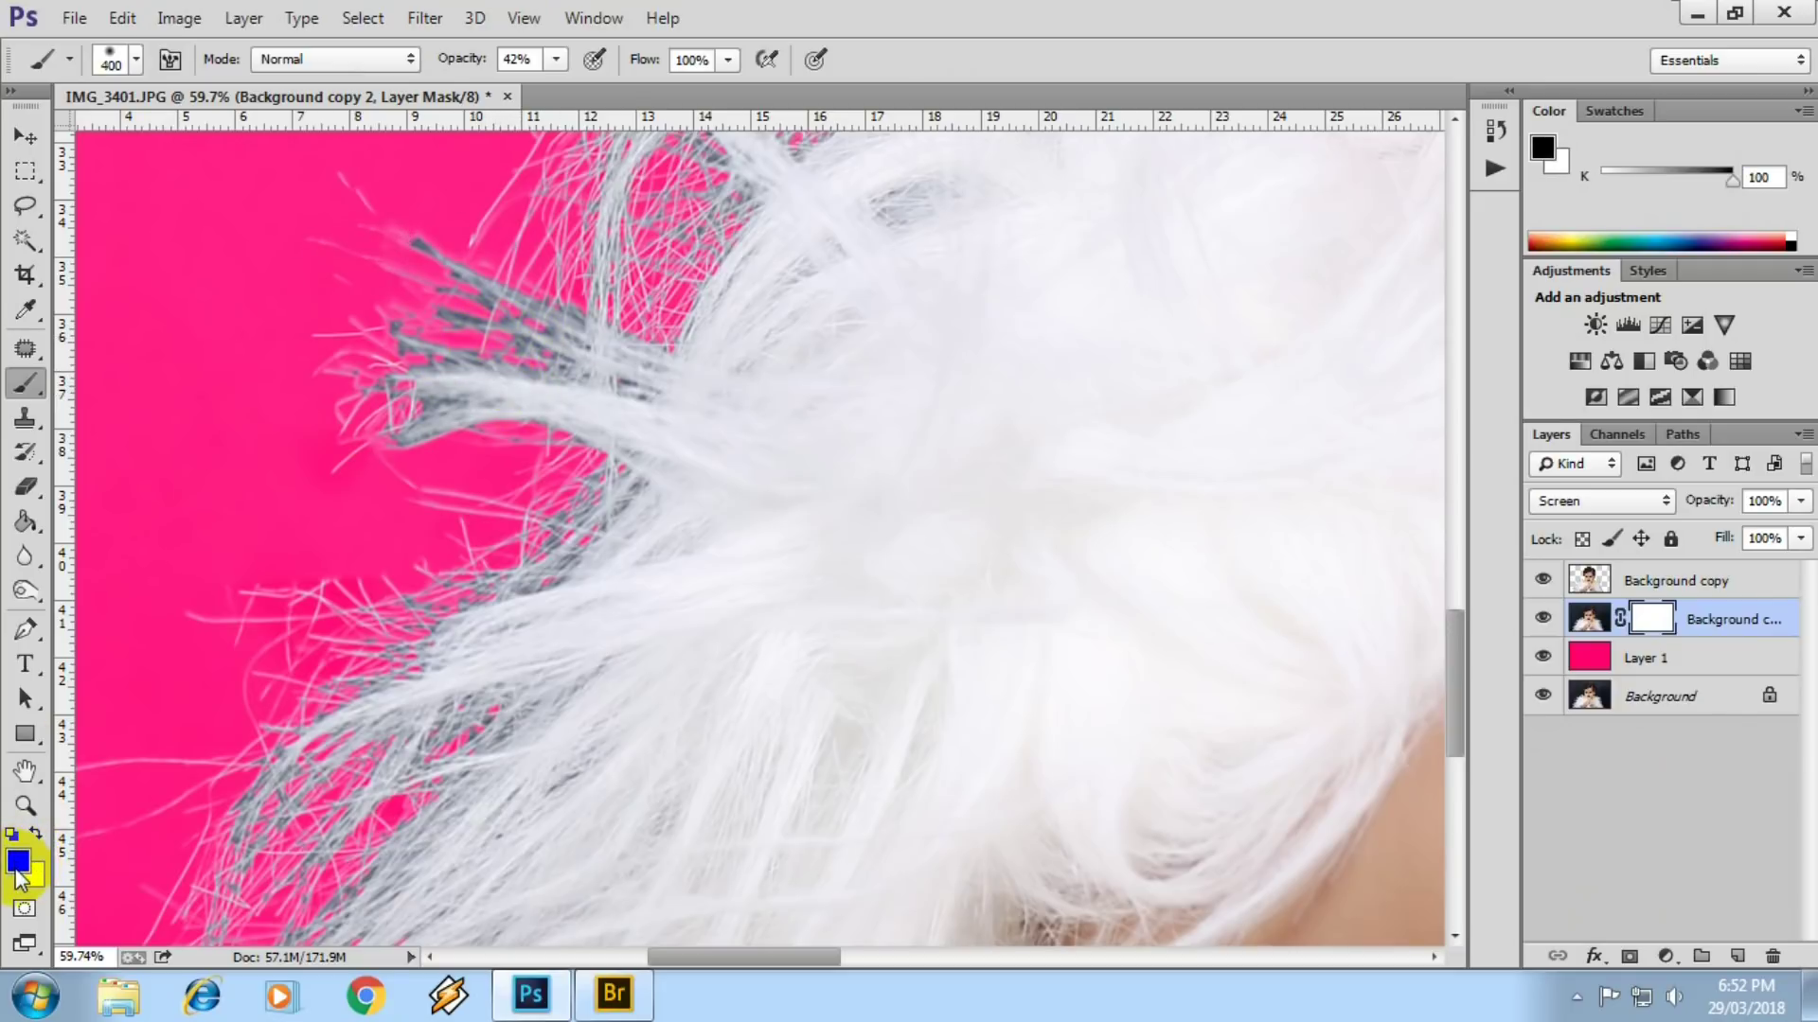
pyautogui.moveTo(401, 277); pyautogui.dragTo(369, 230)
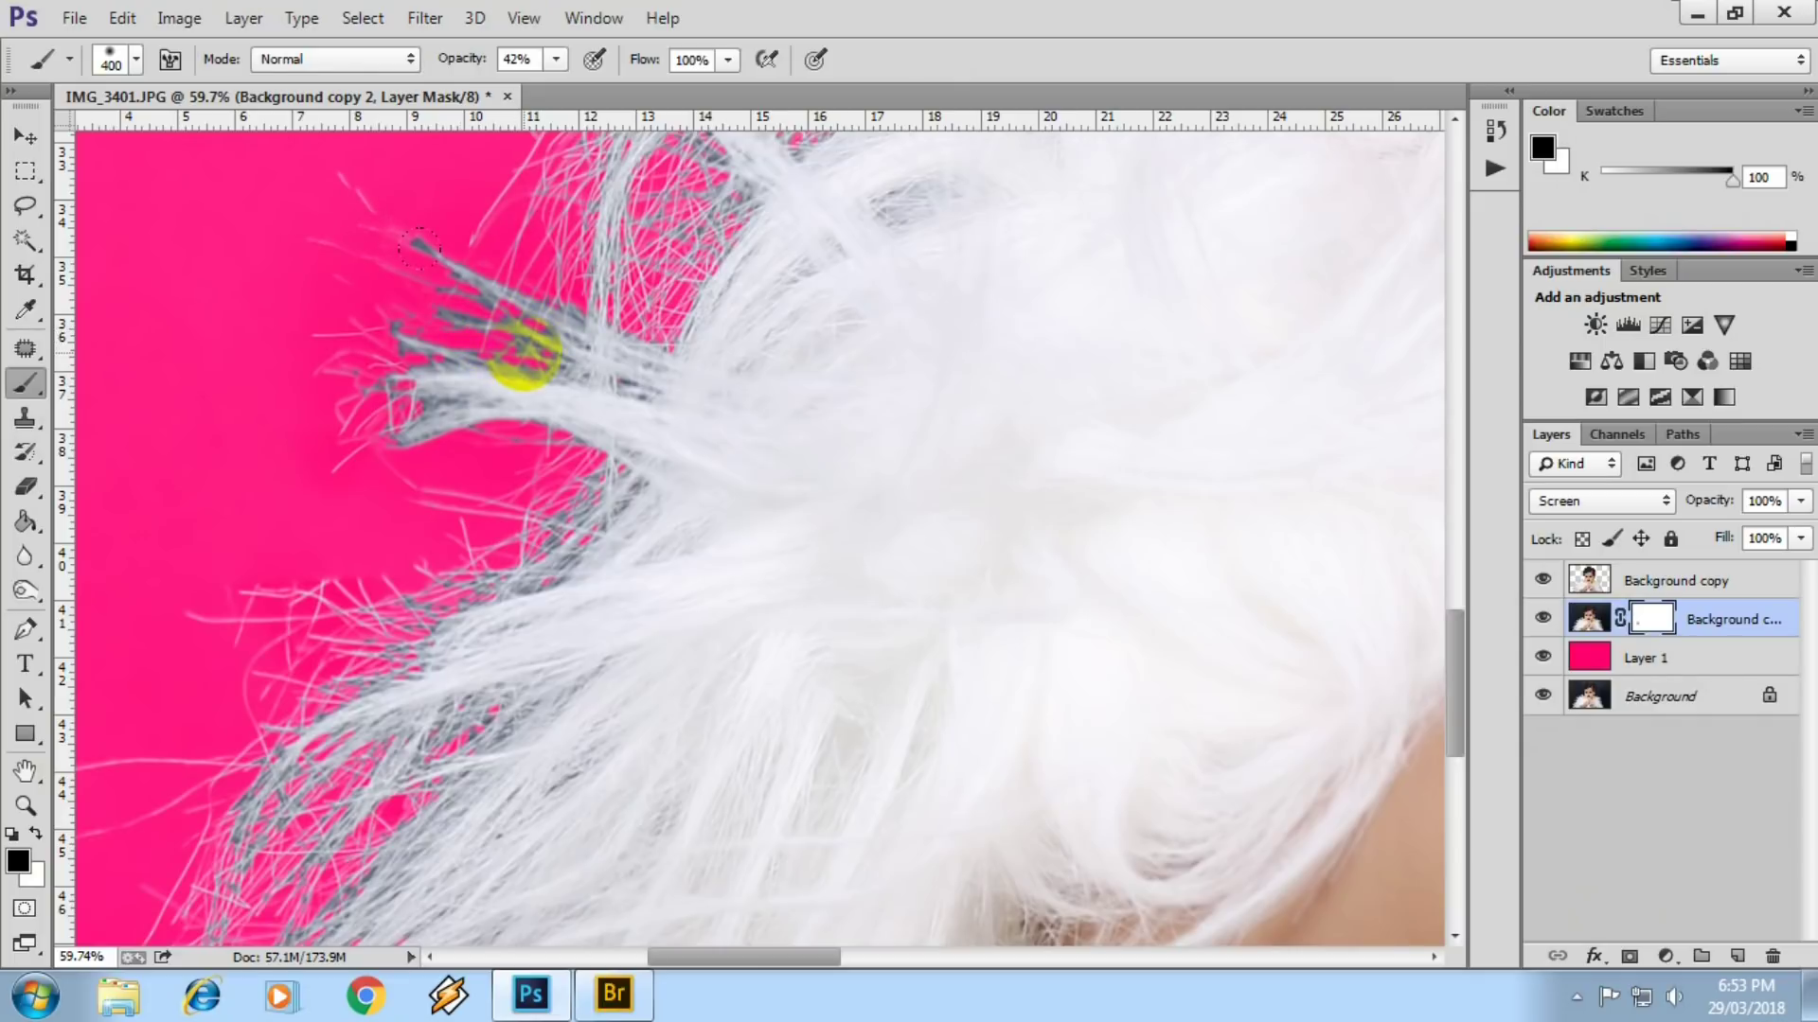
pyautogui.rightClick(1655, 621)
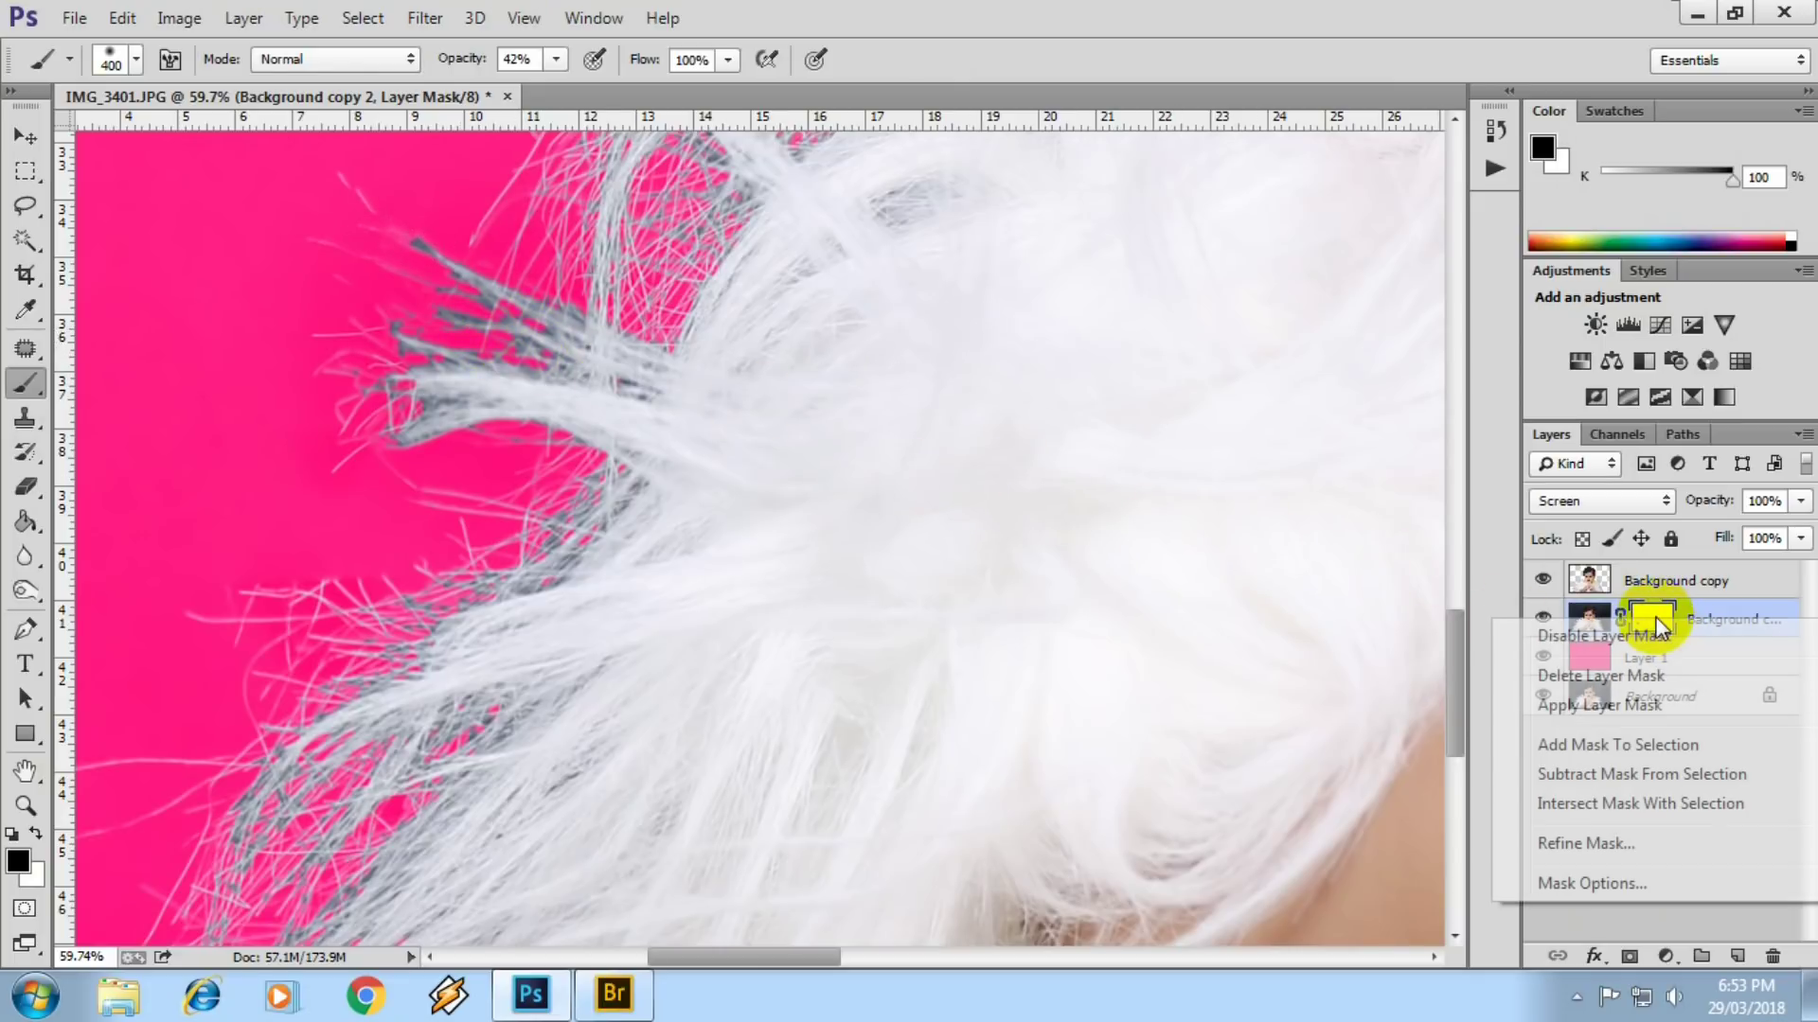
pyautogui.click(1579, 705)
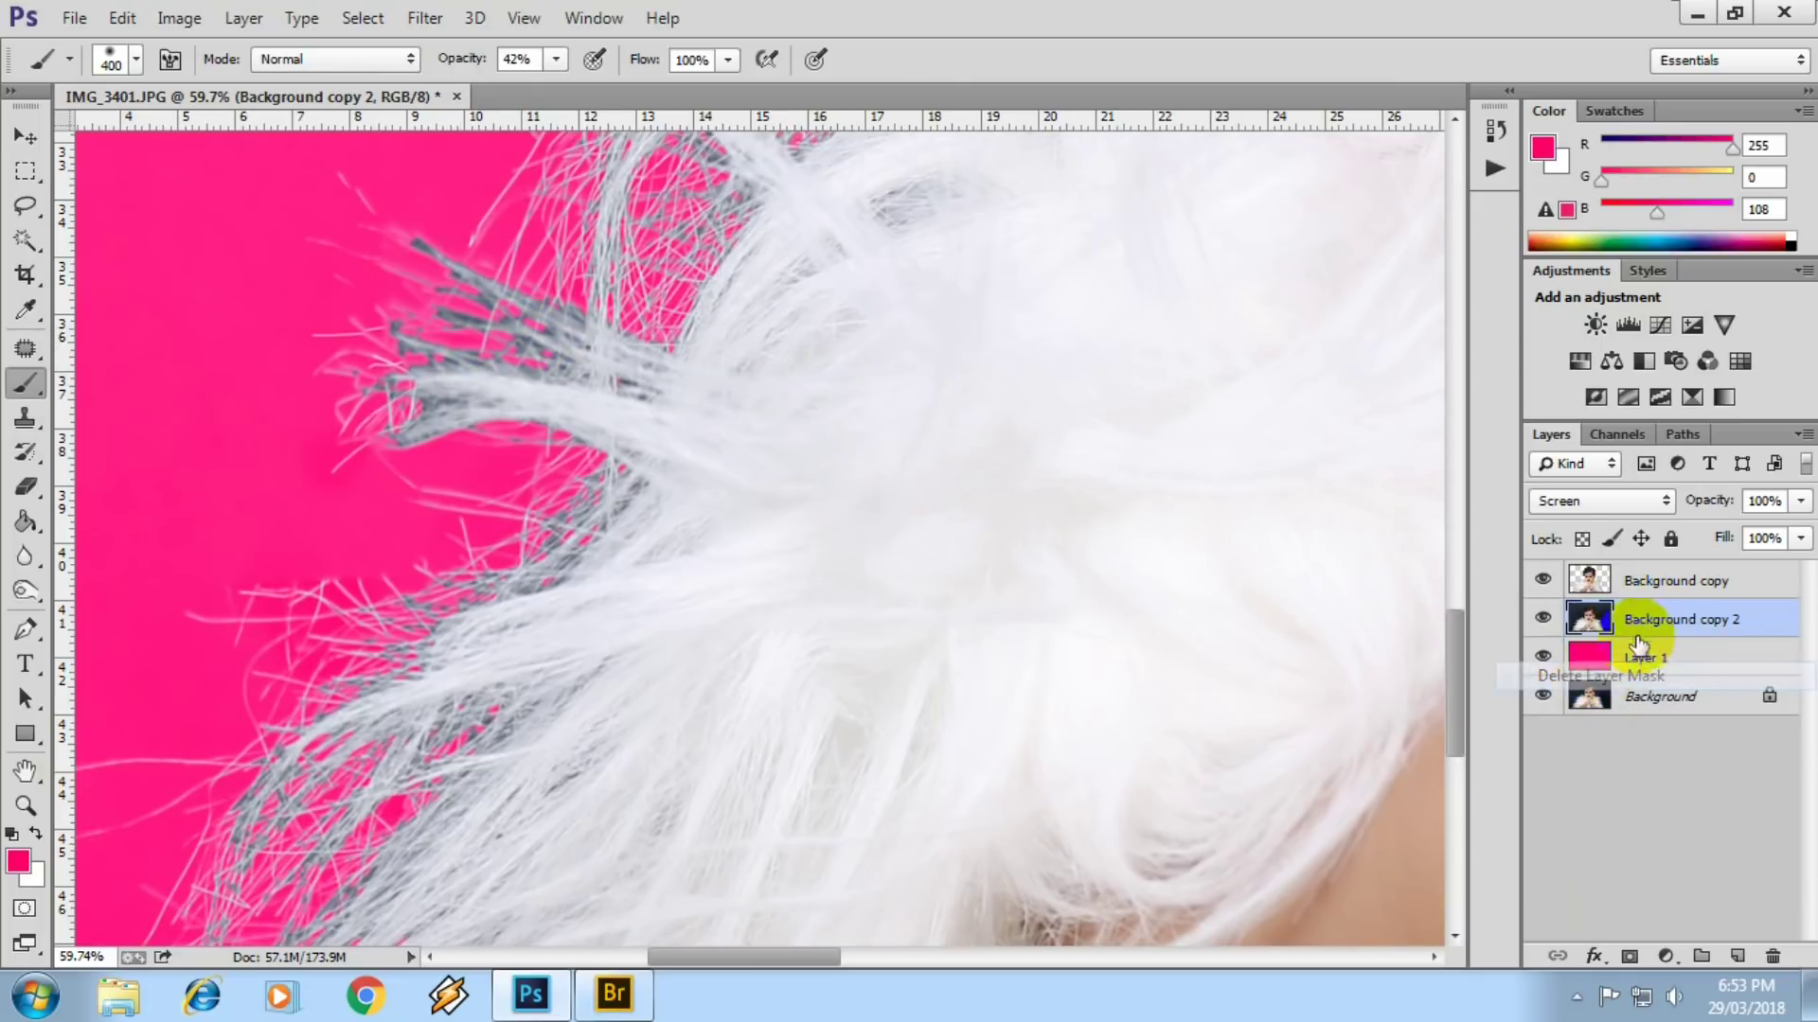
# - Add a layer mask to Background copy and paint back fine hair strands against the pink
pyautogui.click(1650, 582)
pyautogui.click(1630, 958)
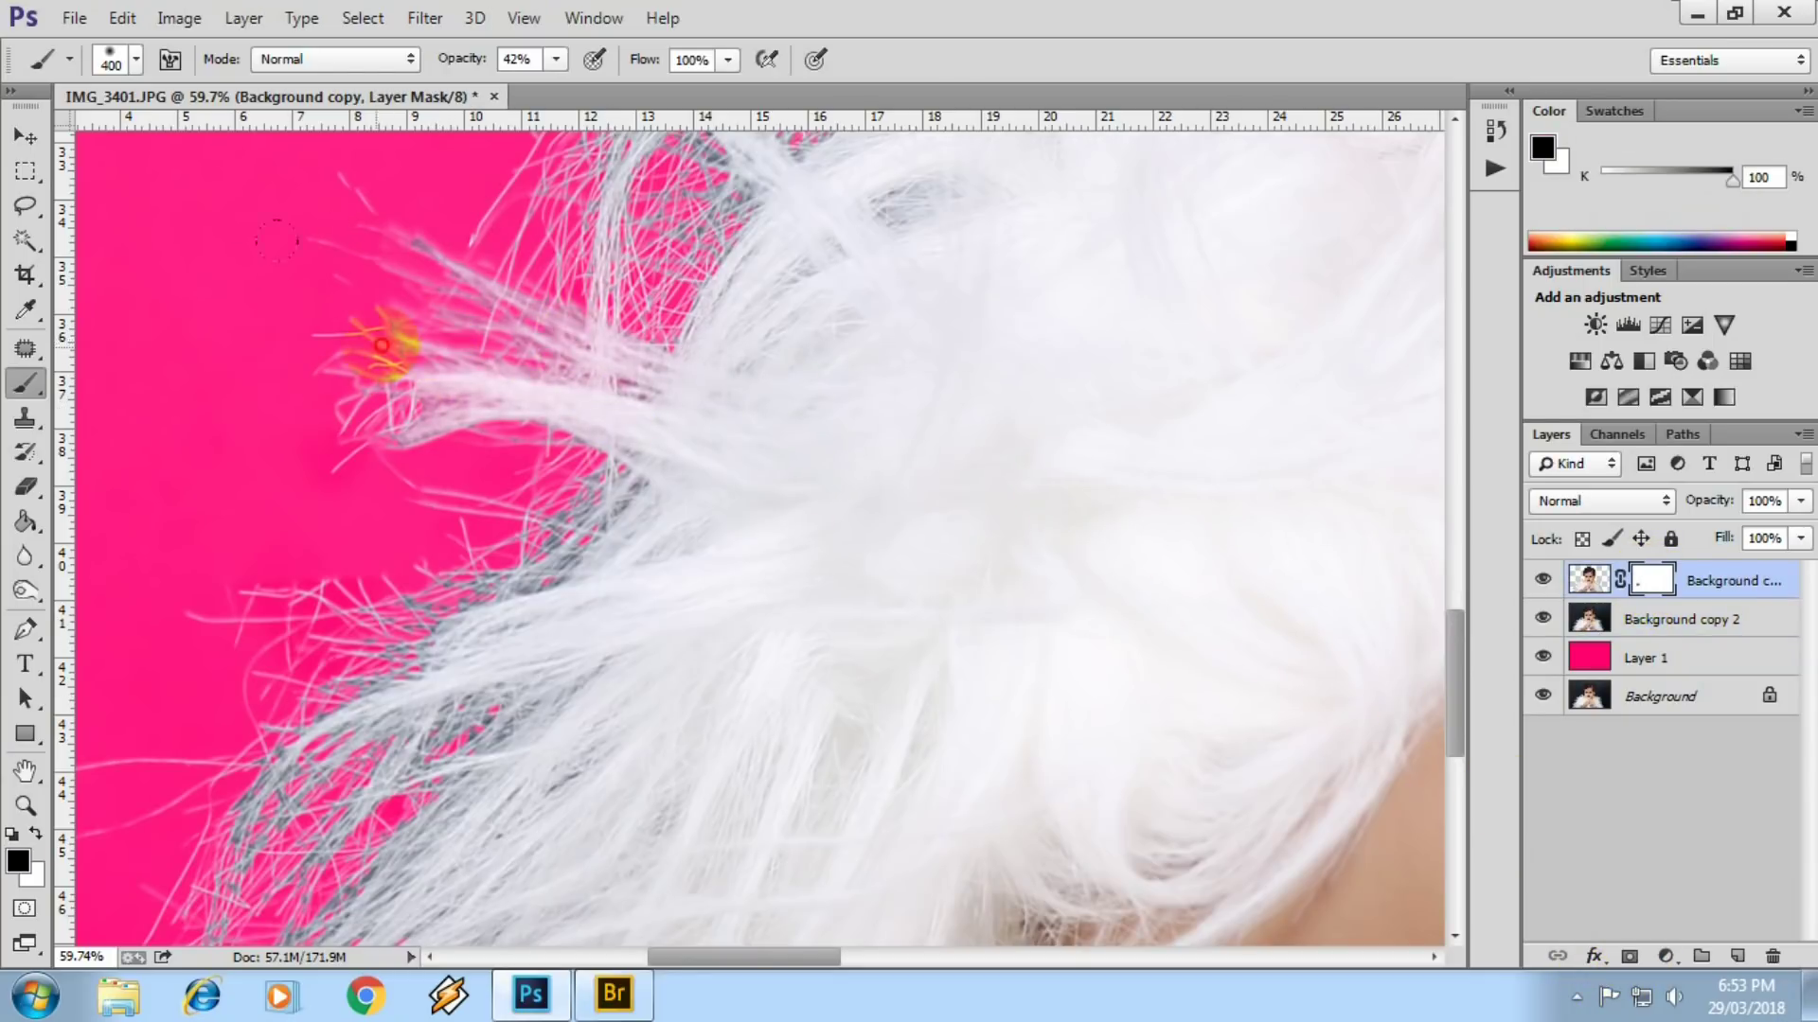
pyautogui.scroll(1, 345, 606)
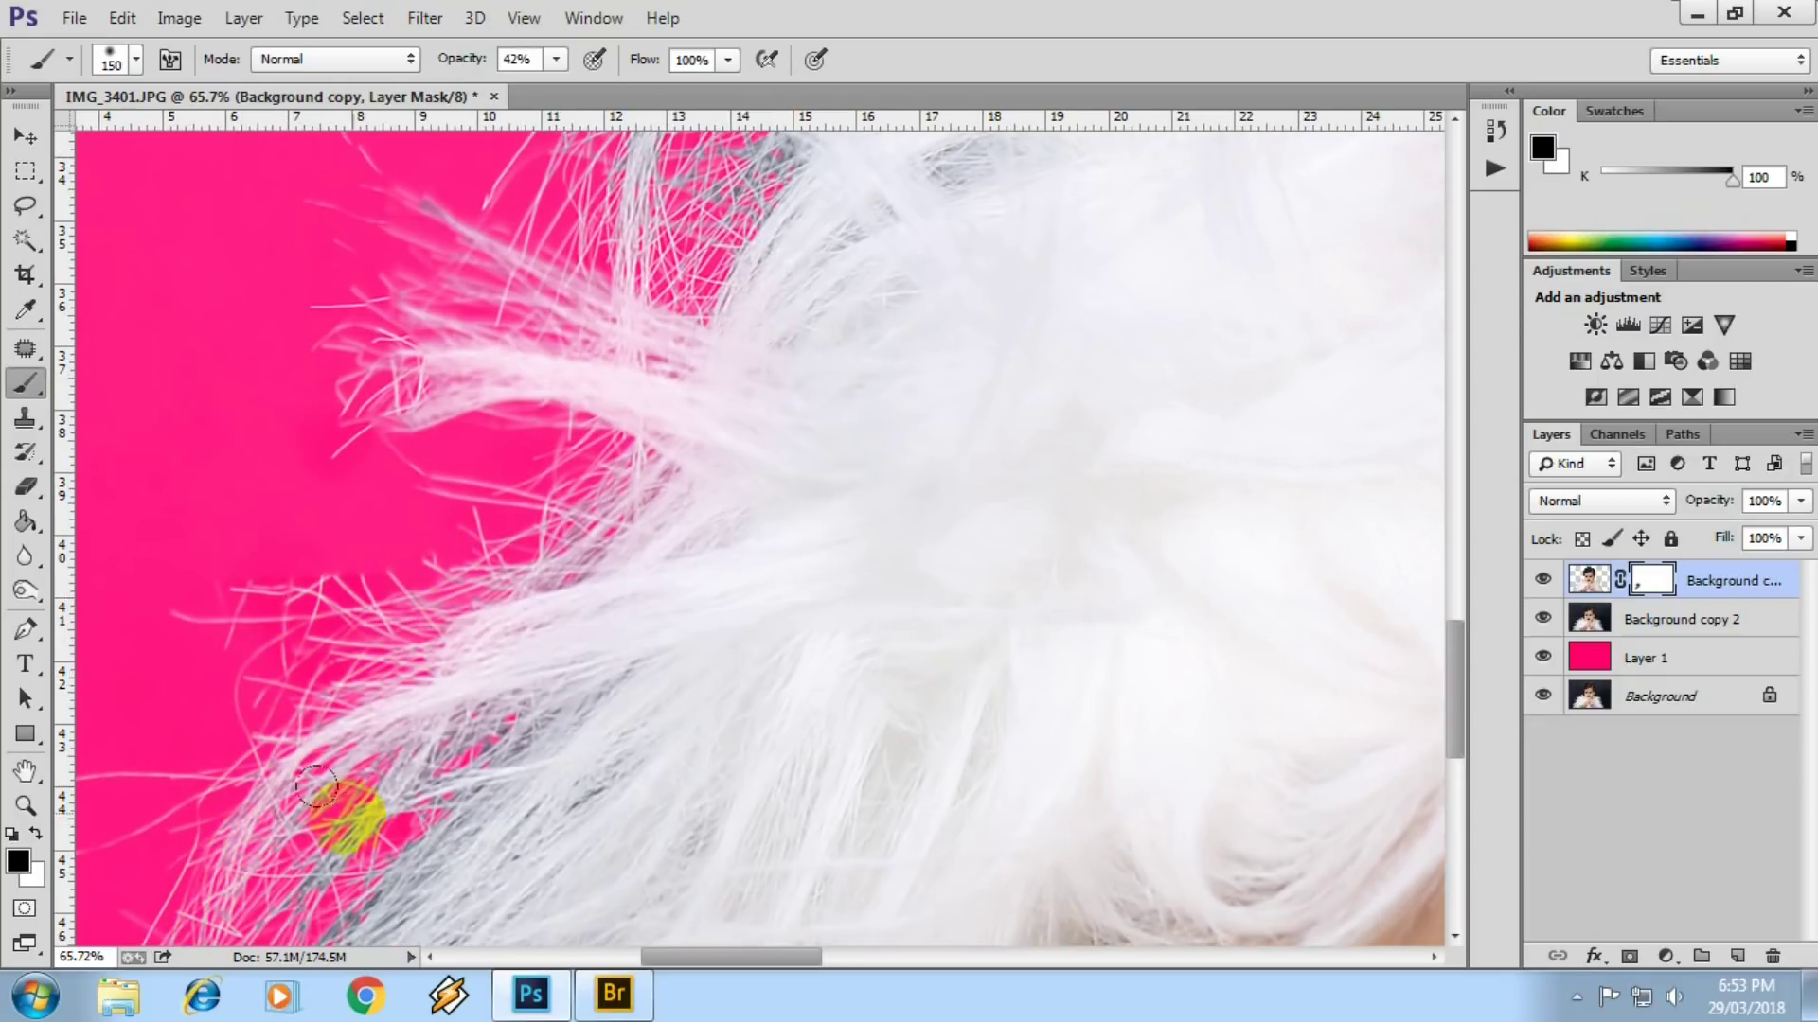
pyautogui.moveTo(589, 730); pyautogui.dragTo(649, 479)
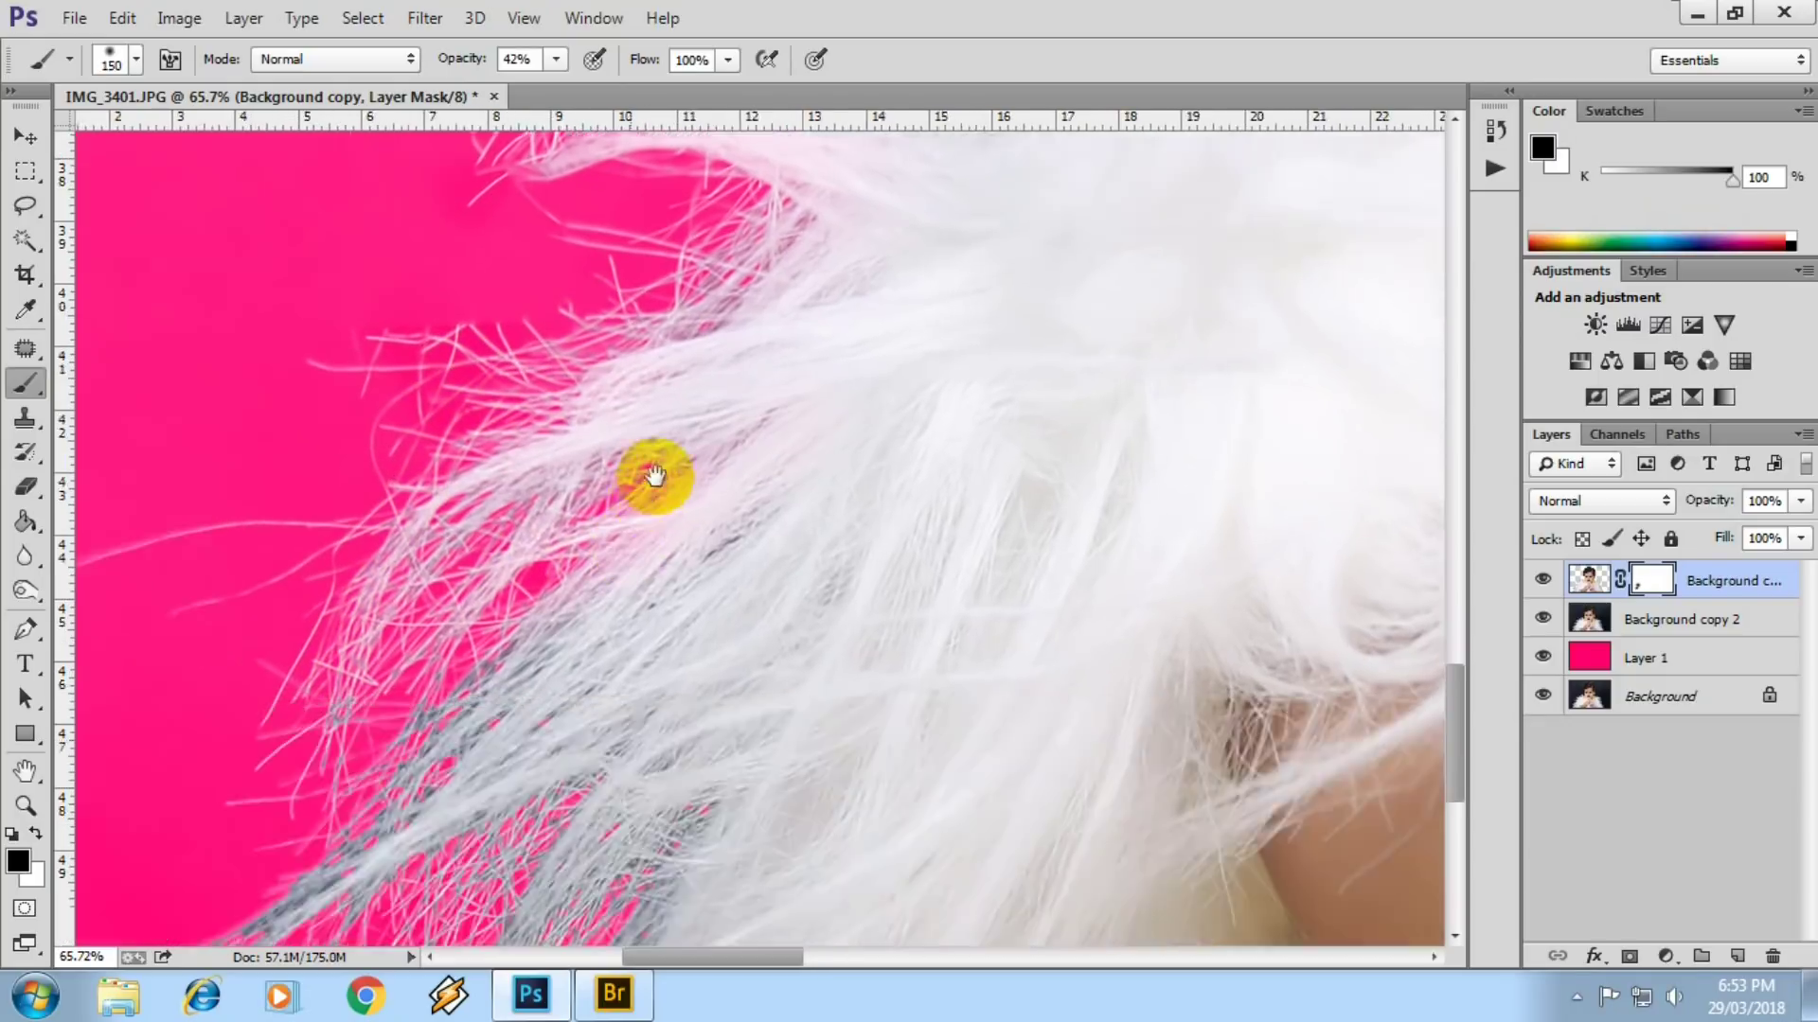
pyautogui.moveTo(276, 771); pyautogui.dragTo(587, 579)
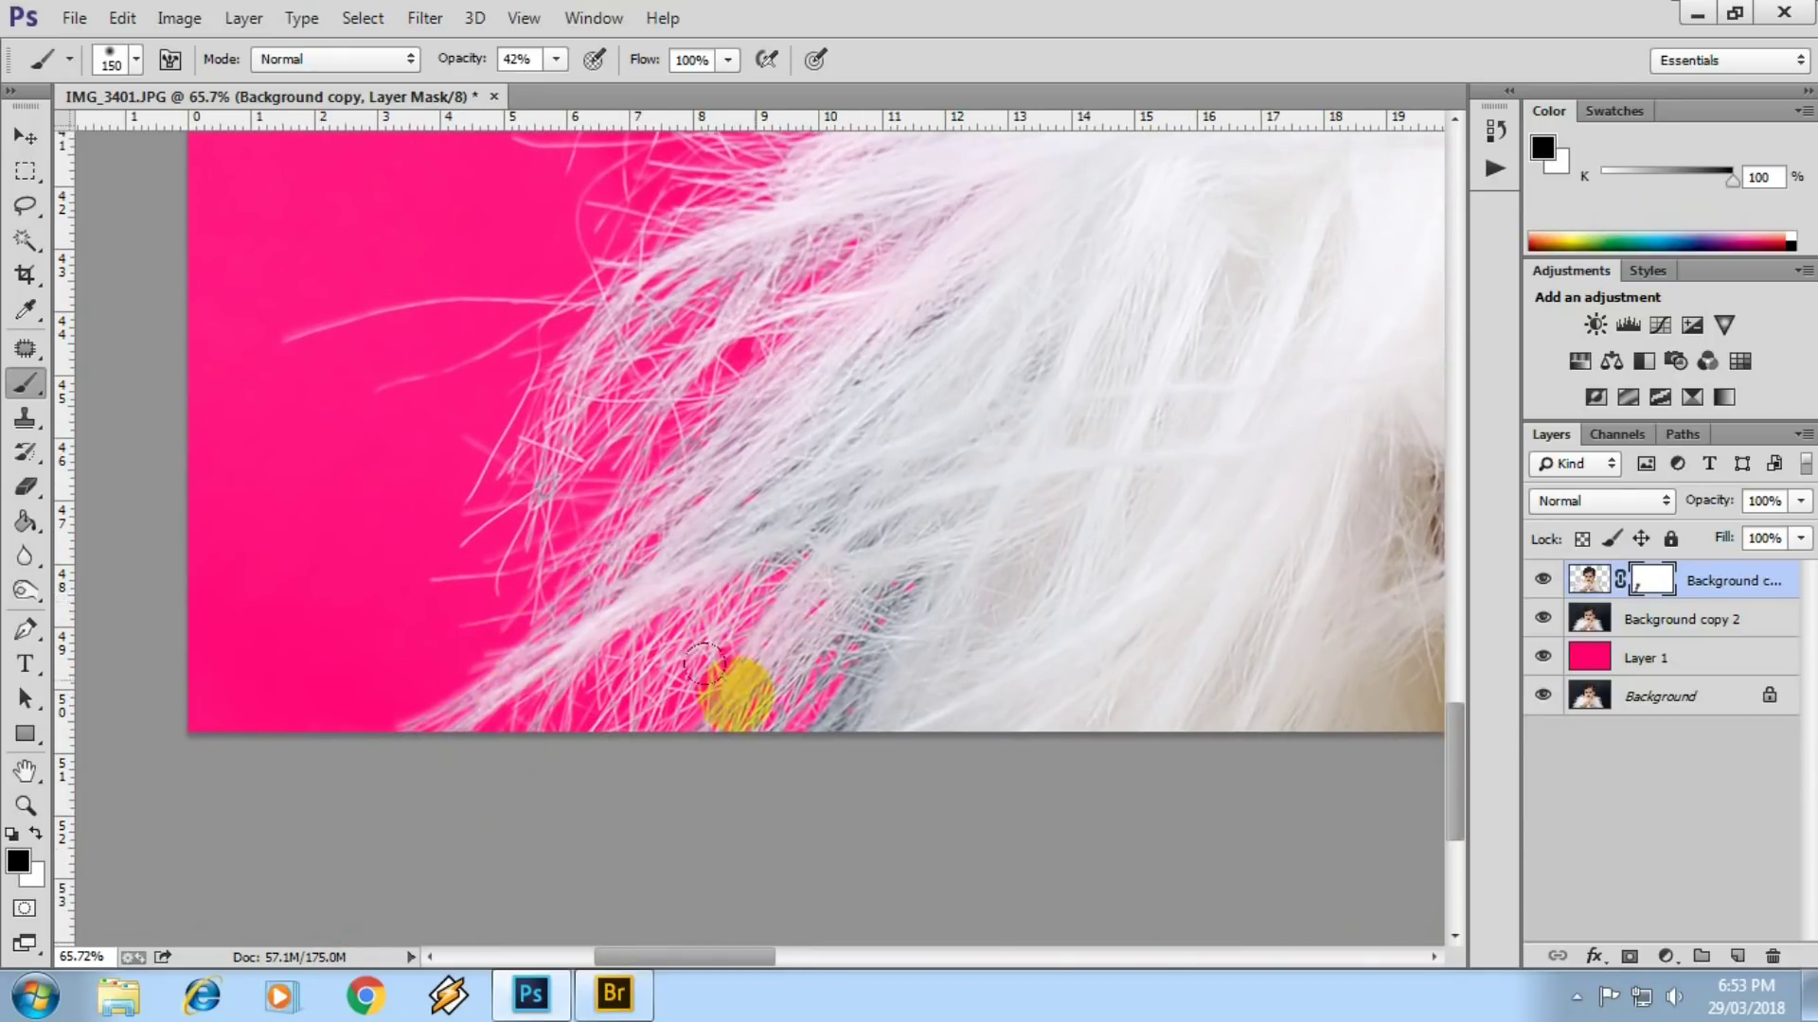
pyautogui.moveTo(730, 635); pyautogui.dragTo(781, 603)
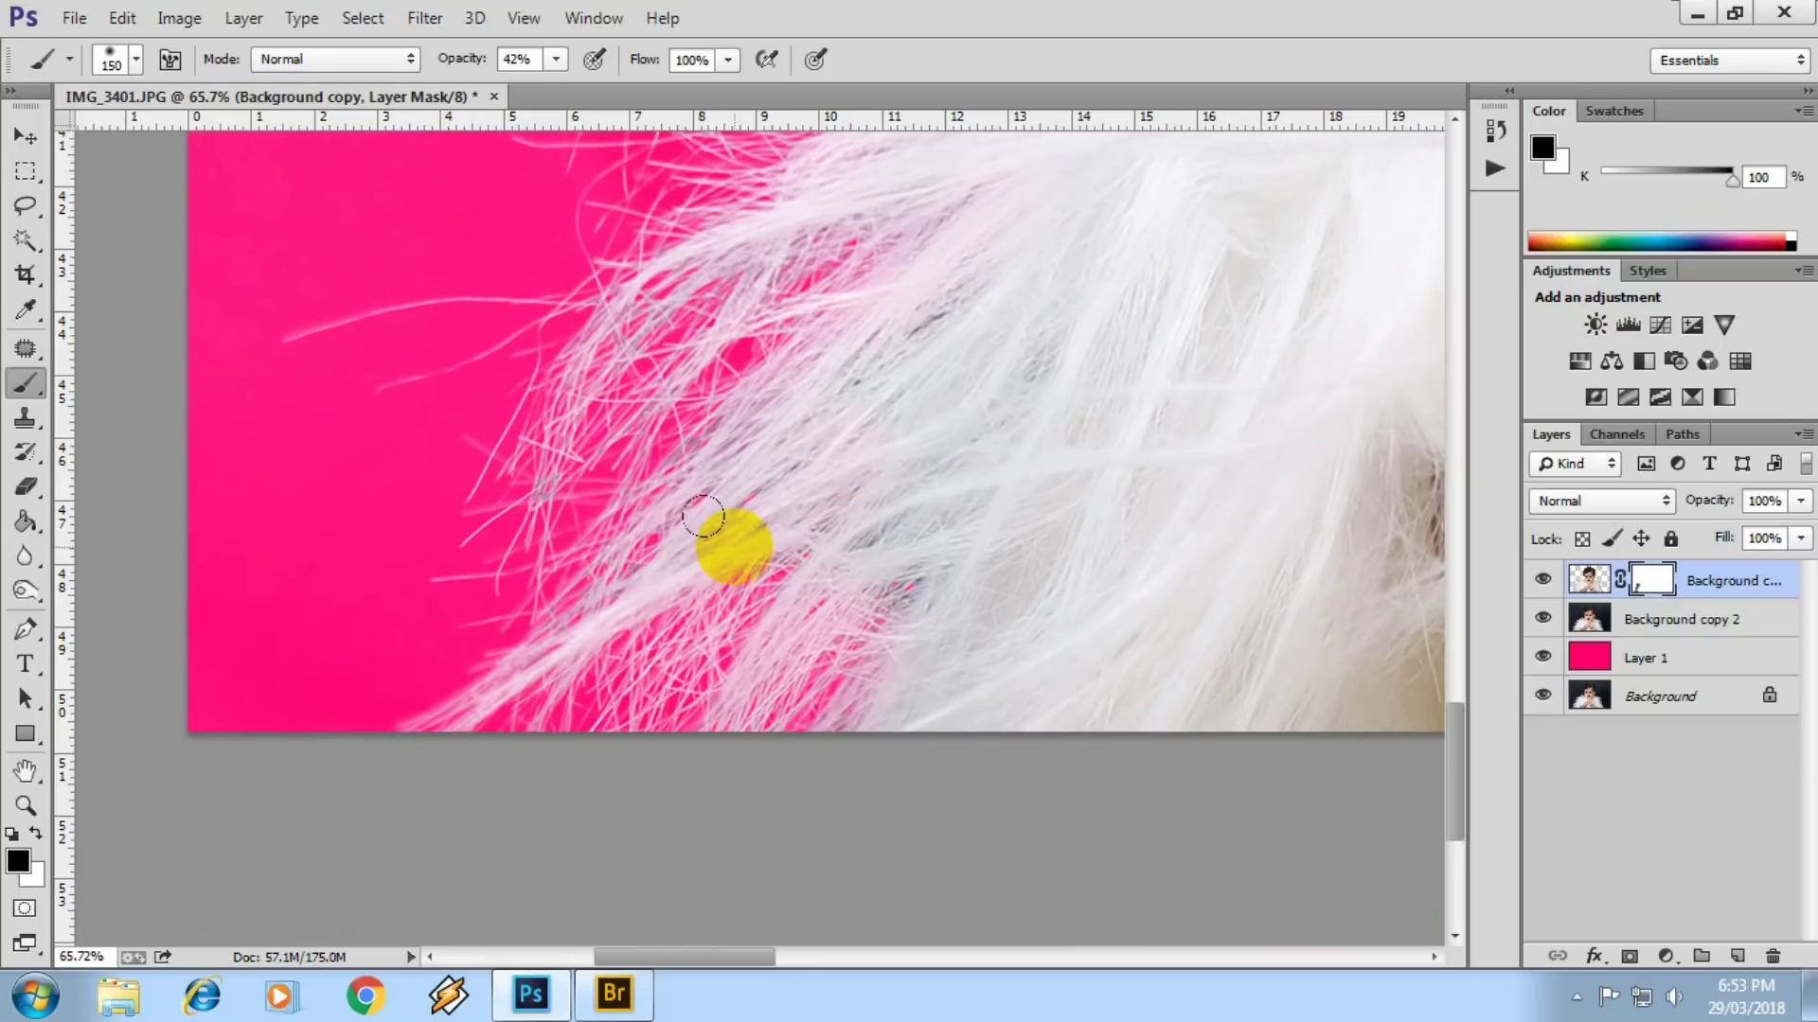
# - Restore the hair strands along the upper hair edge and curl on the mask
pyautogui.moveTo(843, 450); pyautogui.dragTo(698, 527)
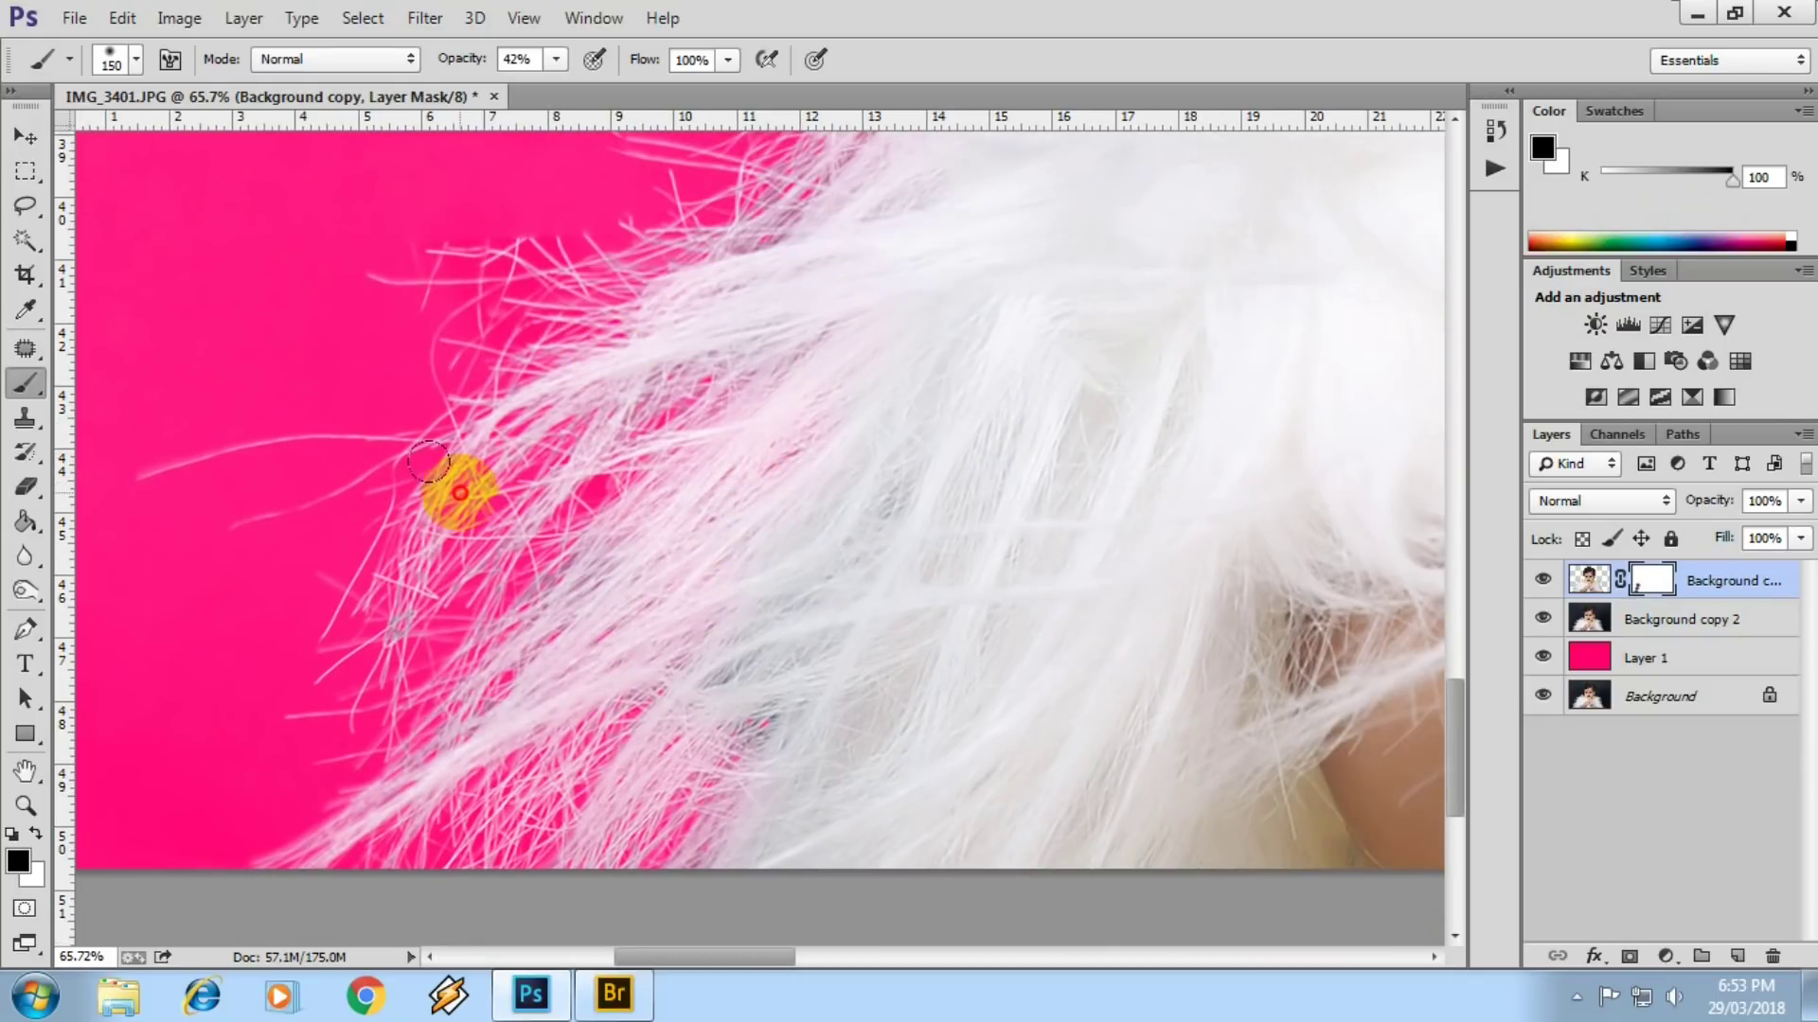
pyautogui.moveTo(730, 291); pyautogui.dragTo(446, 560)
pyautogui.moveTo(588, 353); pyautogui.dragTo(417, 596)
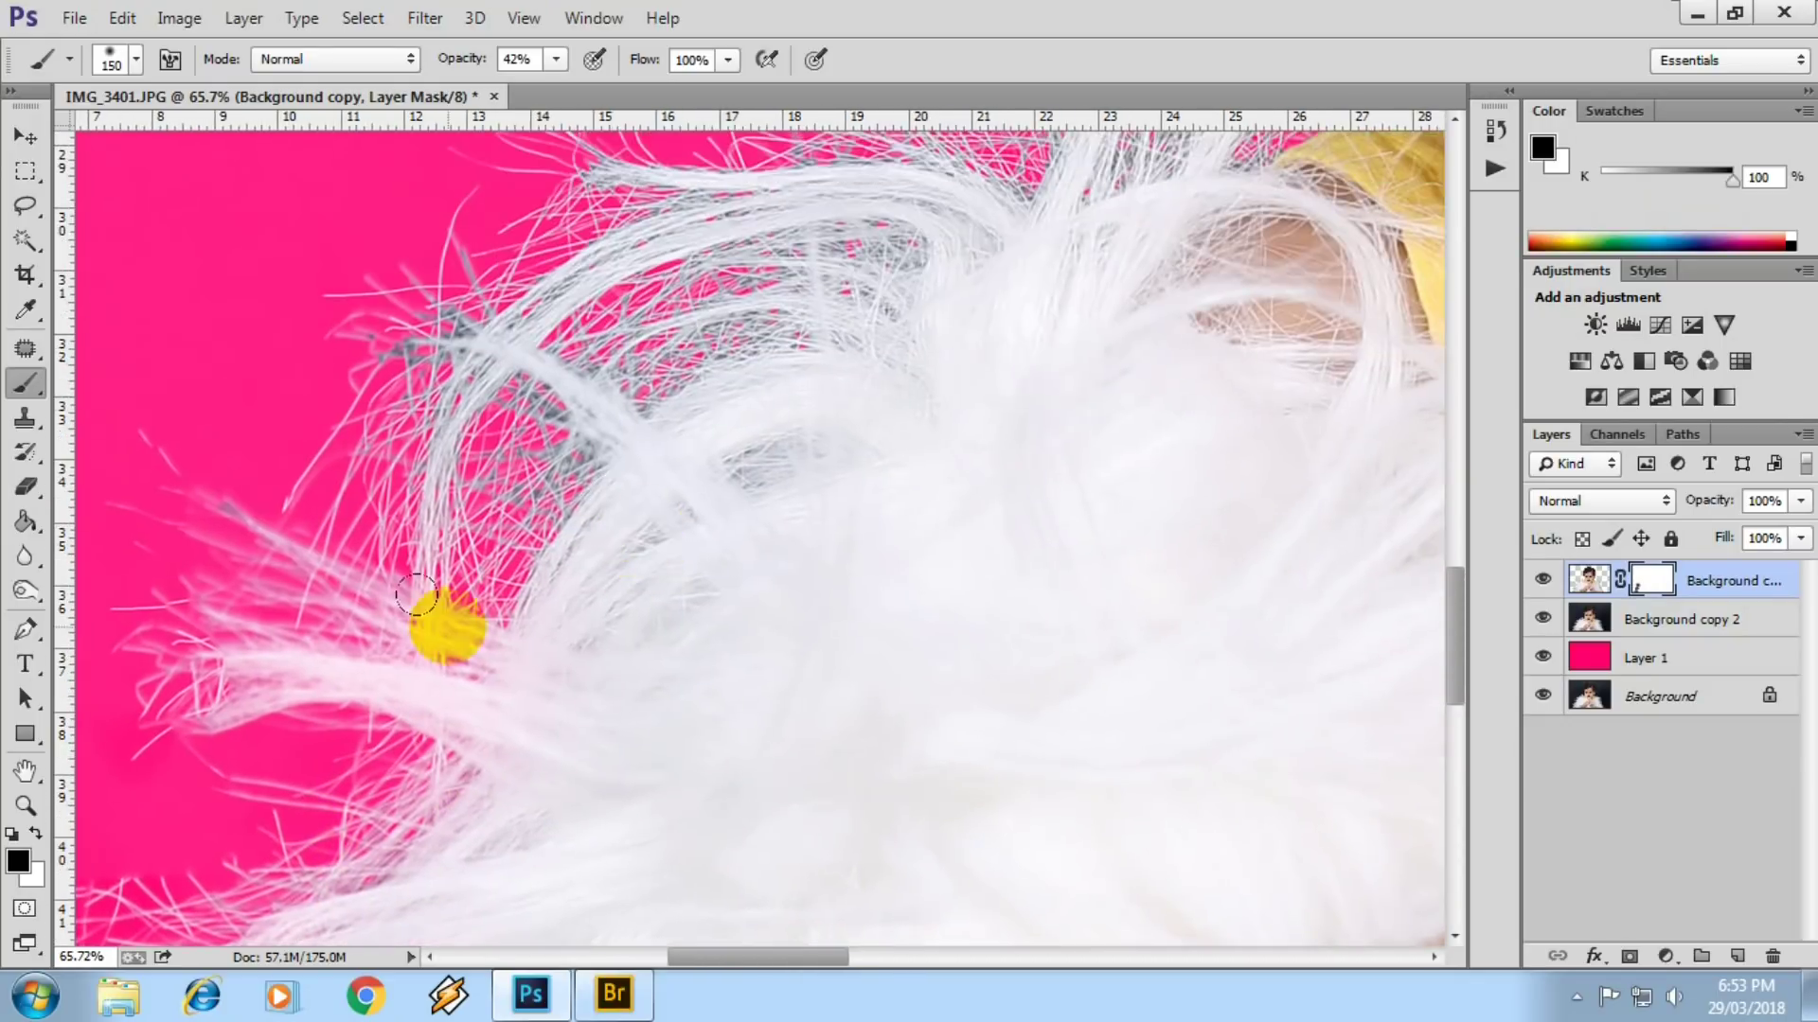
pyautogui.moveTo(478, 376)
pyautogui.mouseDown()
pyautogui.moveTo(528, 321)
pyautogui.moveTo(521, 277)
pyautogui.mouseUp()
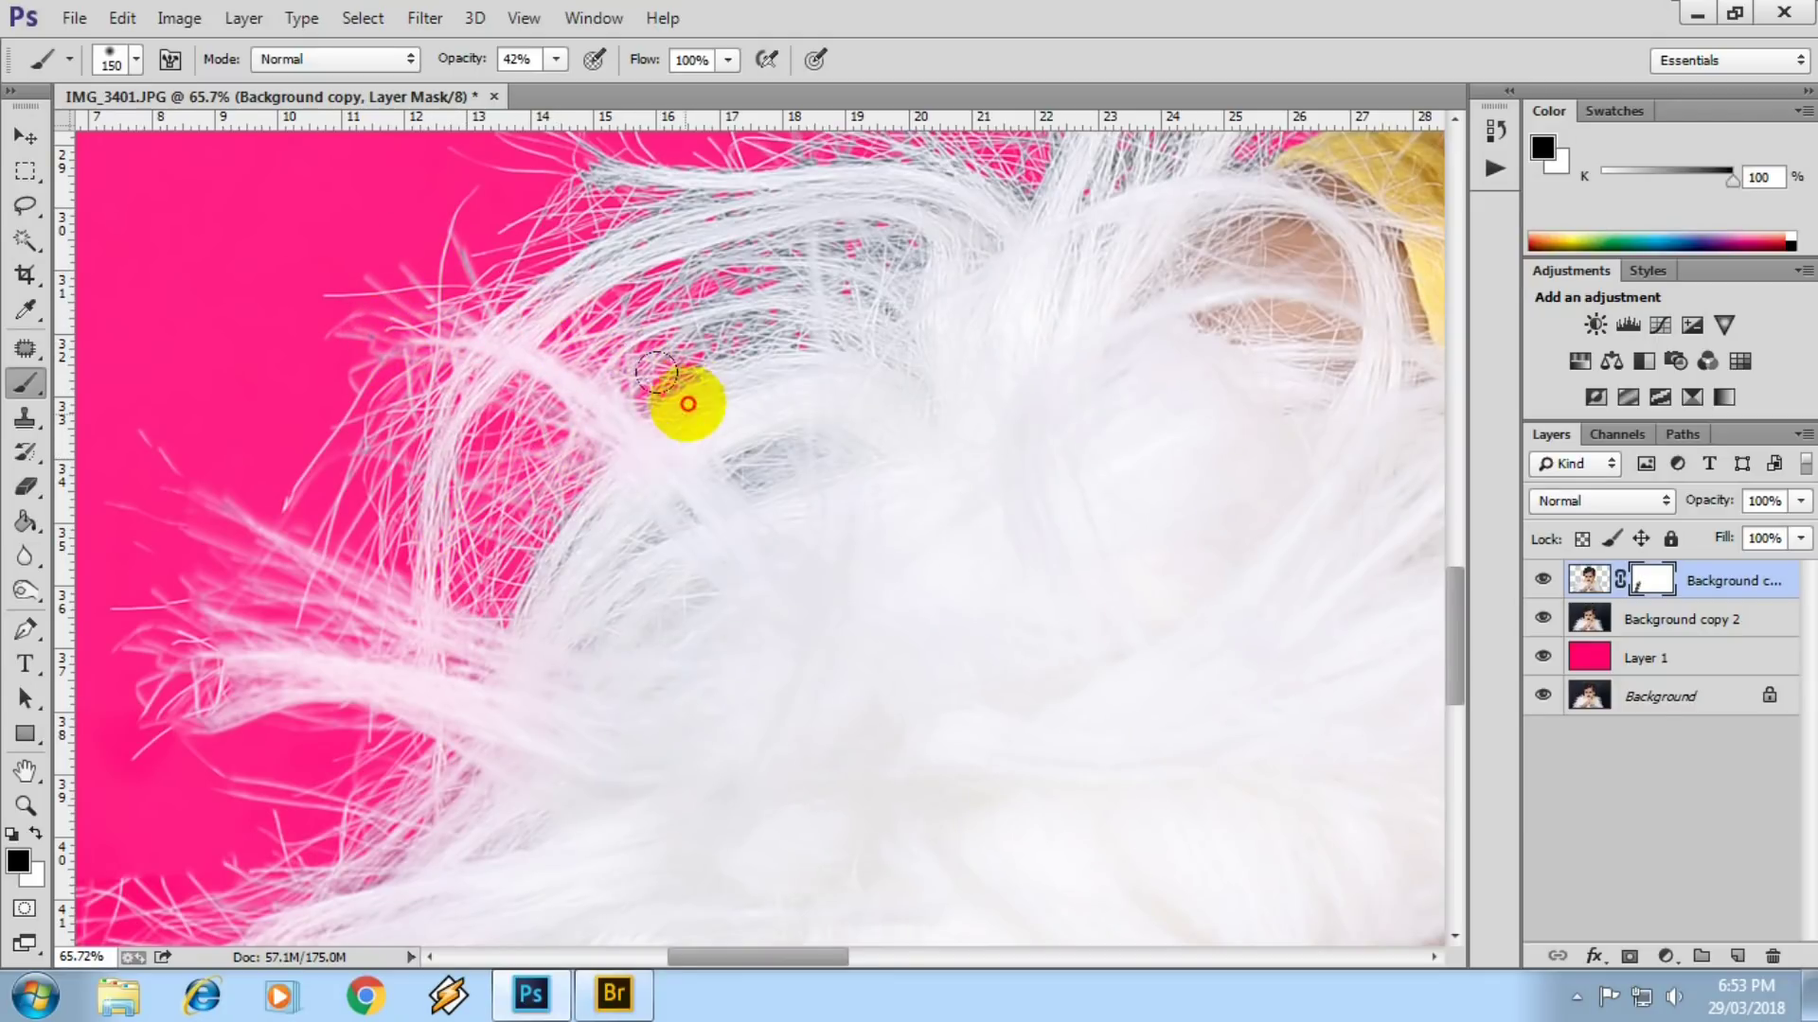
pyautogui.moveTo(864, 394)
pyautogui.mouseDown()
pyautogui.moveTo(663, 554)
pyautogui.moveTo(669, 520)
pyautogui.moveTo(750, 495)
pyautogui.moveTo(486, 459)
pyautogui.moveTo(601, 435)
pyautogui.mouseUp()
pyautogui.moveTo(738, 406); pyautogui.dragTo(710, 430)
pyautogui.moveTo(845, 287)
pyautogui.mouseDown()
pyautogui.moveTo(730, 439)
pyautogui.moveTo(662, 414)
pyautogui.moveTo(693, 577)
pyautogui.moveTo(820, 498)
pyautogui.moveTo(865, 501)
pyautogui.moveTo(781, 377)
pyautogui.moveTo(699, 359)
pyautogui.moveTo(885, 418)
pyautogui.moveTo(928, 531)
pyautogui.mouseUp()
# - Paint in fine hair strands beside the neck with a smaller brush
pyautogui.scroll(-2, 929, 531)
pyautogui.scroll(5, 520, 798)
pyautogui.scroll(2, 515, 454)
pyautogui.moveTo(958, 849)
pyautogui.mouseDown()
pyautogui.moveTo(690, 629)
pyautogui.moveTo(533, 426)
pyautogui.mouseUp()
pyautogui.scroll(2, 533, 426)
pyautogui.scroll(2, 433, 242)
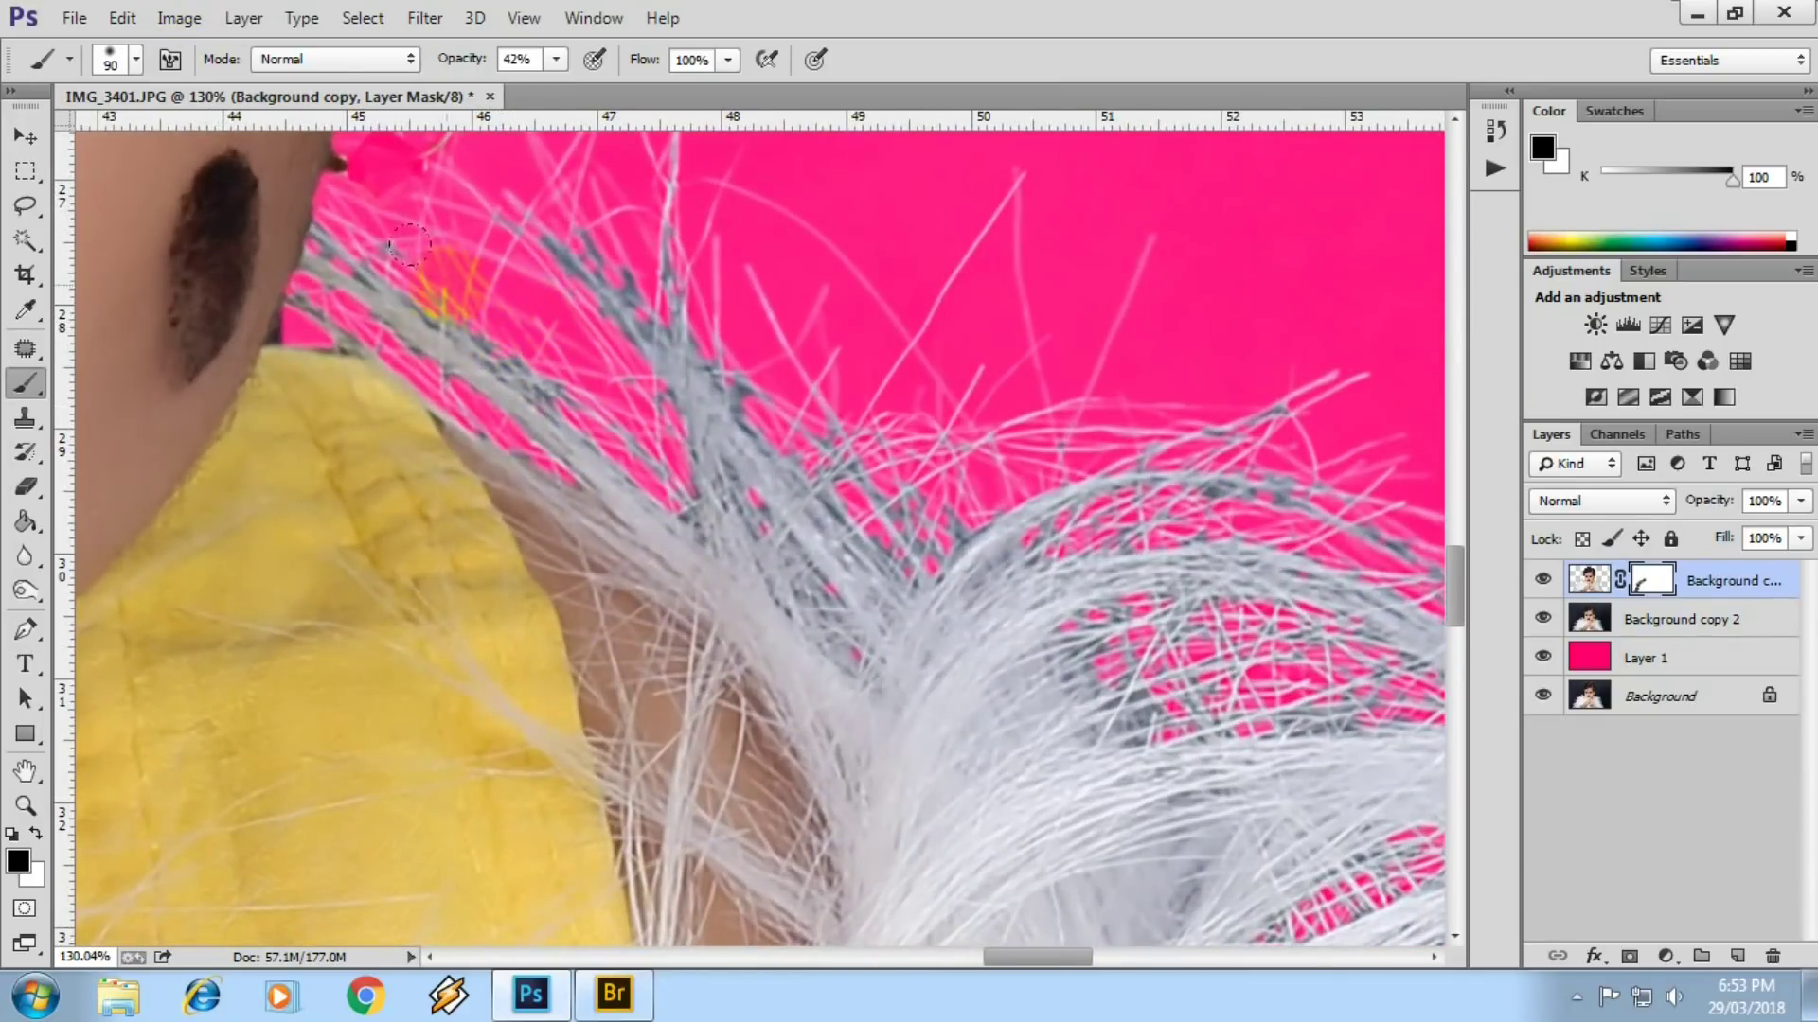
pyautogui.moveTo(330, 226)
pyautogui.mouseDown()
pyautogui.moveTo(508, 386)
pyautogui.moveTo(580, 417)
pyautogui.moveTo(364, 311)
pyautogui.mouseUp()
pyautogui.press('[')
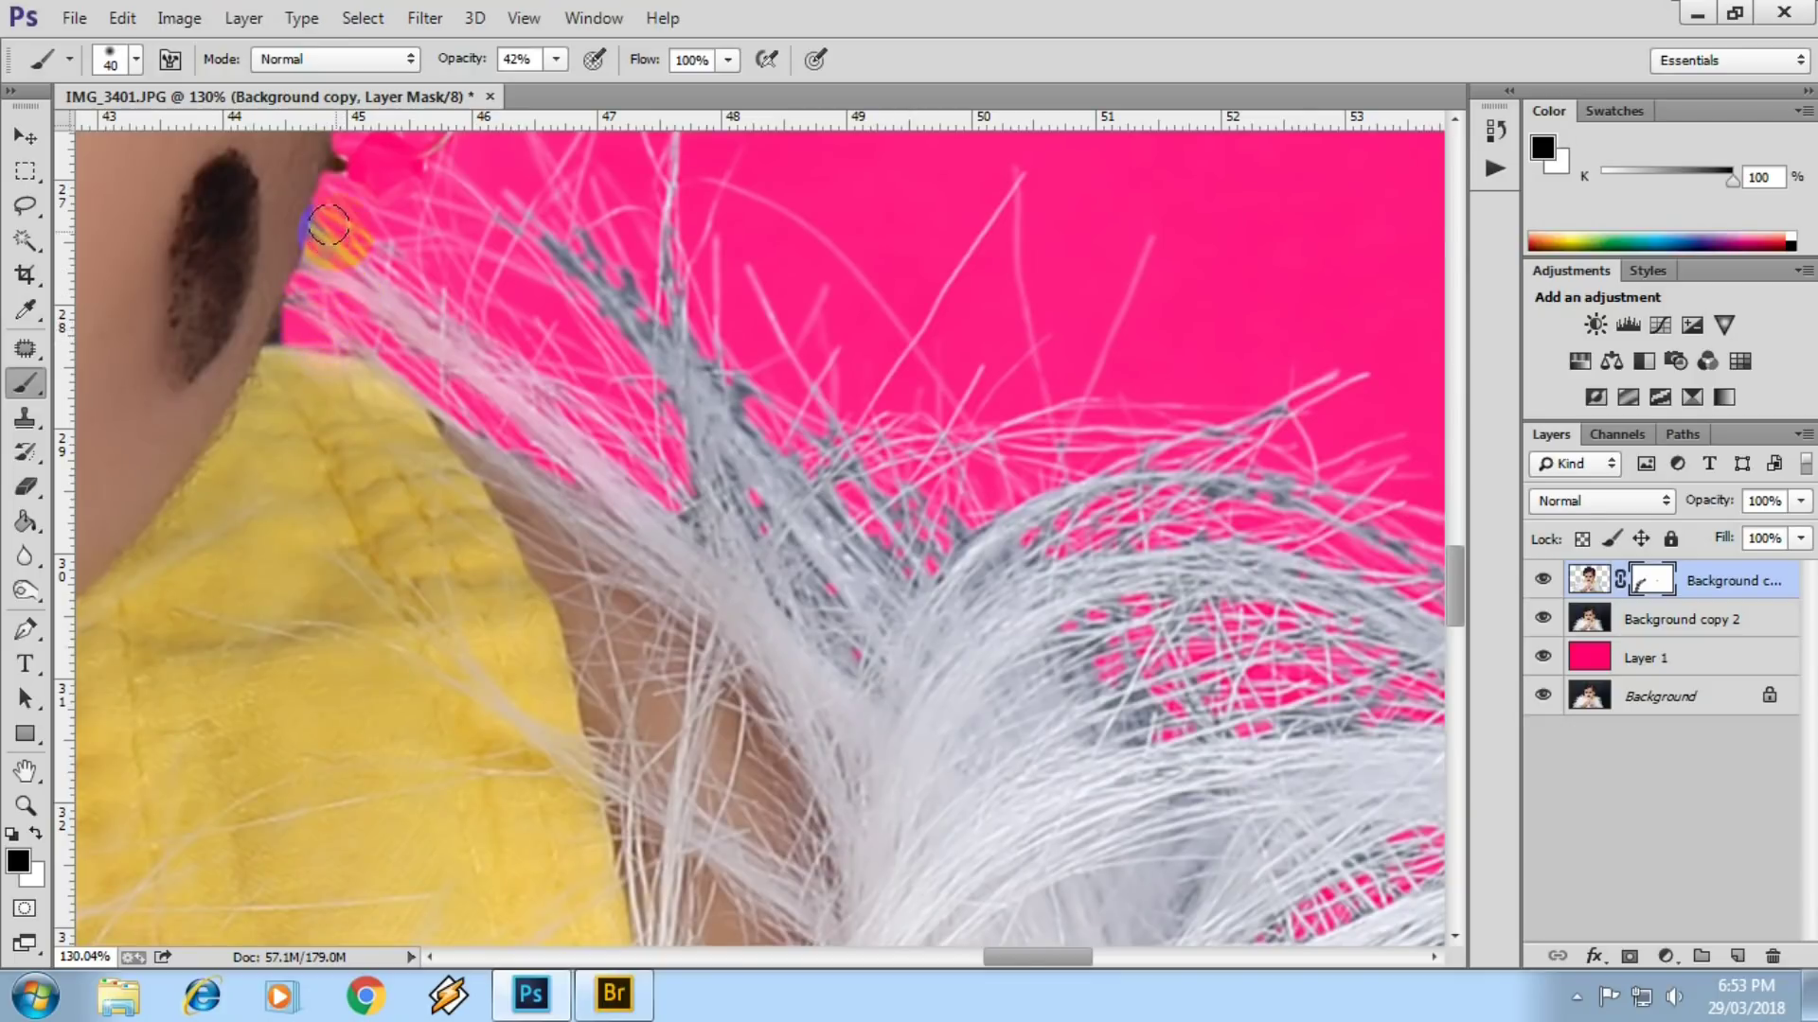
pyautogui.moveTo(360, 251)
pyautogui.mouseDown()
pyautogui.moveTo(540, 254)
pyautogui.moveTo(811, 507)
pyautogui.moveTo(670, 406)
pyautogui.moveTo(885, 515)
pyautogui.moveTo(826, 464)
pyautogui.moveTo(995, 539)
pyautogui.moveTo(519, 621)
pyautogui.moveTo(651, 456)
pyautogui.mouseUp()
# - With a larger brush, lighten the grey white-fur strands further along the edge
pyautogui.press(']')
pyautogui.moveTo(973, 673)
pyautogui.mouseDown()
pyautogui.moveTo(650, 669)
pyautogui.moveTo(763, 799)
pyautogui.moveTo(1096, 772)
pyautogui.moveTo(1025, 784)
pyautogui.moveTo(213, 402)
pyautogui.mouseUp()
pyautogui.moveTo(213, 402)
pyautogui.mouseDown()
pyautogui.moveTo(304, 527)
pyautogui.moveTo(570, 428)
pyautogui.mouseUp()
pyautogui.moveTo(702, 648)
pyautogui.mouseDown()
pyautogui.moveTo(649, 670)
pyautogui.moveTo(742, 799)
pyautogui.moveTo(730, 527)
pyautogui.moveTo(512, 400)
pyautogui.moveTo(604, 445)
pyautogui.moveTo(770, 606)
pyautogui.mouseUp()
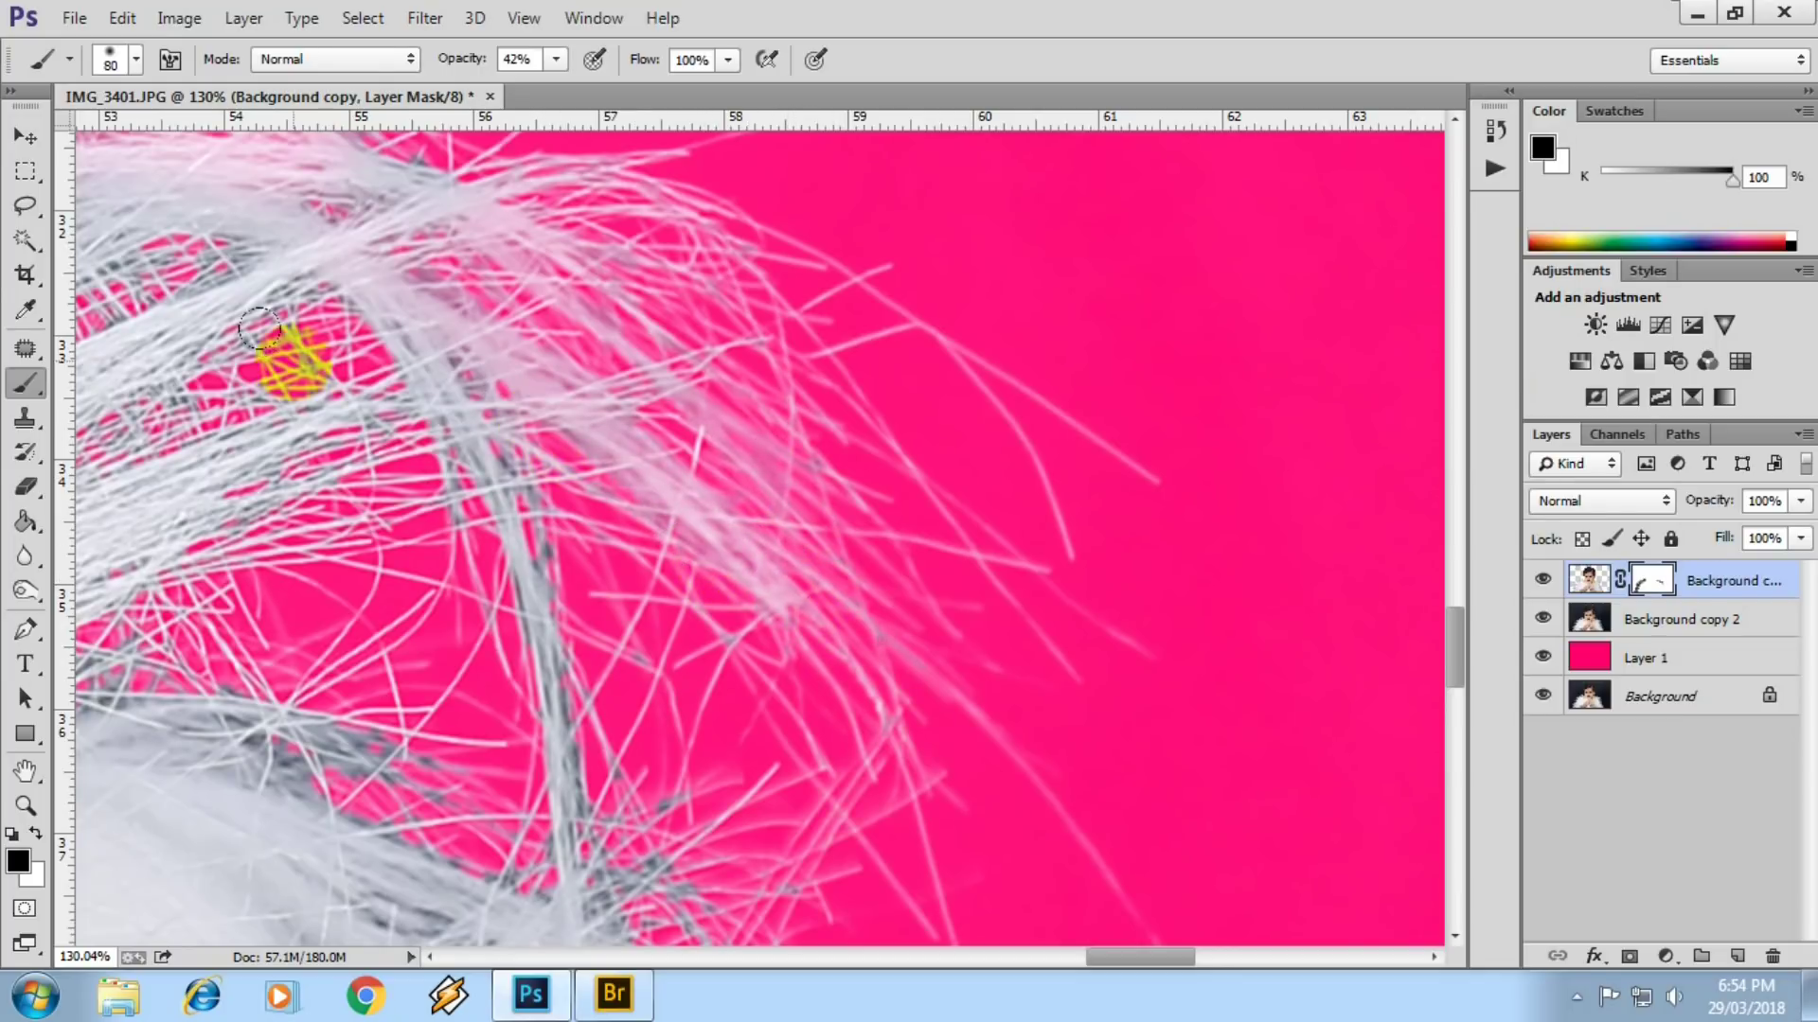
pyautogui.moveTo(455, 464)
pyautogui.mouseDown()
pyautogui.moveTo(588, 833)
pyautogui.moveTo(751, 738)
pyautogui.moveTo(455, 507)
pyautogui.moveTo(184, 379)
pyautogui.moveTo(648, 693)
pyautogui.moveTo(674, 523)
pyautogui.moveTo(934, 830)
pyautogui.moveTo(985, 852)
pyautogui.moveTo(966, 751)
pyautogui.moveTo(515, 467)
pyautogui.moveTo(476, 783)
pyautogui.moveTo(375, 710)
pyautogui.moveTo(336, 455)
pyautogui.mouseUp()
# - Close IMG_3401.JPG without saving the changes
pyautogui.scroll(-4, 335, 455)
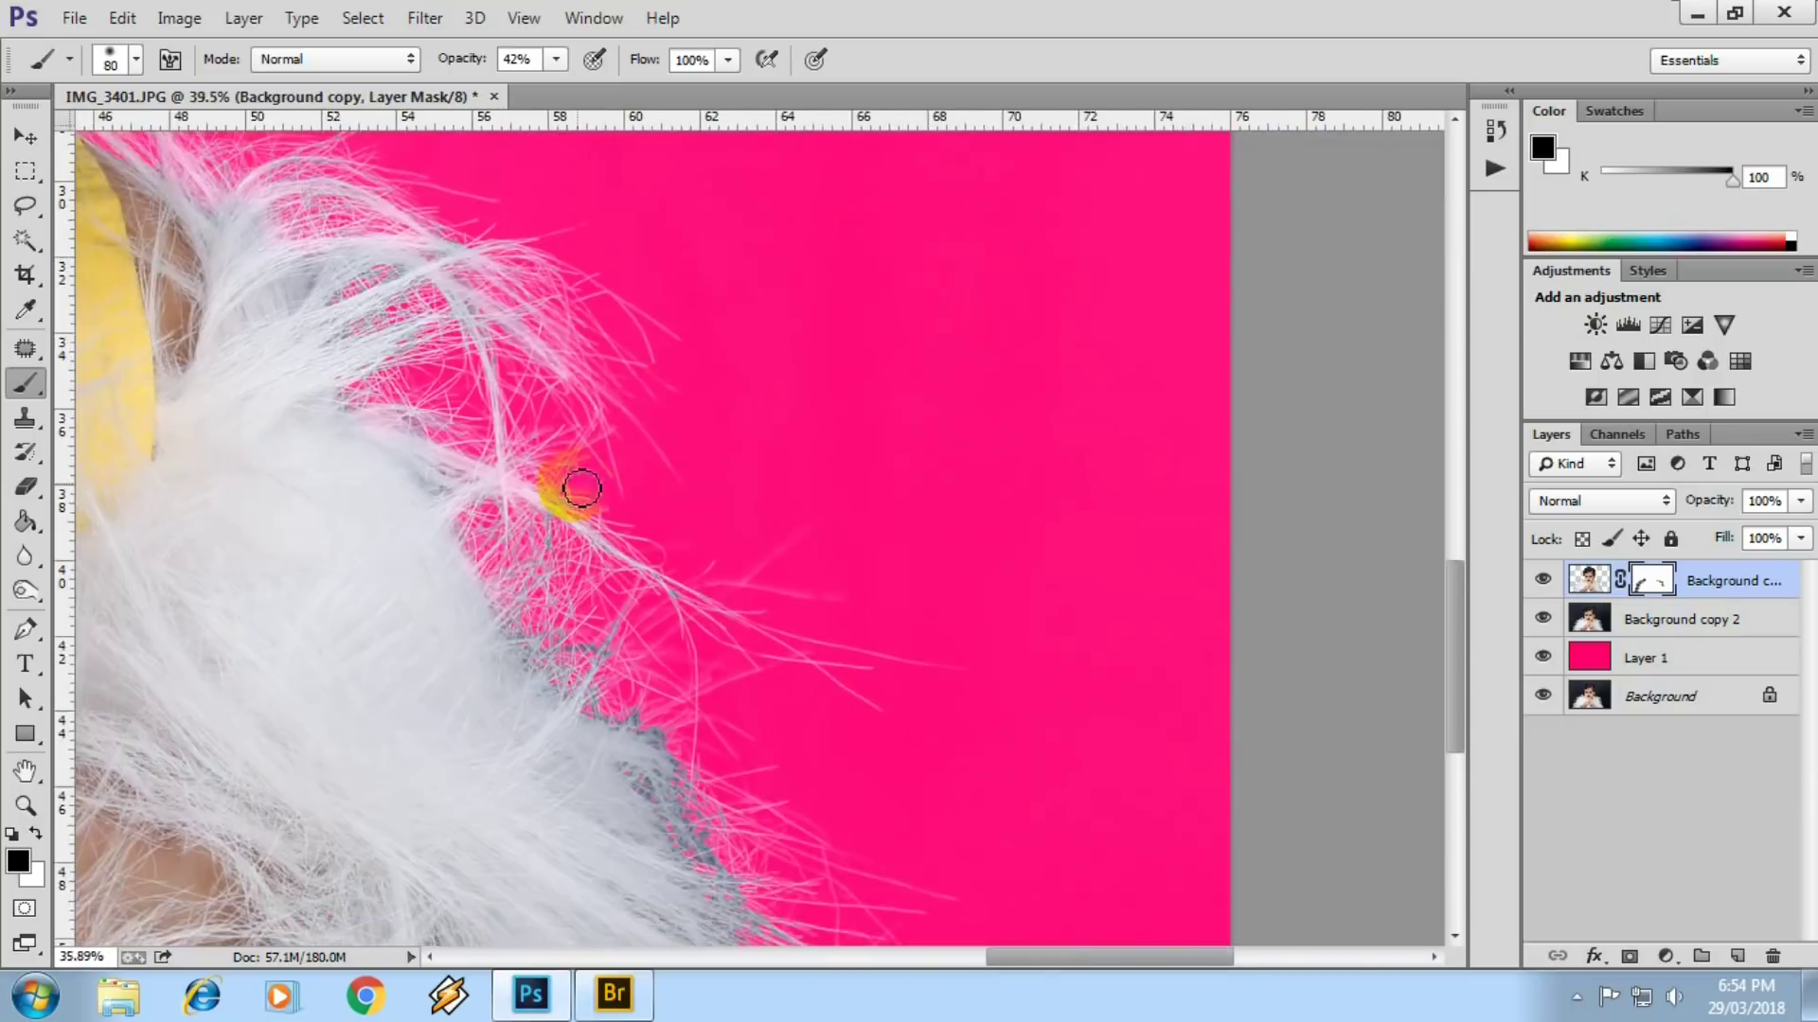
pyautogui.scroll(-3, 620, 537)
pyautogui.scroll(2, 620, 537)
pyautogui.scroll(-3, 568, 673)
pyautogui.scroll(-3, 730, 365)
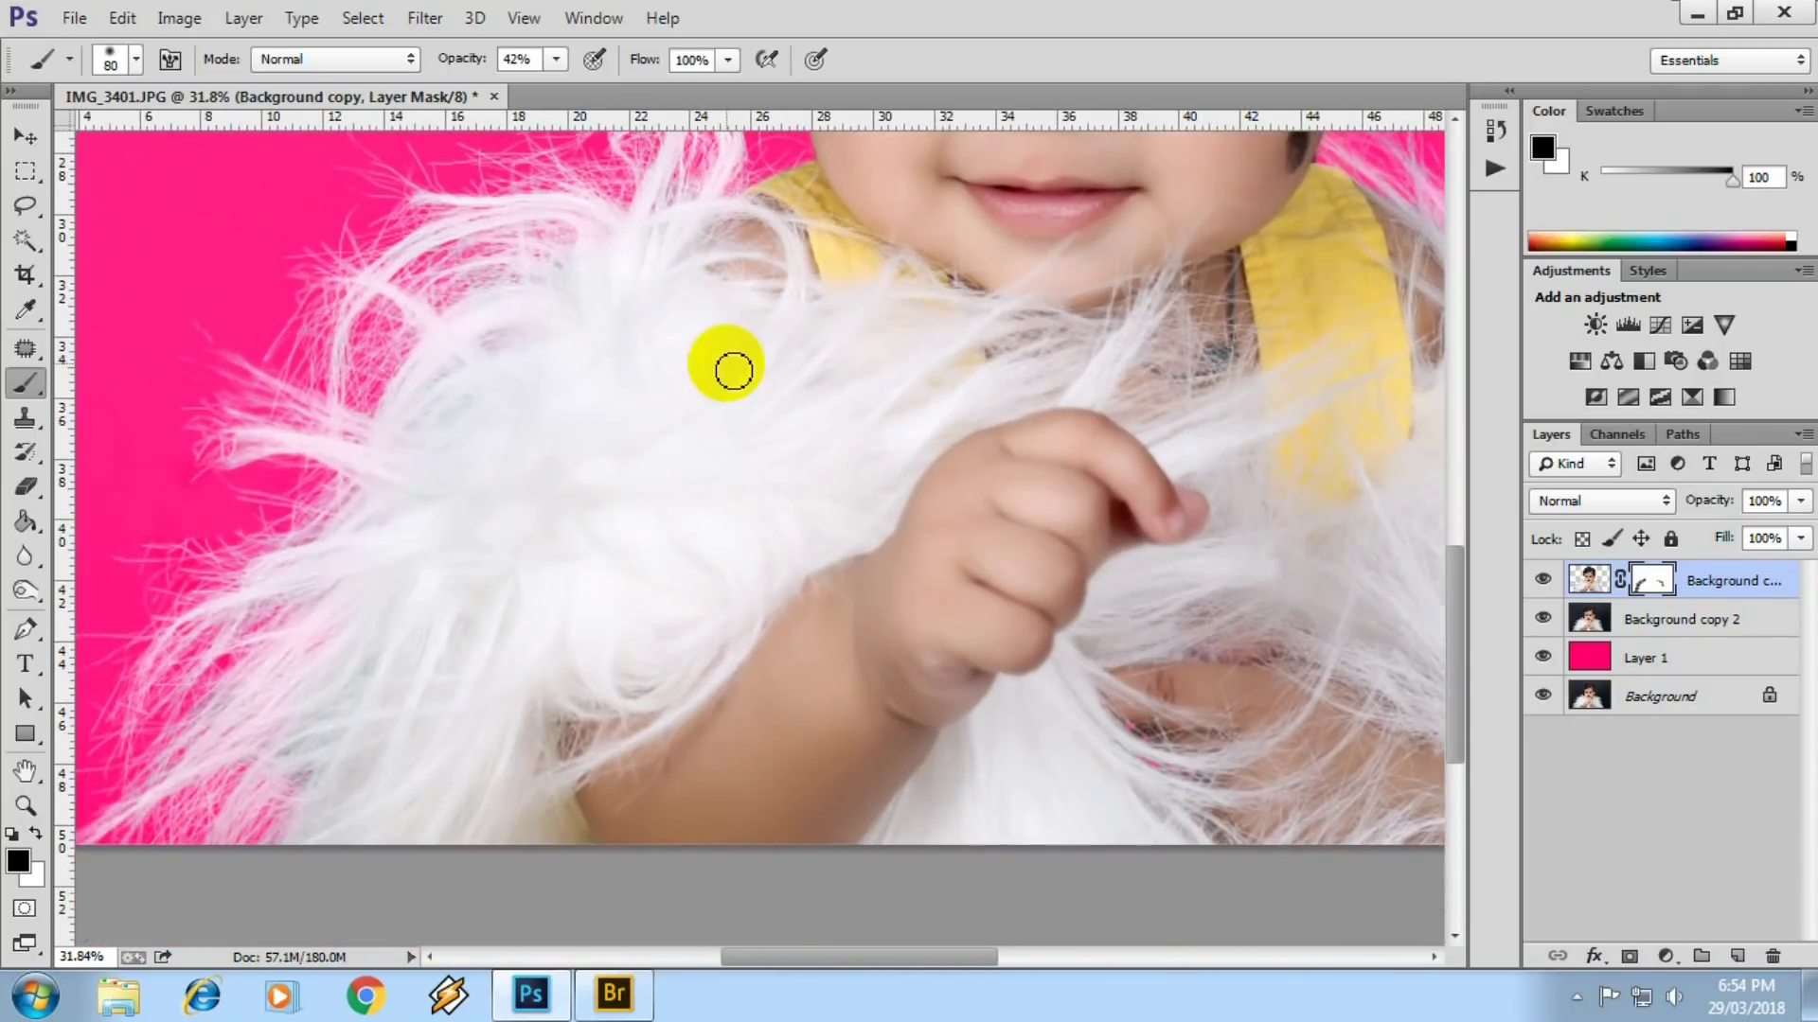
pyautogui.scroll(-2, 927, 480)
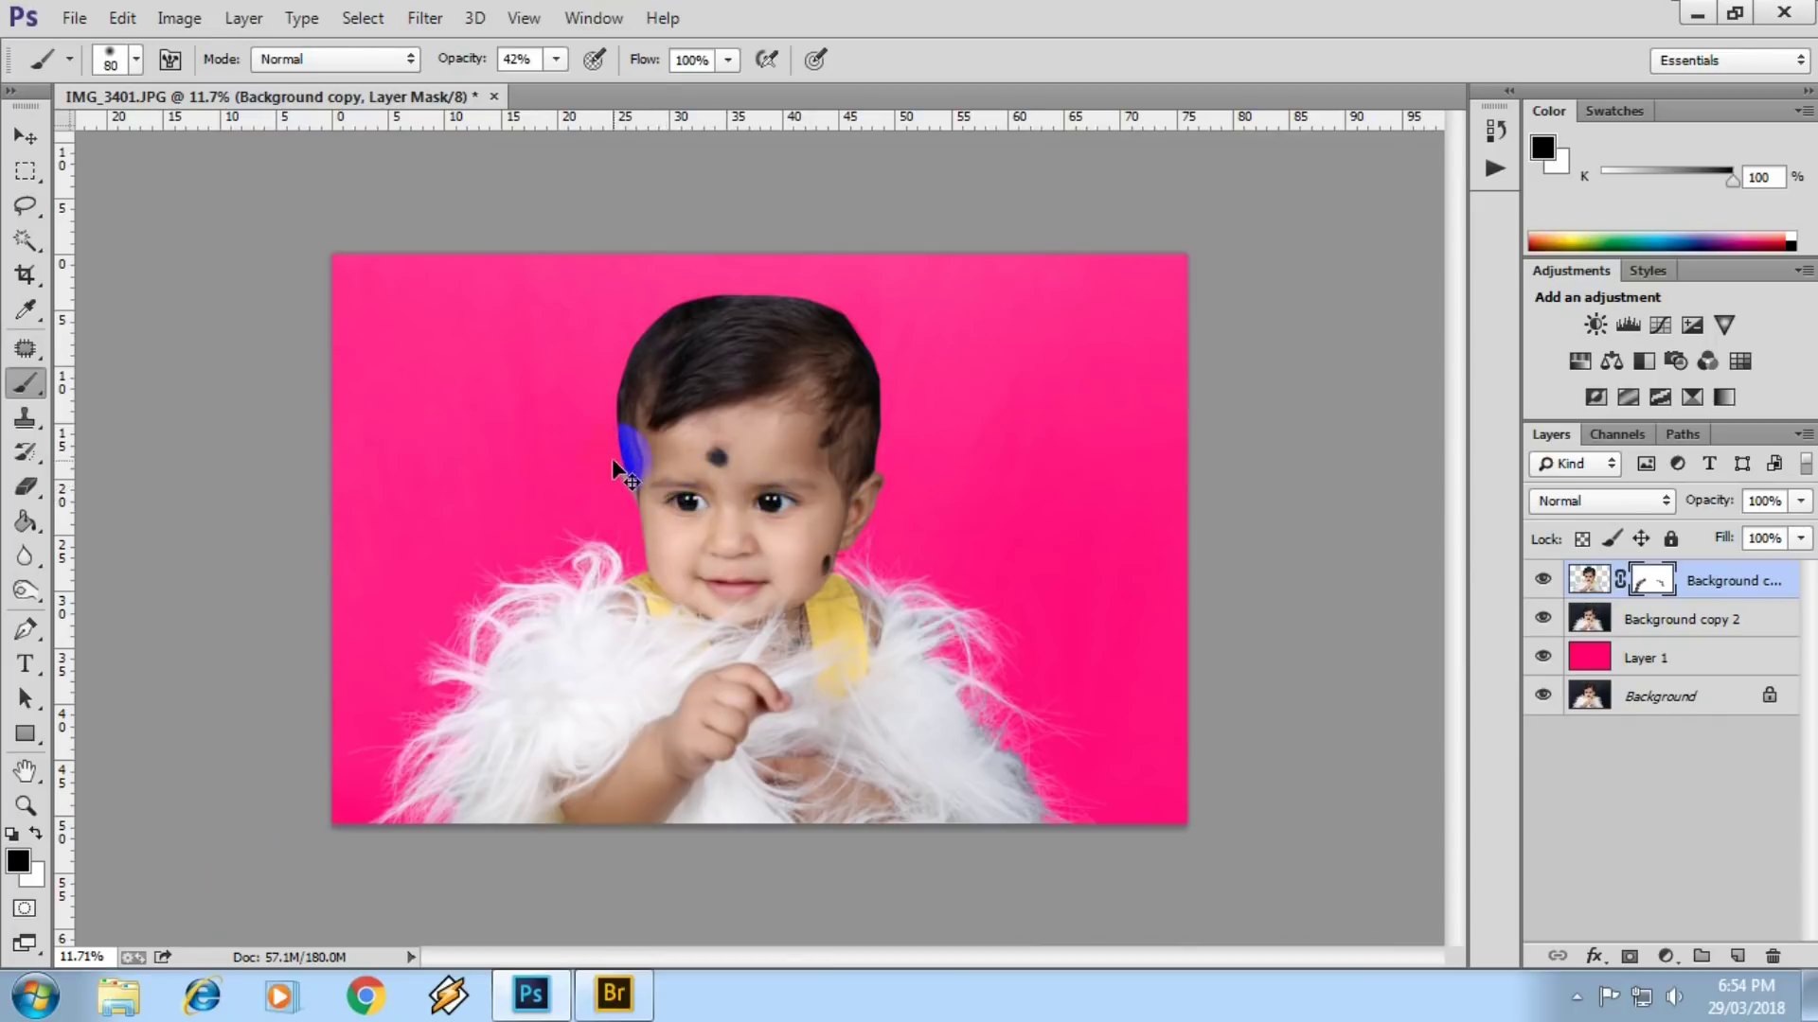
pyautogui.hotkey('ctrl', 'w')
pyautogui.click(923, 387)
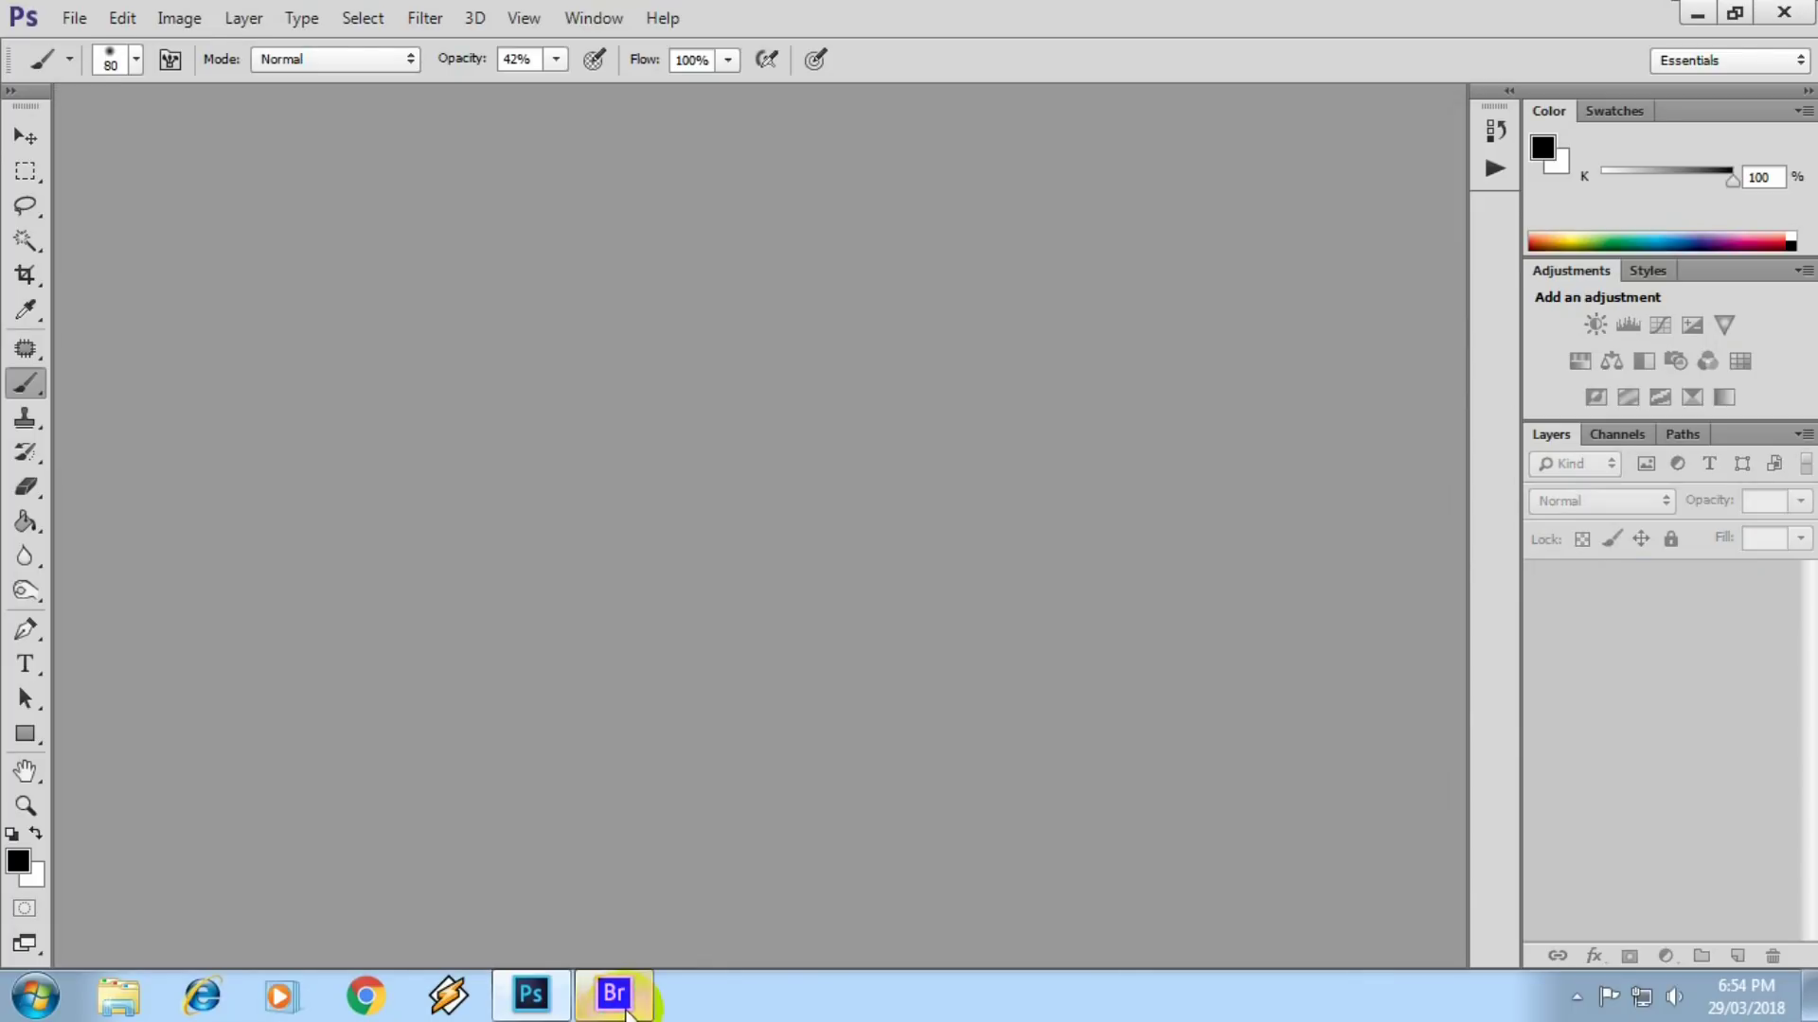
# - Open IMG_1908 E.tif and IMG_0049 E.tif from the PDF folder
pyautogui.hotkey('ctrl', 'o')
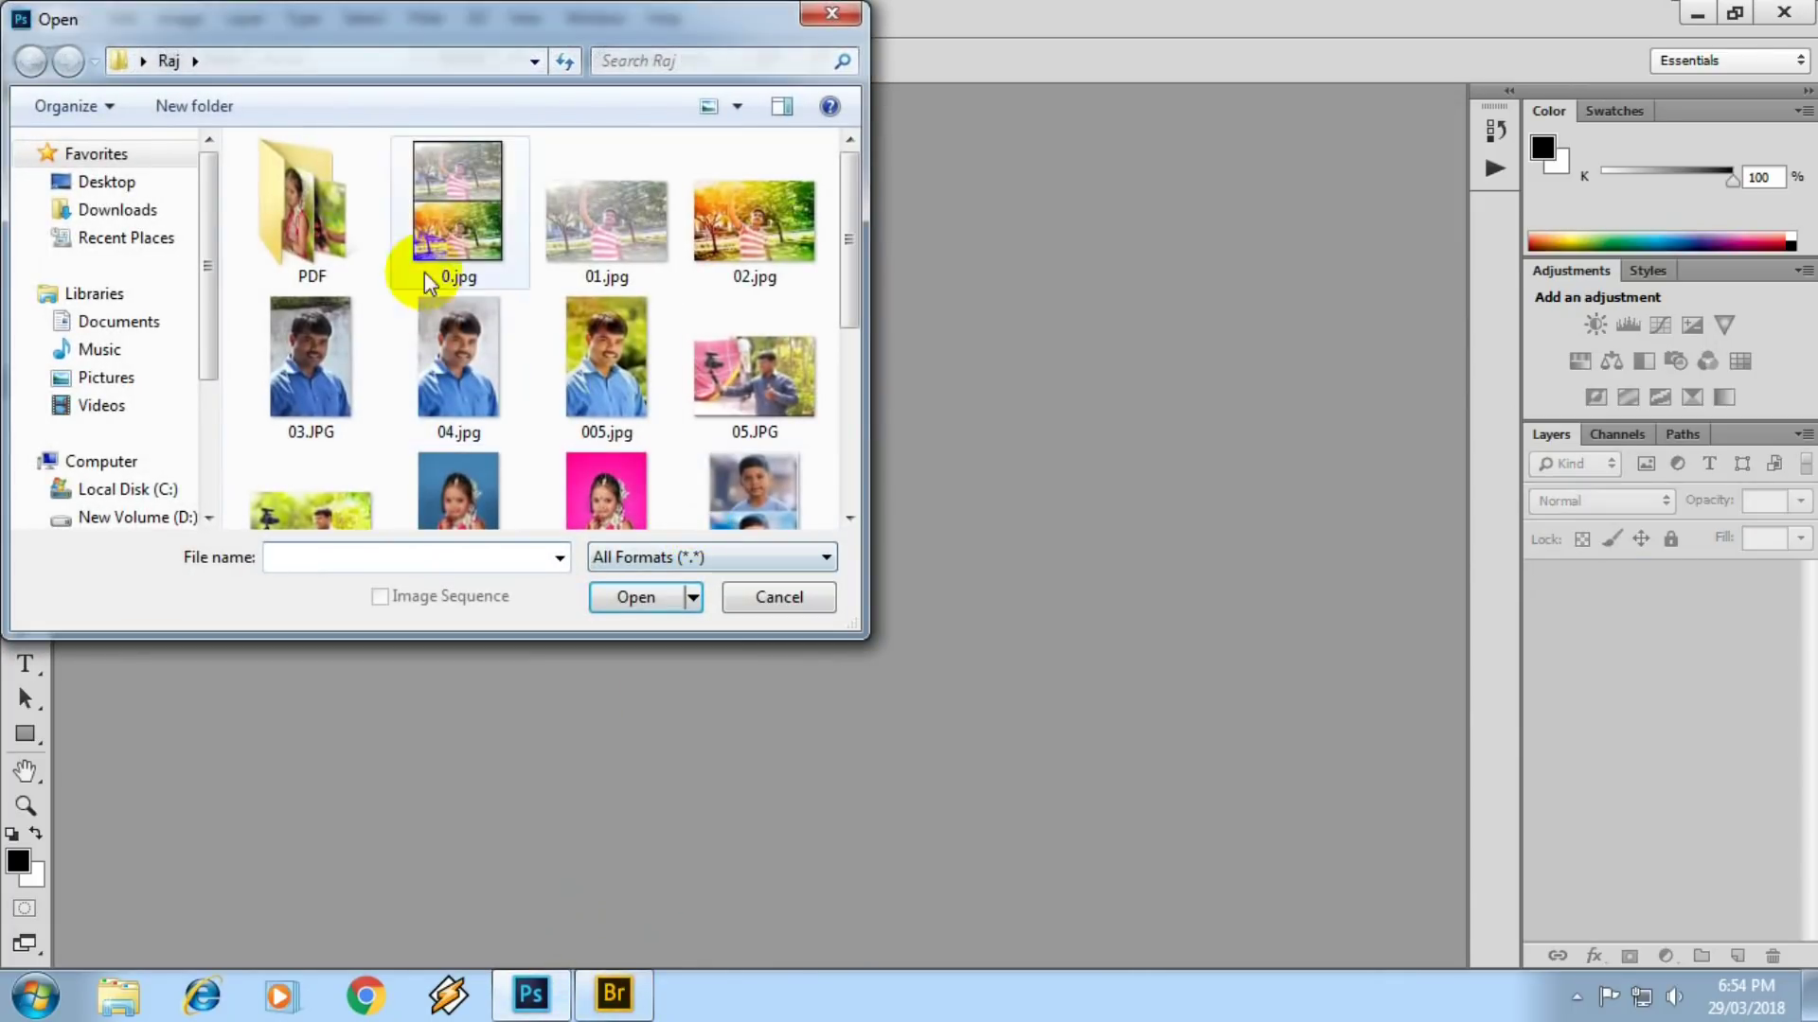
pyautogui.doubleClick(261, 225)
pyautogui.click(476, 237)
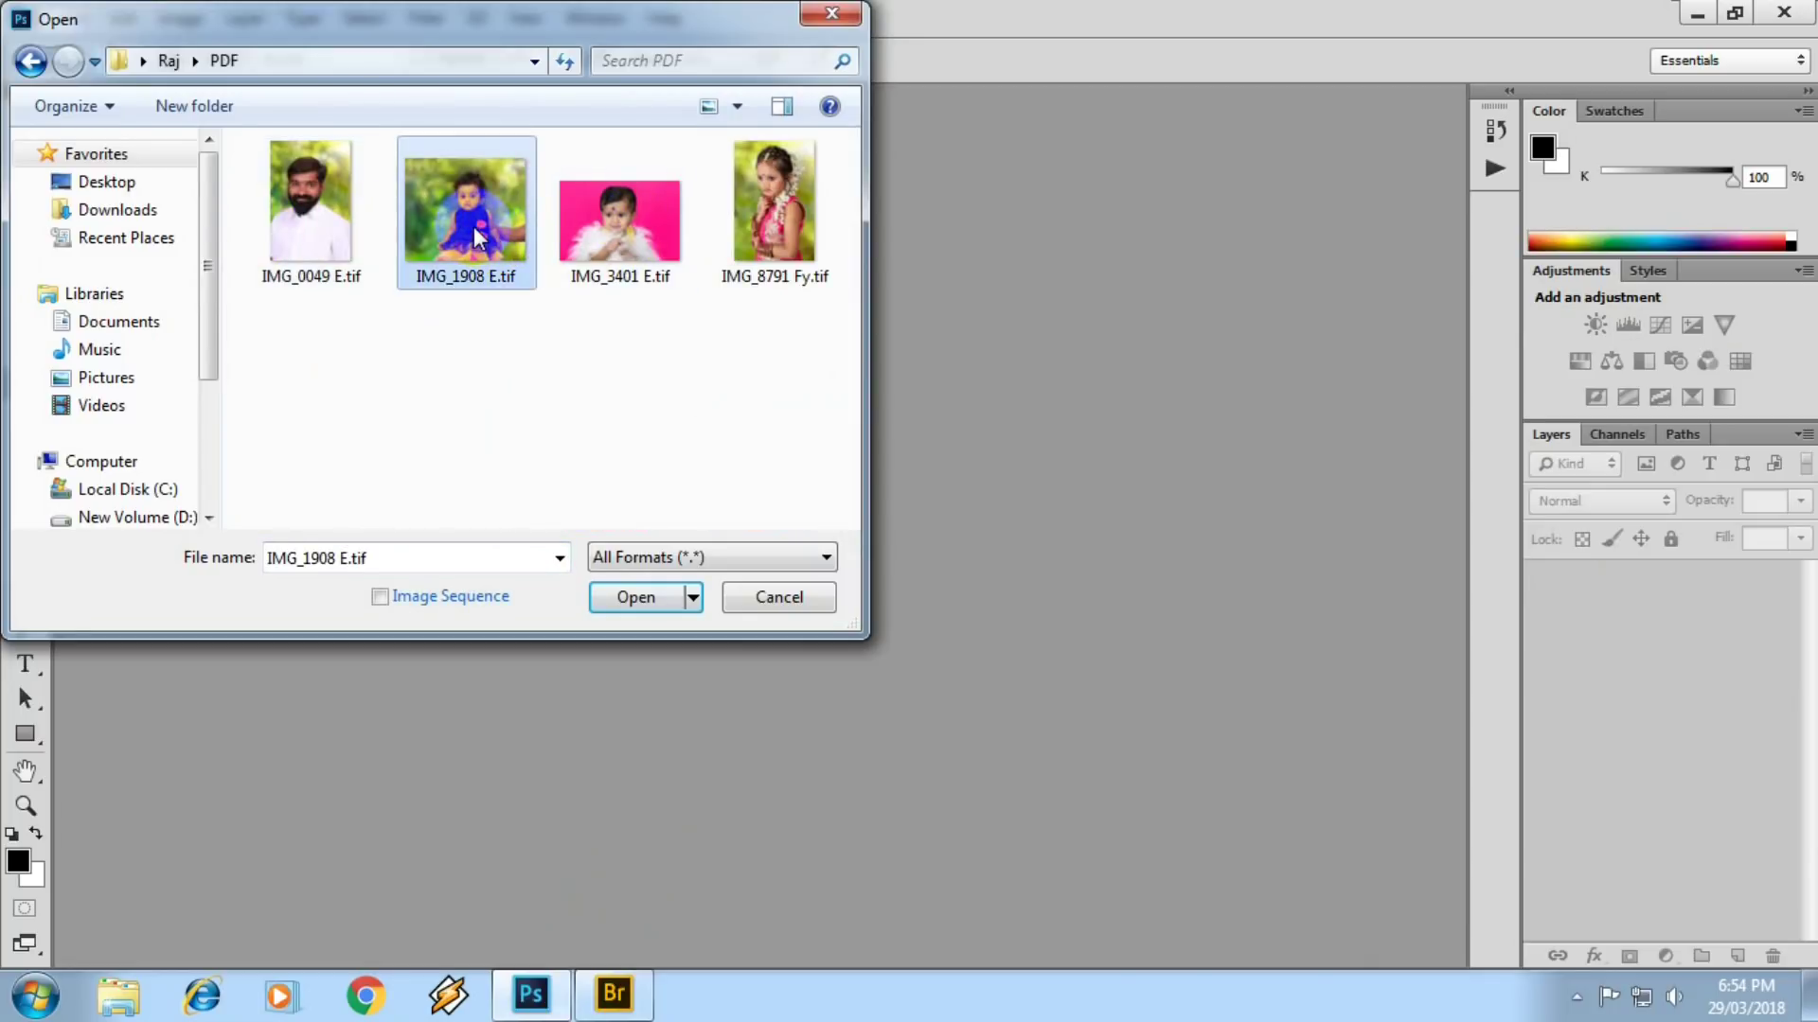
pyautogui.keyDown('ctrl'); pyautogui.click(317, 220); pyautogui.keyUp('ctrl')
pyautogui.press('Return')
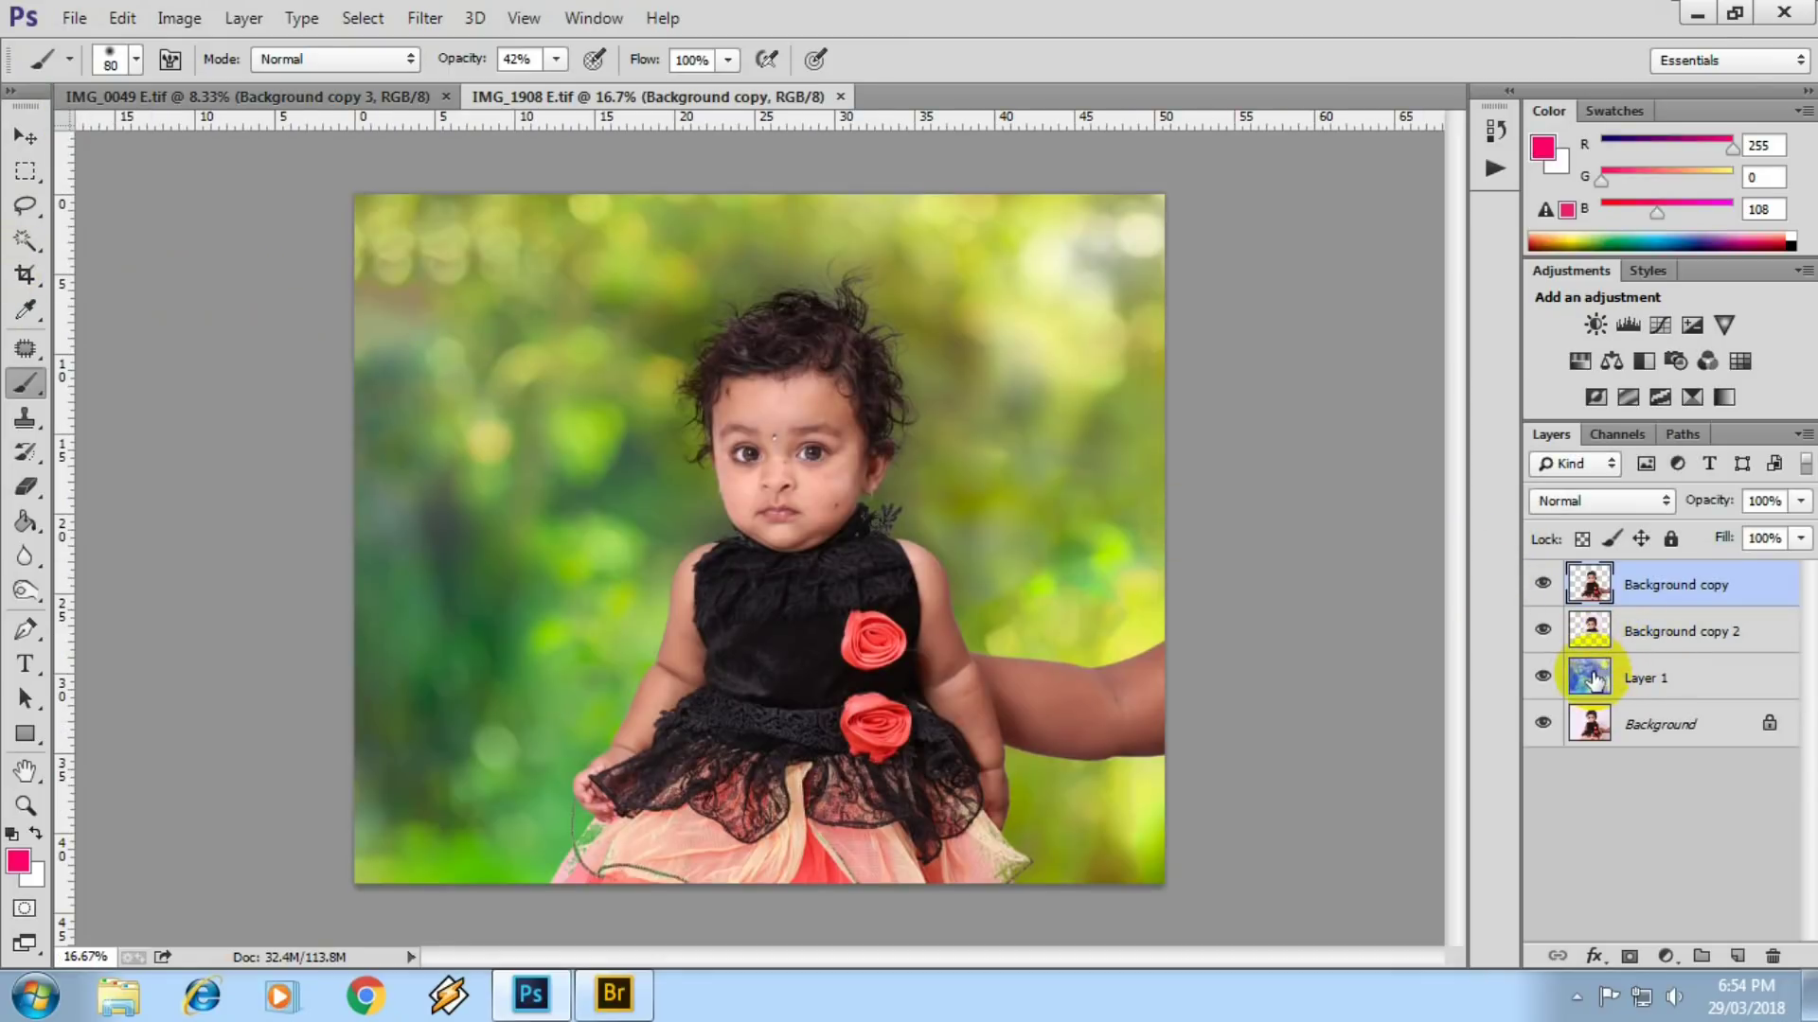
# - Desaturate the Background copy 2 layer with Hue/Saturation at Saturation -100
pyautogui.click(1543, 680)
pyautogui.scroll(5, 880, 560)
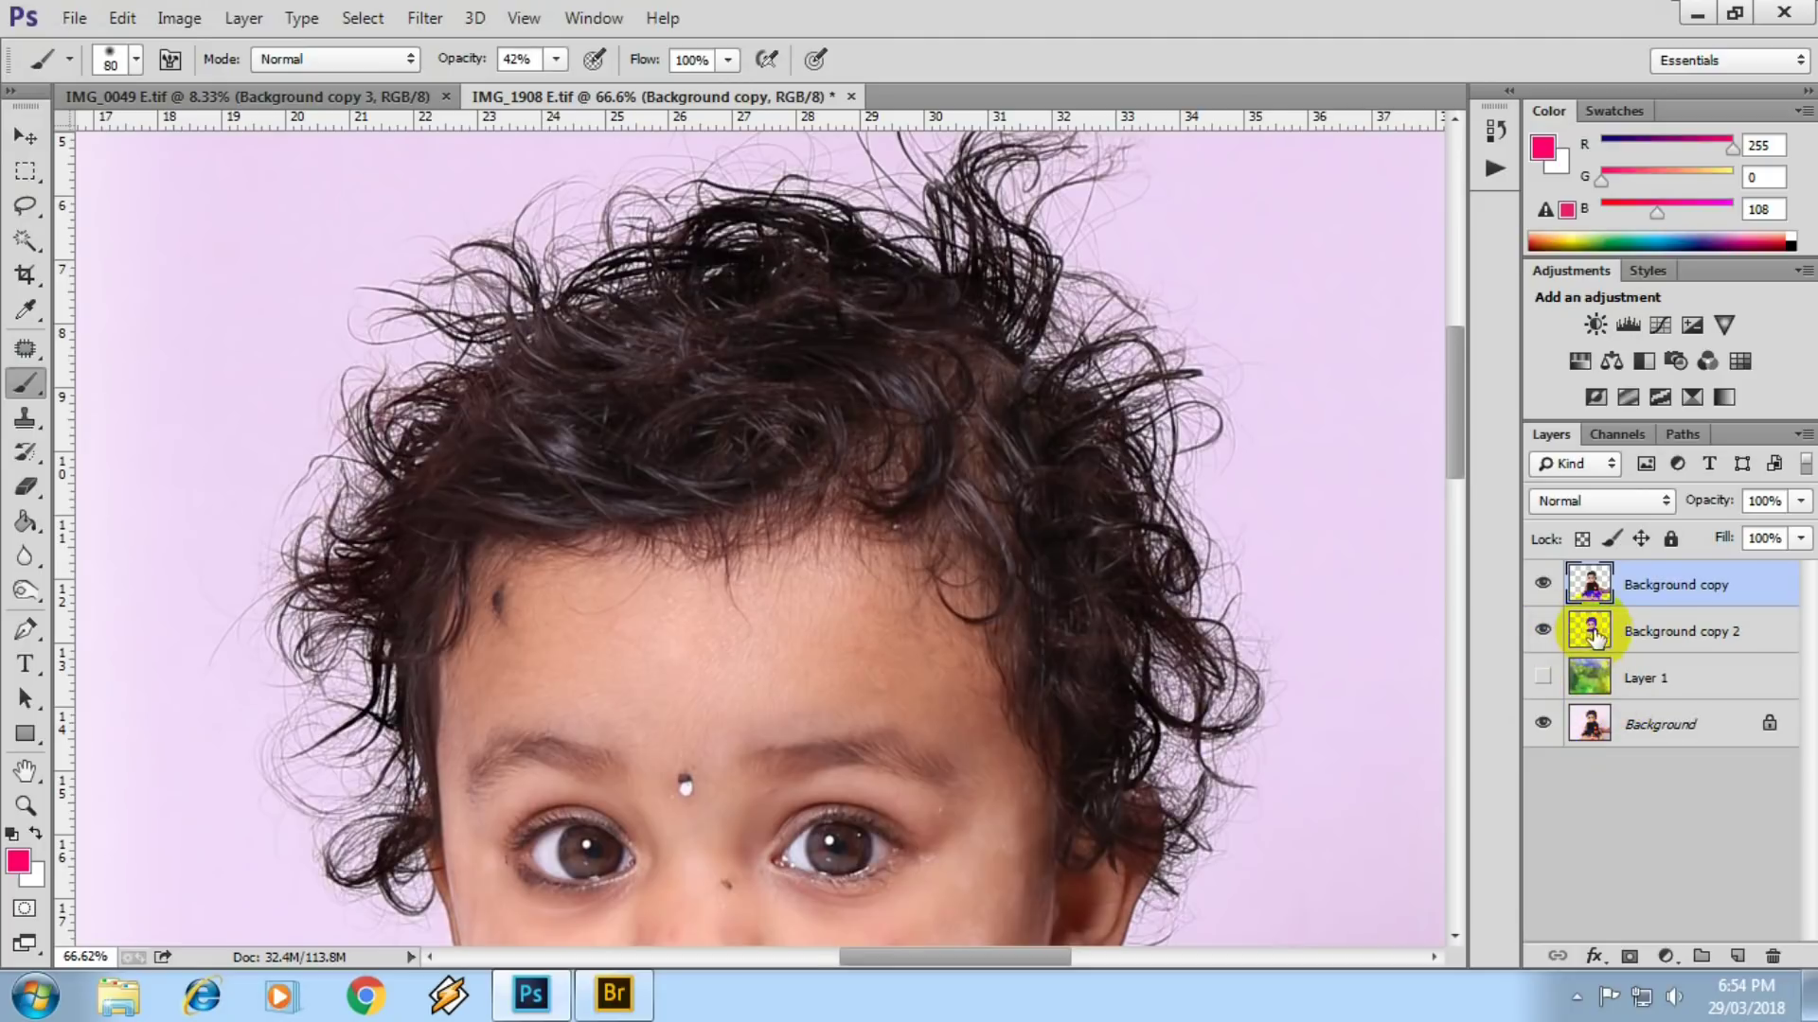
pyautogui.click(1572, 642)
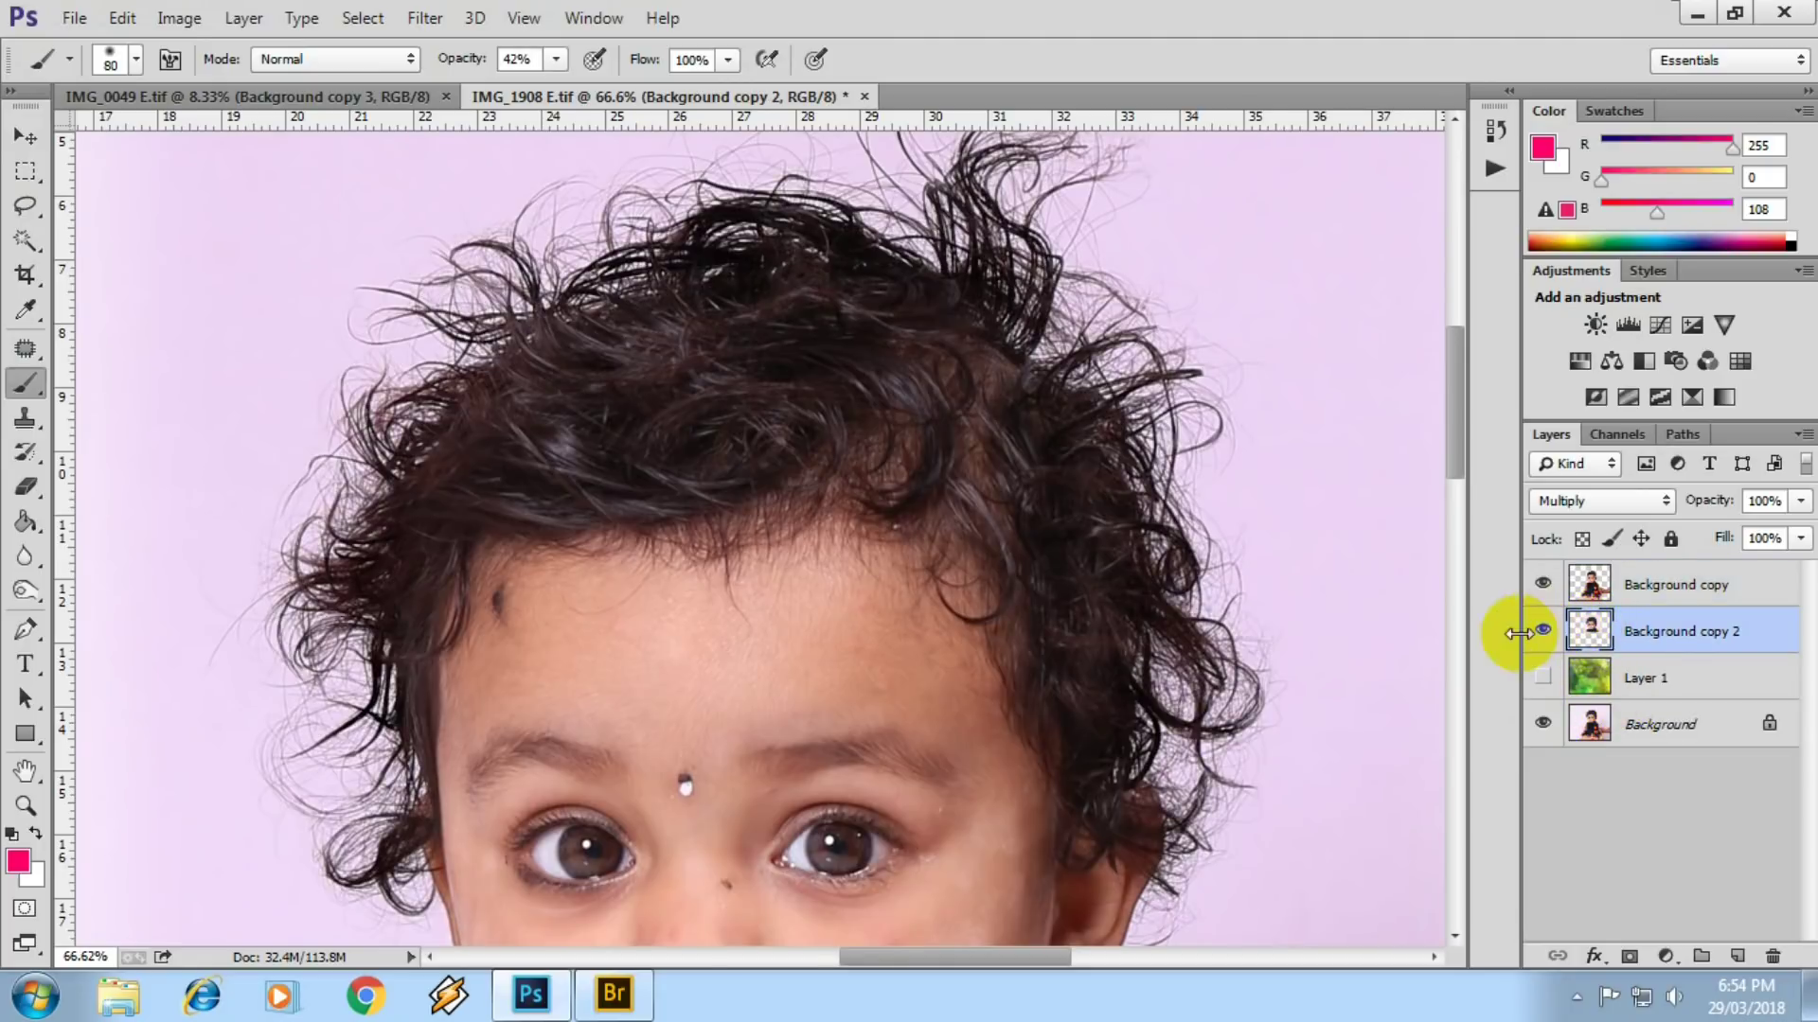
pyautogui.click(1543, 678)
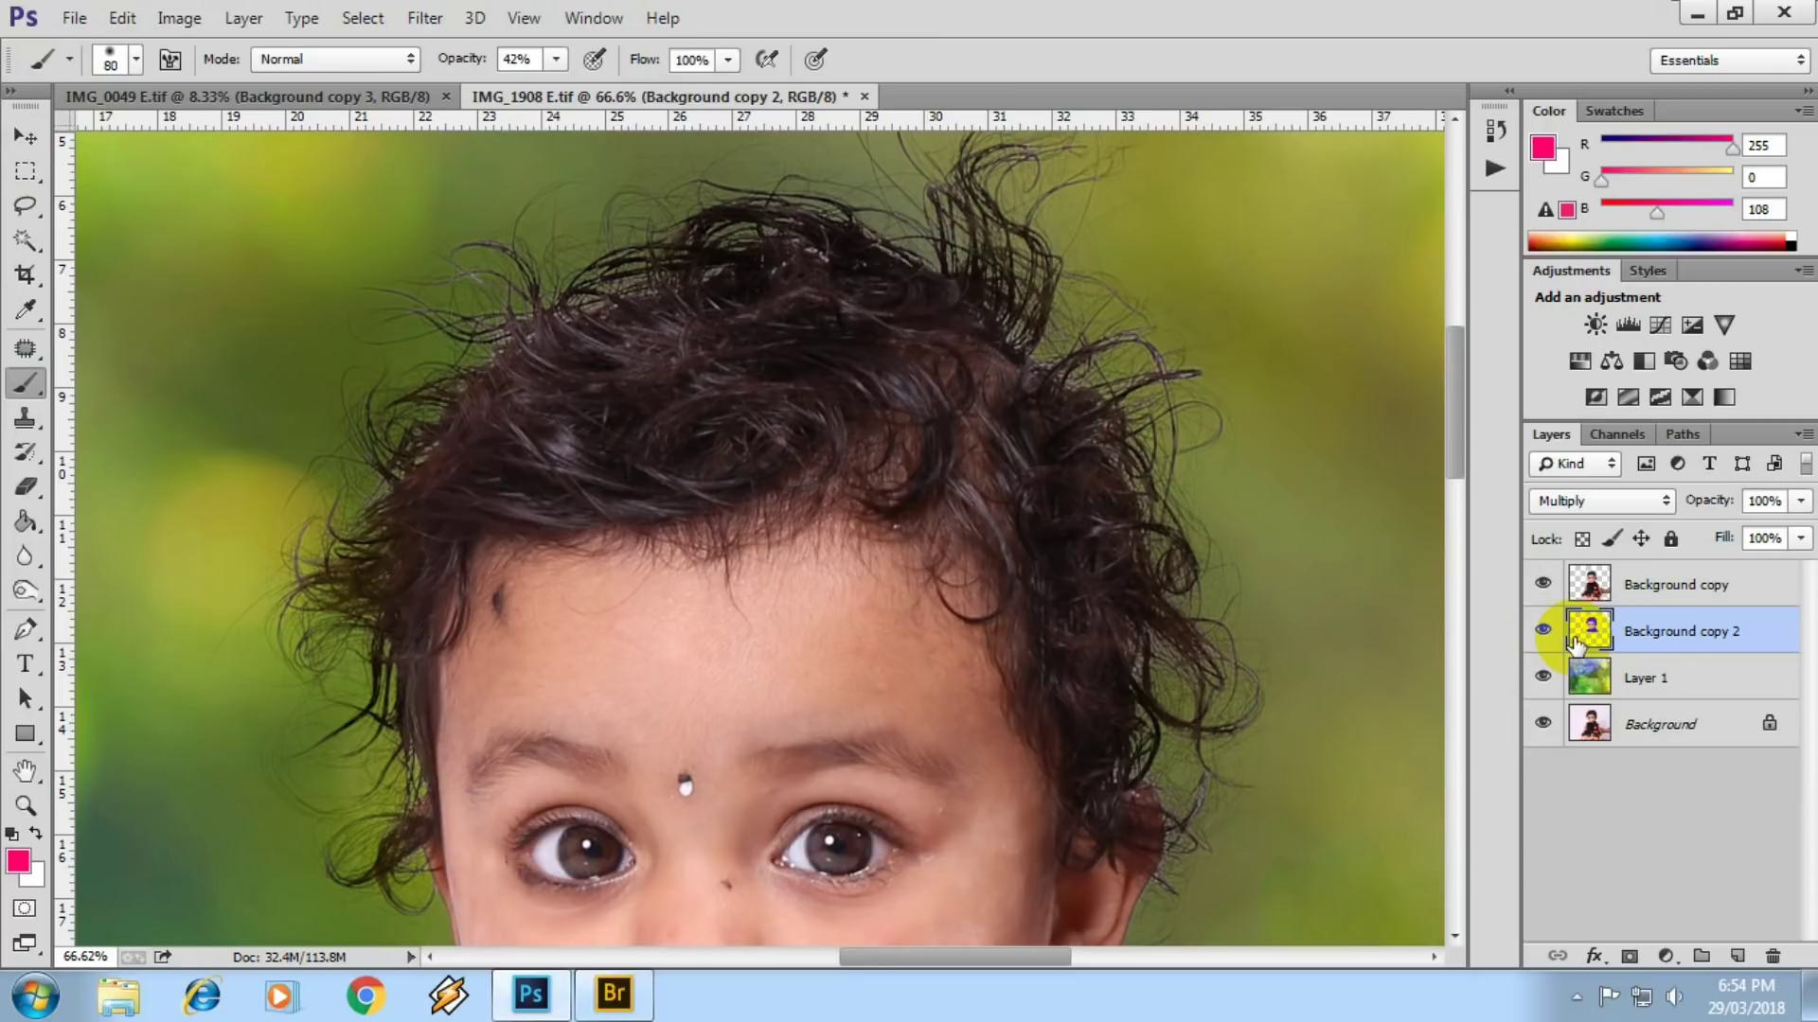
pyautogui.hotkey('ctrl', 'u')
pyautogui.moveTo(1429, 256); pyautogui.dragTo(1298, 256)
pyautogui.press('Return')
pyautogui.press('b')
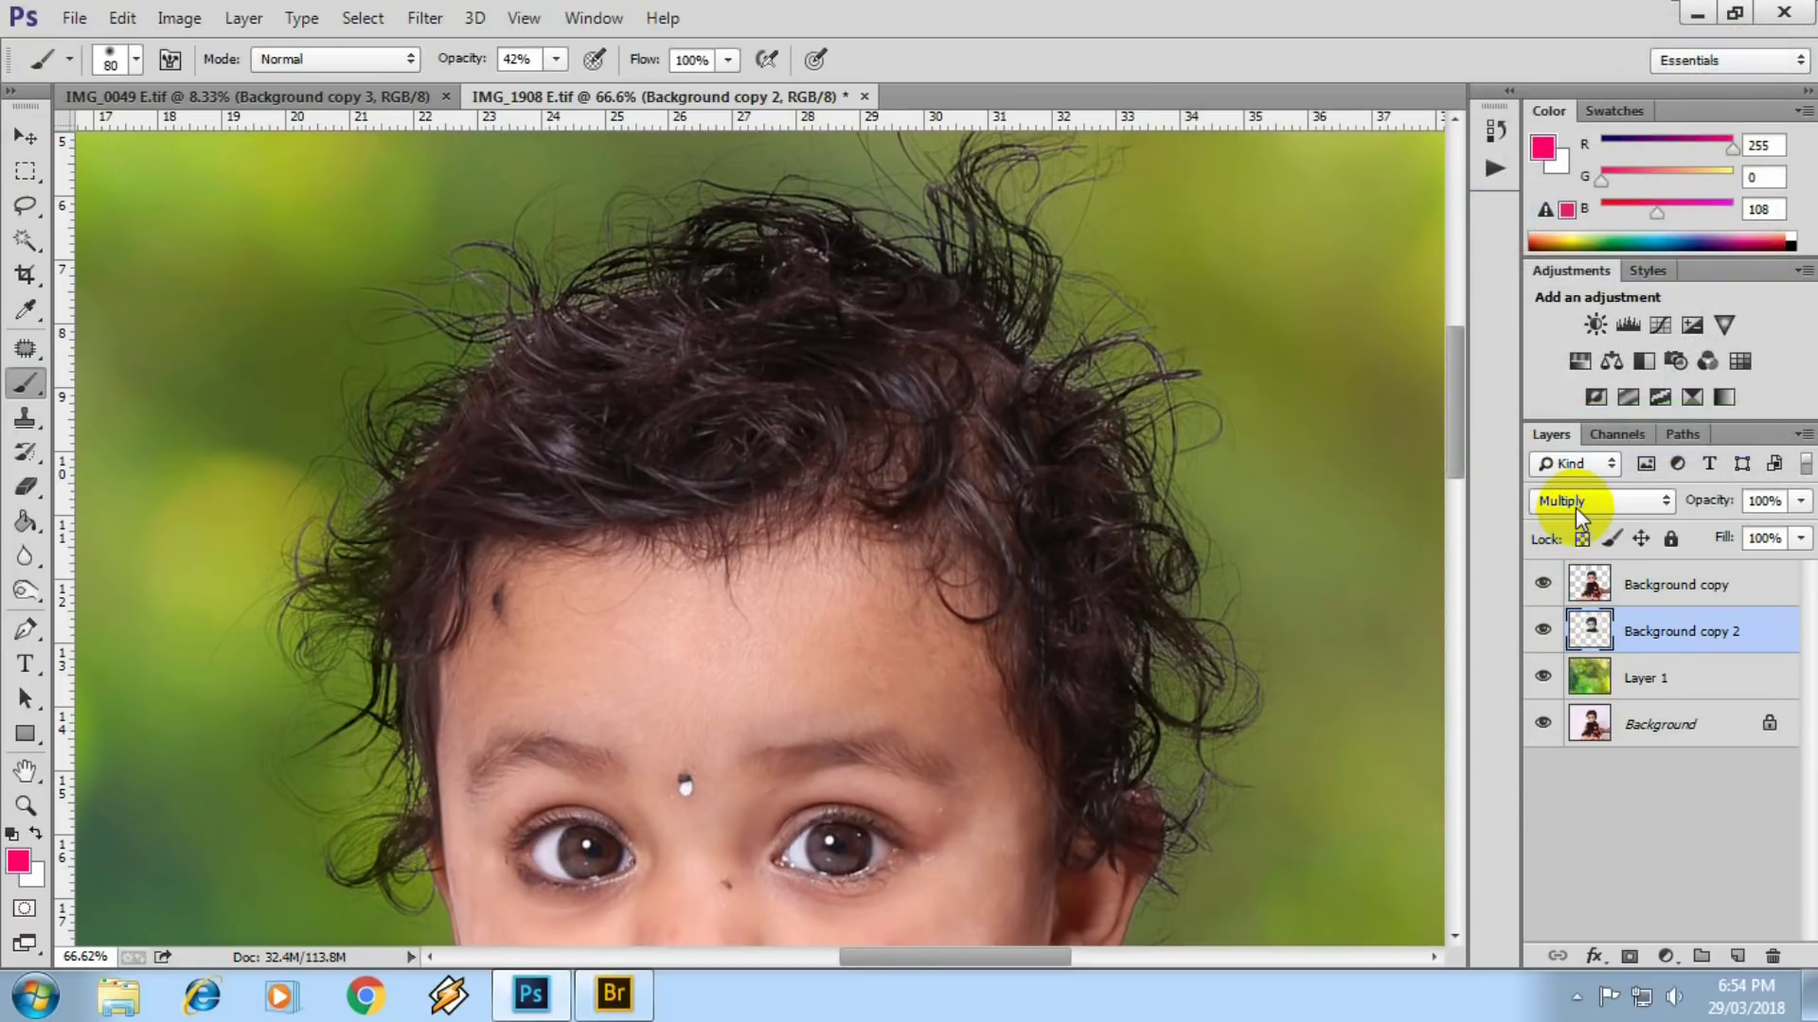
# - Select the Background copy layer in the toddler's portrait
pyautogui.scroll(-4, 1126, 487)
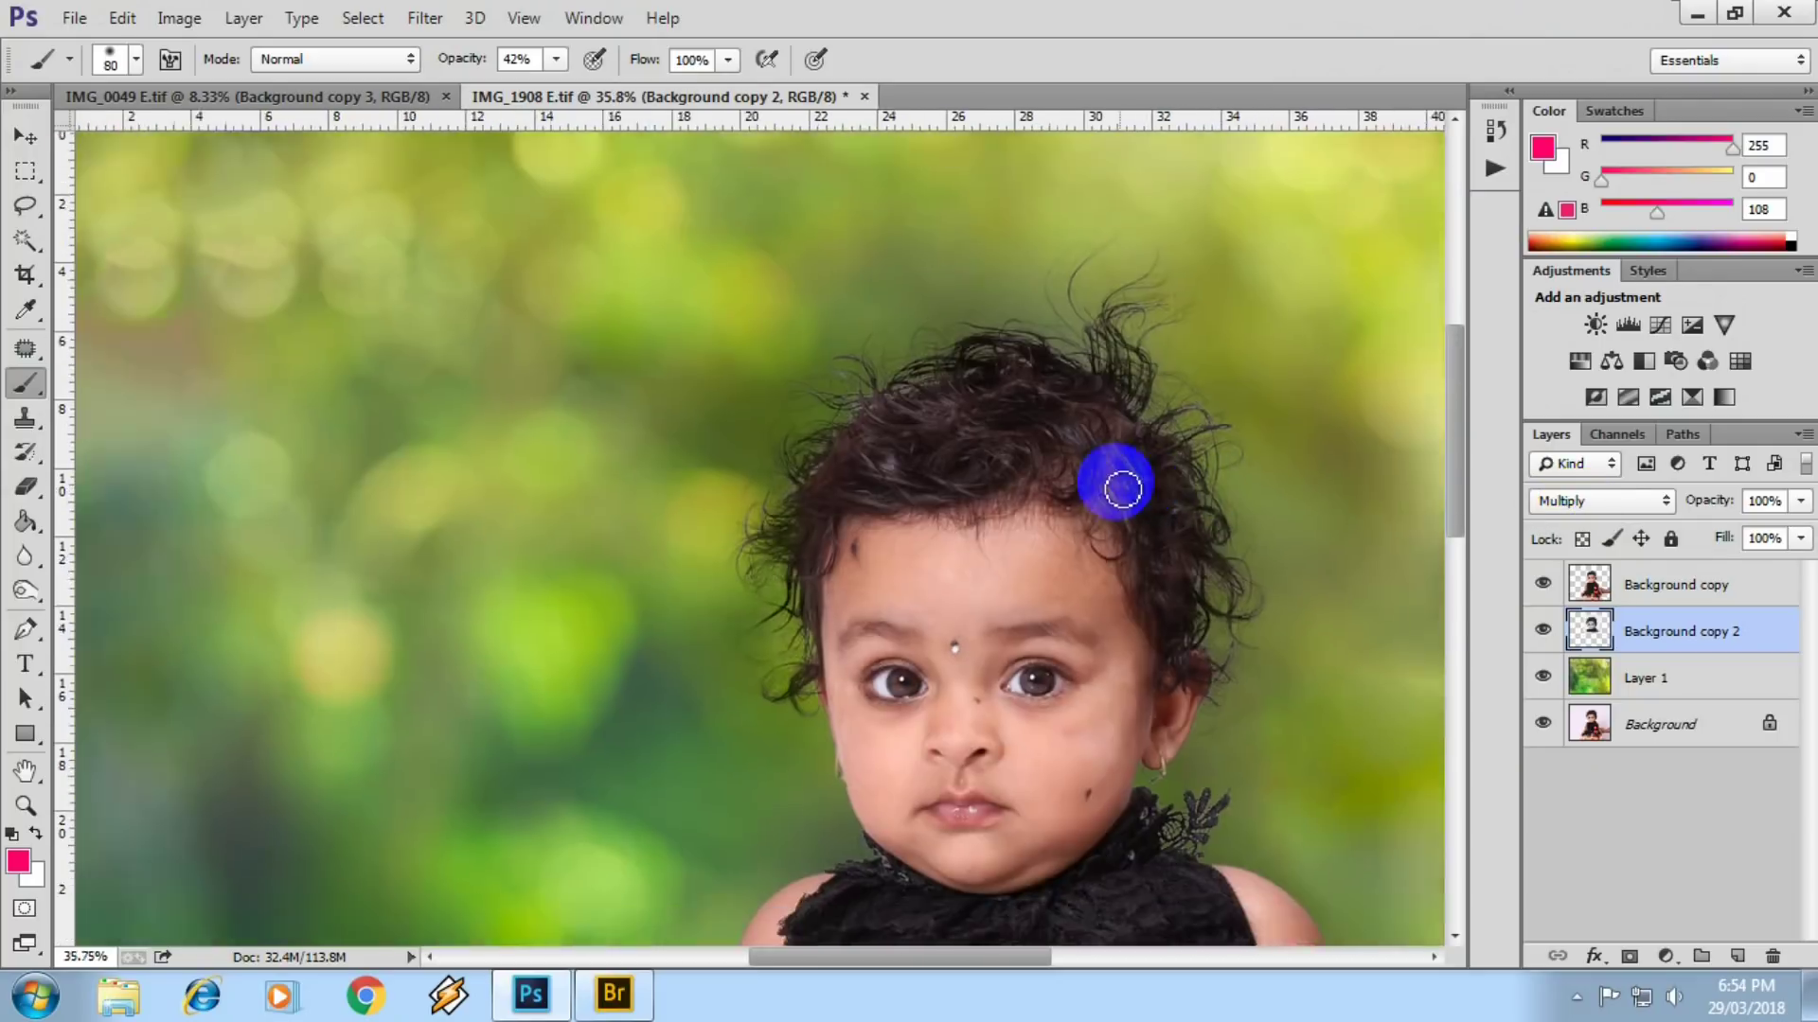
pyautogui.scroll(-2, 1106, 503)
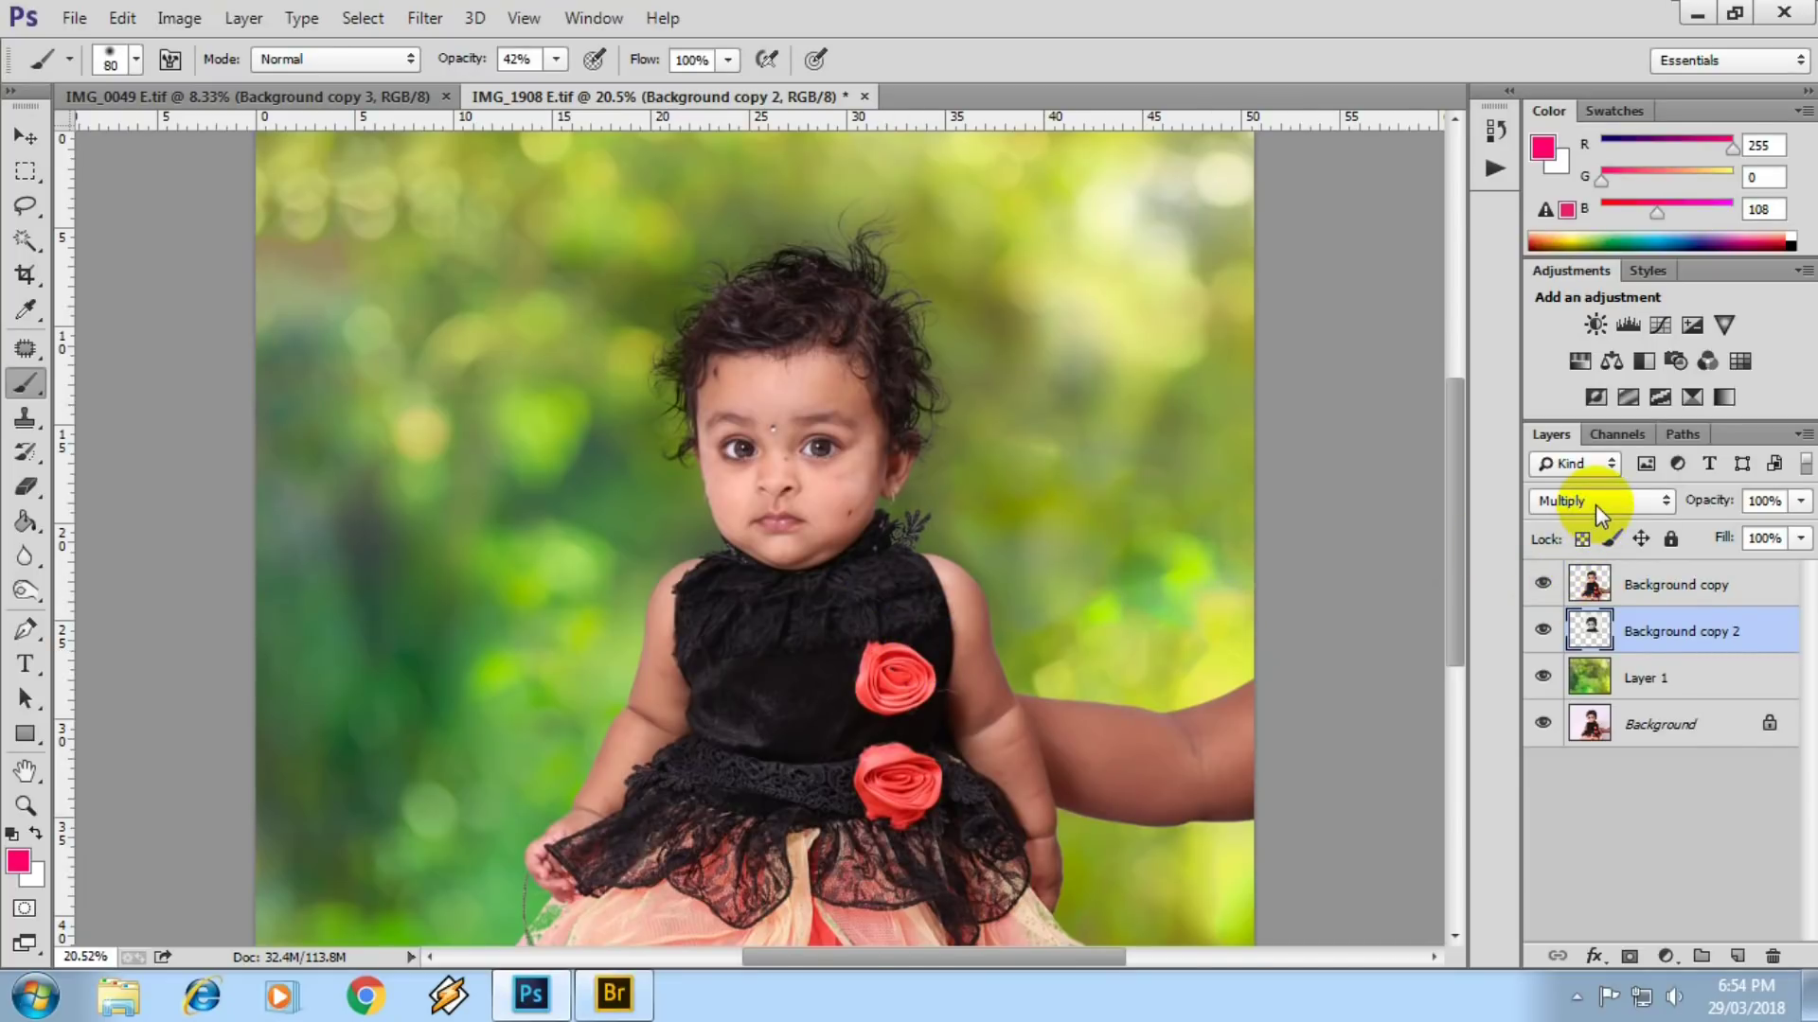
pyautogui.scroll(1, 865, 490)
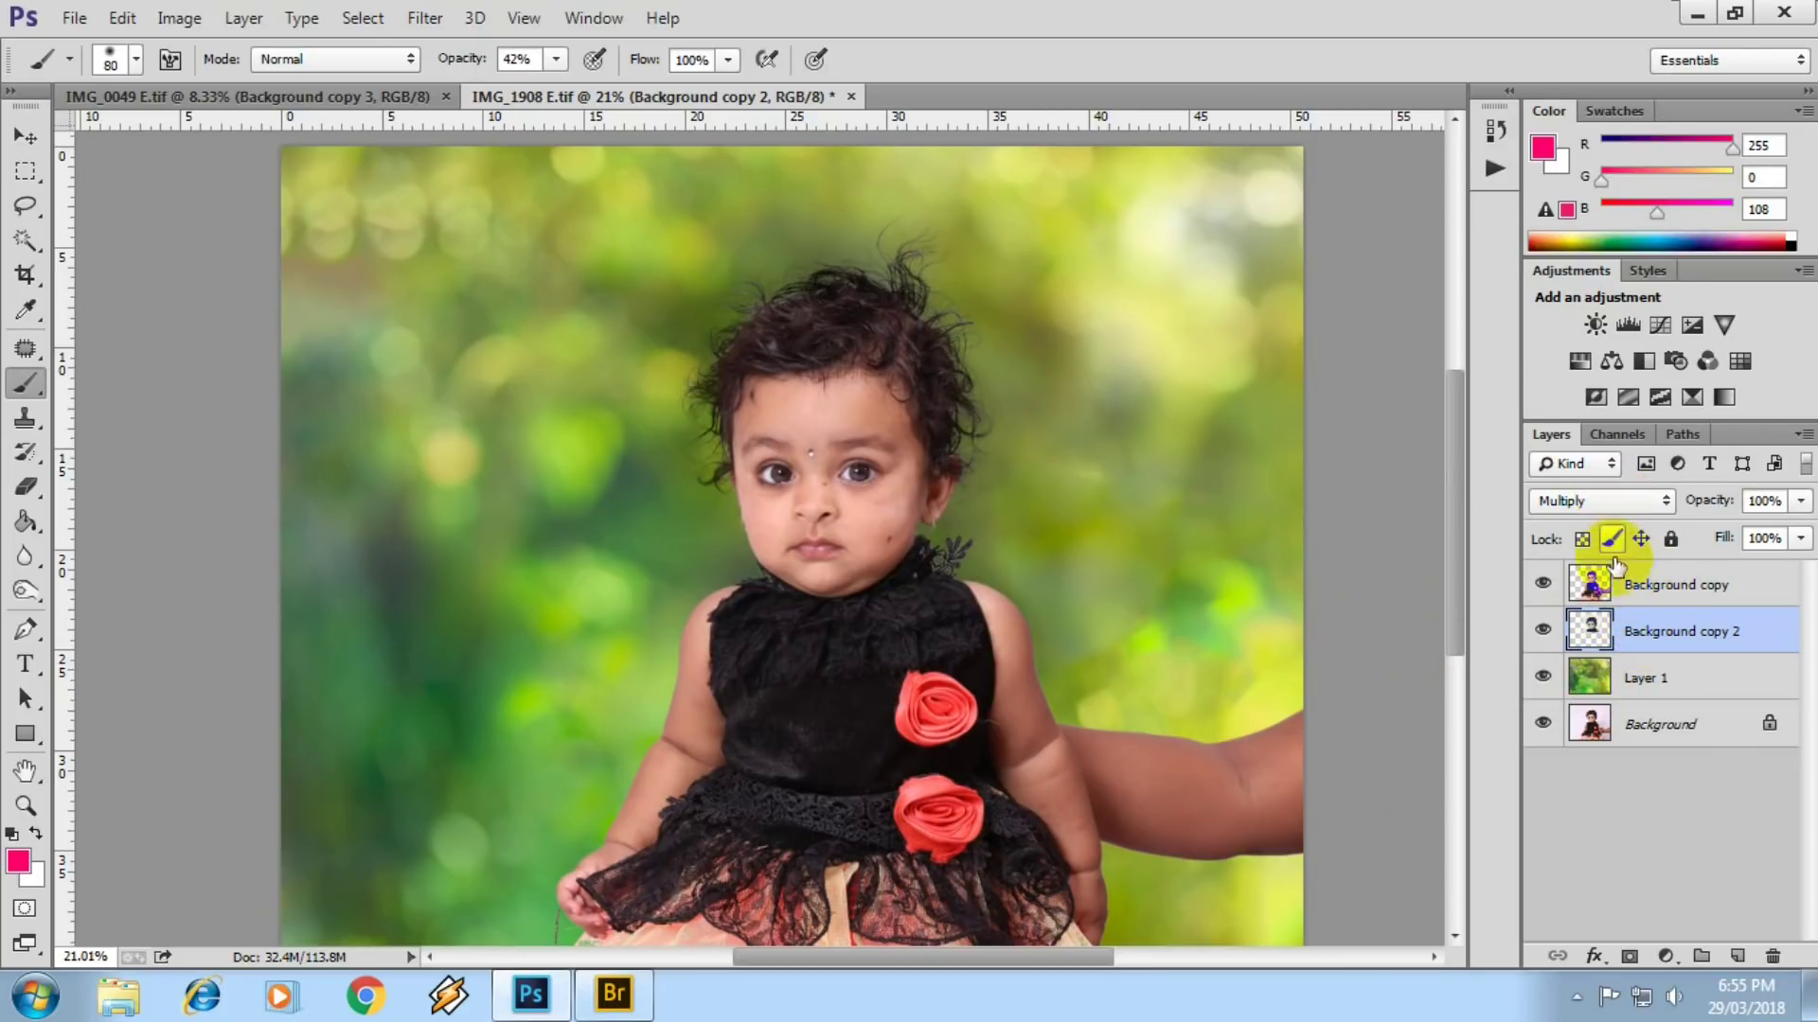
pyautogui.click(1638, 582)
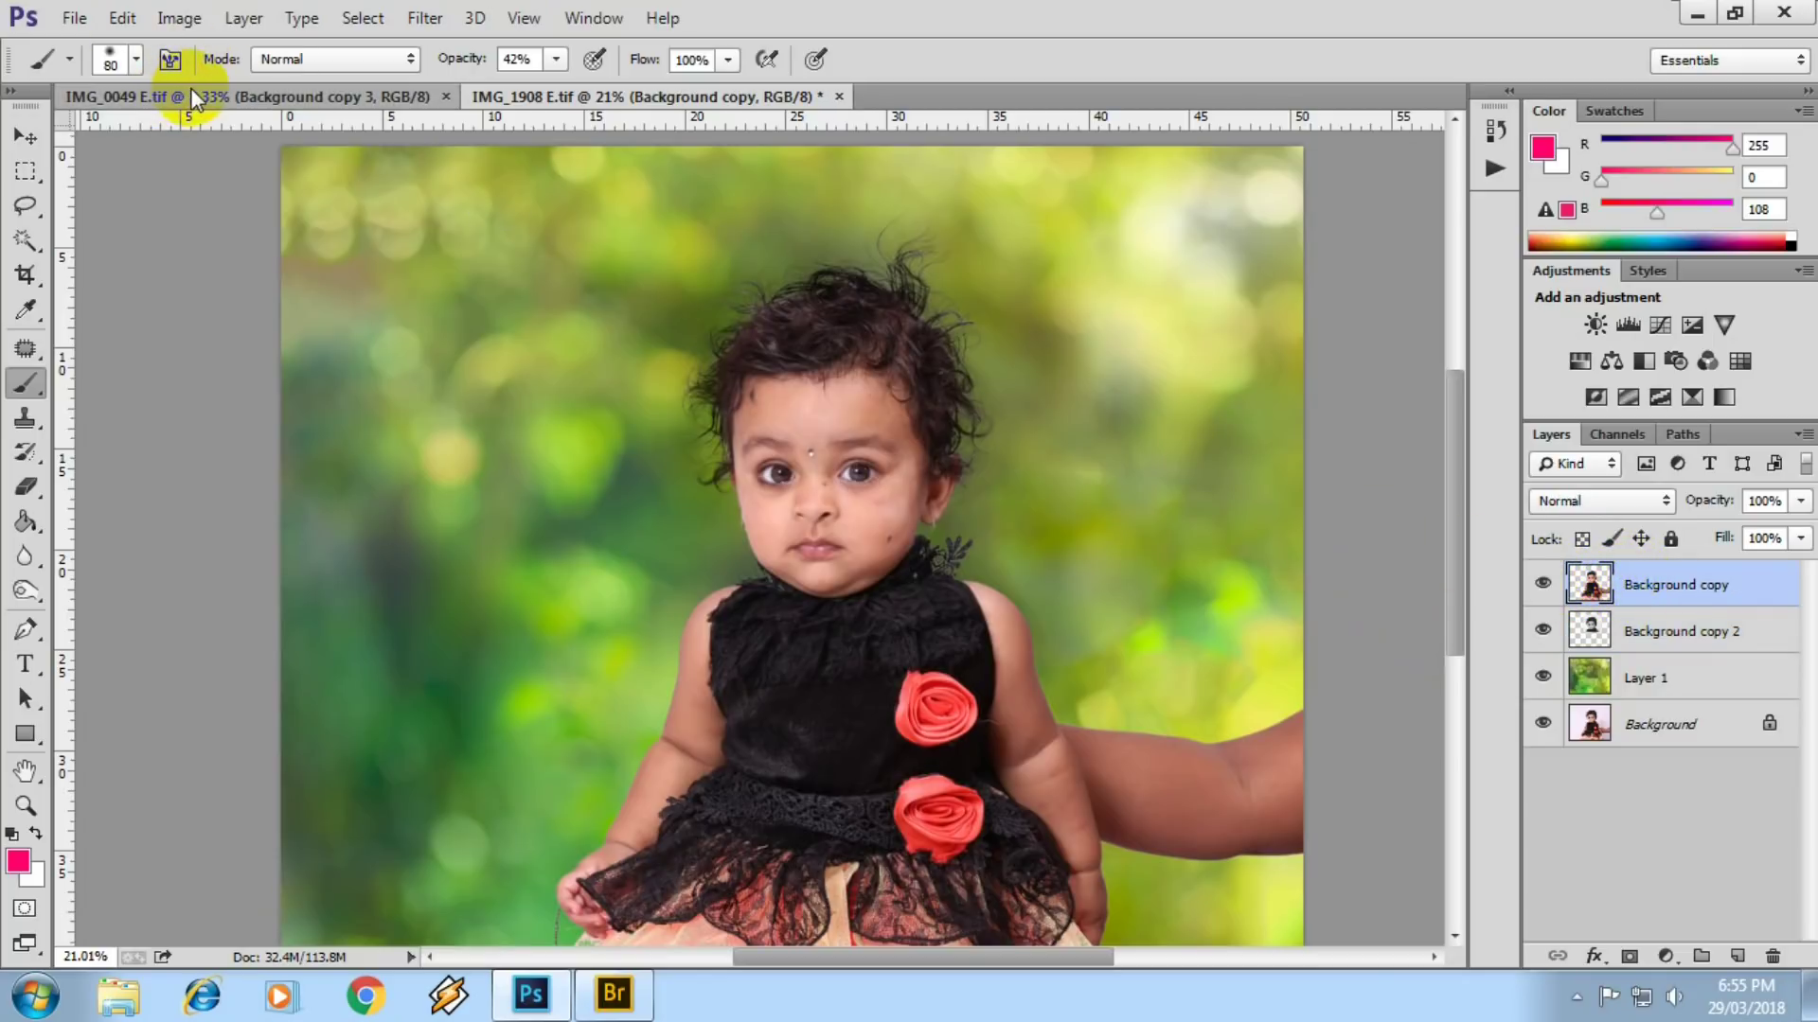
# - In IMG_0049 E.tif, select Background copy 2 and set its blend mode to Normal
pyautogui.click(223, 95)
pyautogui.scroll(2, 568, 389)
pyautogui.scroll(2, 723, 520)
pyautogui.scroll(2, 723, 520)
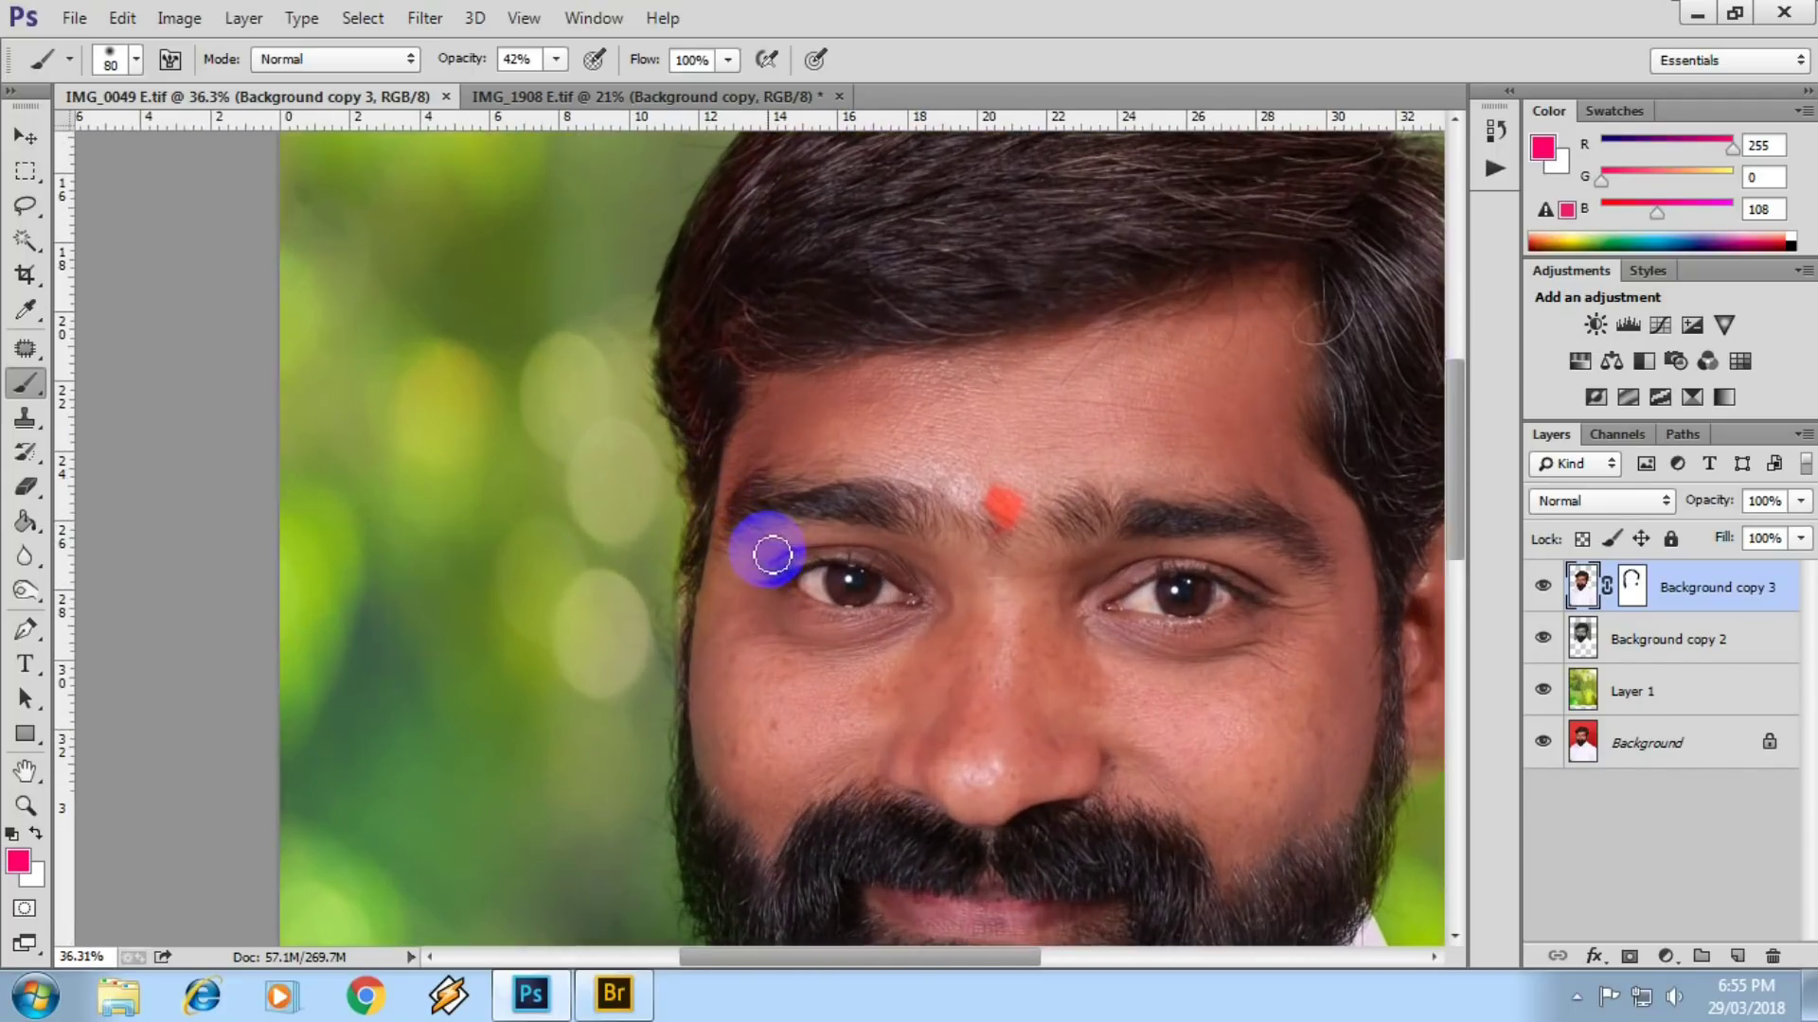
pyautogui.click(1644, 660)
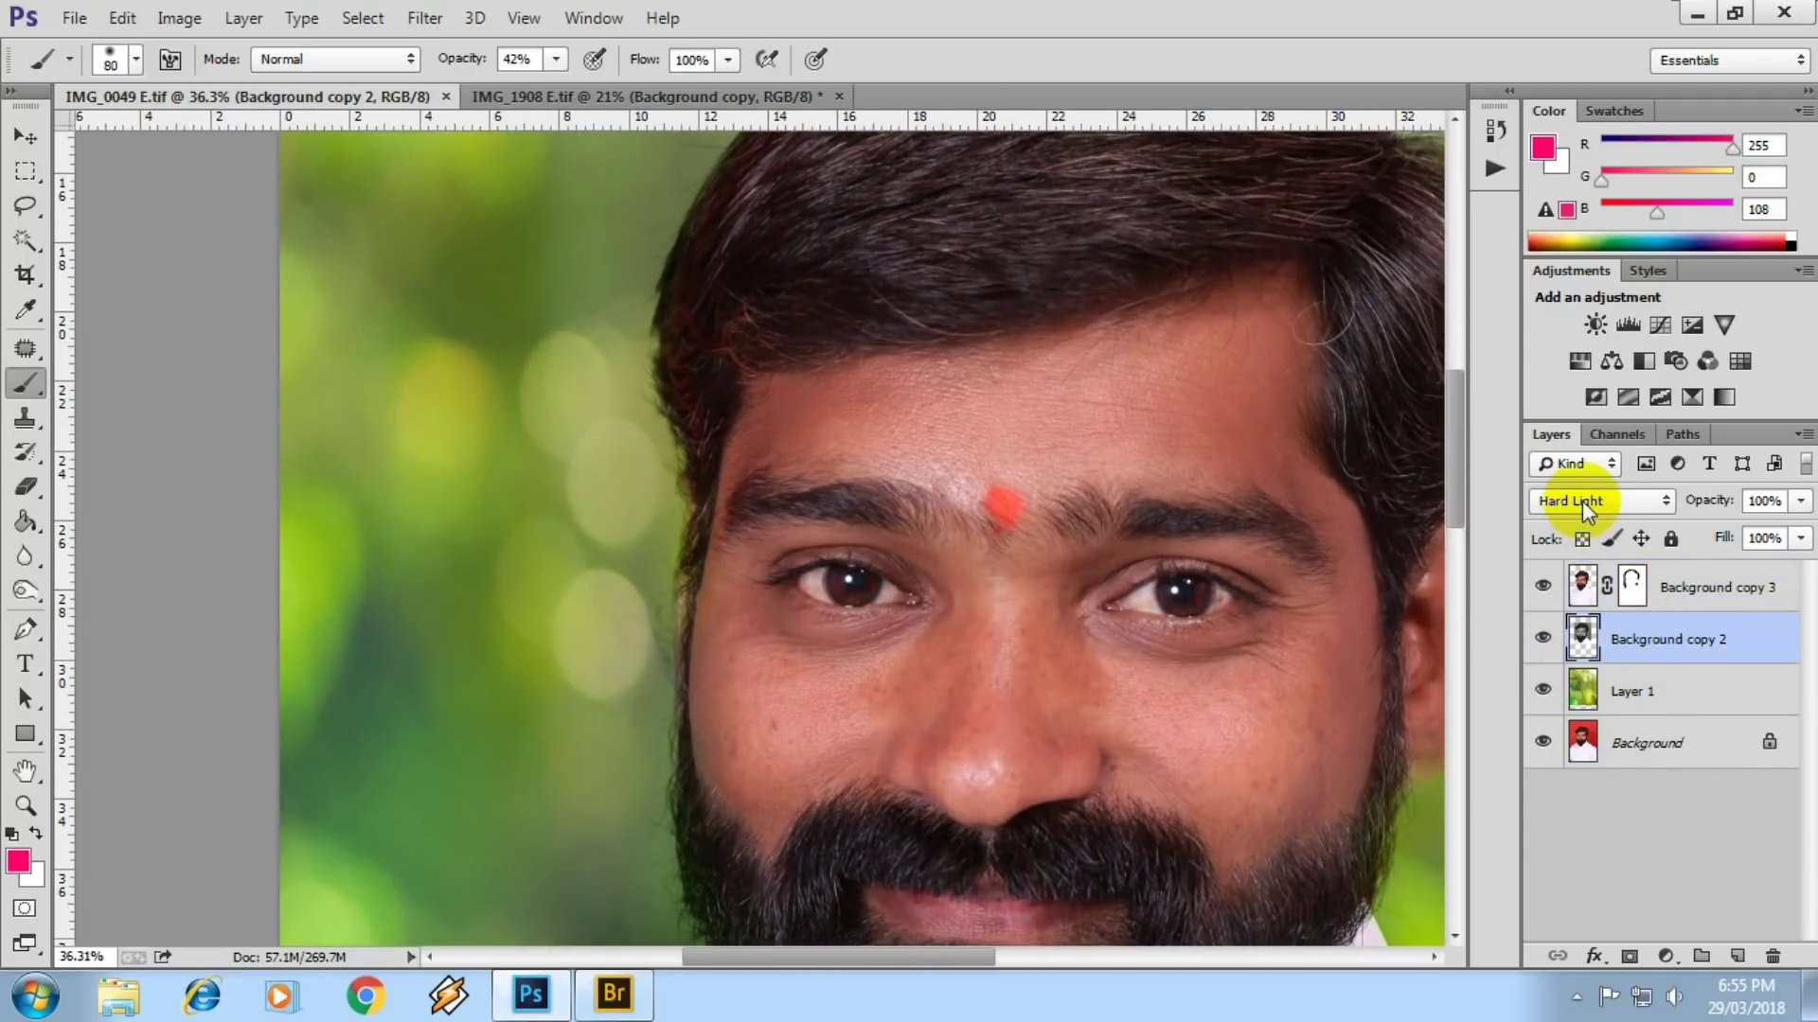
pyautogui.scroll(2, 872, 609)
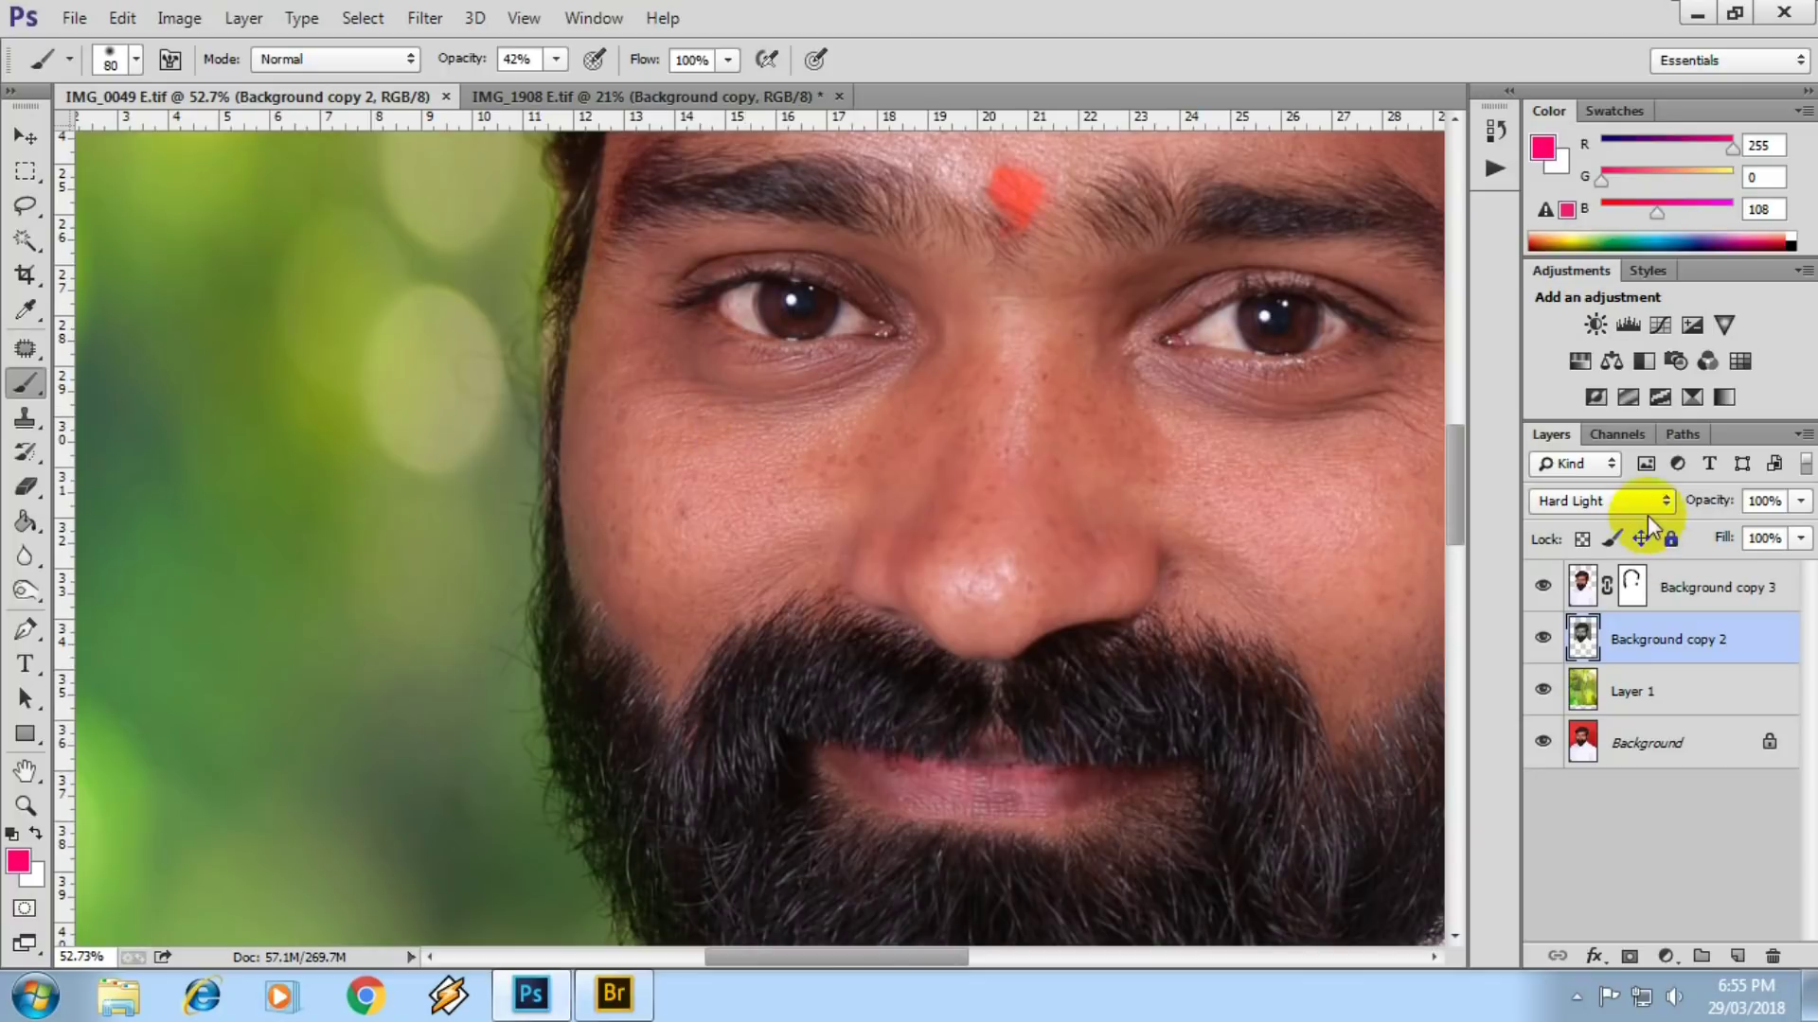
pyautogui.click(1647, 502)
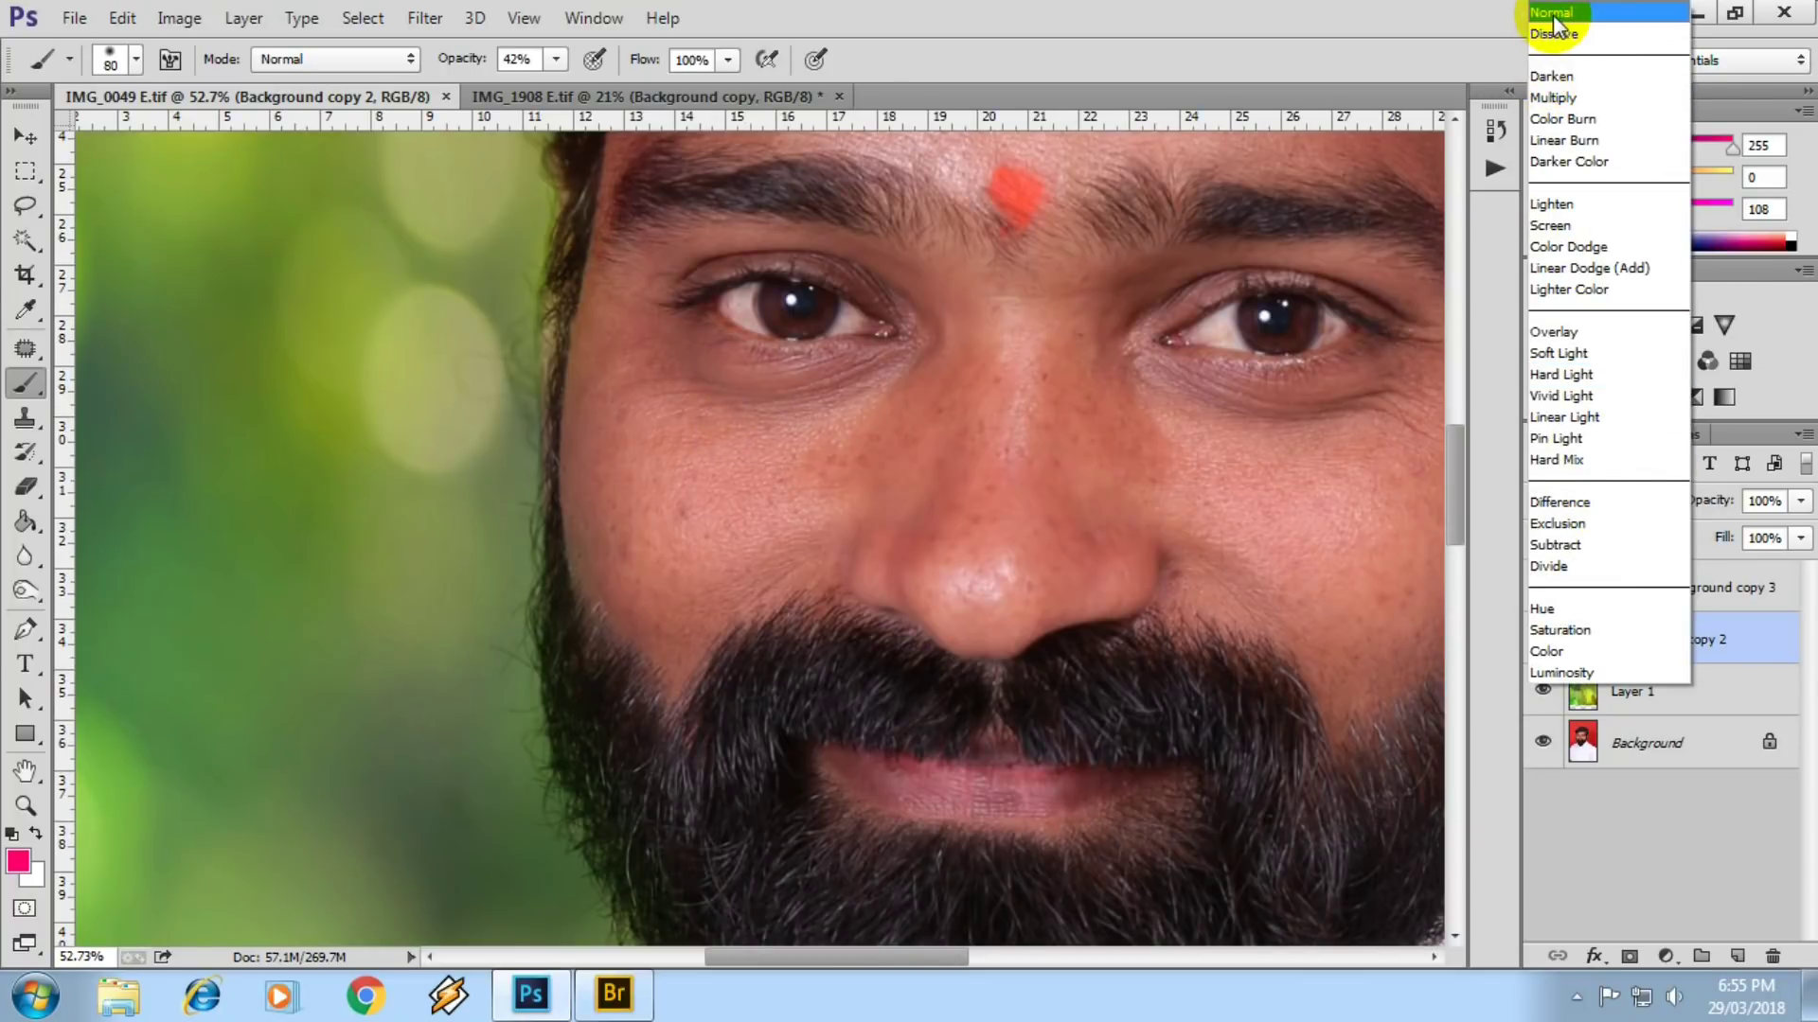
pyautogui.click(1552, 15)
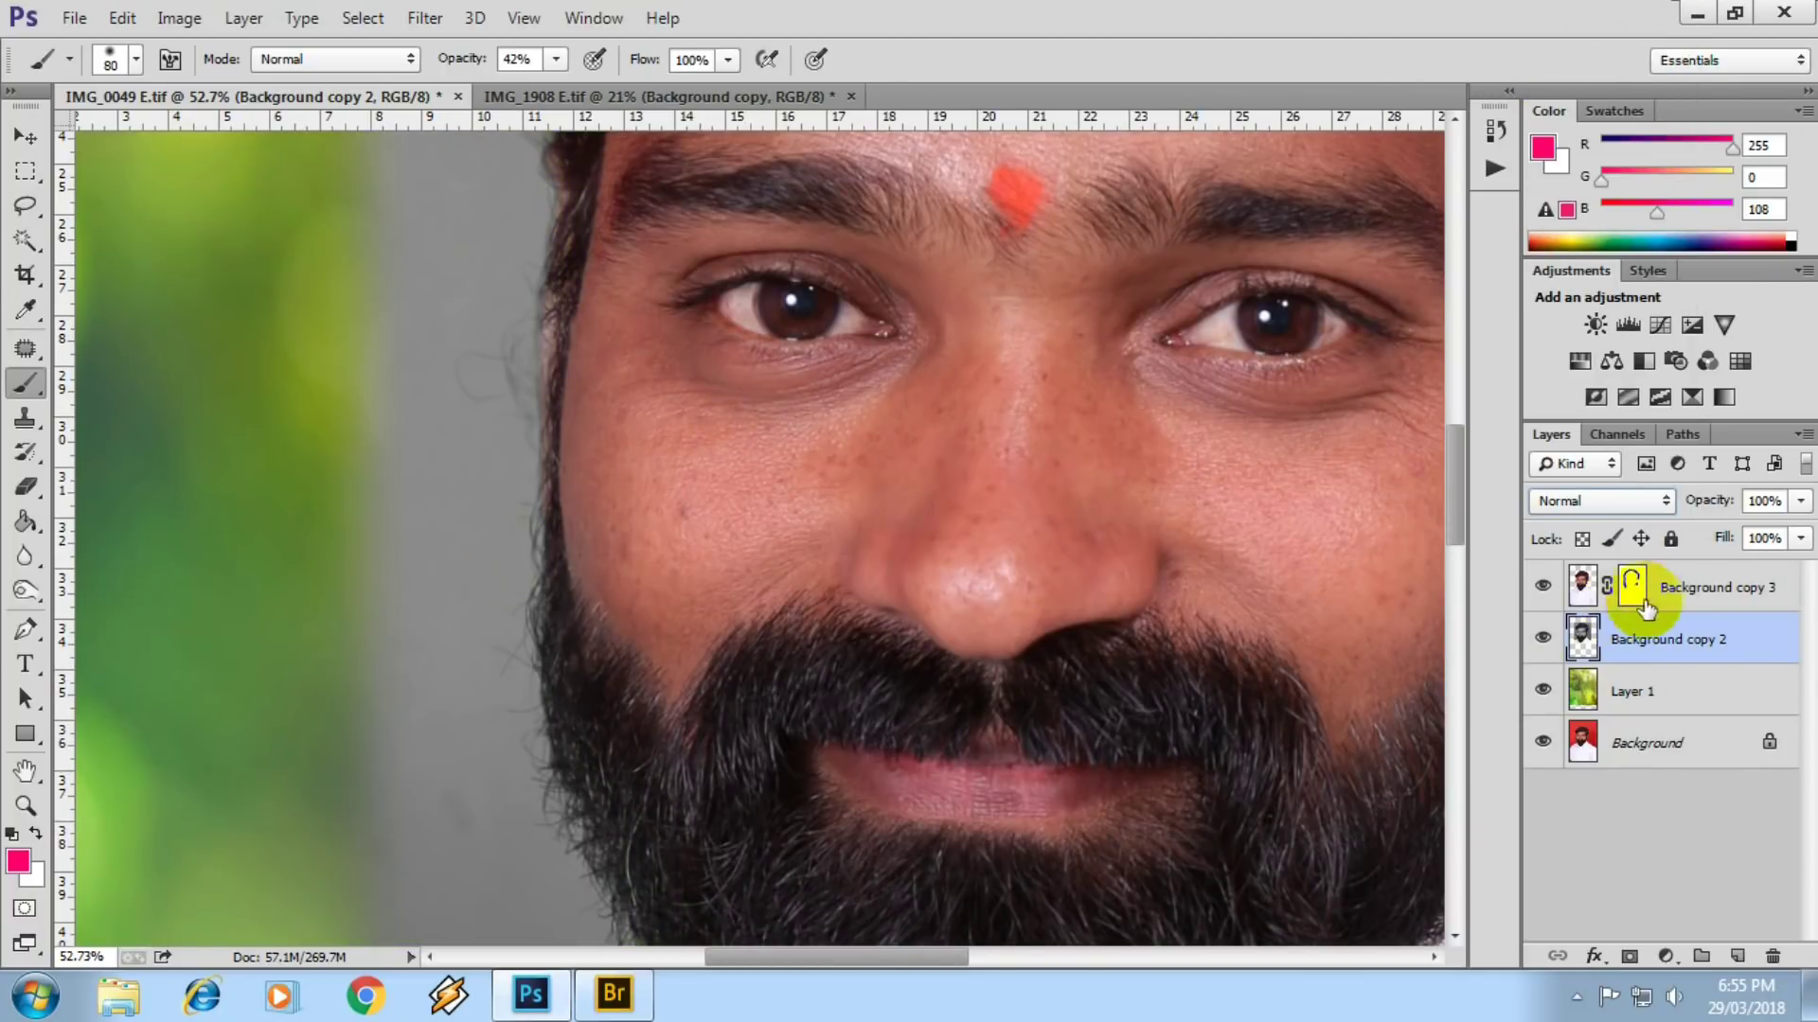
# - Compare with Background copy 3 hidden, then blend Background copy 2 in Hard Light
pyautogui.click(1543, 587)
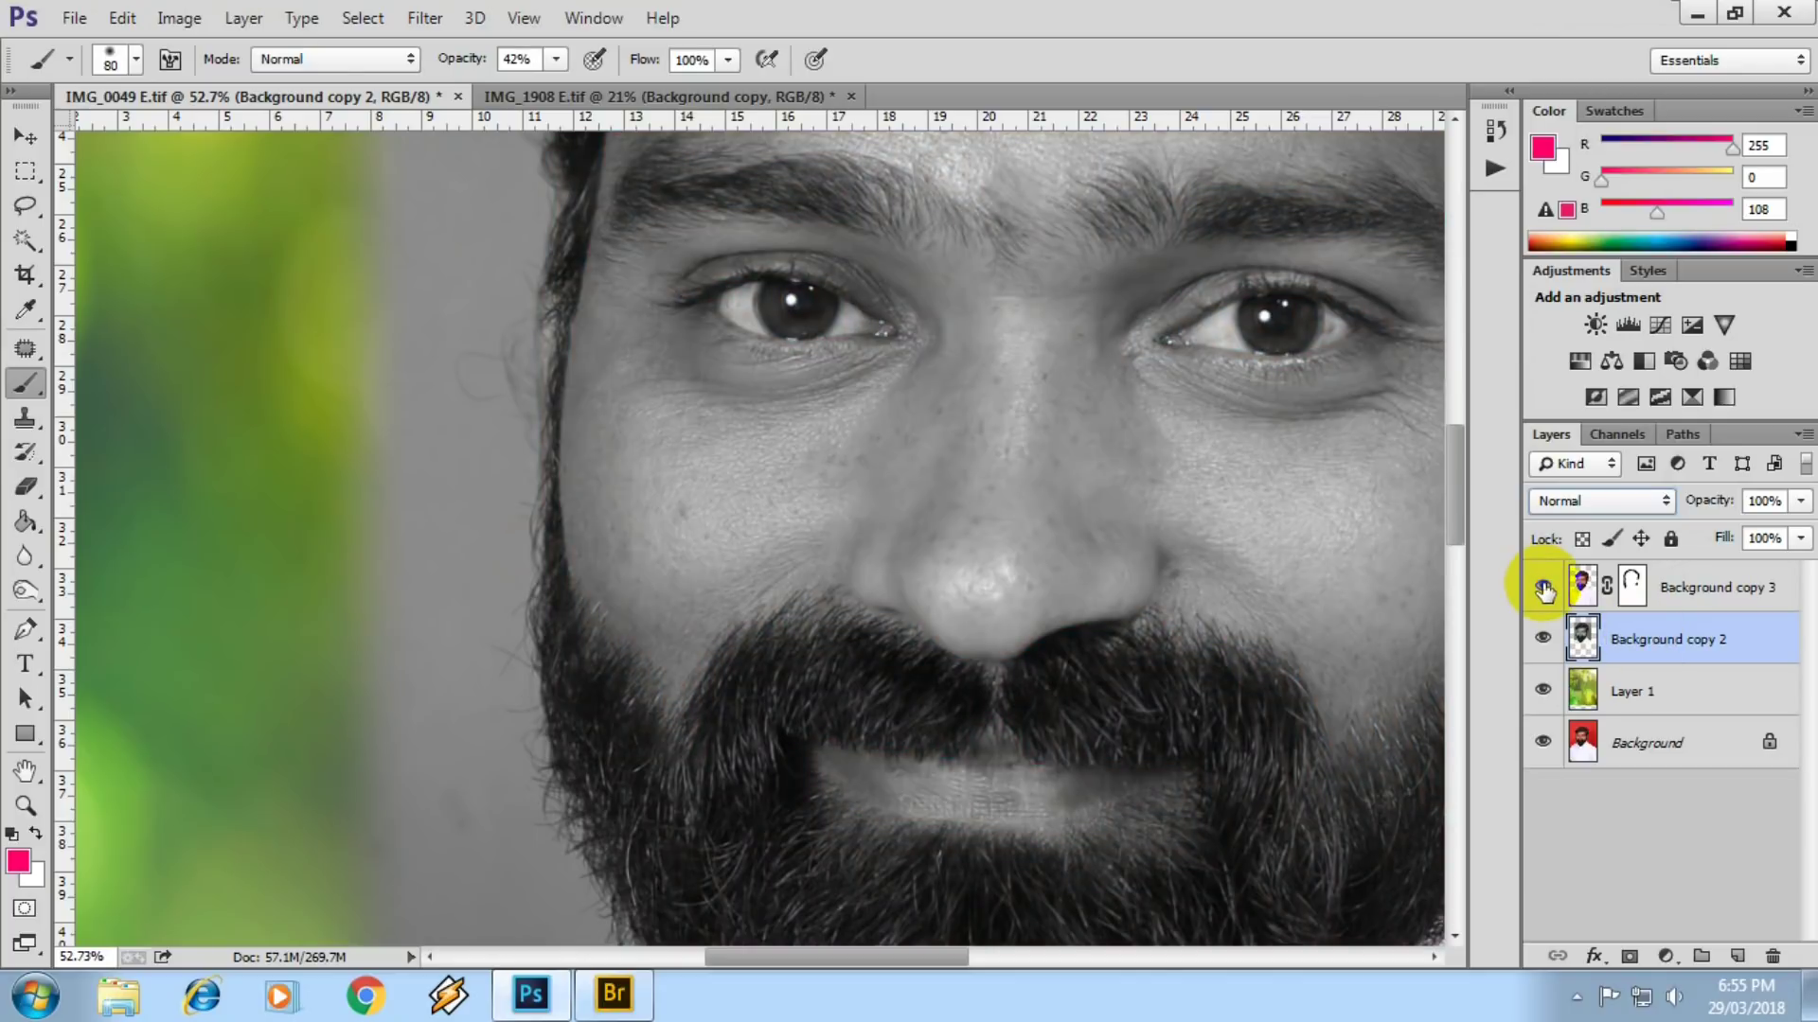
pyautogui.click(1543, 587)
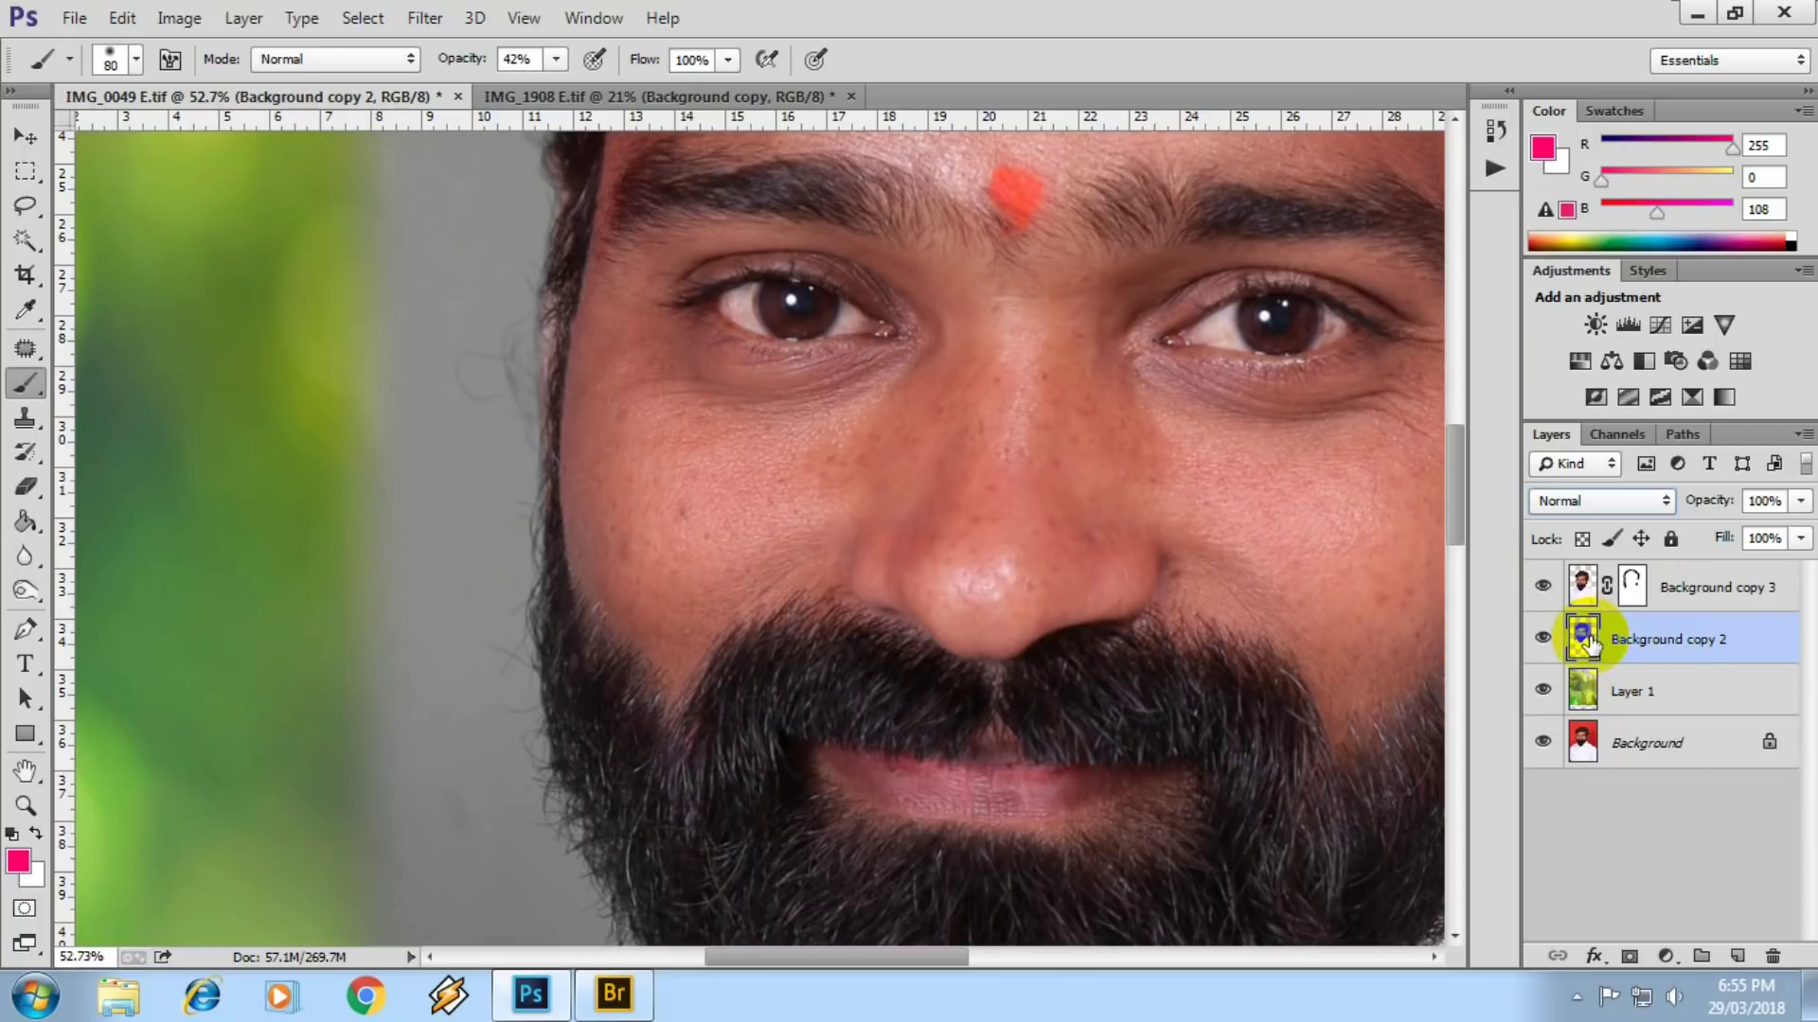
pyautogui.click(1600, 500)
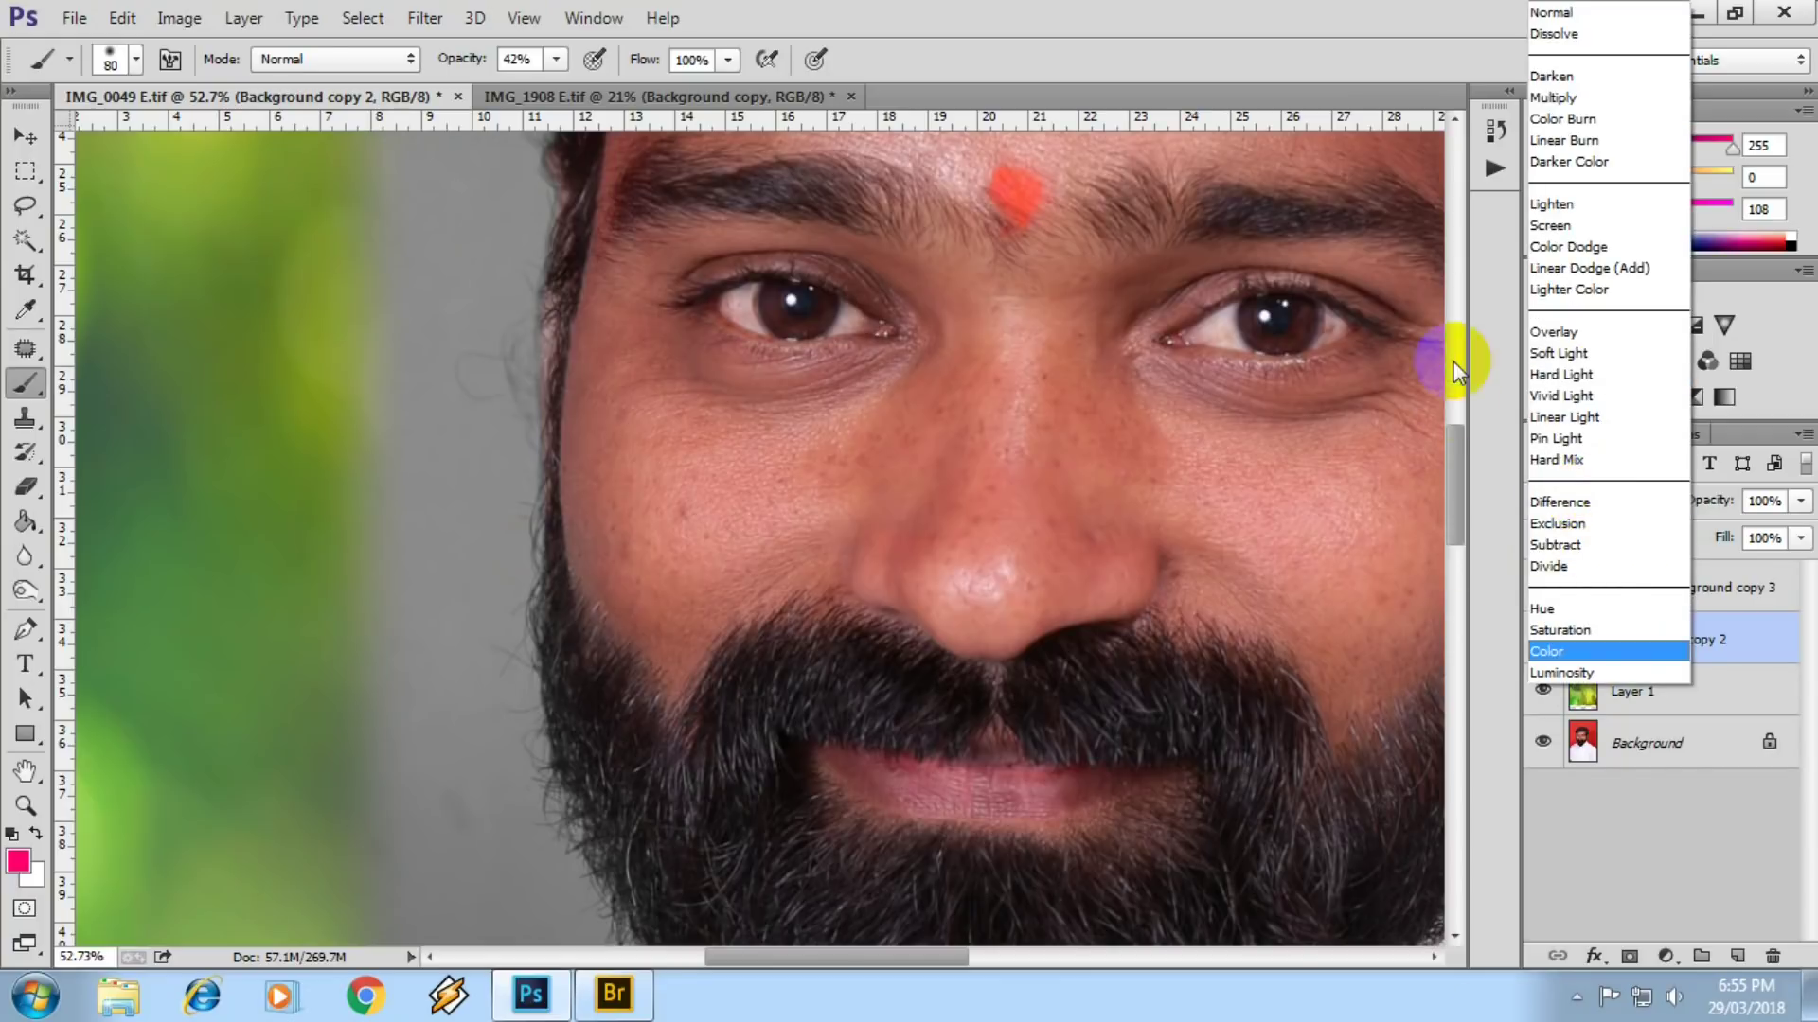
pyautogui.click(1571, 373)
pyautogui.moveTo(998, 443)
pyautogui.mouseDown()
pyautogui.moveTo(681, 758)
pyautogui.moveTo(616, 454)
pyautogui.moveTo(877, 296)
pyautogui.moveTo(1141, 788)
pyautogui.mouseUp()
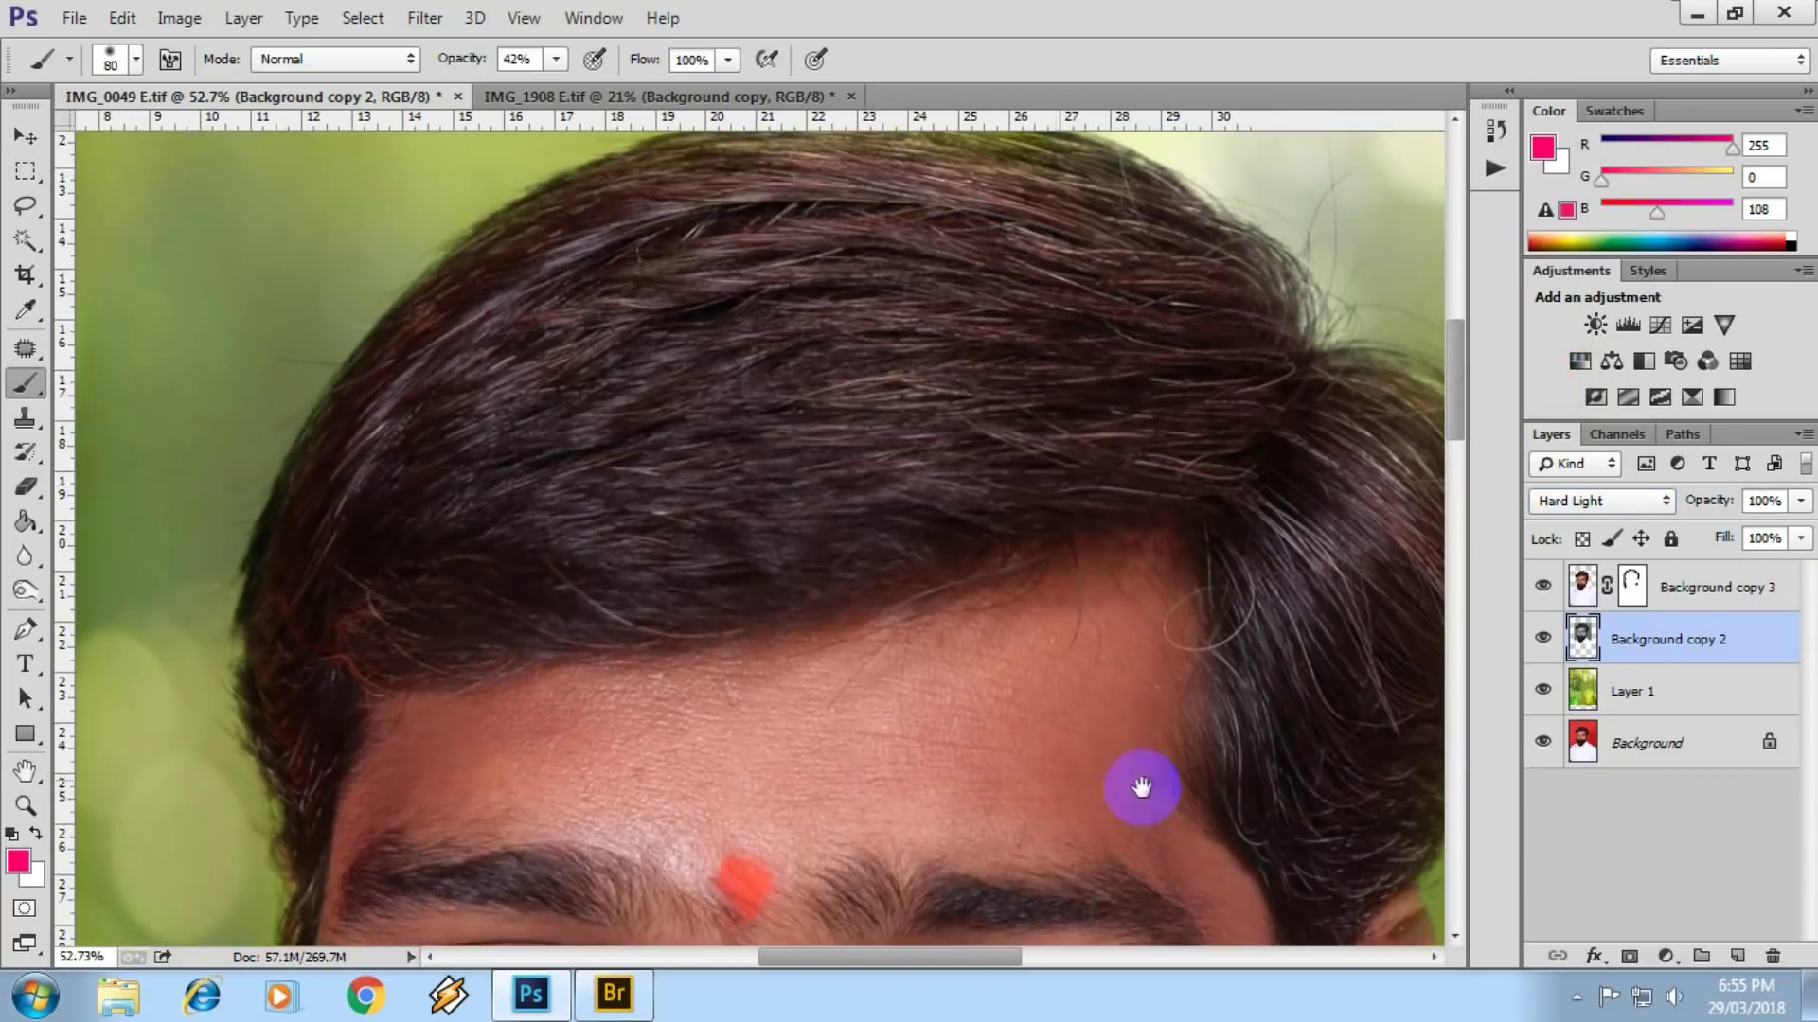
pyautogui.click(1631, 585)
# - Delete Background copy 3's old layer mask and add a fresh one
pyautogui.rightClick(1631, 585)
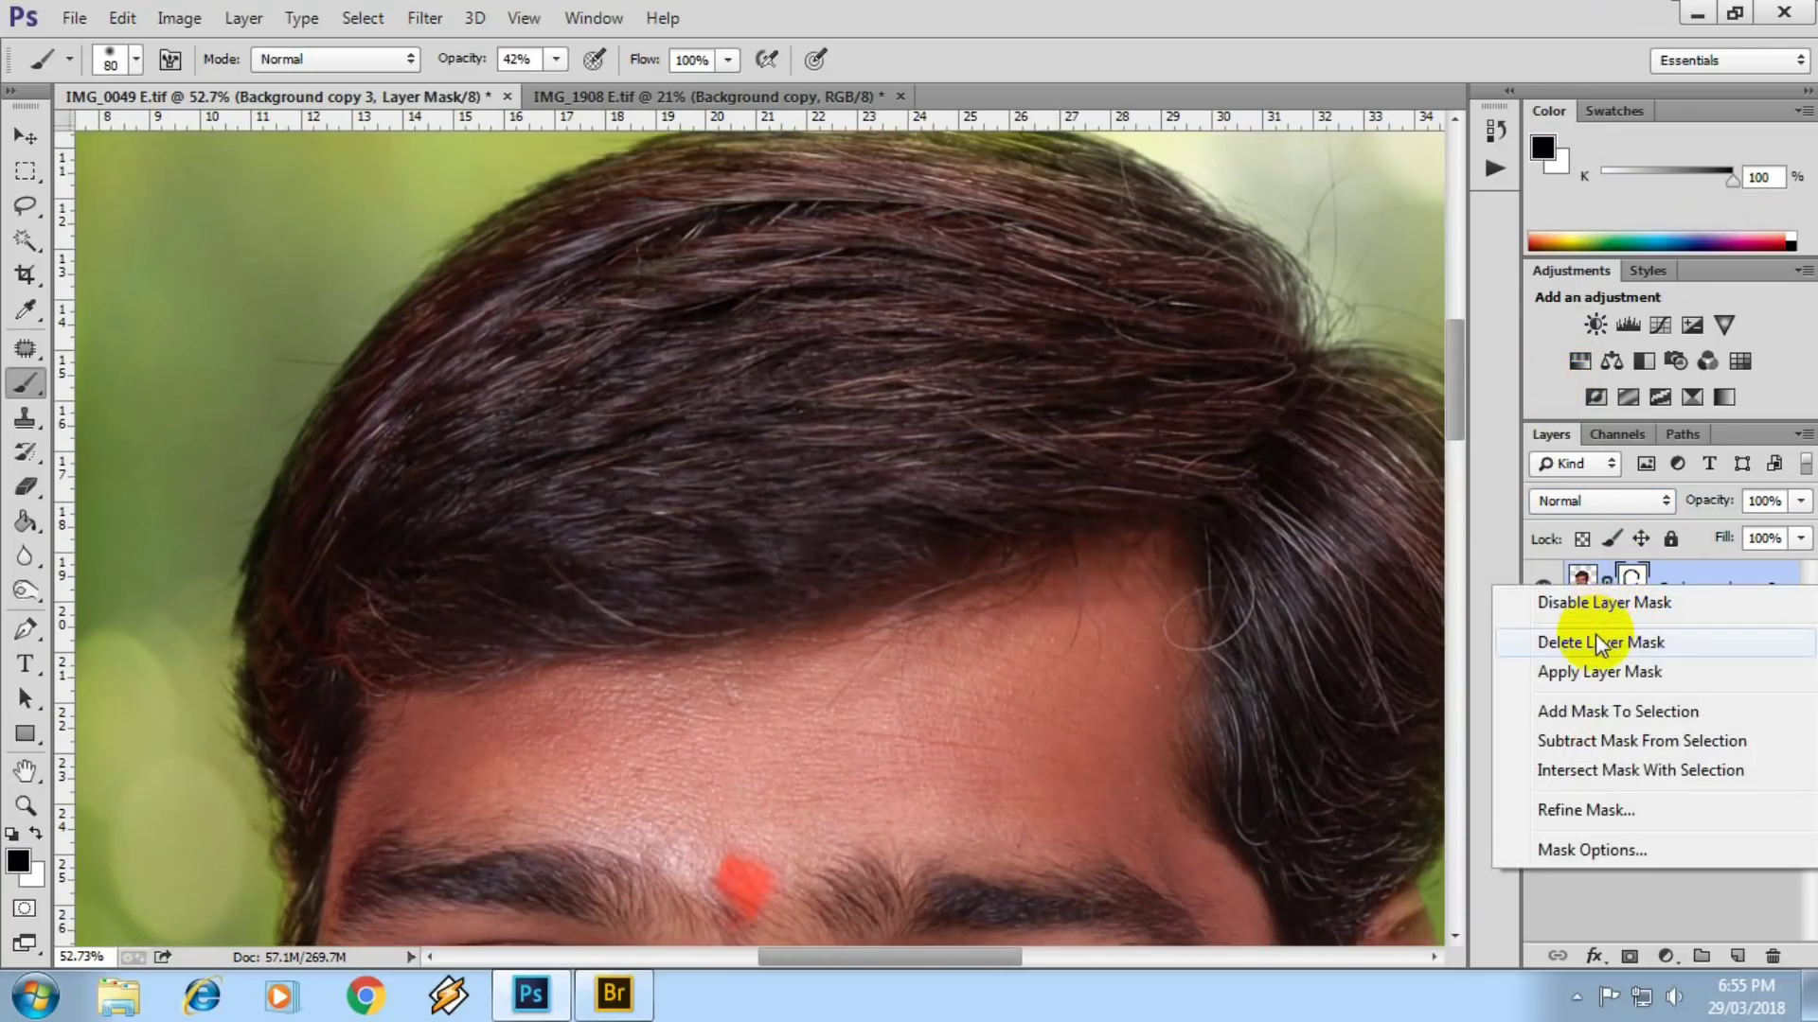
pyautogui.click(1600, 644)
pyautogui.moveTo(994, 735)
pyautogui.mouseDown()
pyautogui.moveTo(763, 483)
pyautogui.moveTo(933, 322)
pyautogui.mouseUp()
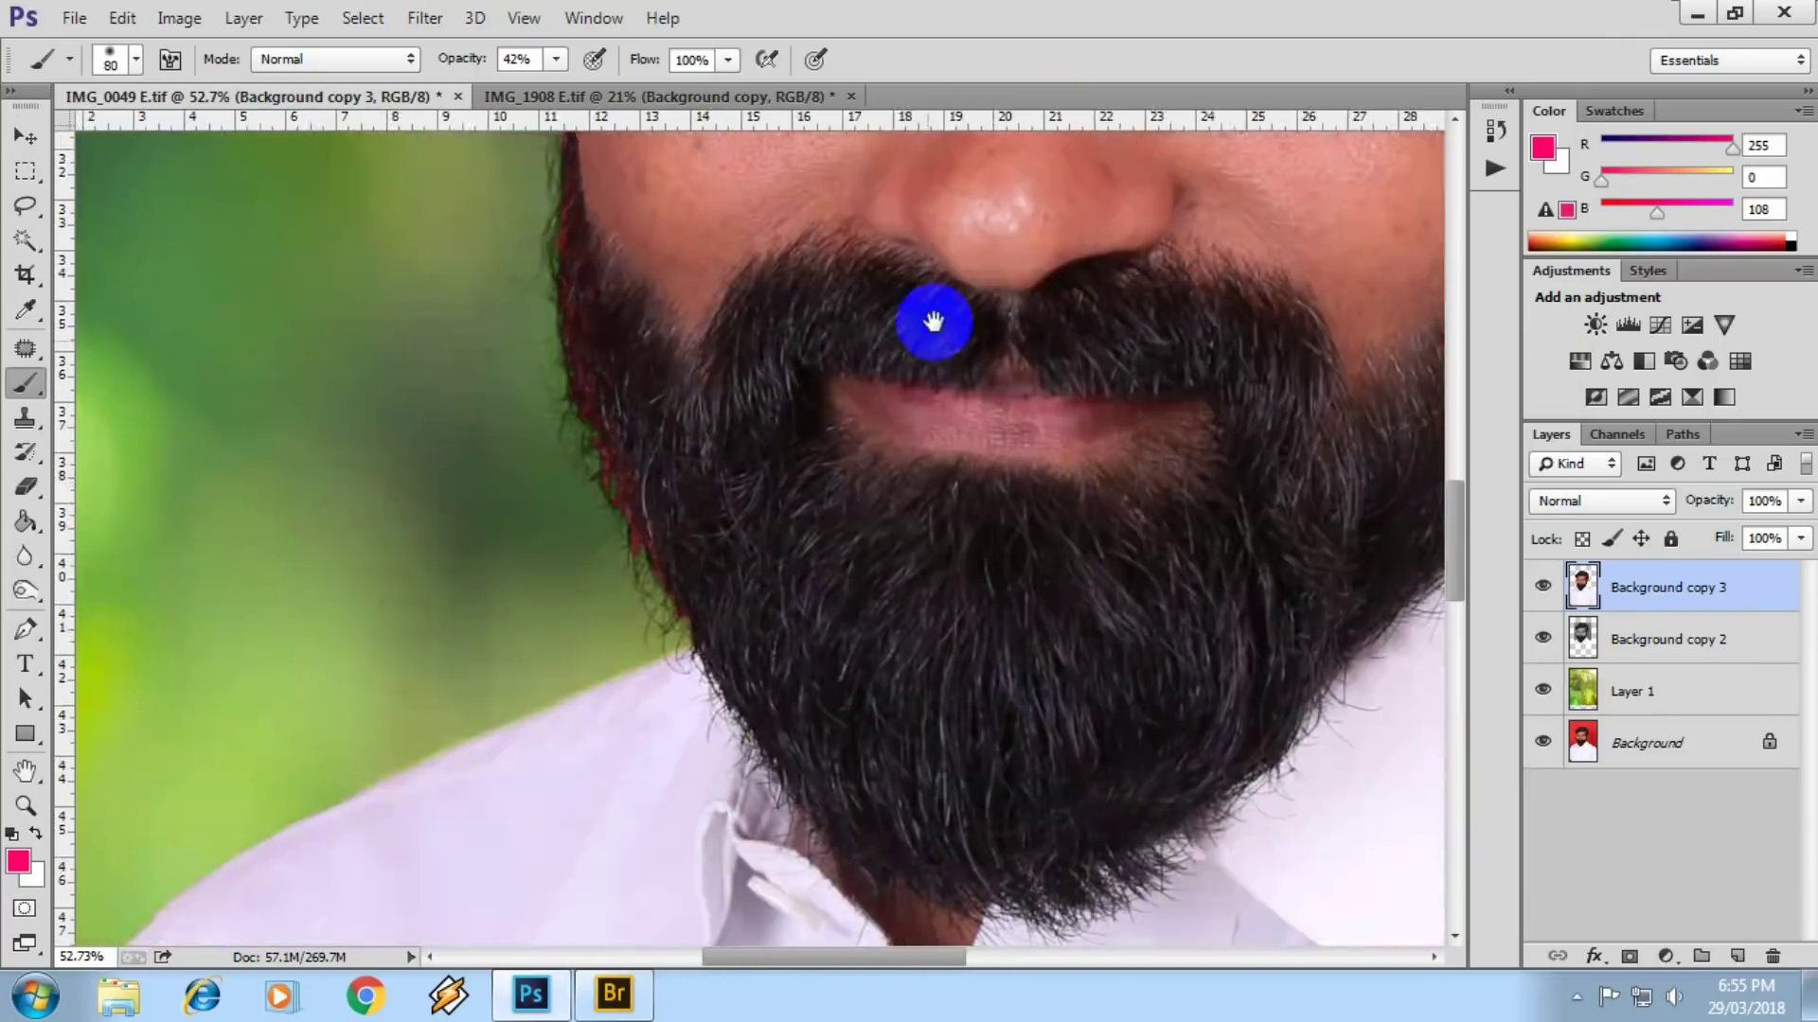
pyautogui.scroll(-2, 568, 365)
pyautogui.scroll(-1, 580, 697)
pyautogui.scroll(1, 491, 689)
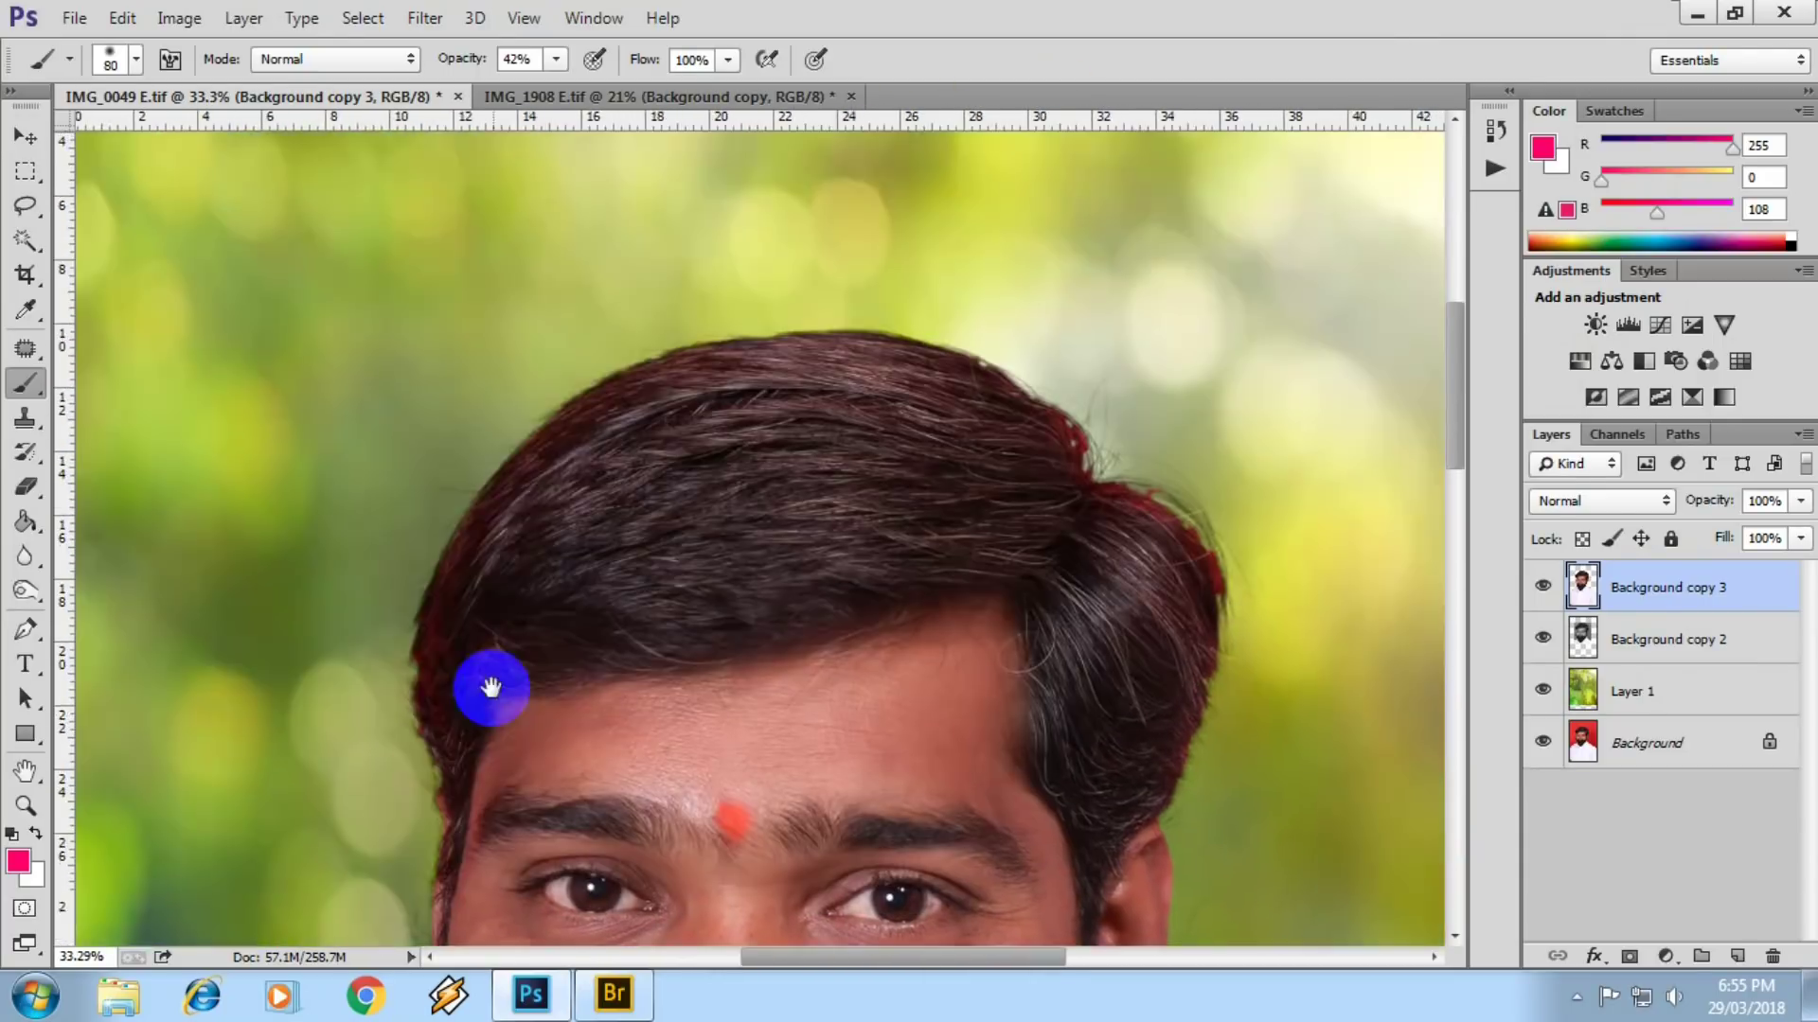
pyautogui.scroll(2, 490, 688)
pyautogui.scroll(1, 556, 454)
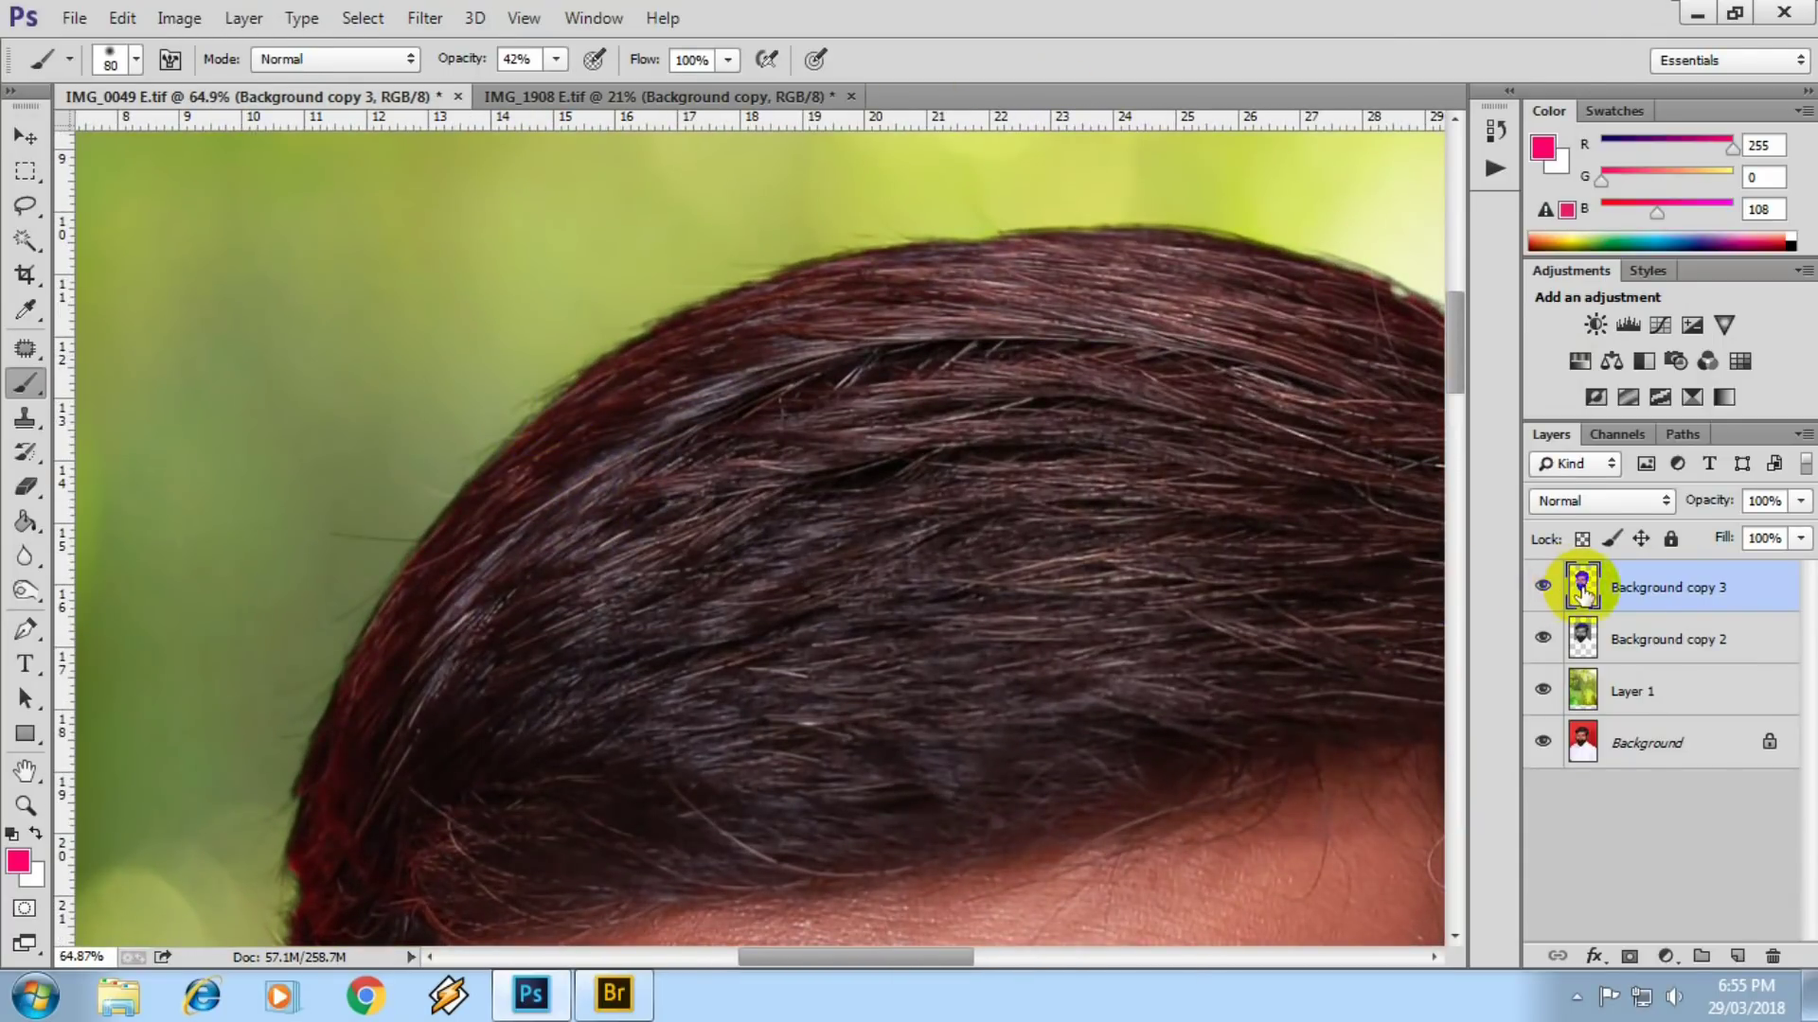
pyautogui.click(1622, 951)
pyautogui.scroll(1, 1306, 755)
# - Brush the new mask along the man's left hair edge
pyautogui.moveTo(1306, 755)
pyautogui.mouseDown()
pyautogui.moveTo(565, 672)
pyautogui.moveTo(495, 528)
pyautogui.mouseUp()
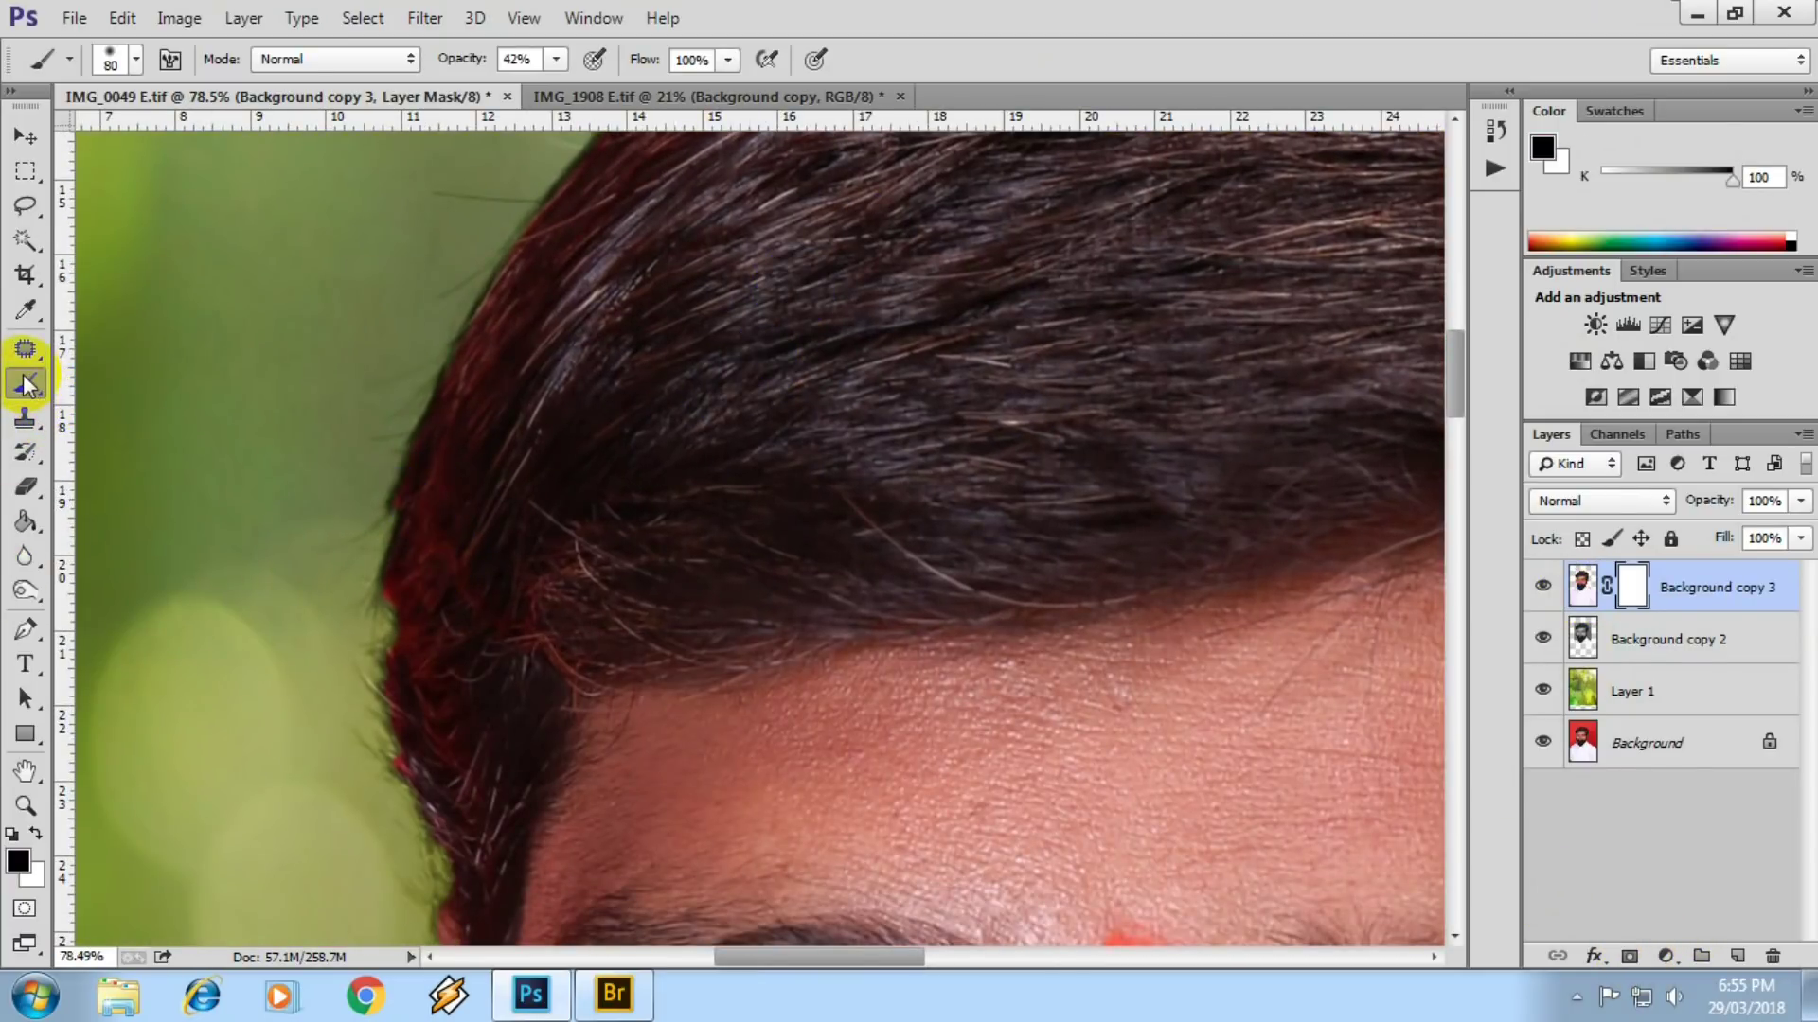
pyautogui.moveTo(401, 696)
pyautogui.mouseDown()
pyautogui.moveTo(406, 572)
pyautogui.moveTo(437, 819)
pyautogui.moveTo(374, 594)
pyautogui.mouseUp()
pyautogui.moveTo(326, 494); pyautogui.dragTo(330, 484)
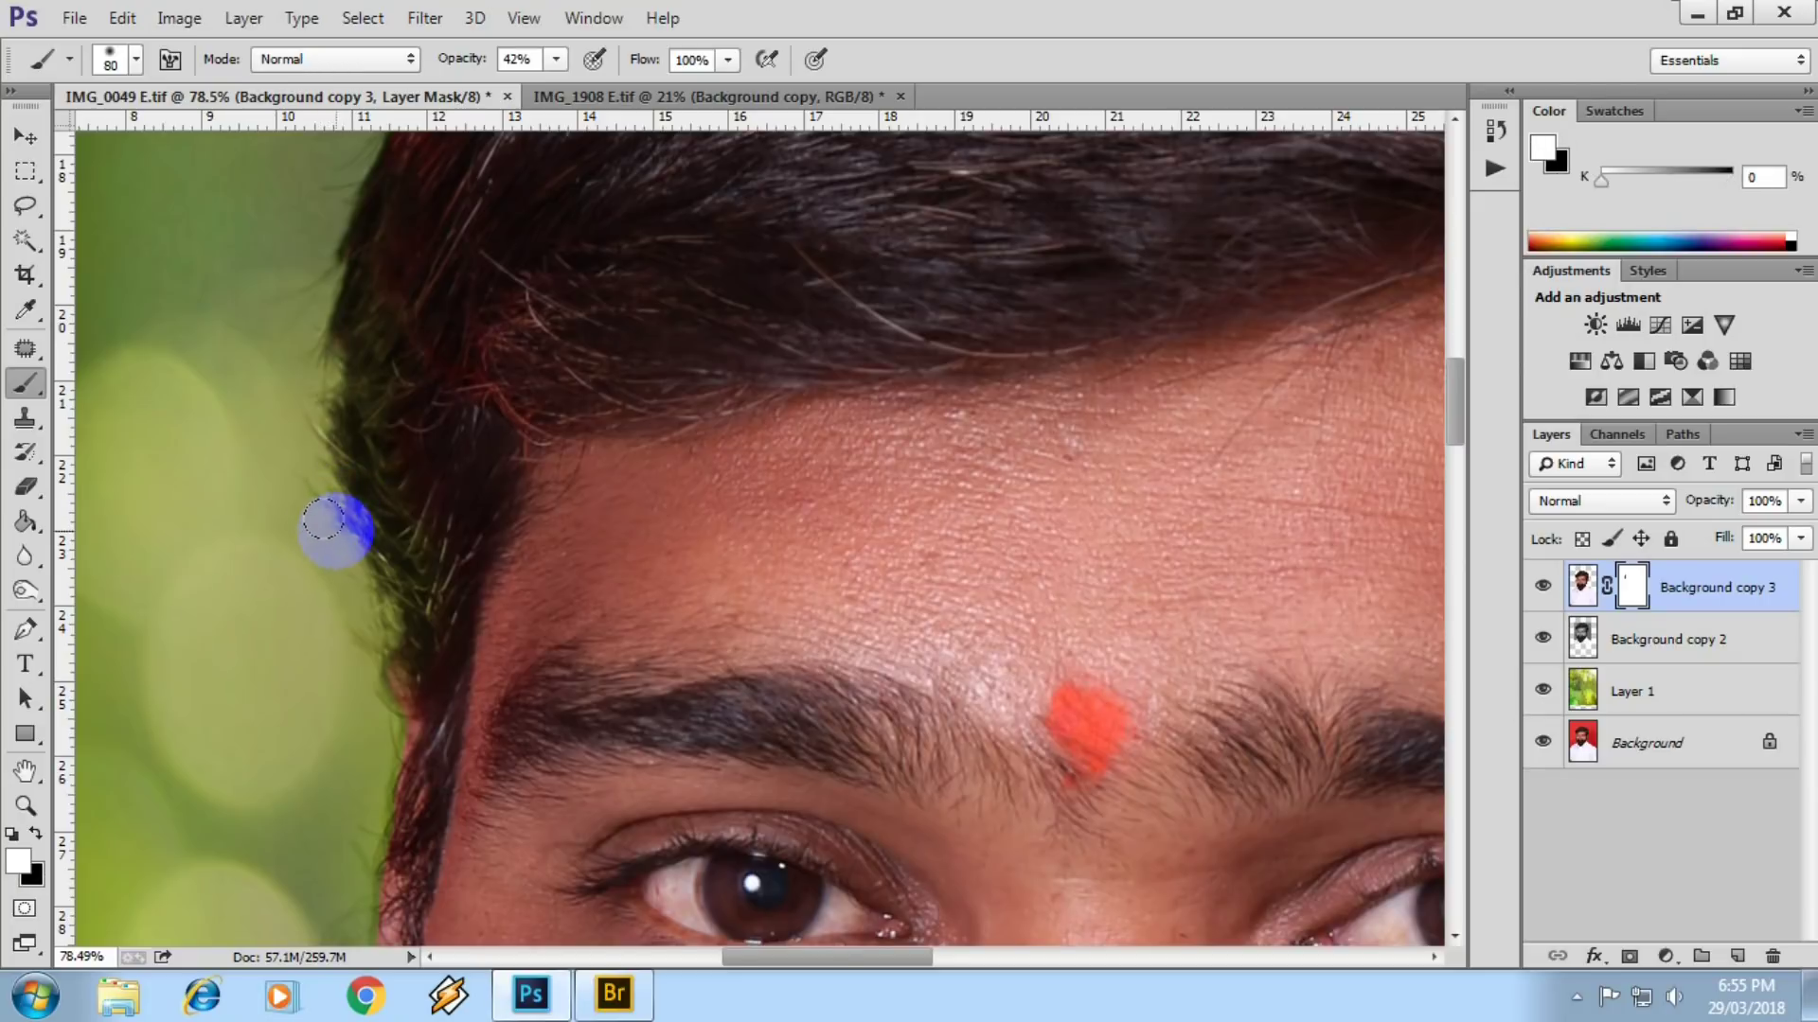
pyautogui.moveTo(353, 527)
pyautogui.mouseDown()
pyautogui.moveTo(365, 438)
pyautogui.moveTo(345, 406)
pyautogui.moveTo(365, 435)
pyautogui.moveTo(379, 572)
pyautogui.moveTo(374, 549)
pyautogui.mouseUp()
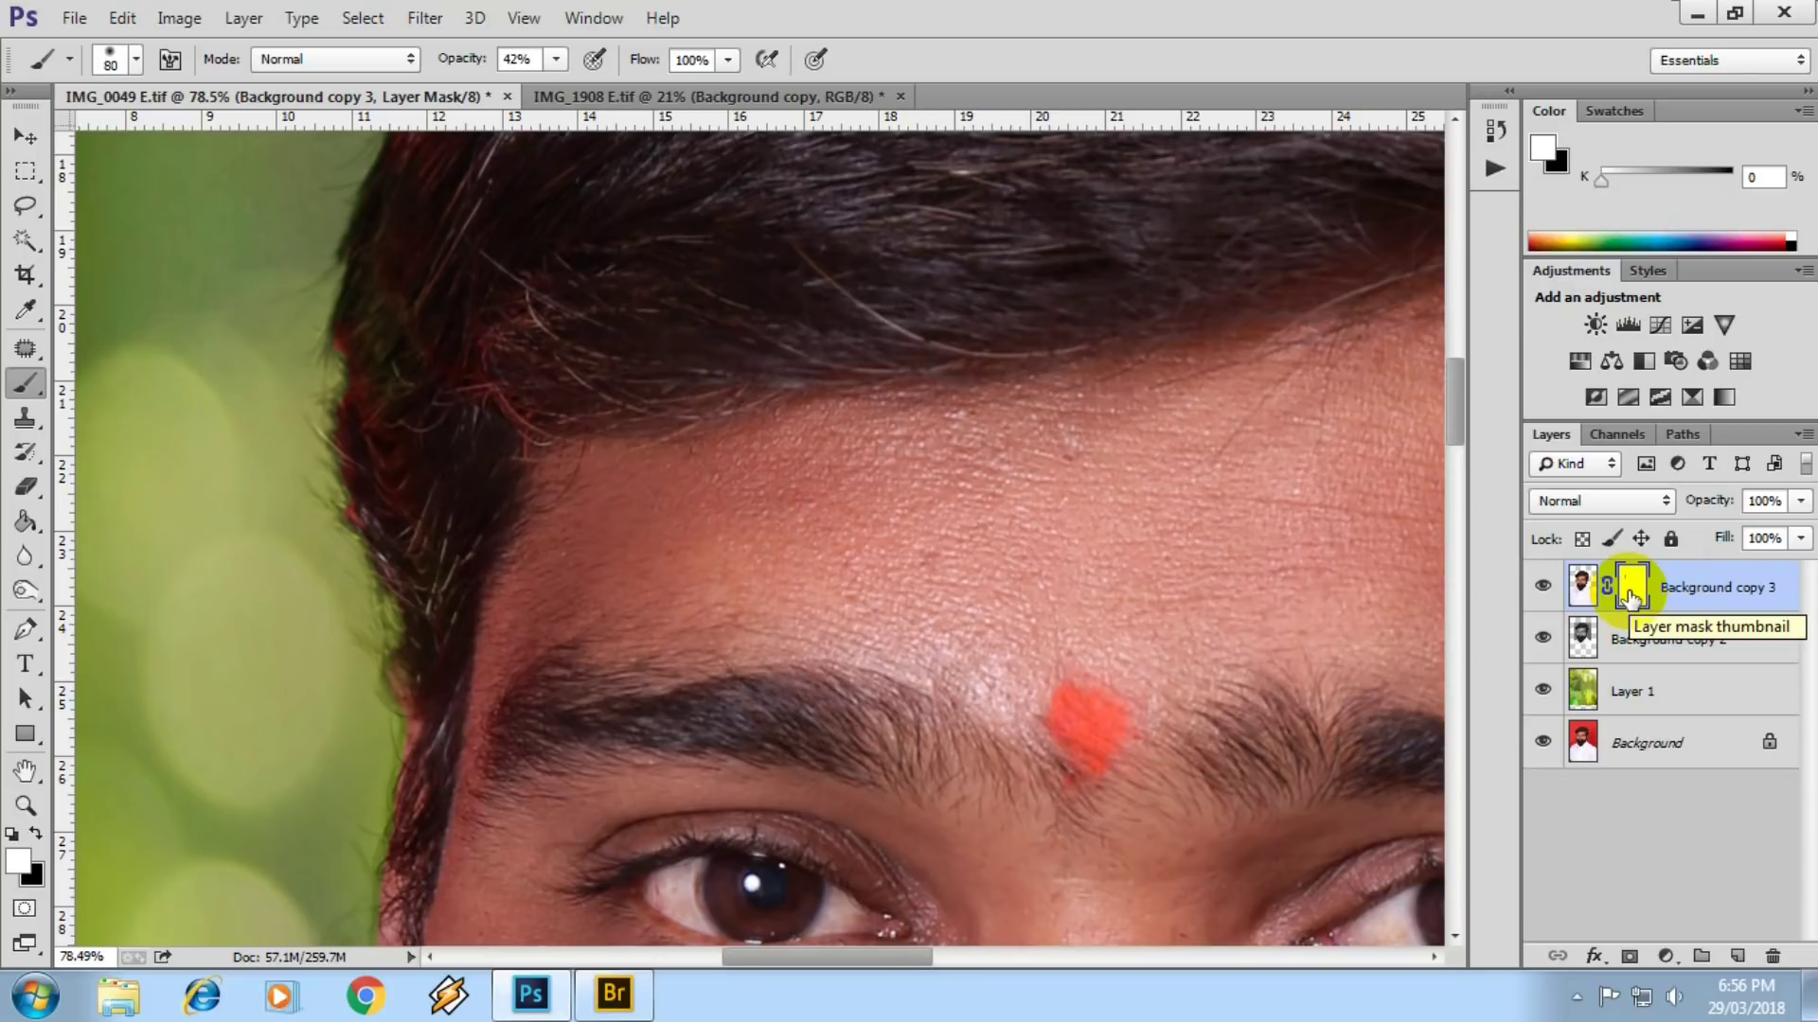
pyautogui.moveTo(406, 398)
pyautogui.mouseDown()
pyautogui.moveTo(313, 418)
pyautogui.moveTo(390, 539)
pyautogui.moveTo(342, 497)
pyautogui.moveTo(397, 345)
pyautogui.moveTo(337, 527)
pyautogui.moveTo(410, 406)
pyautogui.moveTo(283, 529)
pyautogui.moveTo(304, 638)
pyautogui.moveTo(373, 540)
pyautogui.moveTo(483, 451)
pyautogui.moveTo(405, 448)
pyautogui.moveTo(739, 293)
pyautogui.moveTo(1014, 284)
pyautogui.moveTo(516, 346)
pyautogui.mouseUp()
# - Paint black on the mask to hide the red fringe along the top hair edge
pyautogui.press('x')
pyautogui.scroll(3, 343, 497)
pyautogui.moveTo(516, 346)
pyautogui.mouseDown()
pyautogui.moveTo(701, 310)
pyautogui.moveTo(962, 394)
pyautogui.moveTo(1155, 508)
pyautogui.moveTo(1221, 617)
pyautogui.moveTo(1165, 490)
pyautogui.mouseUp()
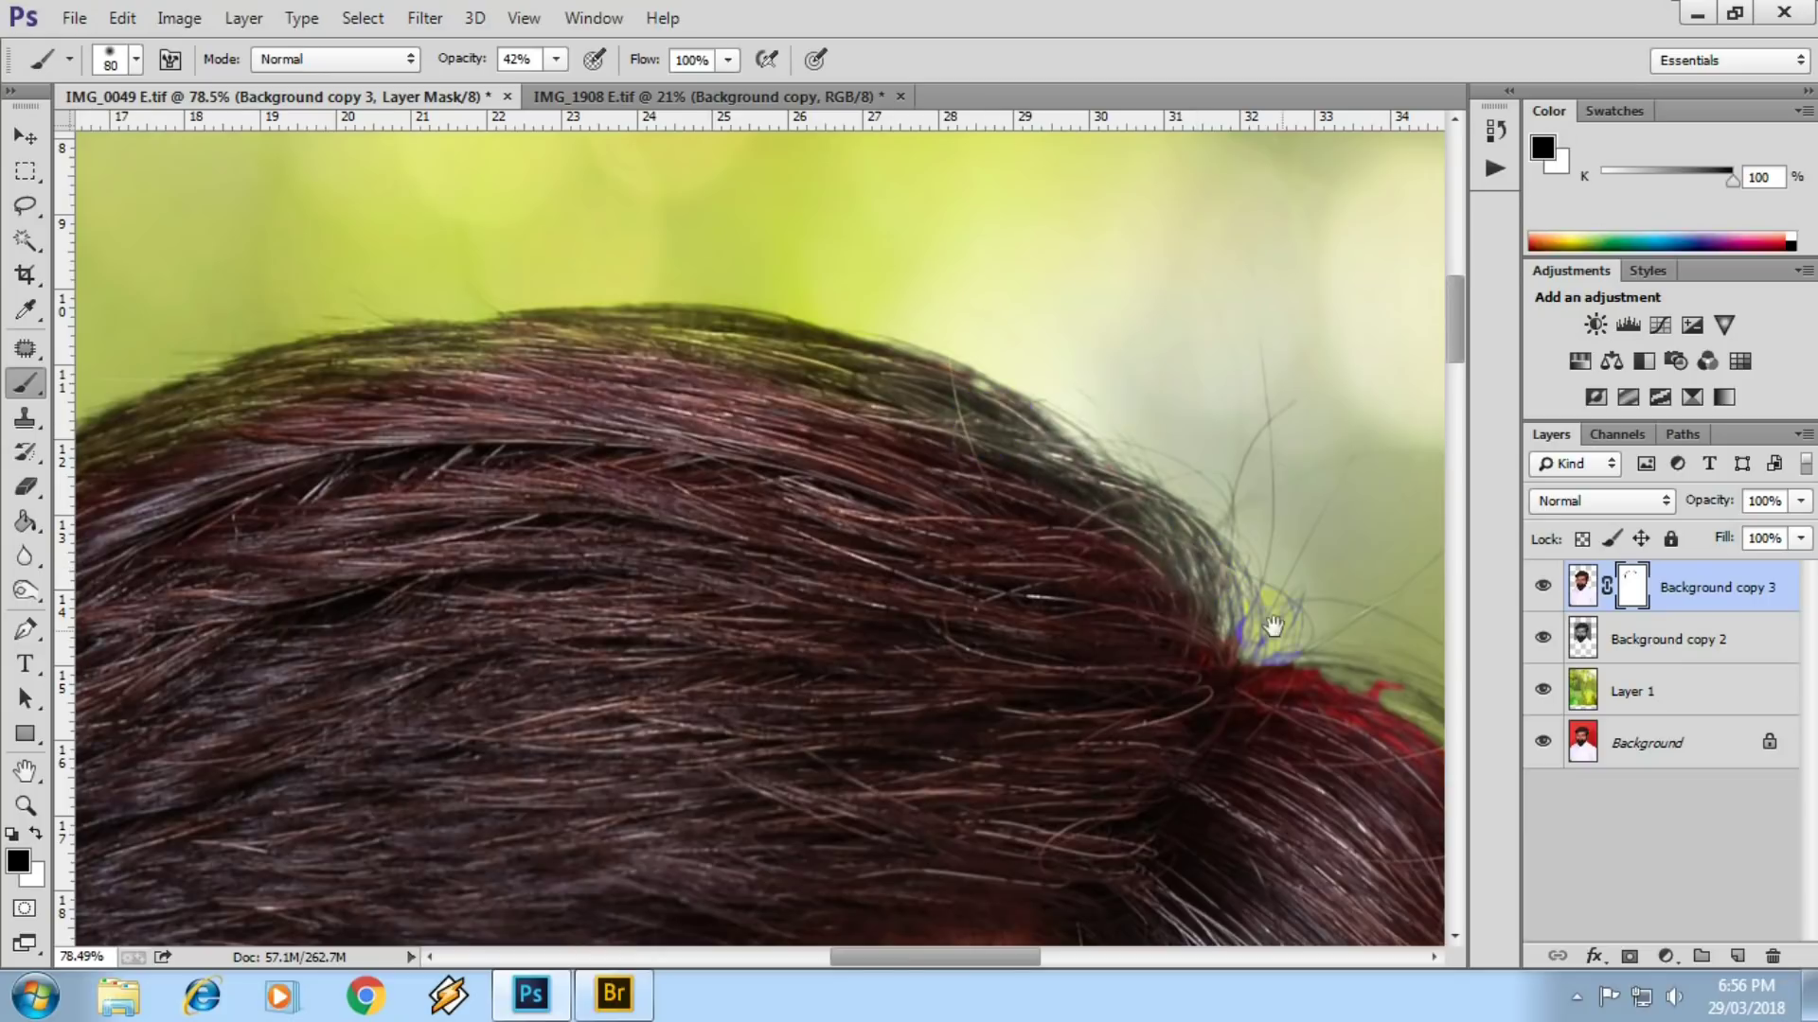
pyautogui.moveTo(1209, 600); pyautogui.dragTo(807, 437)
pyautogui.moveTo(919, 509); pyautogui.dragTo(906, 522)
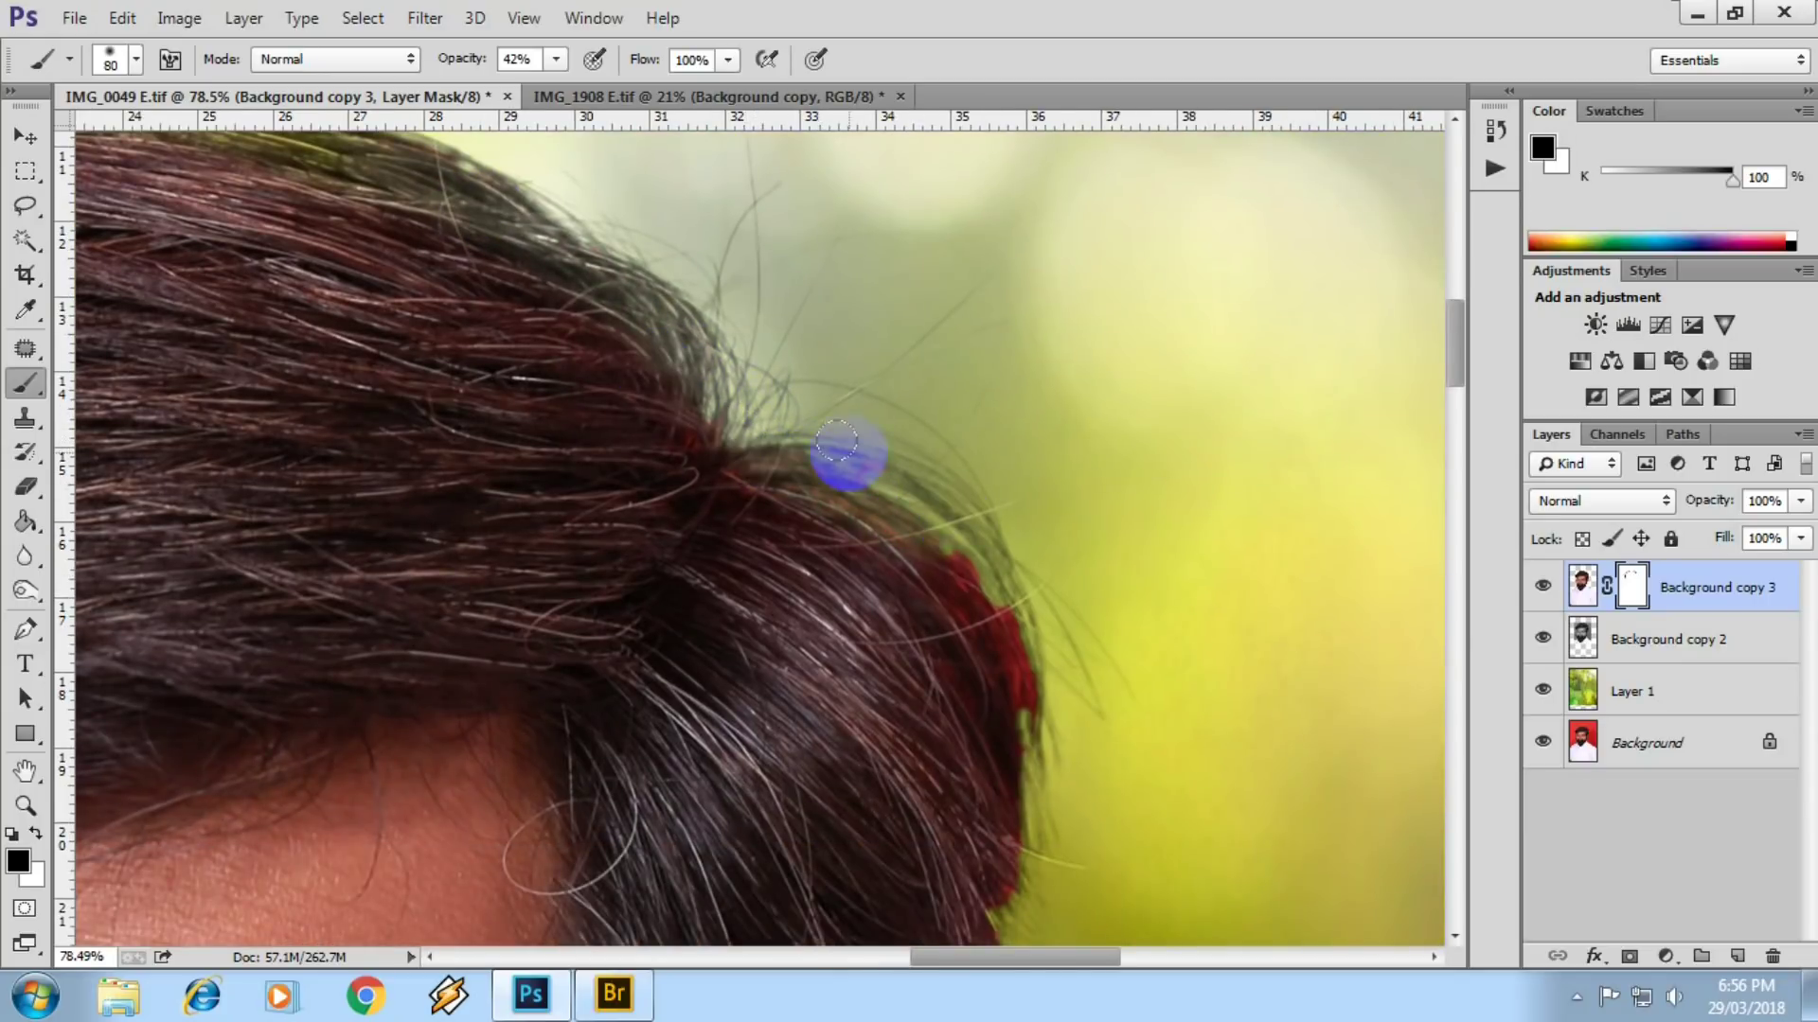
pyautogui.moveTo(973, 616); pyautogui.dragTo(1031, 608)
# - Paint out the reddish fringe along the temple hair and left beard edge
pyautogui.moveTo(1051, 832)
pyautogui.mouseDown()
pyautogui.moveTo(935, 405)
pyautogui.moveTo(834, 743)
pyautogui.mouseUp()
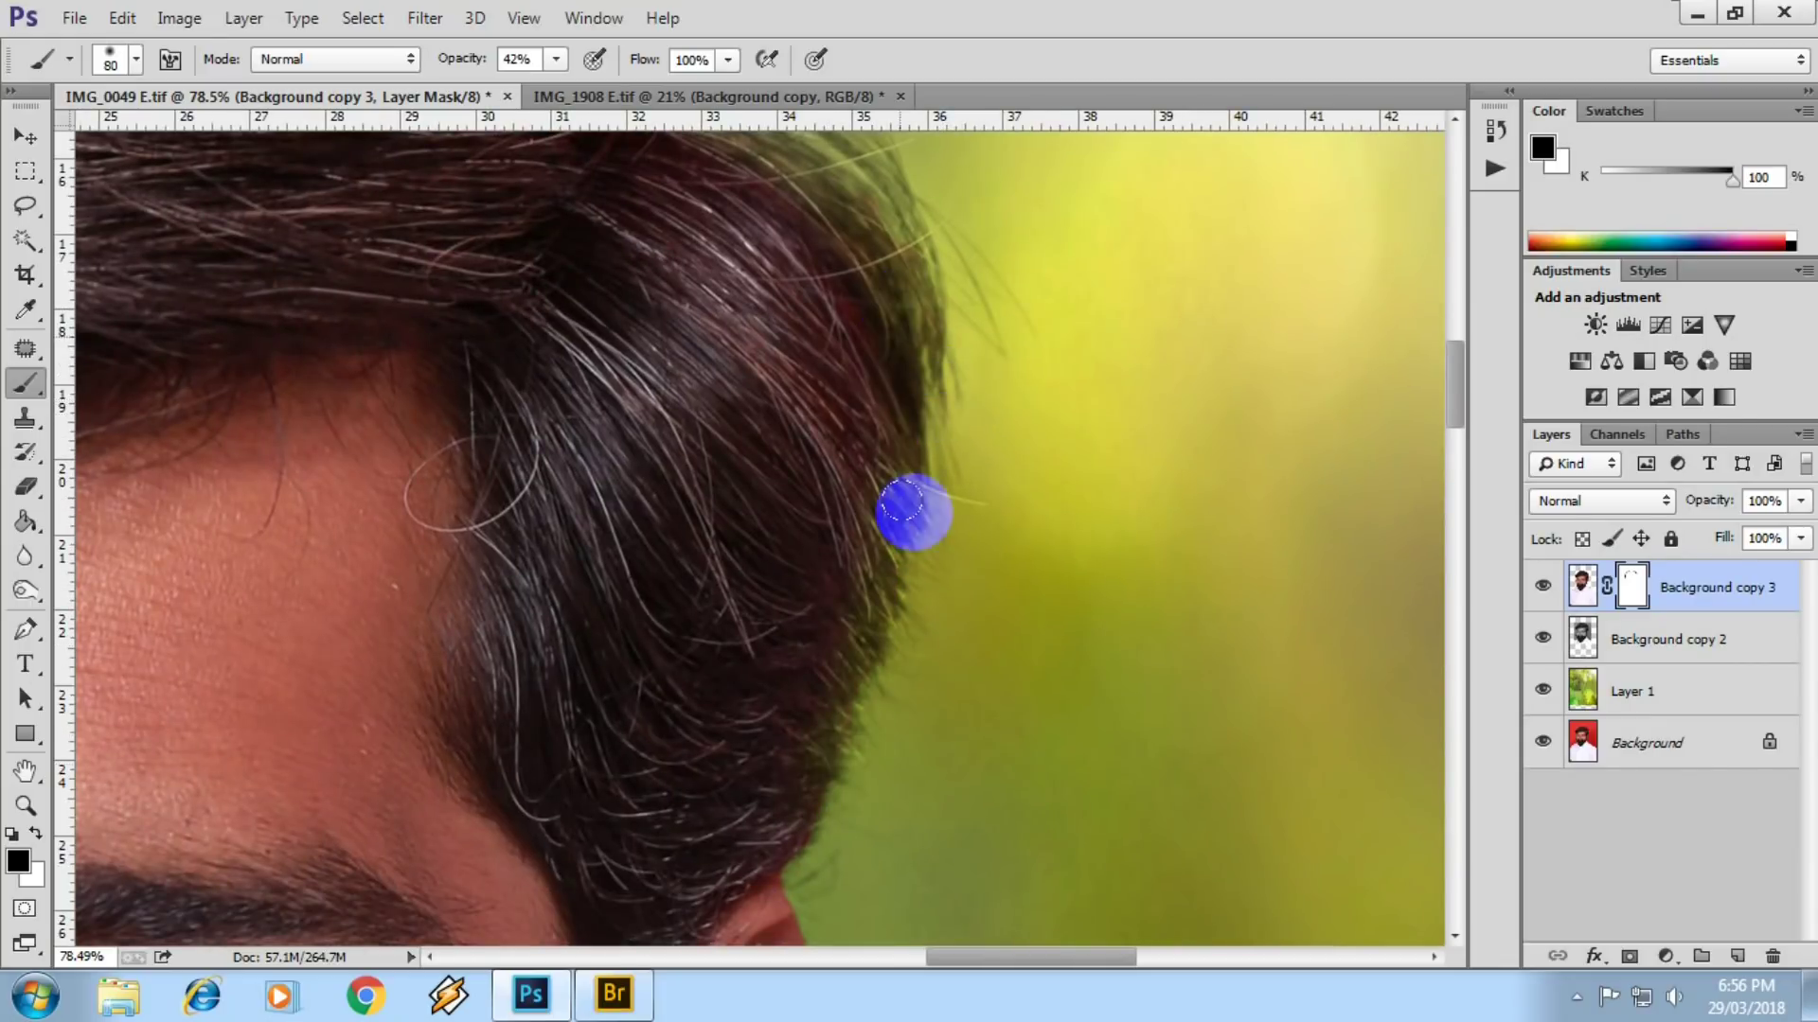
pyautogui.scroll(-3, 865, 609)
pyautogui.scroll(-2, 946, 325)
pyautogui.scroll(2, 389, 485)
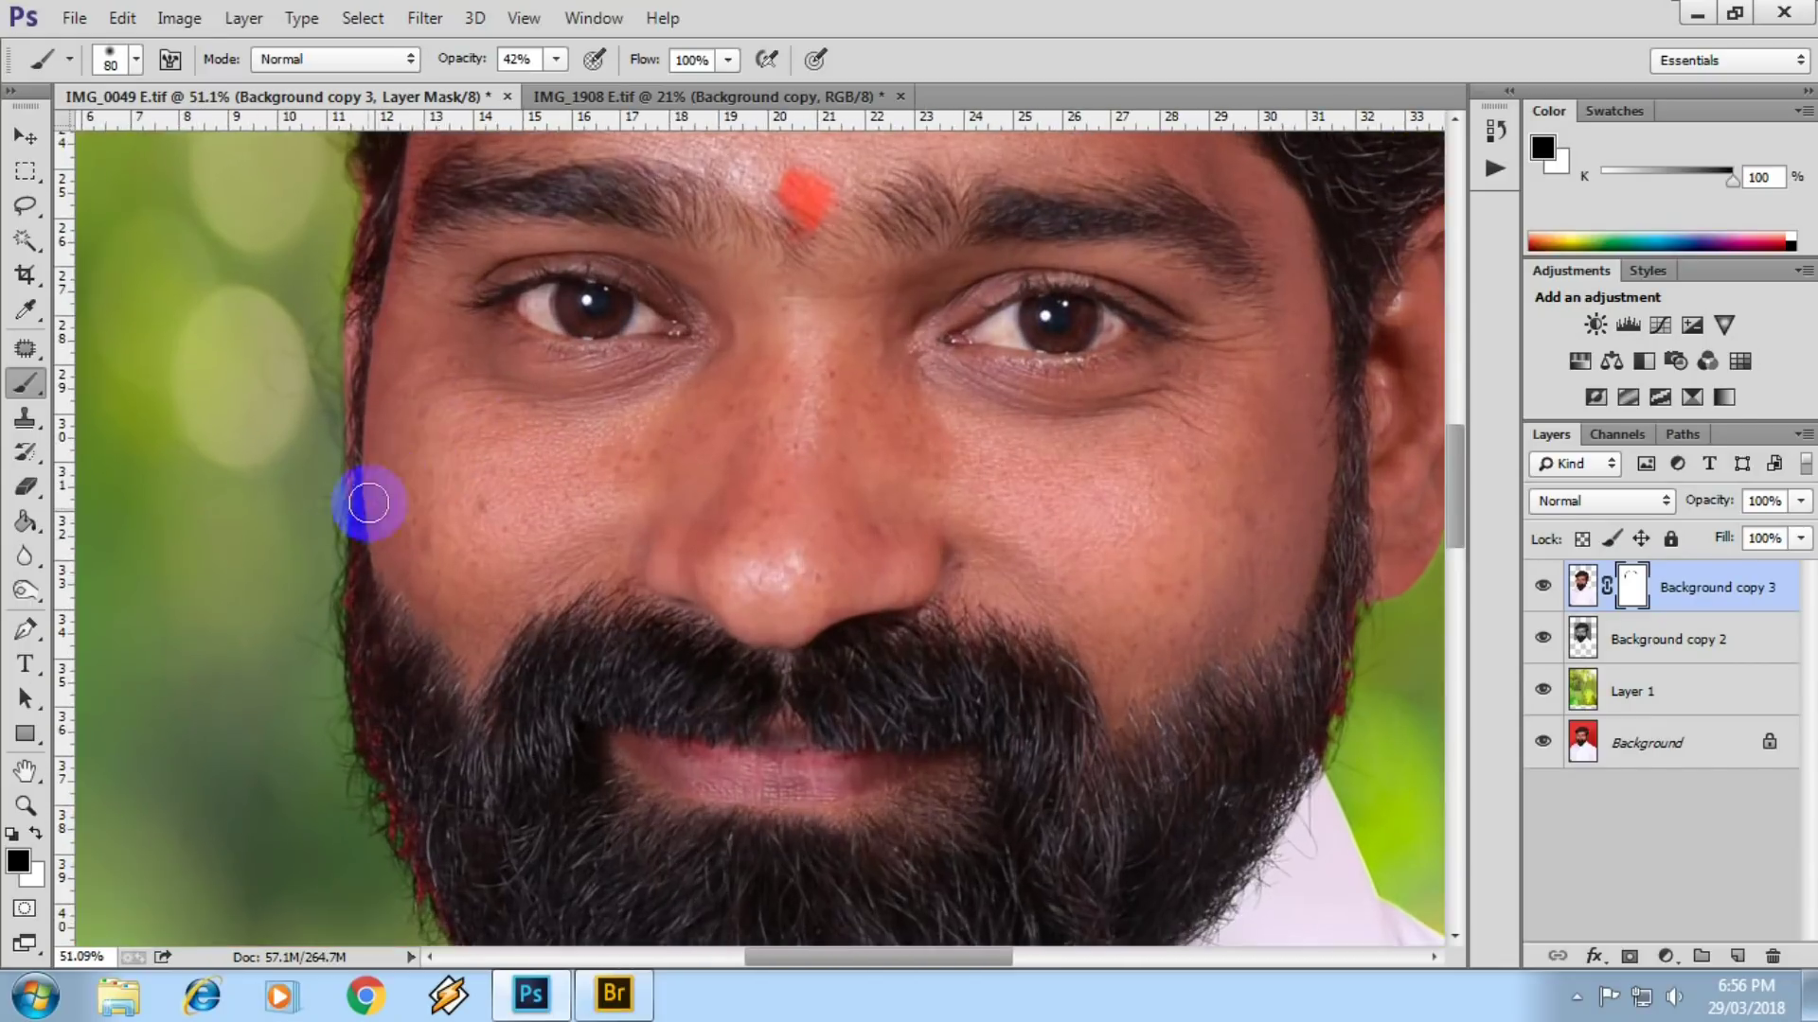
pyautogui.scroll(2, 389, 486)
pyautogui.moveTo(377, 779); pyautogui.dragTo(331, 656)
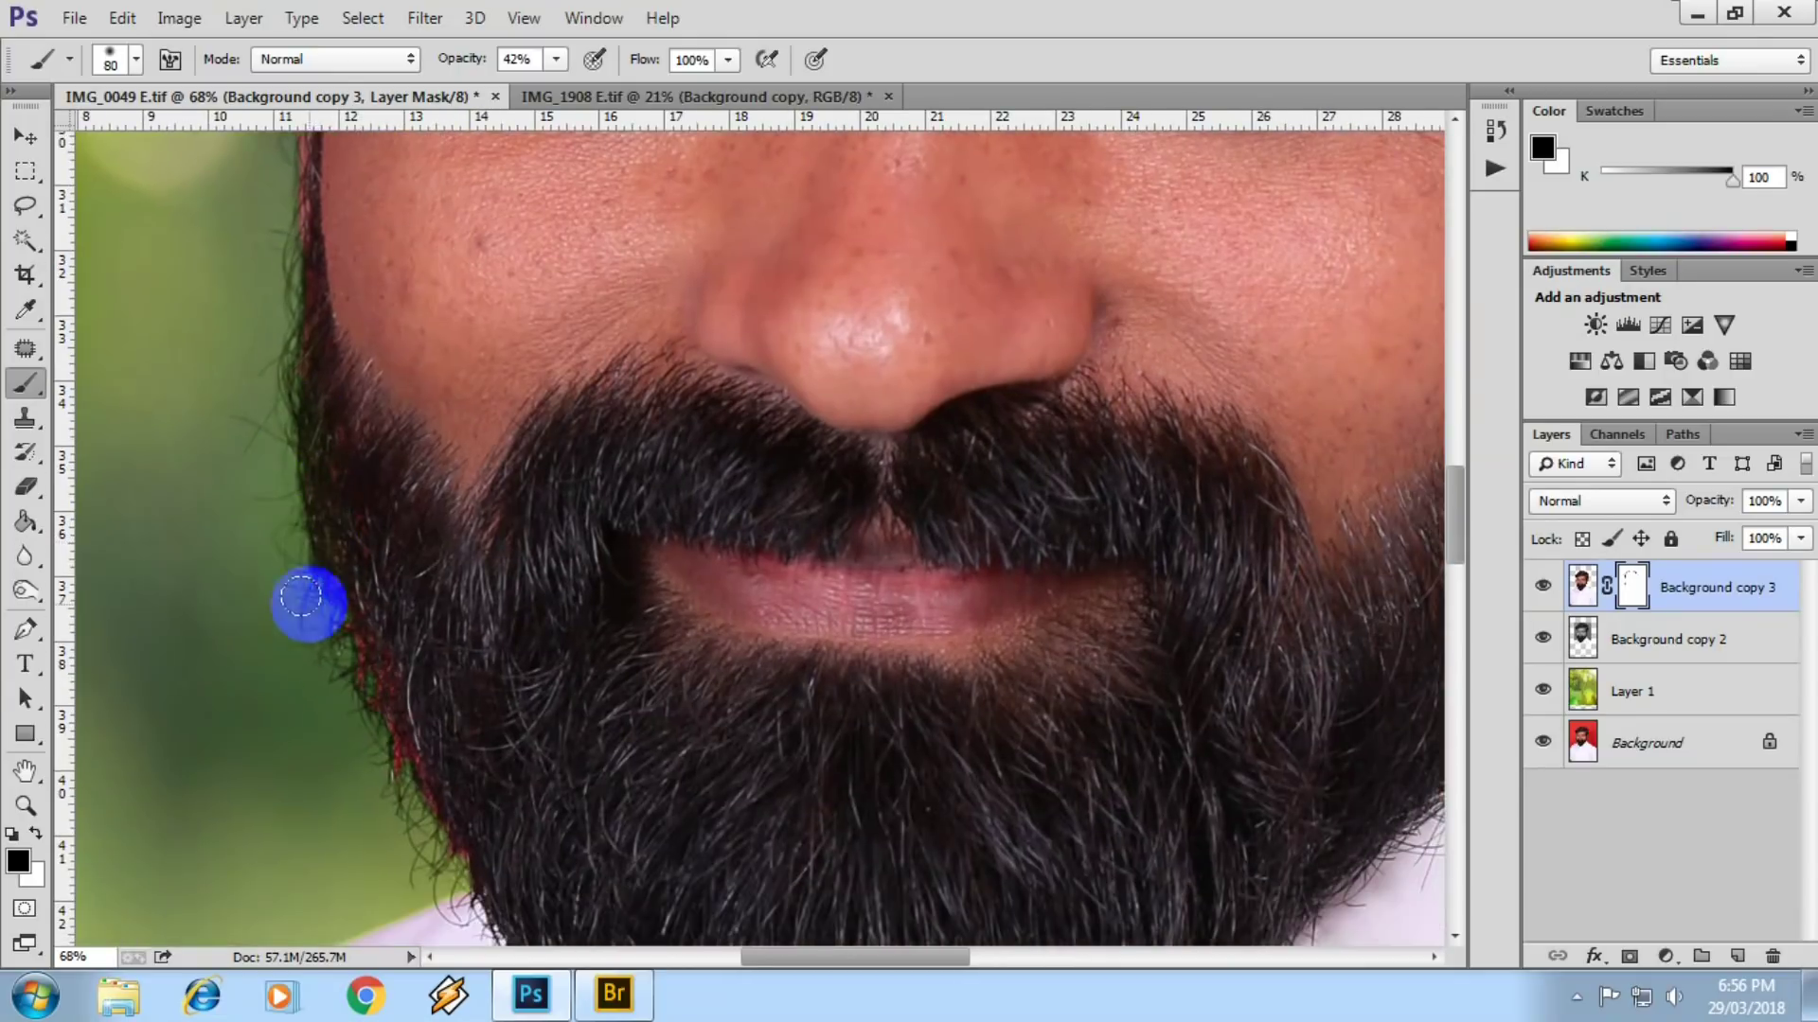
pyautogui.scroll(-2, 351, 376)
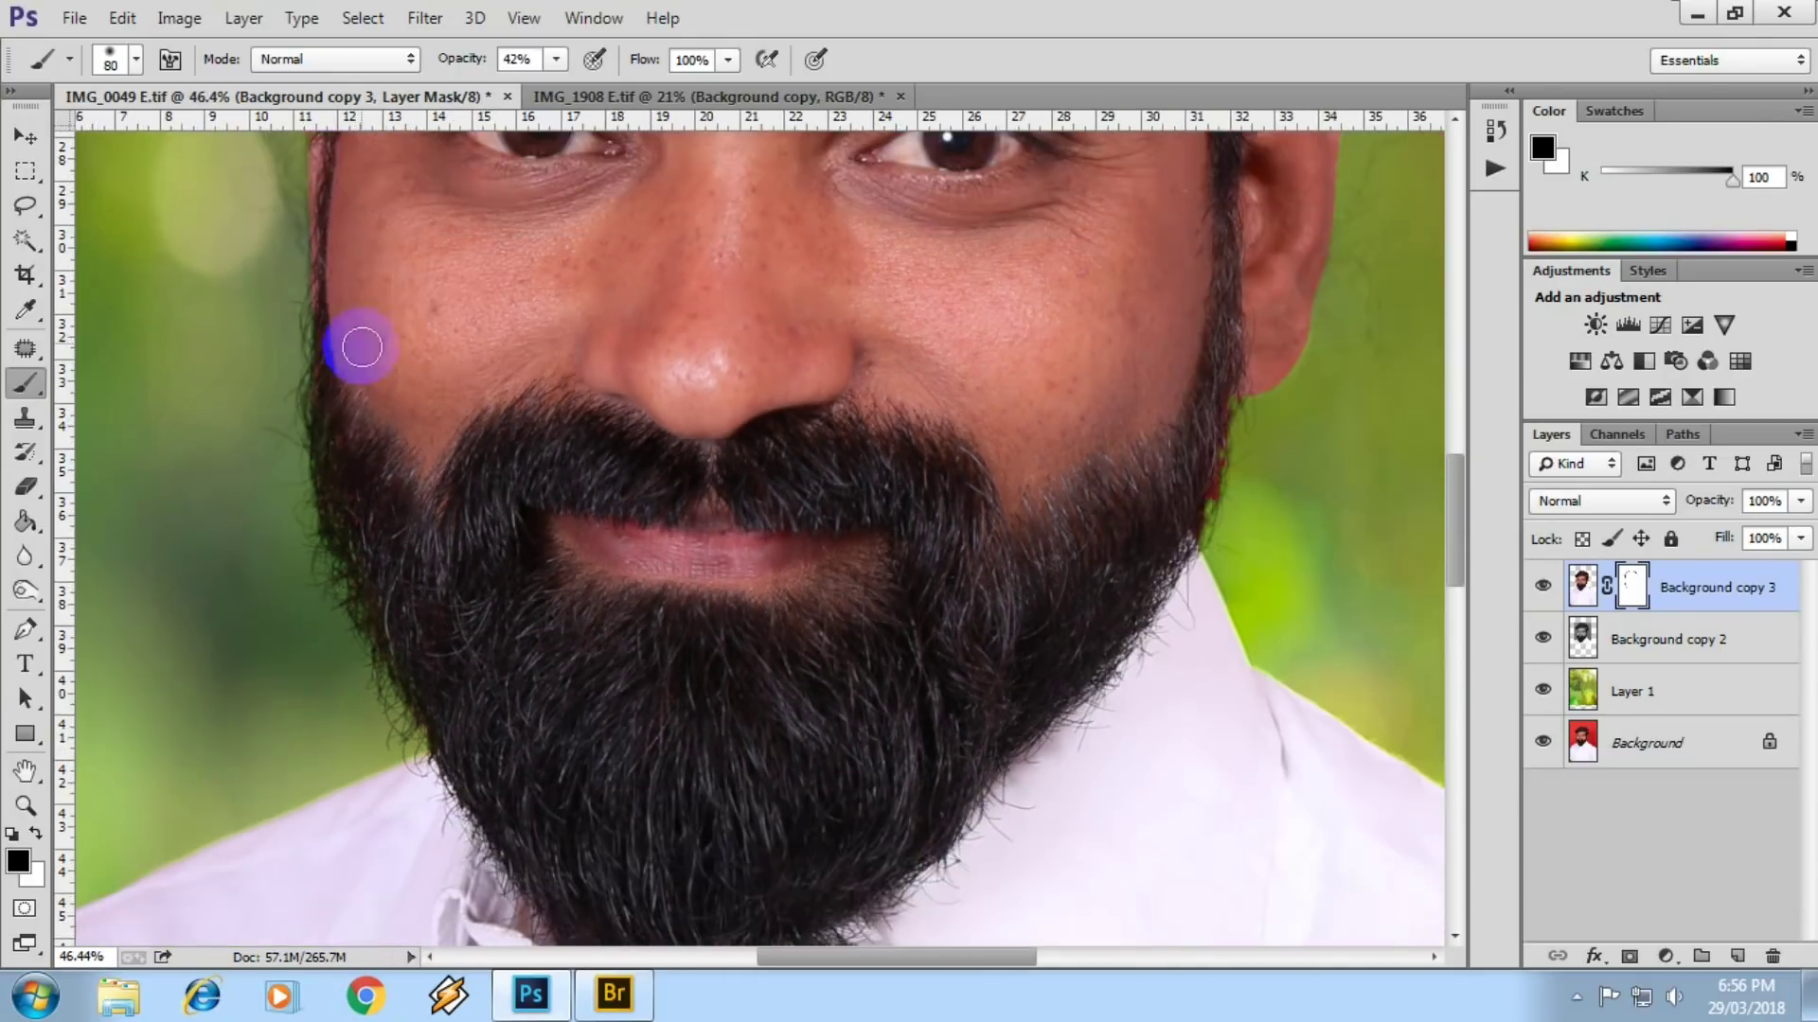
pyautogui.click(363, 21)
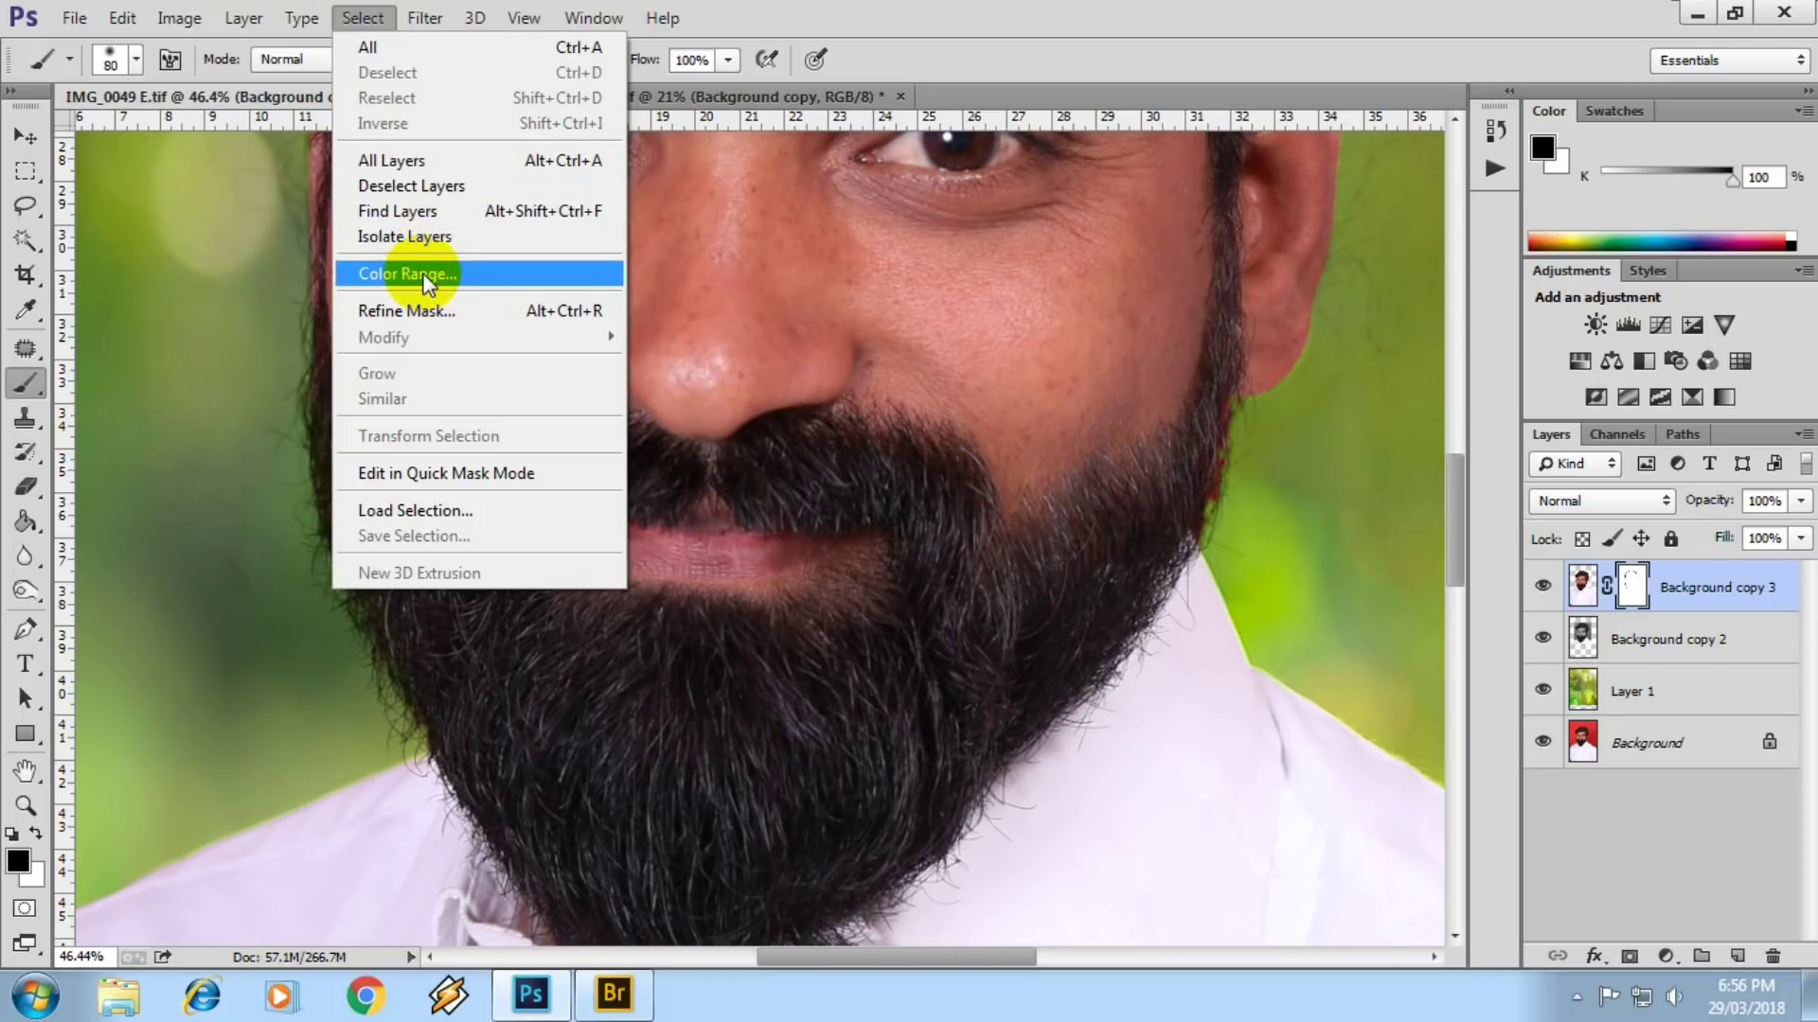
# - Choose the Lasso Tool from the toolbox after checking the Magic Wand options
pyautogui.click(1055, 25)
pyautogui.moveTo(21, 248); pyautogui.dragTo(133, 268)
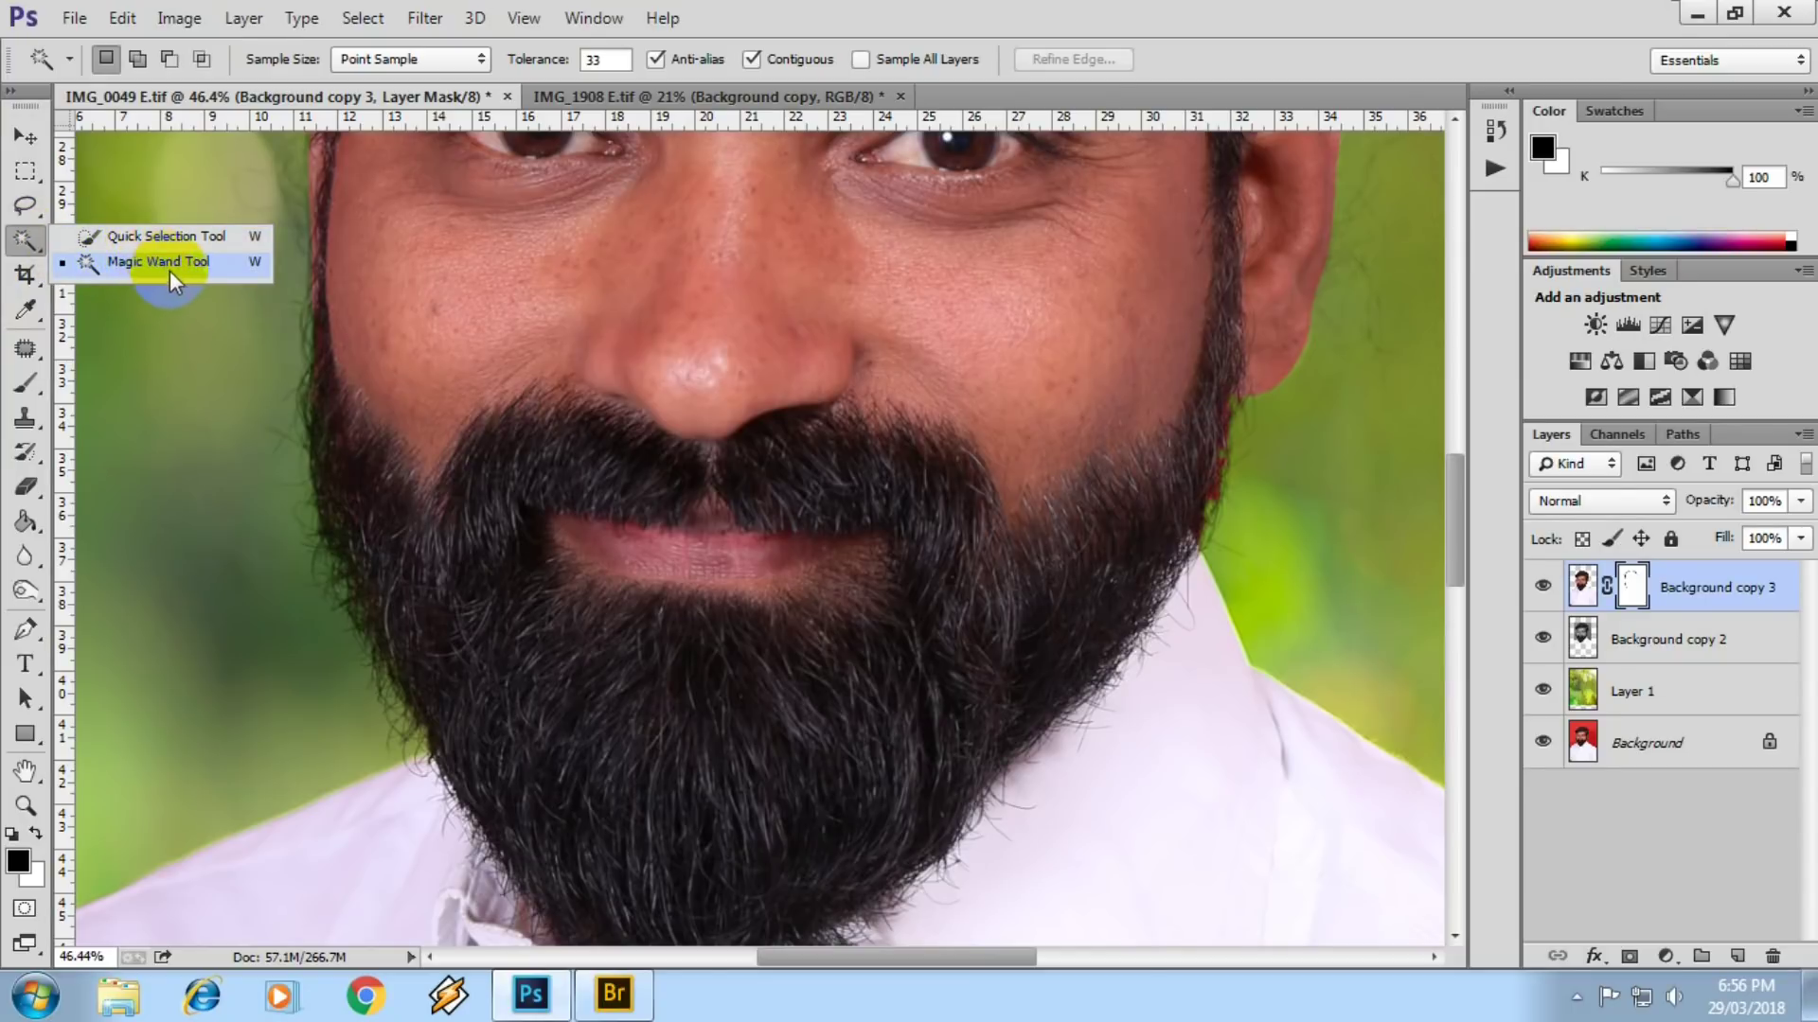
pyautogui.click(1141, 12)
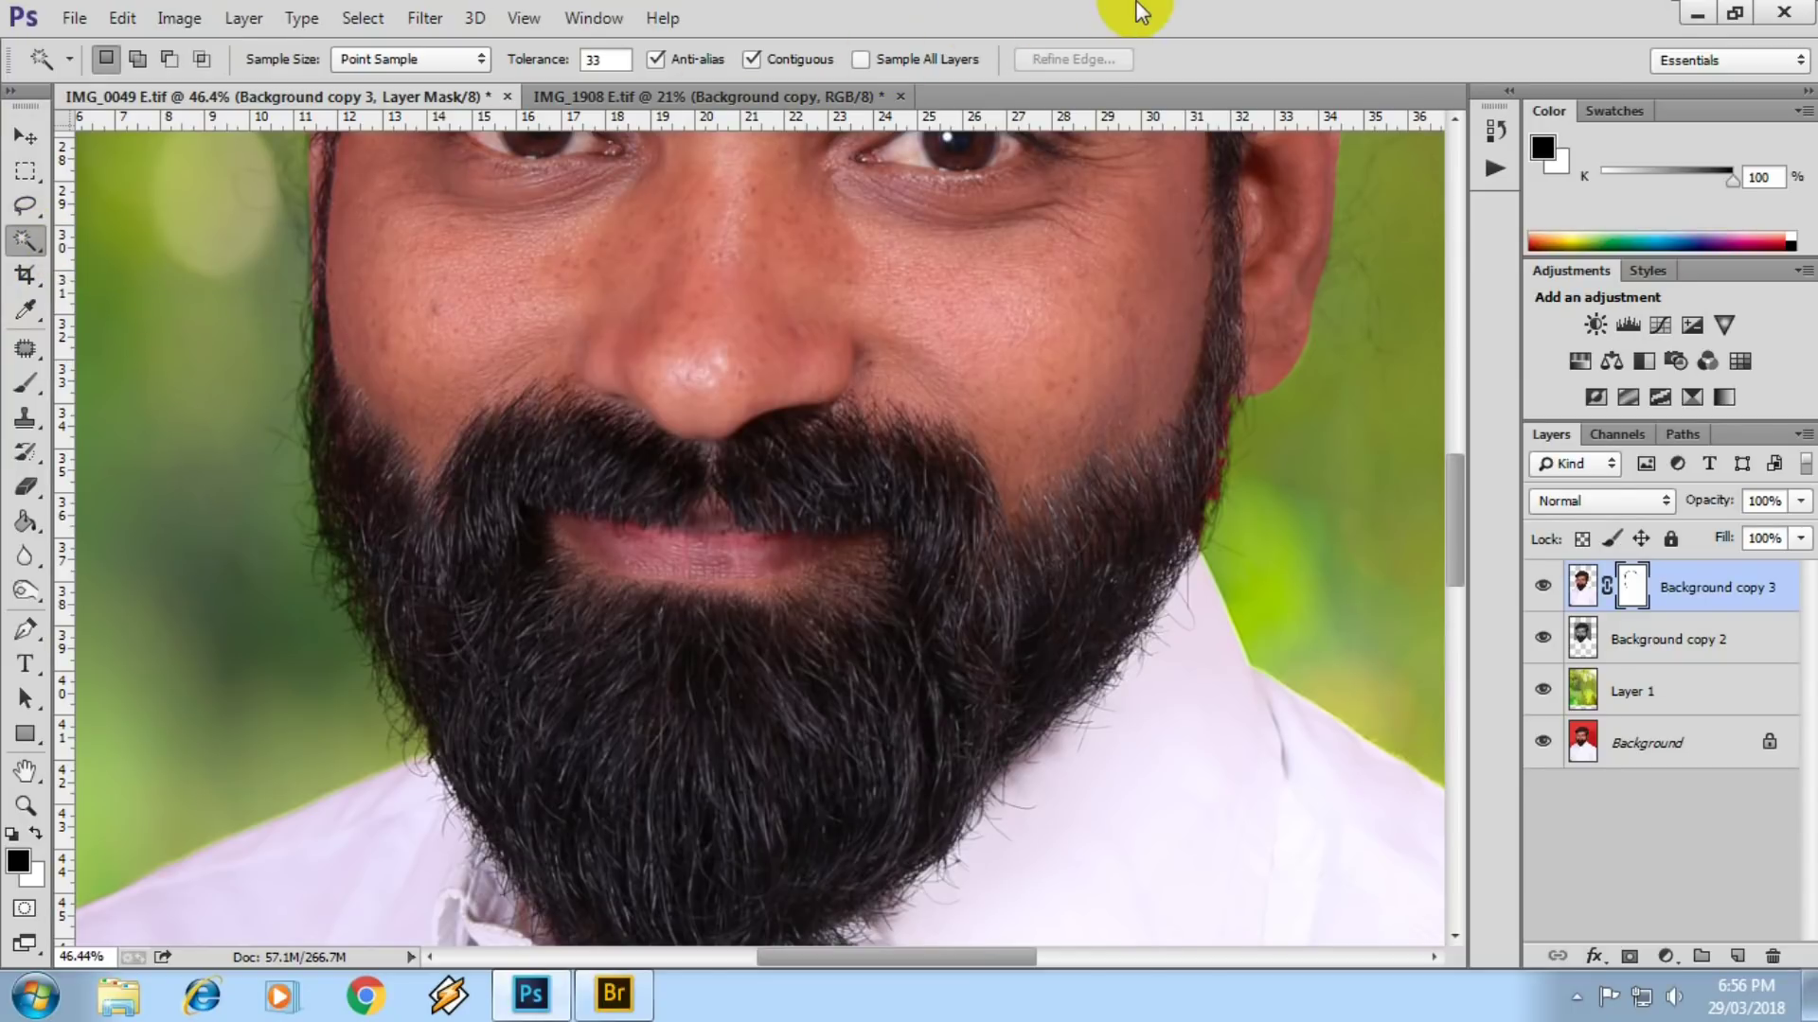
pyautogui.moveTo(25, 207); pyautogui.dragTo(63, 212)
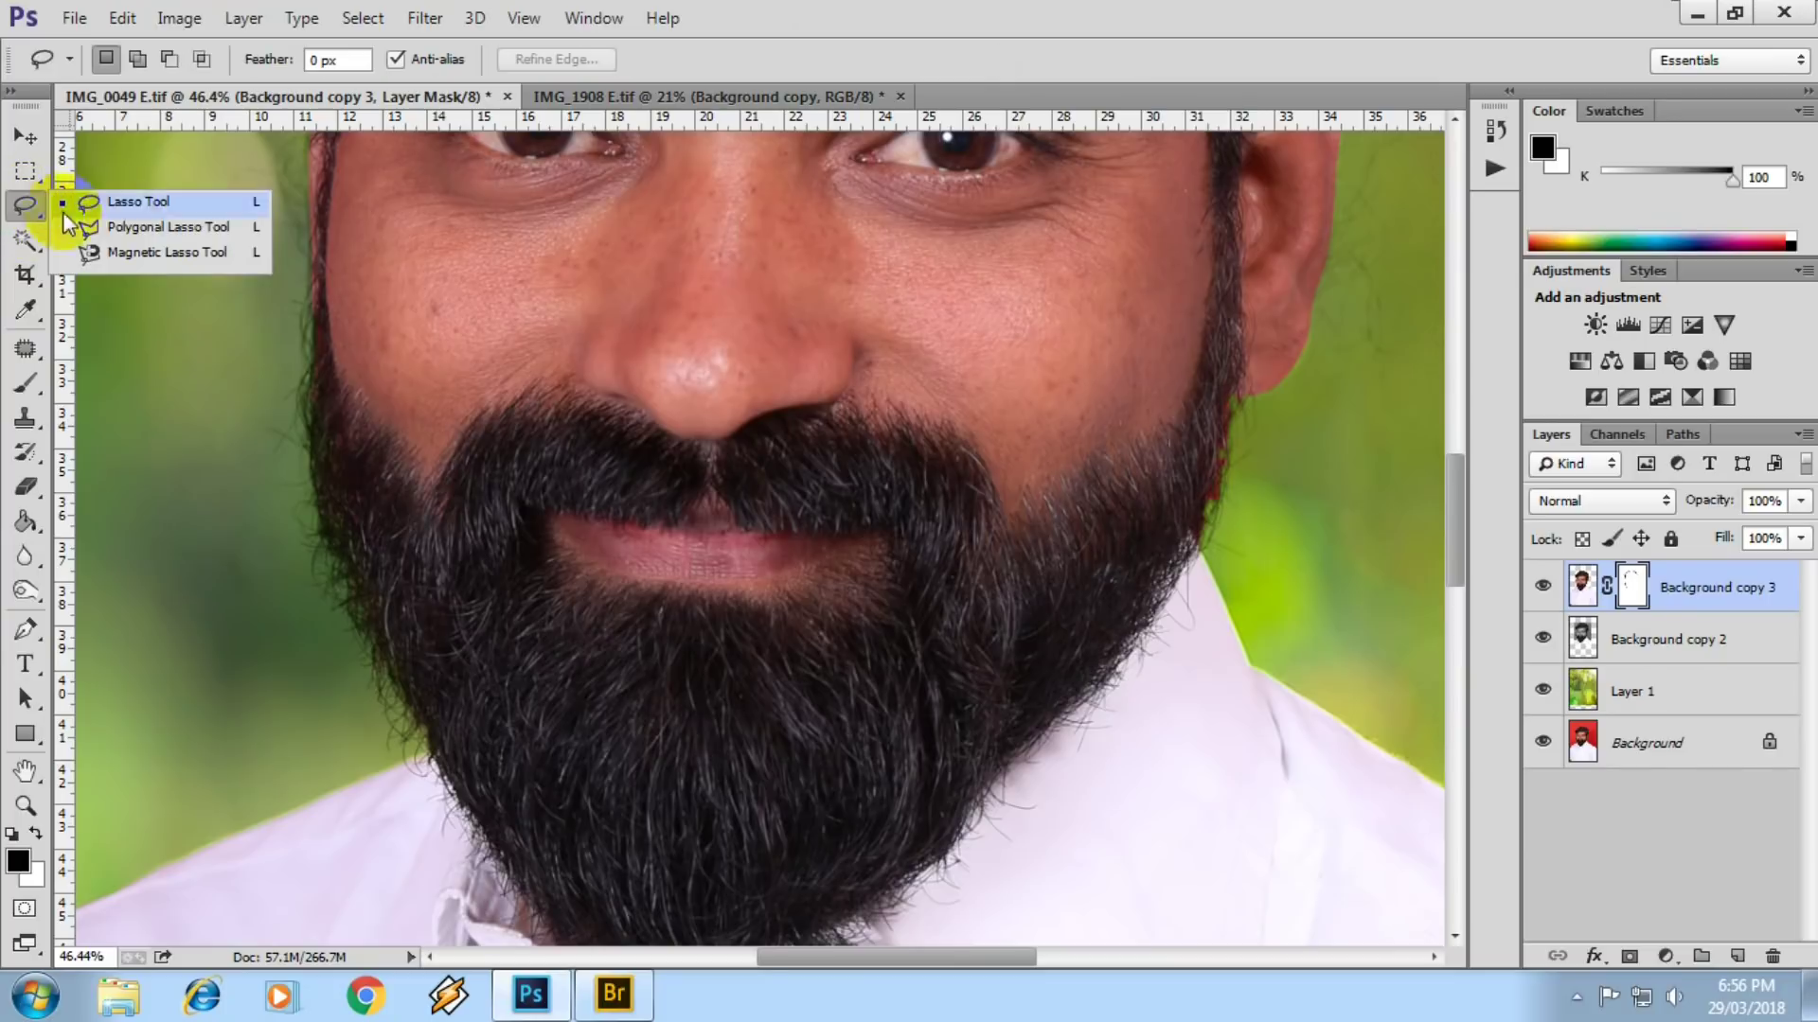
pyautogui.click(148, 204)
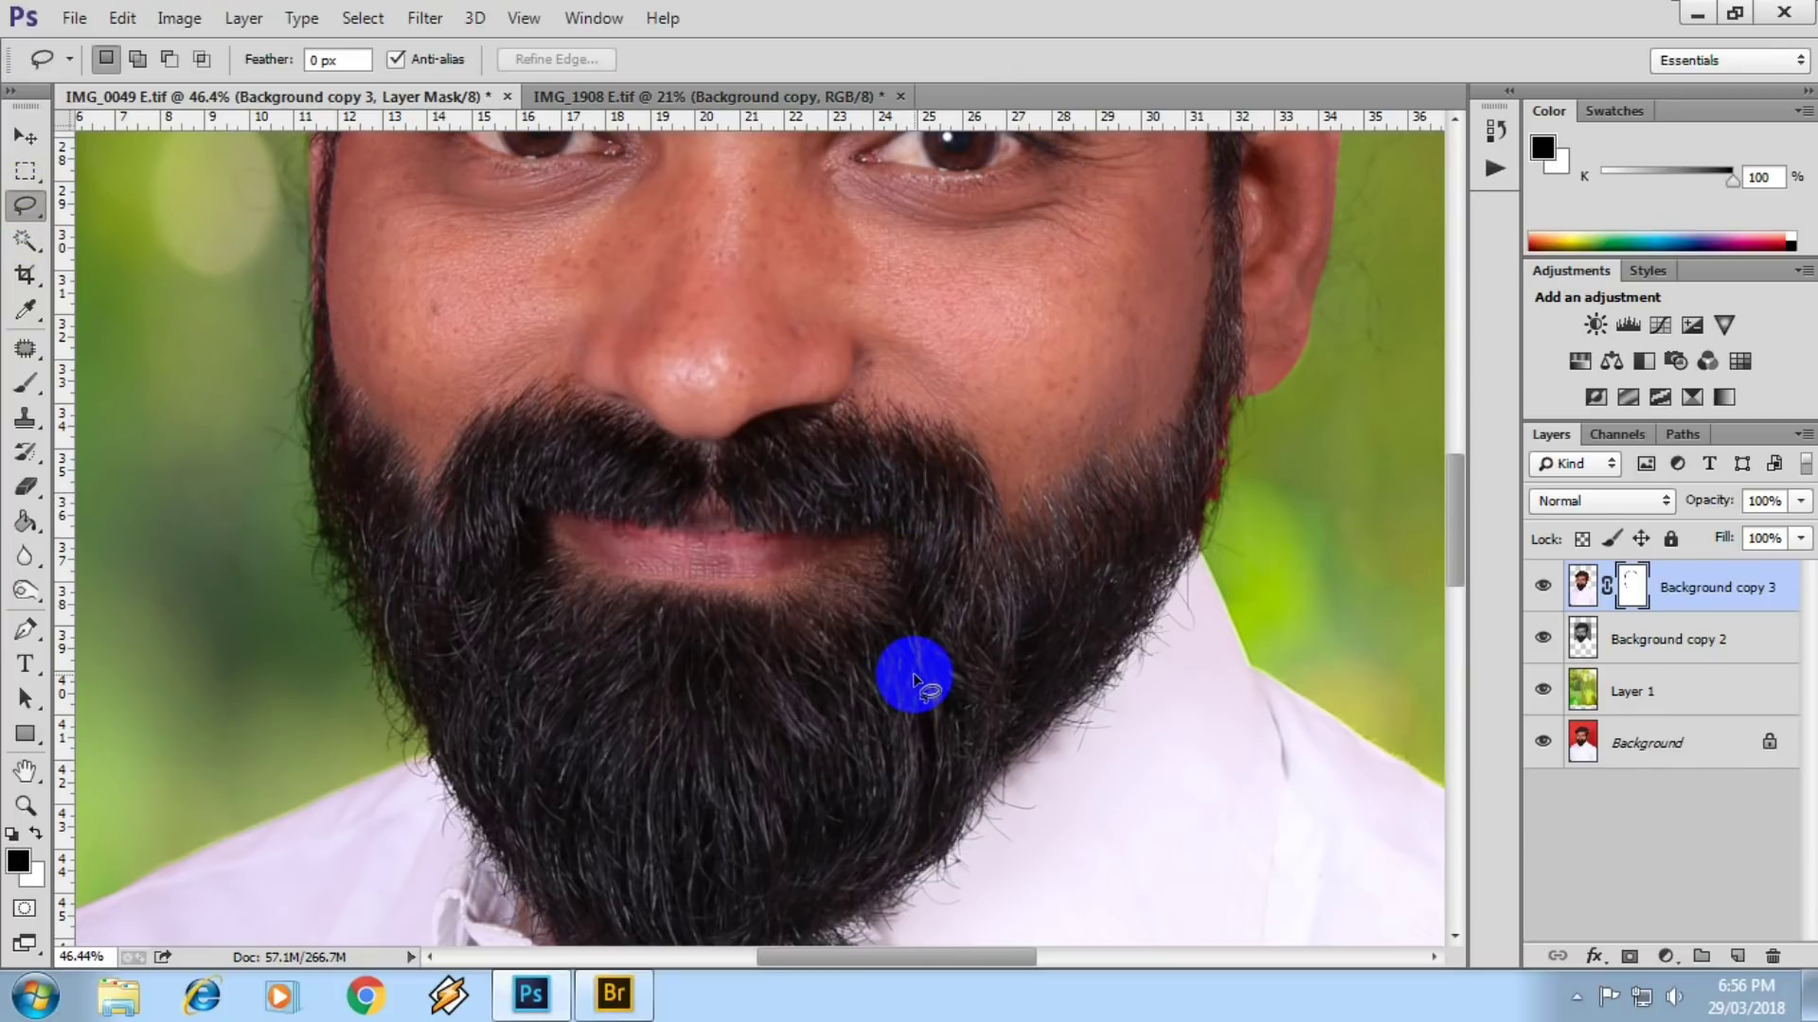
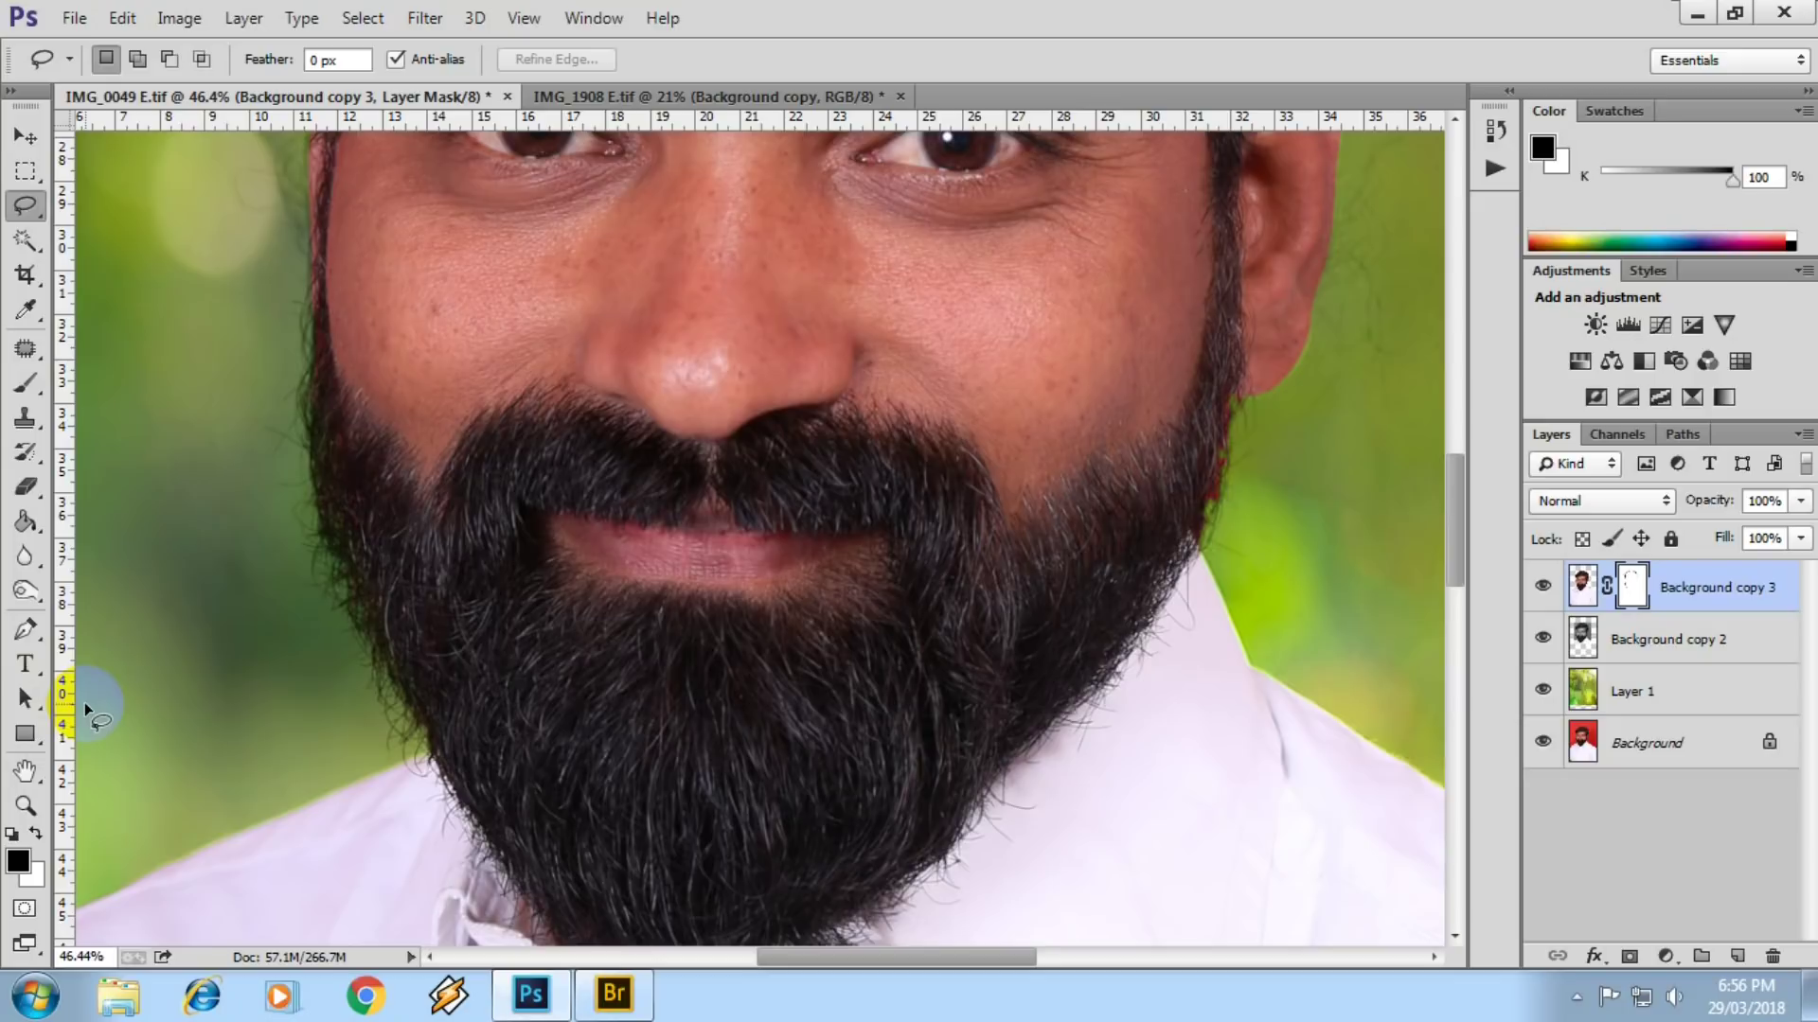
# - Close IMG_0049 and IMG_1908 without saving changes
pyautogui.keyDown('alt'); pyautogui.click(748, 502); pyautogui.keyUp('alt')
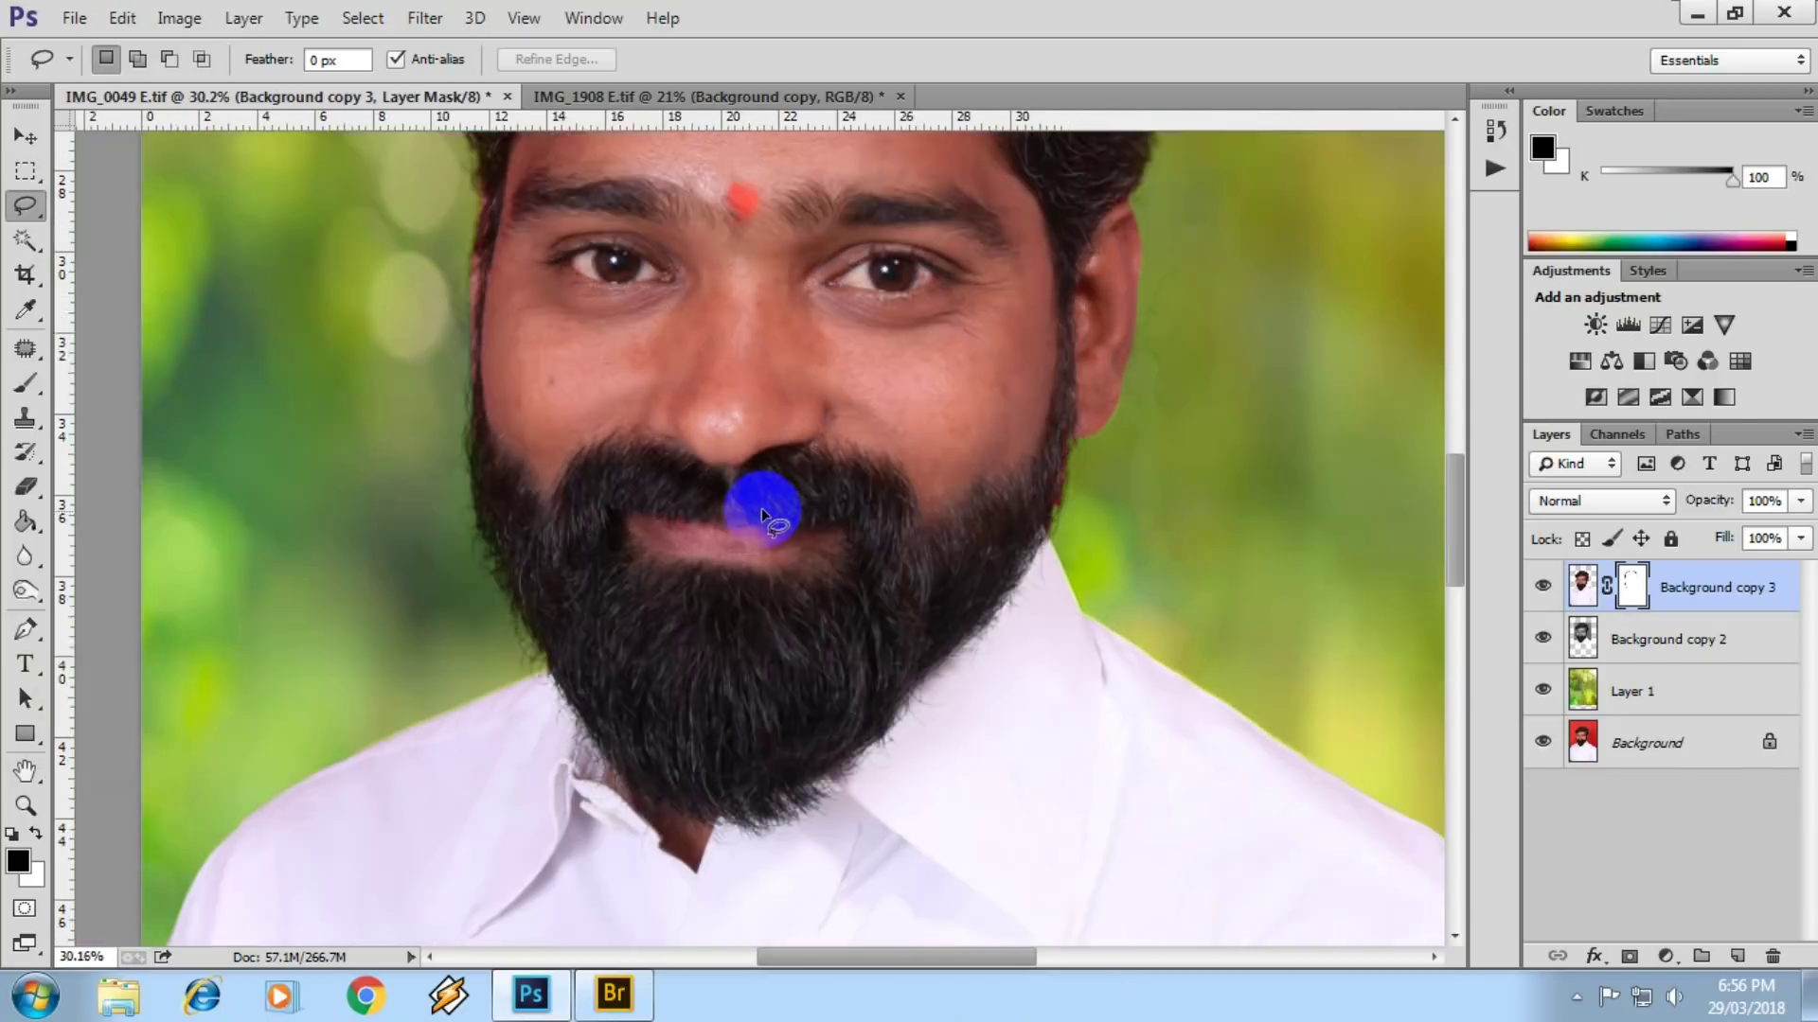
pyautogui.press('v')
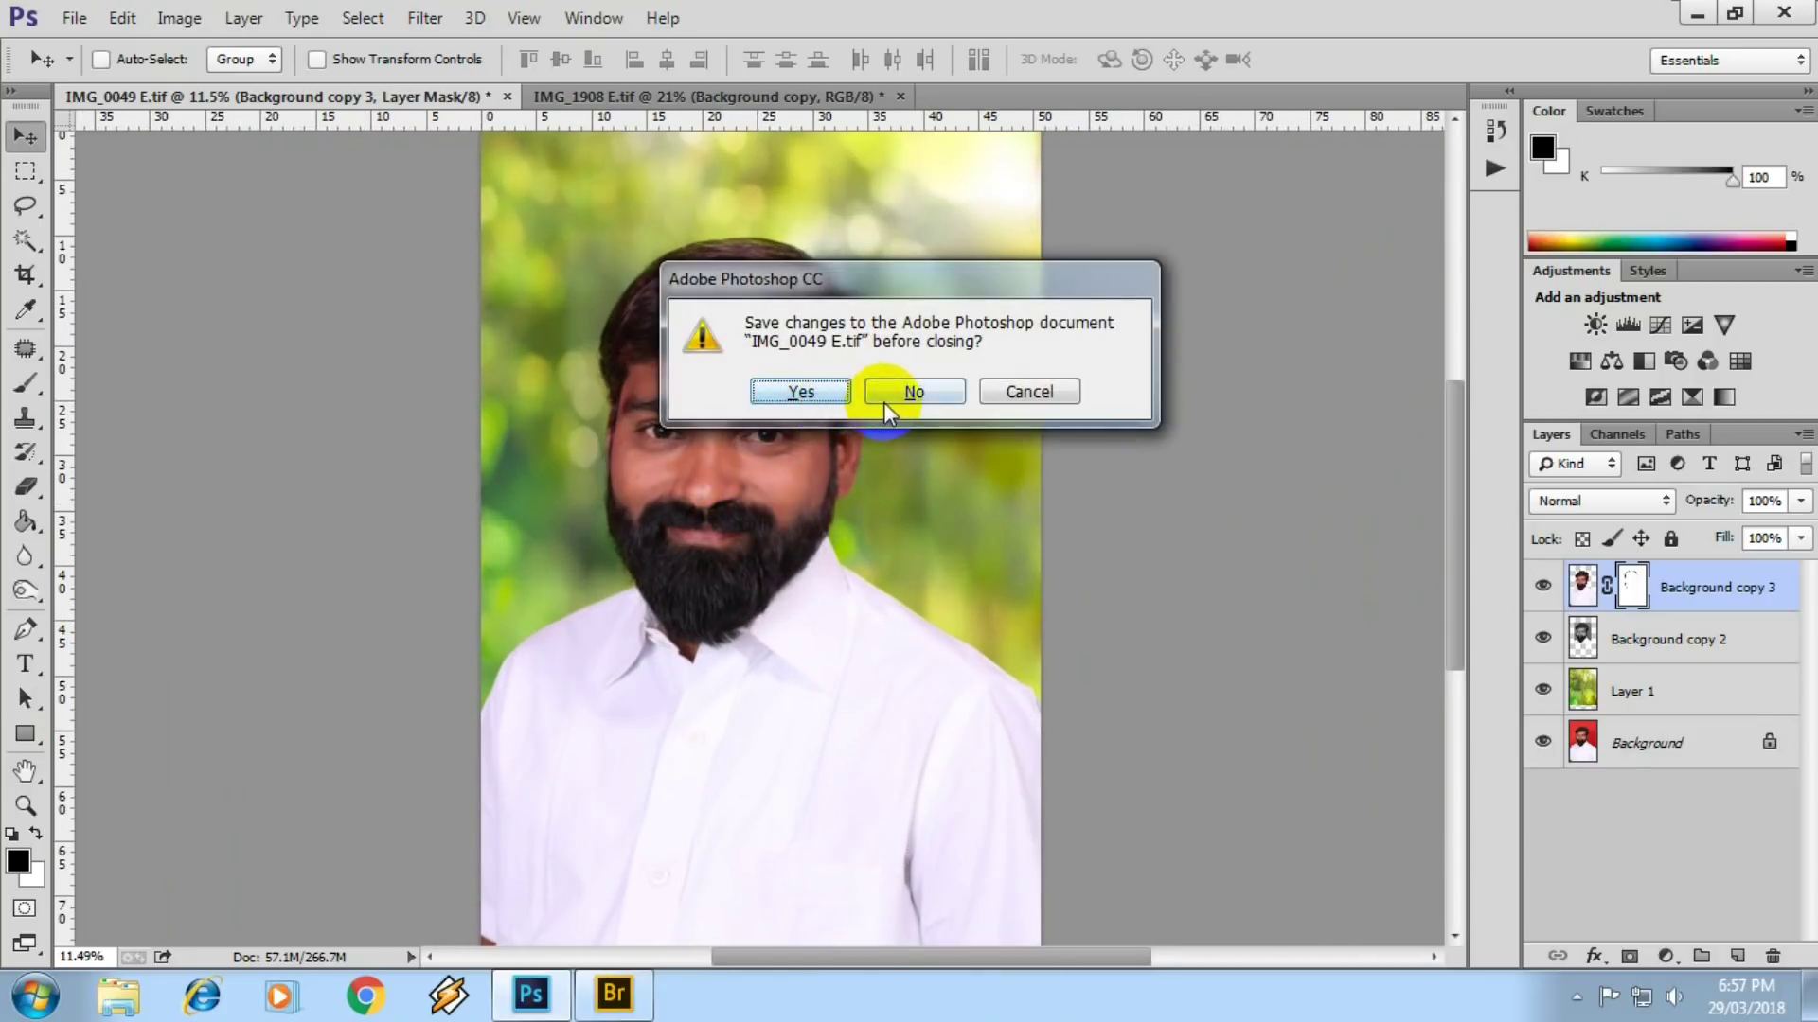
pyautogui.click(885, 398)
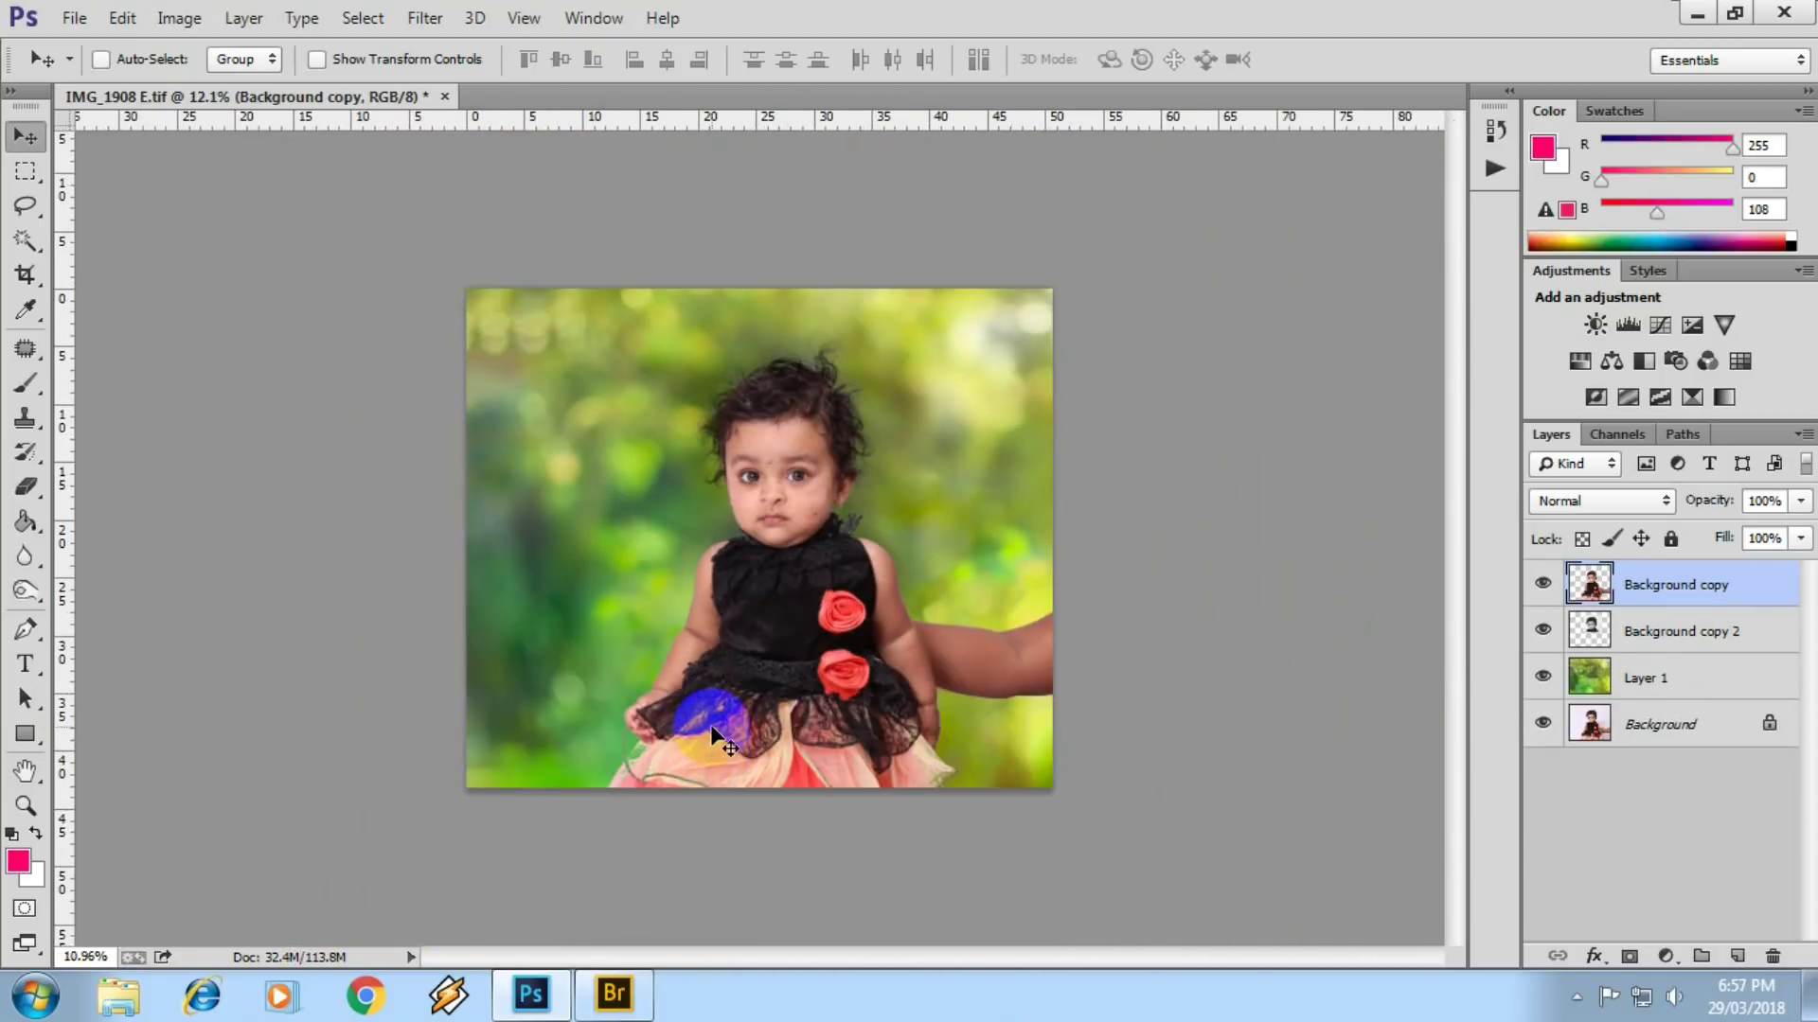
pyautogui.click(890, 394)
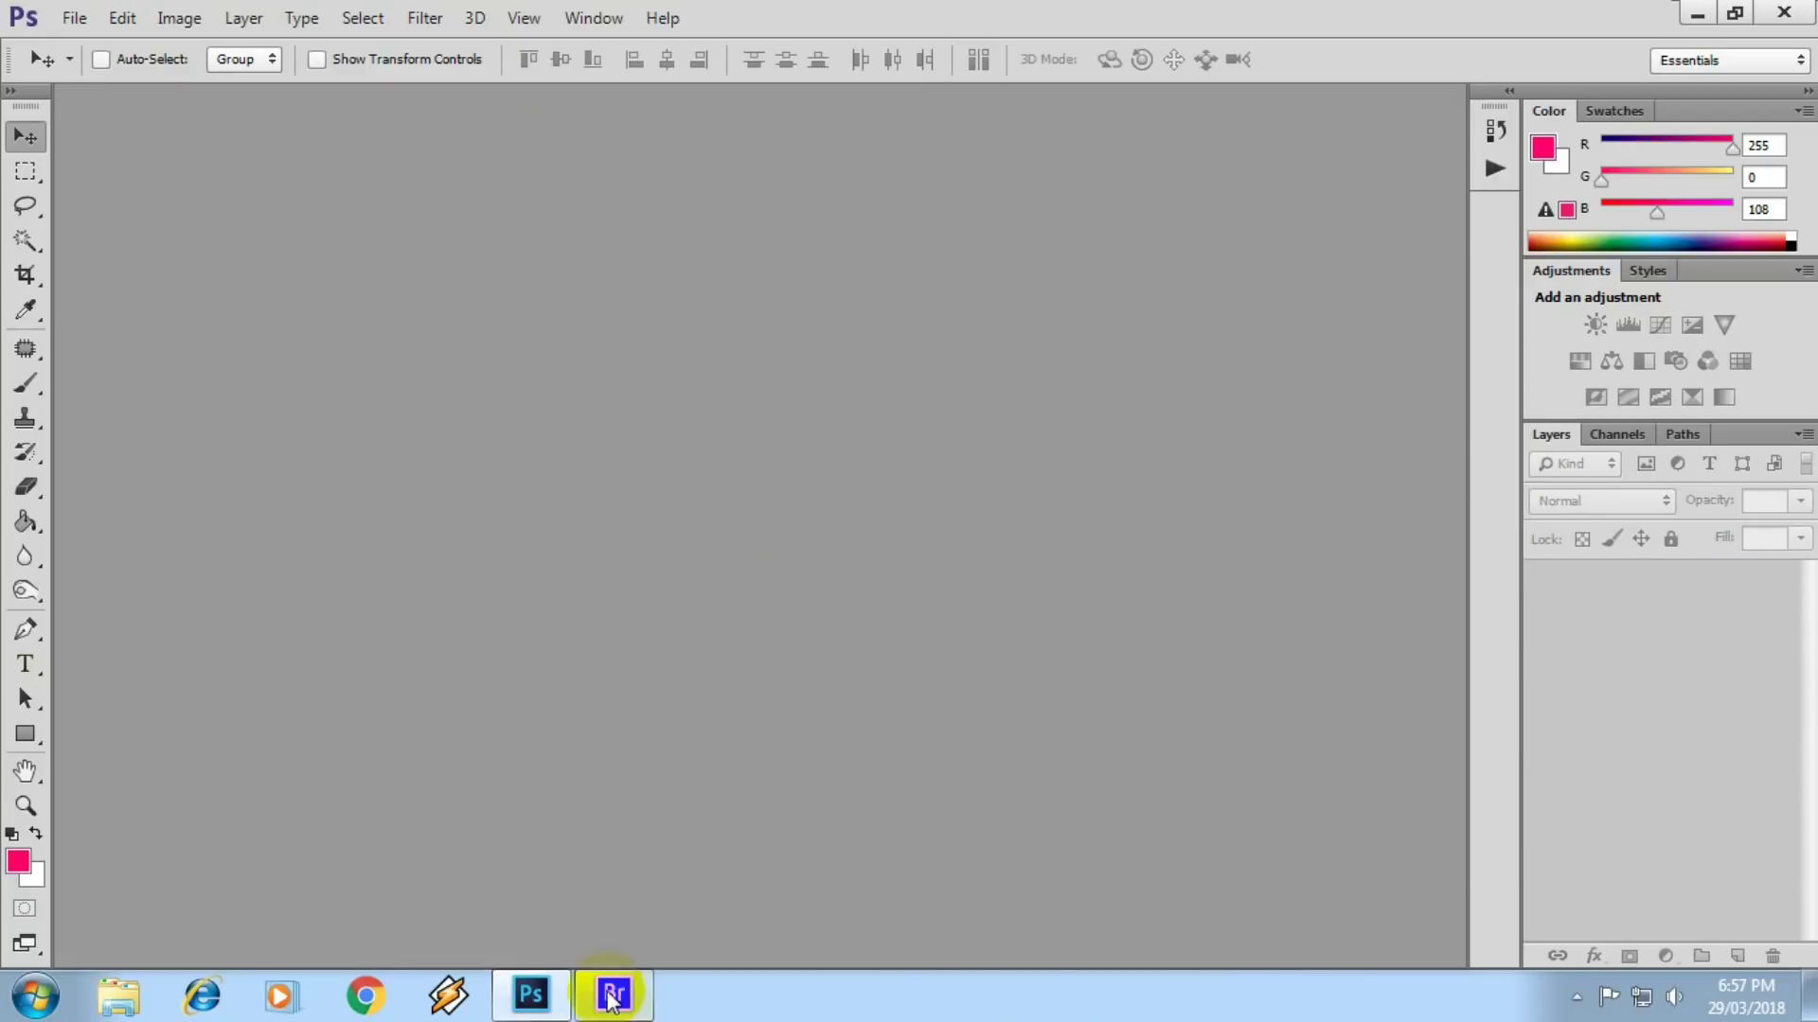
# - Open IMG_8791.JPG, the girl in pink against blue, from Bridge
pyautogui.click(629, 1002)
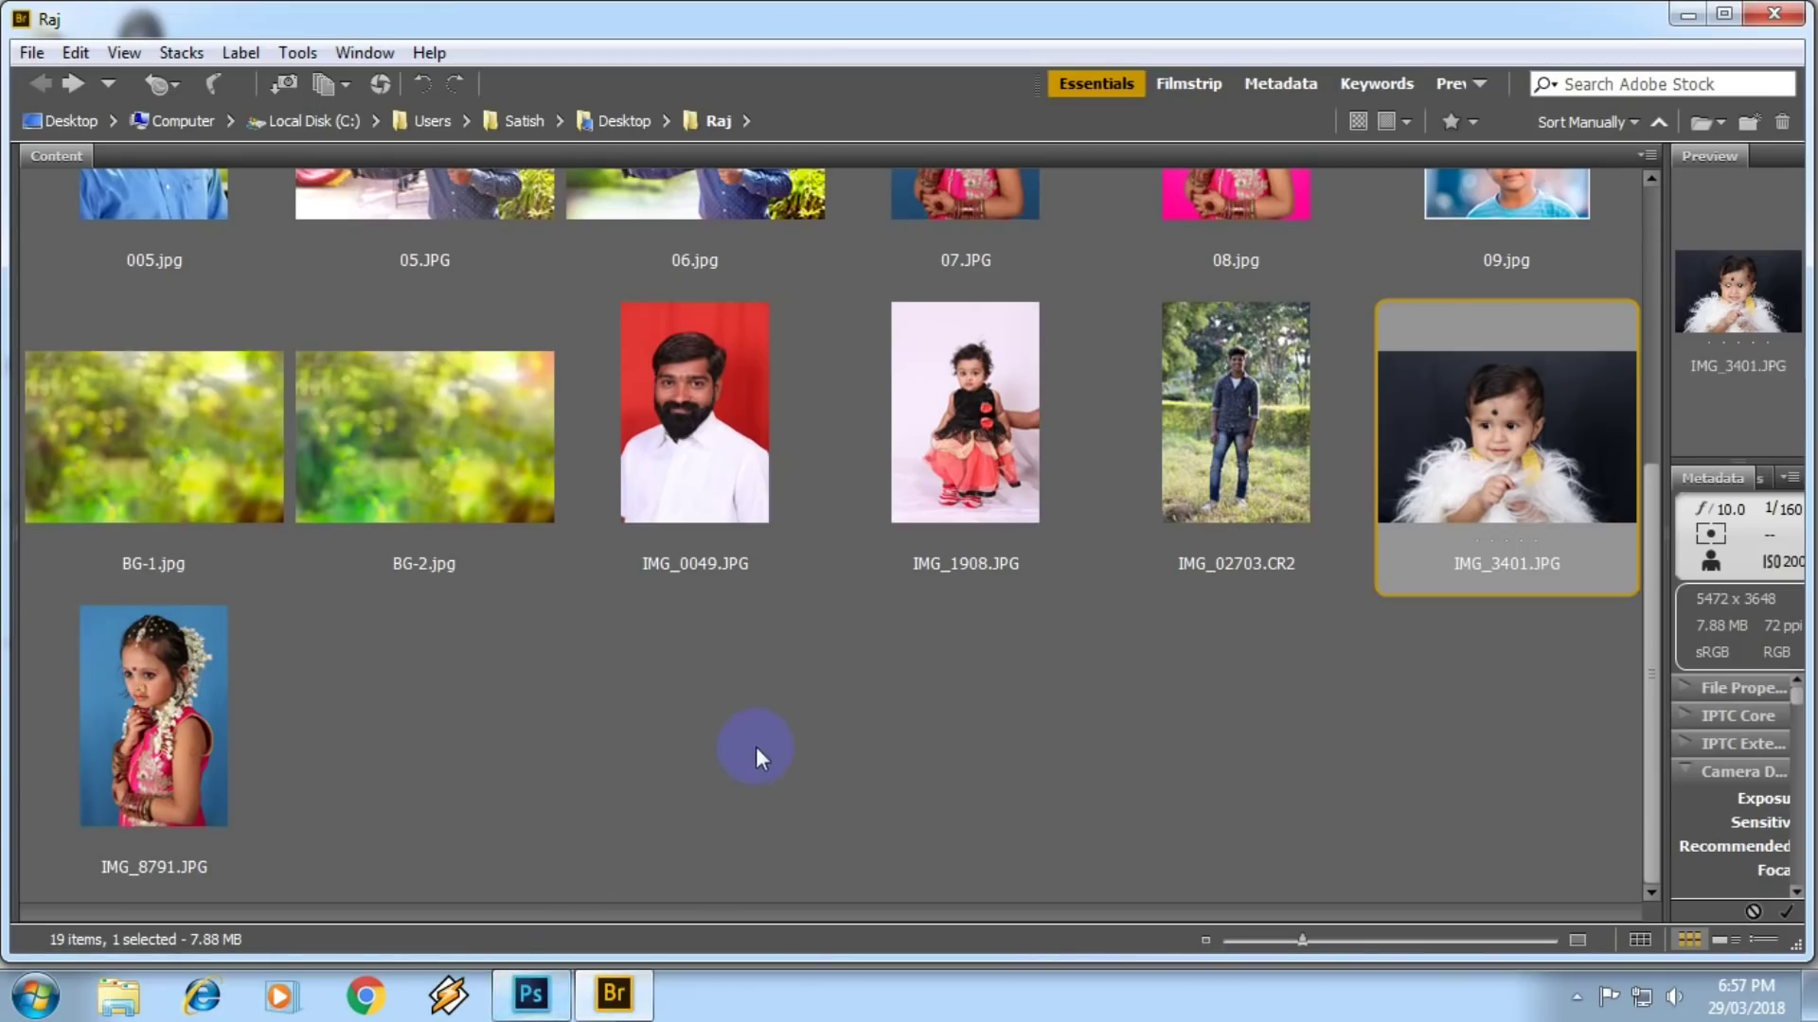
pyautogui.click(182, 708)
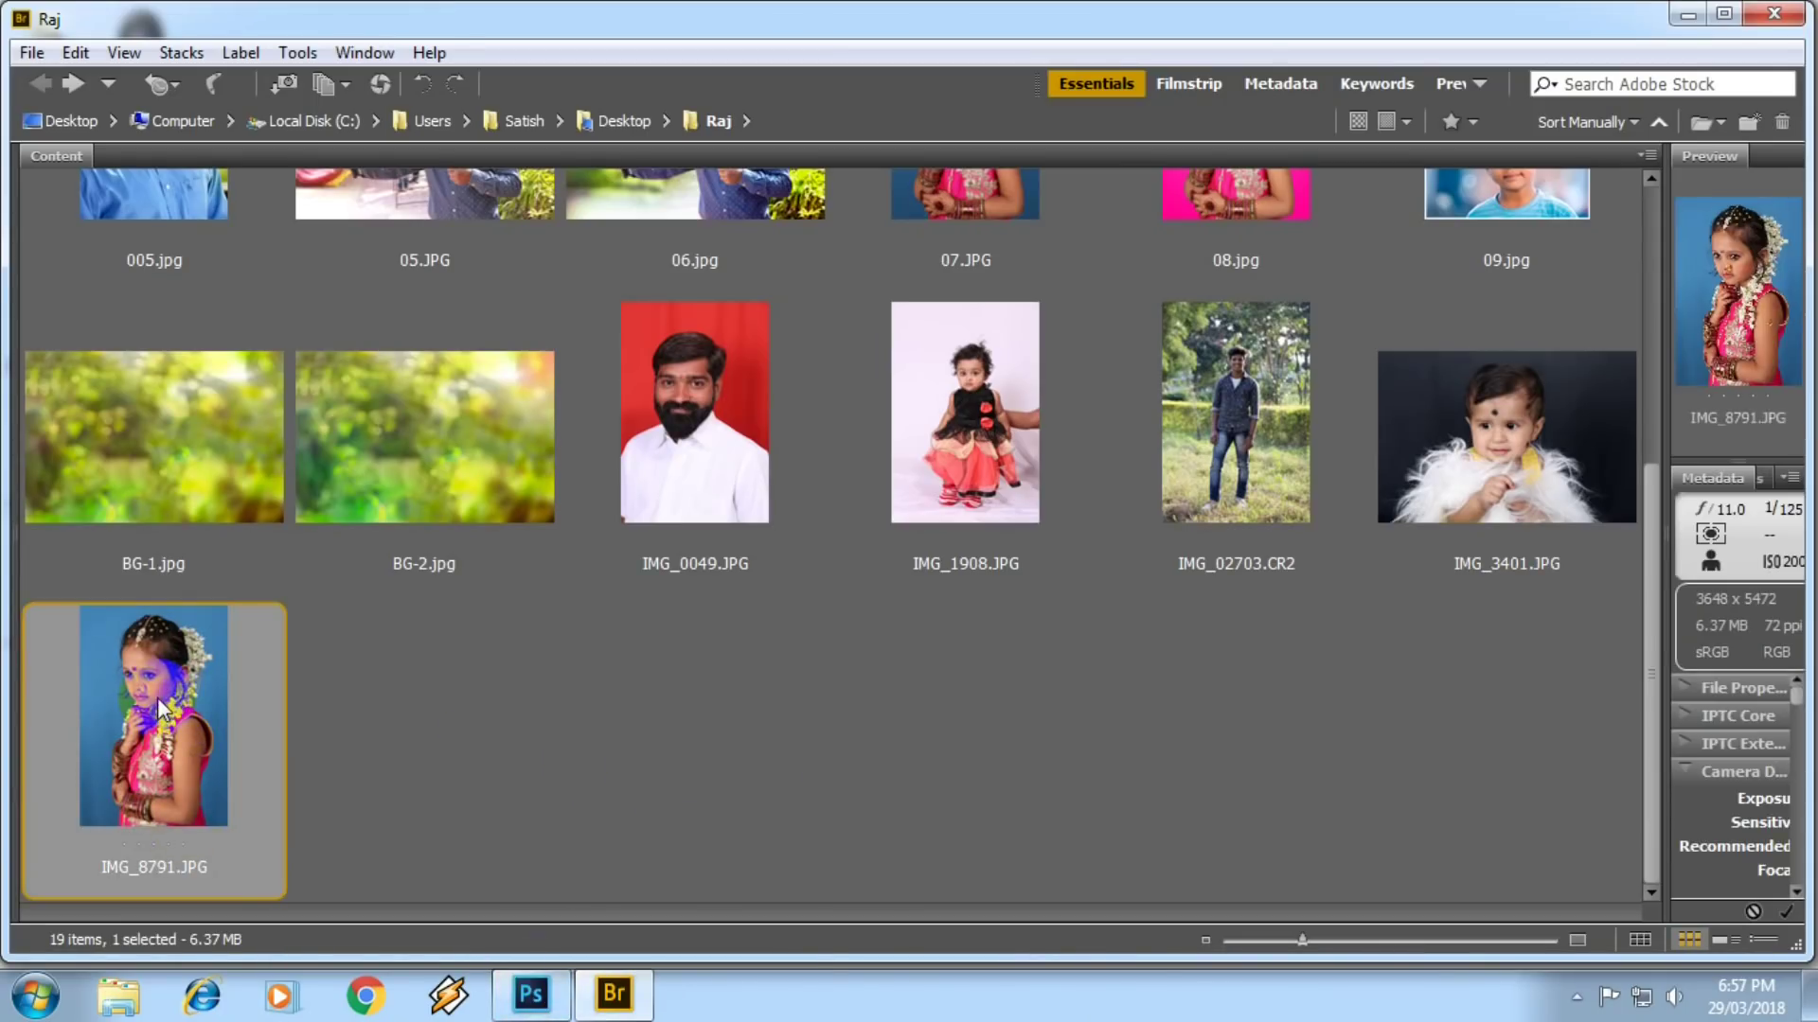
pyautogui.doubleClick(161, 708)
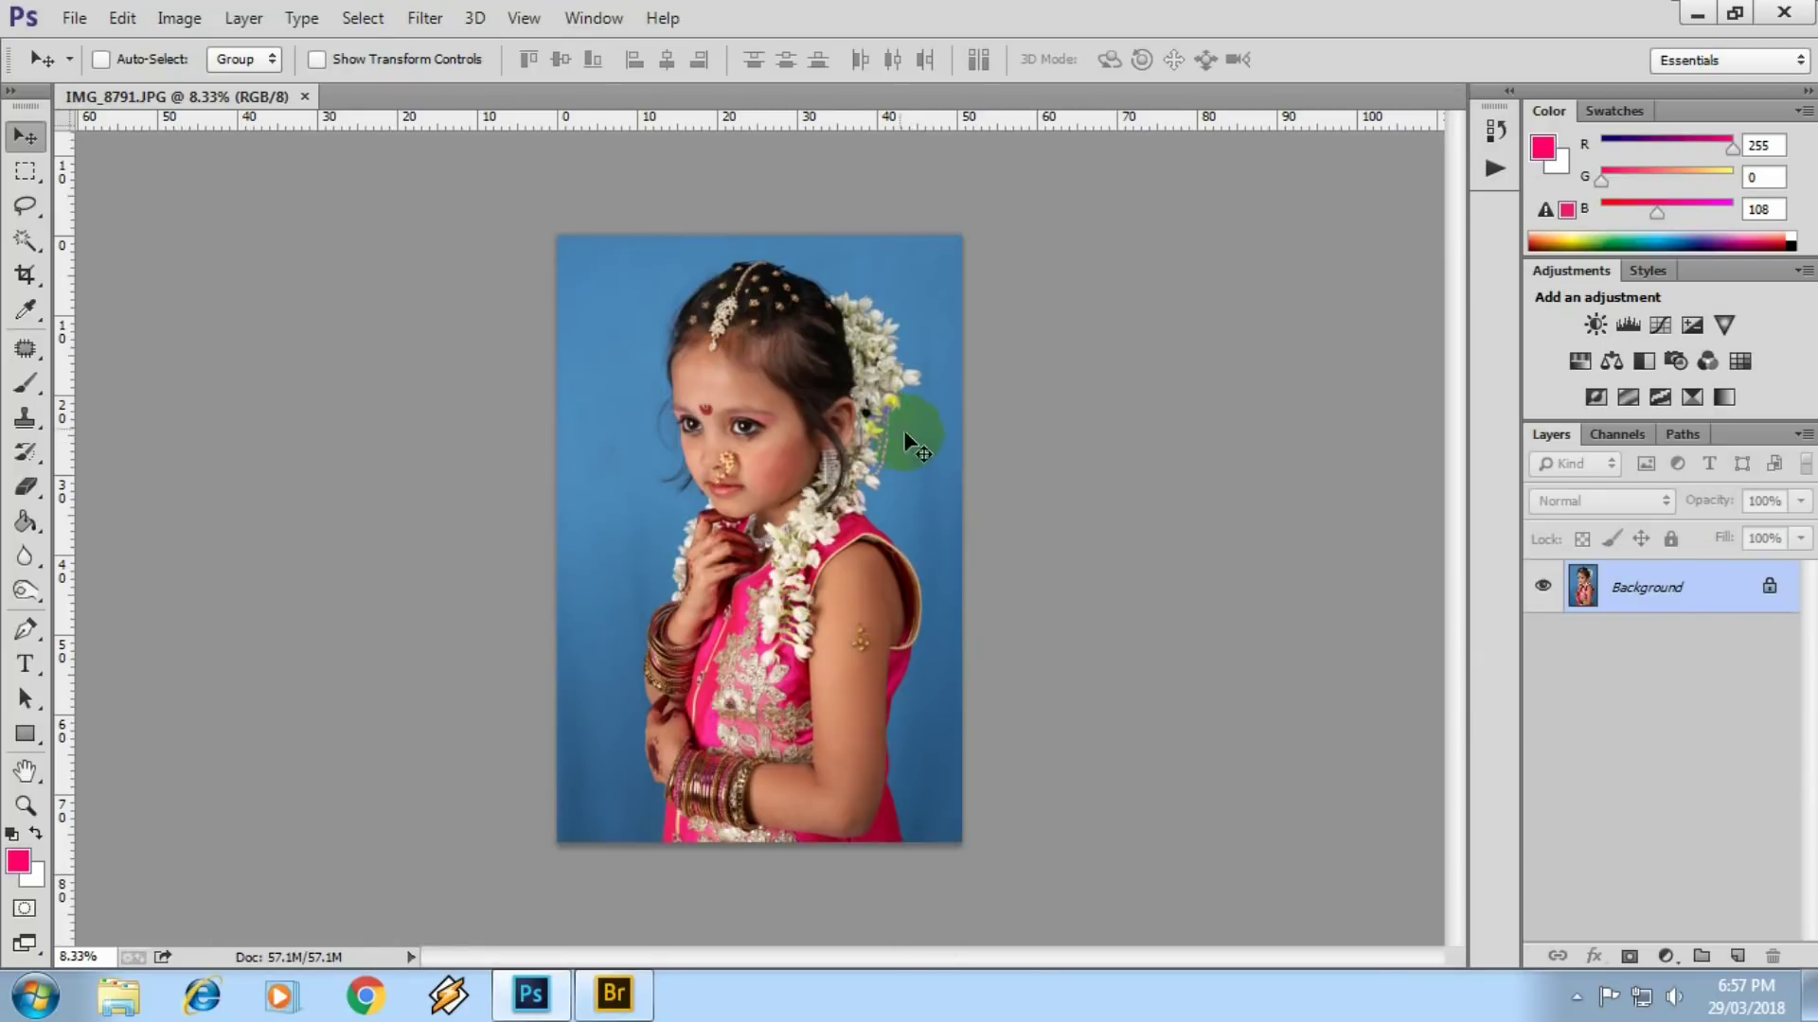
# - Duplicate the Background layer as Background copy, reselect the original, and return to Bridge
pyautogui.scroll(6, 662, 417)
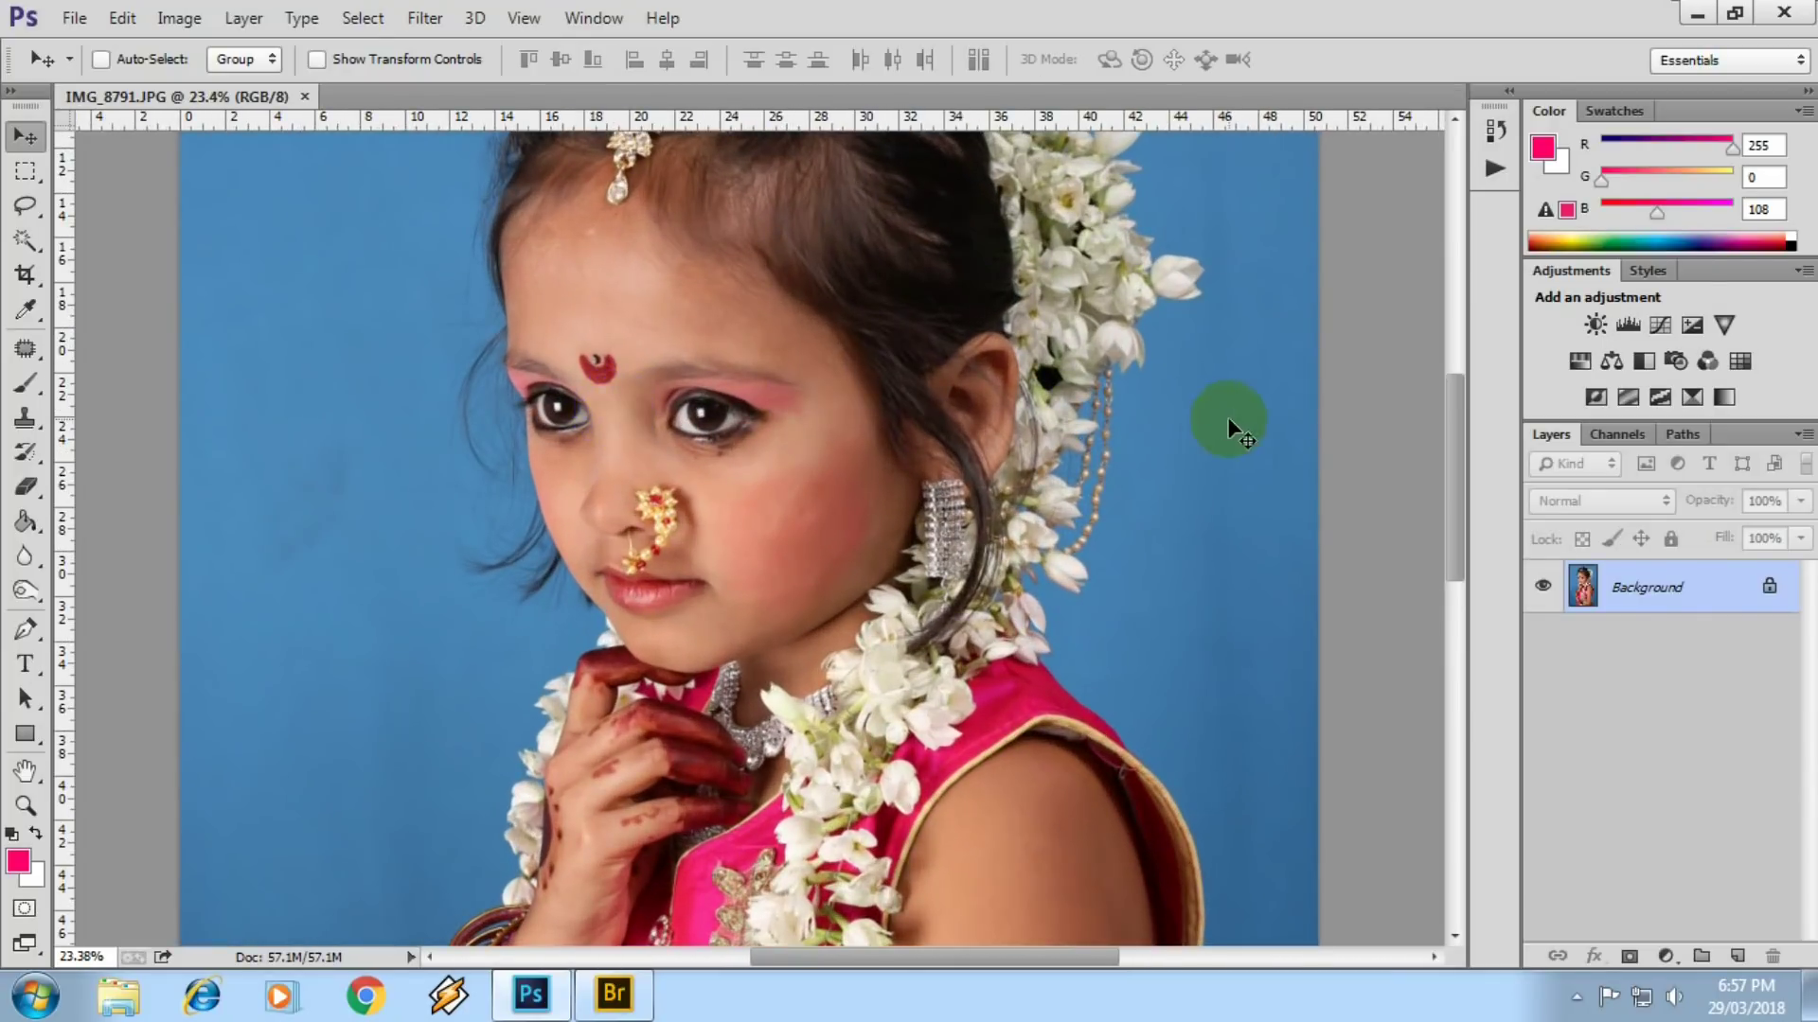
pyautogui.scroll(-3, 768, 445)
pyautogui.rightClick(1614, 582)
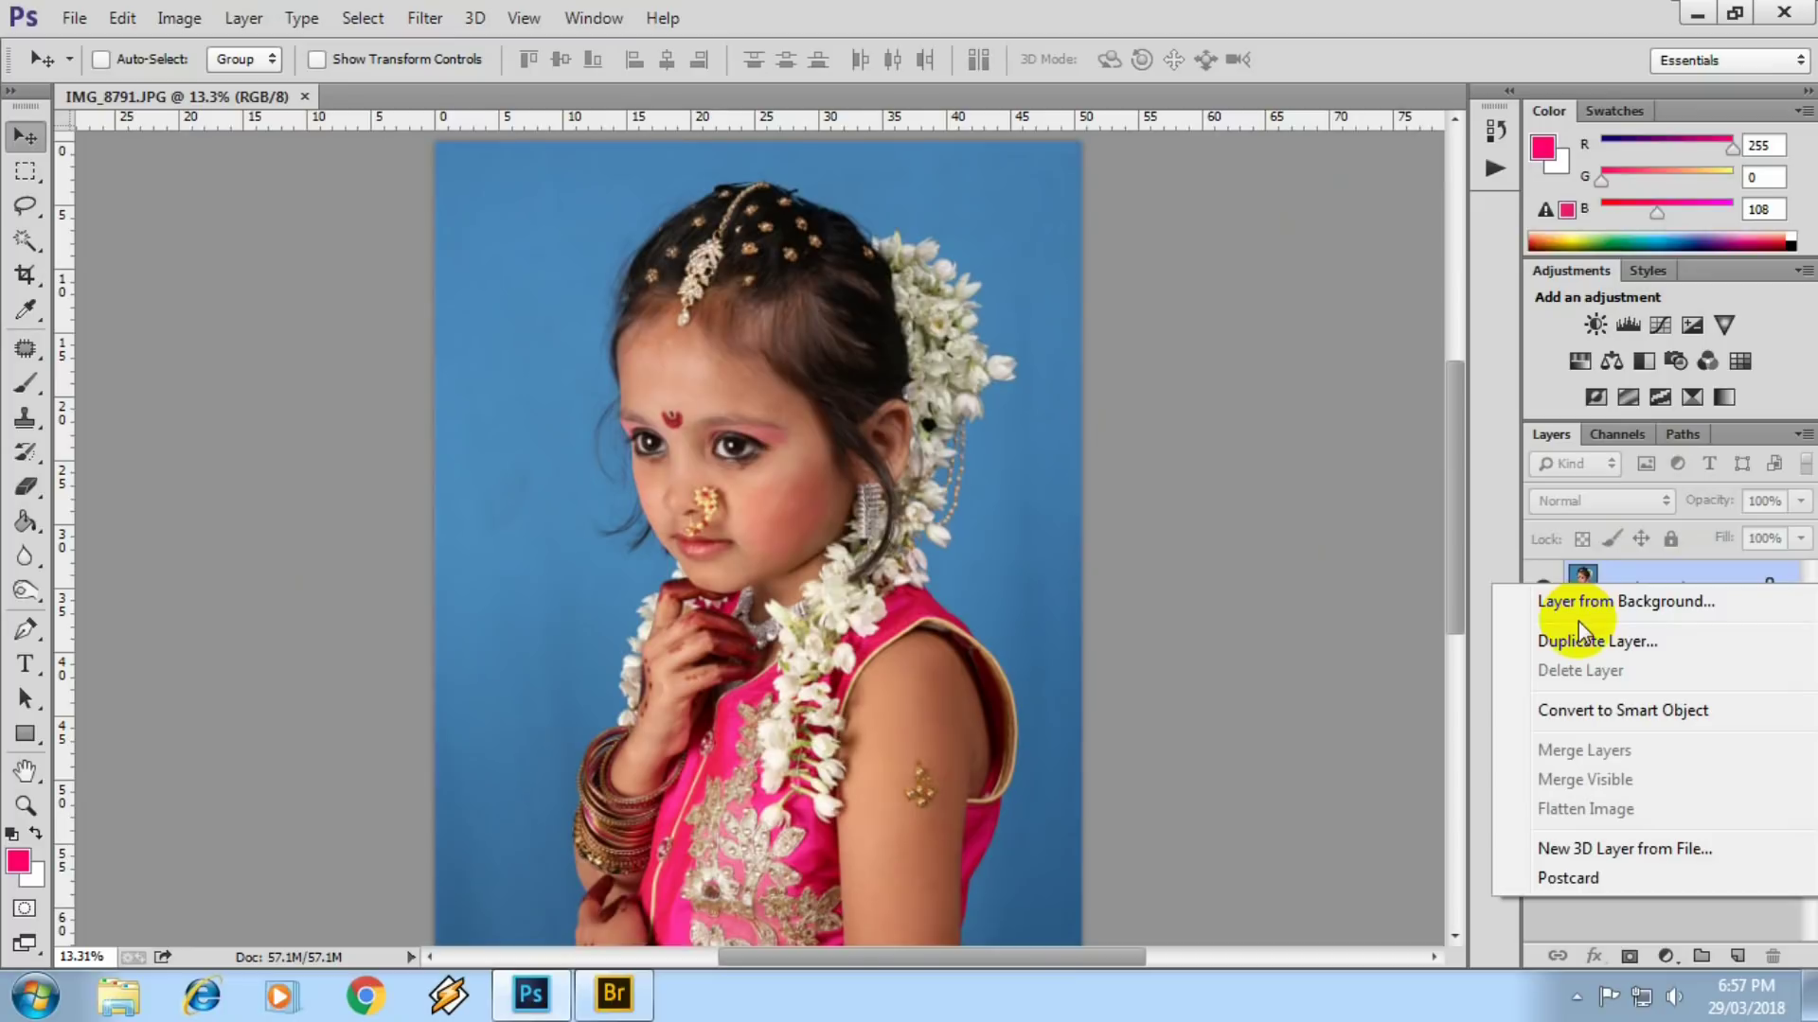
pyautogui.click(1591, 641)
pyautogui.click(1170, 301)
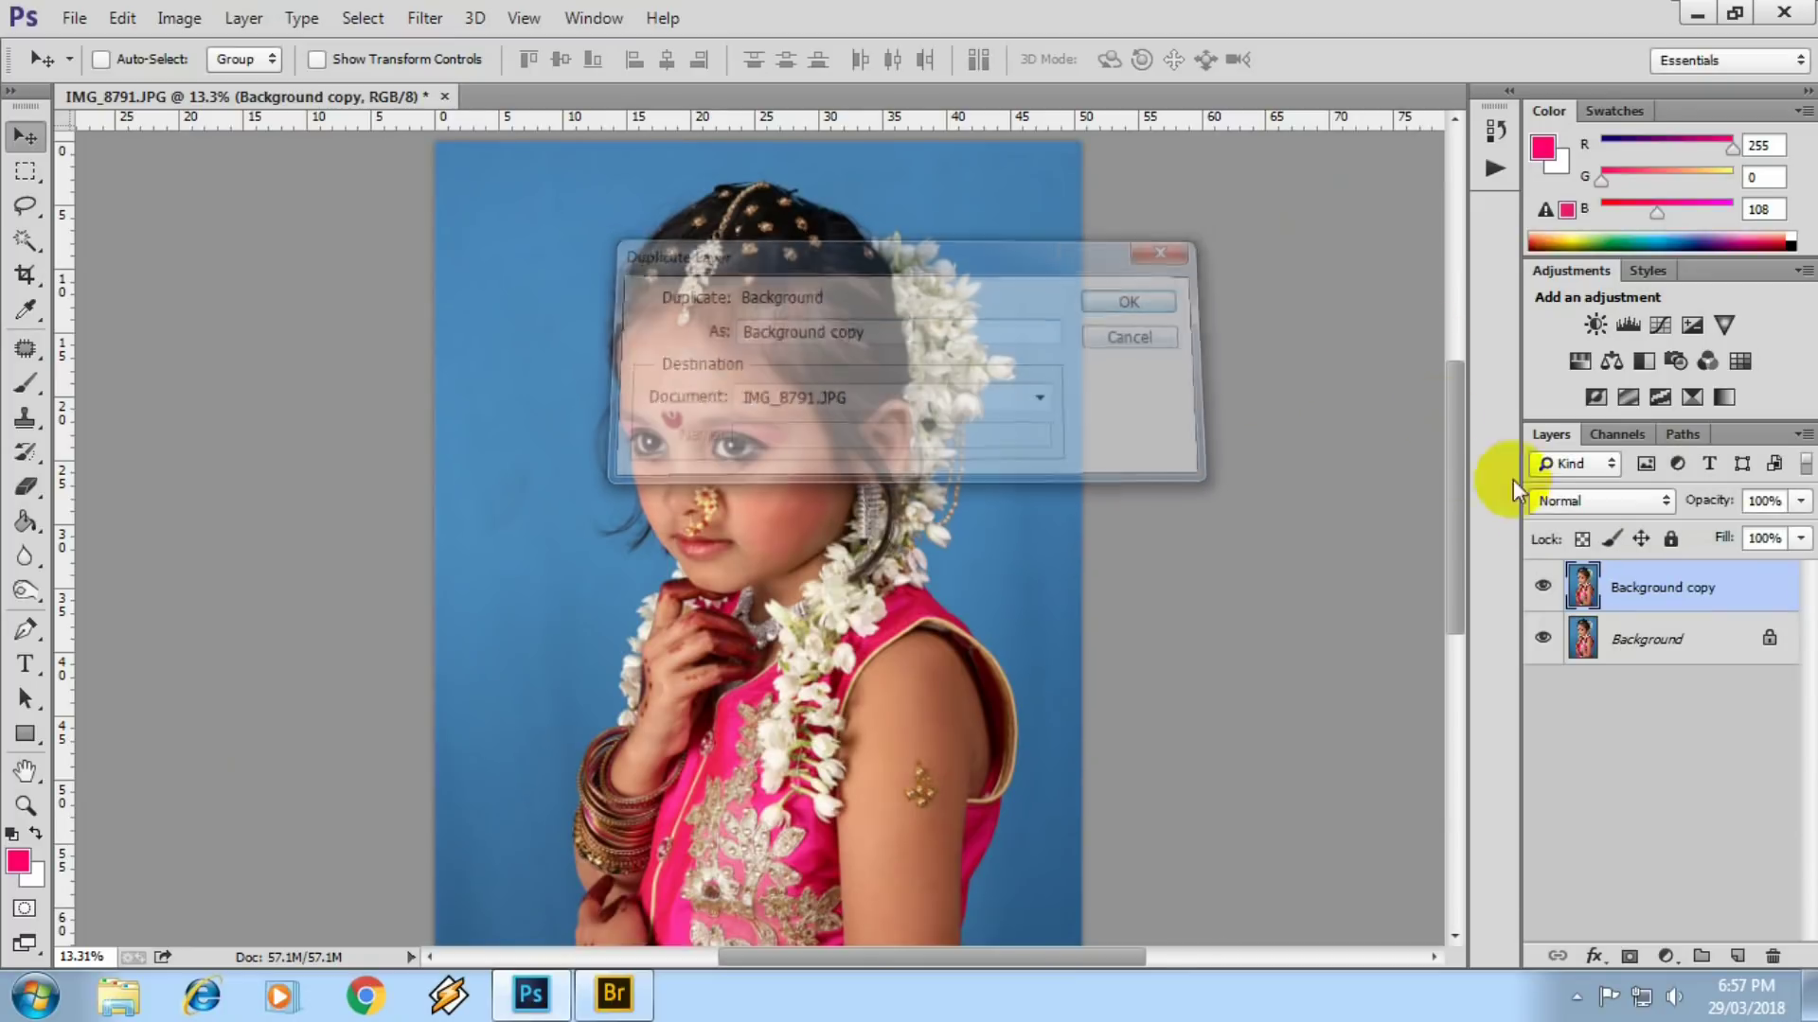
pyautogui.click(1647, 640)
pyautogui.click(606, 985)
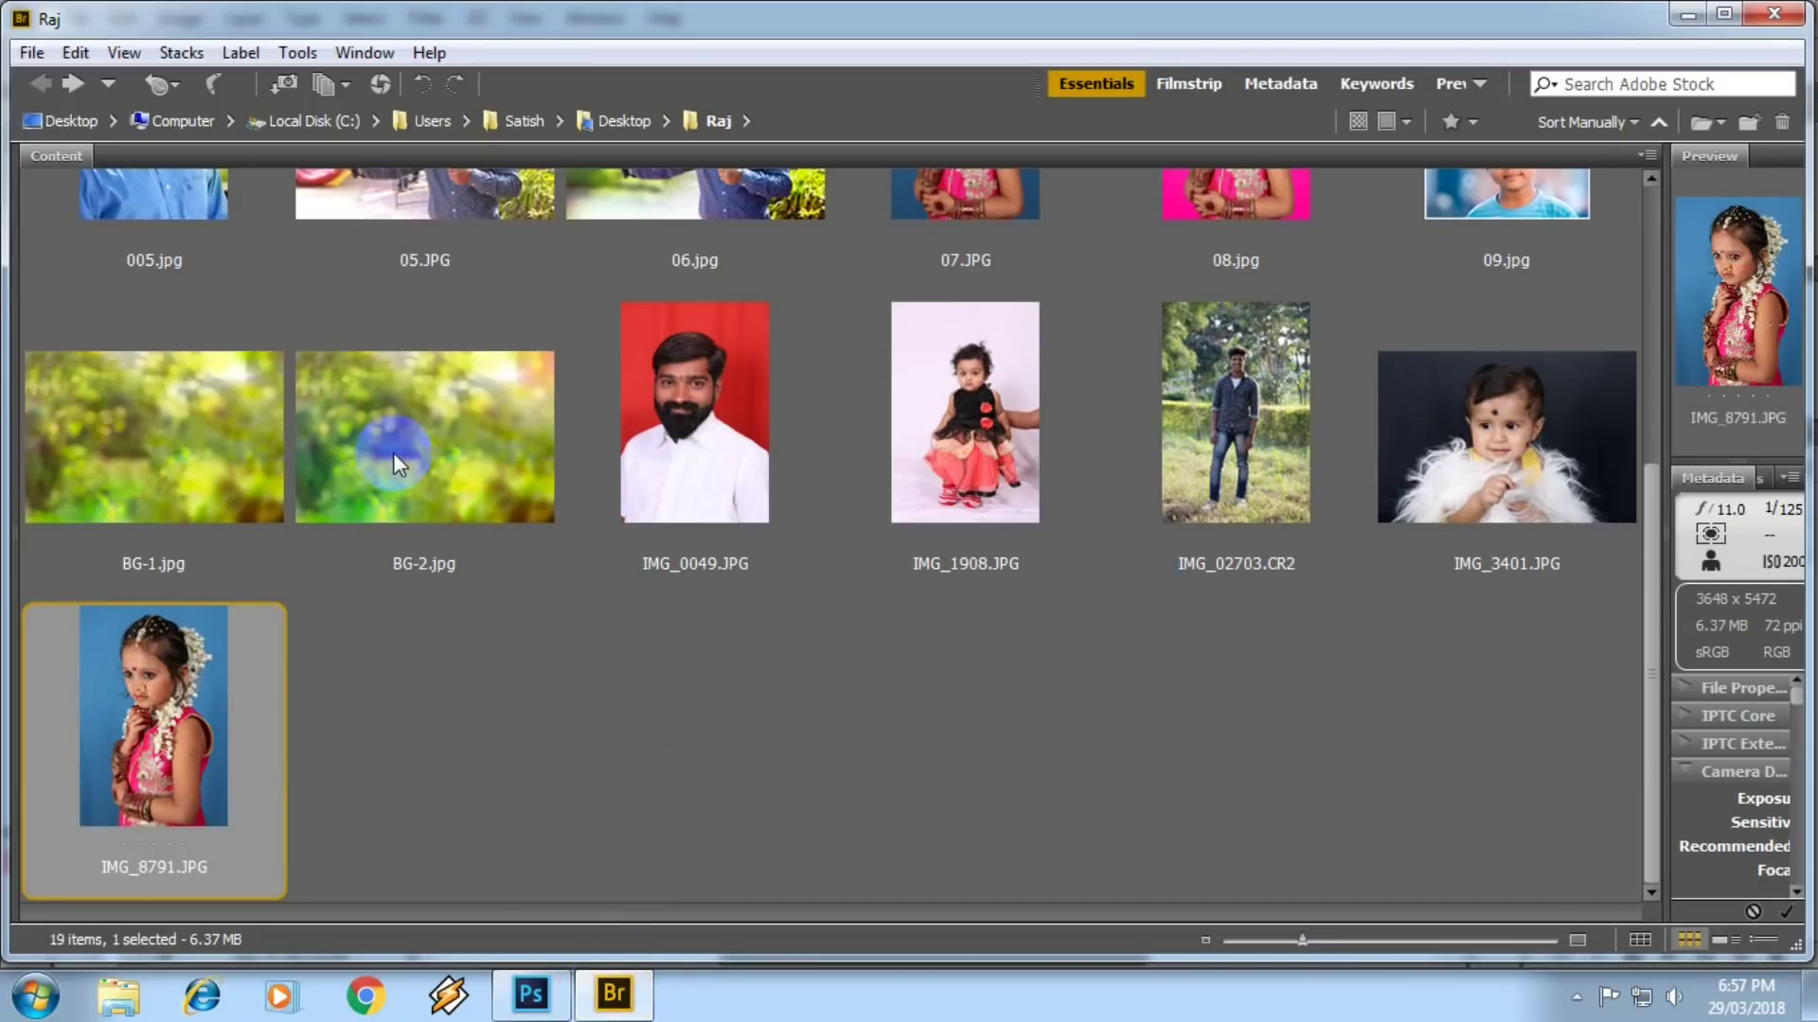
# - Open the green bokeh backdrop BG-2.jpg from Bridge in Photoshop
pyautogui.click(434, 440)
pyautogui.doubleClick(405, 471)
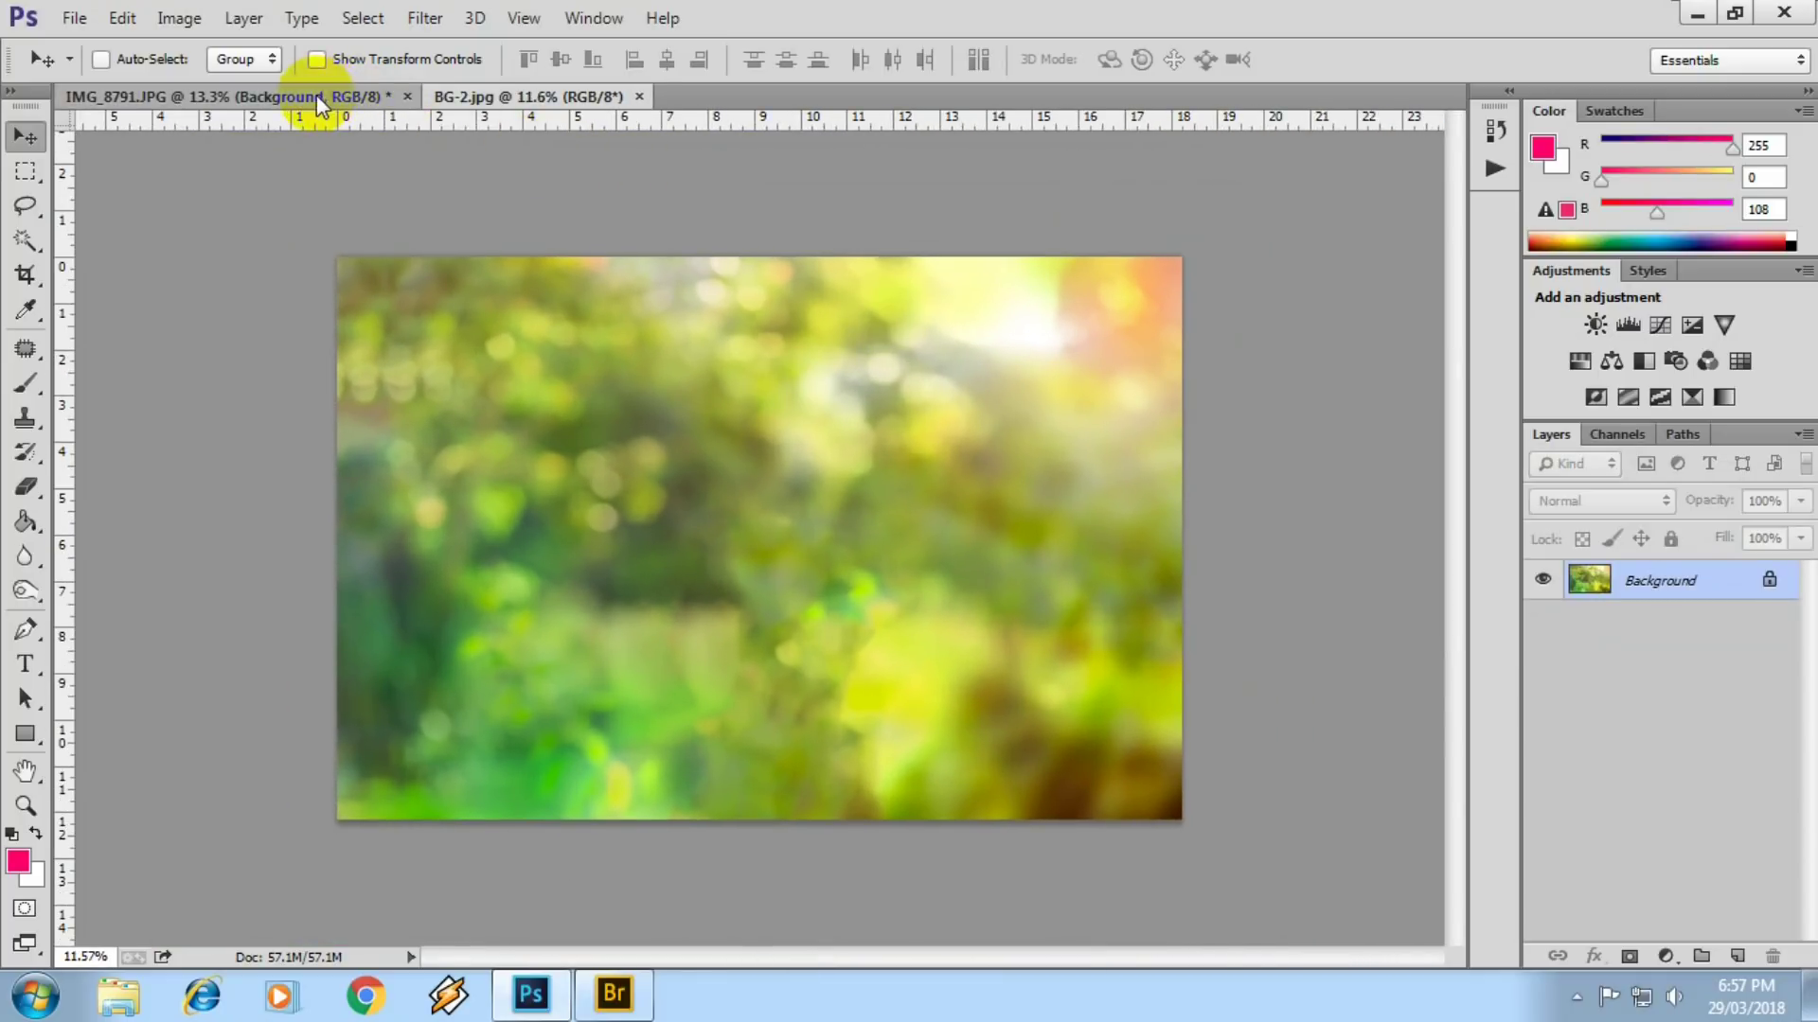
# - Paste the BG-2 bokeh into IMG_8791 as Layer 1, hide Background copy, and try a first resize
pyautogui.hotkey('ctrl', 'a')
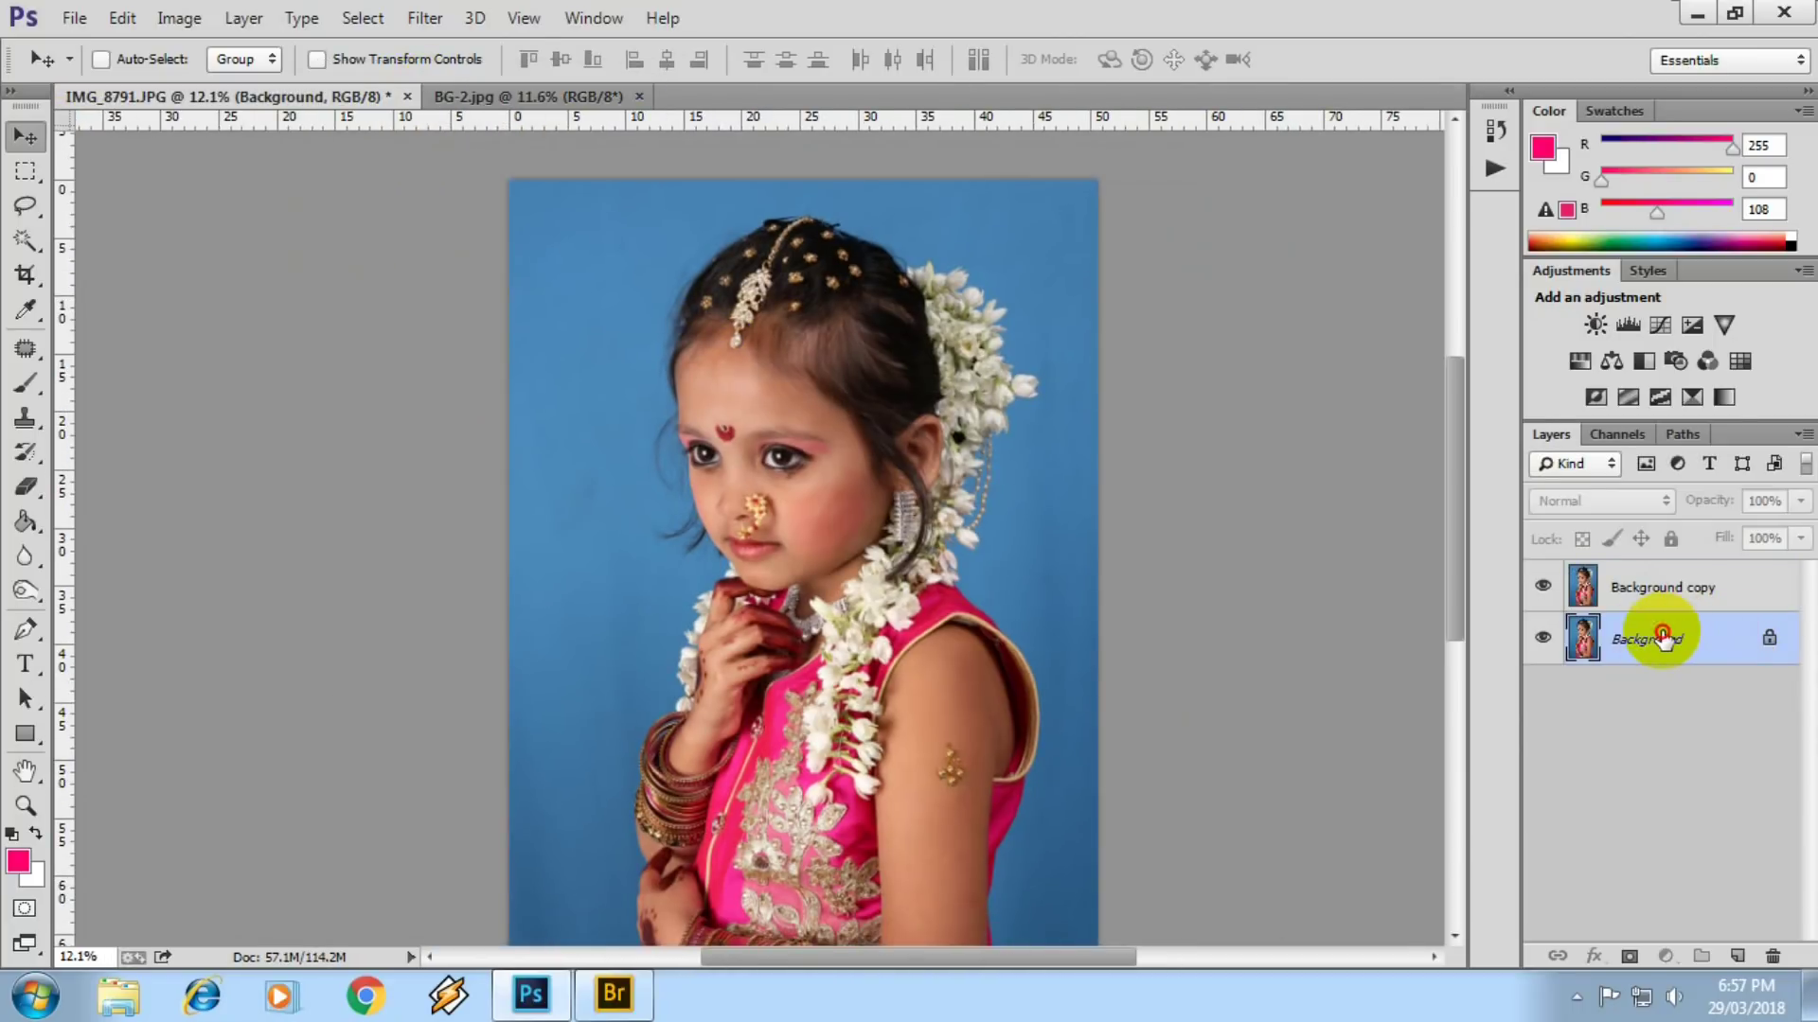
pyautogui.hotkey('ctrl', 'v')
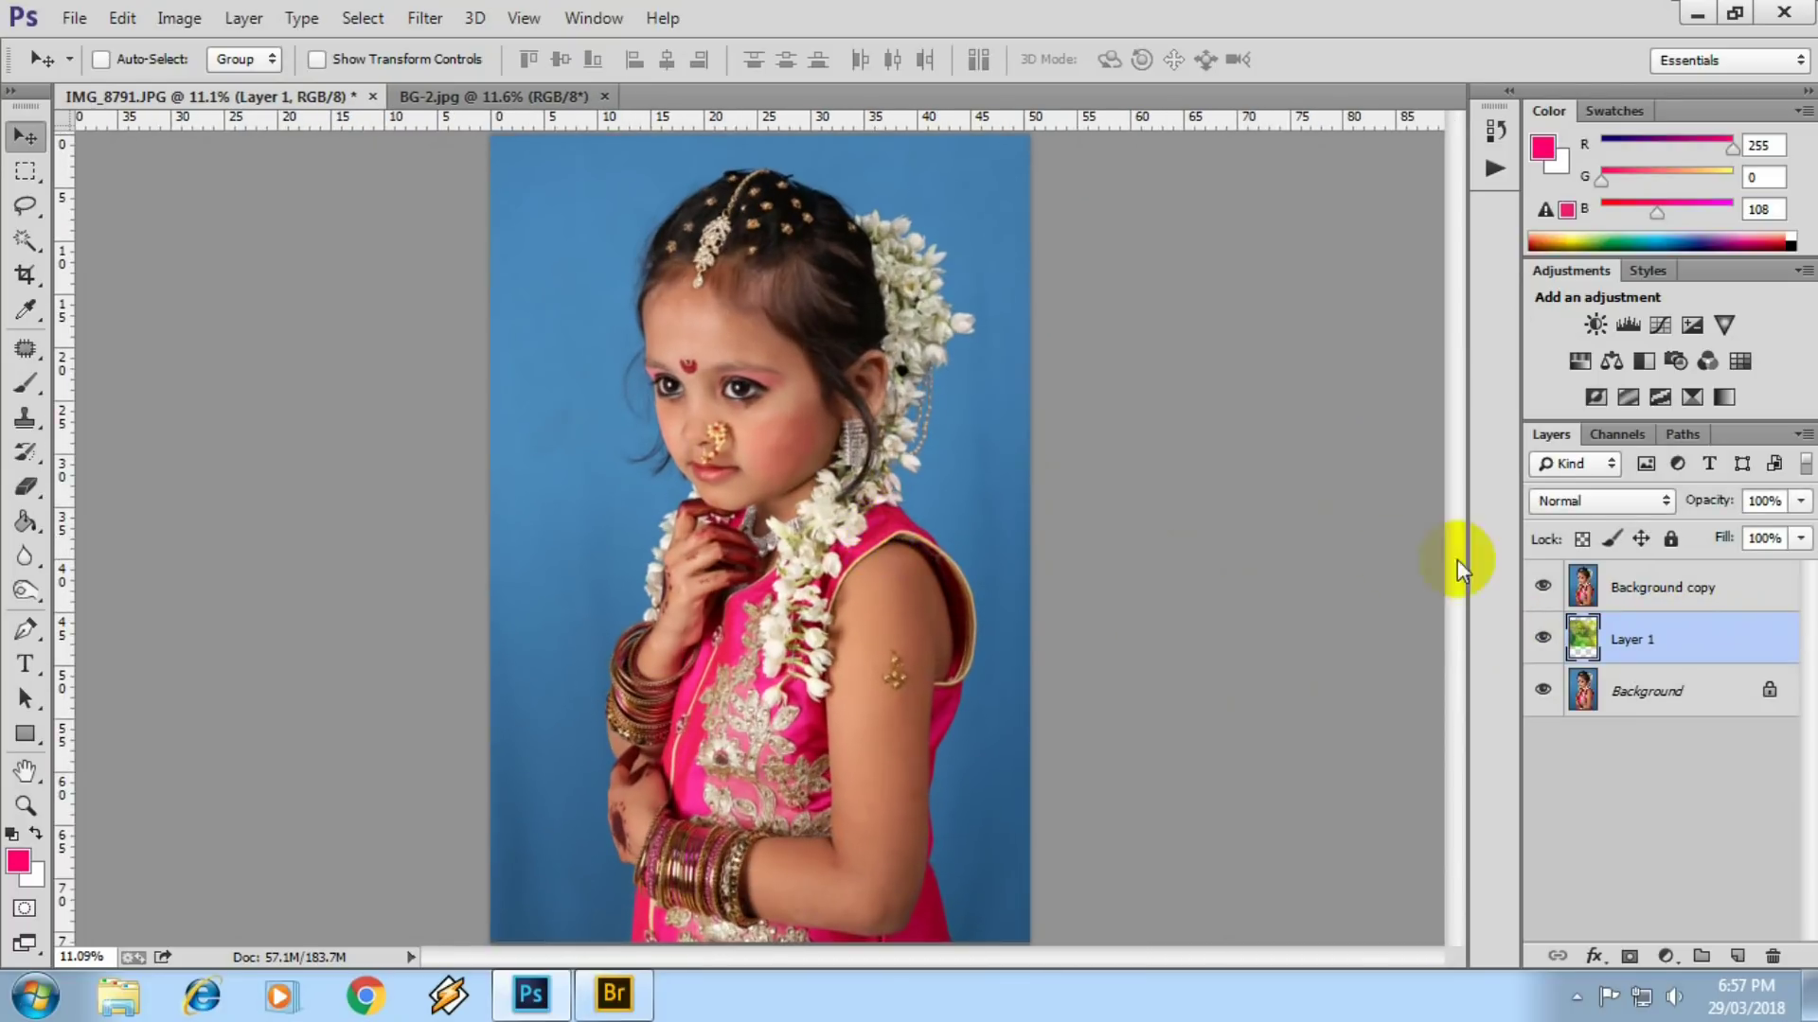
pyautogui.click(1542, 586)
pyautogui.hotkey('ctrl', '-')
pyautogui.hotkey('ctrl', 't')
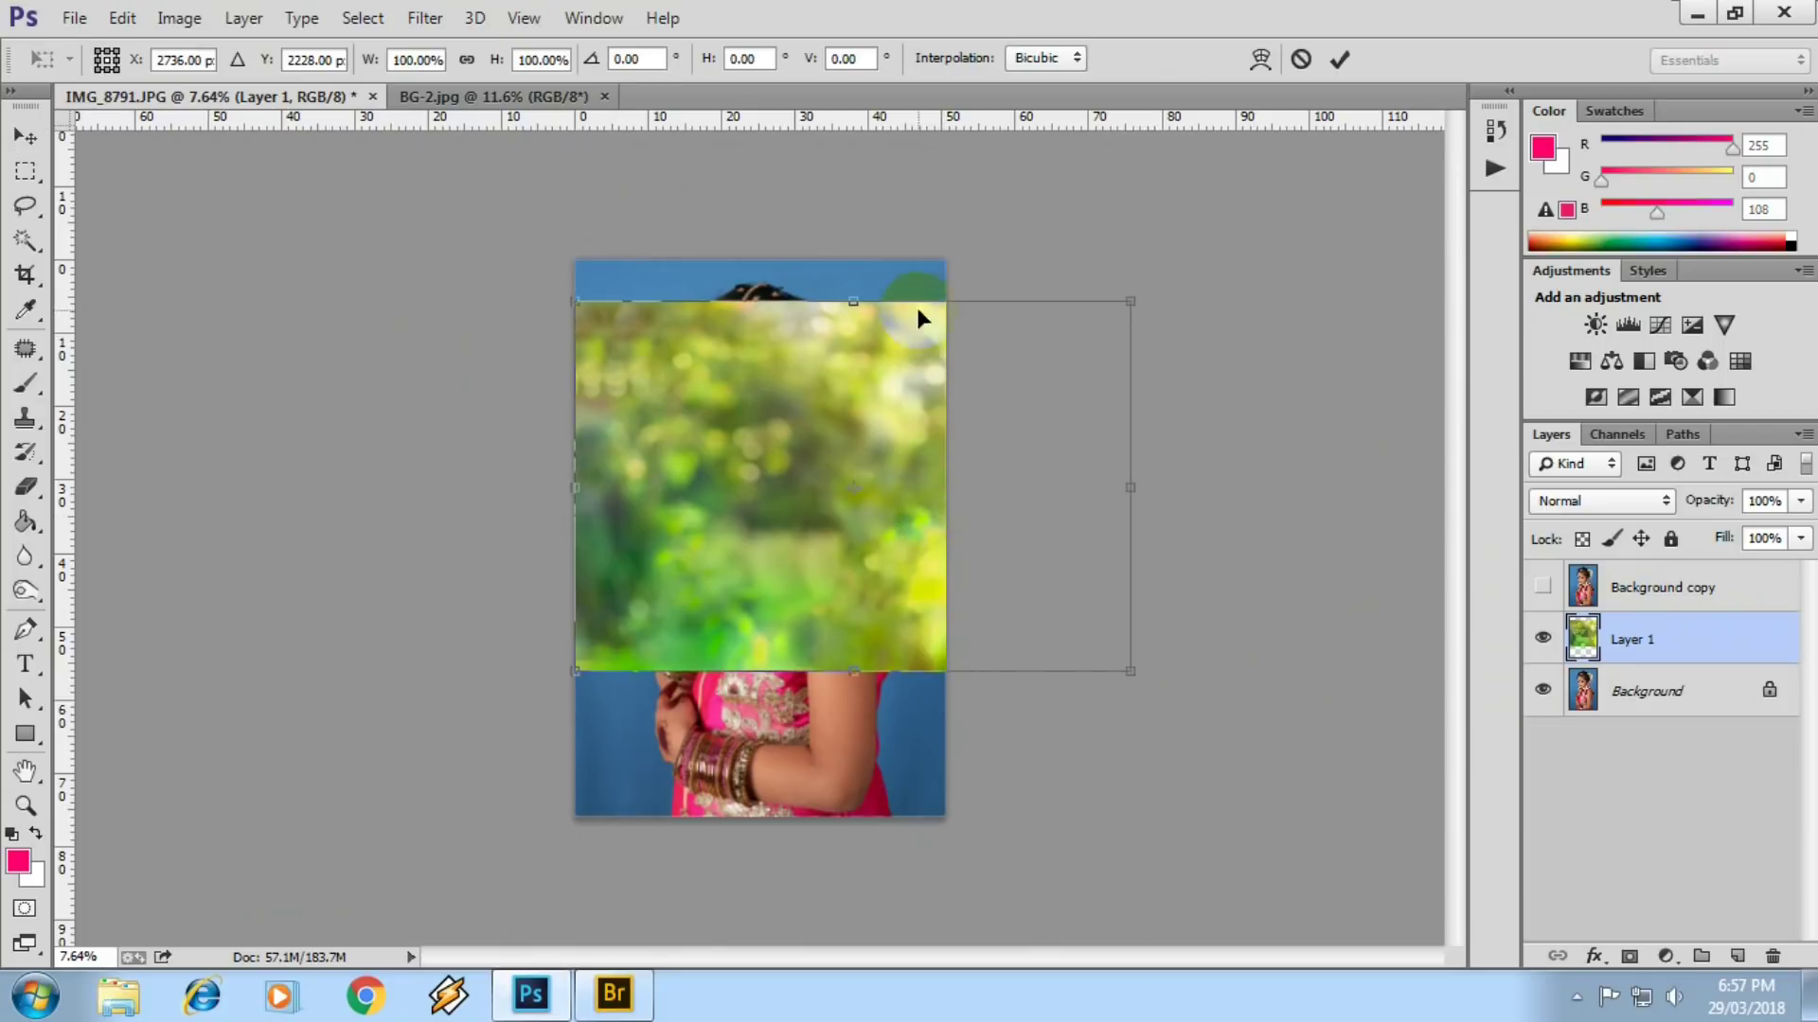
pyautogui.moveTo(1130, 297); pyautogui.dragTo(1331, 223)
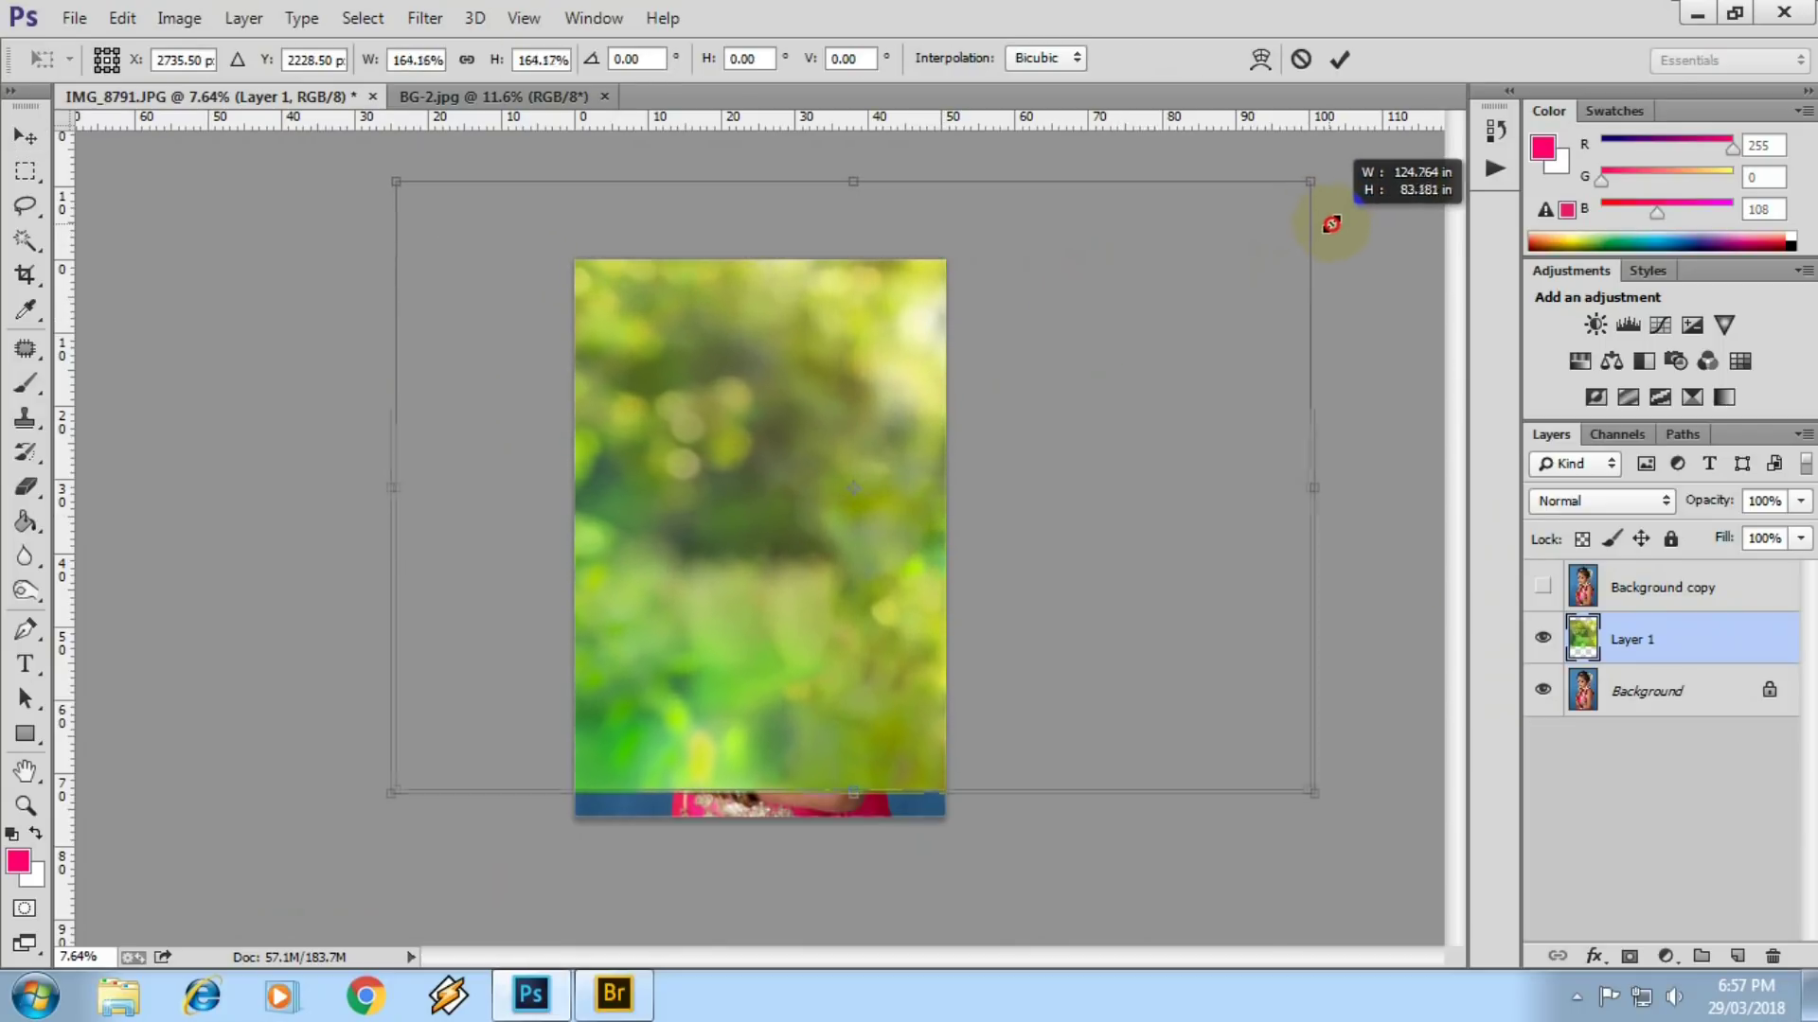
pyautogui.moveTo(978, 385)
pyautogui.mouseDown()
pyautogui.moveTo(860, 490)
pyautogui.moveTo(844, 427)
pyautogui.mouseUp()
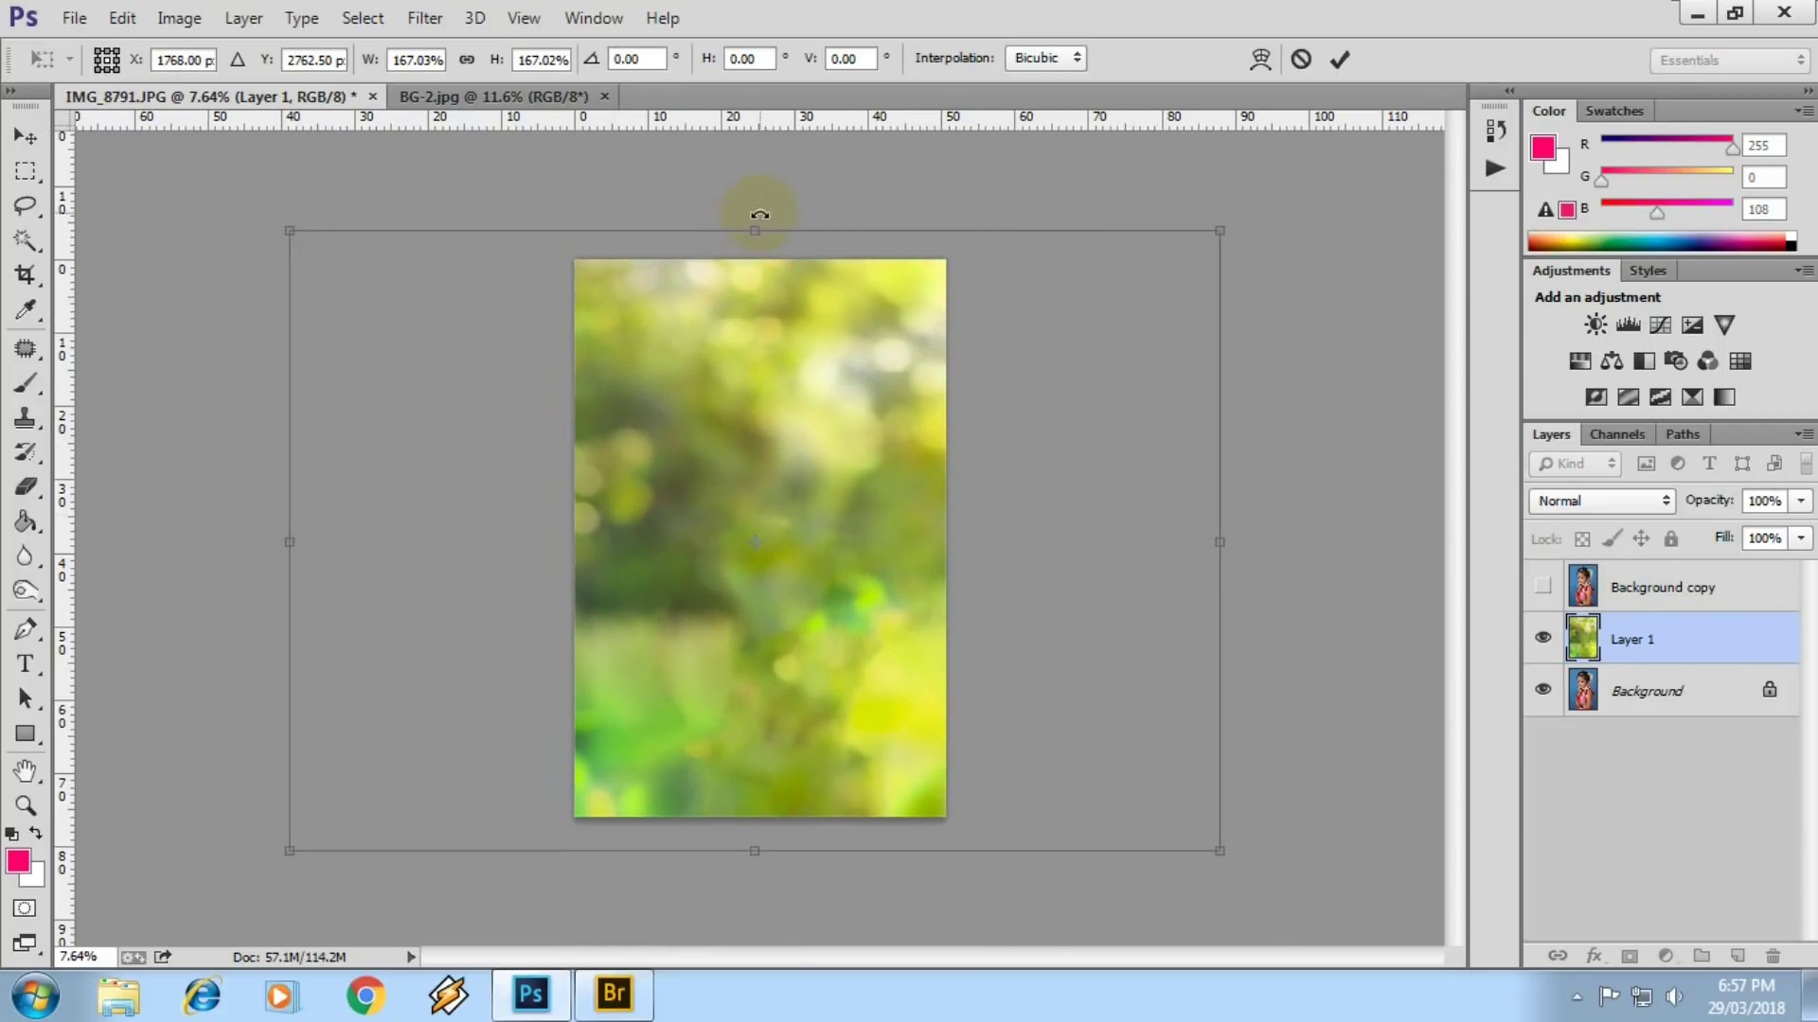
pyautogui.moveTo(764, 227); pyautogui.dragTo(763, 316)
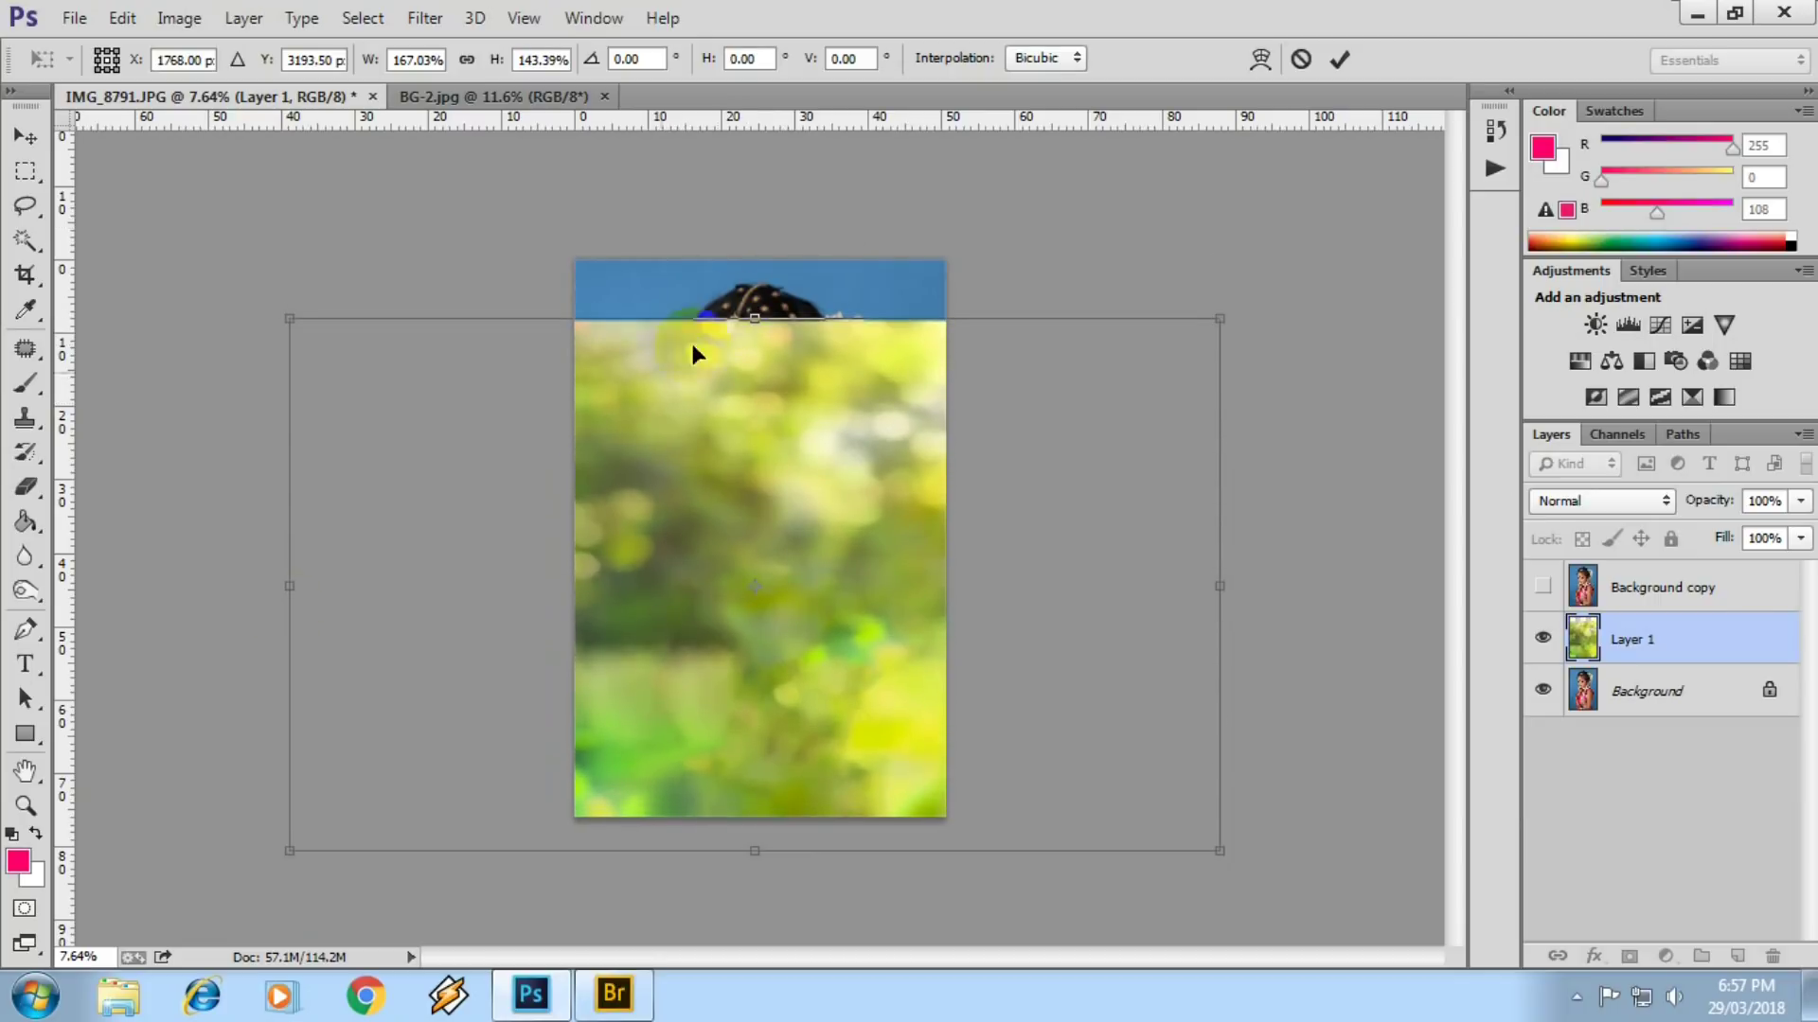
pyautogui.moveTo(290, 586); pyautogui.dragTo(601, 518)
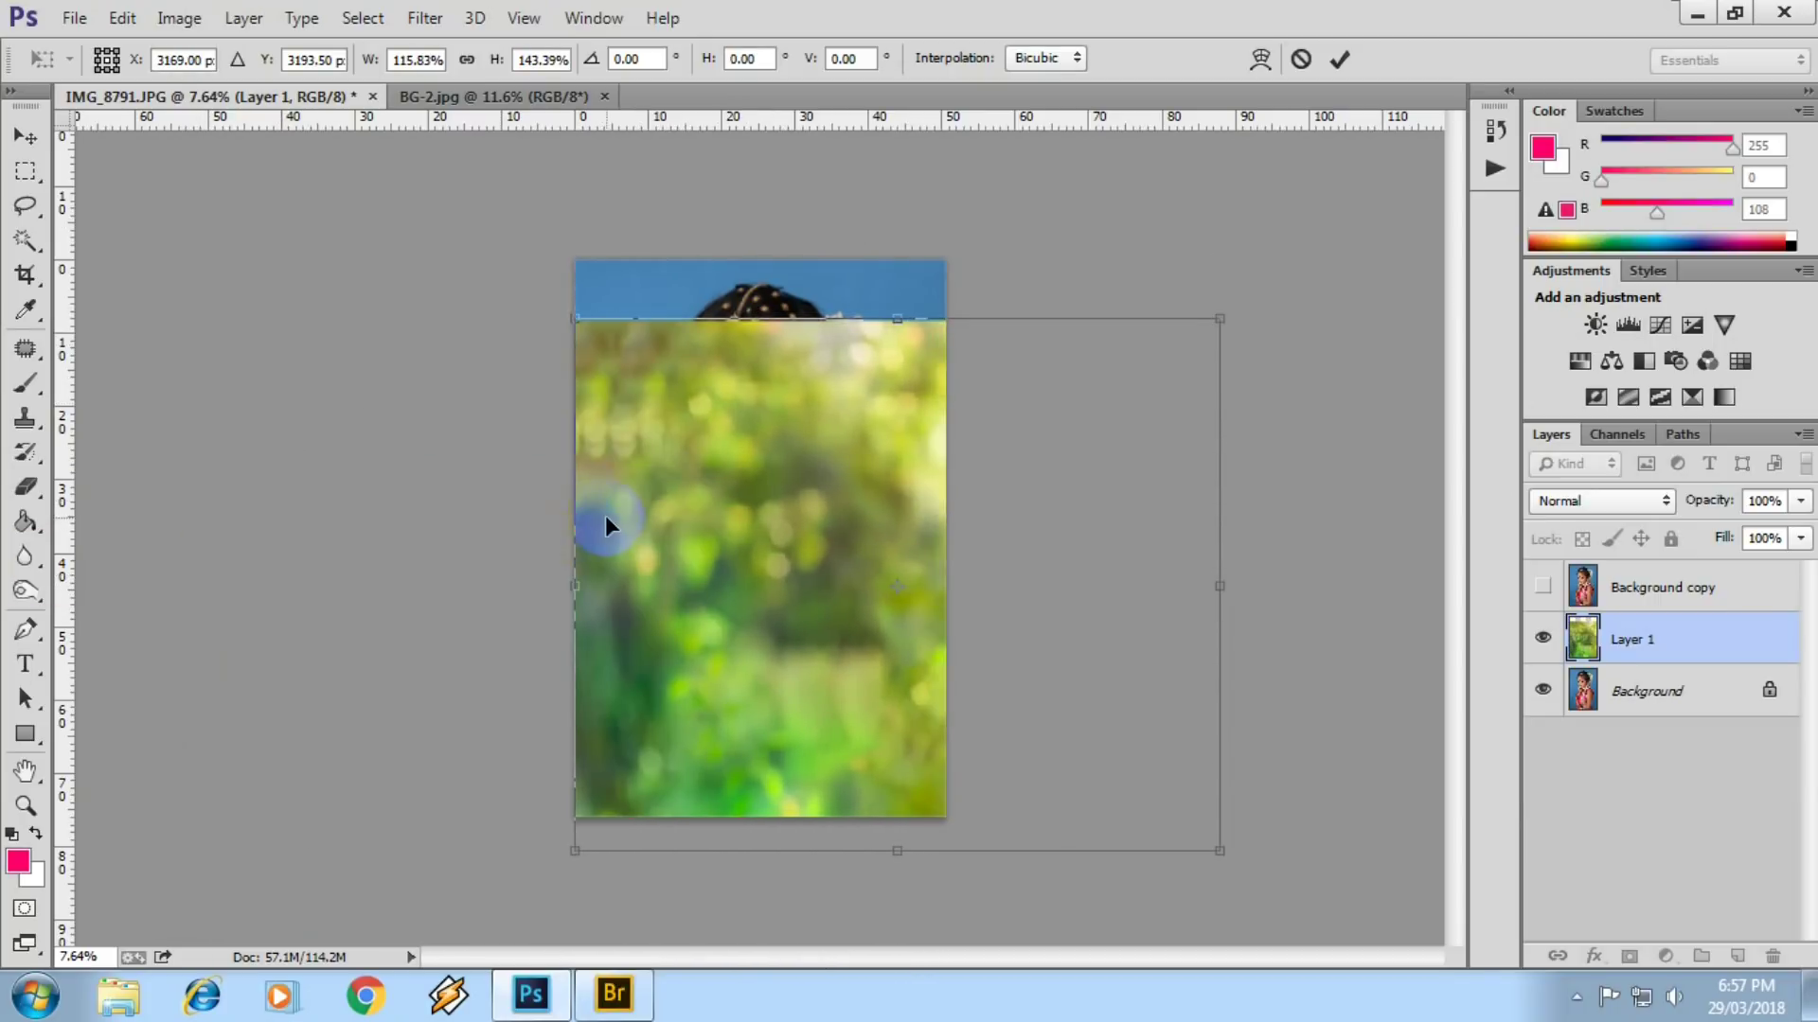
pyautogui.press('Return')
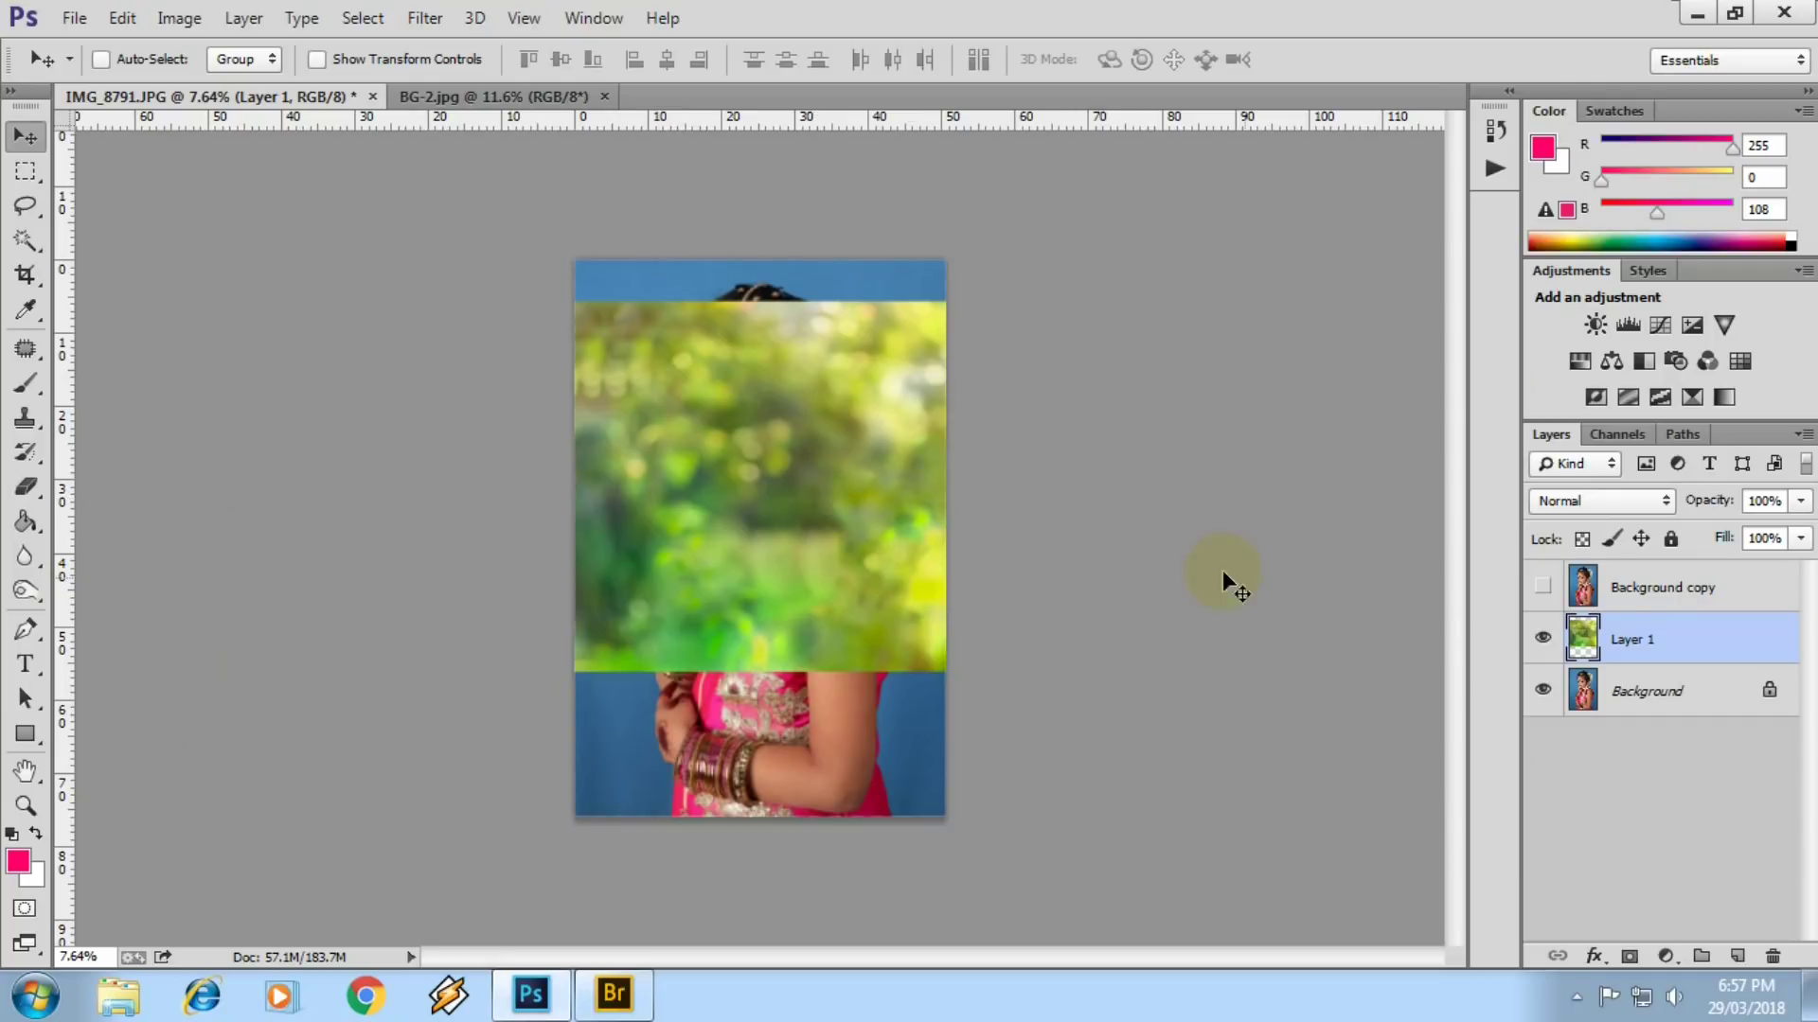
# - Rescale the bokeh layer to about 178% and position it to cover the whole canvas
pyautogui.hotkey('ctrl', 't')
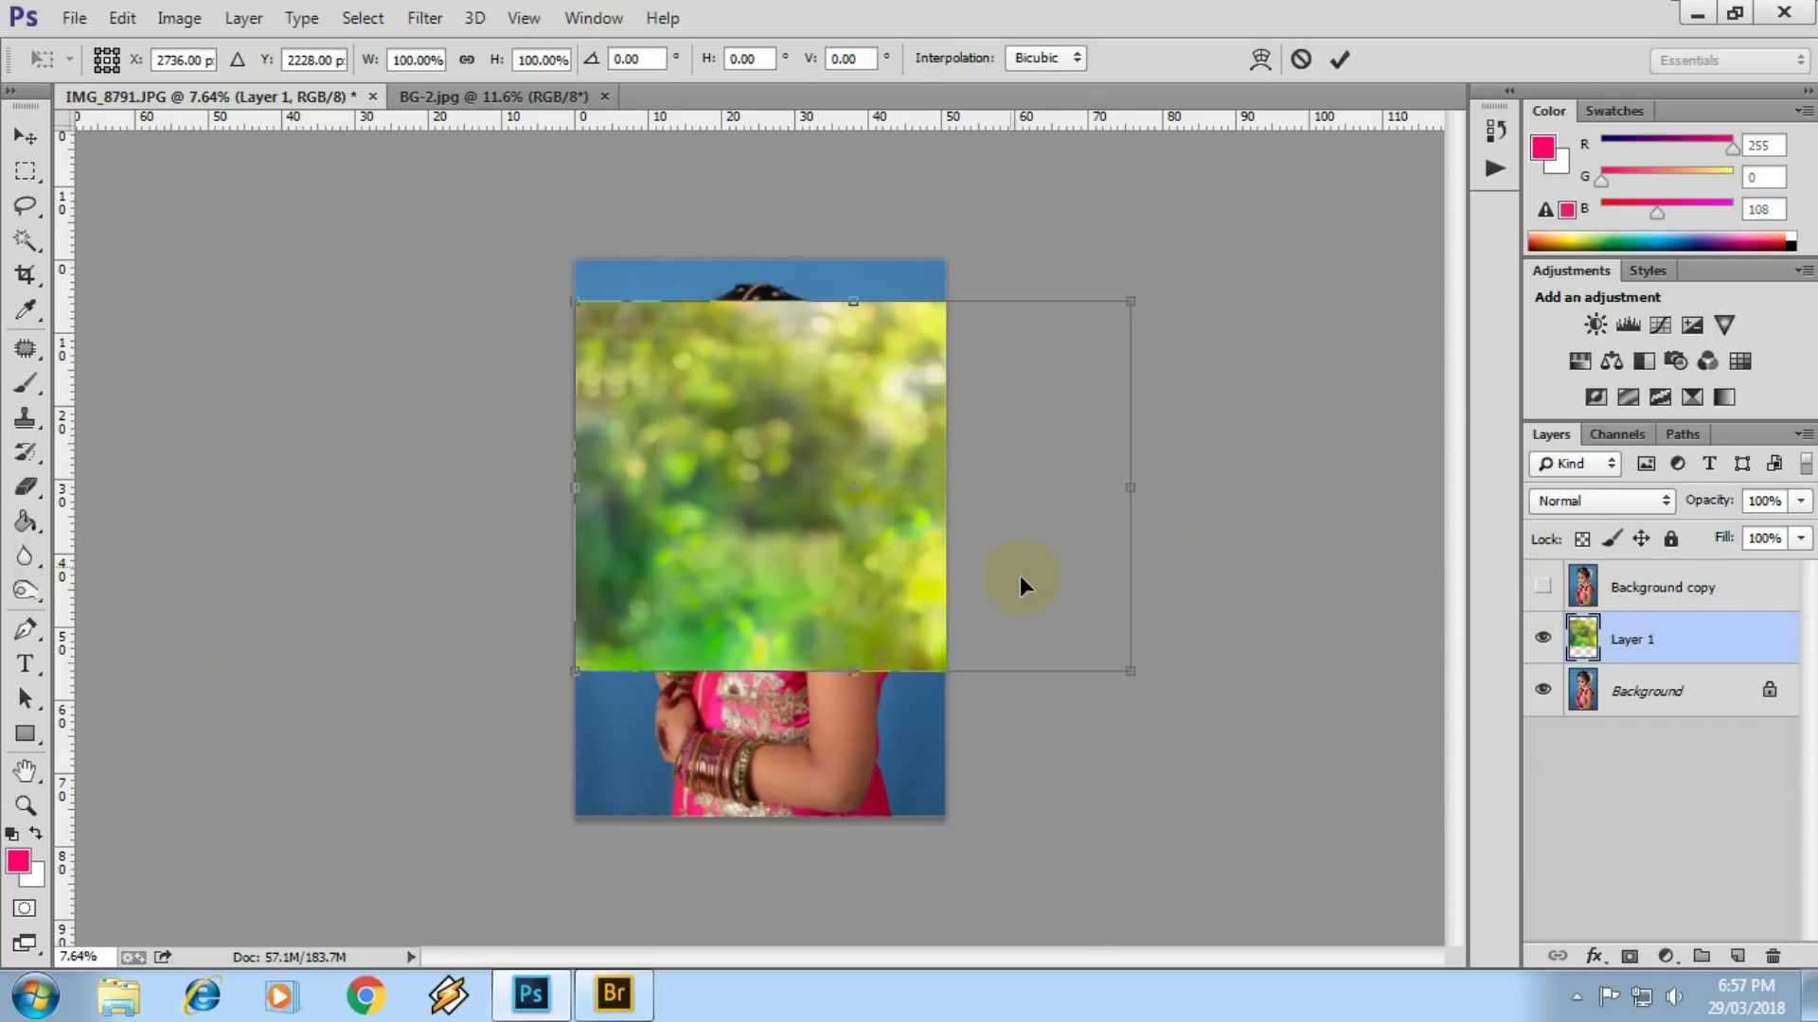
pyautogui.moveTo(1127, 670); pyautogui.dragTo(1352, 824)
pyautogui.moveTo(915, 585); pyautogui.dragTo(645, 660)
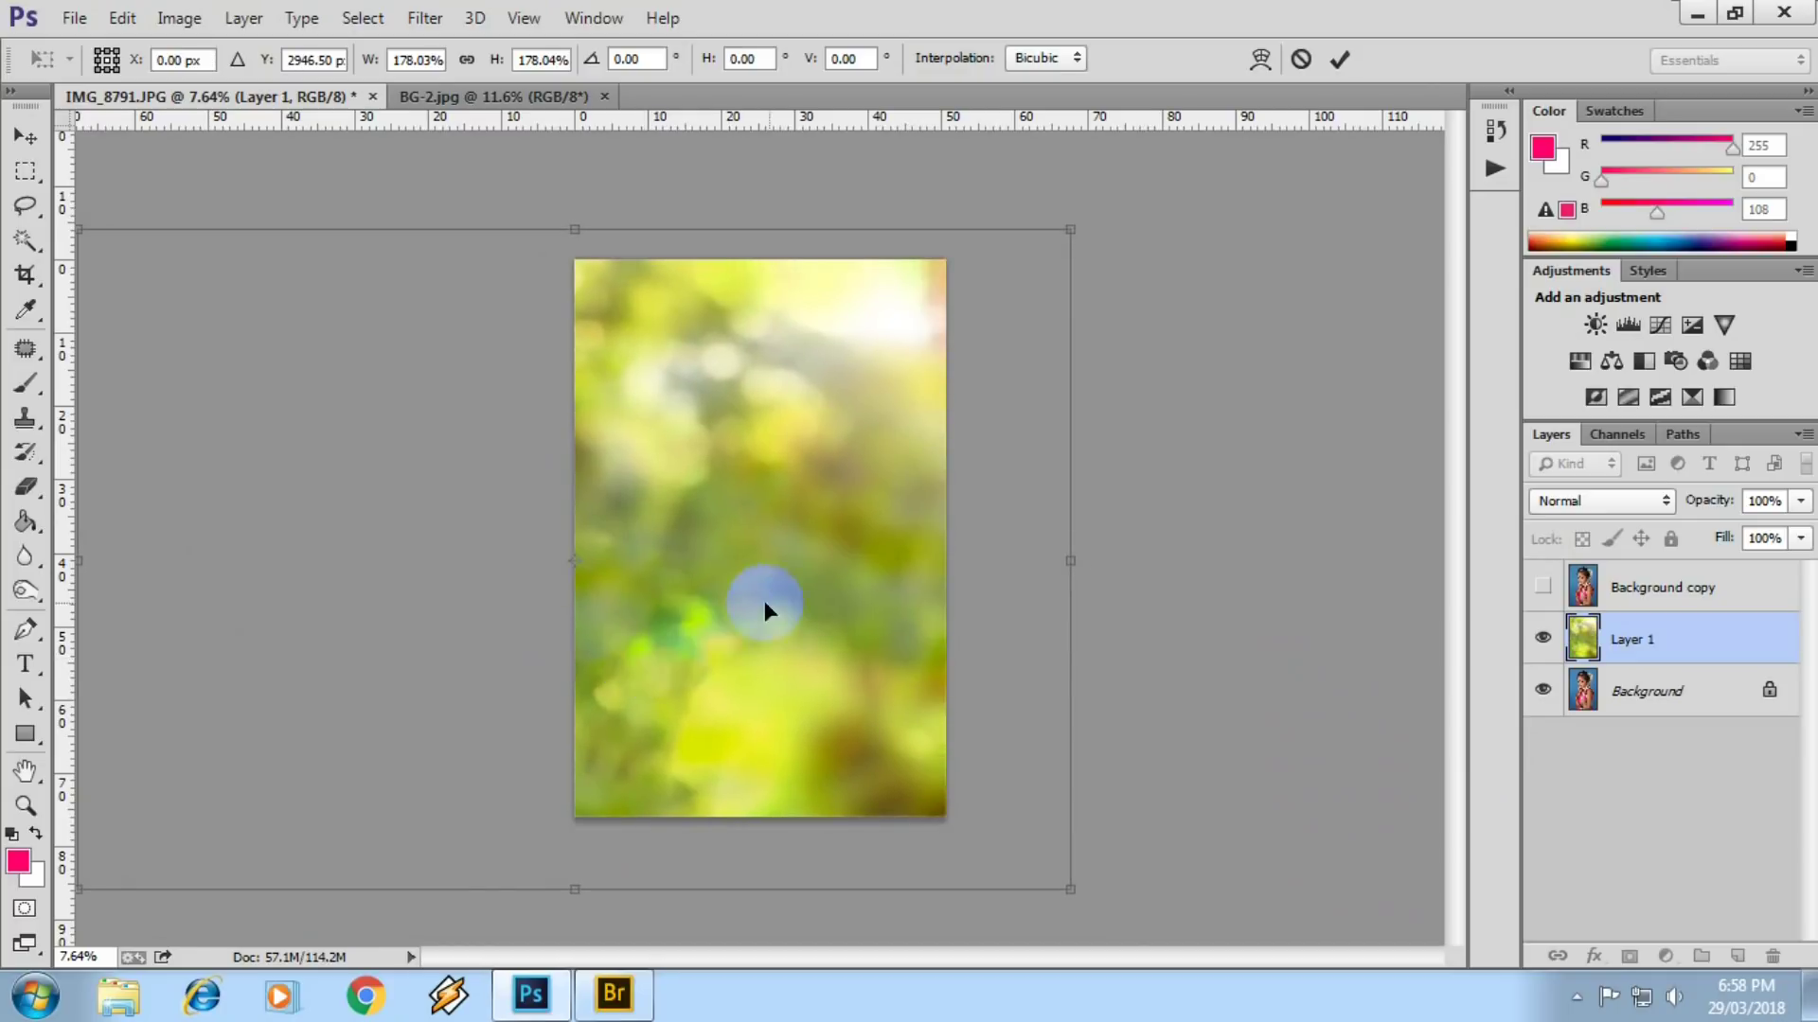
pyautogui.moveTo(742, 600); pyautogui.dragTo(871, 615)
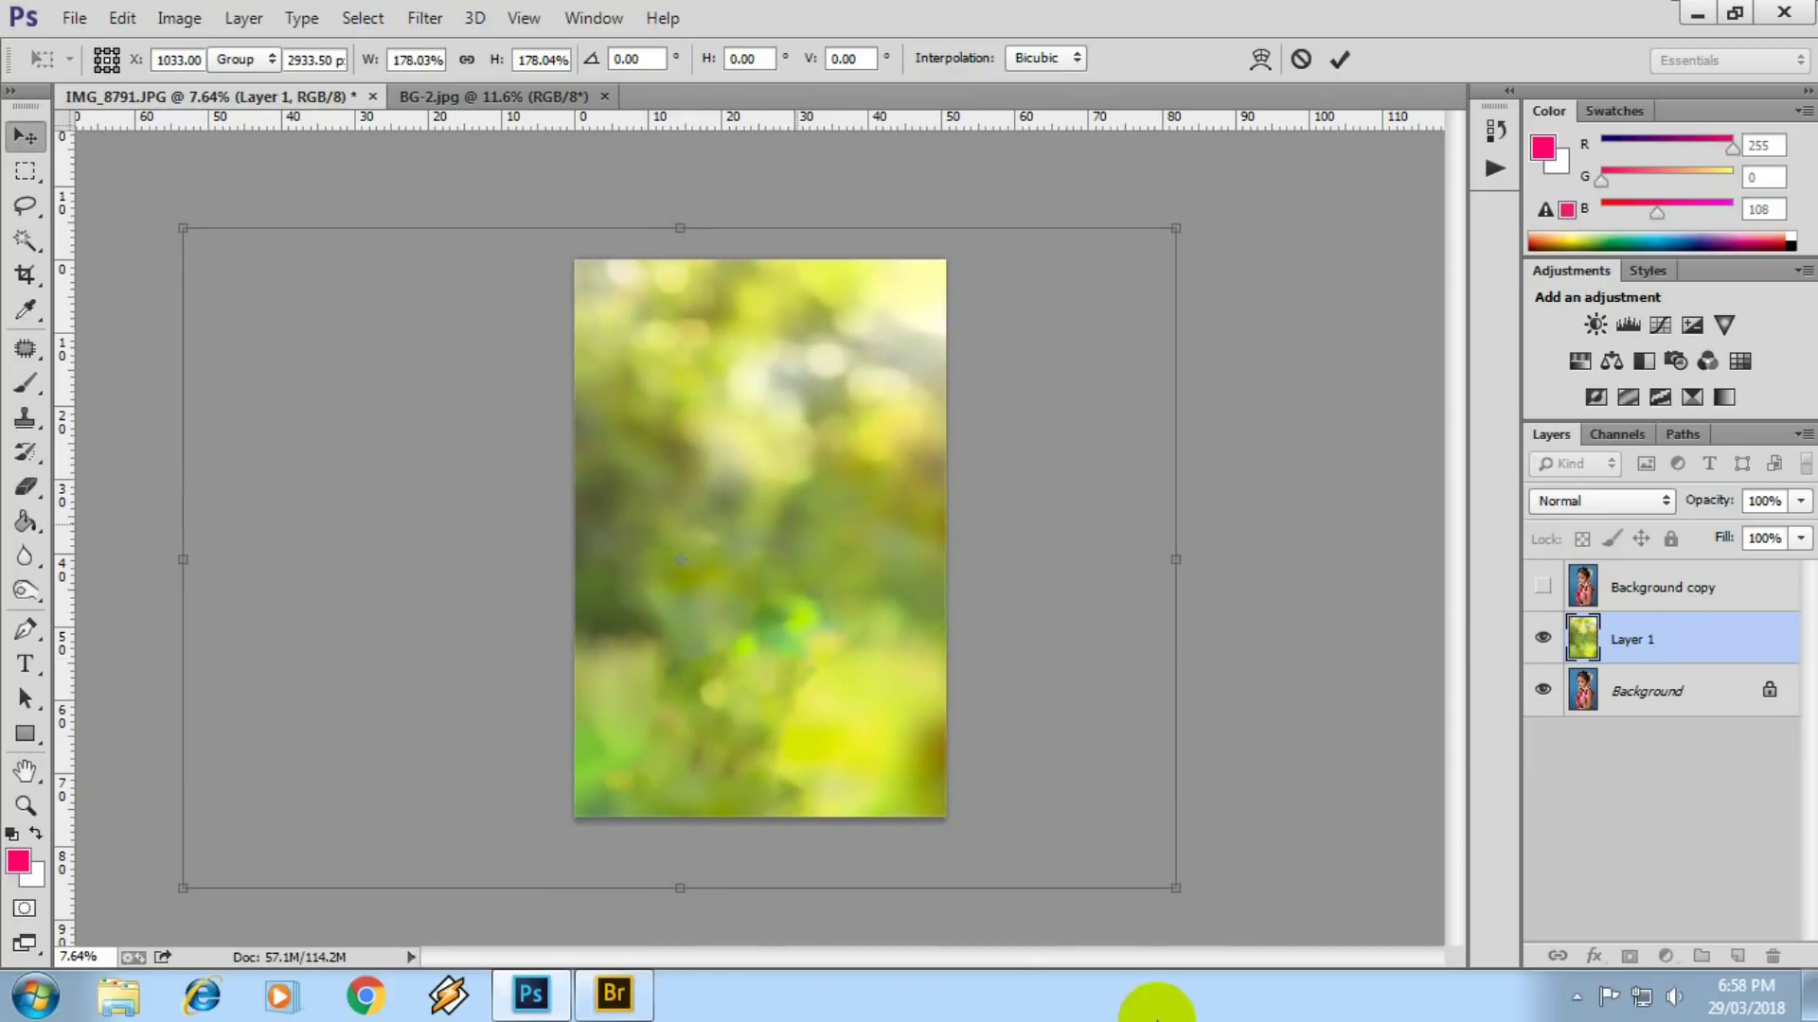
pyautogui.press('Return')
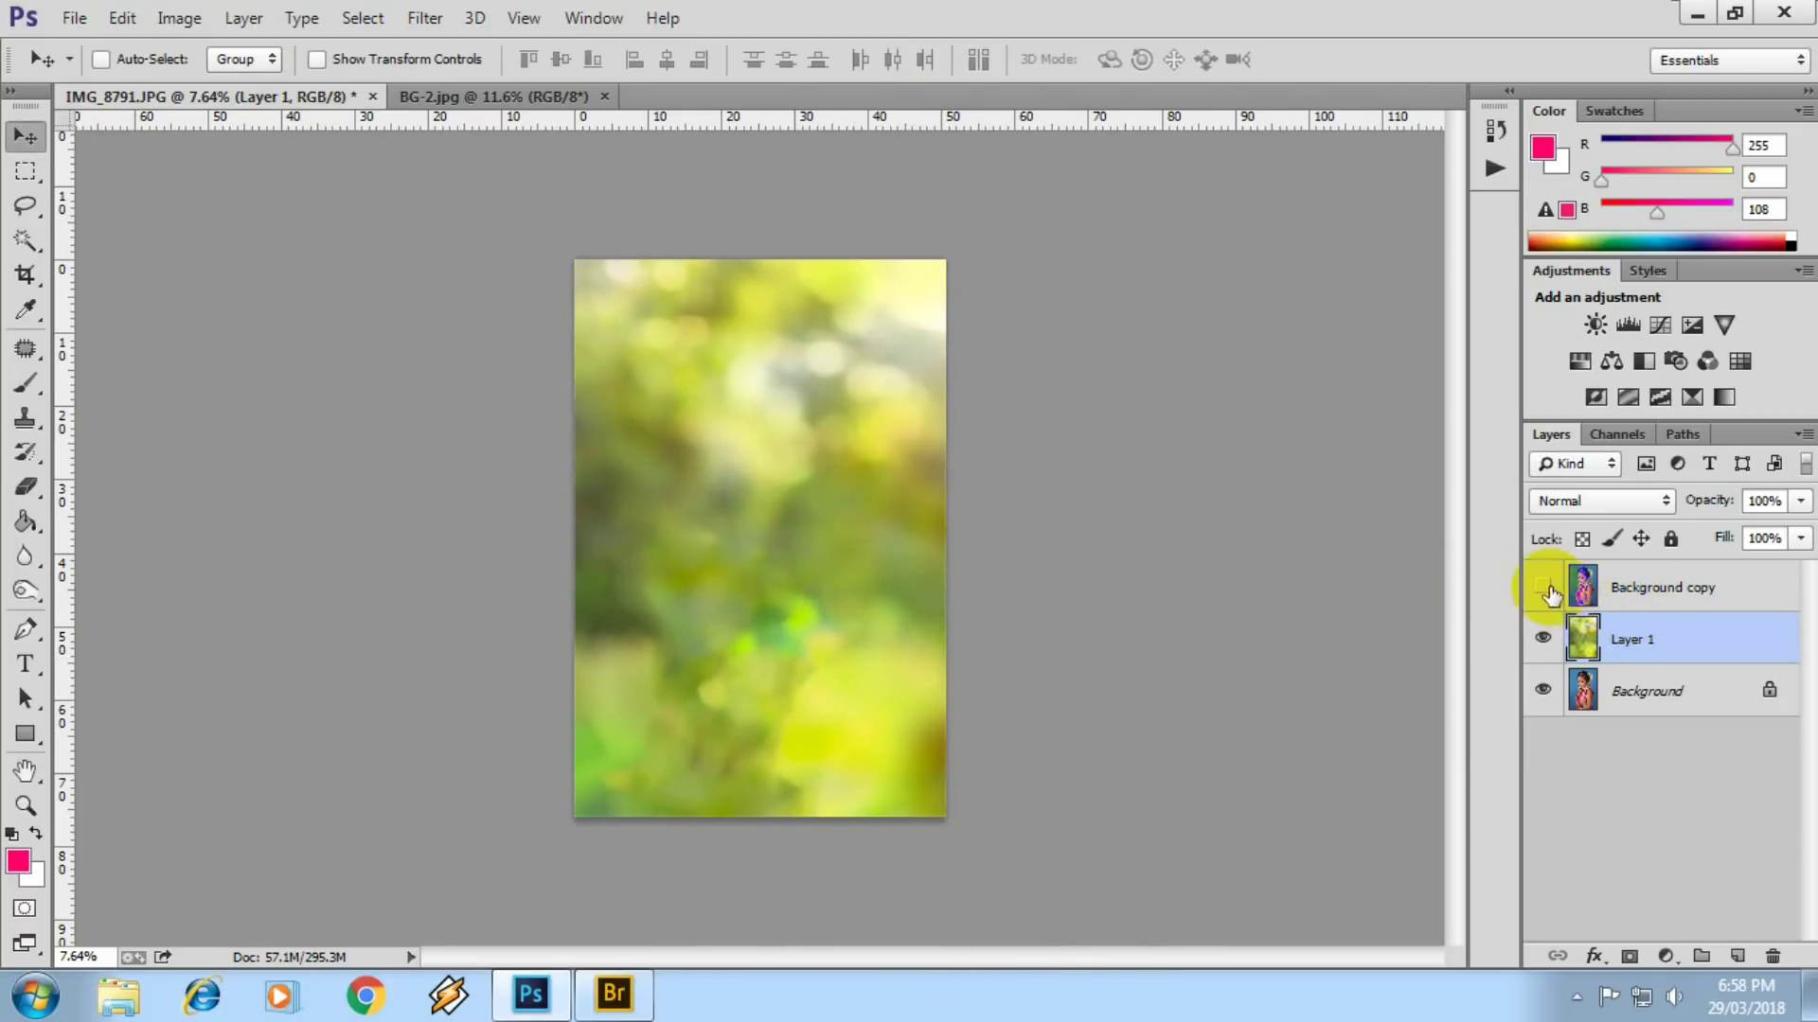
# - Show and activate Background copy, then pick the Magic Wand at Tolerance 33, Contiguous
pyautogui.click(1542, 586)
pyautogui.scroll(1, 730, 388)
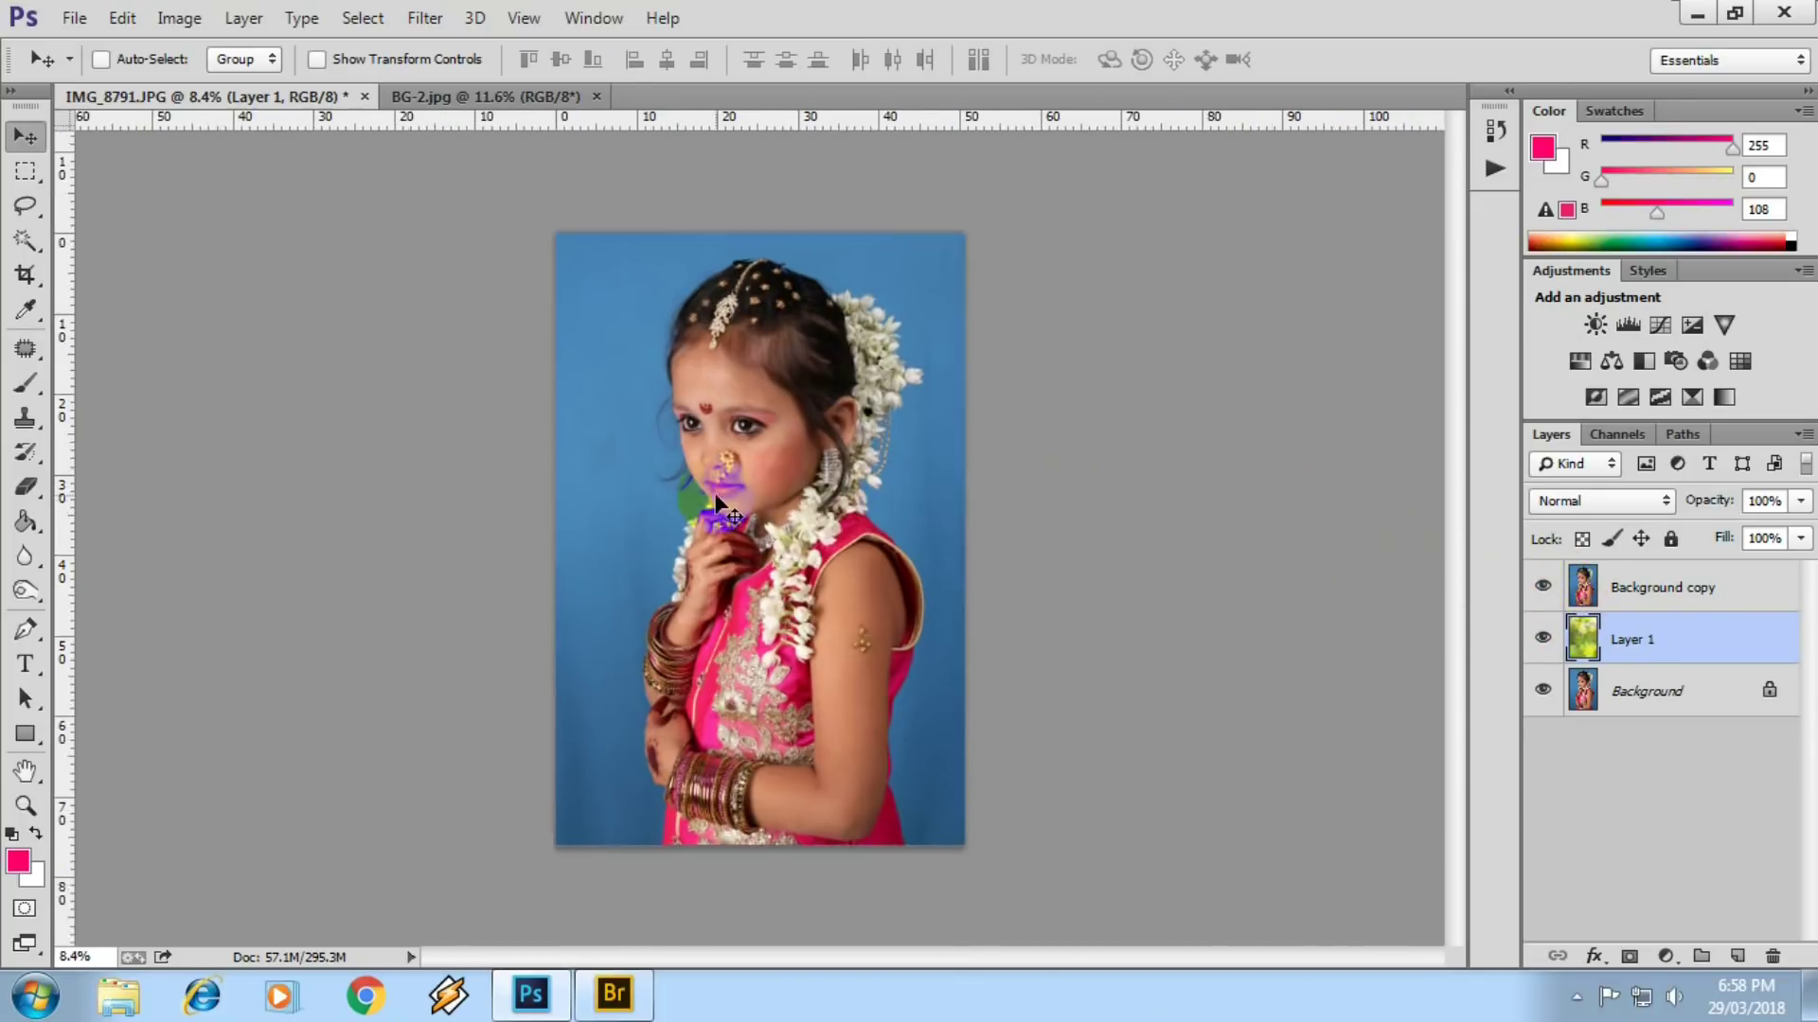
pyautogui.scroll(2, 701, 397)
pyautogui.scroll(2, 616, 454)
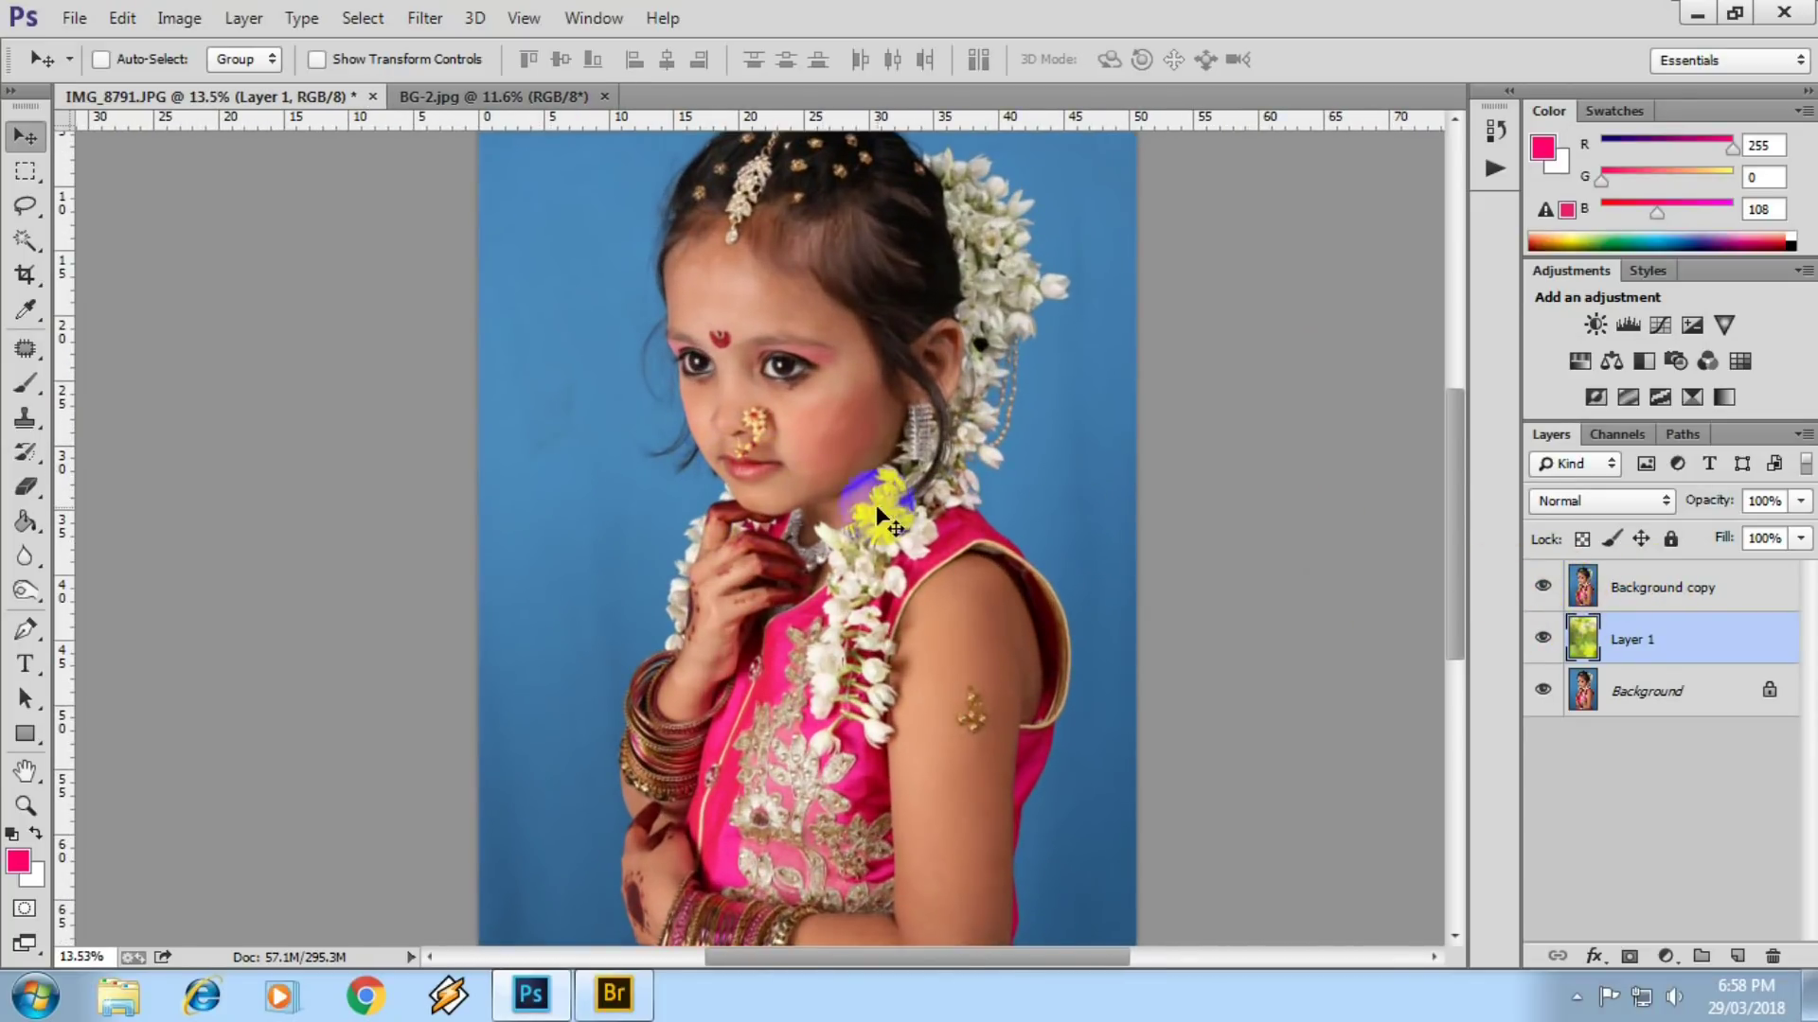
pyautogui.scroll(1, 873, 589)
pyautogui.scroll(2, 511, 516)
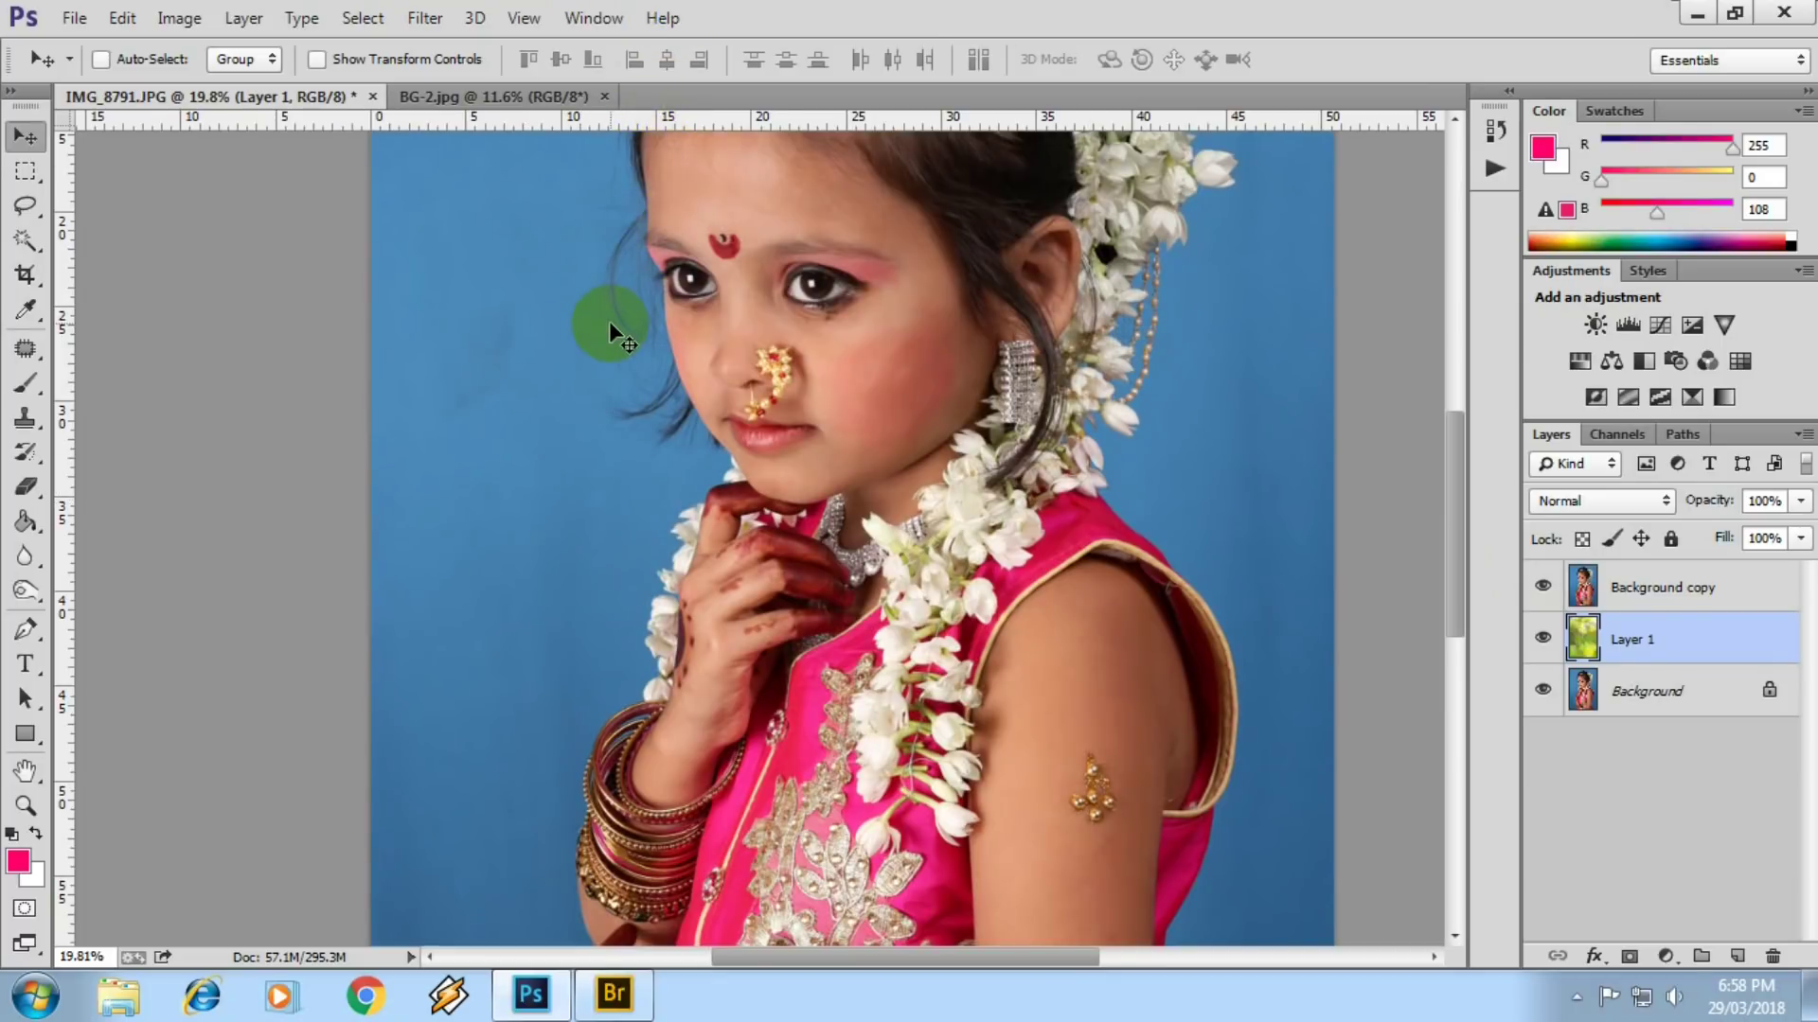
pyautogui.moveTo(610, 328); pyautogui.dragTo(725, 270)
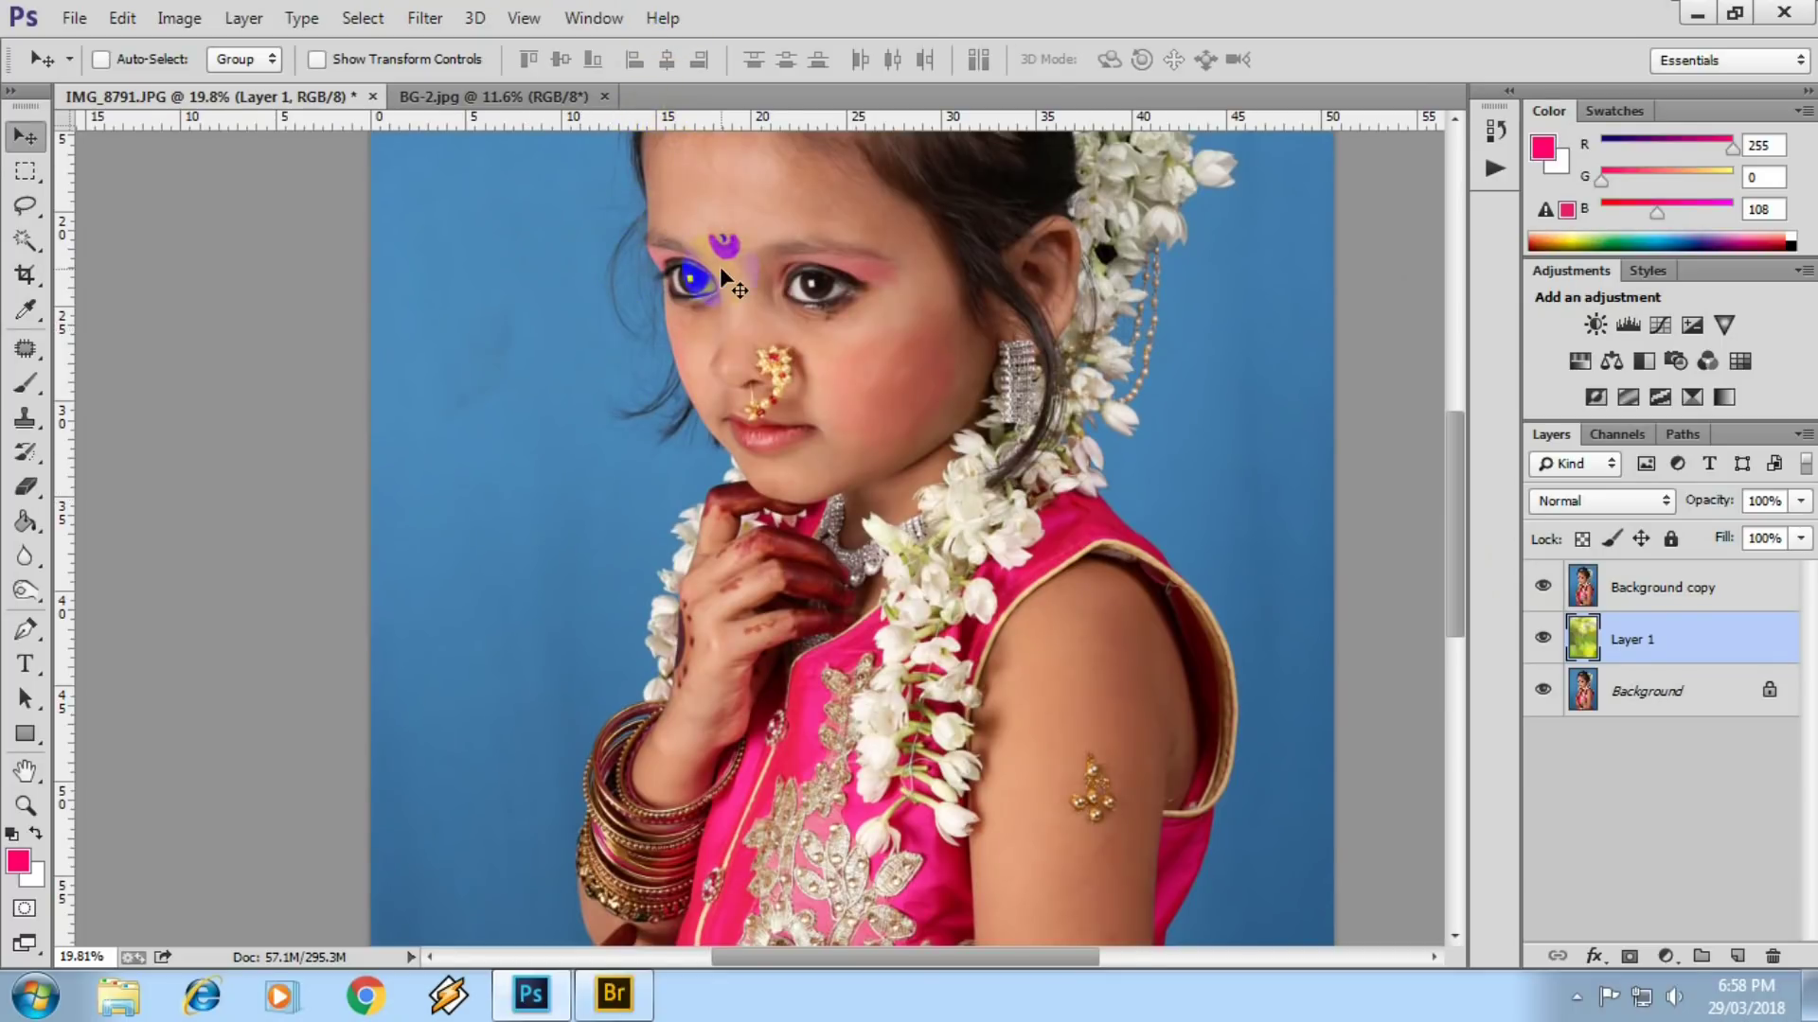
pyautogui.scroll(-2, 556, 466)
pyautogui.keyDown('ctrl'); pyautogui.click(866, 468); pyautogui.keyUp('ctrl')
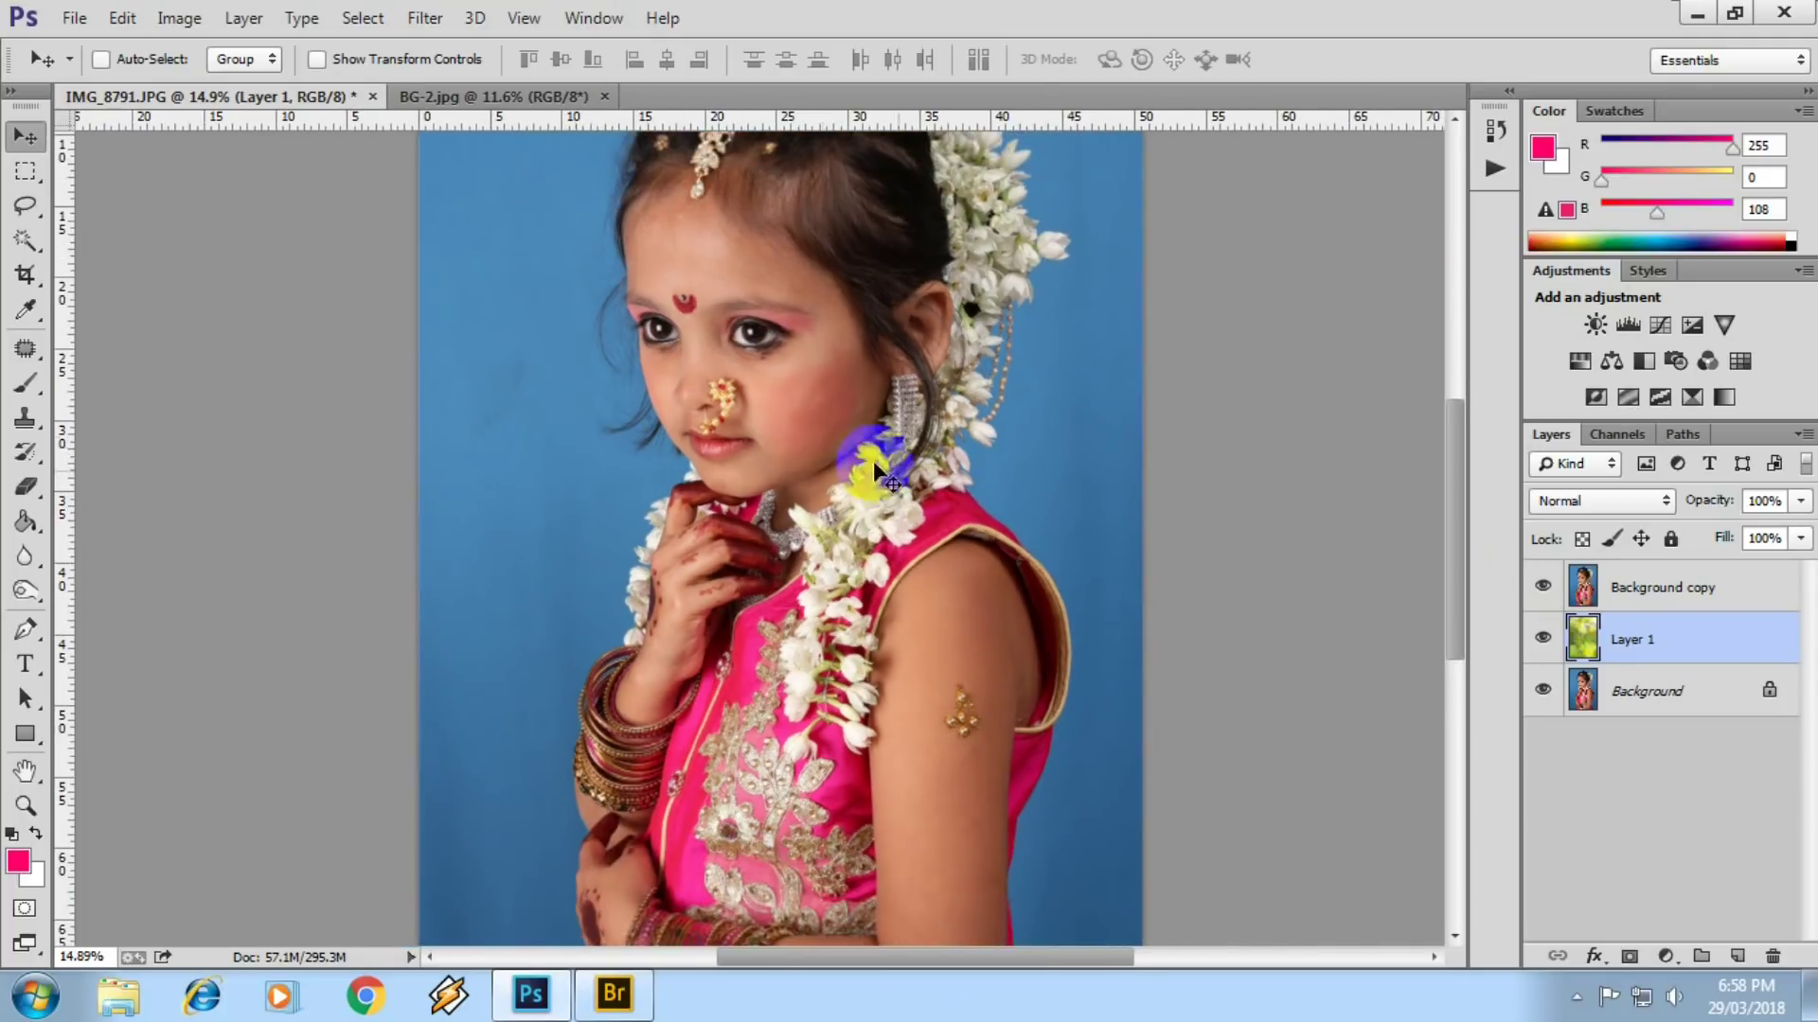
pyautogui.scroll(-1, 609, 496)
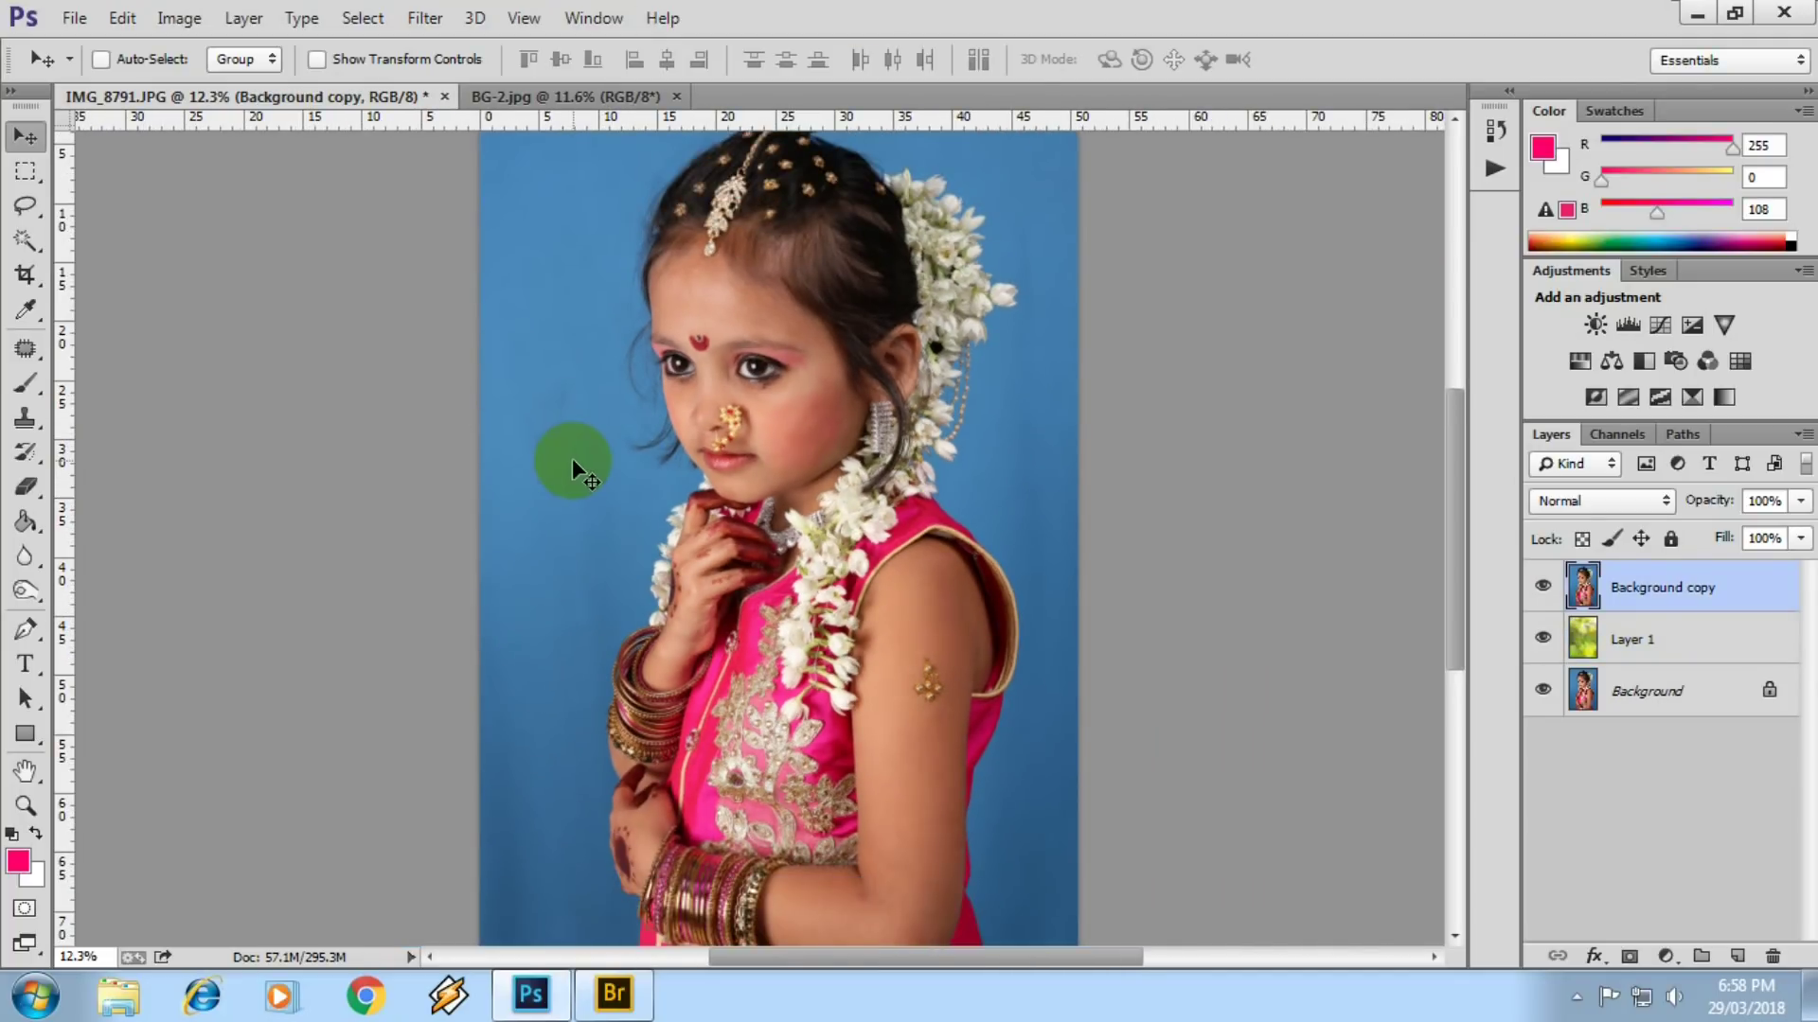
pyautogui.click(41, 246)
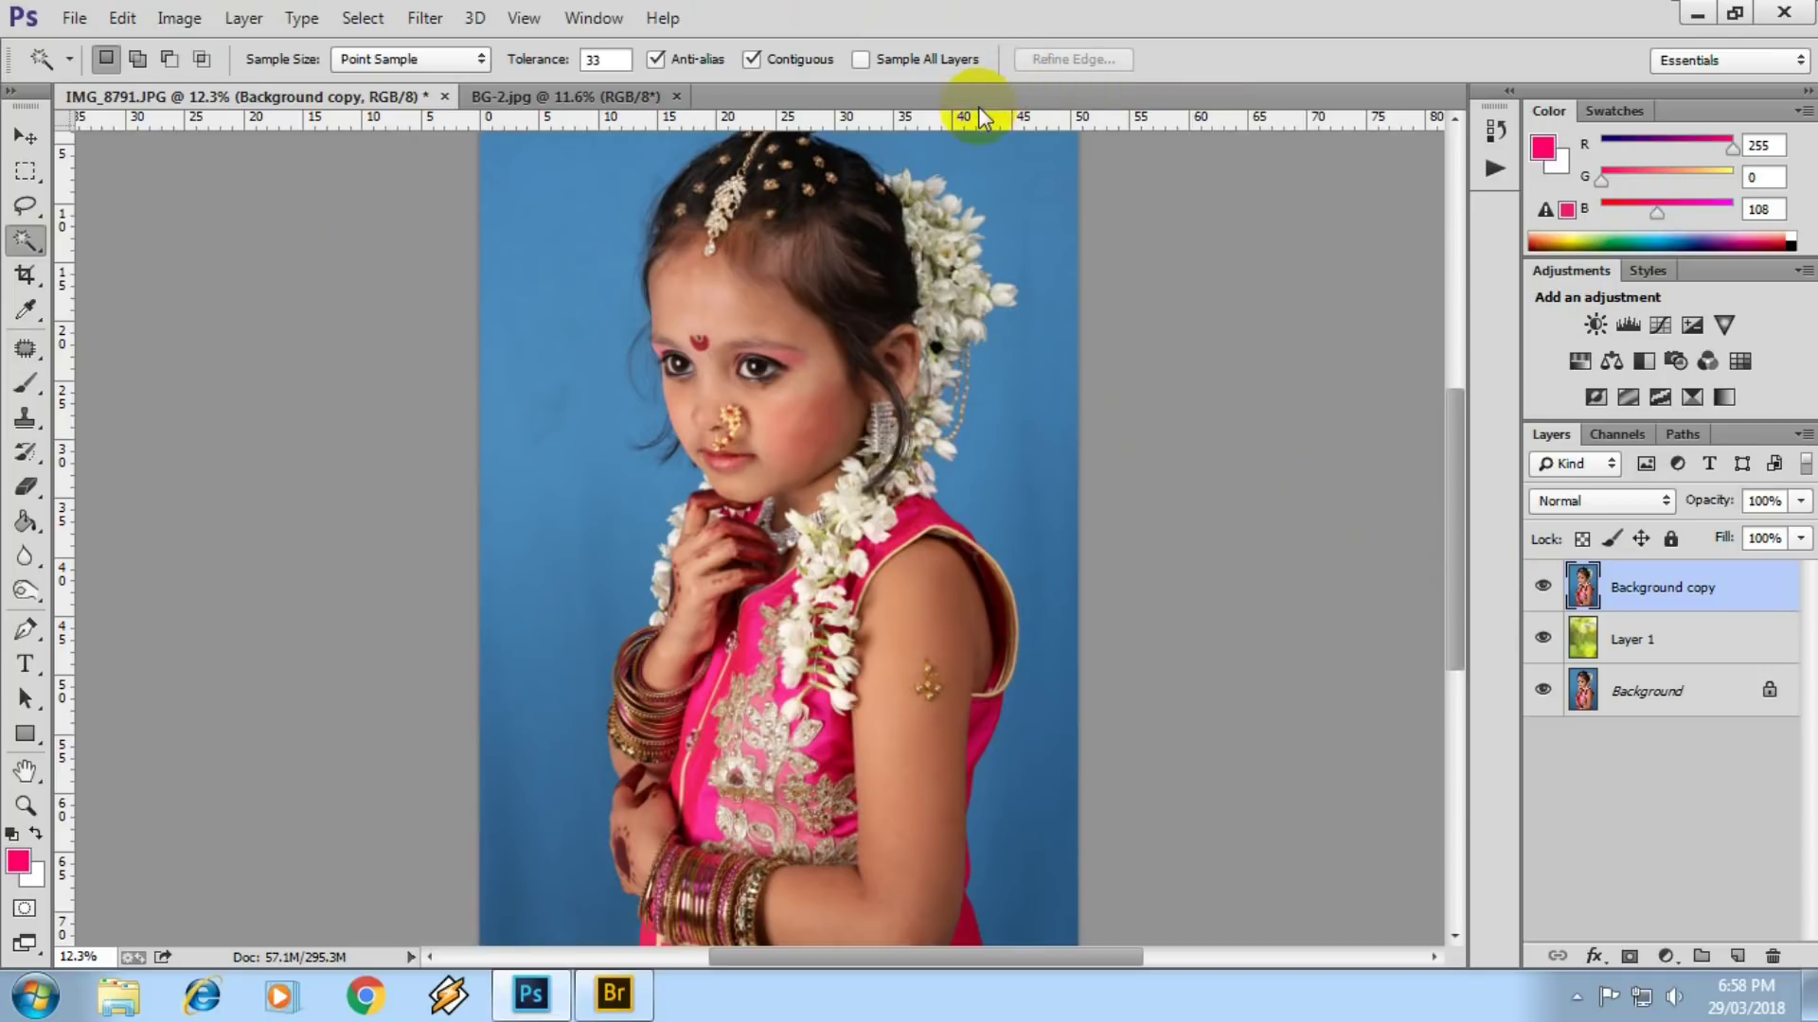
# - Select the blue backdrop around the girl with Magic Wand clicks, adding the remaining areas
pyautogui.click(604, 275)
pyautogui.moveTo(604, 275); pyautogui.dragTo(596, 299)
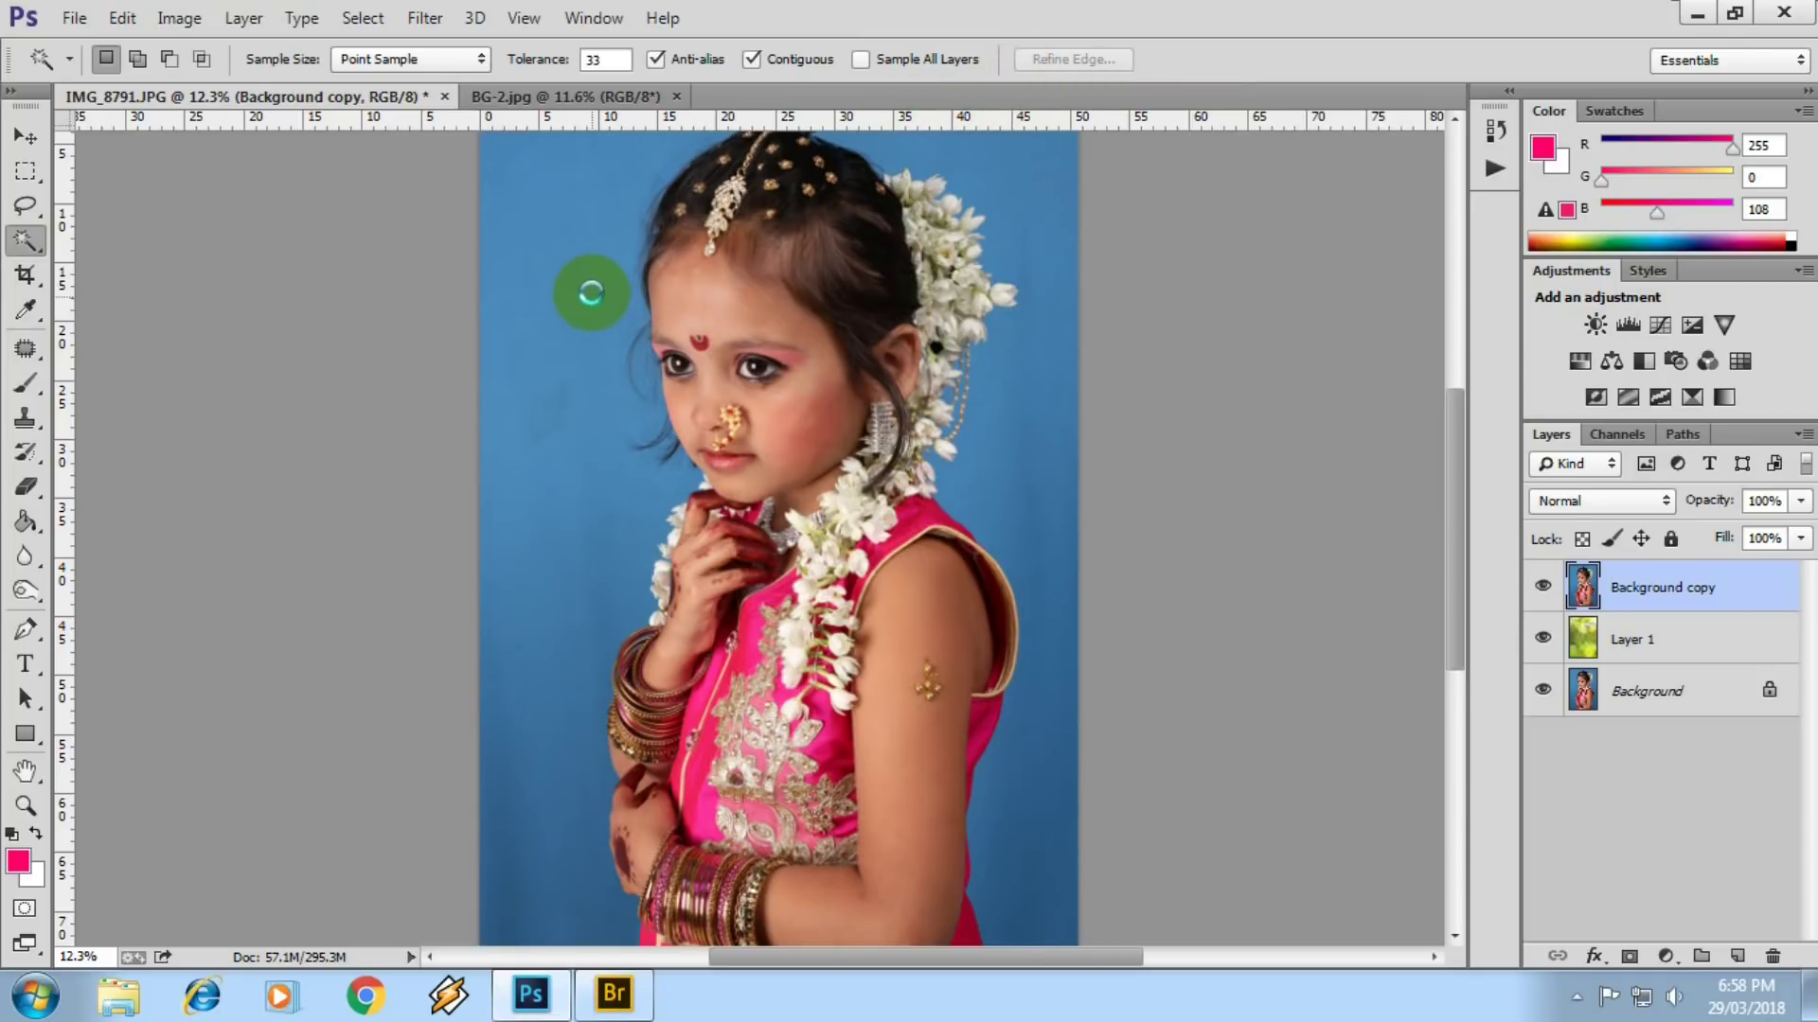
pyautogui.keyDown('shift'); pyautogui.click(578, 736); pyautogui.keyUp('shift')
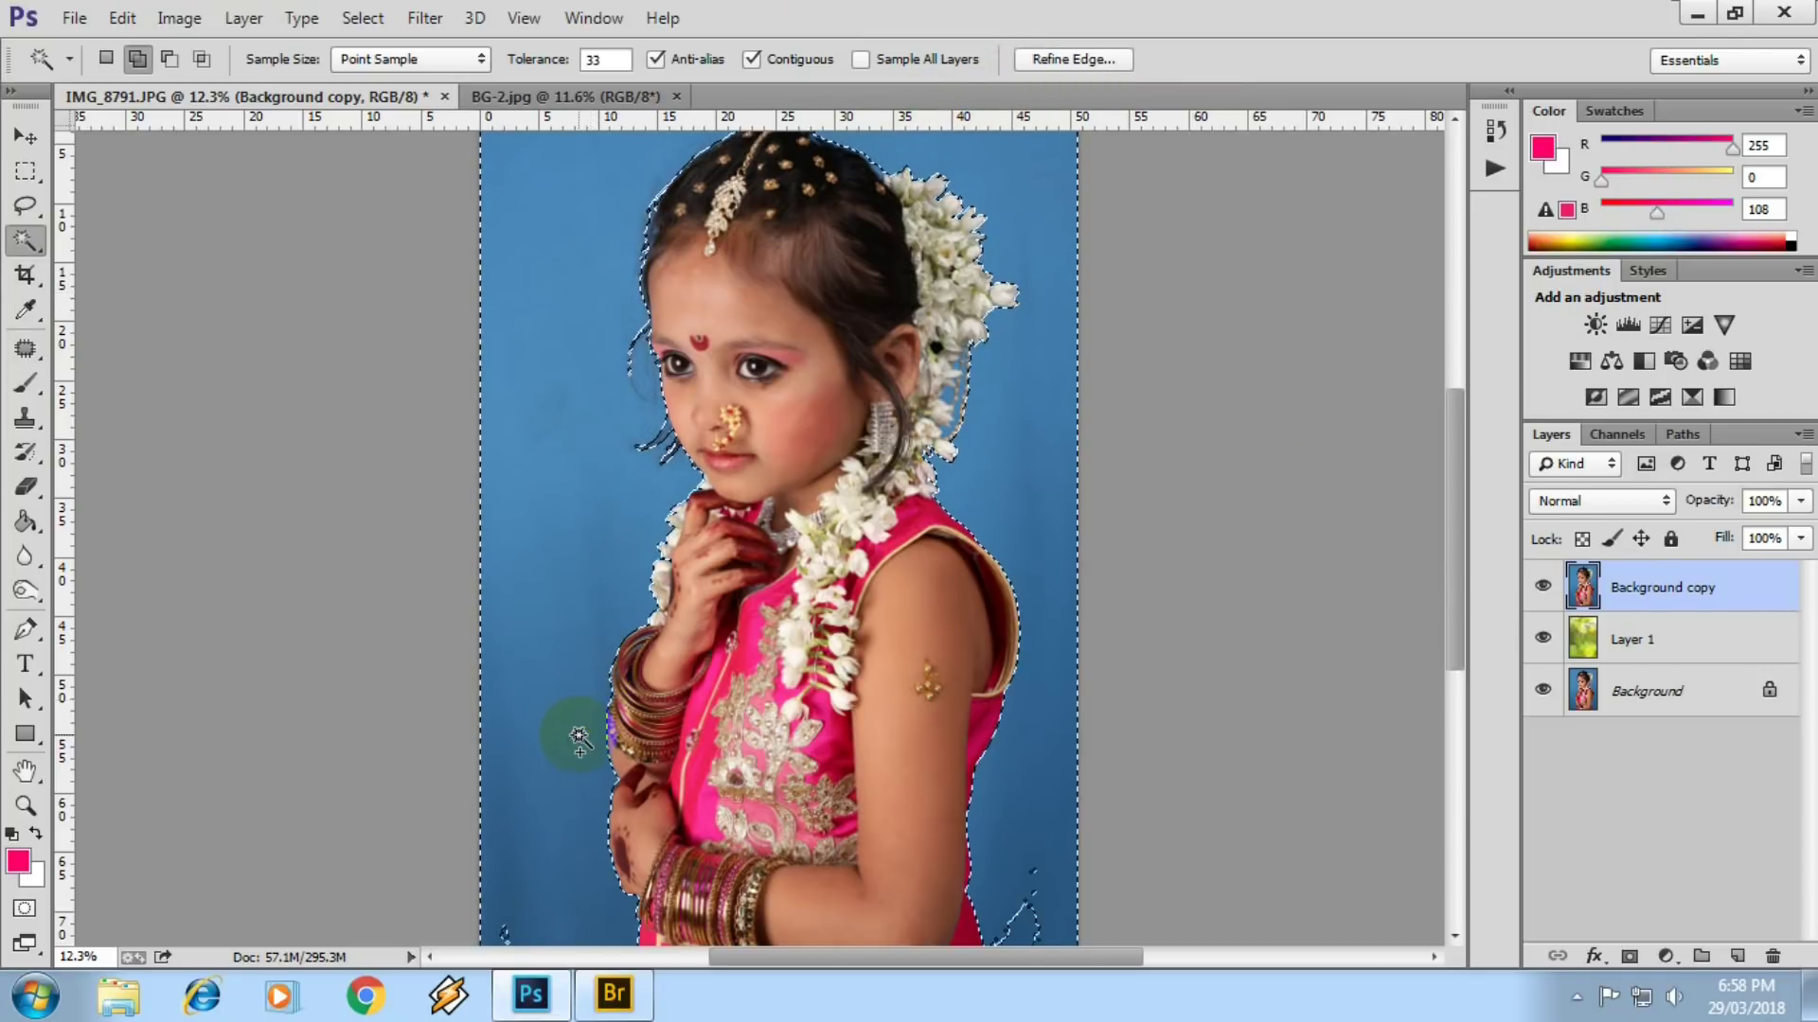
pyautogui.scroll(-1, 986, 720)
pyautogui.scroll(-1, 1006, 792)
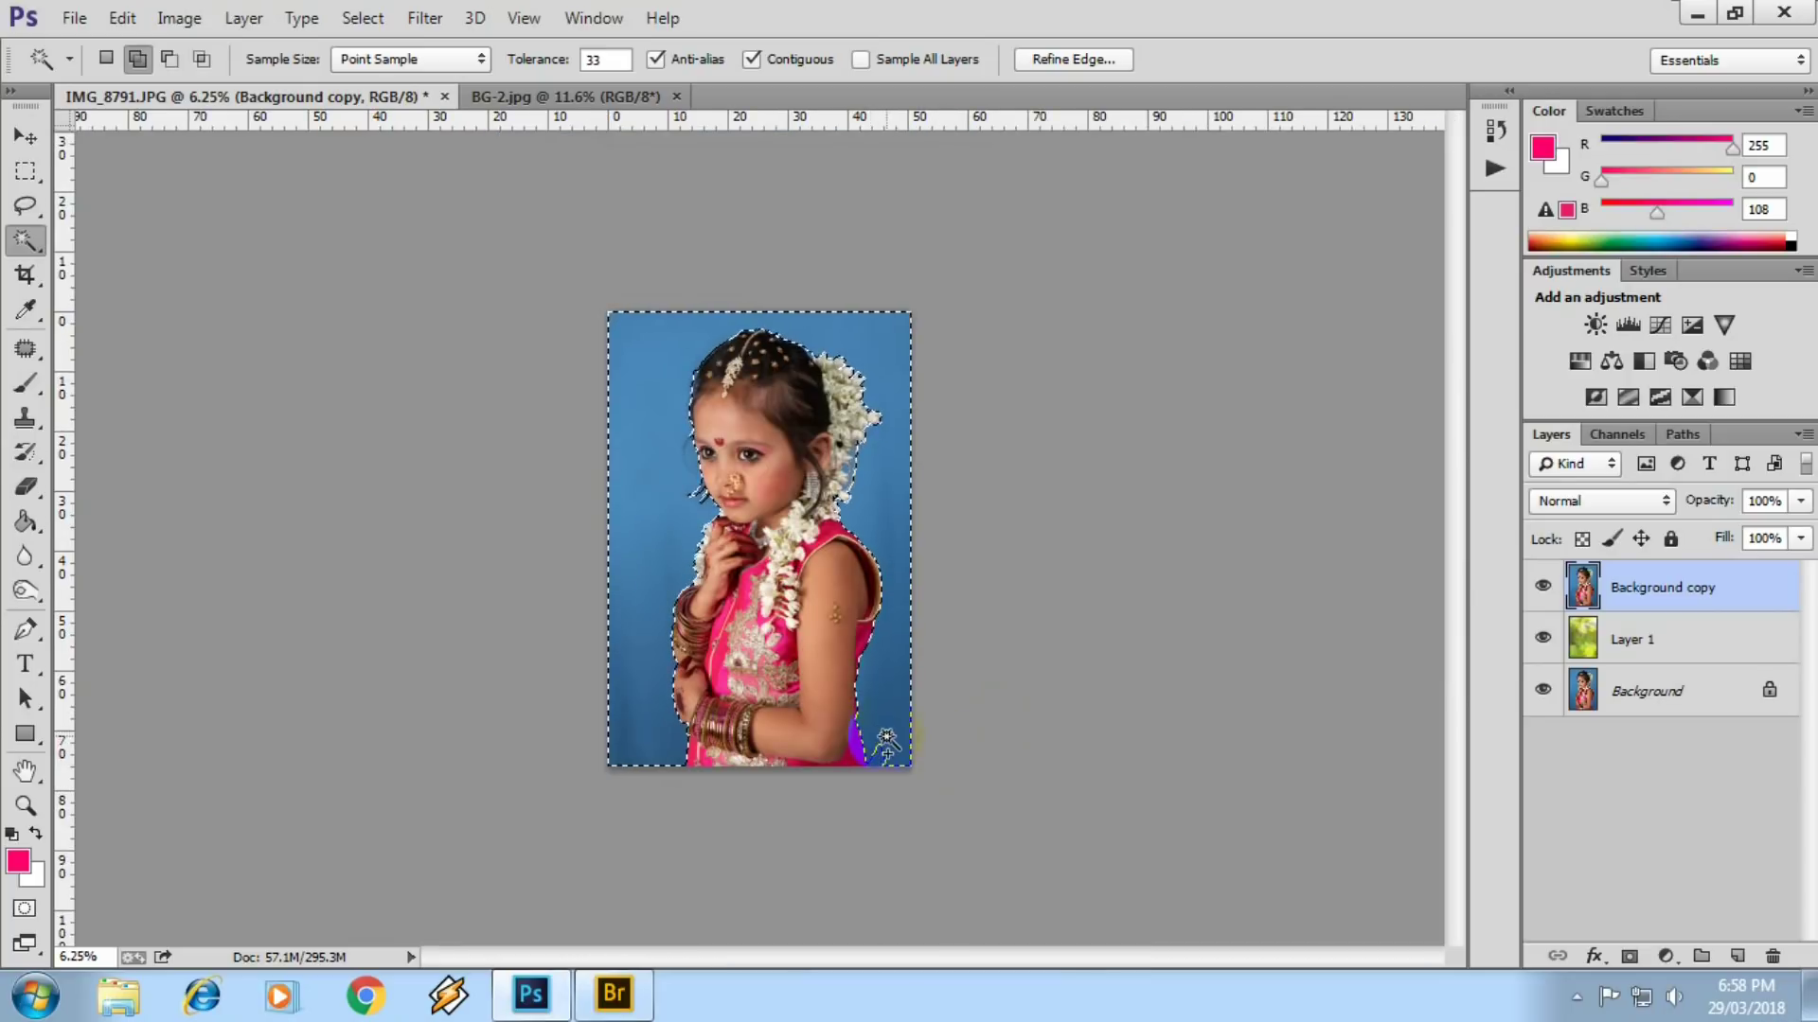
pyautogui.click(899, 494)
pyautogui.scroll(3, 899, 471)
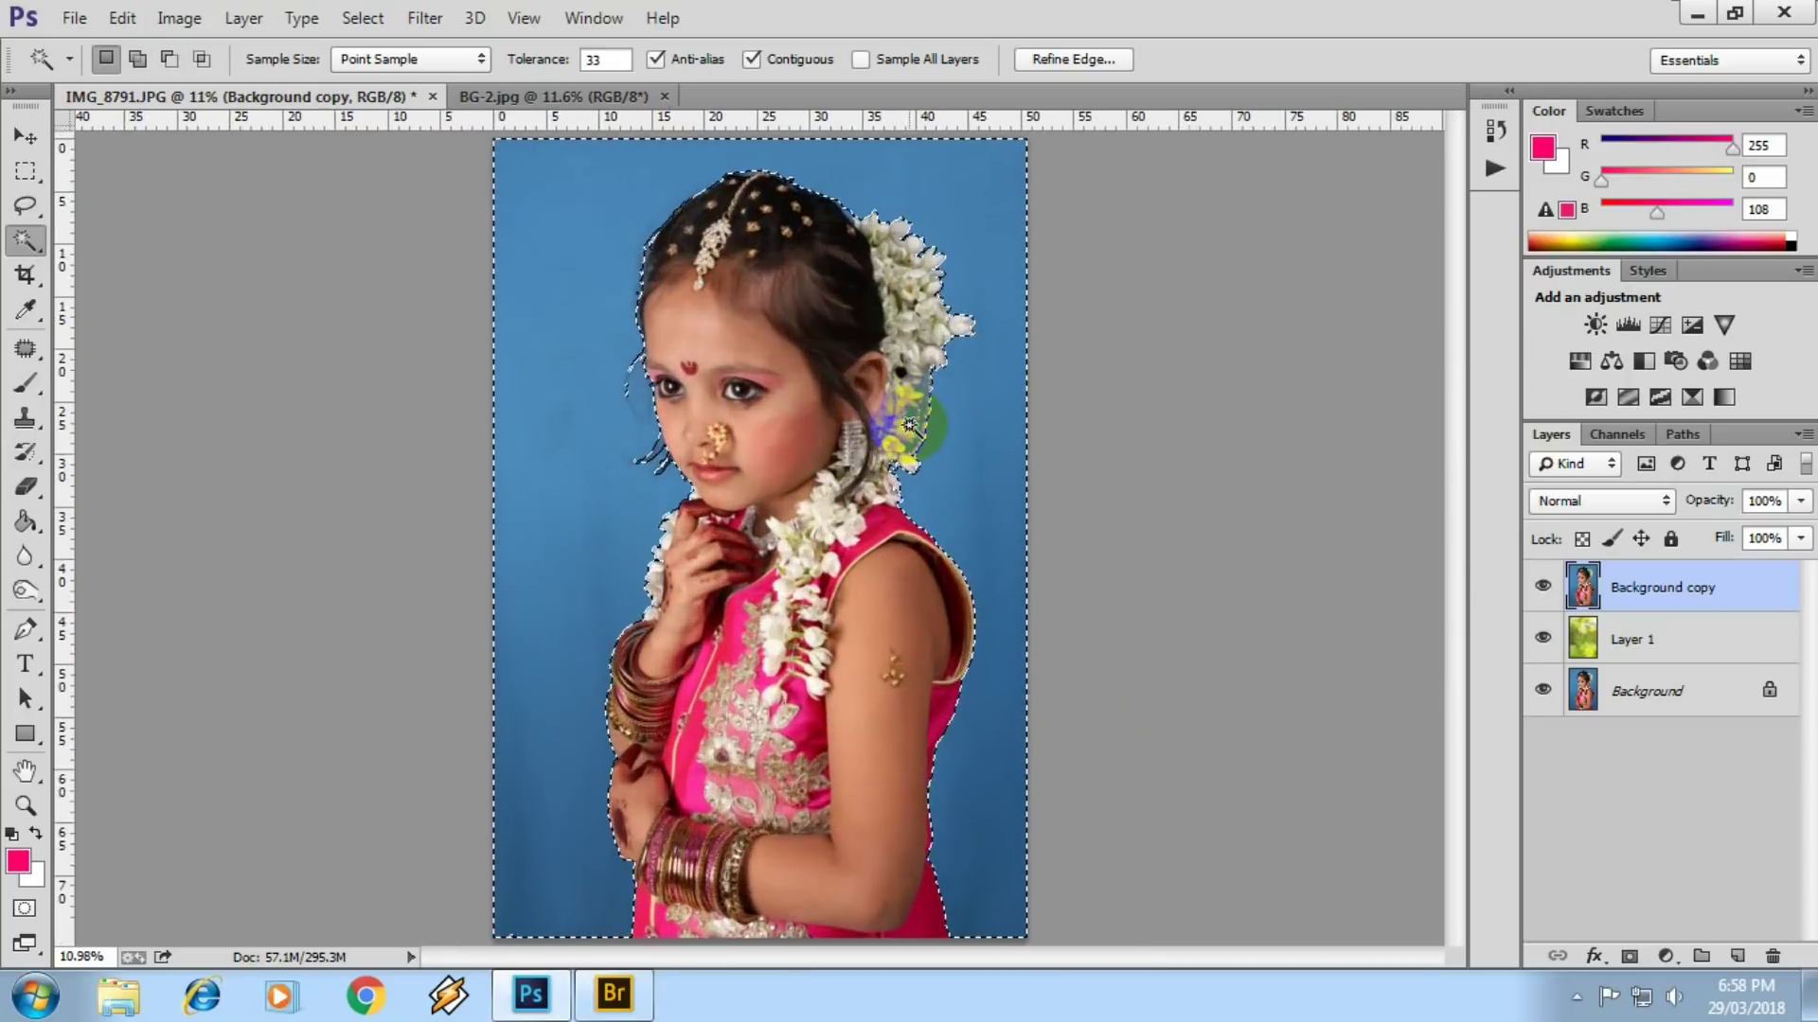
pyautogui.scroll(2, 991, 386)
pyautogui.scroll(1, 991, 386)
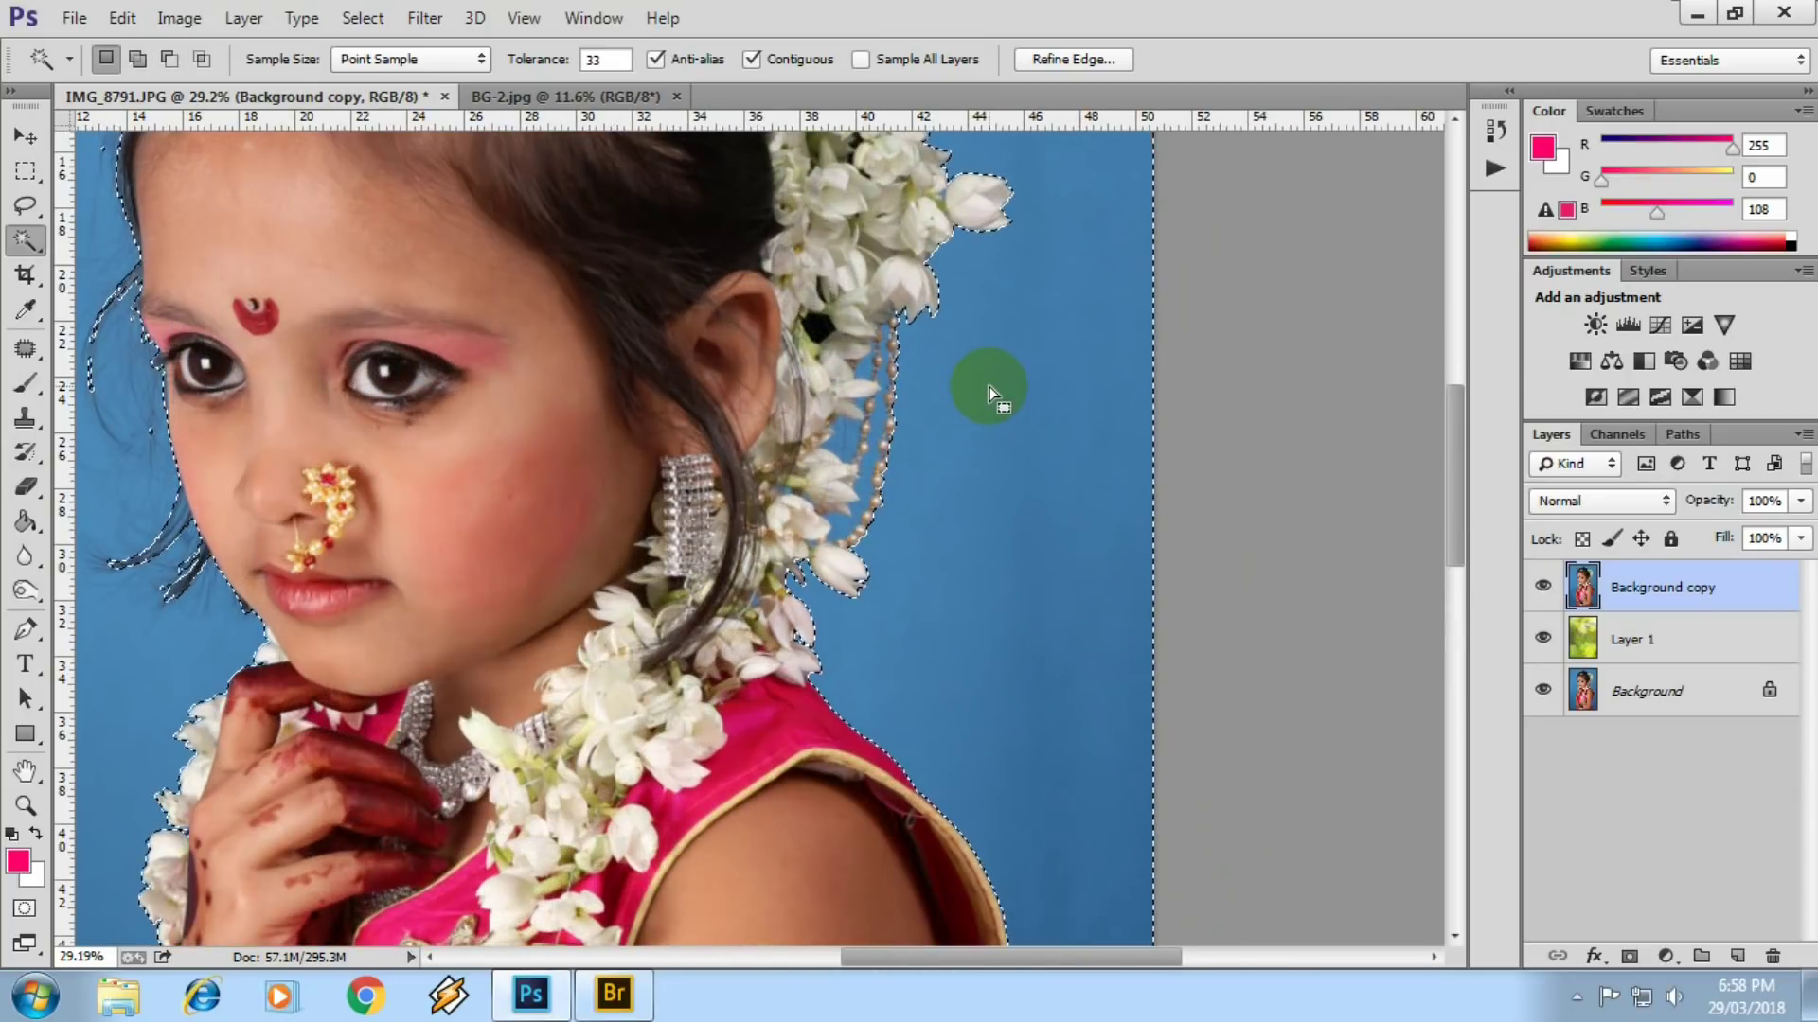
# - Grow the selection with Similar, then apply Select Inverse so only the girl is selected
pyautogui.rightClick(990, 384)
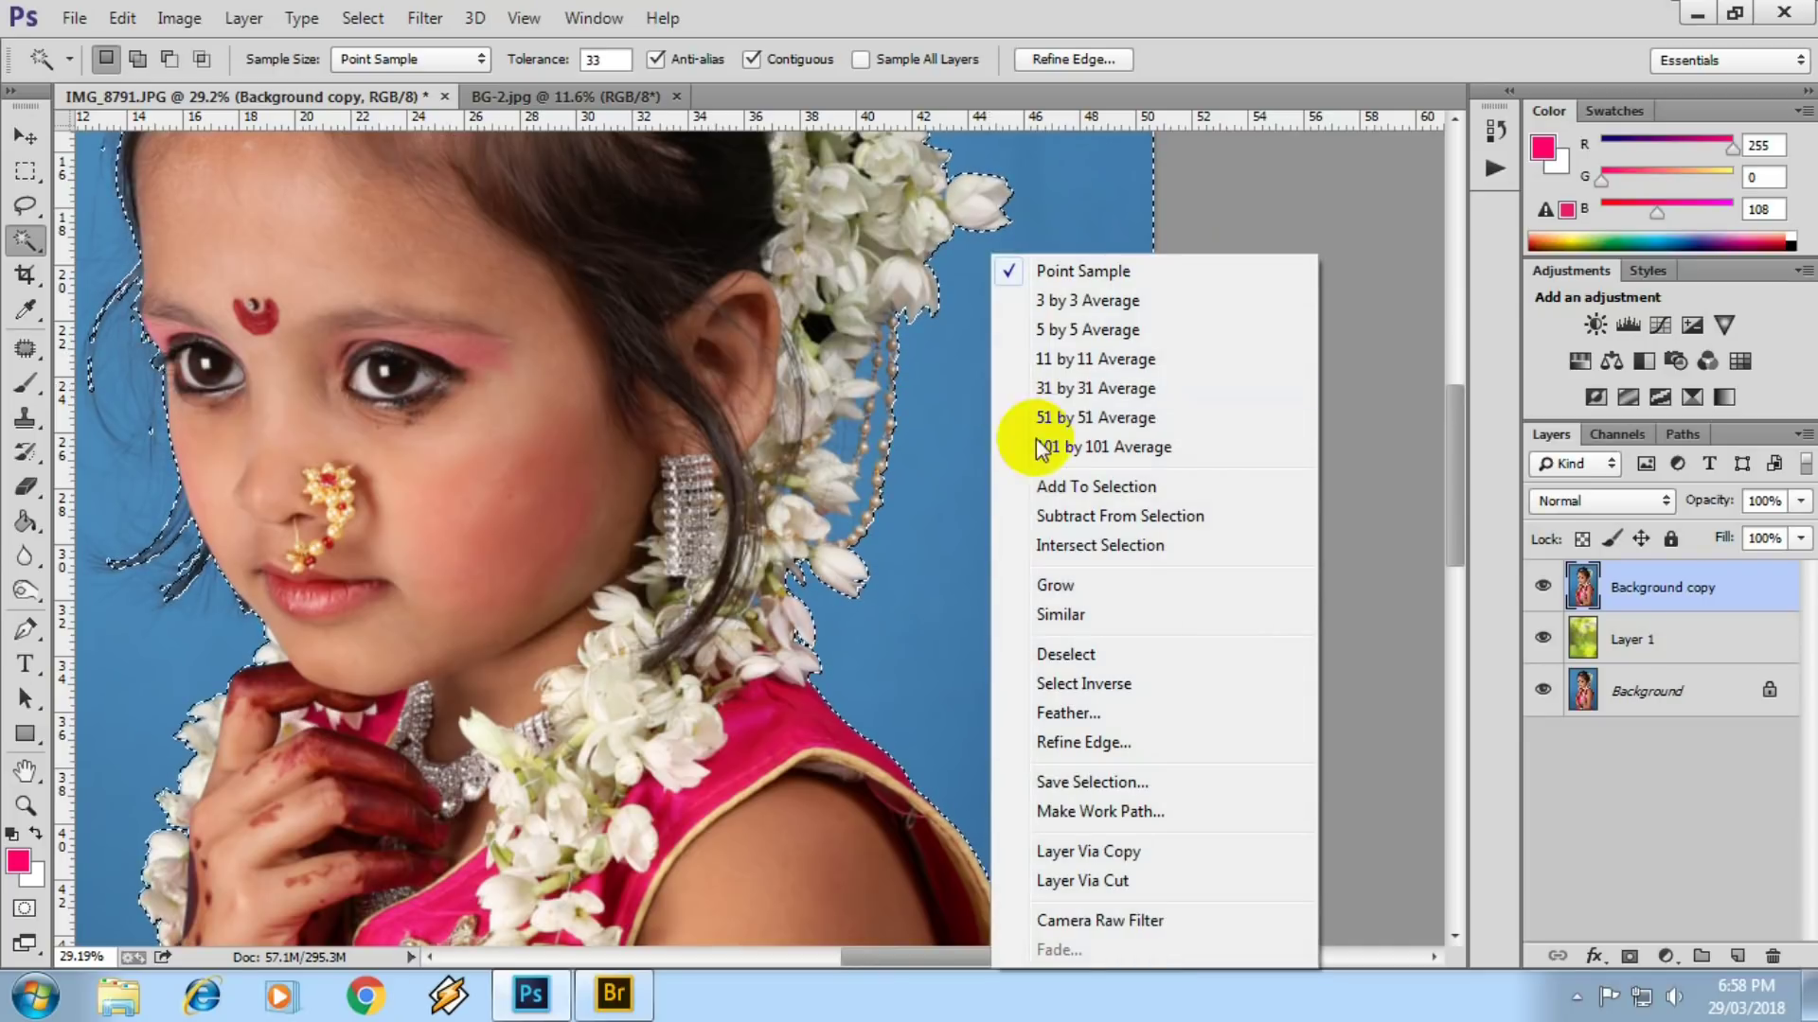
pyautogui.click(1063, 617)
pyautogui.scroll(3, 785, 401)
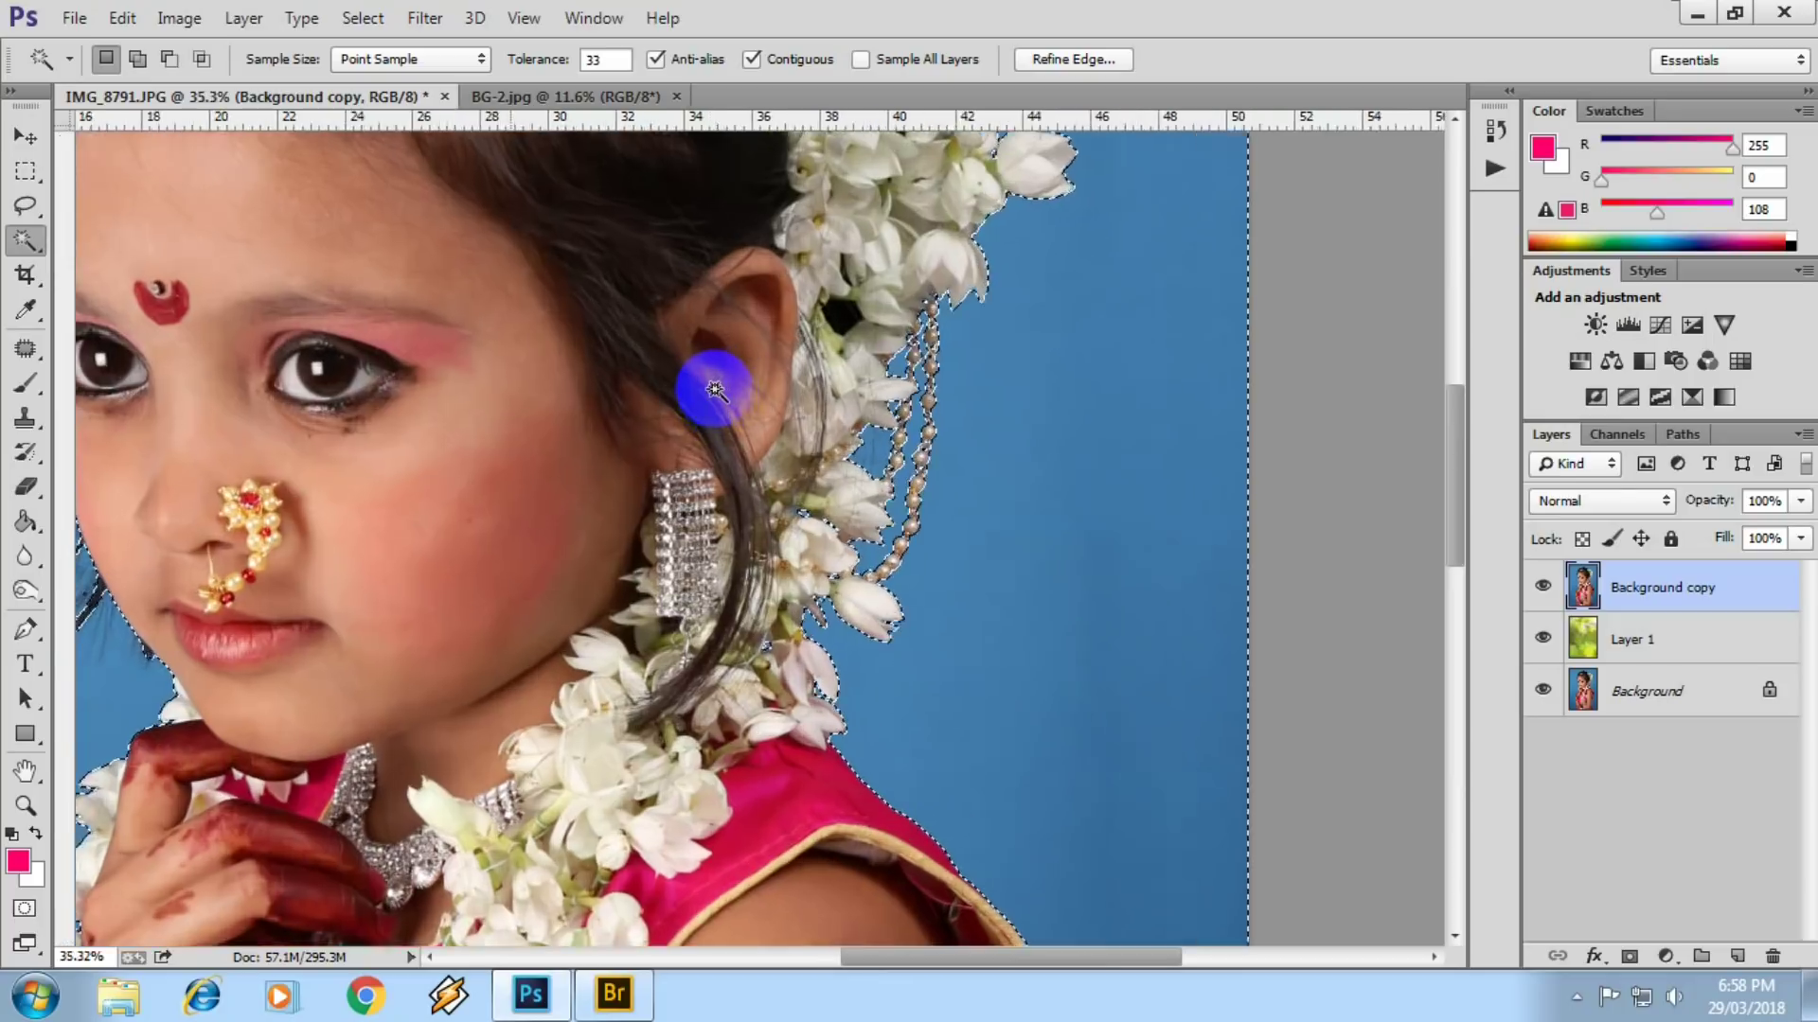
pyautogui.scroll(3, 698, 385)
pyautogui.scroll(5, 868, 405)
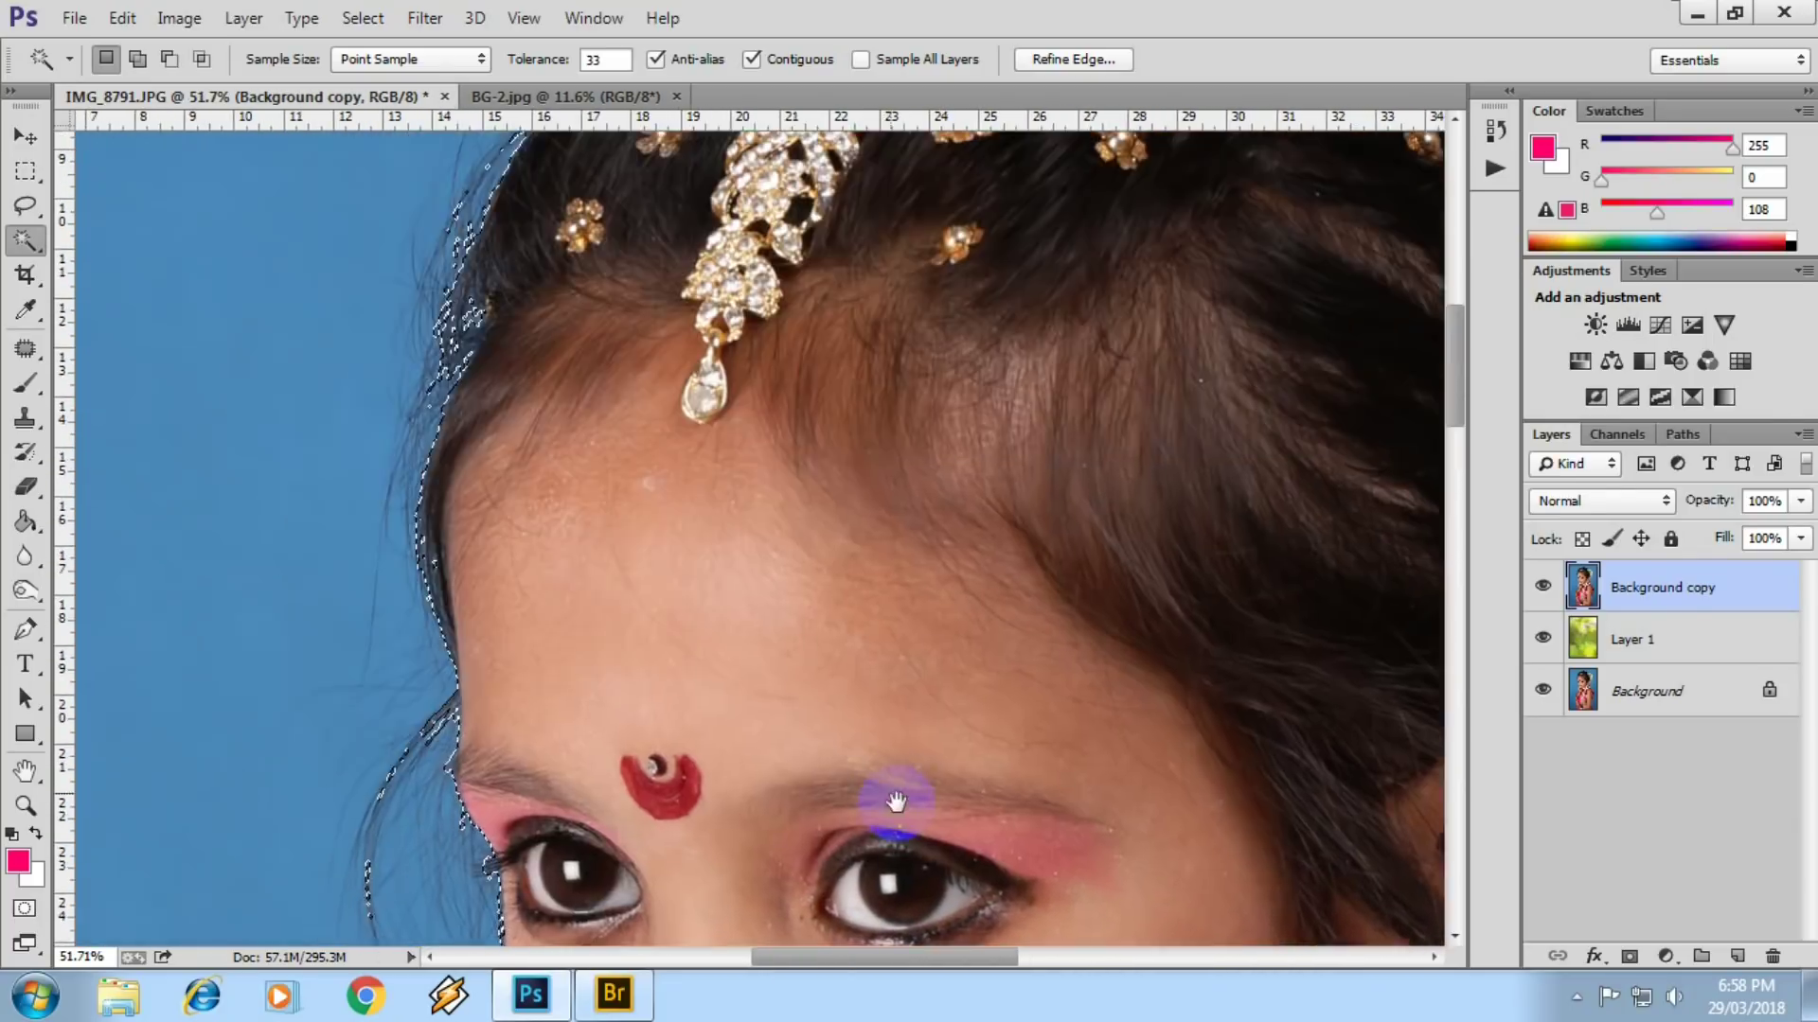
pyautogui.scroll(3, 727, 751)
pyautogui.scroll(-5, 536, 691)
pyautogui.rightClick(956, 218)
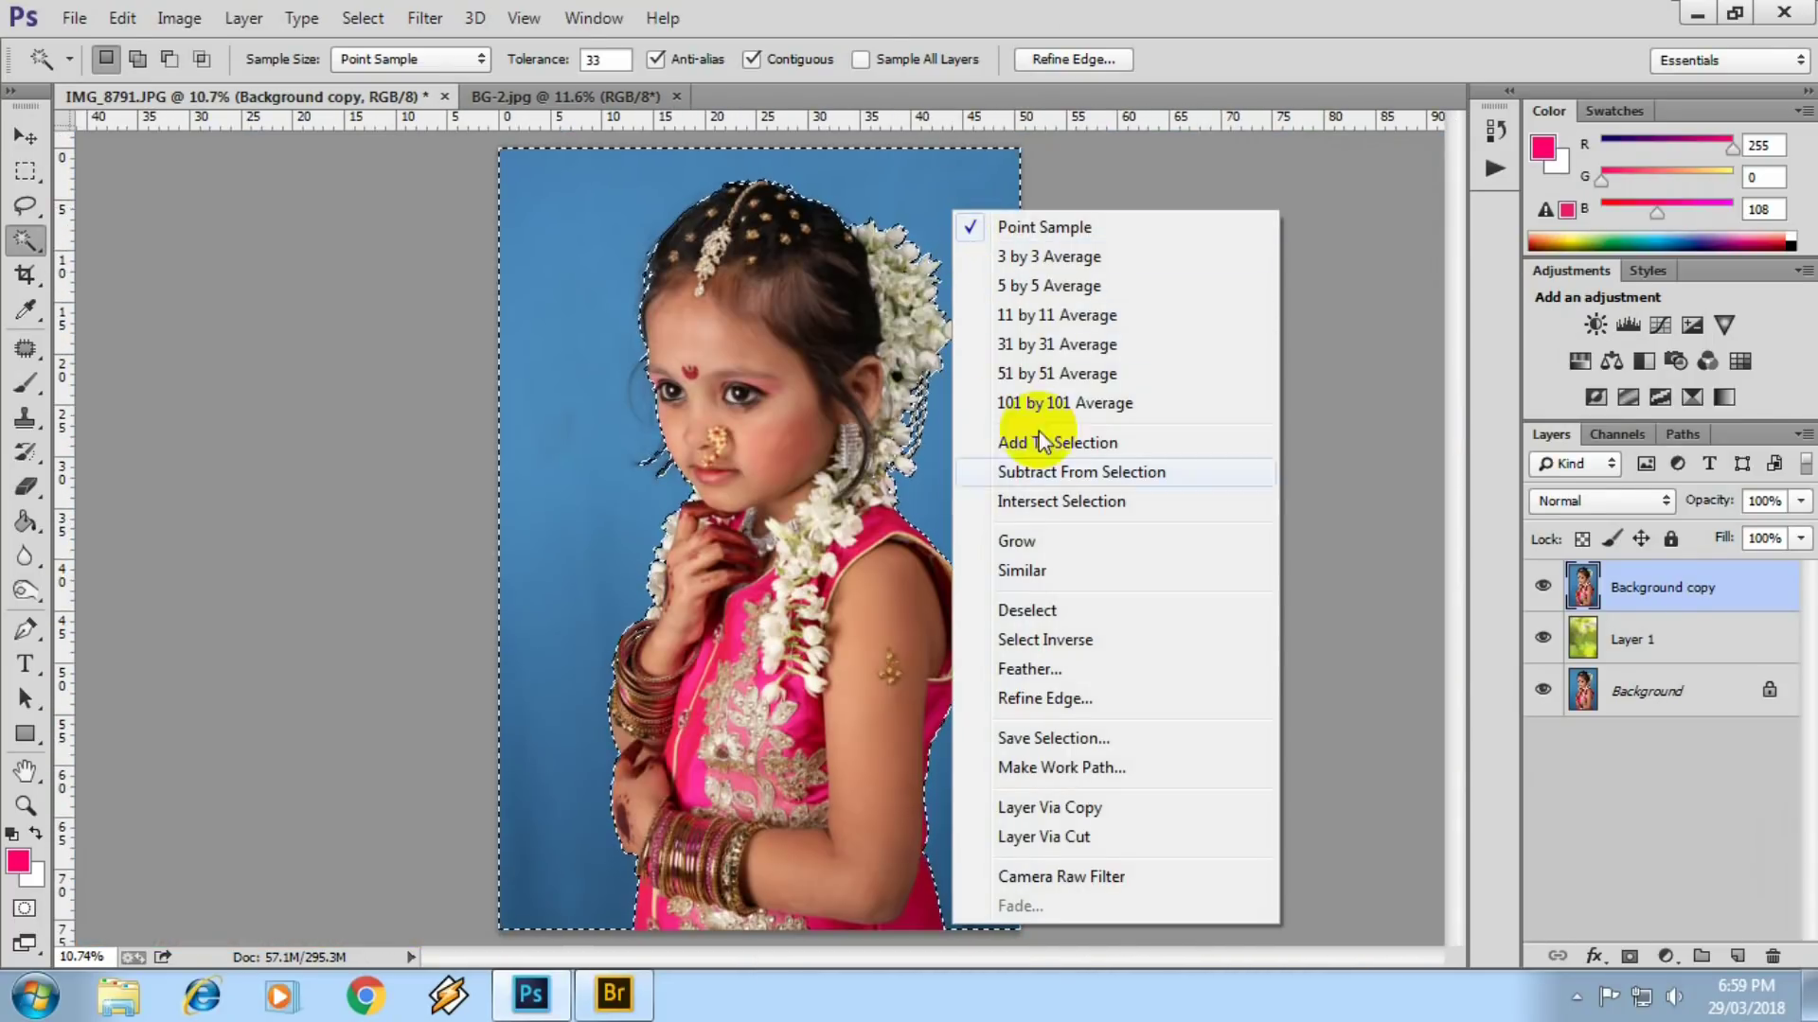
pyautogui.click(1053, 639)
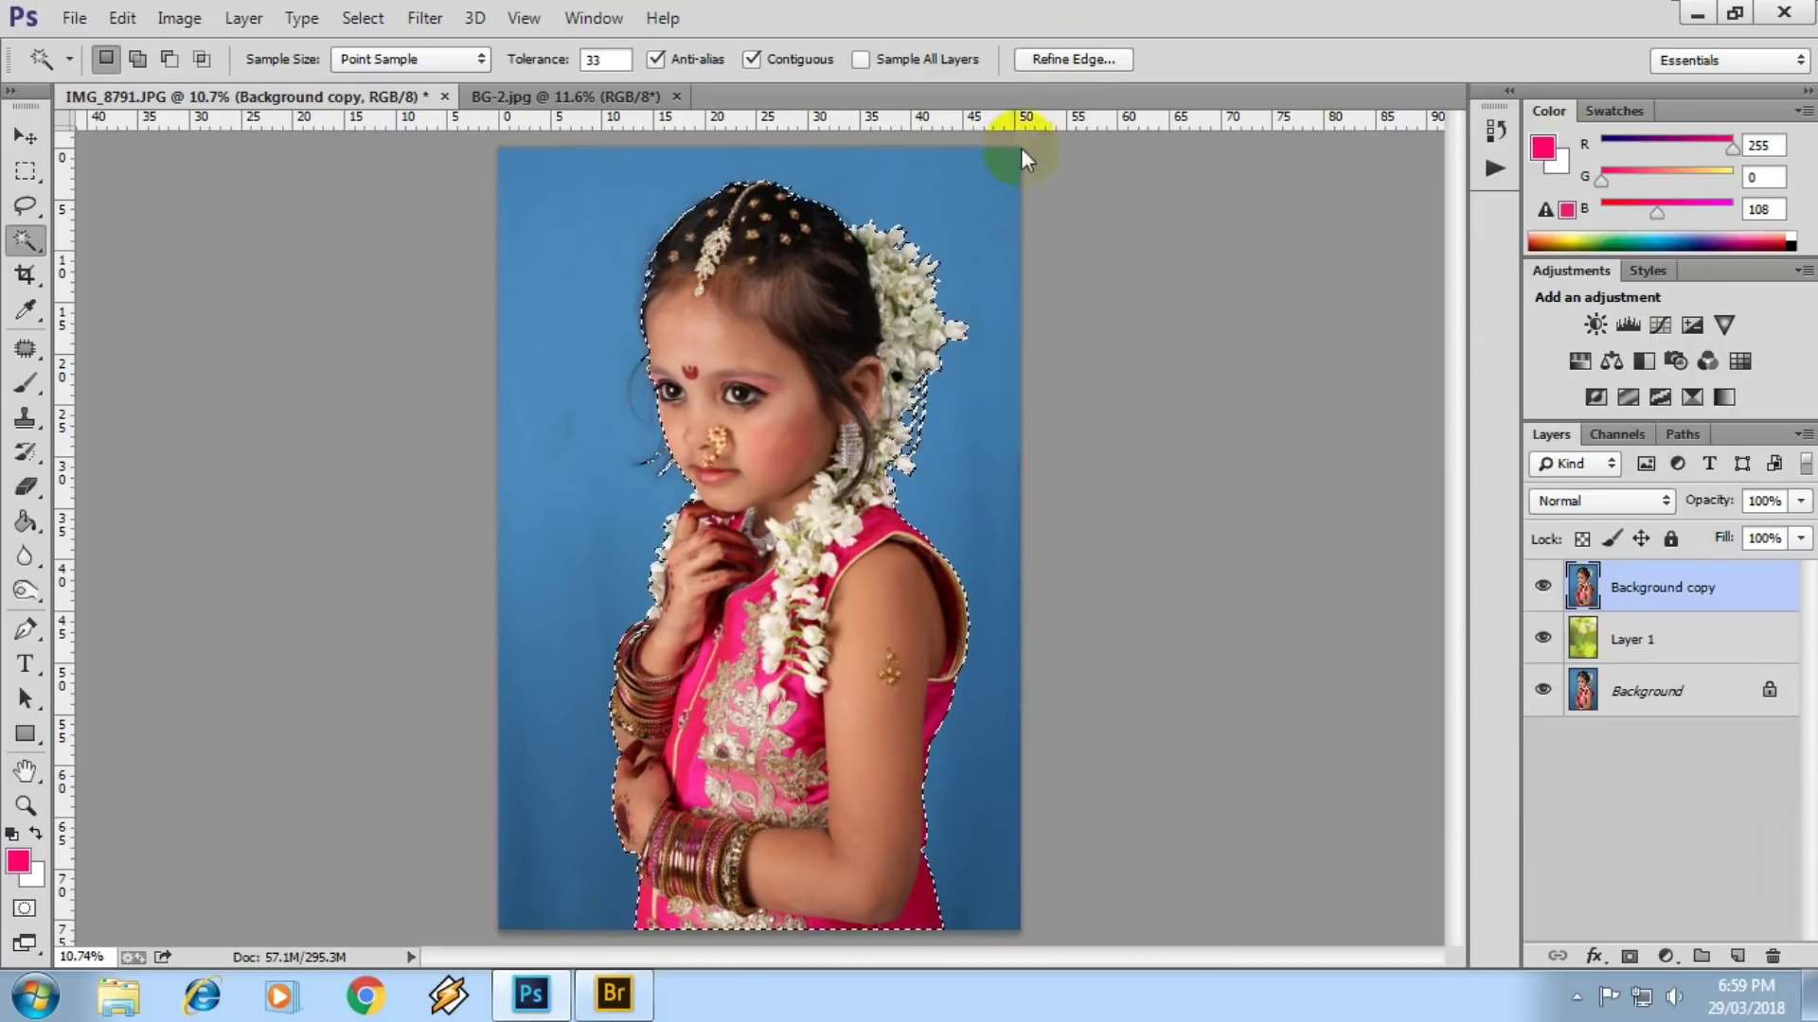
# - In Refine Edge, brush the Refine Radius tool down the hair edge by the forehead
pyautogui.click(1065, 61)
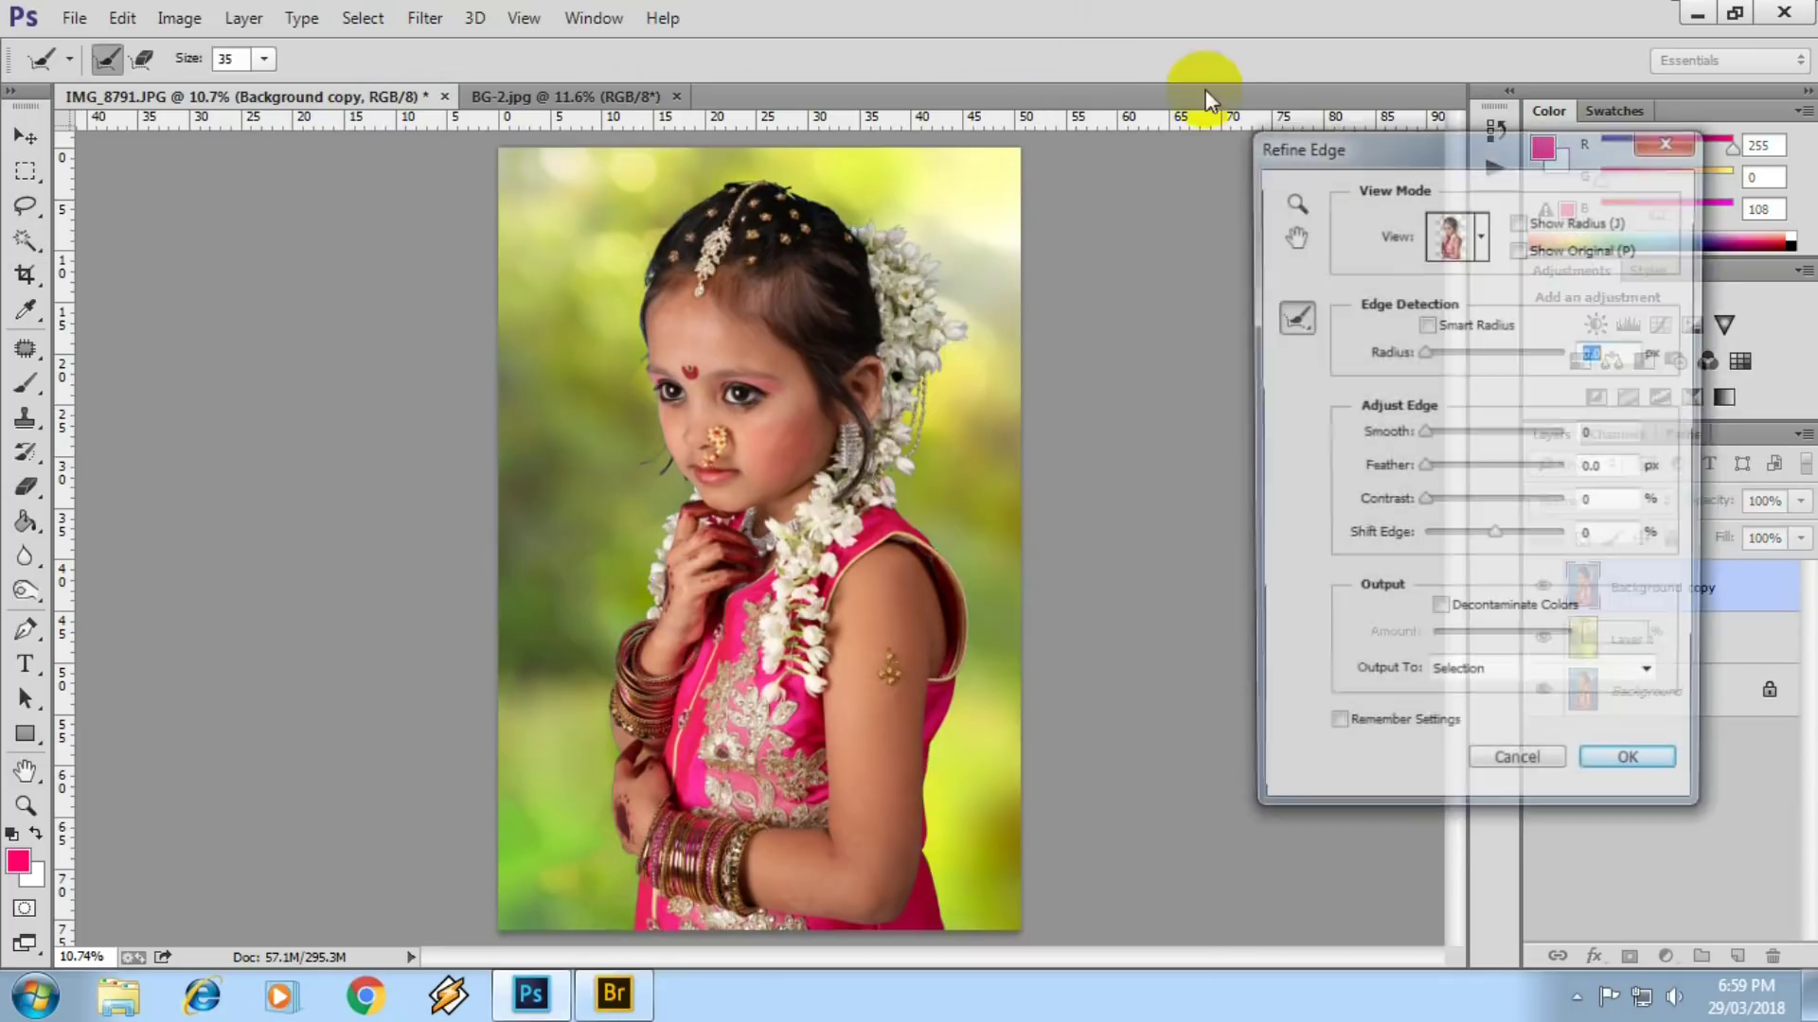
pyautogui.moveTo(772, 445); pyautogui.dragTo(757, 473)
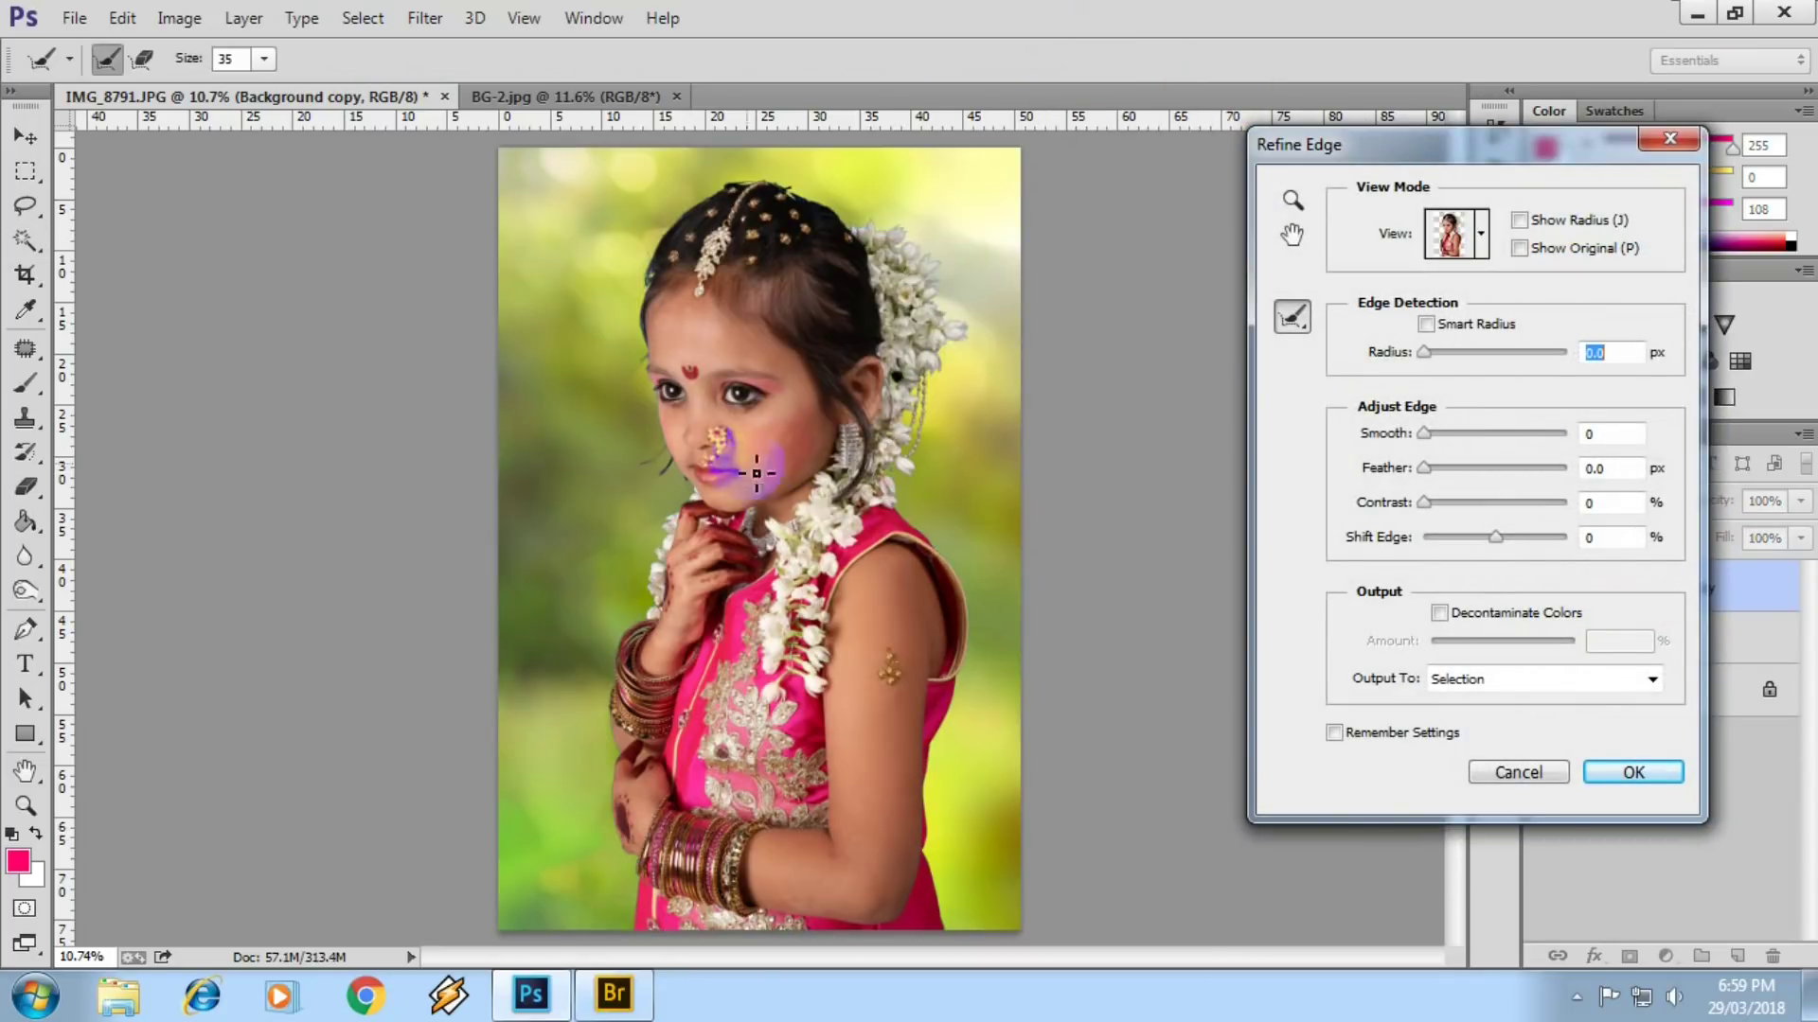
pyautogui.scroll(5, 588, 304)
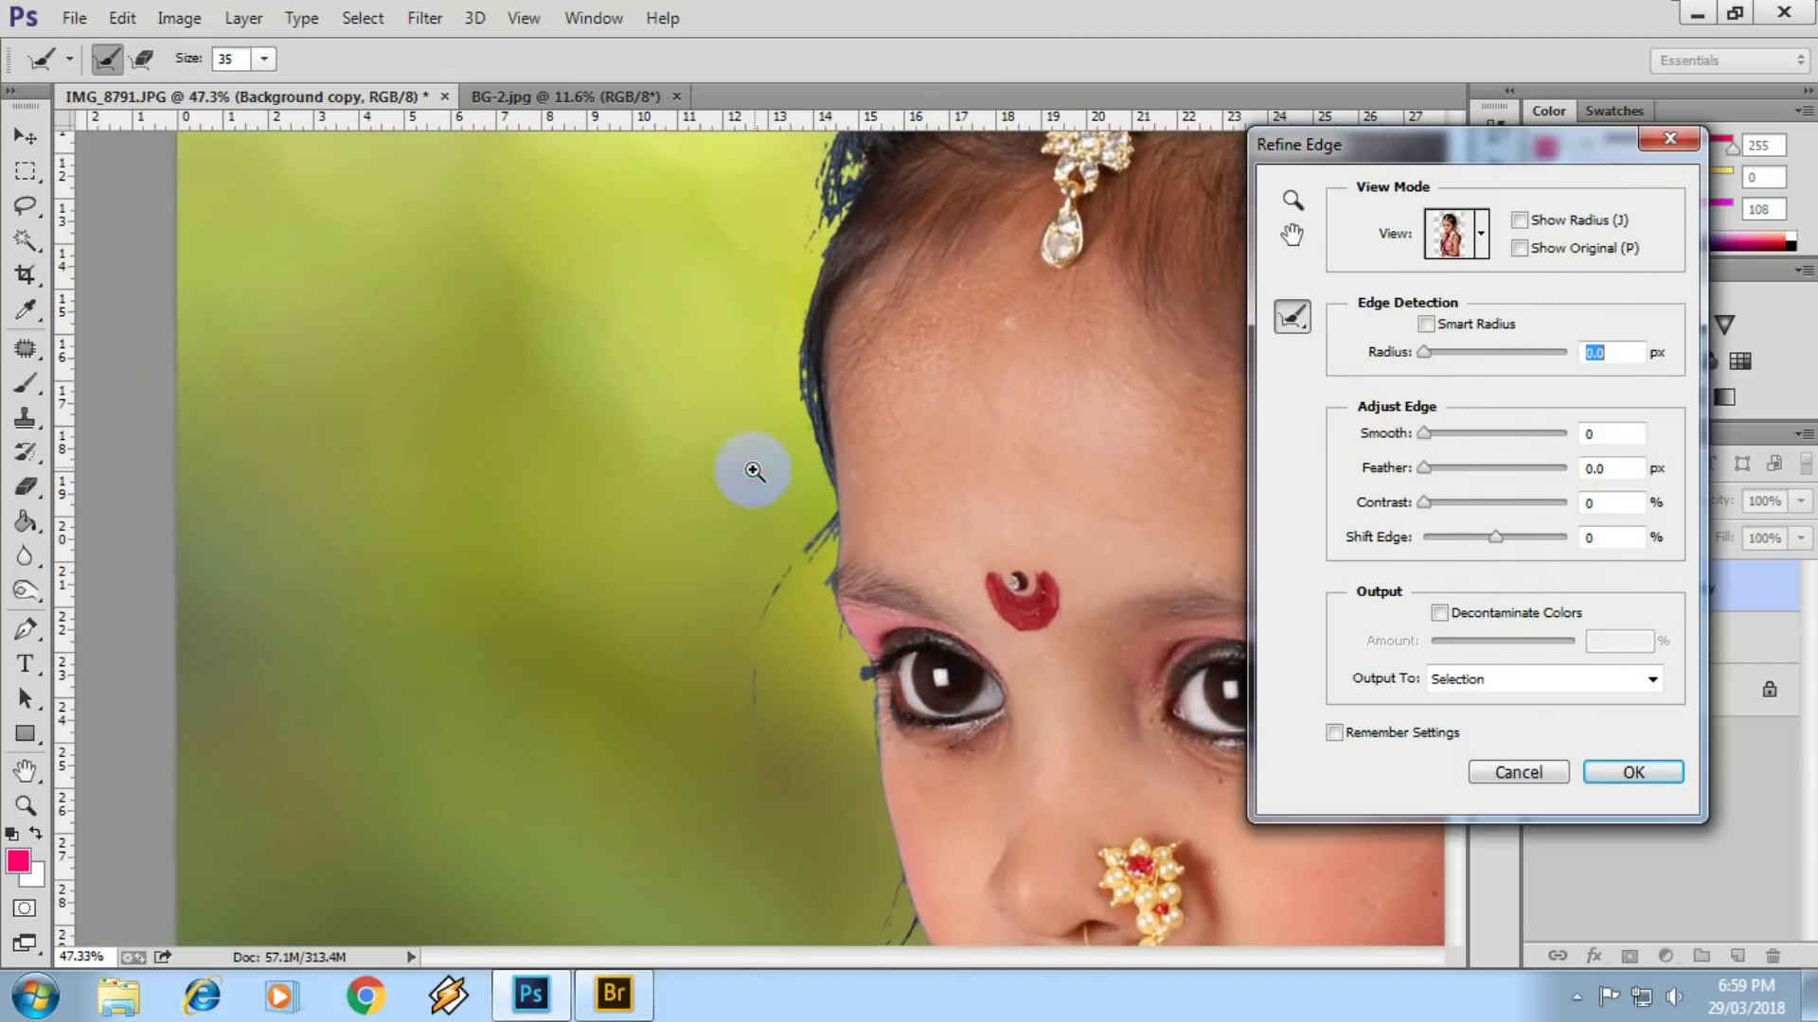
pyautogui.moveTo(809, 426); pyautogui.dragTo(606, 272)
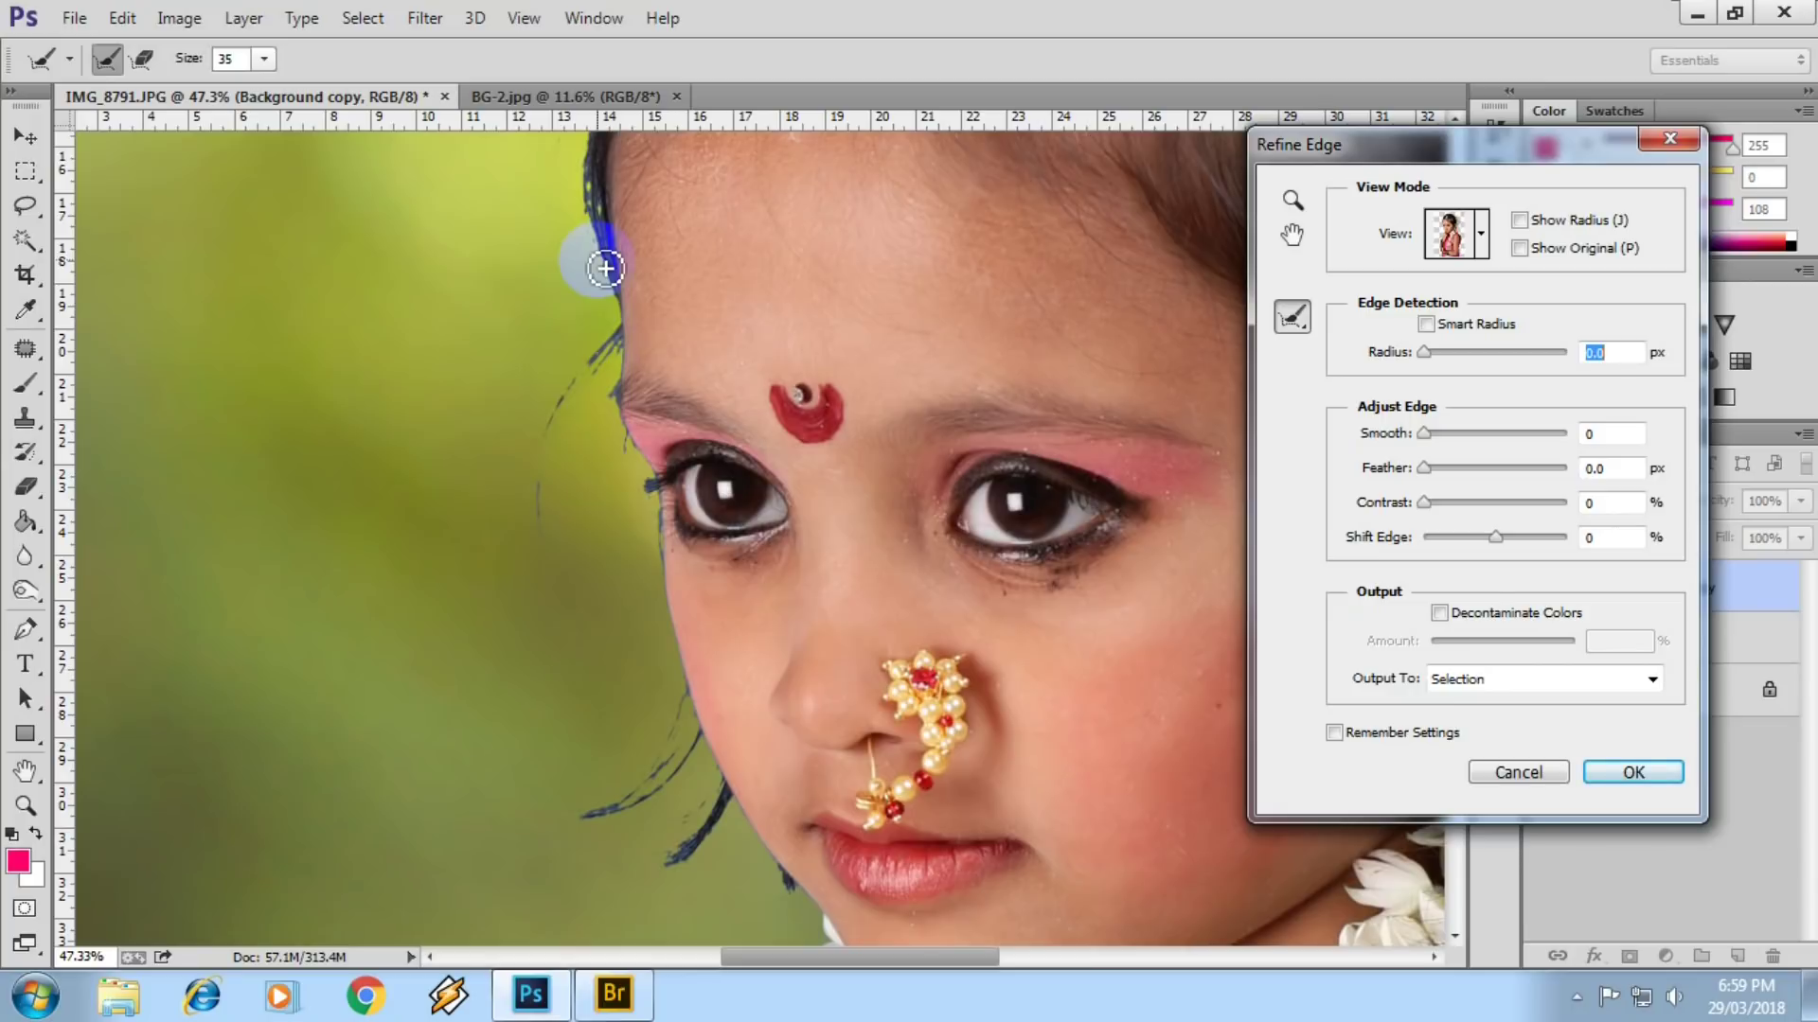
pyautogui.click(1301, 320)
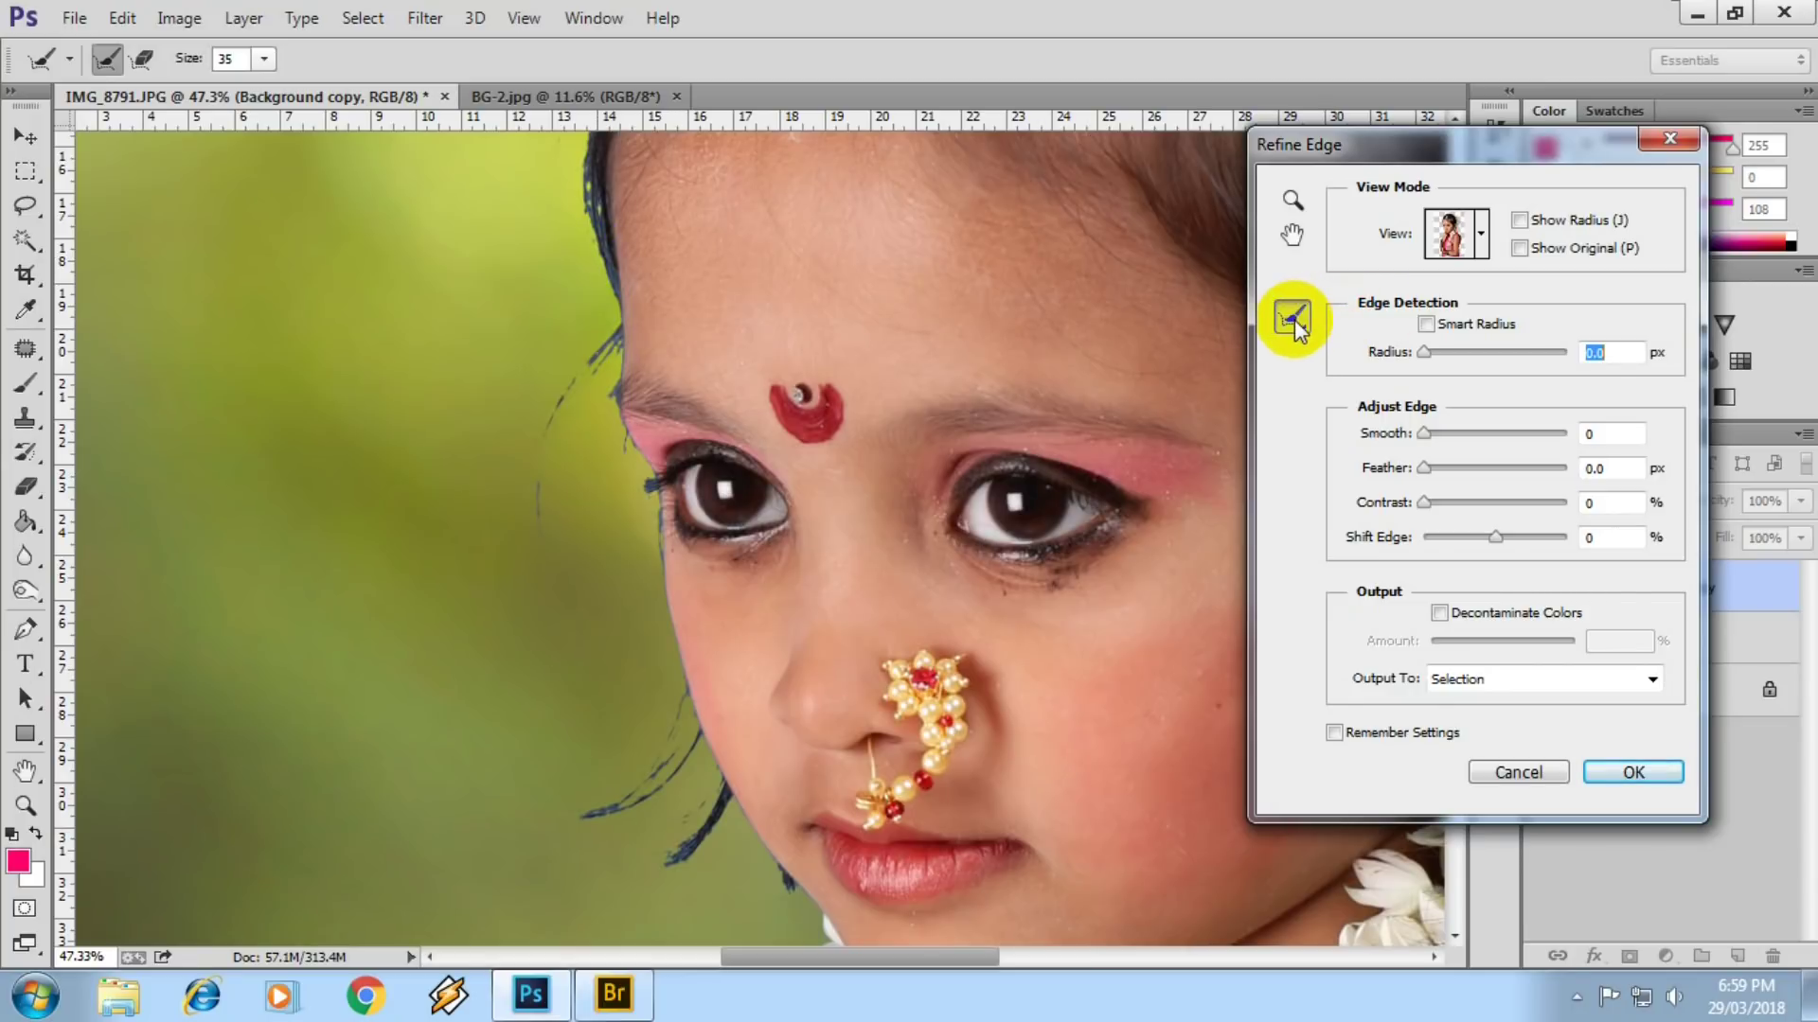
pyautogui.moveTo(588, 316); pyautogui.dragTo(594, 281)
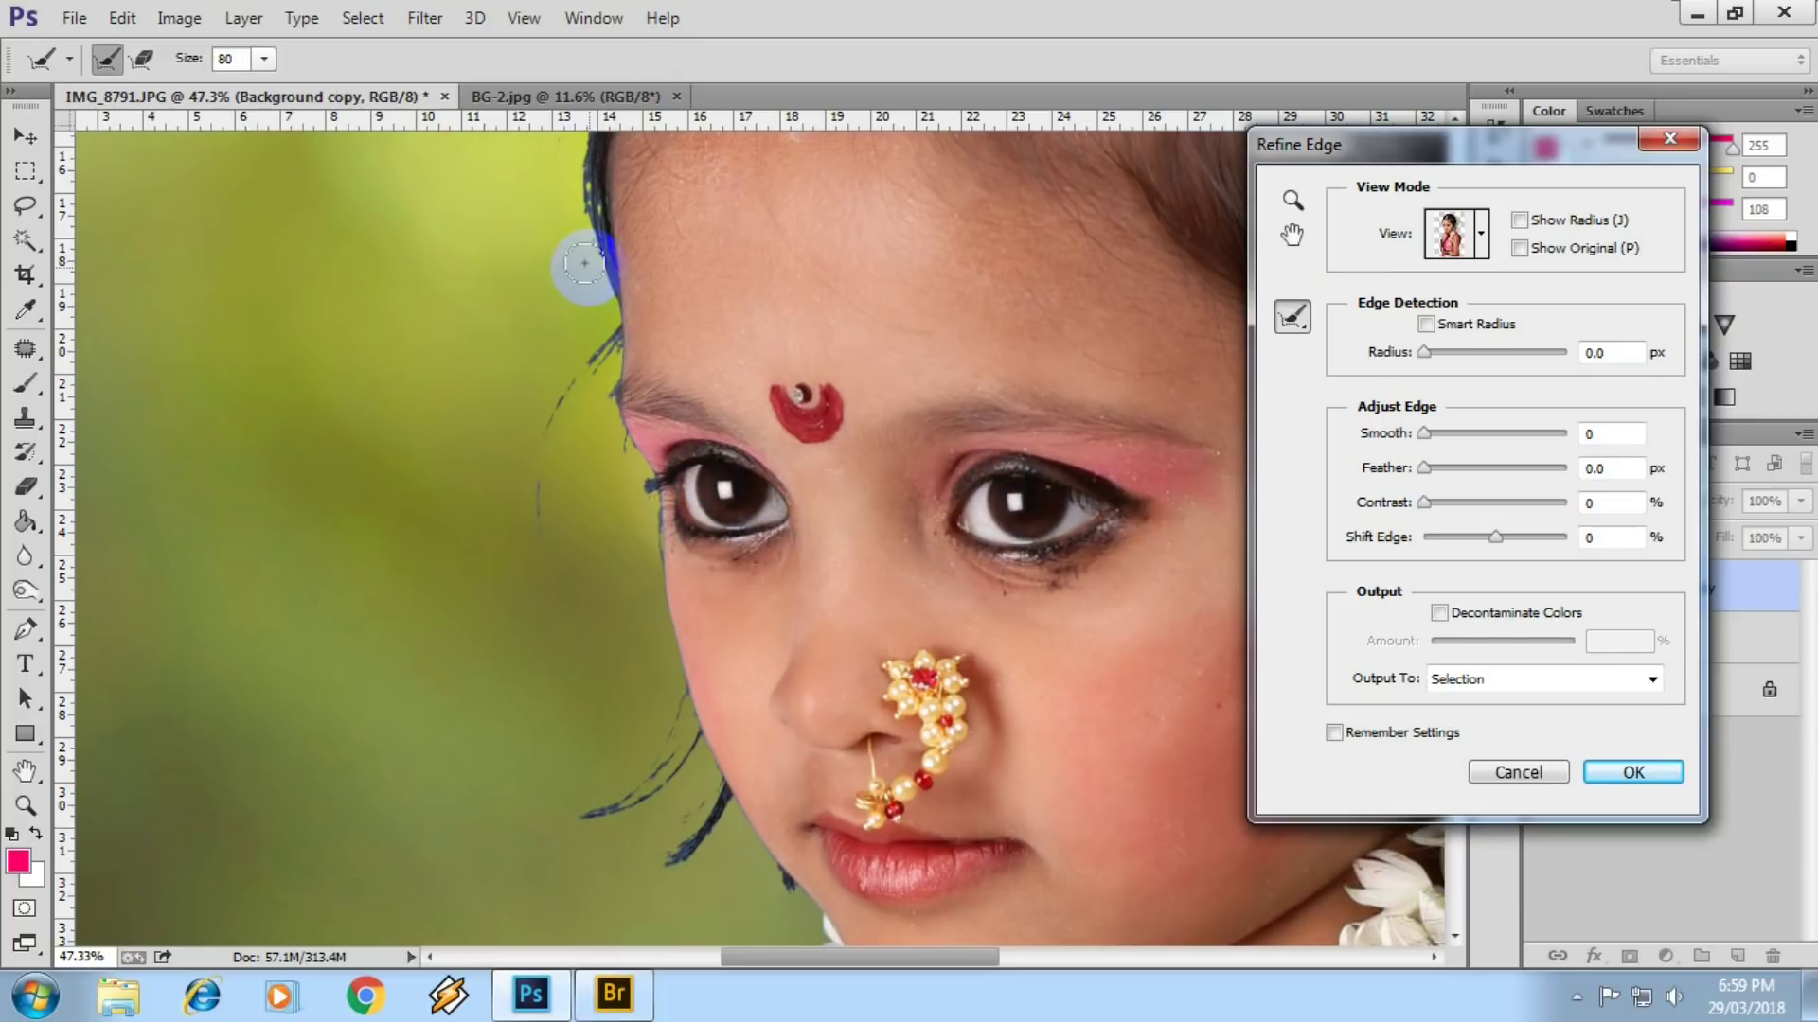
pyautogui.press(']')
pyautogui.moveTo(582, 253)
pyautogui.mouseDown()
pyautogui.moveTo(573, 209)
pyautogui.moveTo(570, 375)
pyautogui.mouseUp()
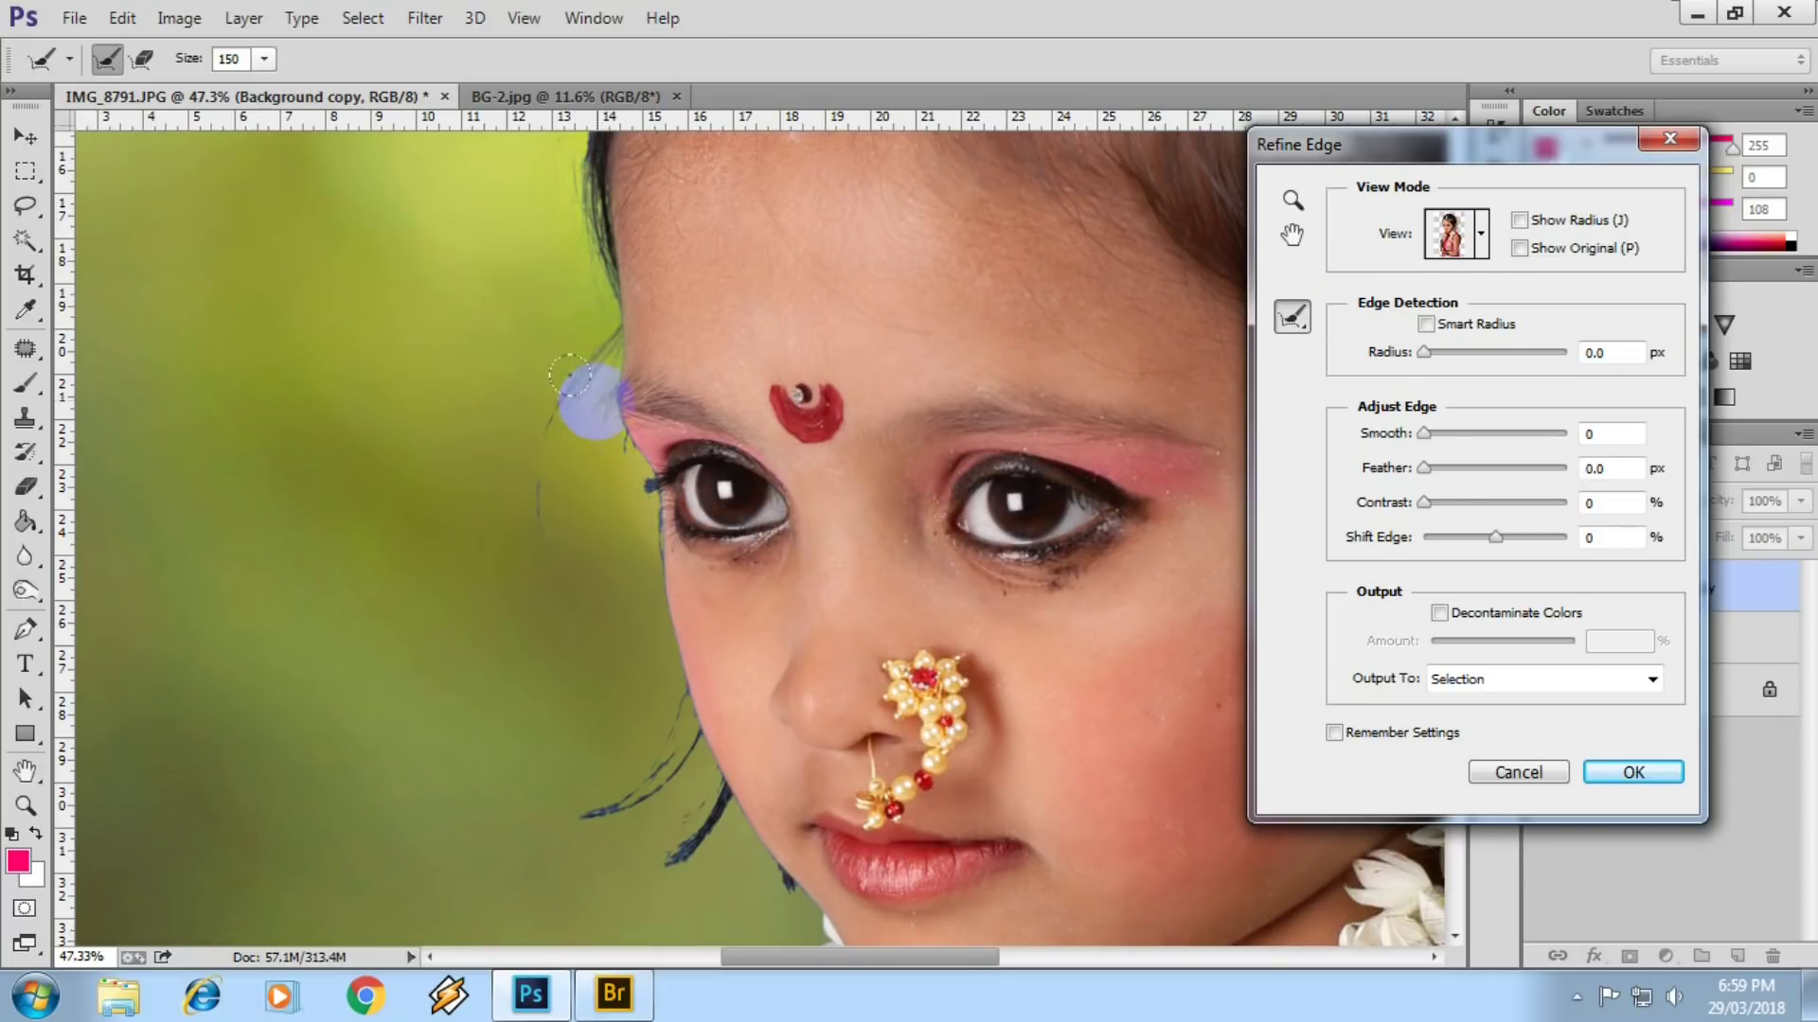
pyautogui.moveTo(582, 369); pyautogui.dragTo(617, 578)
pyautogui.moveTo(580, 298); pyautogui.dragTo(584, 611)
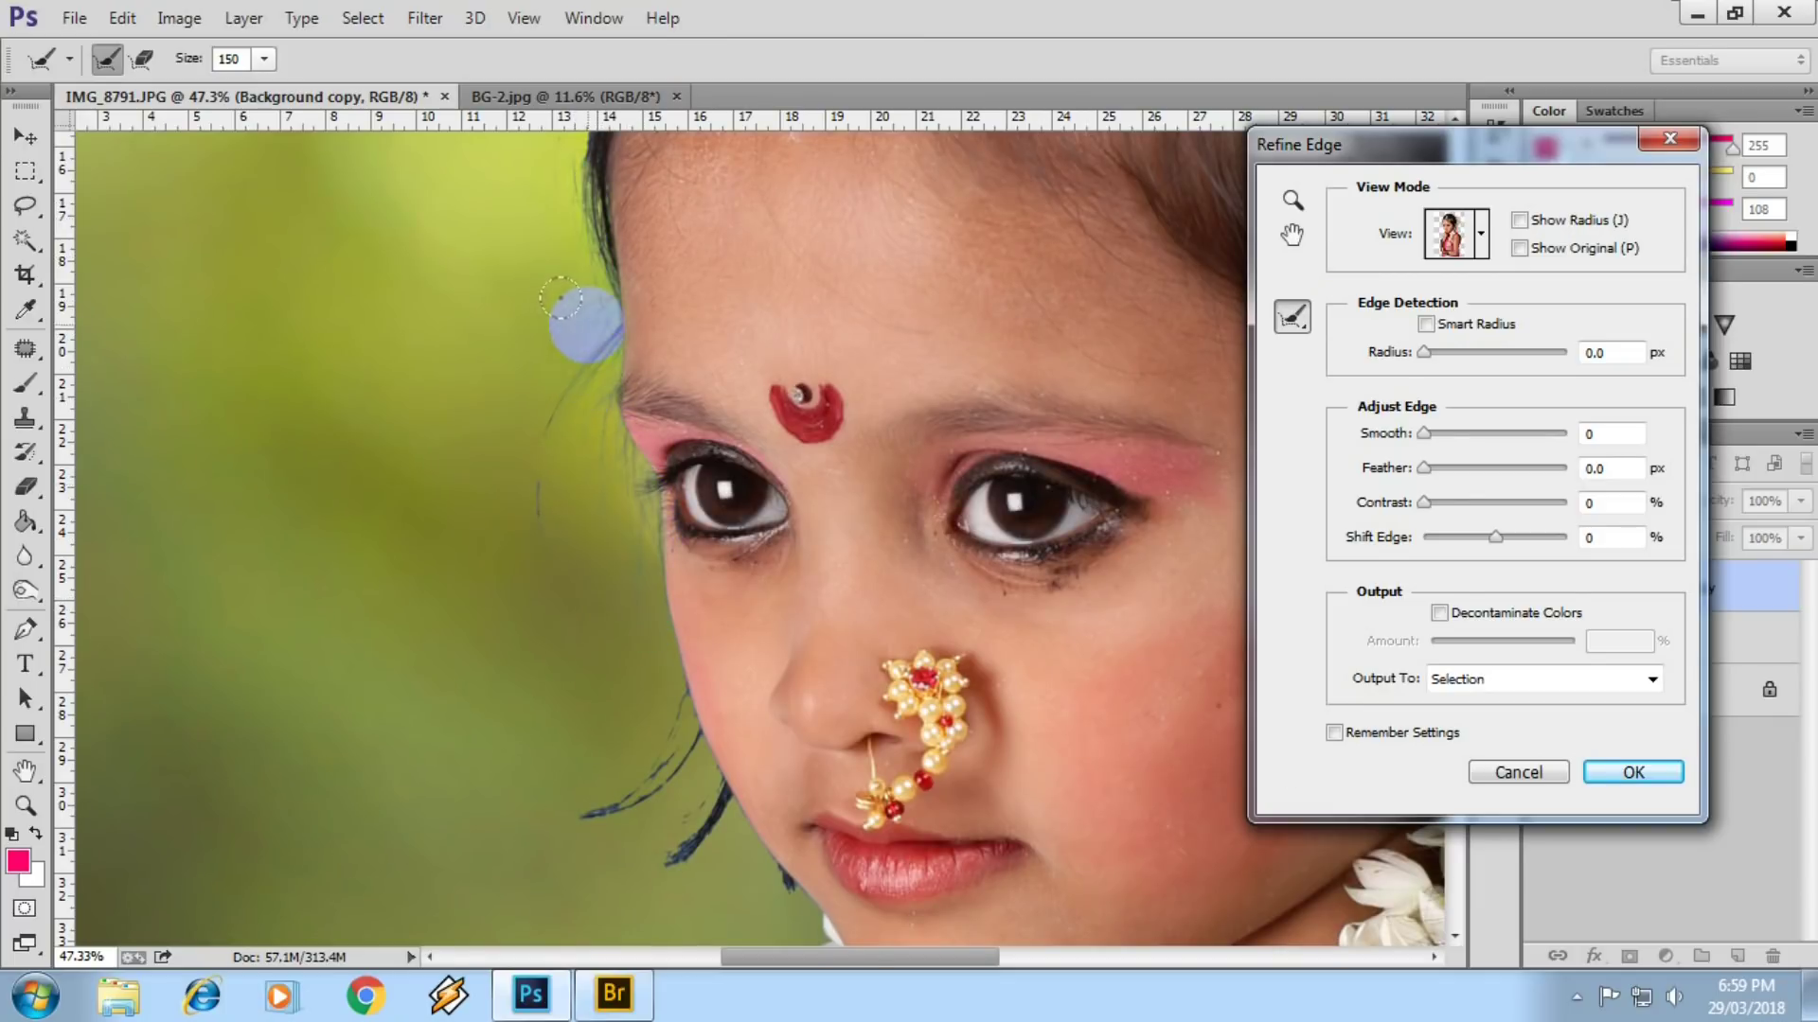
# - Set the refine brush to 111 and paint the hair edges beside the face and jaw
pyautogui.click(263, 59)
pyautogui.moveTo(264, 88); pyautogui.dragTo(487, 89)
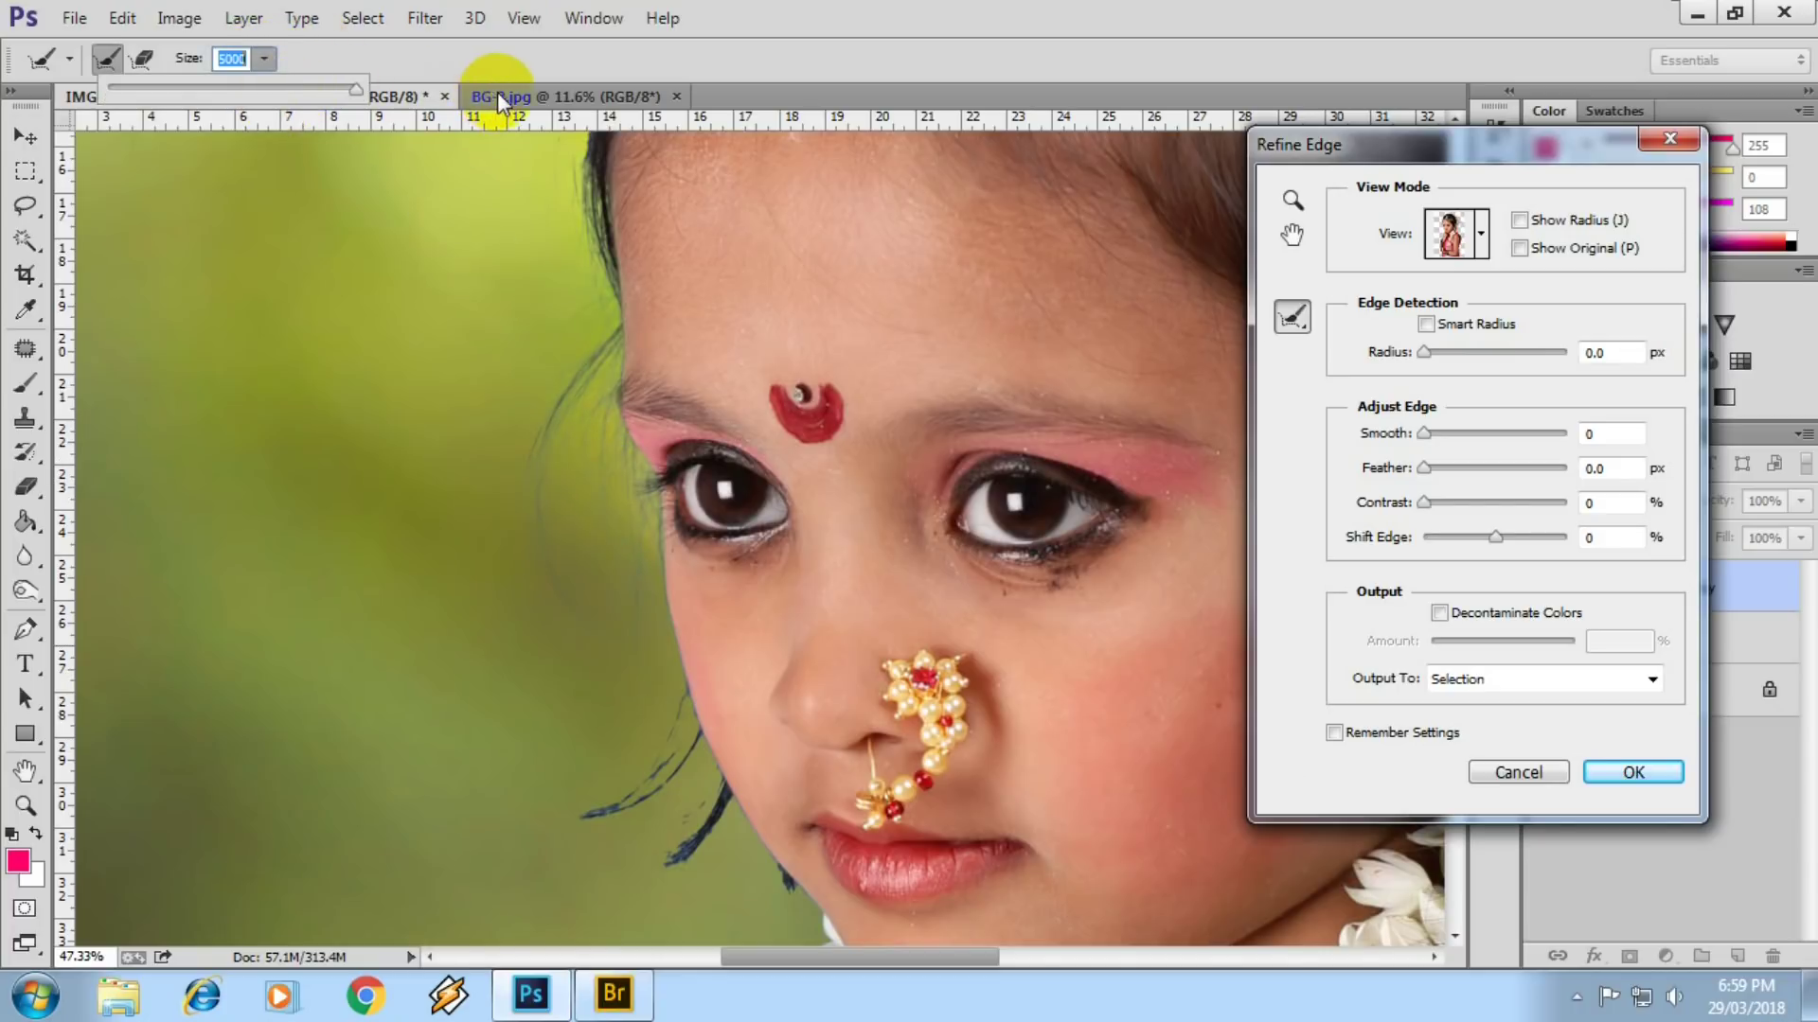
pyautogui.moveTo(356, 89); pyautogui.dragTo(244, 89)
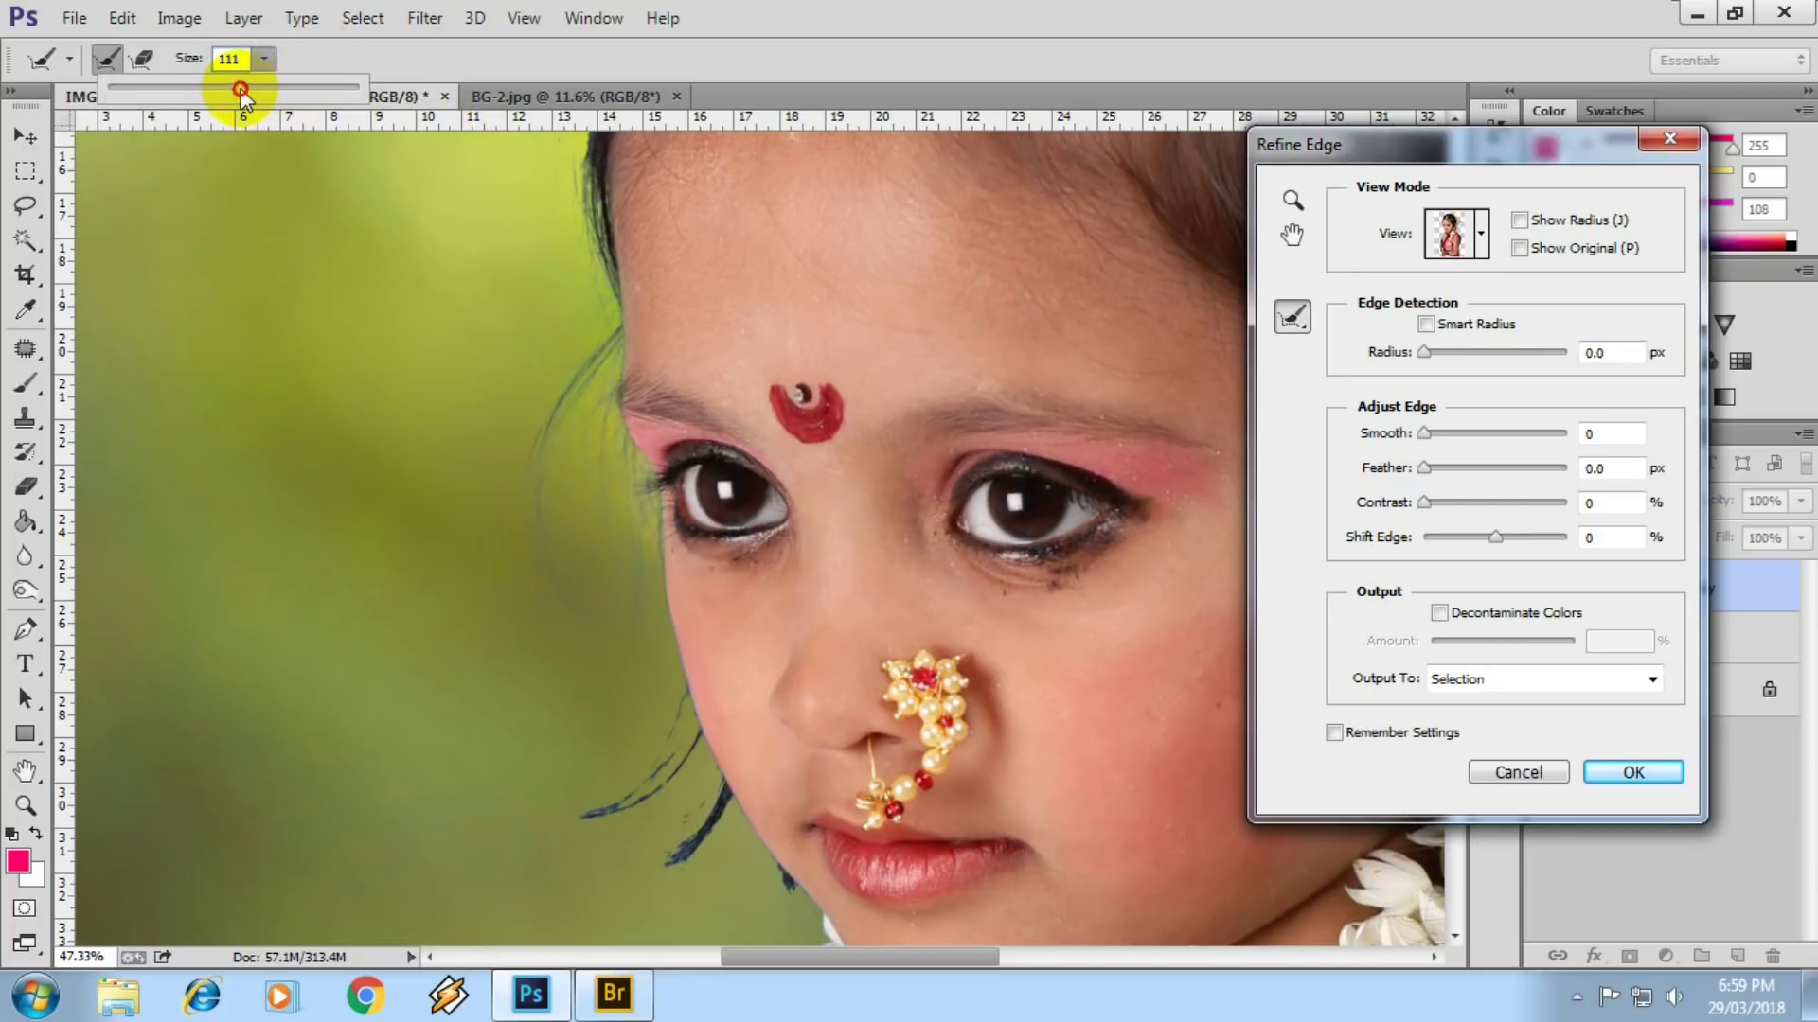
pyautogui.moveTo(594, 218); pyautogui.dragTo(609, 649)
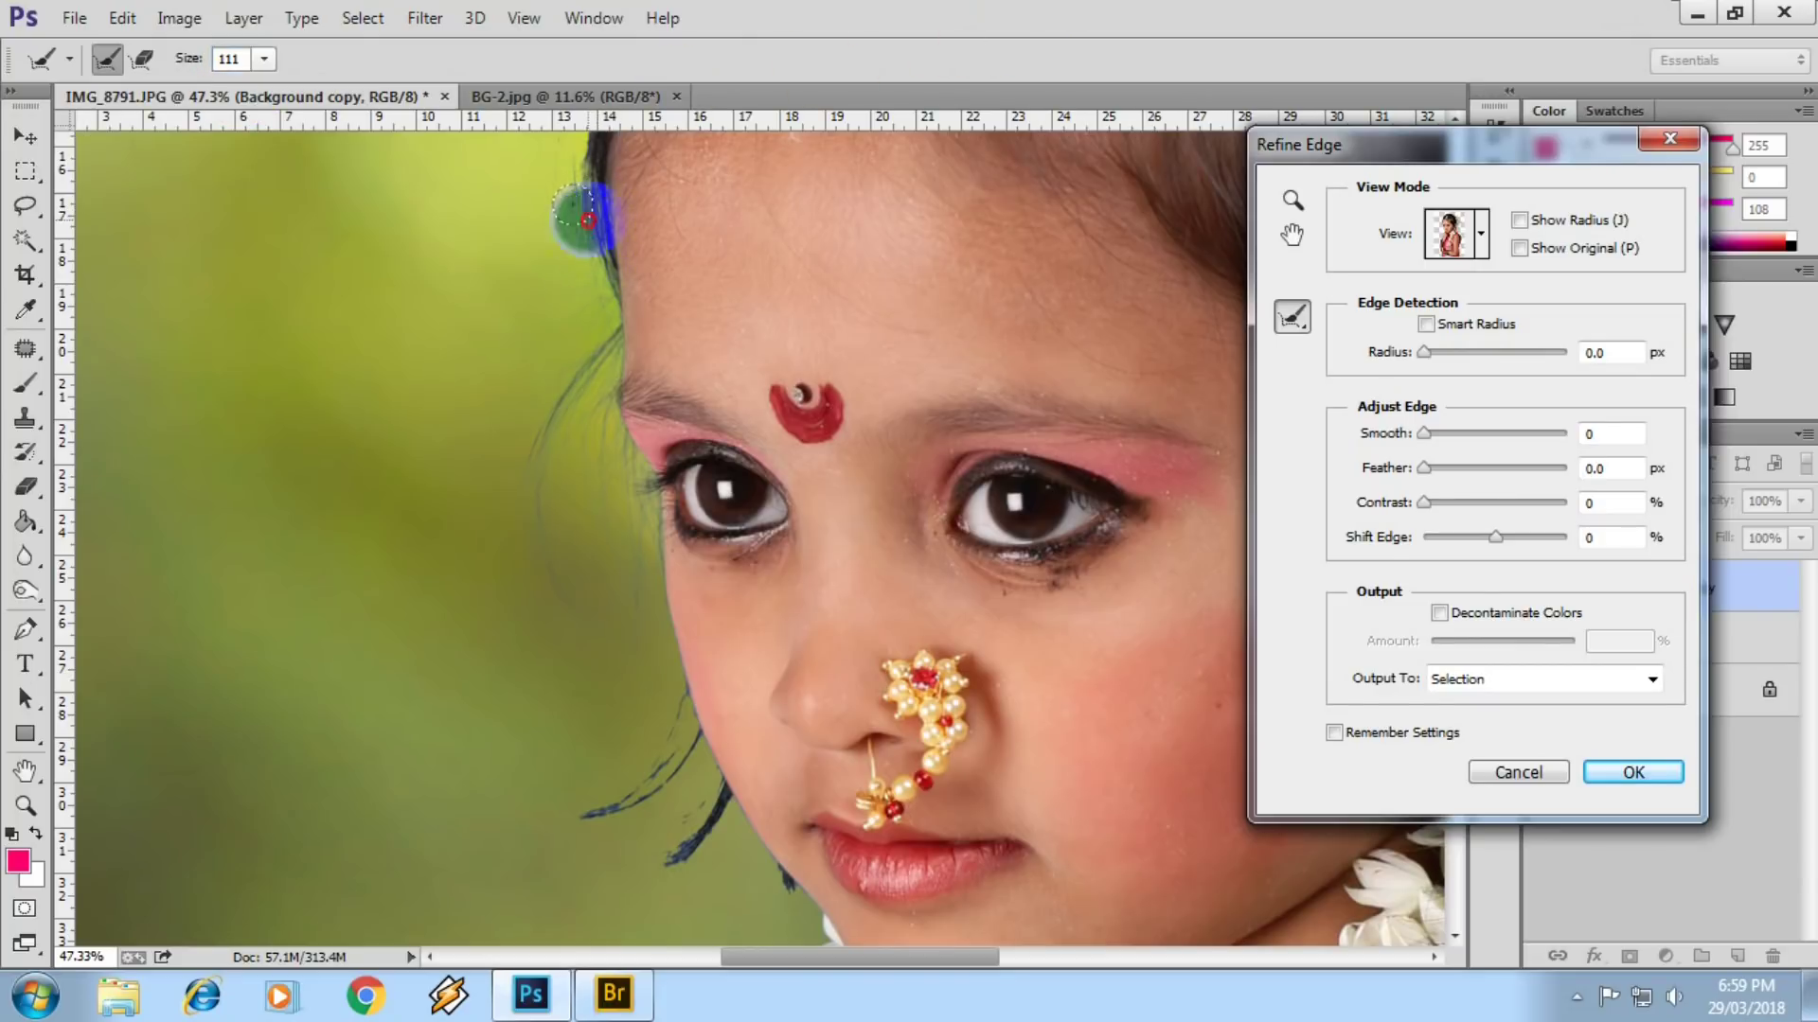
pyautogui.moveTo(620, 531)
pyautogui.mouseDown()
pyautogui.moveTo(610, 821)
pyautogui.moveTo(750, 850)
pyautogui.mouseUp()
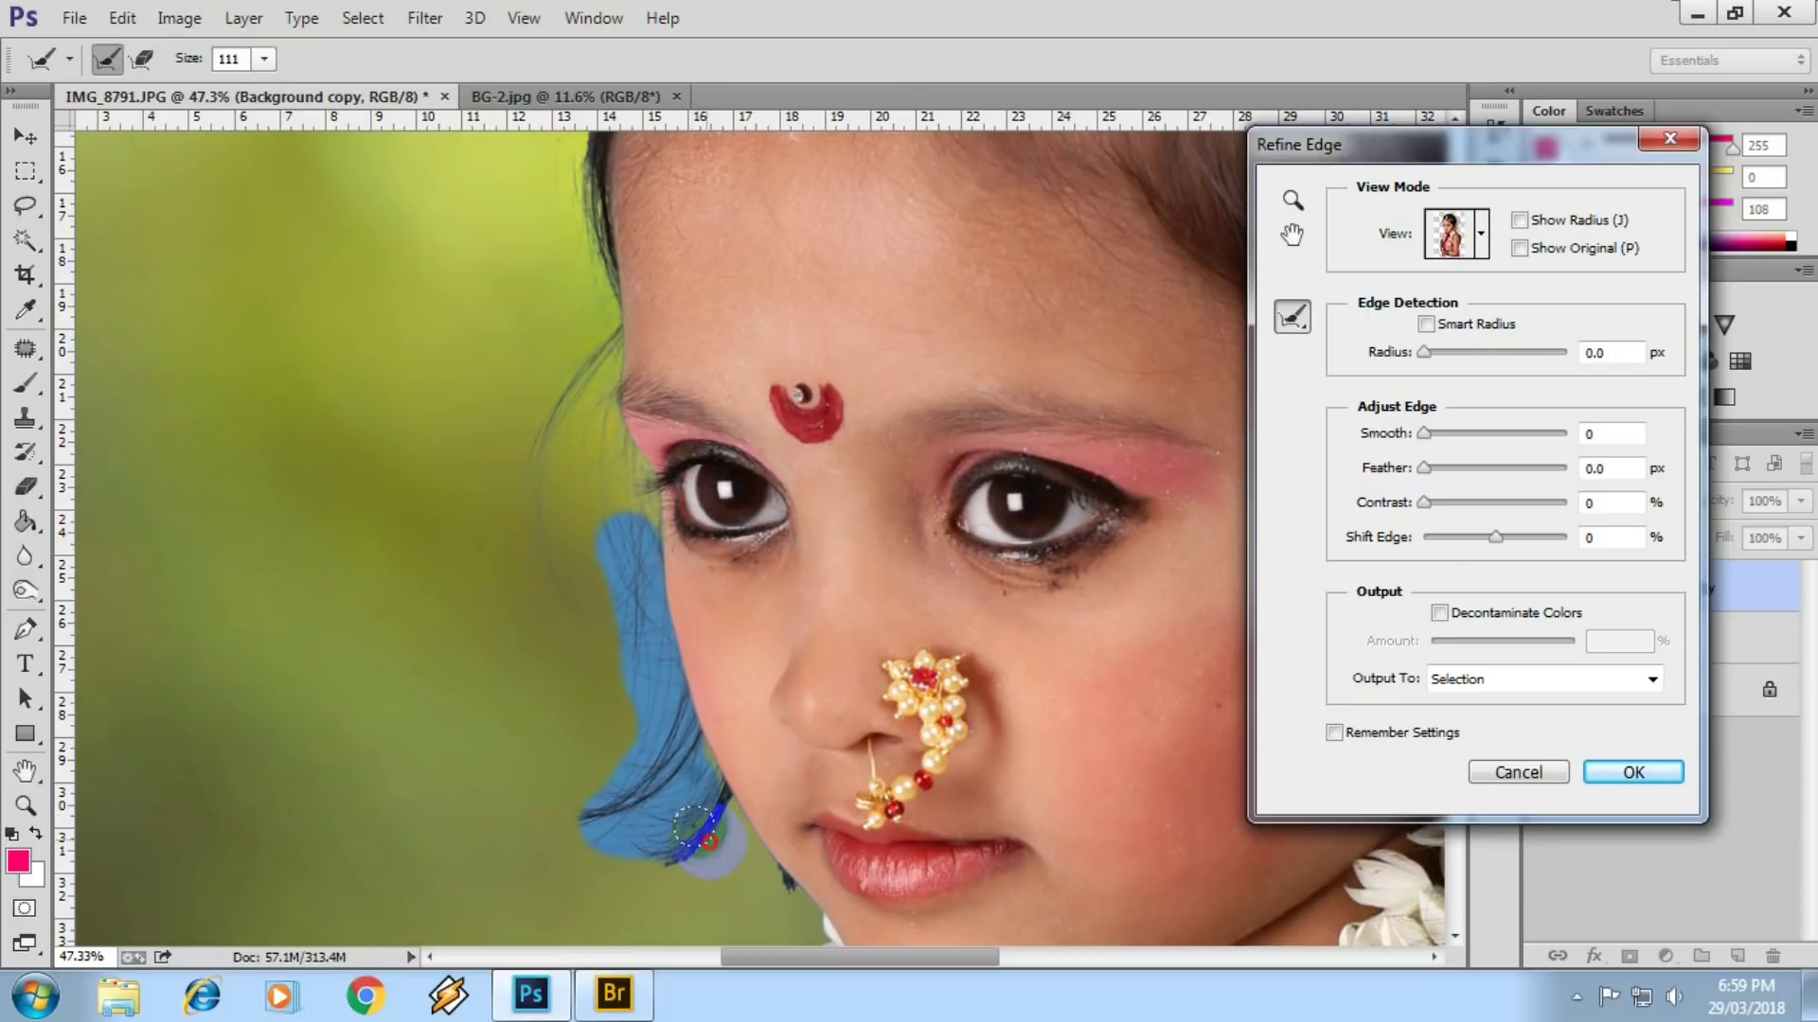
pyautogui.moveTo(736, 835)
pyautogui.mouseDown()
pyautogui.moveTo(757, 738)
pyautogui.moveTo(628, 539)
pyautogui.mouseUp()
pyautogui.moveTo(540, 623); pyautogui.dragTo(520, 611)
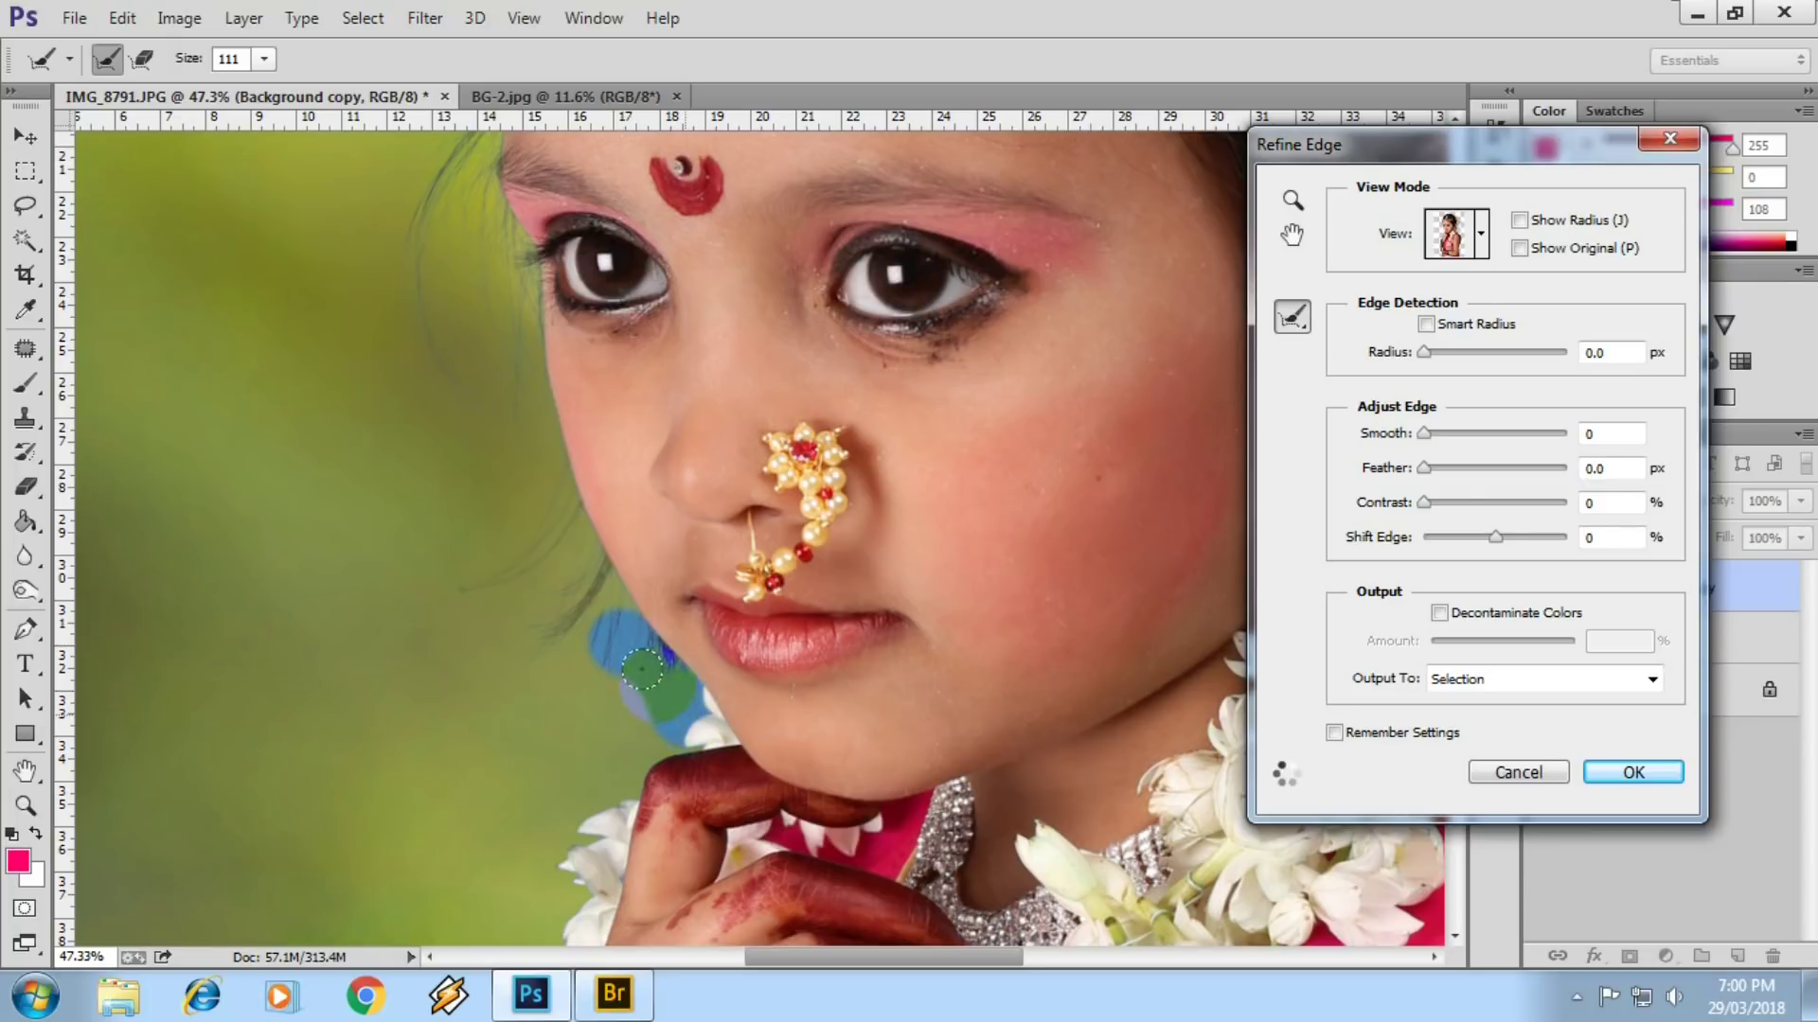
pyautogui.click(595, 623)
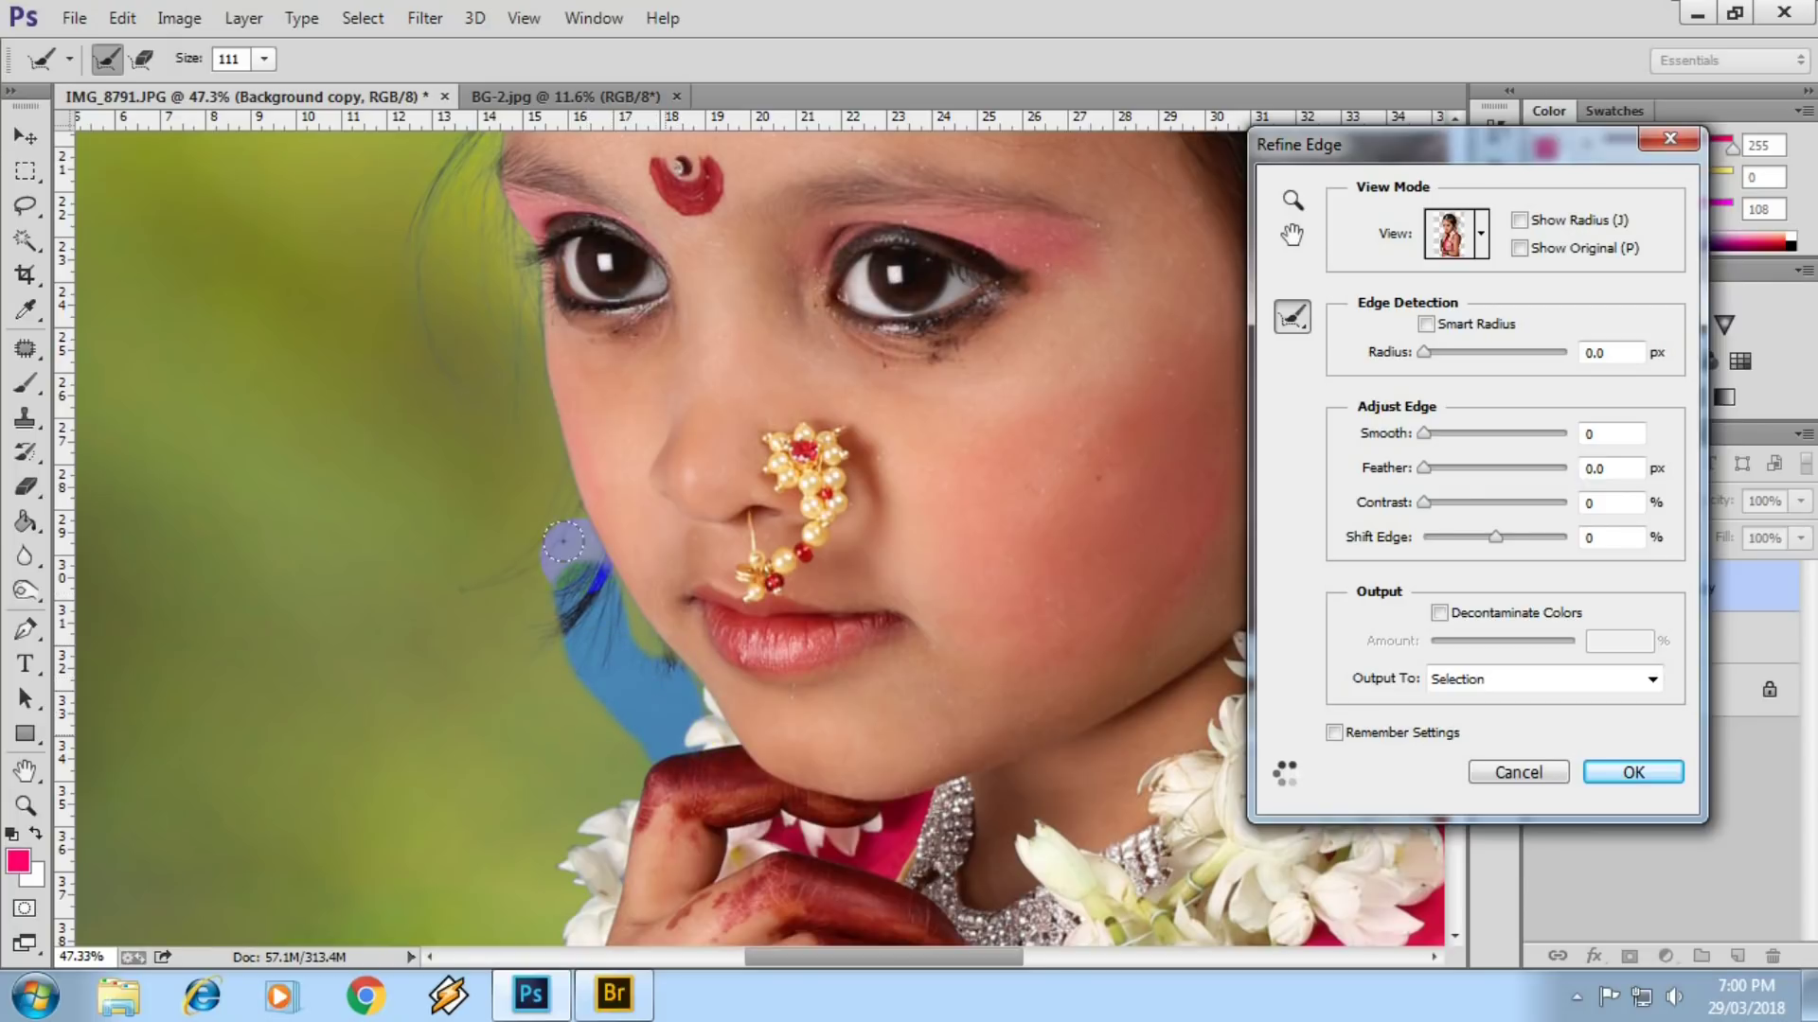
# - Refine the edge around the ear and the garland up to the pearl strand
pyautogui.hscroll(5, 751, 547)
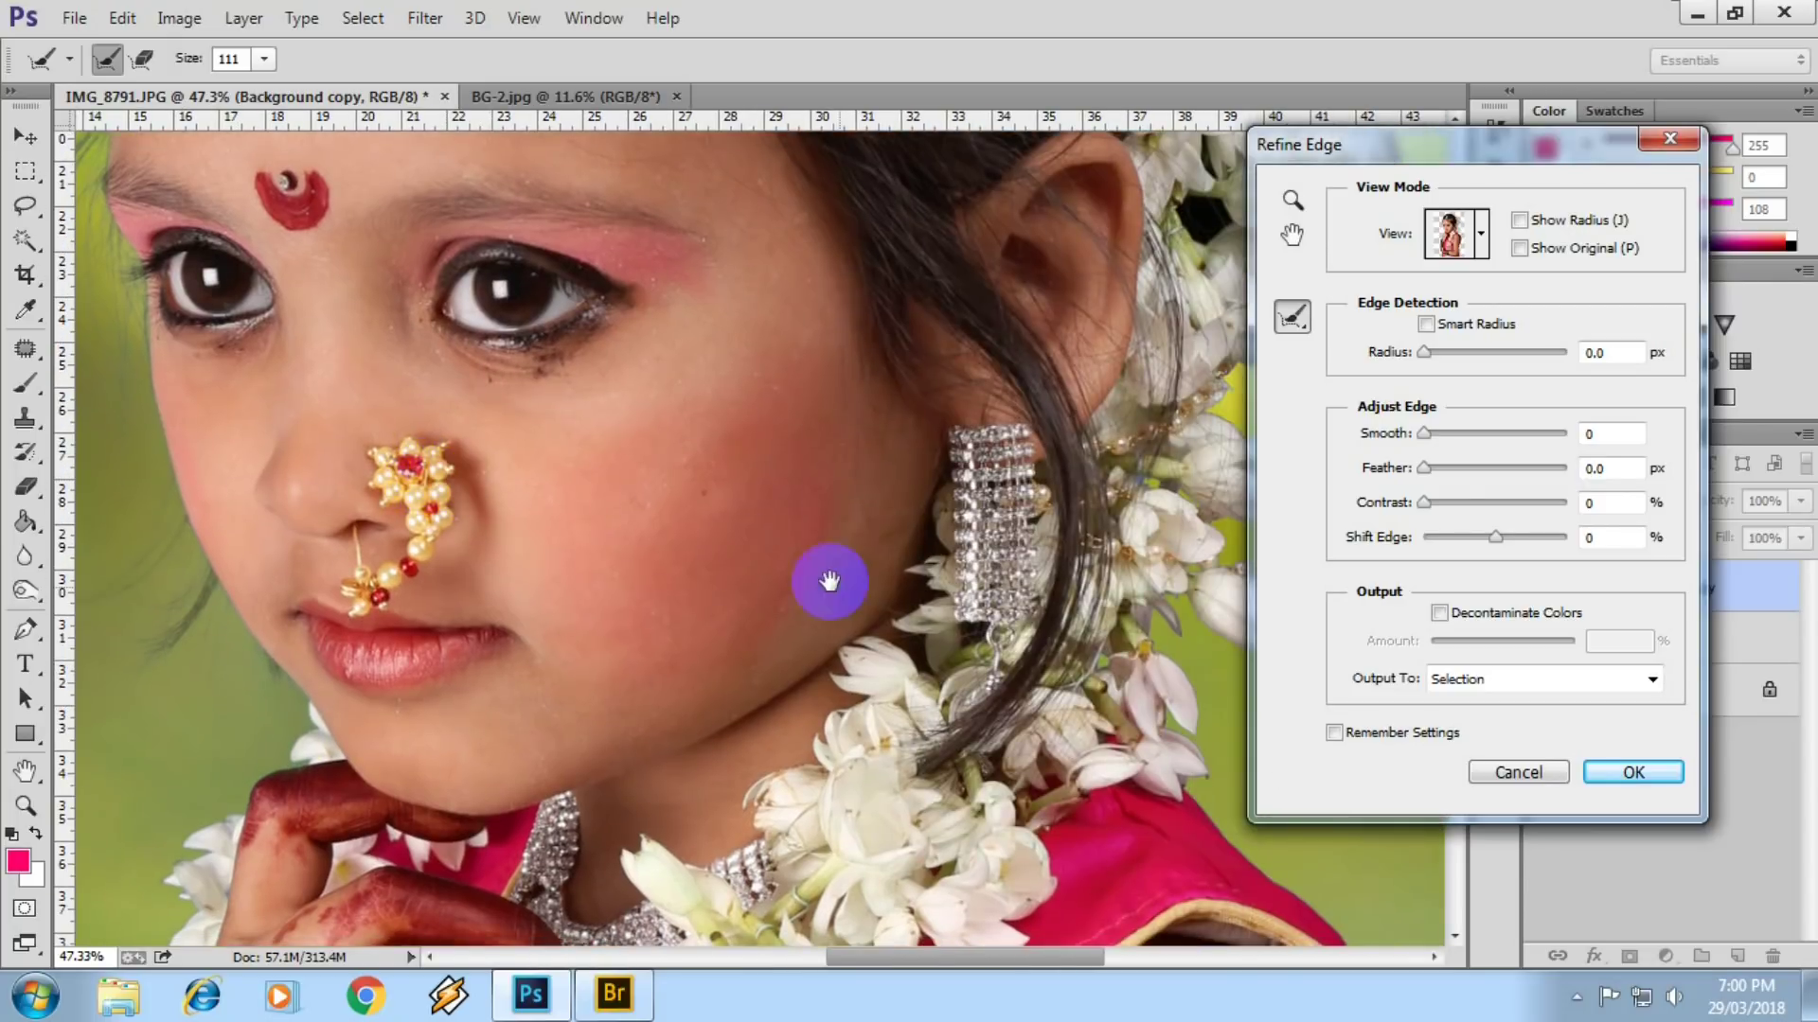
pyautogui.hscroll(2, 556, 580)
pyautogui.hscroll(5, 587, 549)
pyautogui.click(662, 493)
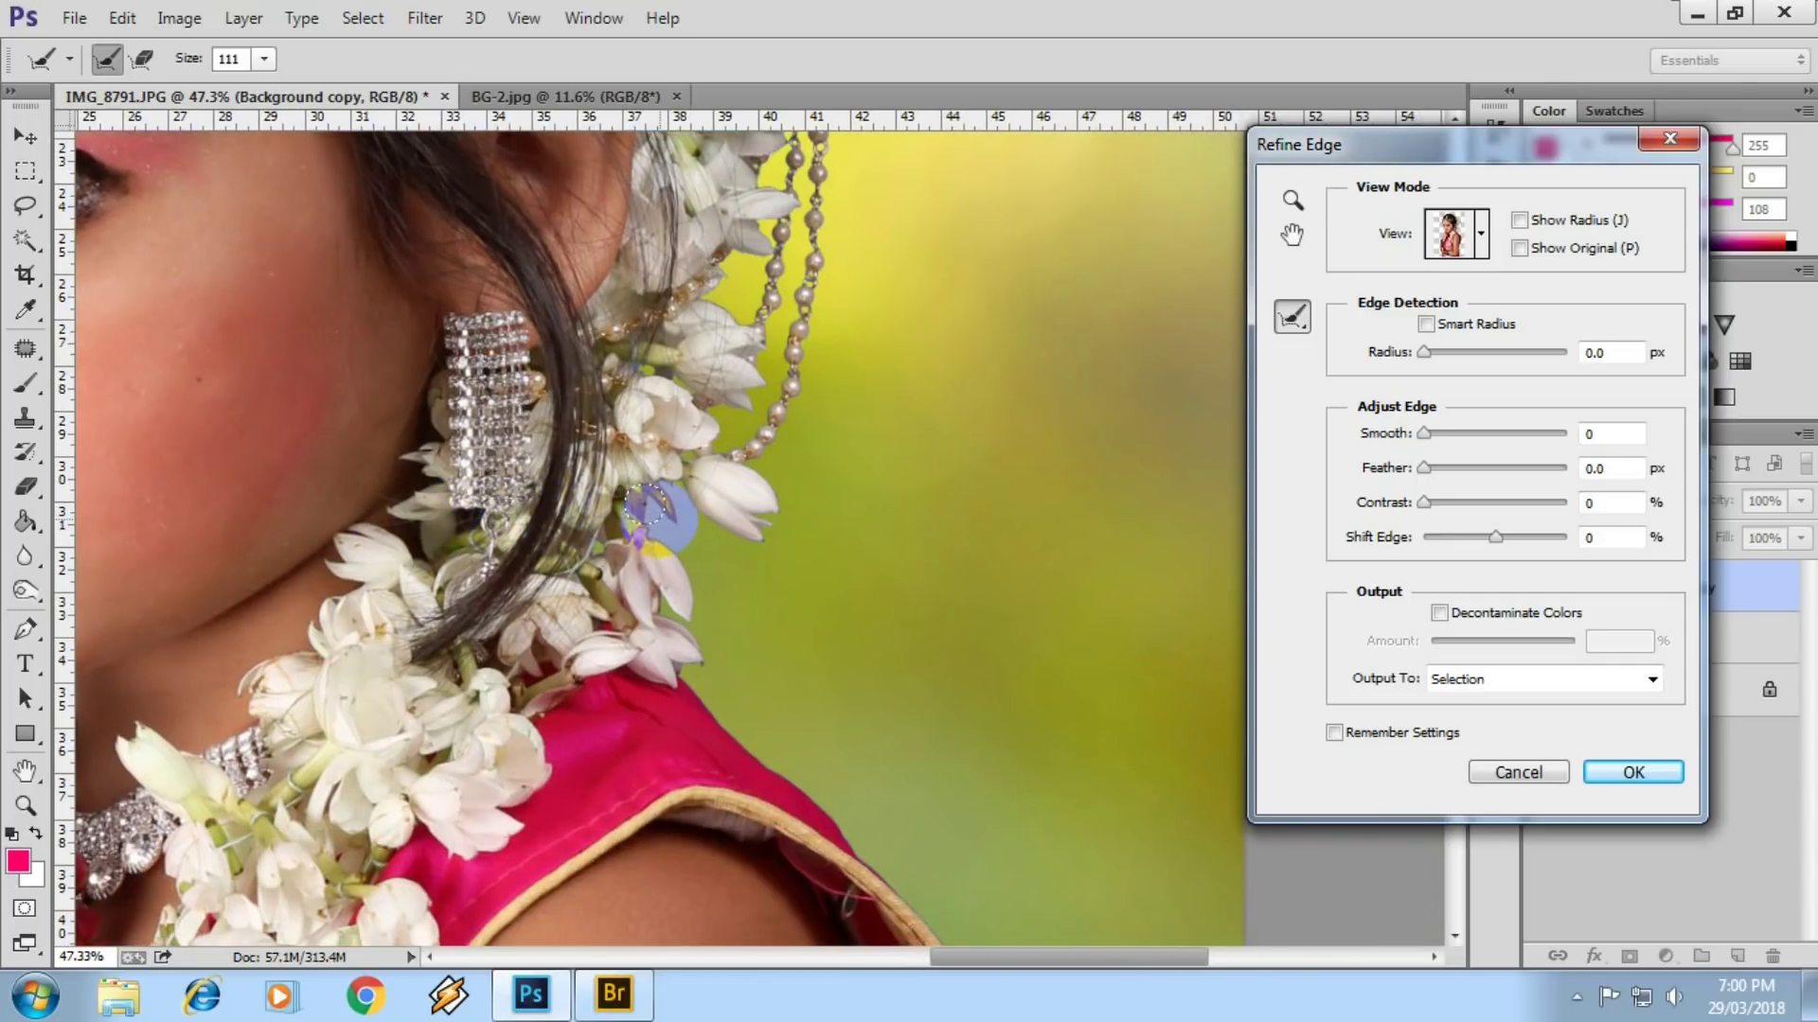
pyautogui.moveTo(659, 518)
pyautogui.mouseDown()
pyautogui.moveTo(748, 452)
pyautogui.moveTo(704, 231)
pyautogui.moveTo(800, 190)
pyautogui.moveTo(748, 487)
pyautogui.moveTo(486, 385)
pyautogui.moveTo(601, 625)
pyautogui.moveTo(568, 750)
pyautogui.moveTo(437, 403)
pyautogui.mouseUp()
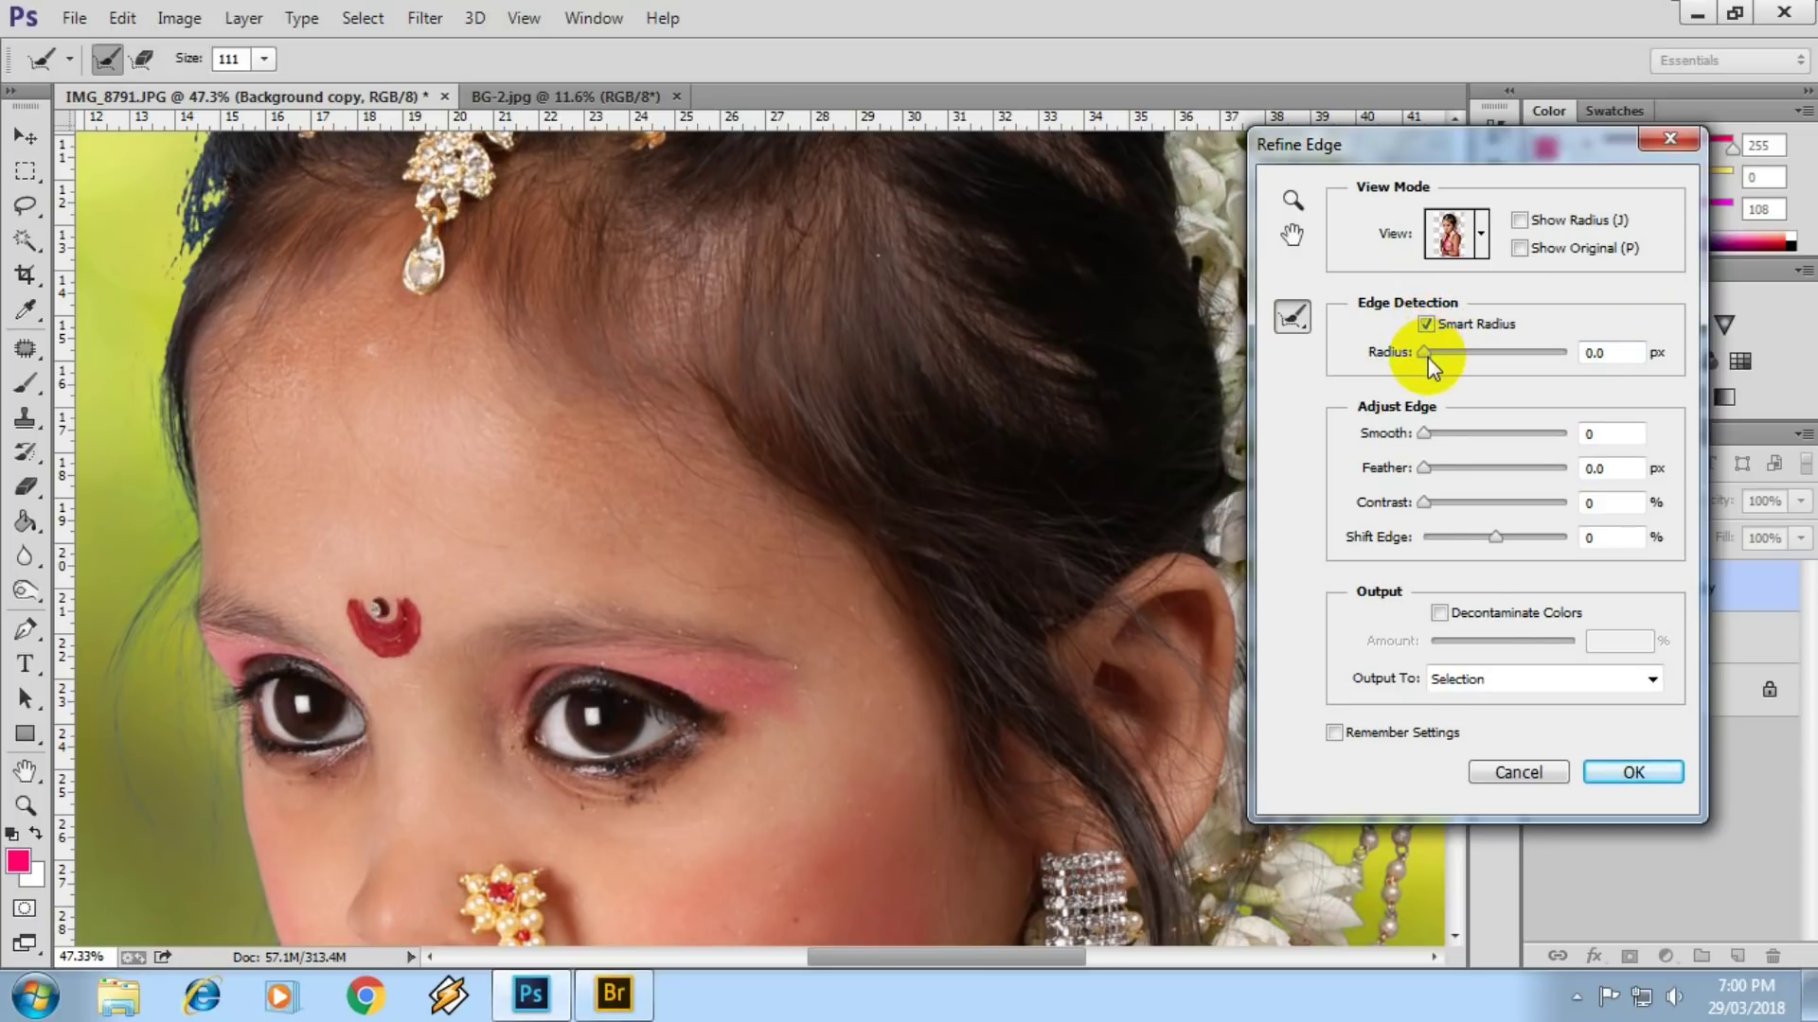
# - Set the Refine Edge radius to 4 px
pyautogui.moveTo(1428, 355); pyautogui.dragTo(1439, 351)
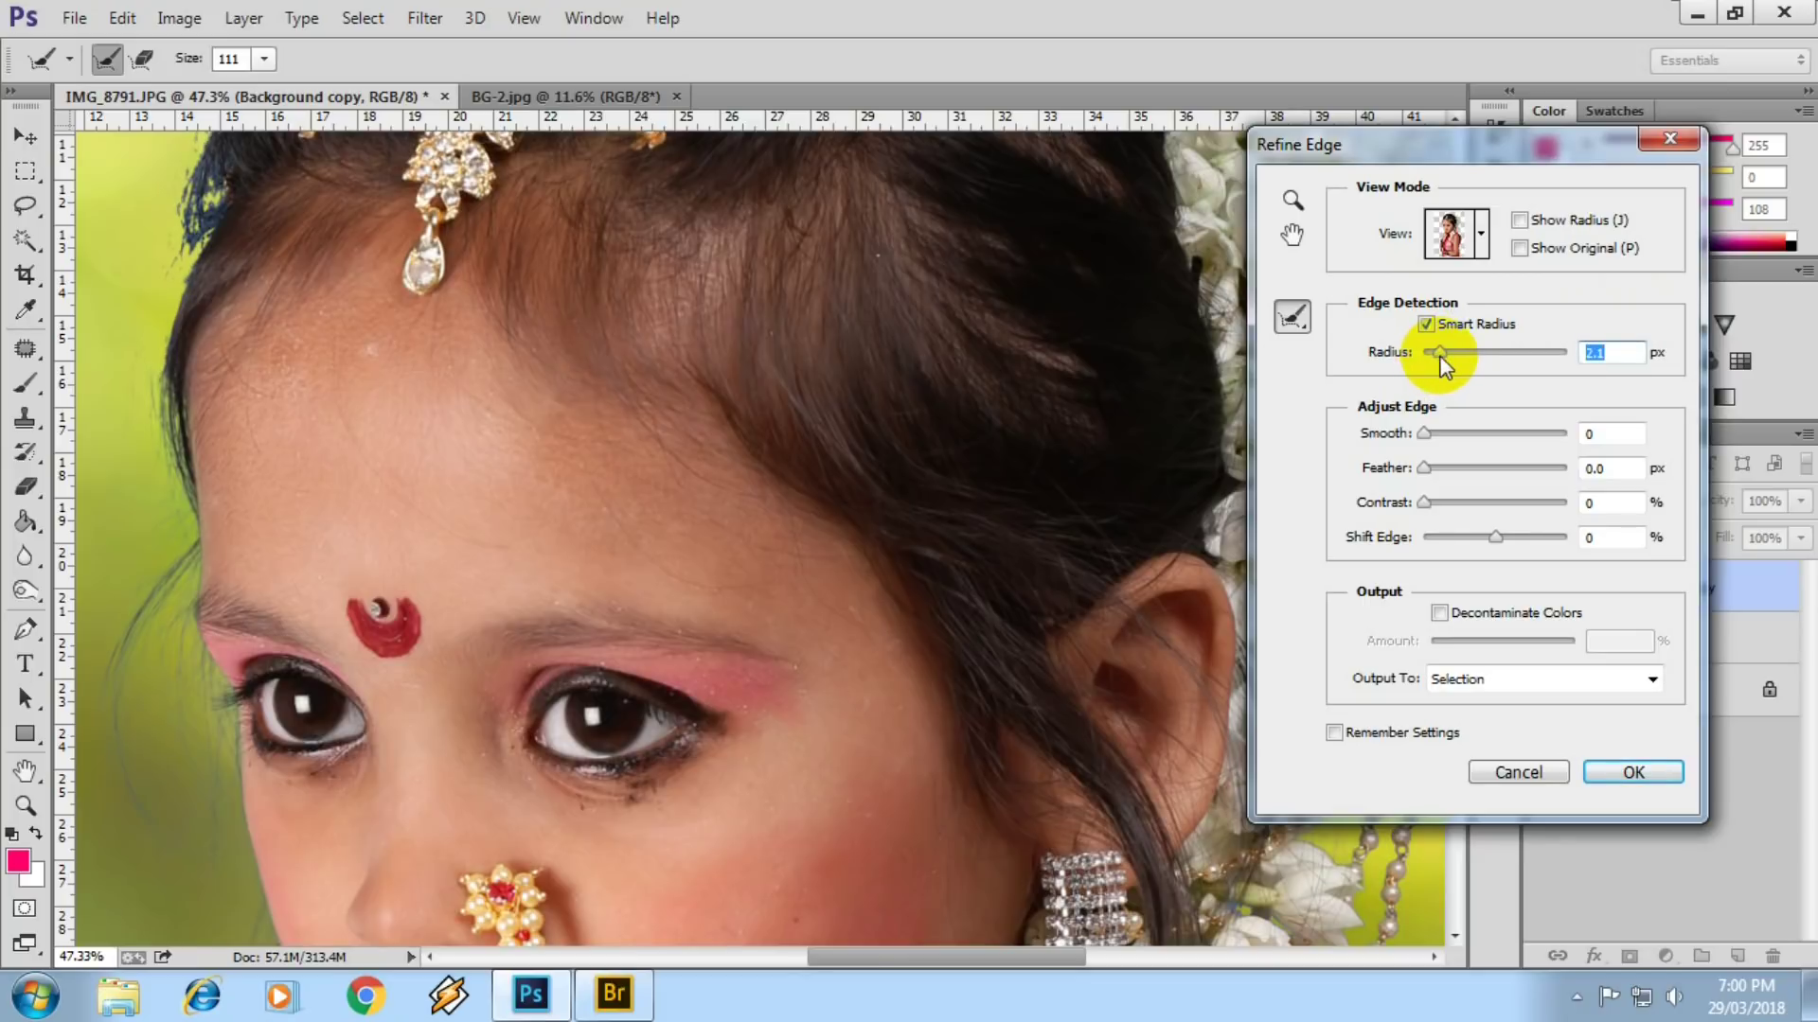
pyautogui.moveTo(1436, 356); pyautogui.dragTo(1454, 354)
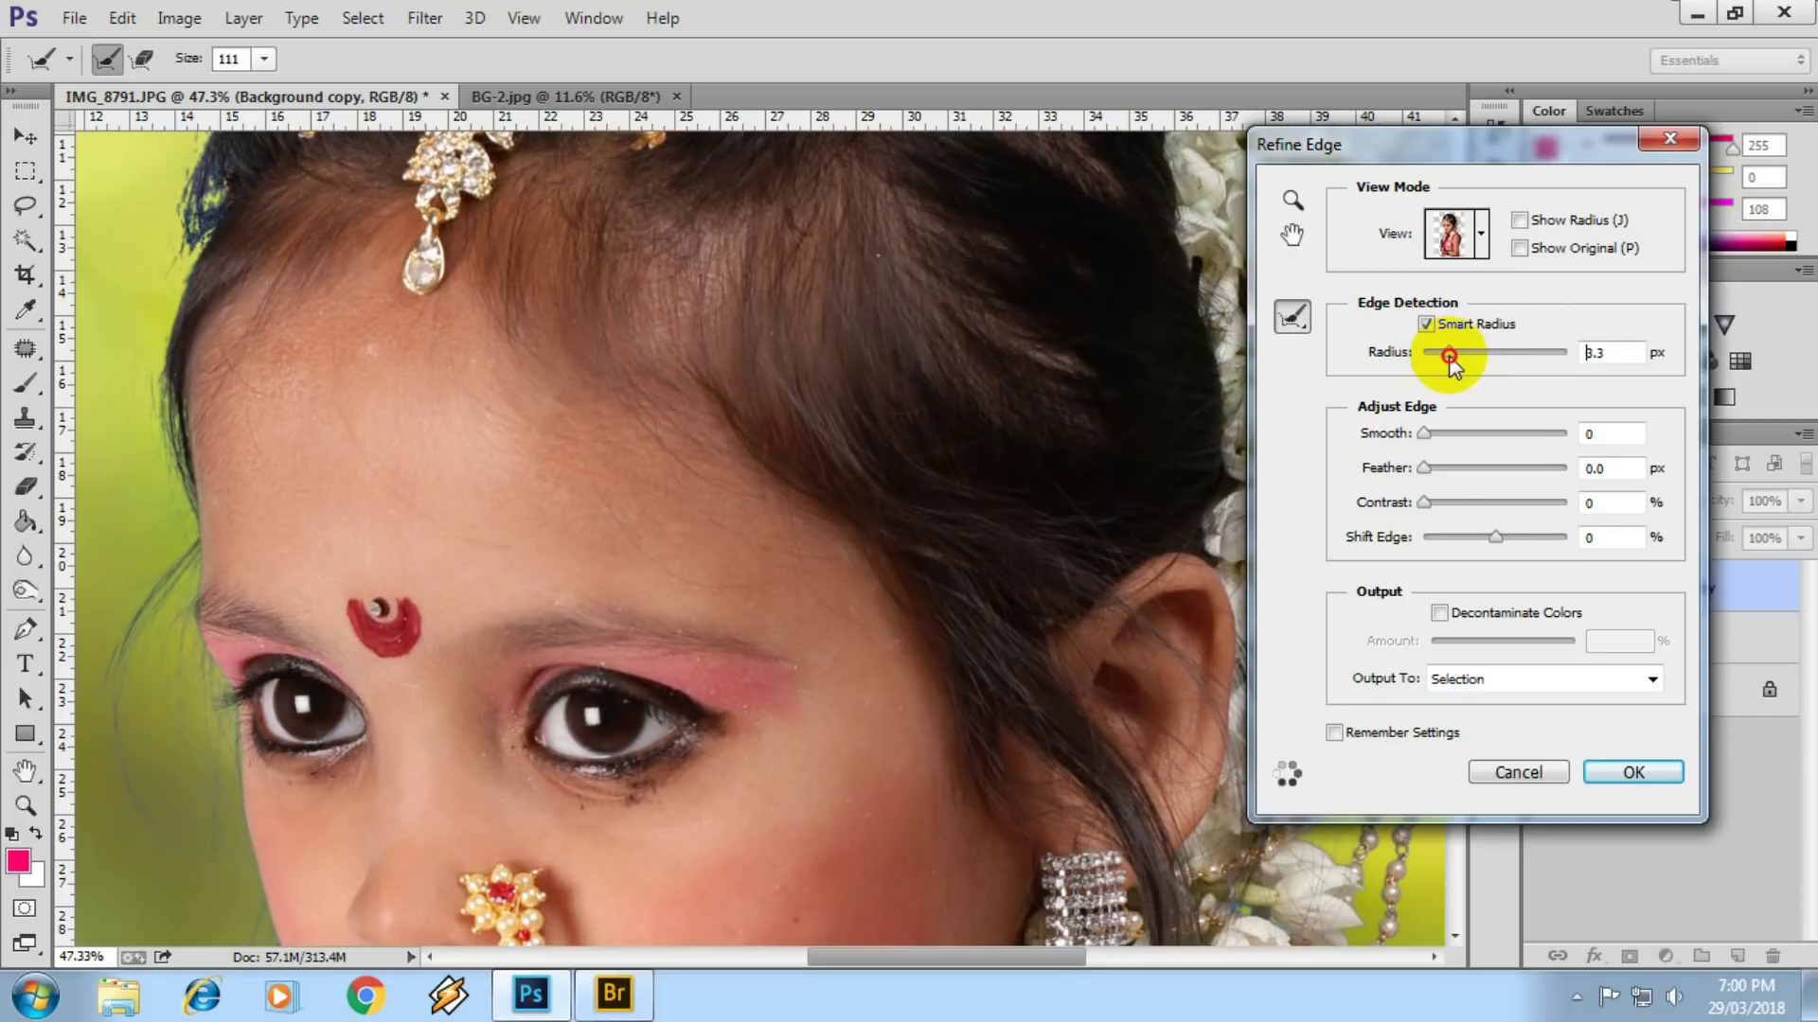
pyautogui.write('4')
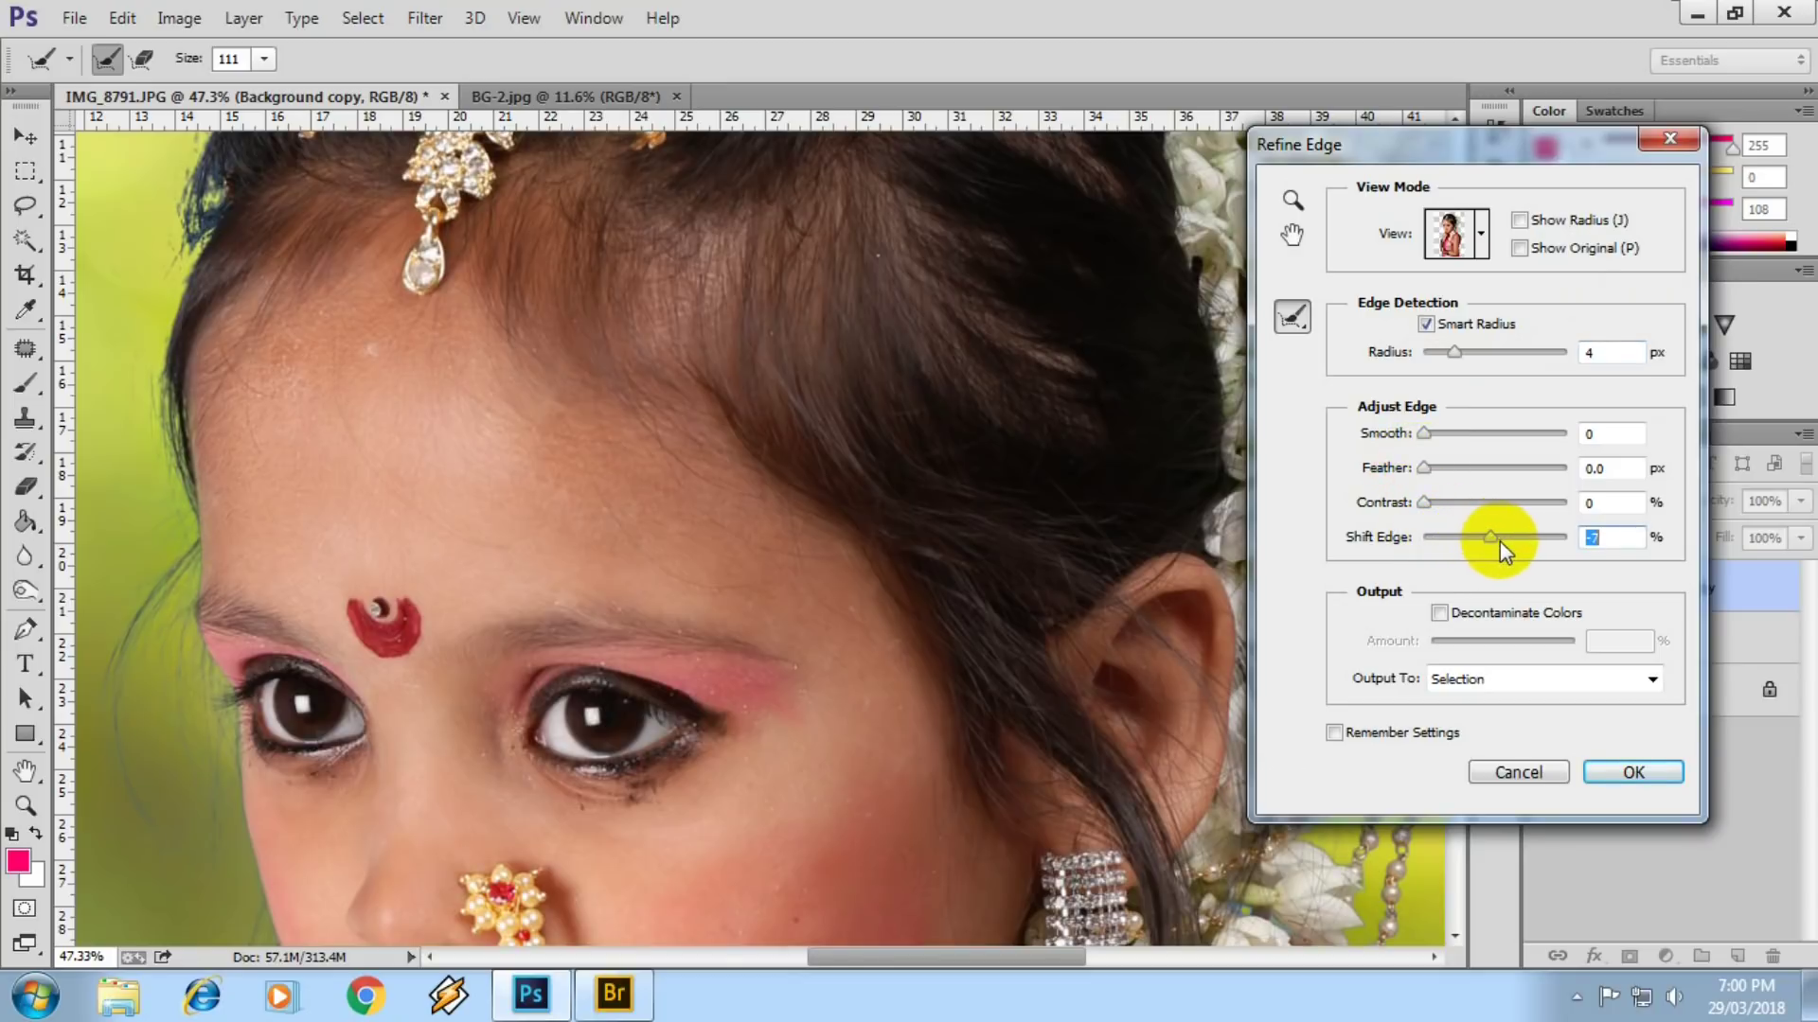
pyautogui.scroll(-4, 609, 710)
pyautogui.scroll(-1, 609, 304)
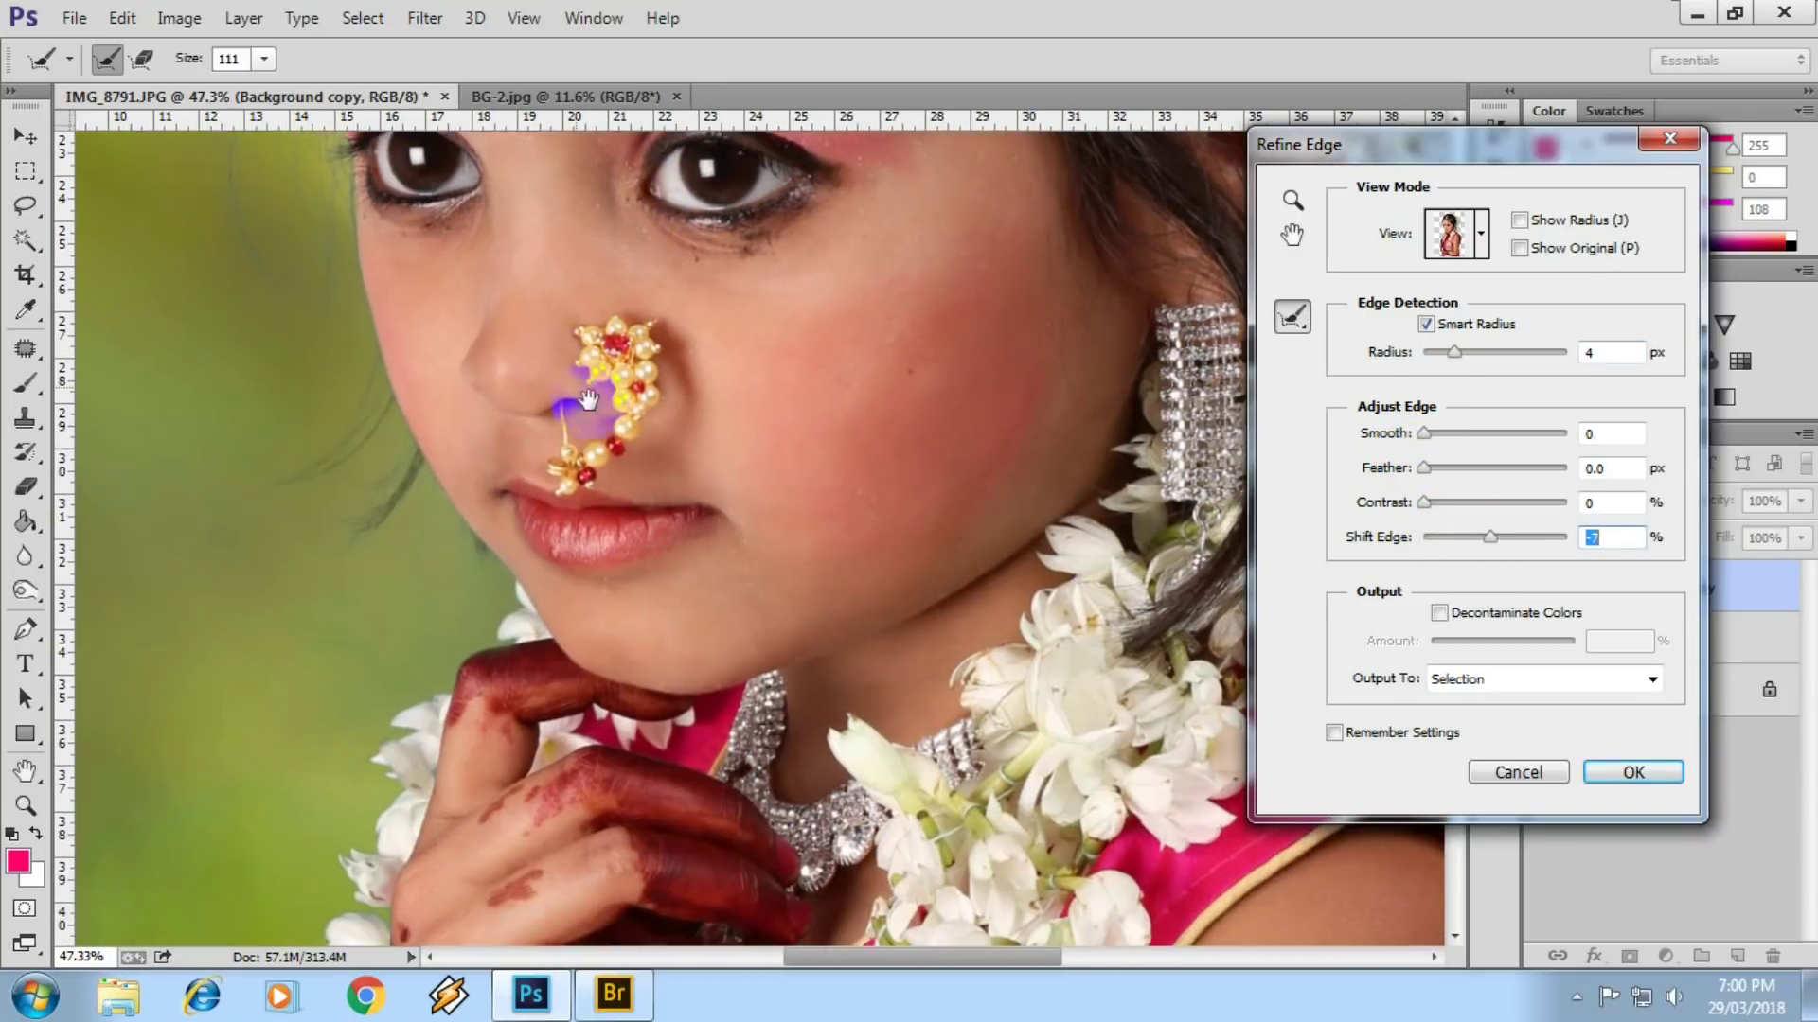
# - Zoom the preview onto the mouth and settle Shift Edge at -7%
pyautogui.click(416, 488)
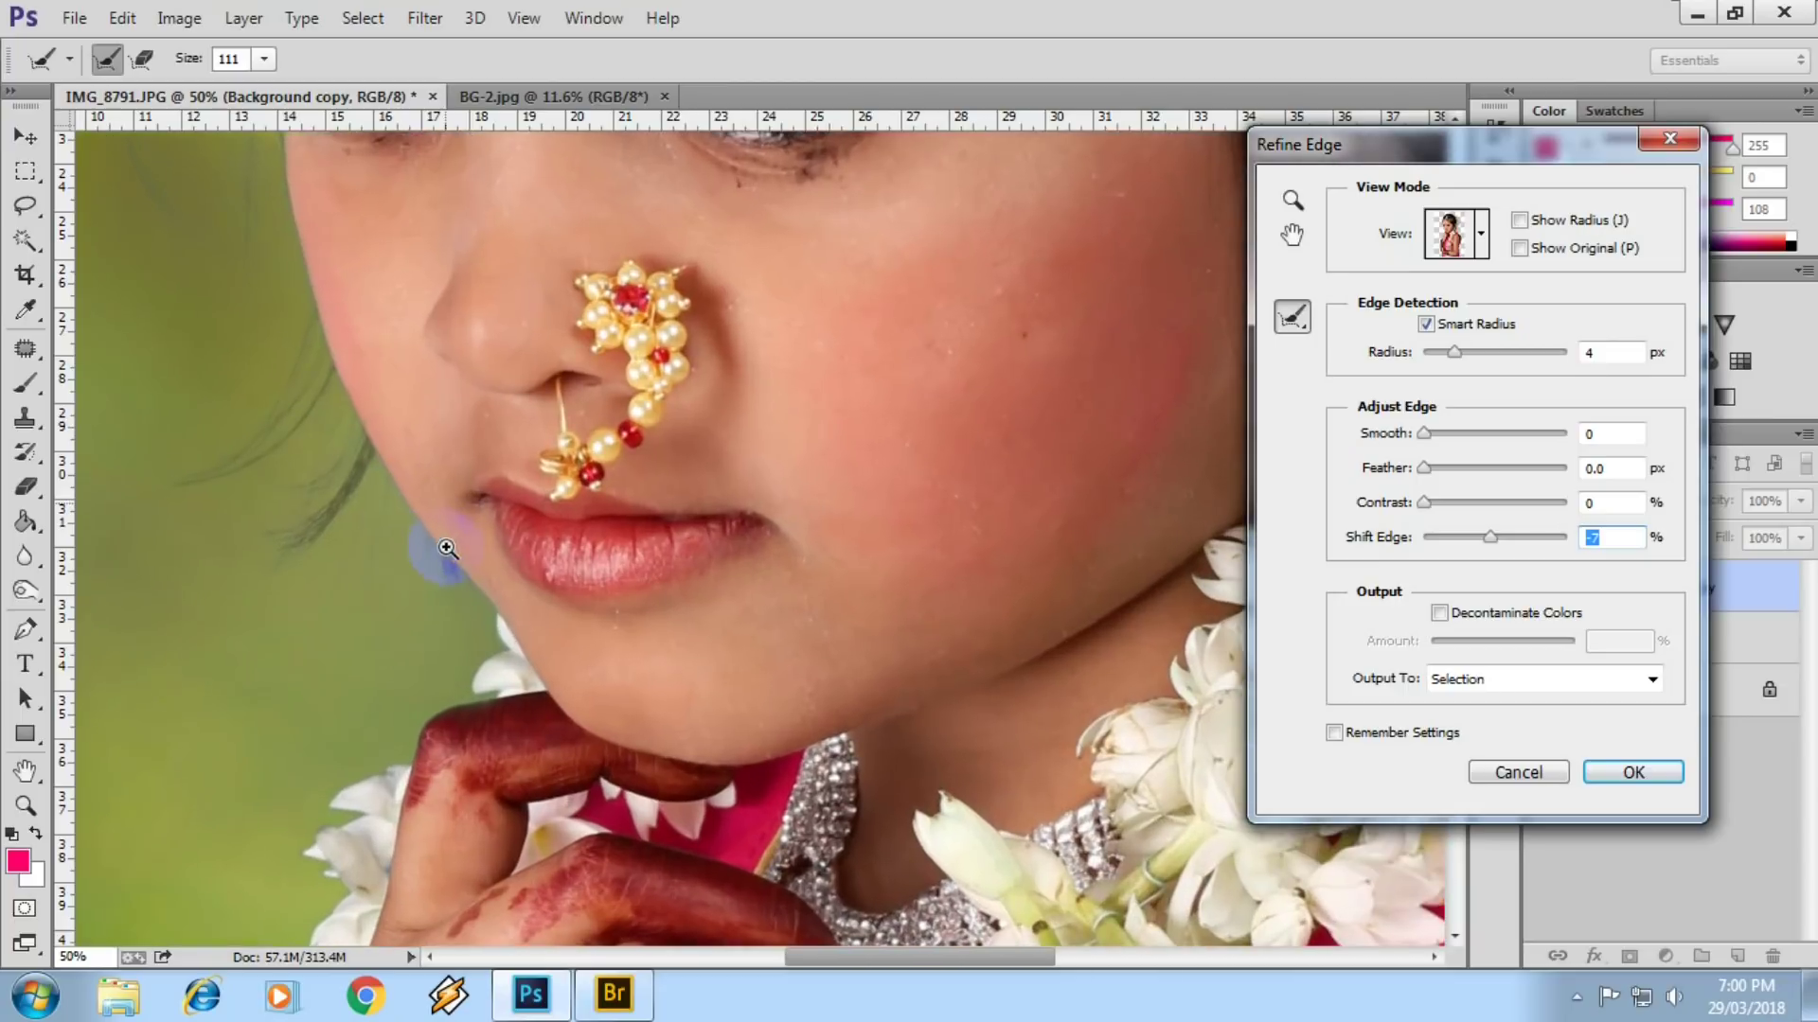
pyautogui.click(439, 479)
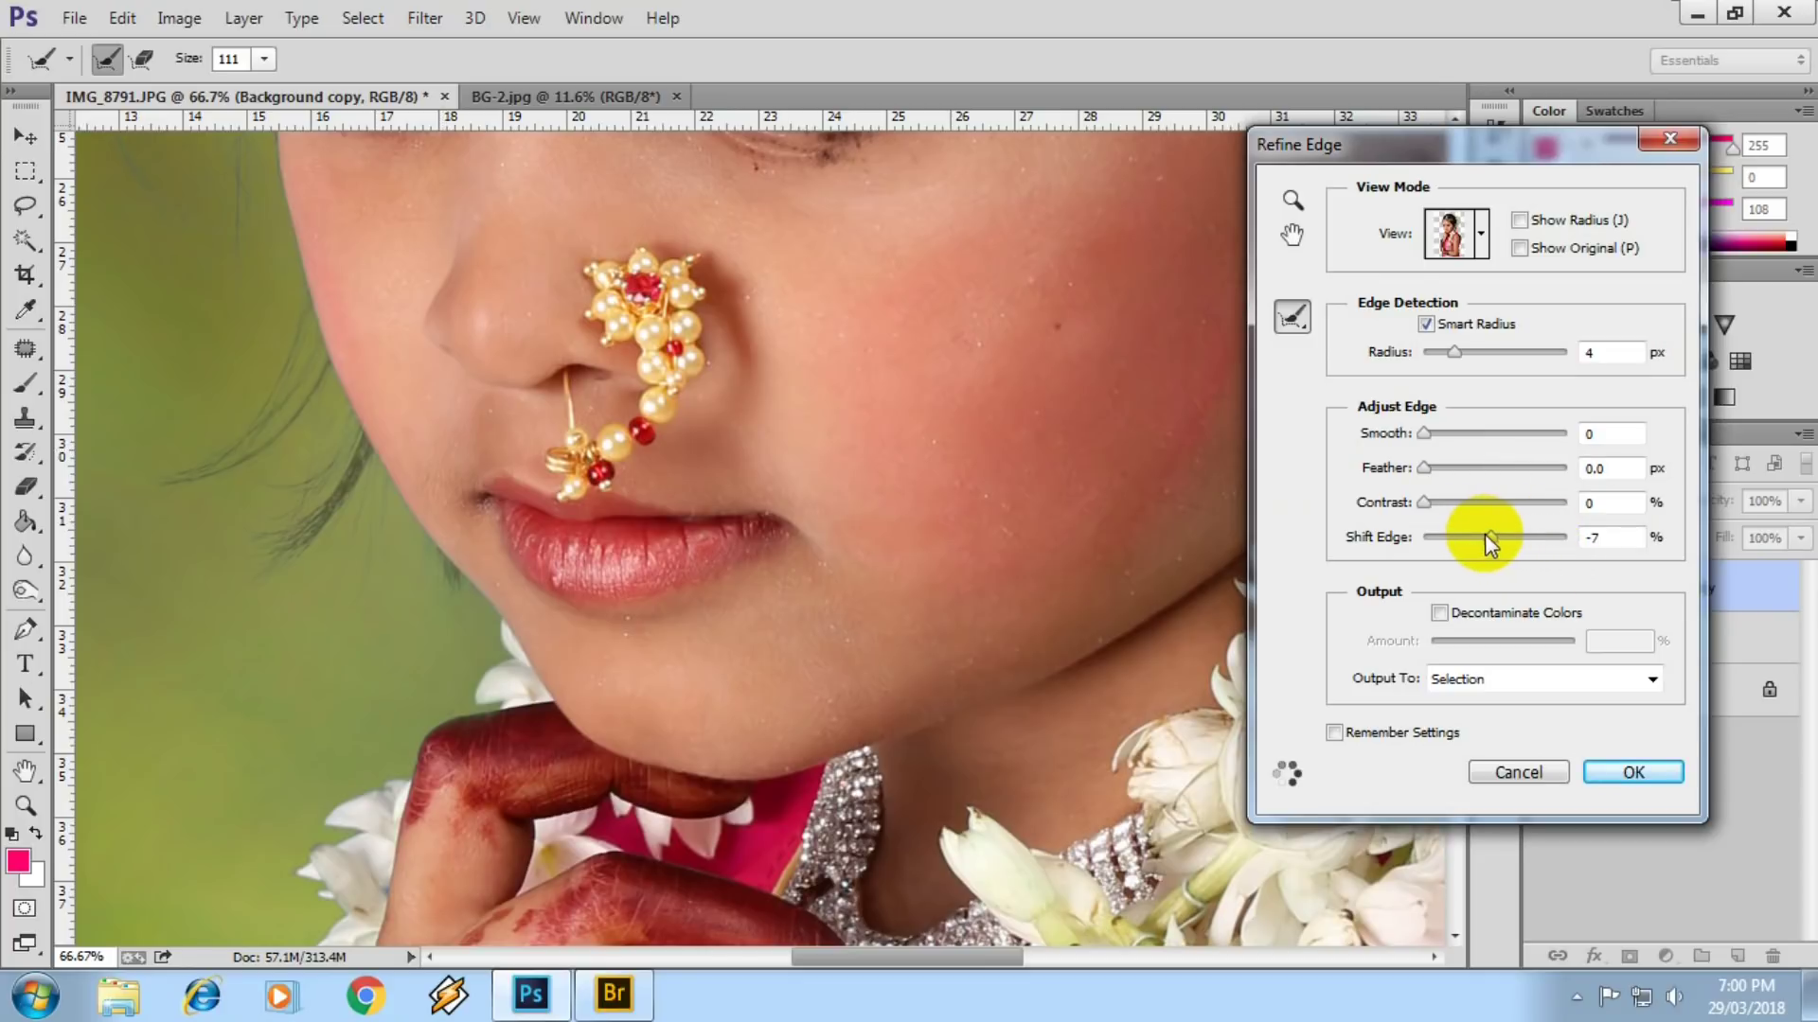
pyautogui.moveTo(1493, 538); pyautogui.dragTo(1481, 540)
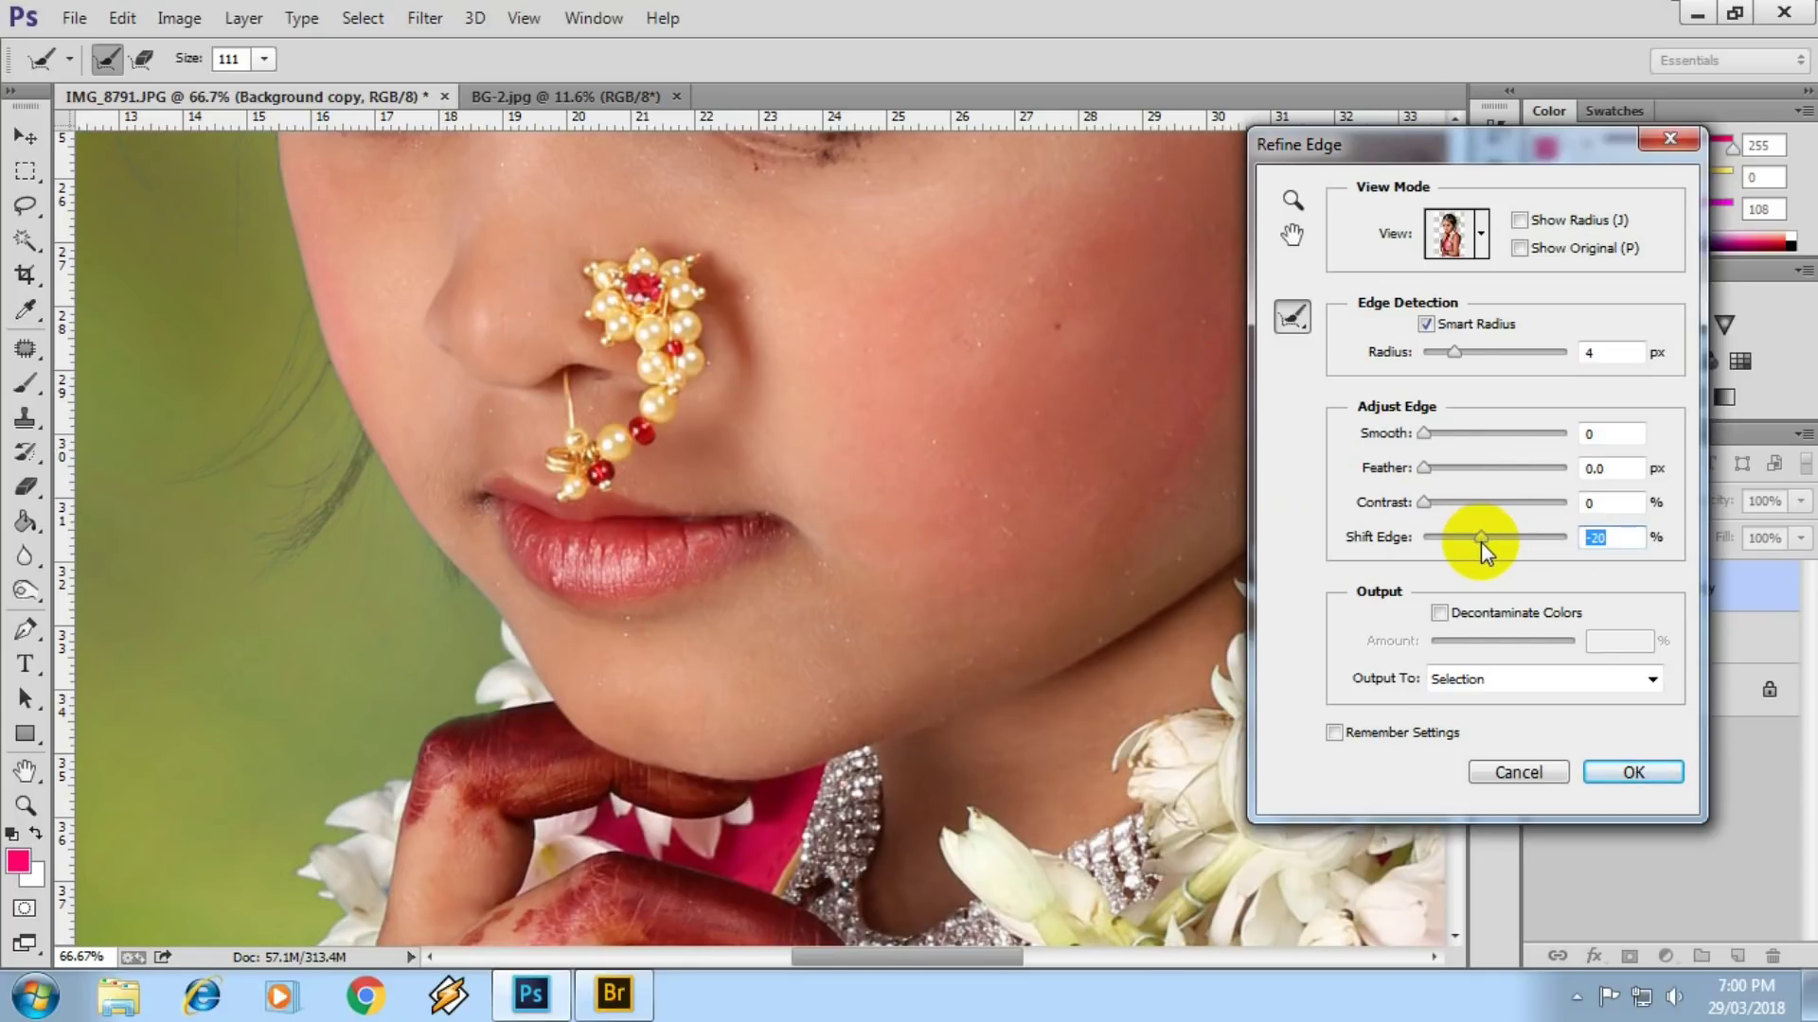
pyautogui.moveTo(1481, 537)
pyautogui.mouseDown()
pyautogui.moveTo(1547, 537)
pyautogui.moveTo(1483, 542)
pyautogui.mouseUp()
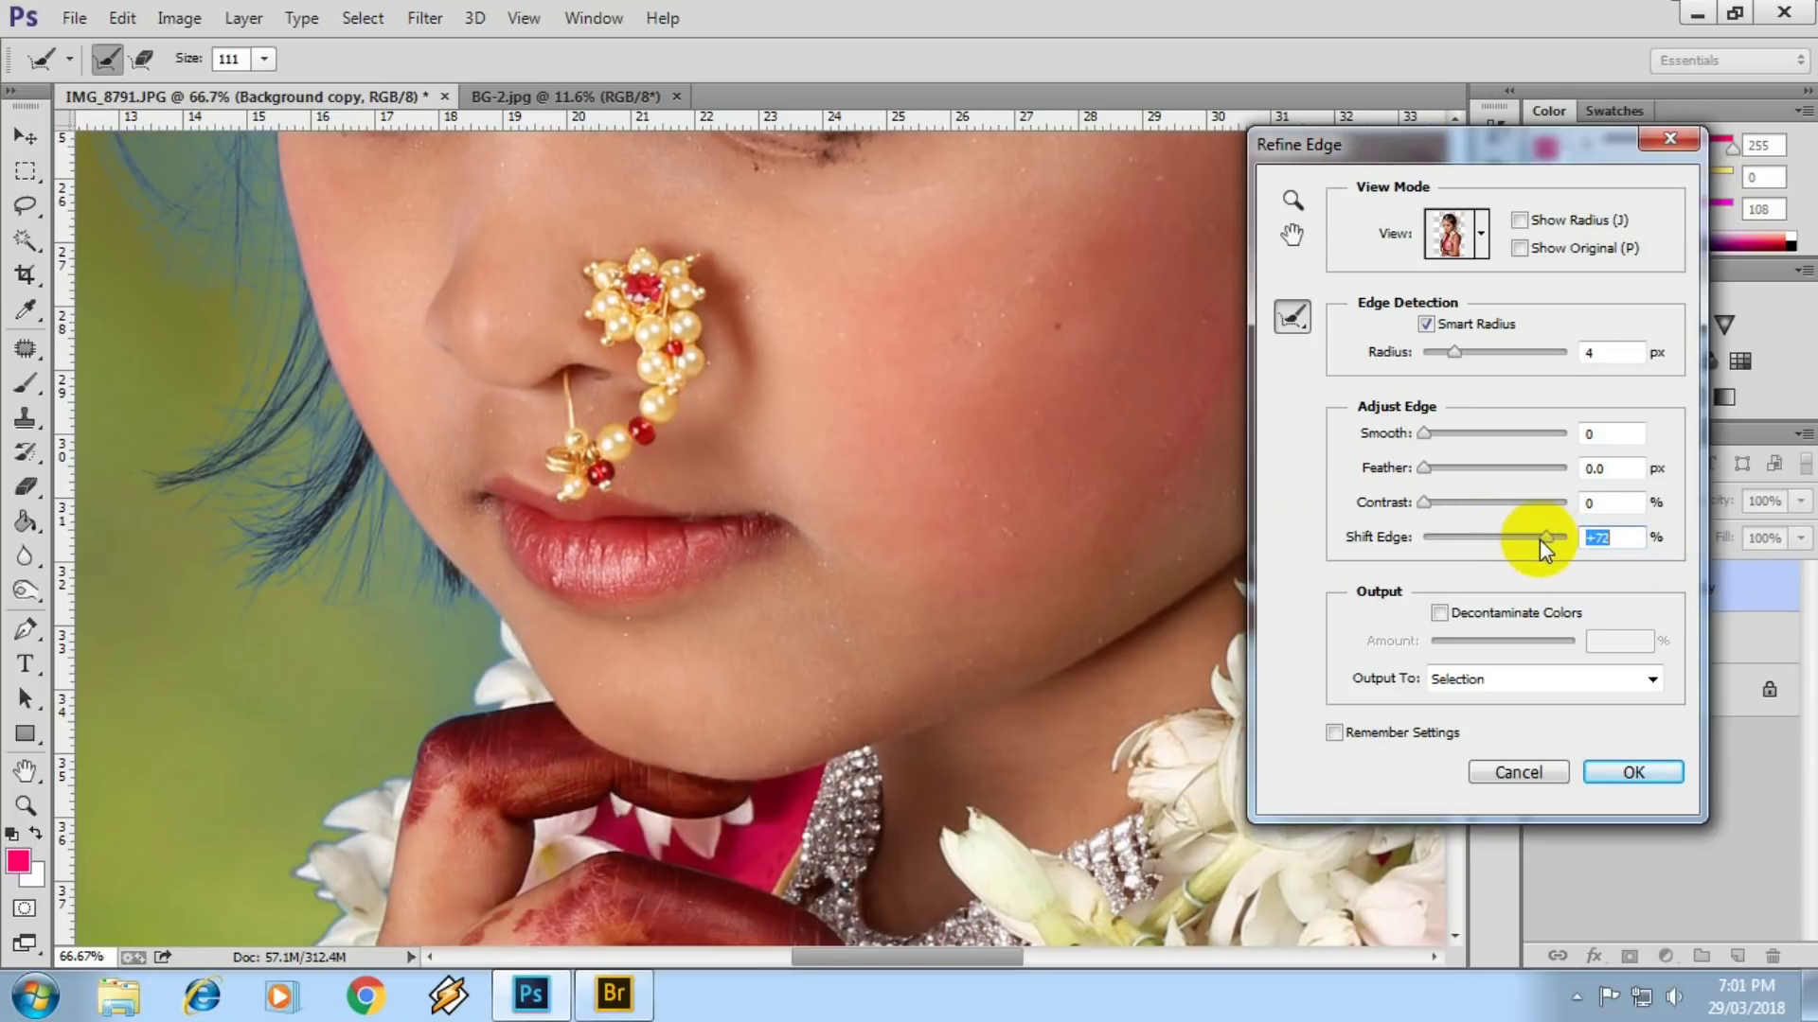
pyautogui.click(1491, 541)
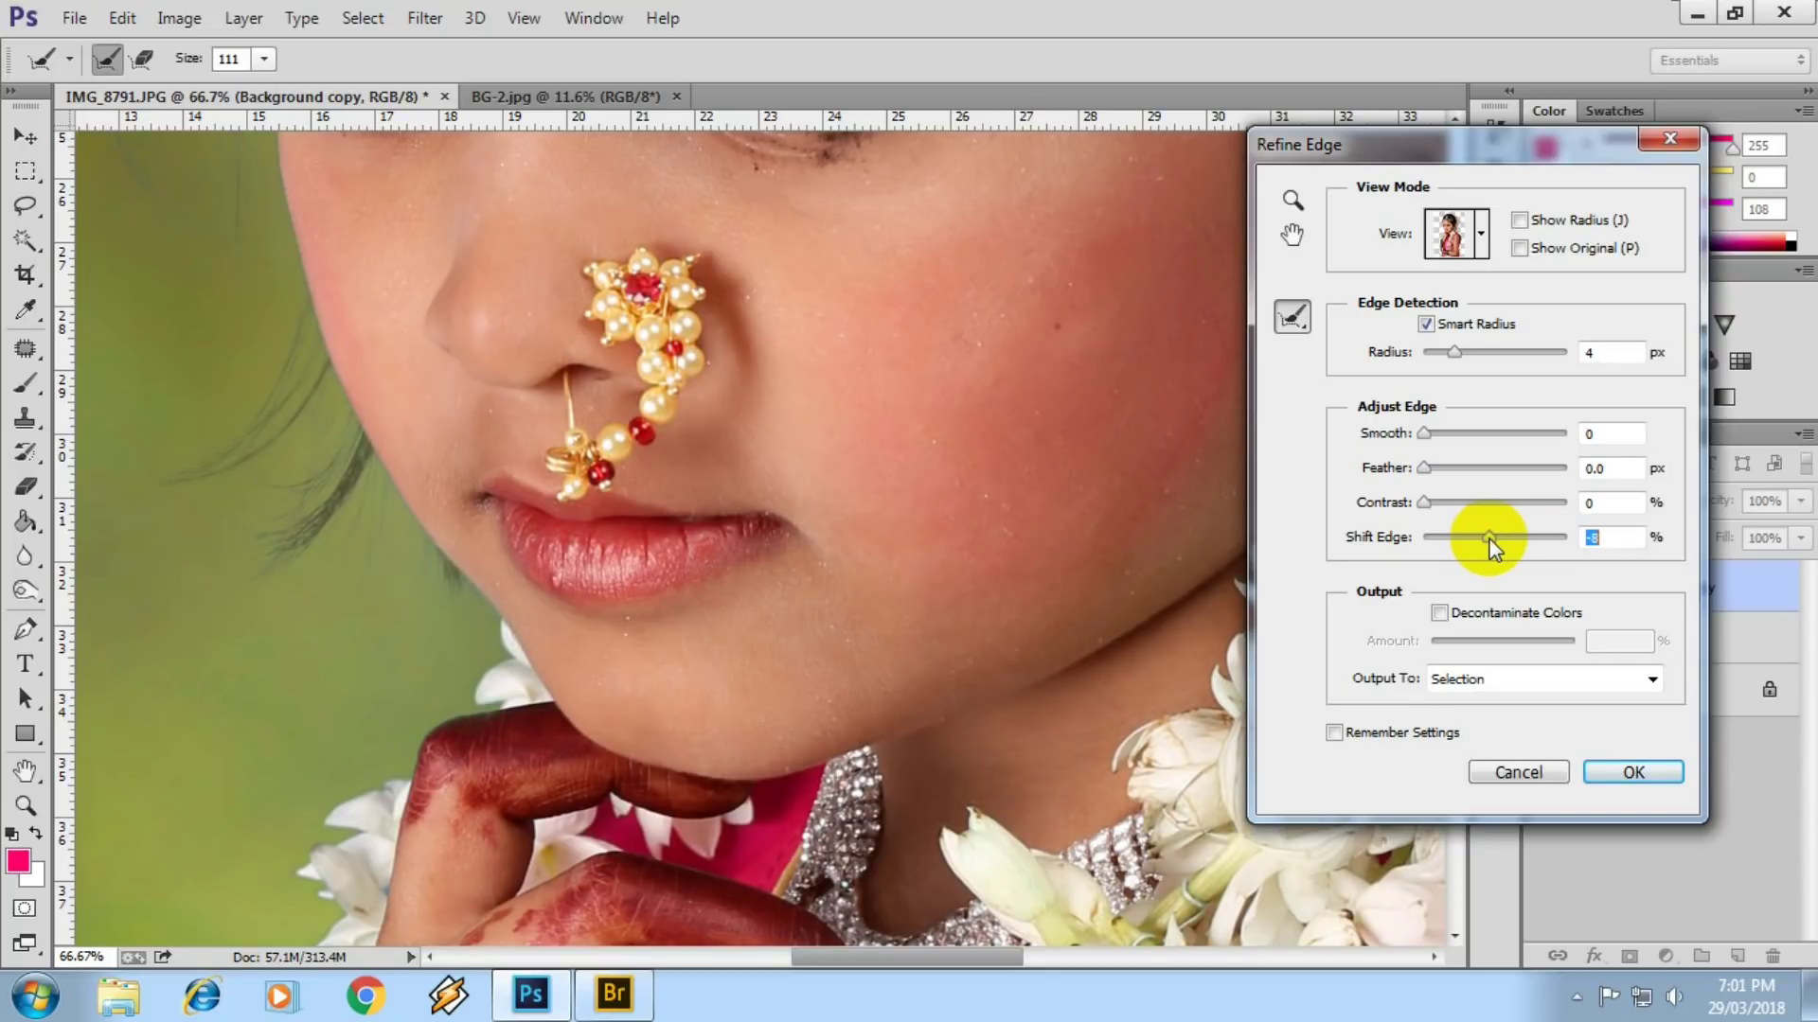
pyautogui.moveTo(1491, 538); pyautogui.dragTo(1486, 539)
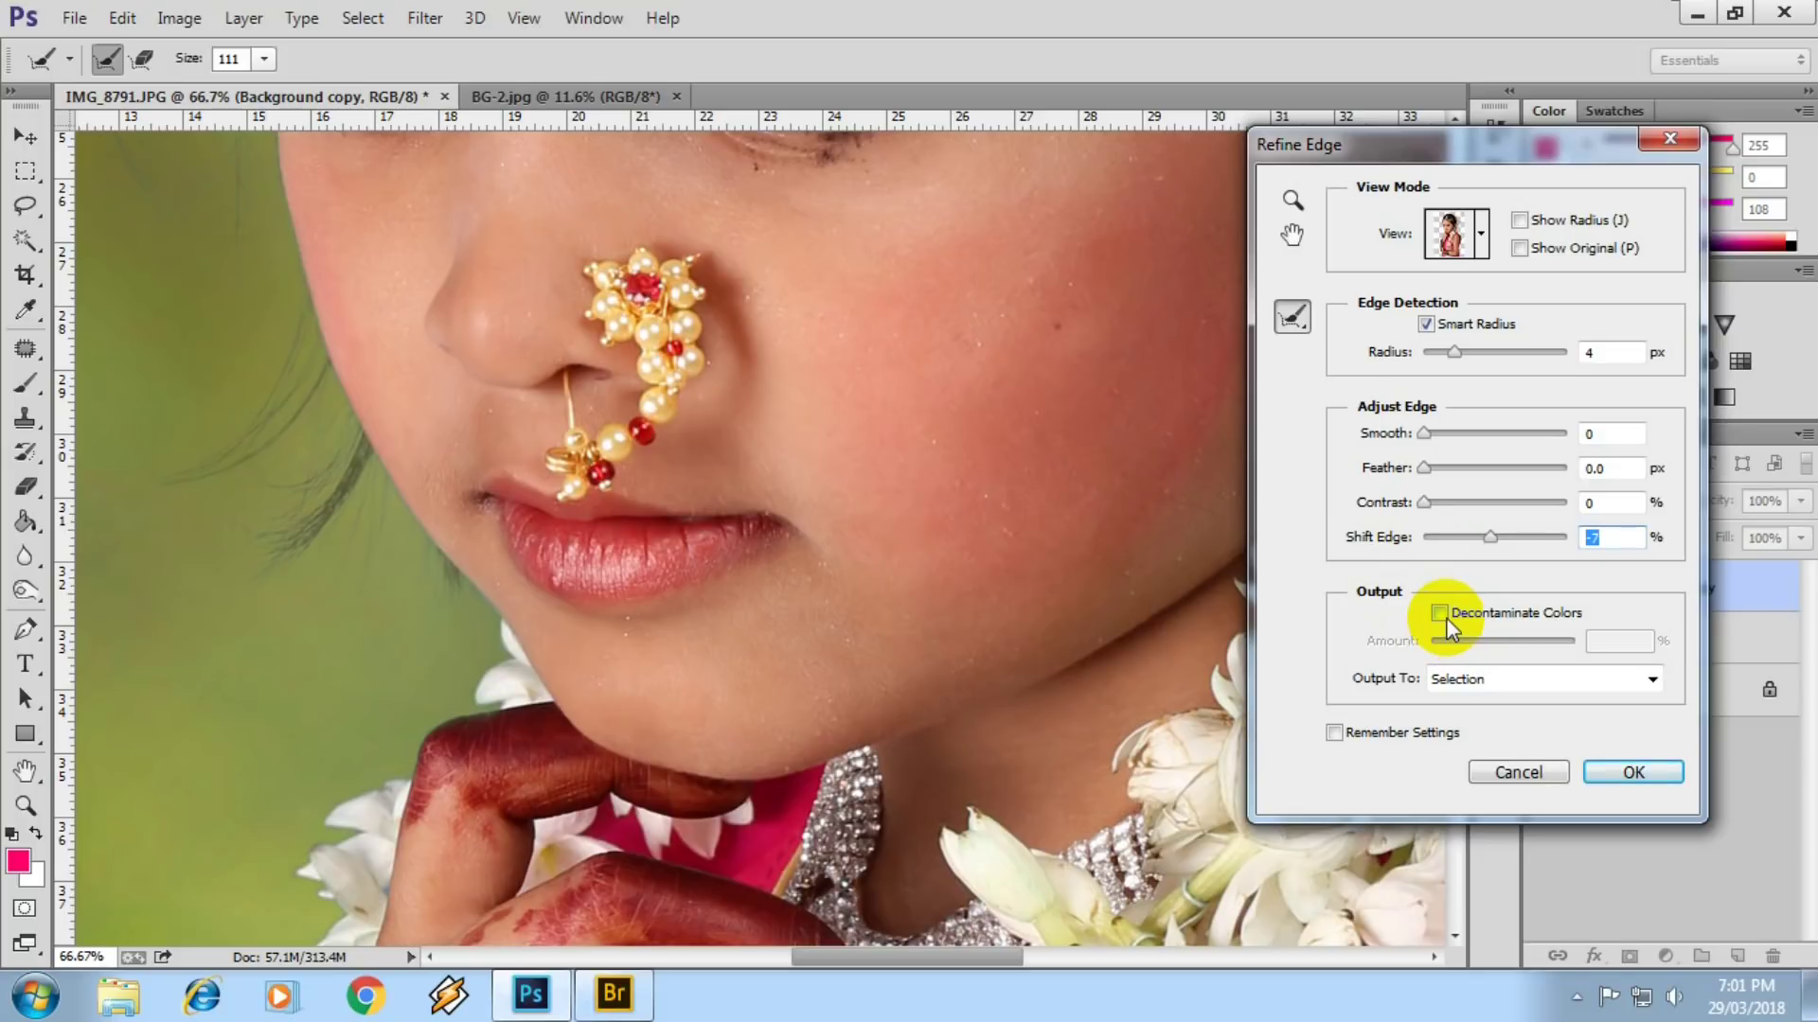
# - Enable Decontaminate Colors and set its Amount to 25%, keeping New Layer with Layer Mask output
pyautogui.click(1439, 614)
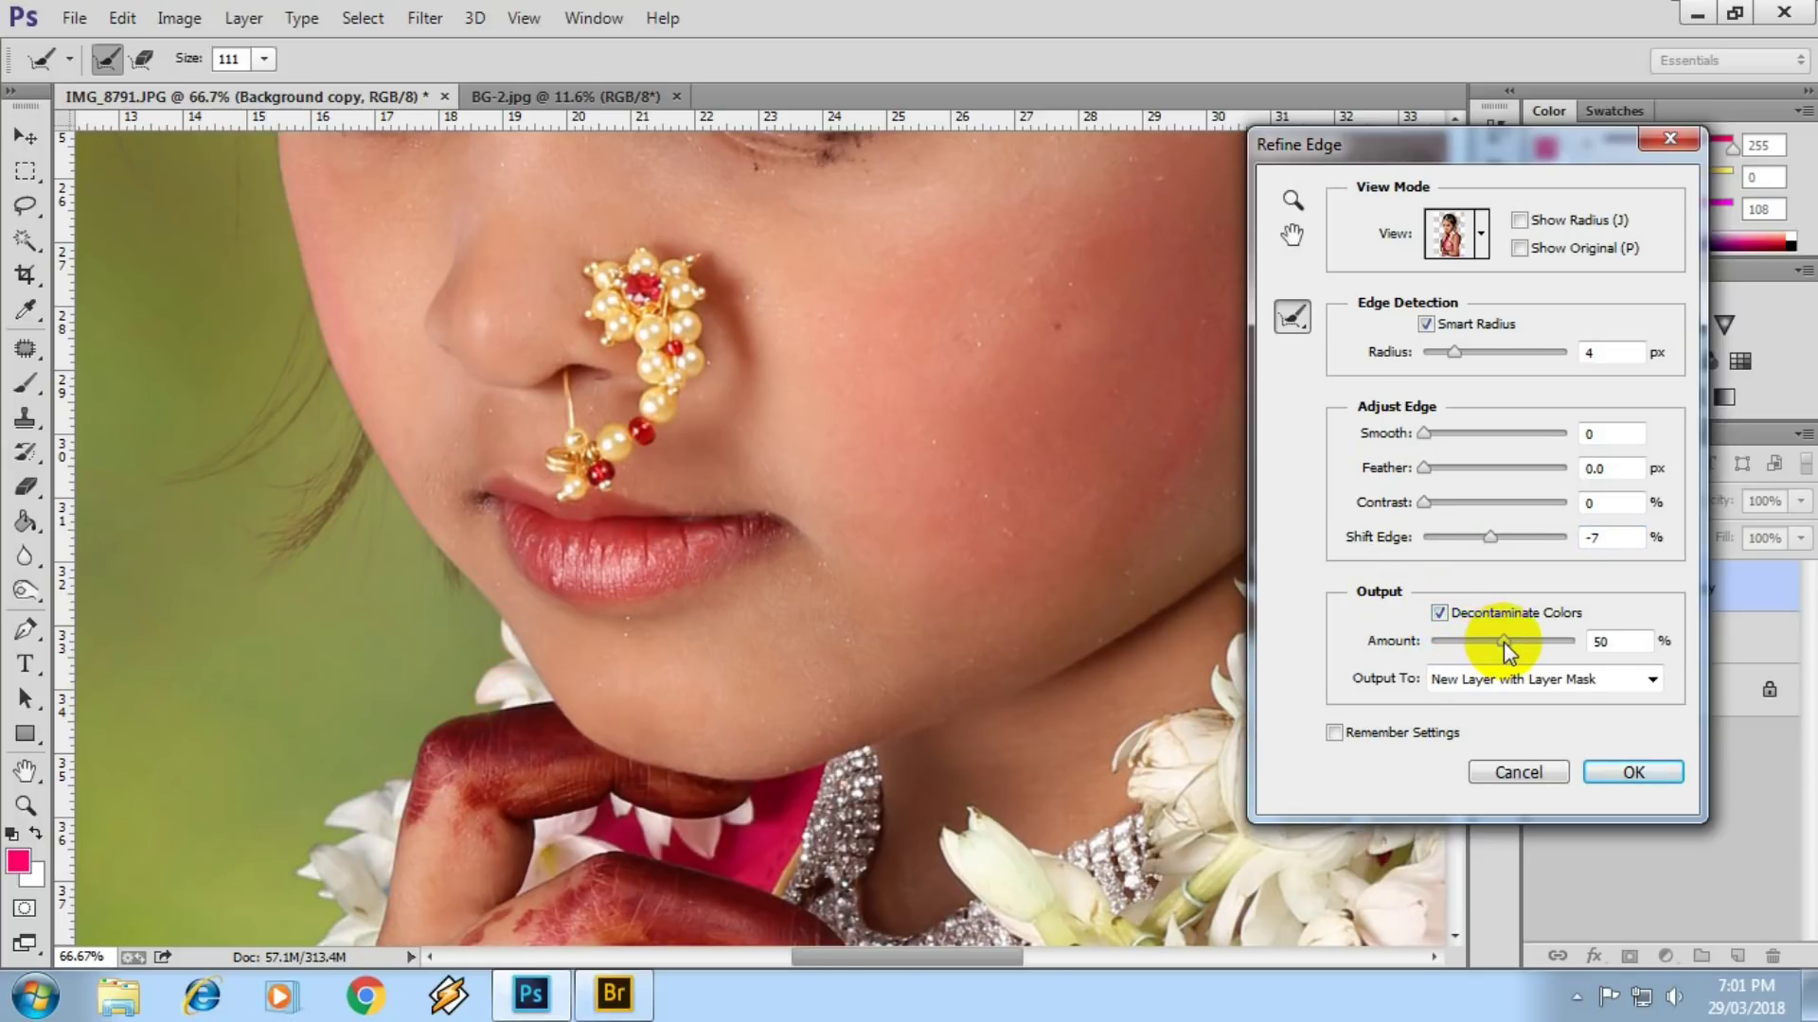
pyautogui.click(1439, 613)
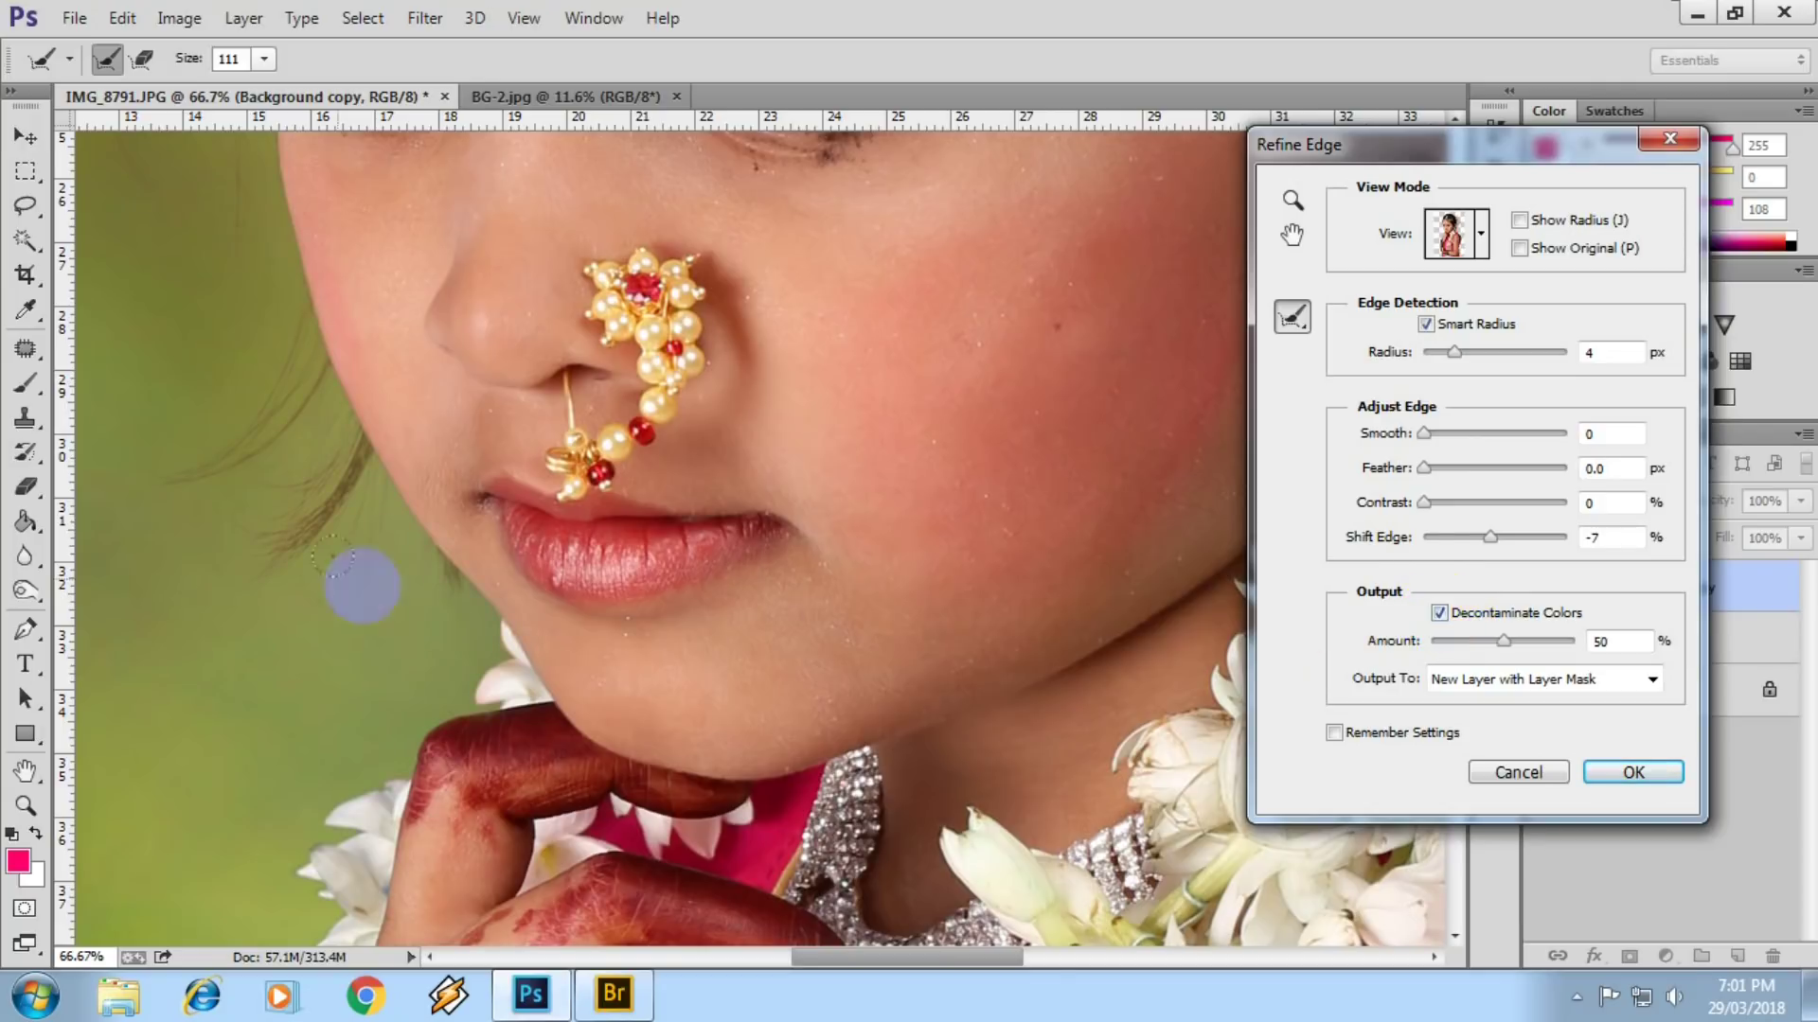
pyautogui.moveTo(289, 539); pyautogui.dragTo(284, 625)
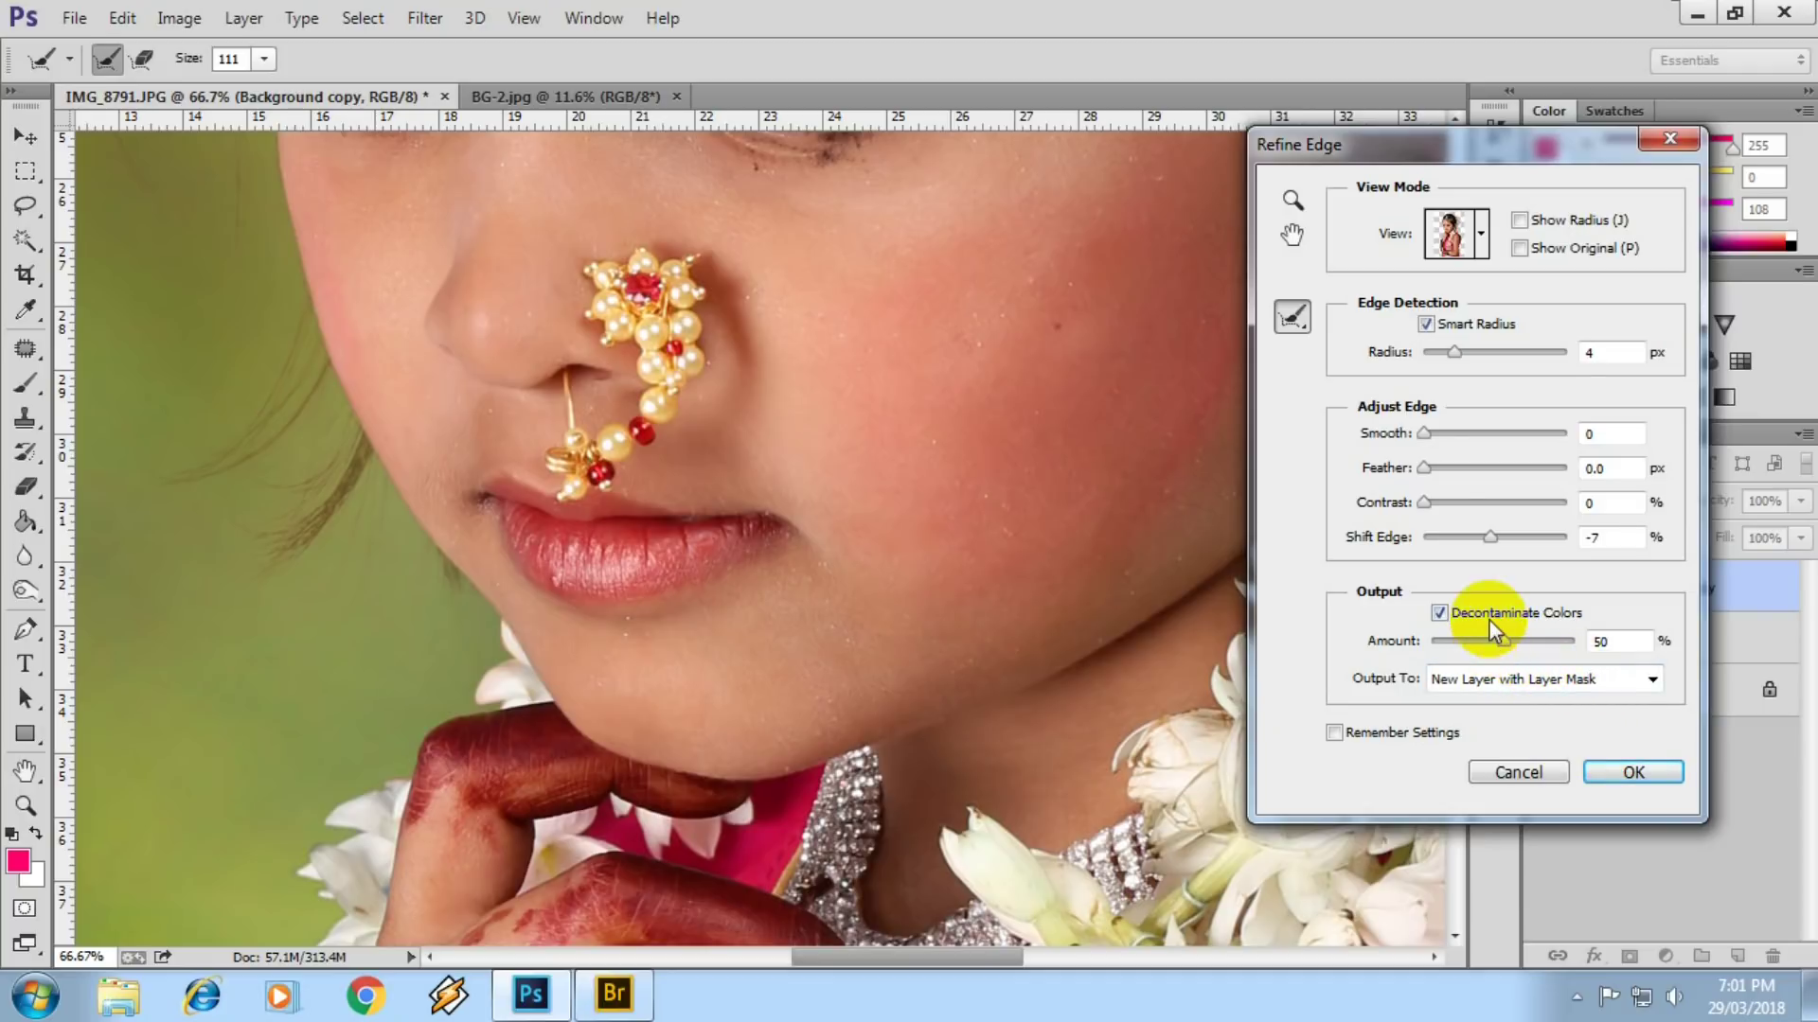
pyautogui.moveTo(1502, 642); pyautogui.dragTo(1420, 656)
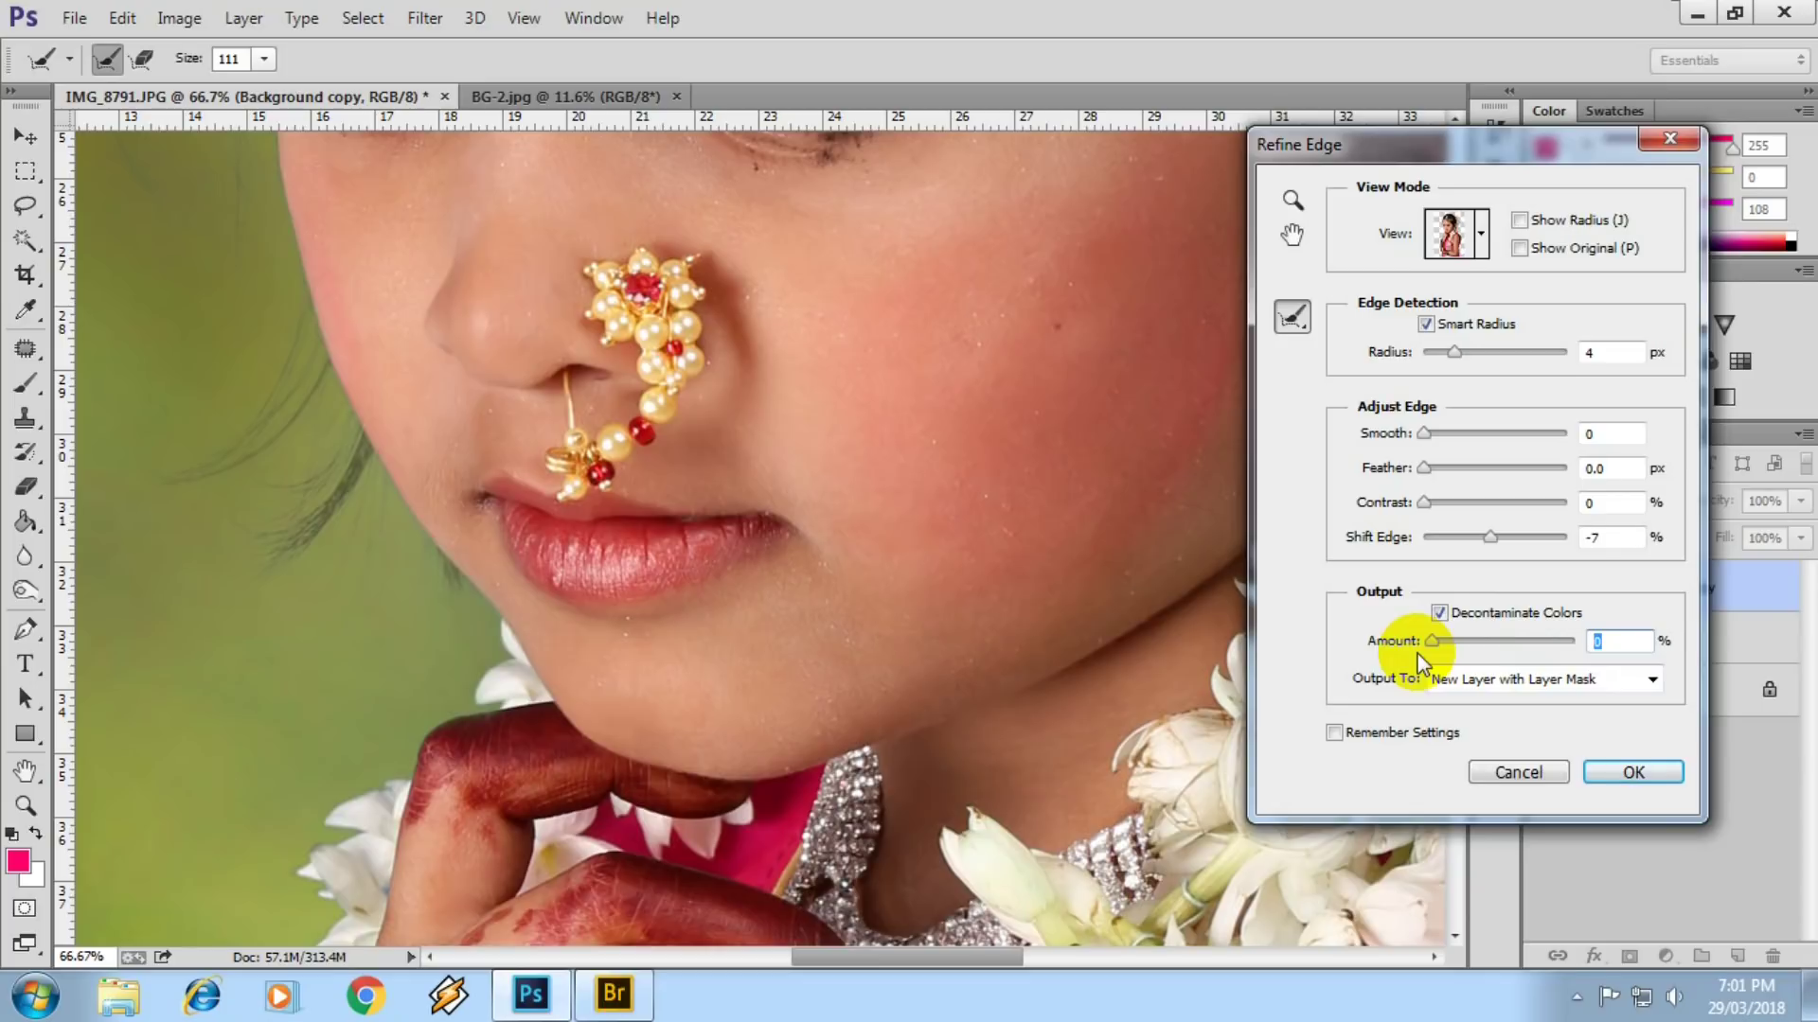
pyautogui.moveTo(1434, 653); pyautogui.dragTo(1562, 643)
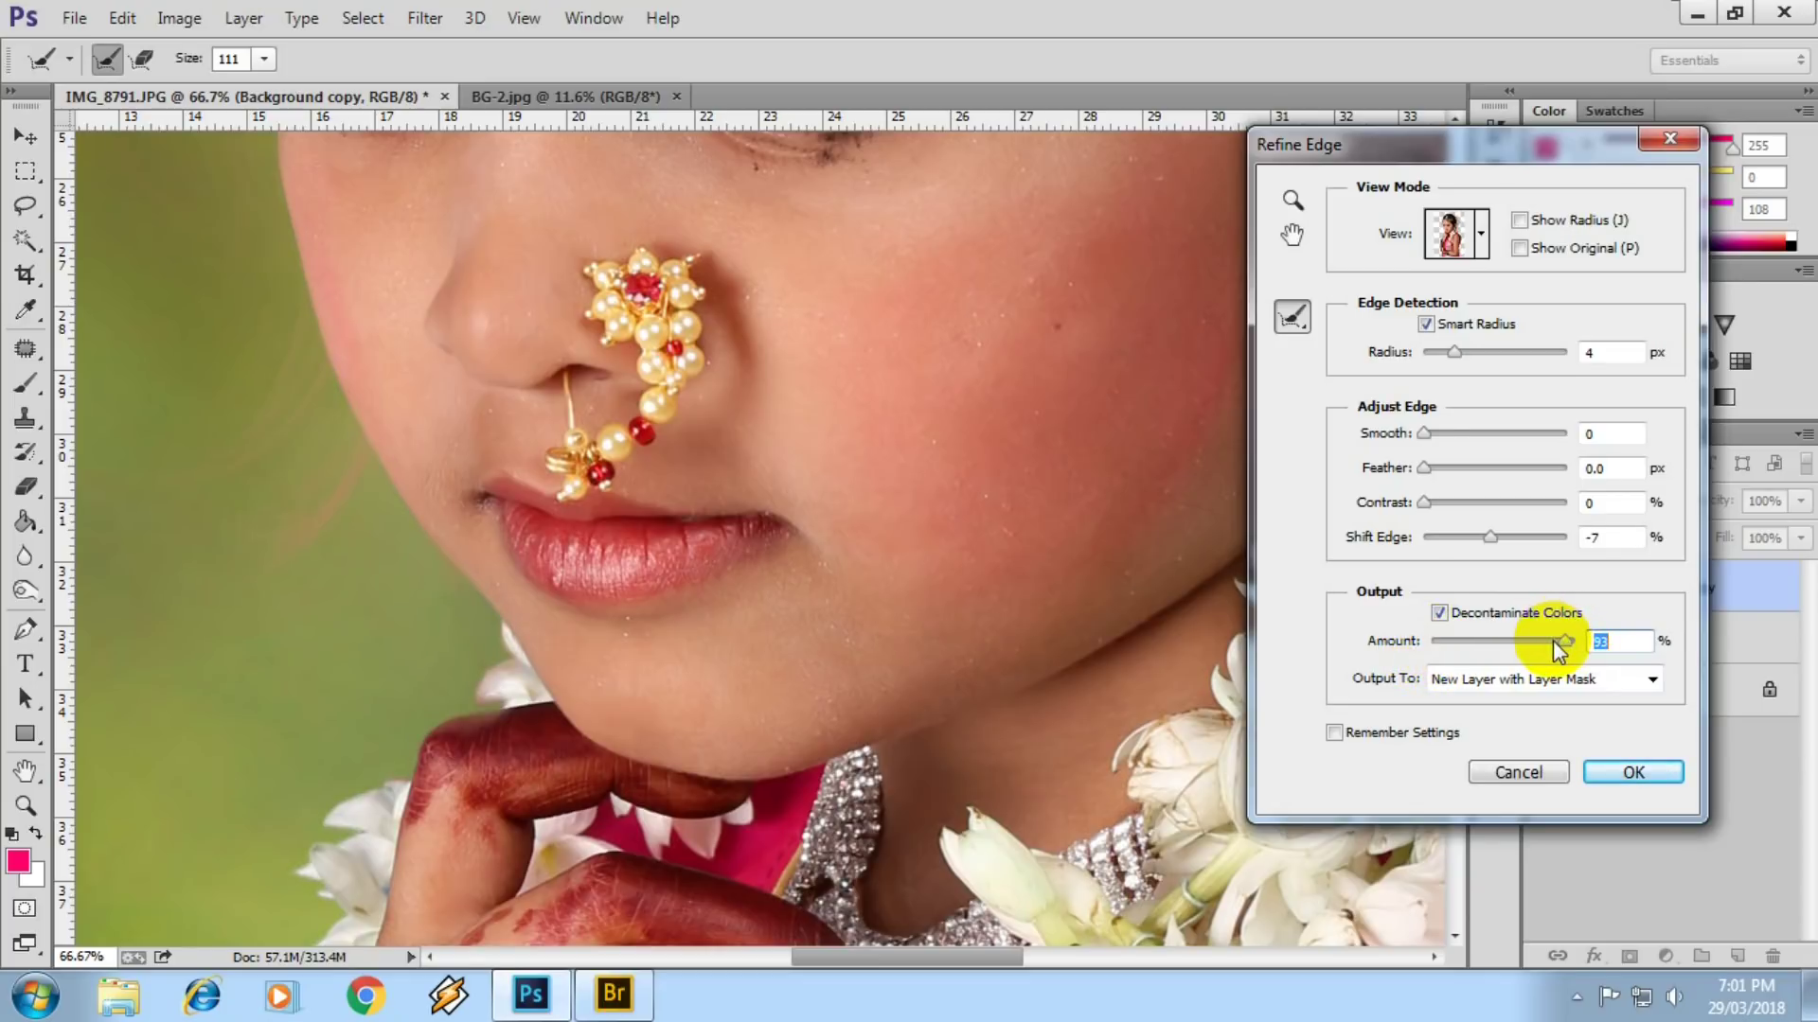
pyautogui.moveTo(1553, 642)
pyautogui.mouseDown()
pyautogui.moveTo(1444, 645)
pyautogui.moveTo(1495, 647)
pyautogui.mouseUp()
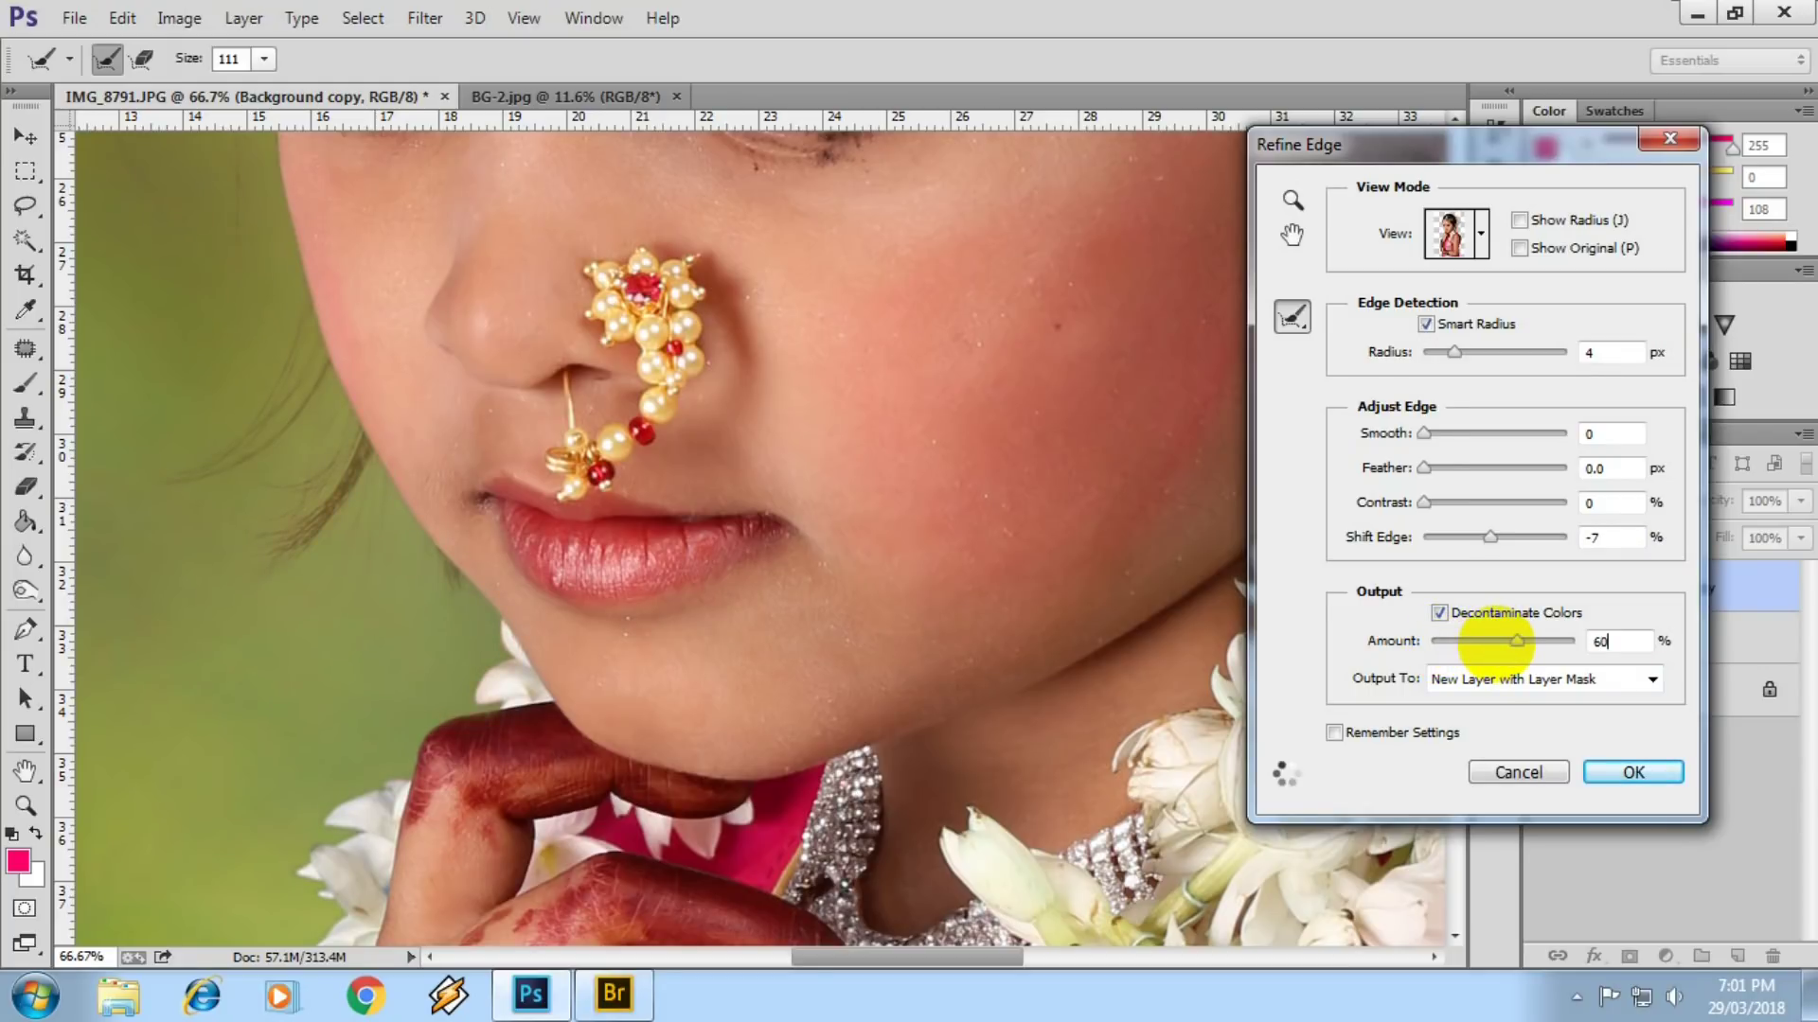
pyautogui.moveTo(1496, 645); pyautogui.dragTo(1518, 643)
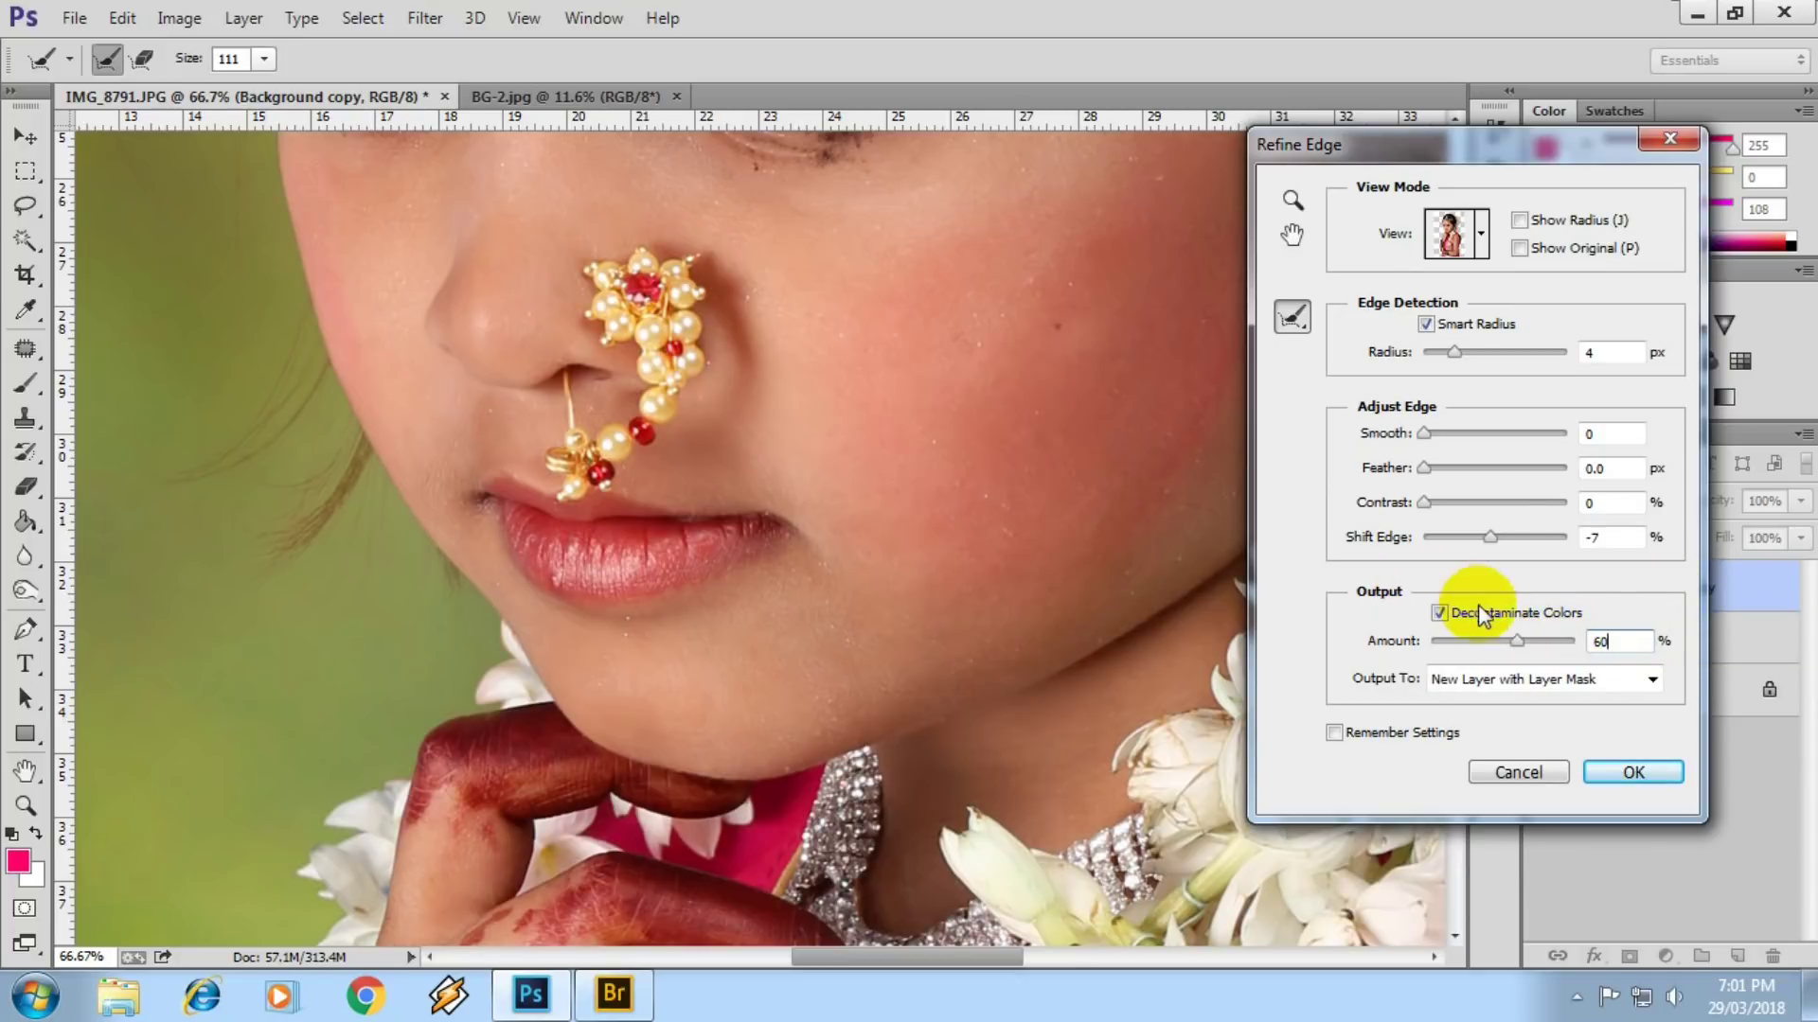
pyautogui.moveTo(1520, 643); pyautogui.dragTo(1467, 650)
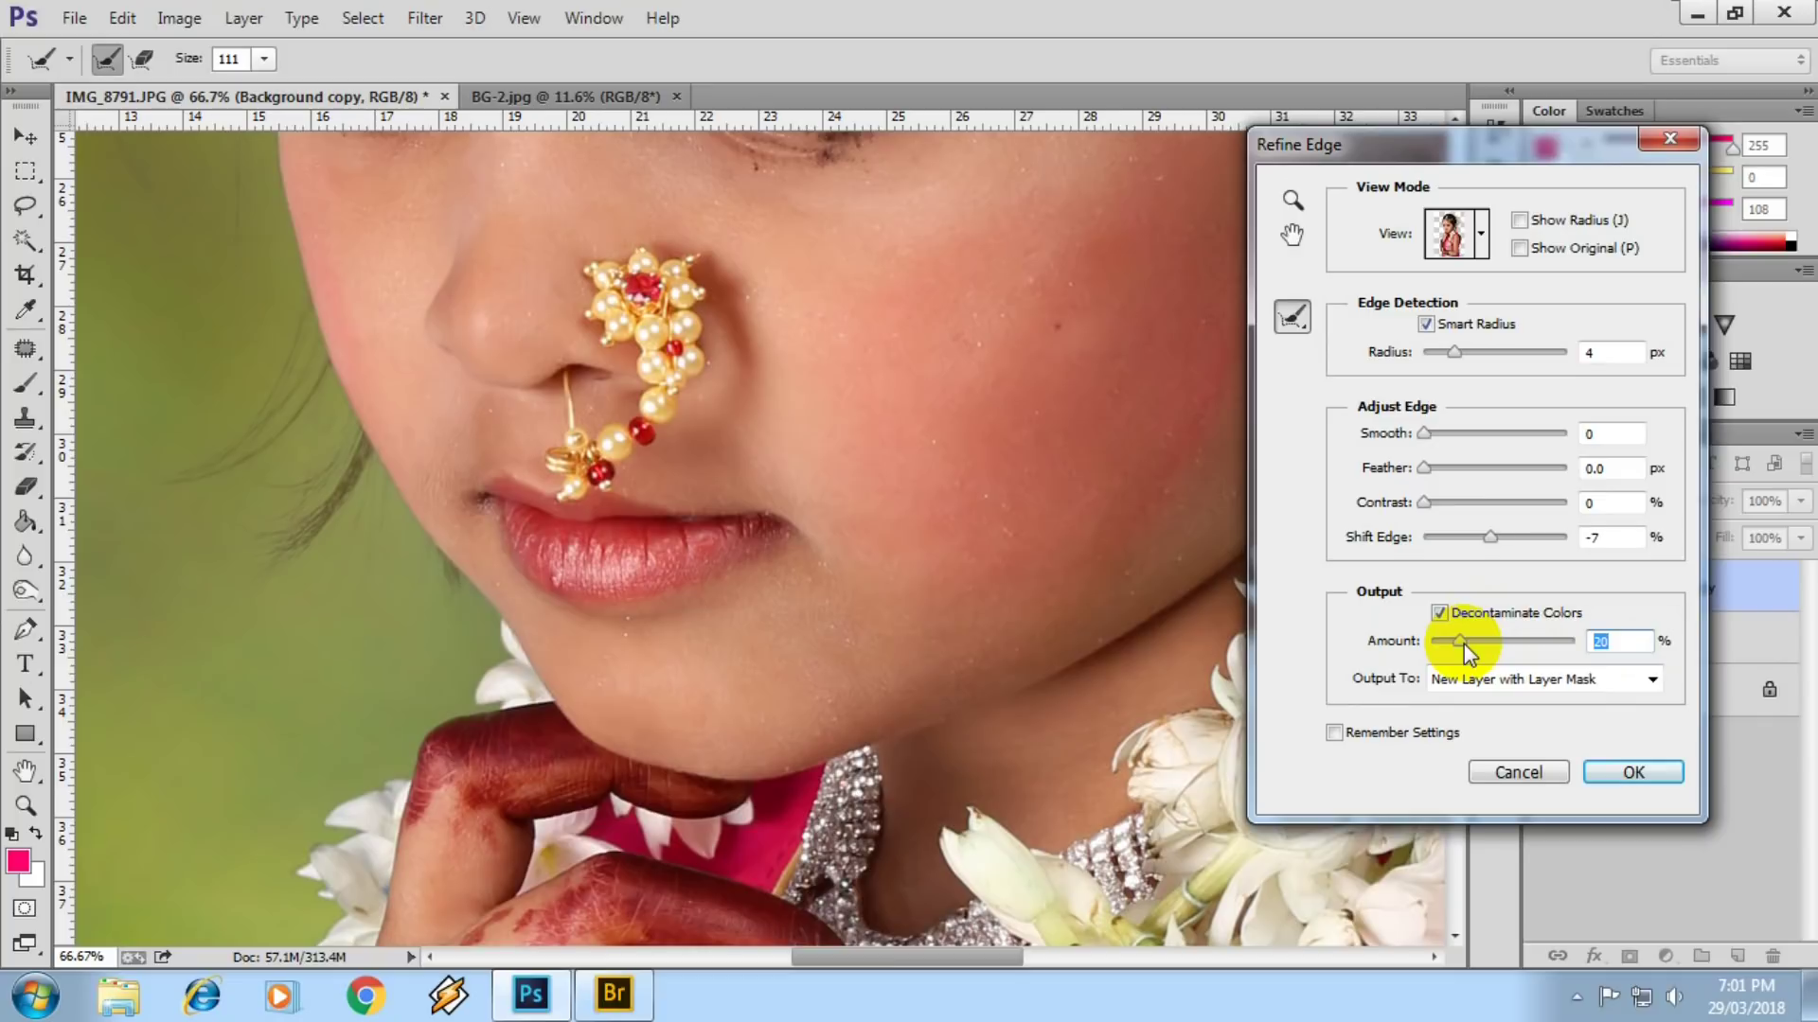
pyautogui.write('25')
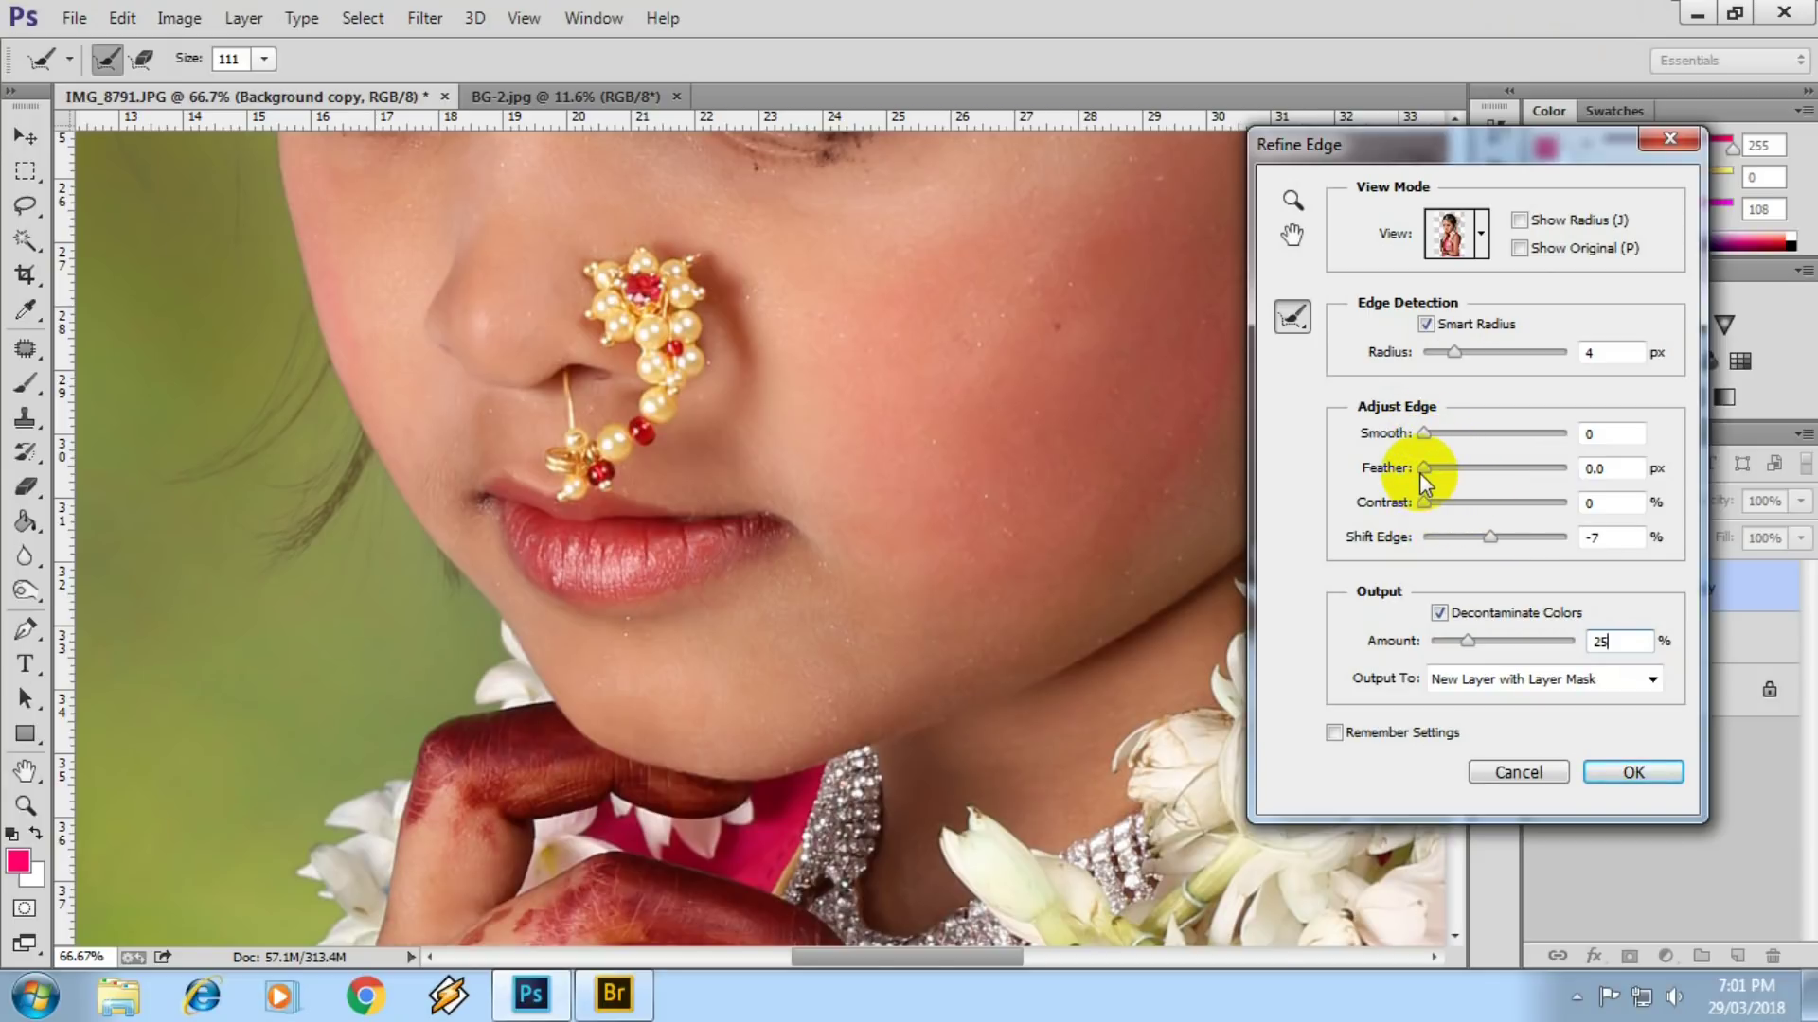
pyautogui.moveTo(566, 343); pyautogui.dragTo(623, 779)
# - Brush the left hair, head ornament and top-of-head edges, then apply Refine Edge as Background copy 2
pyautogui.moveTo(625, 284)
pyautogui.mouseDown()
pyautogui.moveTo(760, 706)
pyautogui.moveTo(512, 649)
pyautogui.mouseUp()
pyautogui.moveTo(292, 740)
pyautogui.mouseDown()
pyautogui.moveTo(254, 634)
pyautogui.moveTo(251, 512)
pyautogui.mouseUp()
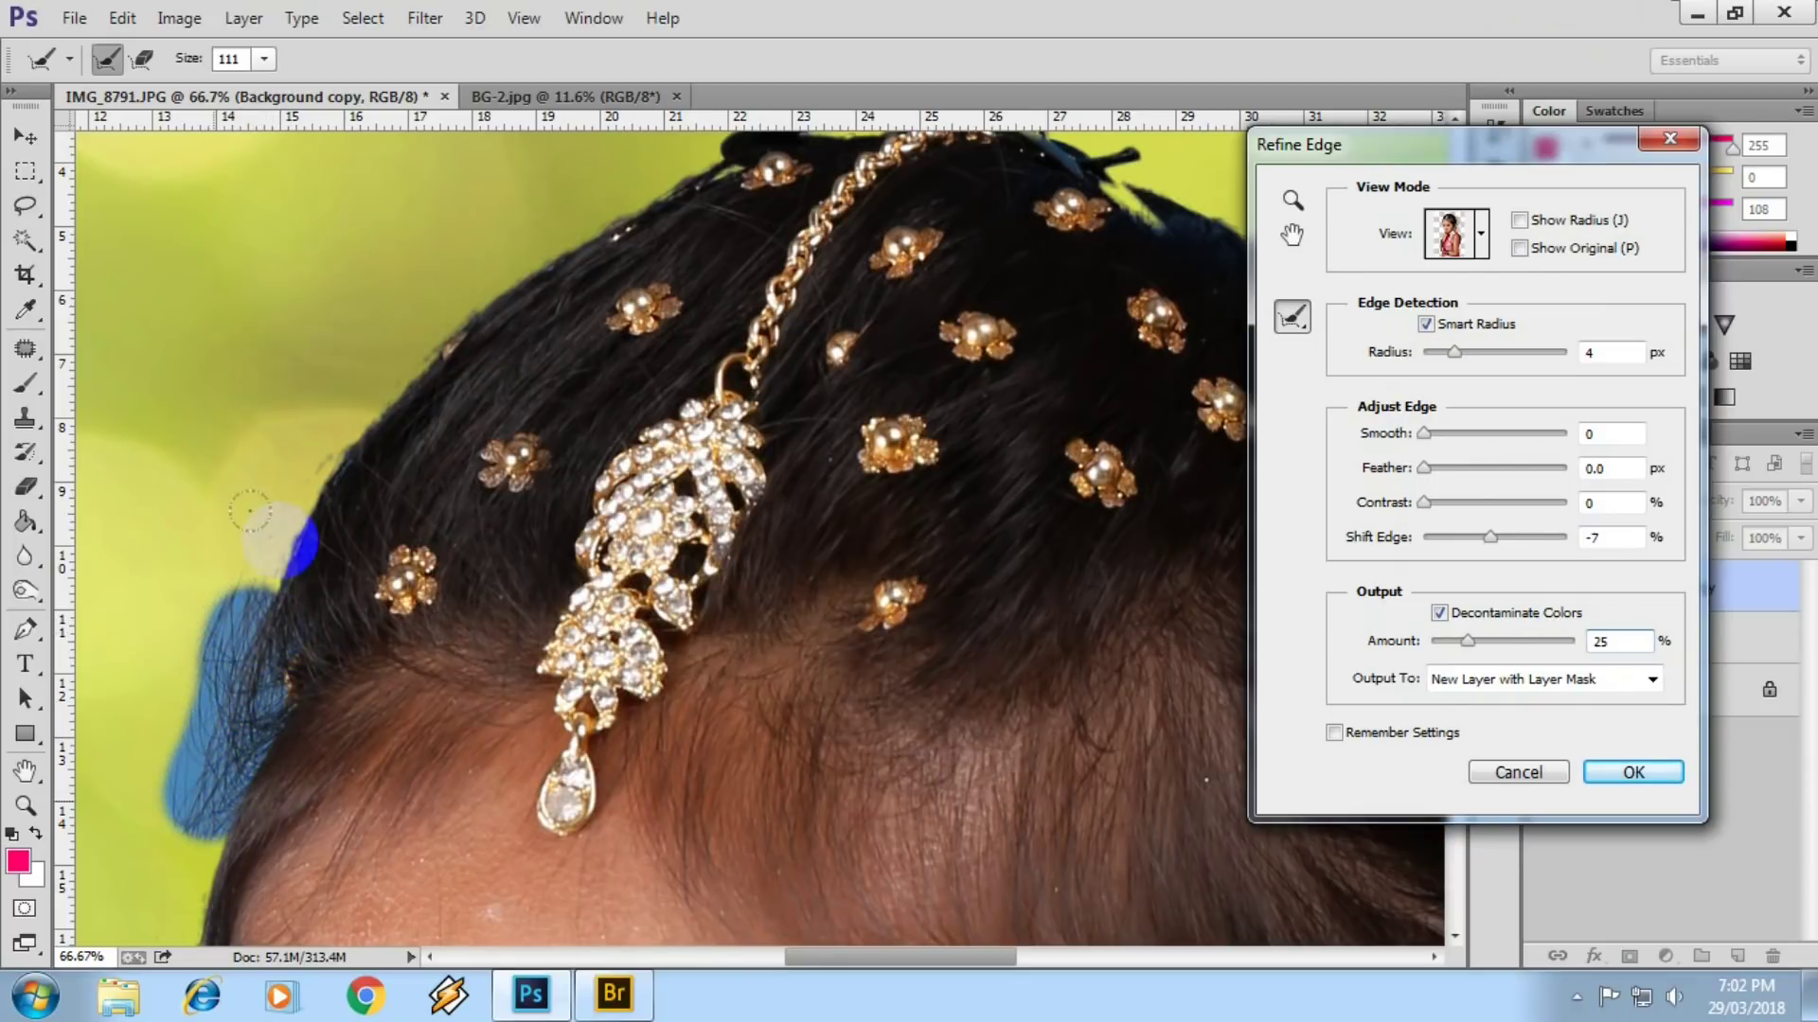
pyautogui.moveTo(239, 494)
pyautogui.mouseDown()
pyautogui.moveTo(369, 398)
pyautogui.moveTo(473, 274)
pyautogui.moveTo(653, 158)
pyautogui.moveTo(809, 189)
pyautogui.mouseUp()
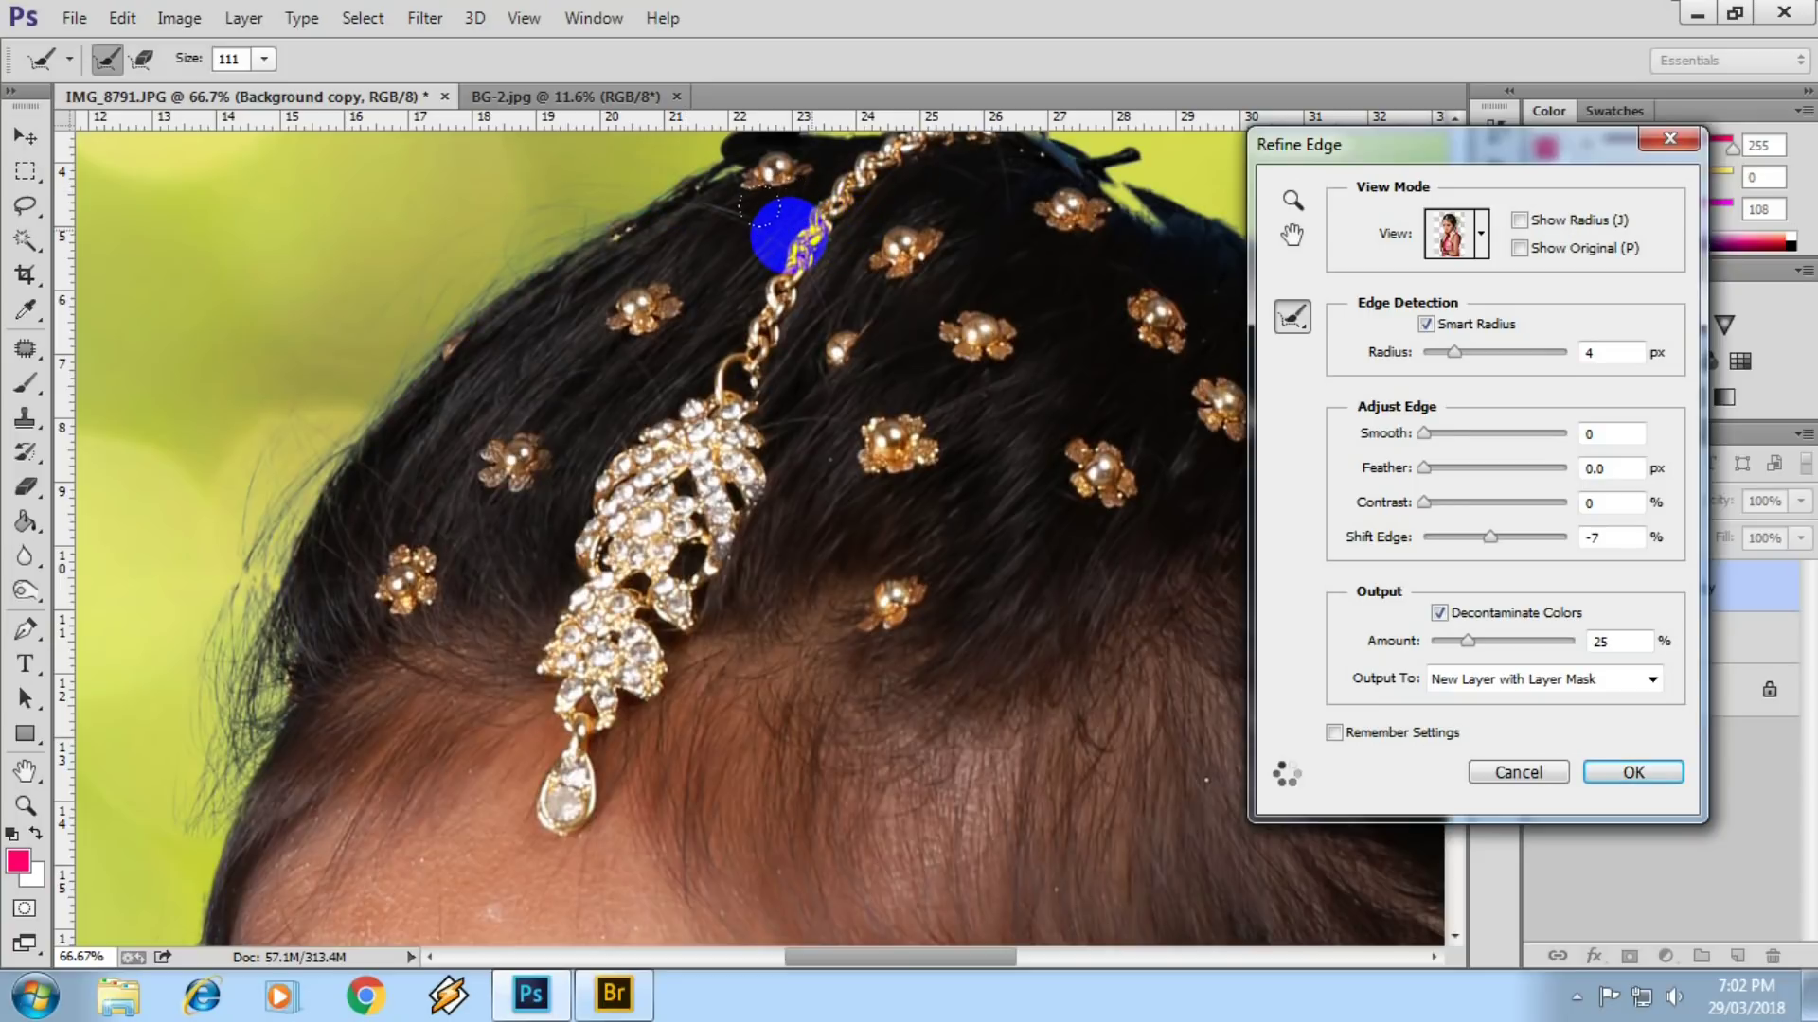
pyautogui.moveTo(855, 274); pyautogui.dragTo(580, 418)
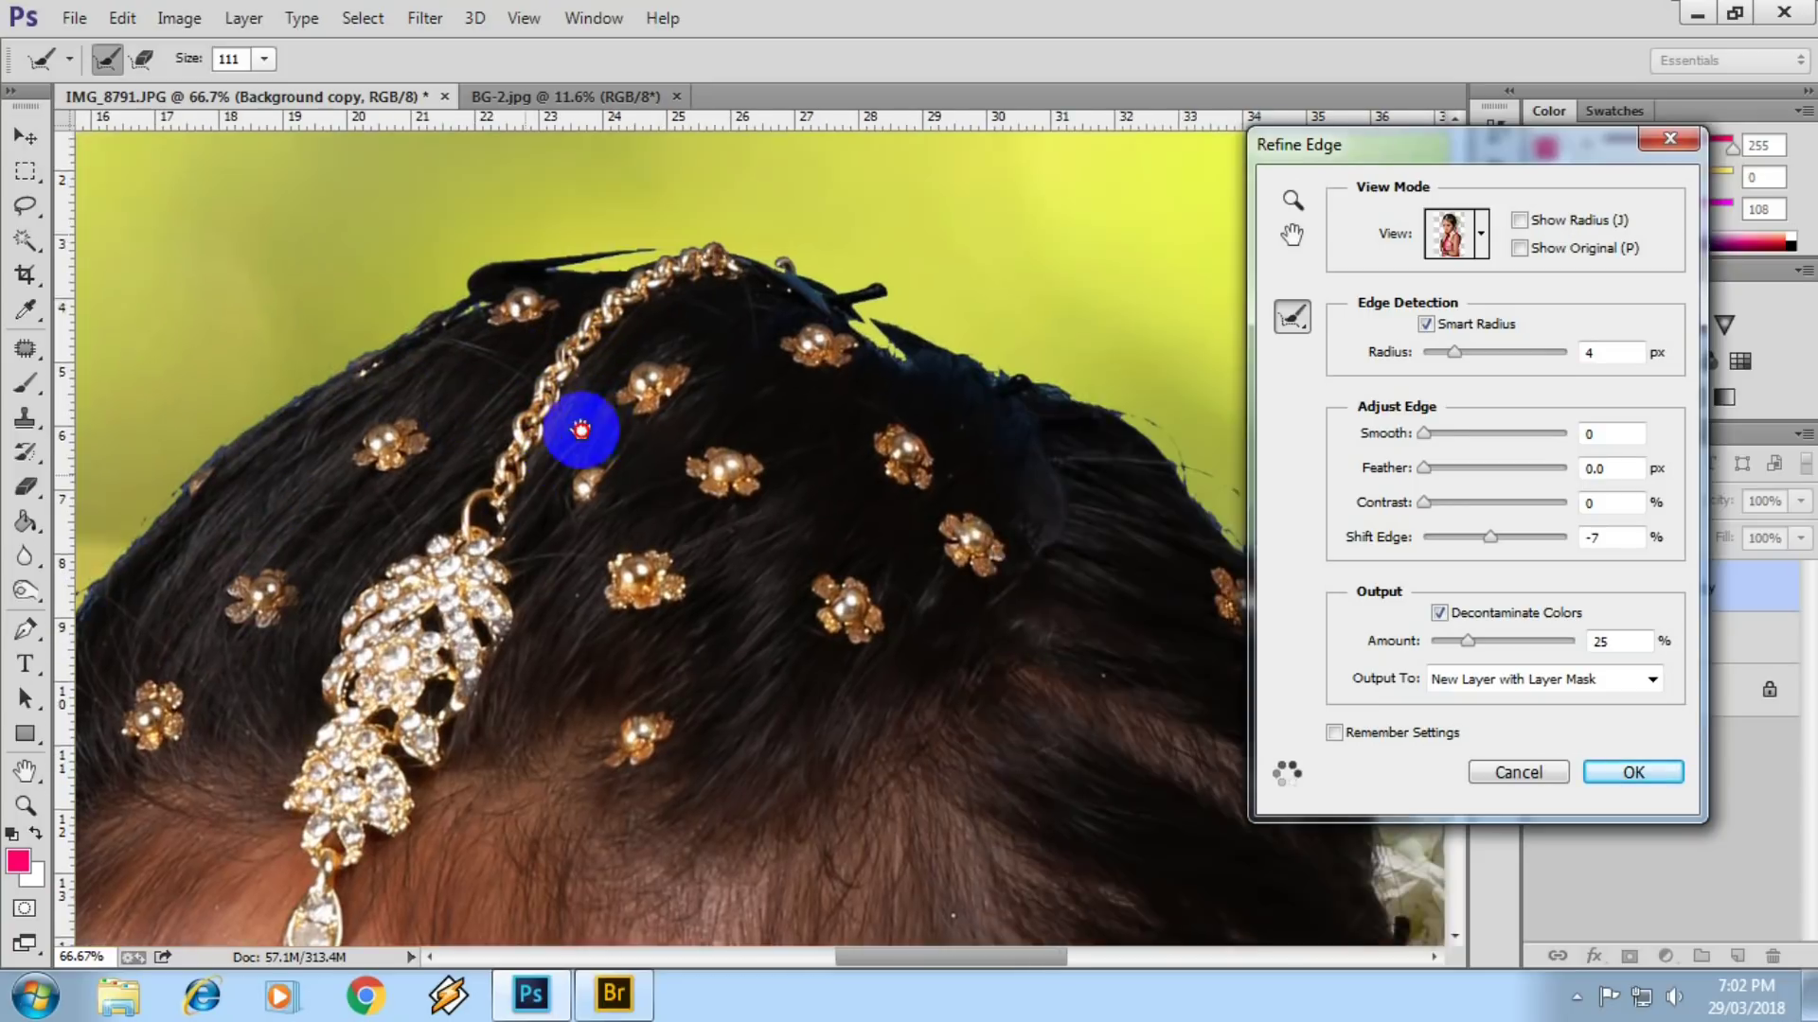
pyautogui.moveTo(583, 237)
pyautogui.mouseDown()
pyautogui.moveTo(723, 269)
pyautogui.moveTo(1176, 506)
pyautogui.mouseUp()
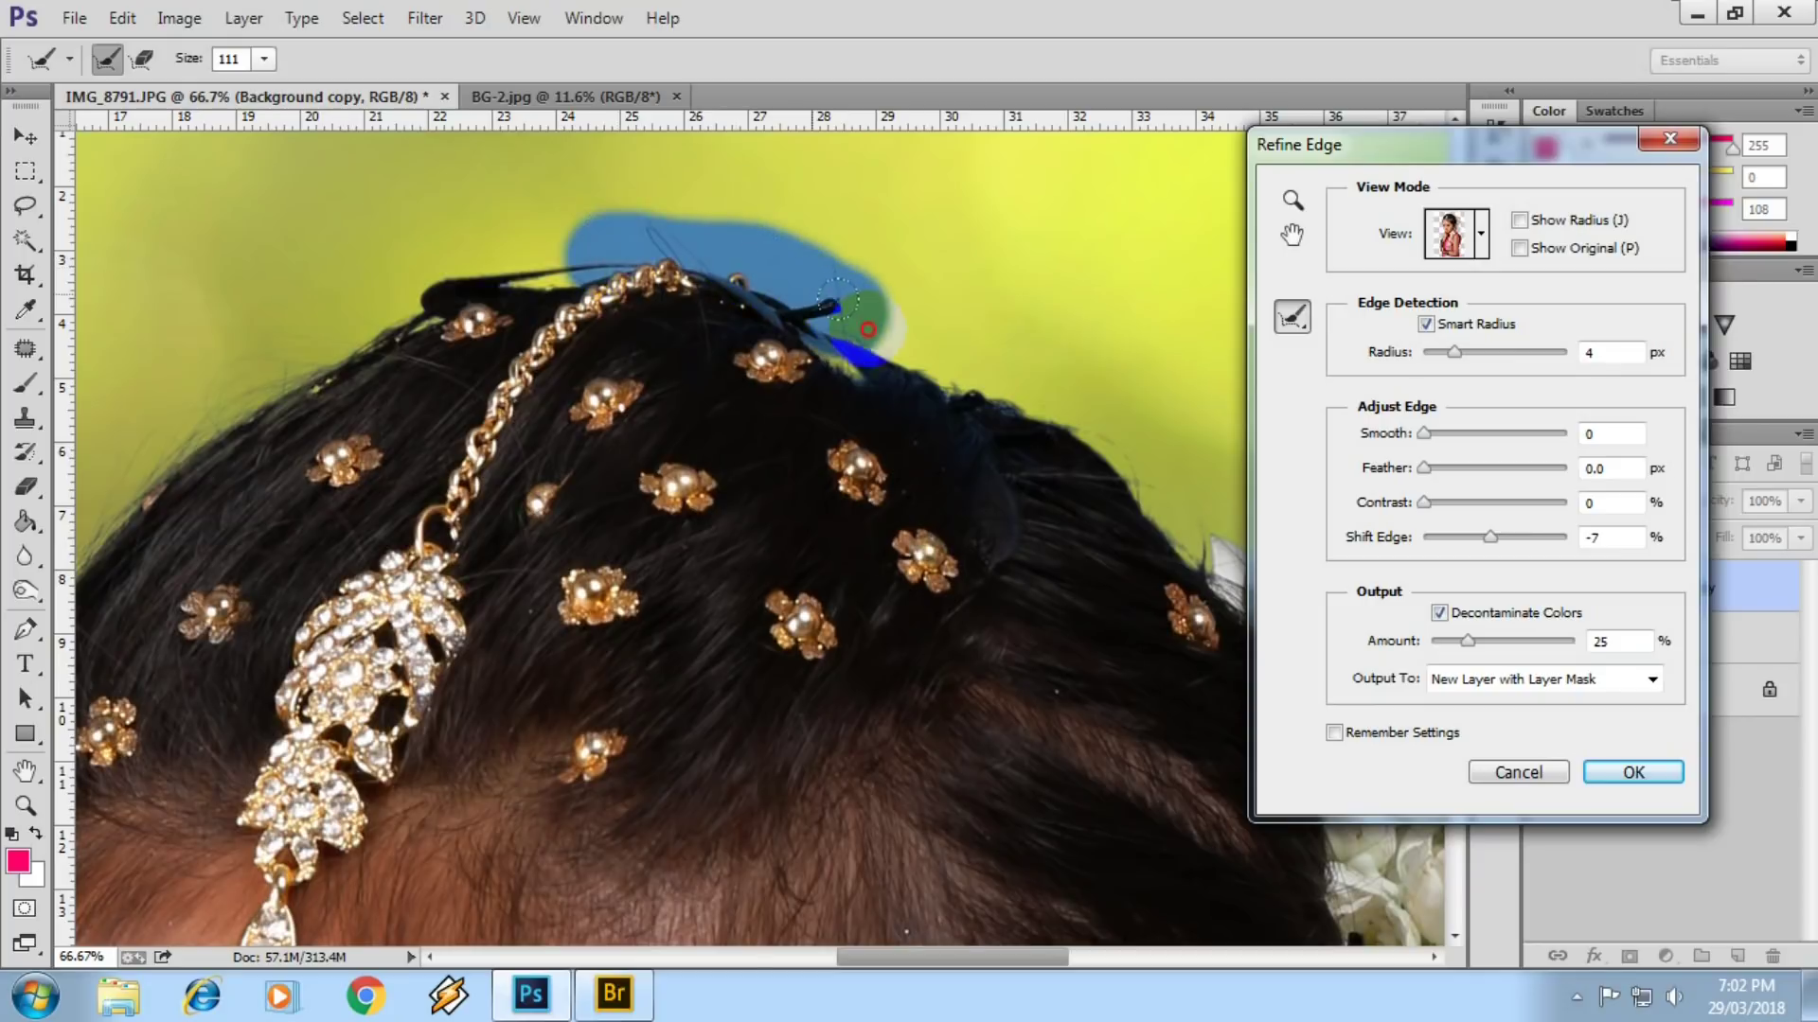
pyautogui.moveTo(674, 280); pyautogui.dragTo(685, 270)
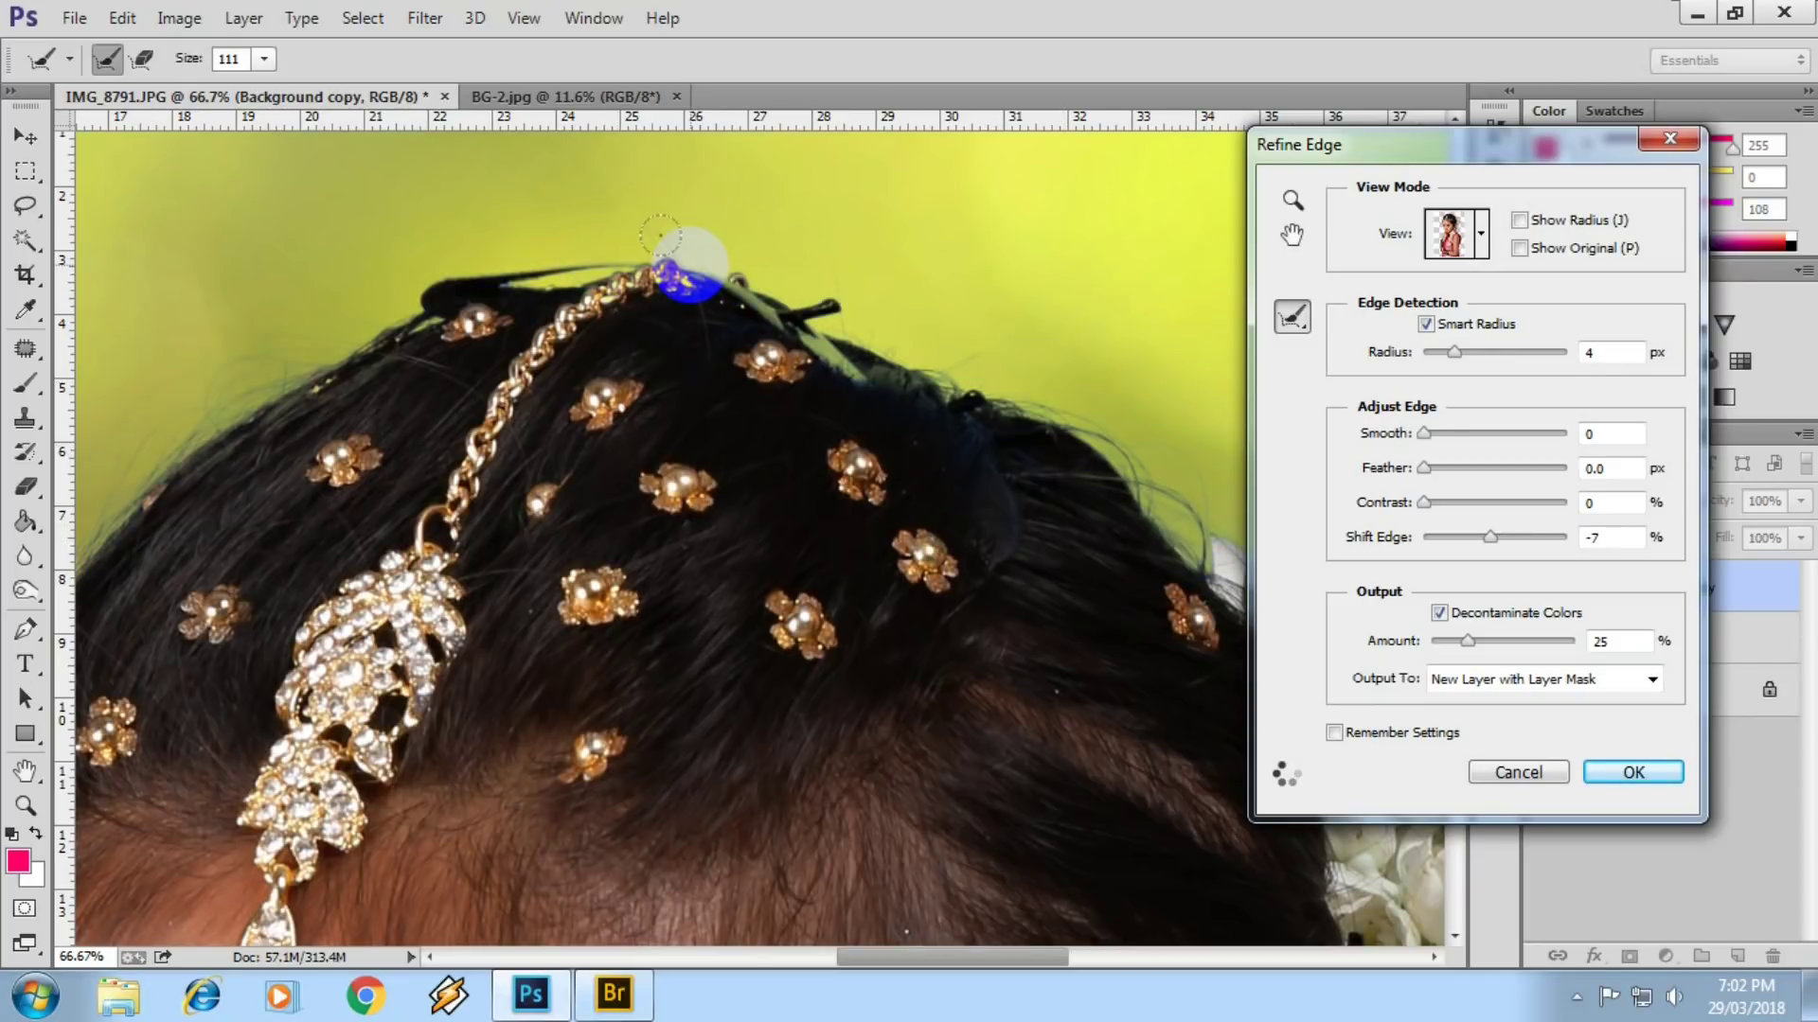
pyautogui.scroll(-5, 629, 600)
pyautogui.moveTo(599, 593); pyautogui.dragTo(729, 202)
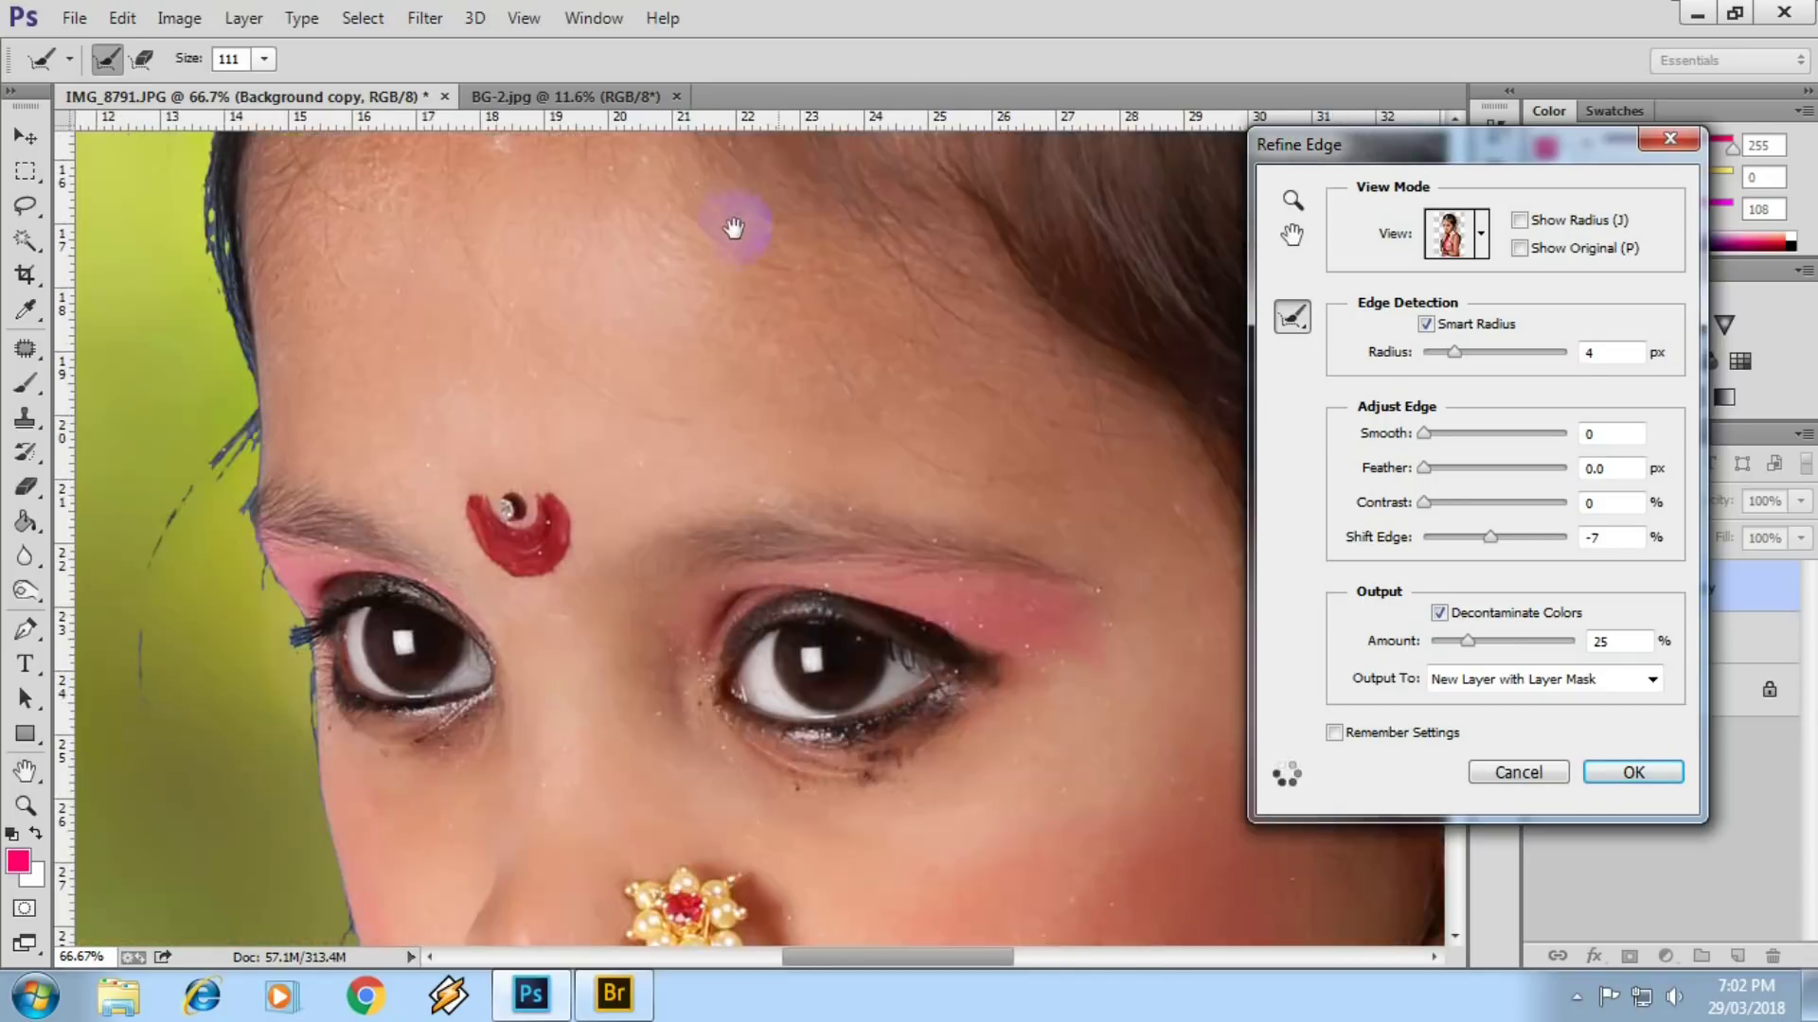
pyautogui.scroll(-5, 556, 405)
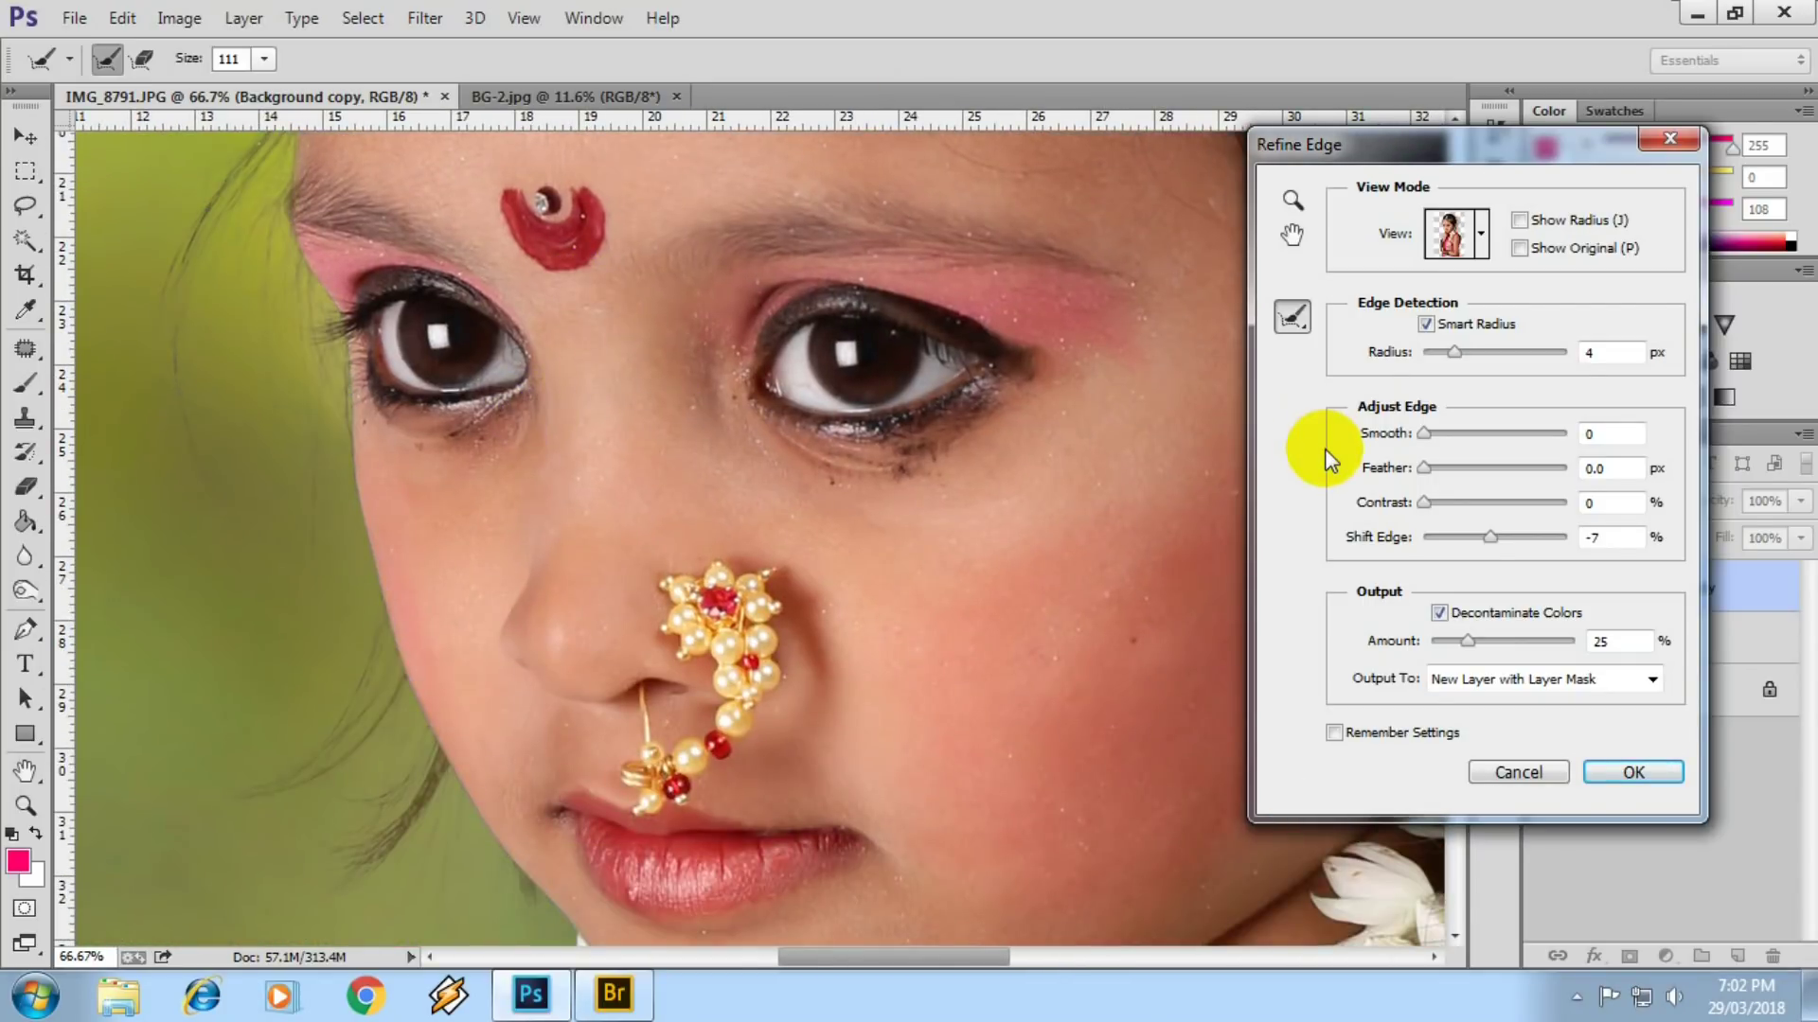
pyautogui.click(1634, 774)
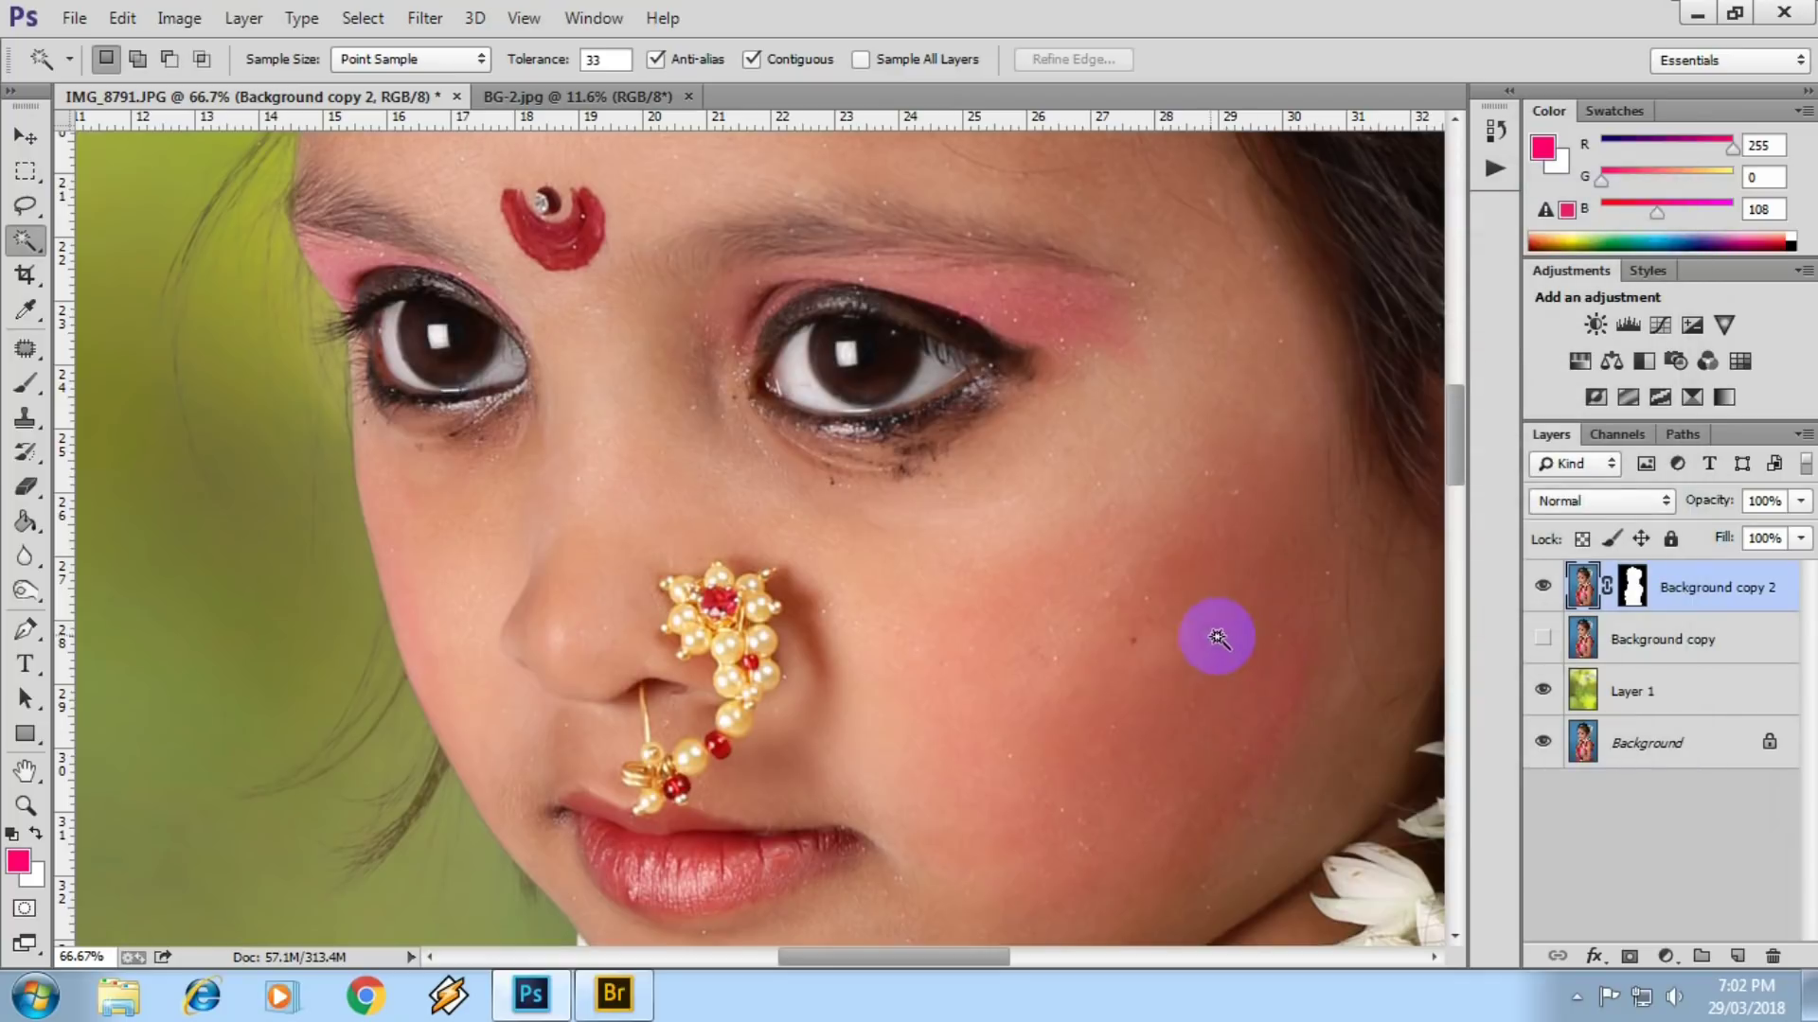
# - Delete the hidden Background copy layer from IMG_8791.JPG
pyautogui.scroll(-3, 1146, 624)
pyautogui.scroll(-3, 993, 599)
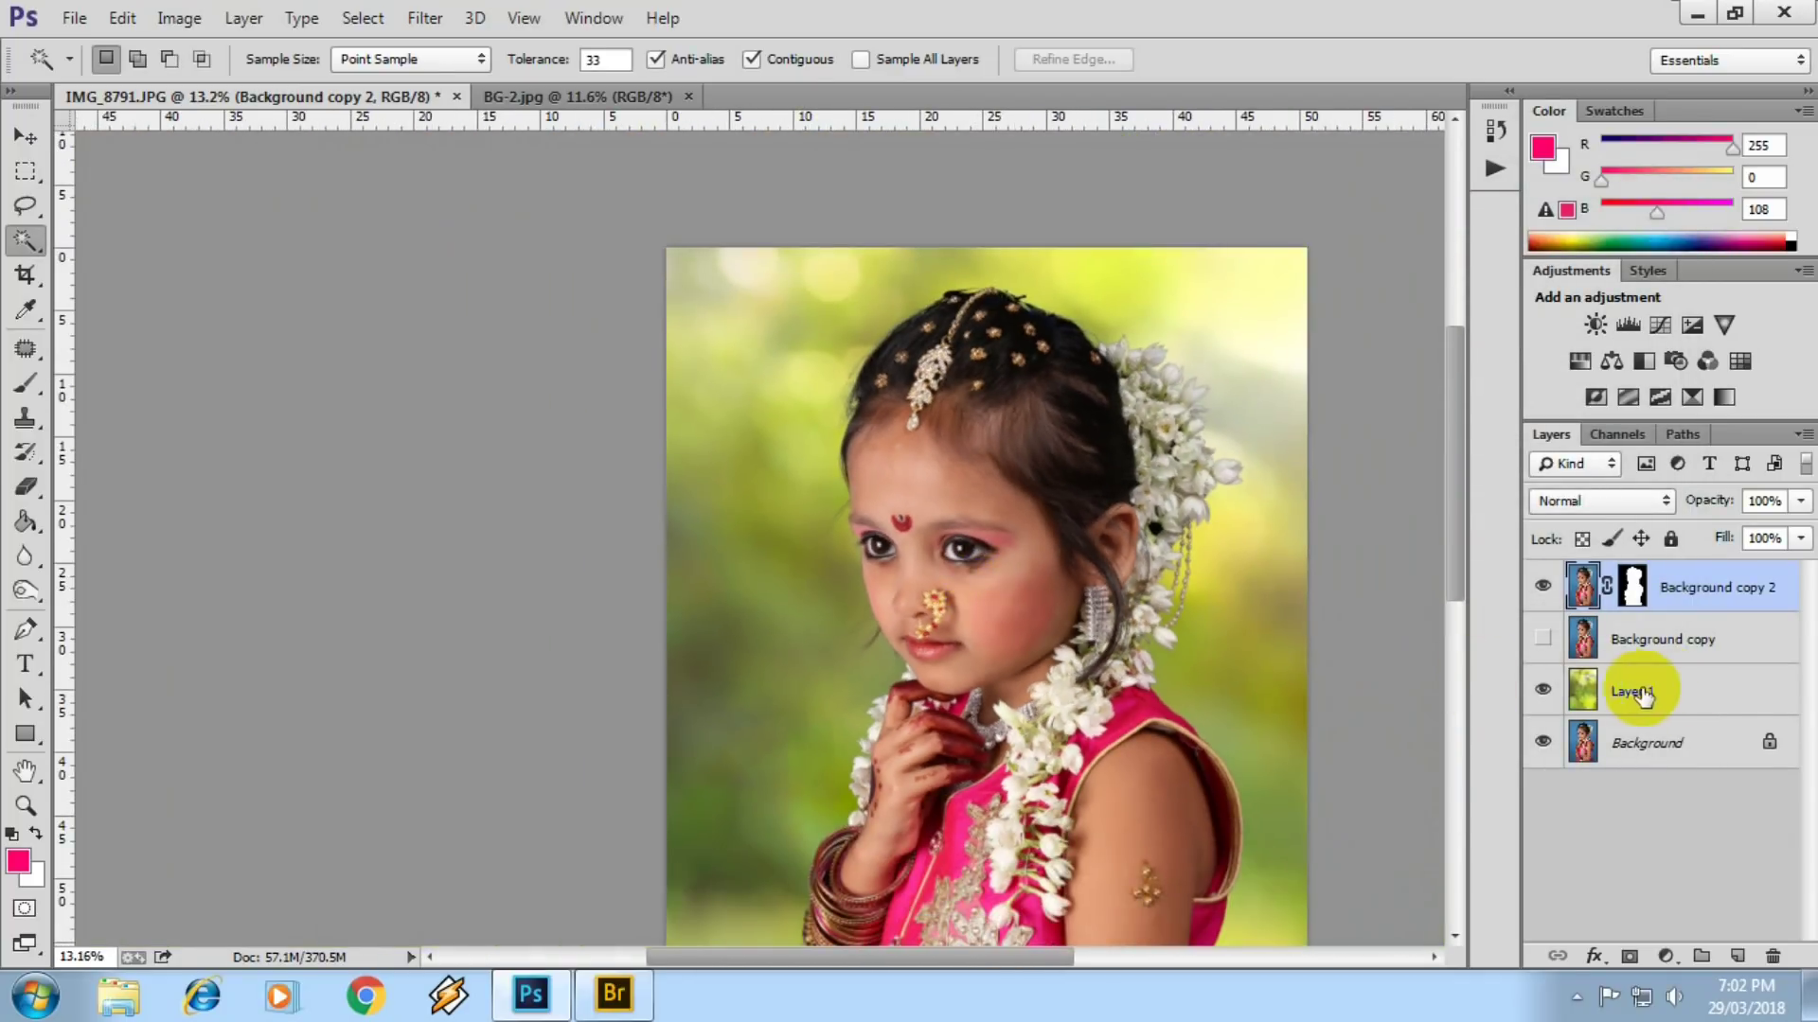
pyautogui.click(1576, 638)
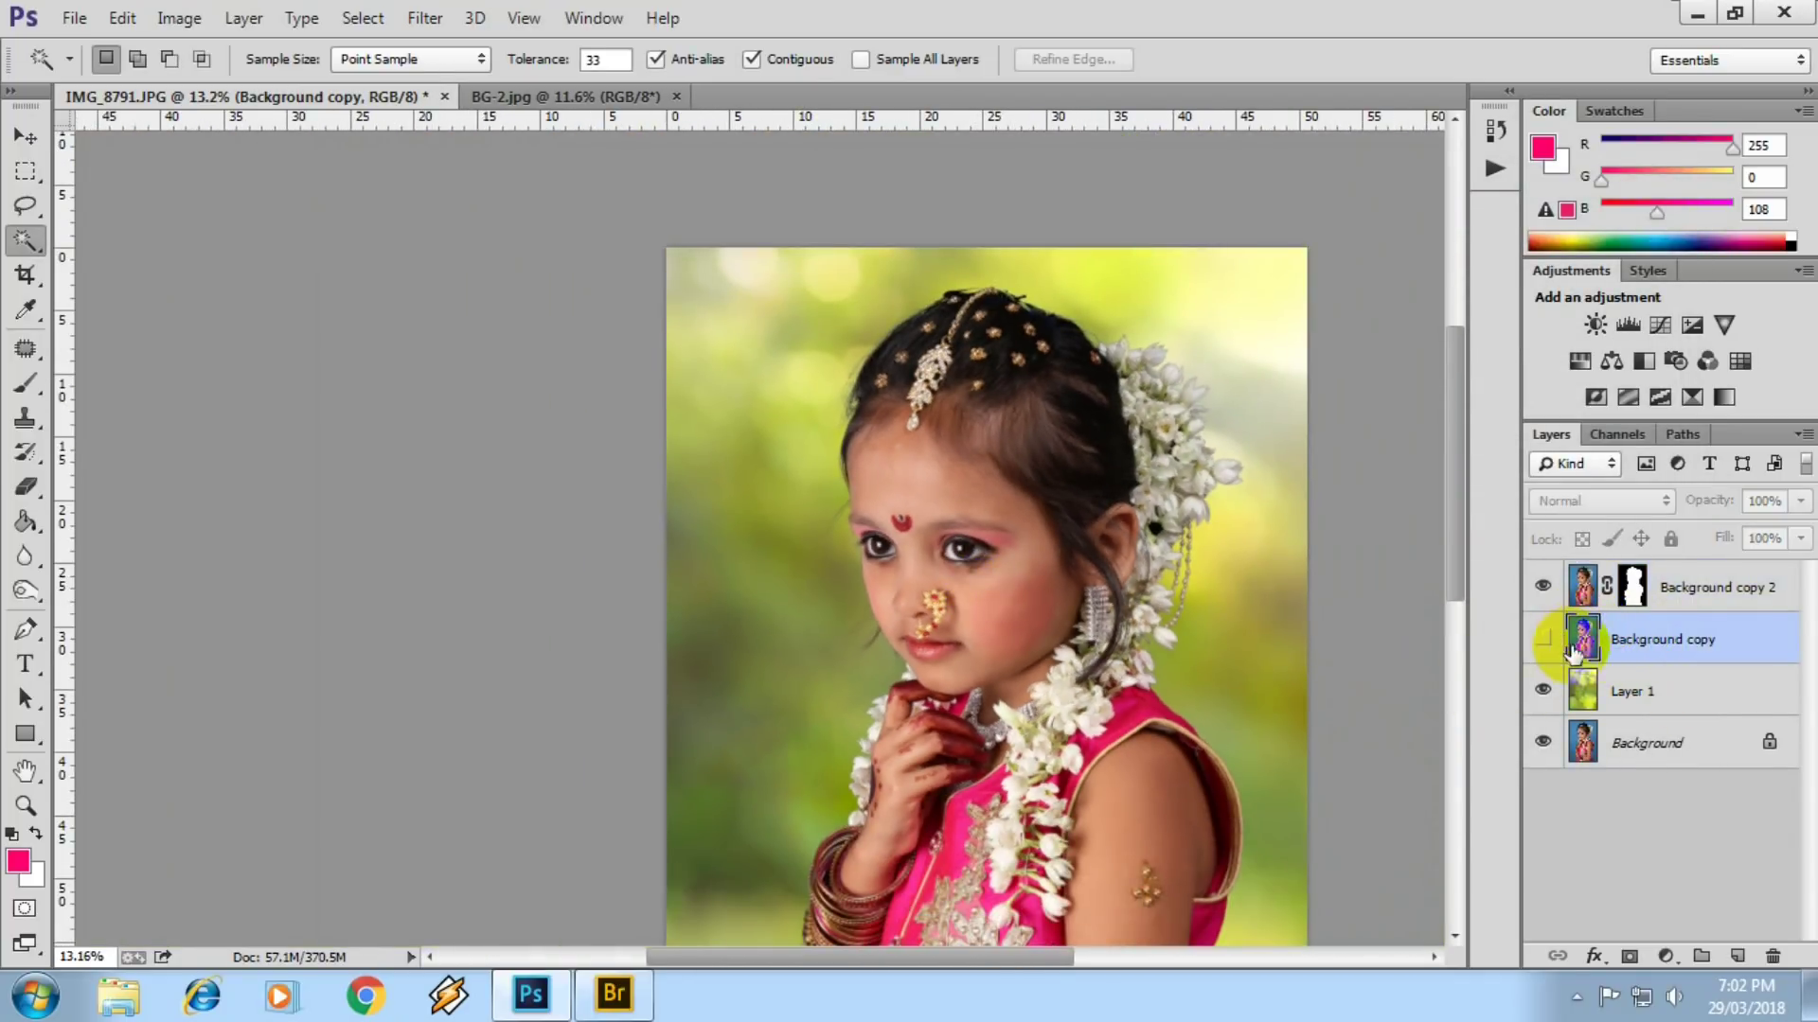
pyautogui.click(1766, 958)
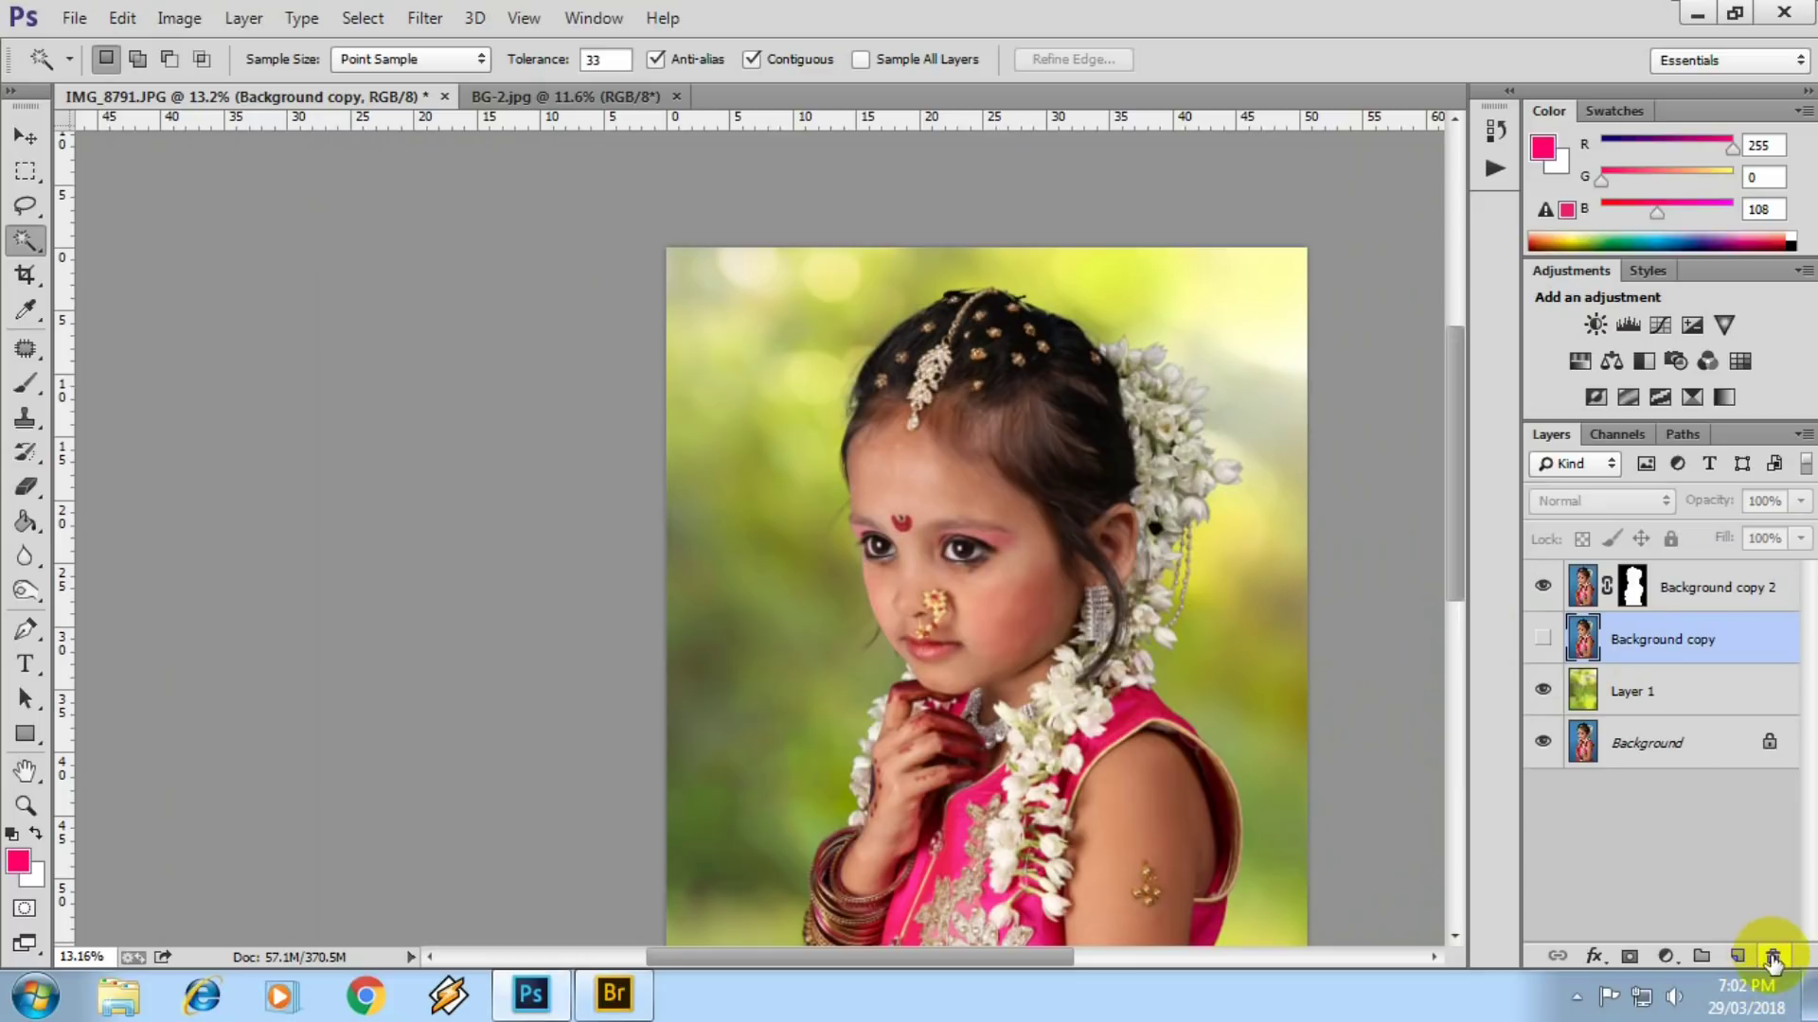
pyautogui.click(804, 391)
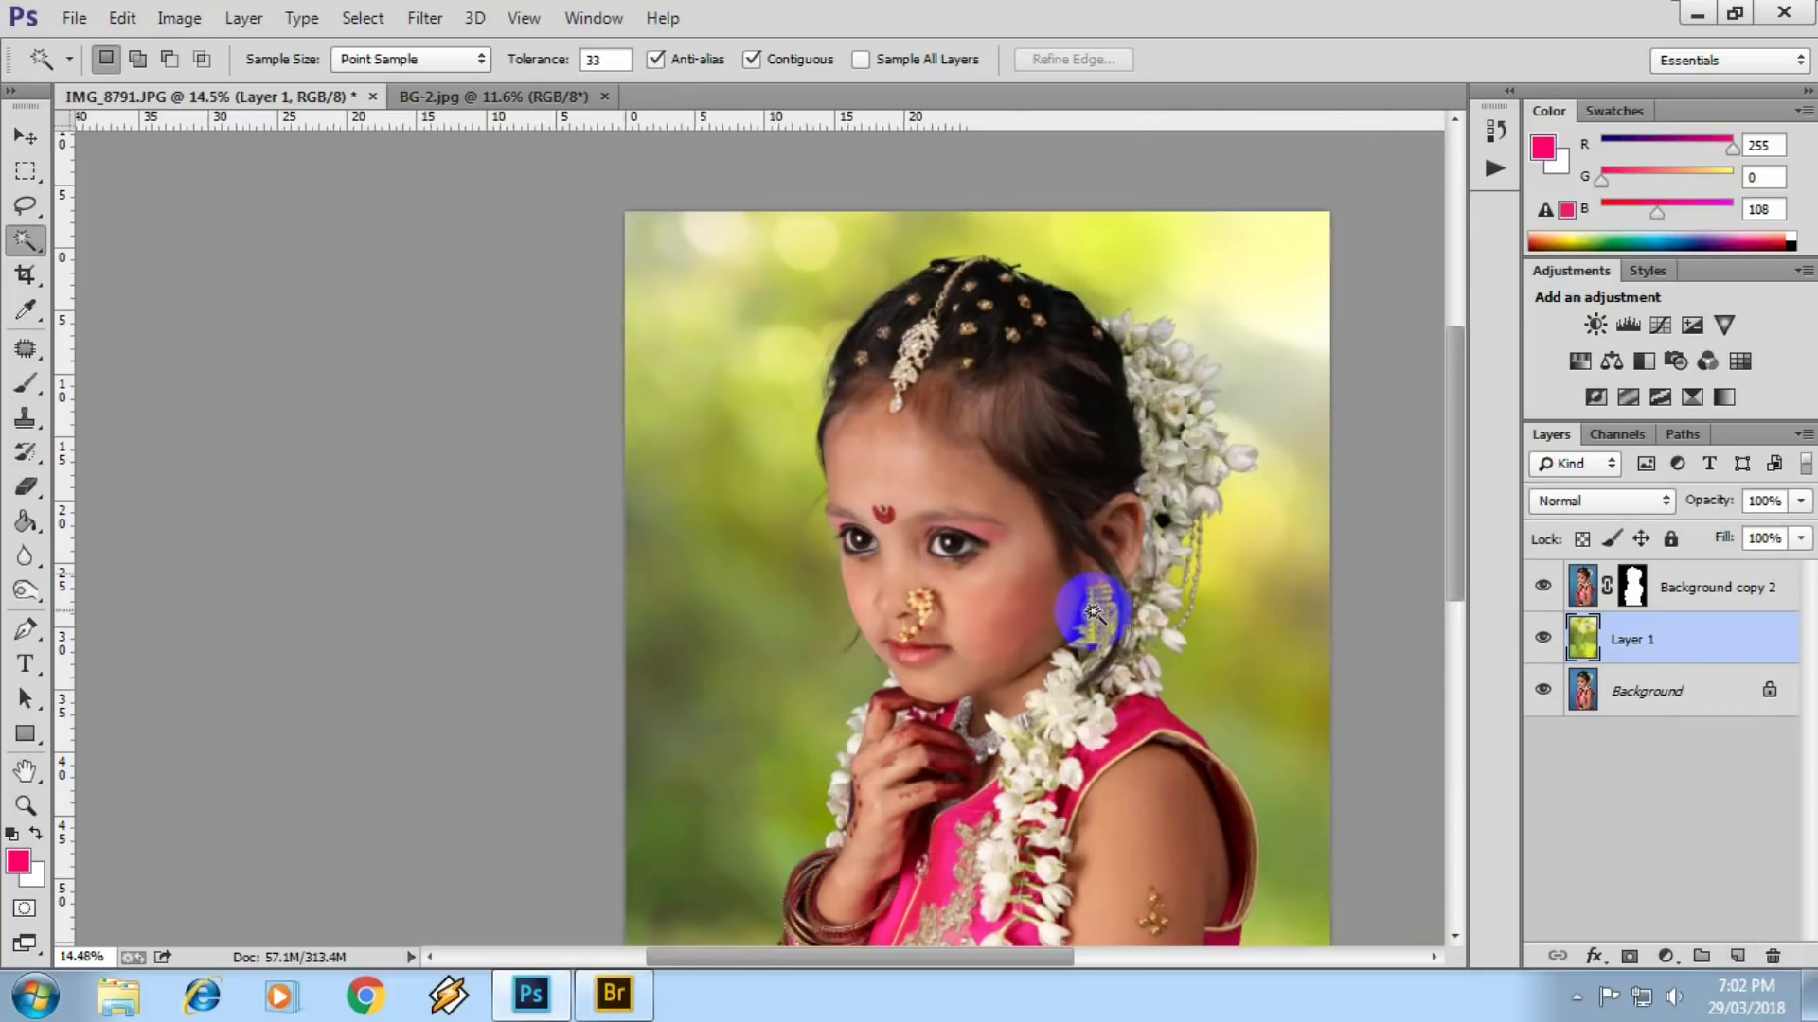
# - Zoom in on the girl's face, then open the PDF folder in Adobe Bridge
pyautogui.scroll(3, 1090, 611)
pyautogui.moveTo(1063, 650); pyautogui.dragTo(791, 406)
pyautogui.scroll(3, 791, 407)
pyautogui.moveTo(701, 312); pyautogui.dragTo(681, 639)
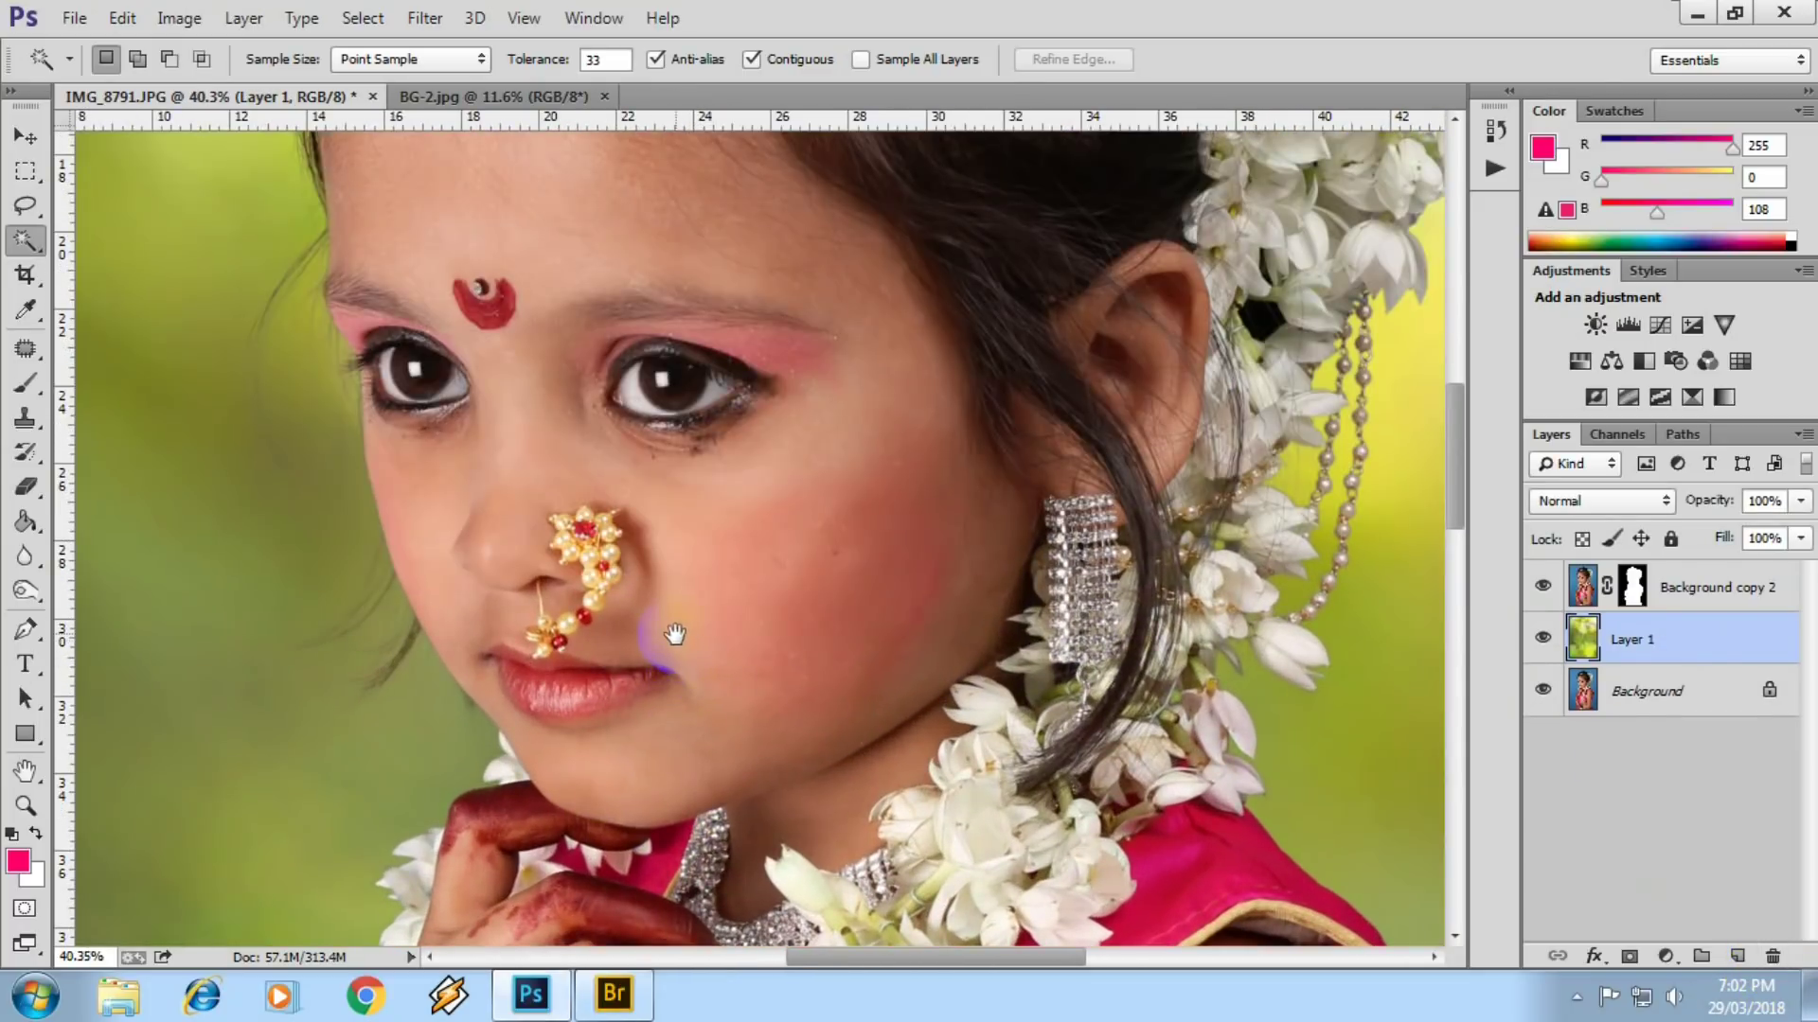
pyautogui.click(592, 575)
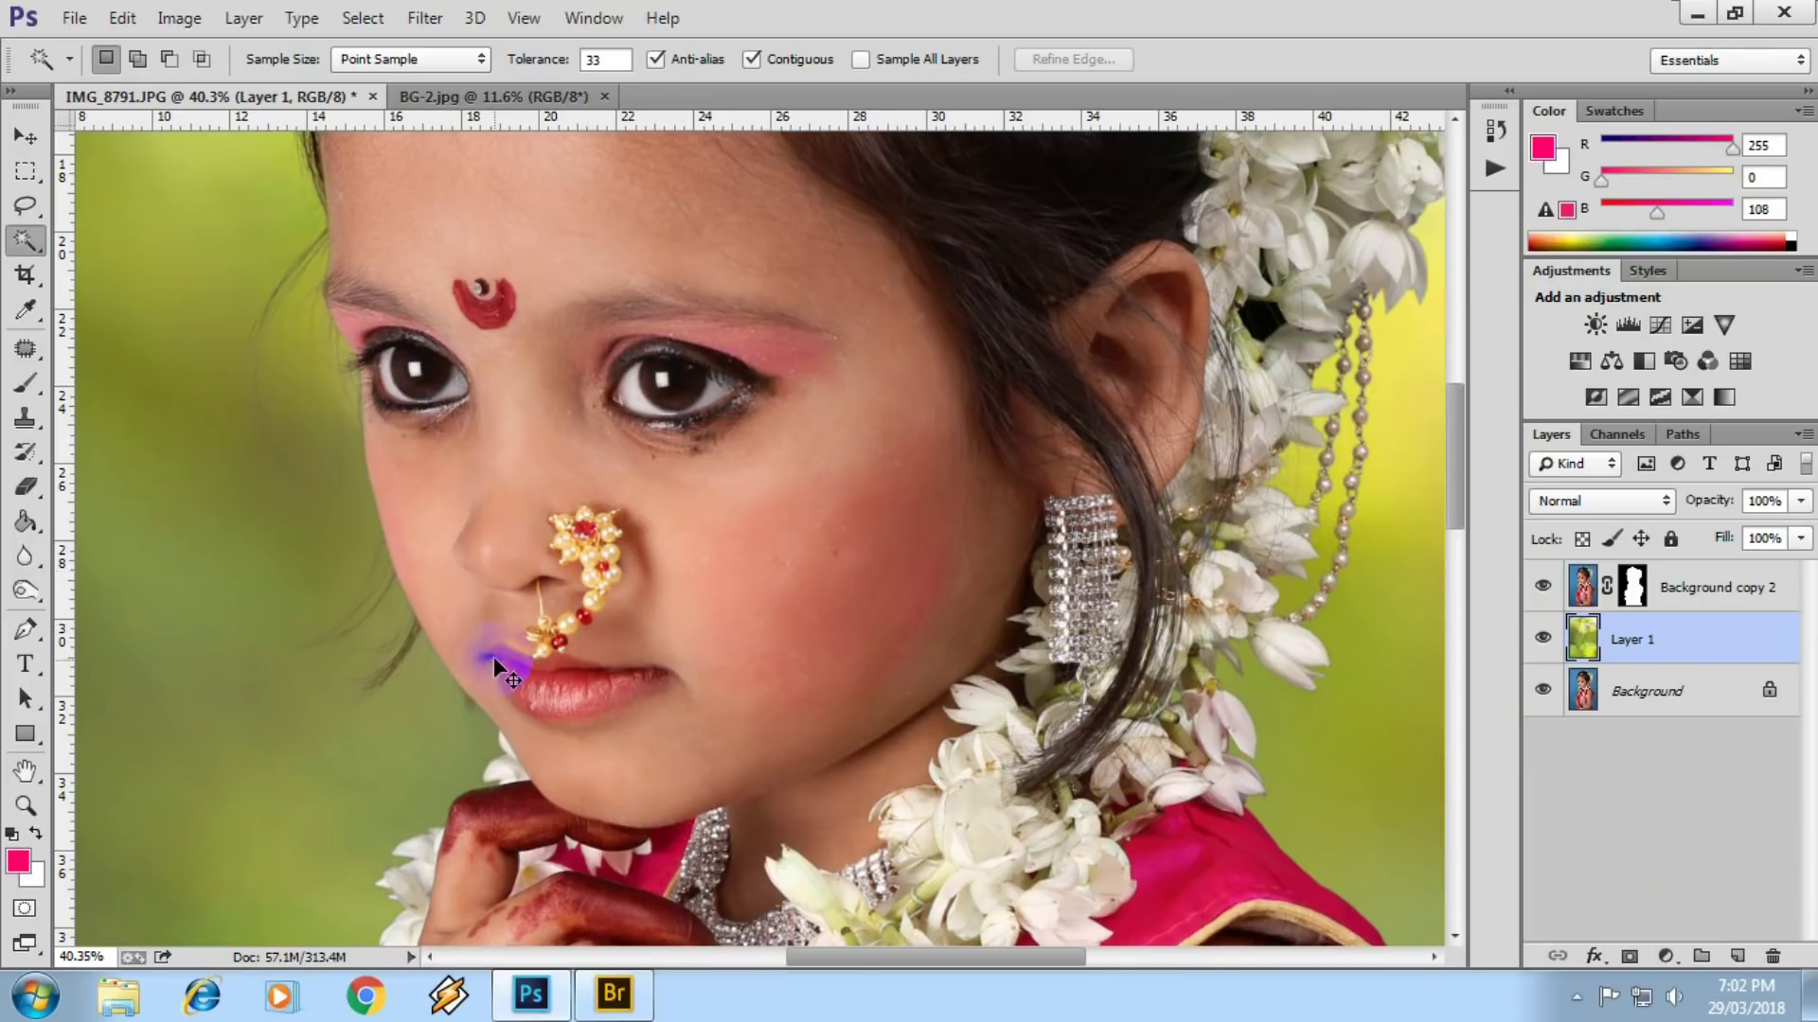
pyautogui.click(614, 994)
pyautogui.scroll(3, 333, 388)
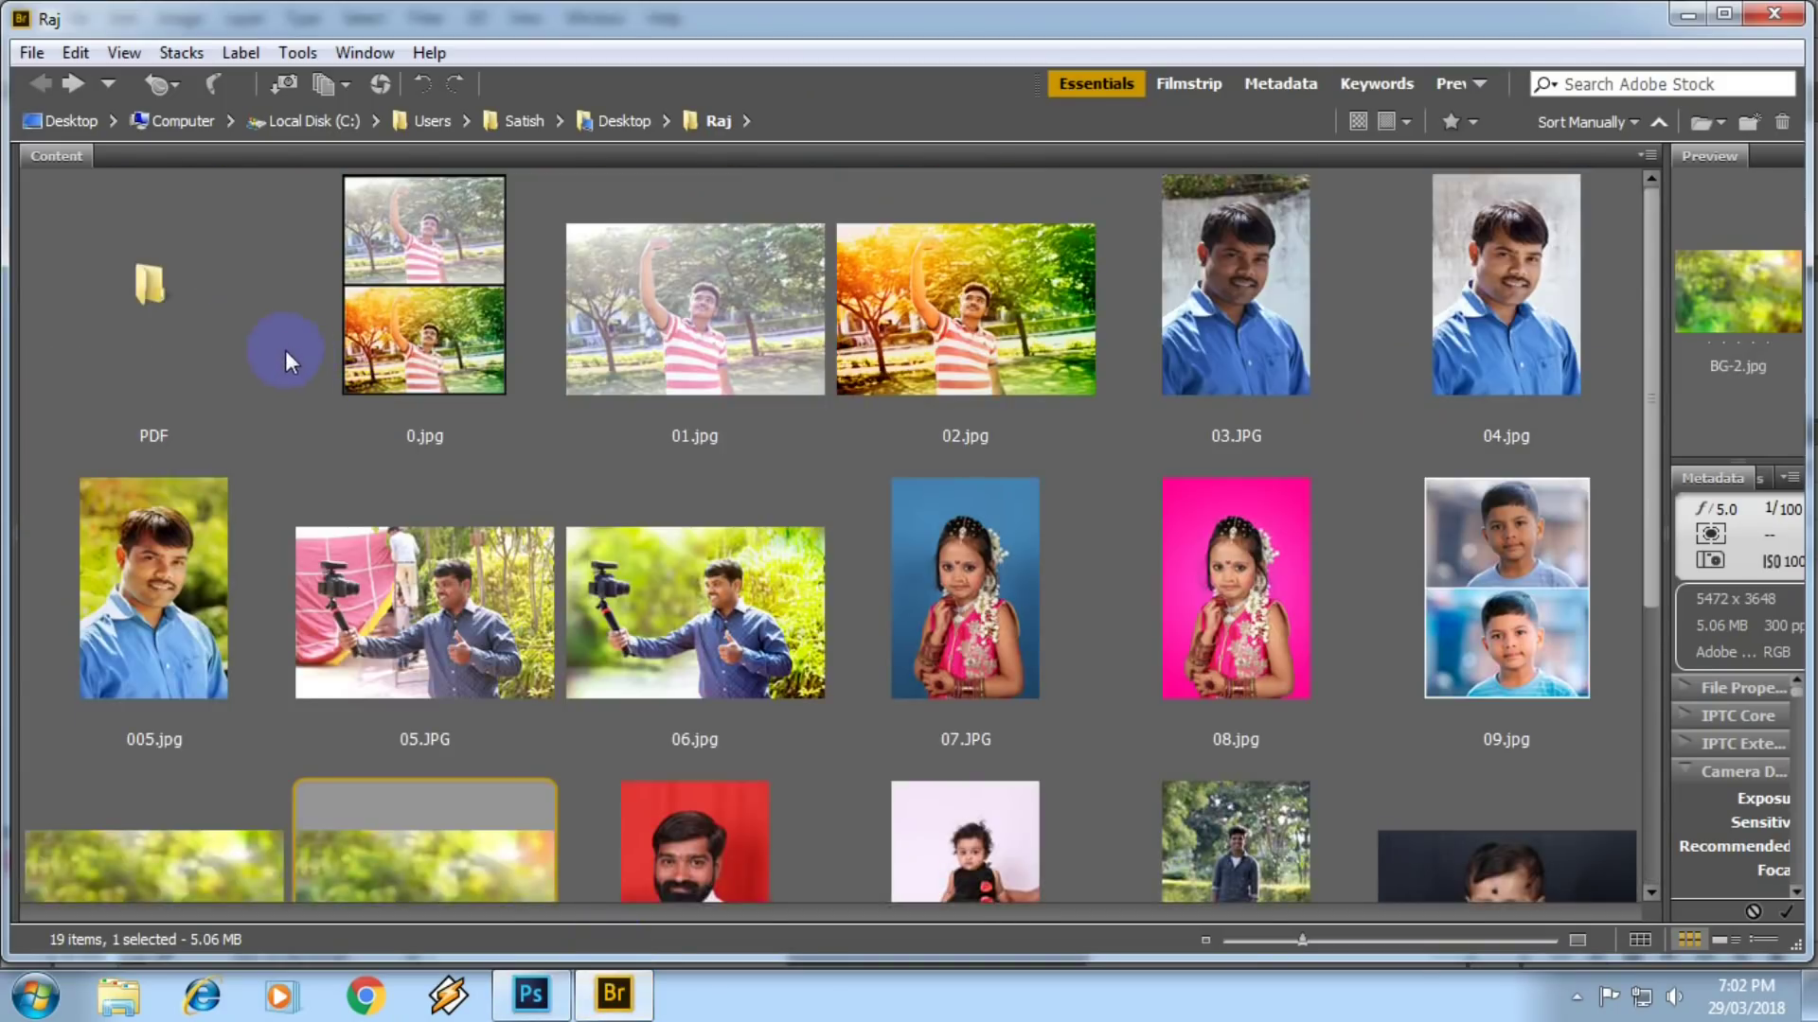
pyautogui.doubleClick(198, 327)
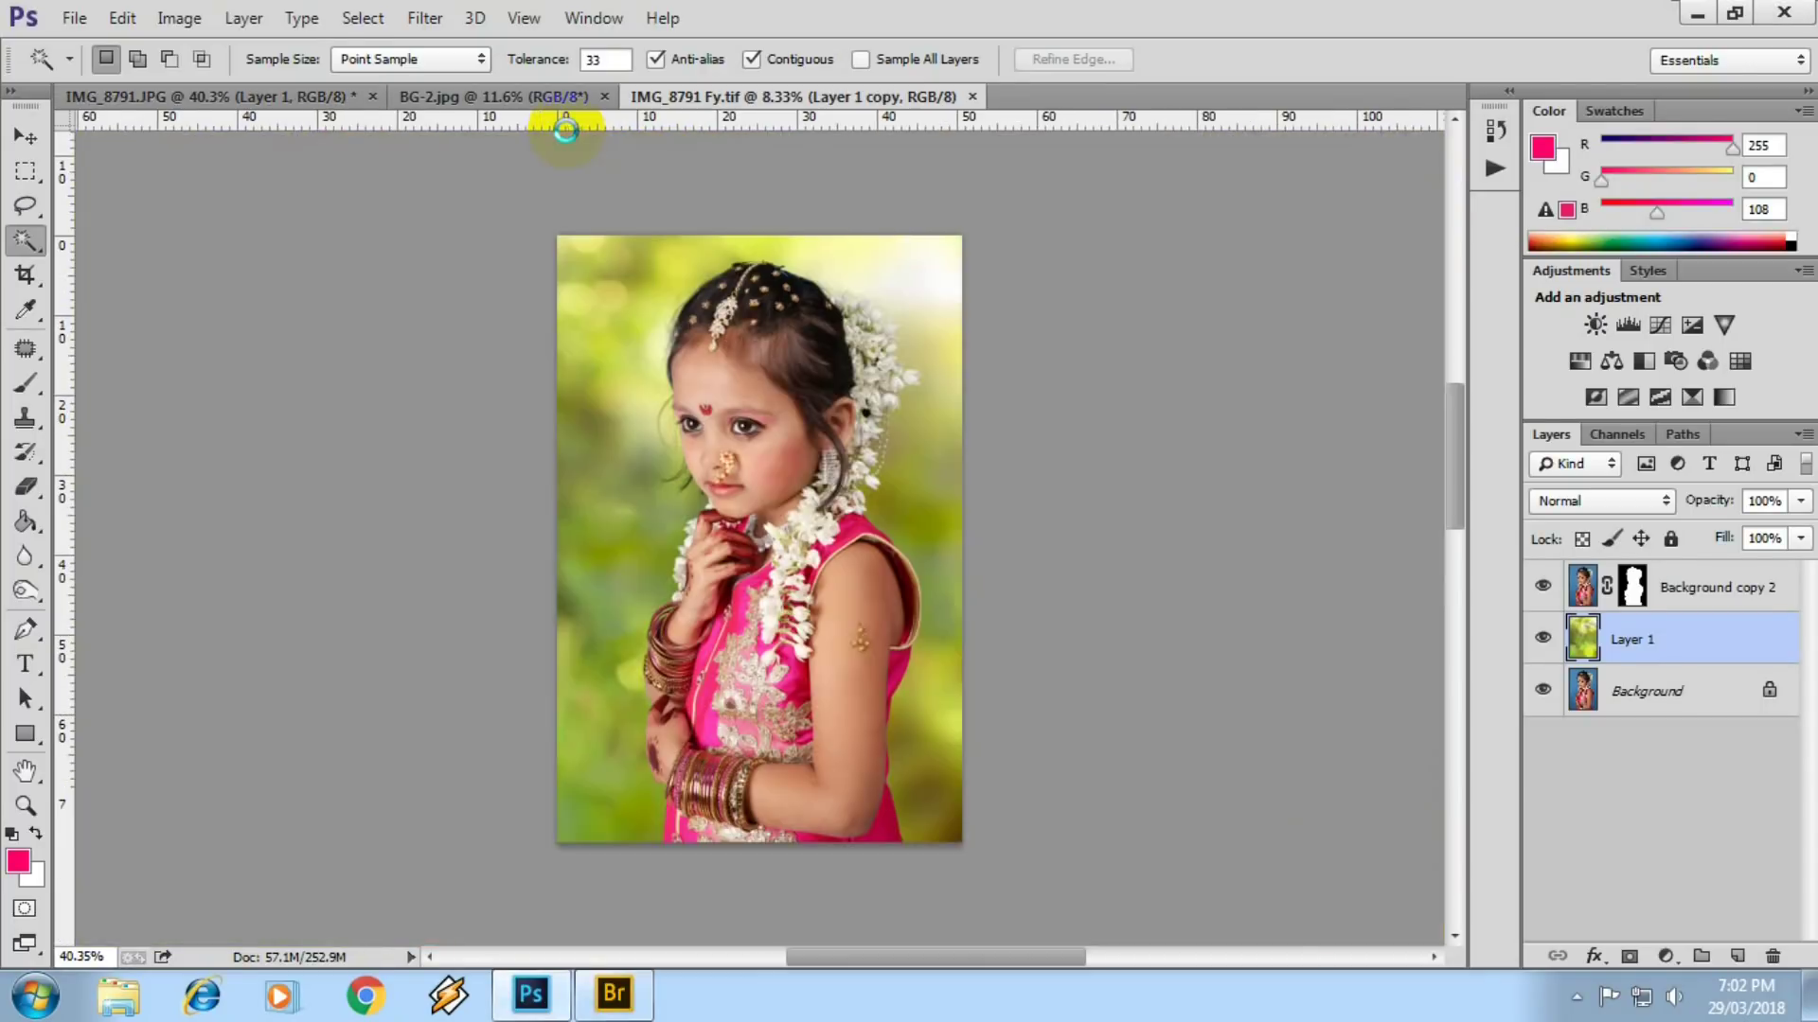
# - Close BG-2.jpg and arrange the two IMG_8791 images 2-up vertically, fitted on screen
pyautogui.click(530, 96)
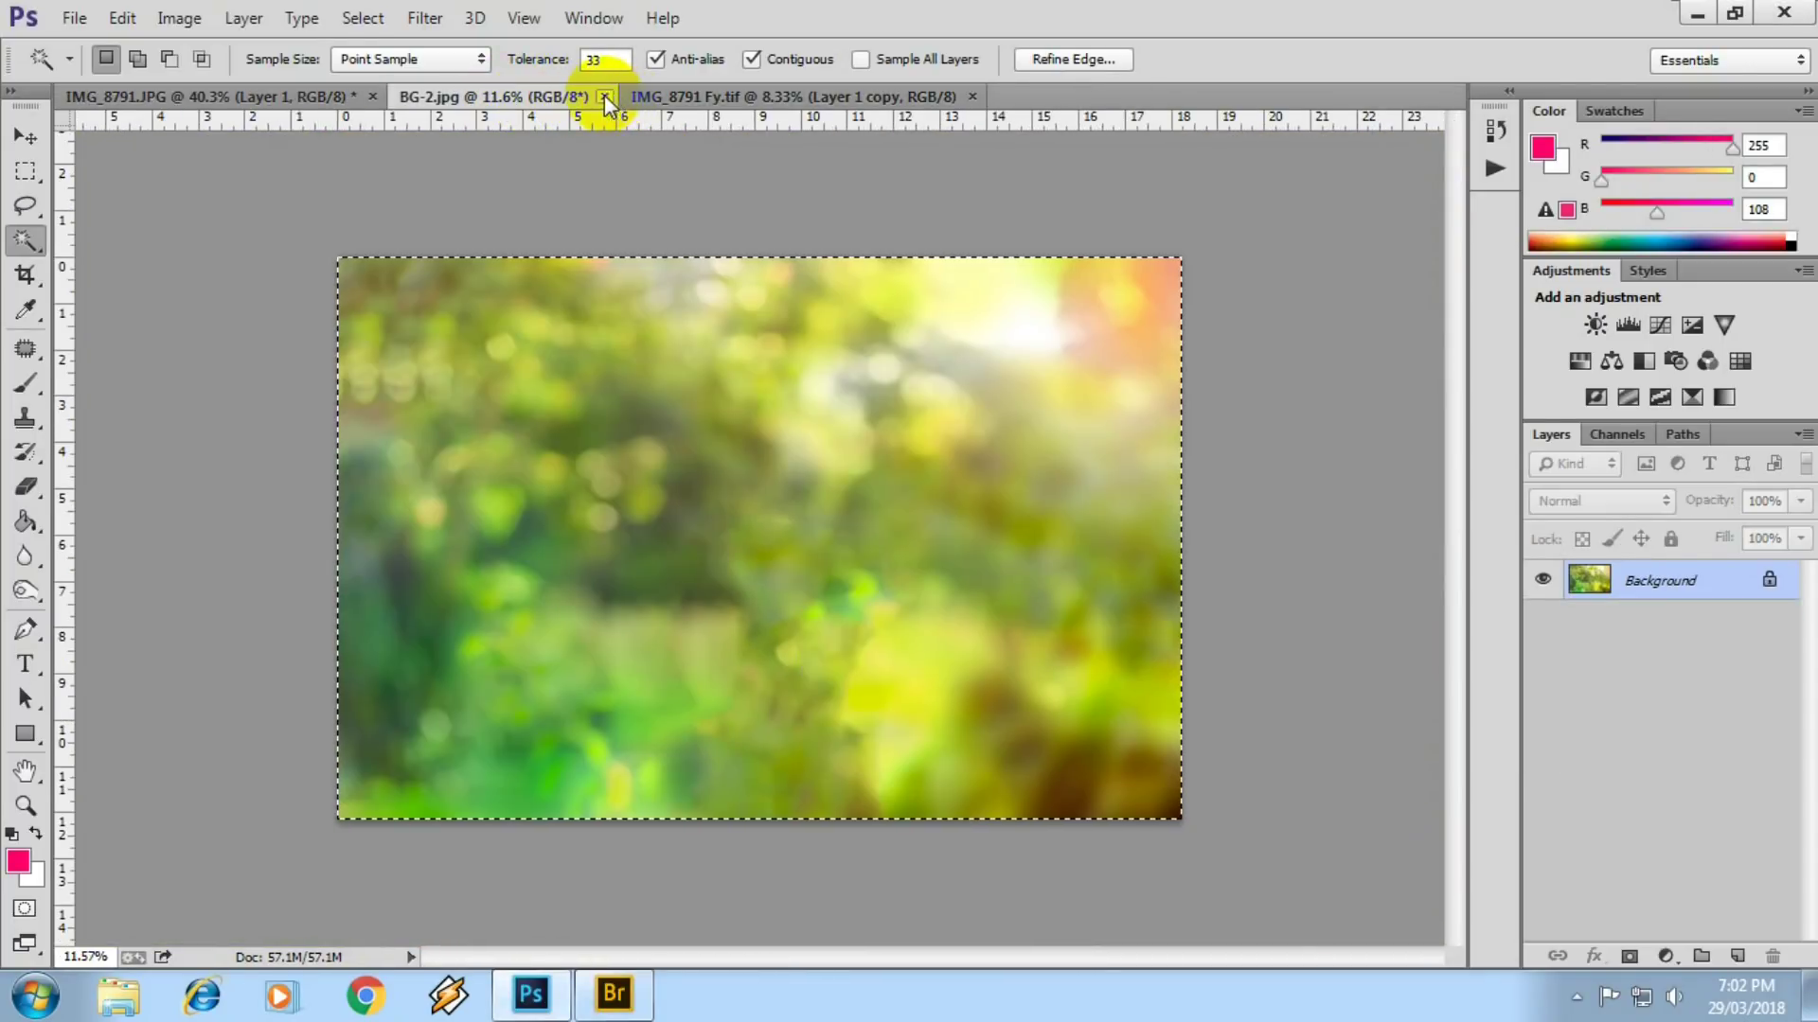
pyautogui.click(604, 97)
pyautogui.click(592, 18)
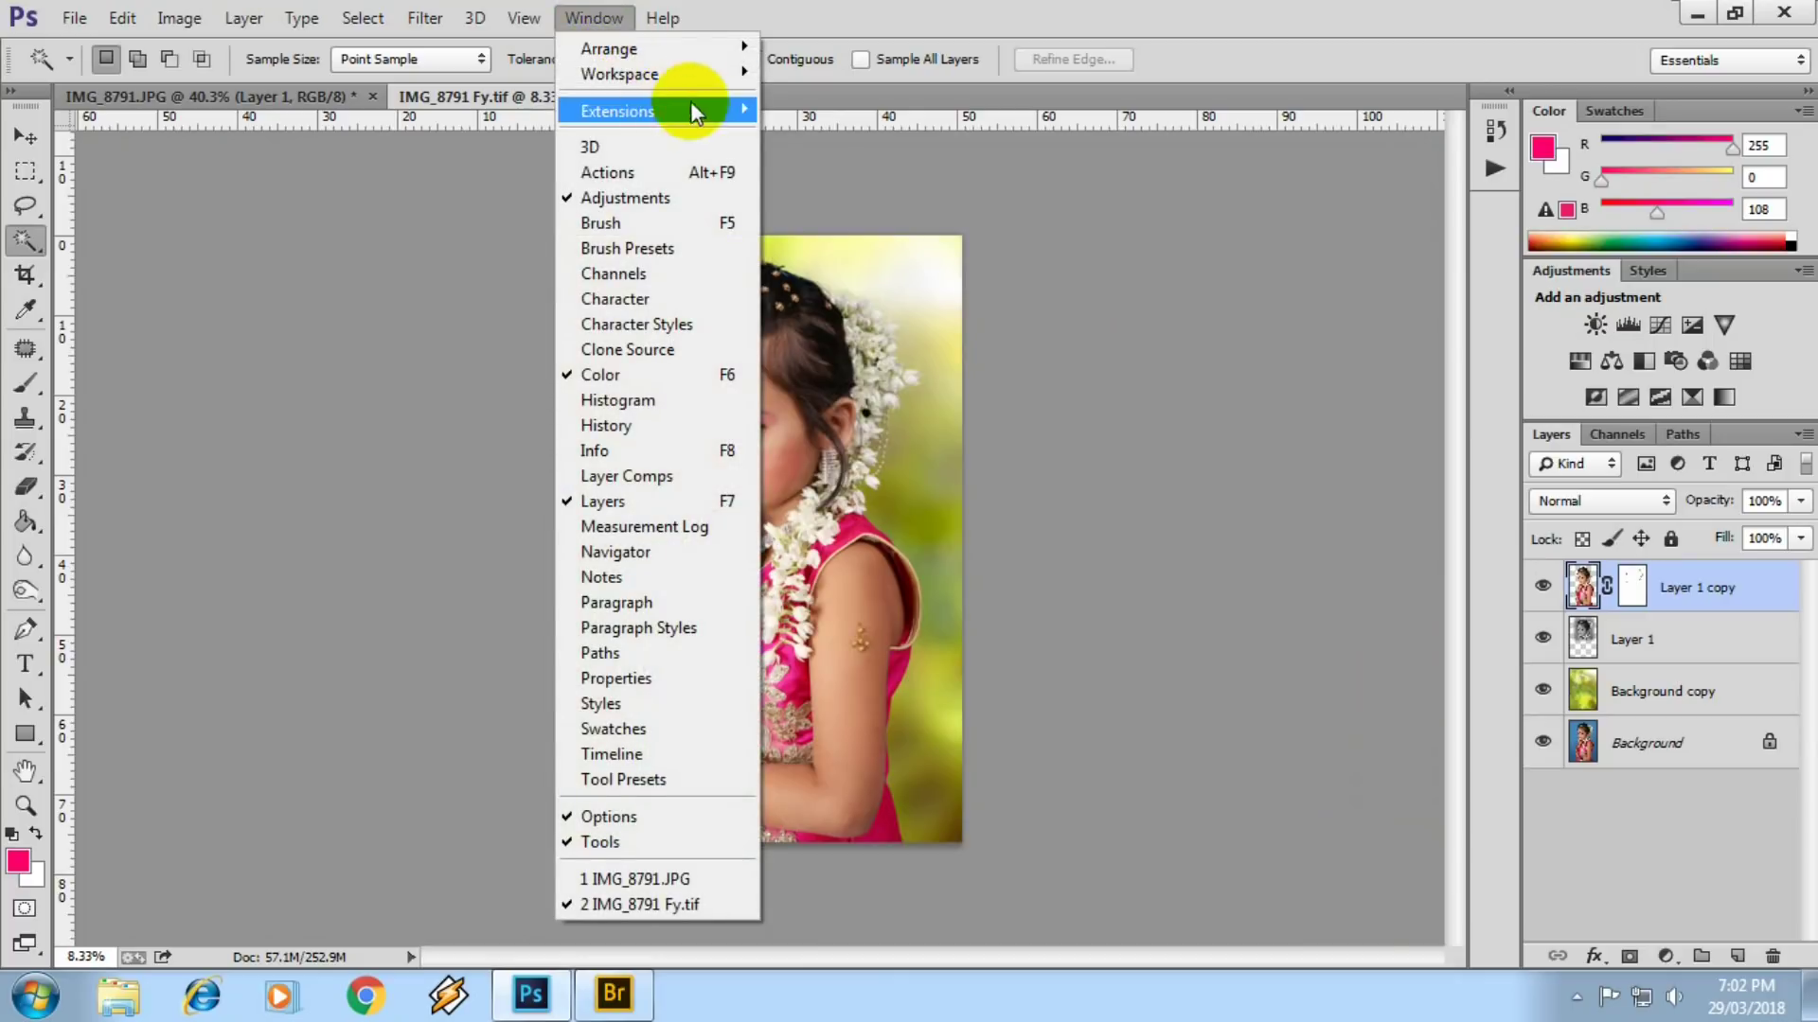
pyautogui.moveTo(610, 49)
pyautogui.click(826, 126)
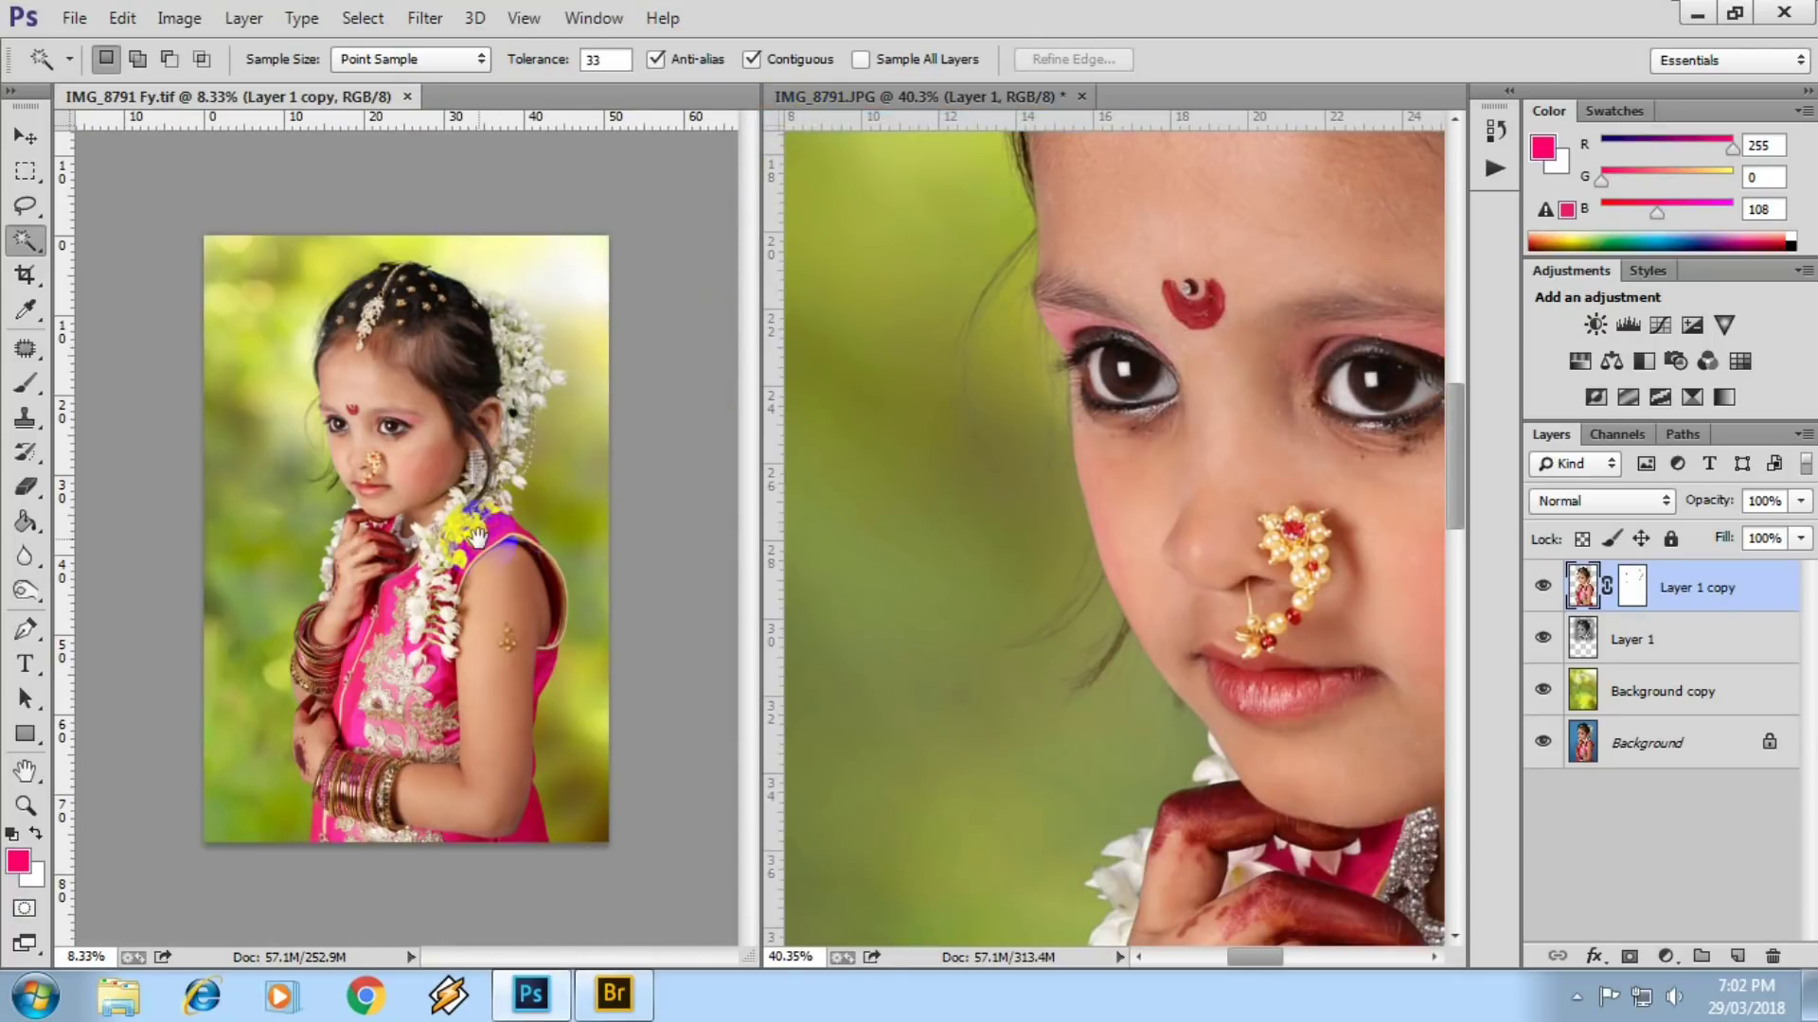
pyautogui.rightClick(401, 419)
pyautogui.click(483, 437)
# - Zoom in on both faces and hide Layer 1 to reveal the blue backdrop
pyautogui.moveTo(344, 418)
pyautogui.mouseDown()
pyautogui.moveTo(479, 569)
pyautogui.moveTo(530, 569)
pyautogui.mouseUp()
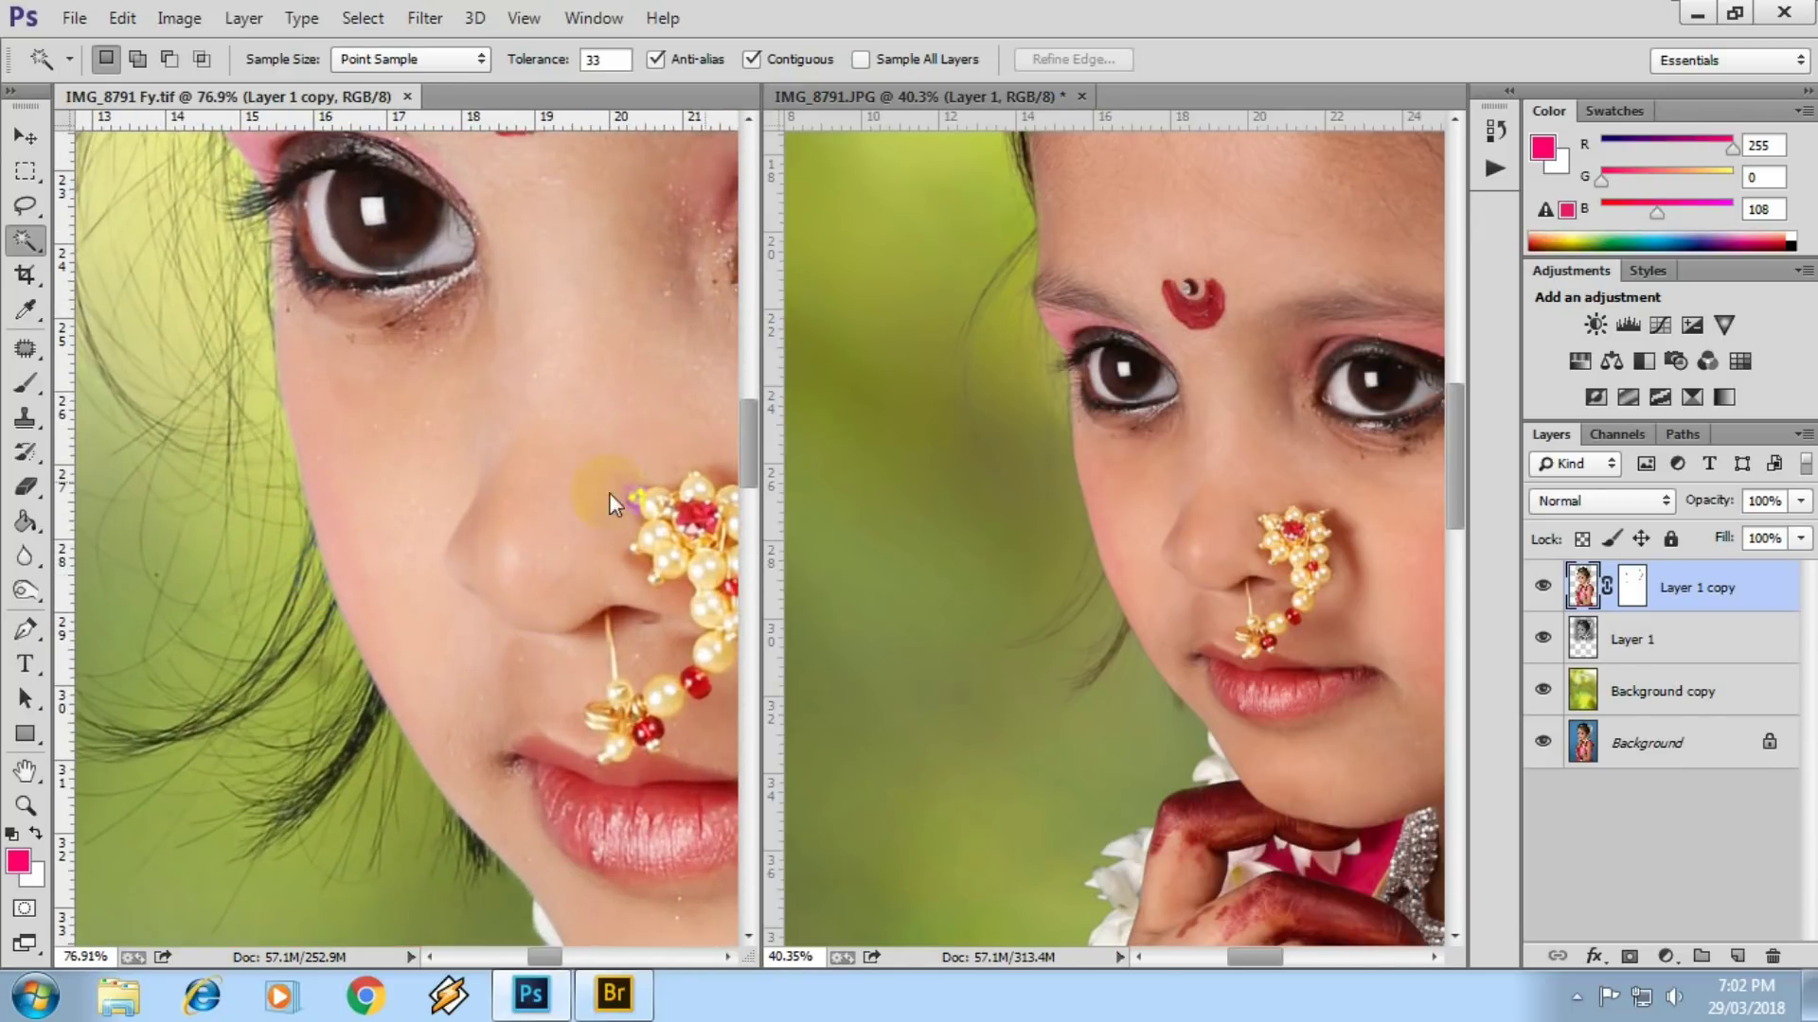
pyautogui.moveTo(1062, 536)
pyautogui.mouseDown()
pyautogui.moveTo(1146, 573)
pyautogui.moveTo(1177, 467)
pyautogui.moveTo(1057, 344)
pyautogui.mouseUp()
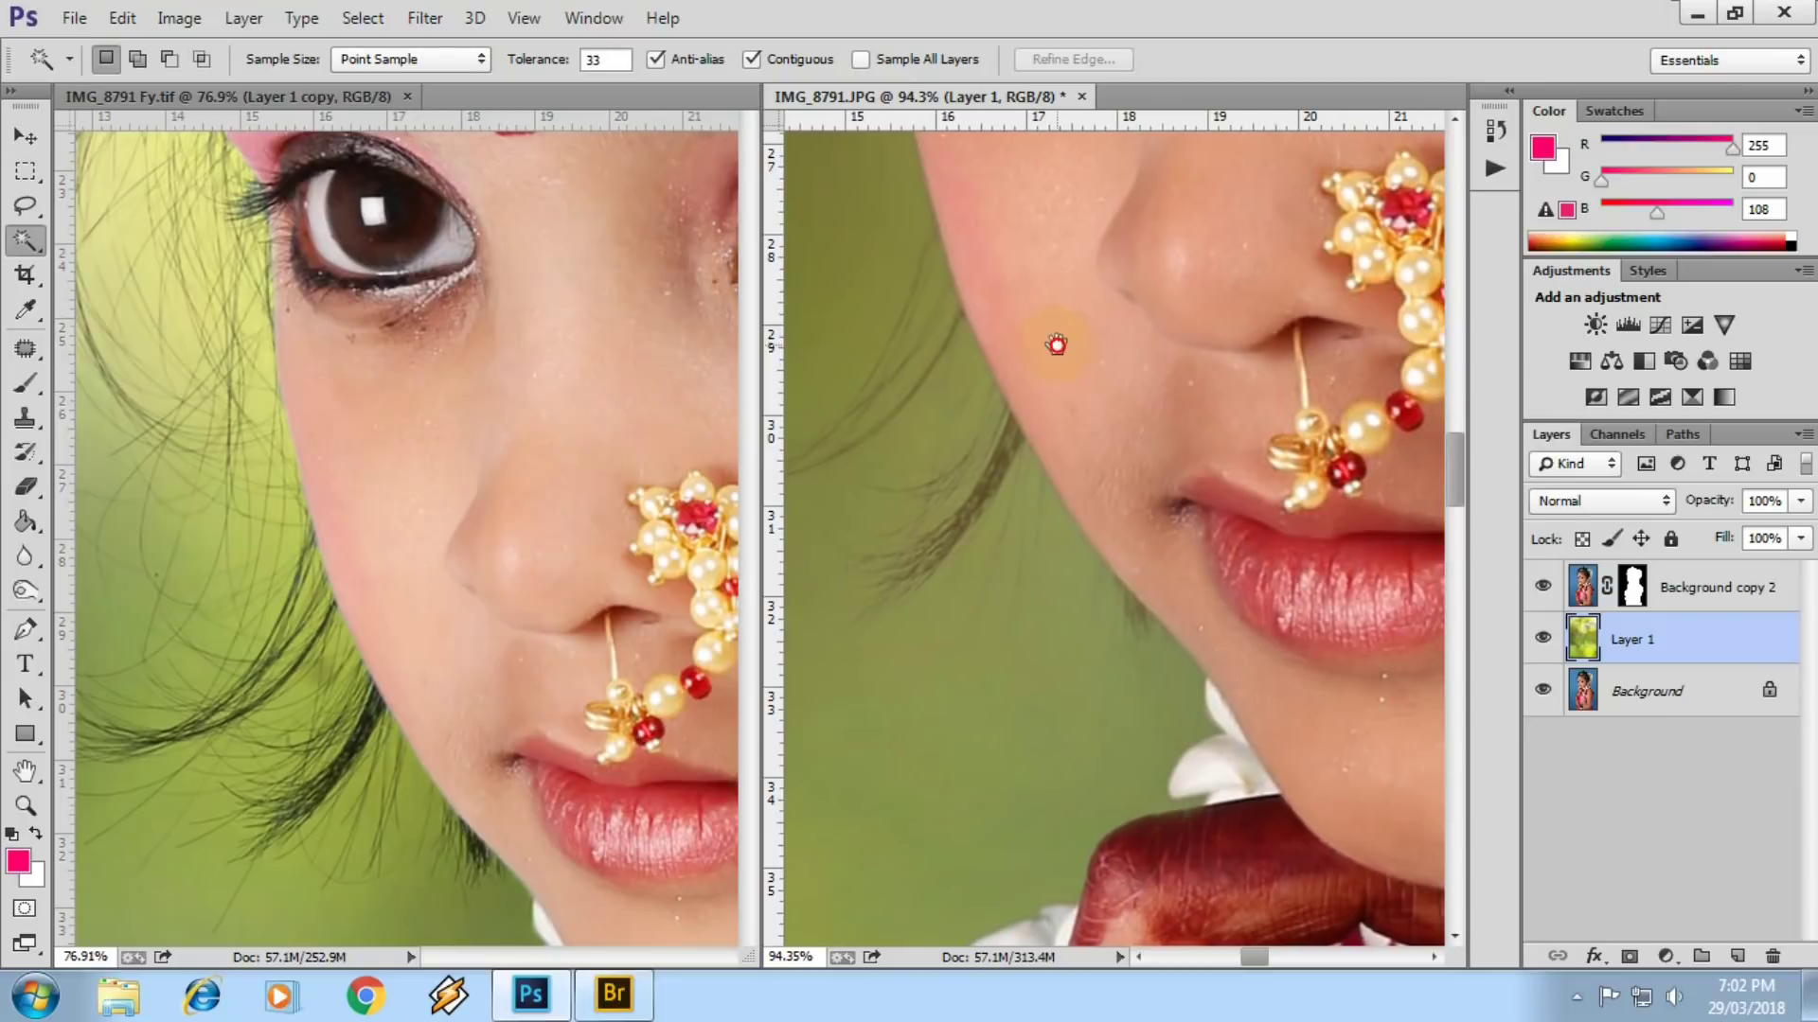
pyautogui.scroll(-5, 1160, 433)
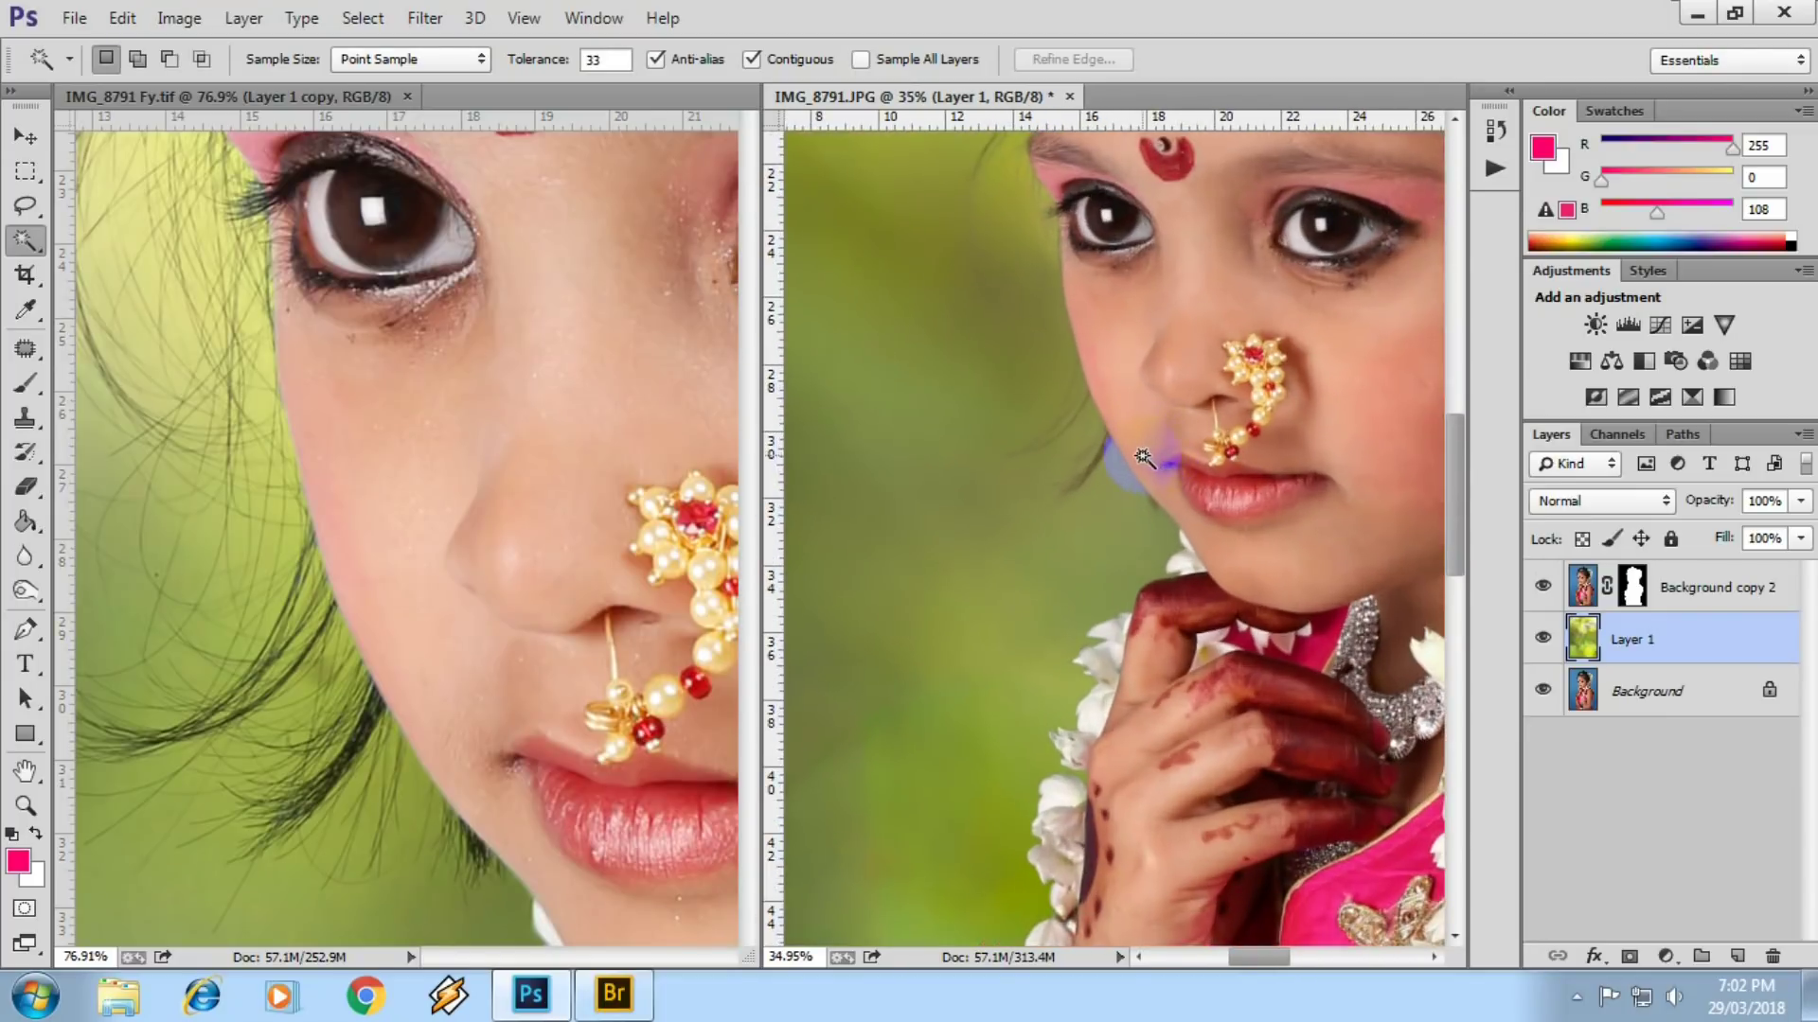
pyautogui.hotkey('shift', 'Tab')
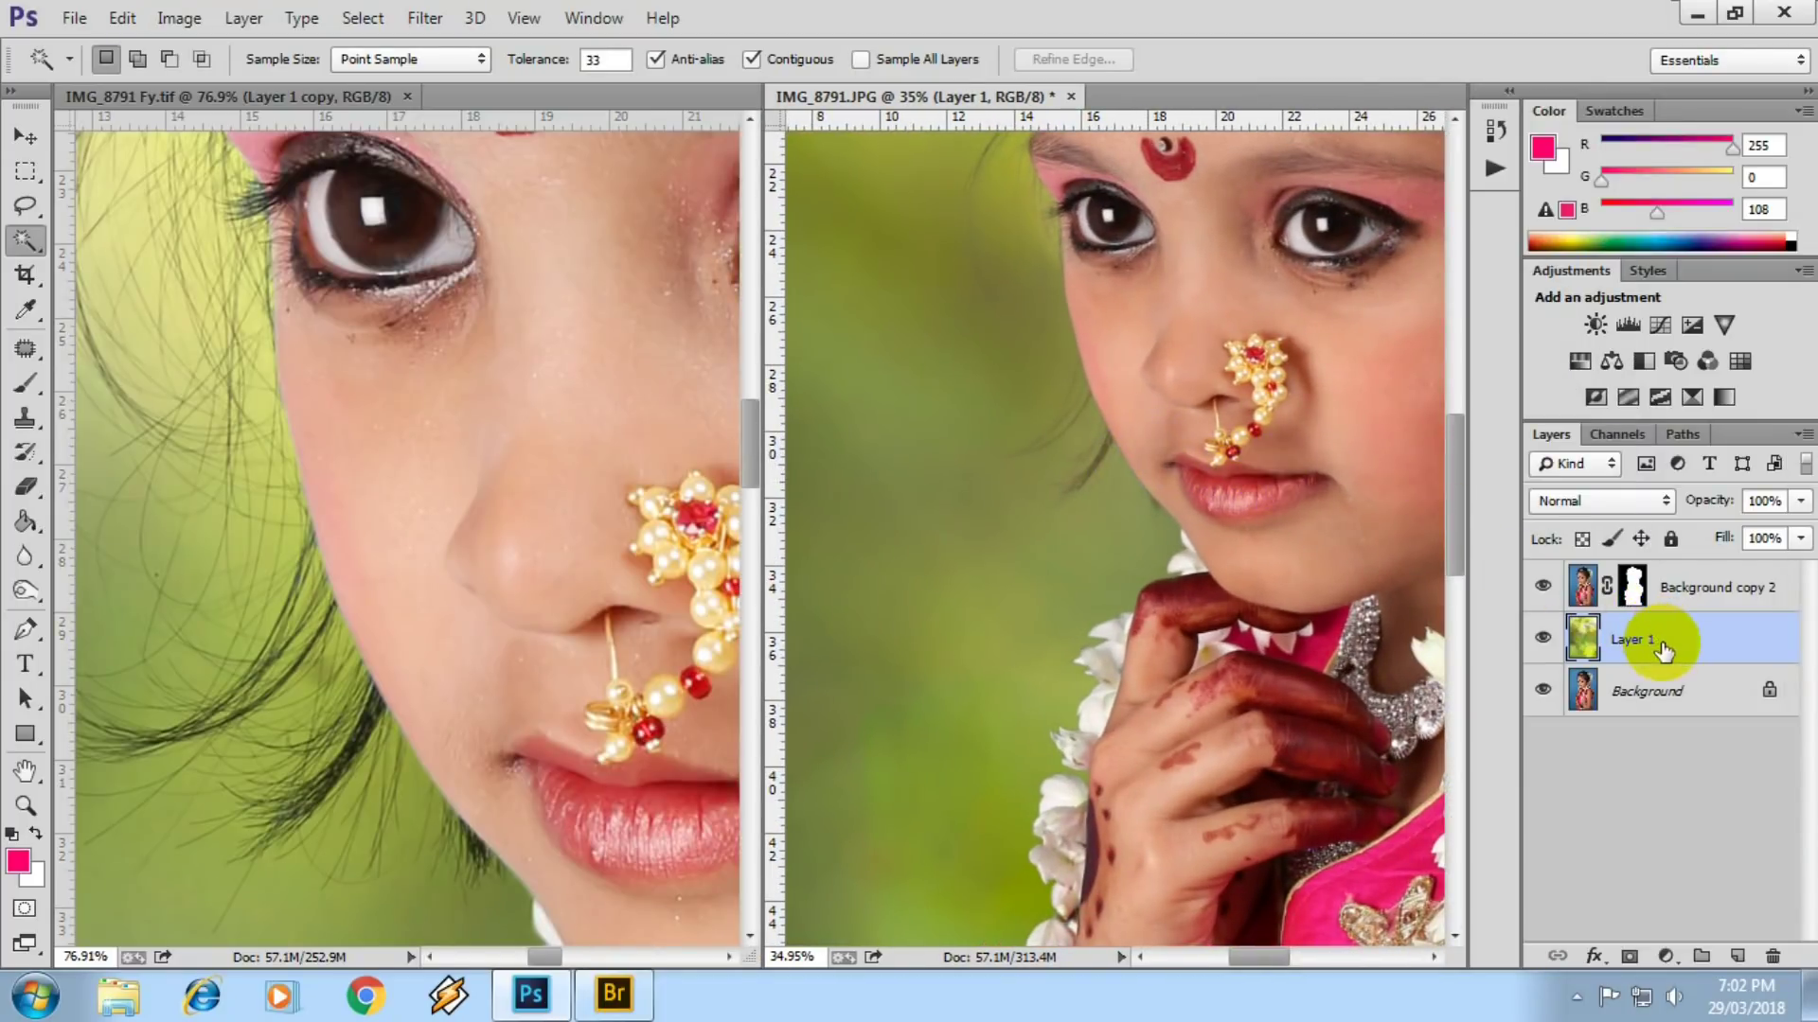
pyautogui.click(1543, 638)
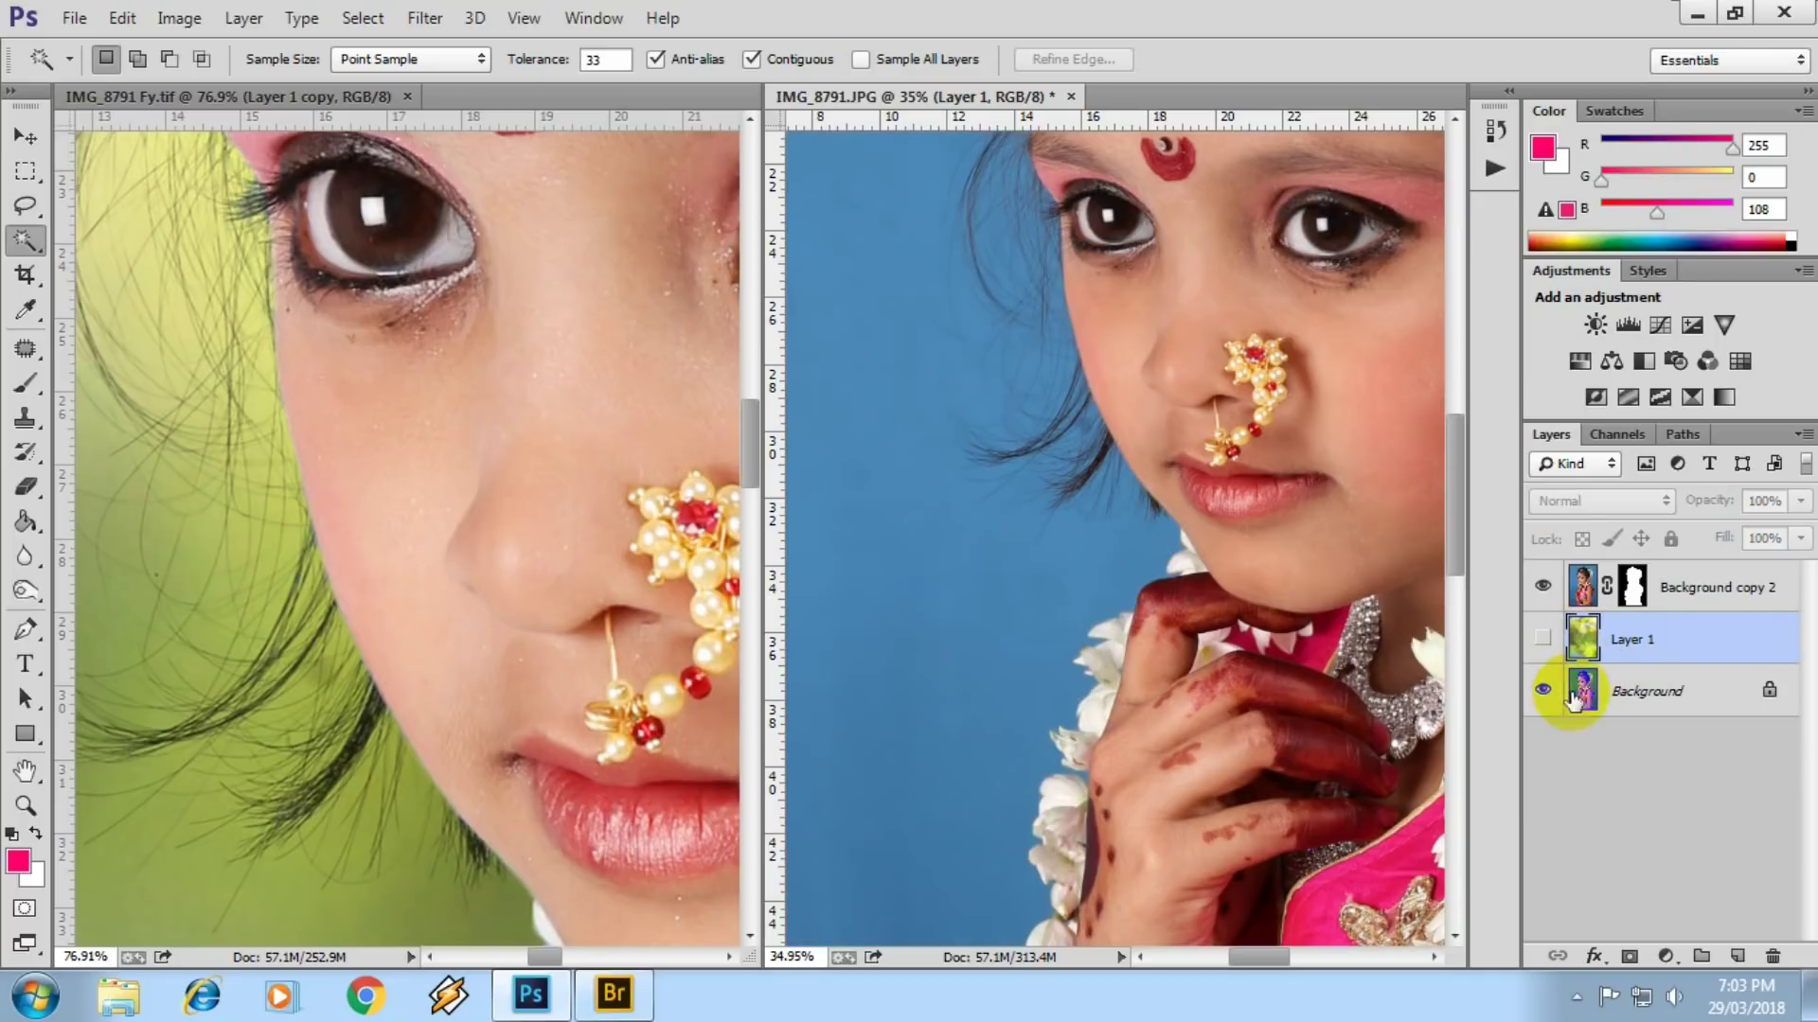
# - Add a new layer and a cyan Solid Color fill layer, after trying darker and grey shades
pyautogui.click(1737, 958)
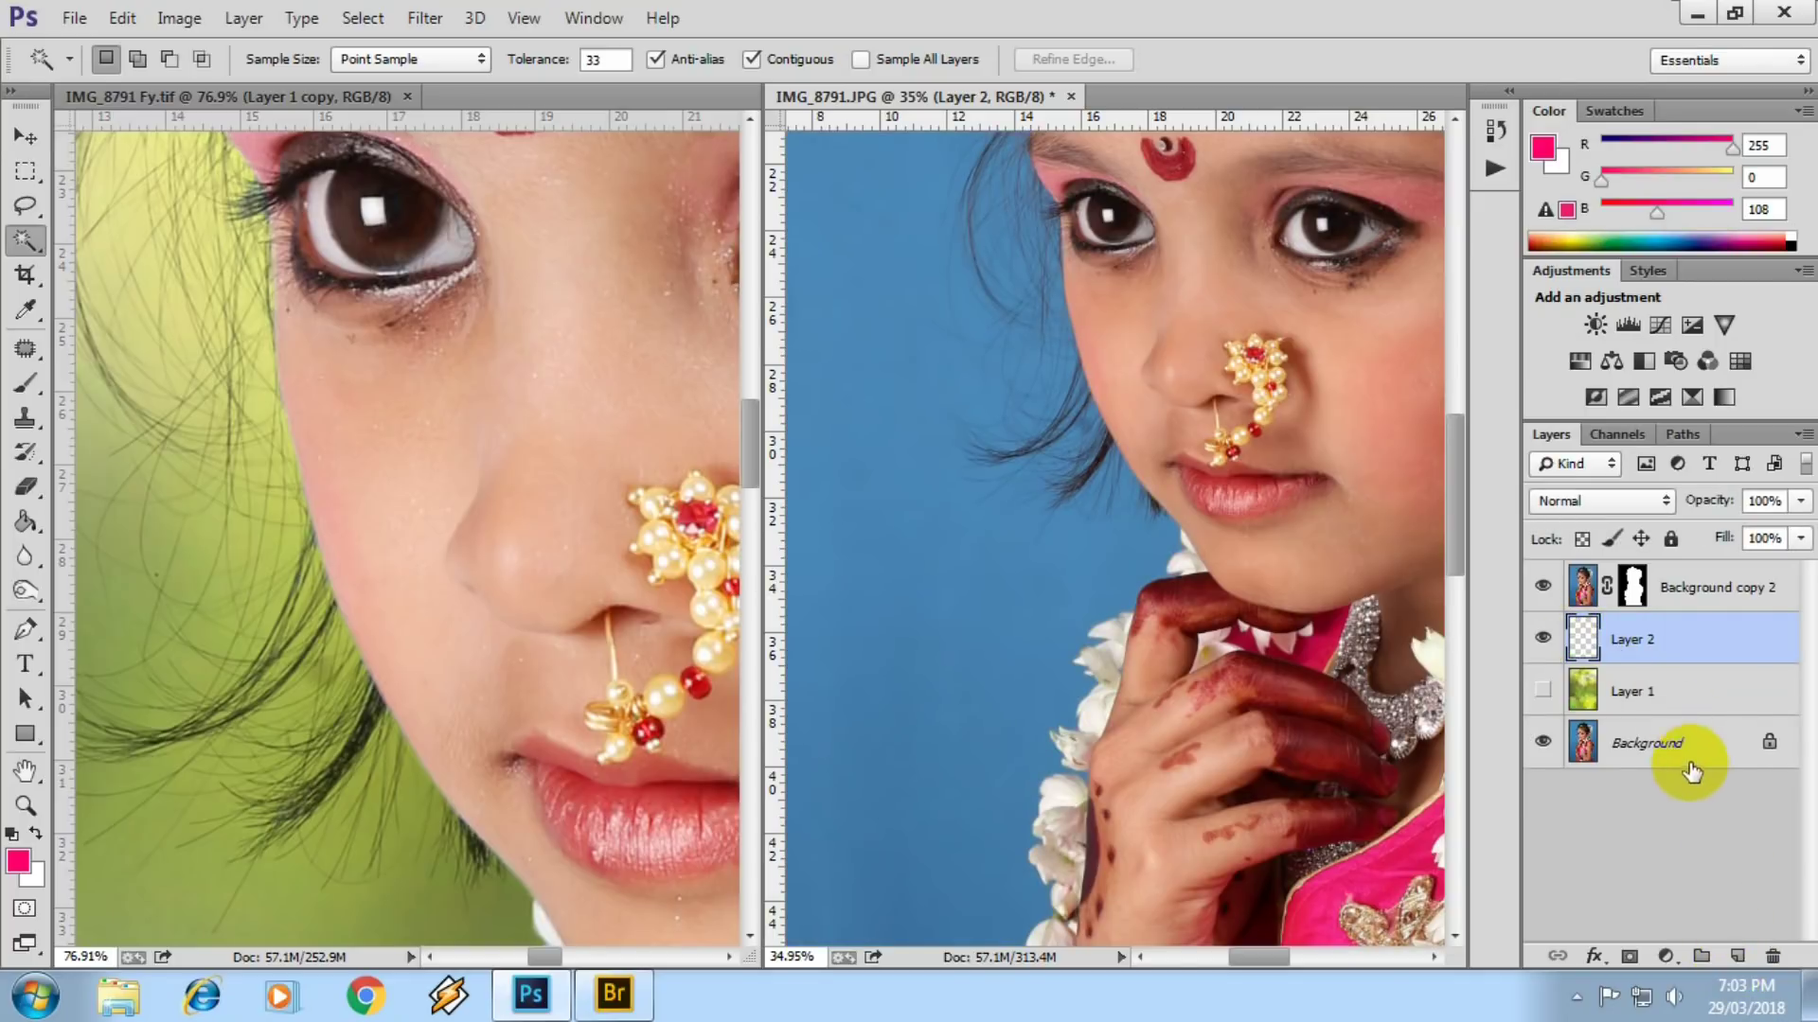
pyautogui.click(1666, 957)
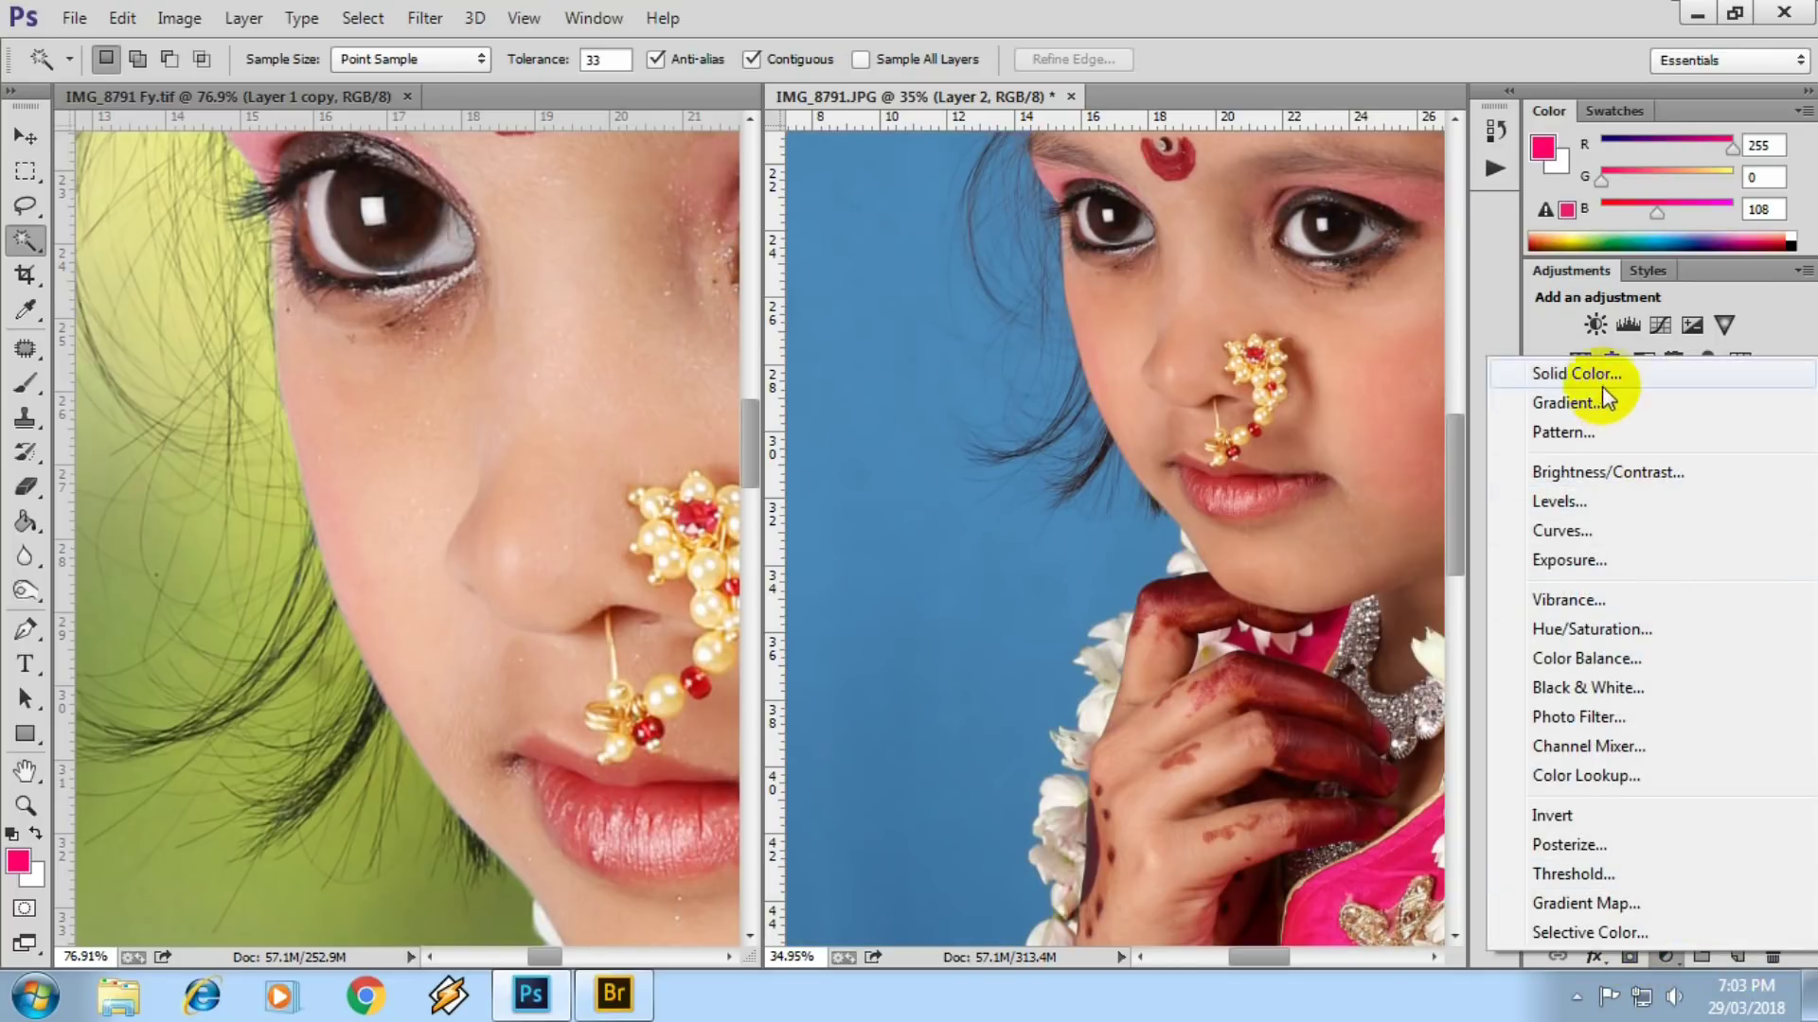
pyautogui.click(1600, 377)
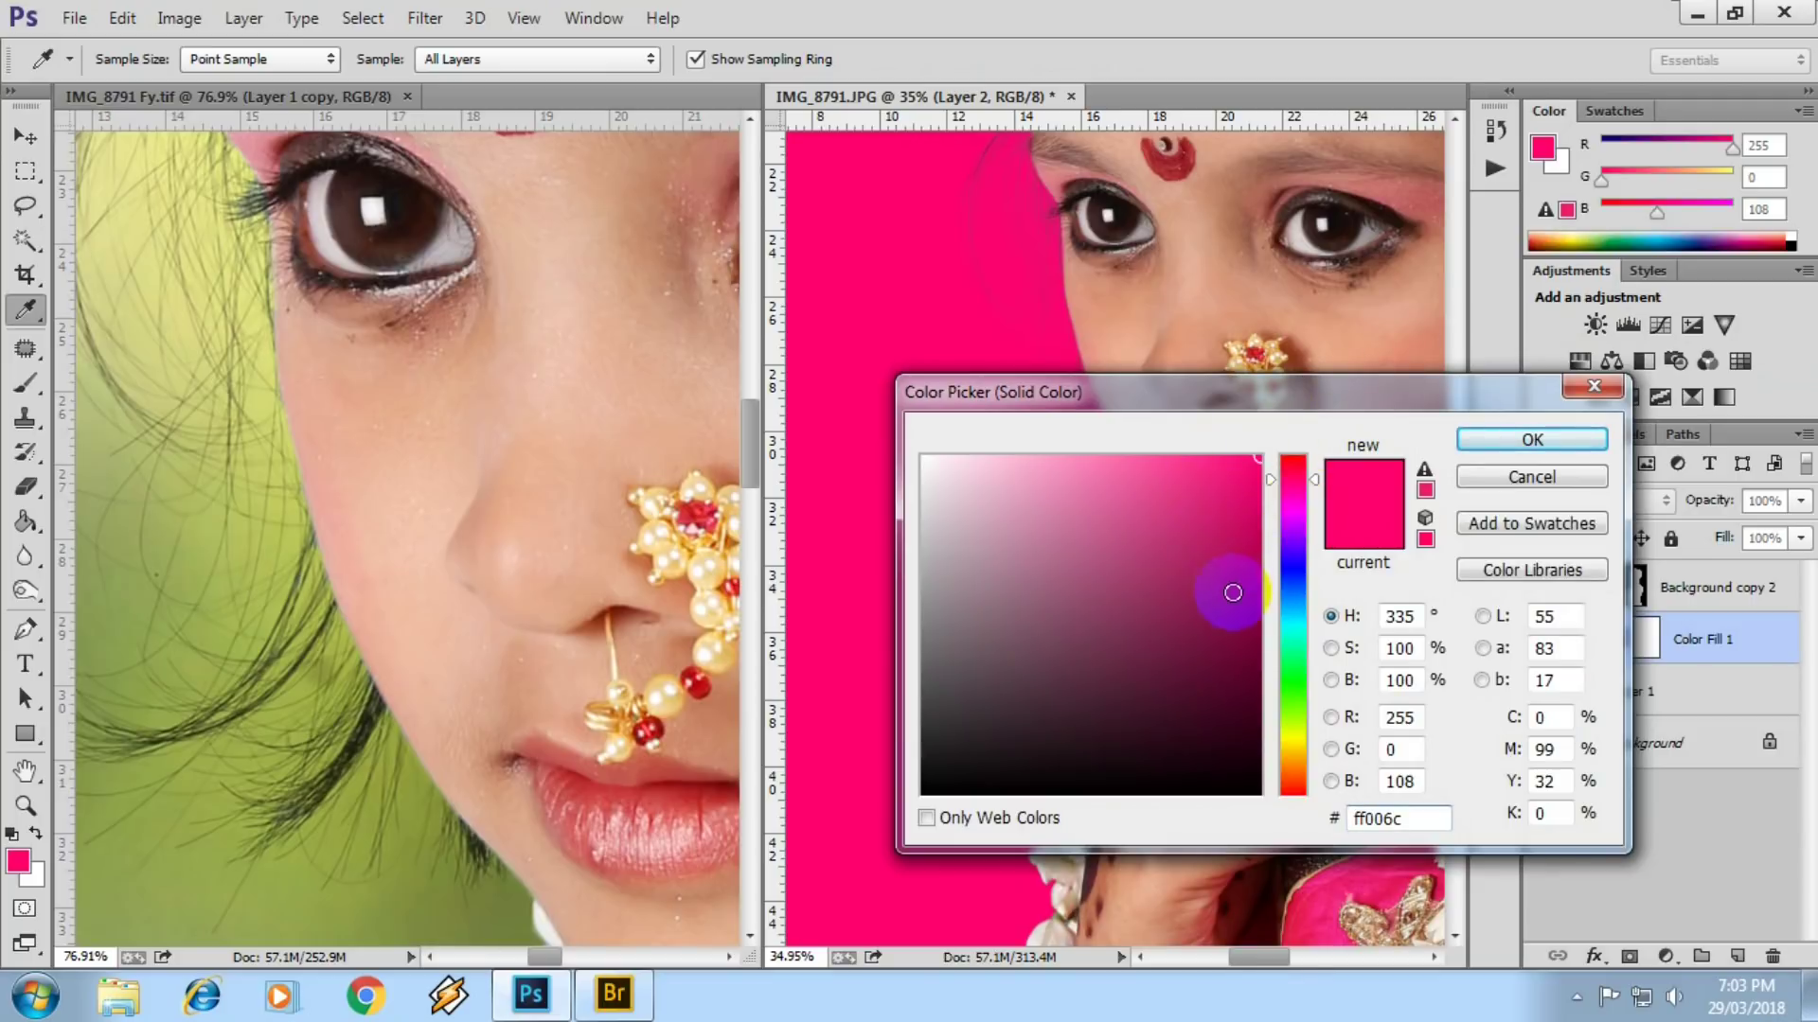
pyautogui.moveTo(1286, 566); pyautogui.dragTo(1283, 620)
pyautogui.moveTo(1197, 539); pyautogui.dragTo(898, 823)
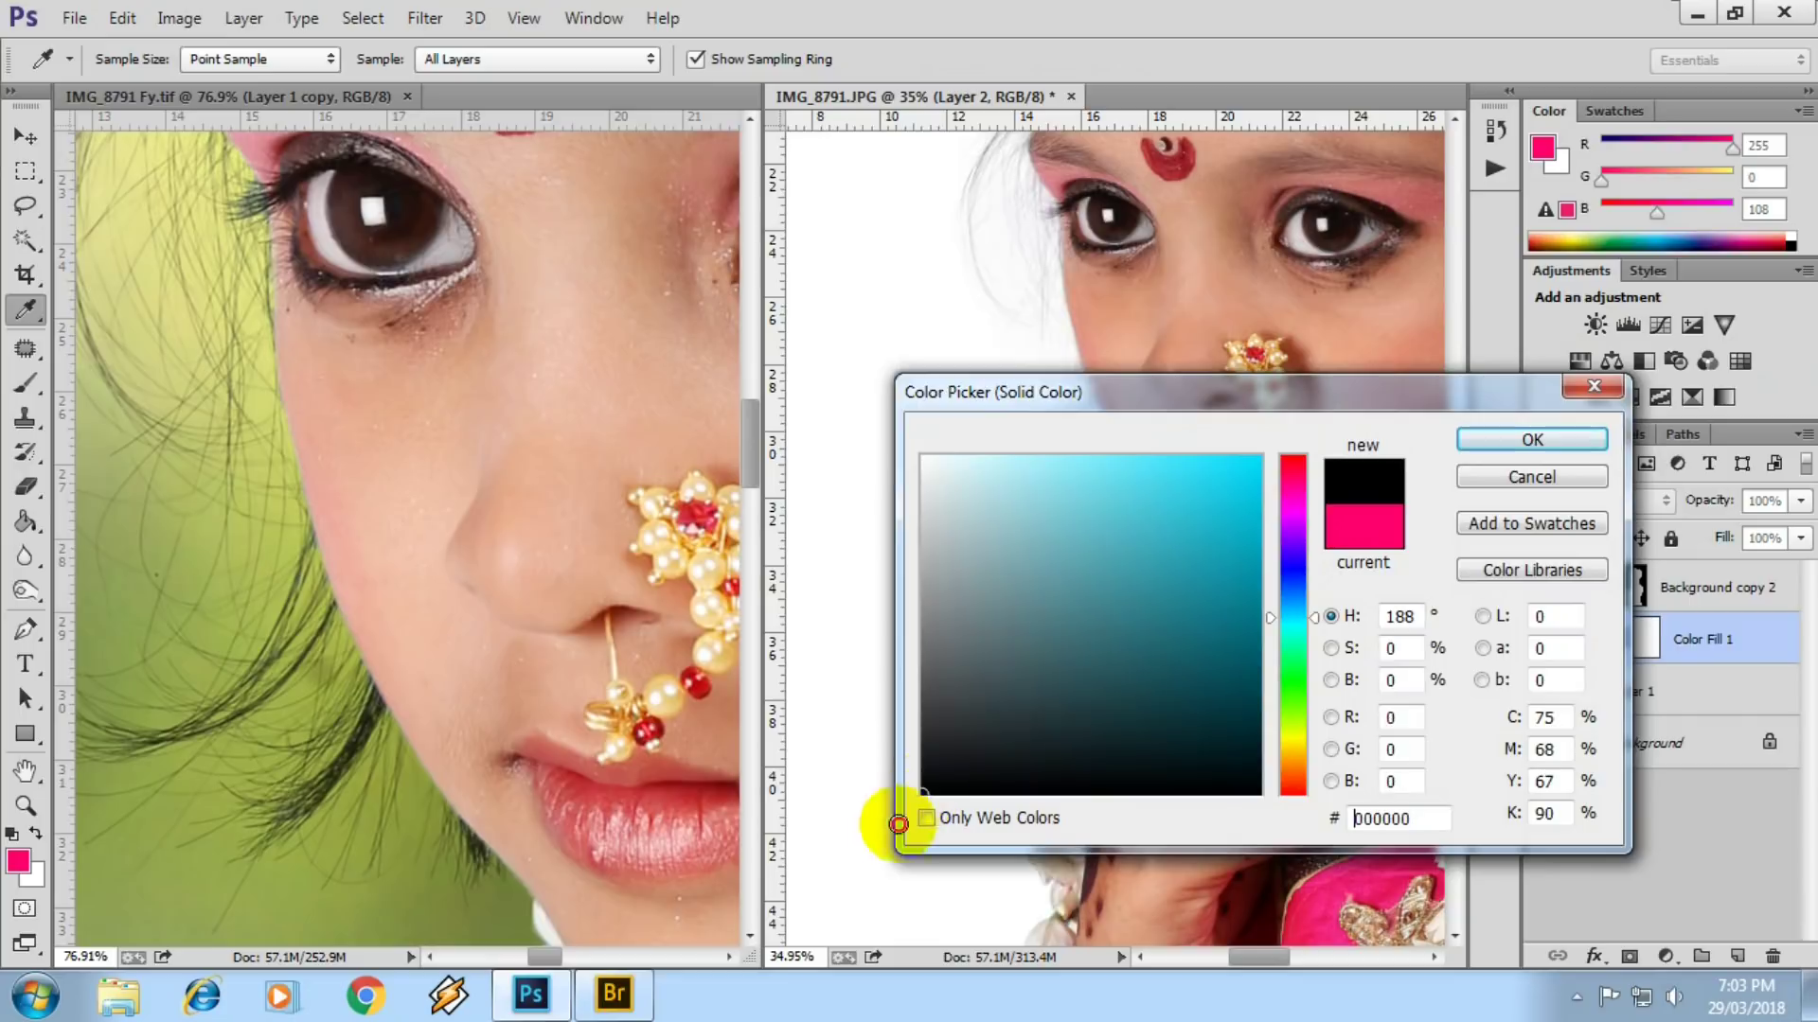
pyautogui.moveTo(898, 824); pyautogui.dragTo(962, 579)
pyautogui.write('ffffff')
pyautogui.moveTo(1153, 497)
pyautogui.mouseDown()
pyautogui.moveTo(1136, 459)
pyautogui.moveTo(1131, 571)
pyautogui.moveTo(1155, 438)
pyautogui.moveTo(1148, 616)
pyautogui.moveTo(1156, 528)
pyautogui.mouseUp()
pyautogui.click(1478, 438)
pyautogui.press('w')
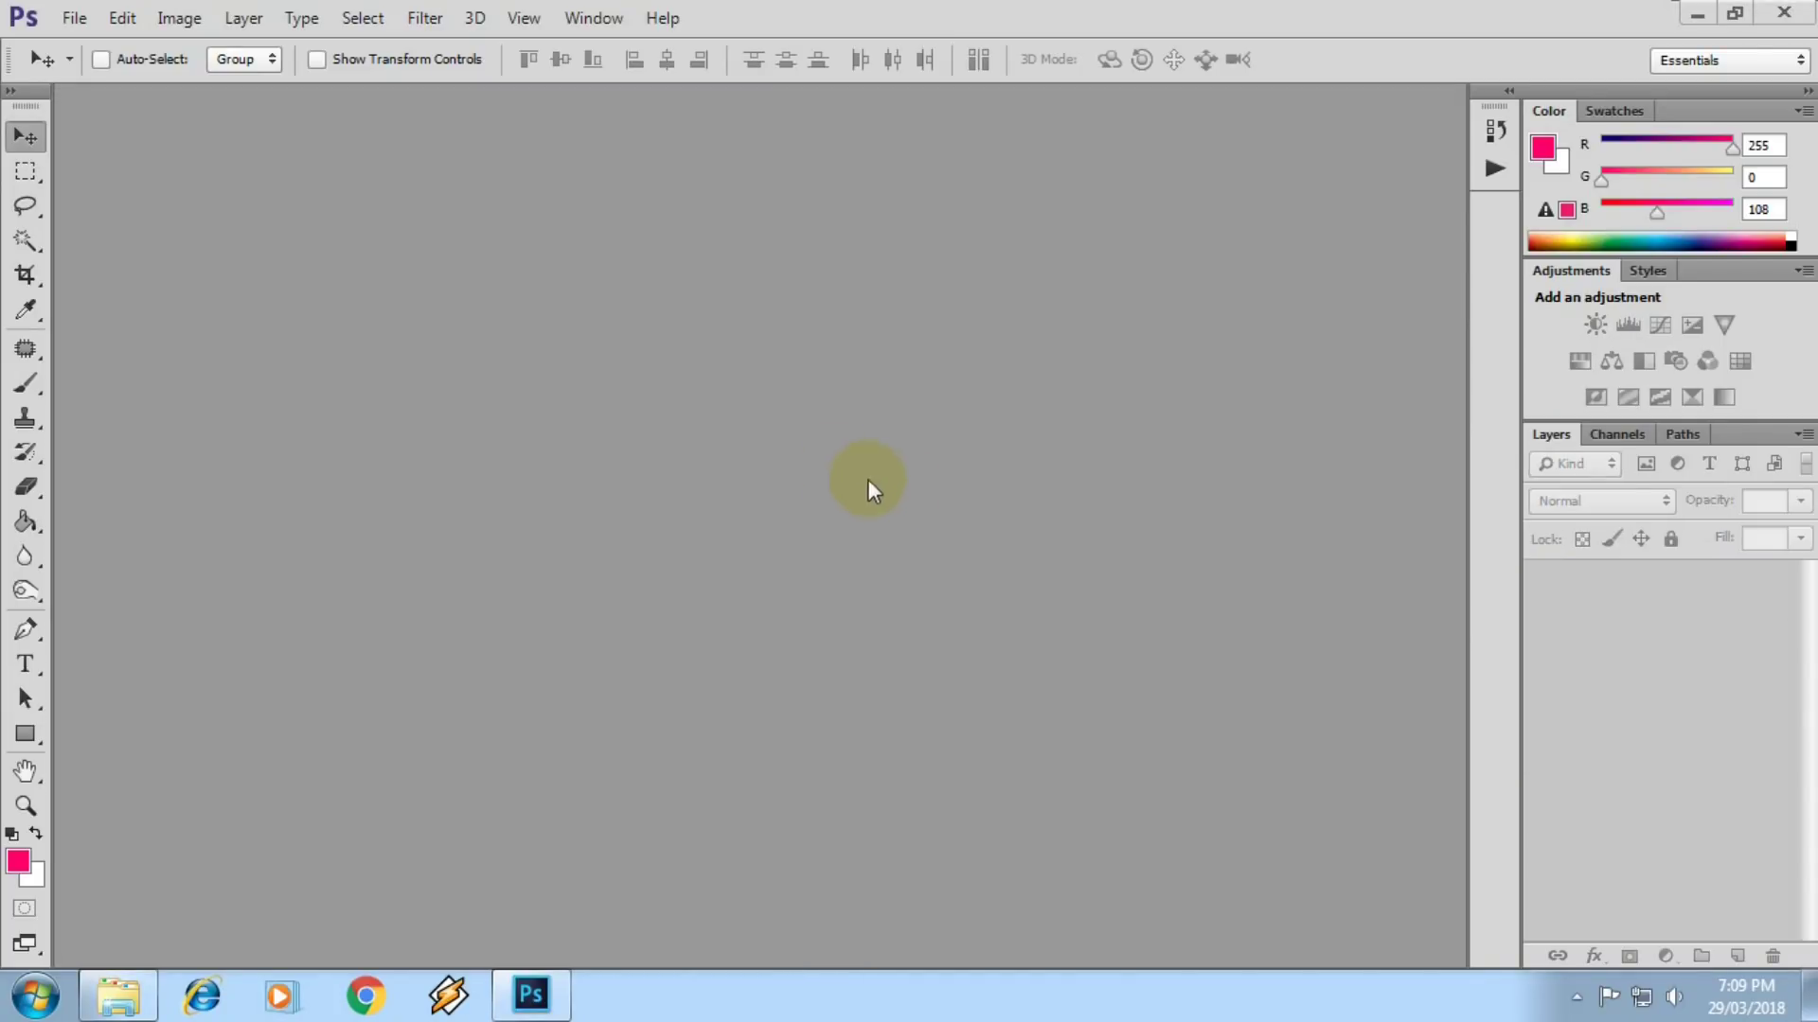
# - Open IMG_8791 Fy.tif from the PDF folder and BG-2.jpg from the Raj folder
pyautogui.doubleClick(879, 570)
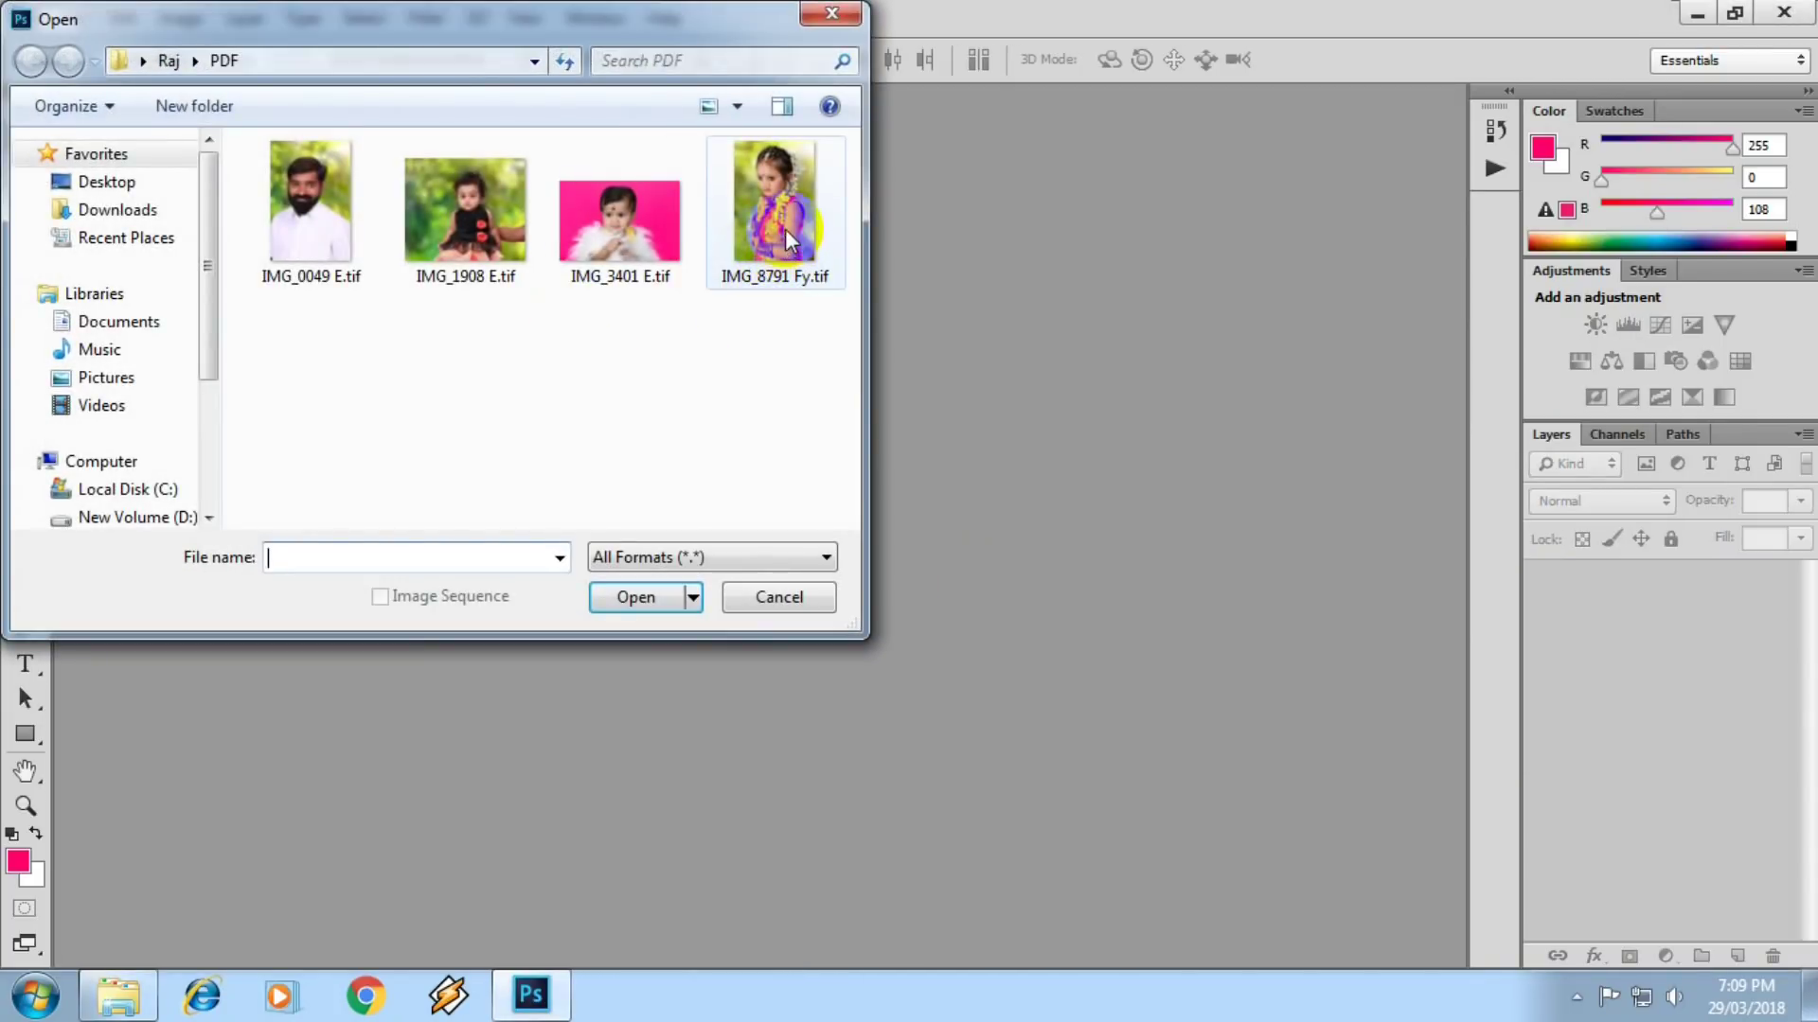
pyautogui.doubleClick(788, 217)
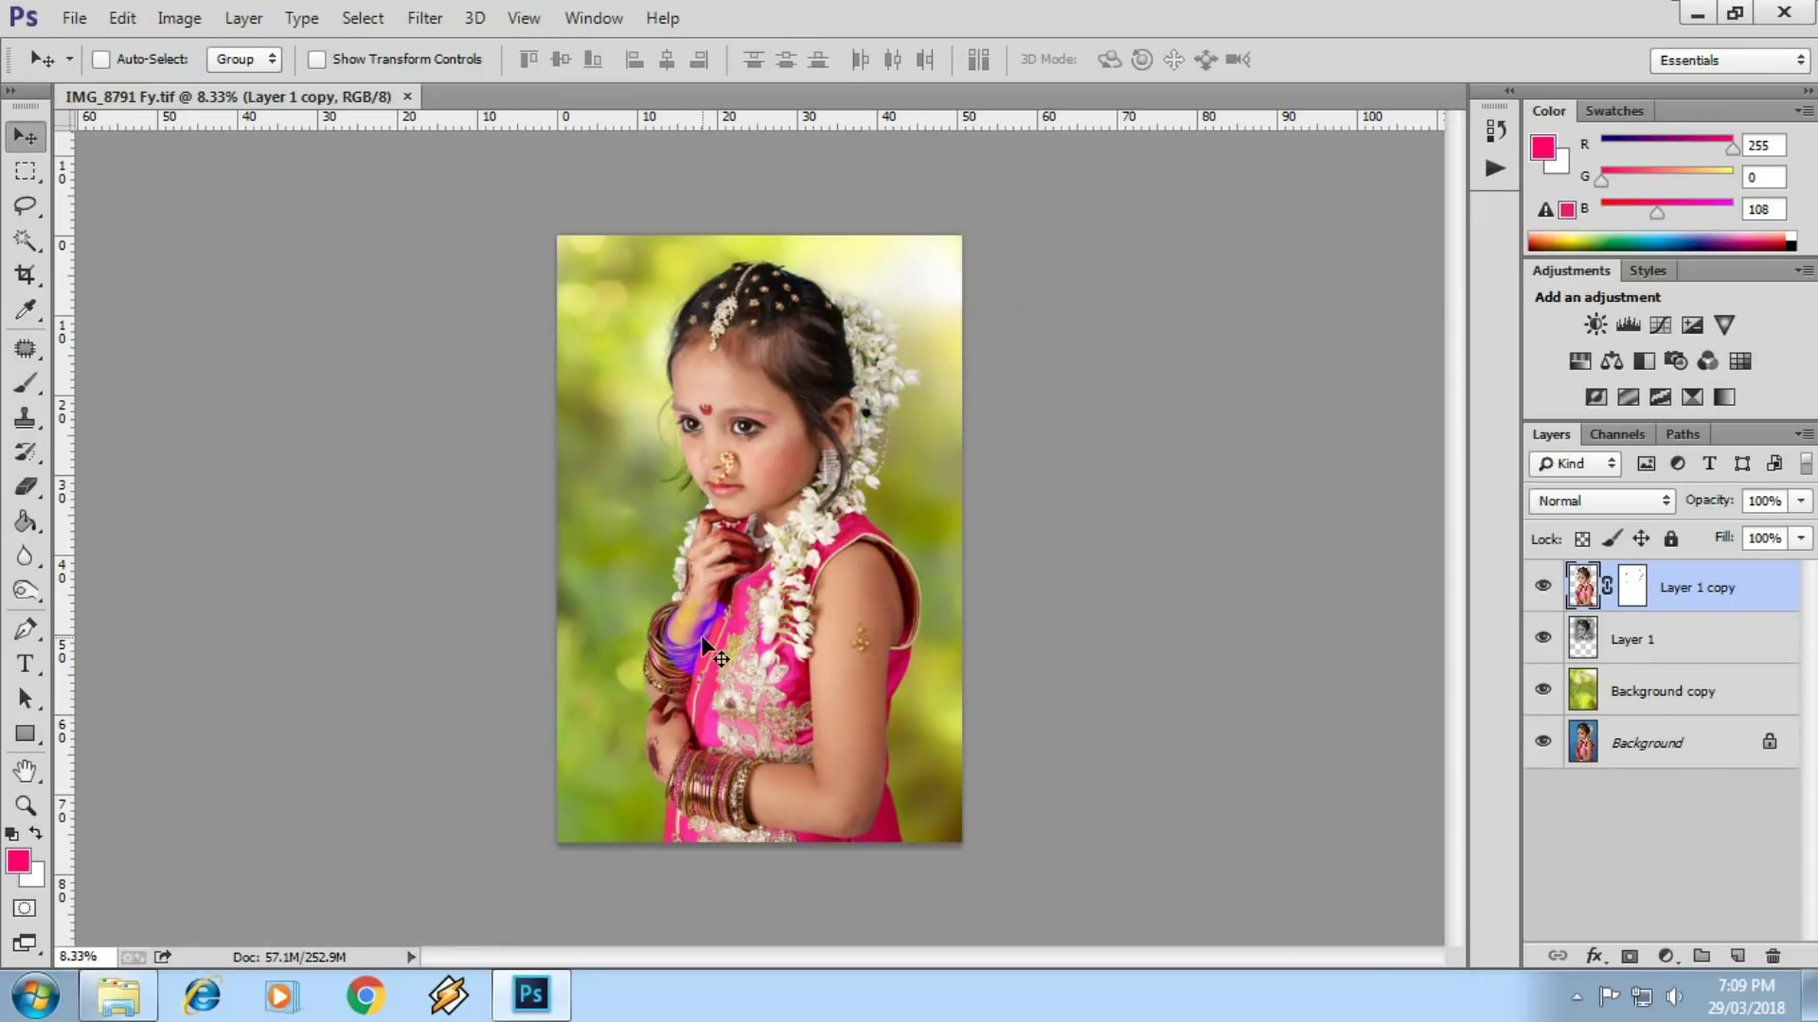
pyautogui.hotkey('ctrl', 'o')
pyautogui.press('BackSpace')
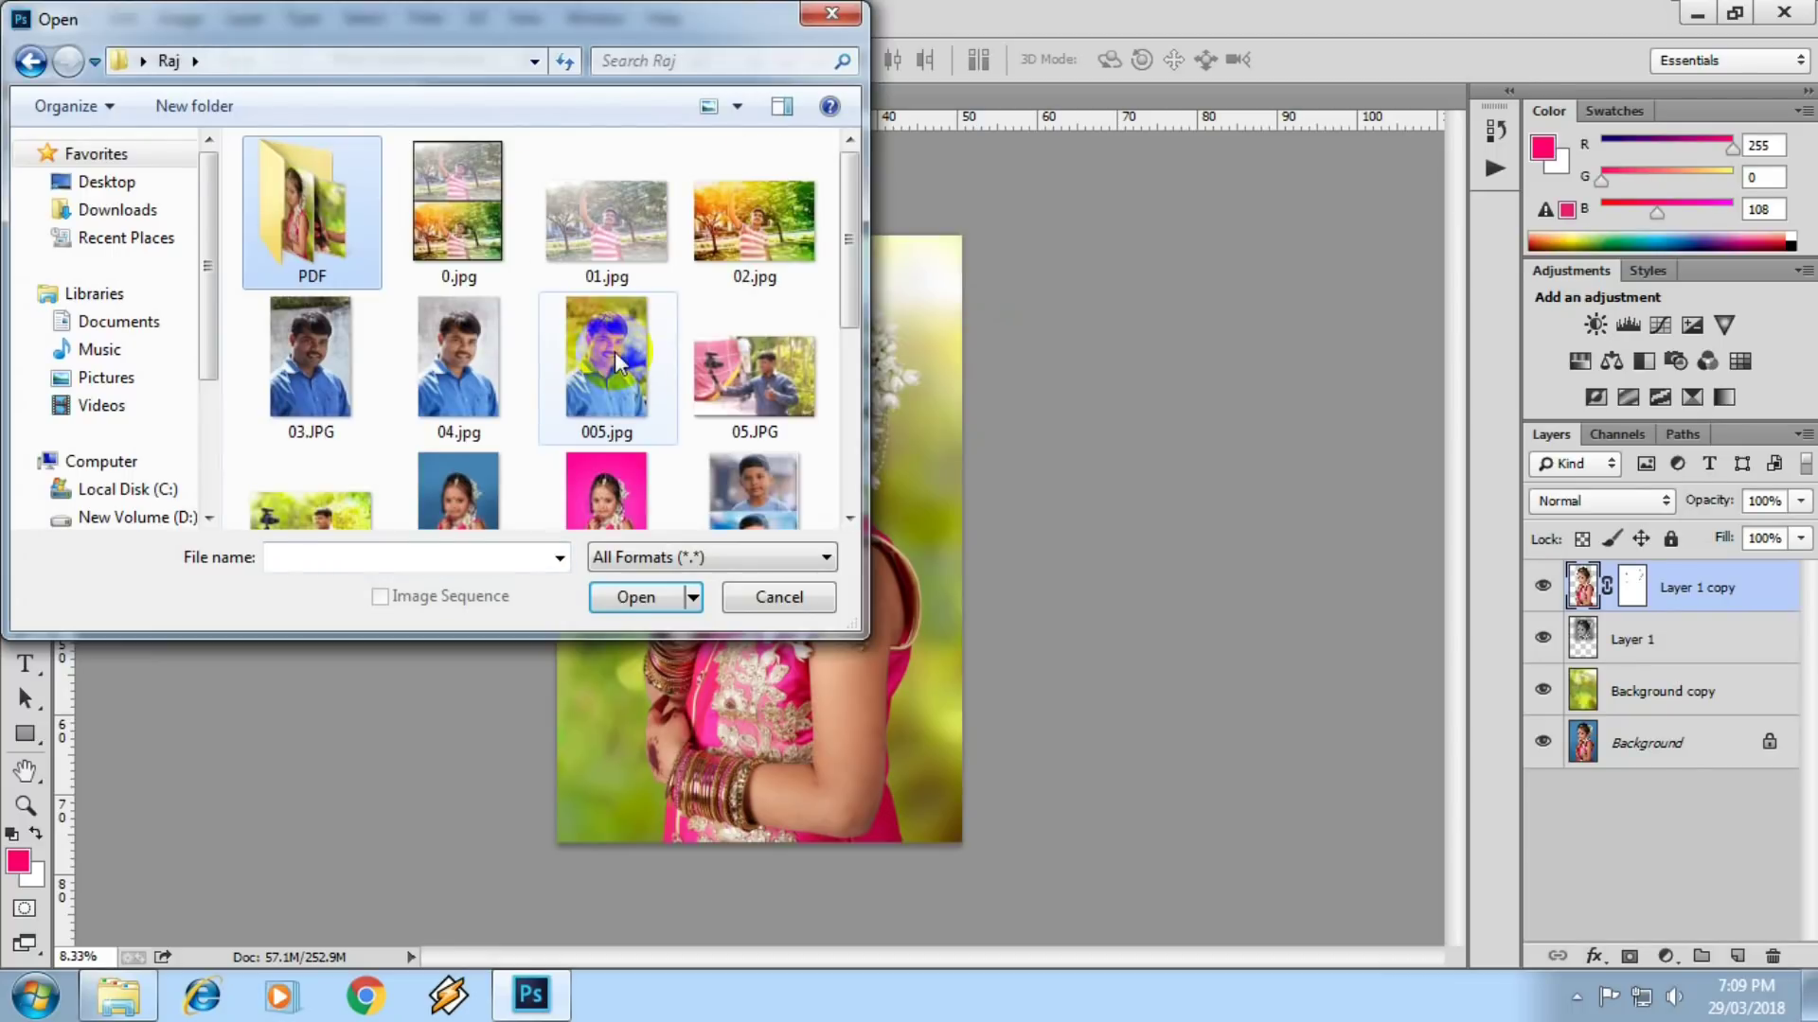
pyautogui.scroll(-1, 568, 379)
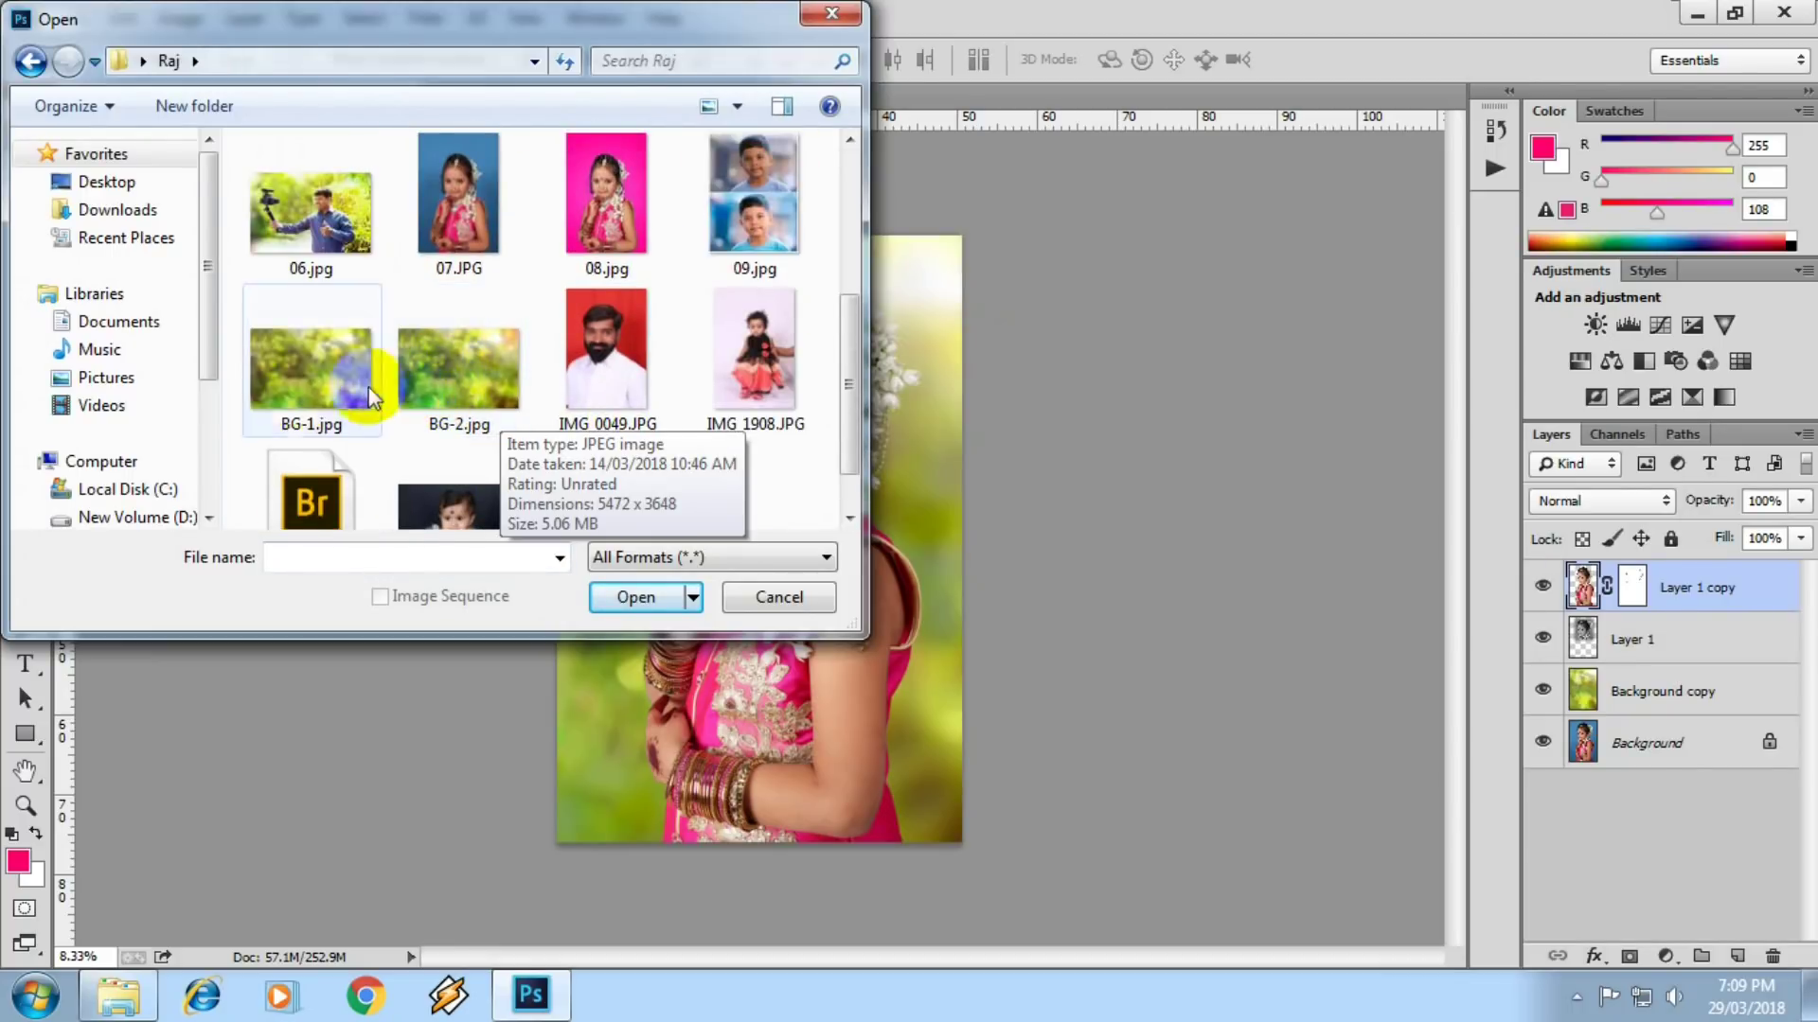
pyautogui.doubleClick(461, 373)
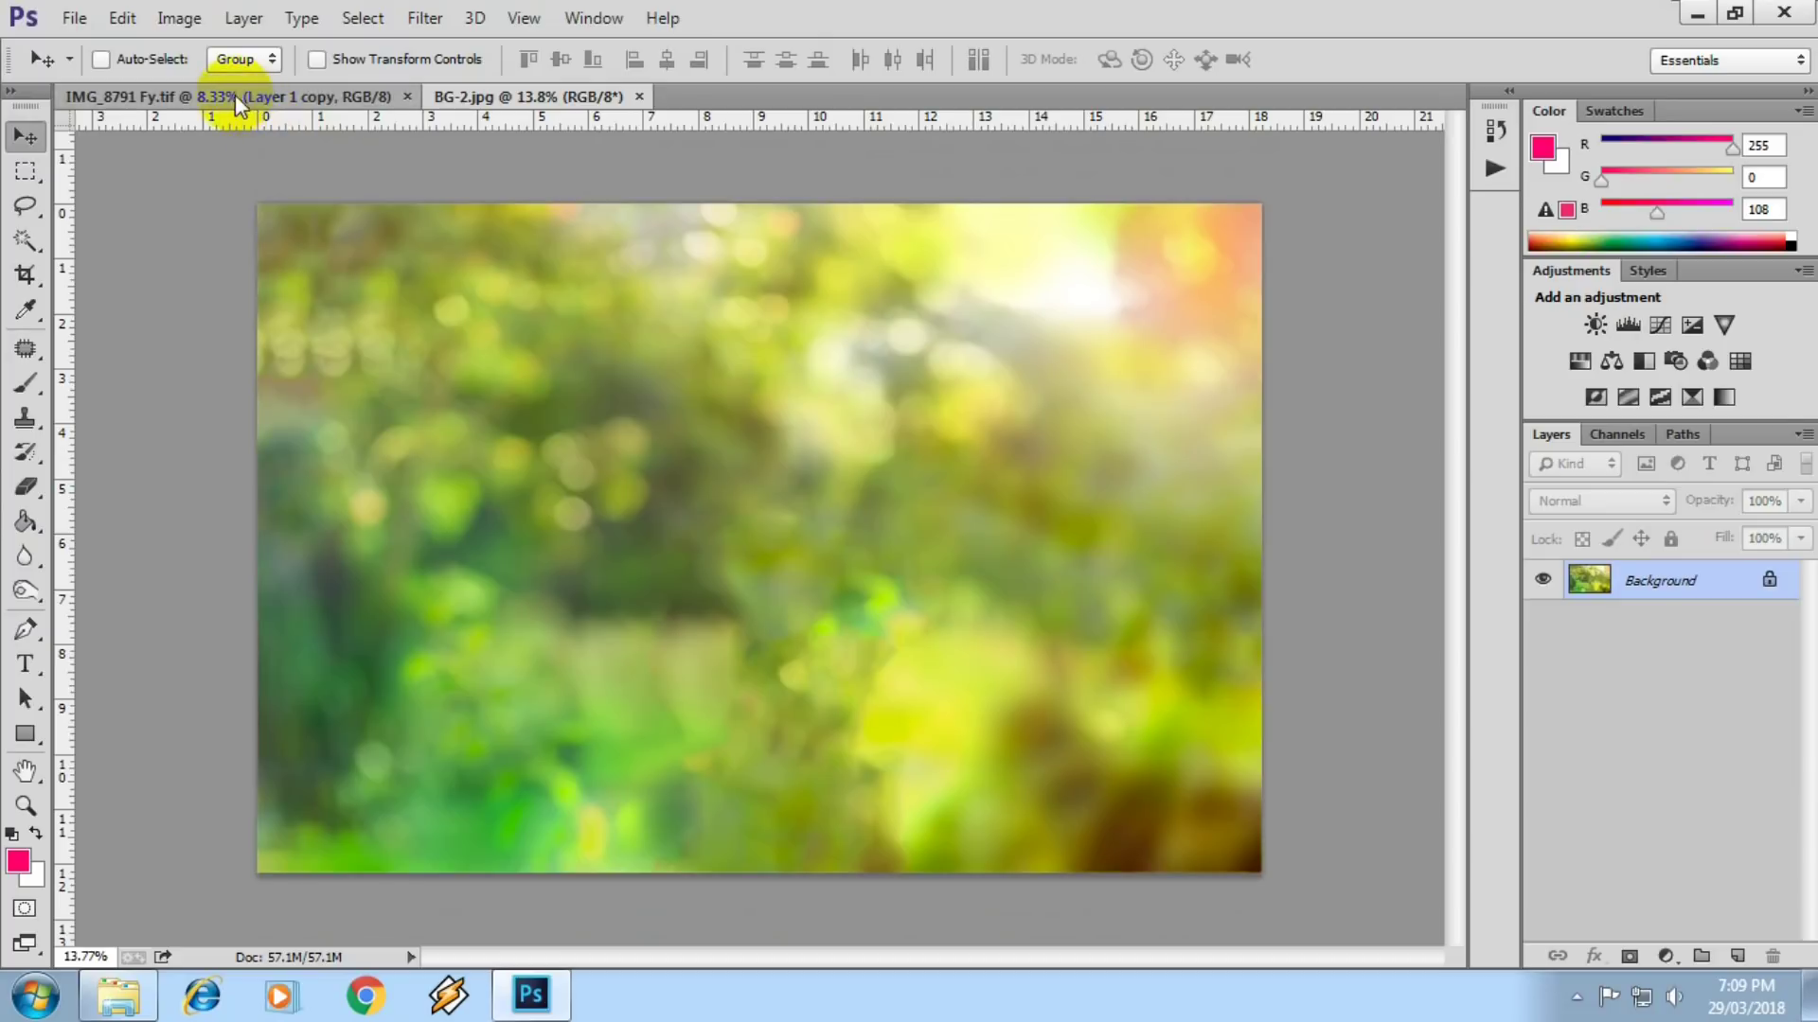
# - Drag Layer 1 and Layer 1 copy together from the girl composite into BG-2.jpg
pyautogui.click(222, 97)
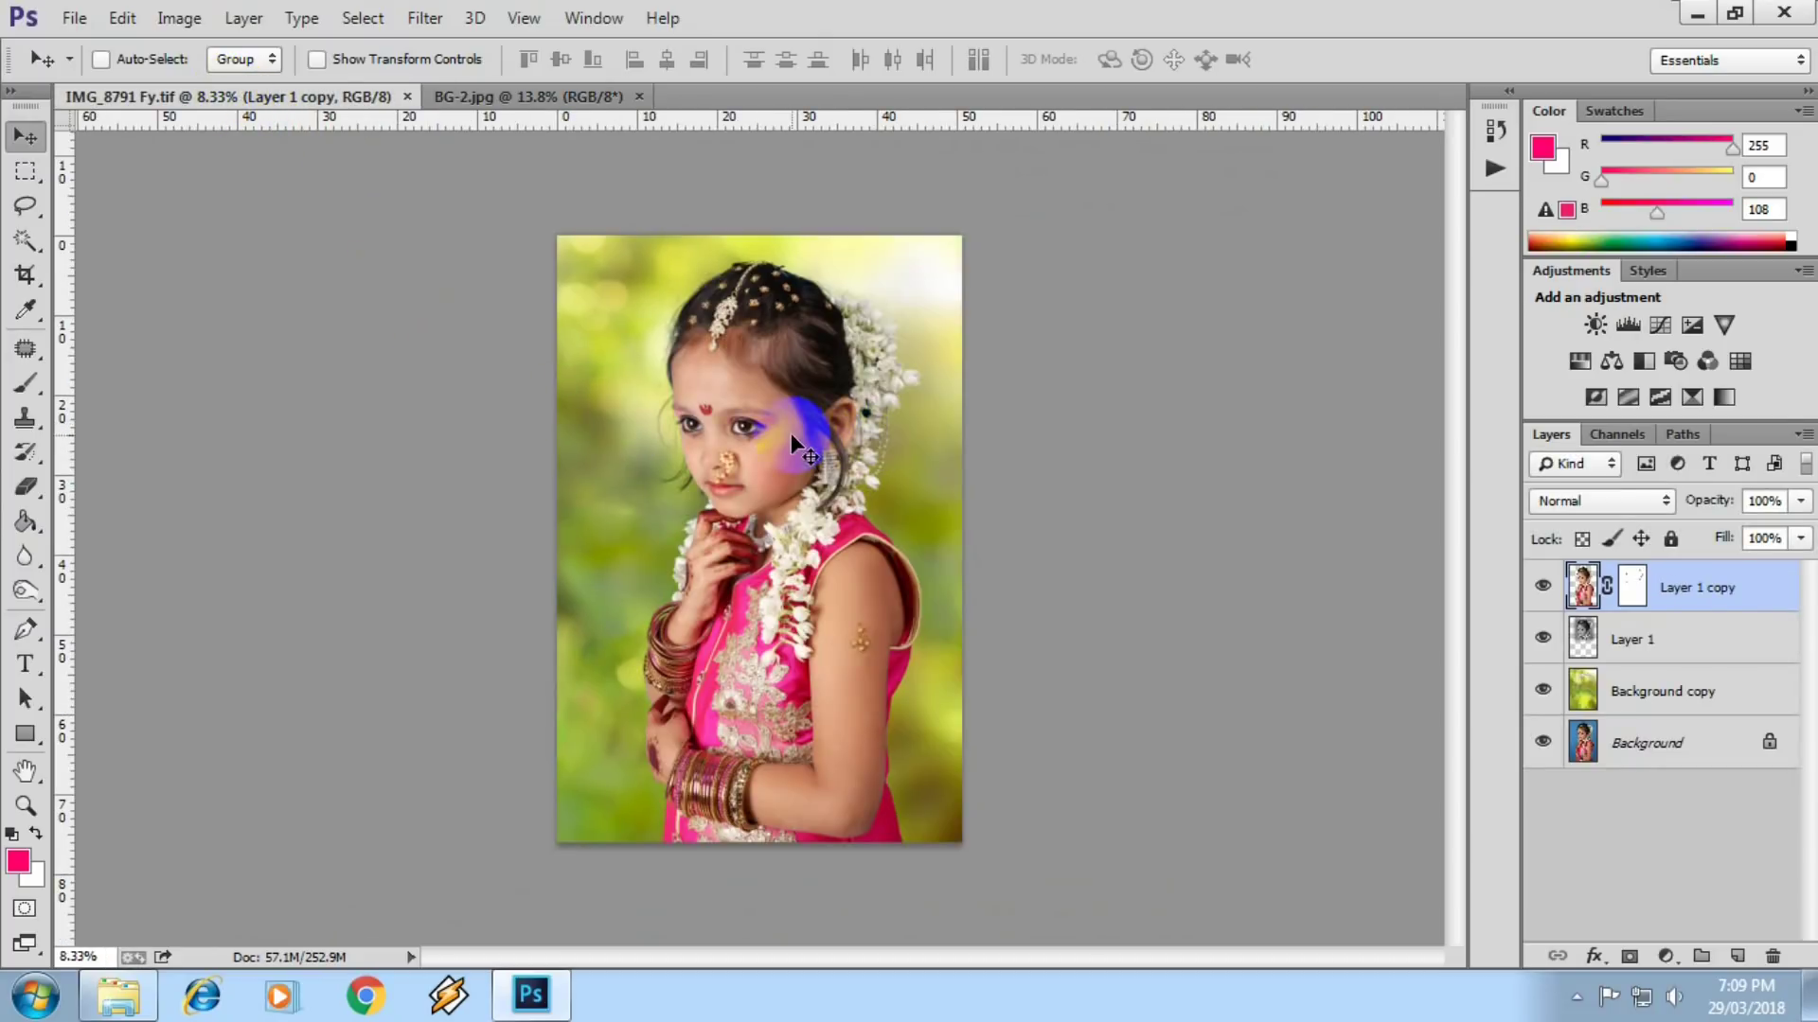
pyautogui.moveTo(763, 440)
pyautogui.mouseDown()
pyautogui.moveTo(839, 395)
pyautogui.moveTo(884, 399)
pyautogui.mouseUp()
pyautogui.hotkey('ctrl', 'z')
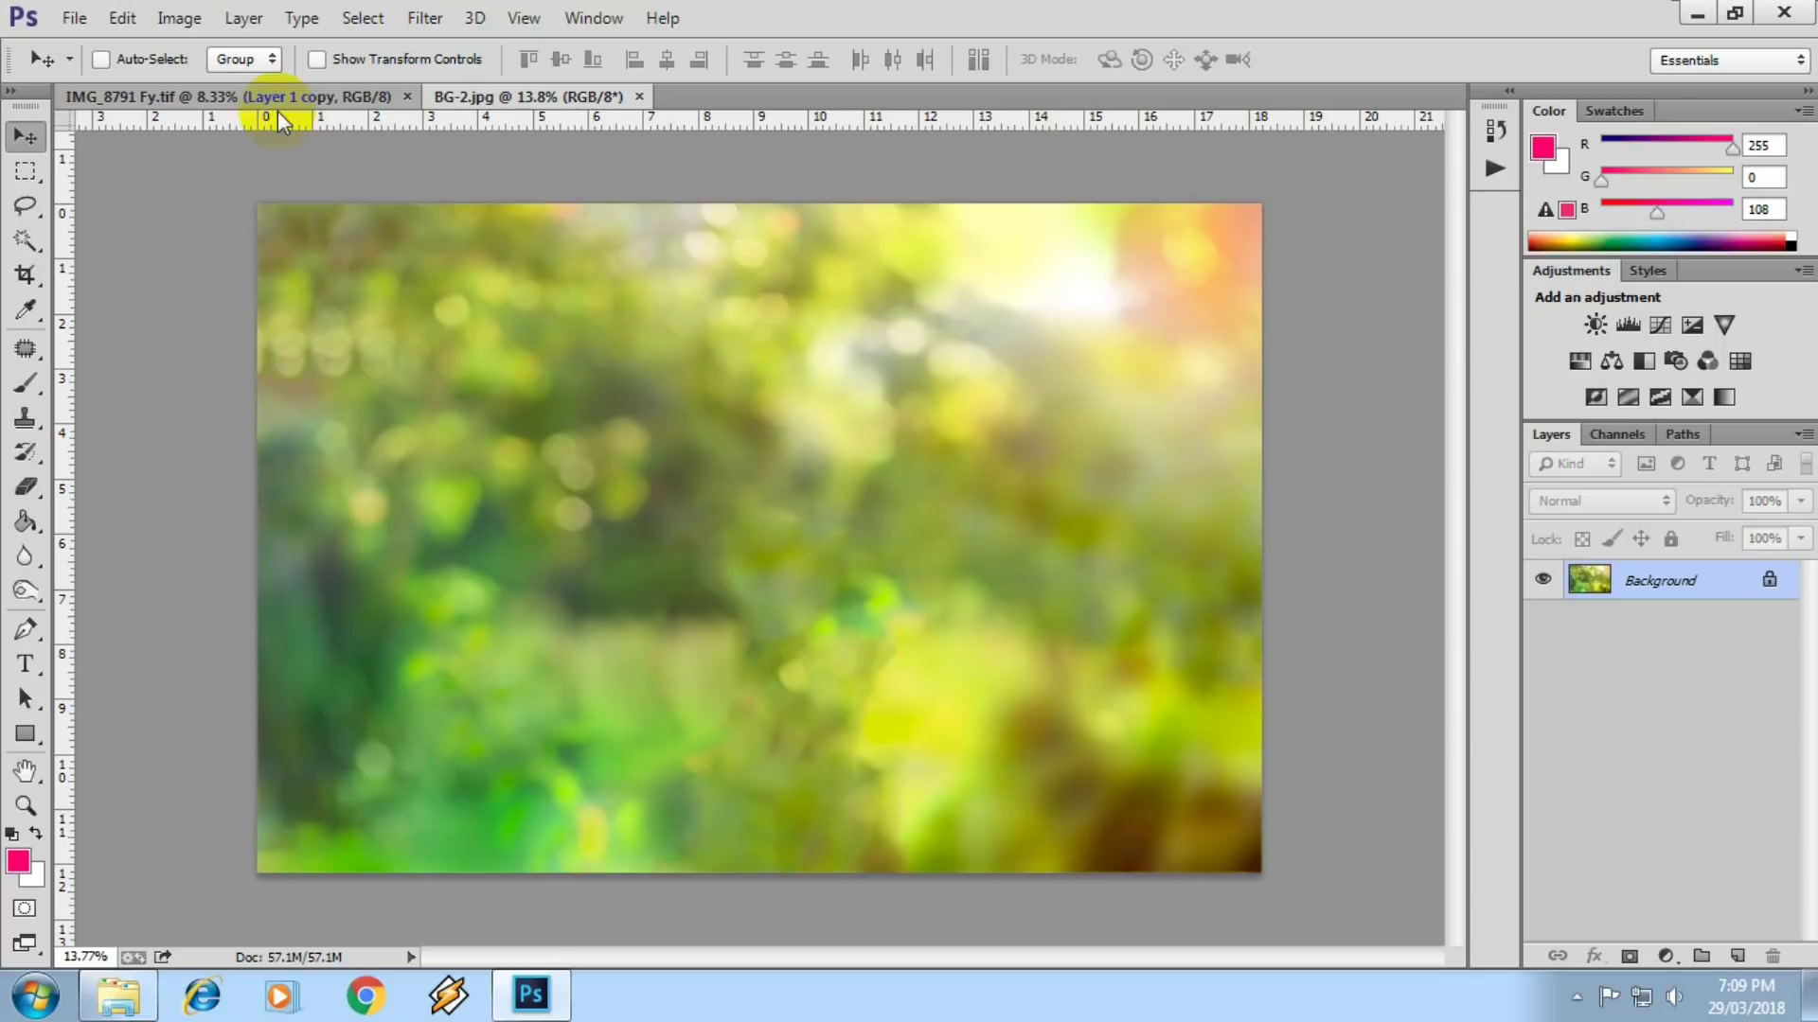
pyautogui.click(279, 98)
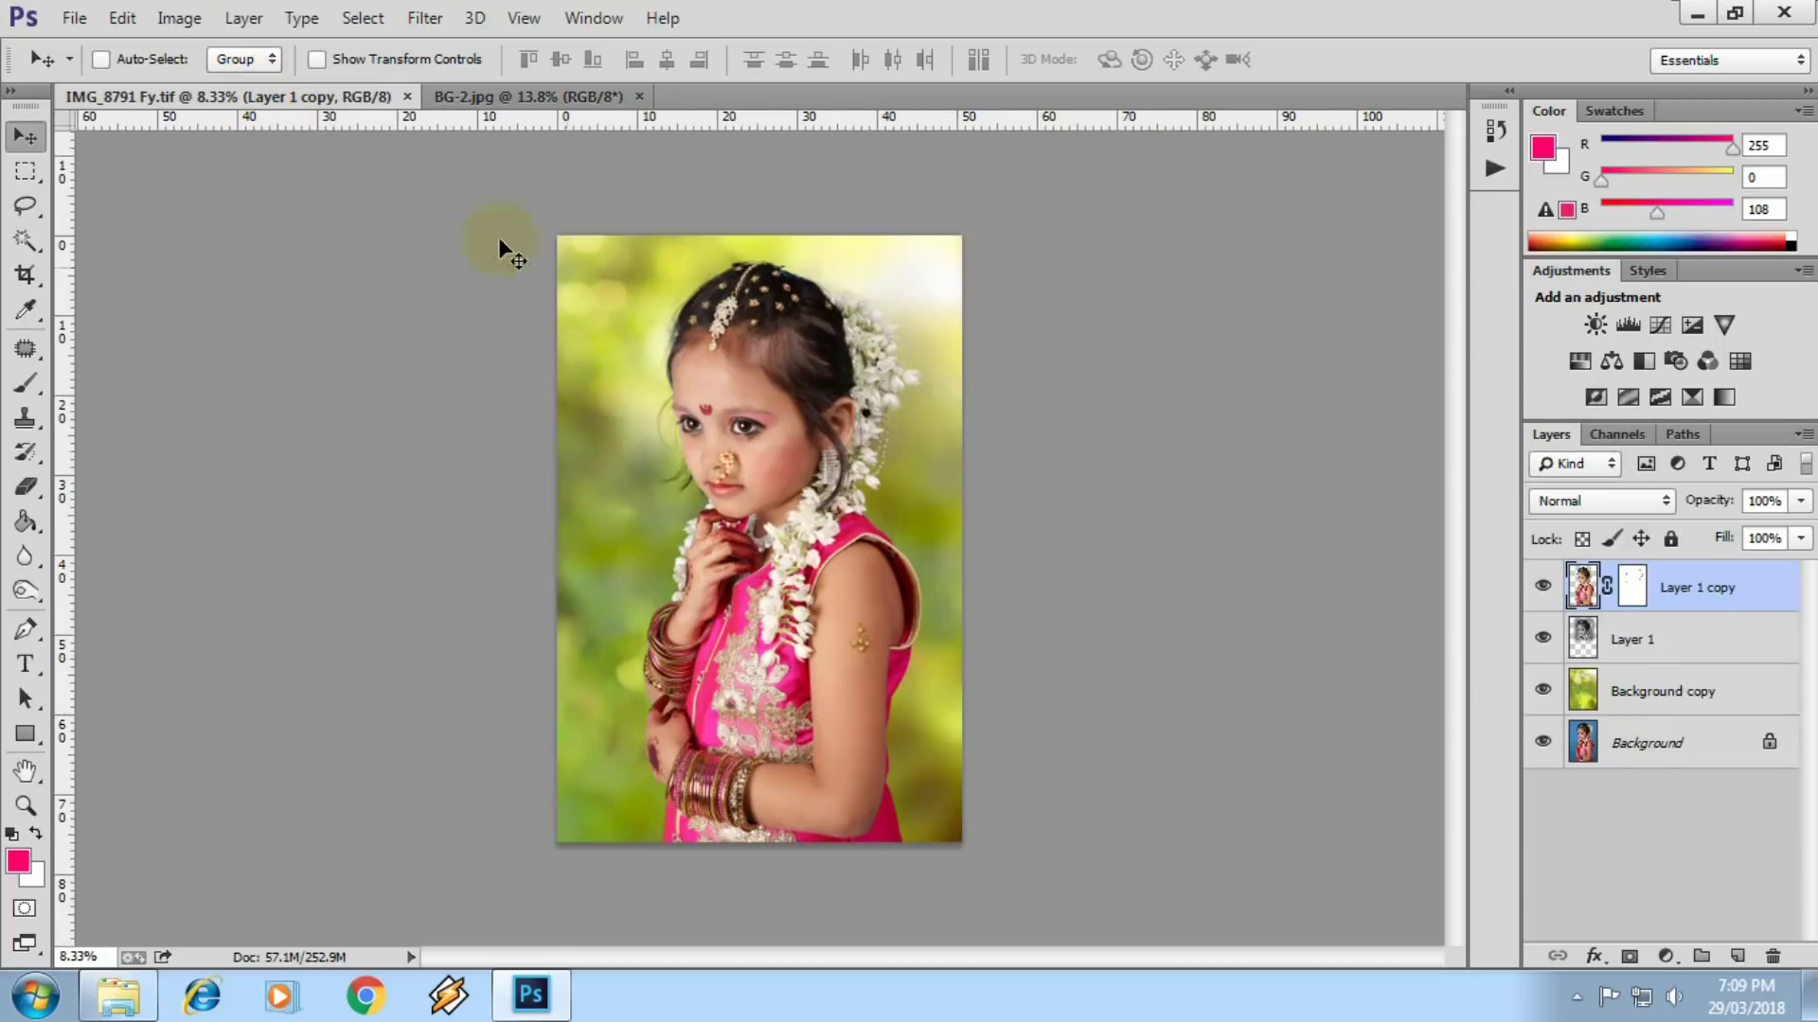
pyautogui.keyDown('ctrl'); pyautogui.click(1649, 644); pyautogui.keyUp('ctrl')
pyautogui.click(1557, 956)
pyautogui.moveTo(785, 503)
pyautogui.mouseDown()
pyautogui.moveTo(756, 429)
pyautogui.moveTo(904, 566)
pyautogui.mouseUp()
pyautogui.scroll(-1, 754, 455)
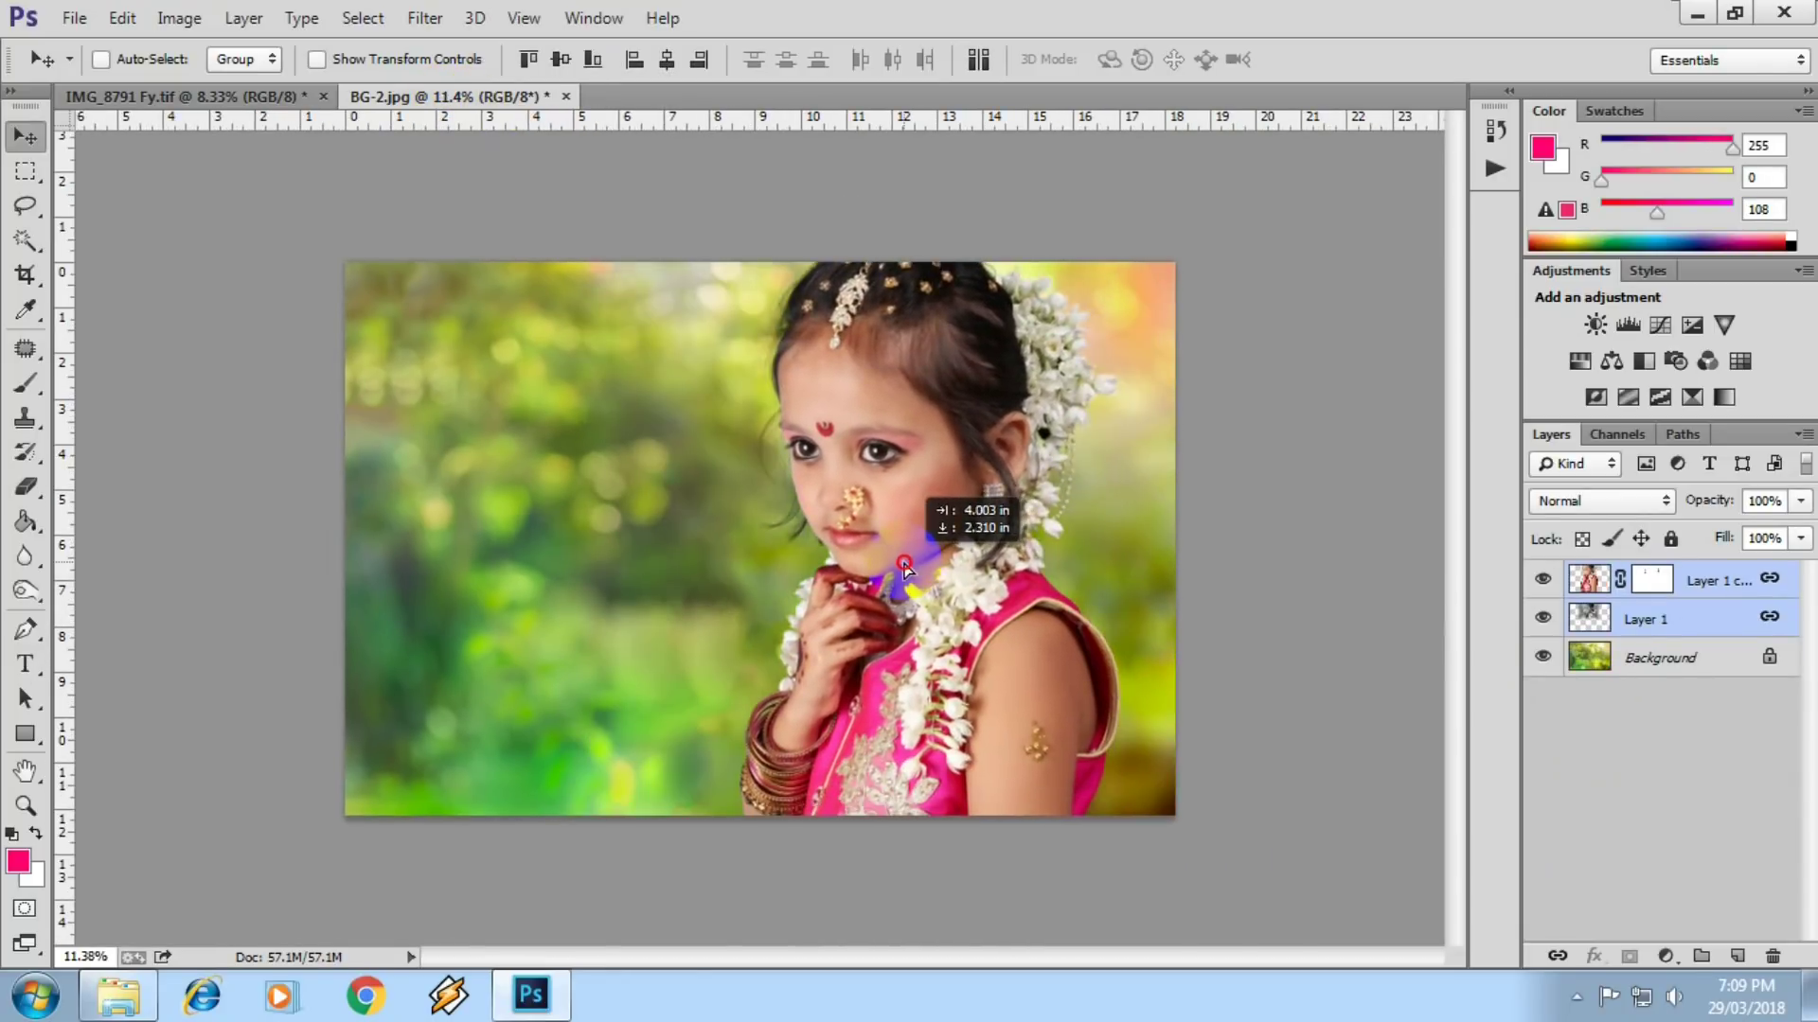
# - Scale the girl to about 91%, tilt her -5.59°, and Alt-drag a copy to the left
pyautogui.hotkey('ctrl', 't')
pyautogui.moveTo(1166, 202)
pyautogui.mouseDown()
pyautogui.moveTo(1120, 292)
pyautogui.moveTo(1168, 406)
pyautogui.mouseUp()
pyautogui.moveTo(977, 618)
pyautogui.mouseDown()
pyautogui.moveTo(961, 592)
pyautogui.moveTo(968, 614)
pyautogui.mouseUp()
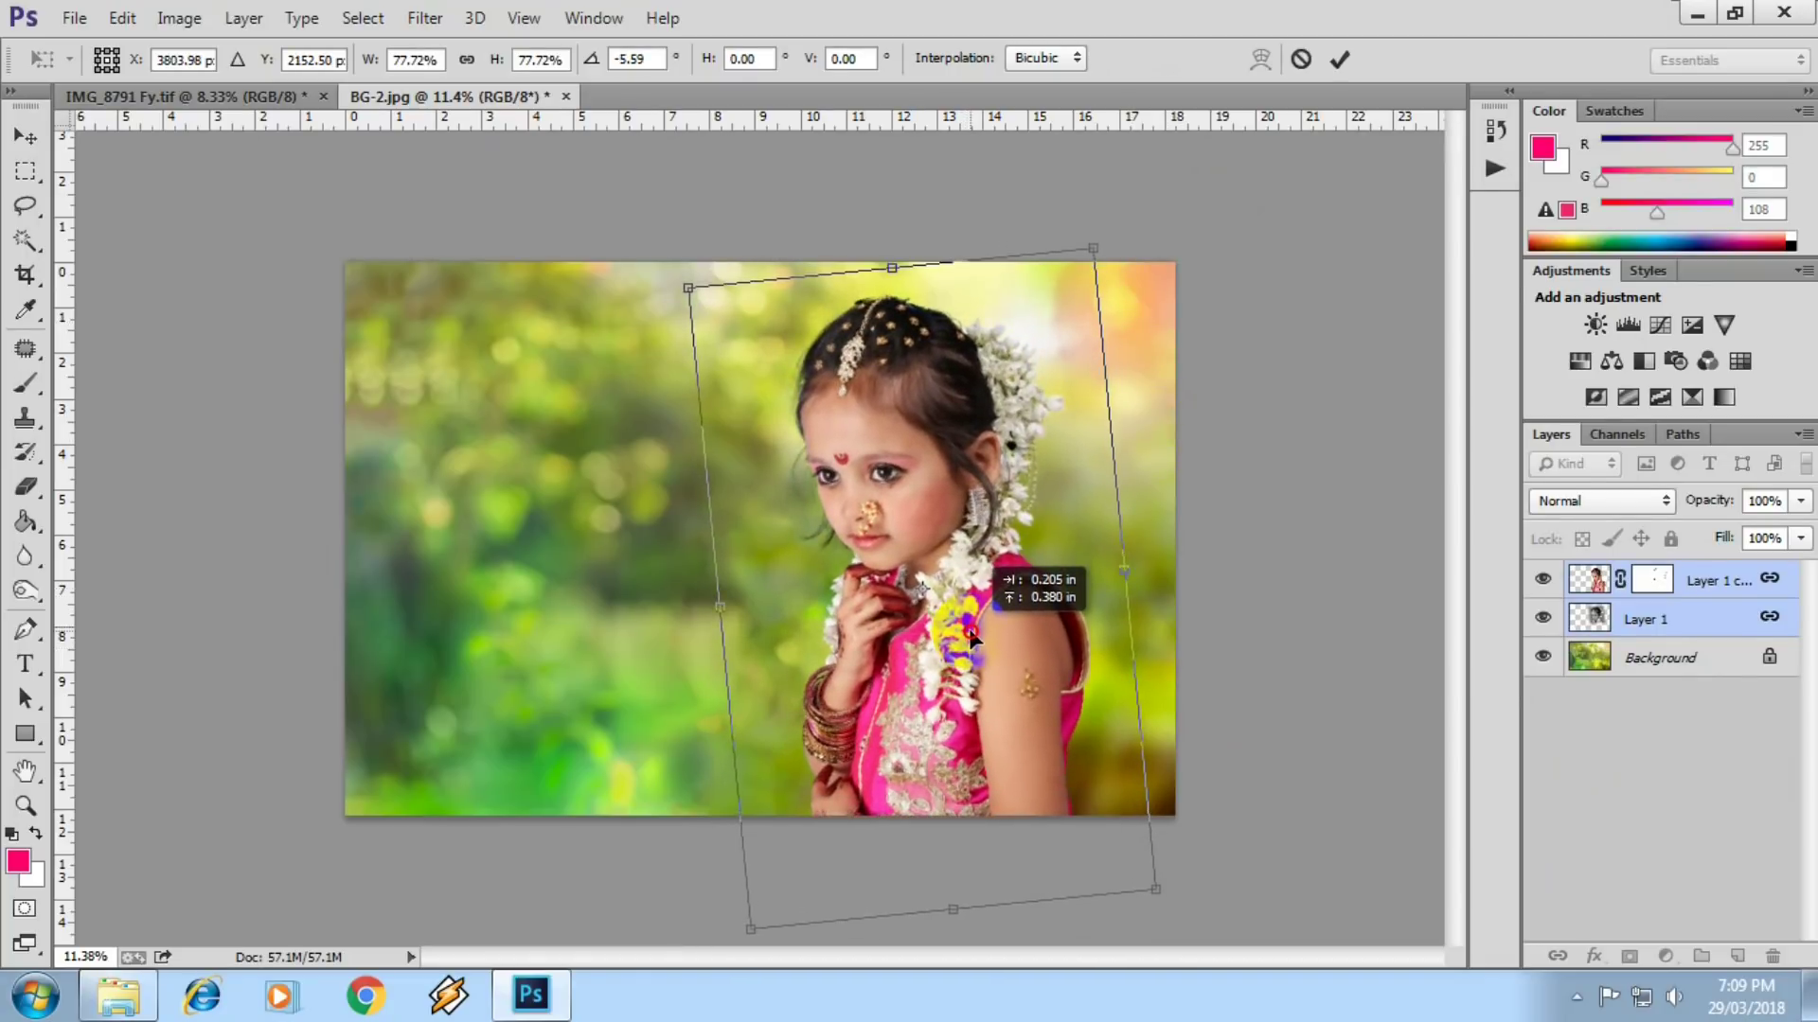
pyautogui.moveTo(972, 633); pyautogui.dragTo(972, 640)
pyautogui.moveTo(1156, 898); pyautogui.dragTo(1174, 946)
pyautogui.moveTo(971, 735); pyautogui.dragTo(926, 615)
pyautogui.doubleClick(944, 566)
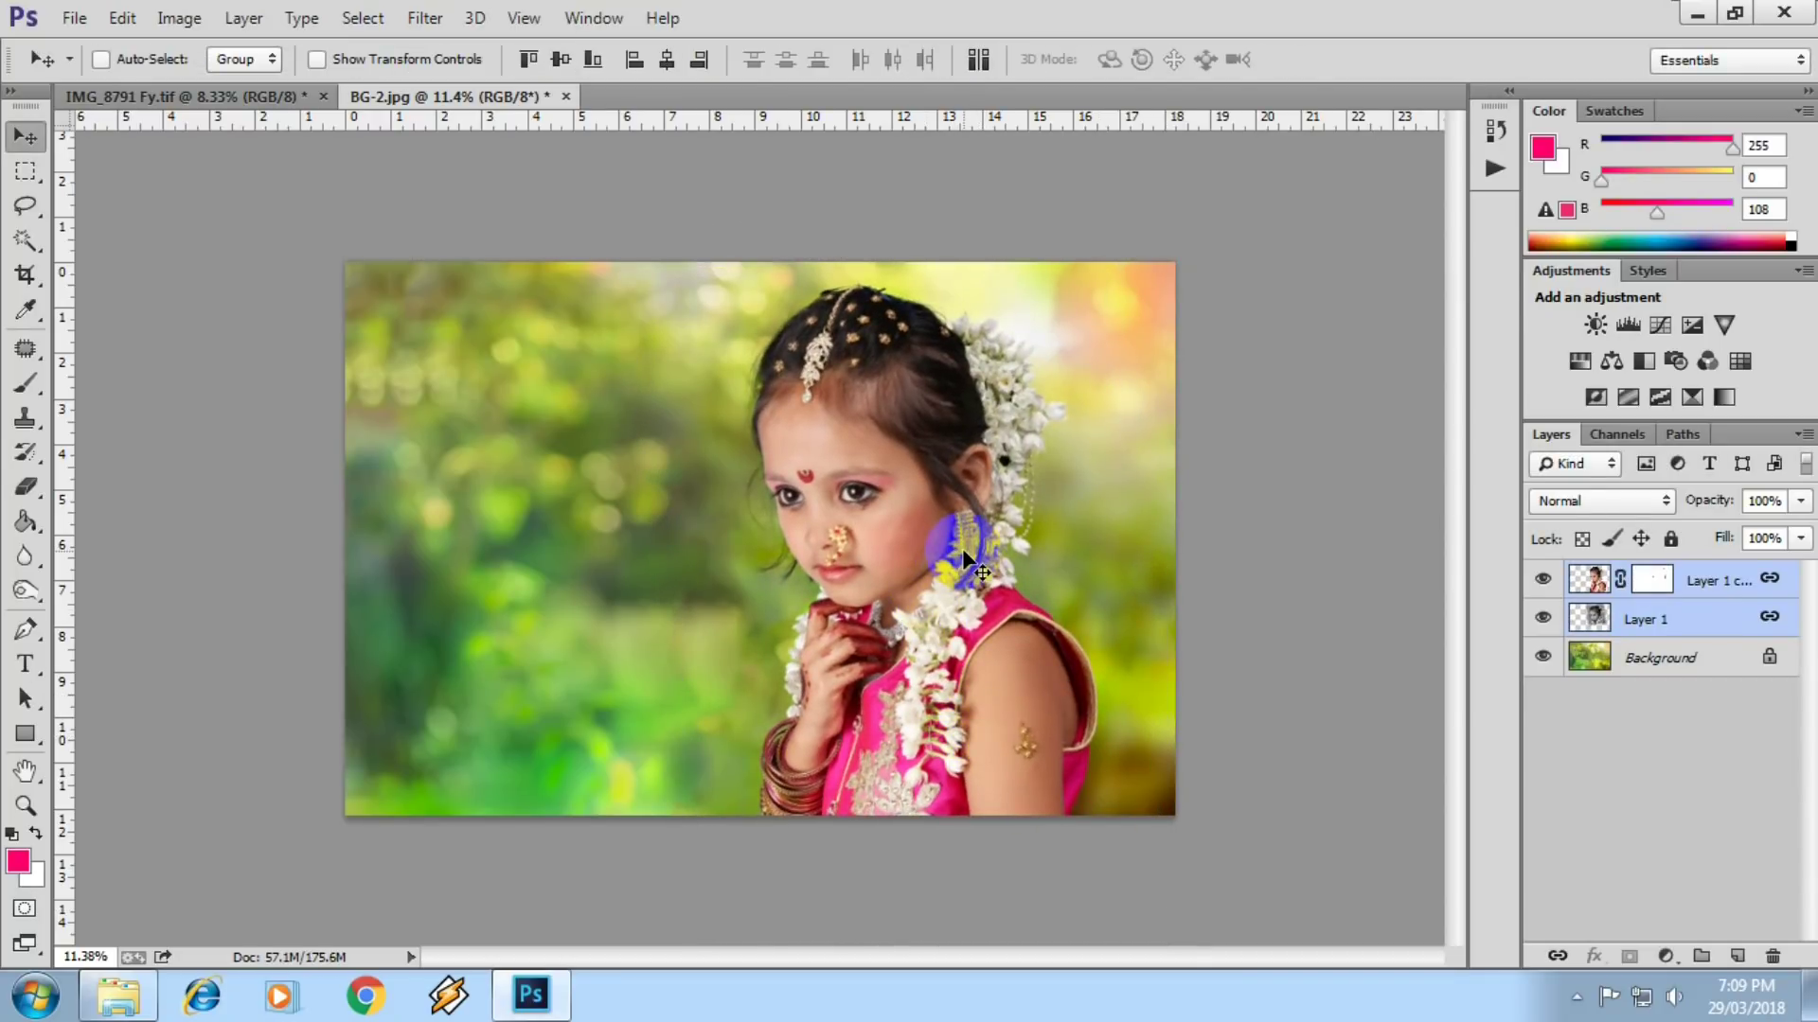
pyautogui.moveTo(962, 549)
pyautogui.mouseDown()
pyautogui.moveTo(600, 520)
pyautogui.moveTo(564, 538)
pyautogui.mouseUp()
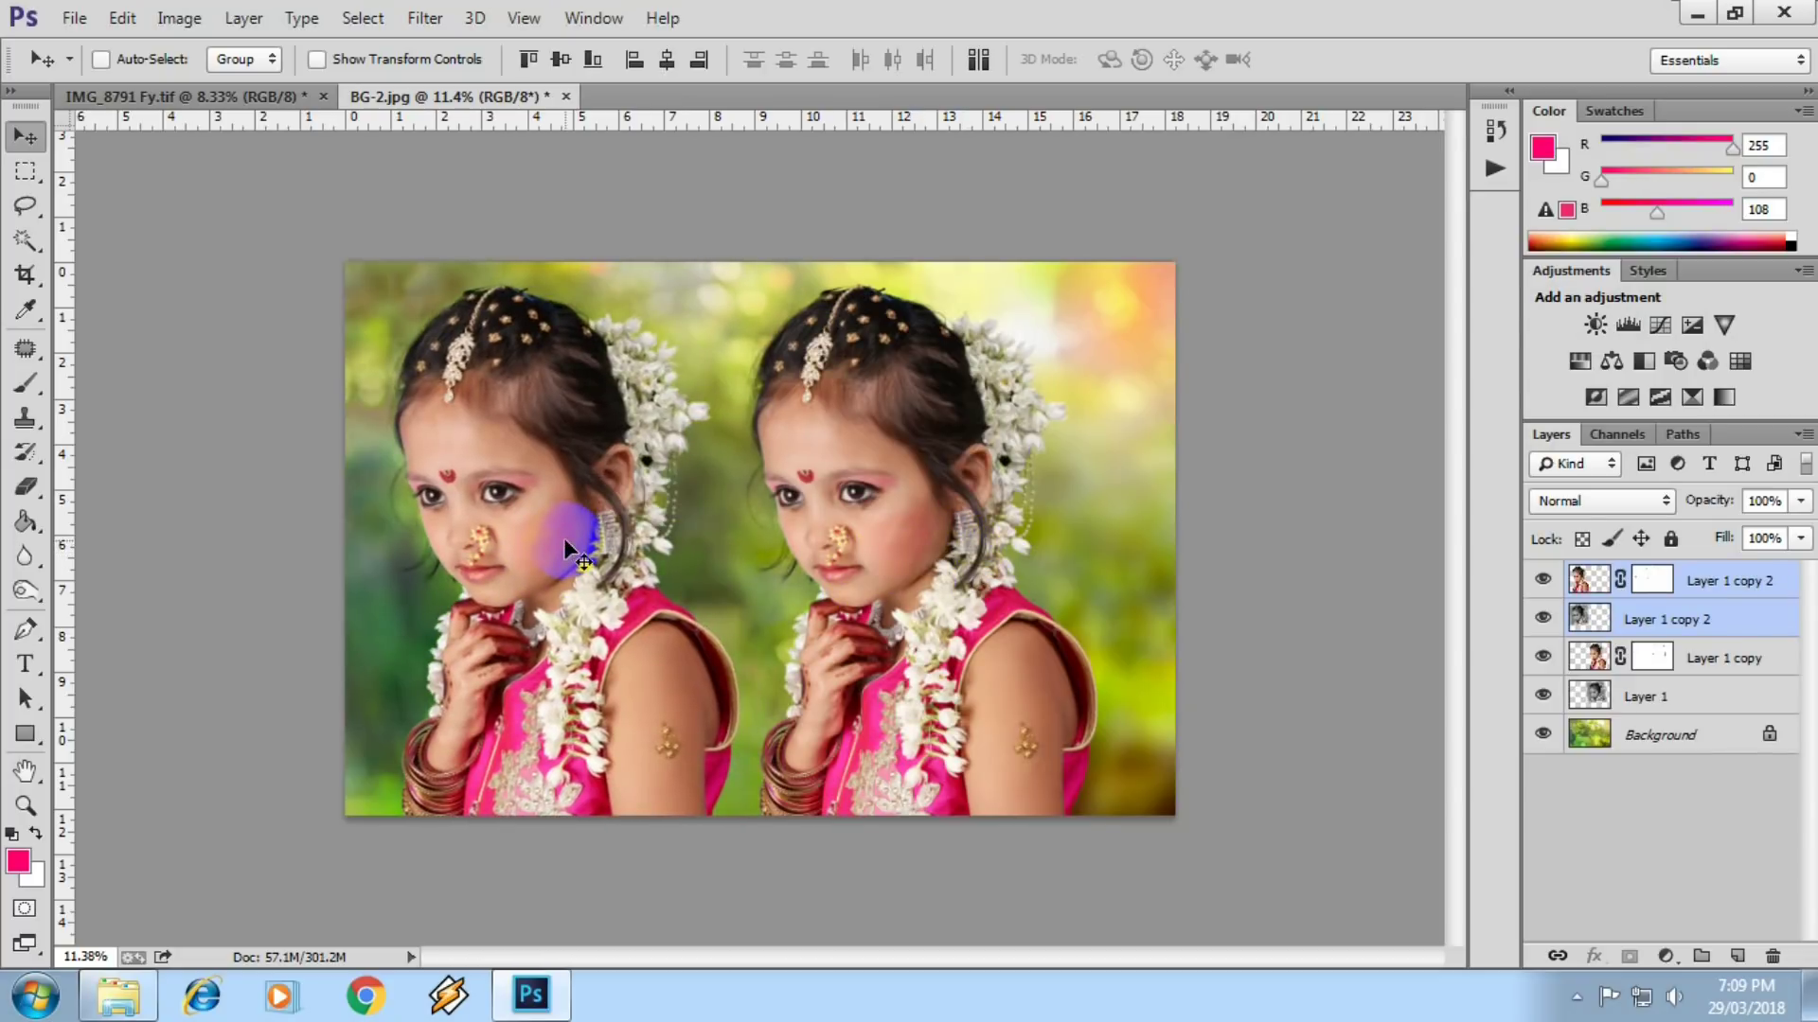
# - Flip the left girl horizontally, tilt her about 5° and enlarge her to about 118%
pyautogui.hotkey('ctrl', 't')
pyautogui.rightClick(570, 526)
pyautogui.click(680, 919)
pyautogui.moveTo(882, 528); pyautogui.dragTo(909, 549)
pyautogui.moveTo(832, 255); pyautogui.dragTo(860, 216)
pyautogui.moveTo(605, 501); pyautogui.dragTo(599, 517)
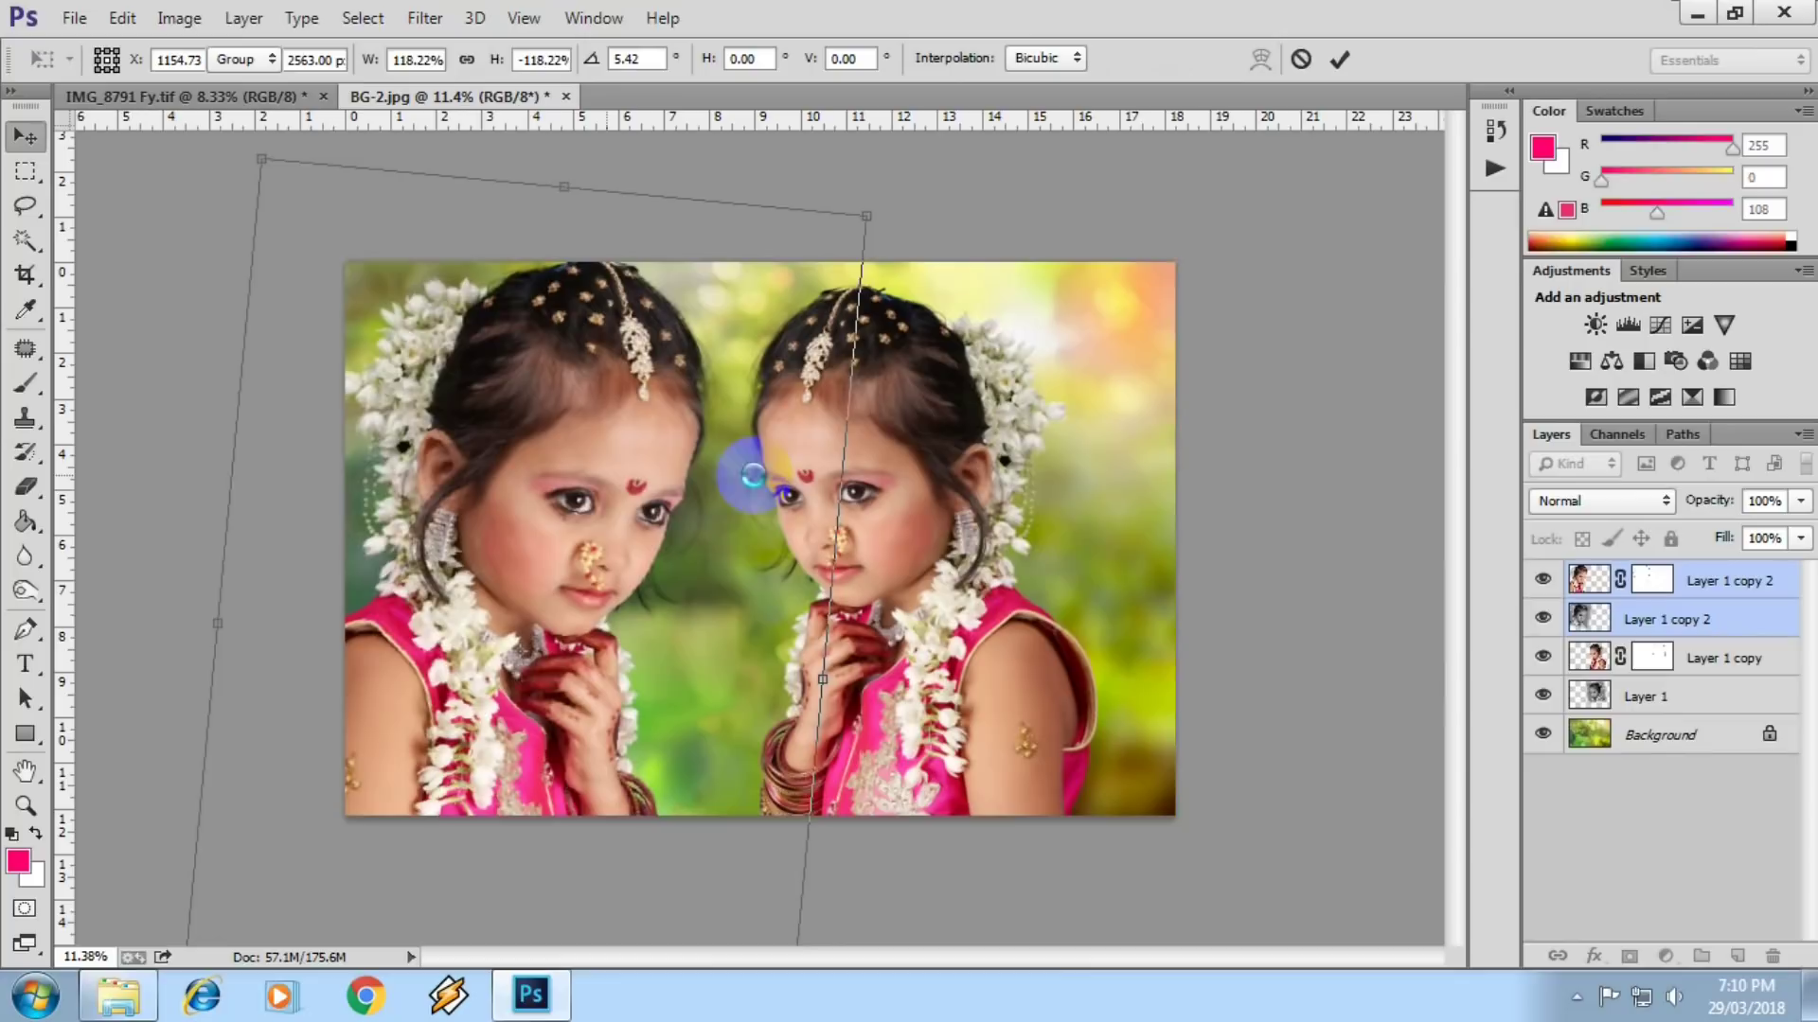
pyautogui.press('Return')
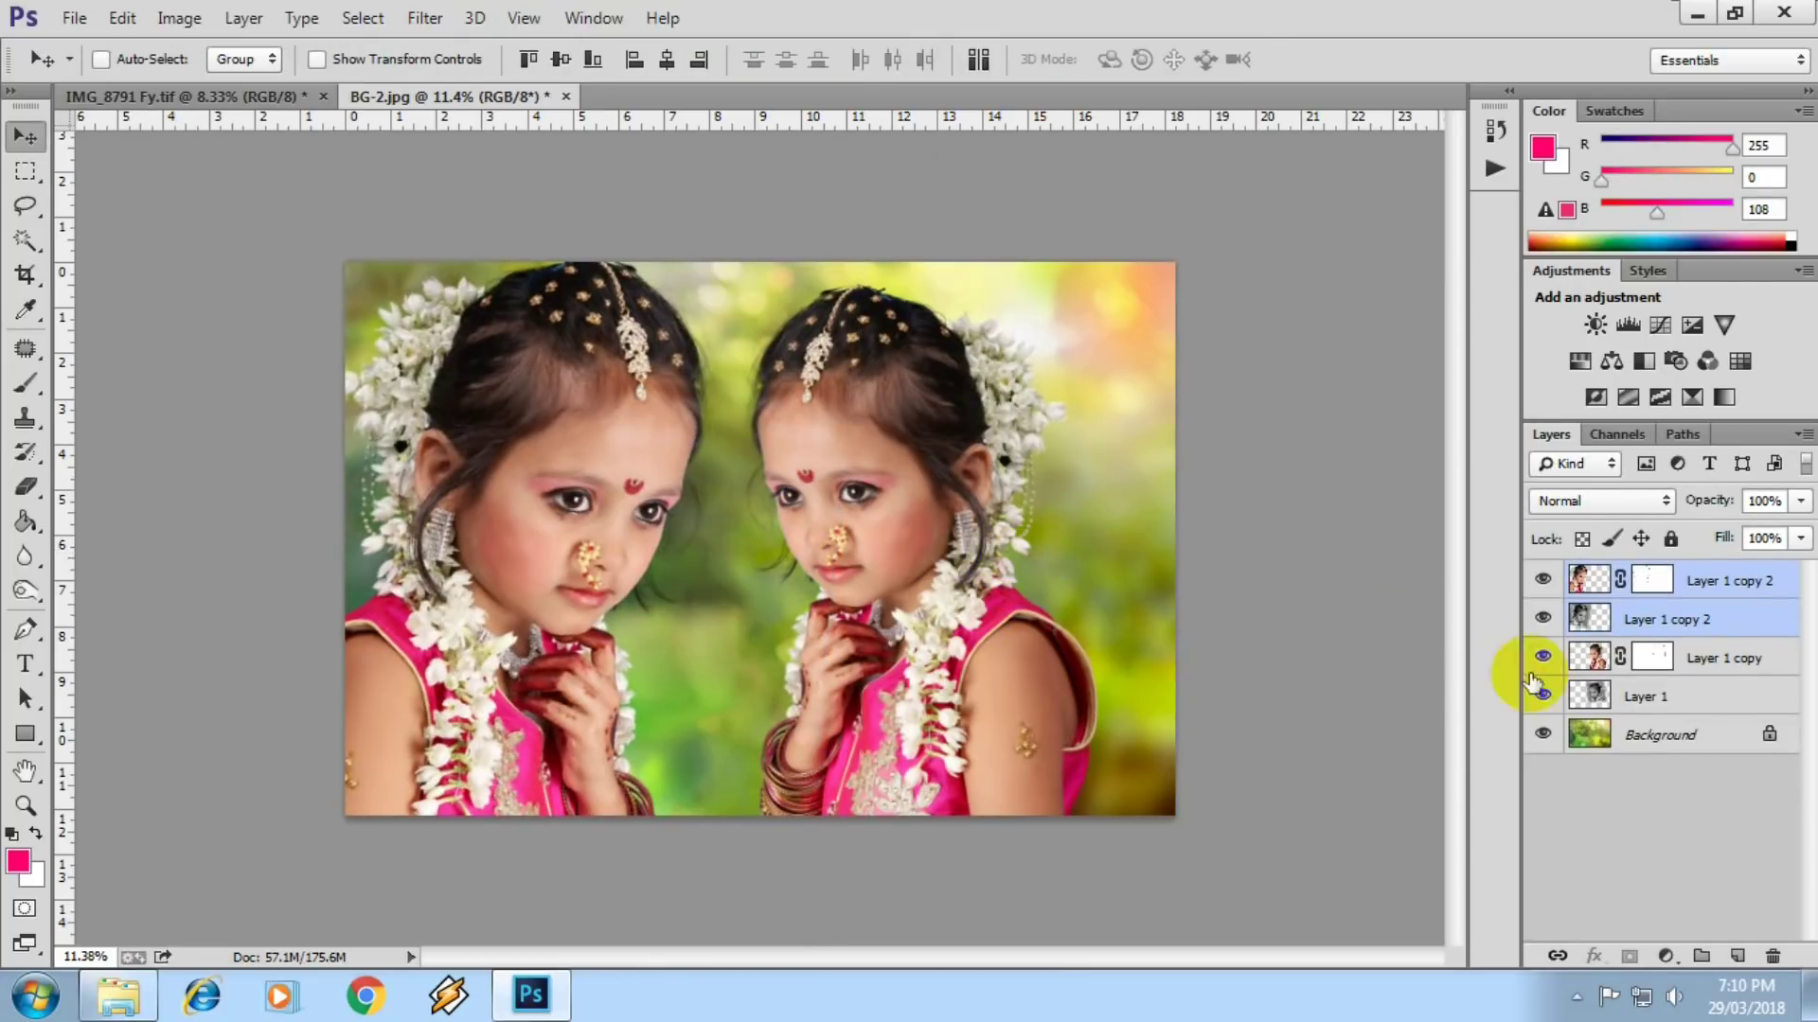
# - Shift the right girl further right, shrink her to about 70% and tilt her slightly
pyautogui.click(1704, 658)
pyautogui.keyDown('shift'); pyautogui.click(1646, 697); pyautogui.keyUp('shift')
pyautogui.moveTo(908, 658); pyautogui.dragTo(964, 660)
pyautogui.hotkey('ctrl', 't')
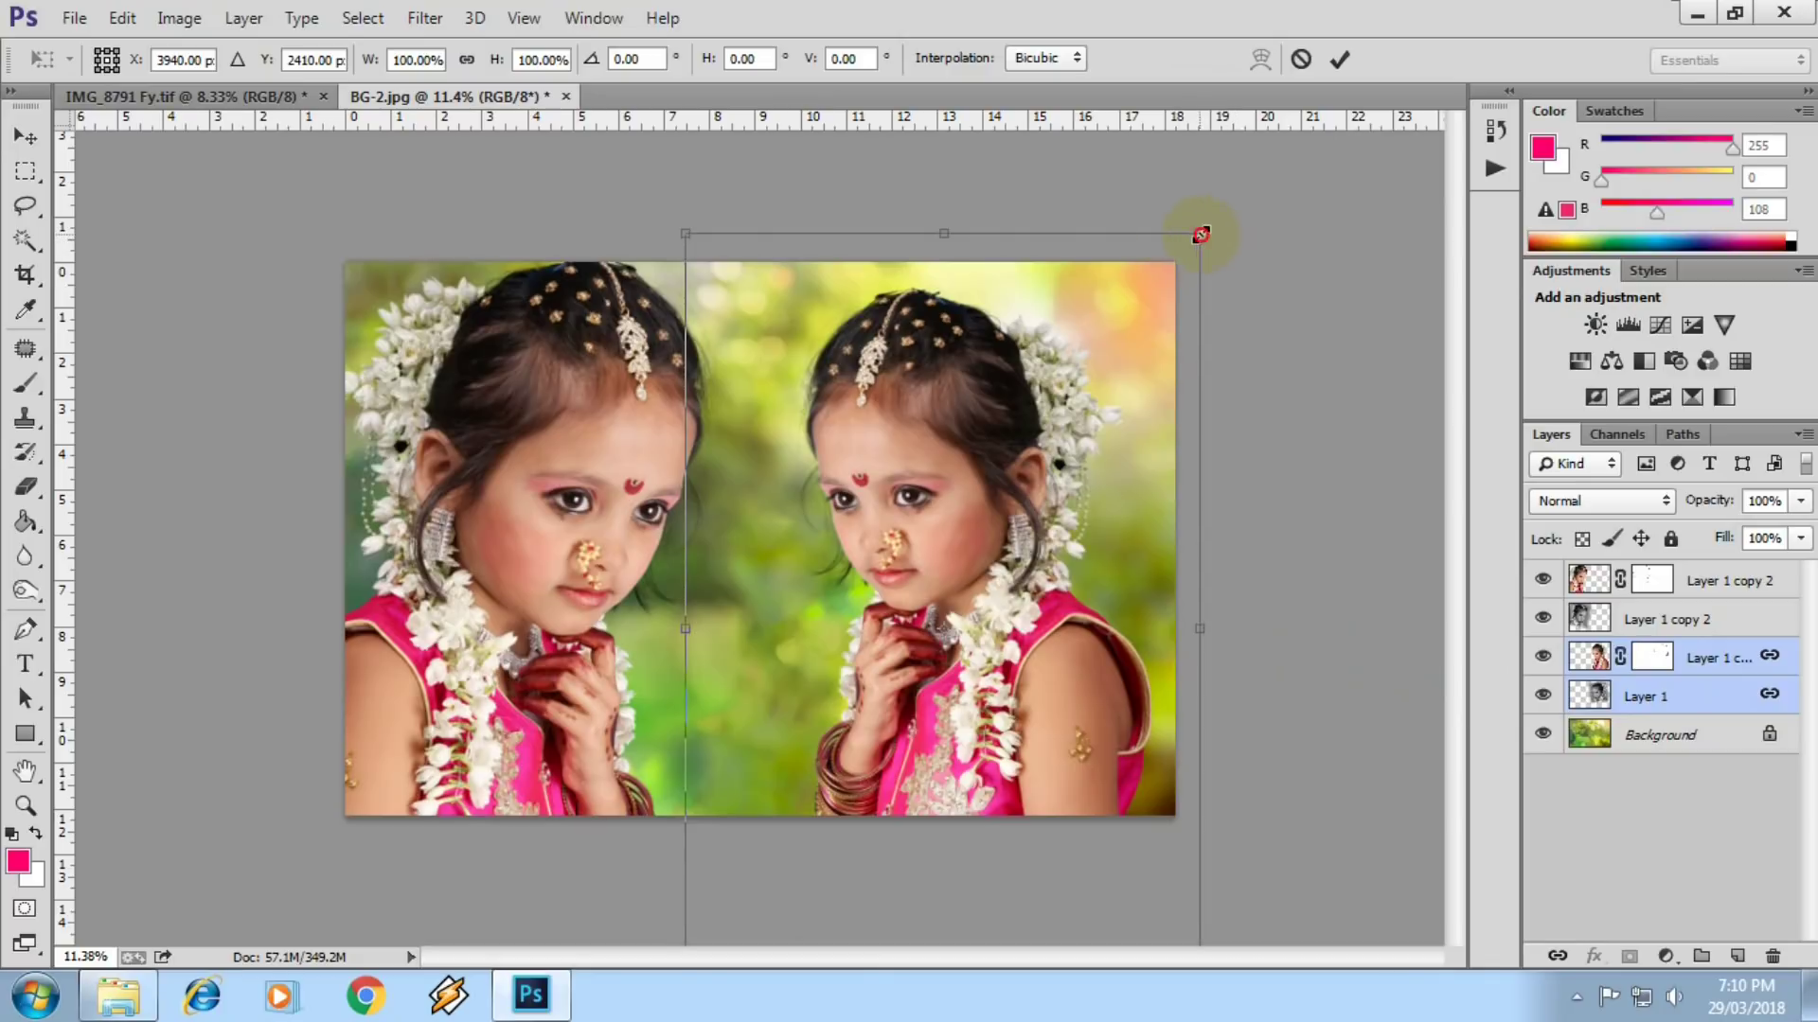
pyautogui.moveTo(1200, 234); pyautogui.dragTo(1127, 346)
pyautogui.moveTo(1018, 557)
pyautogui.mouseDown()
pyautogui.moveTo(1045, 510)
pyautogui.moveTo(1030, 496)
pyautogui.mouseUp()
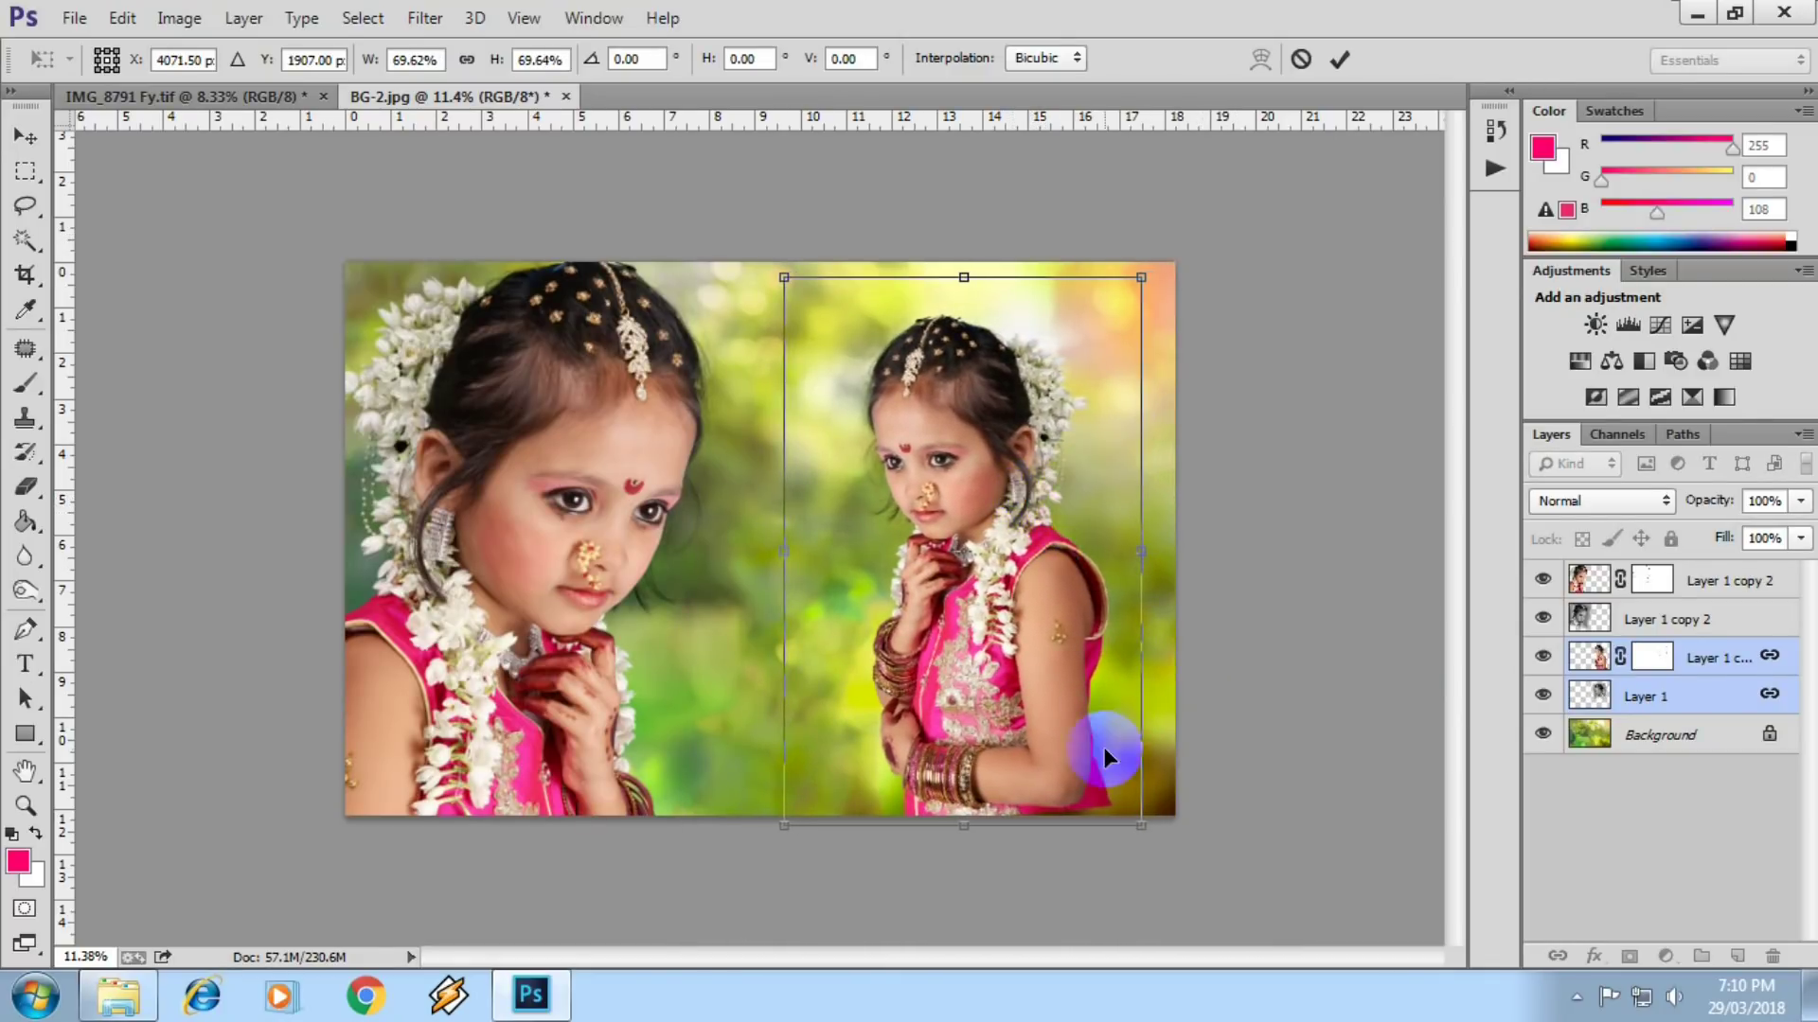
pyautogui.moveTo(1147, 830); pyautogui.dragTo(1204, 839)
pyautogui.press('Return')
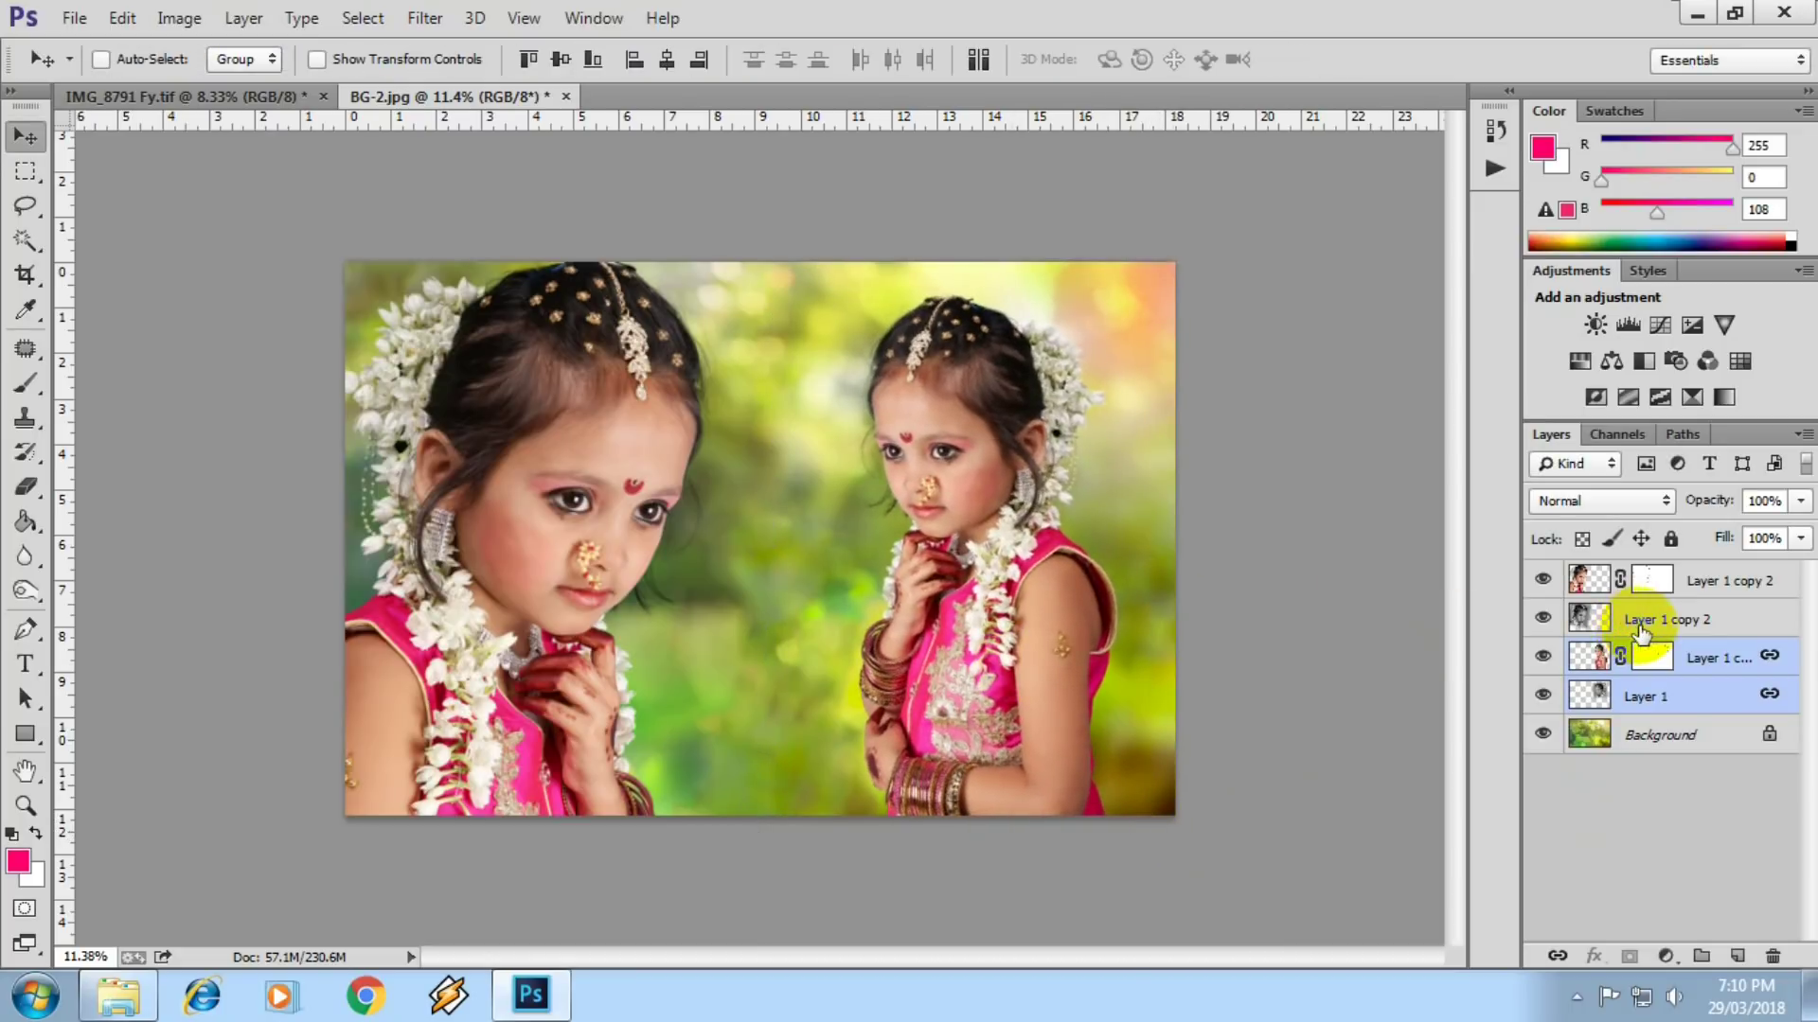
# - Nudge the left girl up and right, then select the girl layers from the canvas
pyautogui.click(1609, 618)
pyautogui.keyDown('ctrl'); pyautogui.click(1704, 583); pyautogui.keyUp('ctrl')
pyautogui.moveTo(592, 620); pyautogui.dragTo(611, 568)
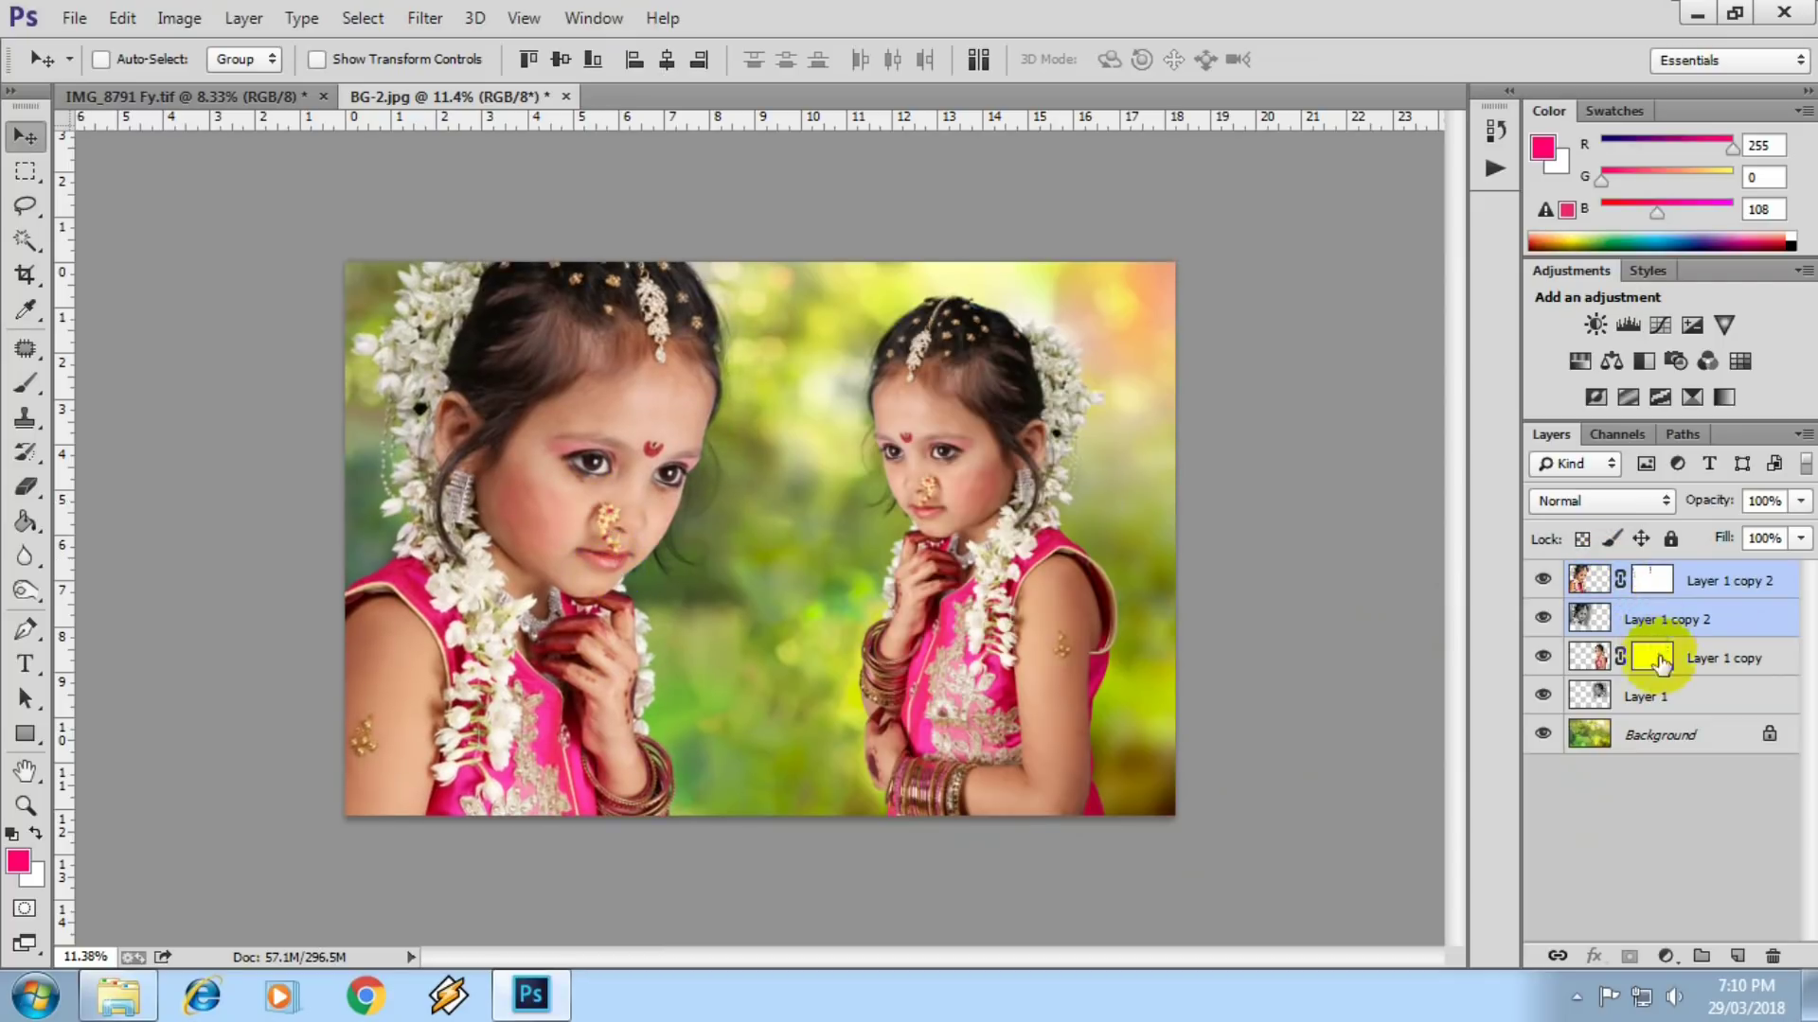
pyautogui.click(593, 522)
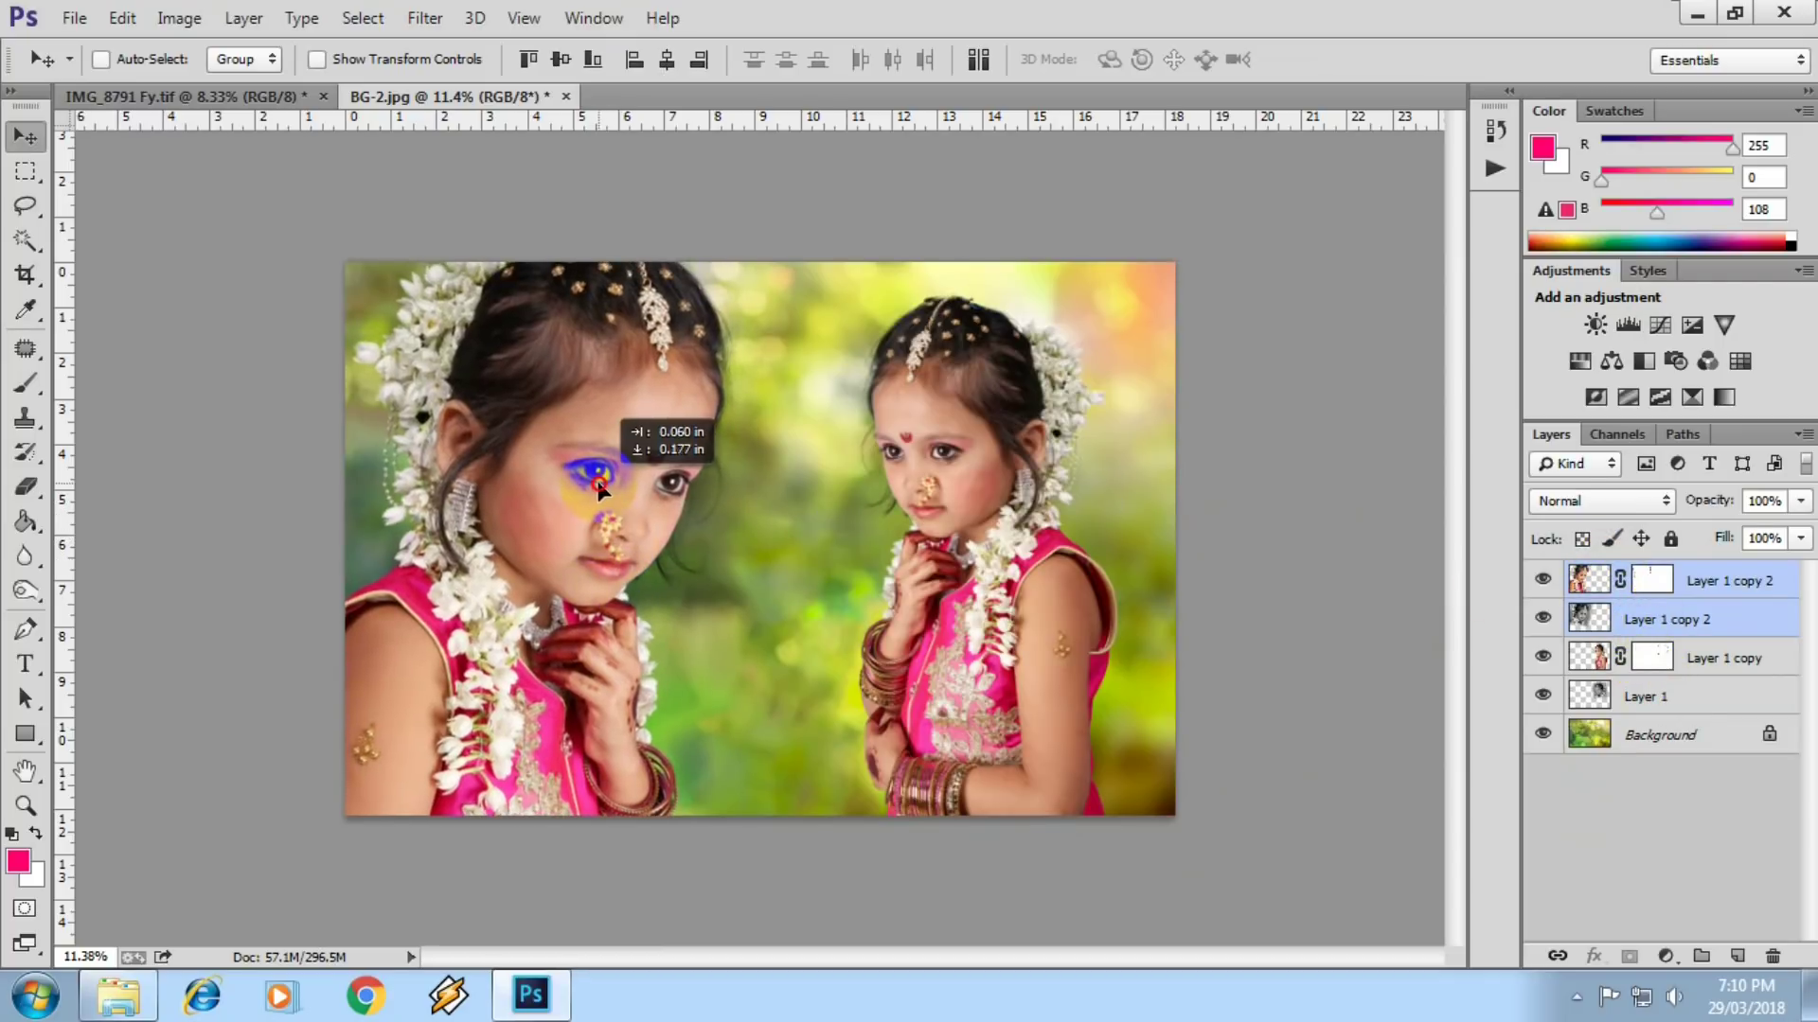
pyautogui.scroll(2, 599, 477)
pyautogui.scroll(-1, 994, 558)
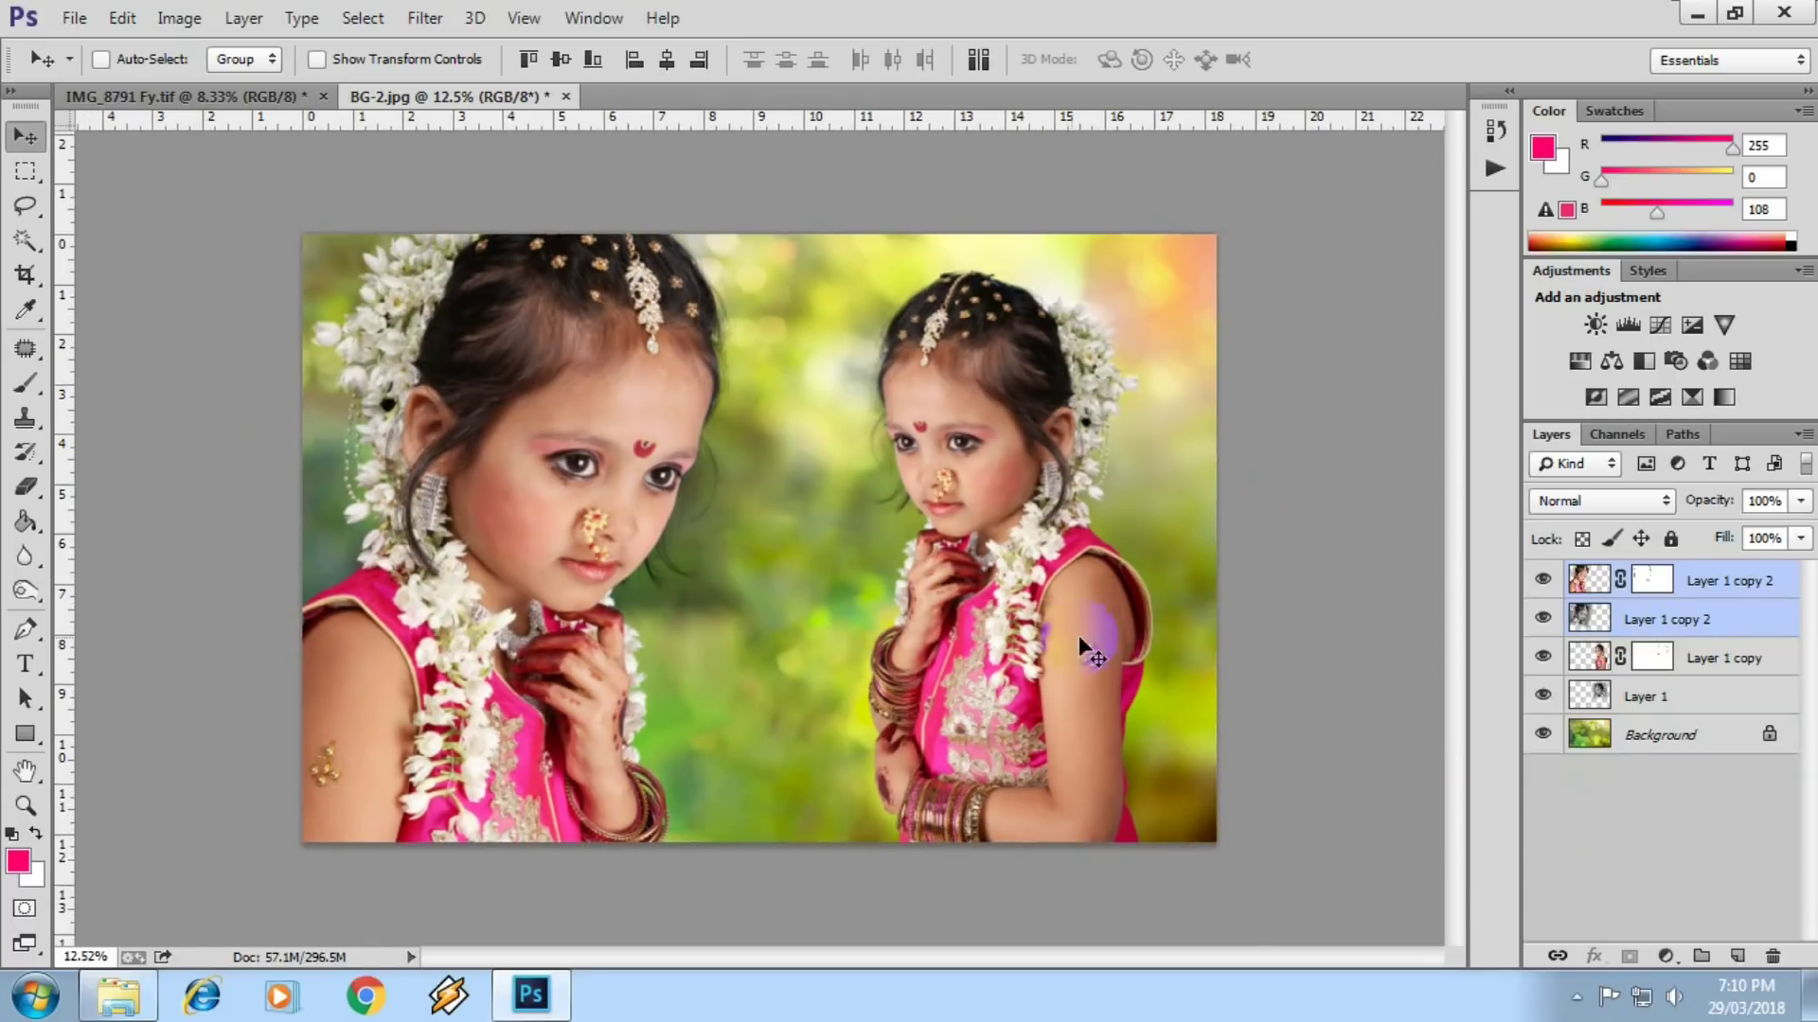
pyautogui.rightClick(1065, 638)
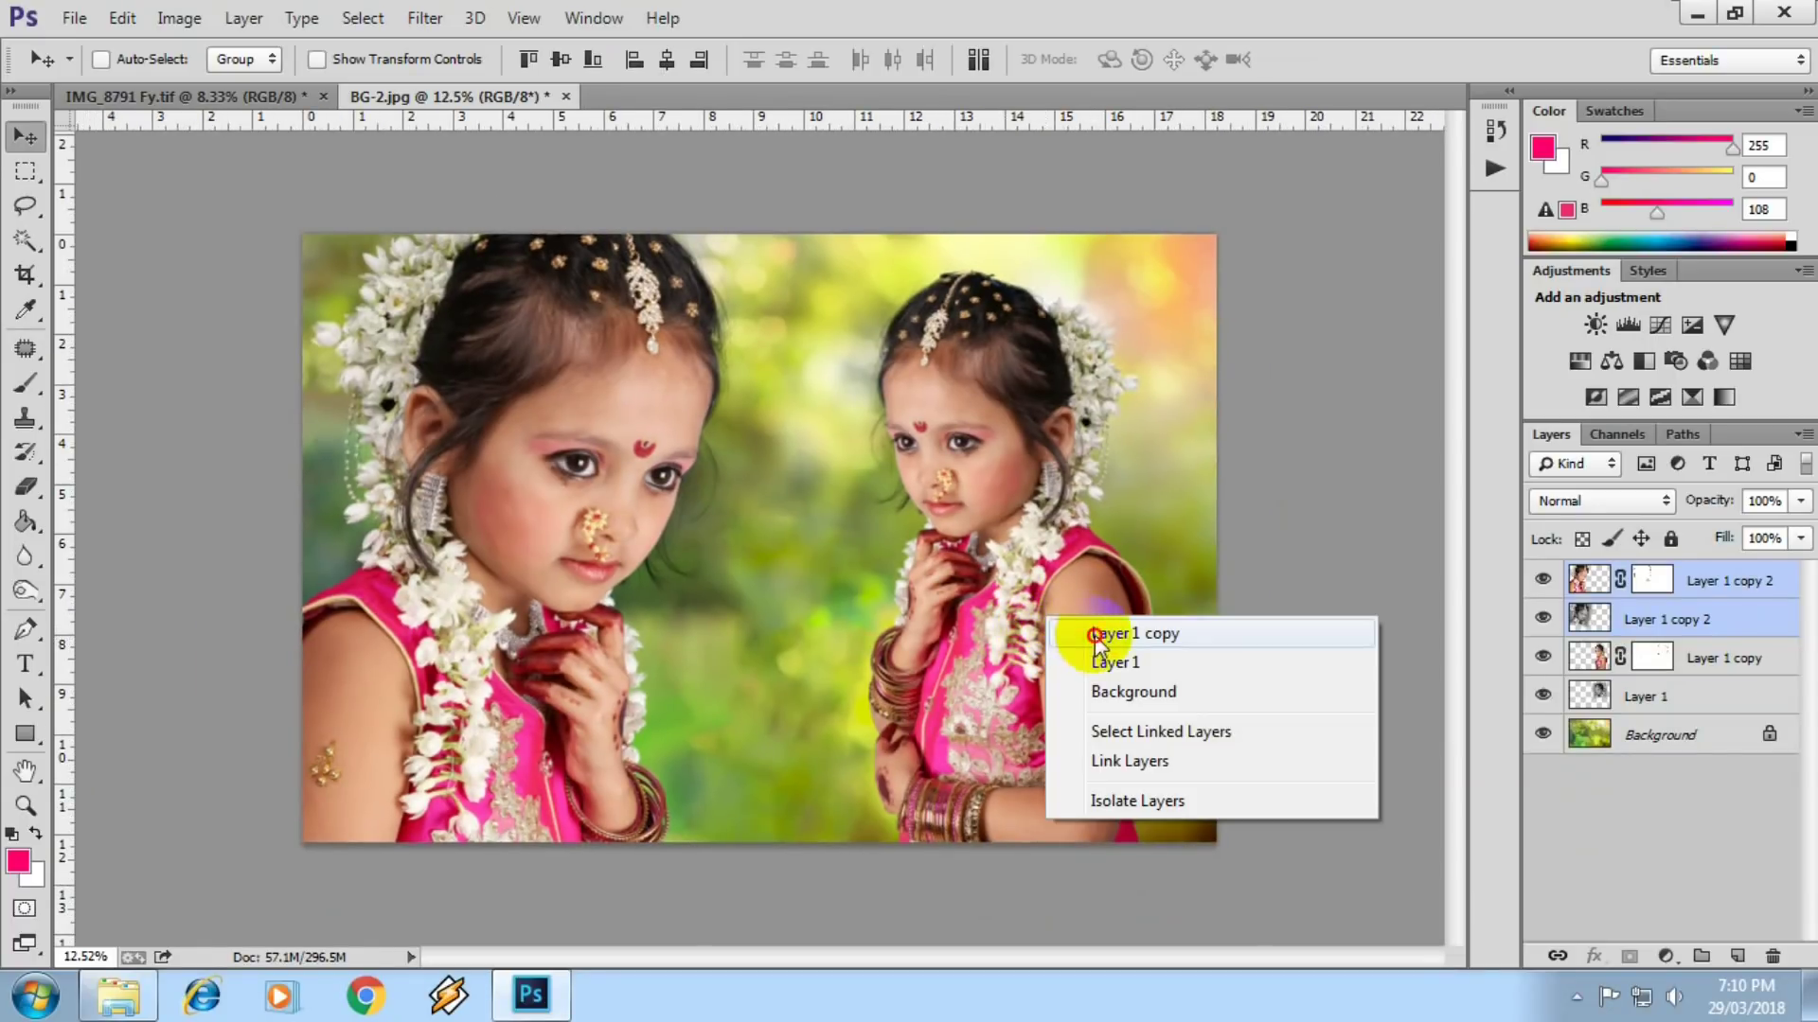
pyautogui.click(1070, 623)
pyautogui.scroll(1, 1044, 514)
pyautogui.rightClick(512, 516)
pyautogui.click(544, 516)
pyautogui.hotkey('ctrl', 'Tab')
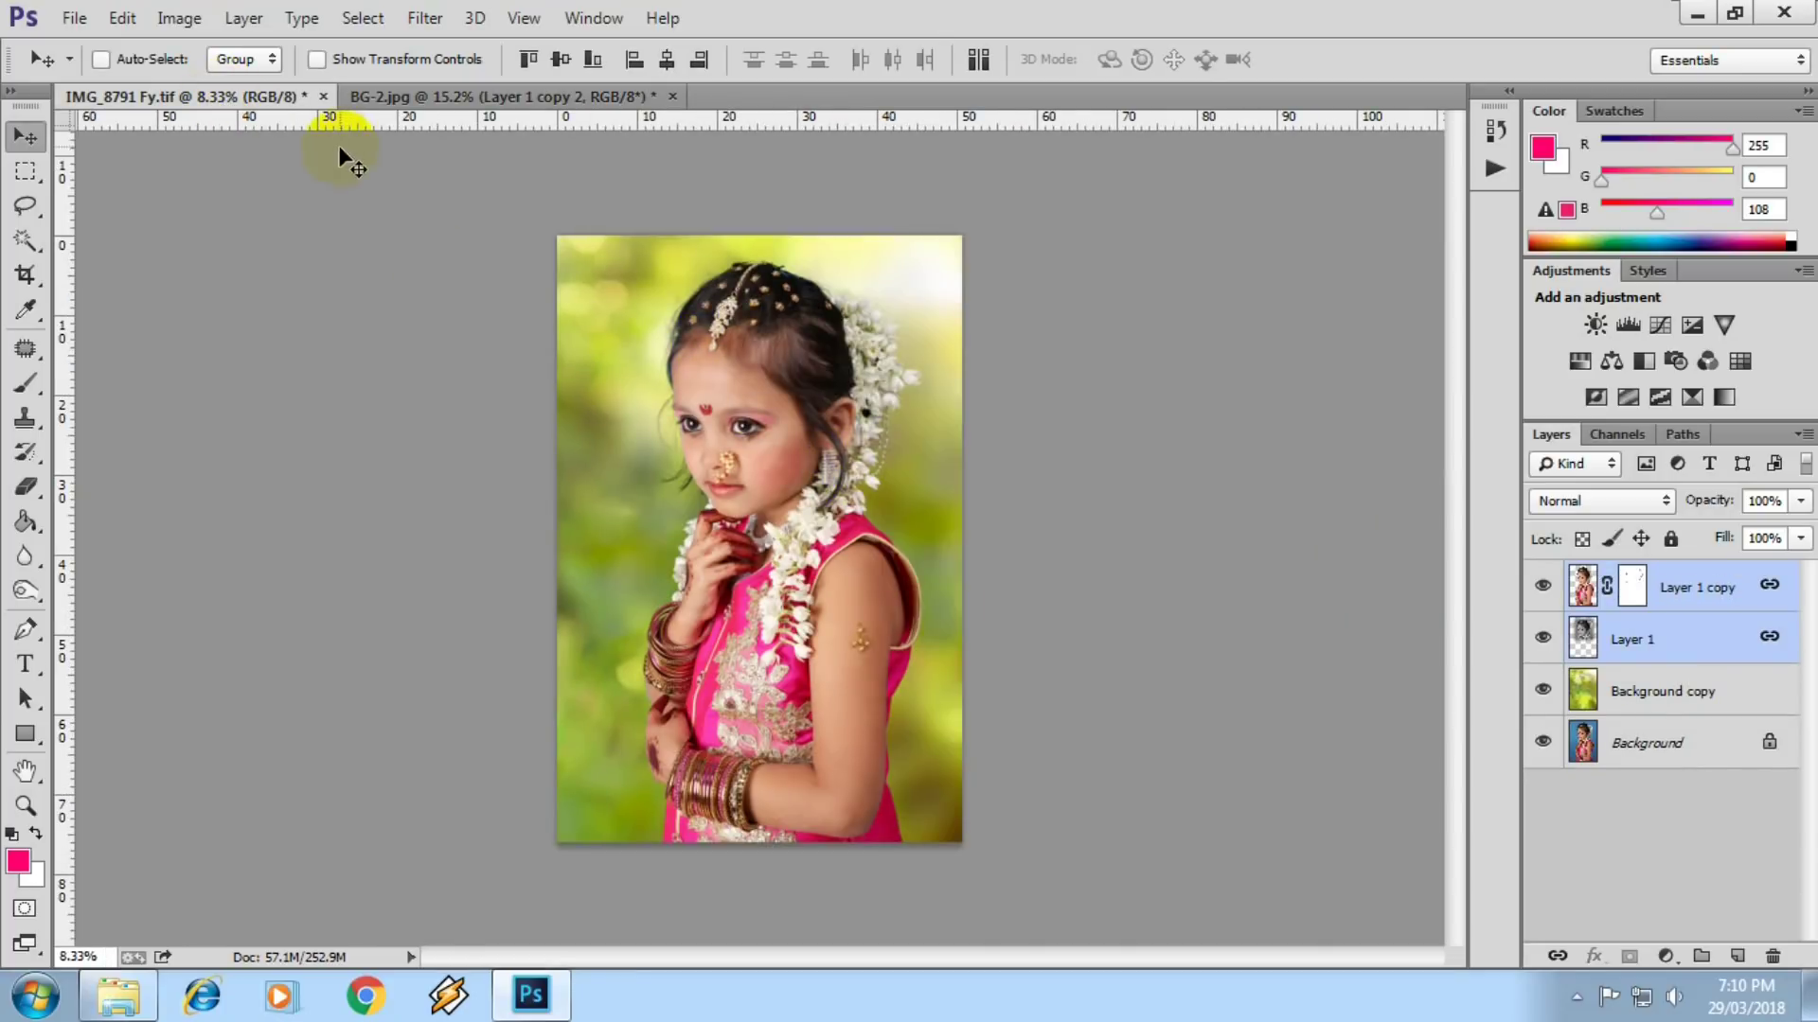
# - Duplicate the bokeh Background layer in BG-2.jpg and move the copy to the top
pyautogui.click(407, 97)
pyautogui.click(1652, 737)
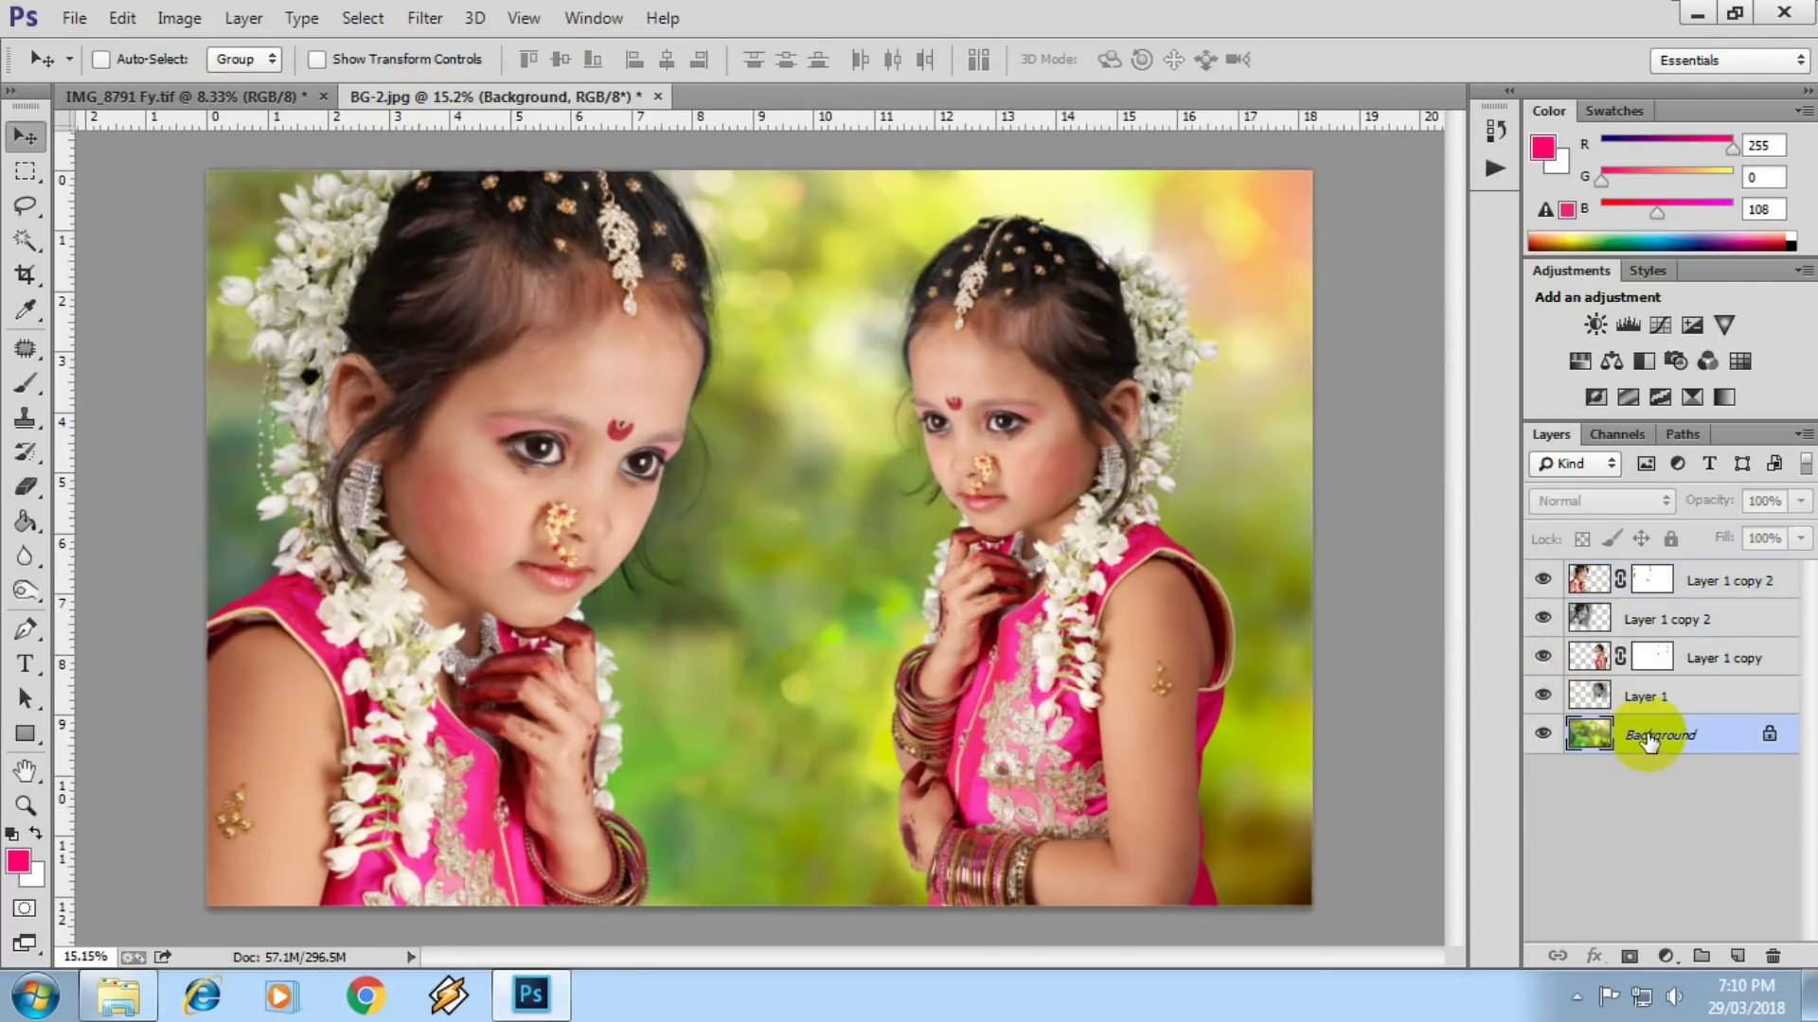
pyautogui.hotkey('ctrl', 'j')
pyautogui.moveTo(1603, 735); pyautogui.dragTo(1609, 737)
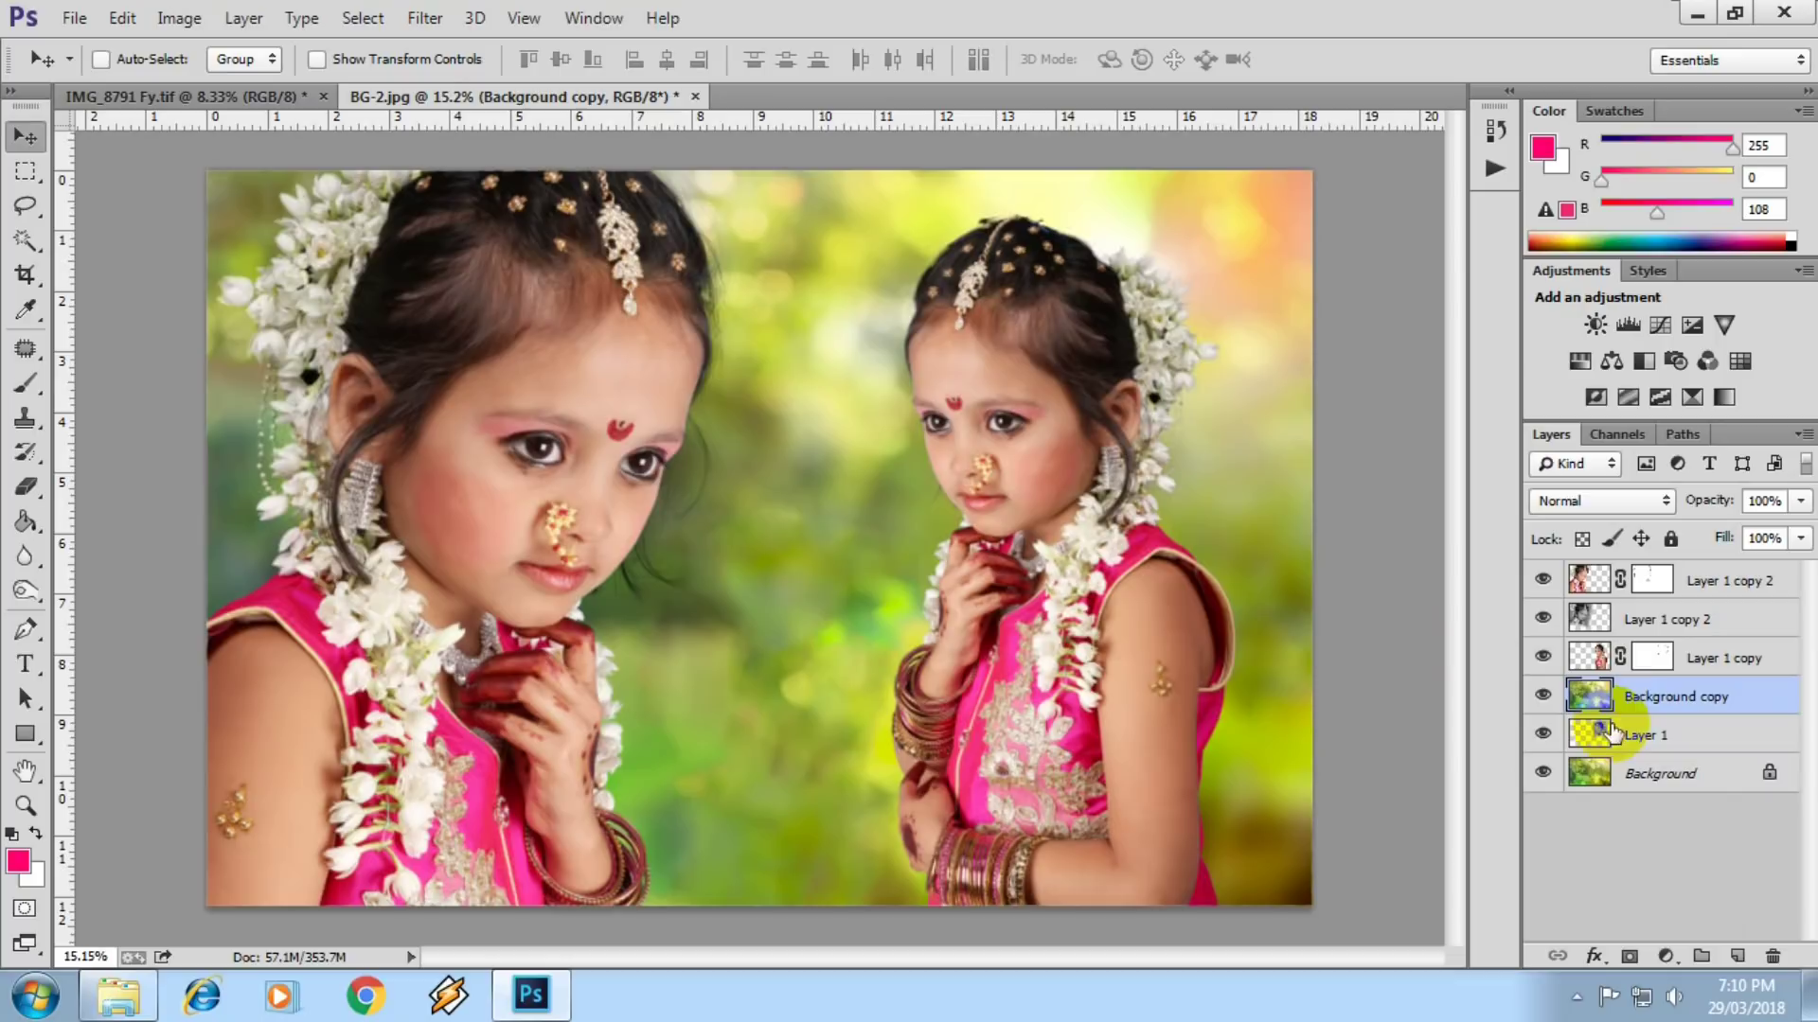
pyautogui.hotkey('ctrl', ']')
pyautogui.hotkey('ctrl', ']')
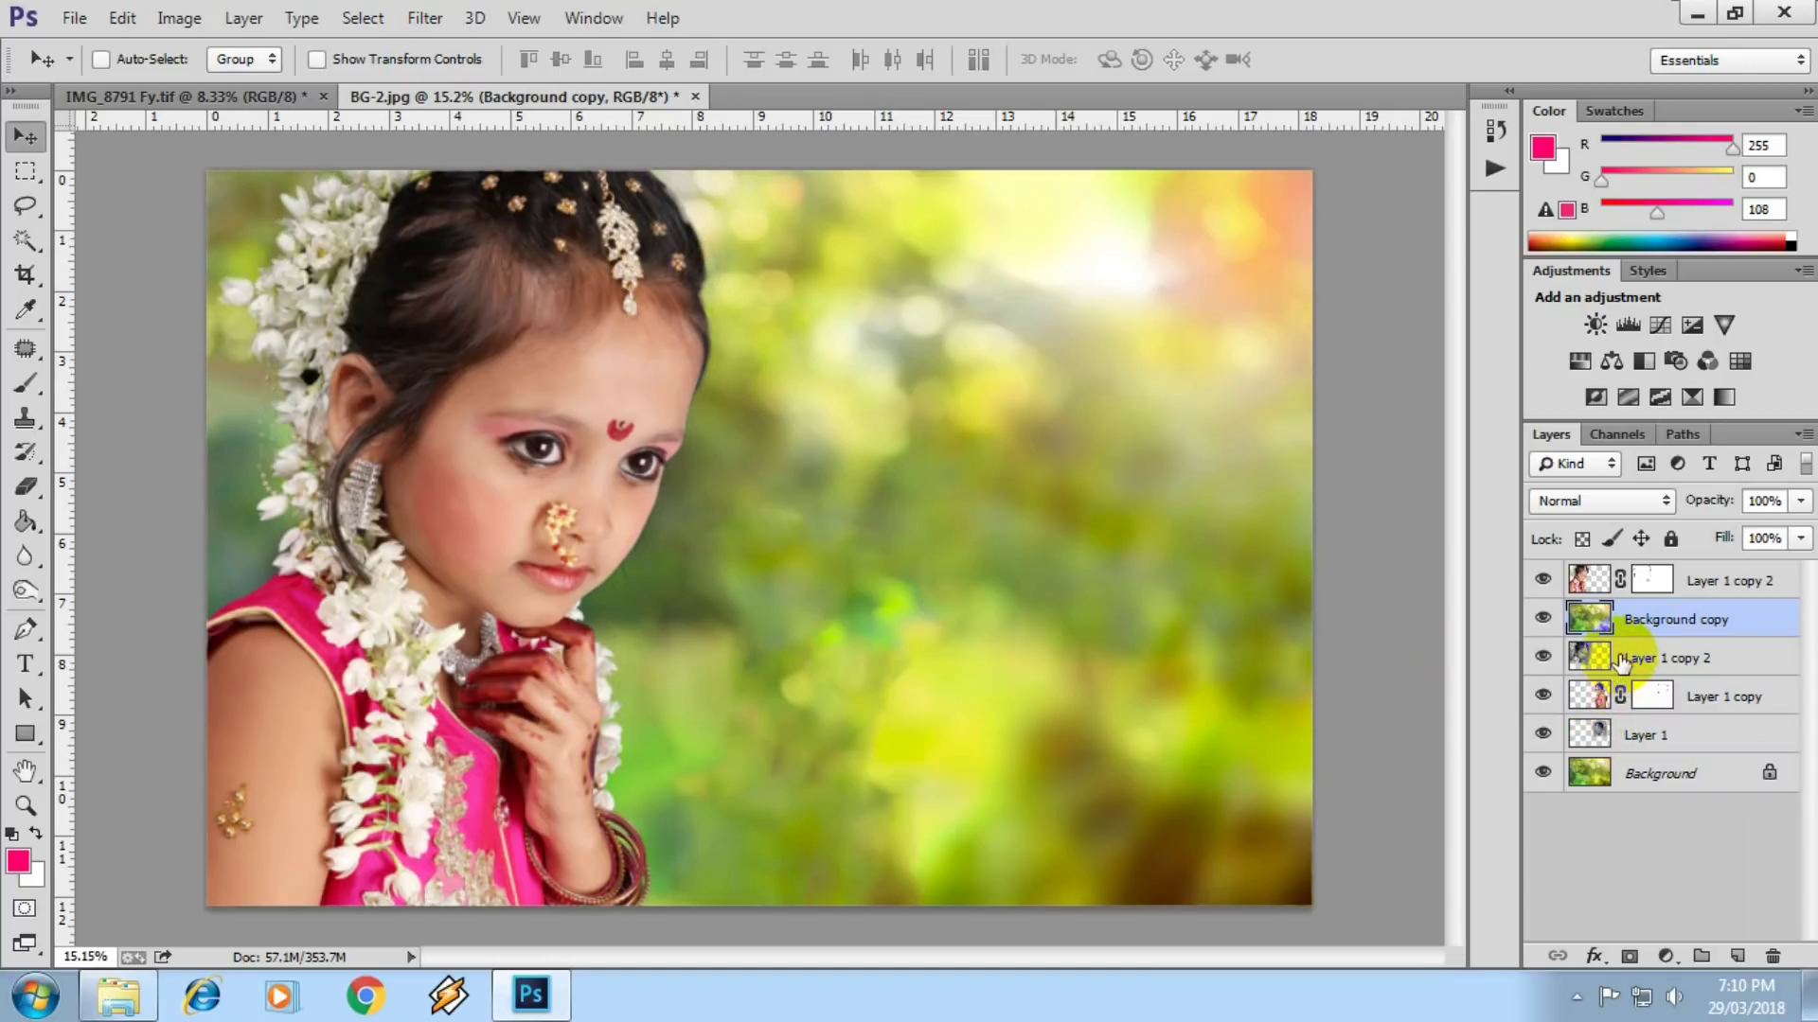
pyautogui.hotkey('ctrl', ']')
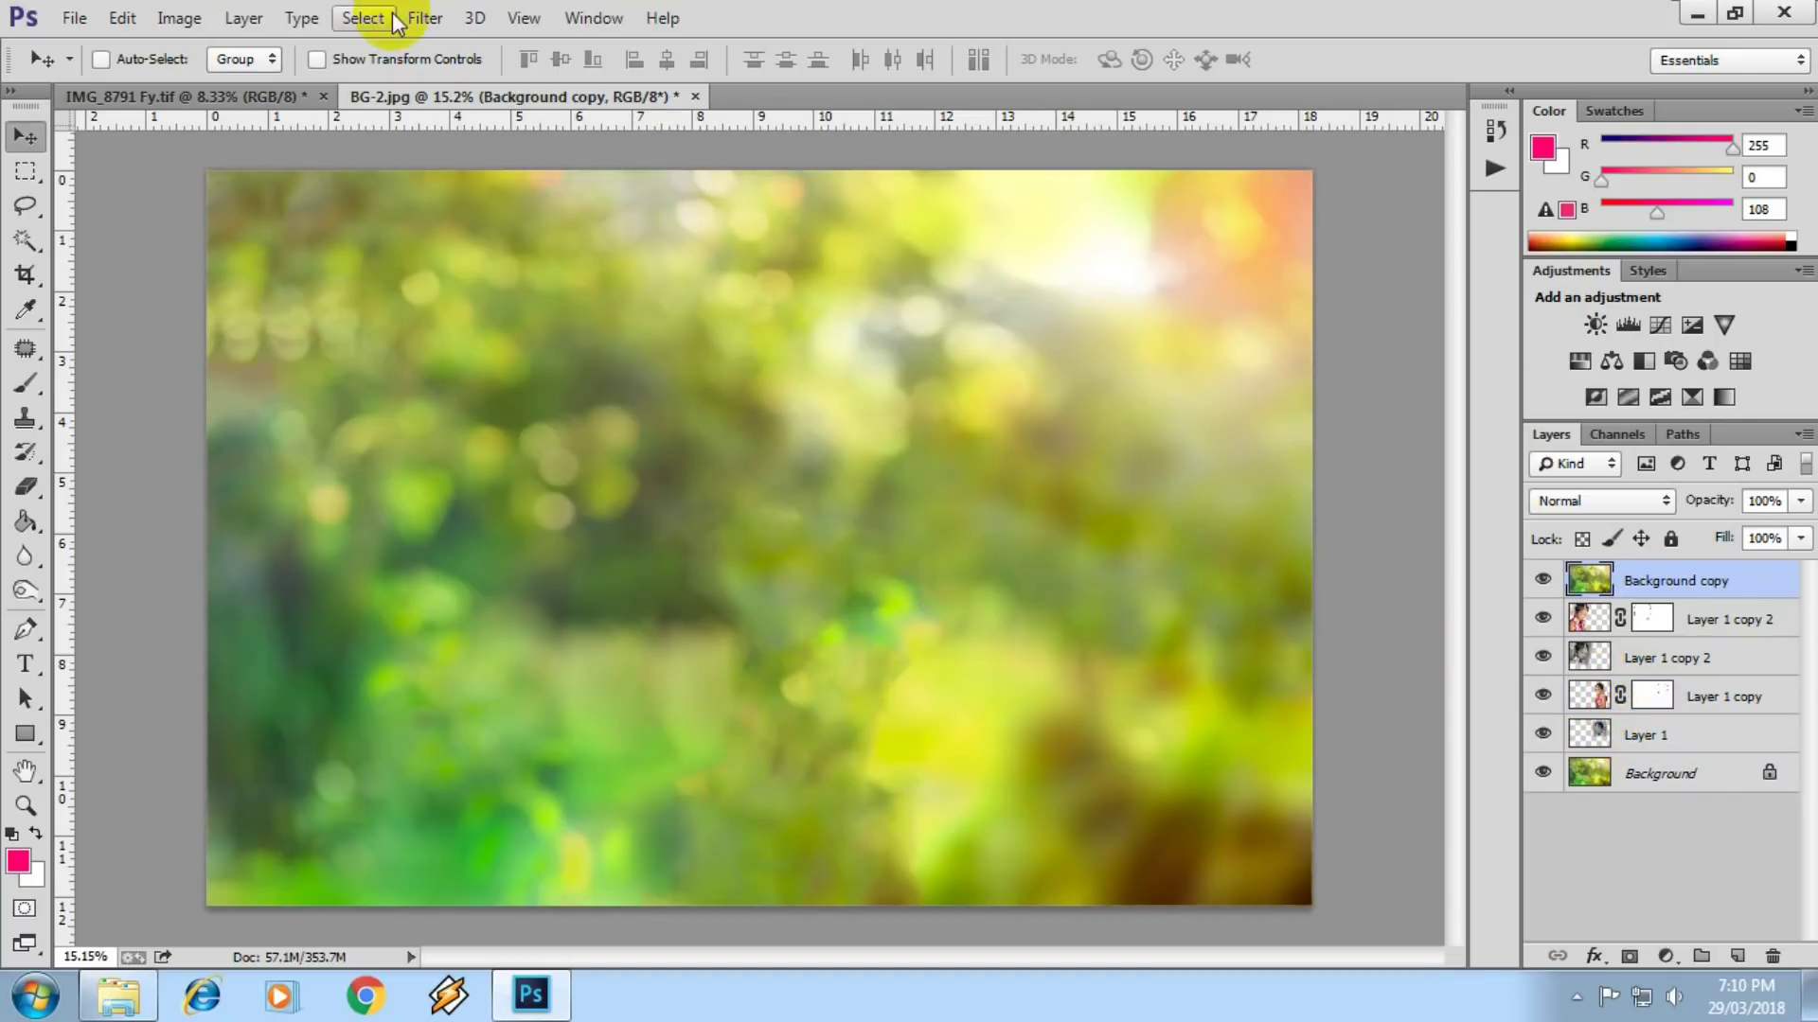
# - Apply a 475.8-pixel Gaussian Blur to the top Background copy layer
pyautogui.click(417, 19)
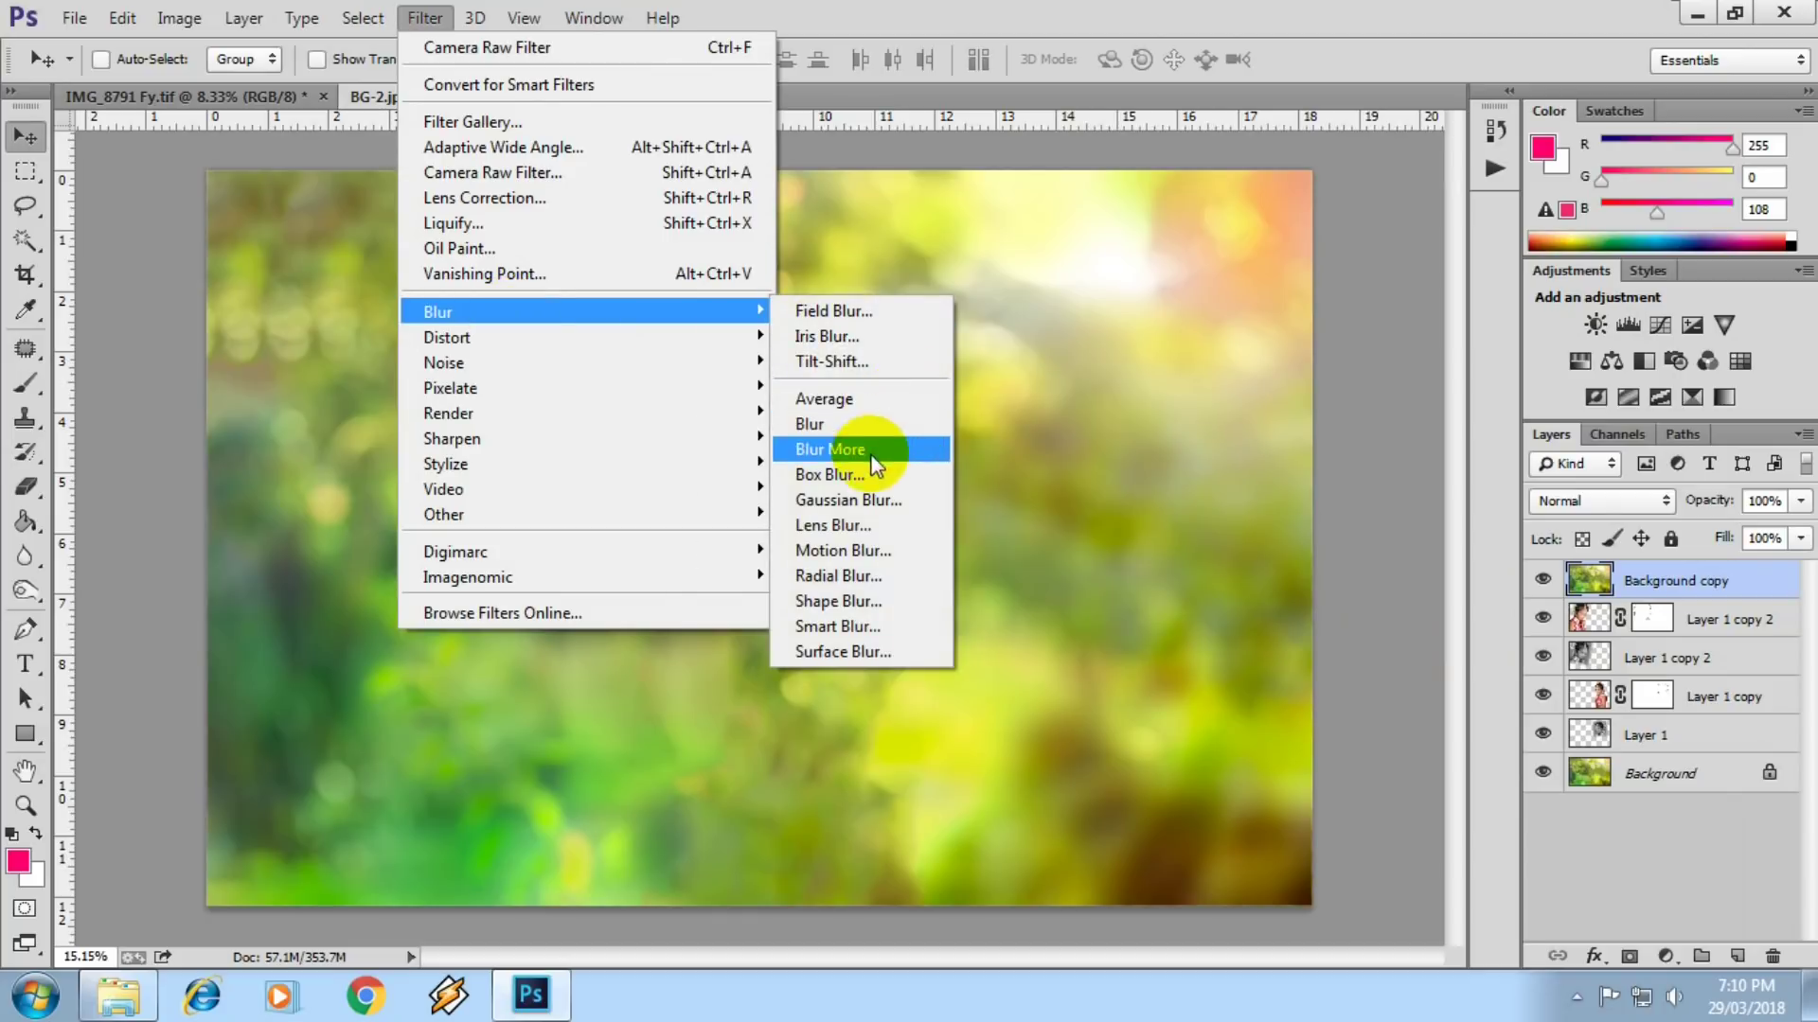
pyautogui.click(880, 500)
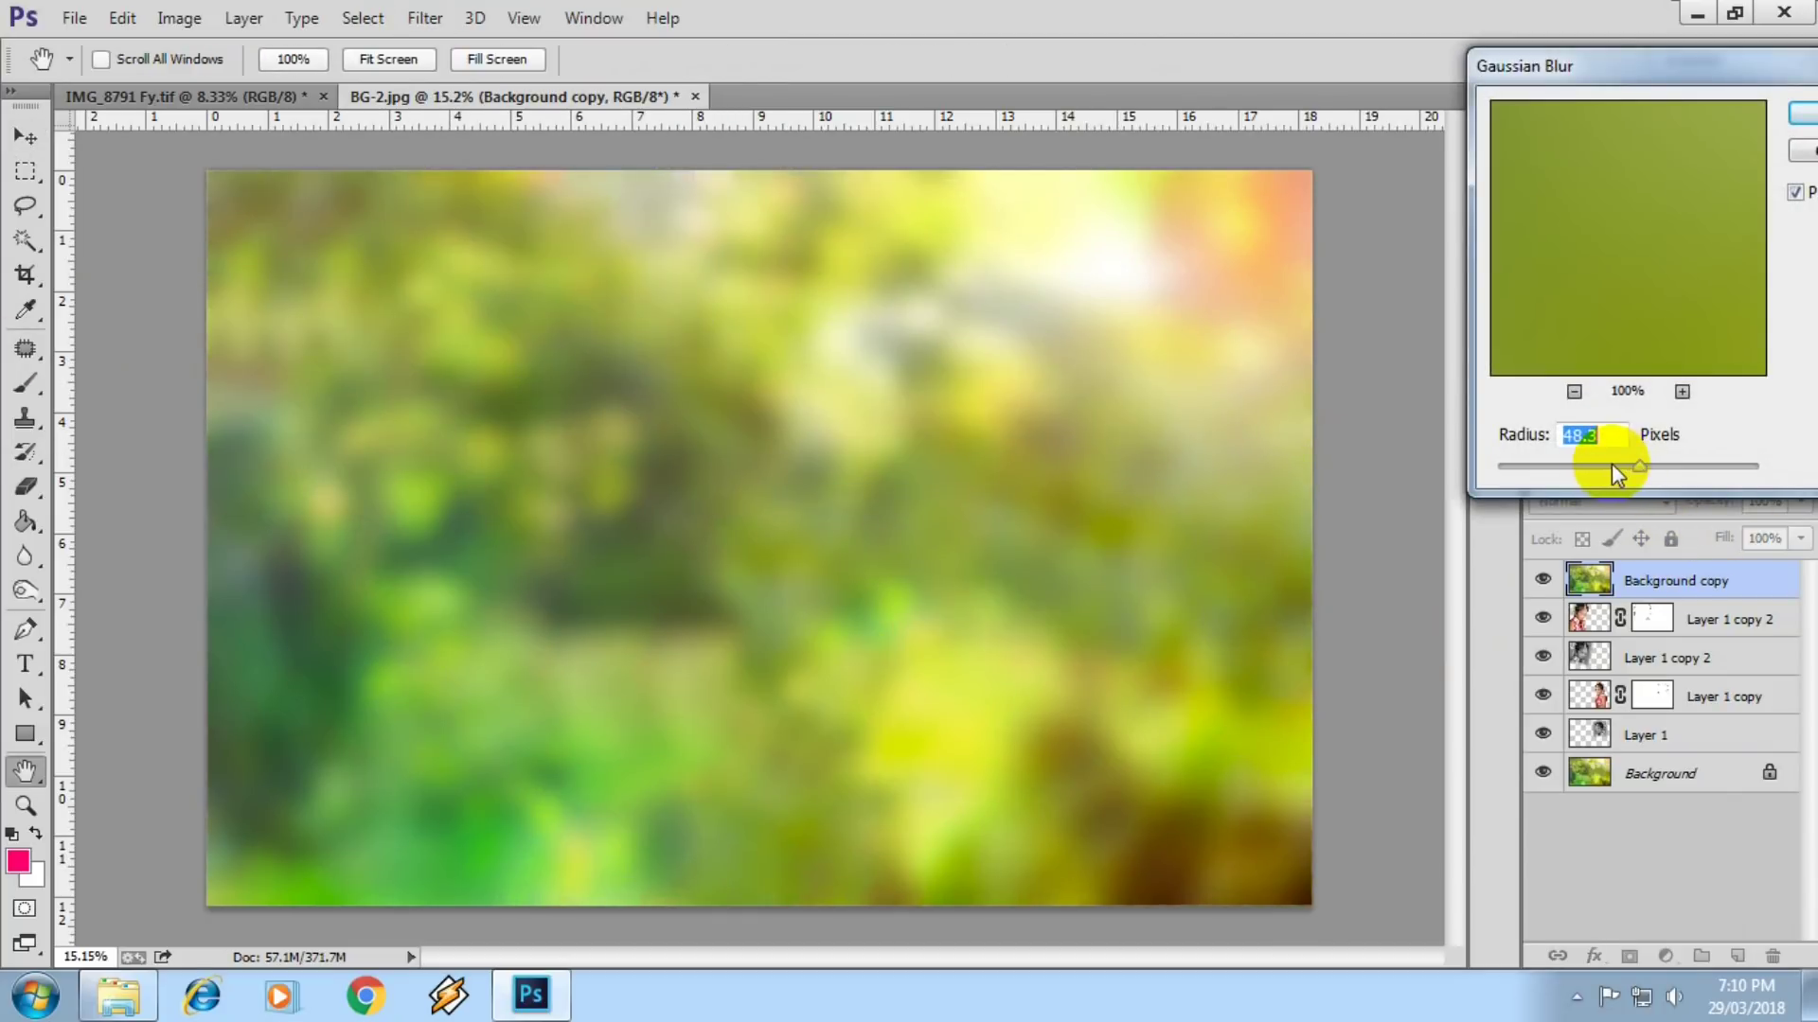
pyautogui.moveTo(1596, 466); pyautogui.dragTo(1720, 475)
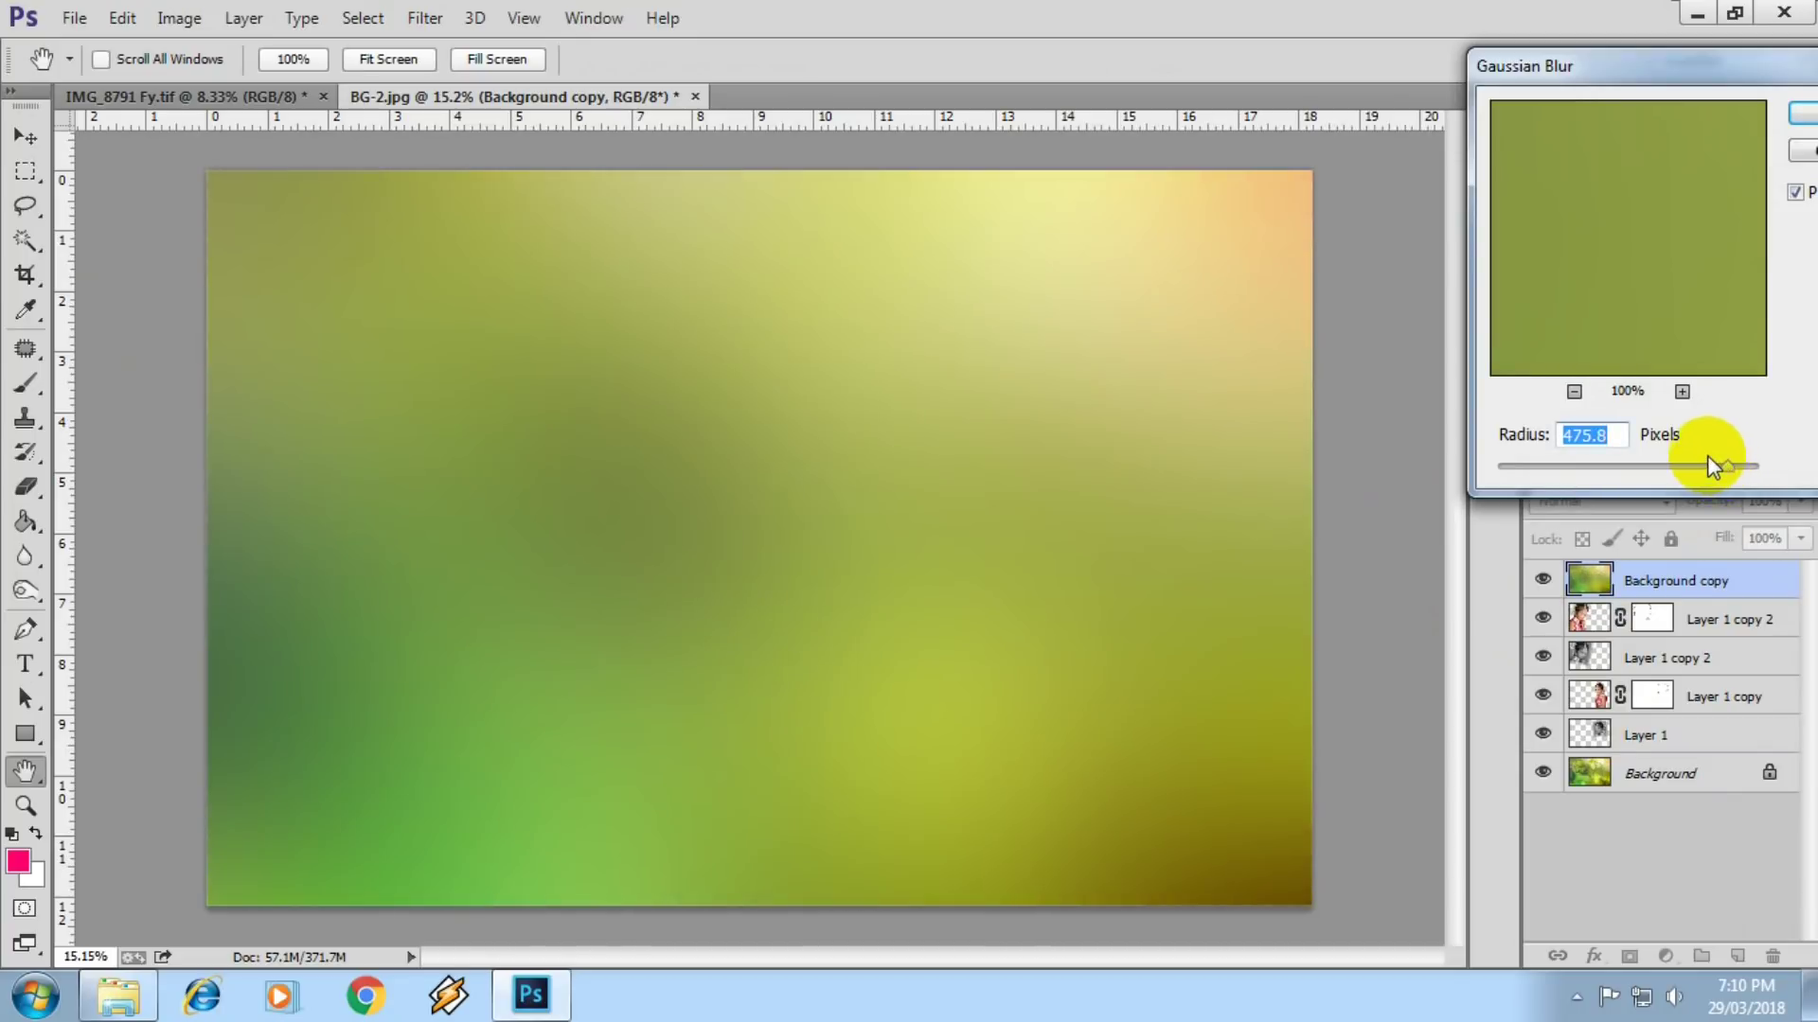
pyautogui.press('Return')
pyautogui.click(1663, 619)
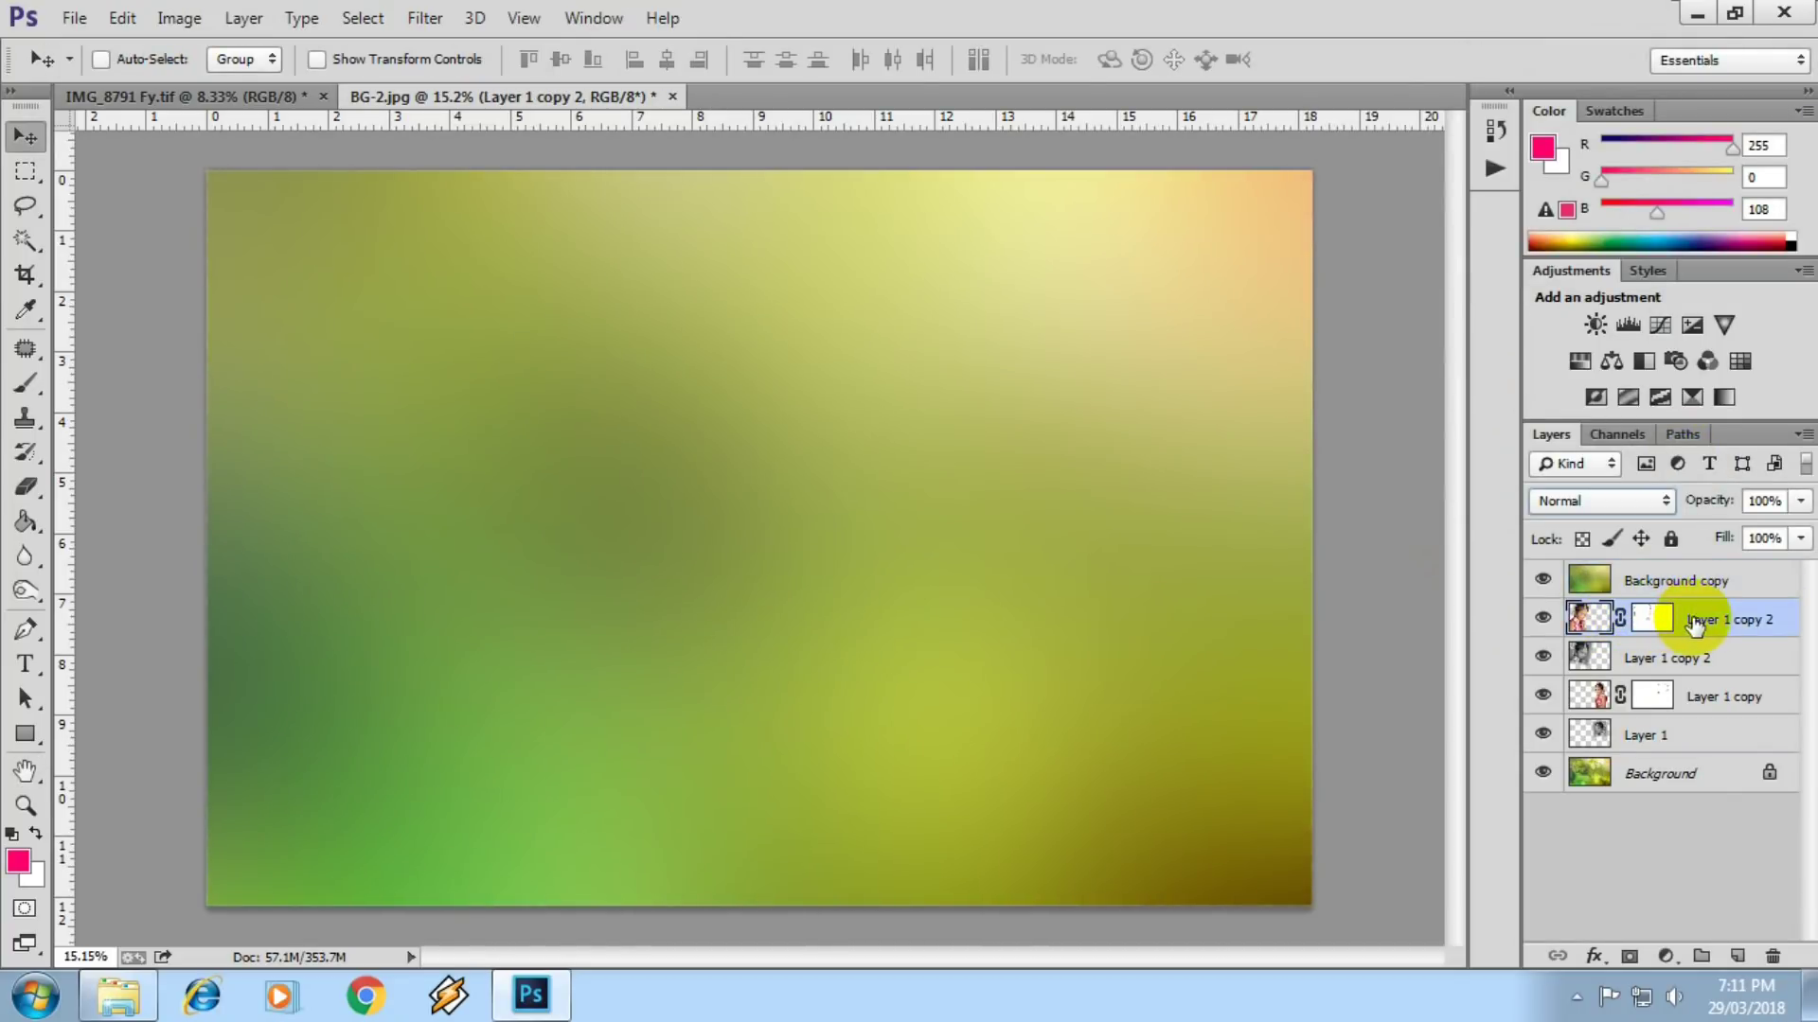
# - Put the masked girl in Soft Light above the blur and group both into masked Group 1
pyautogui.moveTo(1620, 651); pyautogui.dragTo(1591, 566)
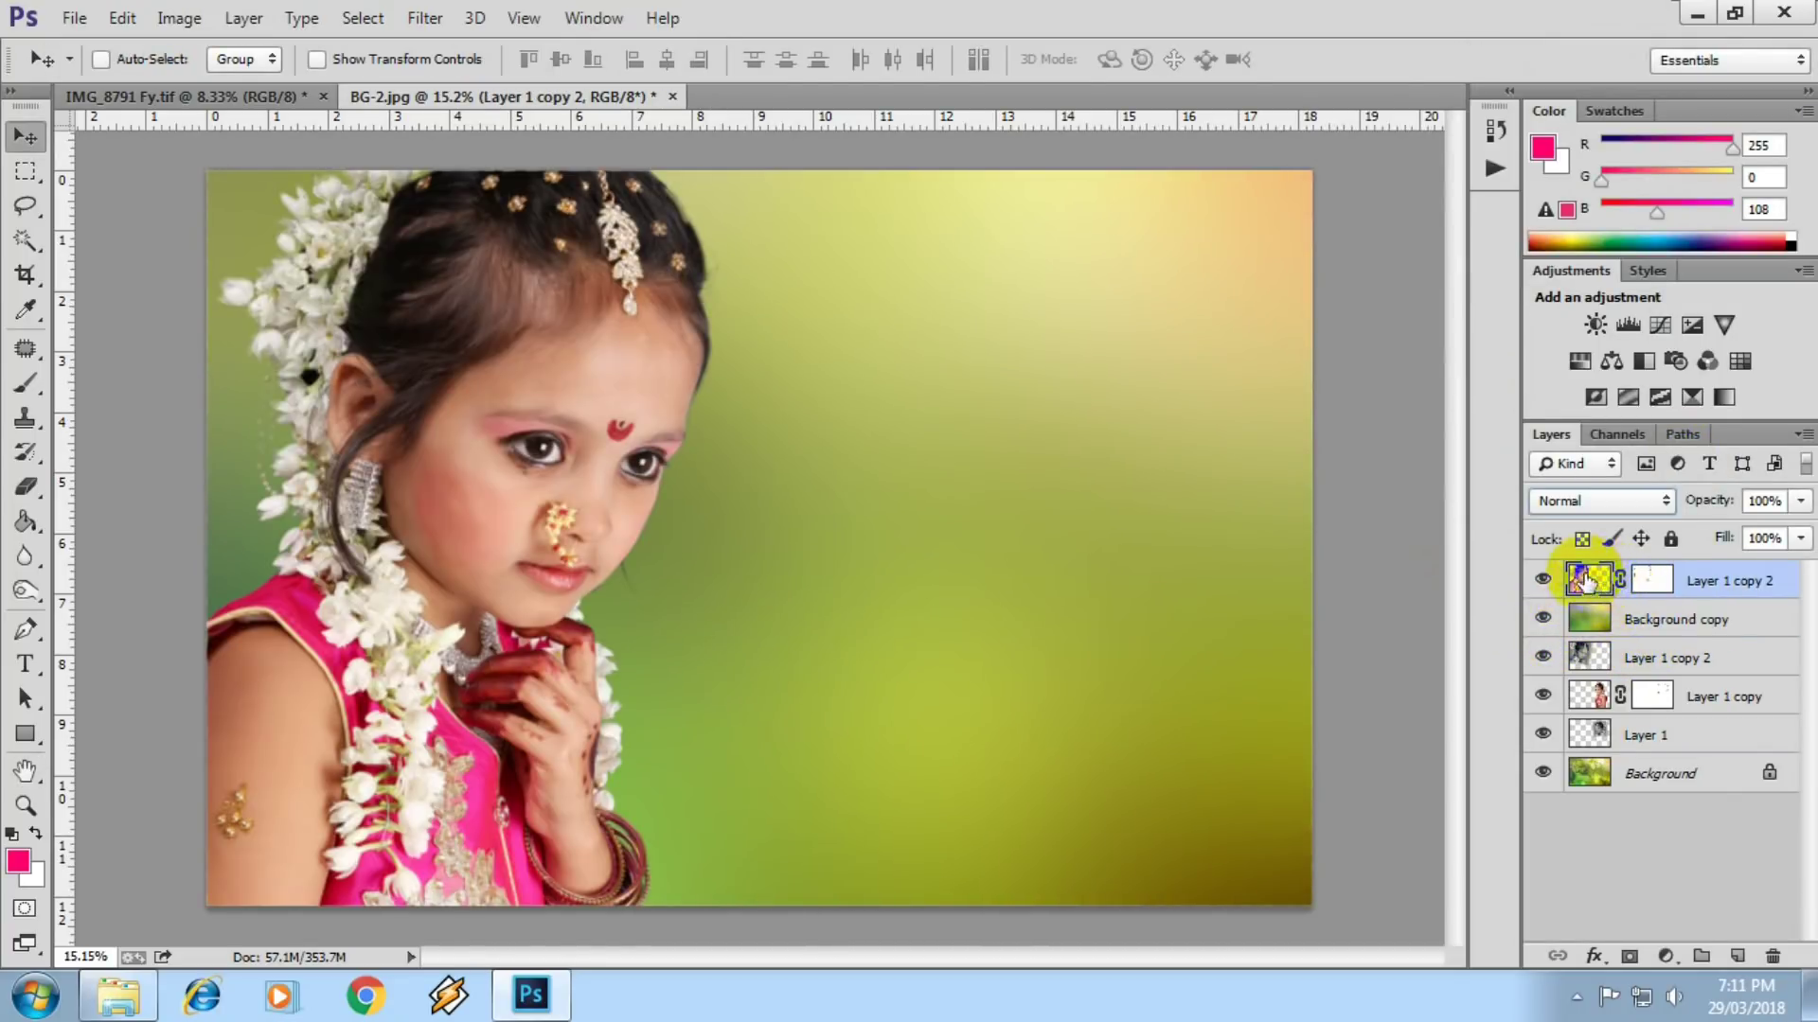
pyautogui.click(1579, 502)
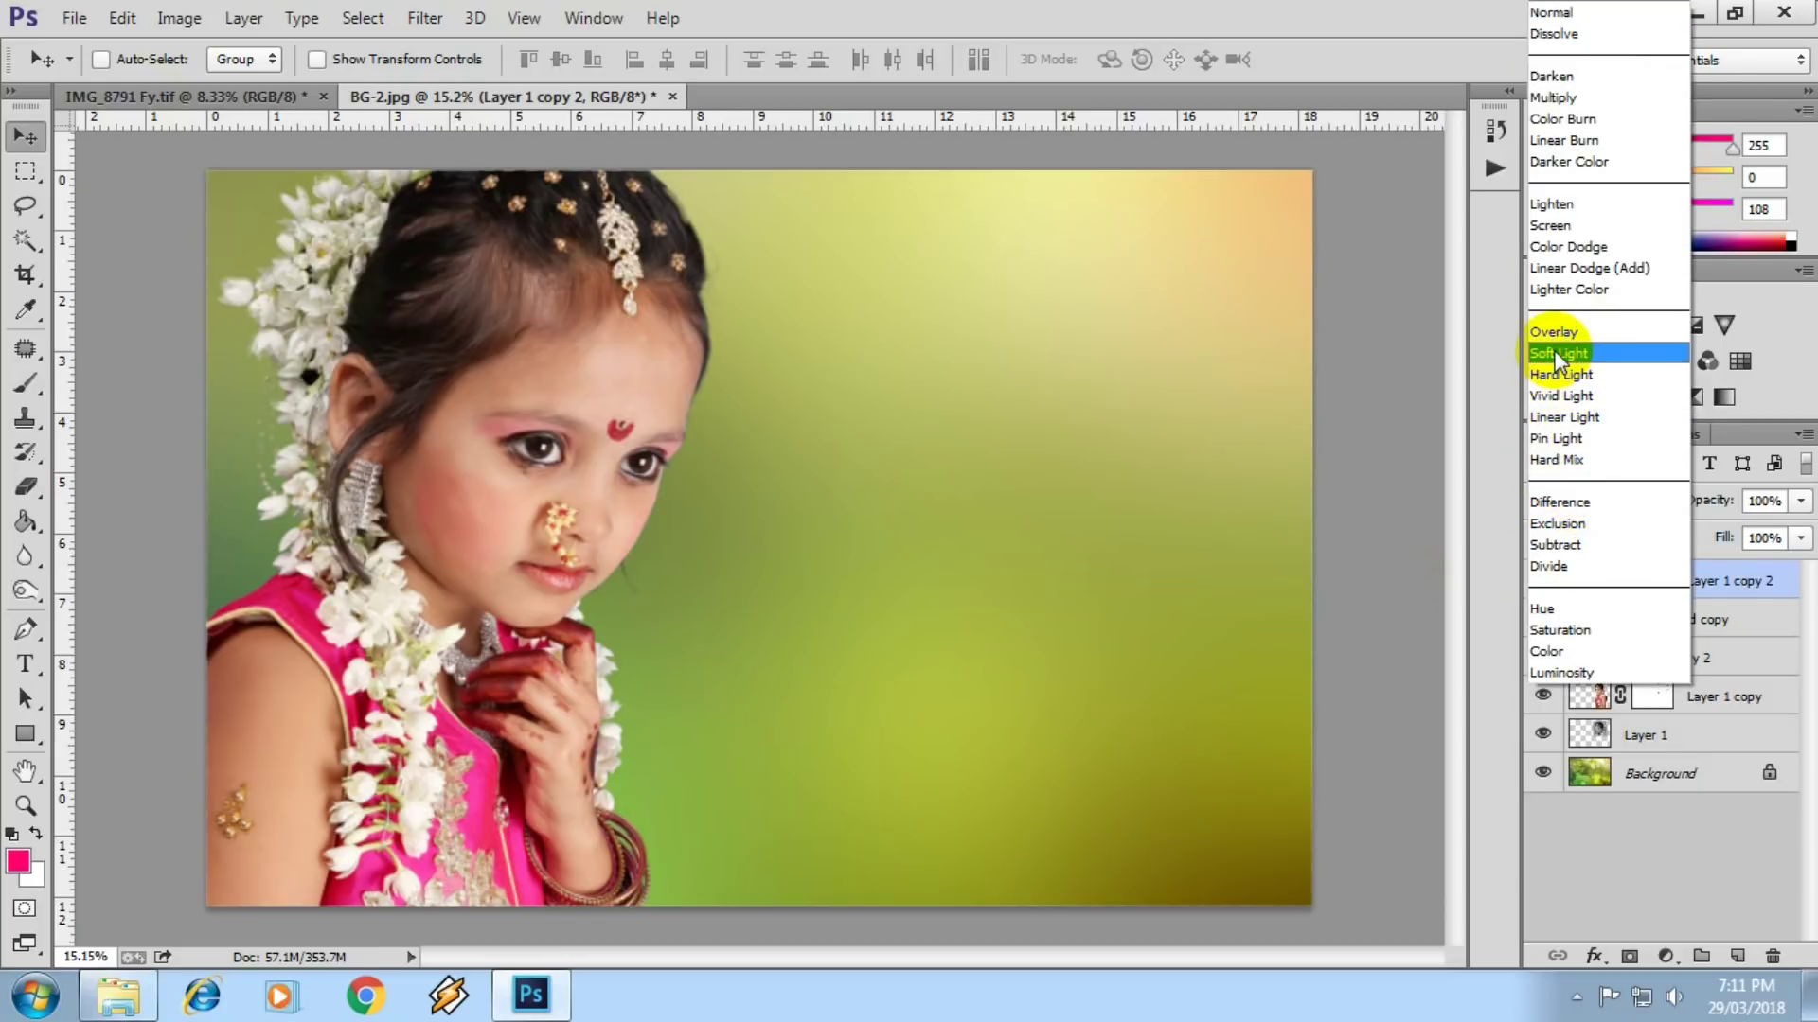
pyautogui.click(1562, 353)
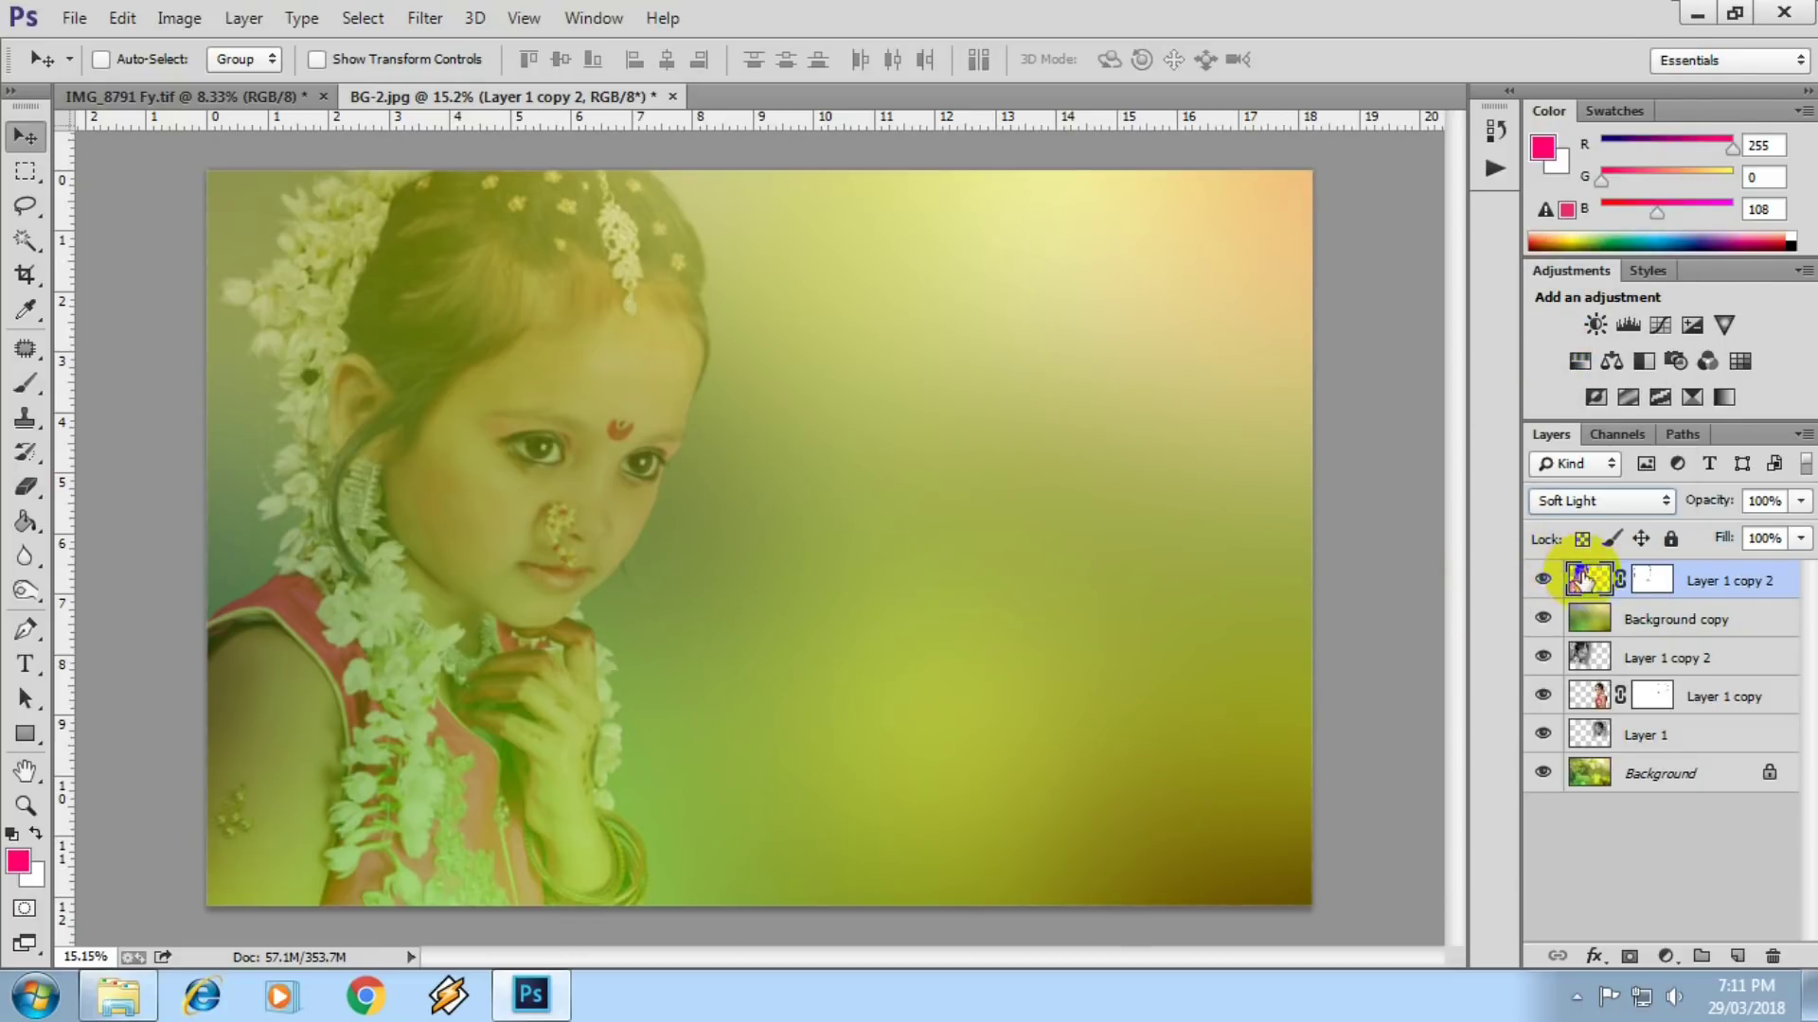
pyautogui.keyDown('ctrl'); pyautogui.click(1646, 622); pyautogui.keyUp('ctrl')
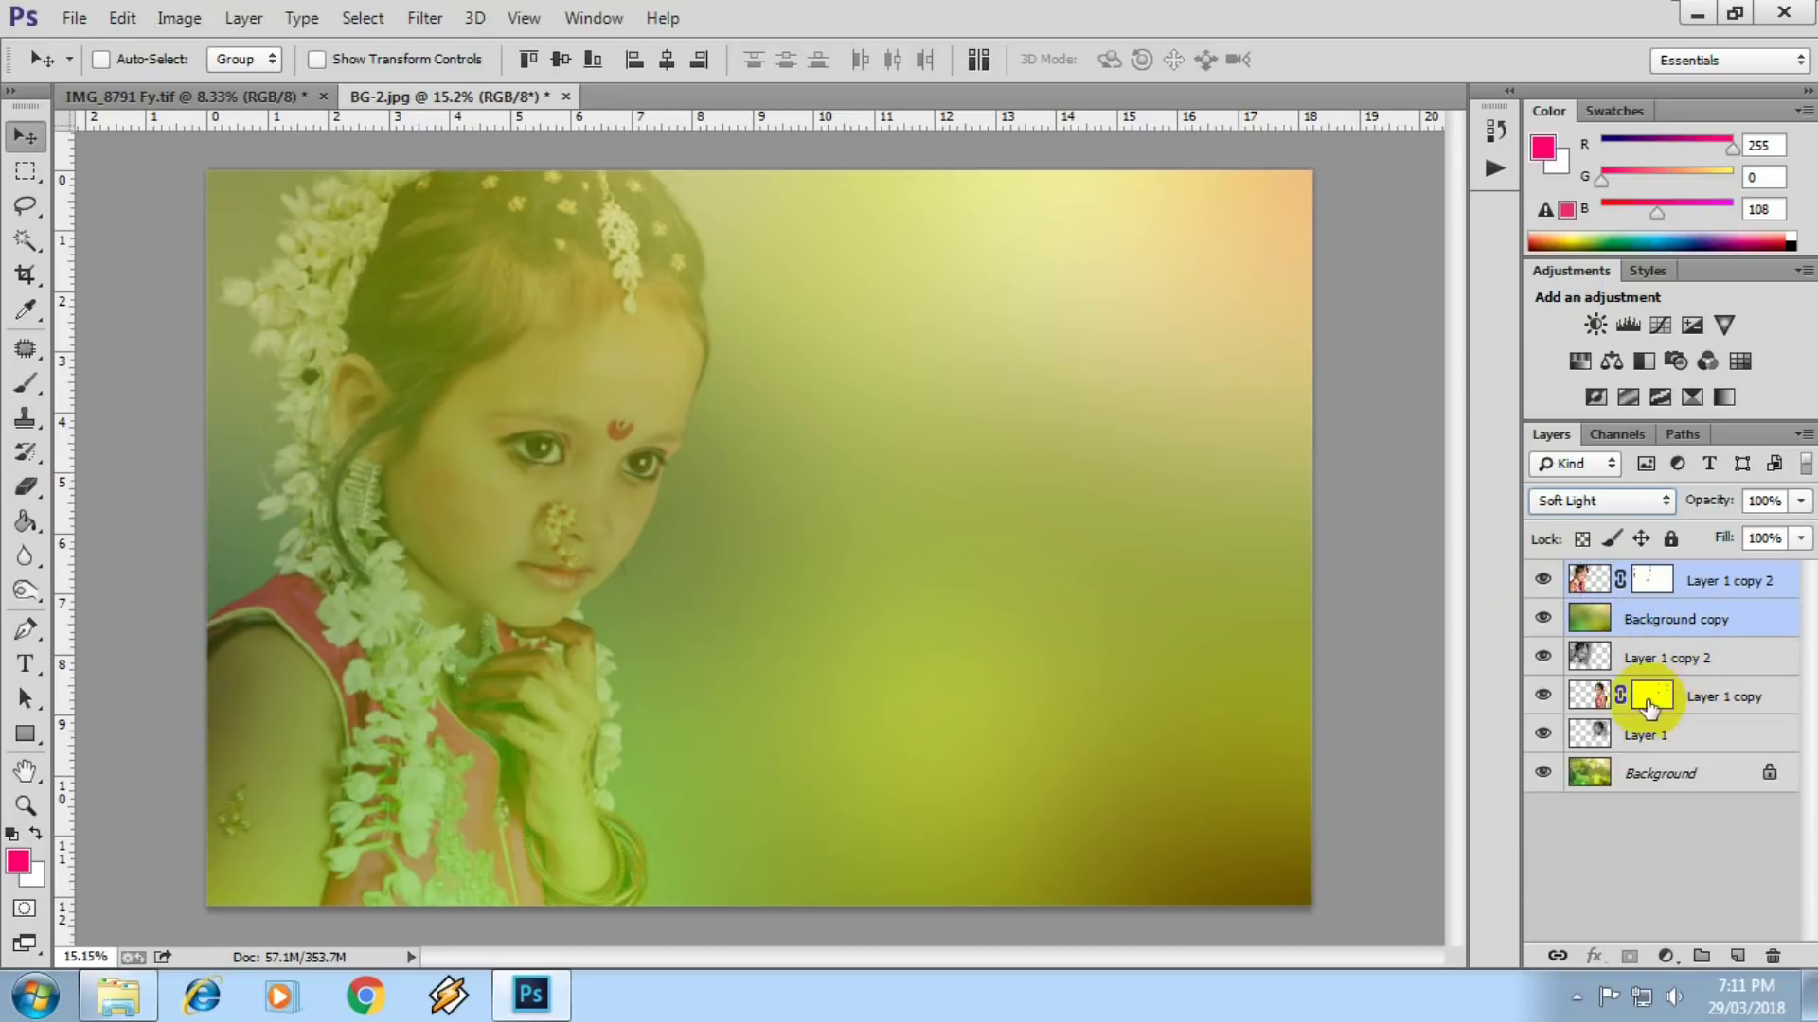
pyautogui.hotkey('ctrl', 'g')
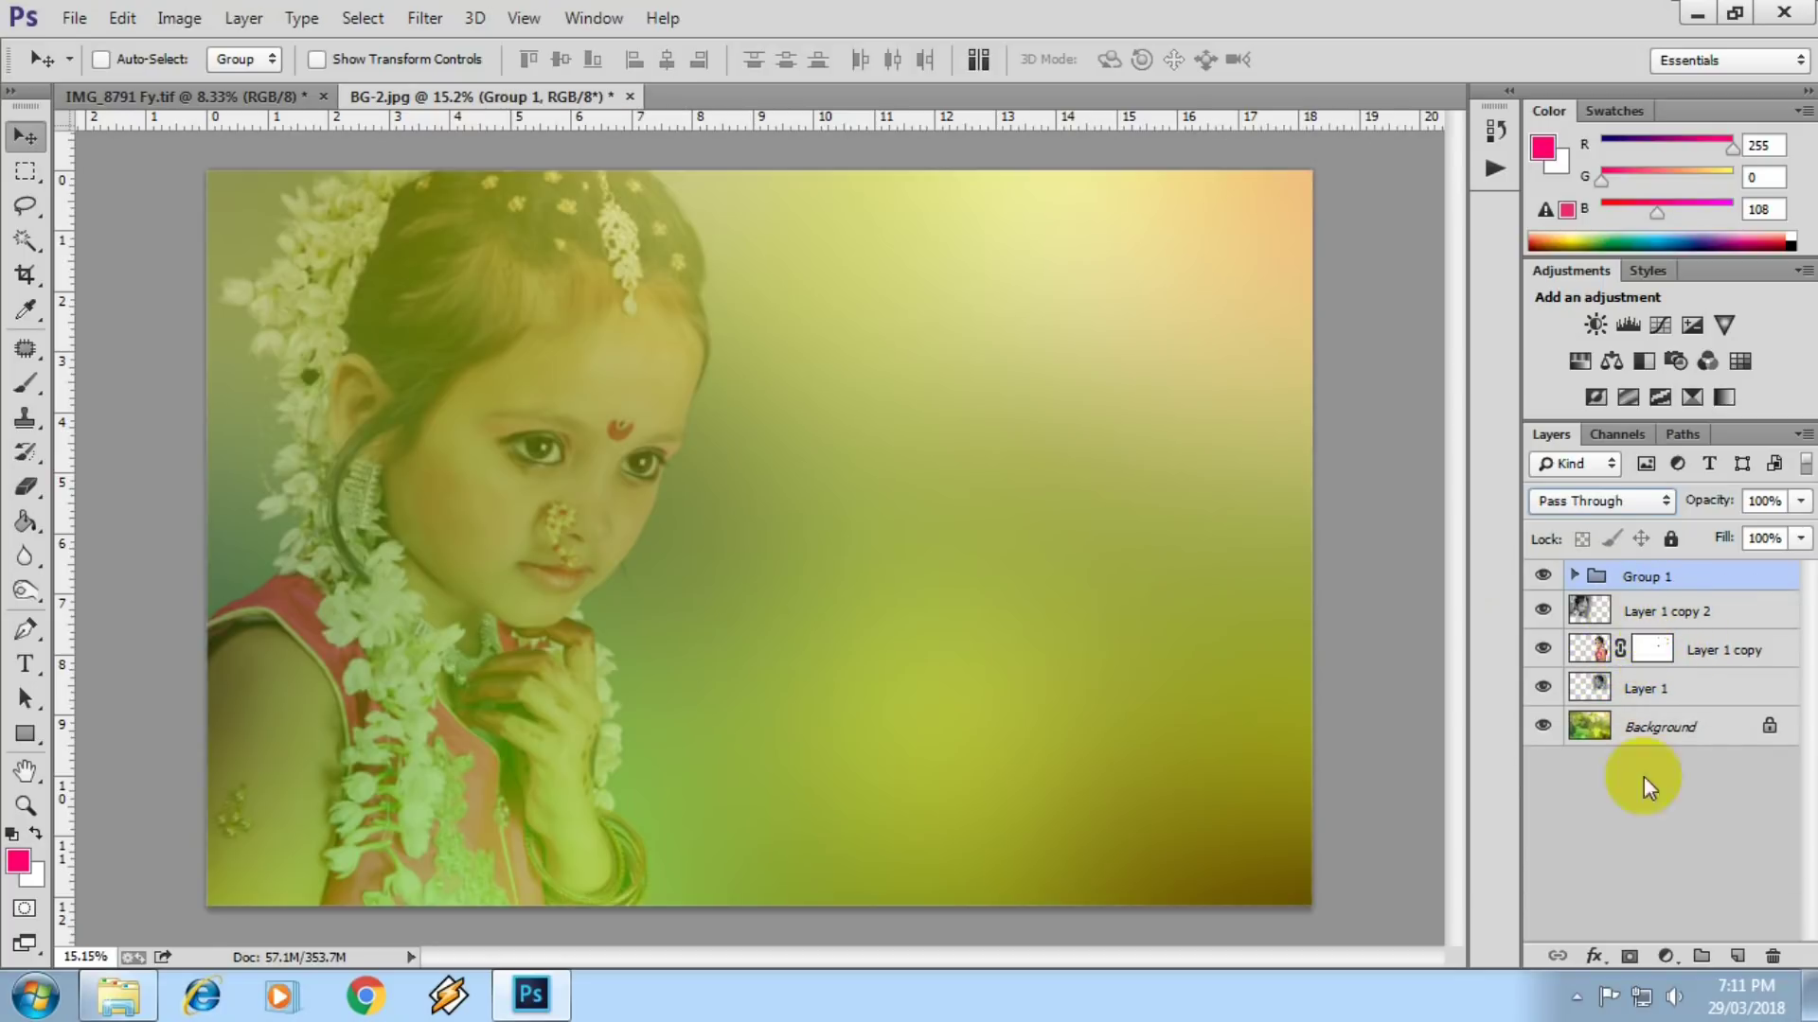
pyautogui.click(1628, 961)
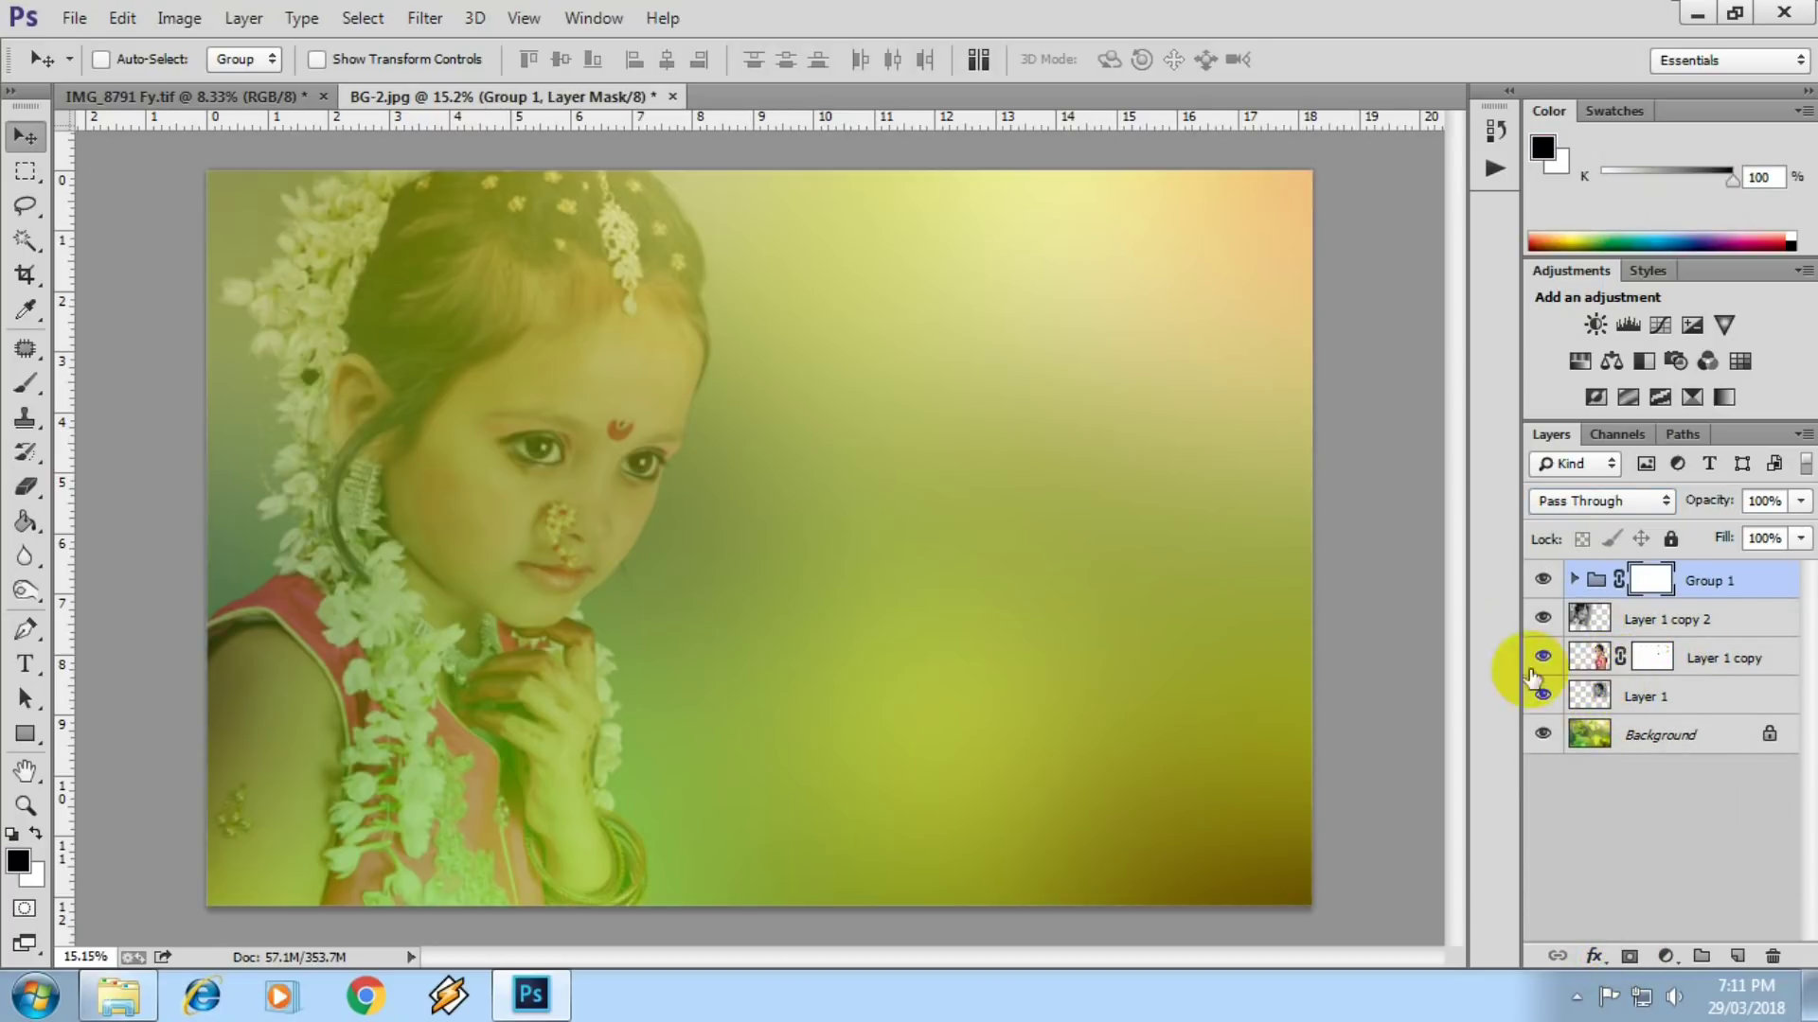
pyautogui.hotkey('ctrl', 'i')
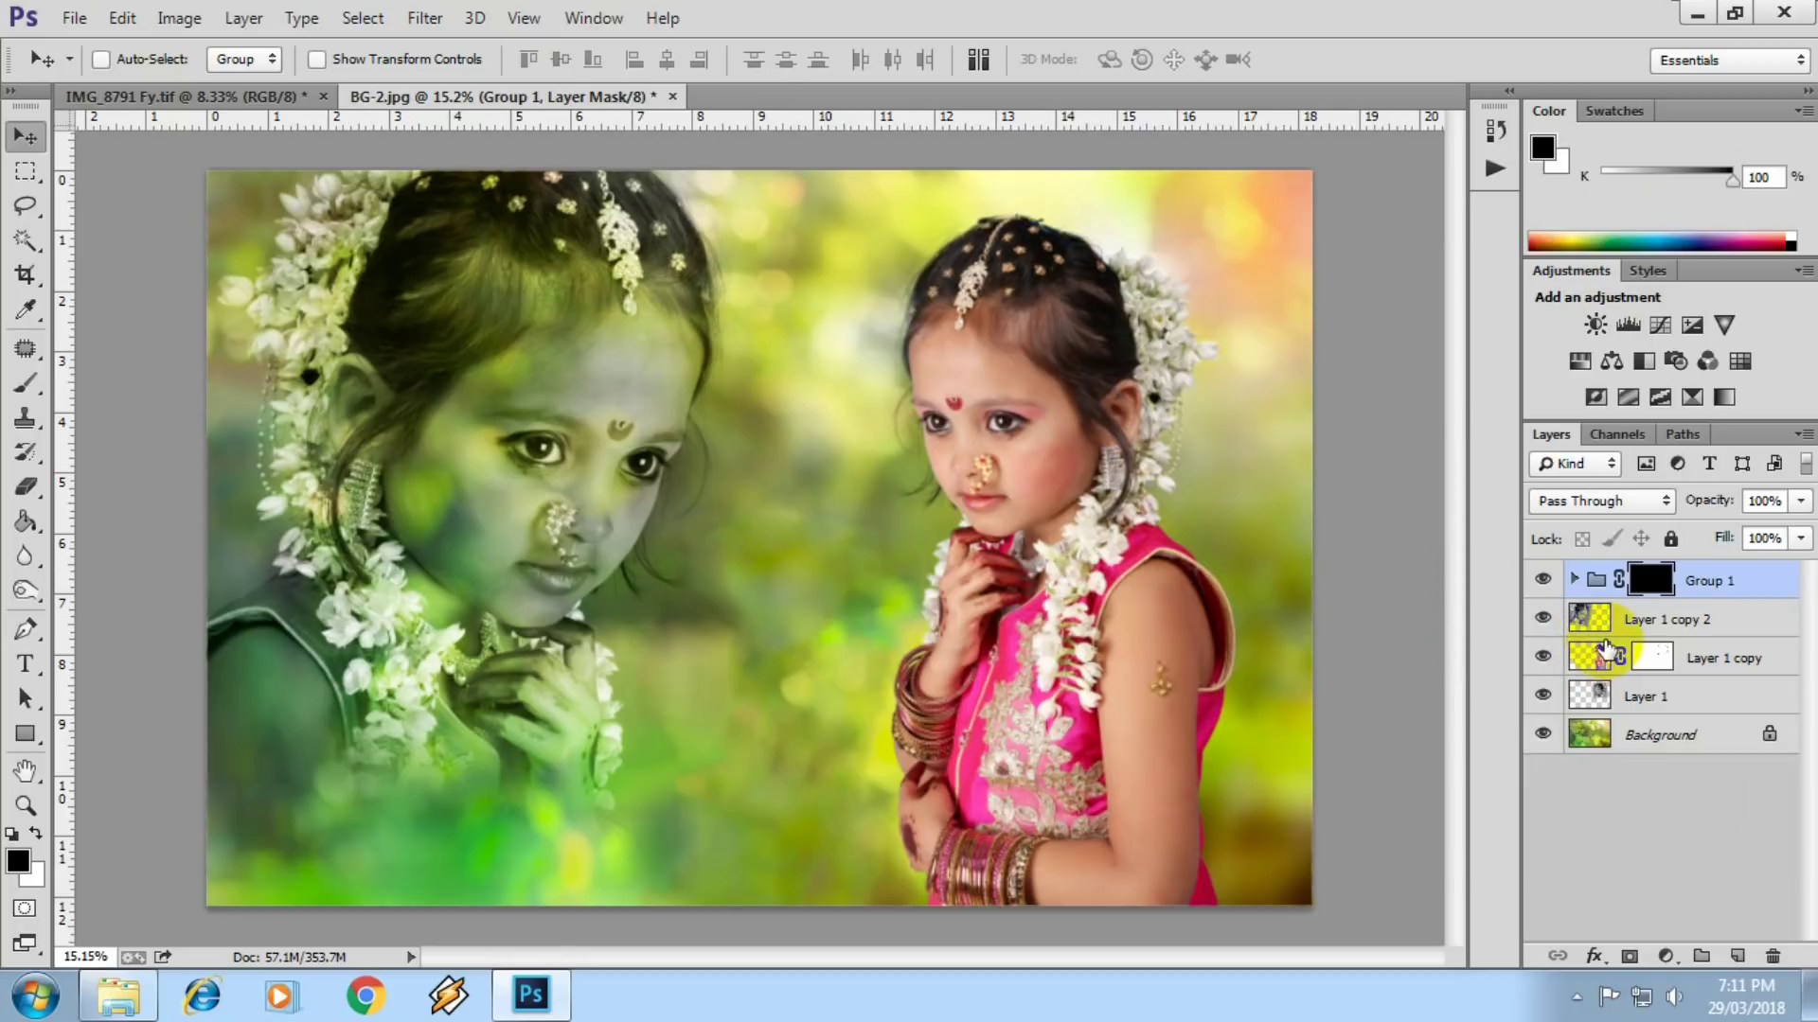
pyautogui.hotkey('ctrl', 'i')
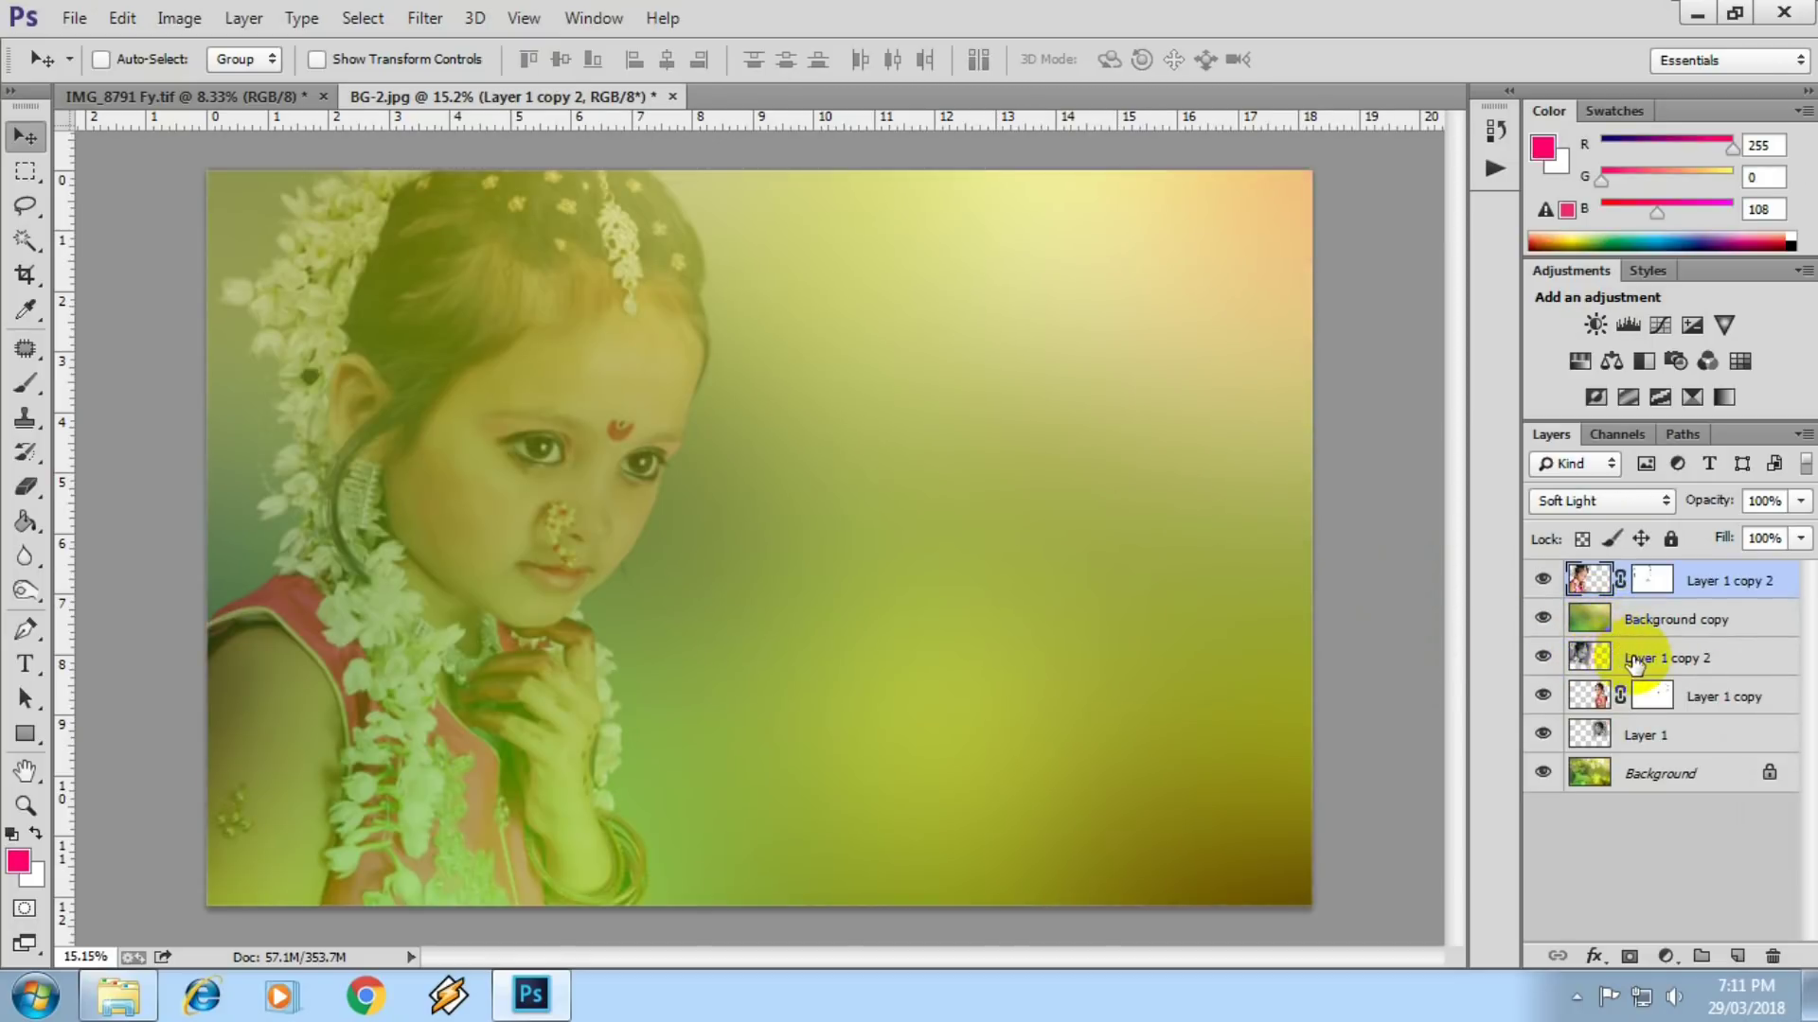
# - Move the unmasked girl copy above the blurred background and cycle blend modes to Soft Light
pyautogui.click(1635, 663)
pyautogui.moveTo(1598, 677); pyautogui.dragTo(1599, 636)
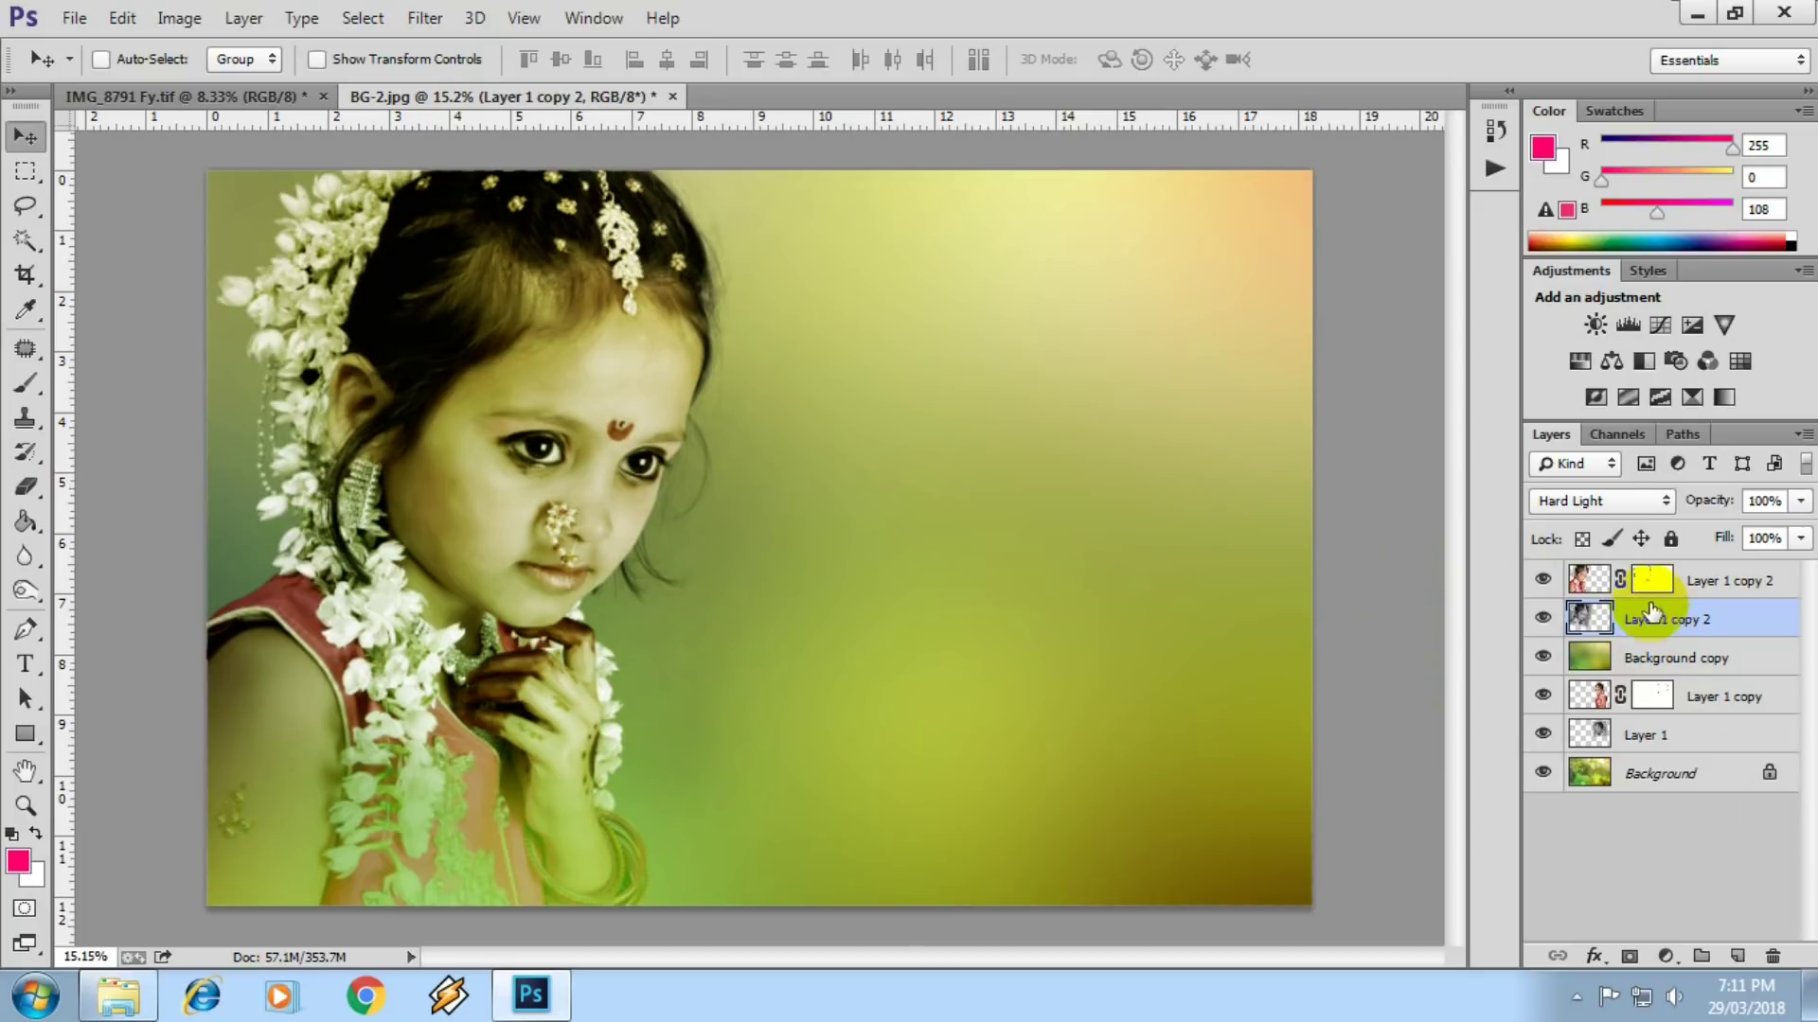
pyautogui.click(1600, 500)
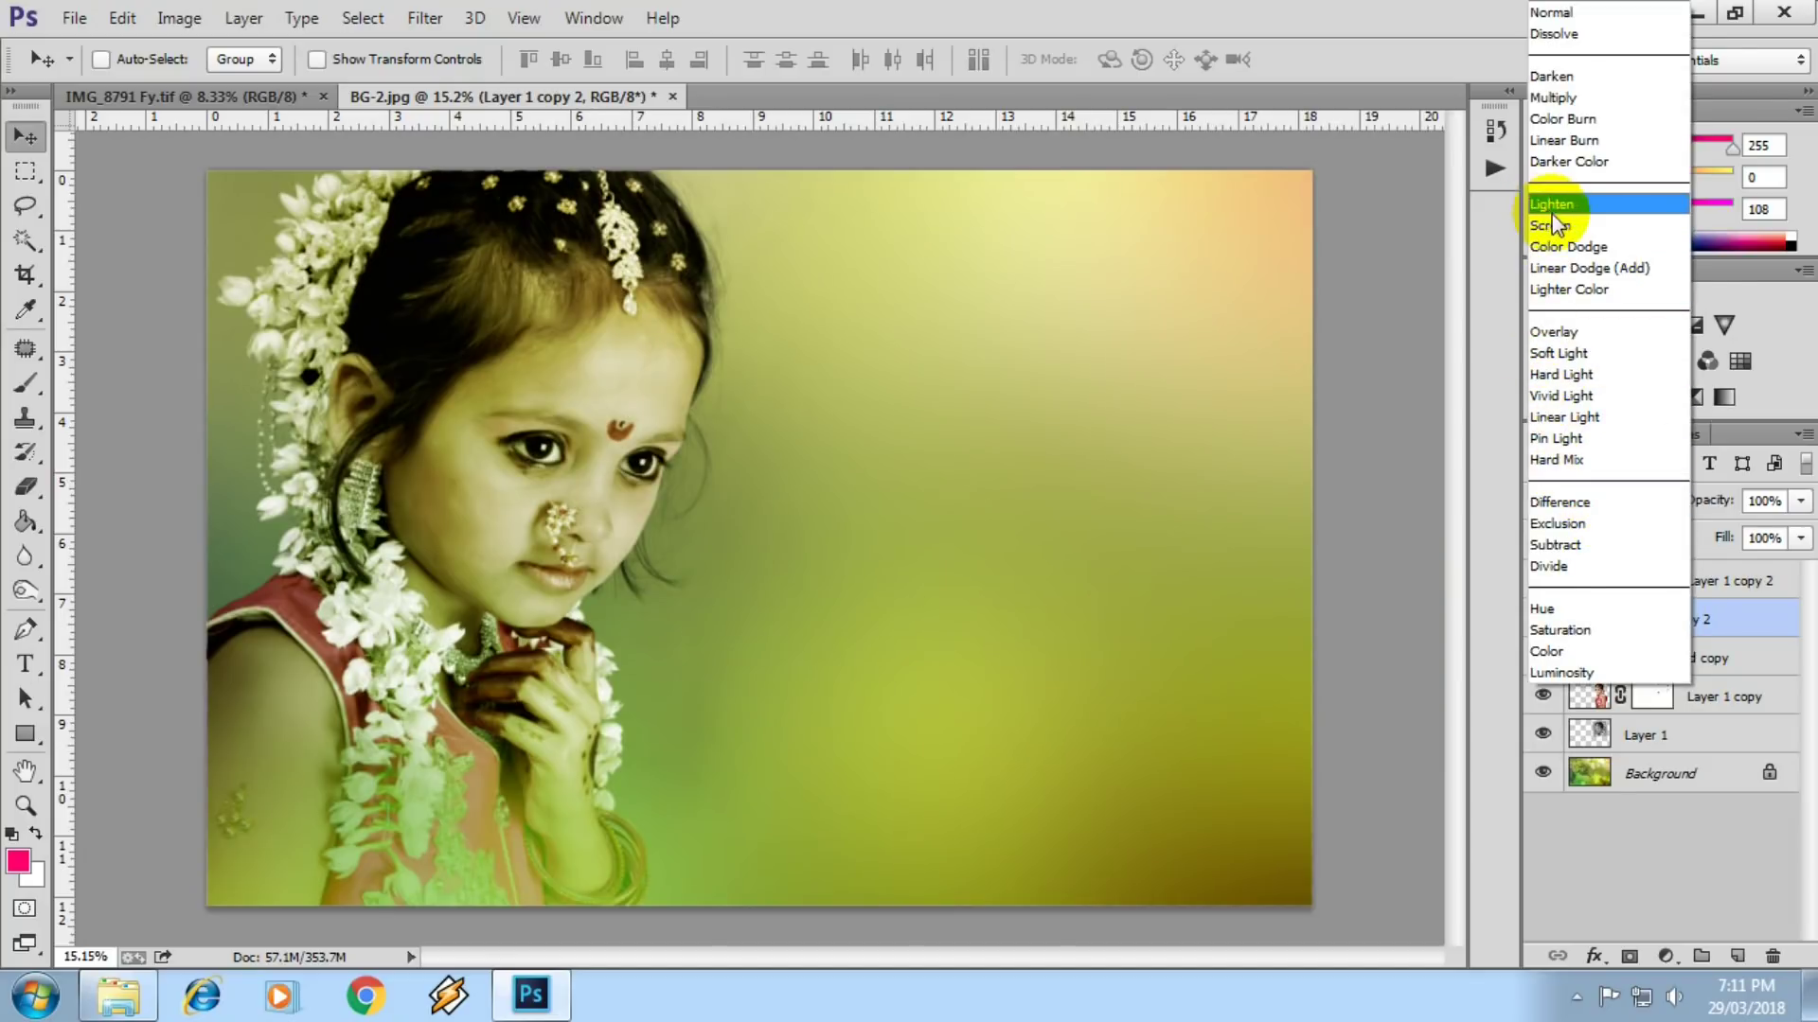
pyautogui.click(1553, 226)
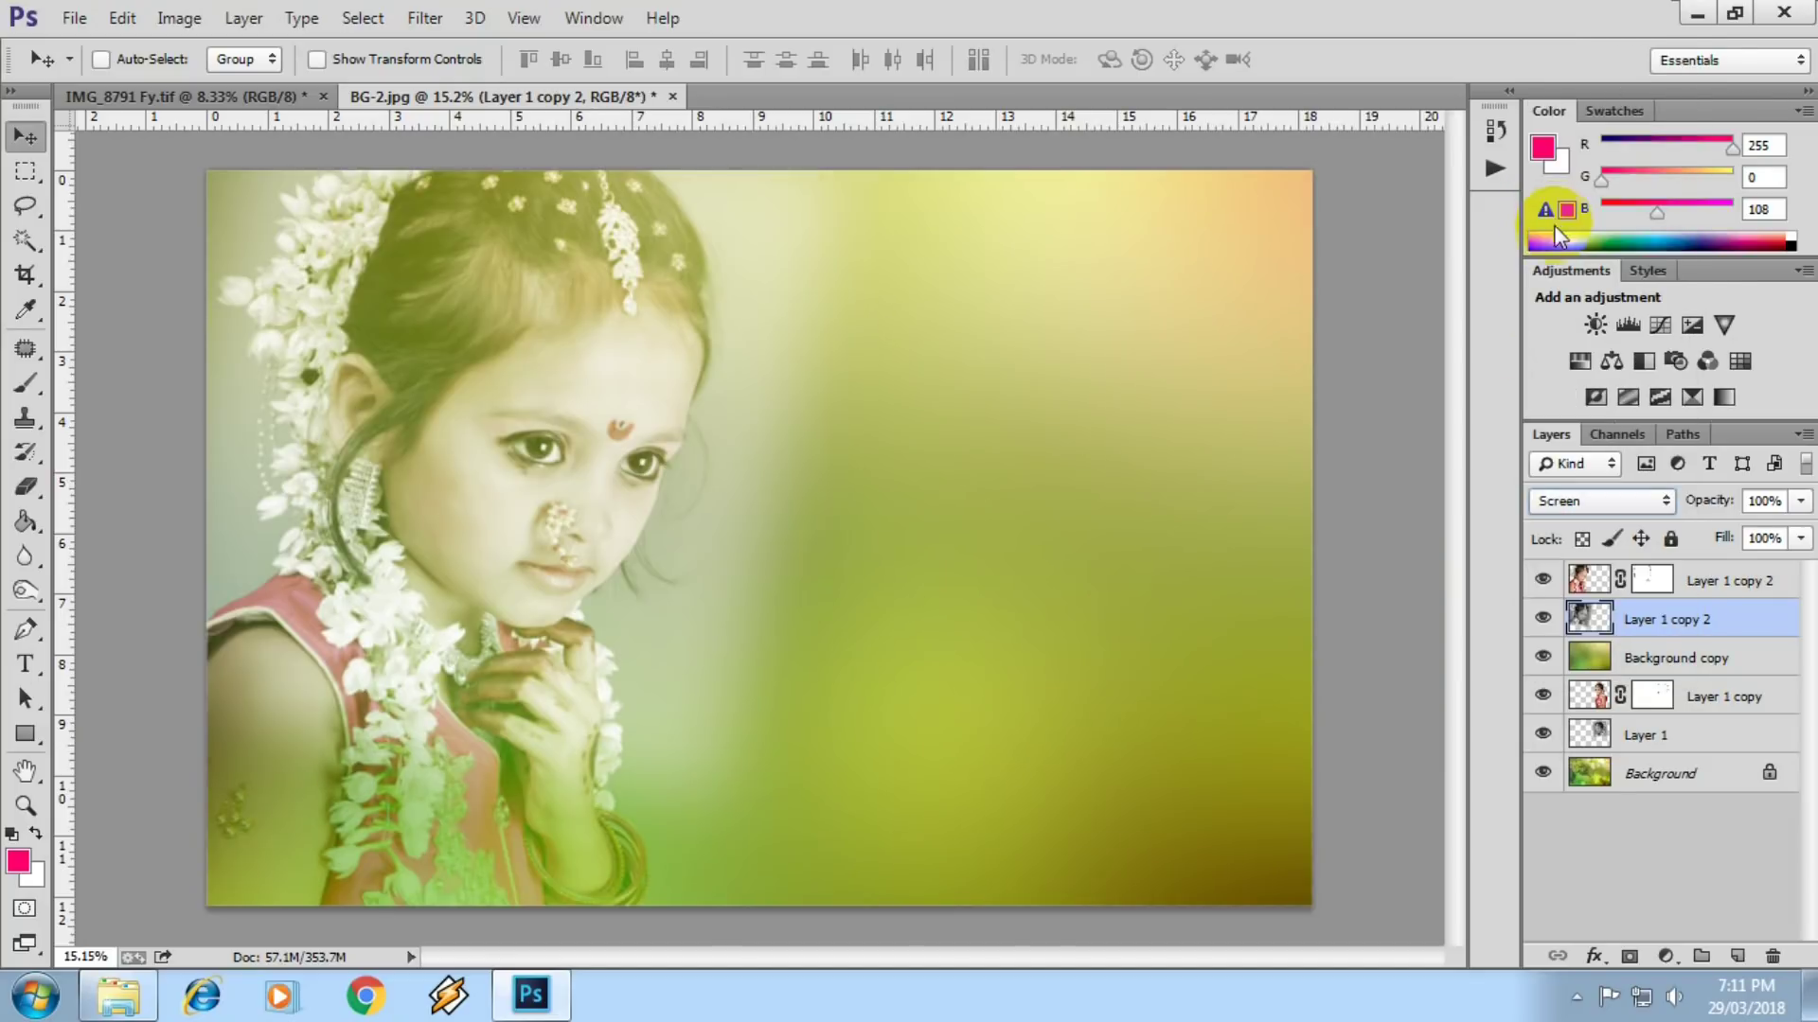
pyautogui.click(1698, 585)
pyautogui.click(1652, 623)
pyautogui.click(1600, 500)
pyautogui.click(1579, 661)
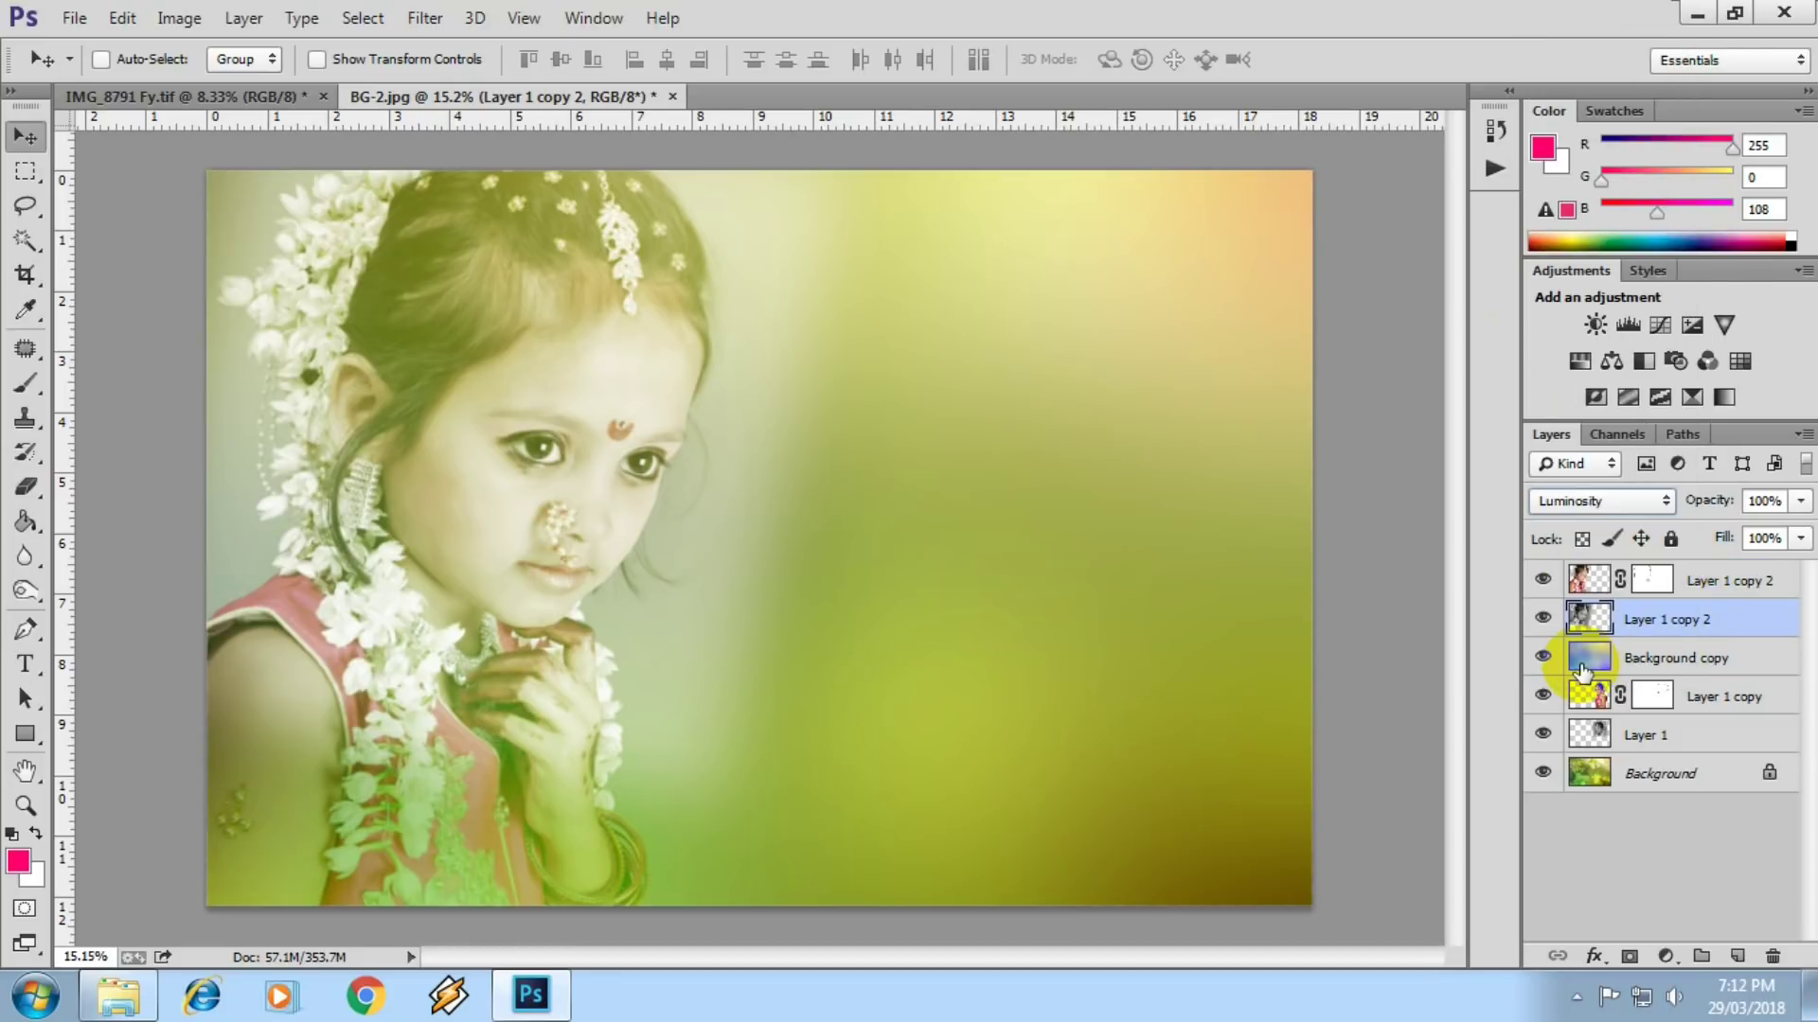
pyautogui.press('Up')
pyautogui.press('Up')
pyautogui.press('Up')
pyautogui.press('Up')
pyautogui.press('Up')
pyautogui.press('Up')
pyautogui.press('Up')
pyautogui.press('Up')
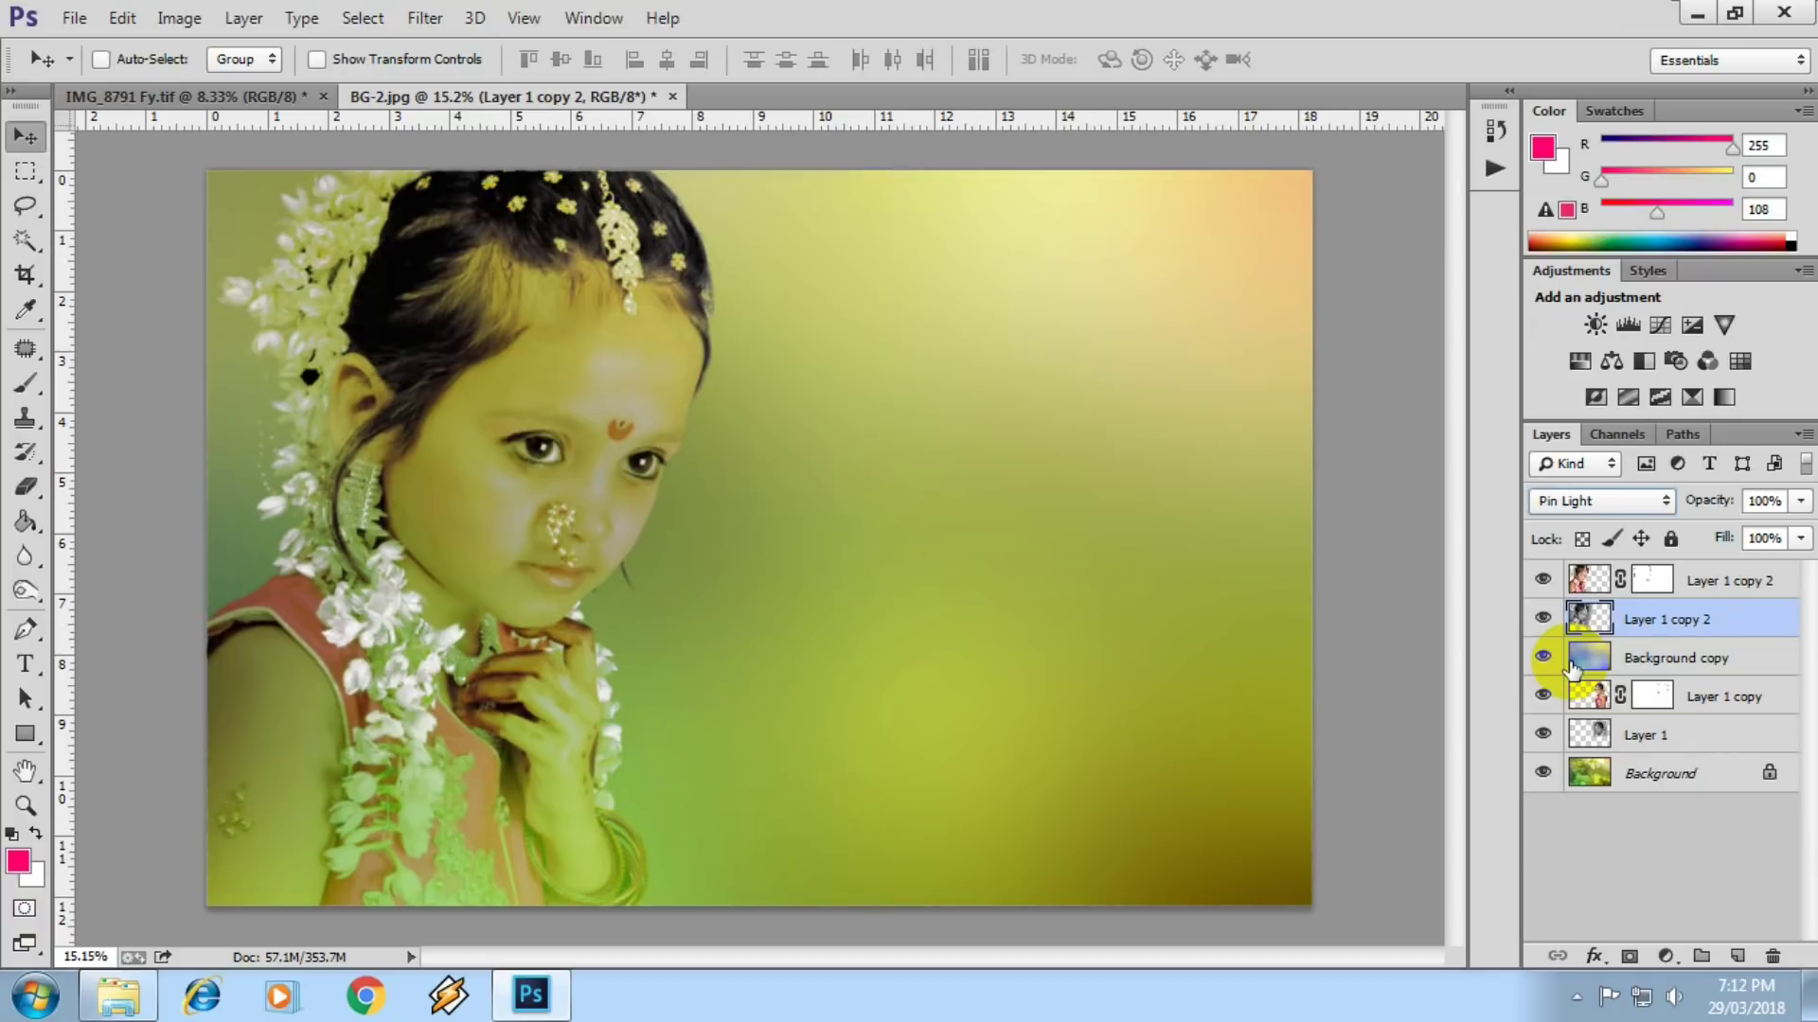
pyautogui.press('Up')
pyautogui.press('Up')
pyautogui.press('Up')
pyautogui.press('Up')
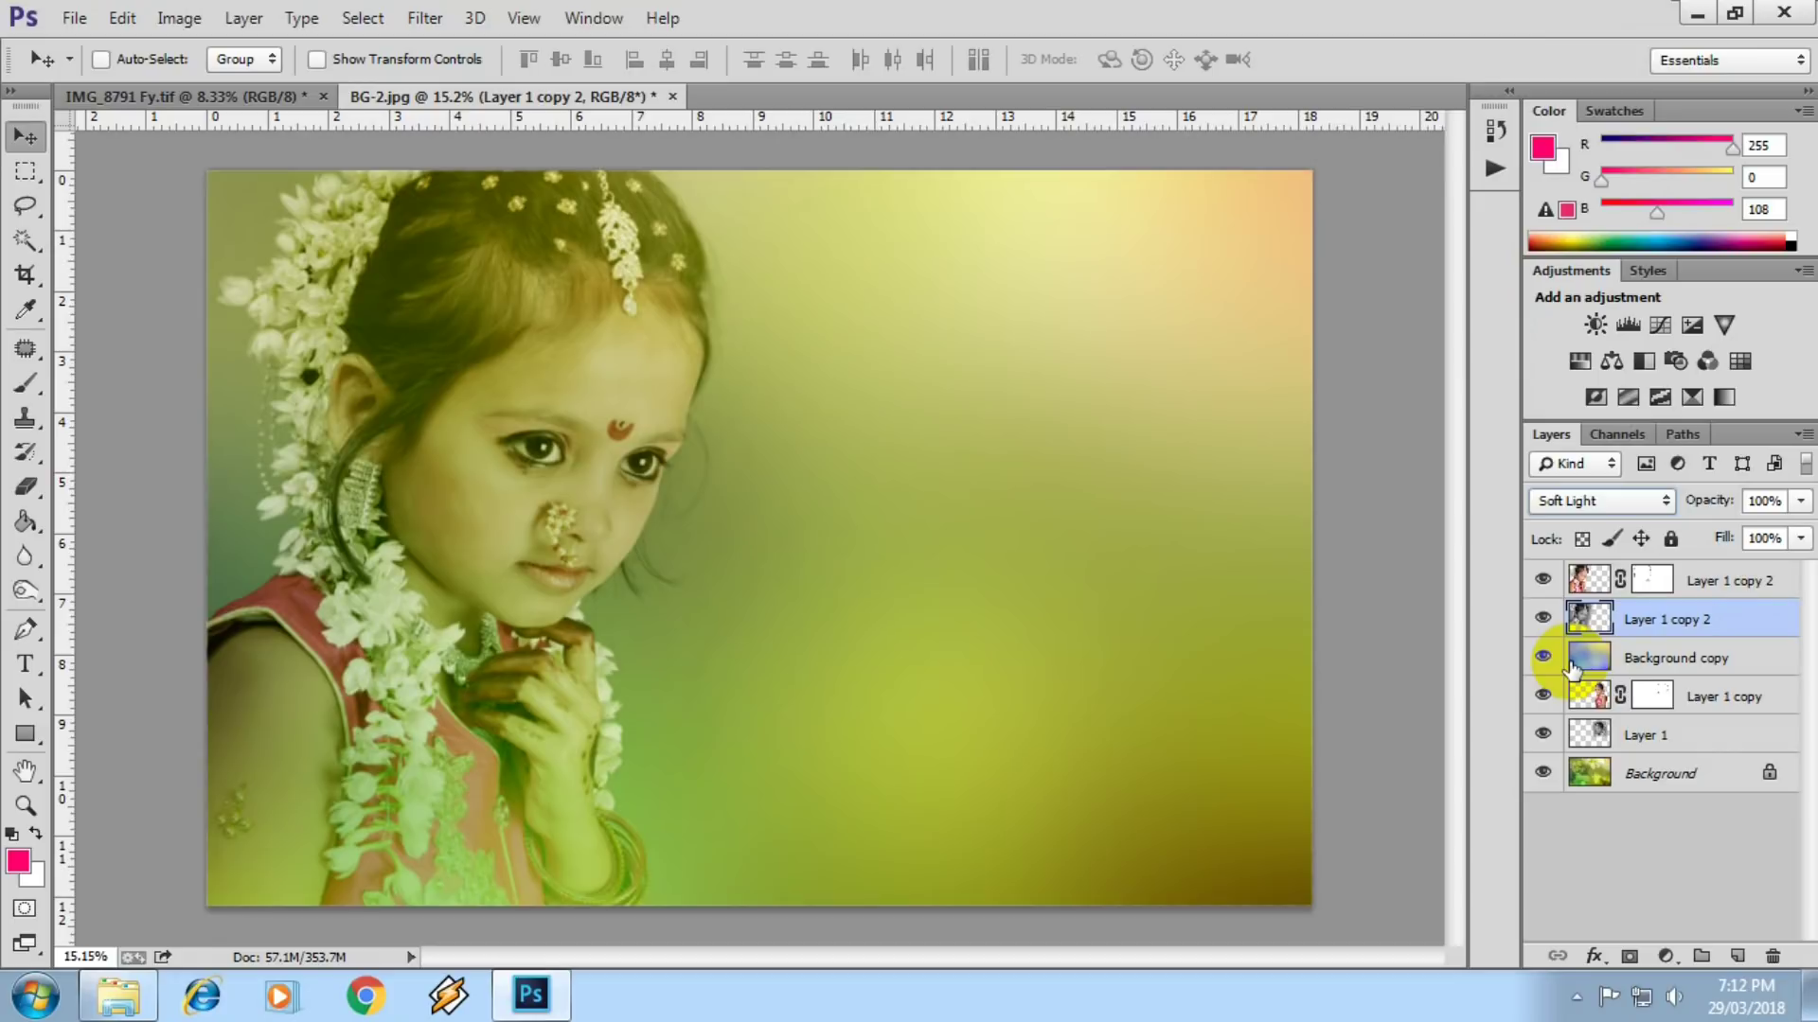
# - Lower the girl copy's opacity to 45% and select both girl layers with the blurred background
pyautogui.click(1799, 501)
pyautogui.moveTo(1799, 531)
pyautogui.mouseDown()
pyautogui.moveTo(1720, 531)
pyautogui.moveTo(1740, 547)
pyautogui.mouseUp()
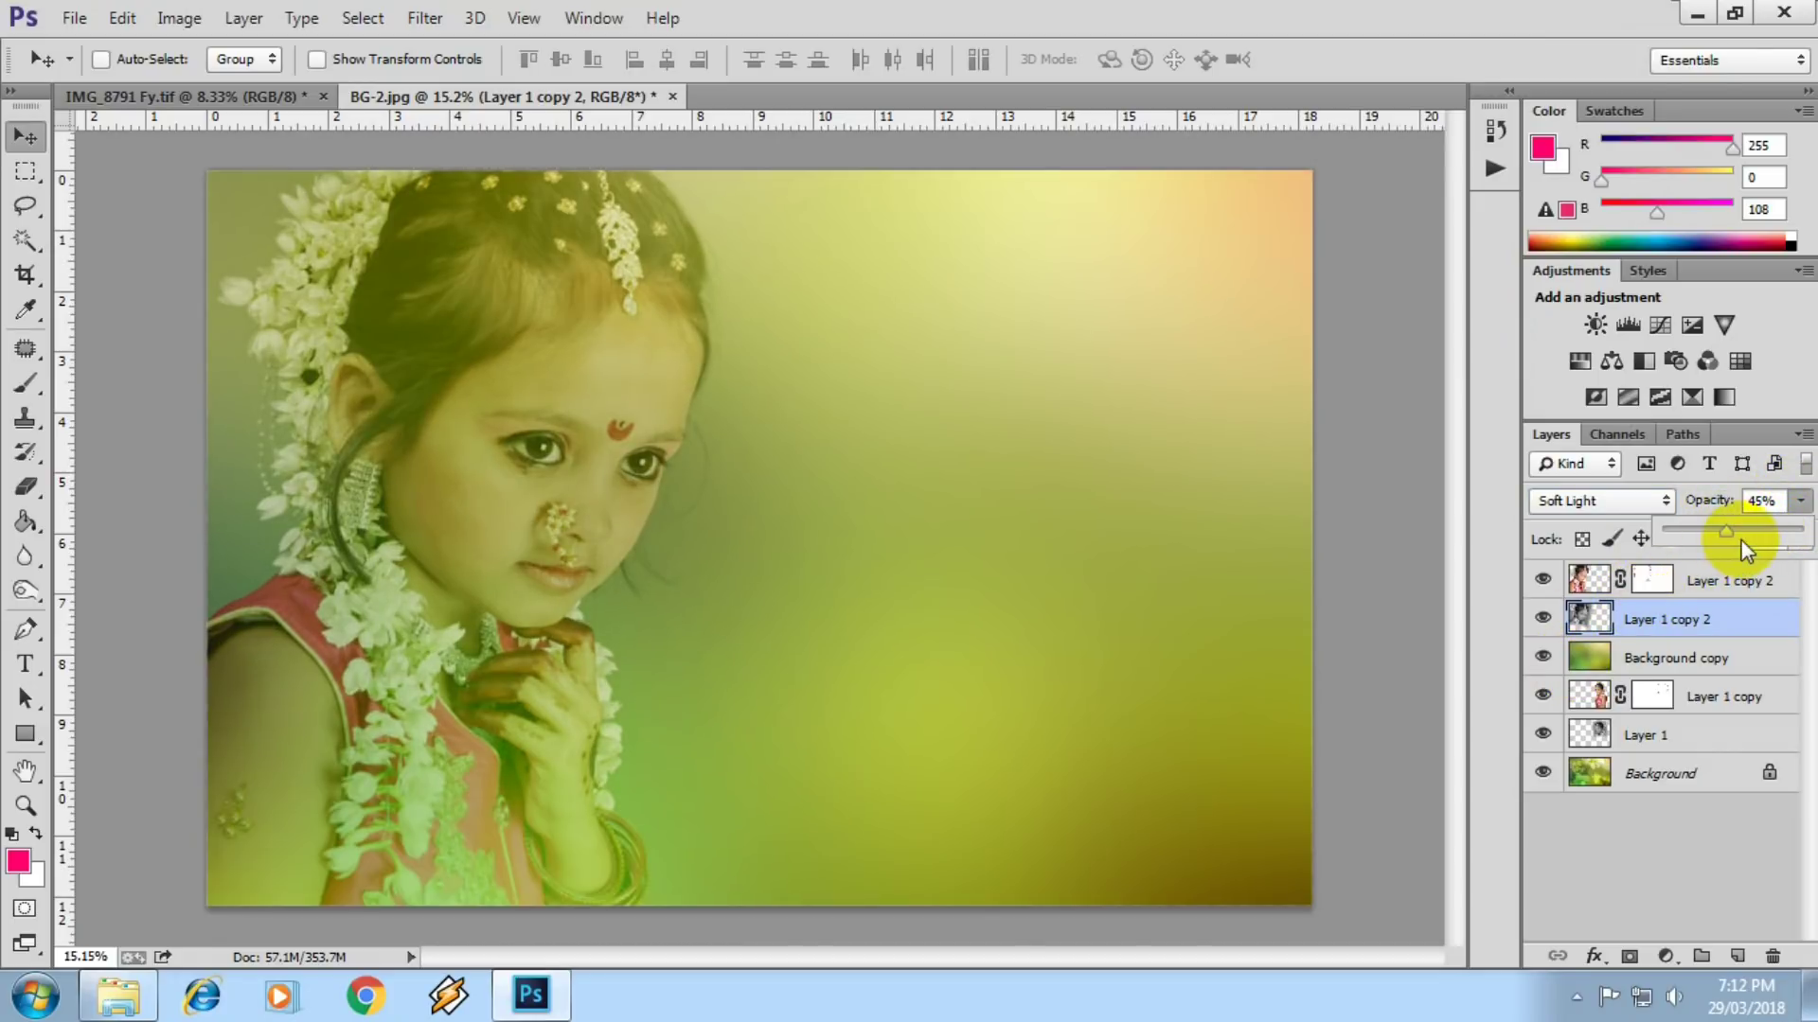
pyautogui.click(1691, 583)
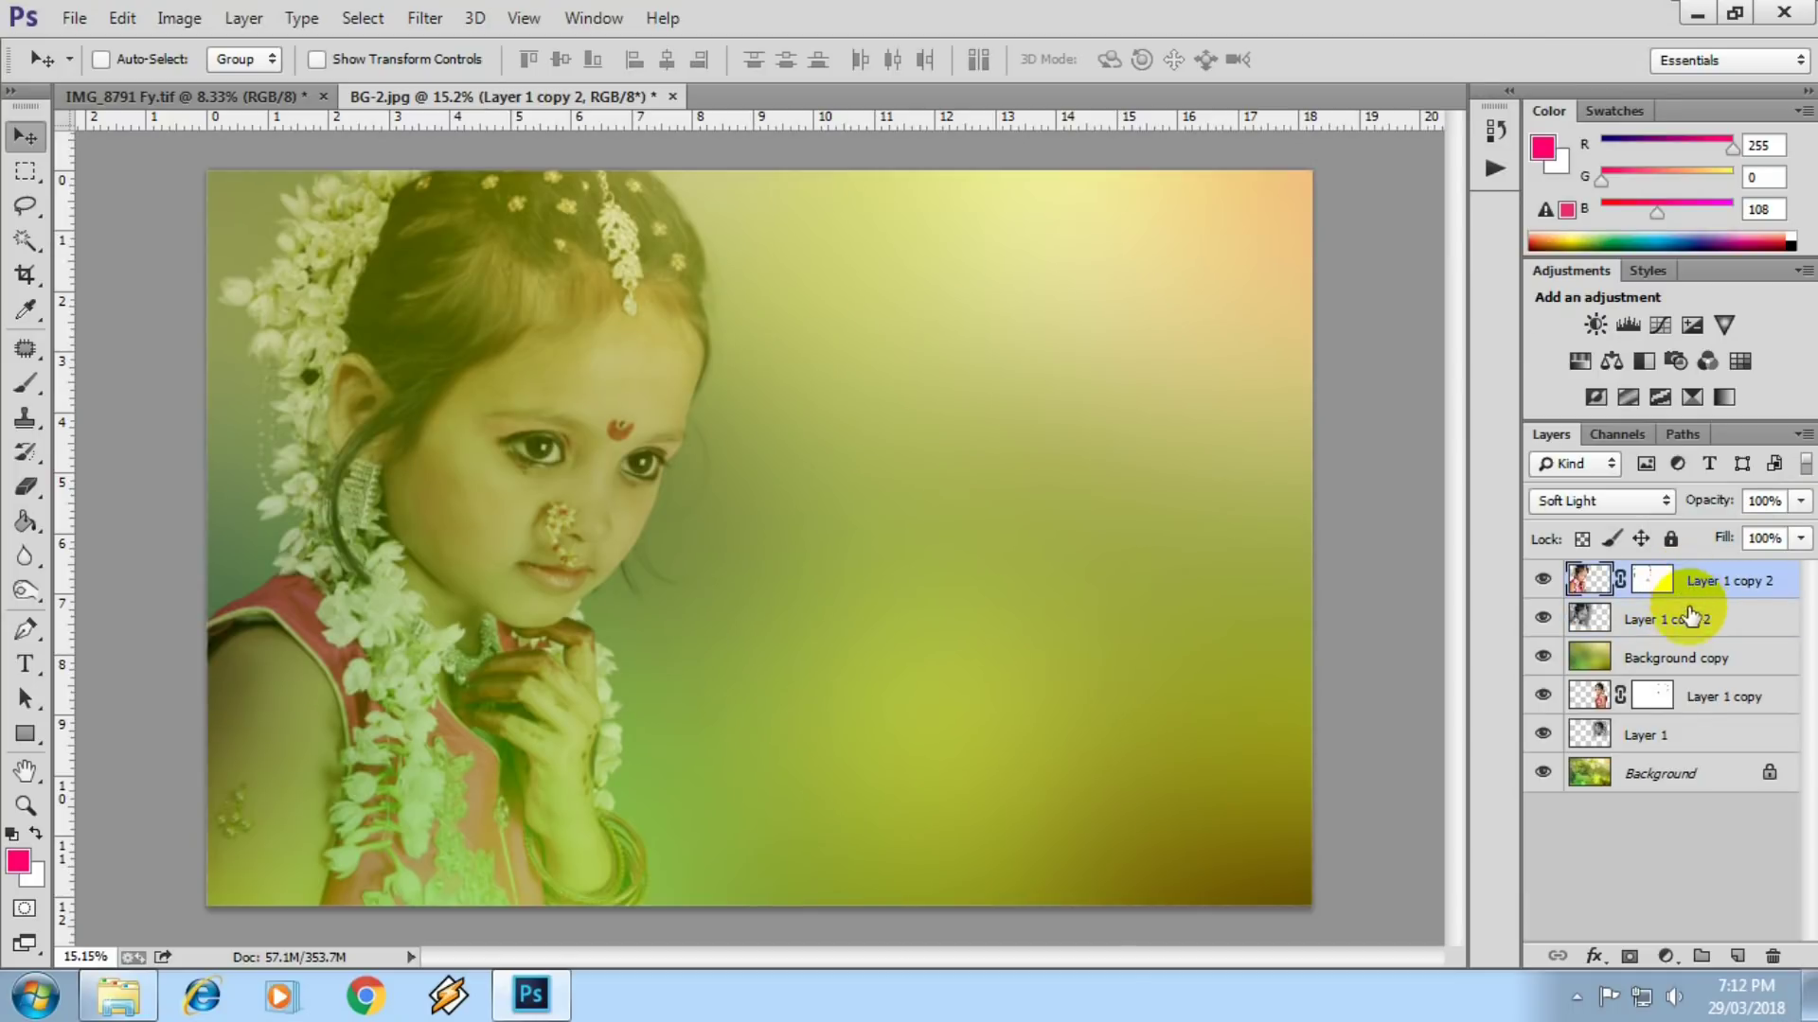
pyautogui.keyDown('ctrl'); pyautogui.click(1668, 627); pyautogui.keyUp('ctrl')
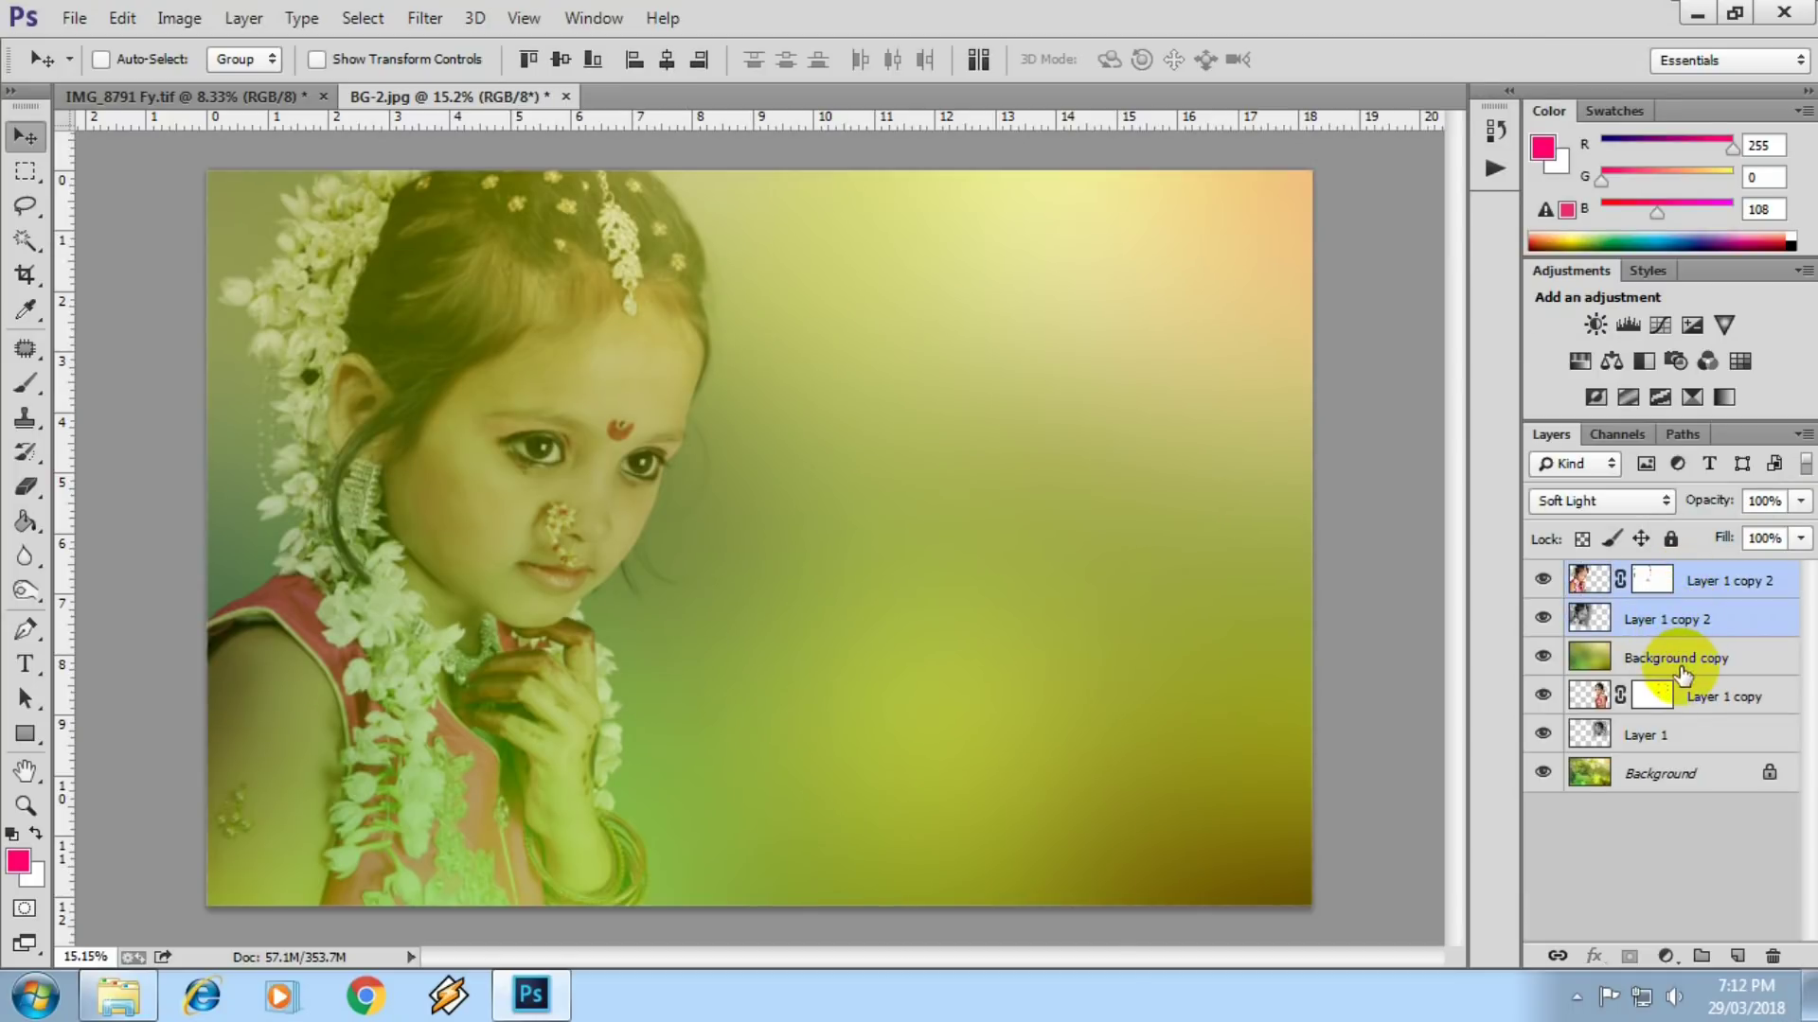
pyautogui.keyDown('ctrl'); pyautogui.click(1678, 667); pyautogui.keyUp('ctrl')
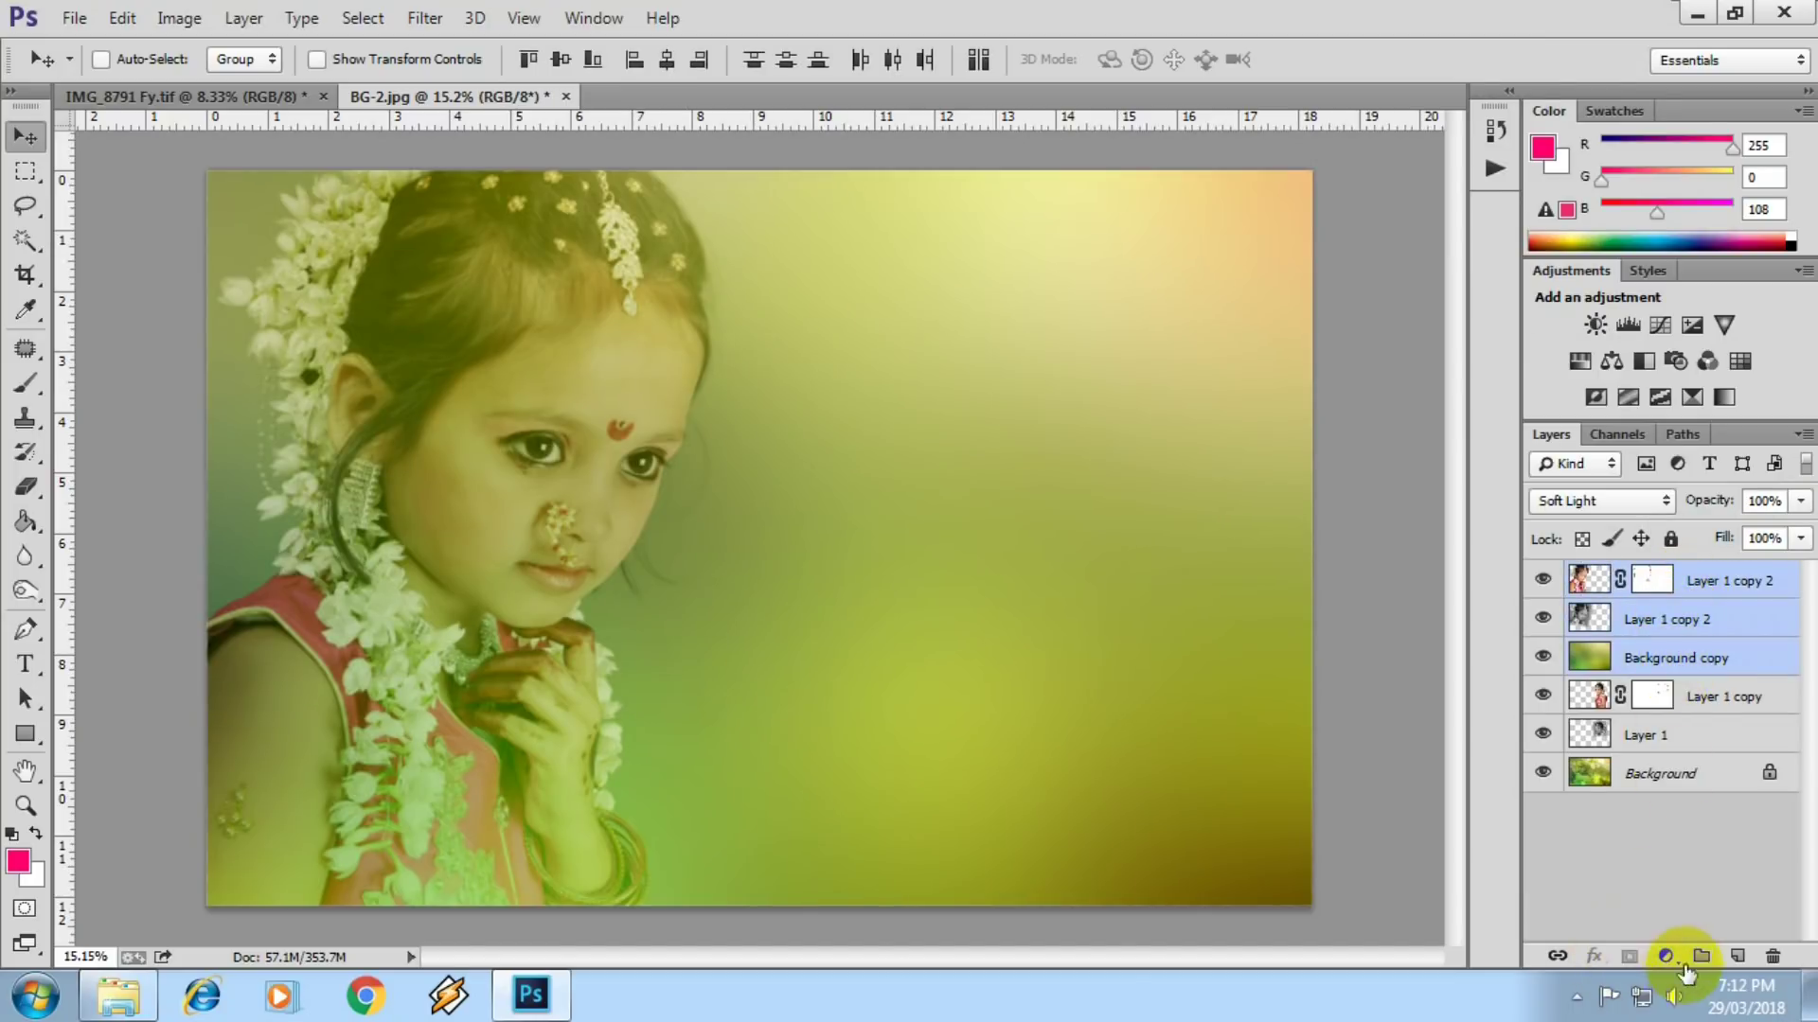
# - Group the three tinted layers as Group 1 with an inverted, all-black layer mask
pyautogui.hotkey('ctrl', 'g')
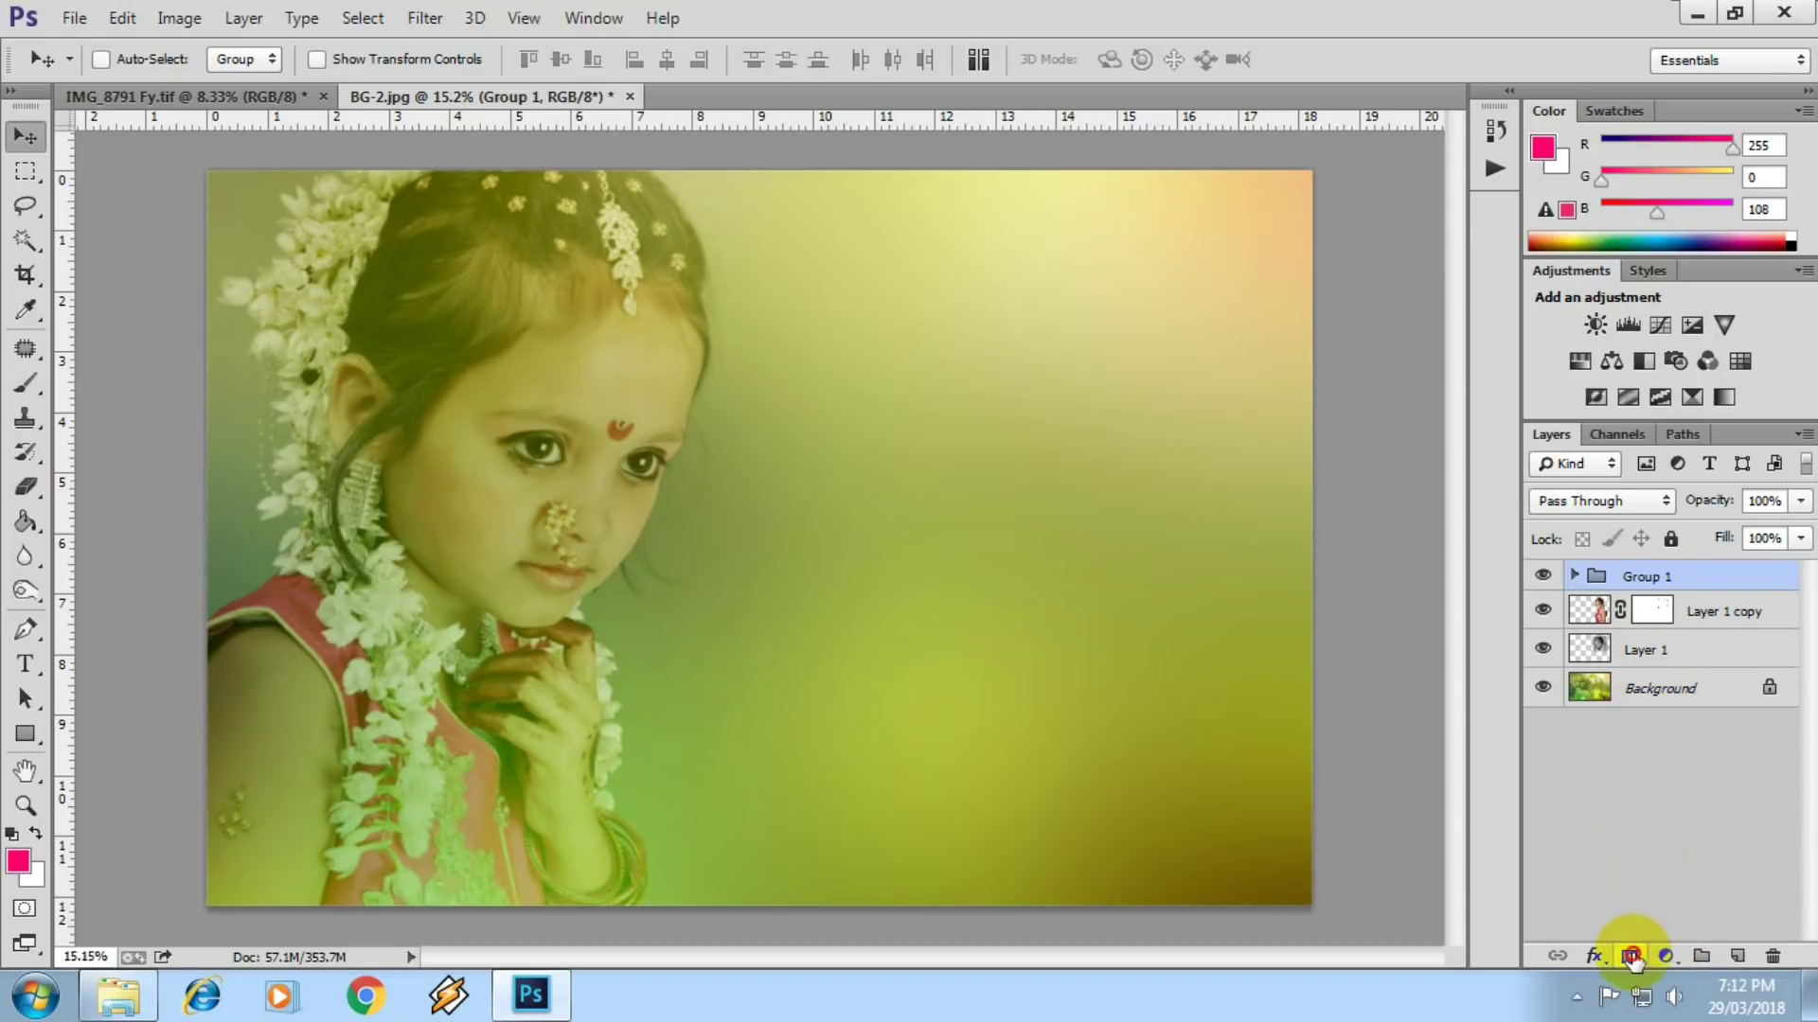
pyautogui.click(1630, 956)
pyautogui.hotkey('ctrl', 'i')
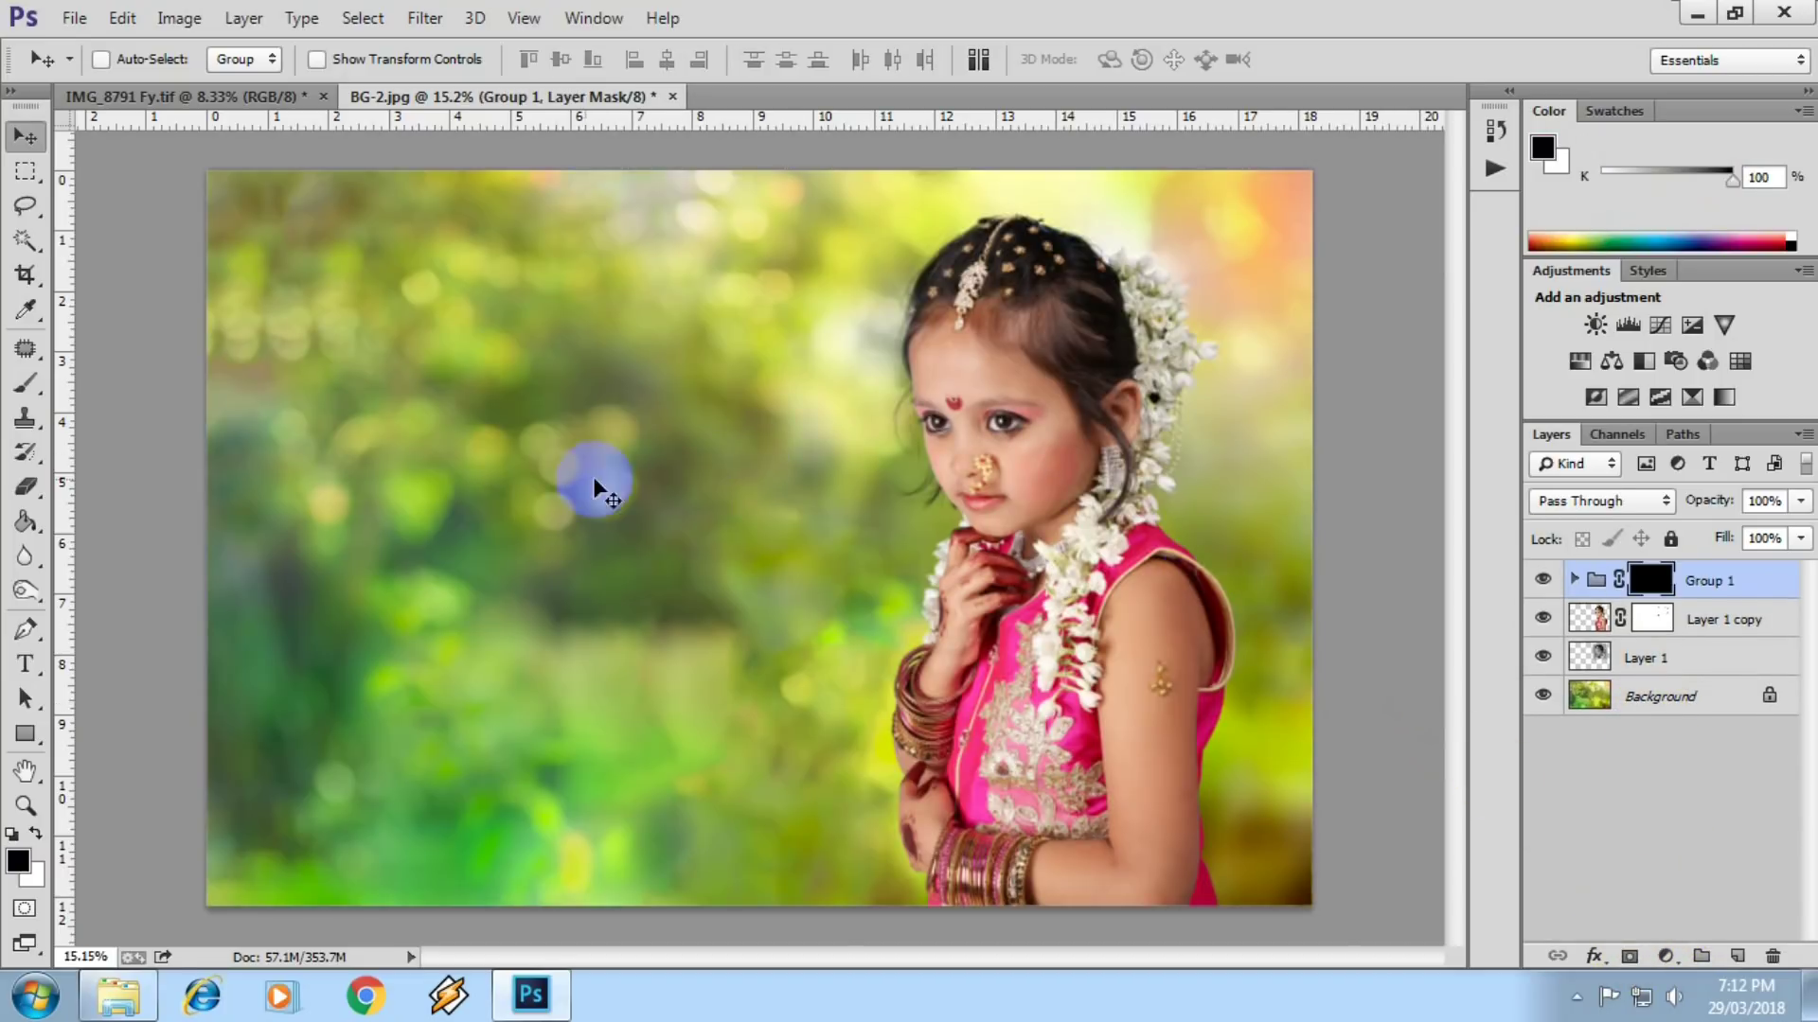
# - Paint white with a 1600 px, 80% brush to softly reveal the left girl's face
pyautogui.press('b')
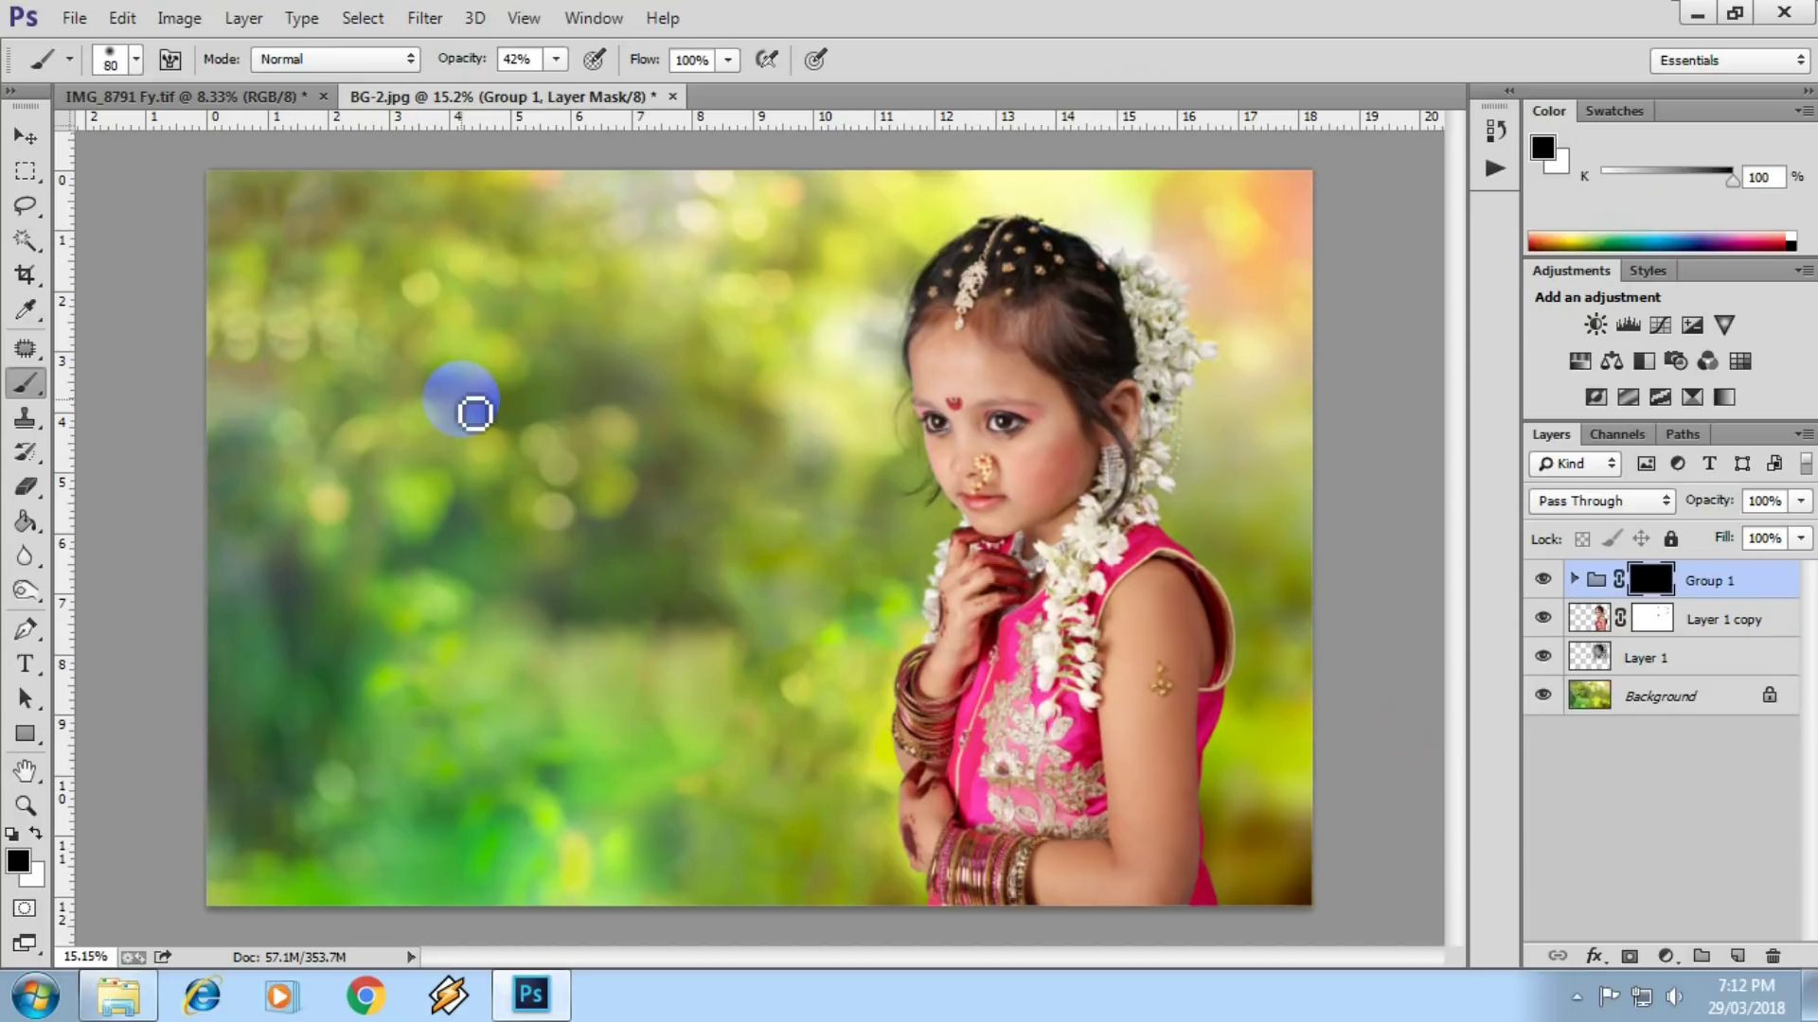
pyautogui.press(']')
pyautogui.press('8')
pyautogui.press(']')
pyautogui.press(']')
pyautogui.press(']')
pyautogui.press('x')
pyautogui.moveTo(426, 406)
pyautogui.mouseDown()
pyautogui.moveTo(397, 498)
pyautogui.moveTo(458, 616)
pyautogui.moveTo(475, 544)
pyautogui.moveTo(410, 454)
pyautogui.moveTo(539, 406)
pyautogui.moveTo(515, 609)
pyautogui.moveTo(421, 670)
pyautogui.moveTo(579, 358)
pyautogui.moveTo(466, 486)
pyautogui.moveTo(526, 474)
pyautogui.moveTo(519, 446)
pyautogui.moveTo(483, 551)
pyautogui.moveTo(486, 455)
pyautogui.moveTo(540, 428)
pyautogui.moveTo(487, 432)
pyautogui.moveTo(441, 524)
pyautogui.moveTo(527, 629)
pyautogui.moveTo(487, 507)
pyautogui.moveTo(508, 426)
pyautogui.moveTo(479, 483)
pyautogui.moveTo(629, 353)
pyautogui.moveTo(549, 407)
pyautogui.moveTo(455, 370)
pyautogui.moveTo(520, 615)
pyautogui.mouseUp()
pyautogui.press('x')
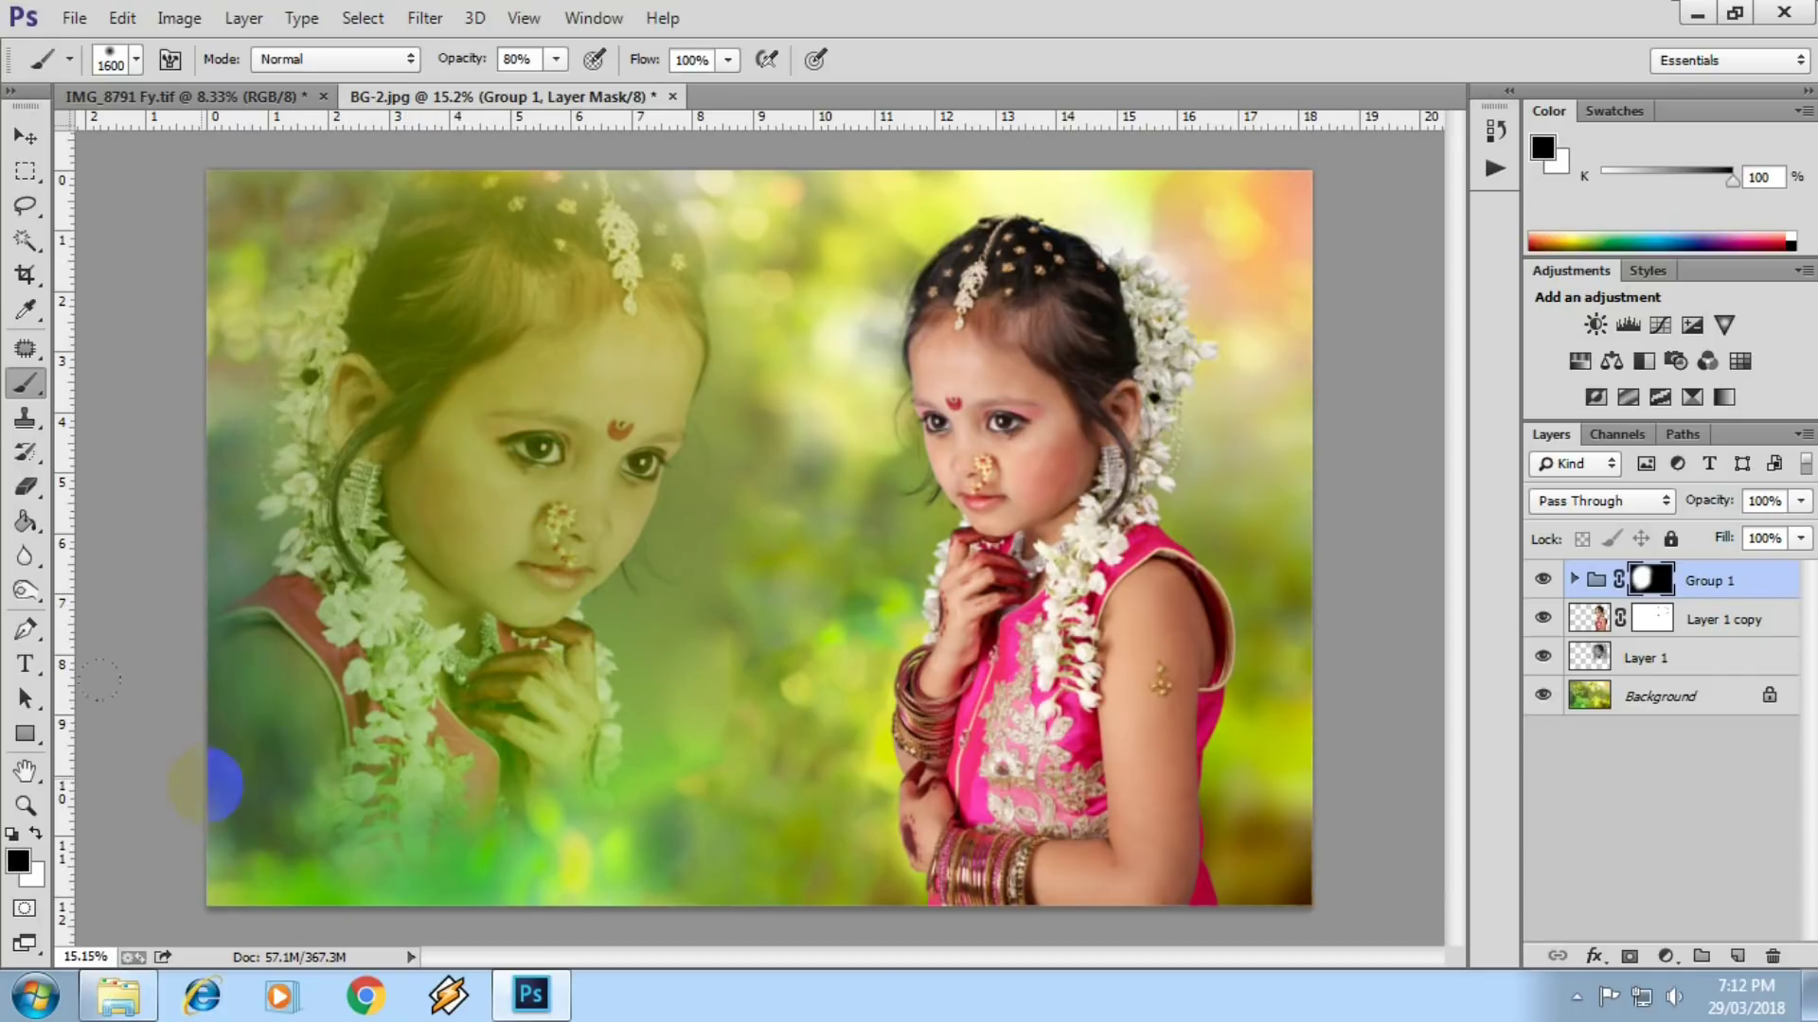
pyautogui.press('x')
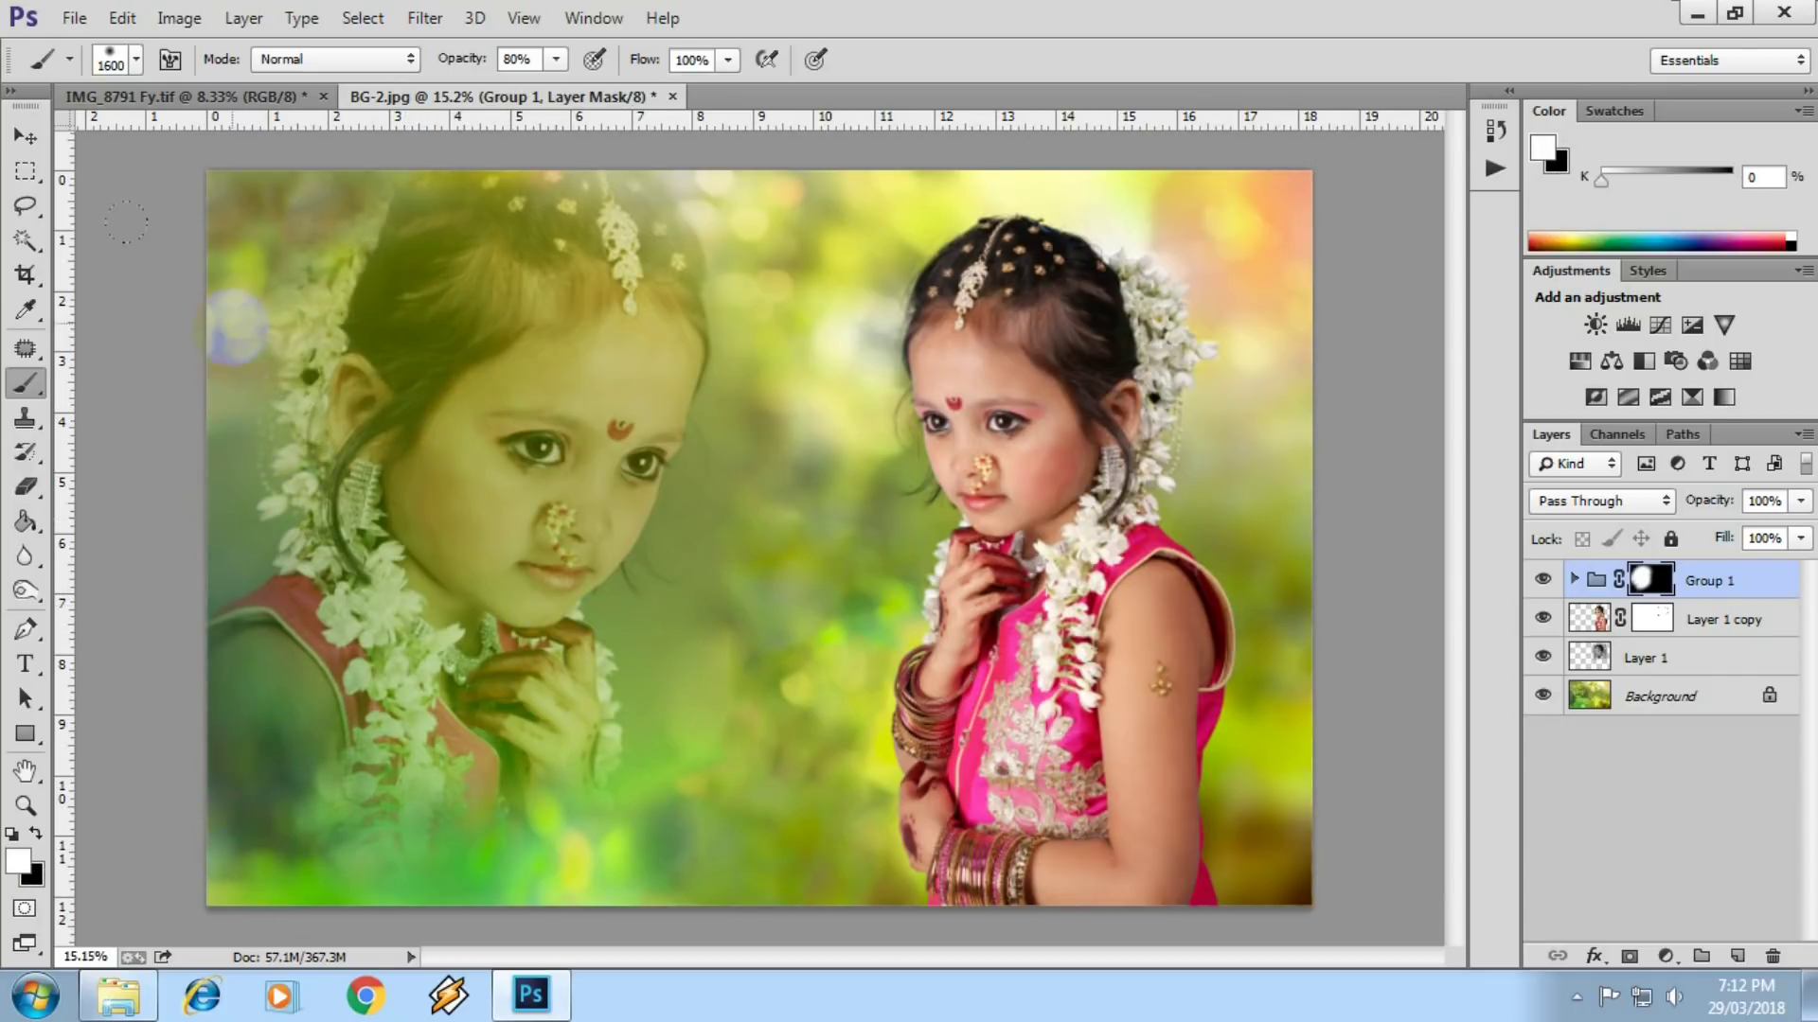
pyautogui.moveTo(126, 232); pyautogui.dragTo(434, 454)
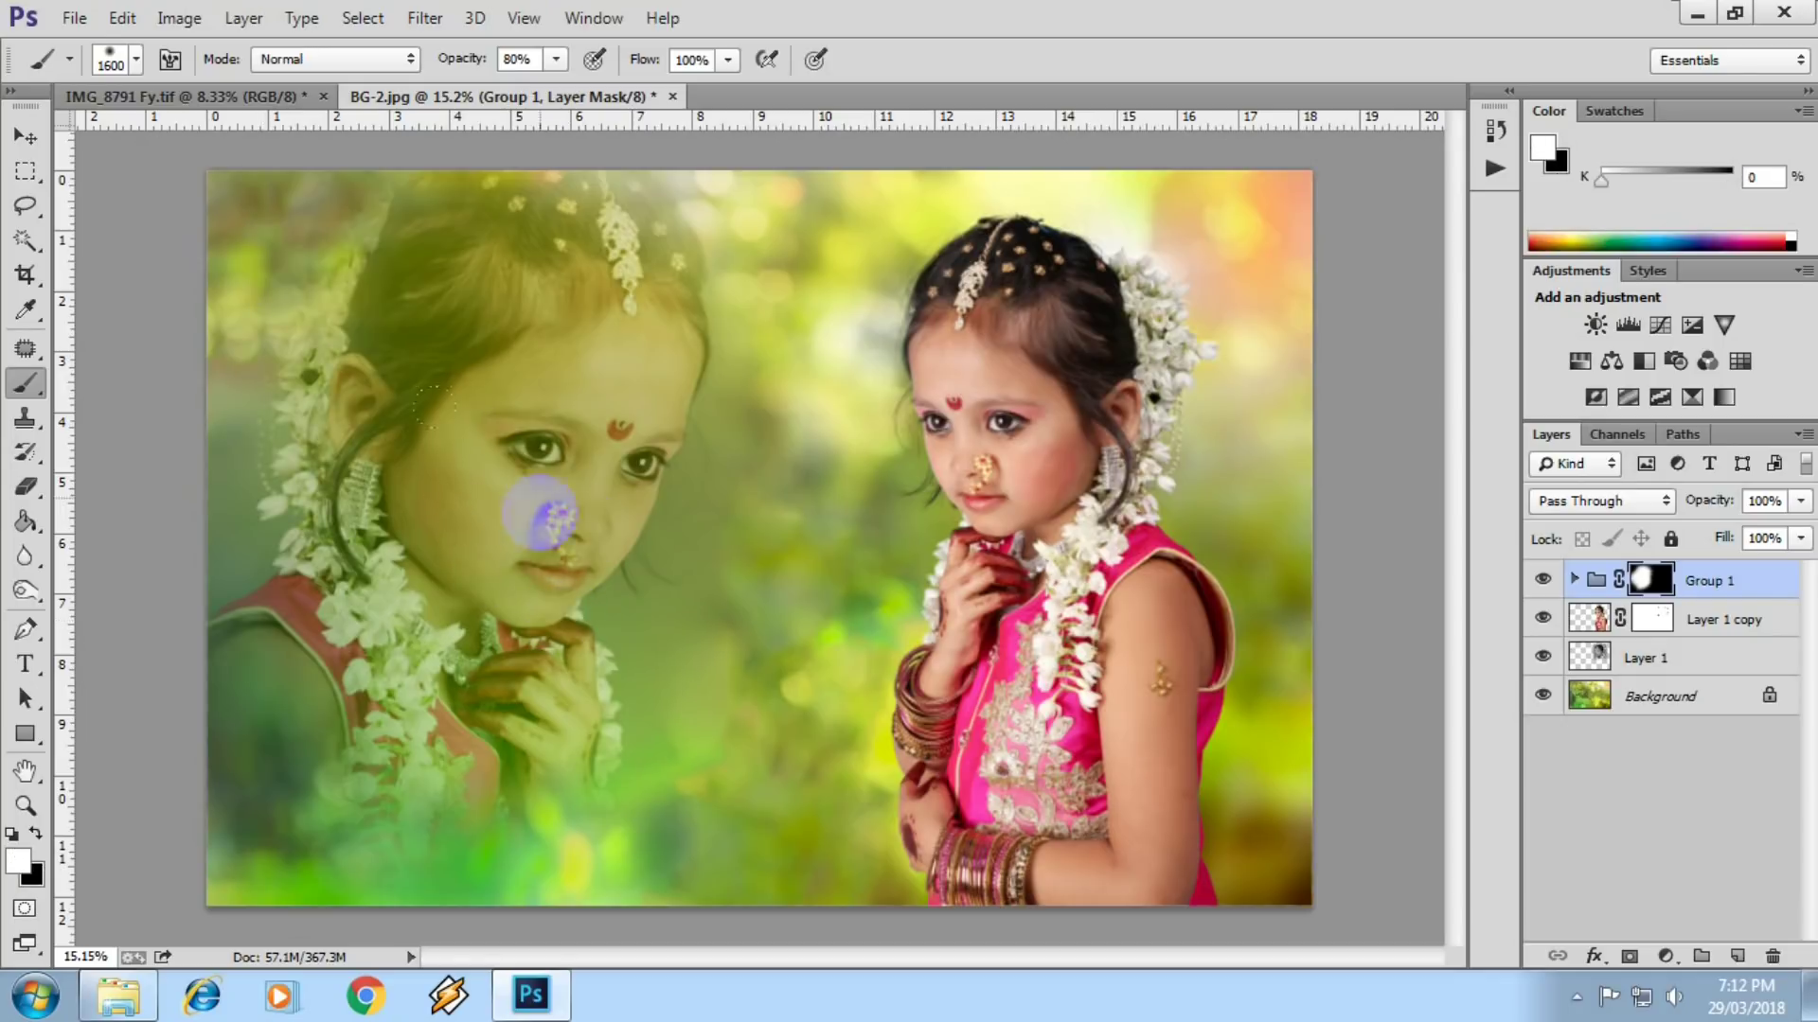
# - Set Group 1's blend mode to Vivid Light
pyautogui.click(1619, 511)
pyautogui.click(1592, 702)
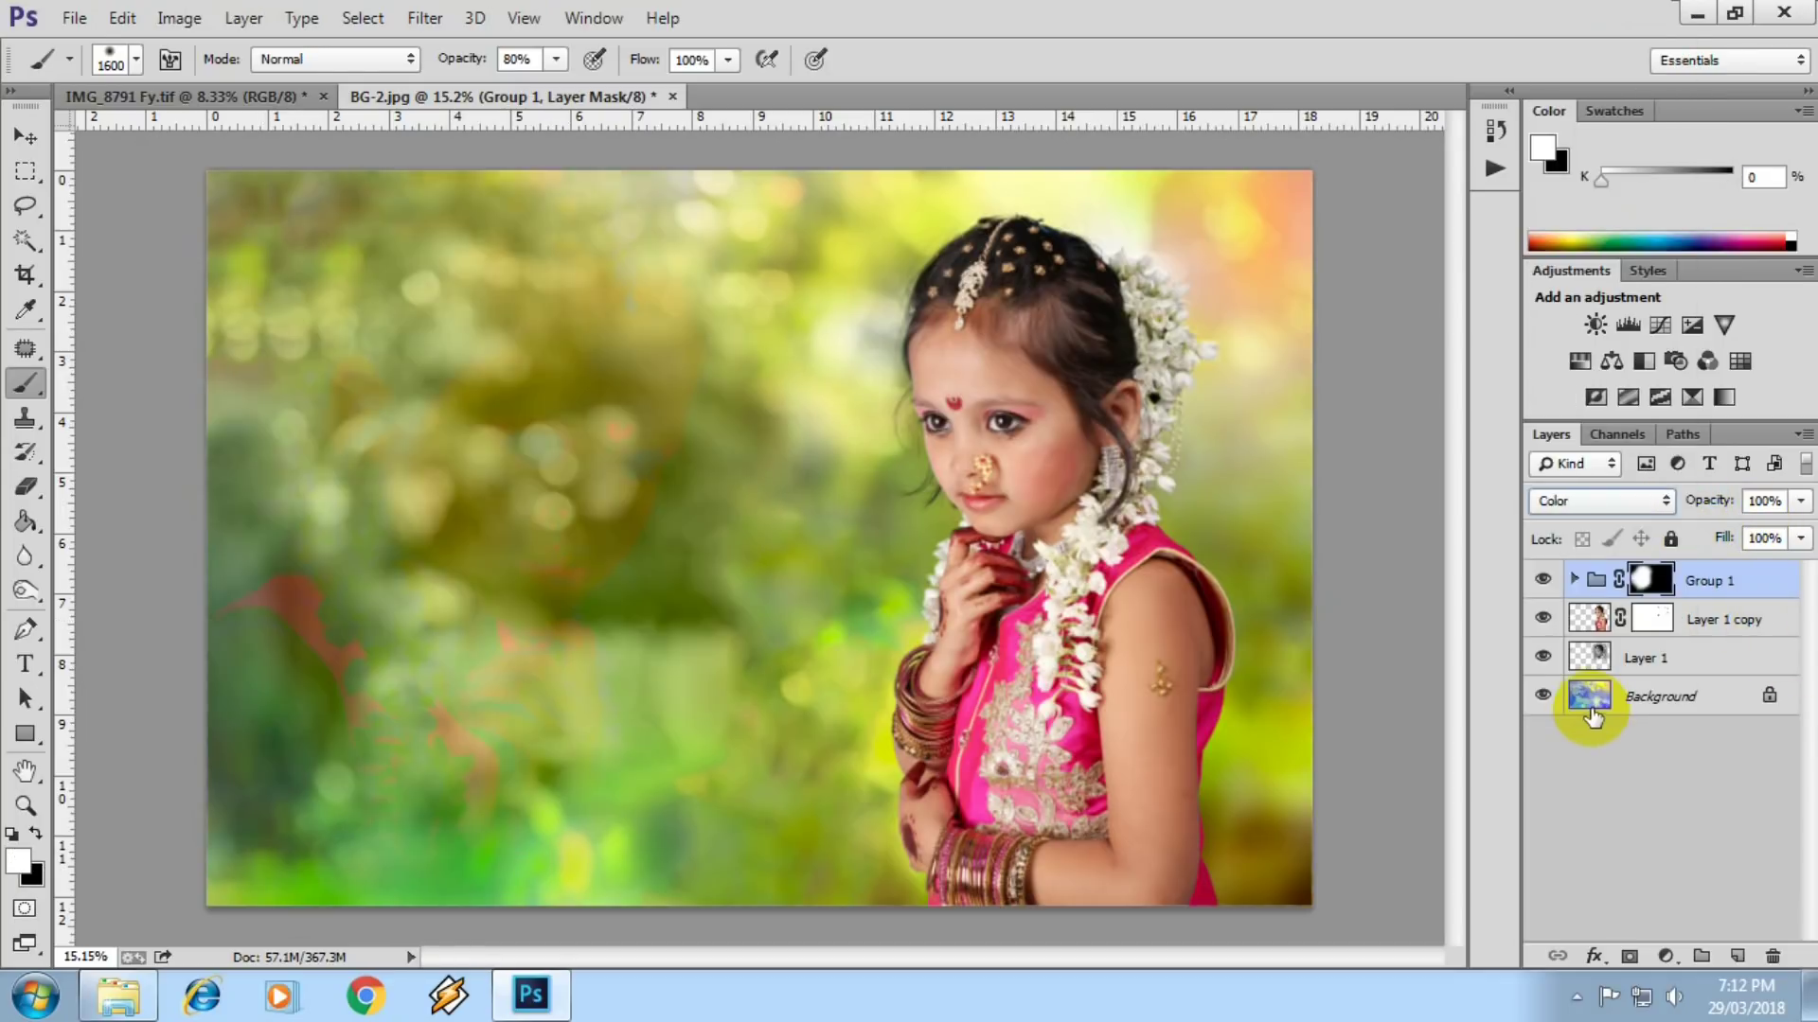
pyautogui.press('Up')
pyautogui.press('Up')
pyautogui.press('Up')
pyautogui.press('Up')
pyautogui.press('Up')
pyautogui.press('Up')
pyautogui.press('Up')
pyautogui.press('Up')
pyautogui.press('Up')
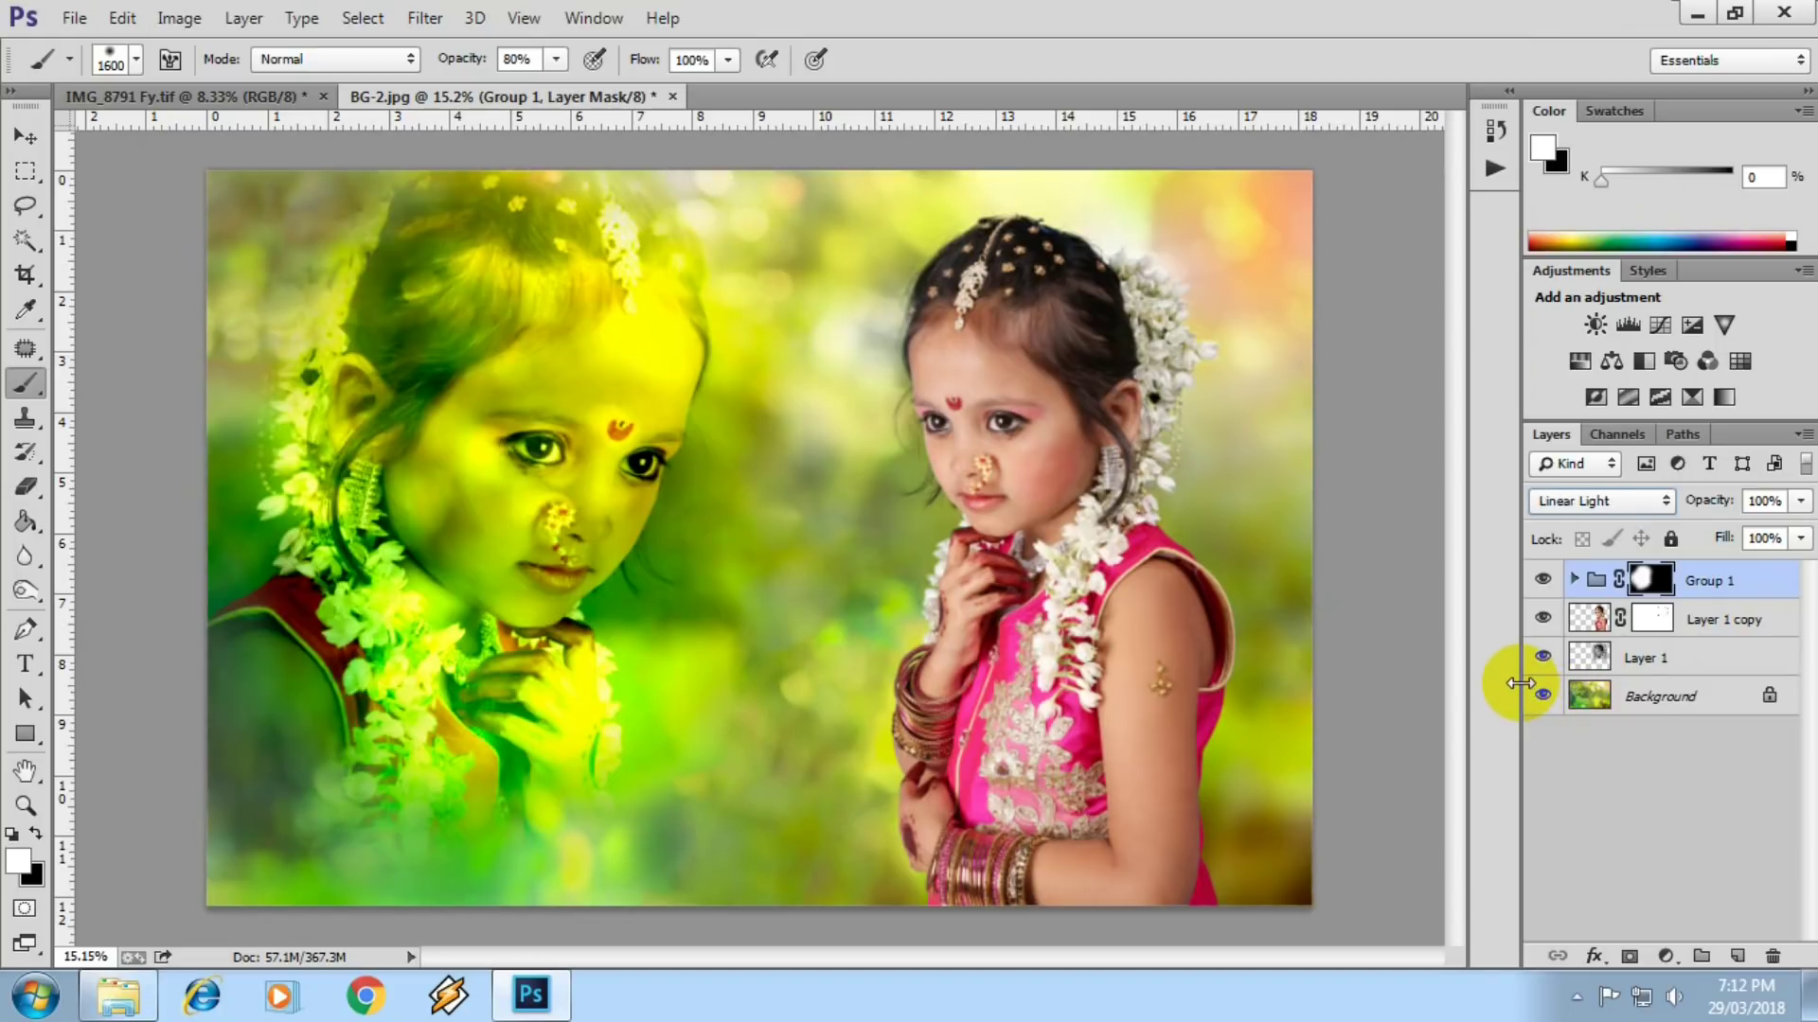
pyautogui.press('Up')
pyautogui.press('Up')
pyautogui.press('Down')
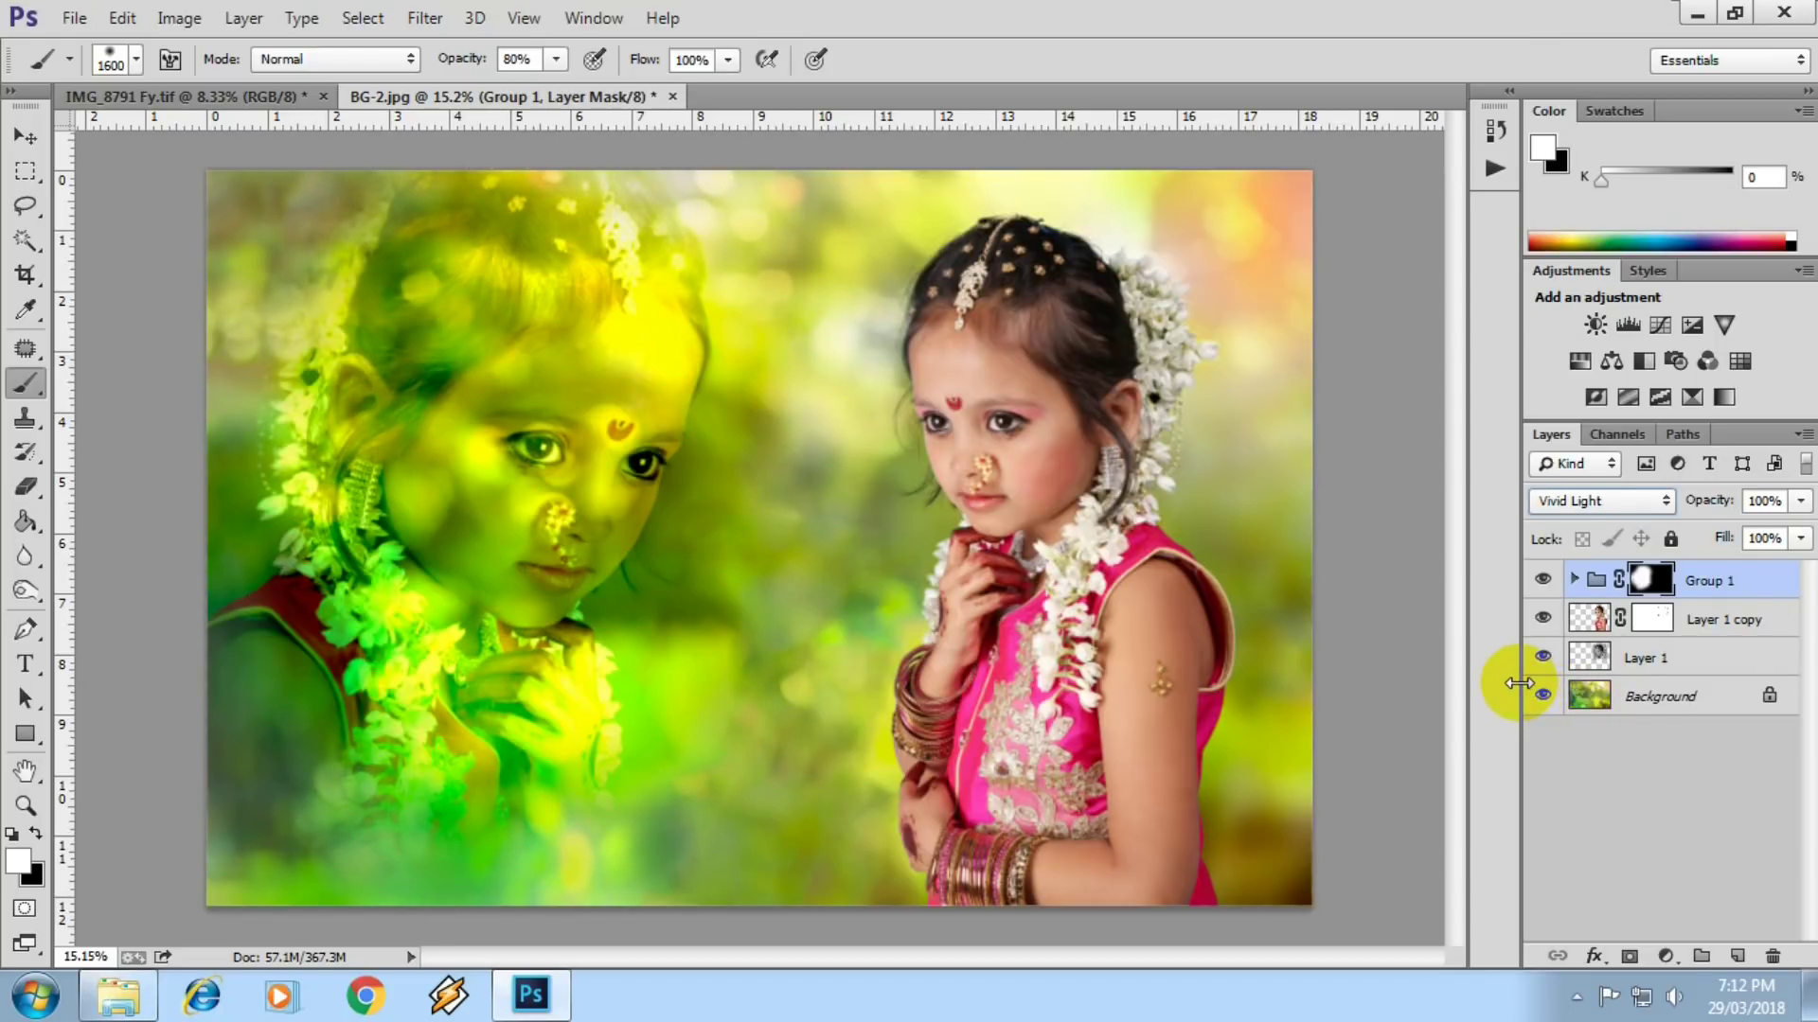
# - Add a new Layer 2 above the Background and set the background colour to green
pyautogui.click(1666, 694)
pyautogui.click(1592, 703)
pyautogui.click(1737, 956)
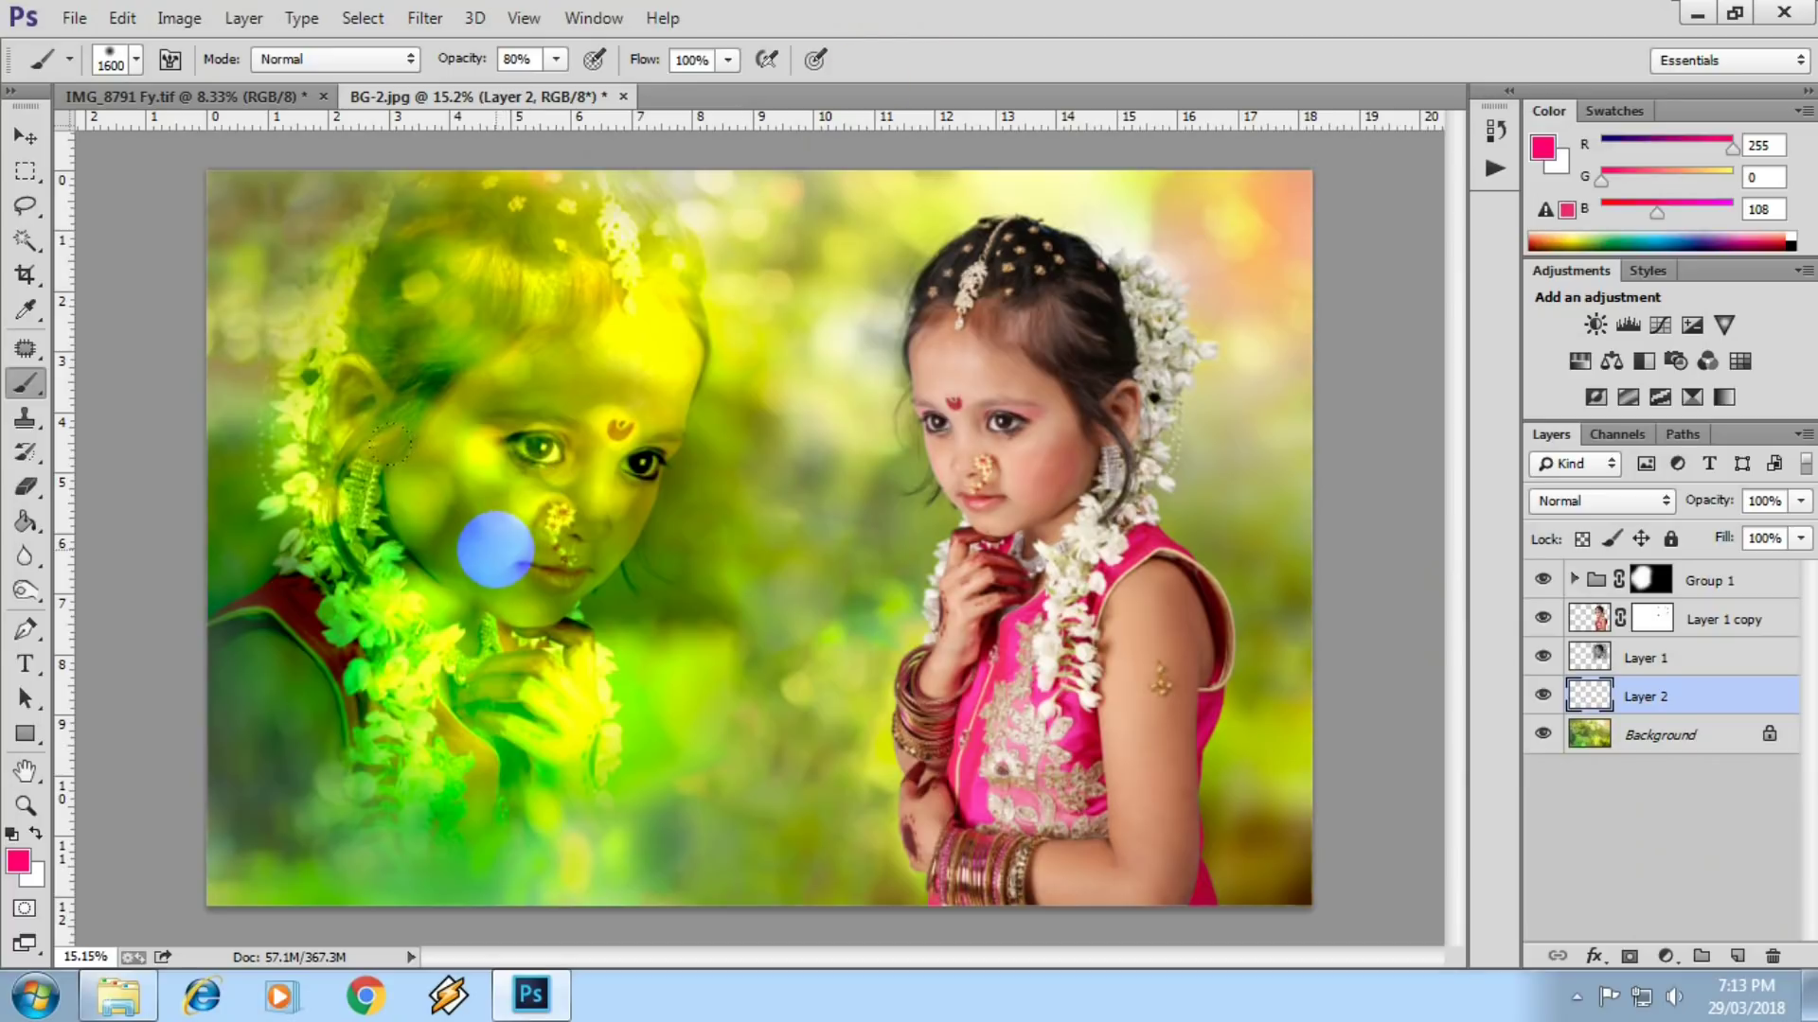
pyautogui.click(26, 309)
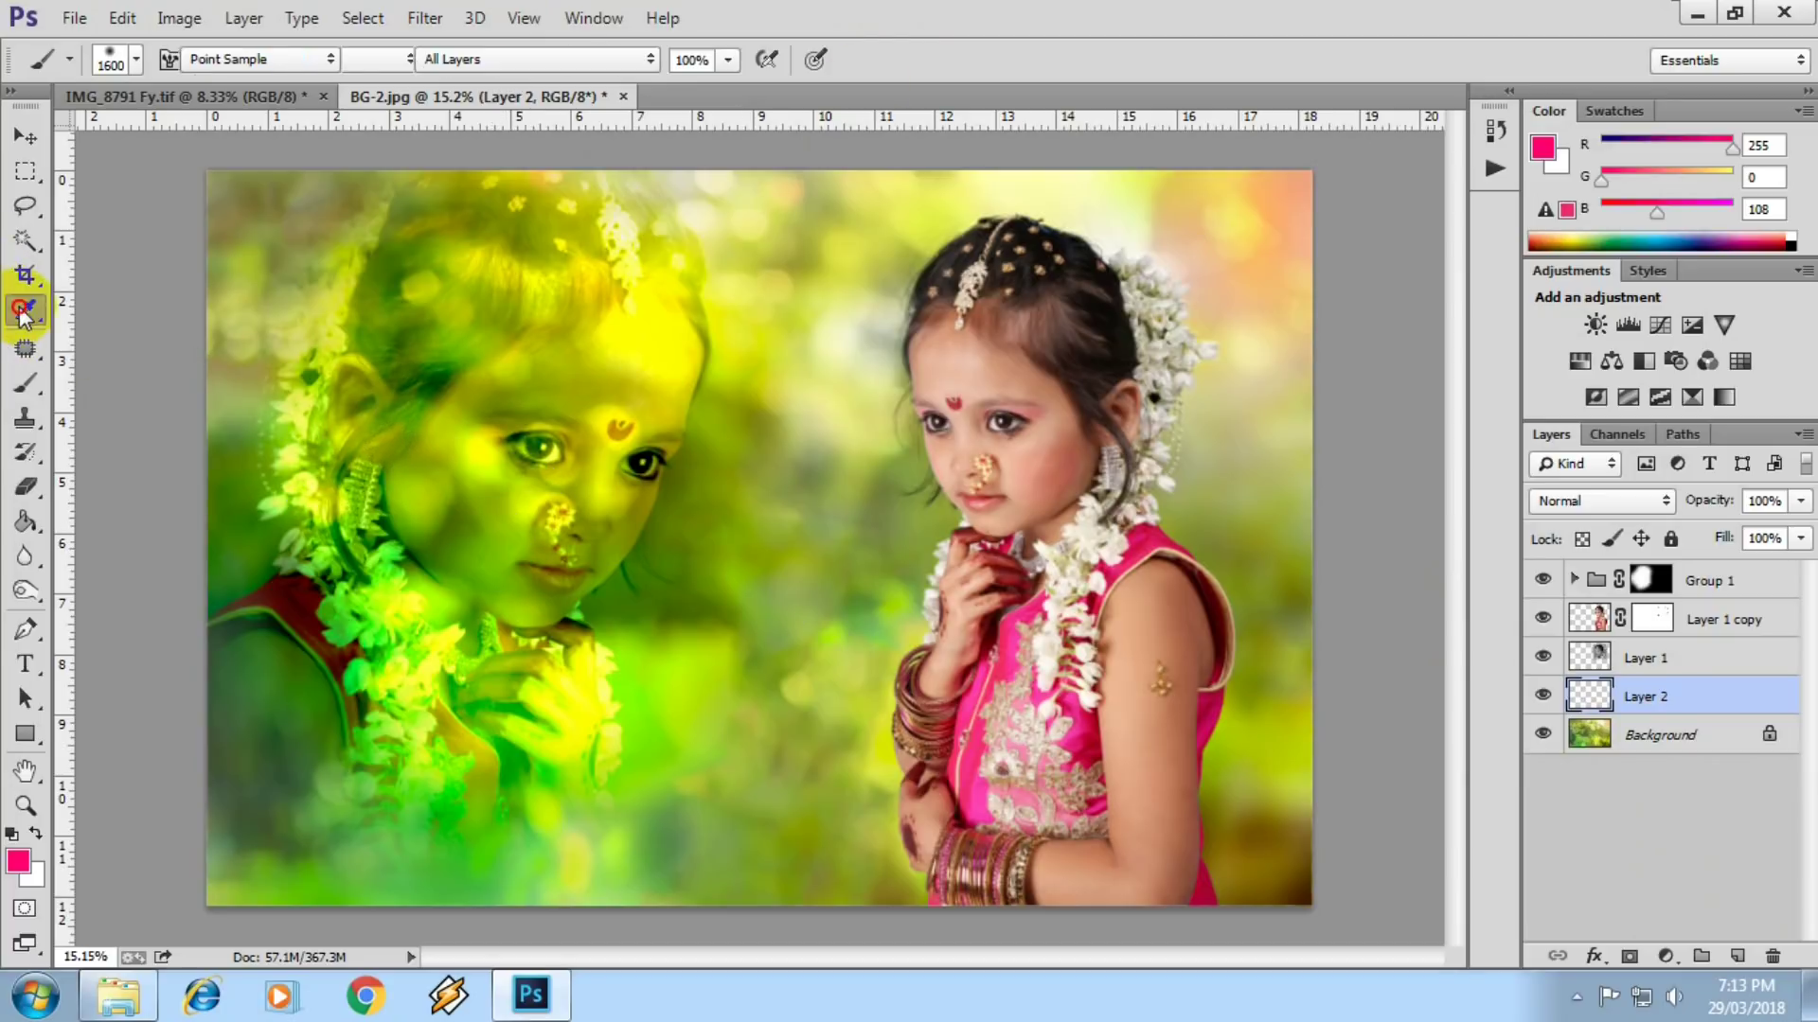
pyautogui.keyDown('alt'); pyautogui.click(486, 548); pyautogui.keyUp('alt')
pyautogui.press('b')
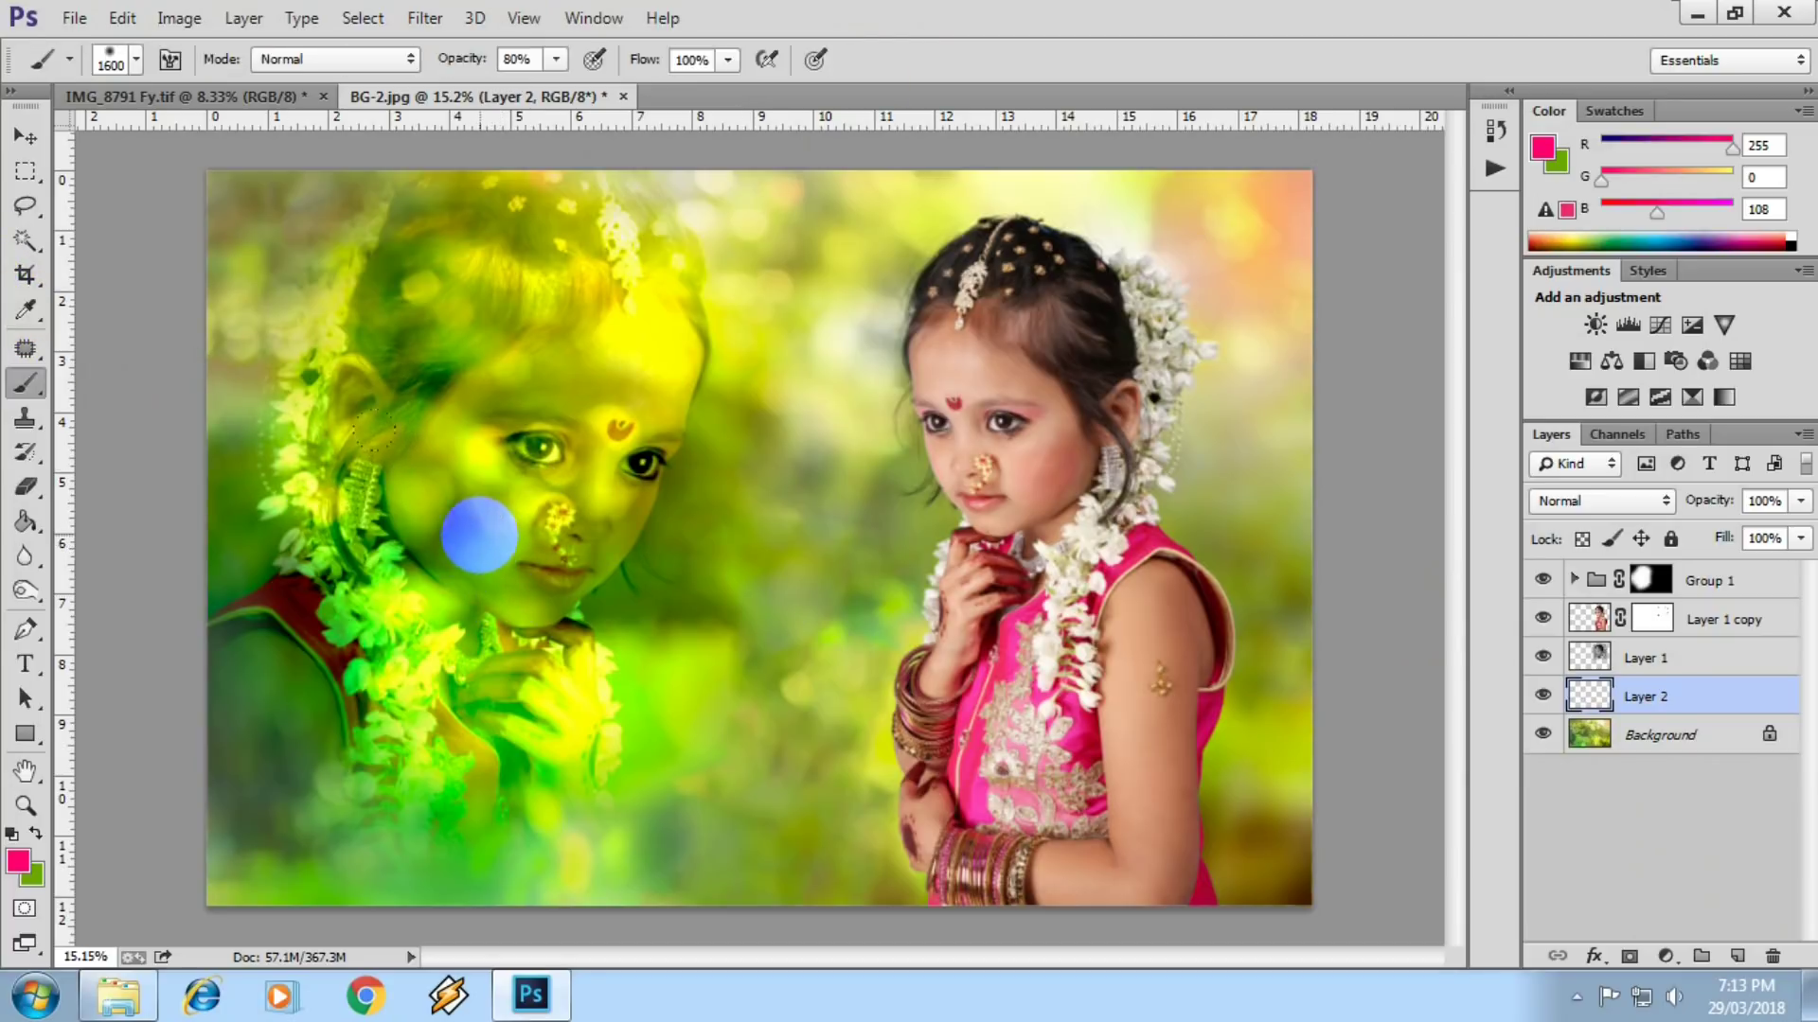
pyautogui.click(463, 495)
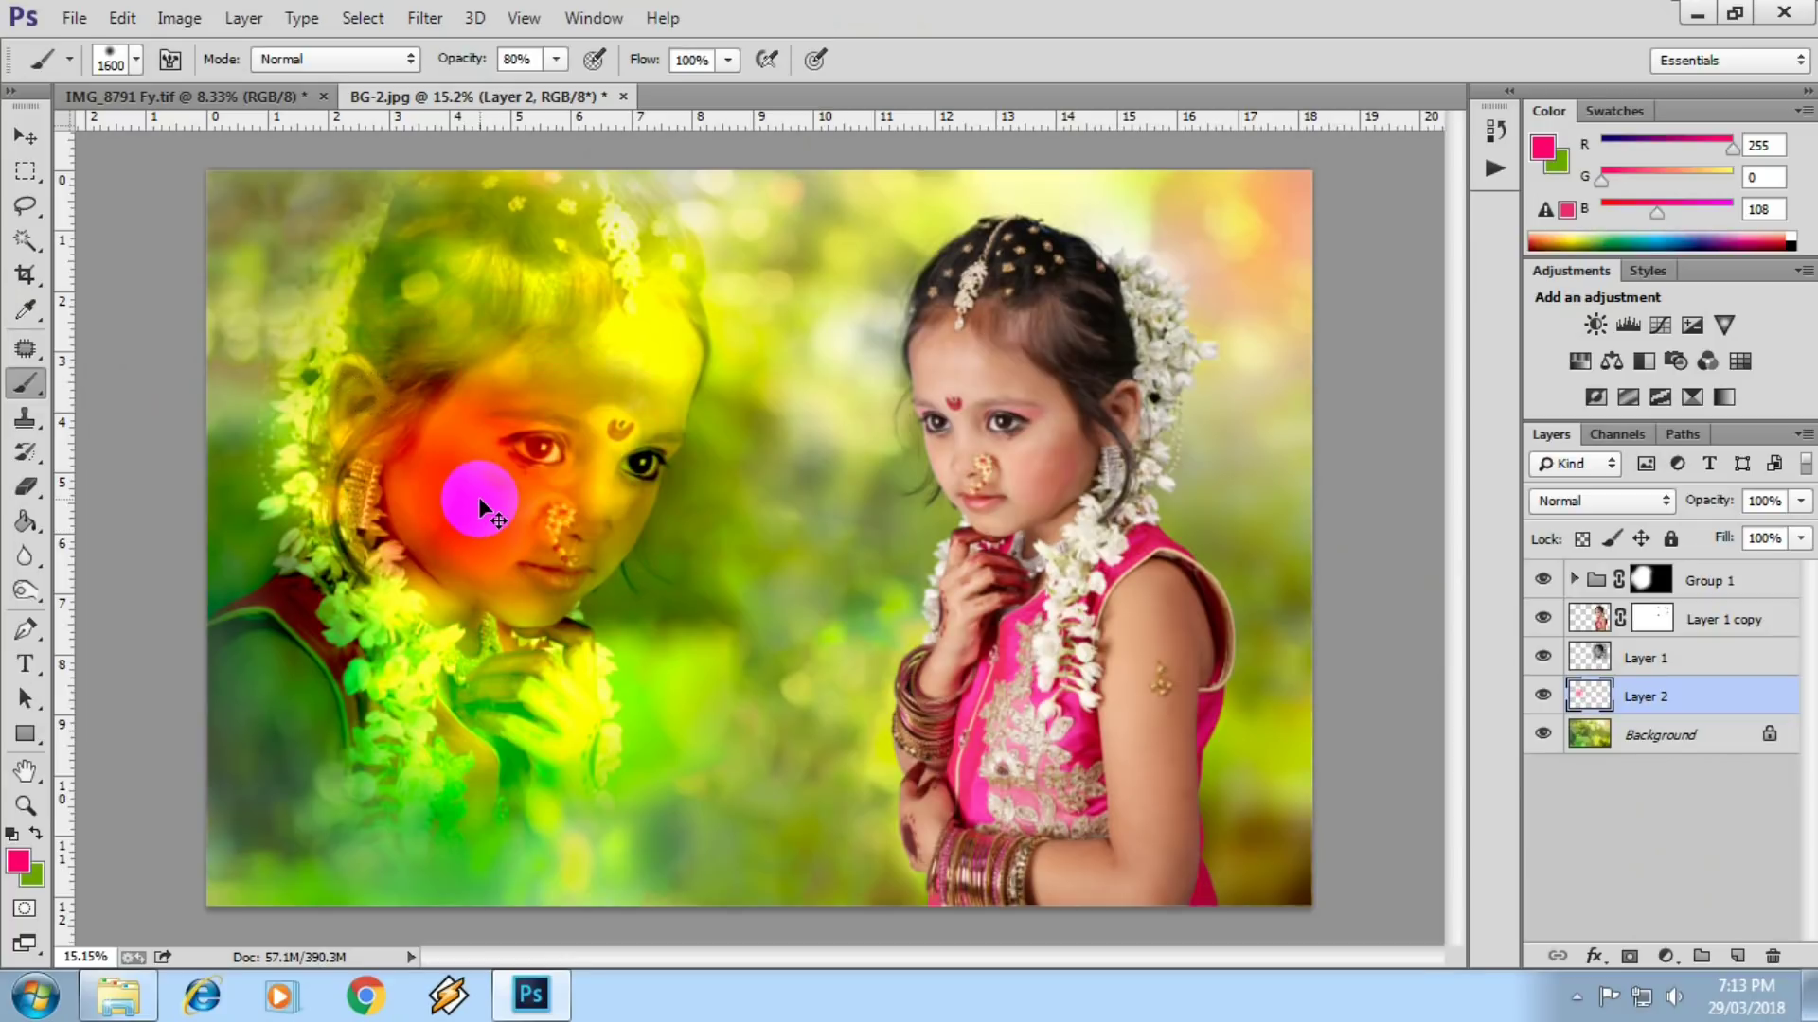
pyautogui.hotkey('ctrl', 'z')
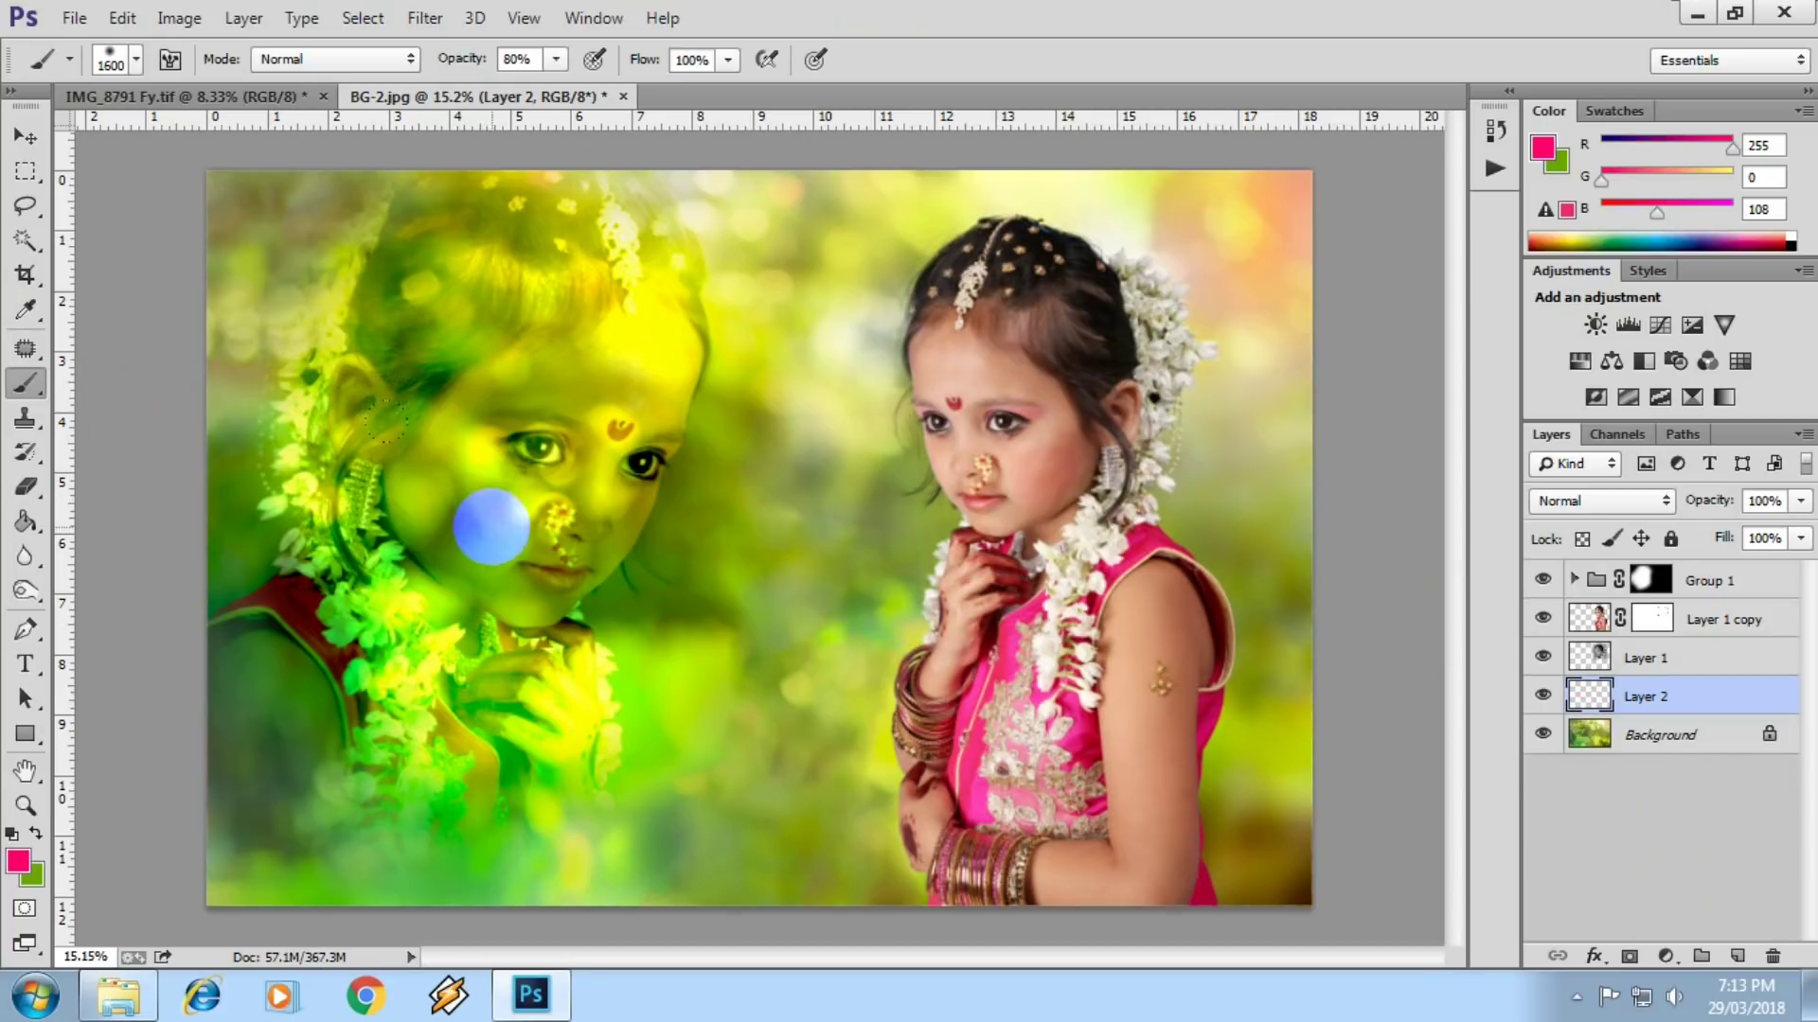
# - Sample a yellow-green from the left girl's forehead, then drag Layer 2's Levels midtones to 0.30
pyautogui.keyDown('alt'); pyautogui.click(426, 510); pyautogui.keyUp('alt')
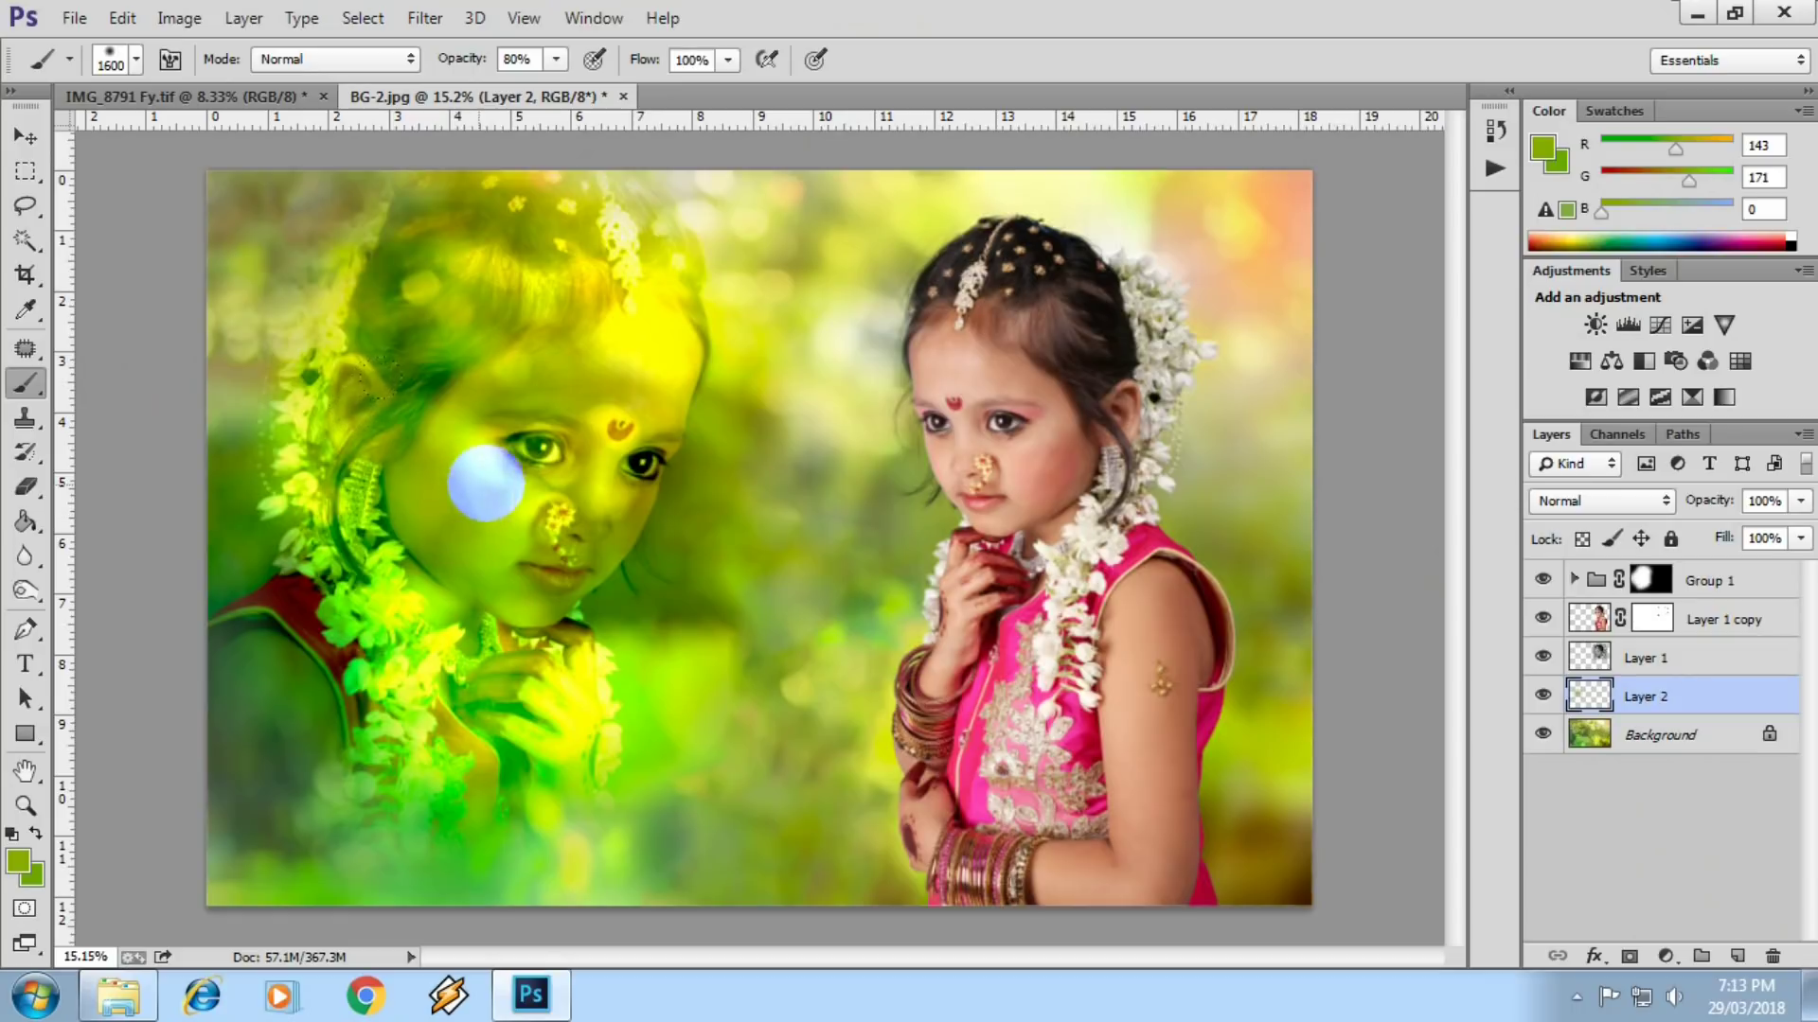
pyautogui.keyDown('alt'); pyautogui.click(646, 343); pyautogui.keyUp('alt')
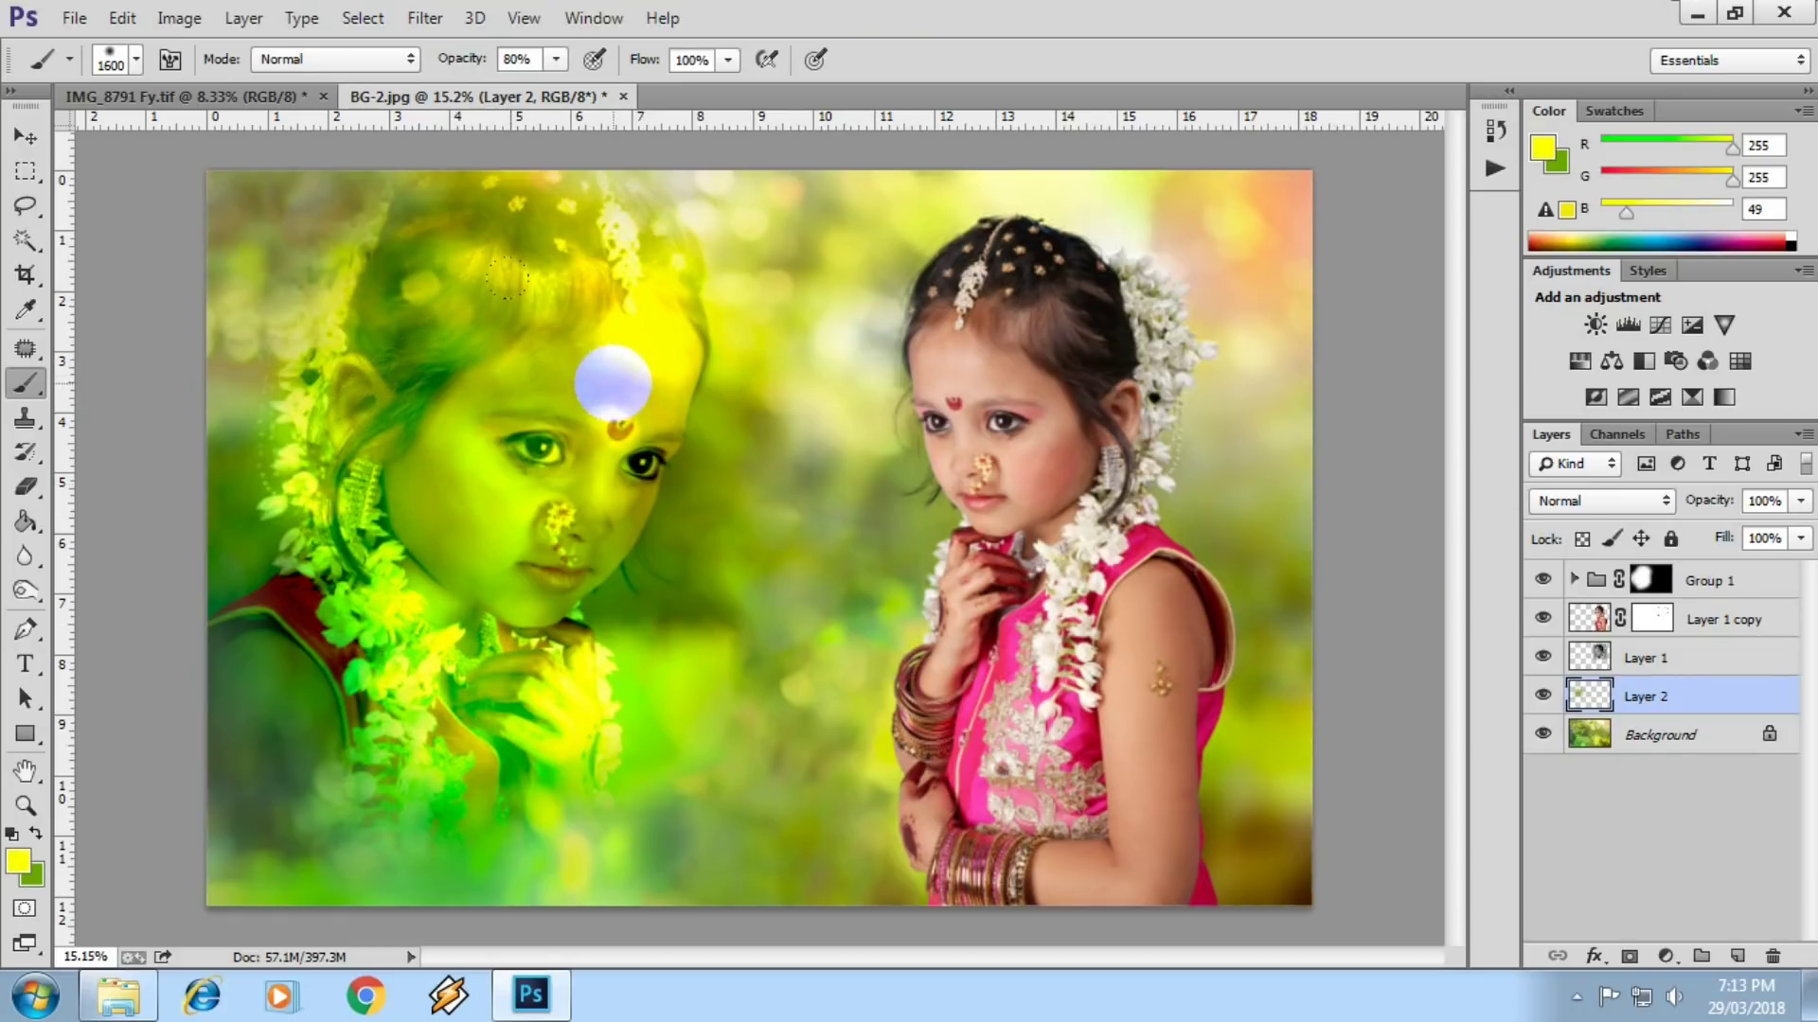
pyautogui.keyDown('alt'); pyautogui.click(603, 404); pyautogui.keyUp('alt')
pyautogui.moveTo(636, 516)
pyautogui.mouseDown()
pyautogui.moveTo(588, 355)
pyautogui.moveTo(599, 410)
pyautogui.mouseUp()
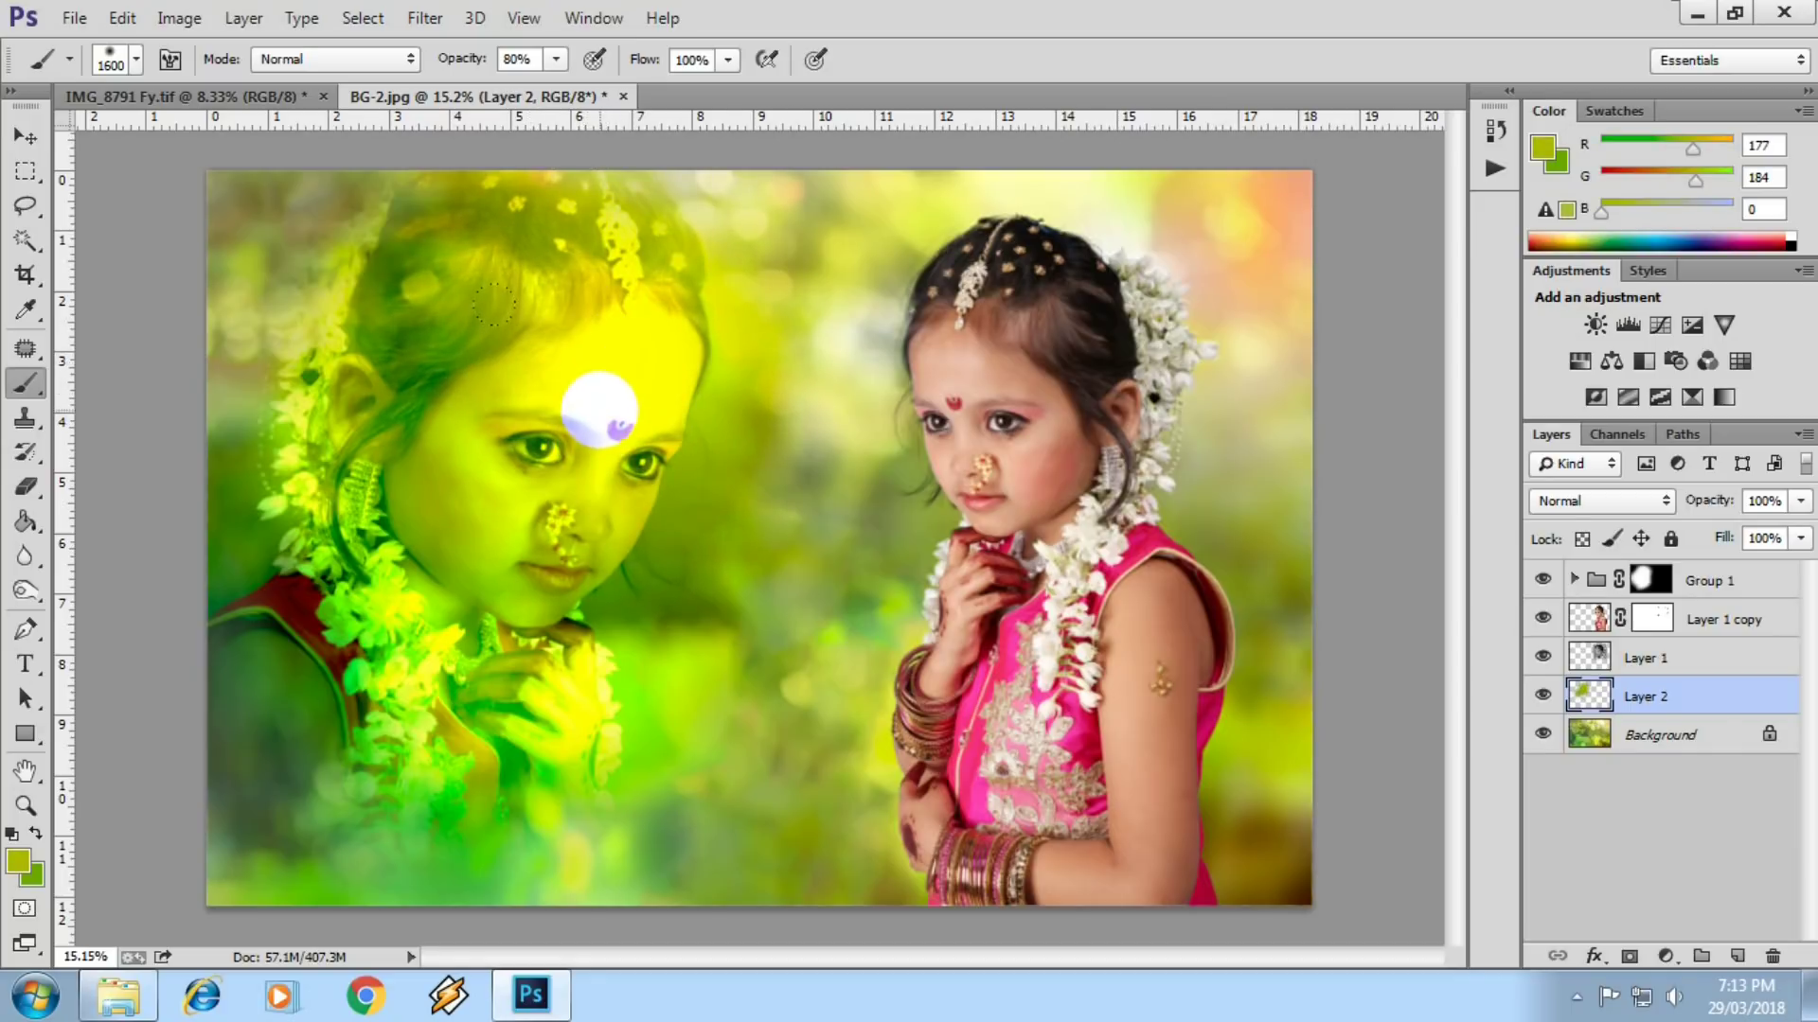
pyautogui.moveTo(599, 410)
pyautogui.keyDown('alt'); pyautogui.mouseDown()
pyautogui.moveTo(497, 500)
pyautogui.moveTo(518, 438)
pyautogui.mouseUp(); pyautogui.keyUp('alt')
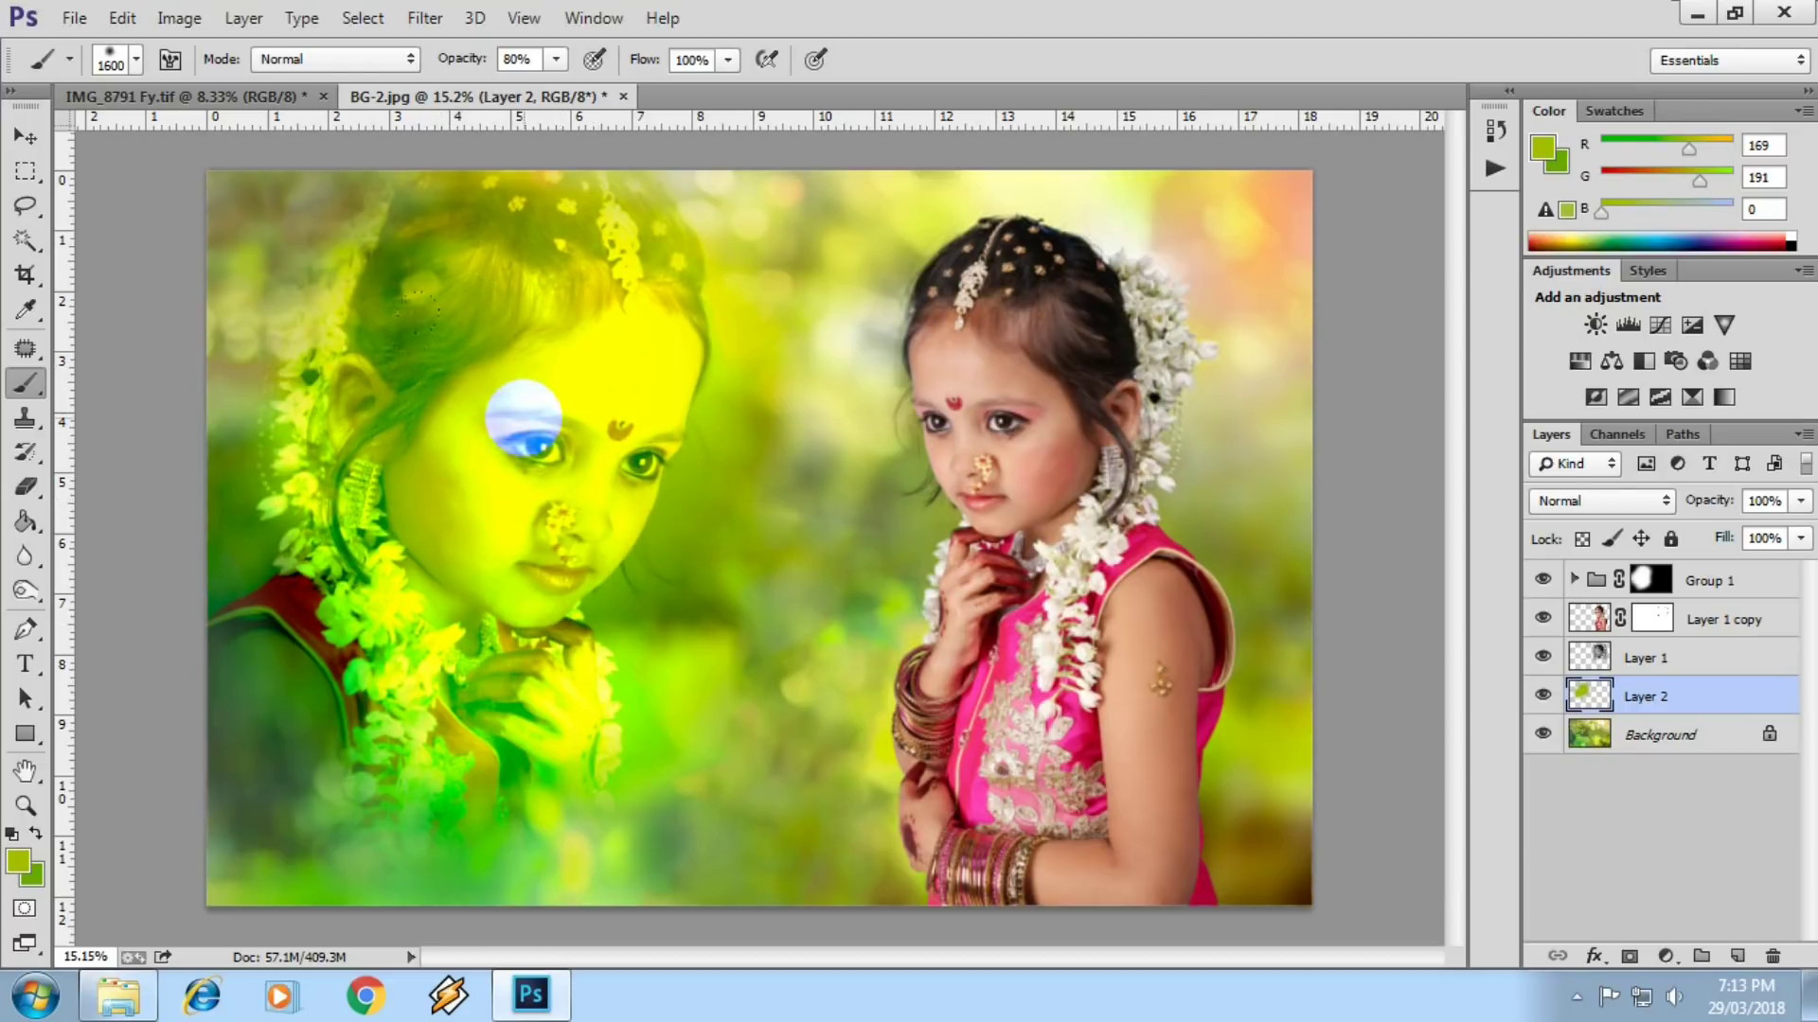
pyautogui.moveTo(522, 454)
pyautogui.keyDown('alt'); pyautogui.mouseDown()
pyautogui.moveTo(533, 559)
pyautogui.moveTo(446, 508)
pyautogui.moveTo(366, 637)
pyautogui.moveTo(508, 272)
pyautogui.moveTo(535, 686)
pyautogui.moveTo(665, 623)
pyautogui.mouseUp(); pyautogui.keyUp('alt')
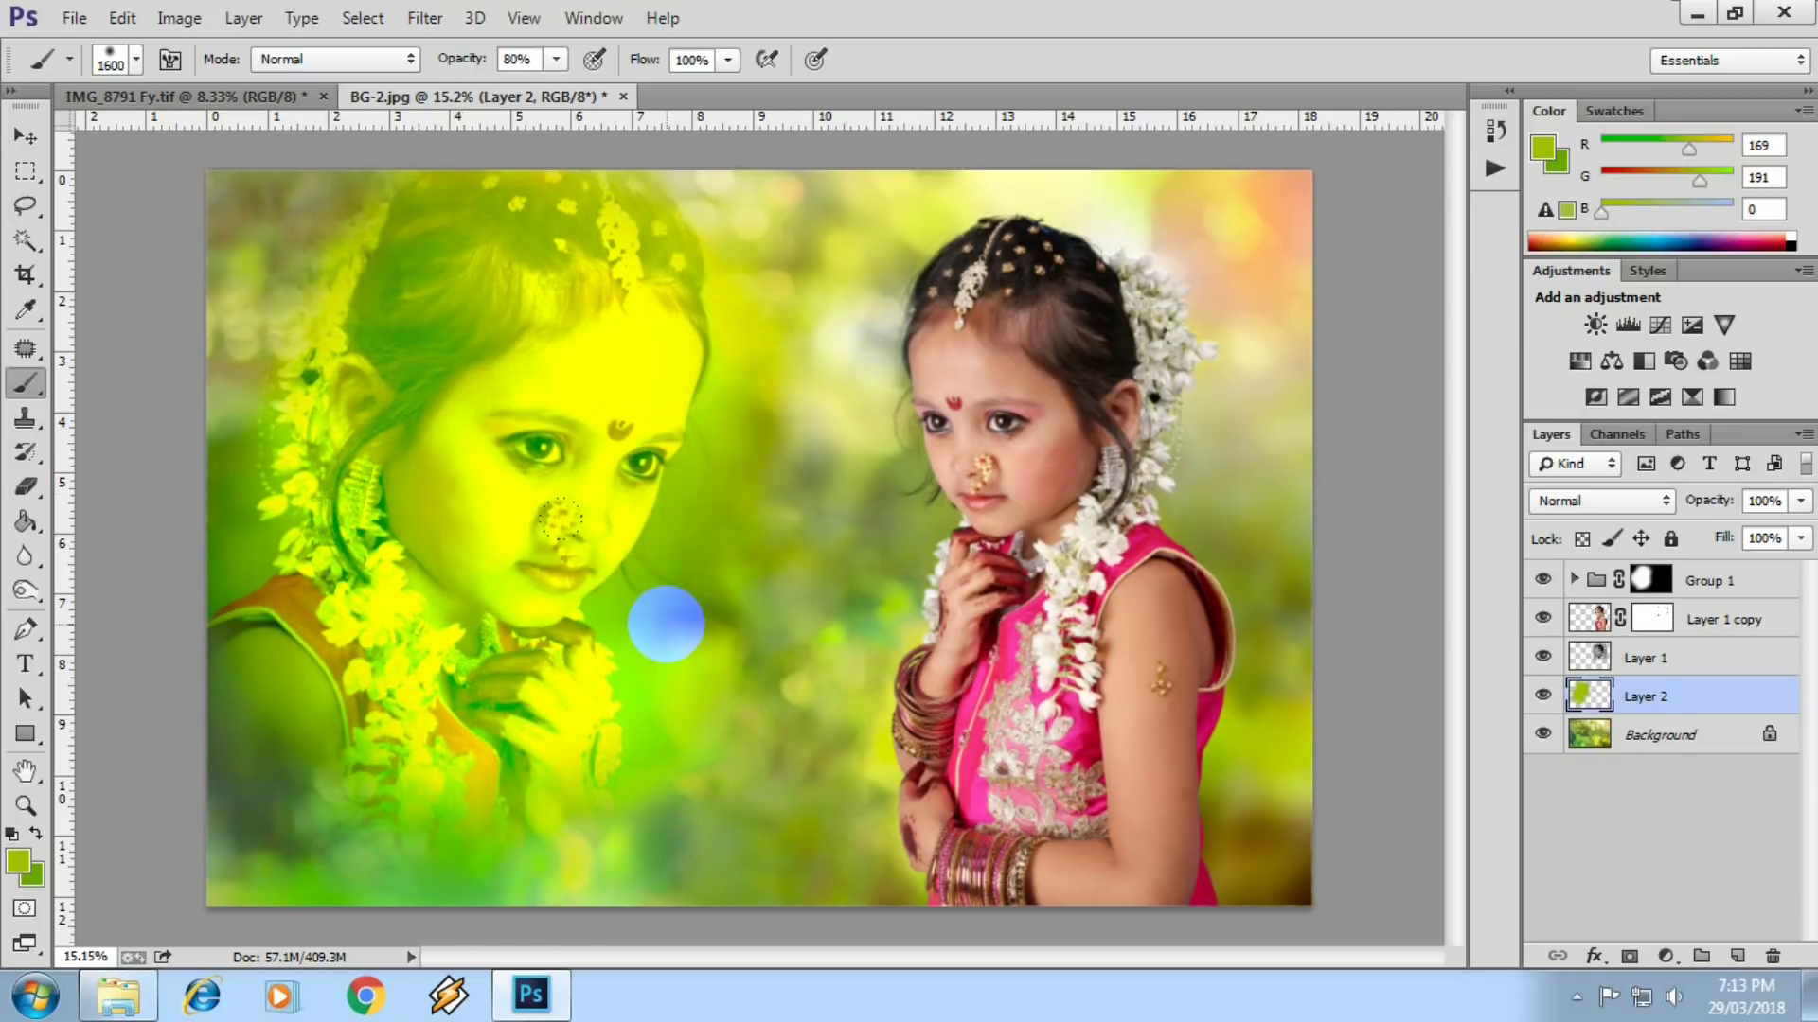
pyautogui.hotkey('ctrl', 'l')
pyautogui.moveTo(450, 420); pyautogui.dragTo(556, 420)
# - Apply Levels to Layer 2 with midtones 0.32, input white 246 and output white 192
pyautogui.moveTo(506, 121); pyautogui.dragTo(1003, 84)
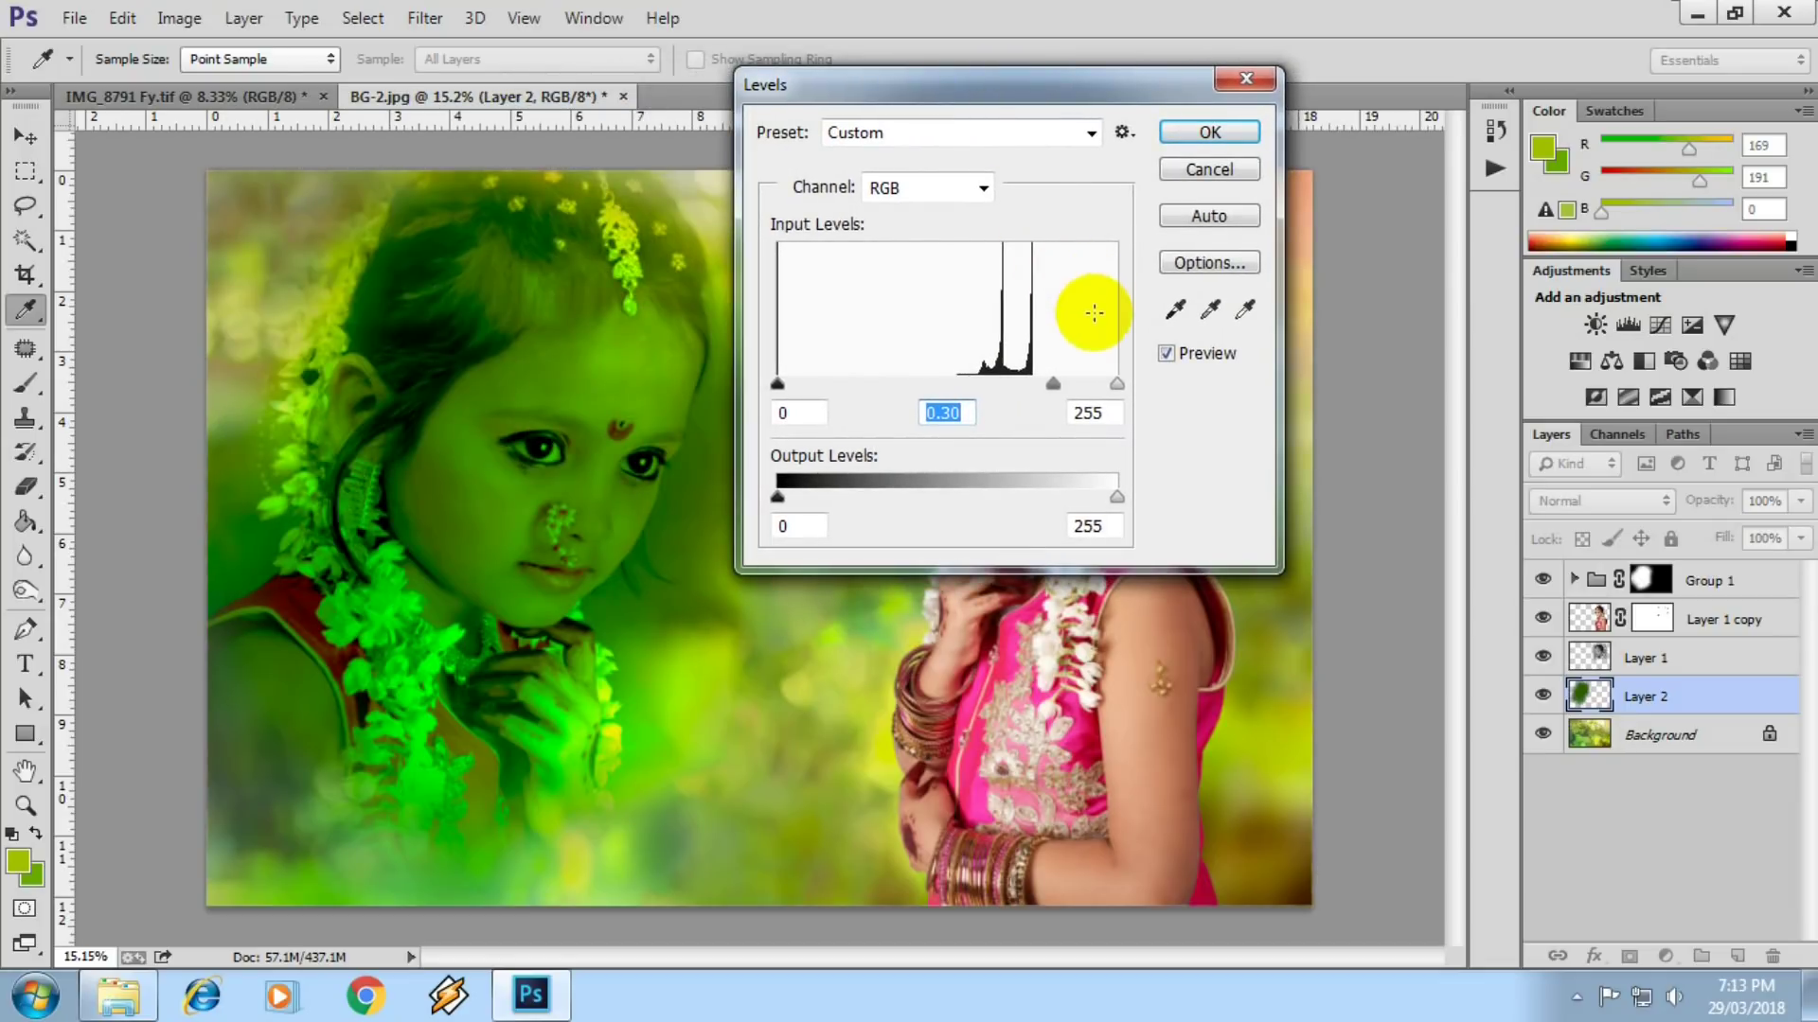
pyautogui.moveTo(1118, 384); pyautogui.dragTo(1040, 398)
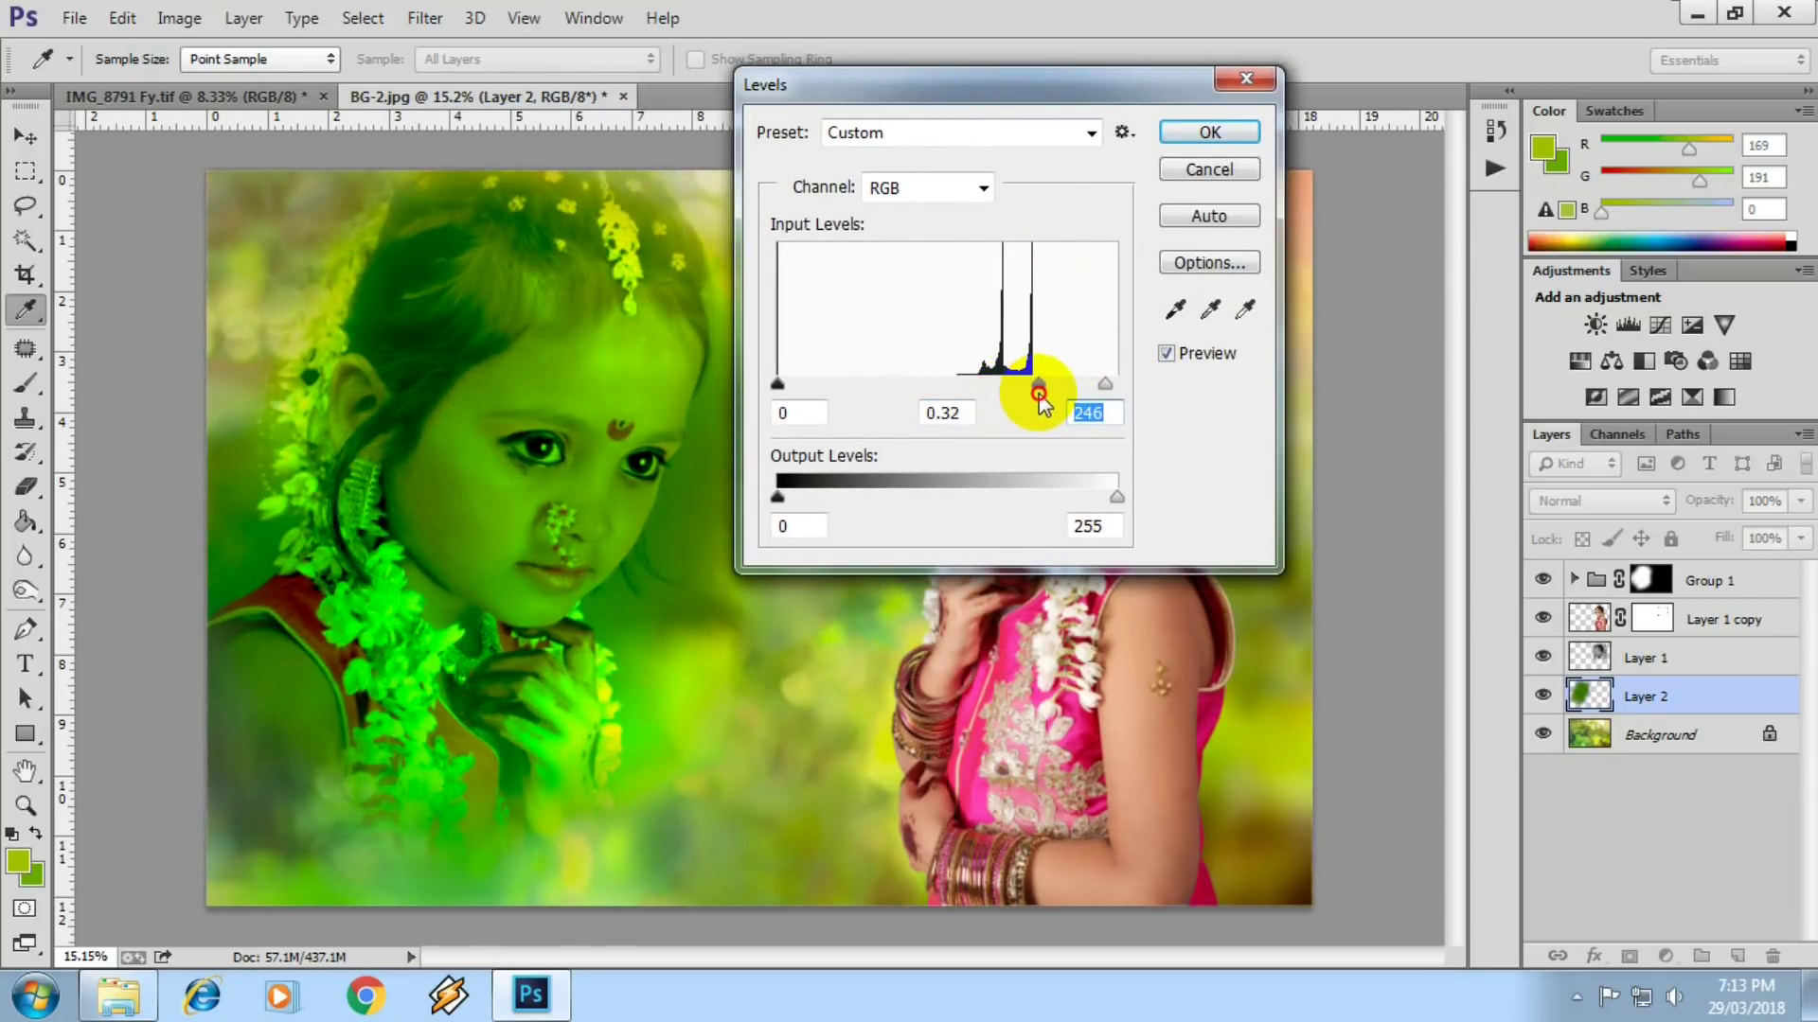
pyautogui.moveTo(1117, 494); pyautogui.dragTo(1096, 502)
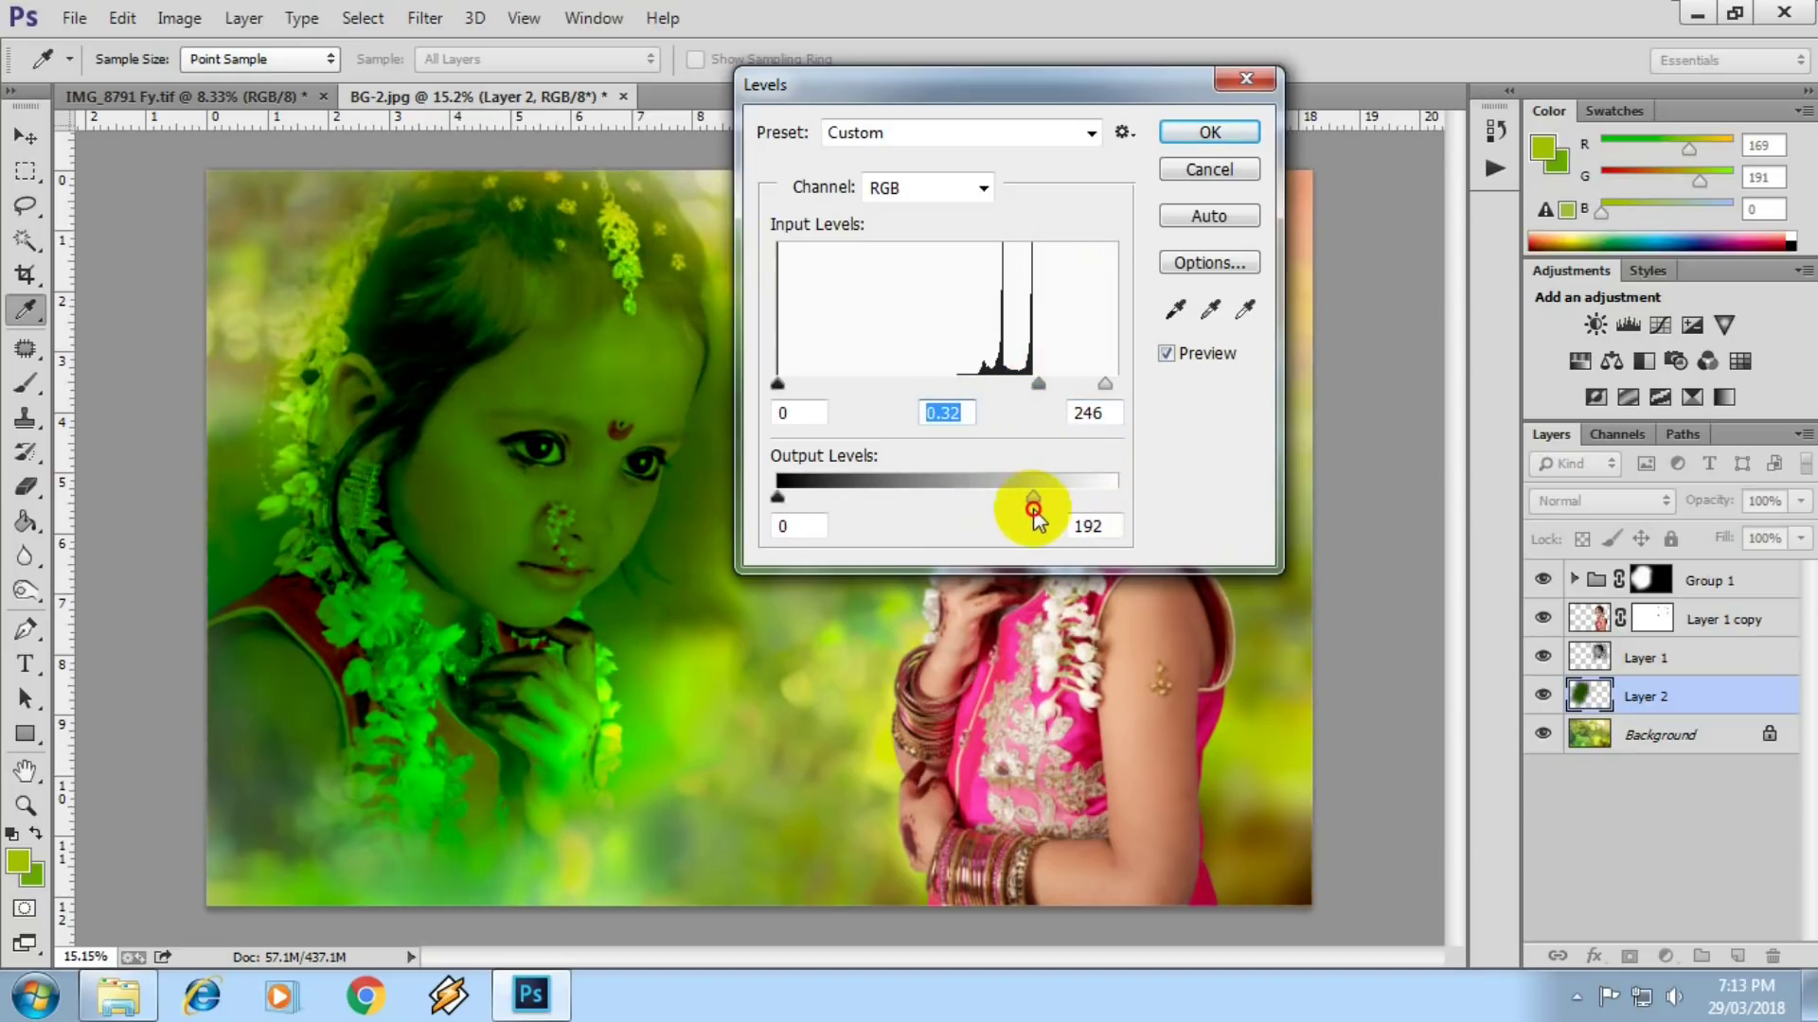
pyautogui.press('Return')
# - Set Layer 2's opacity to 88%
pyautogui.press('b')
pyautogui.click(1799, 501)
pyautogui.moveTo(1765, 532); pyautogui.dragTo(1784, 532)
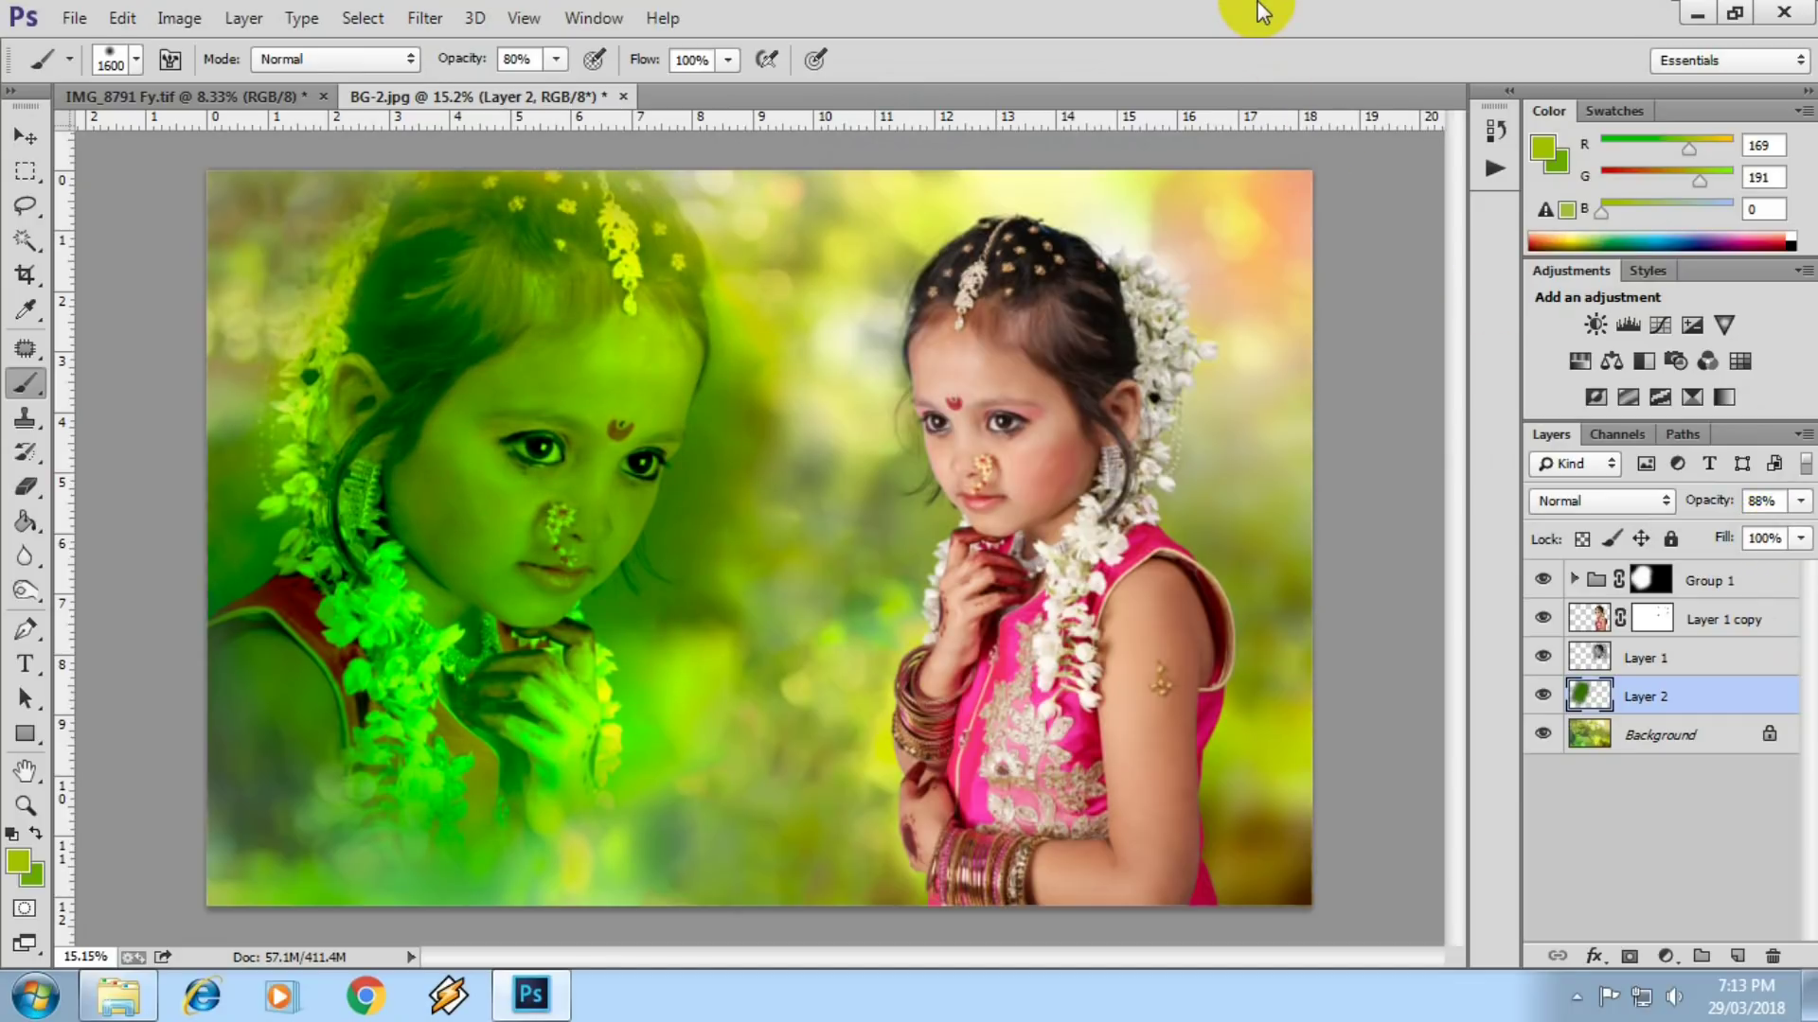
# - Move Layer 2 under Group 1, group both as Group 2 at 97% opacity
pyautogui.scroll(-2, 608, 365)
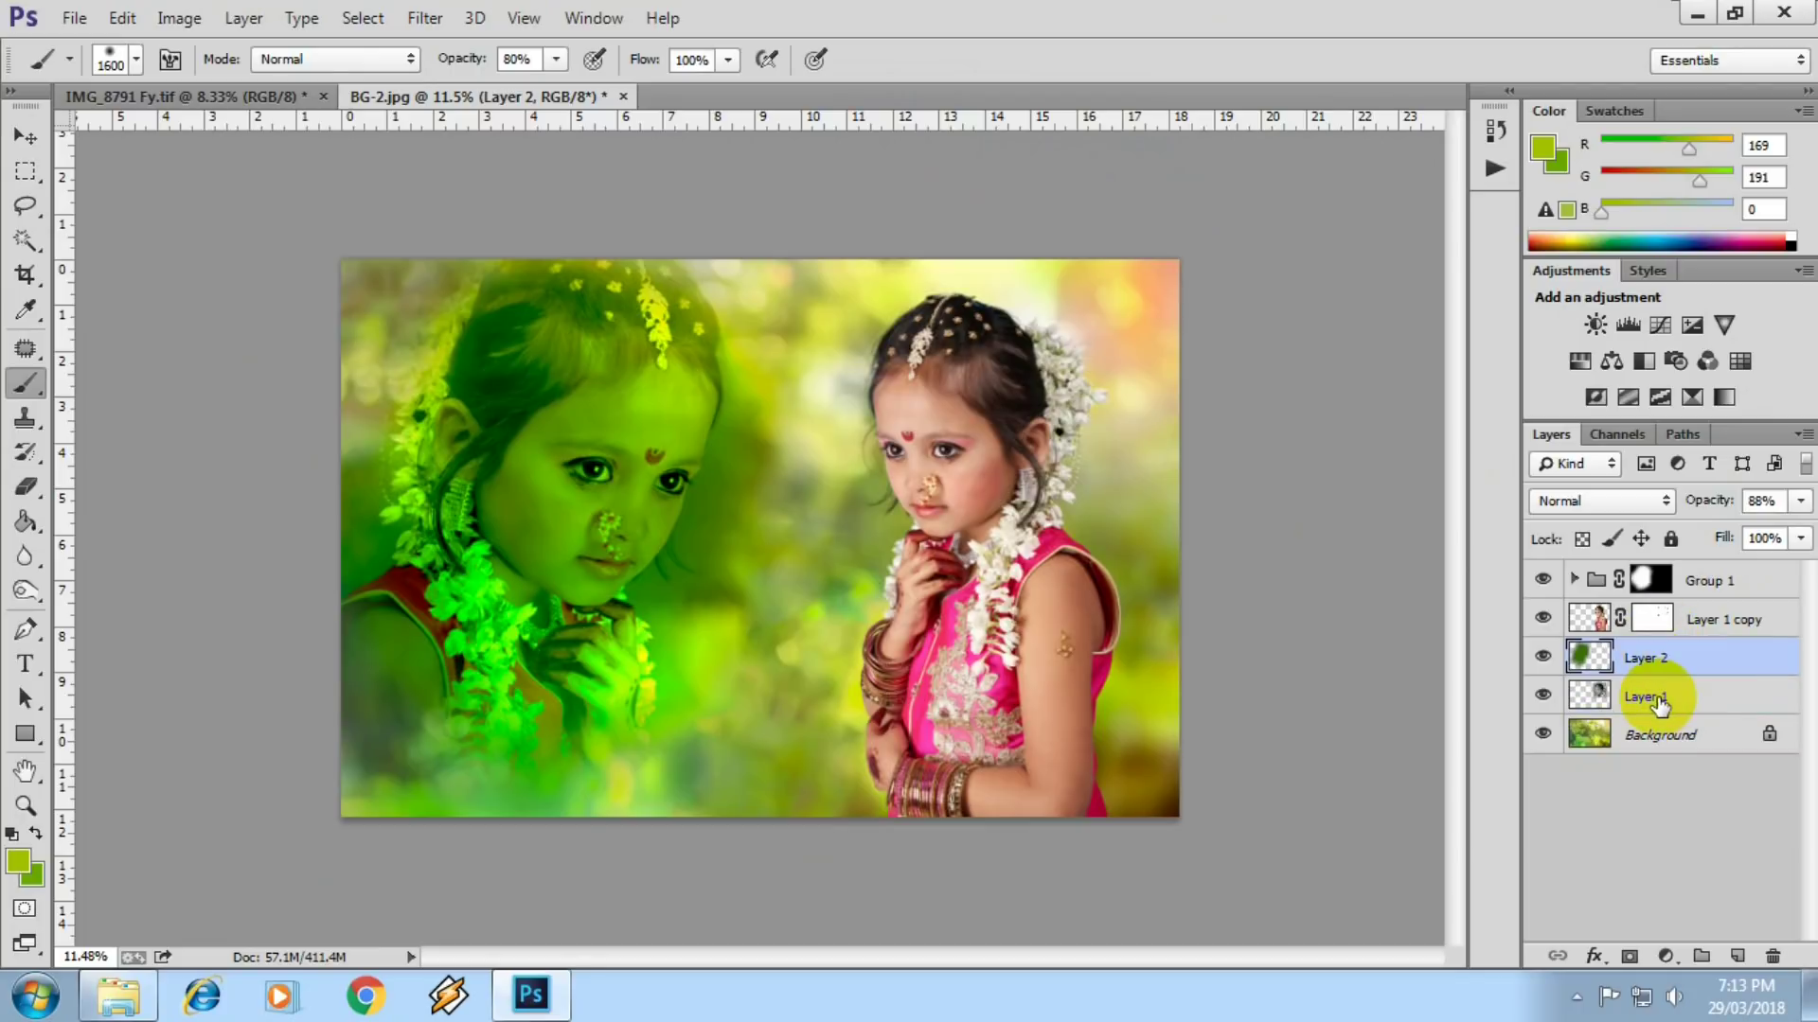
pyautogui.moveTo(1659, 705); pyautogui.dragTo(1616, 609)
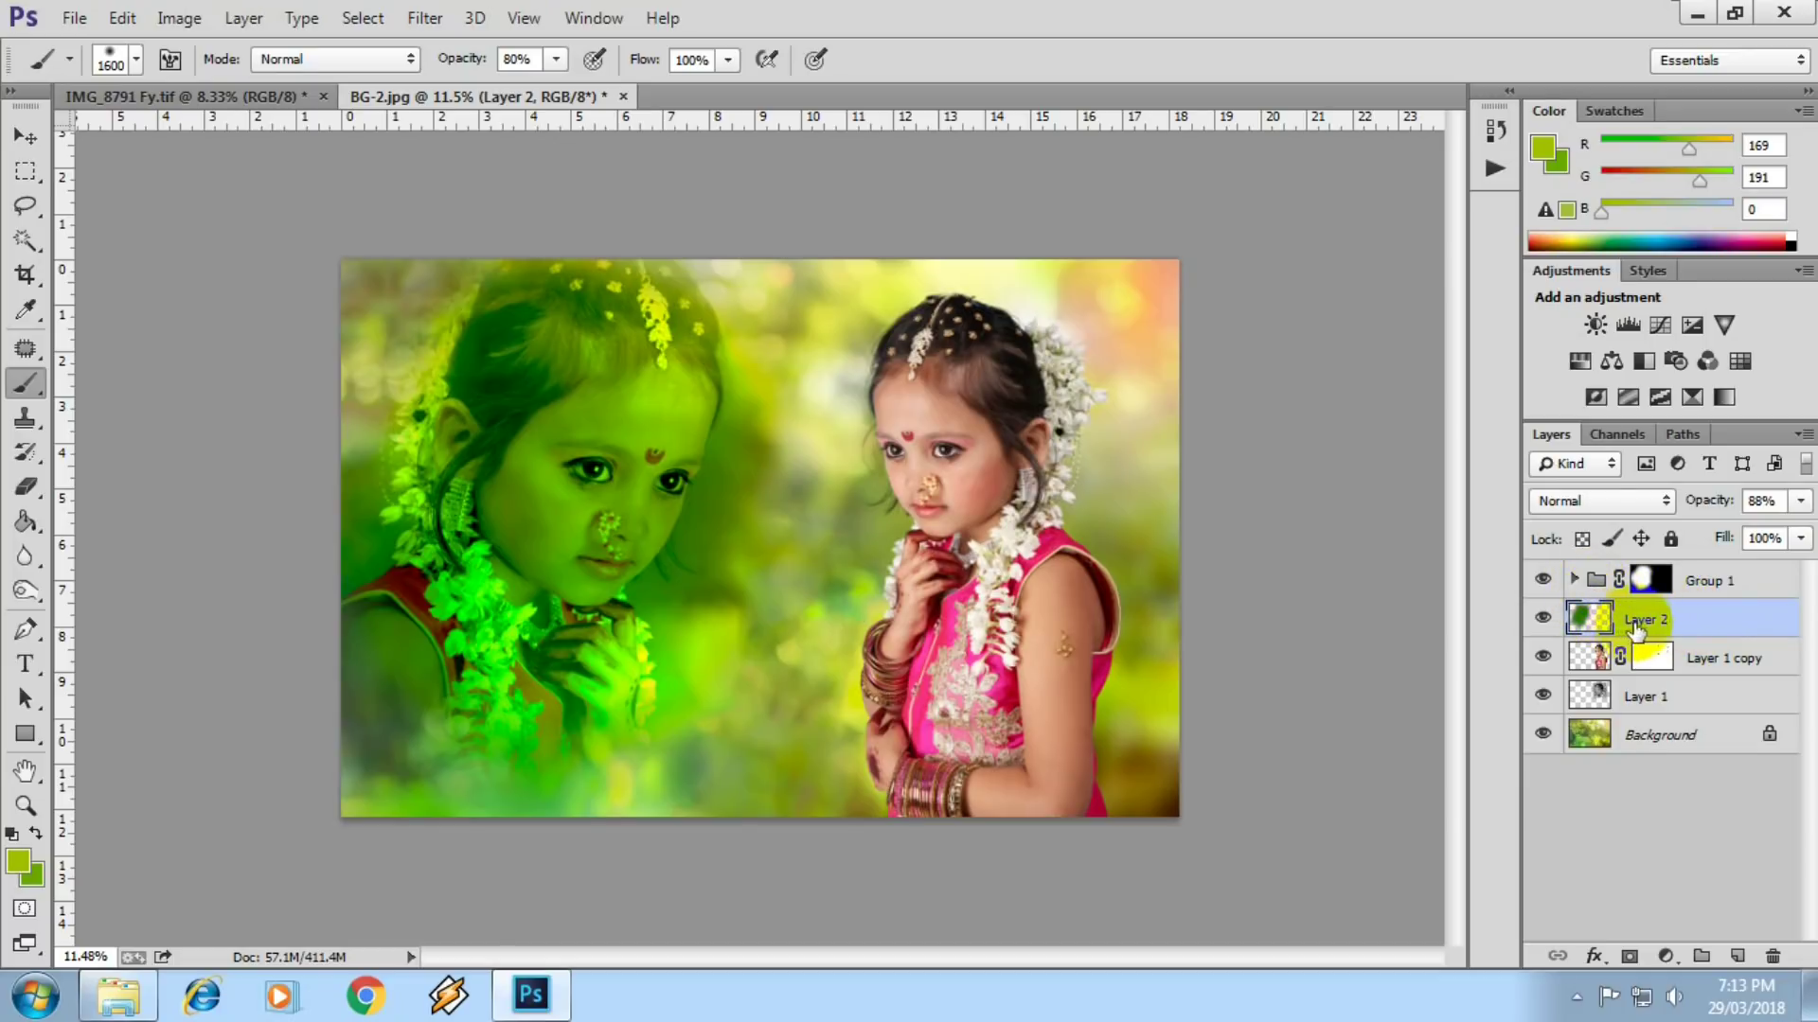
pyautogui.moveTo(1599, 617); pyautogui.dragTo(1614, 582)
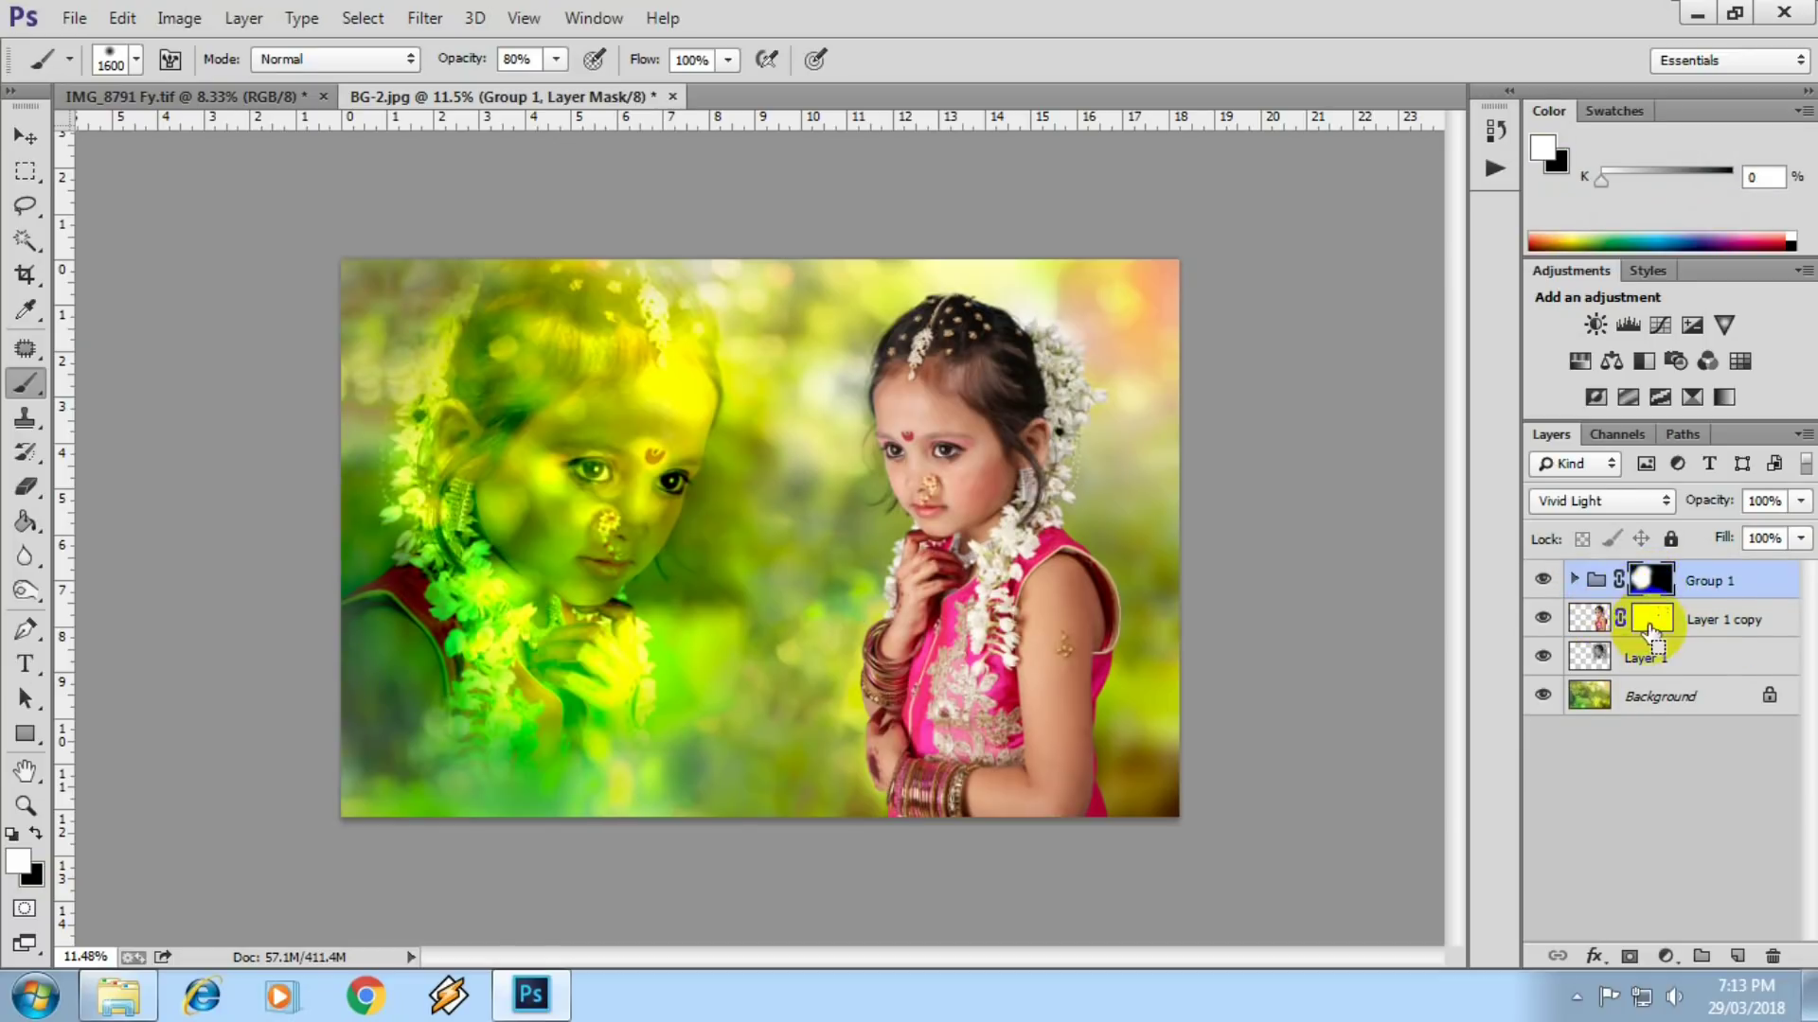
pyautogui.hotkey('ctrl', 'z')
pyautogui.keyDown('shift'); pyautogui.click(1693, 596); pyautogui.keyUp('shift')
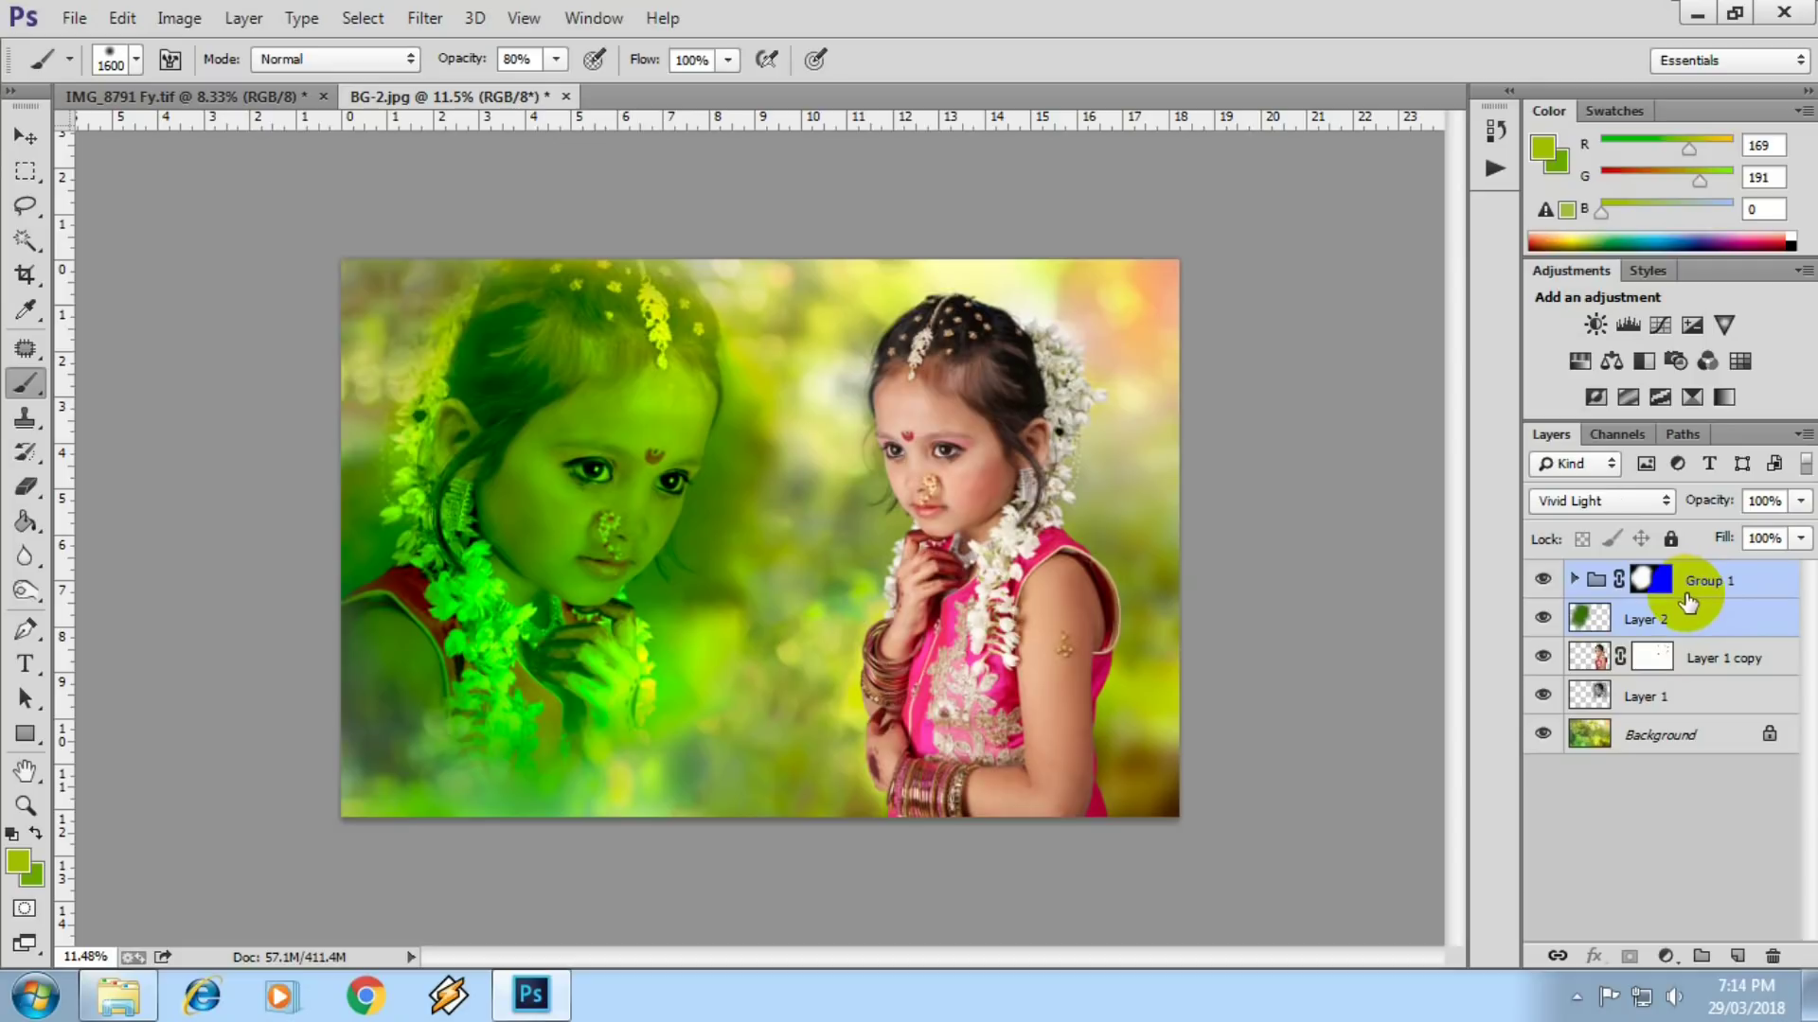
pyautogui.hotkey('ctrl', 'g')
pyautogui.moveTo(1798, 502)
pyautogui.mouseDown()
pyautogui.moveTo(1767, 534)
pyautogui.moveTo(1794, 532)
pyautogui.mouseUp()
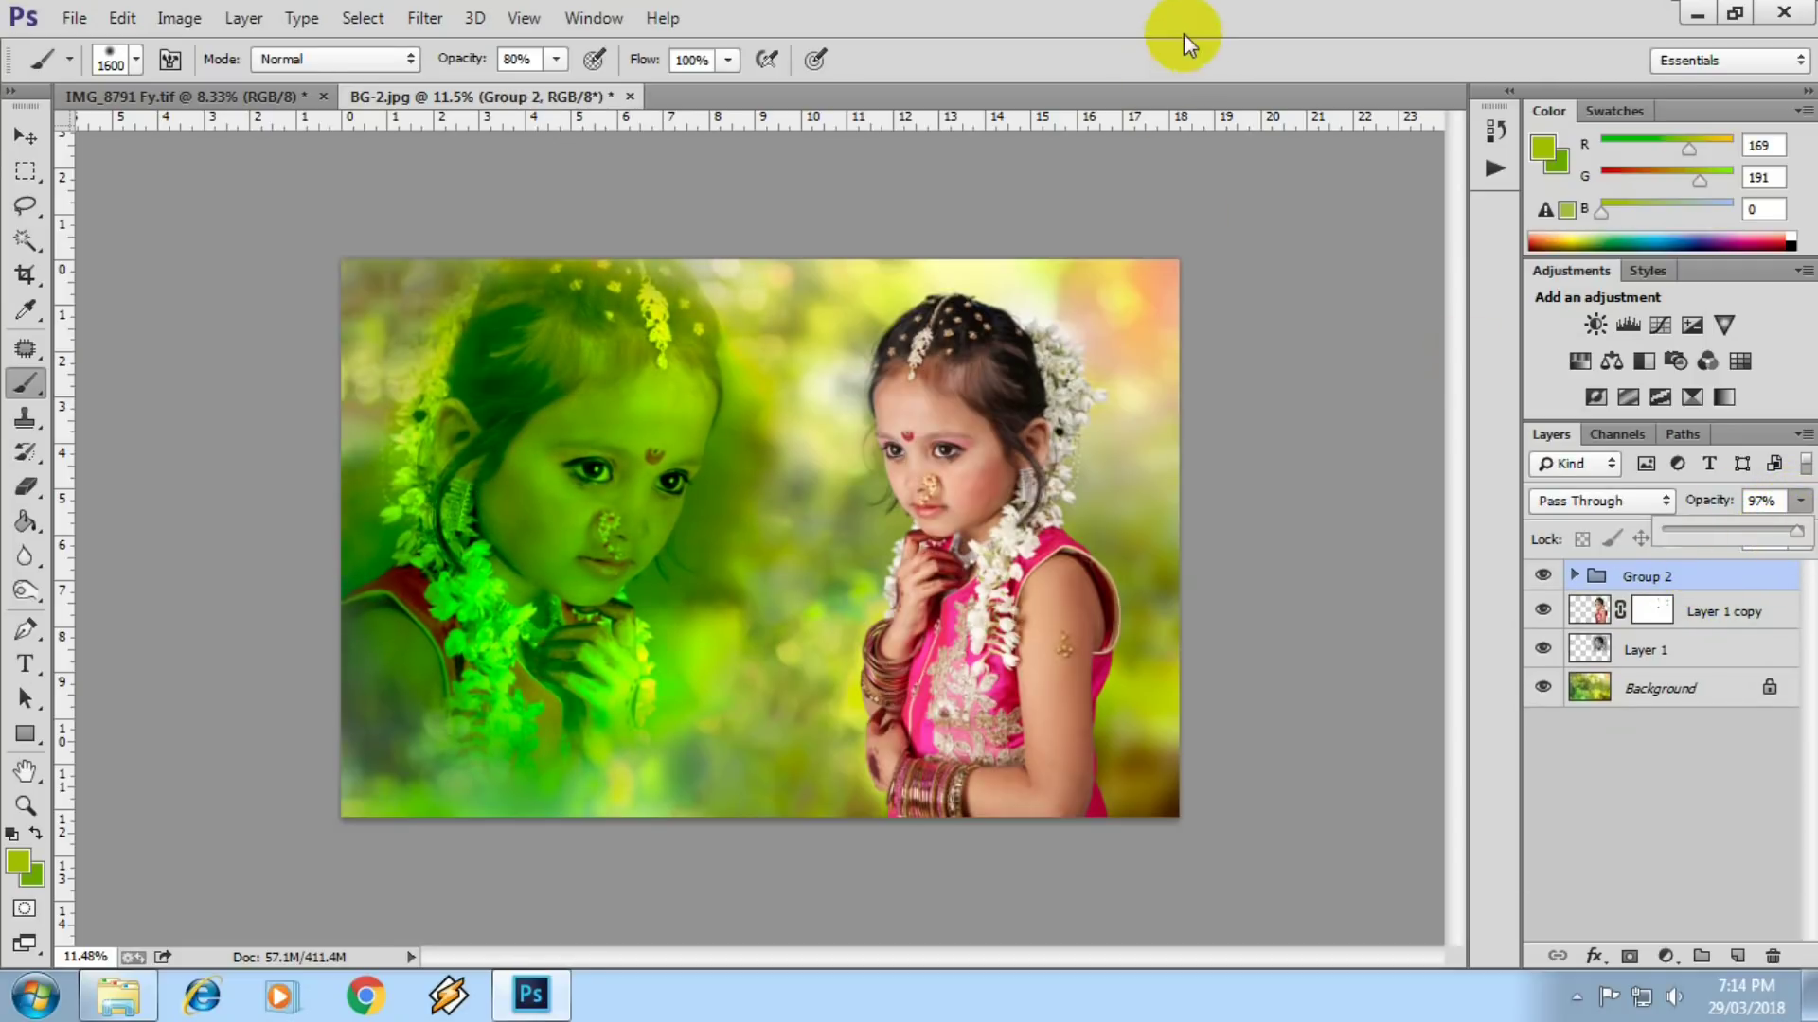
# - Open the Layers panel menu and dismiss it without flattening
pyautogui.scroll(4, 1001, 423)
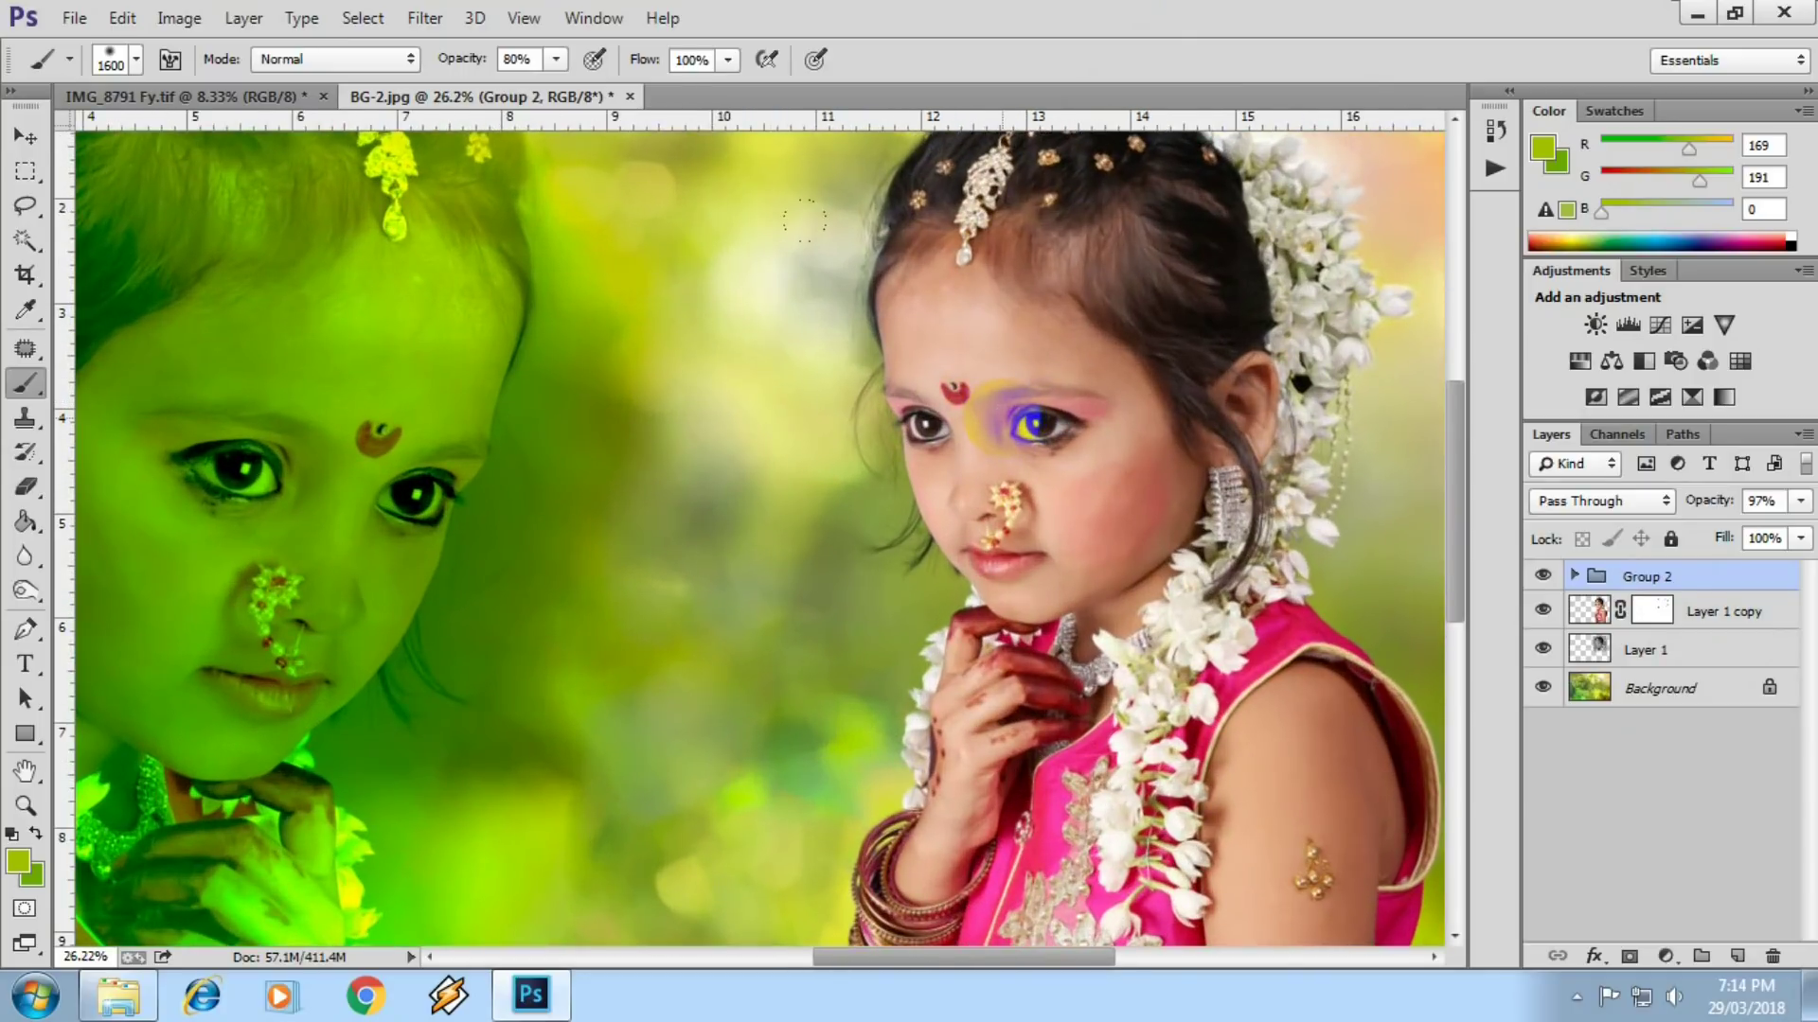
pyautogui.scroll(-4, 1000, 423)
pyautogui.scroll(2, 971, 459)
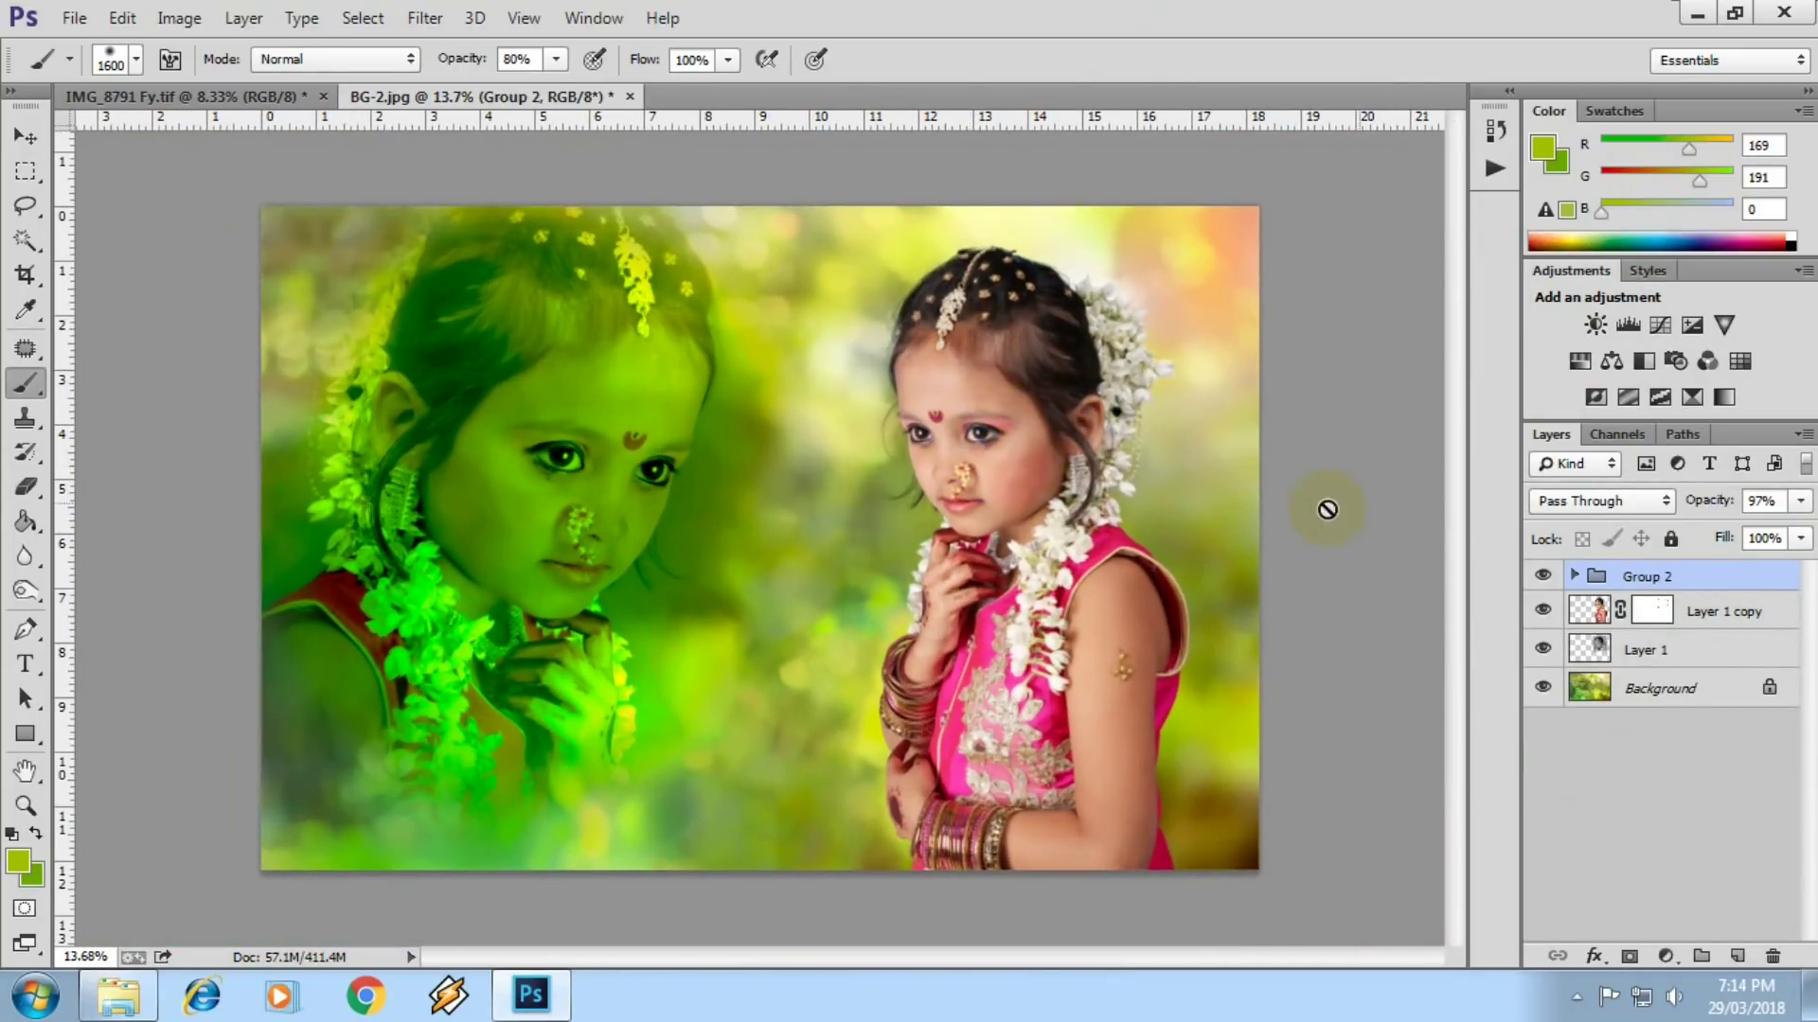
pyautogui.click(1797, 433)
pyautogui.click(1094, 421)
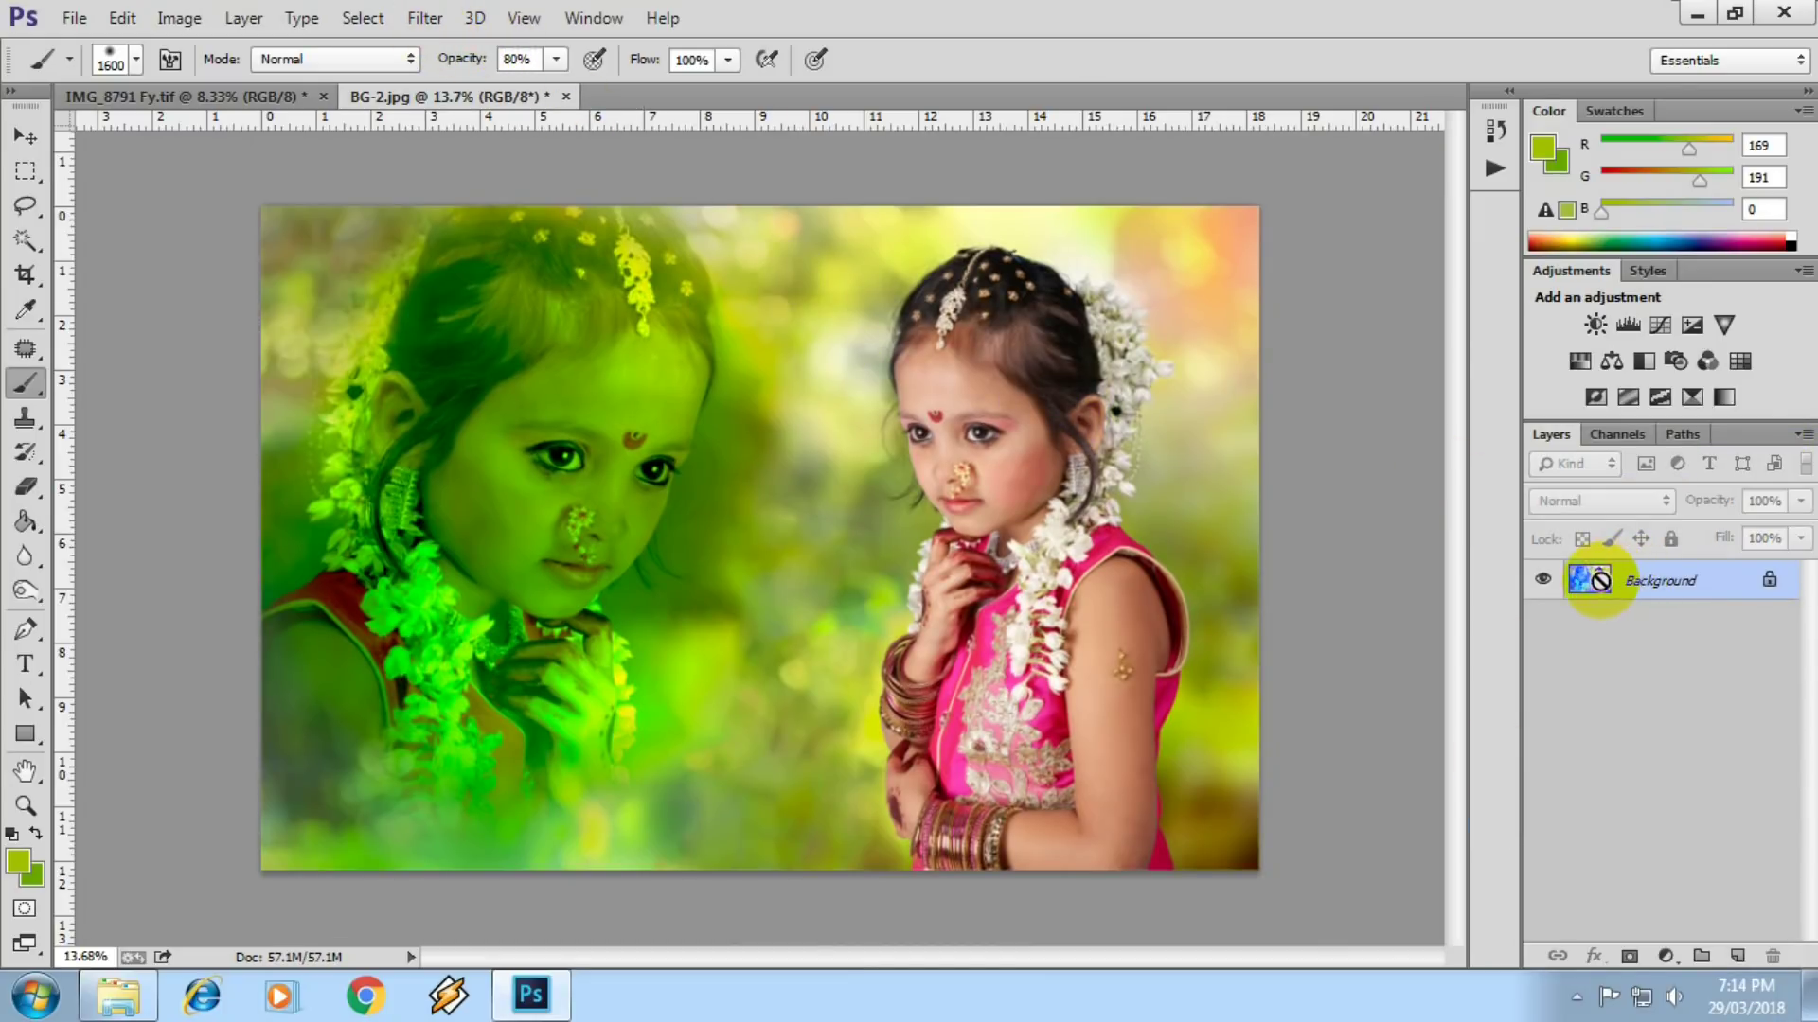
# - Duplicate the Background as a smart-object Layer 1 and apply the Camera Raw filter
pyautogui.hotkey('ctrl', 'j')
pyautogui.rightClick(1660, 572)
pyautogui.click(1218, 326)
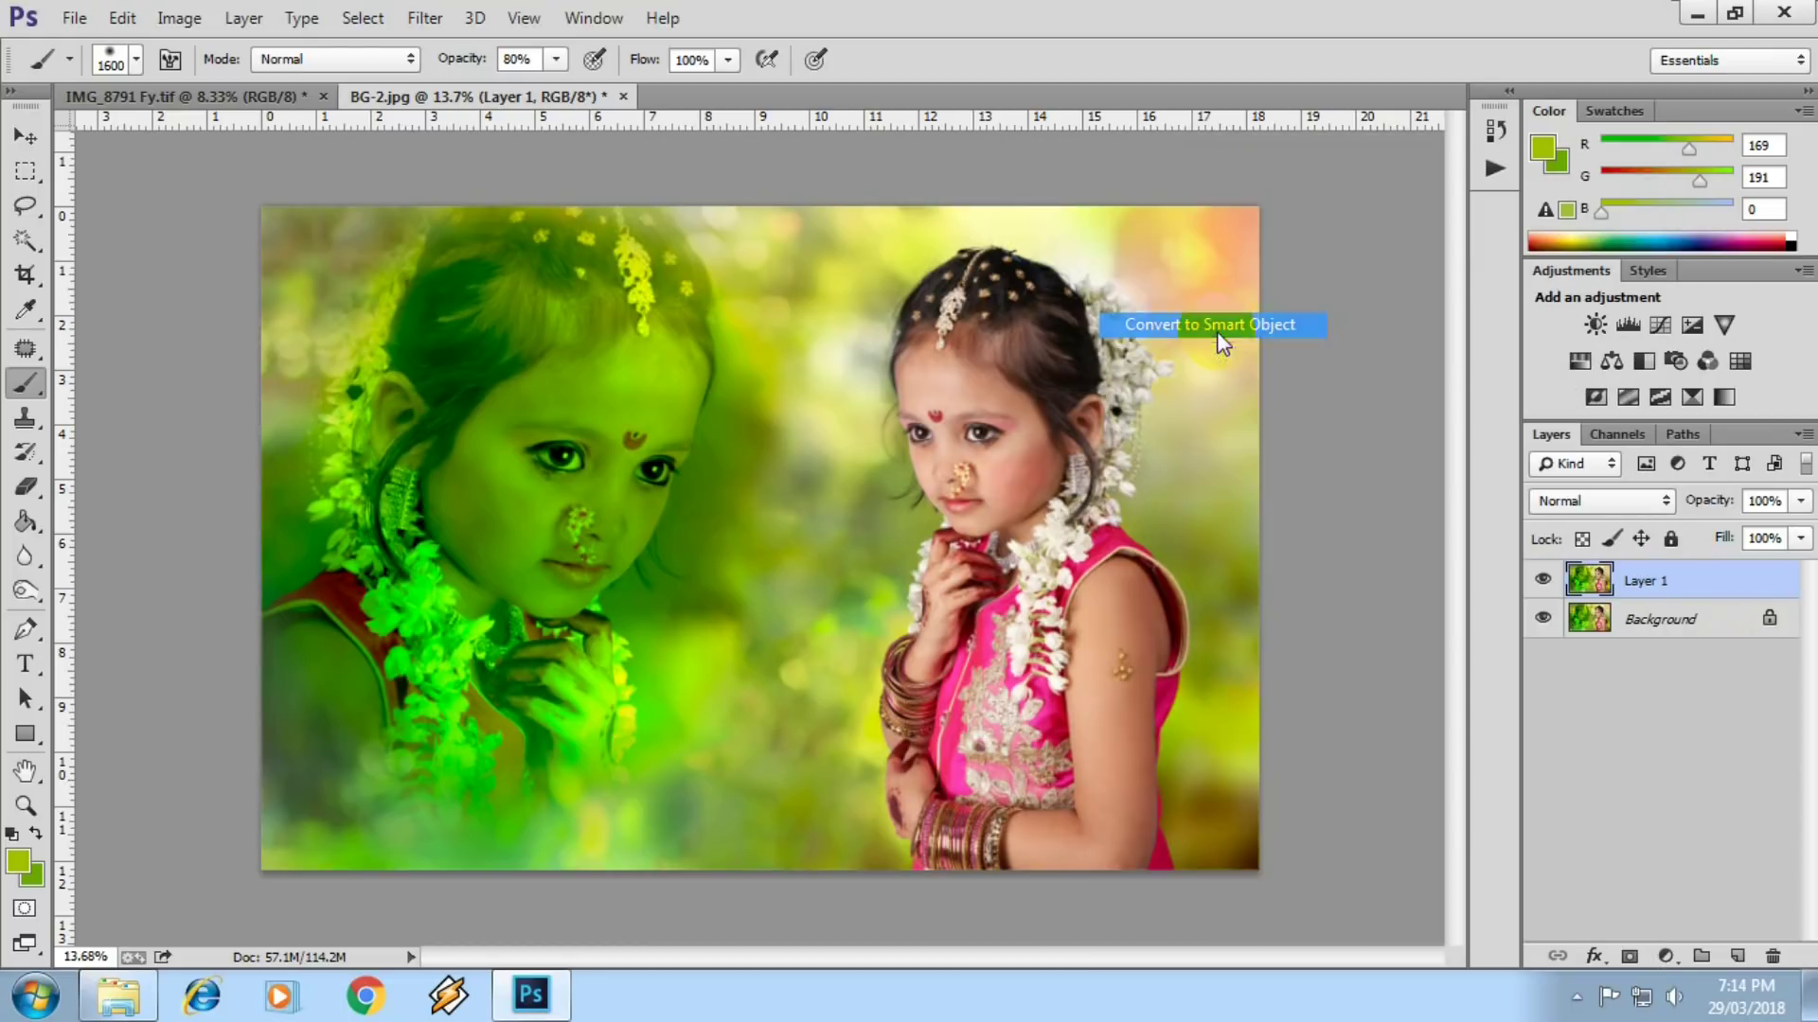
pyautogui.click(428, 18)
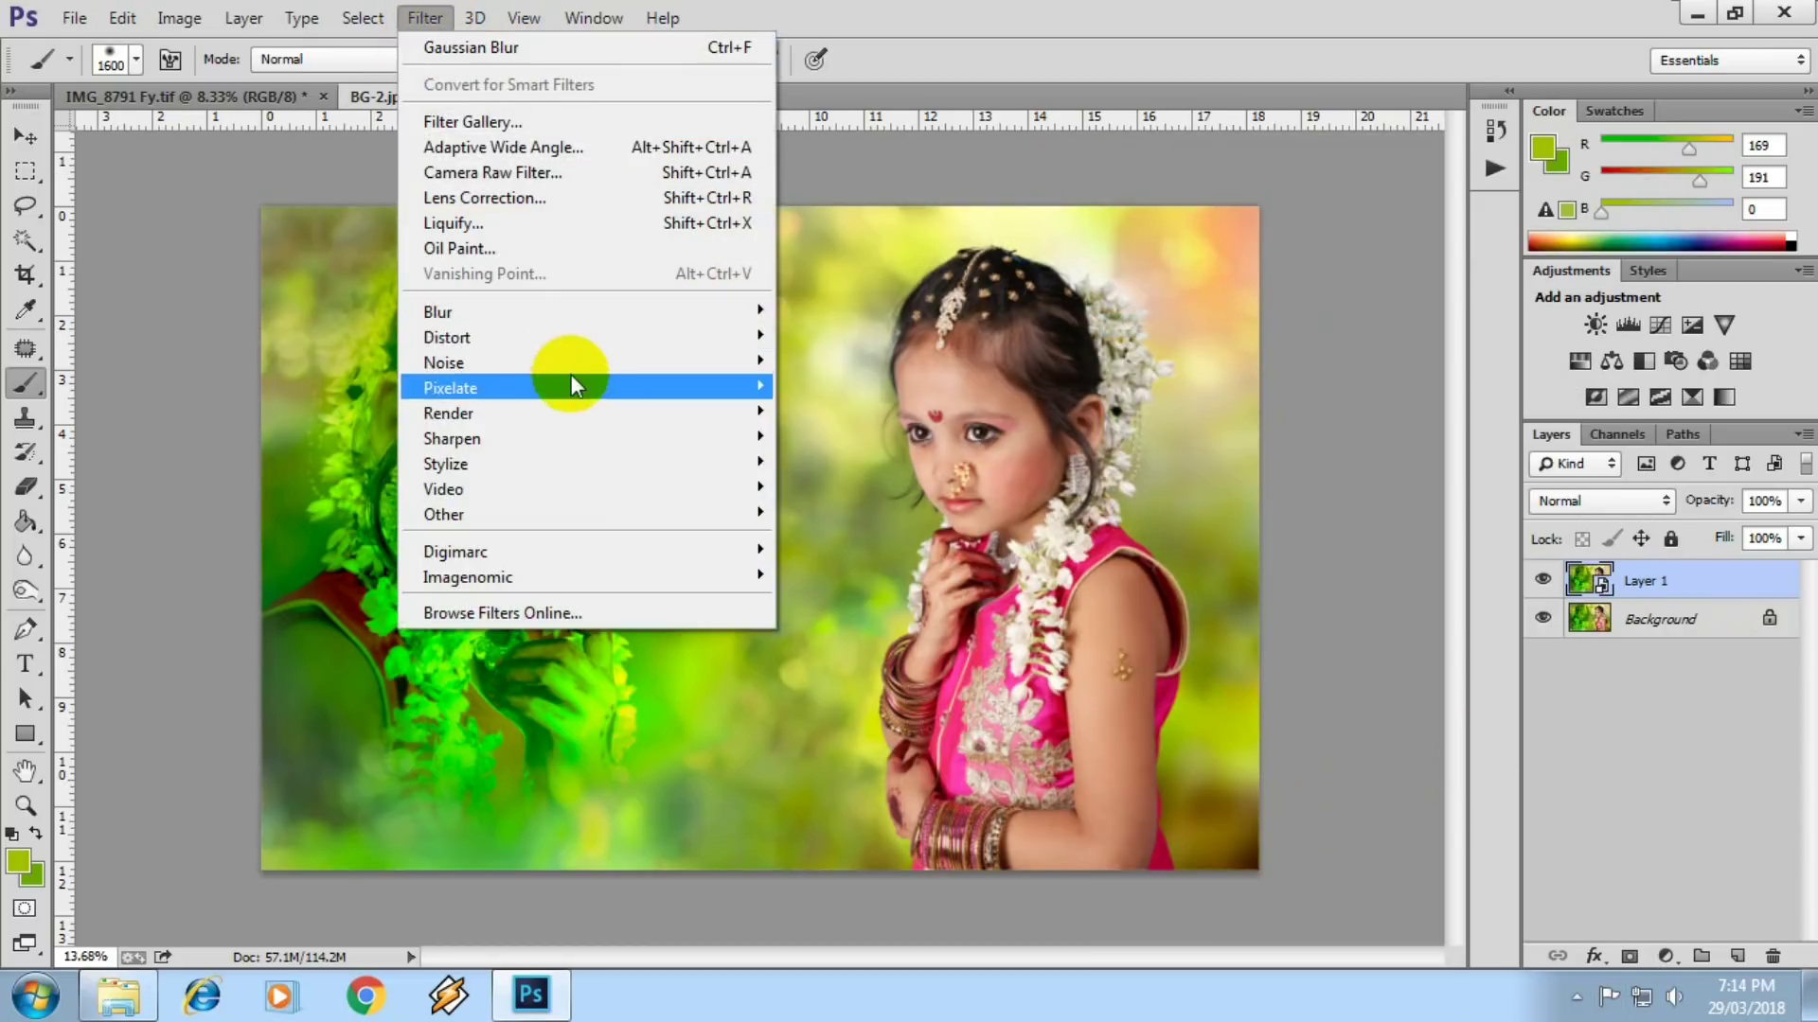
pyautogui.click(592, 178)
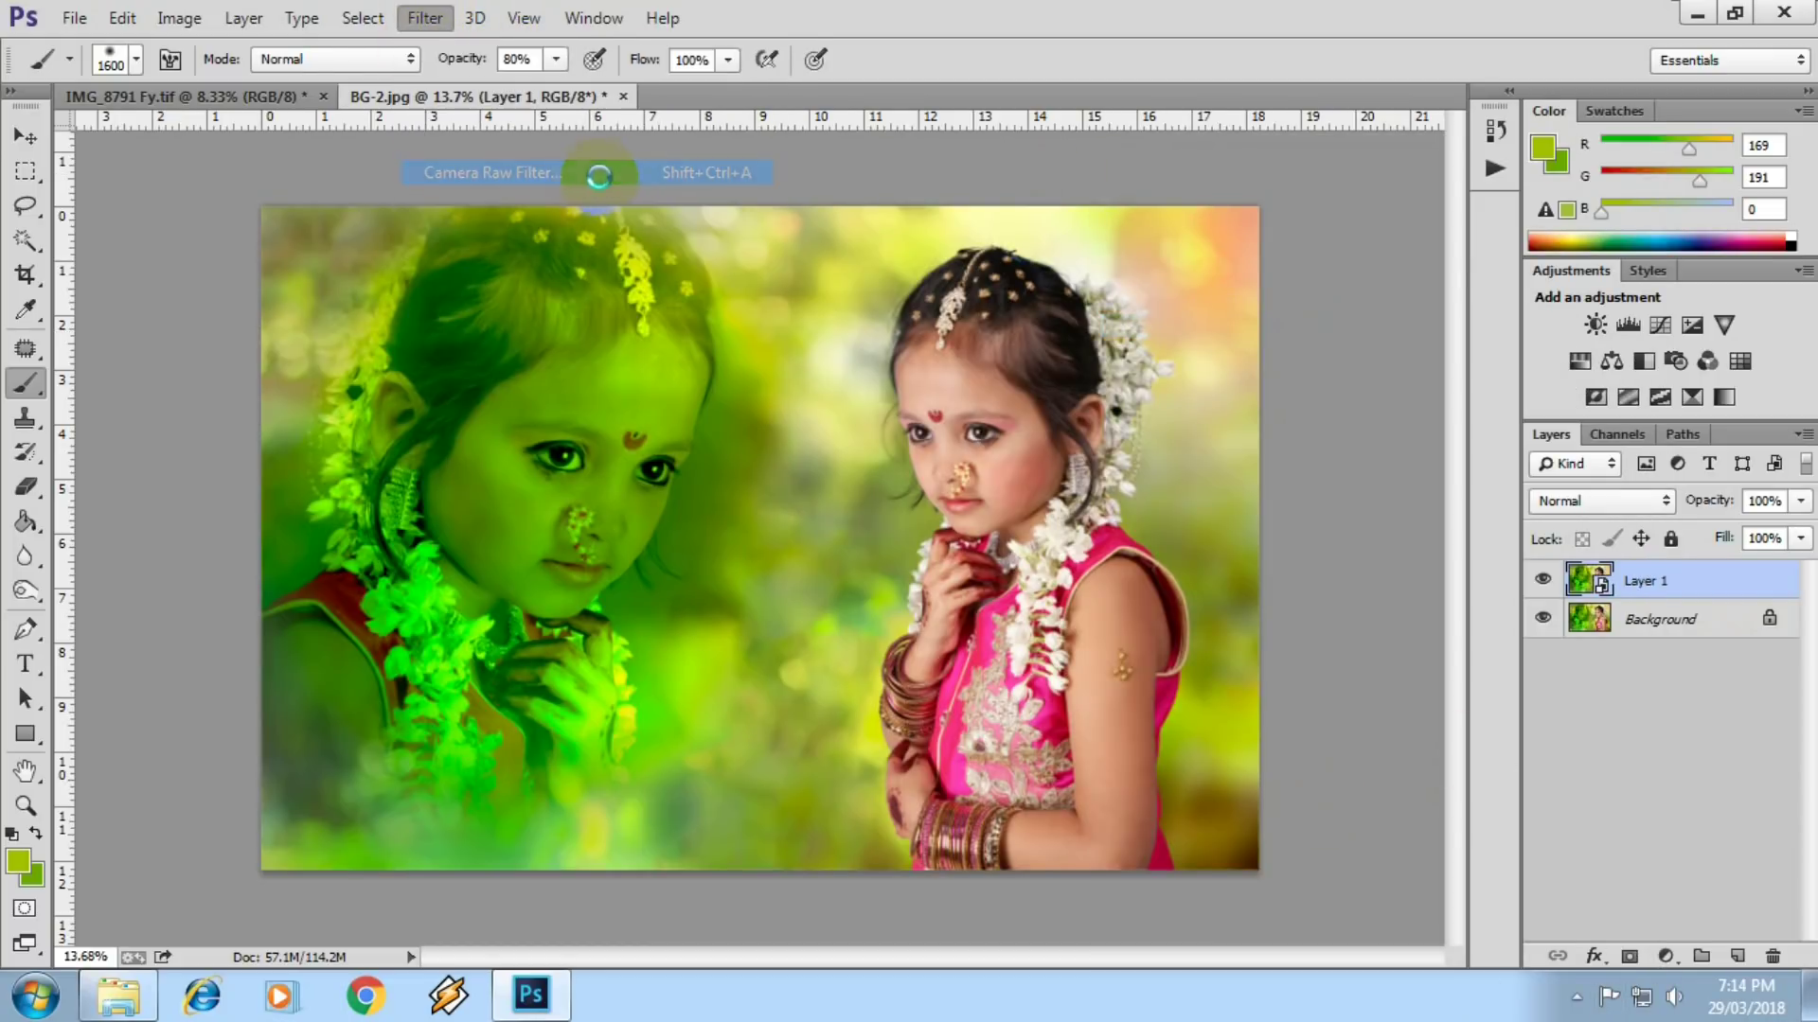
pyautogui.click(1036, 349)
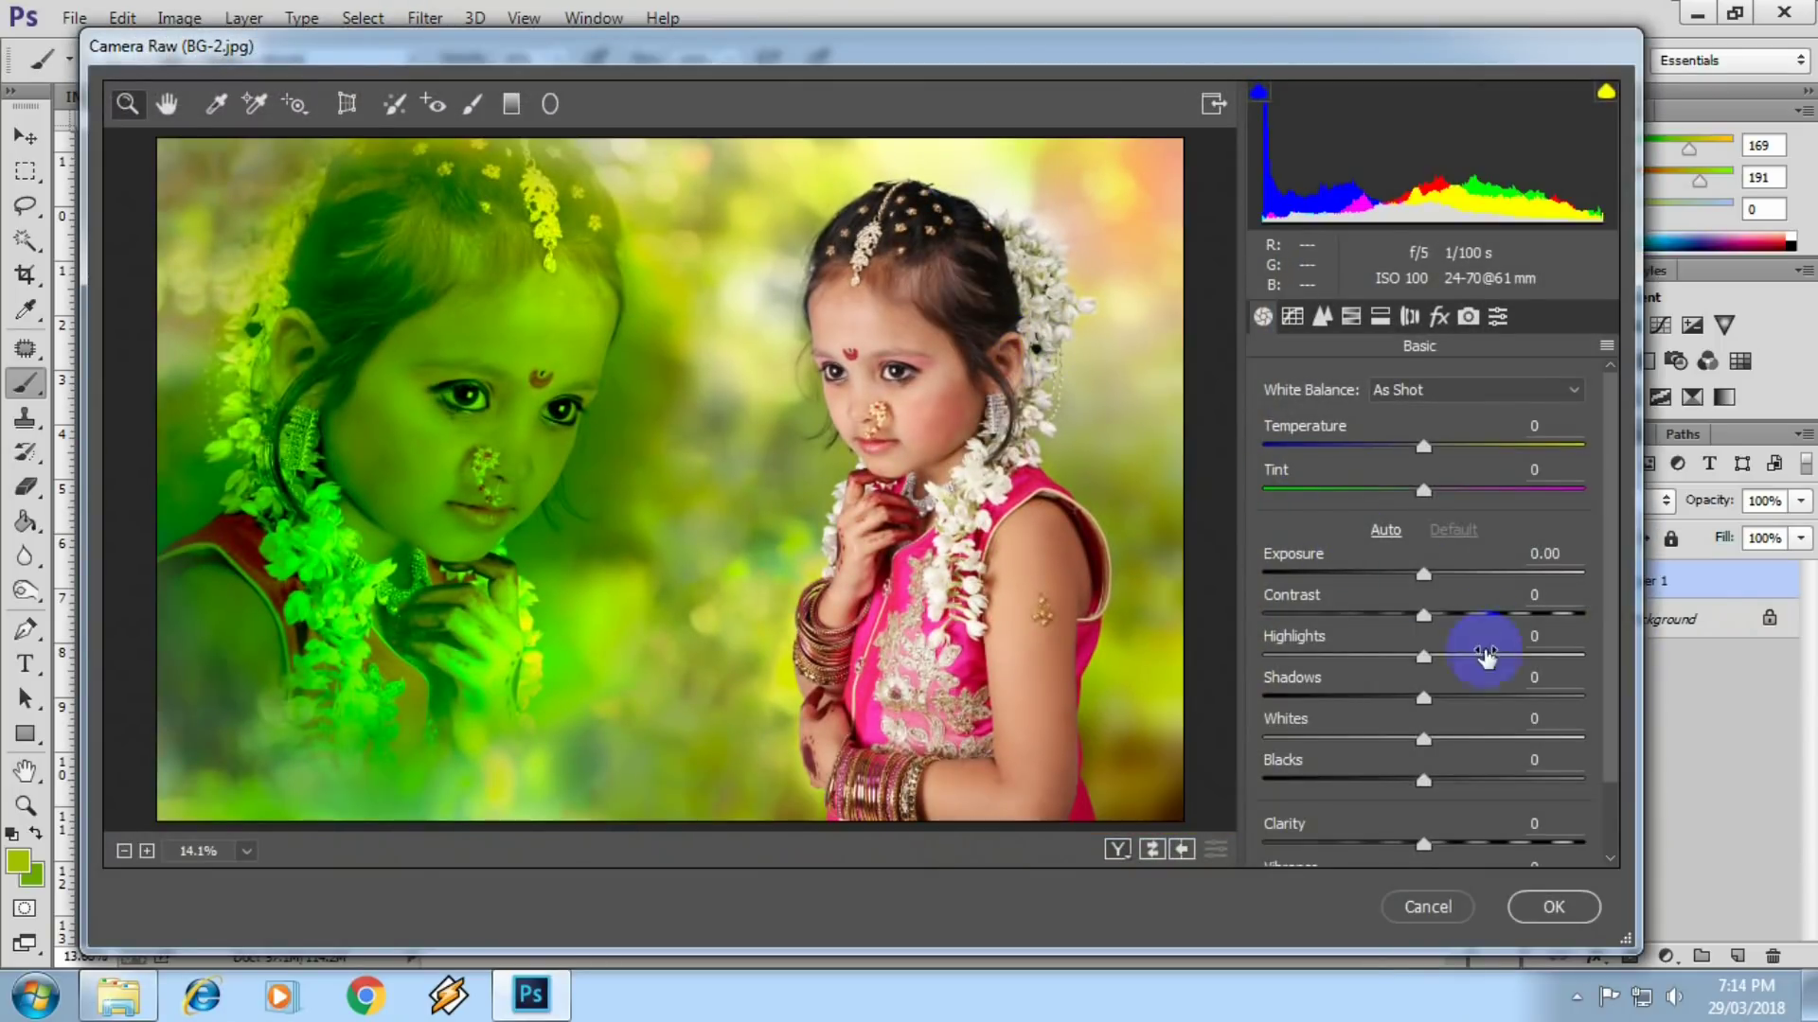
# - Add a rounded dark vignette, shift tint toward magenta and raise Clarity in Camera Raw
pyautogui.click(1441, 316)
pyautogui.moveTo(1420, 756); pyautogui.dragTo(1319, 758)
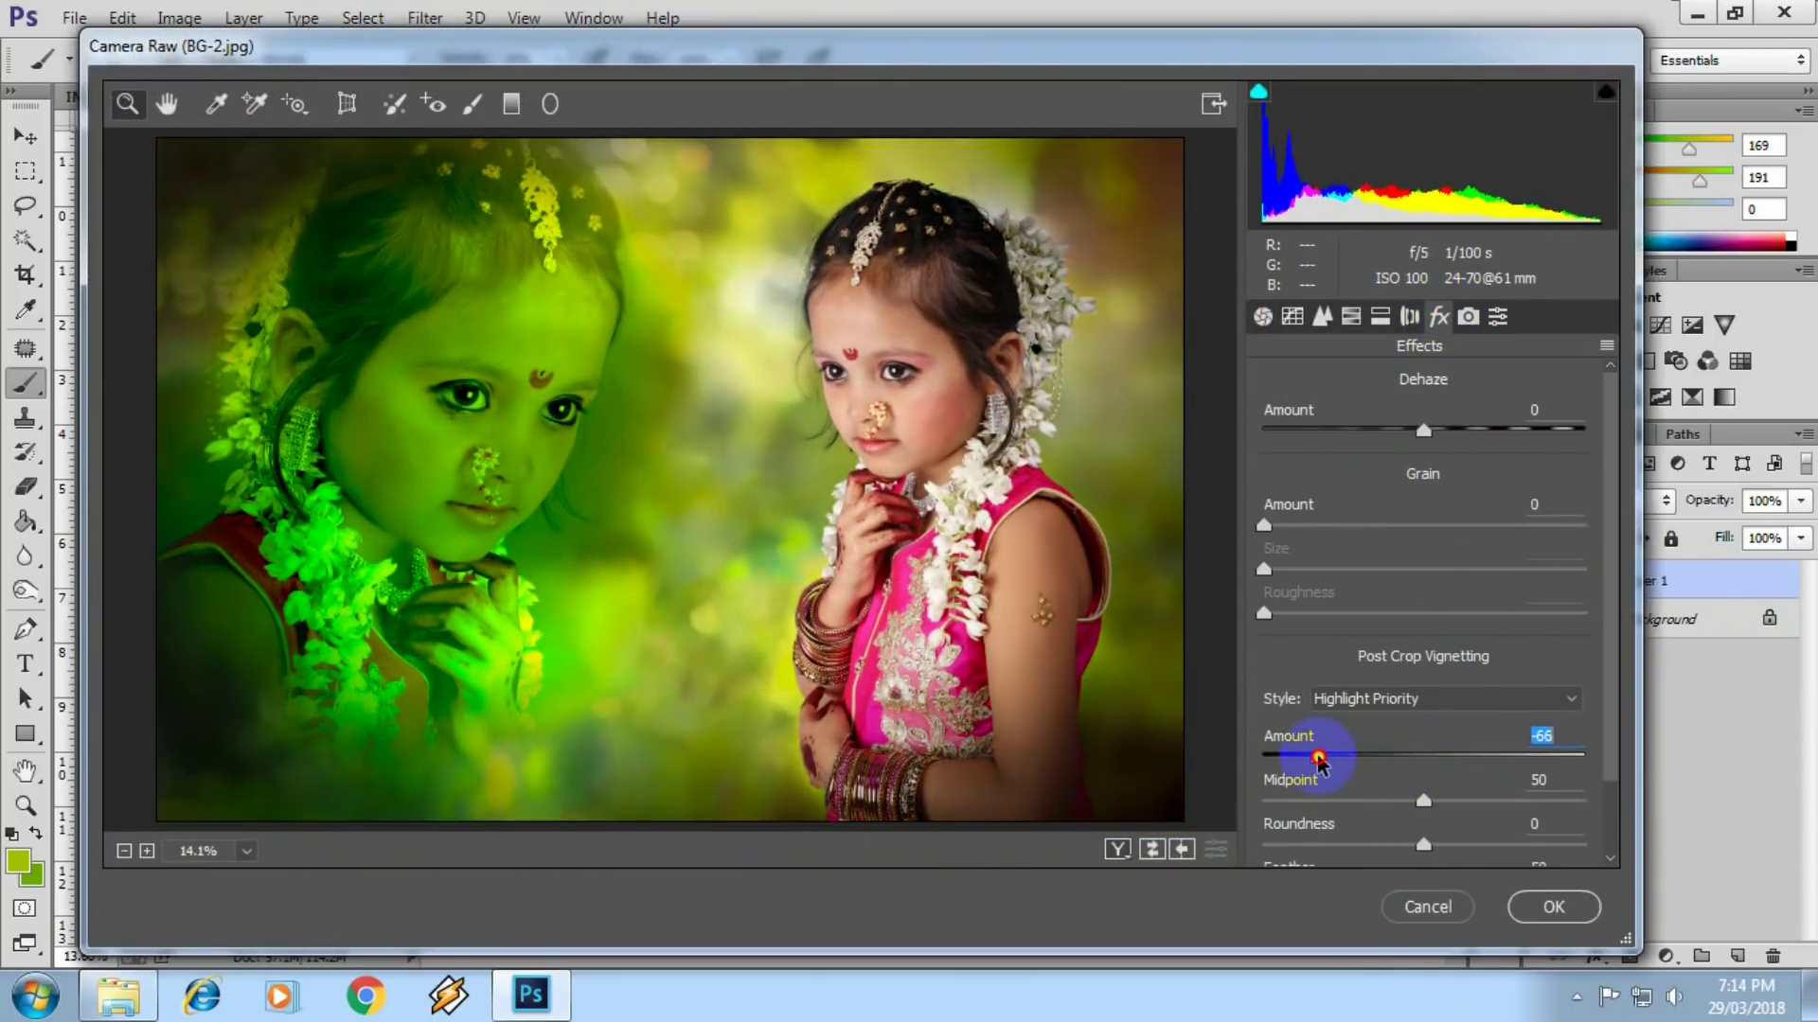
pyautogui.moveTo(1415, 816)
pyautogui.mouseDown()
pyautogui.moveTo(1376, 820)
pyautogui.moveTo(1494, 833)
pyautogui.moveTo(1458, 830)
pyautogui.mouseUp()
pyautogui.click(1262, 316)
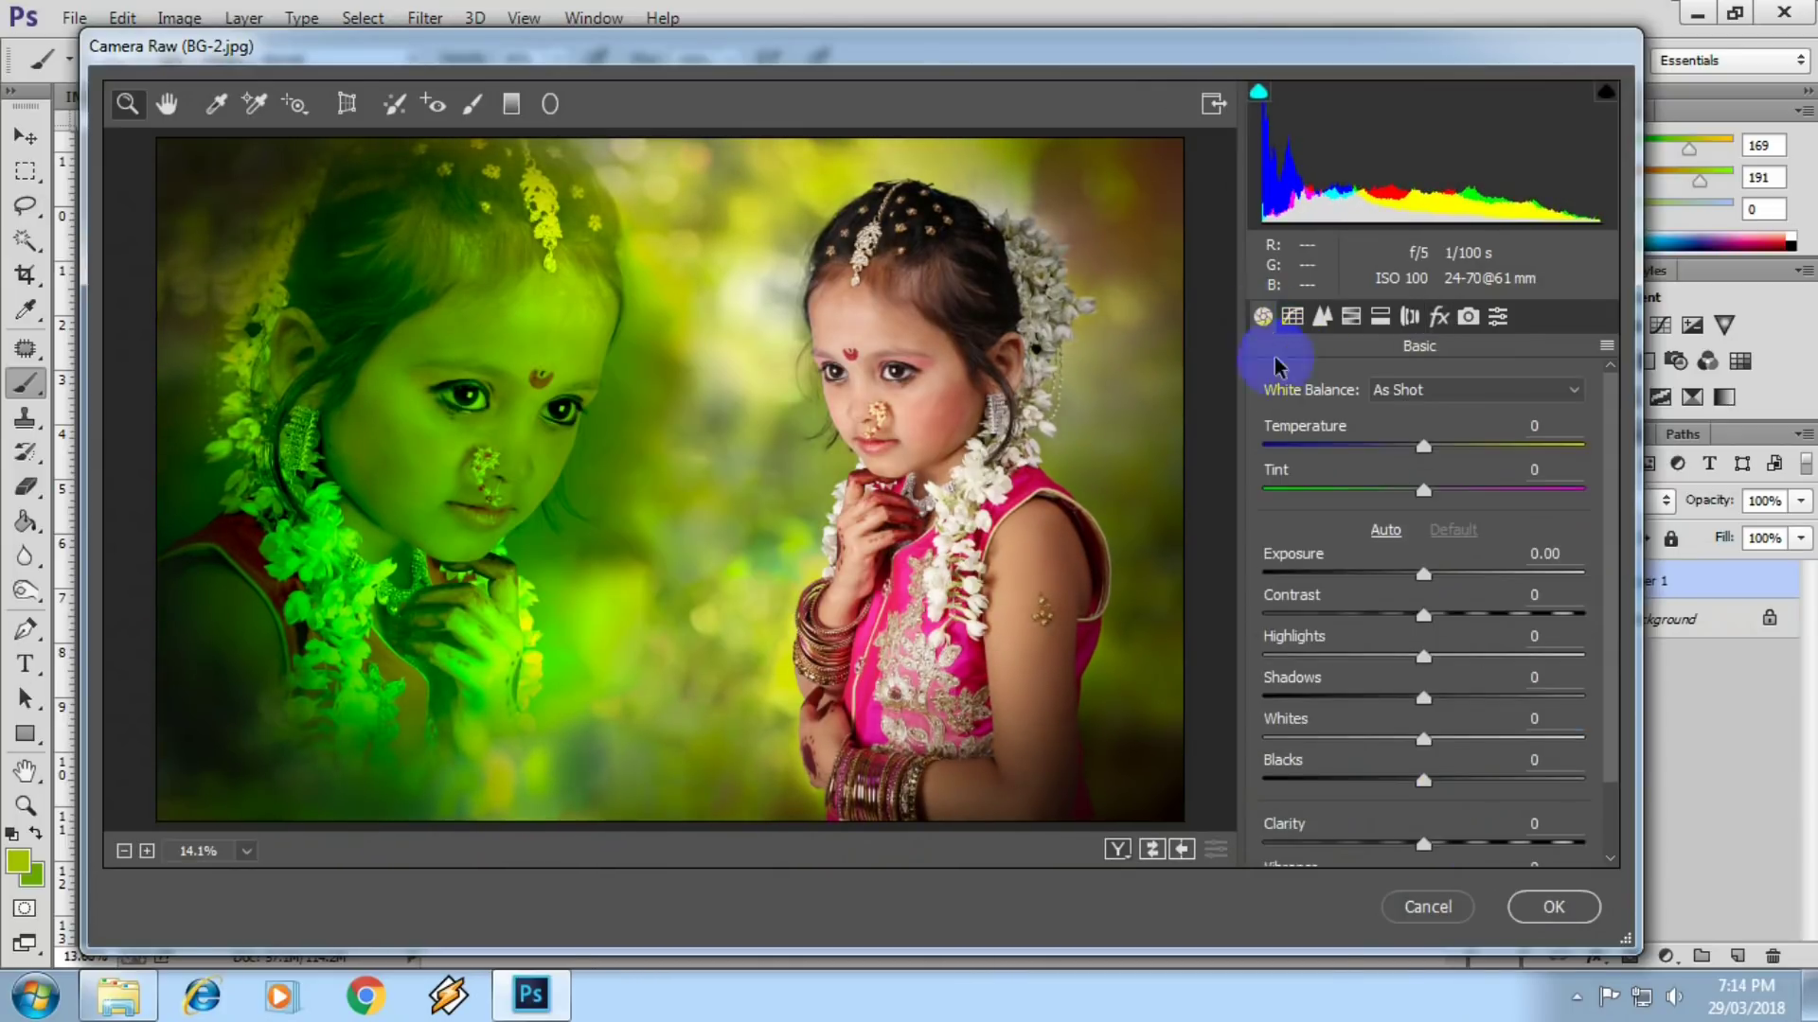
pyautogui.moveTo(1423, 489)
pyautogui.mouseDown()
pyautogui.moveTo(1452, 492)
pyautogui.moveTo(1372, 490)
pyautogui.moveTo(1420, 490)
pyautogui.moveTo(1398, 491)
pyautogui.moveTo(1438, 449)
pyautogui.mouseUp()
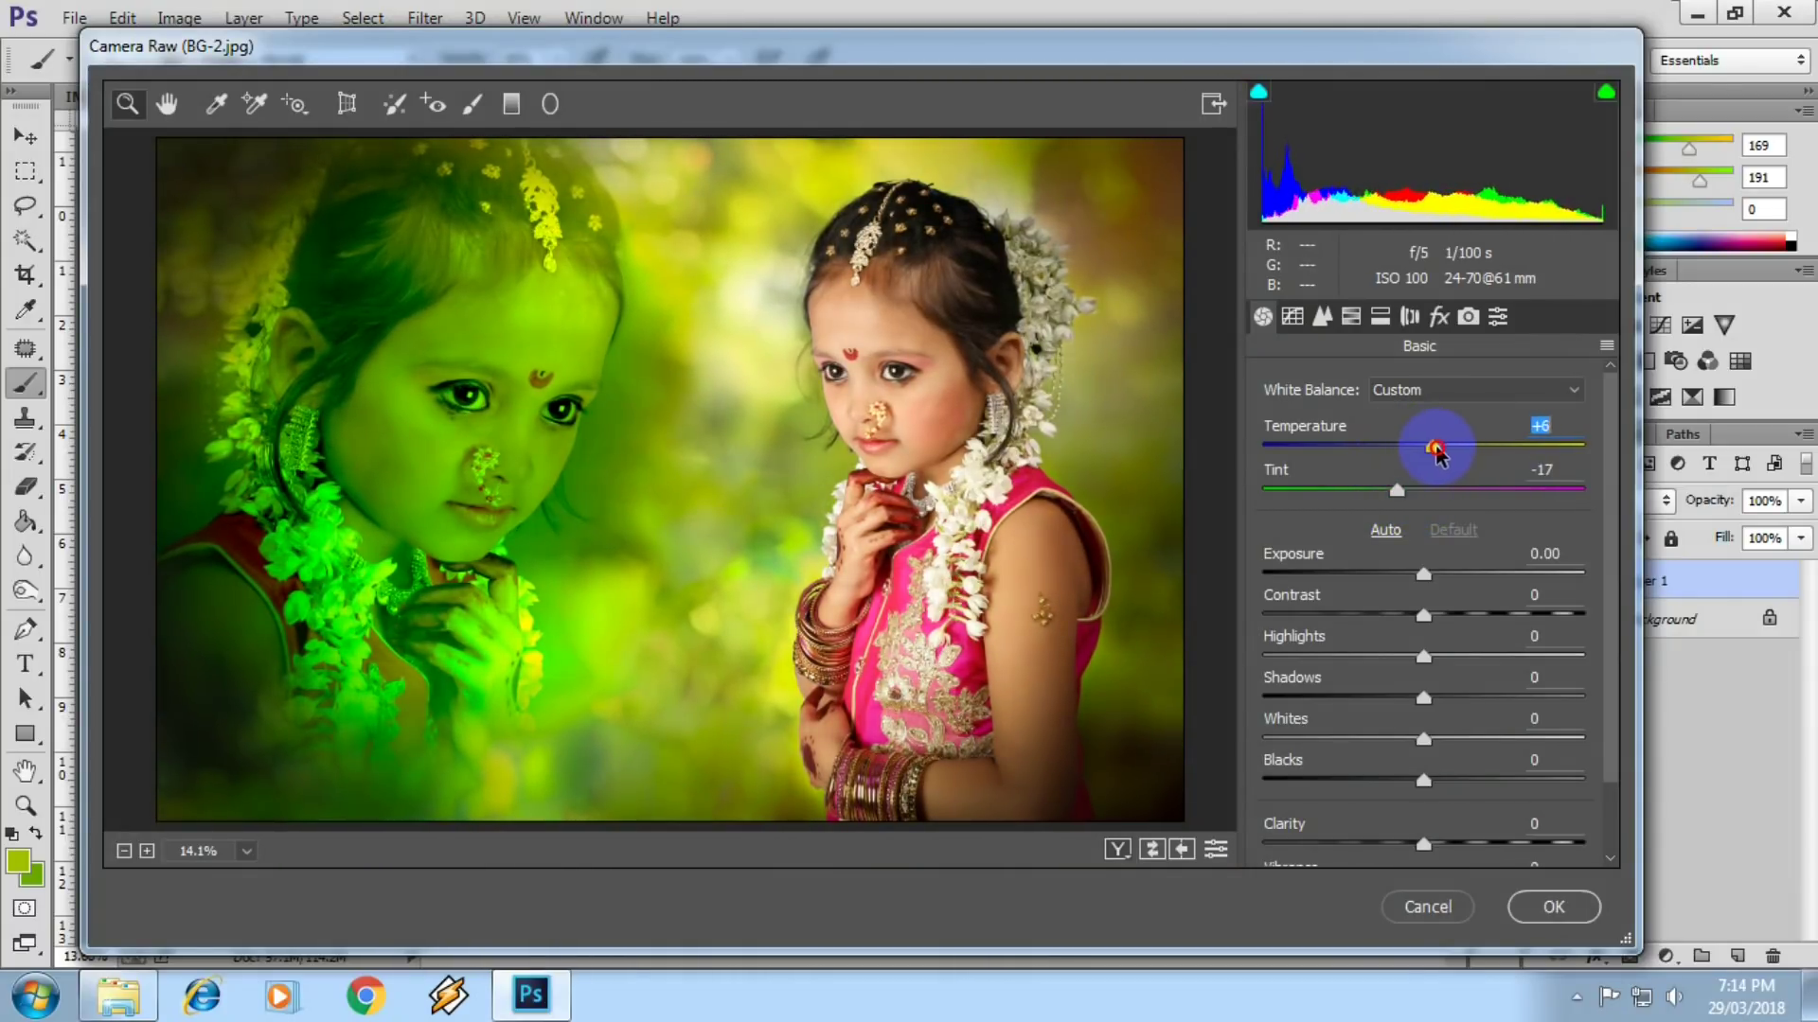
pyautogui.scroll(-2, 1431, 796)
pyautogui.moveTo(1423, 757)
pyautogui.mouseDown()
pyautogui.moveTo(1455, 758)
pyautogui.moveTo(1424, 756)
pyautogui.moveTo(1464, 798)
pyautogui.mouseUp()
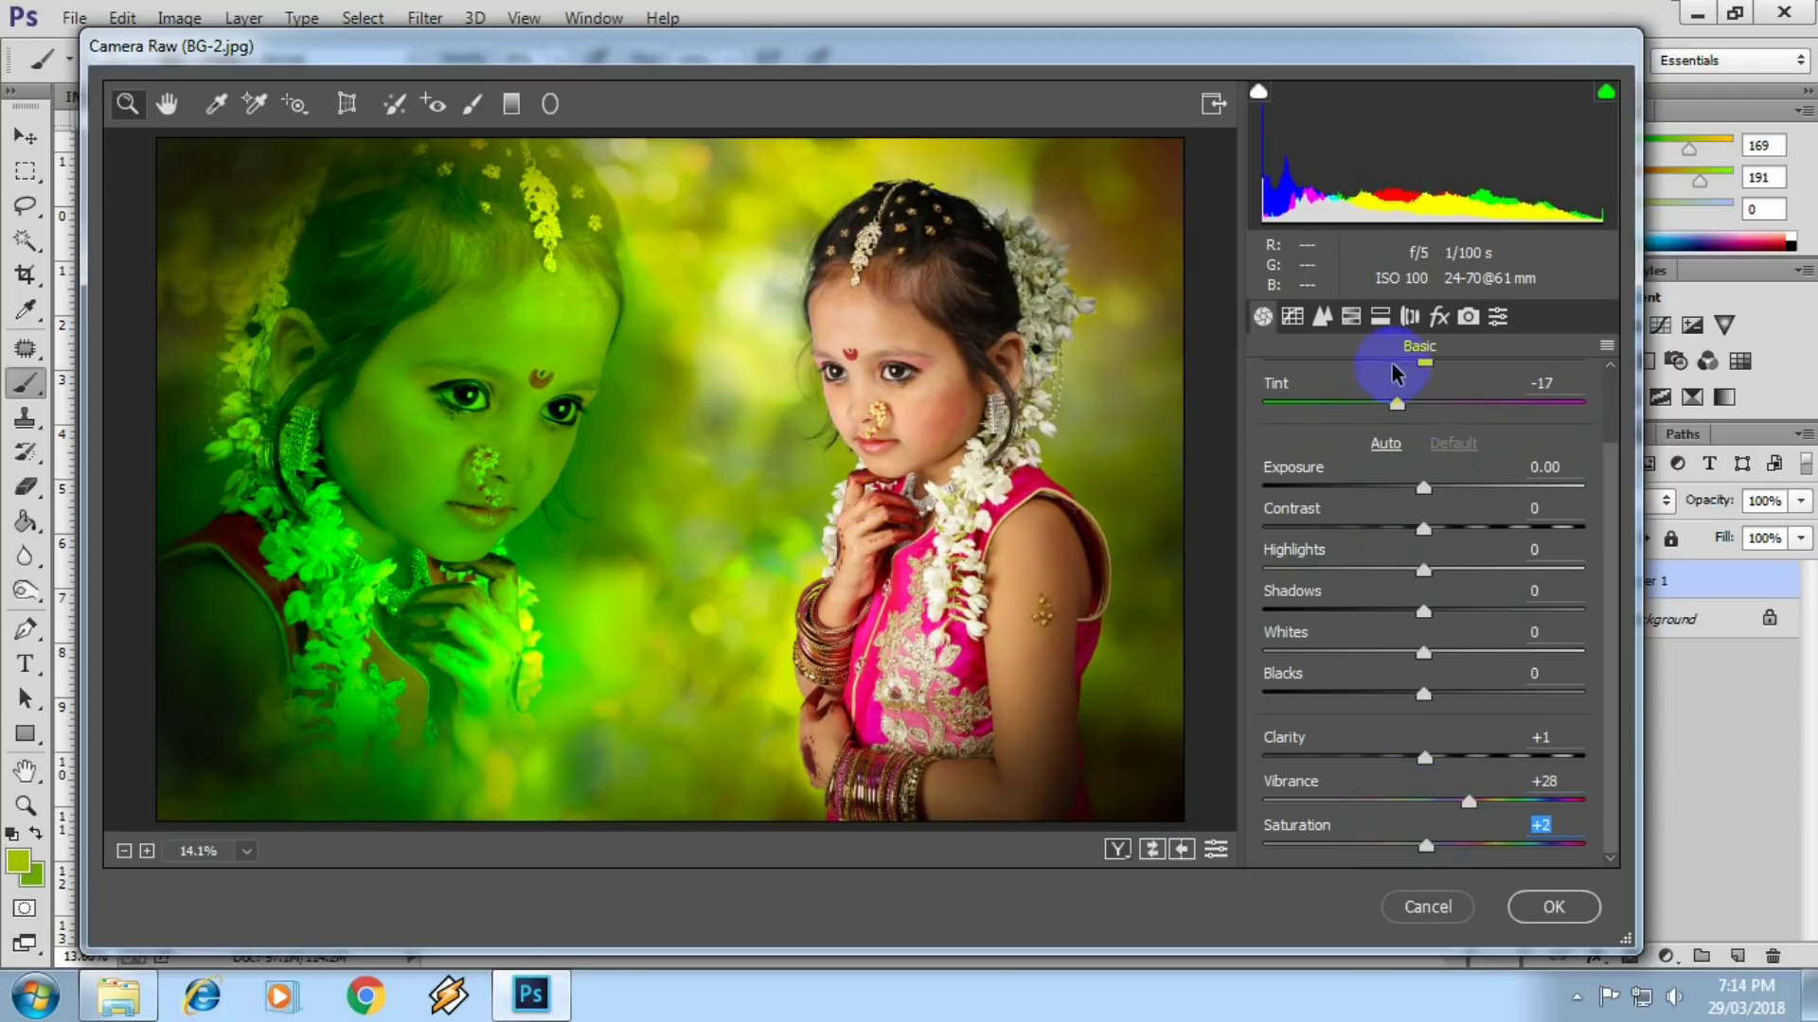
# - Brighten the Oranges and Yellows in Camera Raw's HSL Luminance settings
pyautogui.click(1349, 317)
pyautogui.click(1431, 514)
pyautogui.moveTo(1431, 559); pyautogui.dragTo(1445, 559)
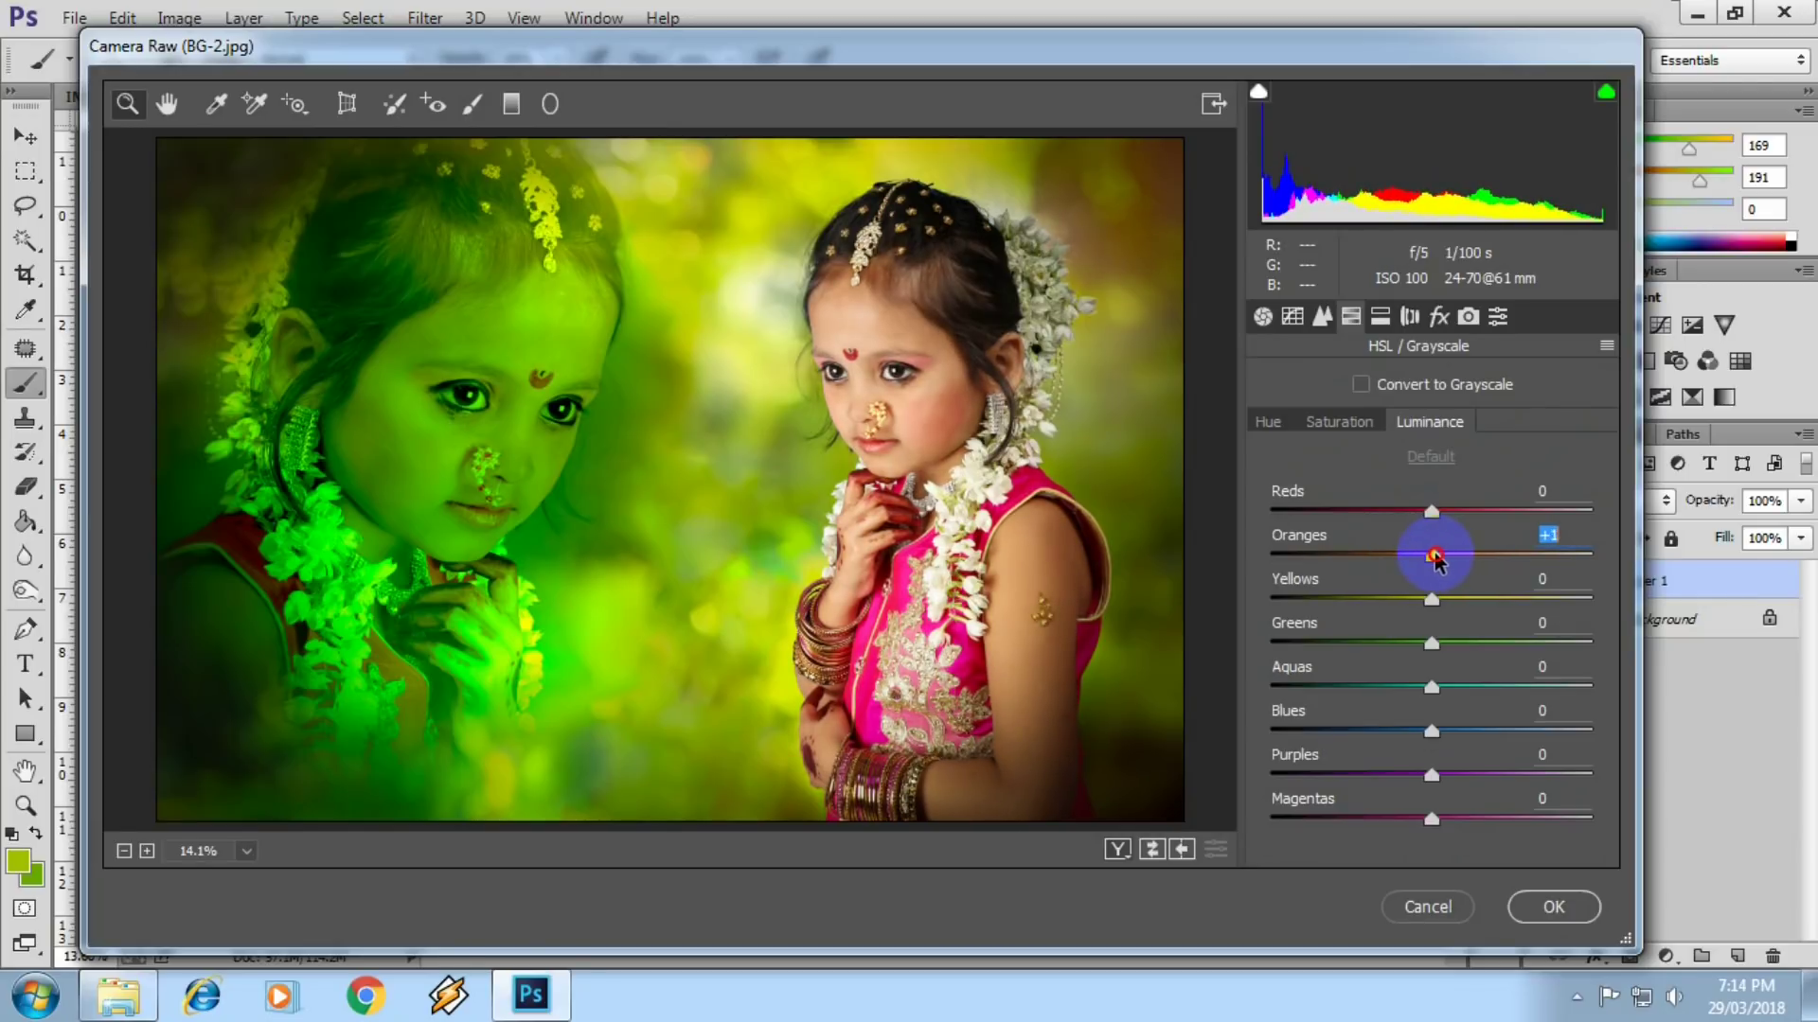
pyautogui.click(1410, 316)
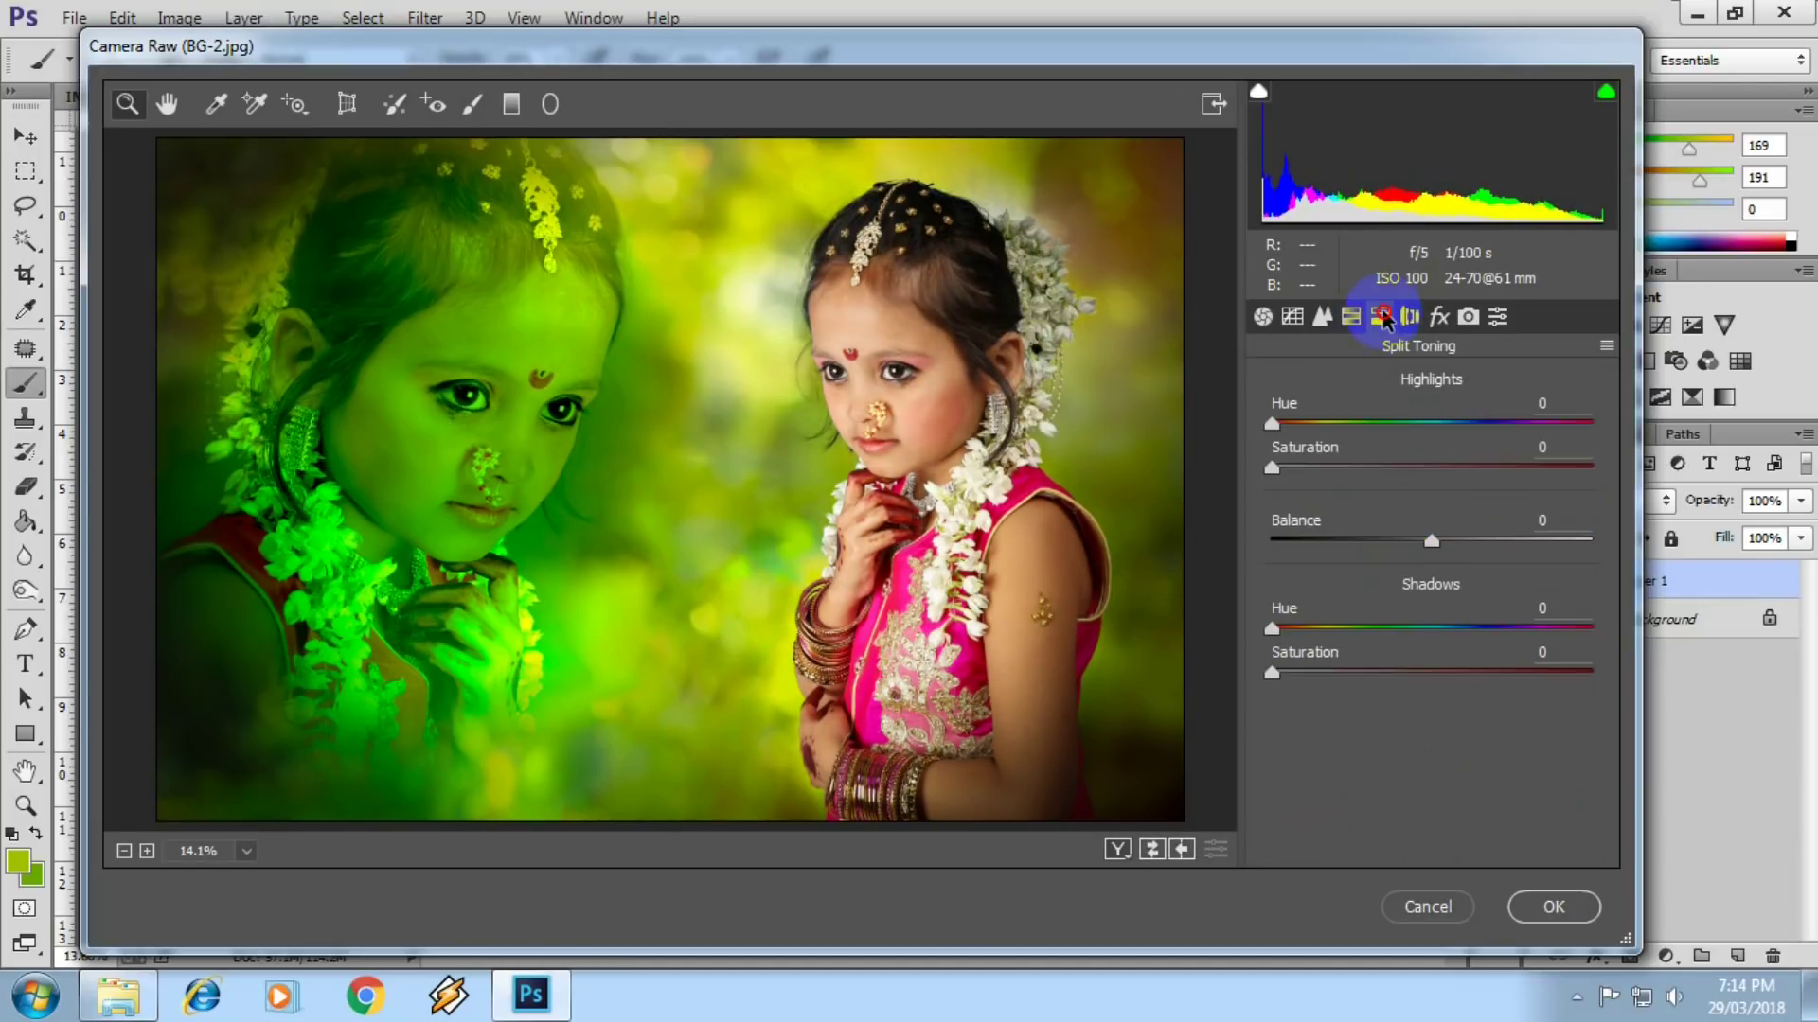
pyautogui.click(1440, 316)
pyautogui.click(1408, 320)
pyautogui.click(1351, 318)
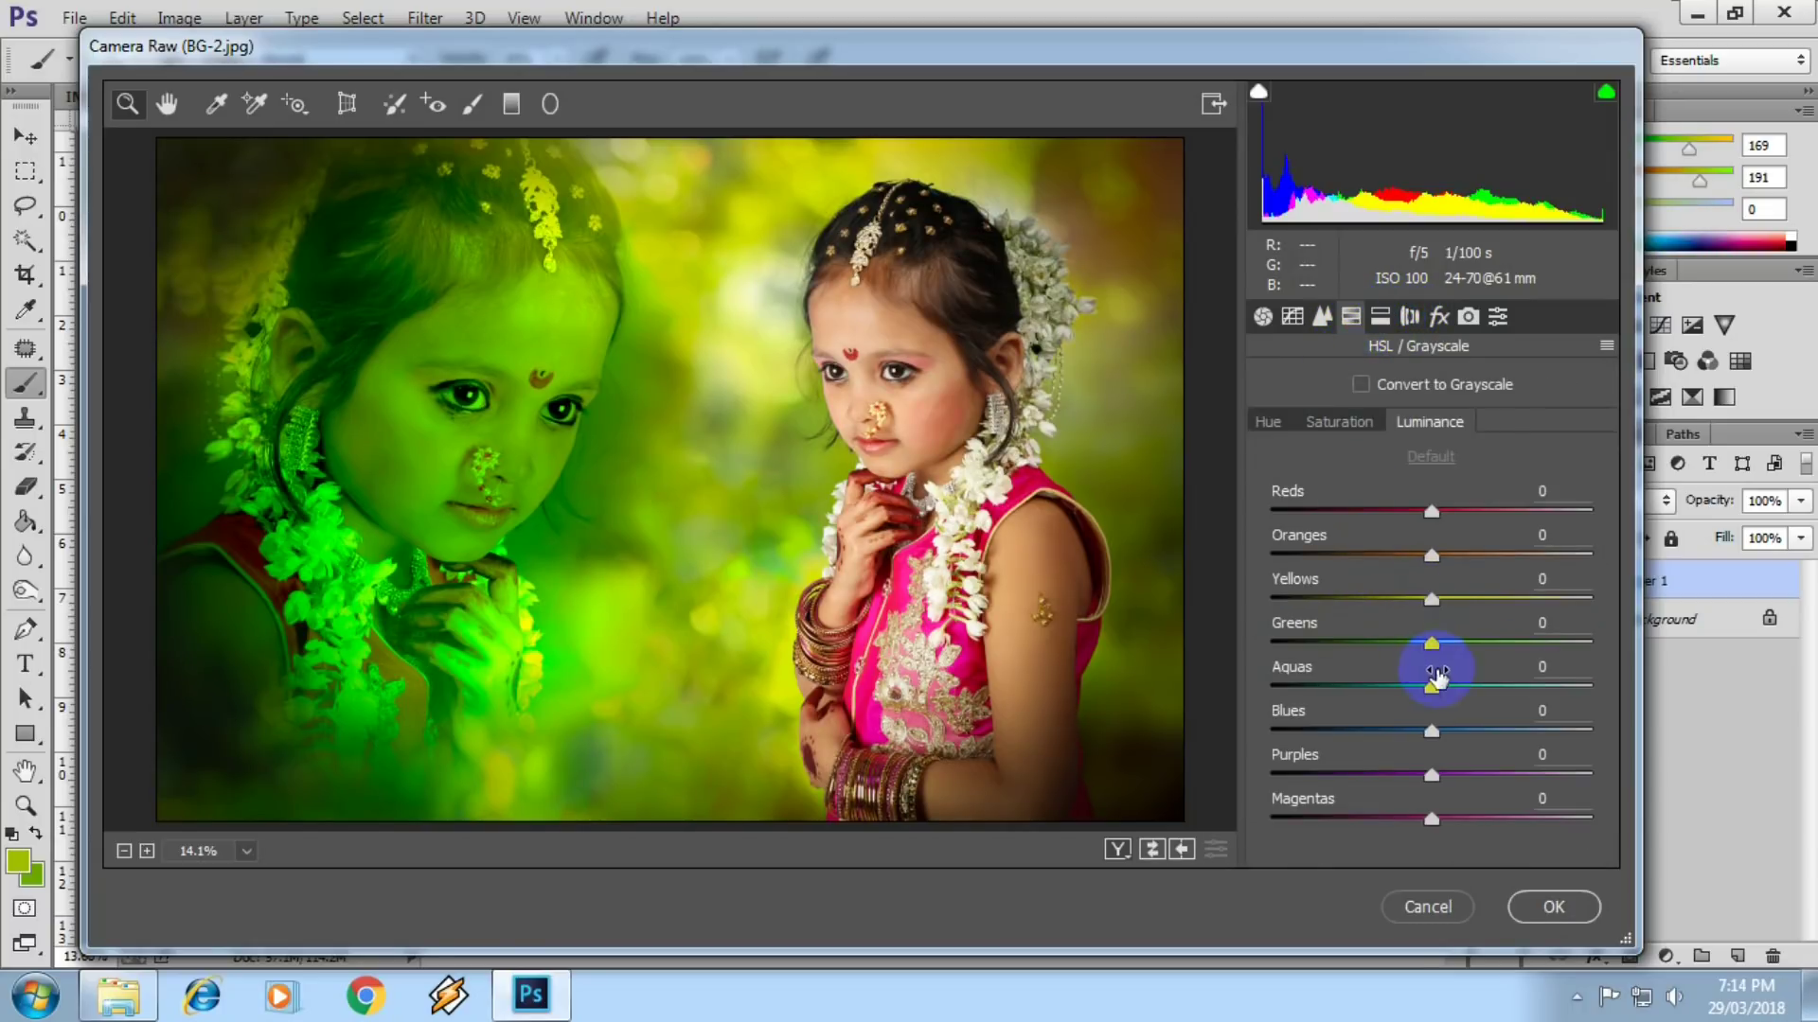
pyautogui.moveTo(1432, 599)
pyautogui.mouseDown()
pyautogui.moveTo(1553, 597)
pyautogui.moveTo(1428, 597)
pyautogui.moveTo(1518, 599)
pyautogui.moveTo(1479, 606)
pyautogui.moveTo(1550, 643)
pyautogui.moveTo(1389, 642)
pyautogui.moveTo(1419, 644)
pyautogui.mouseUp()
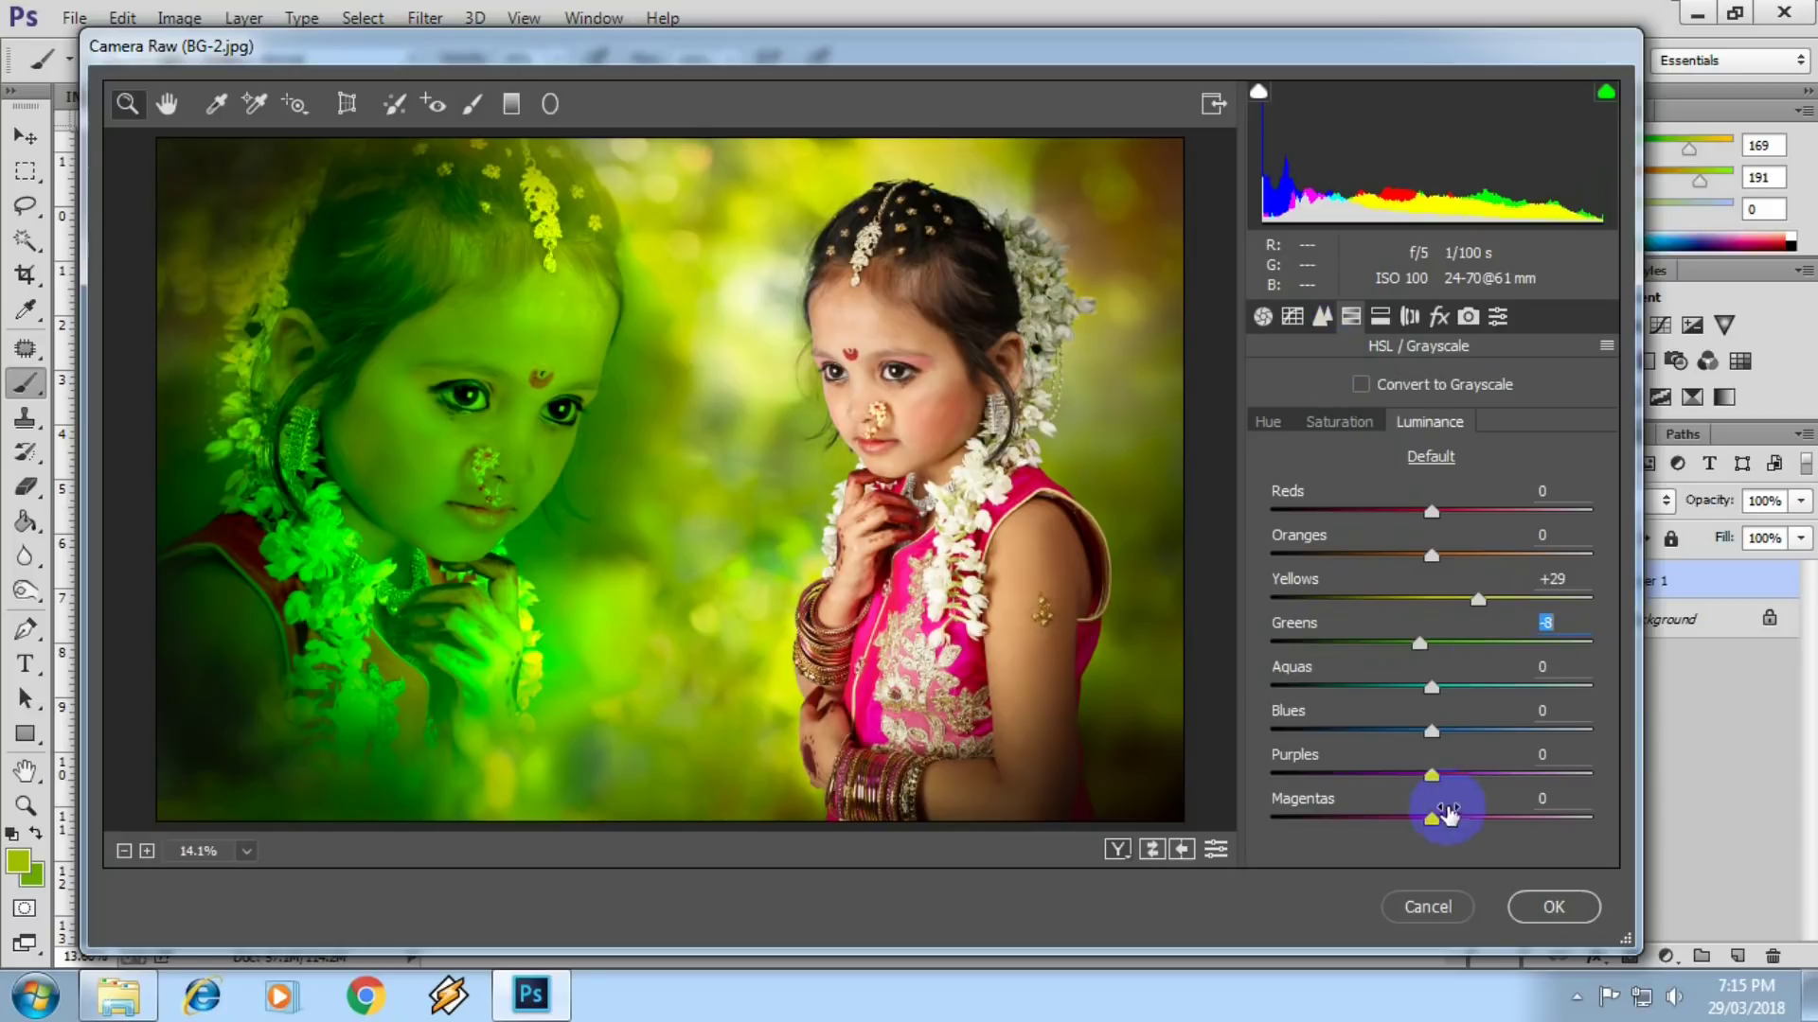
# - Set Highlights +13, Shadows -14, Whites -38, Blacks -18 and apply Camera Raw
pyautogui.click(1263, 316)
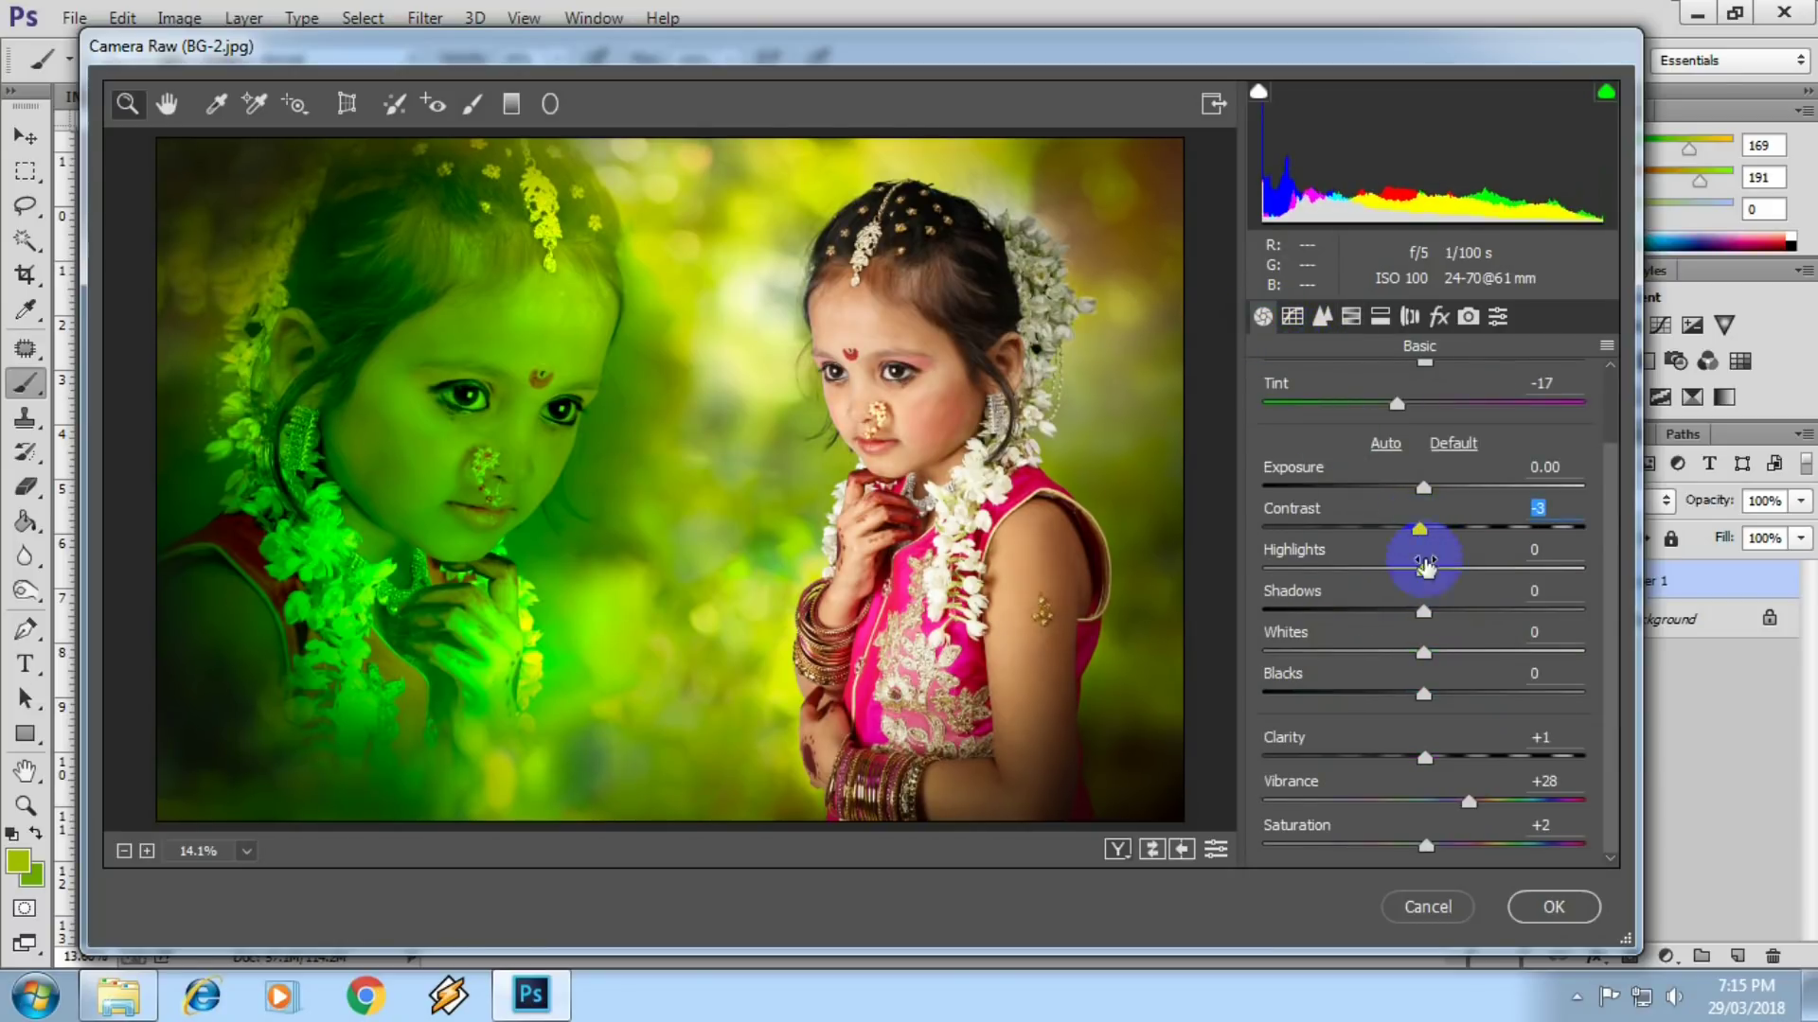
pyautogui.moveTo(1422, 571)
pyautogui.mouseDown()
pyautogui.moveTo(1452, 578)
pyautogui.moveTo(1409, 574)
pyautogui.mouseUp()
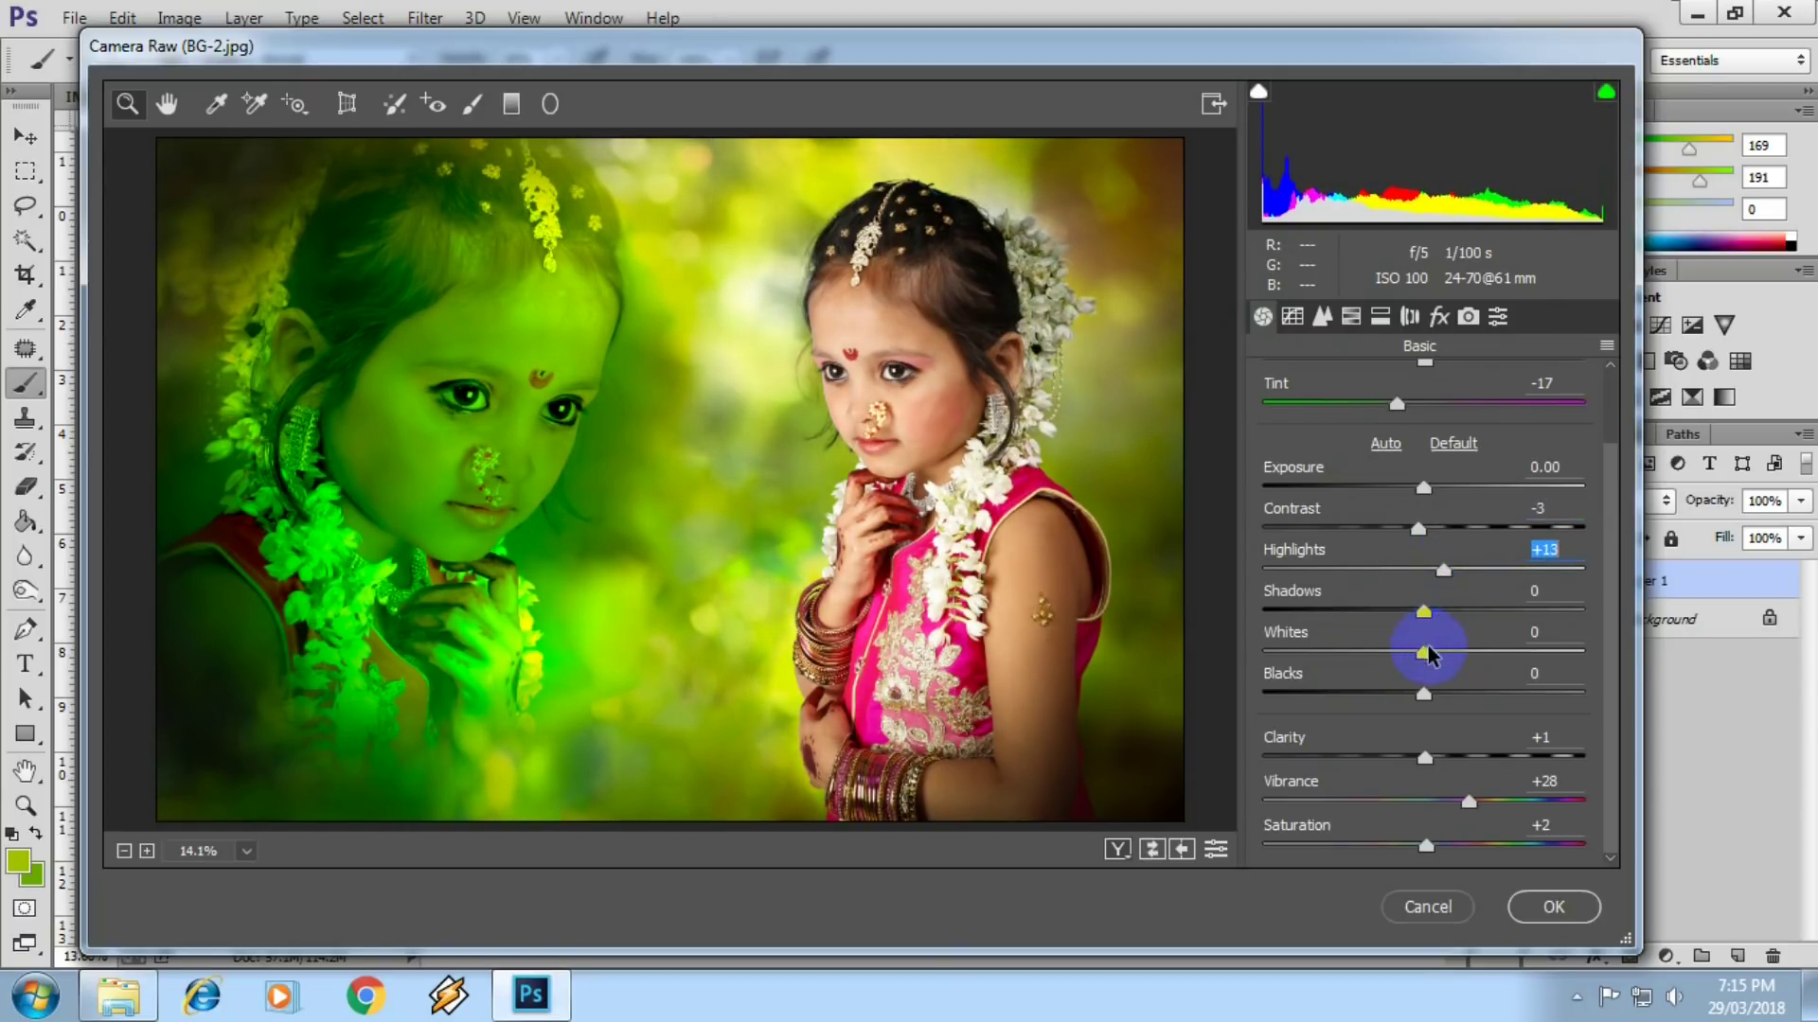
pyautogui.moveTo(1437, 653)
pyautogui.mouseDown()
pyautogui.moveTo(1348, 654)
pyautogui.moveTo(1452, 610)
pyautogui.moveTo(1401, 612)
pyautogui.mouseUp()
pyautogui.moveTo(1439, 698); pyautogui.dragTo(1399, 699)
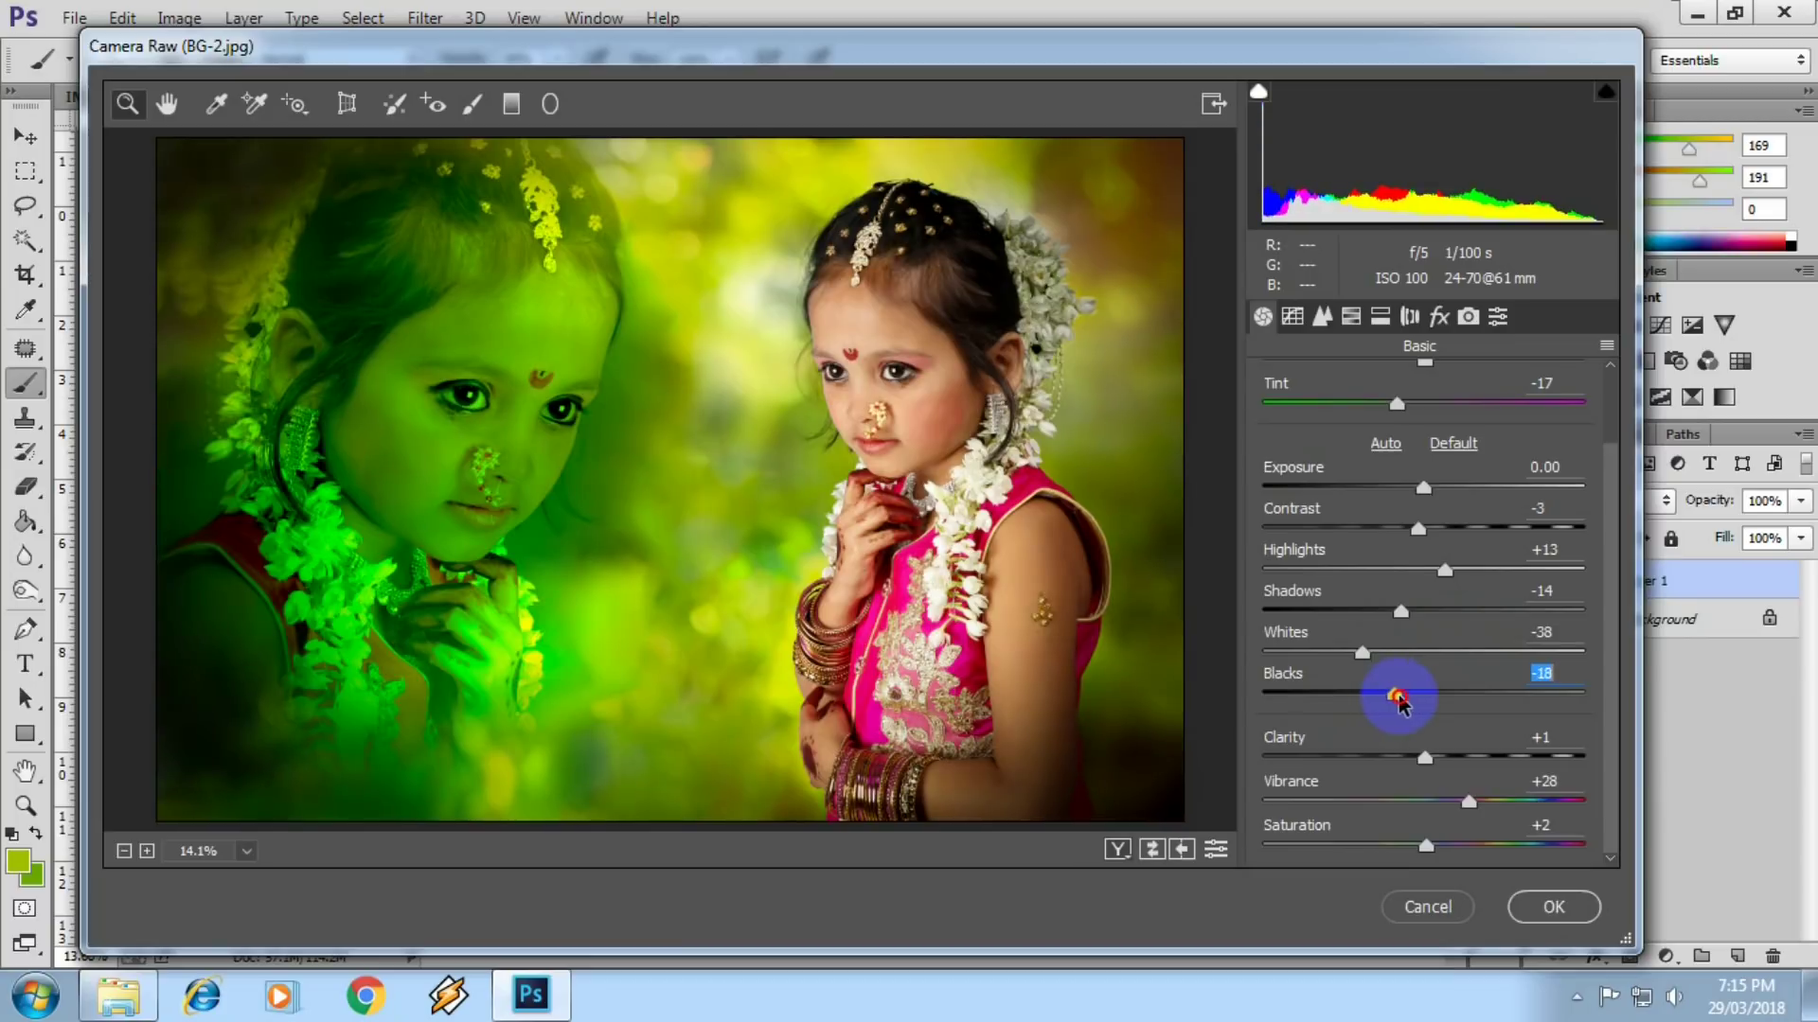
pyautogui.click(1552, 907)
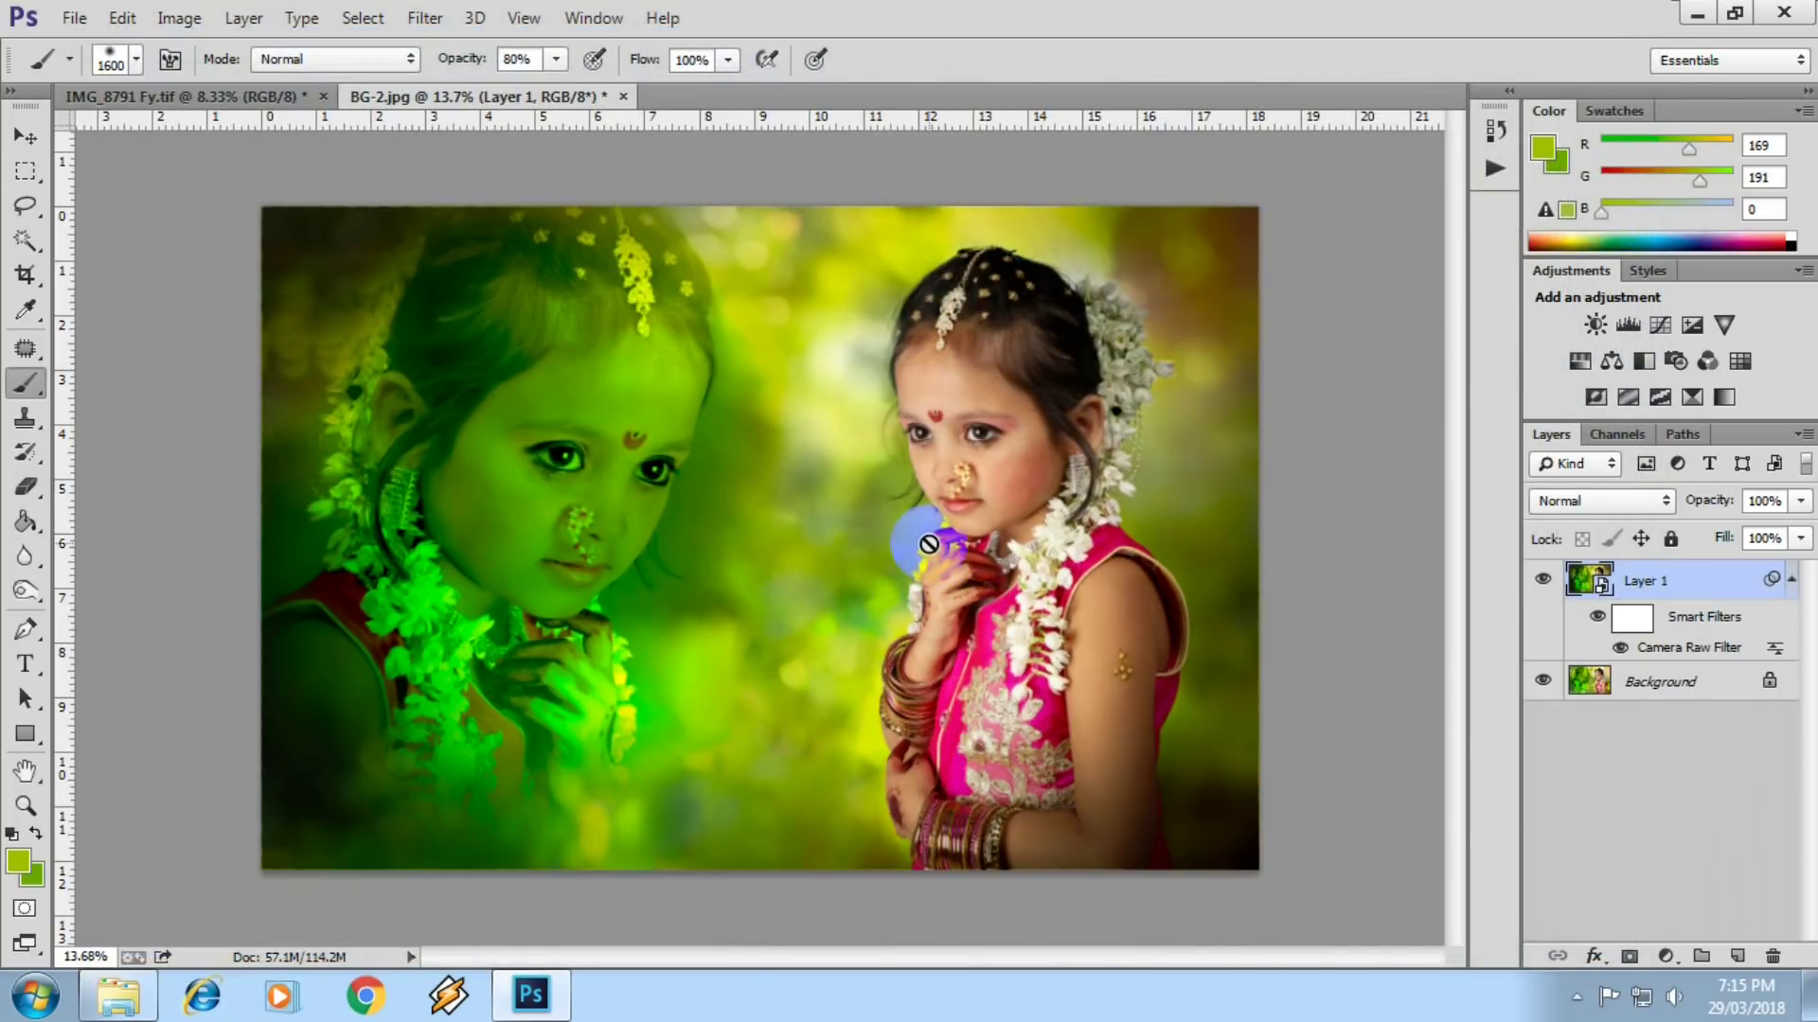
# - Apply Imagenomic Portraiture skin smoothing after checking the face at 100% preview
pyautogui.click(424, 19)
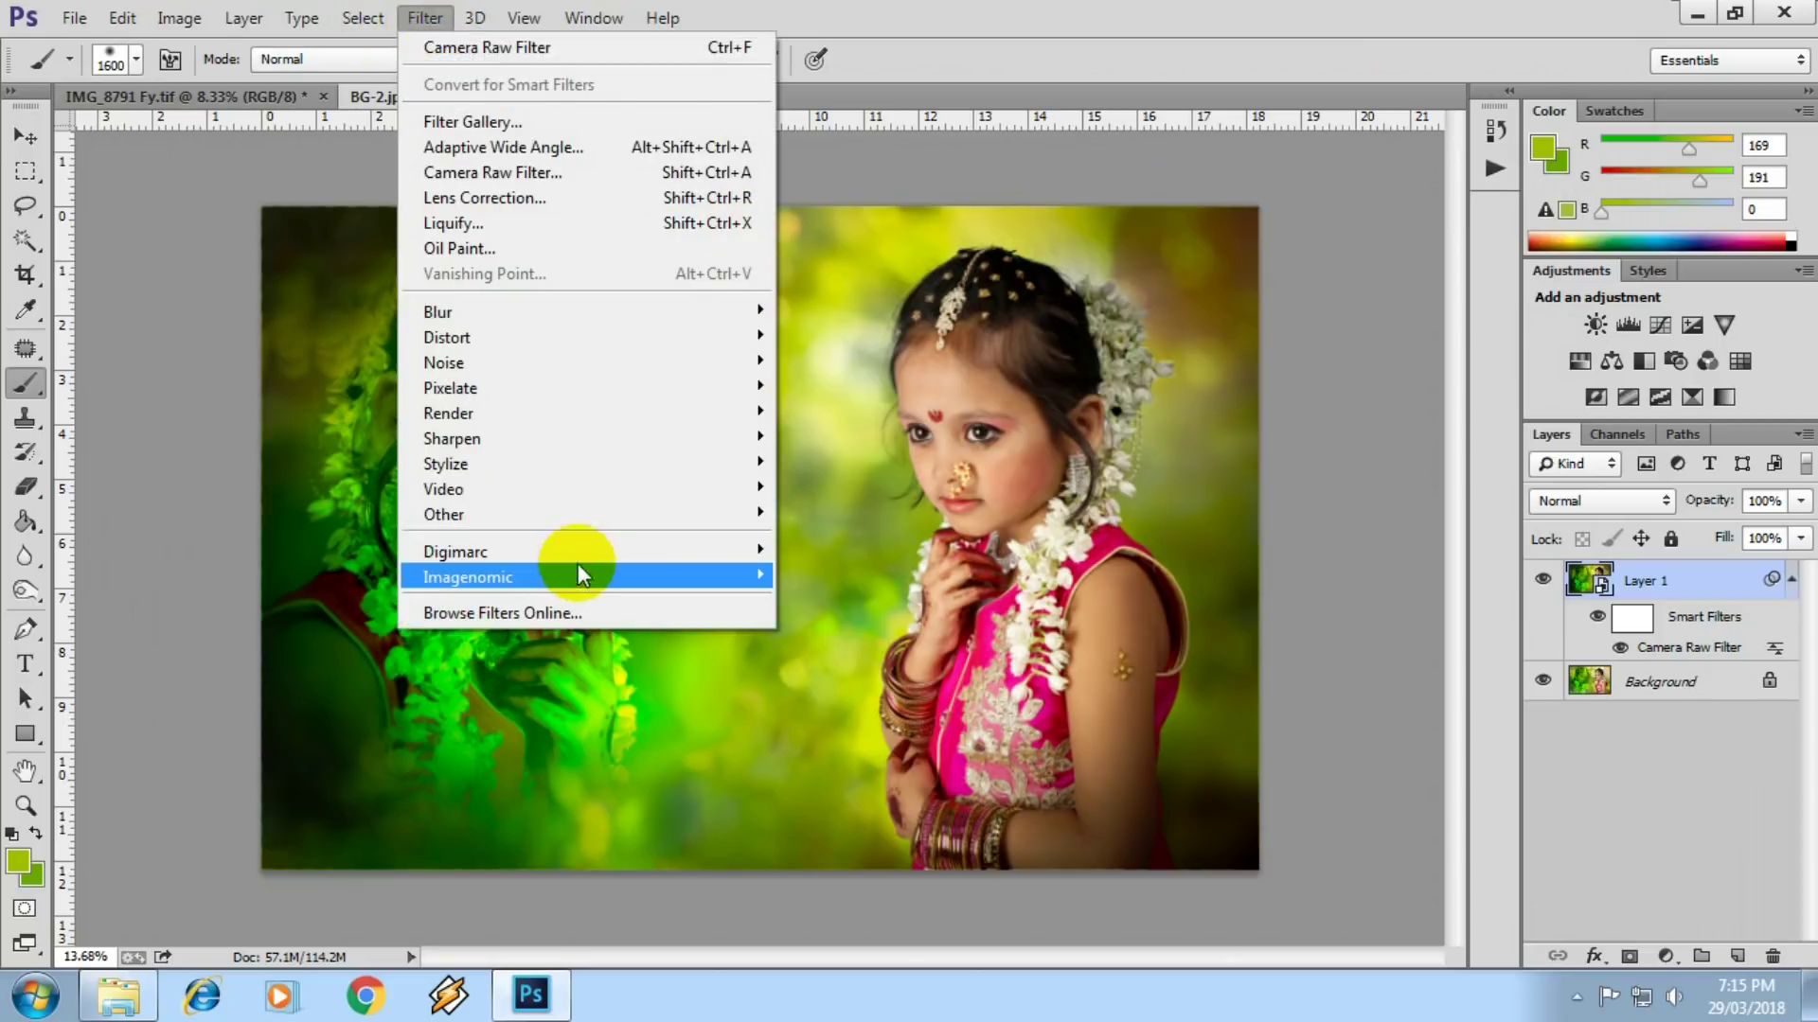
pyautogui.click(847, 600)
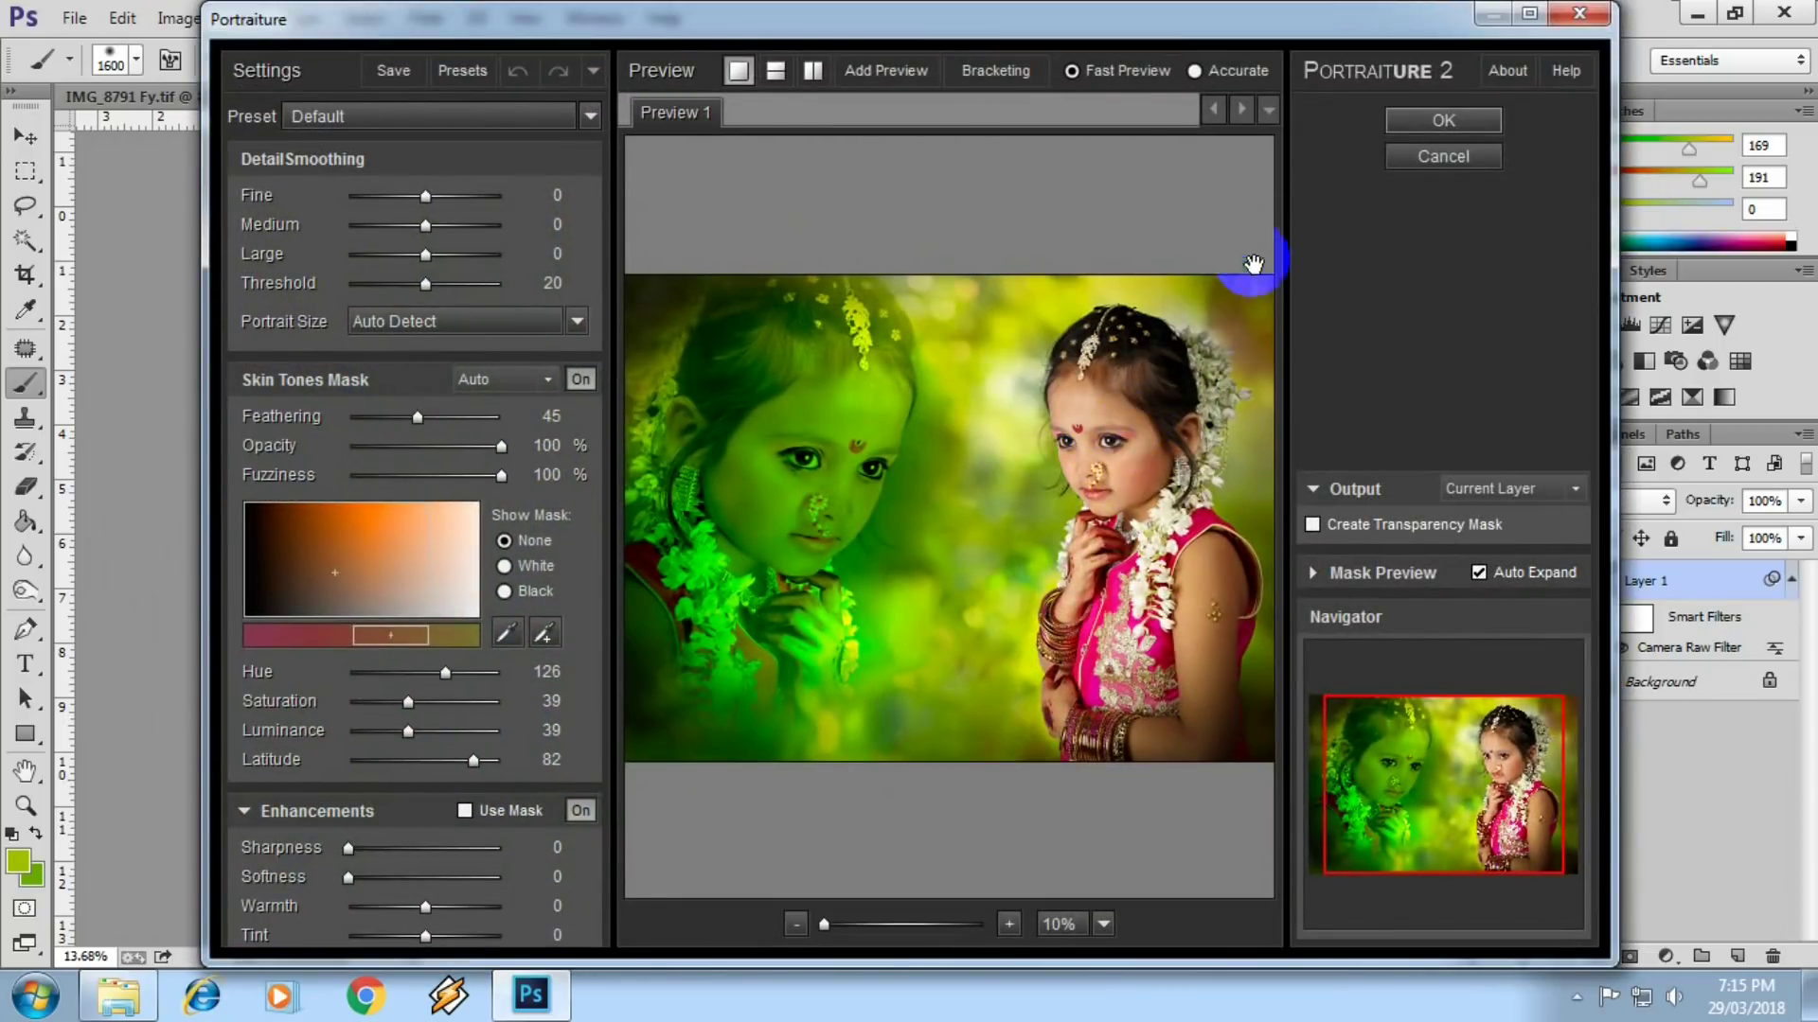
pyautogui.click(1098, 456)
pyautogui.moveTo(1047, 550); pyautogui.dragTo(883, 532)
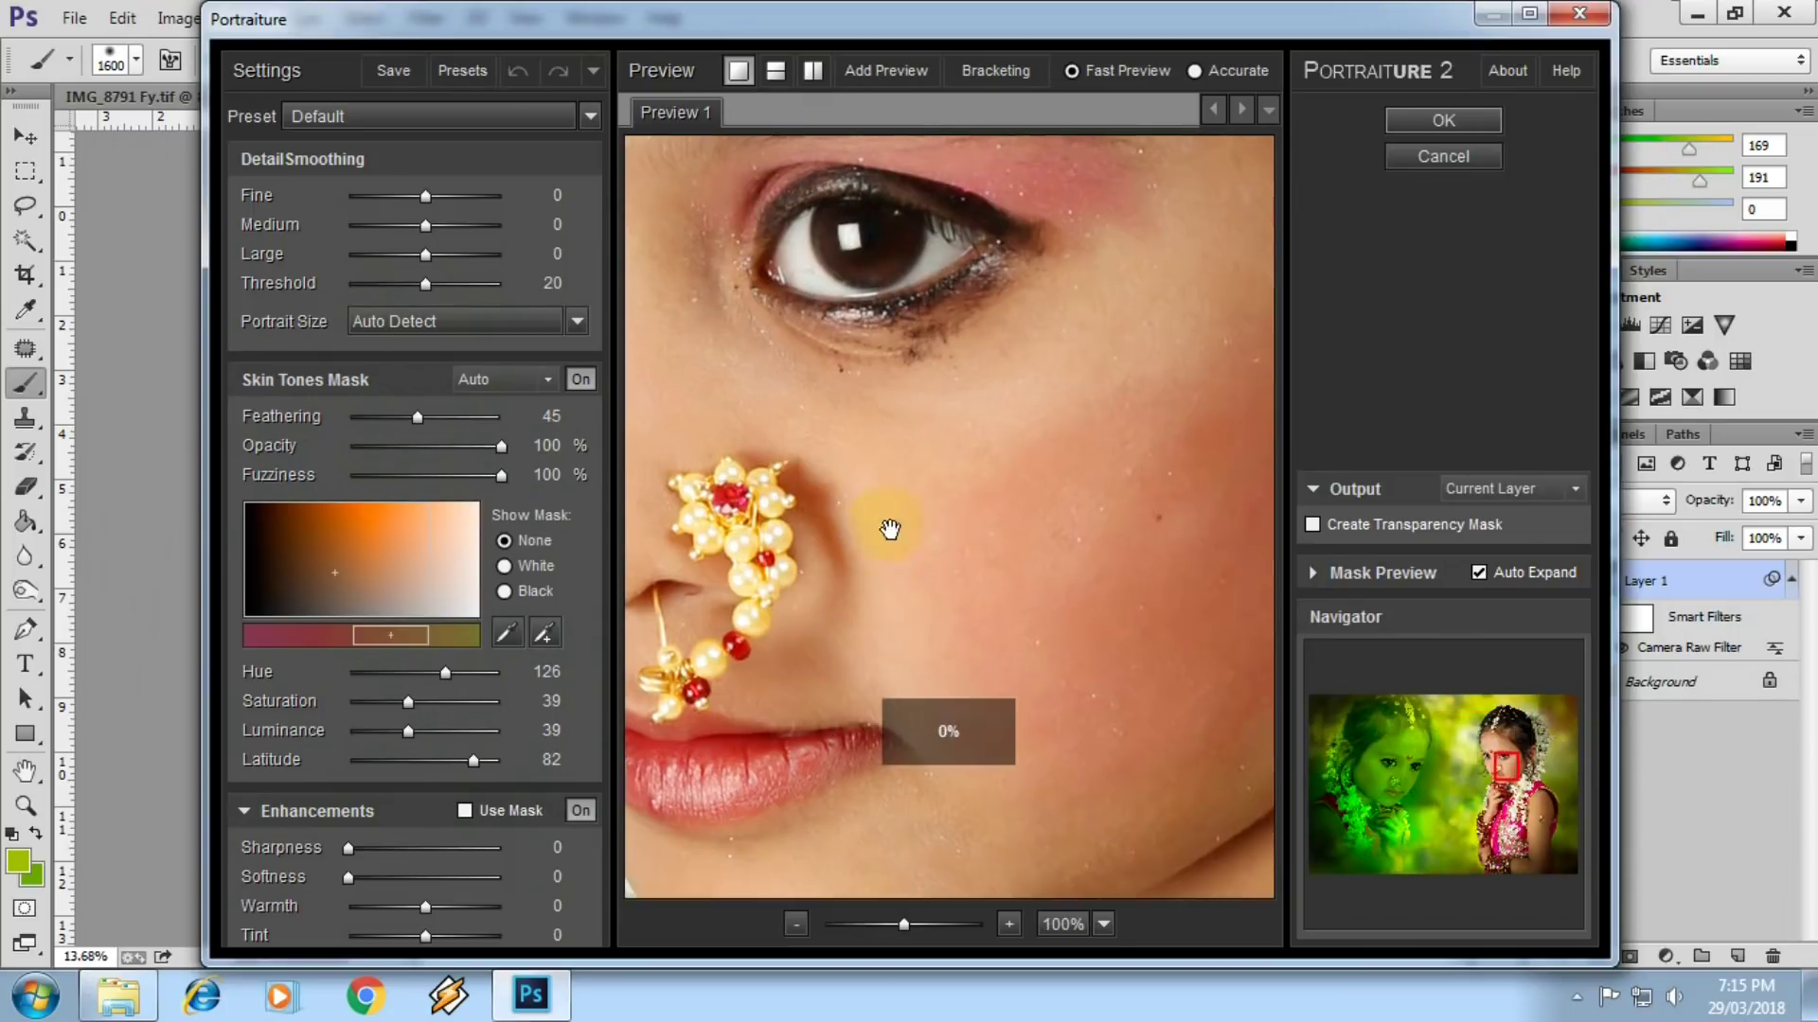
pyautogui.click(1443, 125)
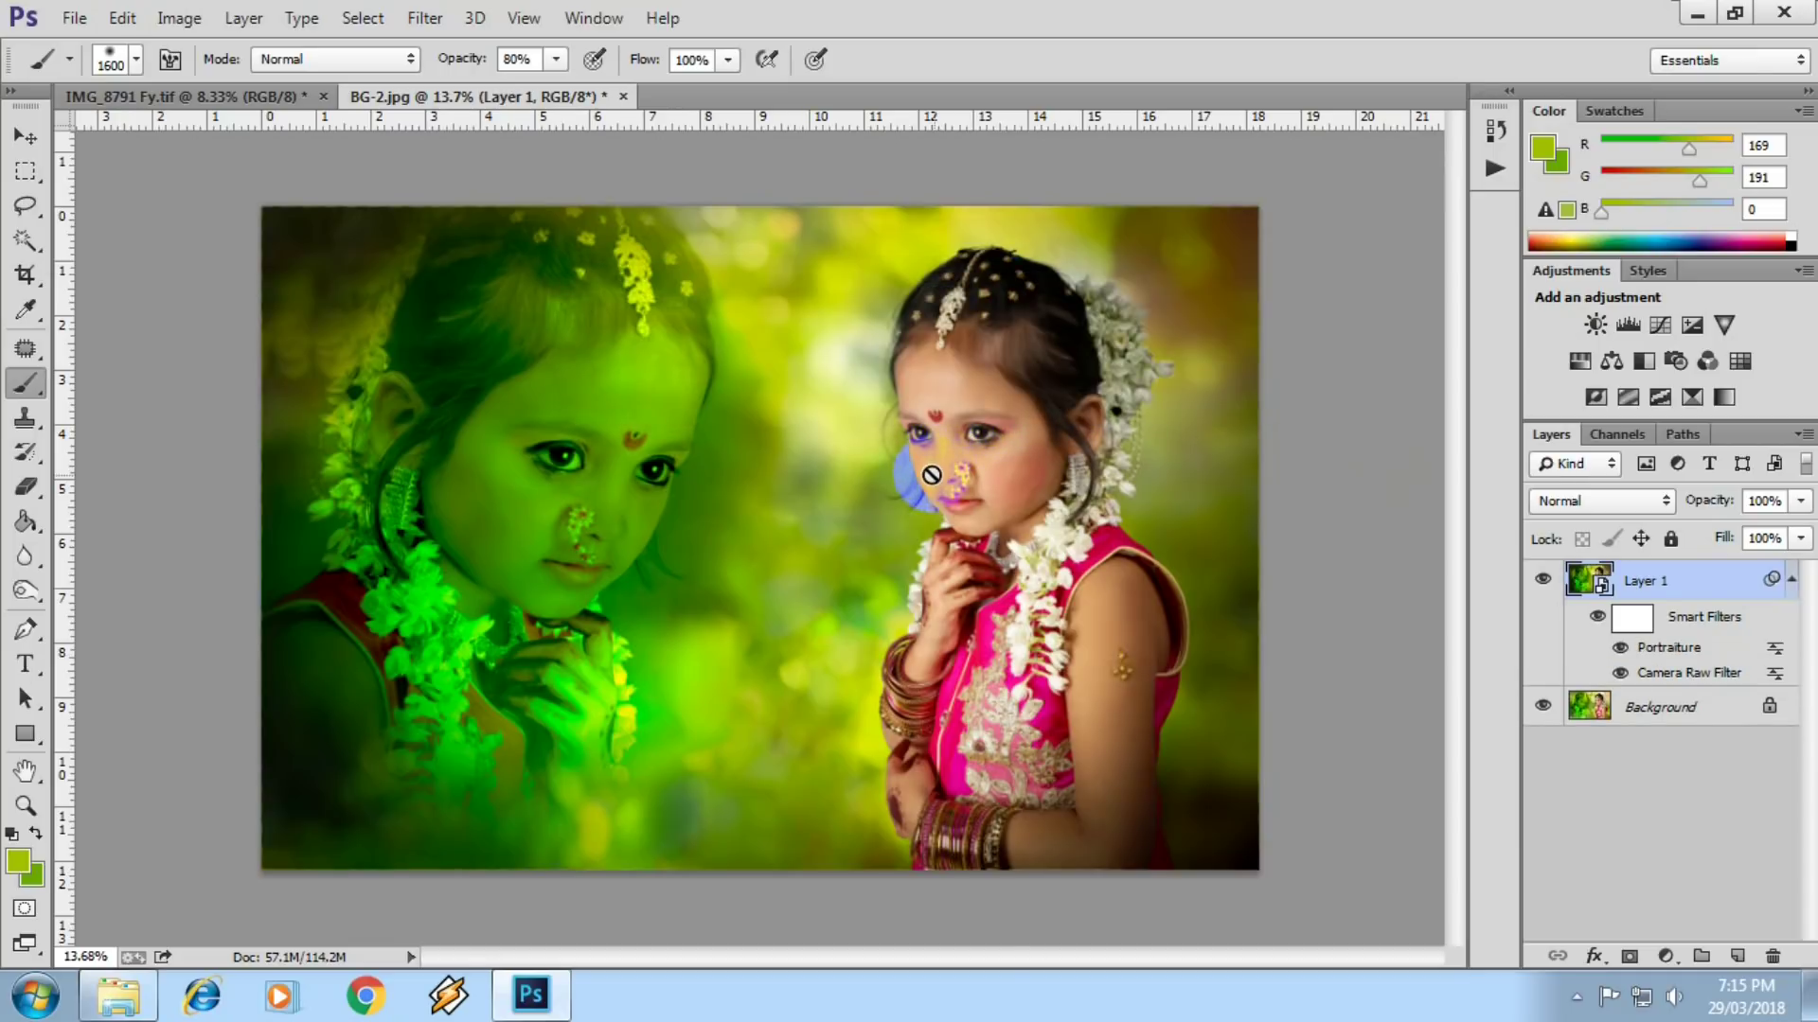
# - Merge all layers down into a single Background layer
pyautogui.scroll(3, 964, 467)
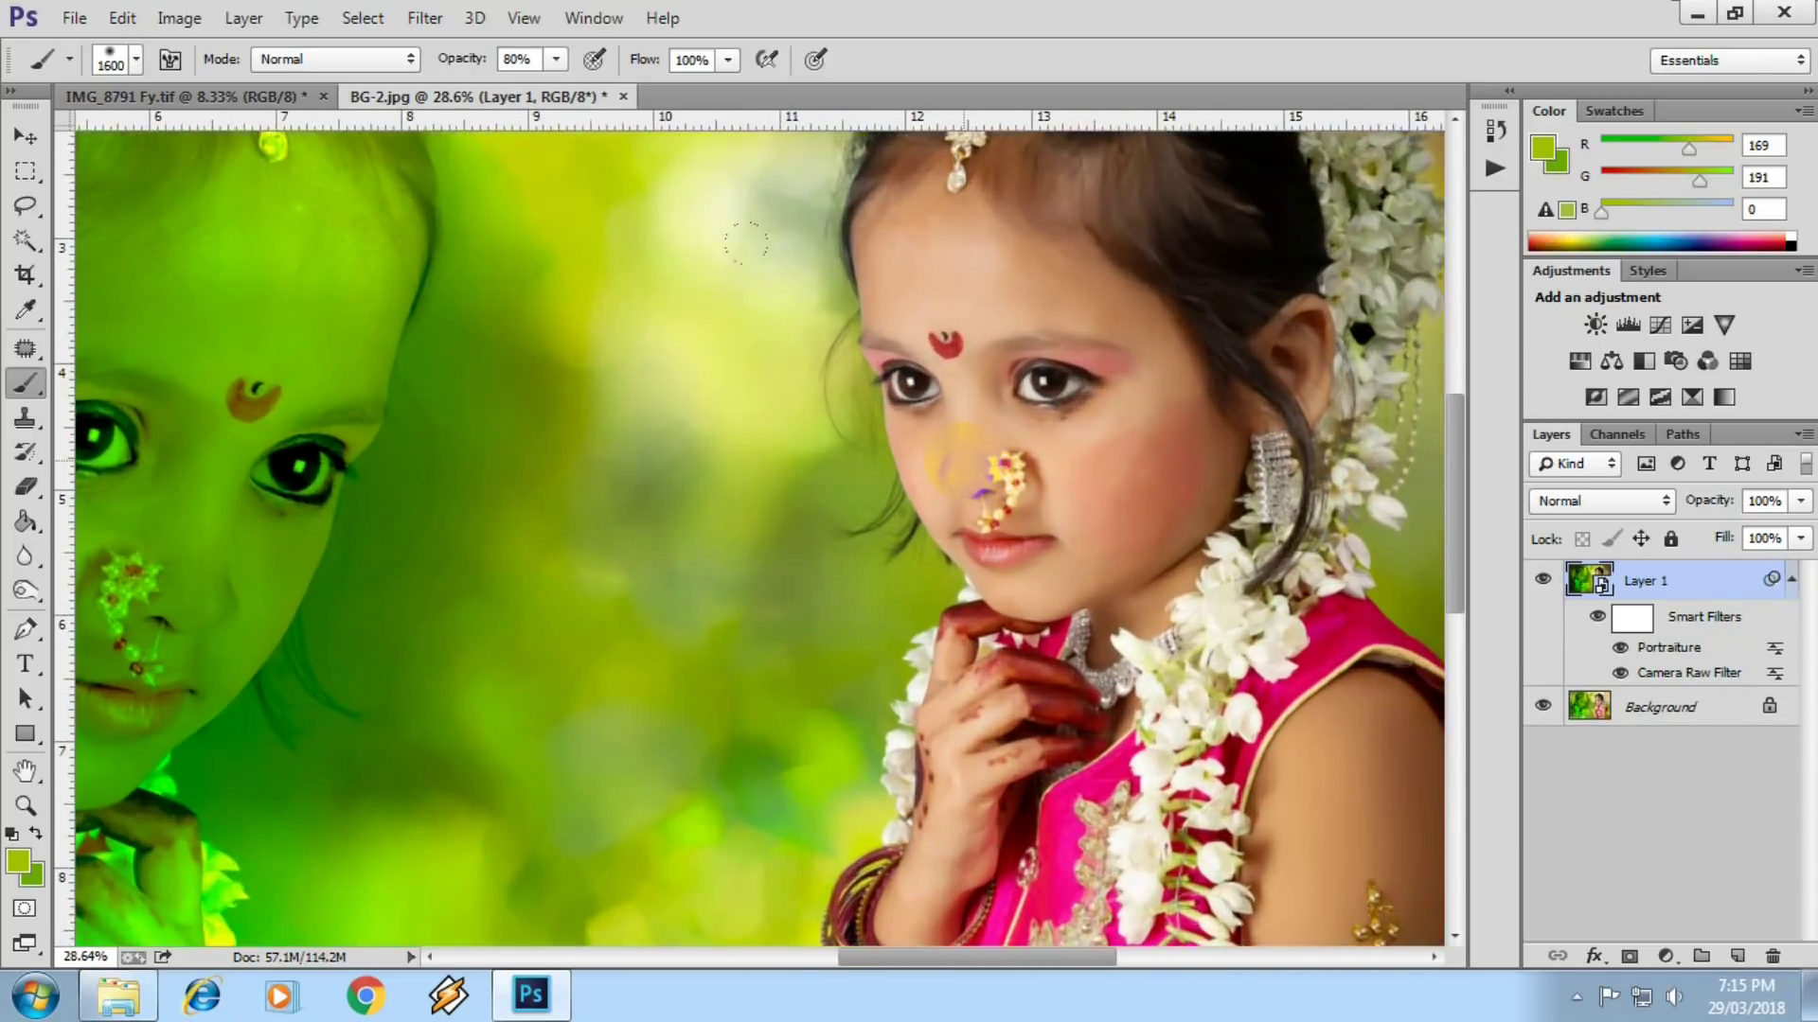
pyautogui.scroll(-2, 963, 464)
pyautogui.hotkey('ctrl', 'e')
pyautogui.scroll(-1, 962, 462)
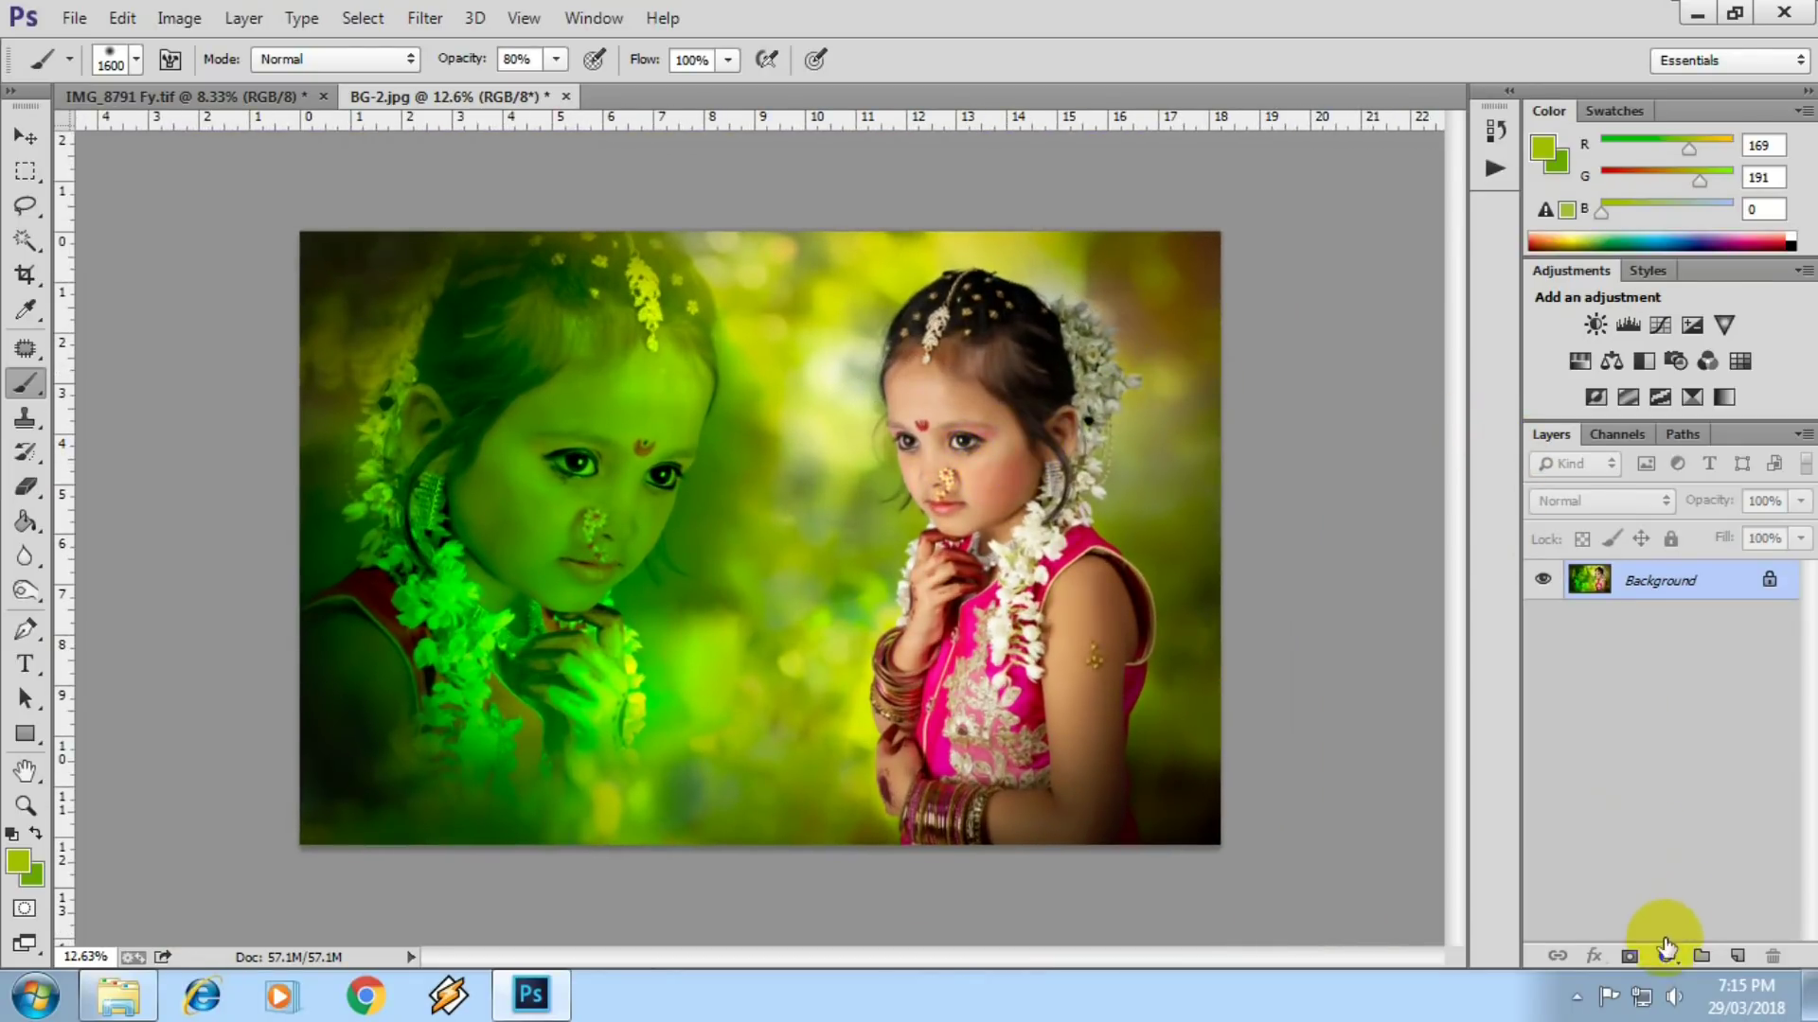
# - Paint a soft white glow at the top right on a new empty layer
pyautogui.click(1733, 955)
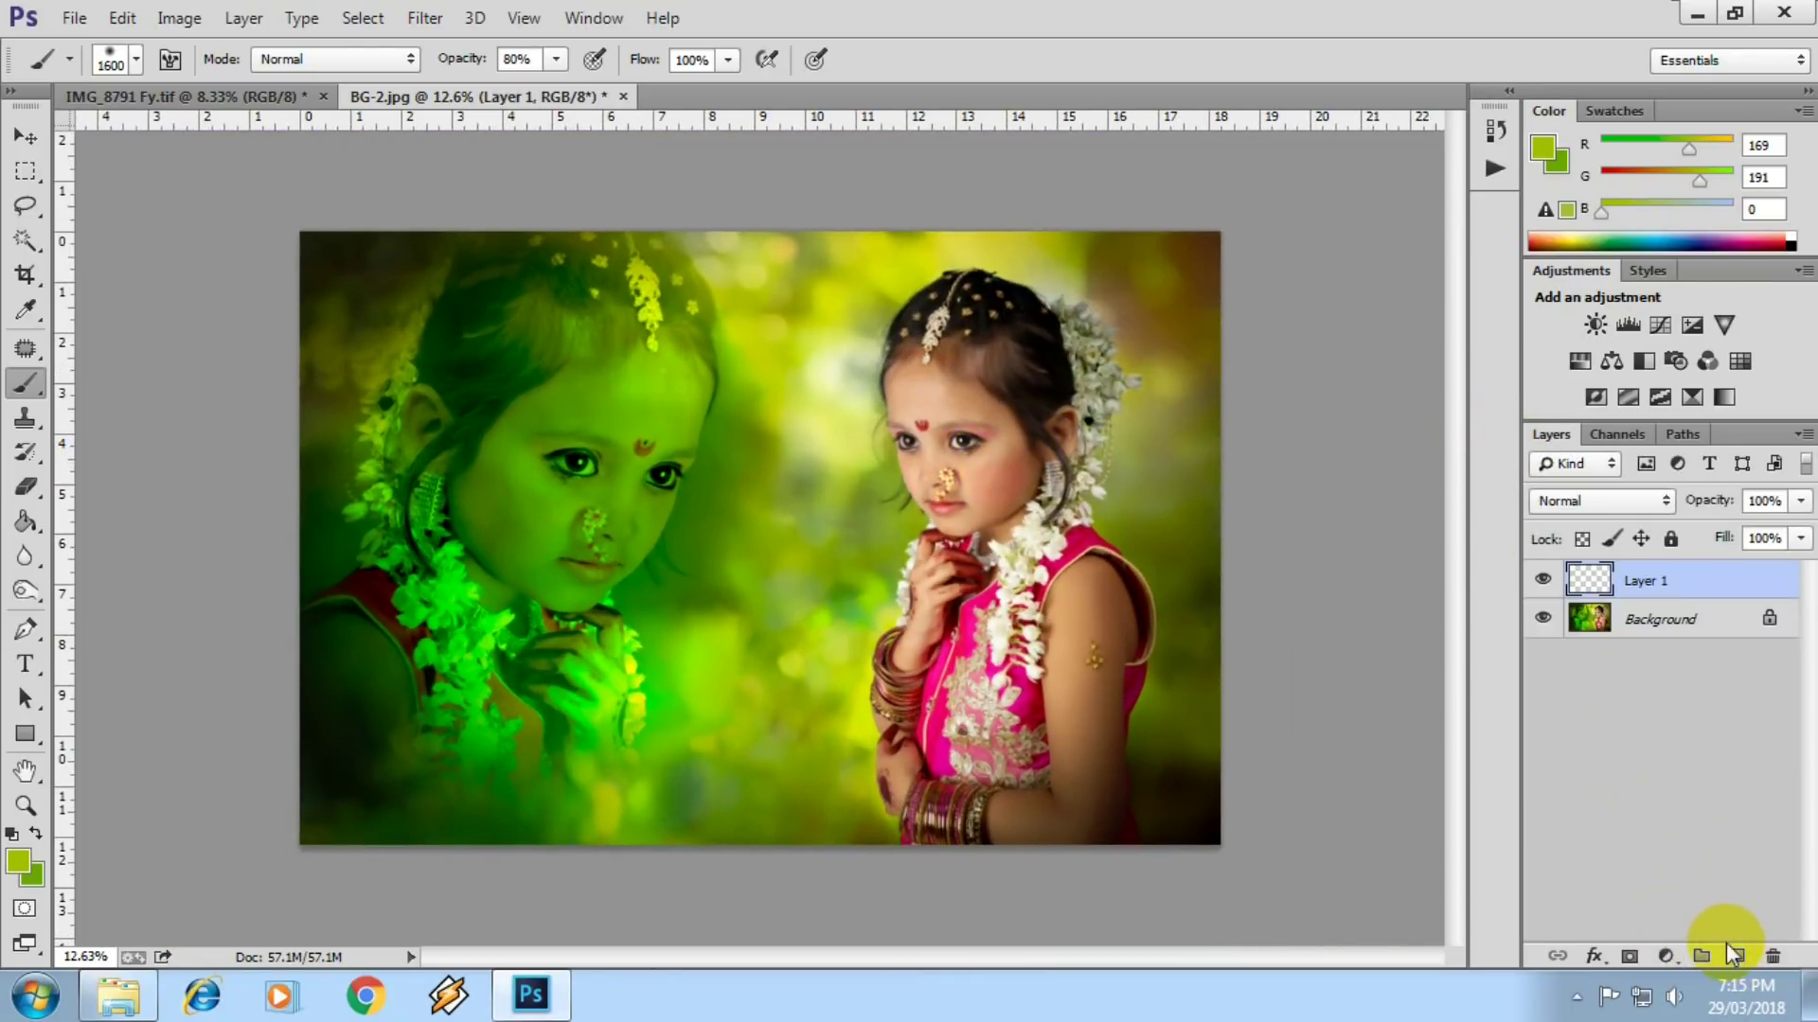
pyautogui.click(21, 866)
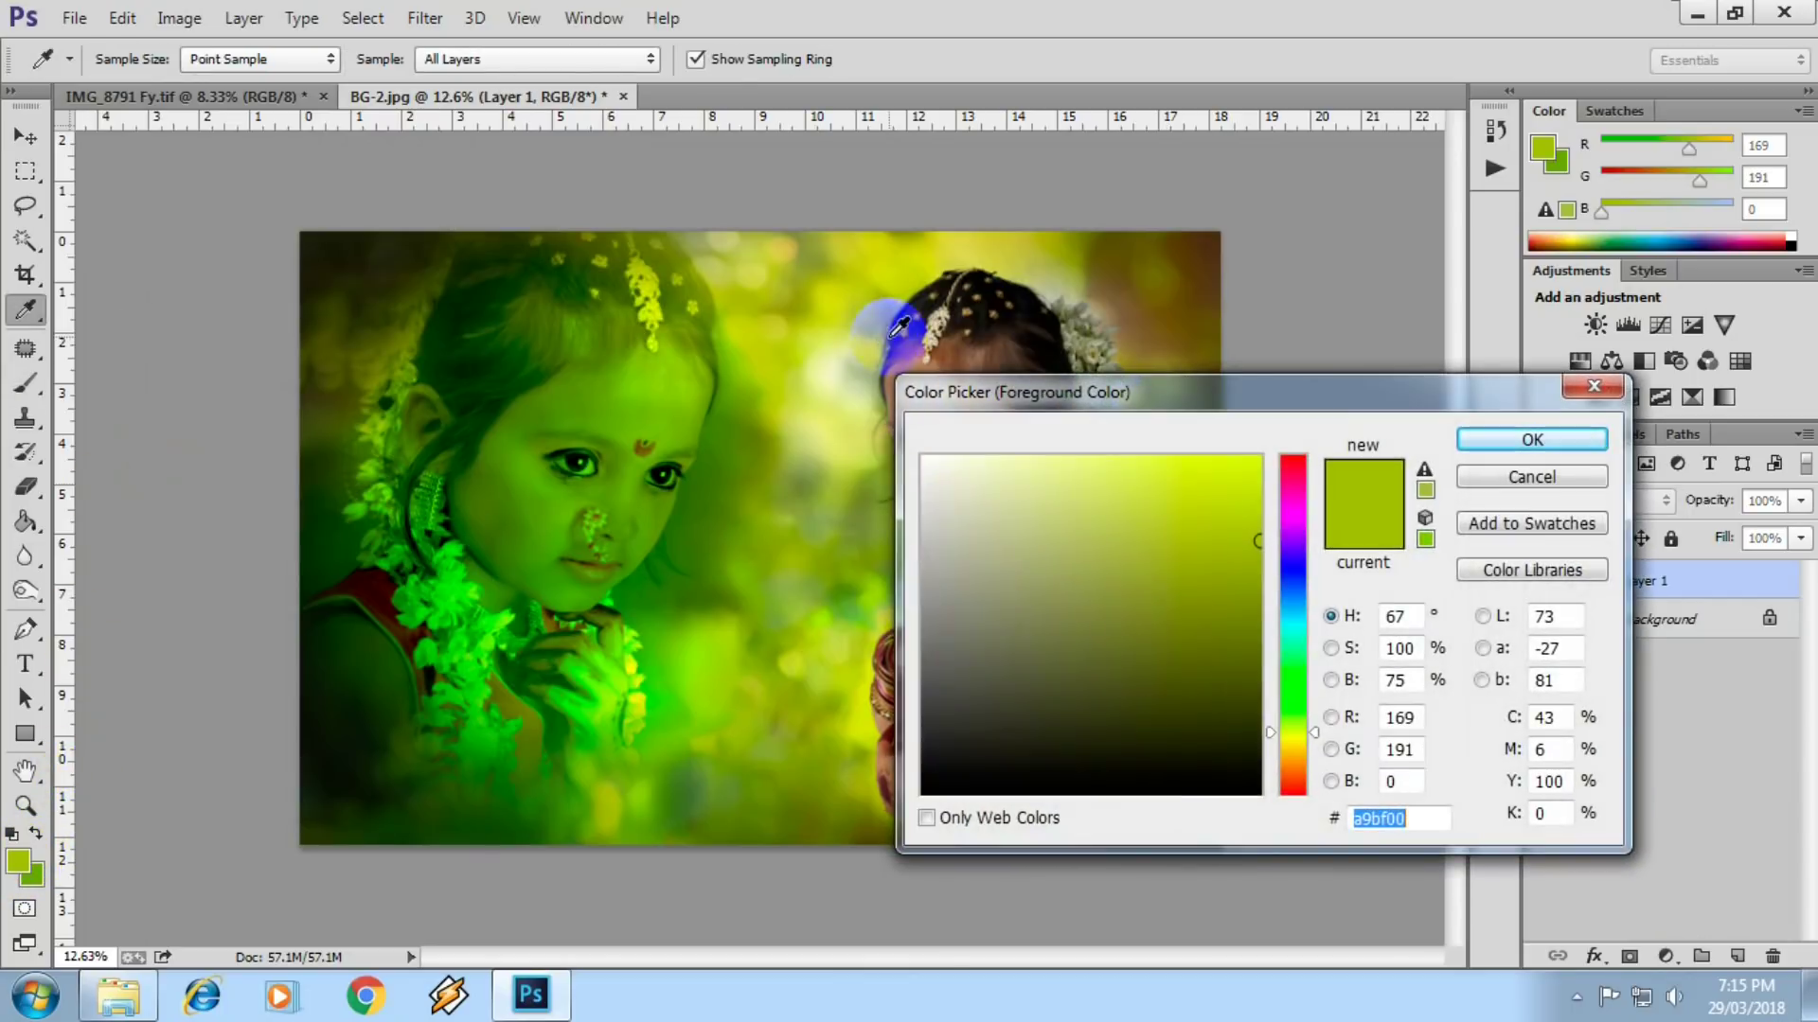
pyautogui.click(925, 462)
pyautogui.click(1500, 440)
pyautogui.press('b')
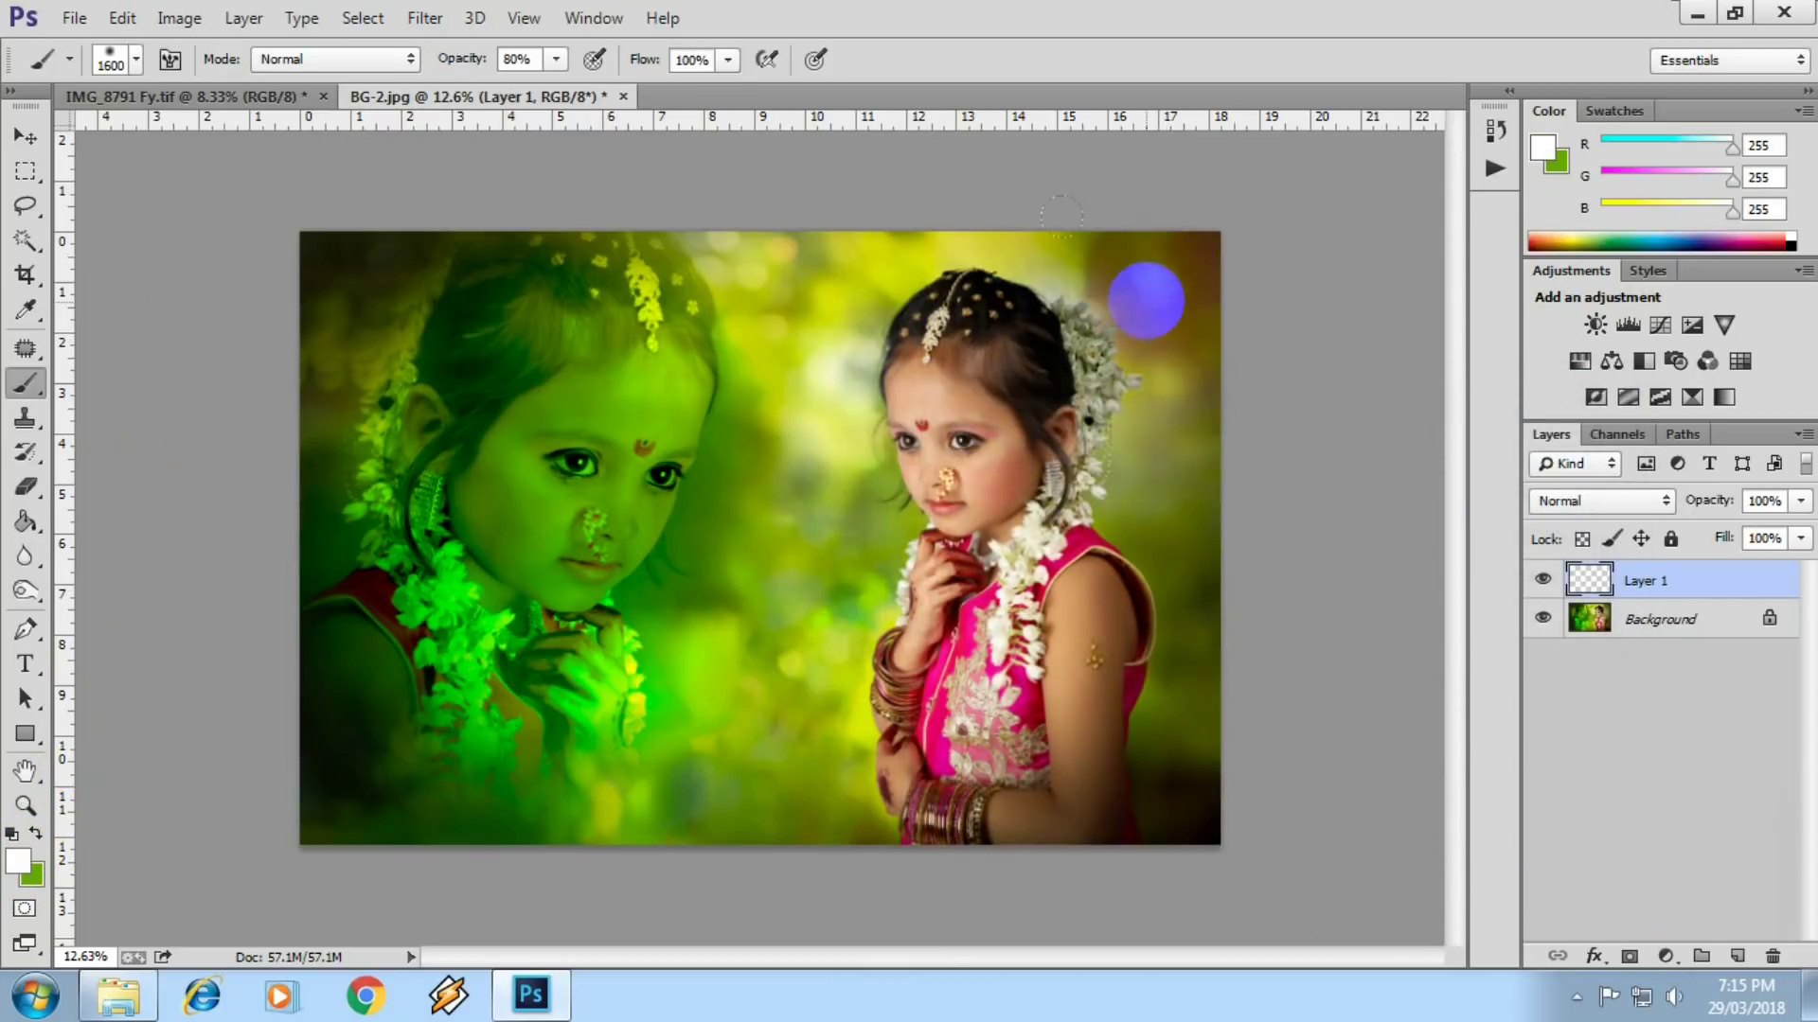
pyautogui.click(1136, 291)
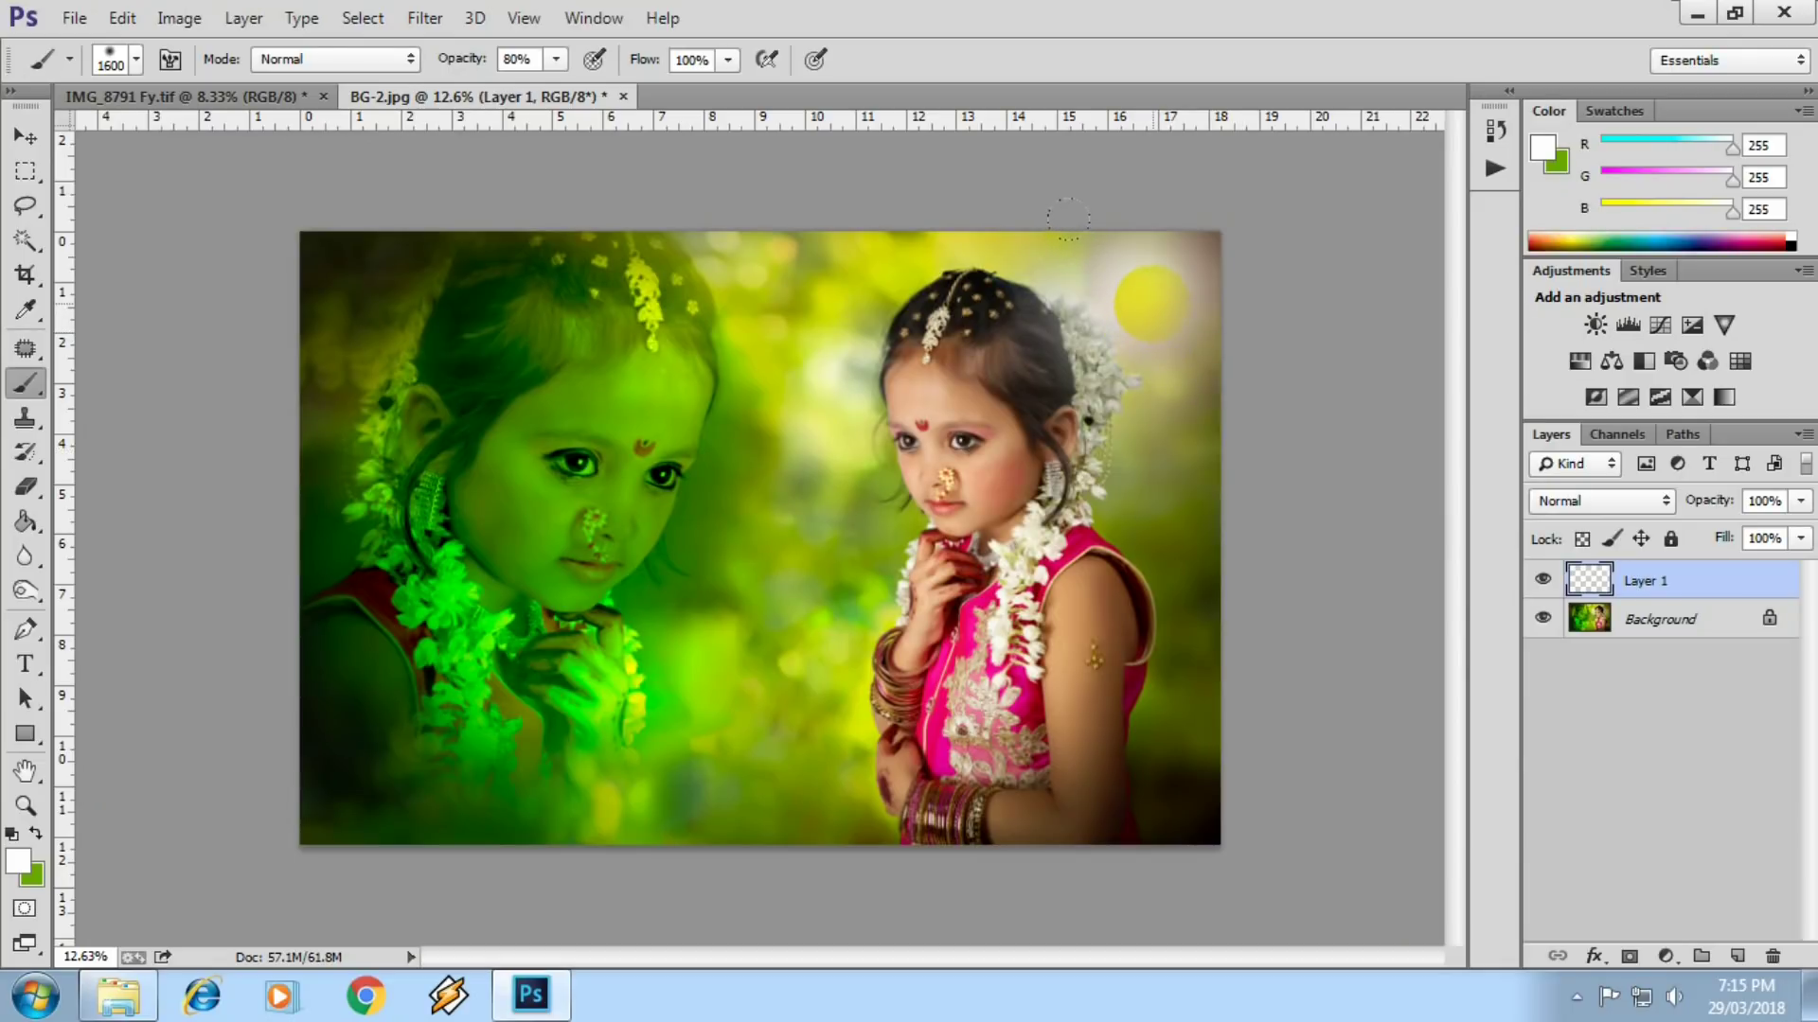
# - Set the glow layer's blend mode to Soft Light, leaving opacity unchanged
pyautogui.click(1594, 501)
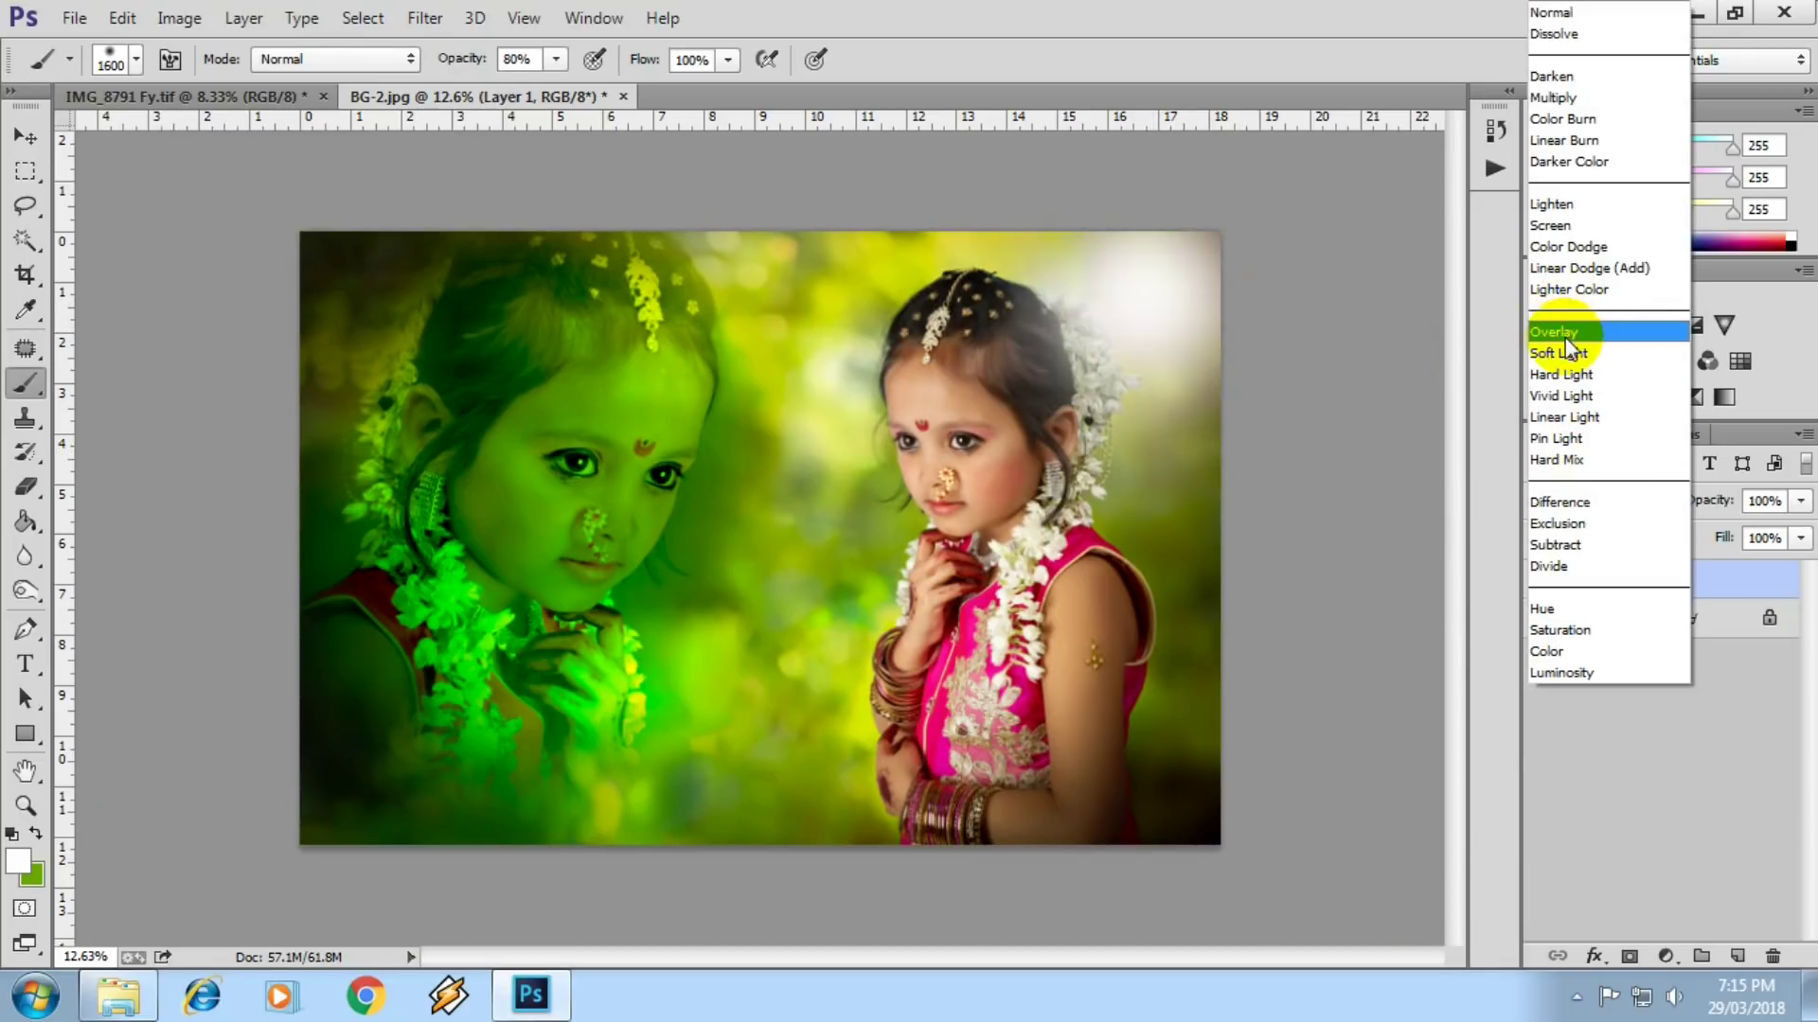
pyautogui.click(1581, 212)
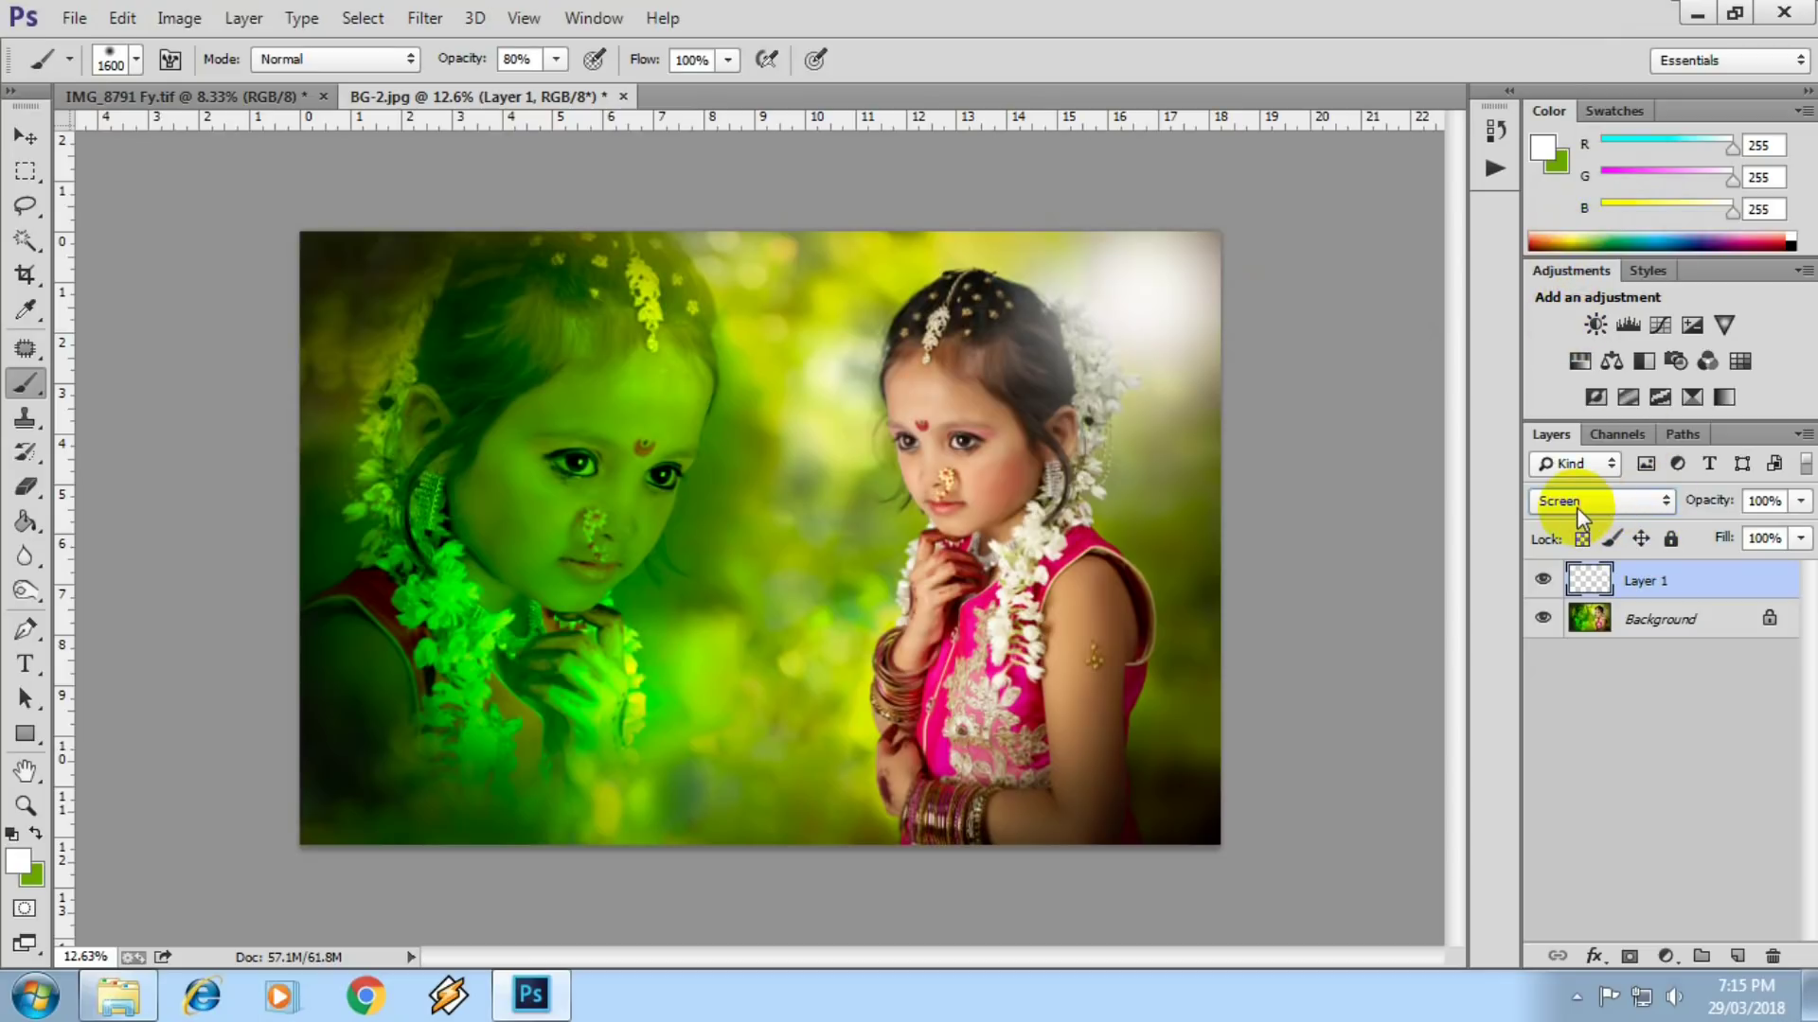
pyautogui.click(1542, 581)
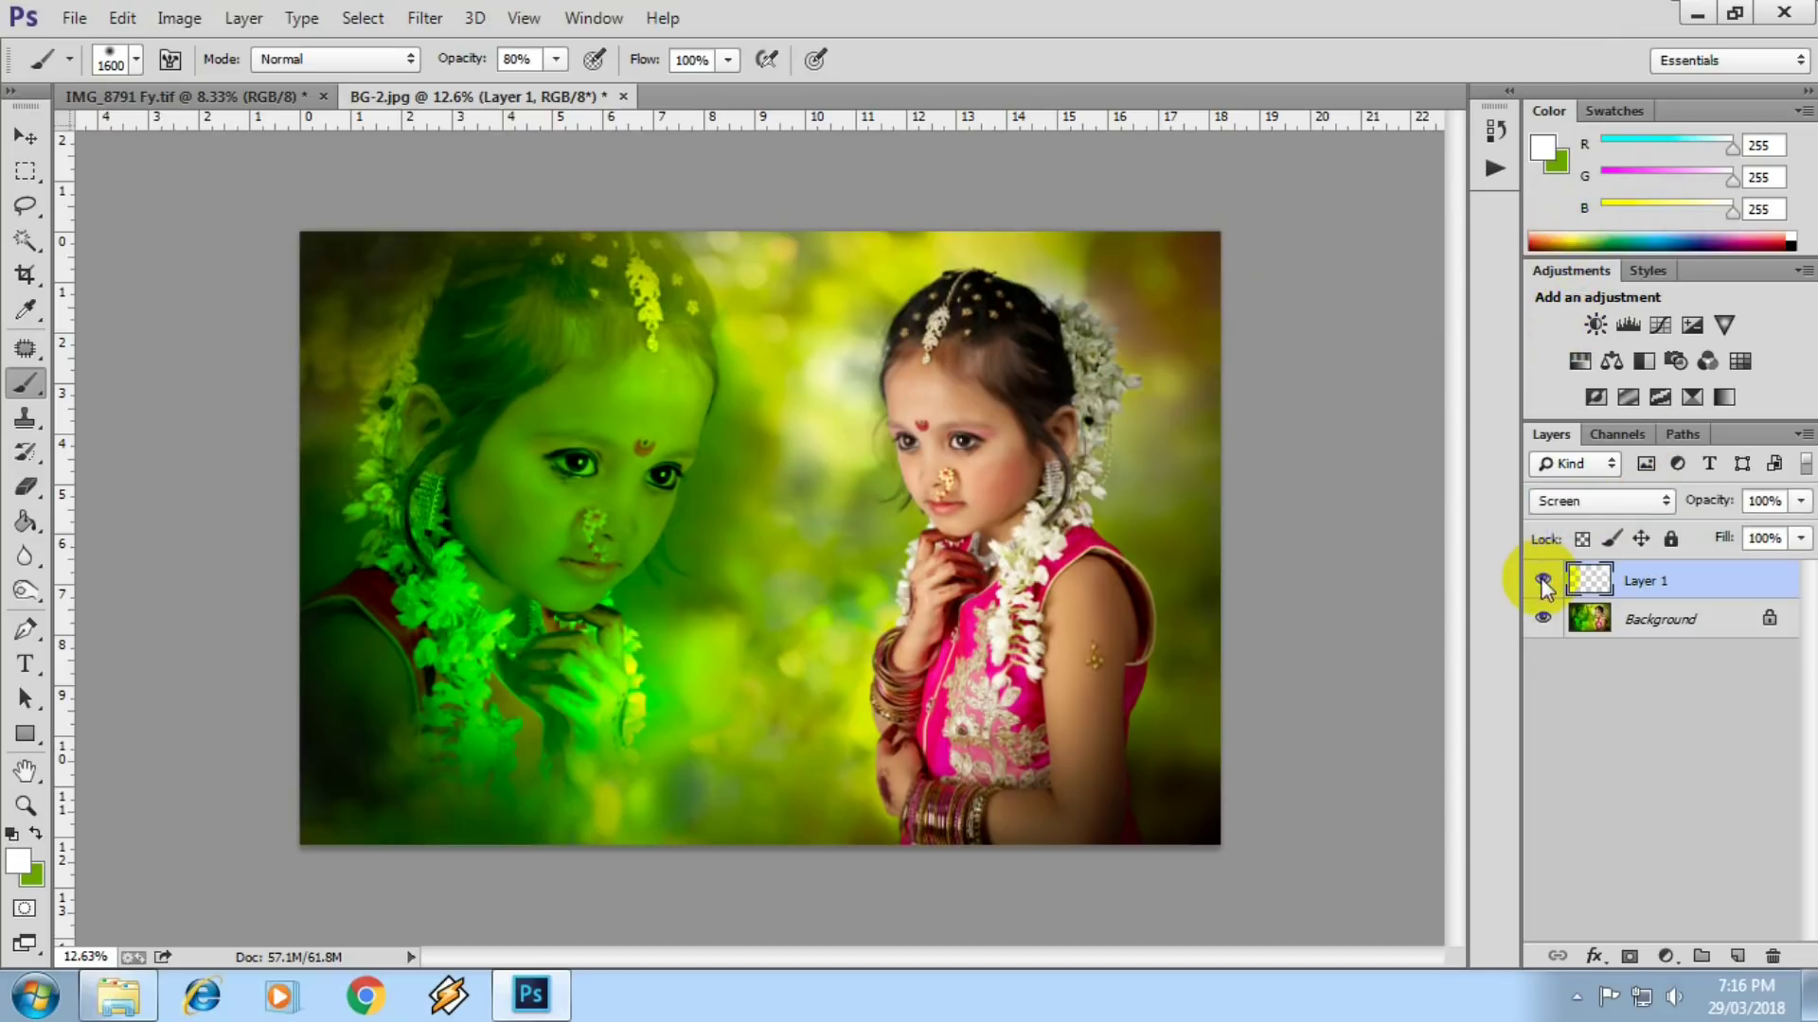
pyautogui.click(1590, 500)
pyautogui.click(1570, 355)
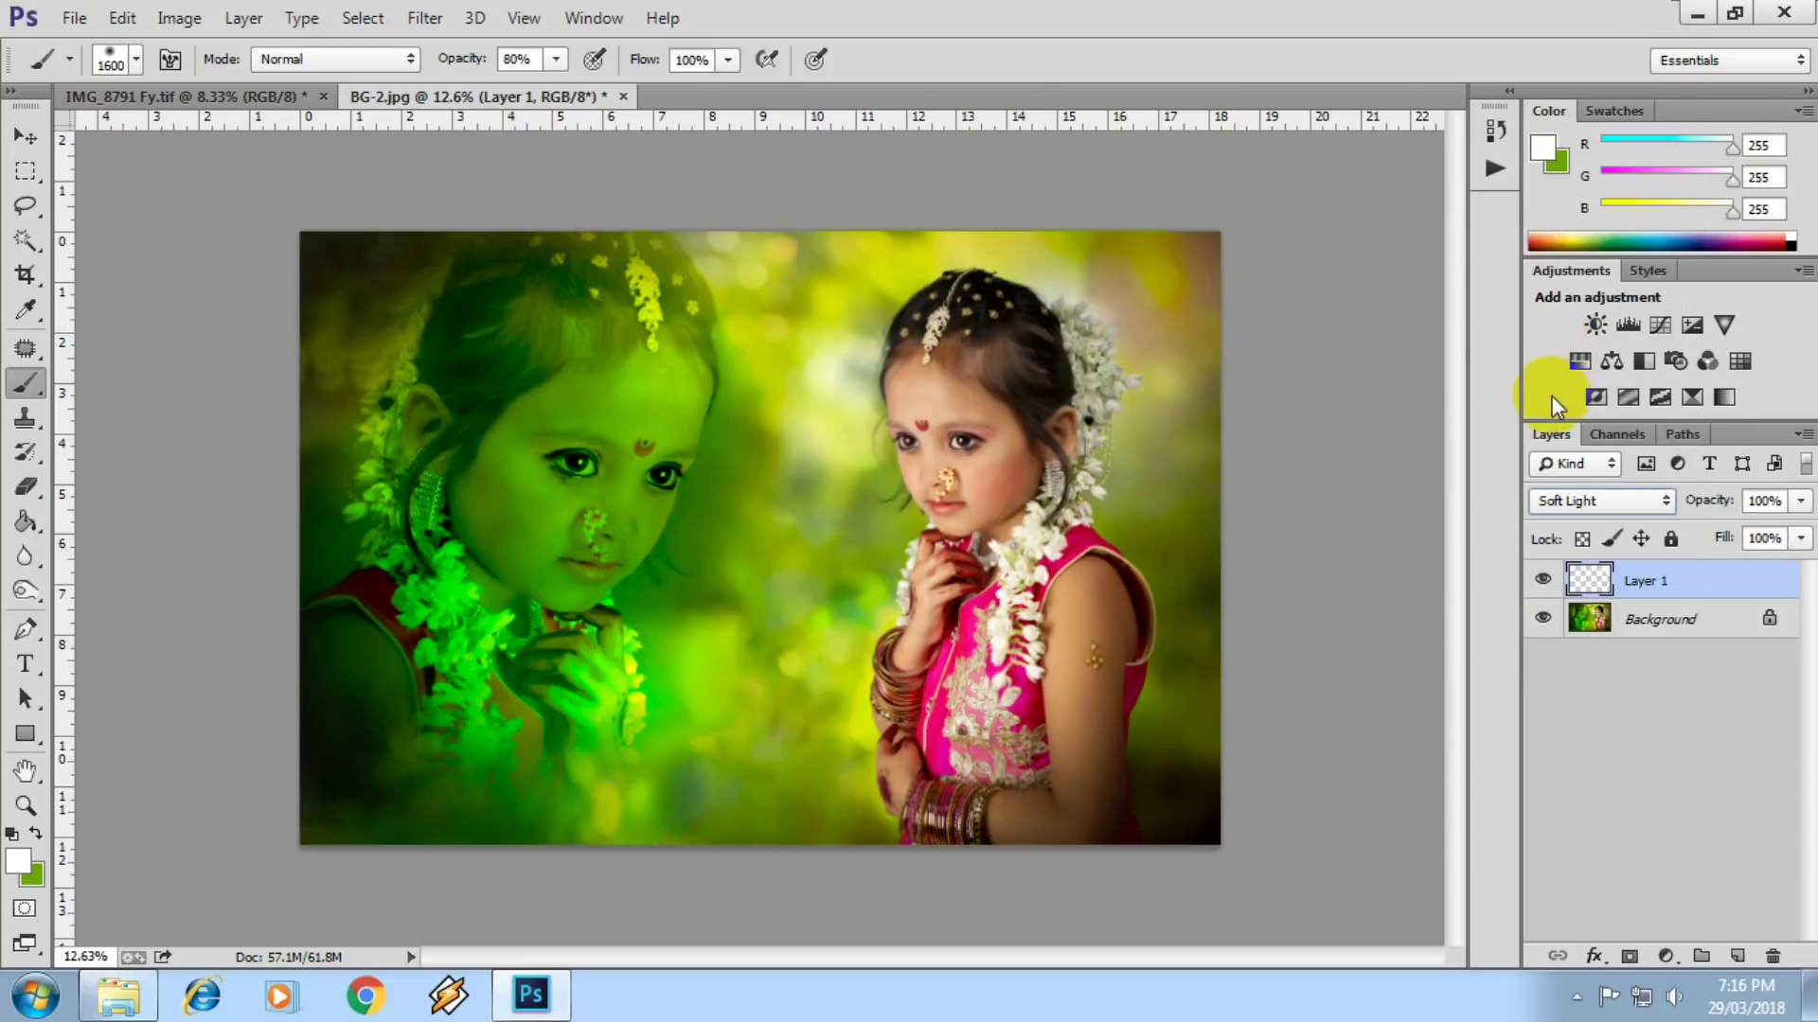
pyautogui.press('Down')
pyautogui.press('Down')
pyautogui.press('Down')
pyautogui.press('Down')
pyautogui.press('Up')
pyautogui.press('Up')
pyautogui.press('Up')
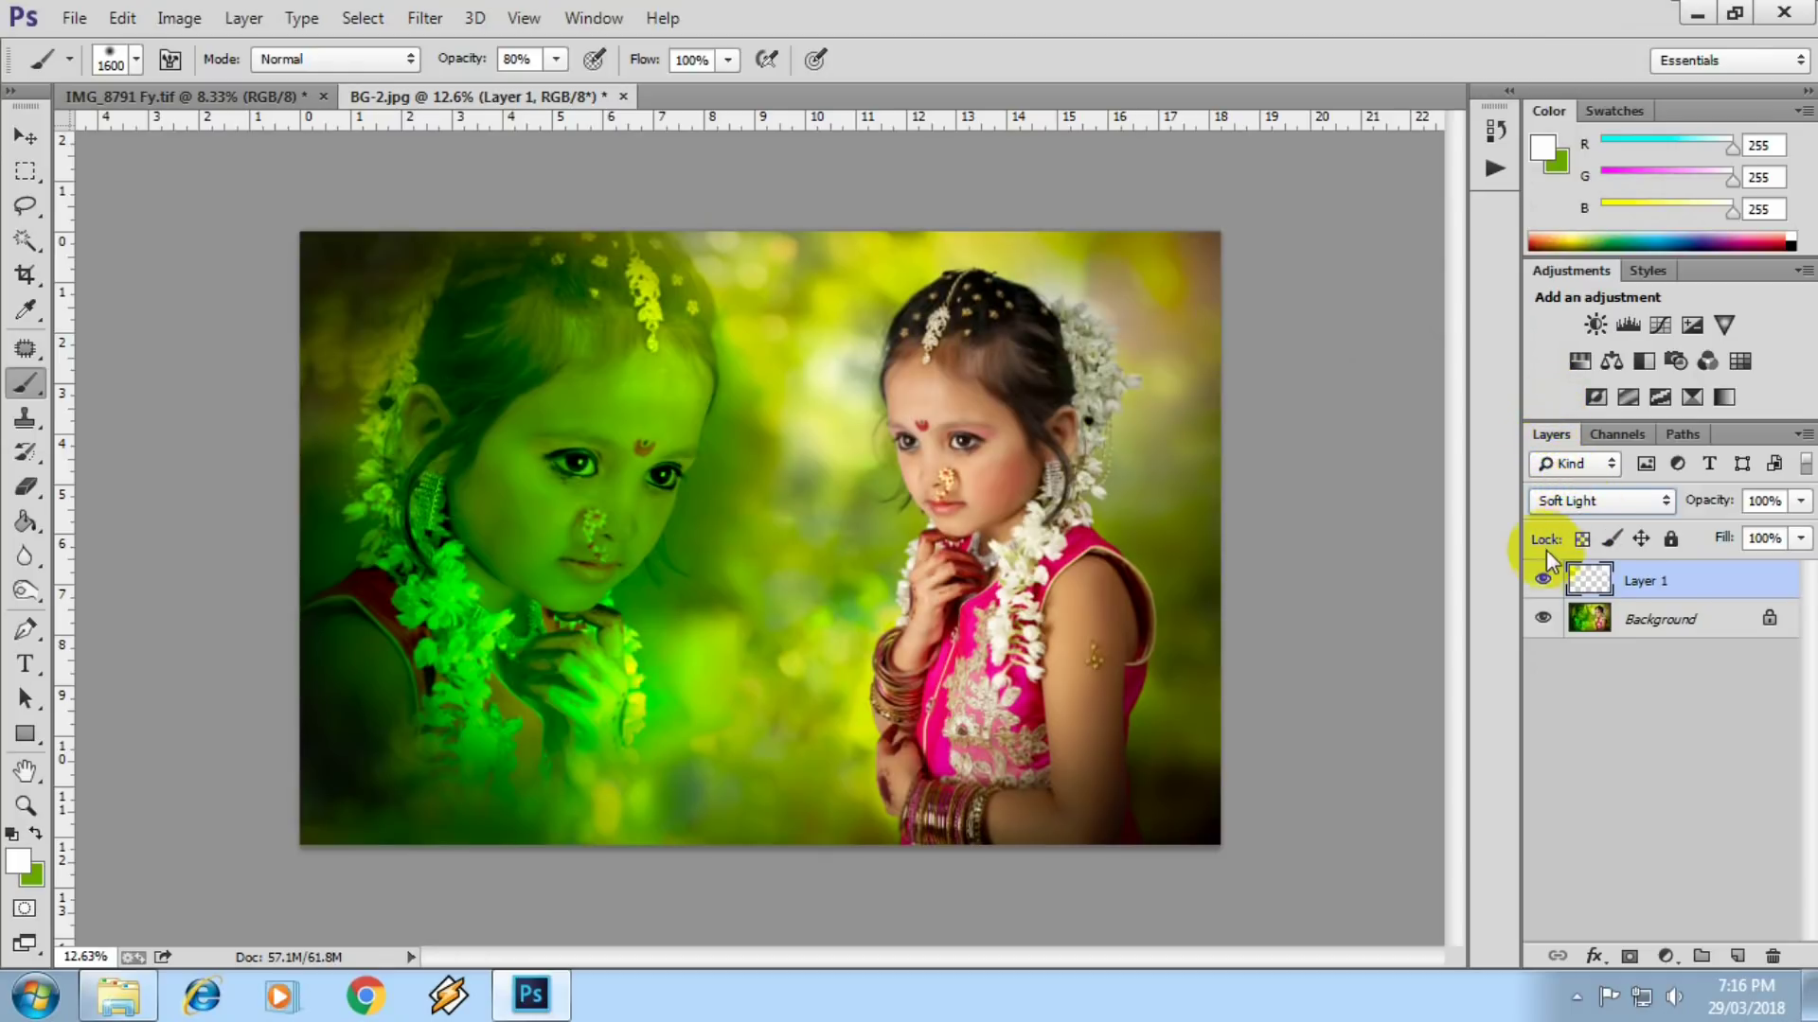
pyautogui.click(1798, 500)
pyautogui.click(1399, 9)
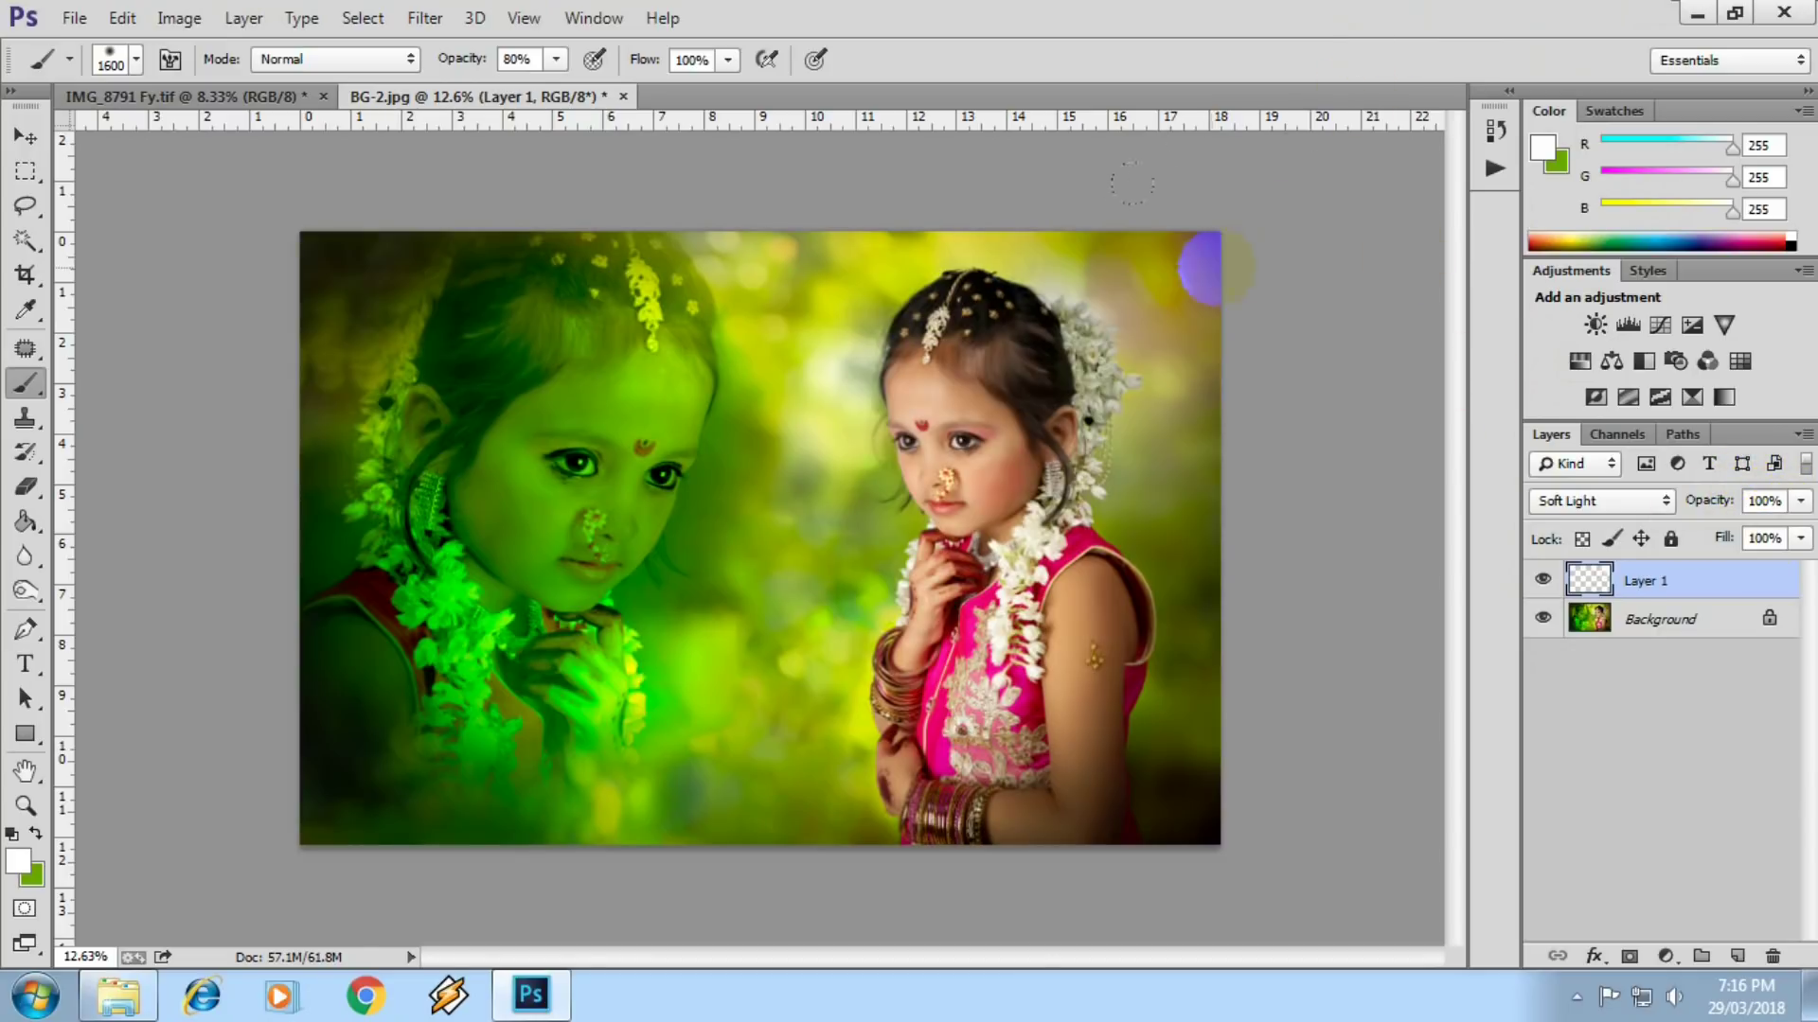
# - Stretch the glow wider to the left, taller, and slightly upward with Free Transform
pyautogui.hotkey('ctrl', 't')
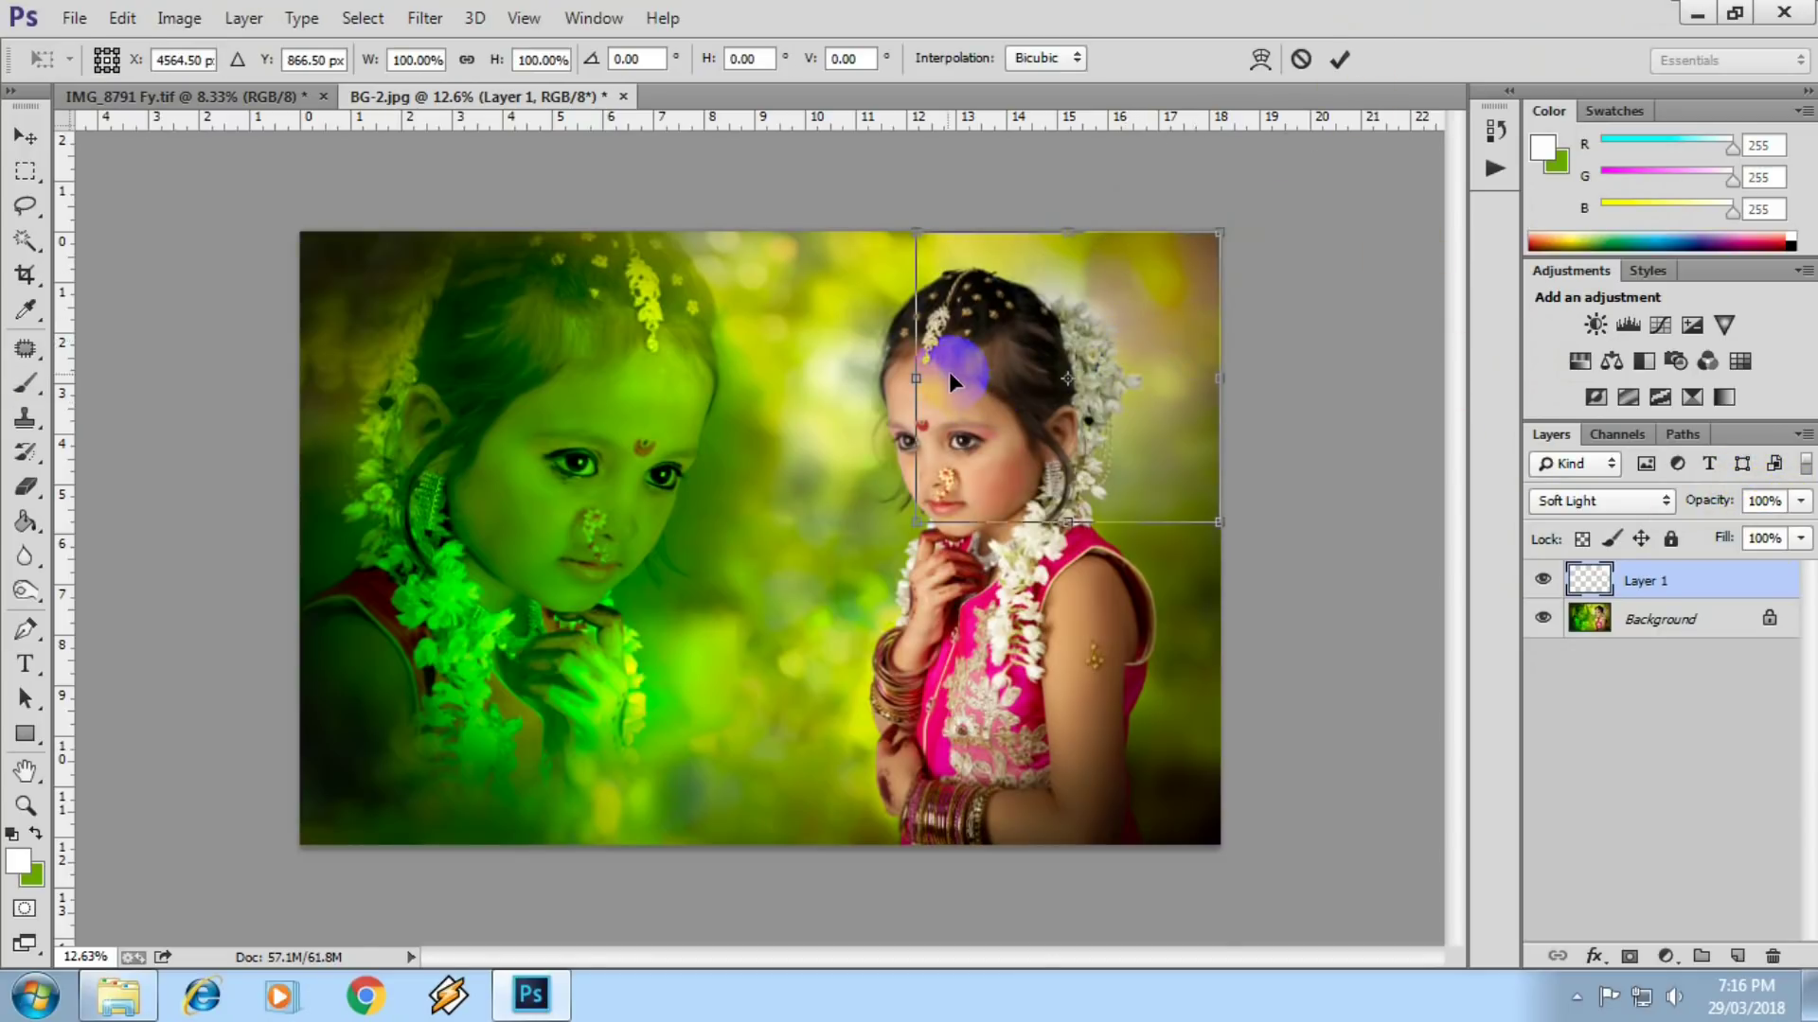
pyautogui.moveTo(909, 377); pyautogui.dragTo(830, 332)
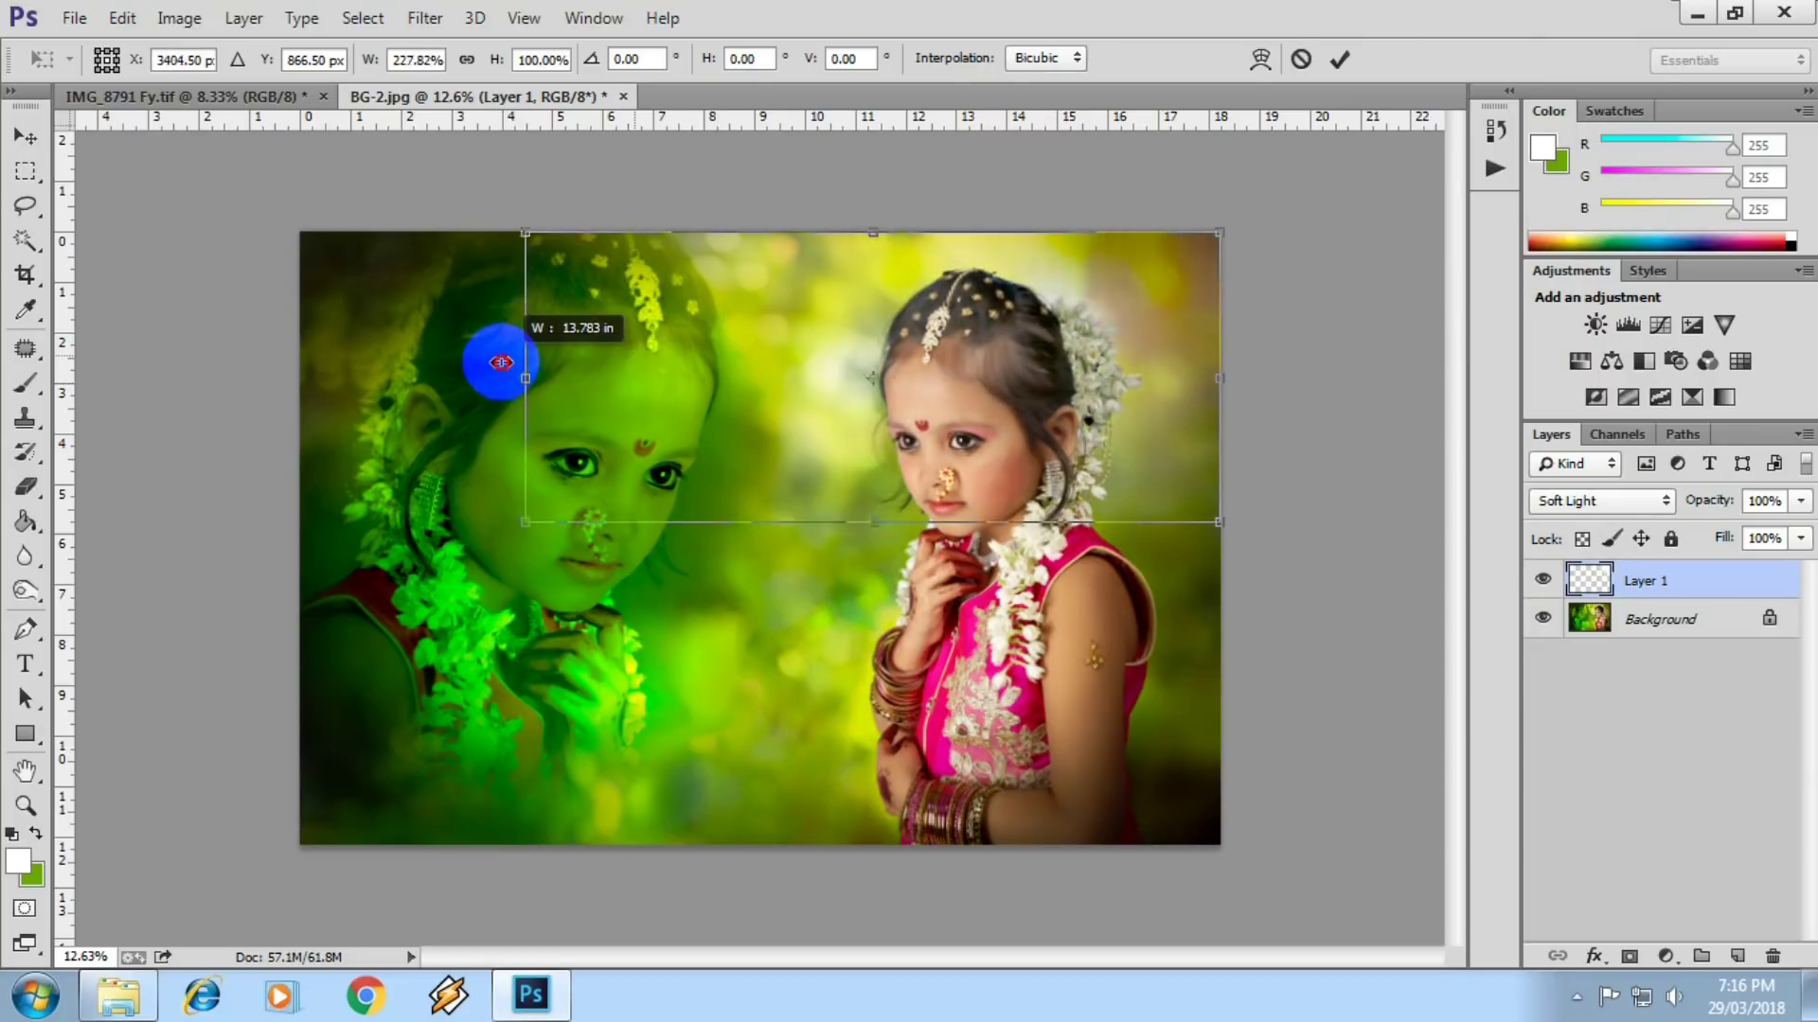
pyautogui.moveTo(830, 332); pyautogui.dragTo(734, 322)
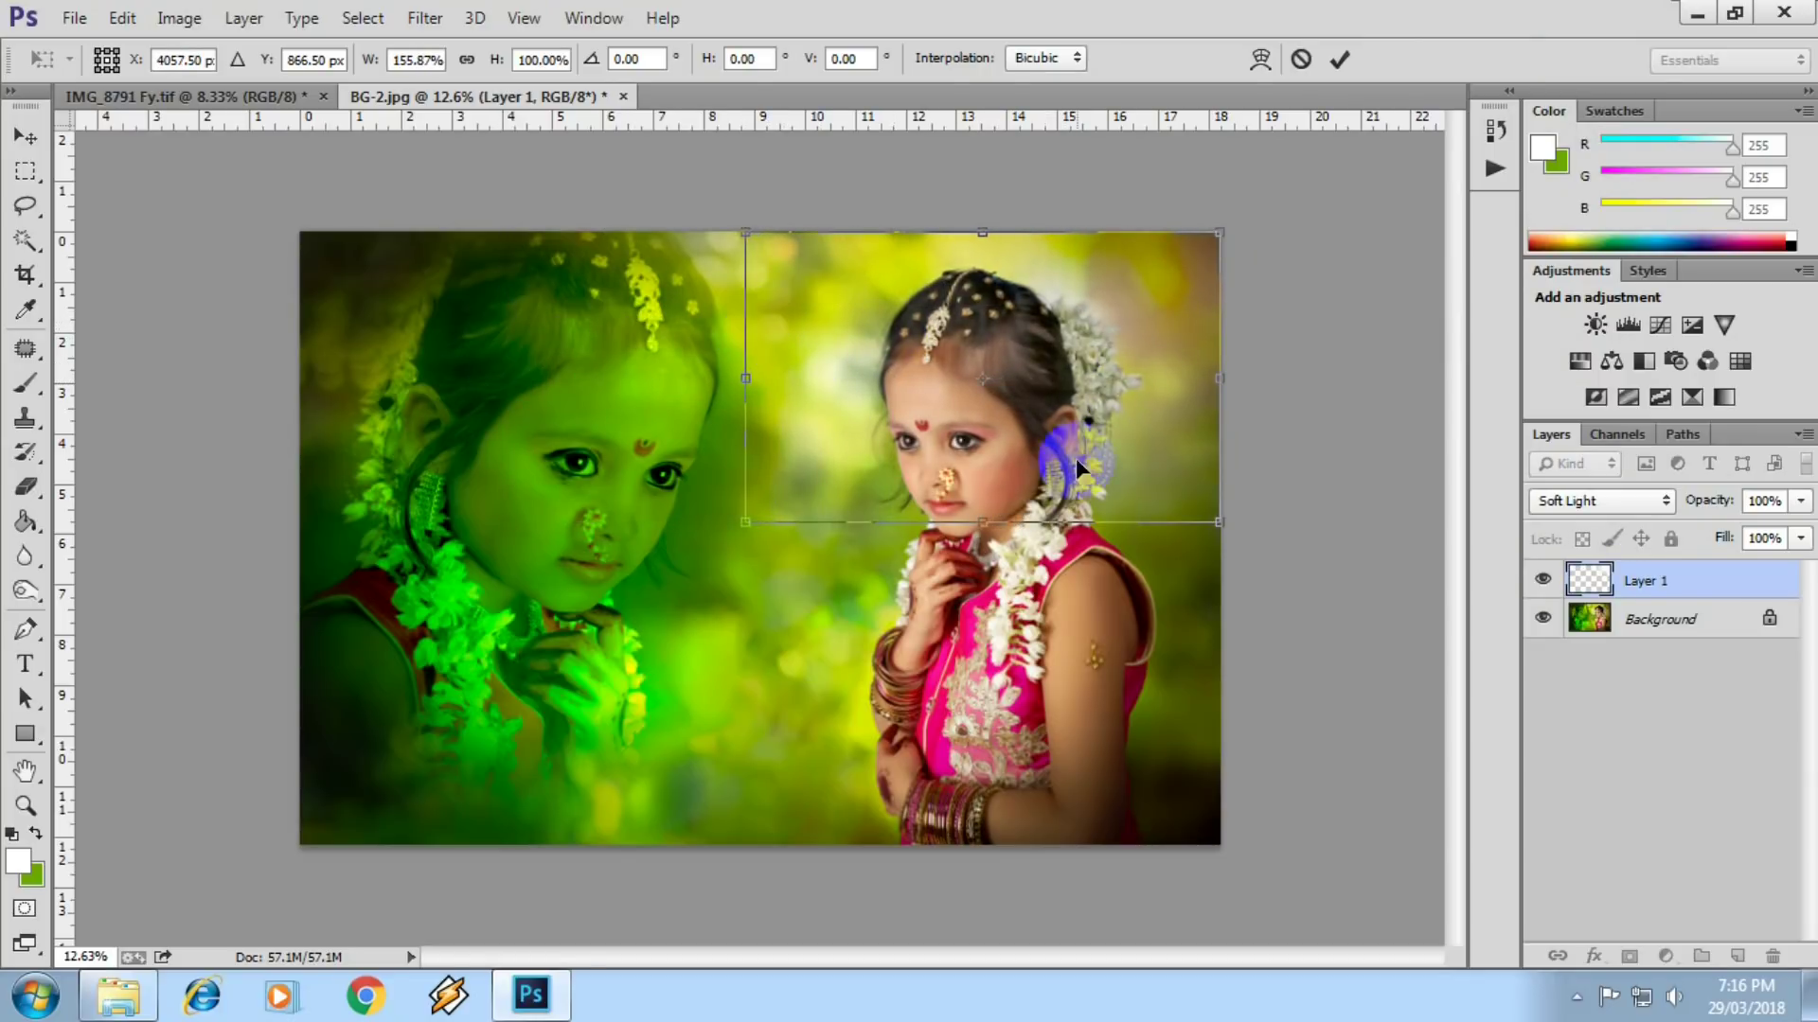
pyautogui.moveTo(983, 518); pyautogui.dragTo(983, 682)
pyautogui.moveTo(1125, 450); pyautogui.dragTo(1142, 298)
pyautogui.press('b')
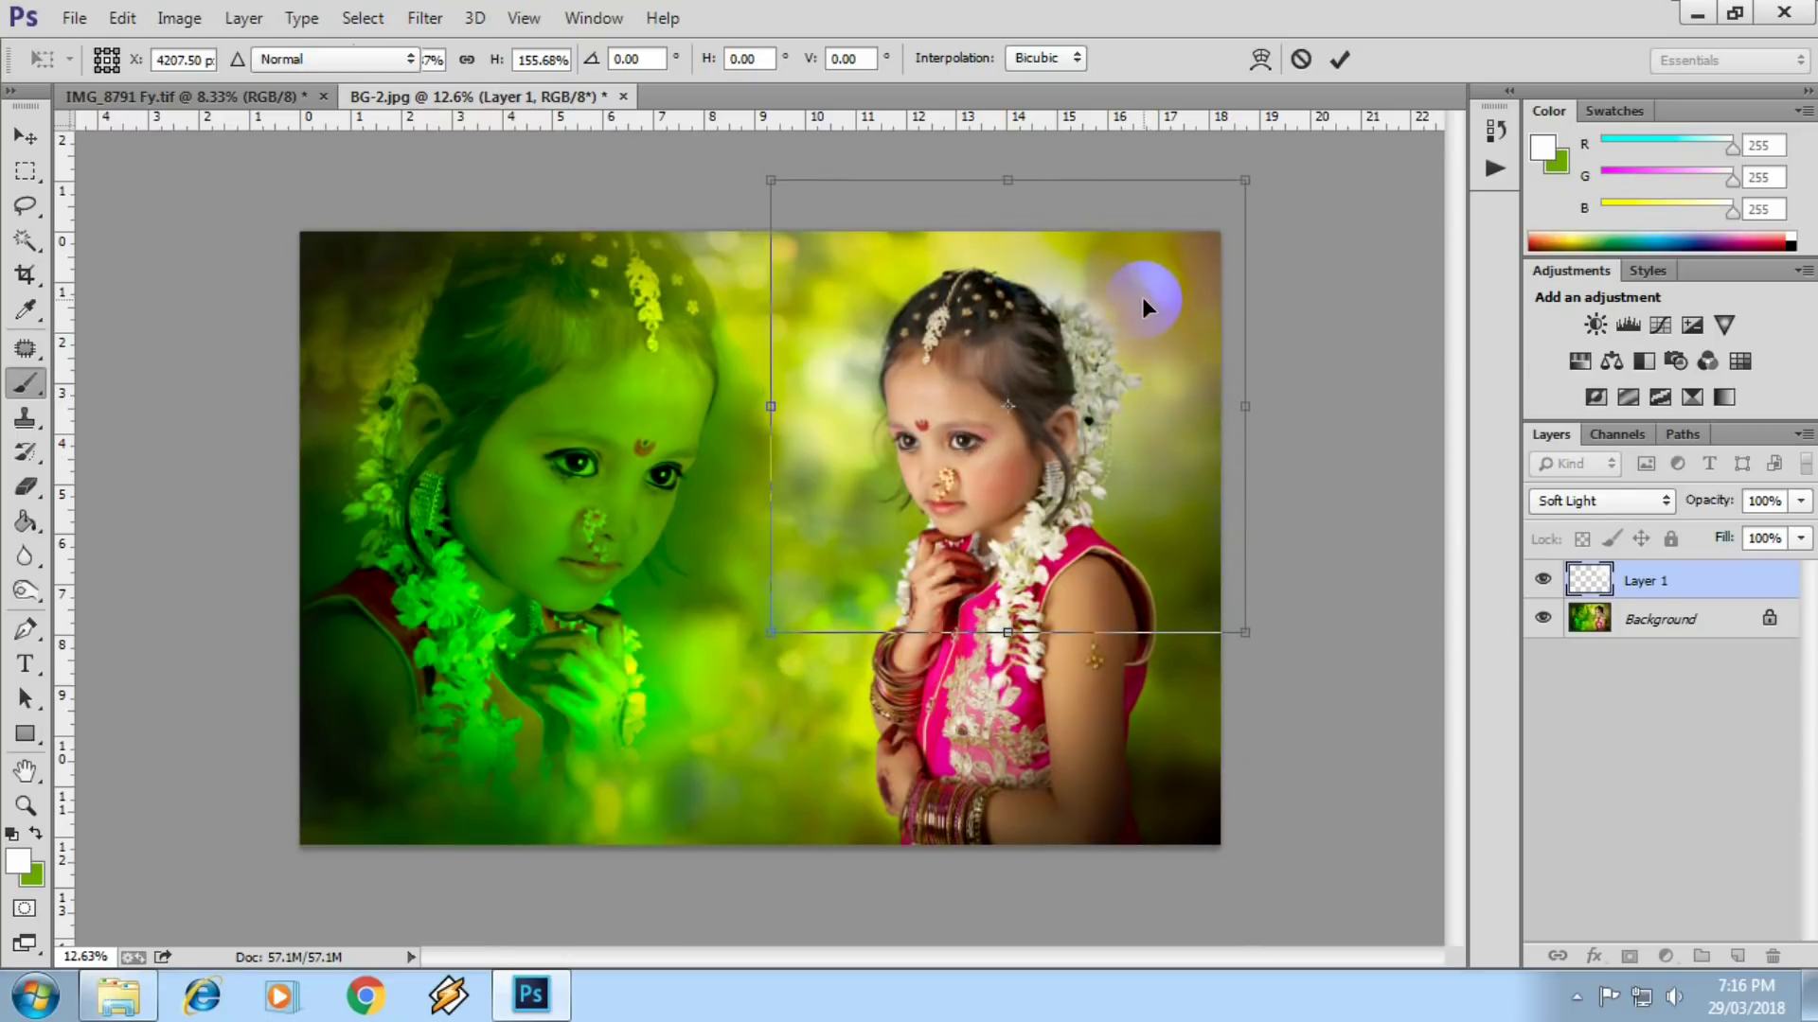
pyautogui.press('Return')
pyautogui.scroll(-1, 1065, 242)
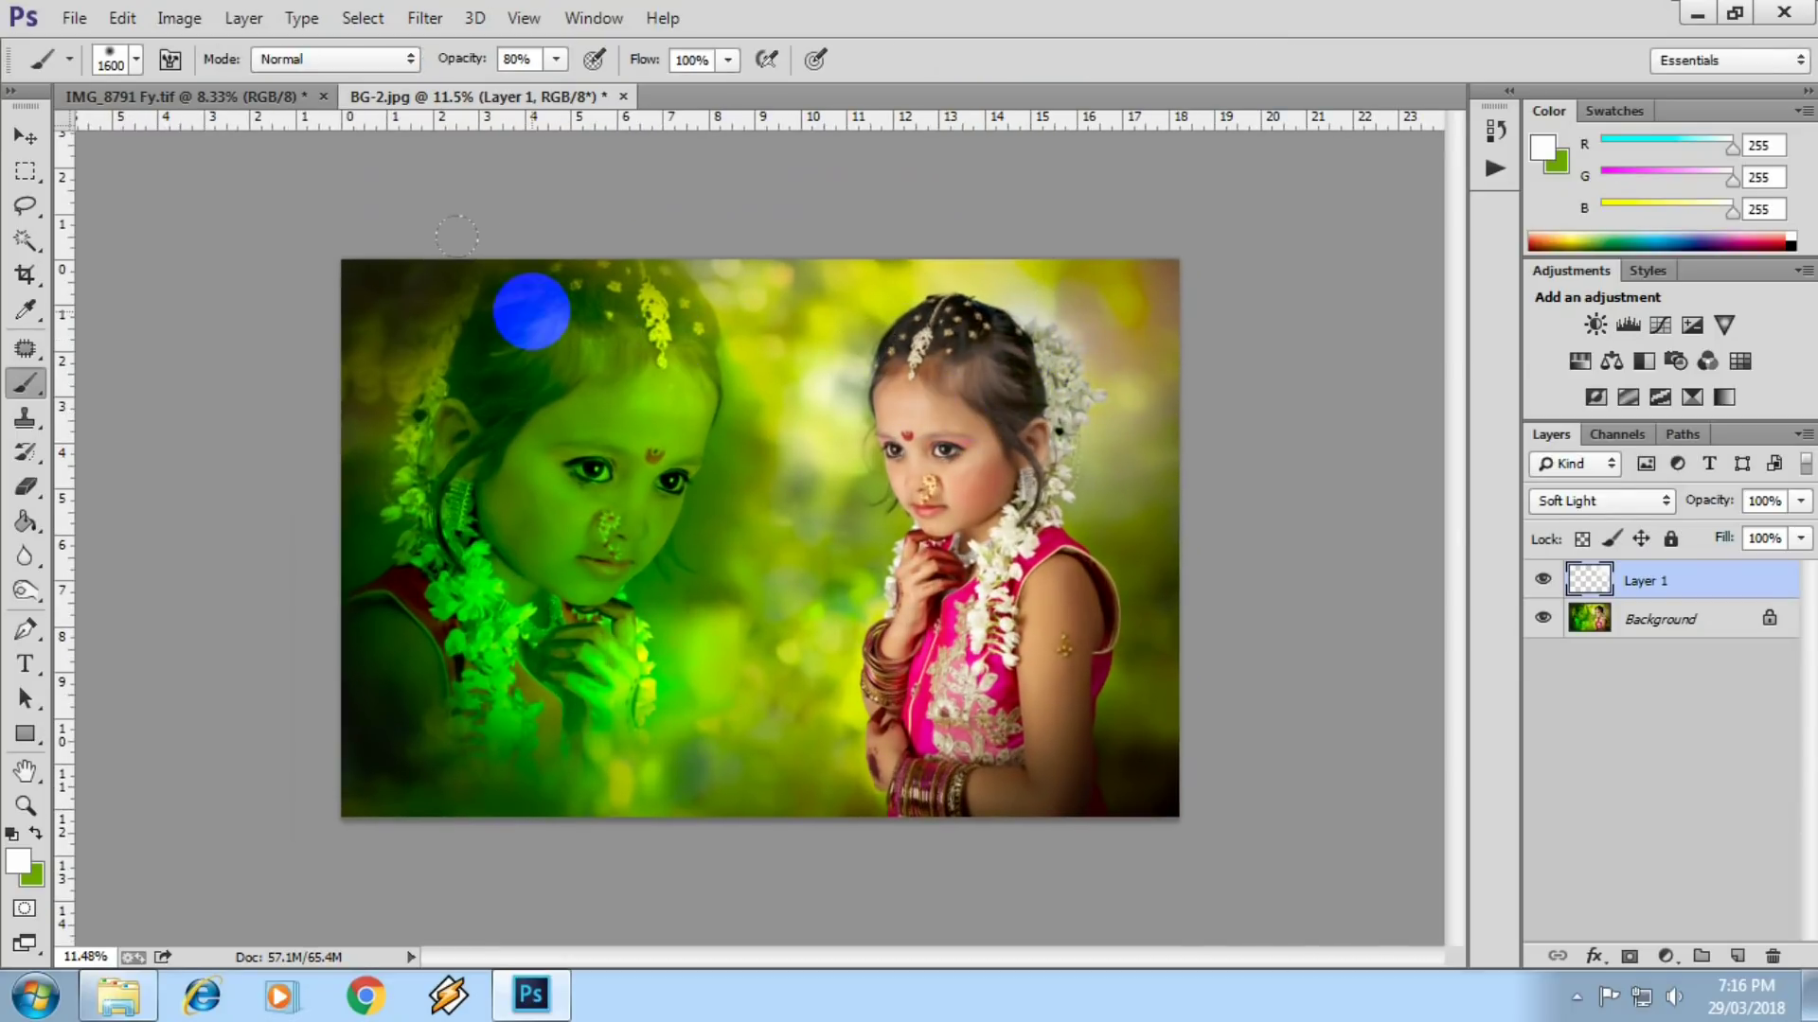
pyautogui.click(14, 855)
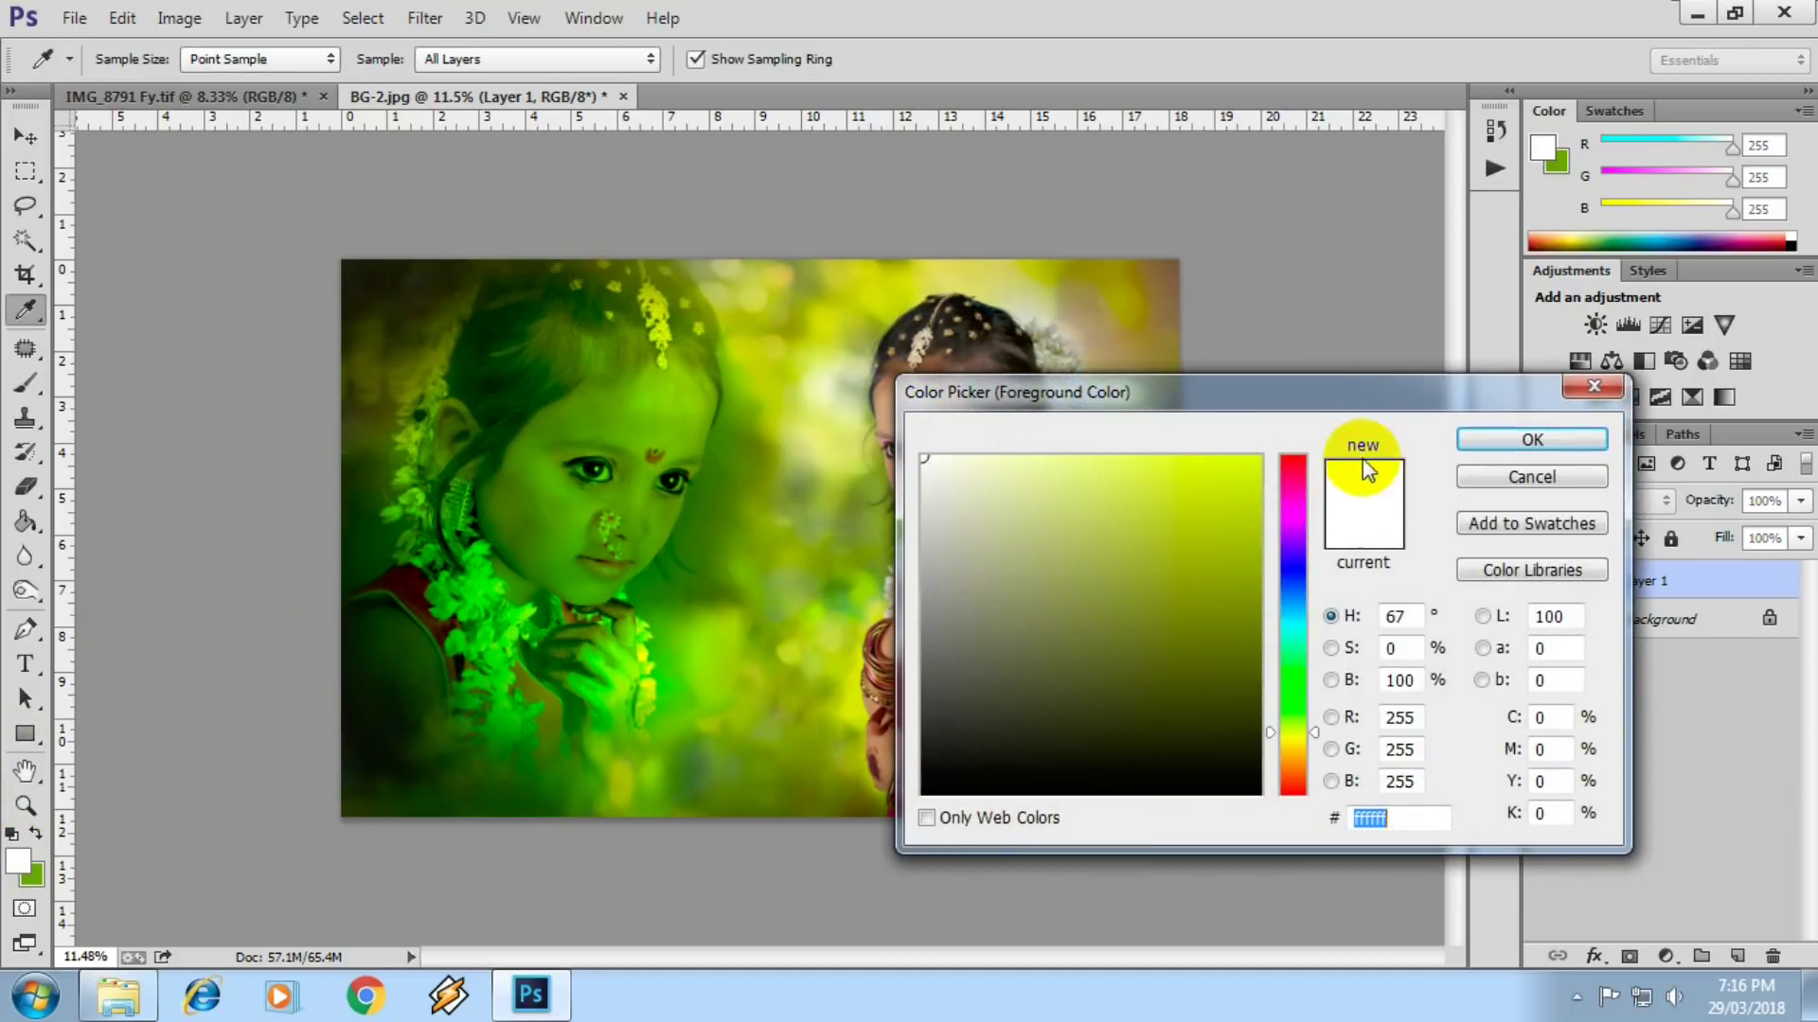
# - On a new layer, paint a warm yellow-orange glow along the top edge
pyautogui.click(1738, 956)
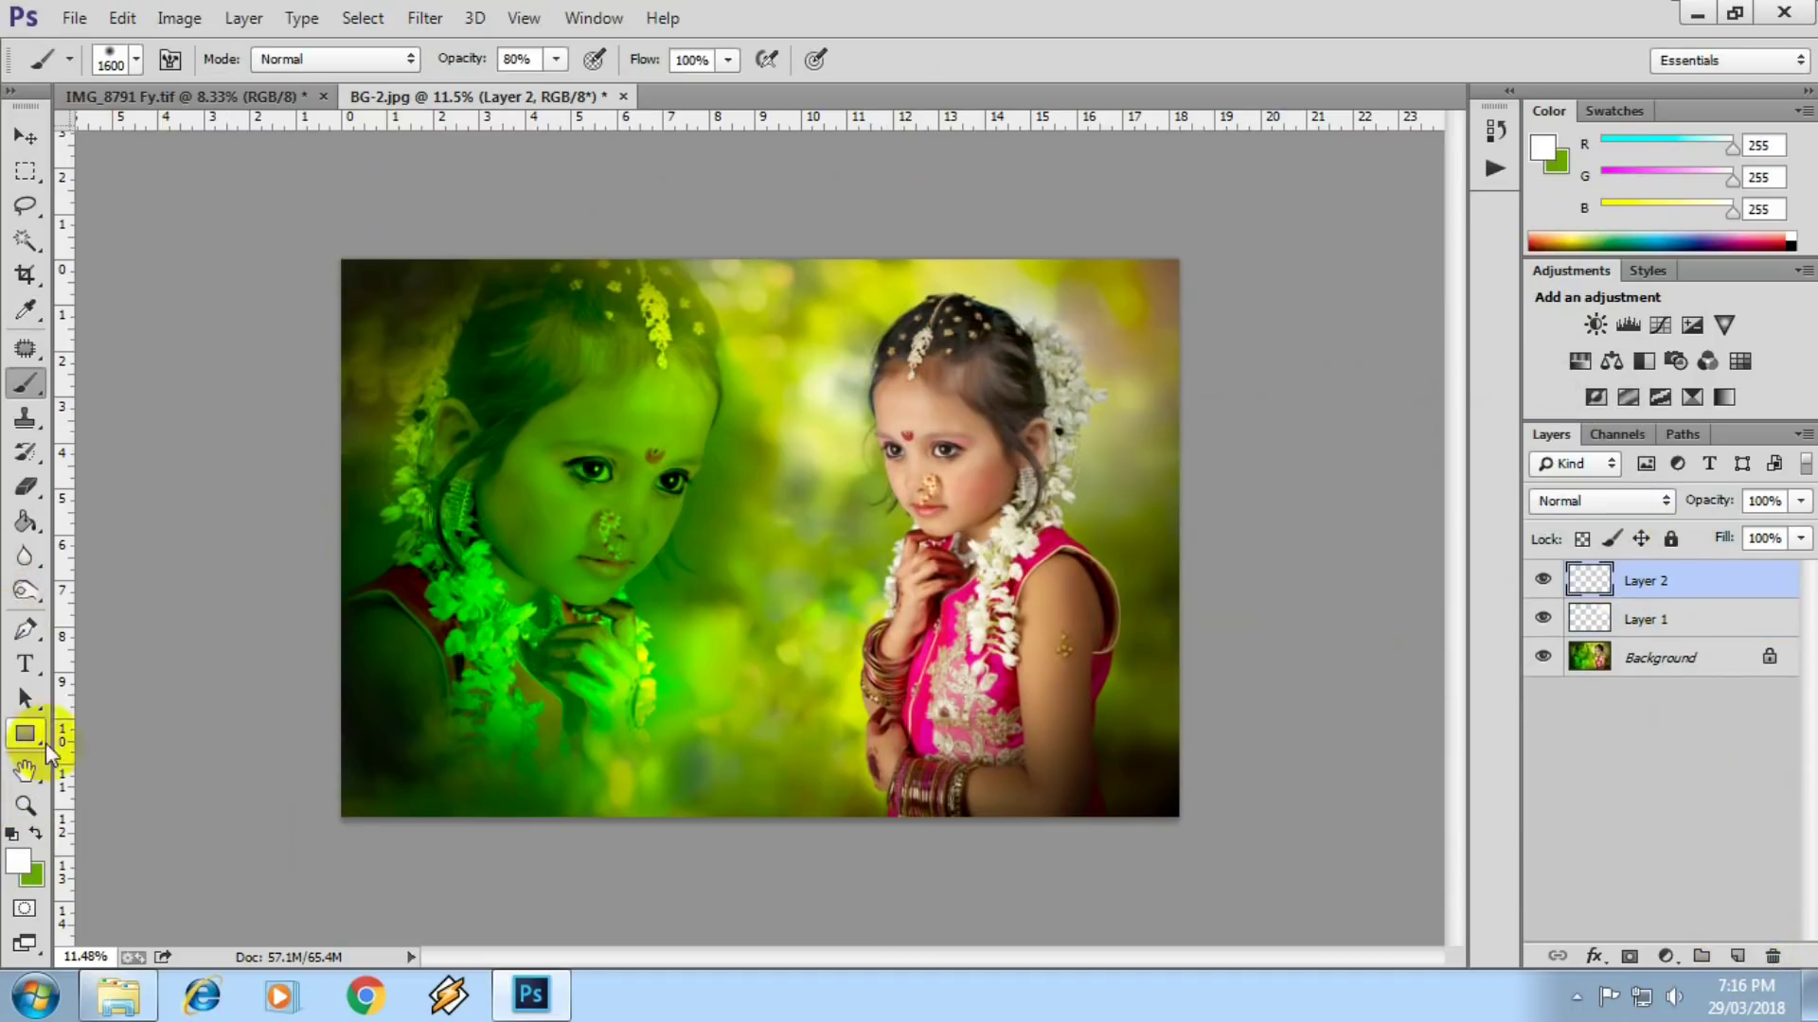
pyautogui.click(24, 863)
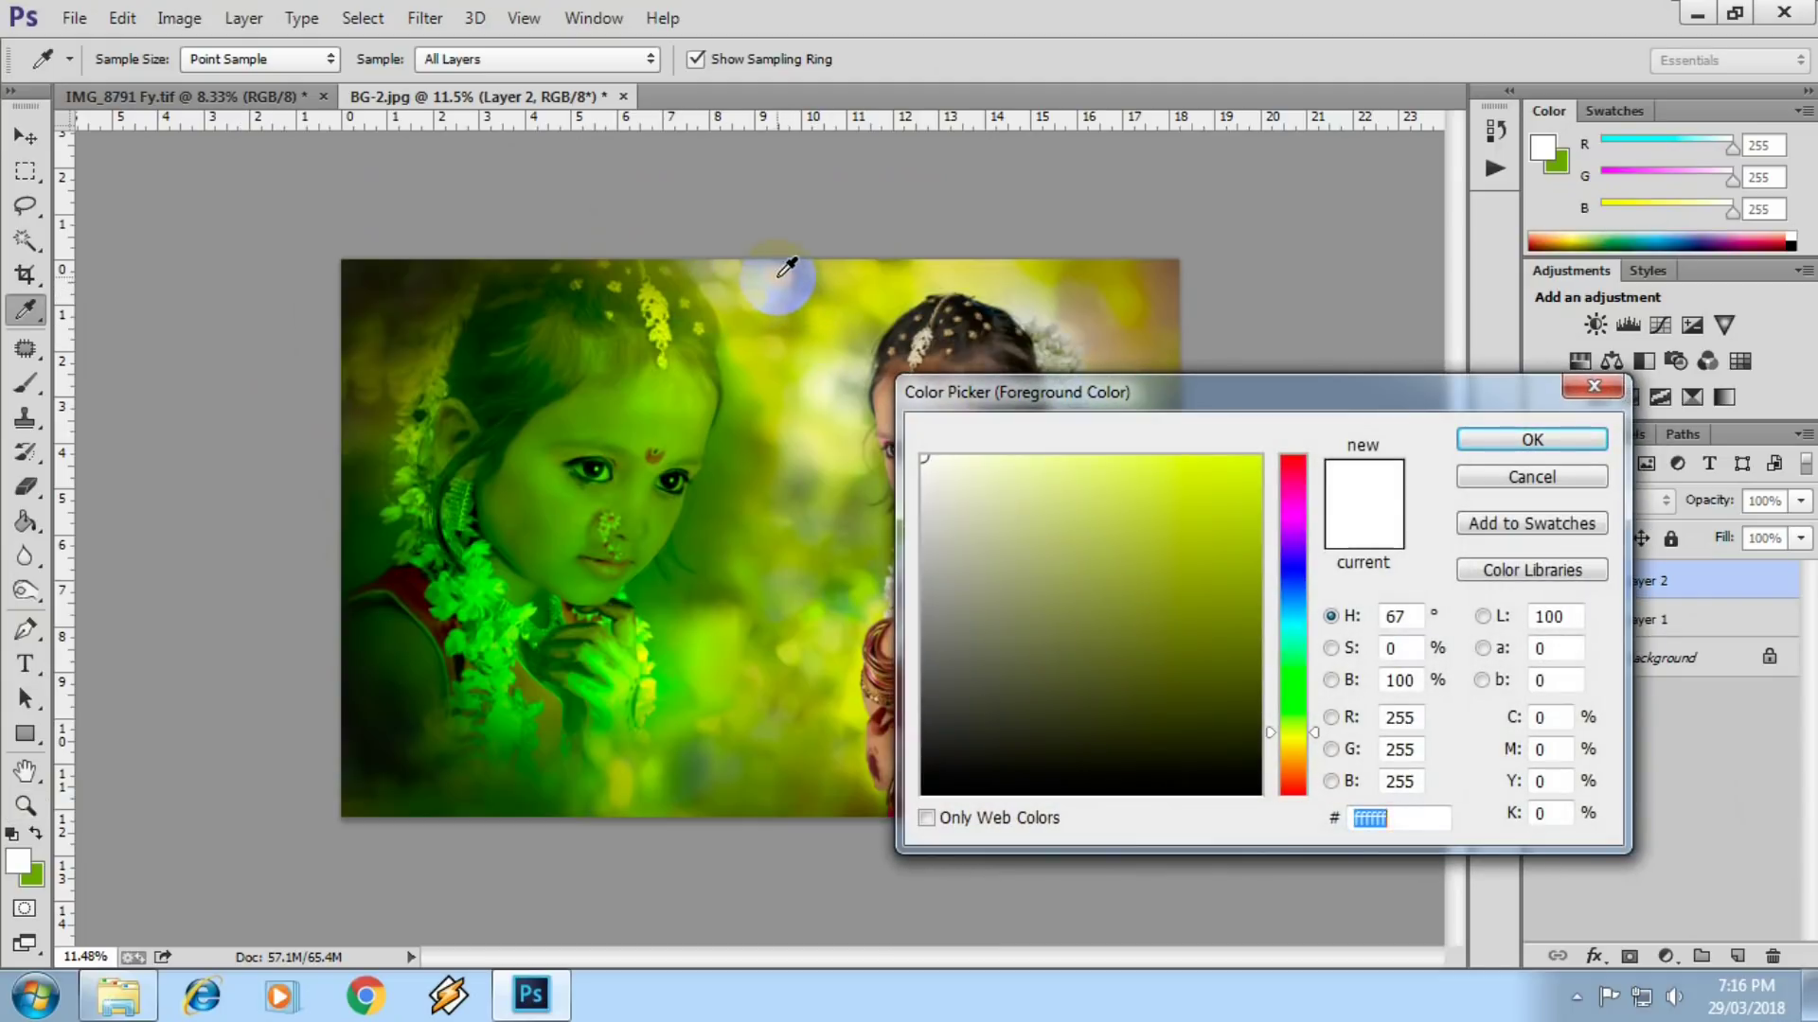
pyautogui.click(812, 295)
pyautogui.moveTo(1257, 478); pyautogui.dragTo(1207, 458)
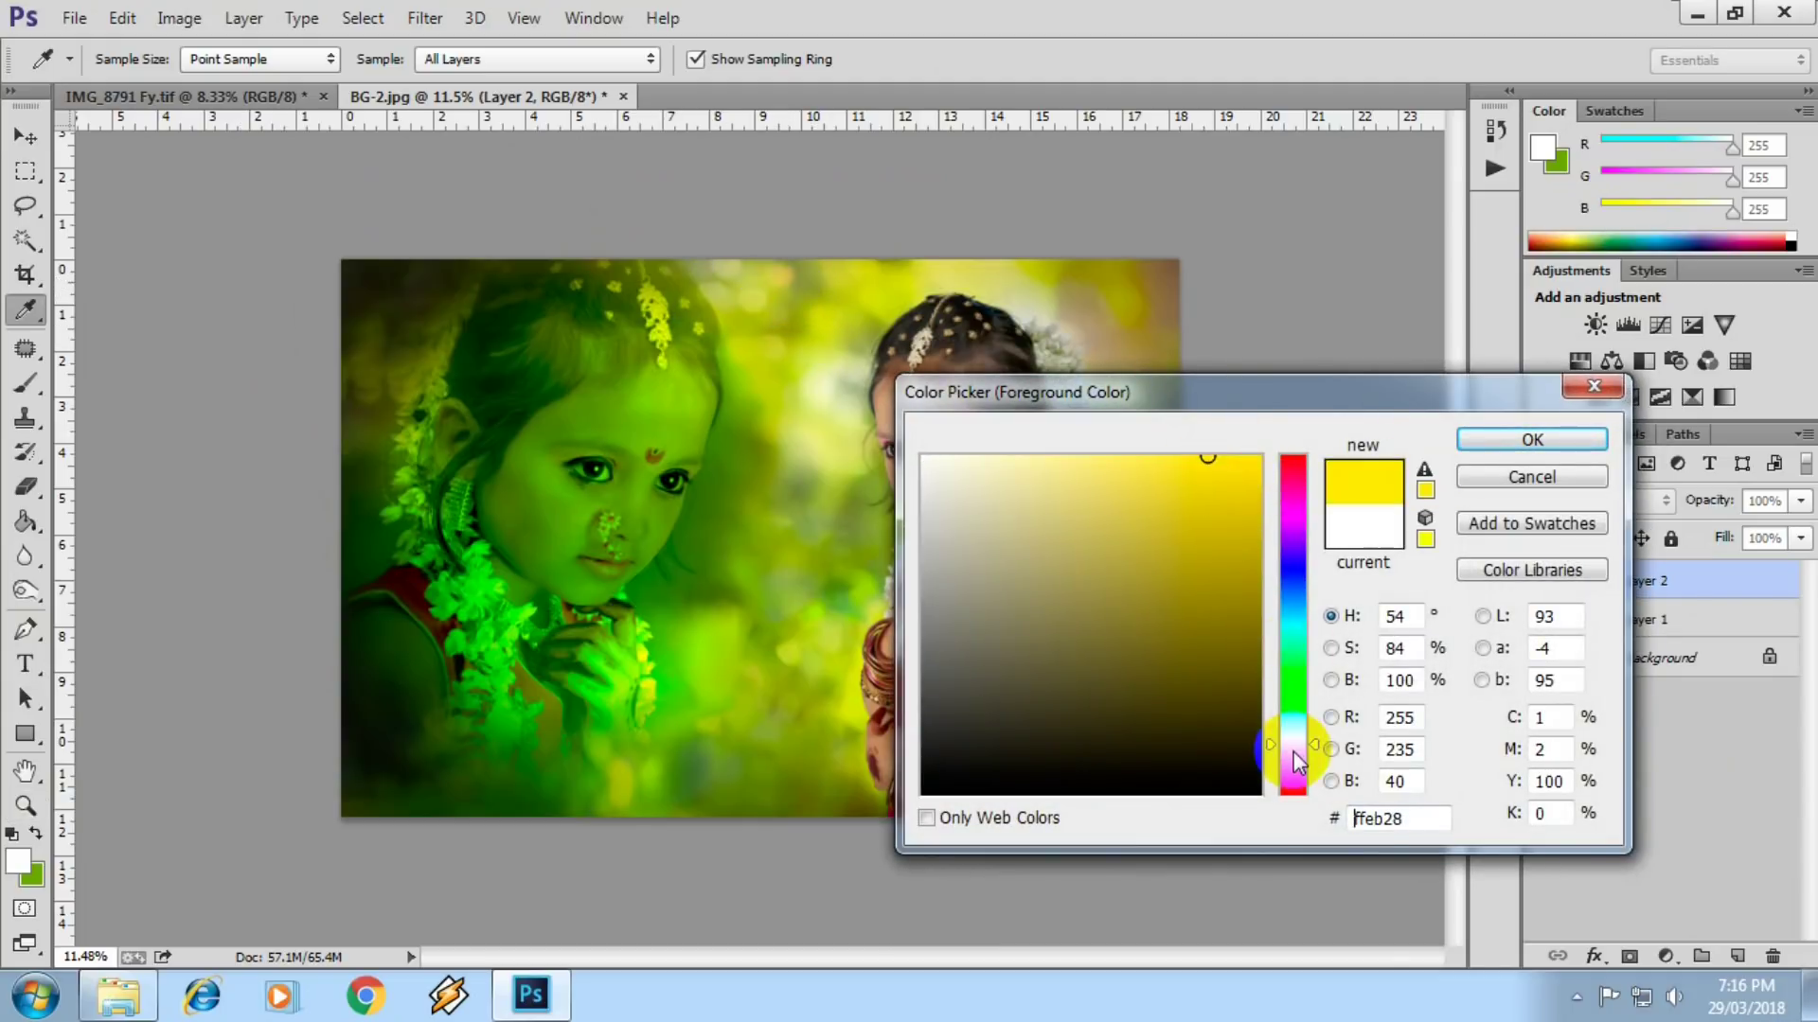
pyautogui.click(1297, 754)
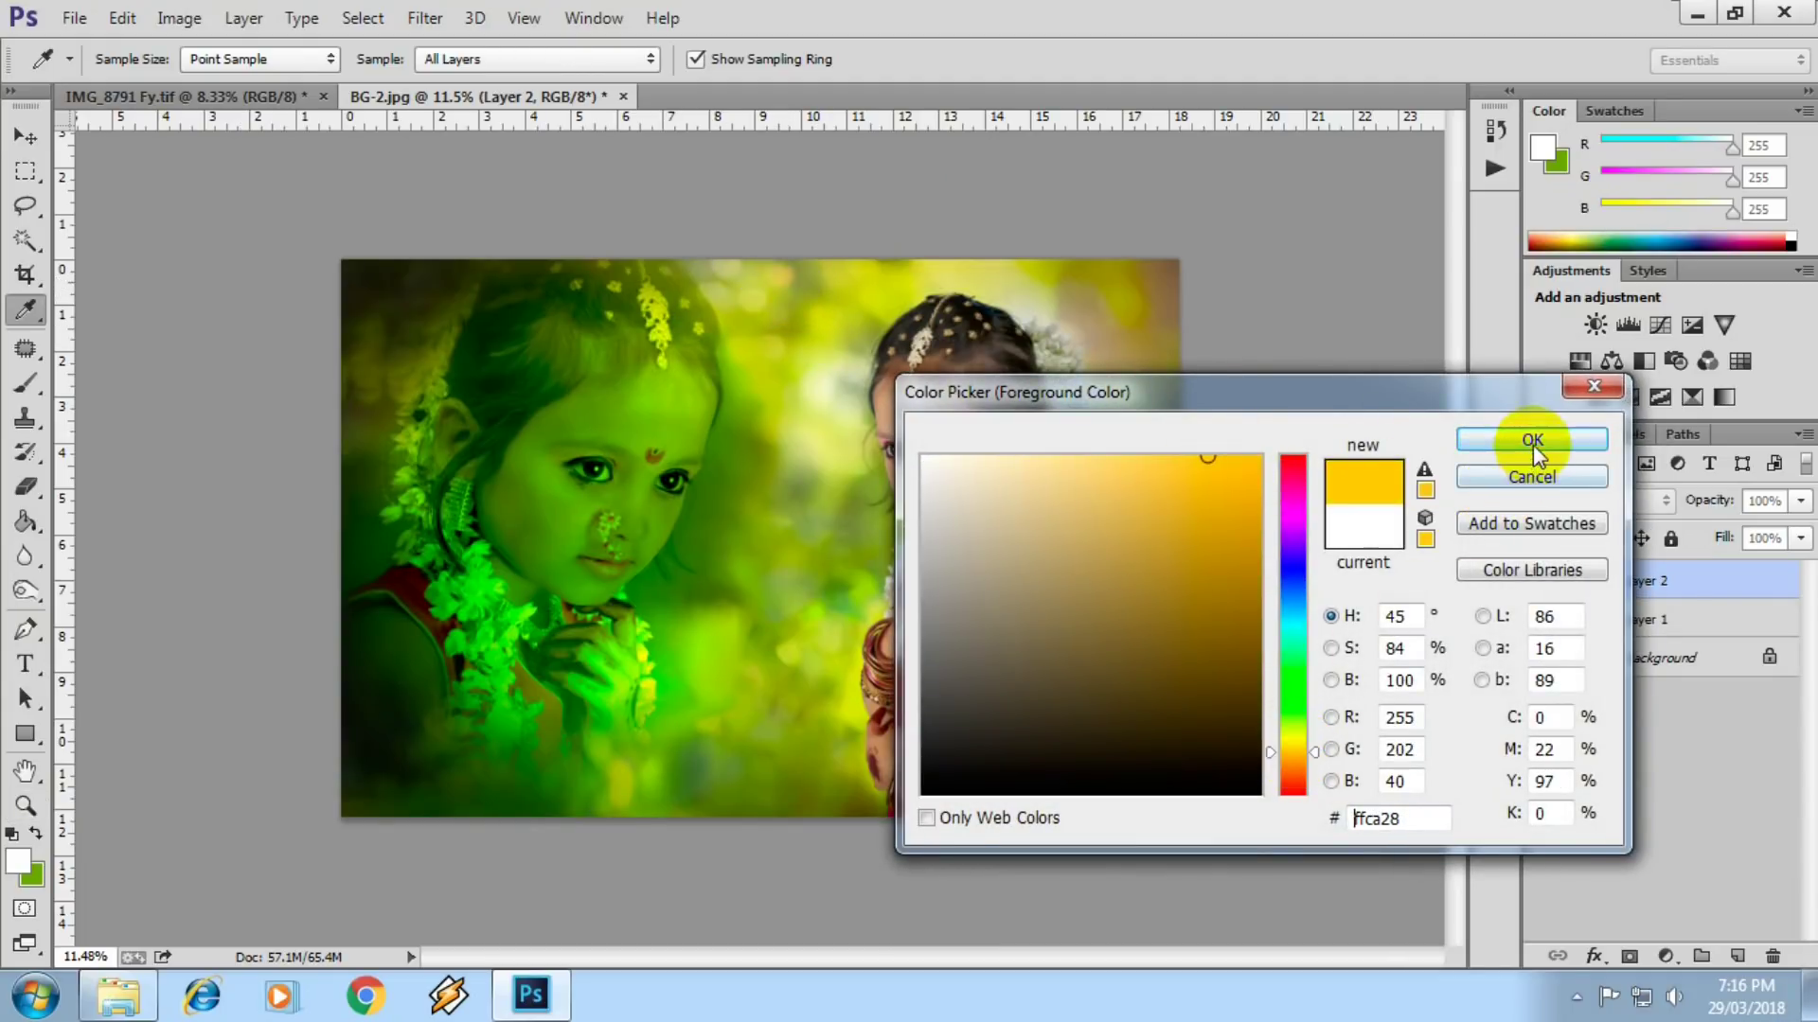
pyautogui.click(1532, 439)
pyautogui.moveTo(729, 201); pyautogui.dragTo(932, 284)
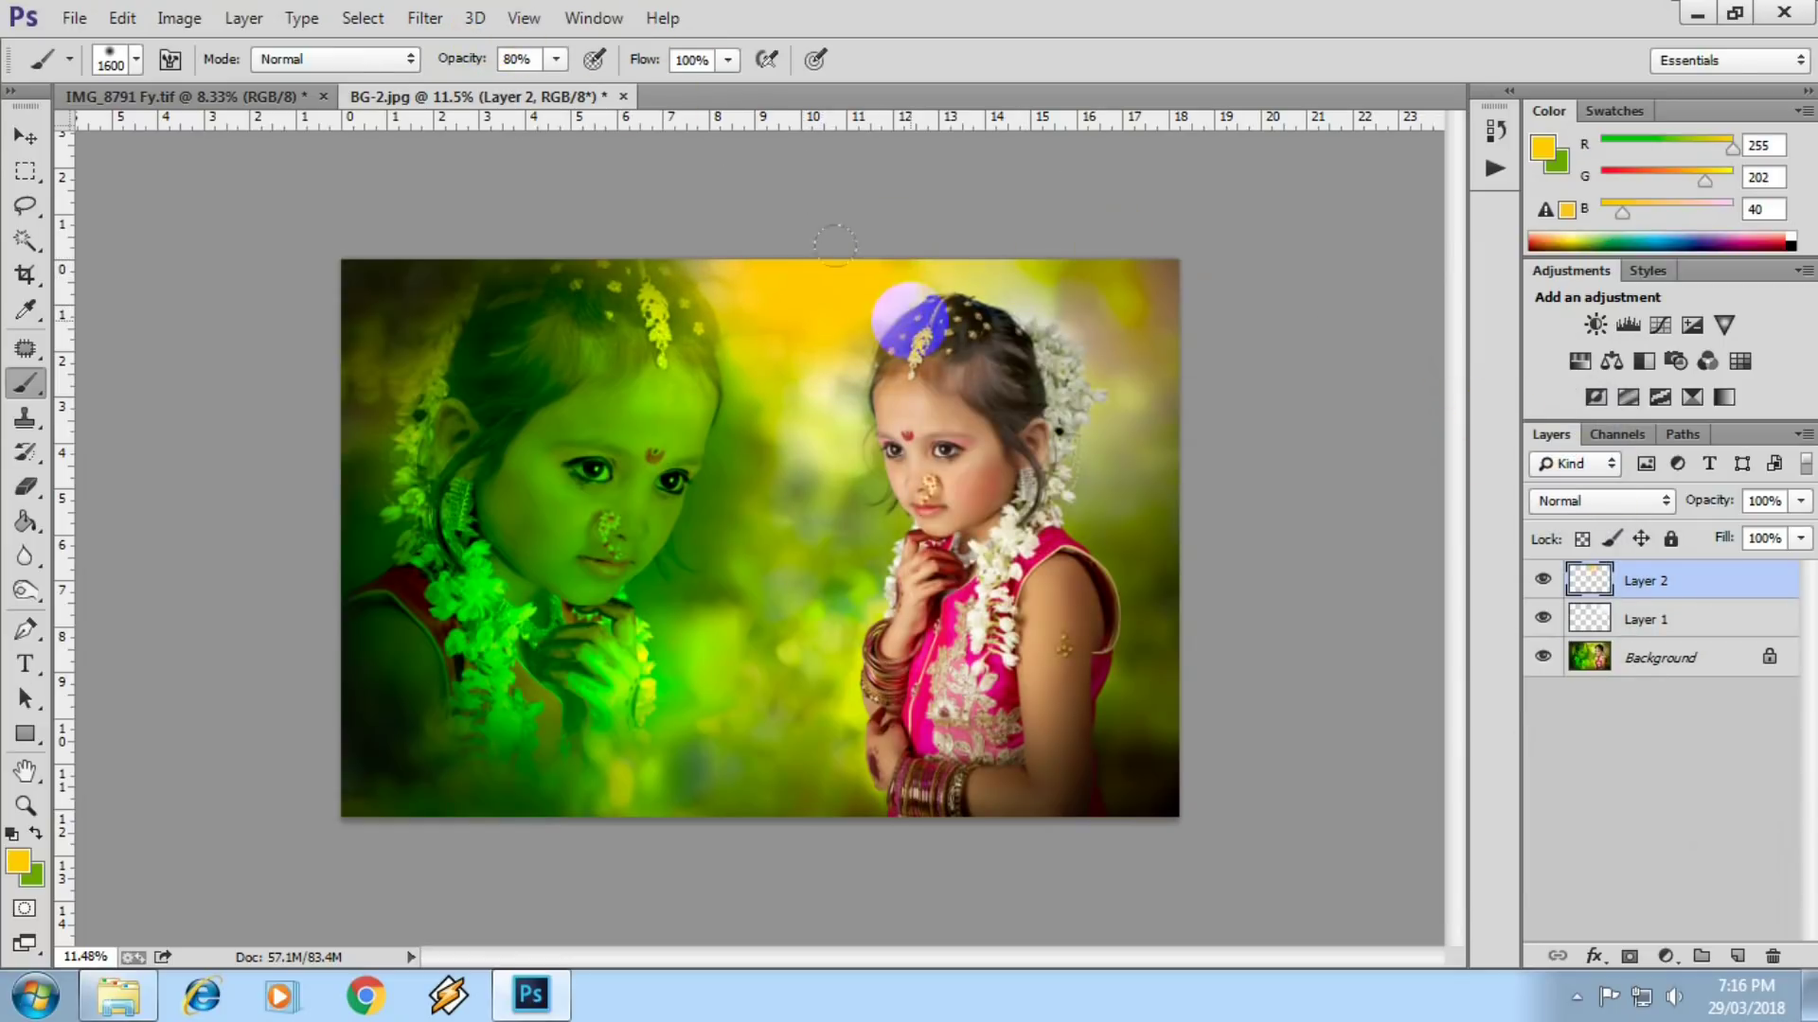
# - Set the glow layer to Soft Light at 98% opacity and enlarge it slightly
pyautogui.click(1610, 501)
pyautogui.click(1558, 355)
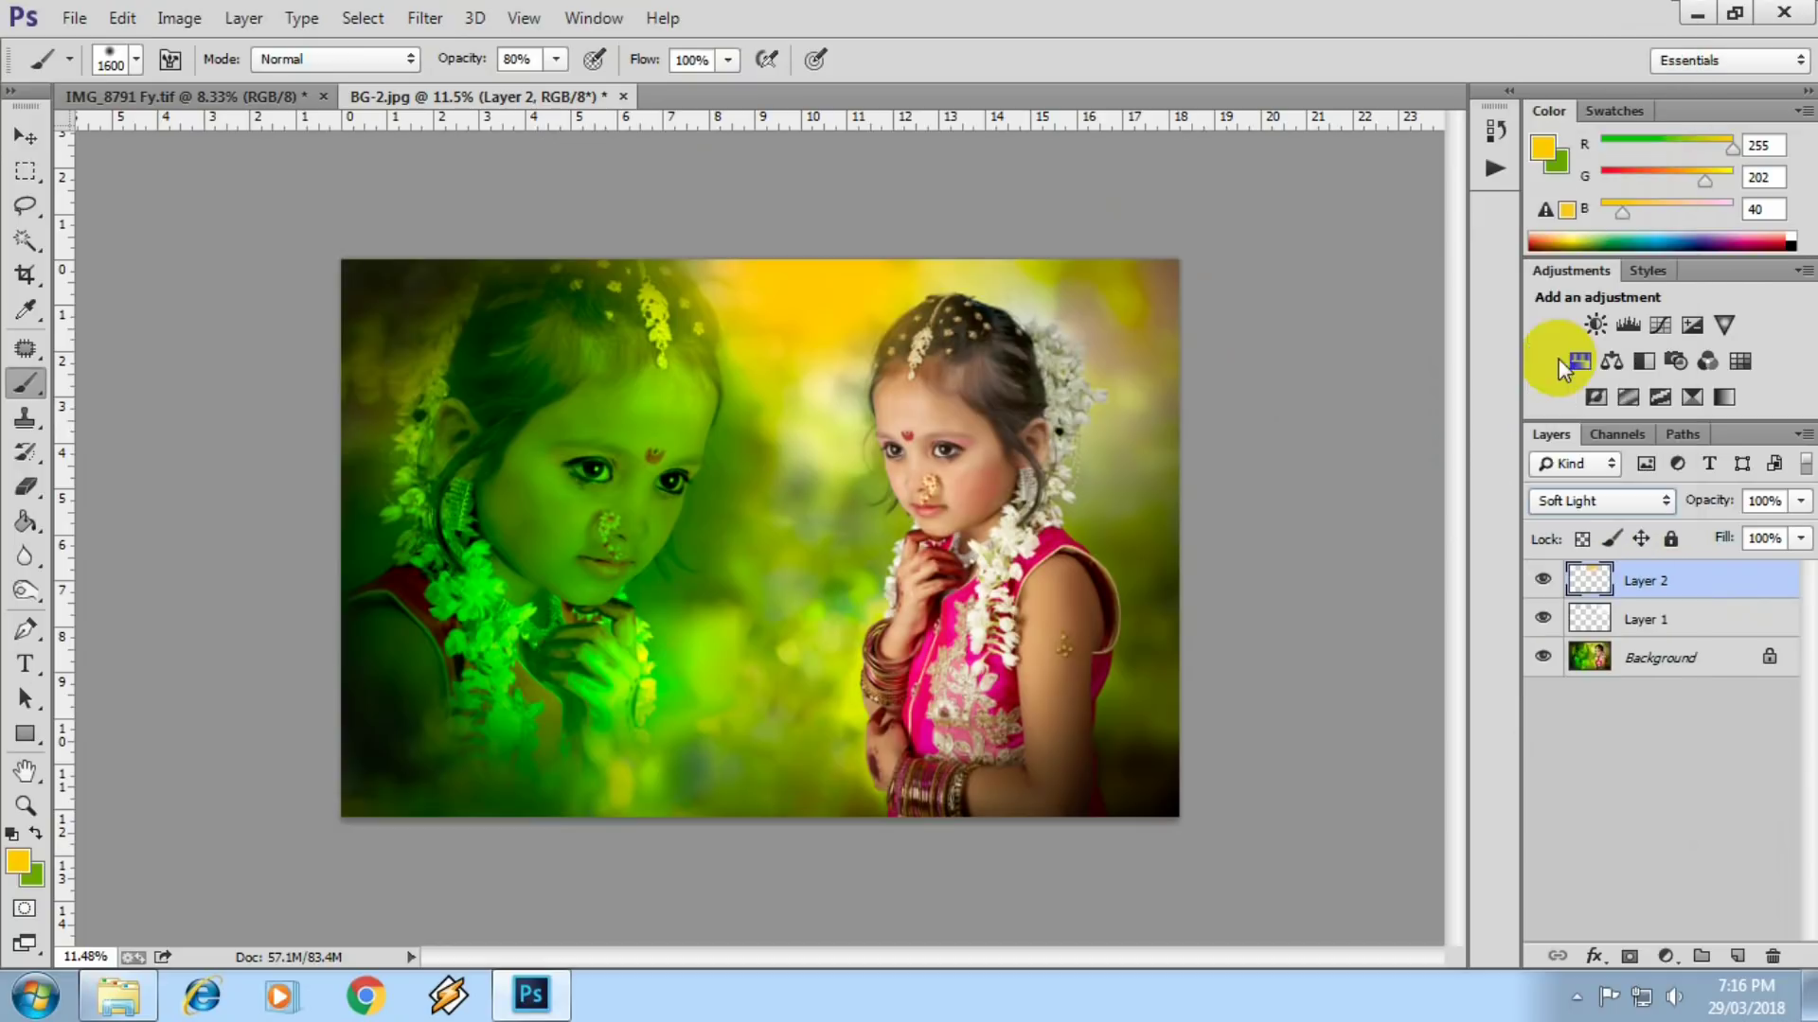
pyautogui.click(1800, 500)
pyautogui.moveTo(1804, 532)
pyautogui.mouseDown()
pyautogui.moveTo(1761, 536)
pyautogui.moveTo(1797, 532)
pyautogui.mouseUp()
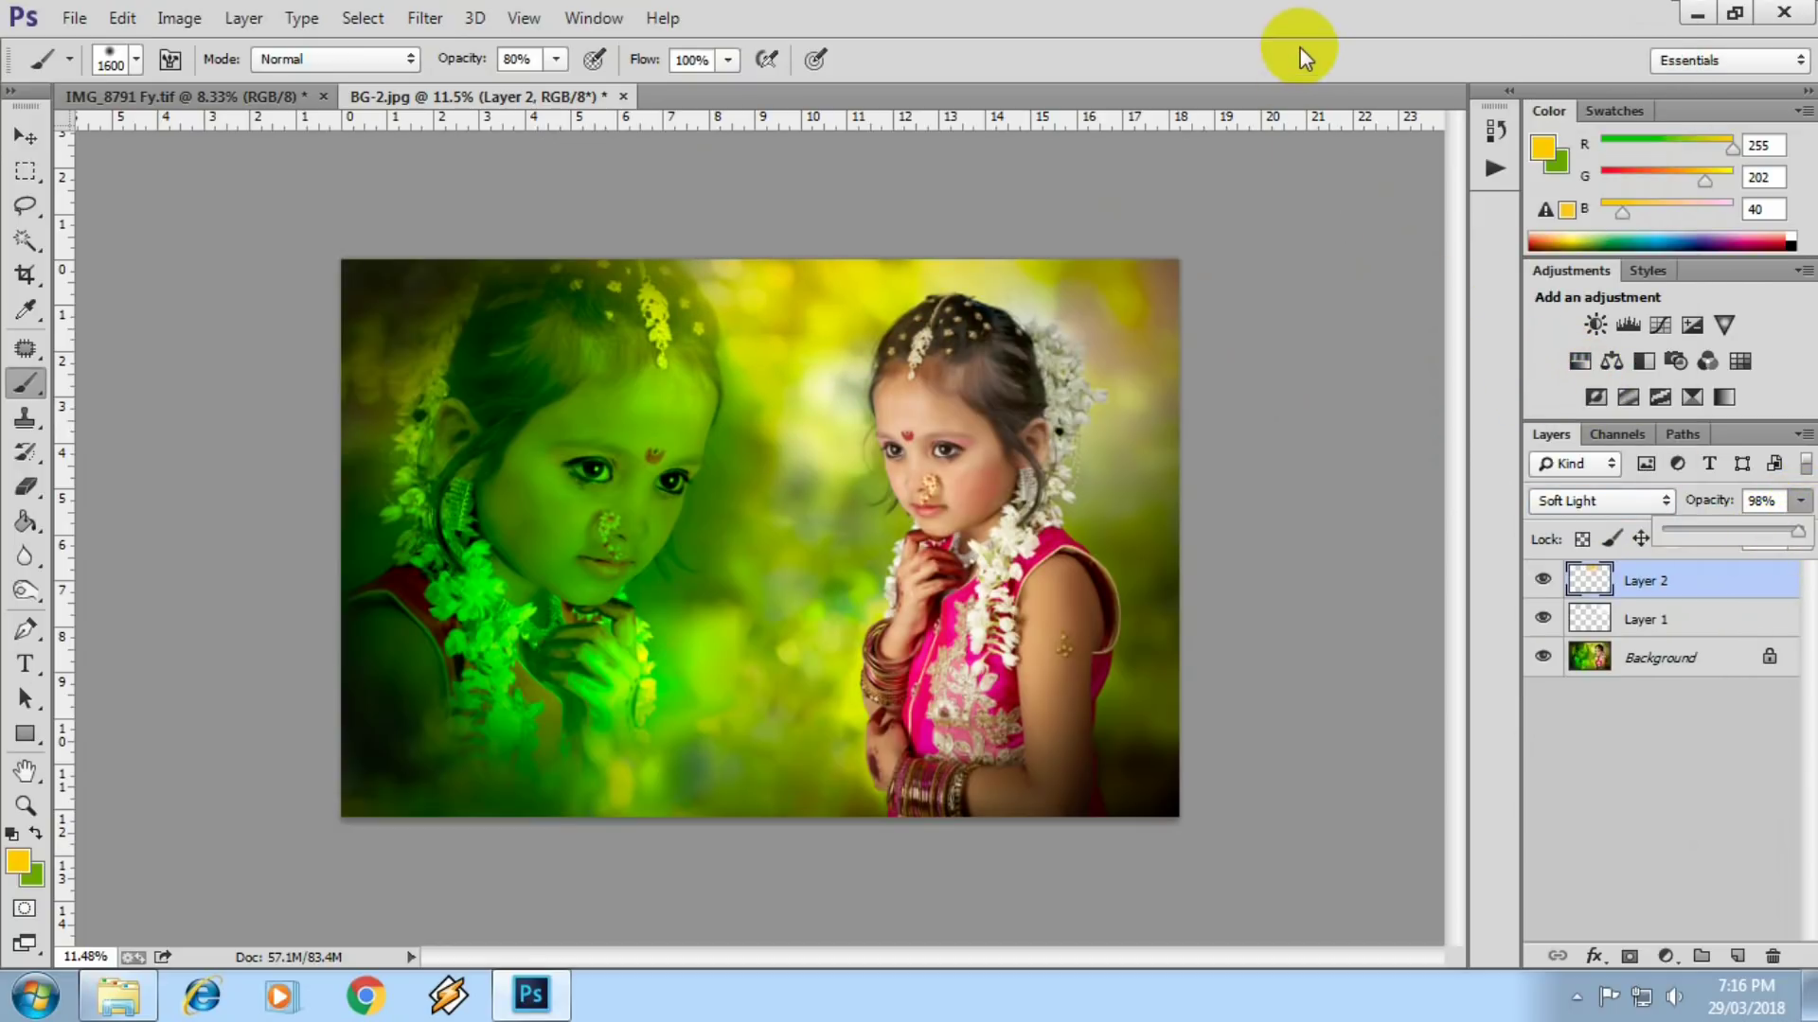
pyautogui.hotkey('ctrl', 't')
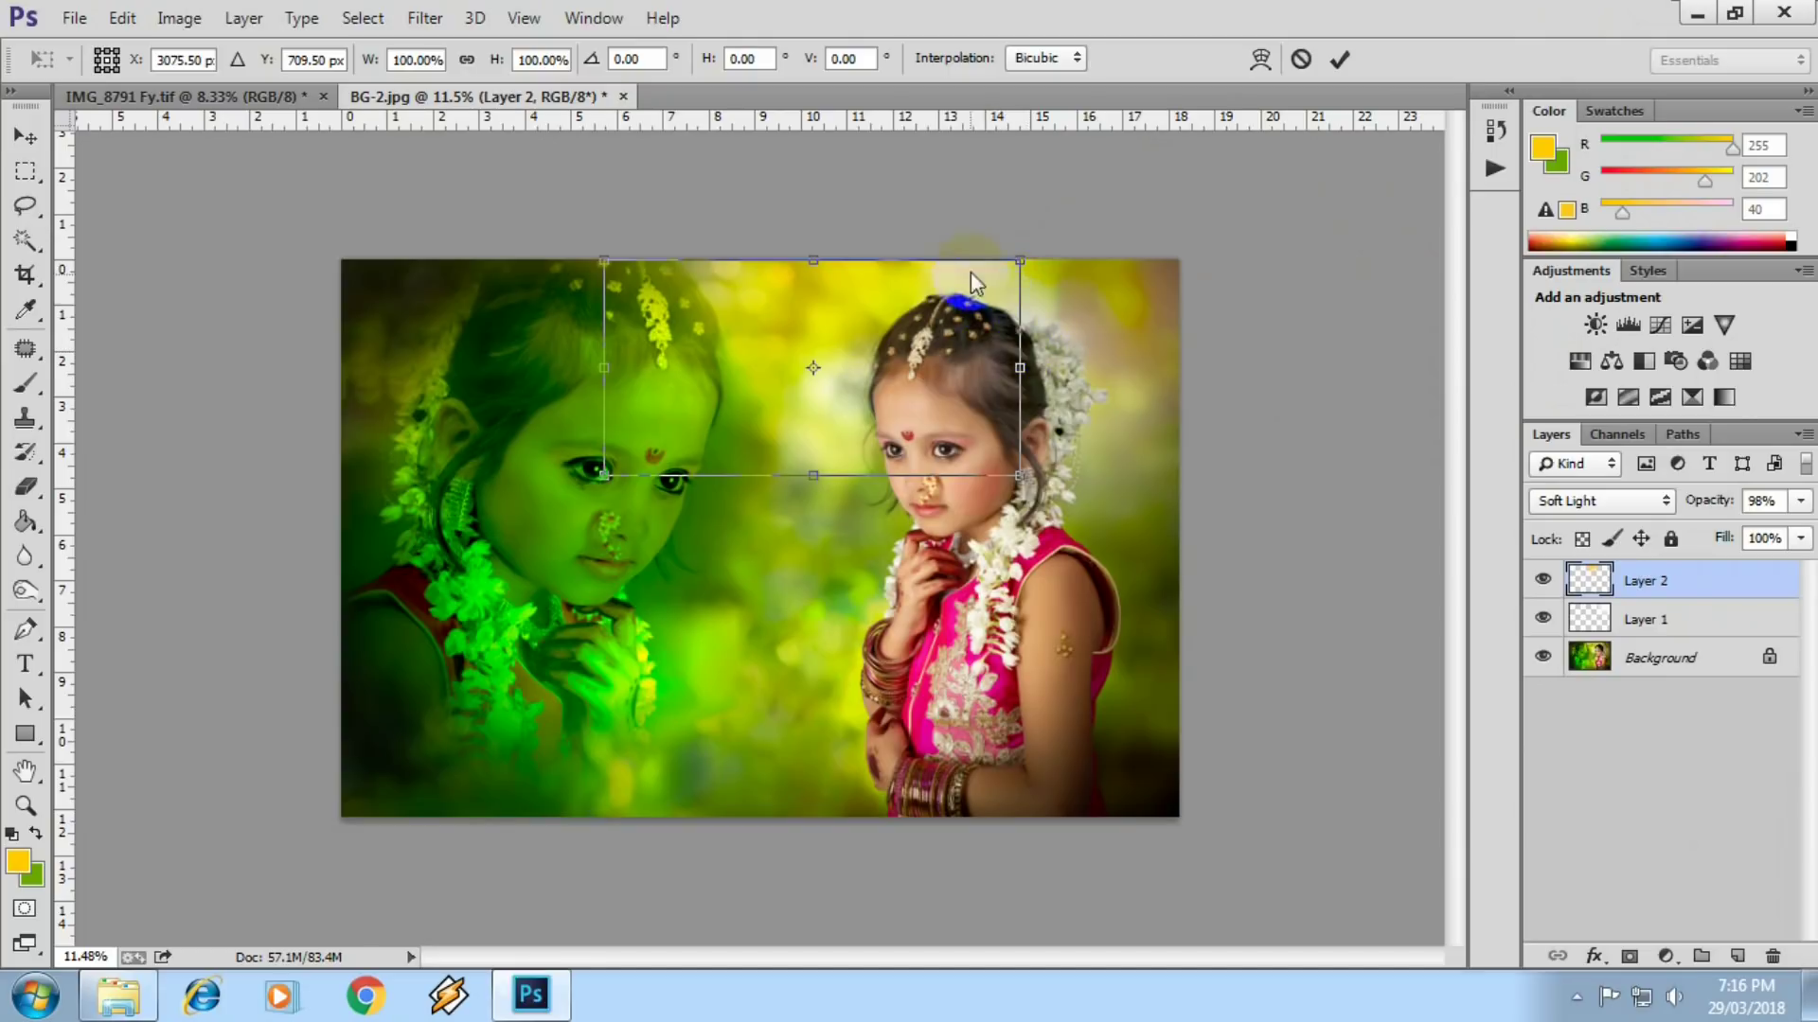
pyautogui.moveTo(1021, 260); pyautogui.dragTo(1108, 215)
pyautogui.moveTo(847, 282); pyautogui.dragTo(883, 282)
pyautogui.press('Return')
# - Tweak the glow's hue and saturation, then merge visible layers into the Background
pyautogui.press('i')
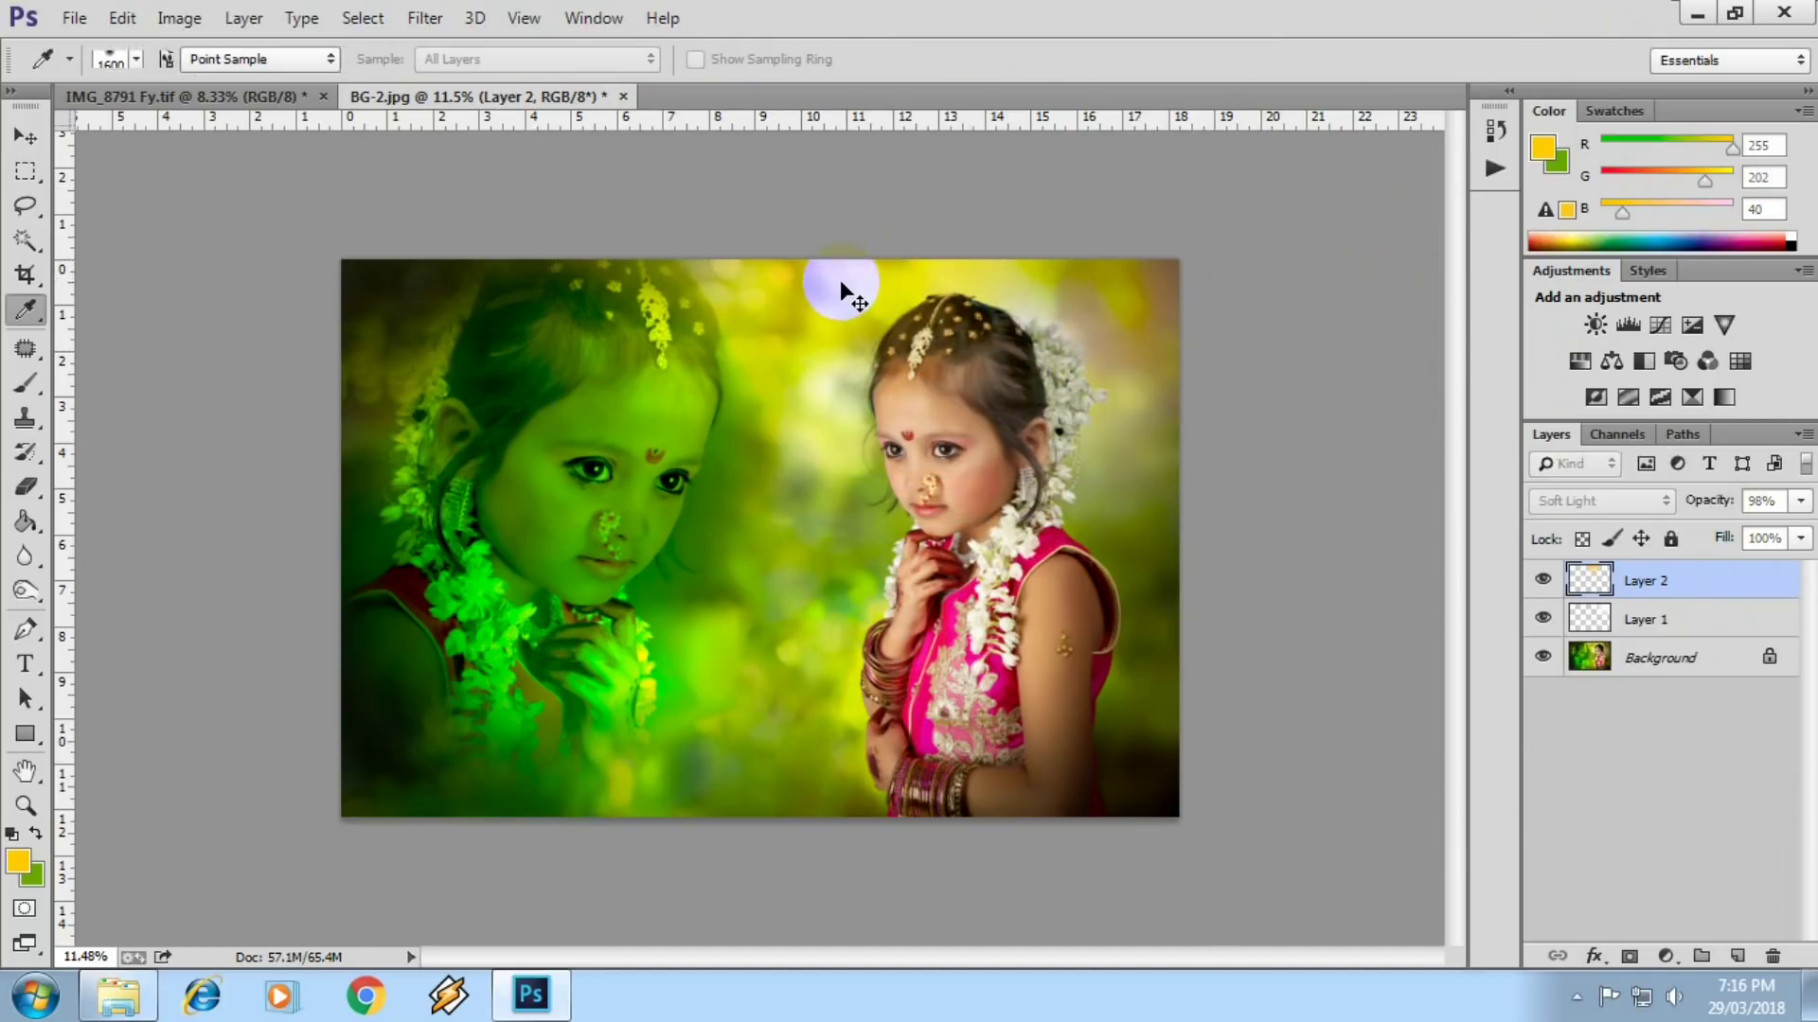
pyautogui.hotkey('ctrl', 'u')
pyautogui.moveTo(1430, 252)
pyautogui.mouseDown()
pyautogui.moveTo(1474, 255)
pyautogui.moveTo(1288, 256)
pyautogui.moveTo(1417, 256)
pyautogui.mouseUp()
pyautogui.moveTo(1427, 189)
pyautogui.mouseDown()
pyautogui.moveTo(1509, 185)
pyautogui.moveTo(1315, 210)
pyautogui.moveTo(1371, 208)
pyautogui.mouseUp()
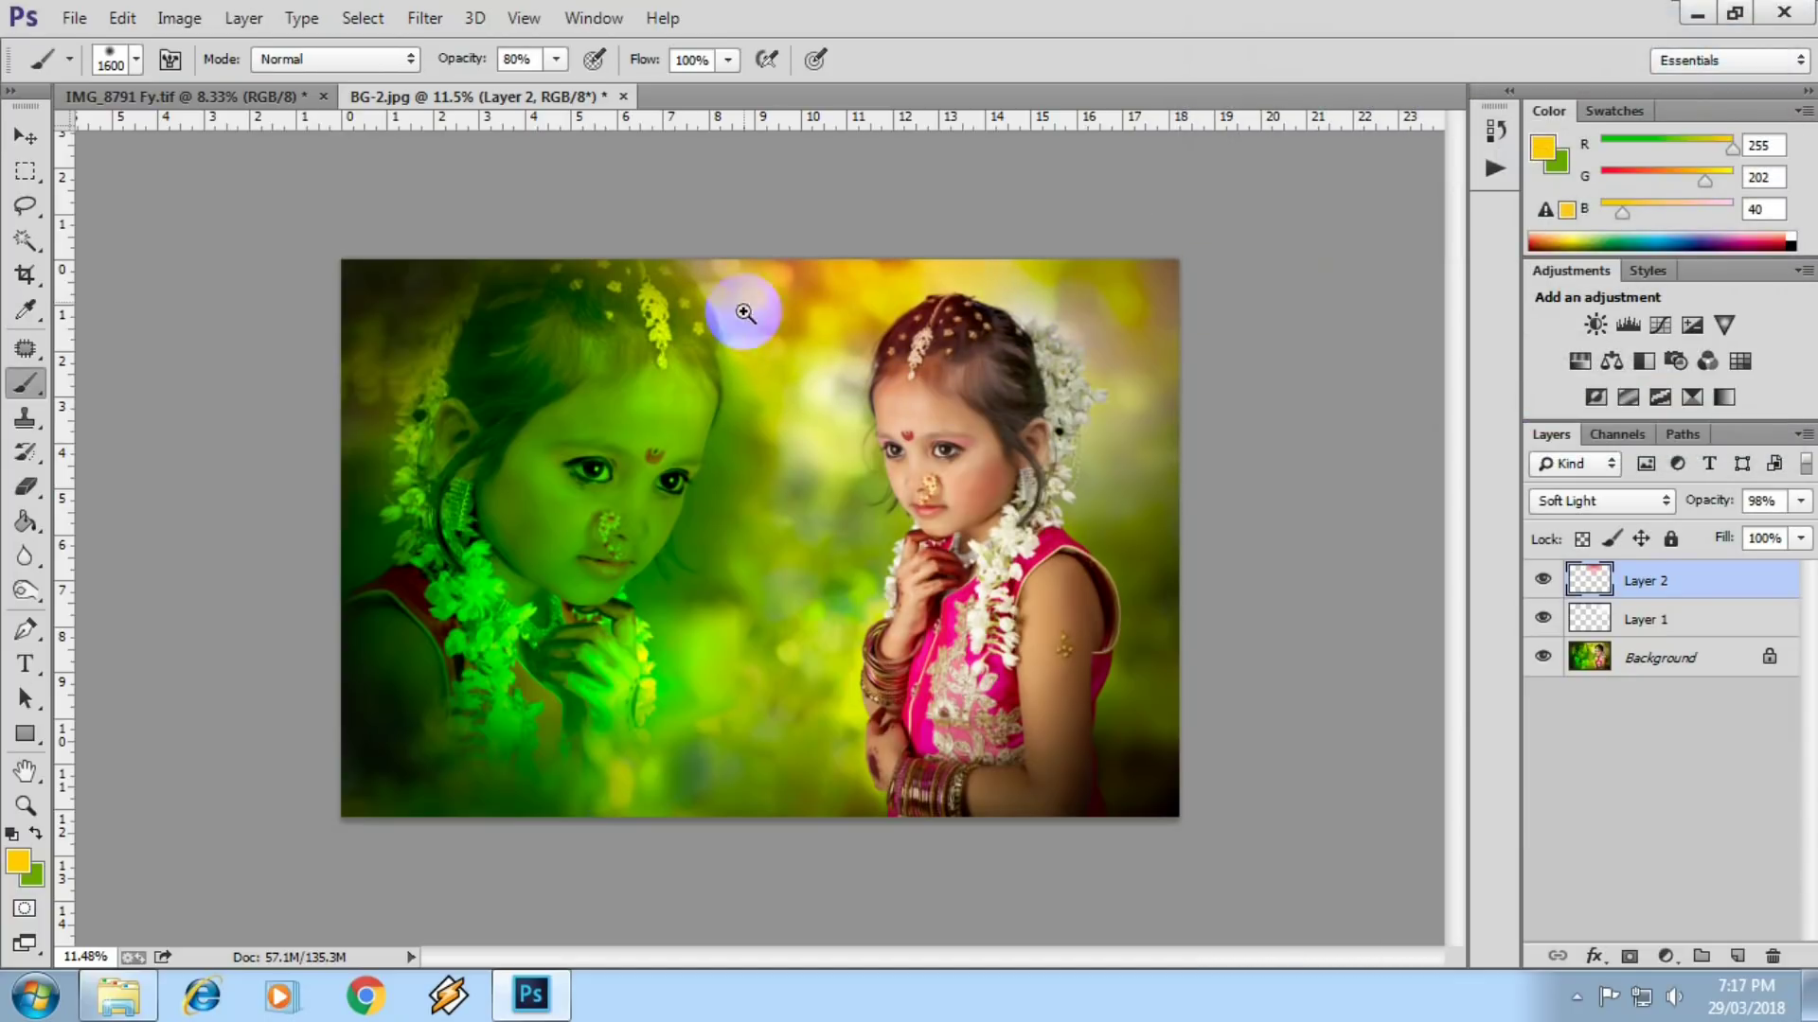
pyautogui.moveTo(710, 304)
pyautogui.mouseDown()
pyautogui.moveTo(945, 405)
pyautogui.moveTo(710, 255)
pyautogui.moveTo(1267, 611)
pyautogui.mouseUp()
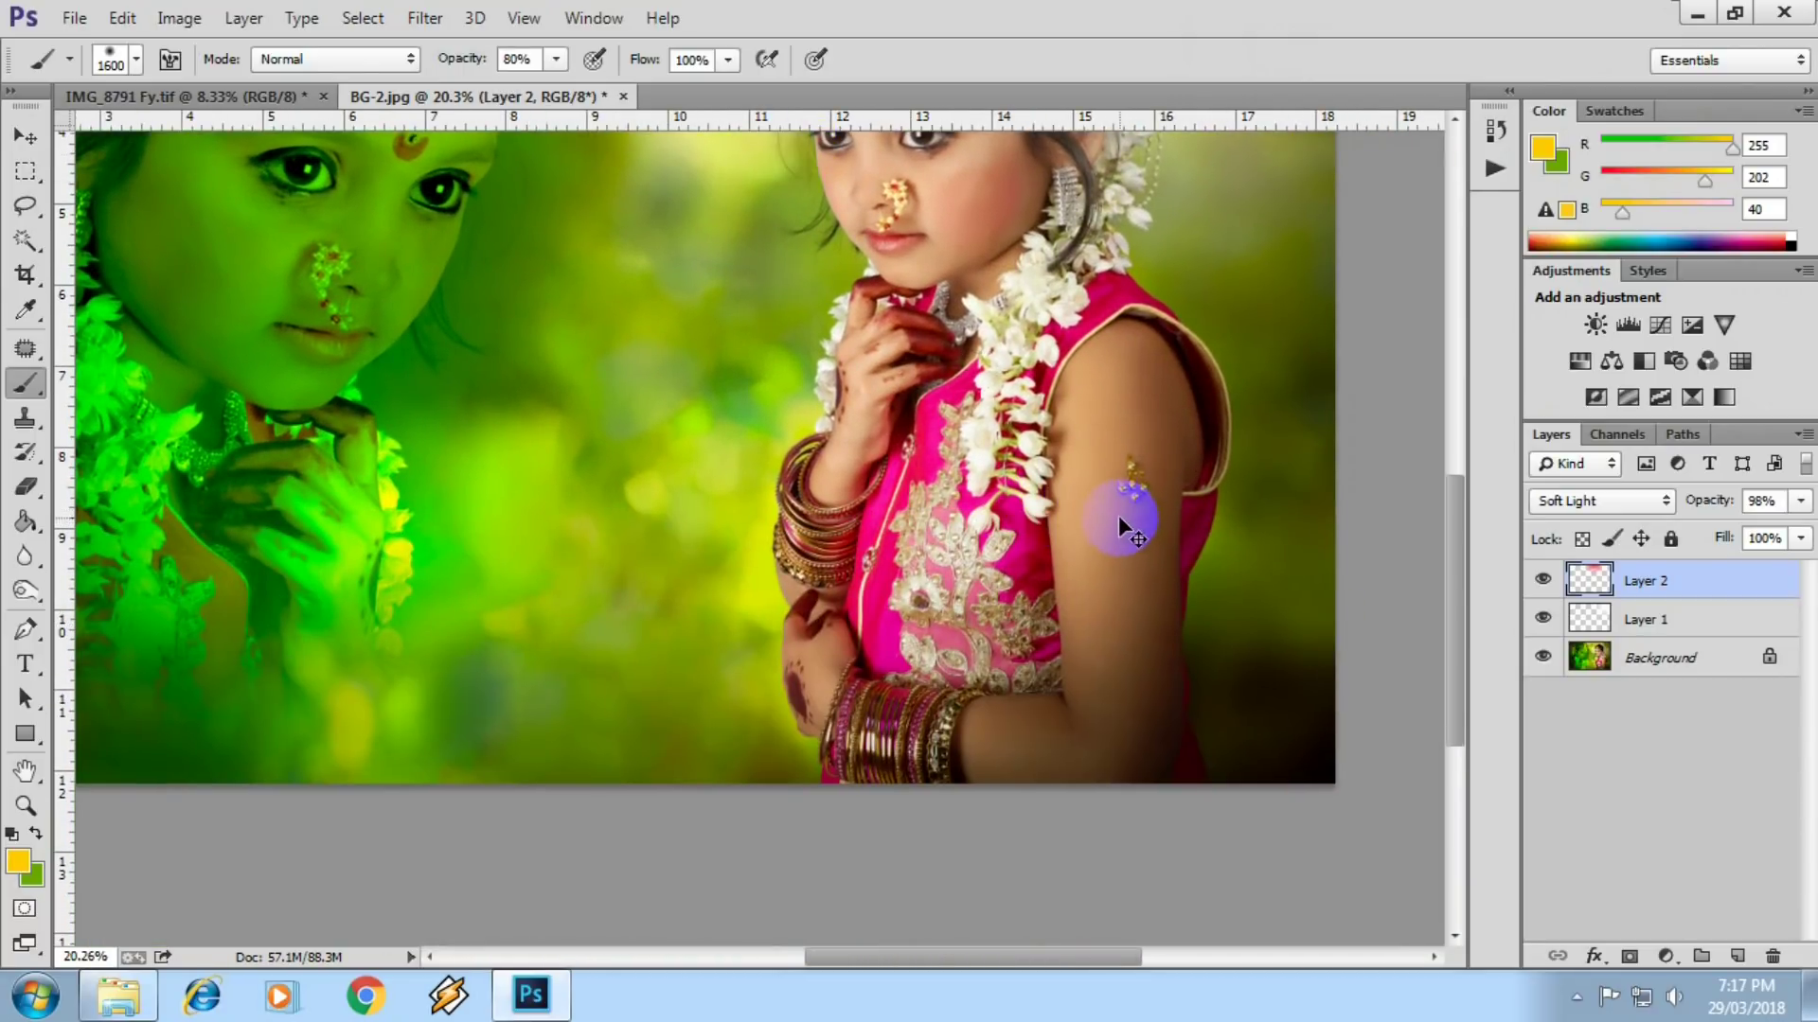
pyautogui.hotkey('ctrl', 'shift', 'e')
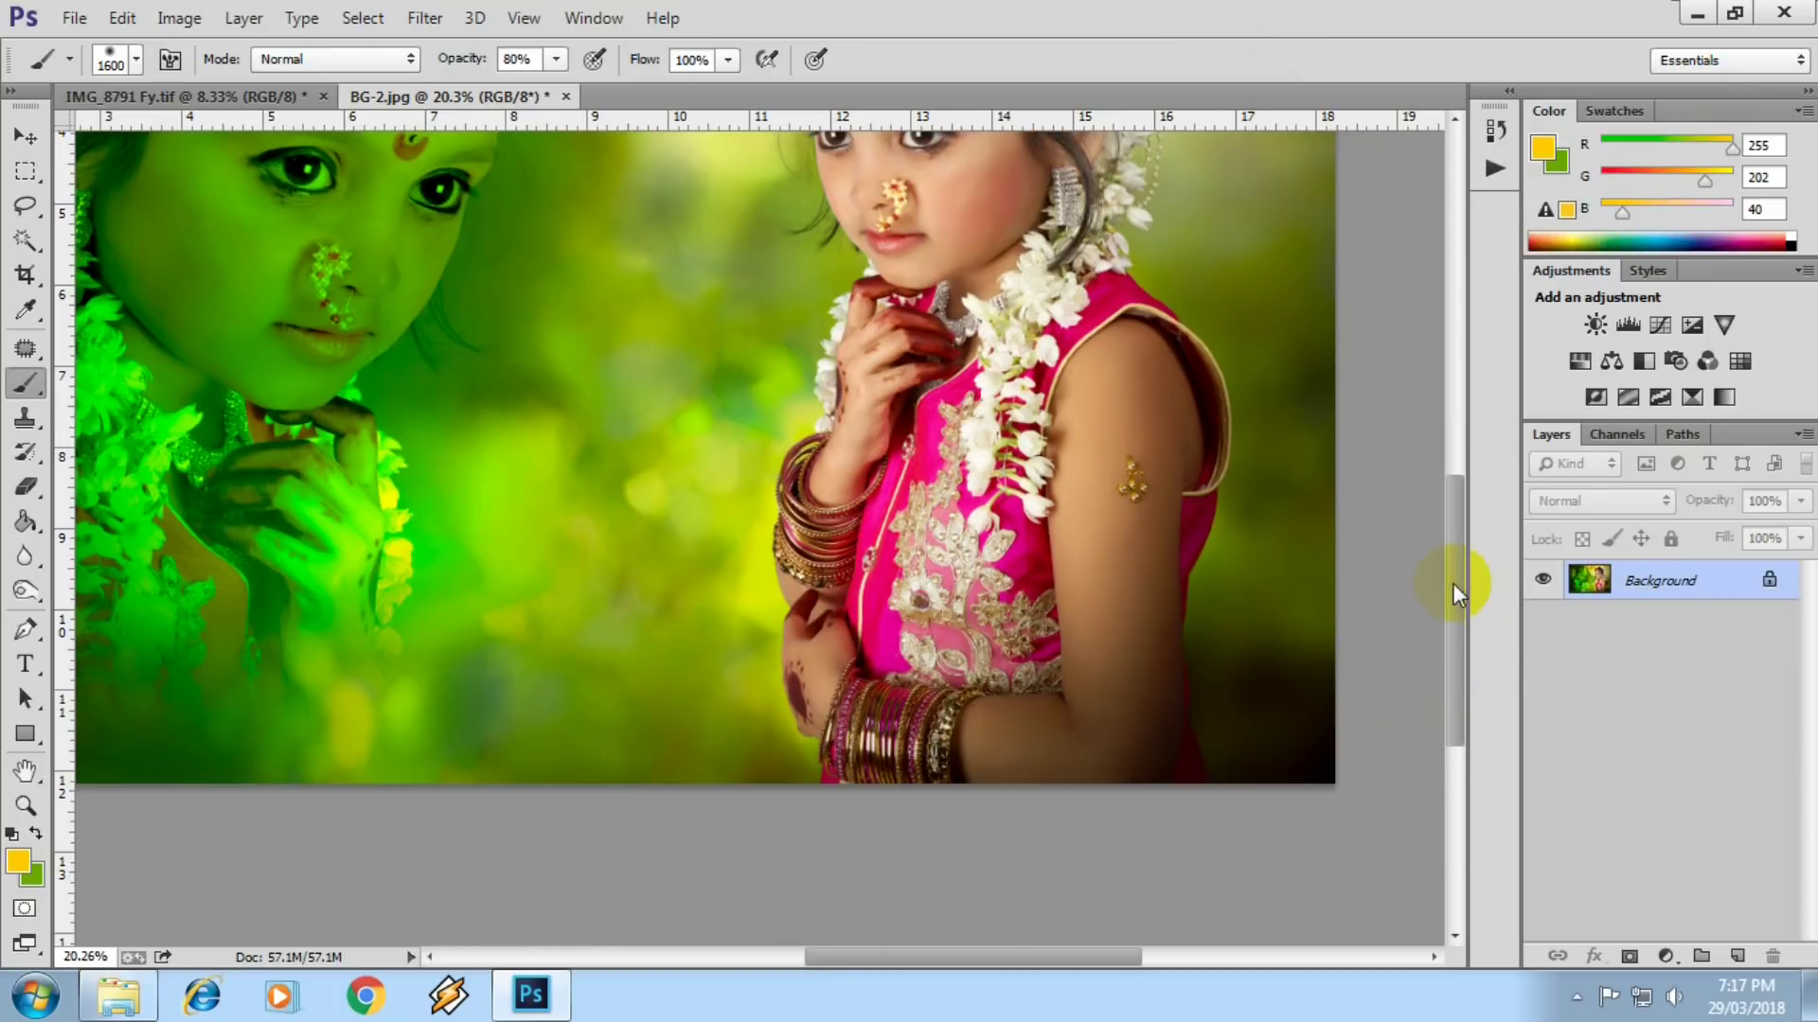
# - Duplicate the Background as a Screen-mode layer with a black, fully hiding layer mask
pyautogui.hotkey('ctrl', 'j')
pyautogui.click(1600, 501)
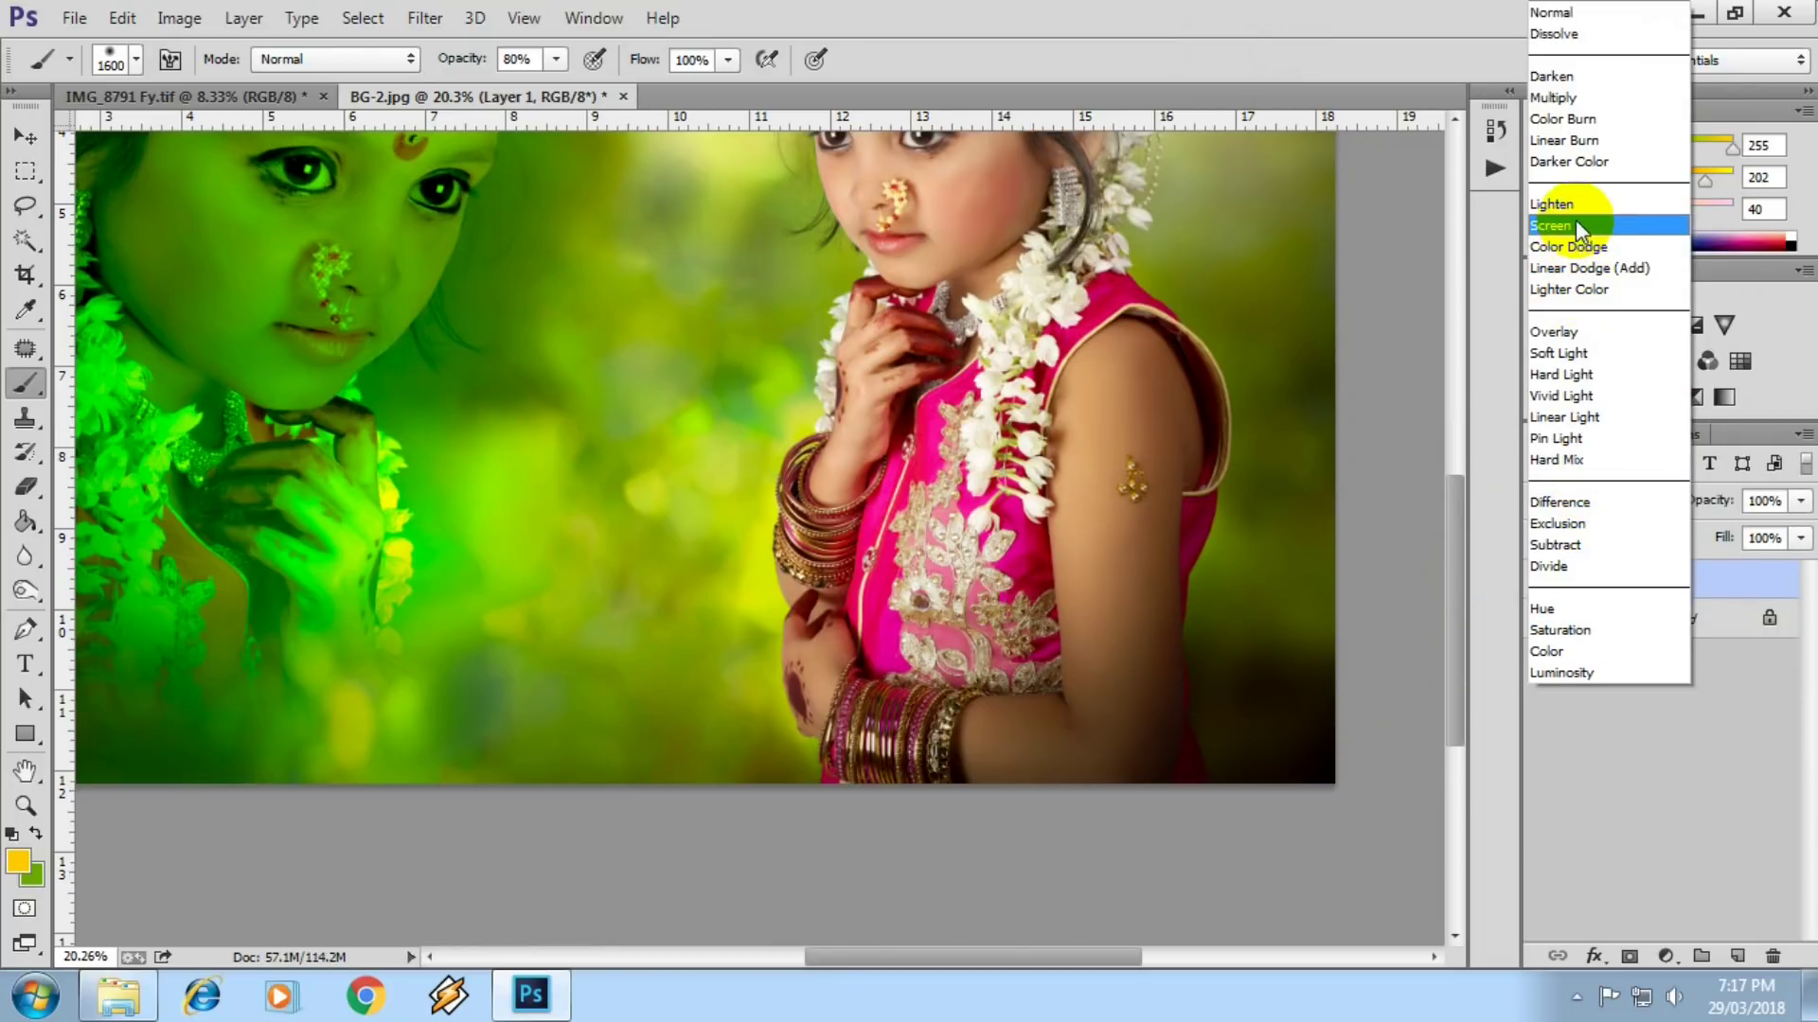
pyautogui.click(1579, 226)
pyautogui.click(1626, 957)
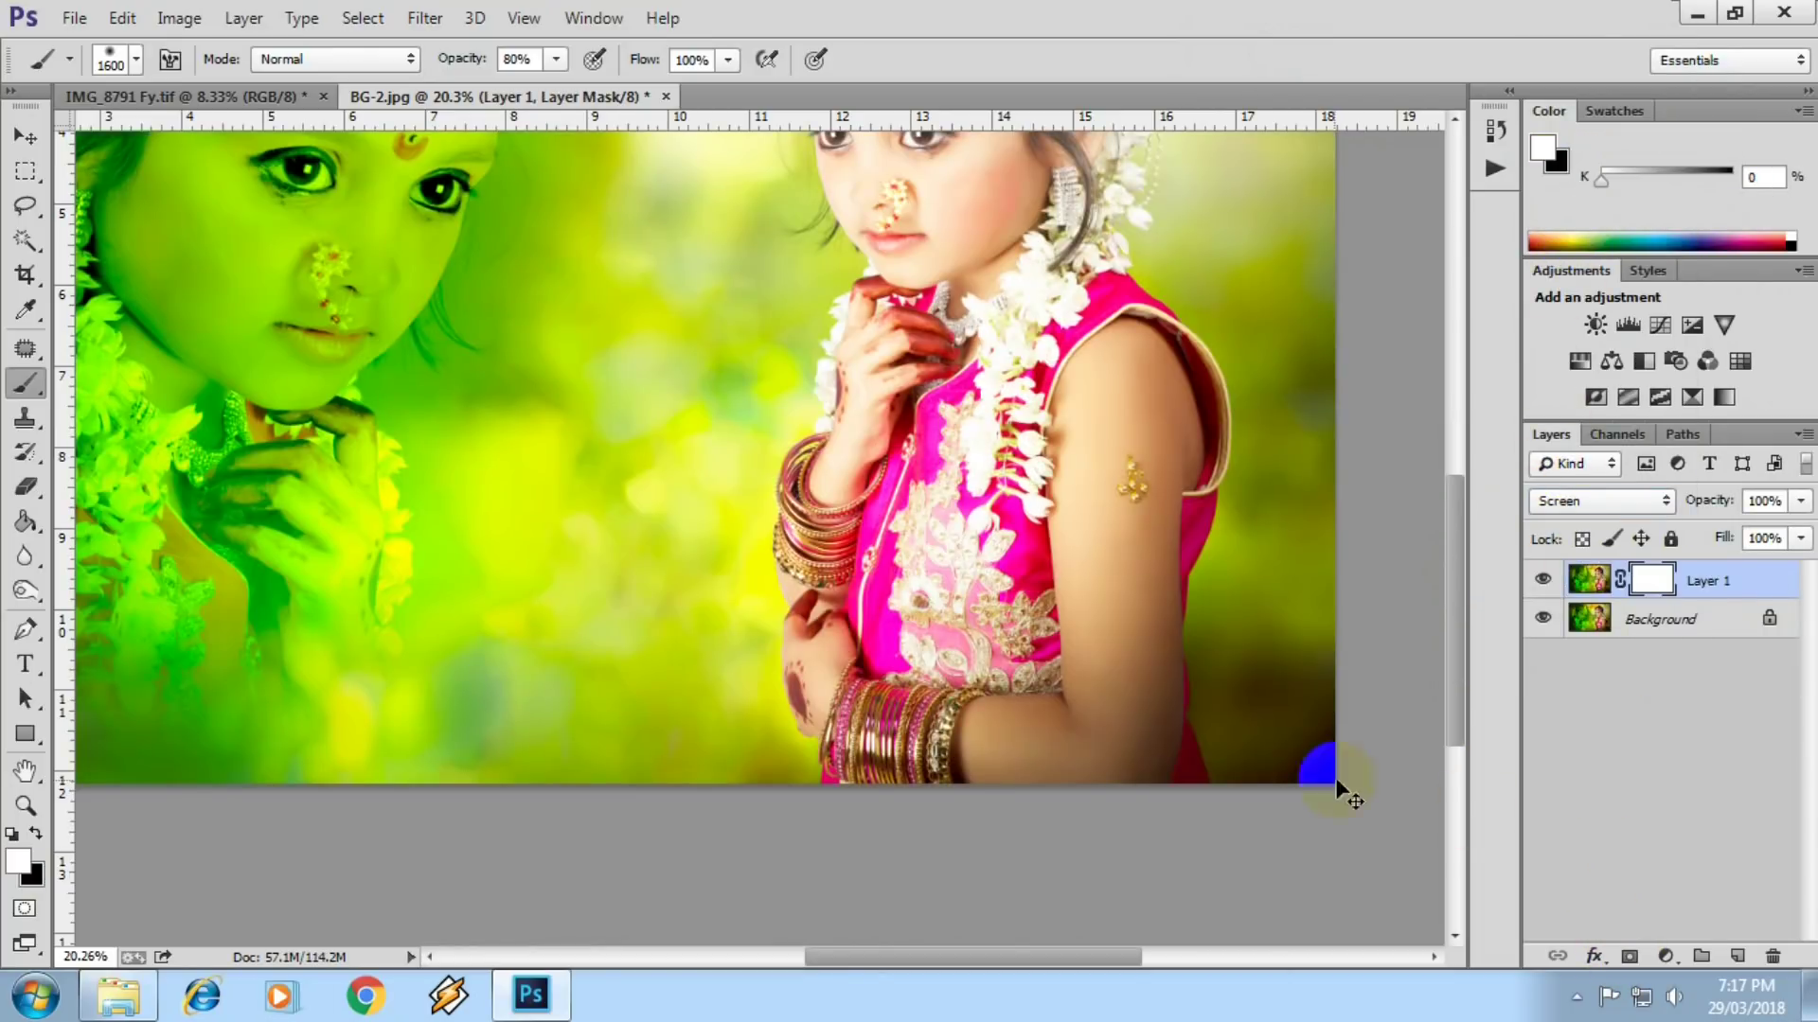
pyautogui.hotkey('ctrl', 'i')
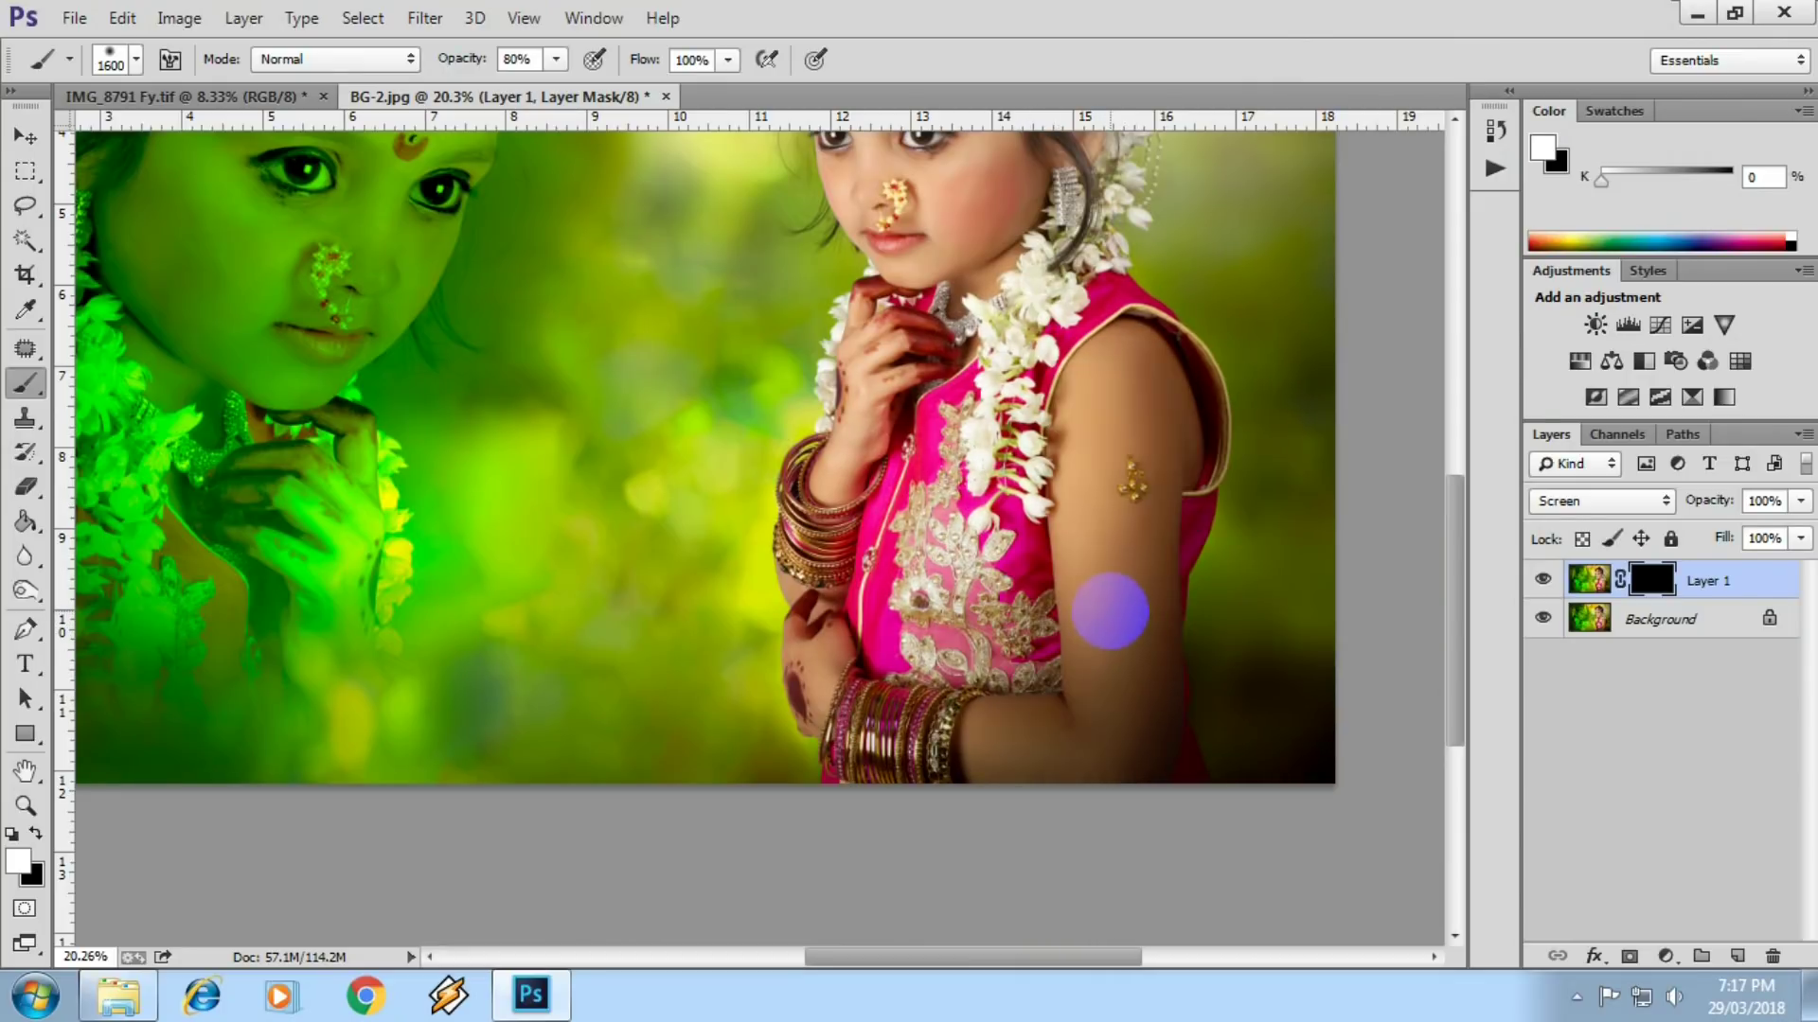
# - Reveal the brightening over the right girl's arm, hands and part of the left girl at 64% opacity
pyautogui.moveTo(1108, 602)
pyautogui.mouseDown()
pyautogui.moveTo(1116, 669)
pyautogui.moveTo(901, 743)
pyautogui.moveTo(909, 646)
pyautogui.moveTo(735, 692)
pyautogui.mouseUp()
pyautogui.moveTo(1149, 378)
pyautogui.mouseDown()
pyautogui.moveTo(1093, 785)
pyautogui.moveTo(1051, 402)
pyautogui.mouseUp()
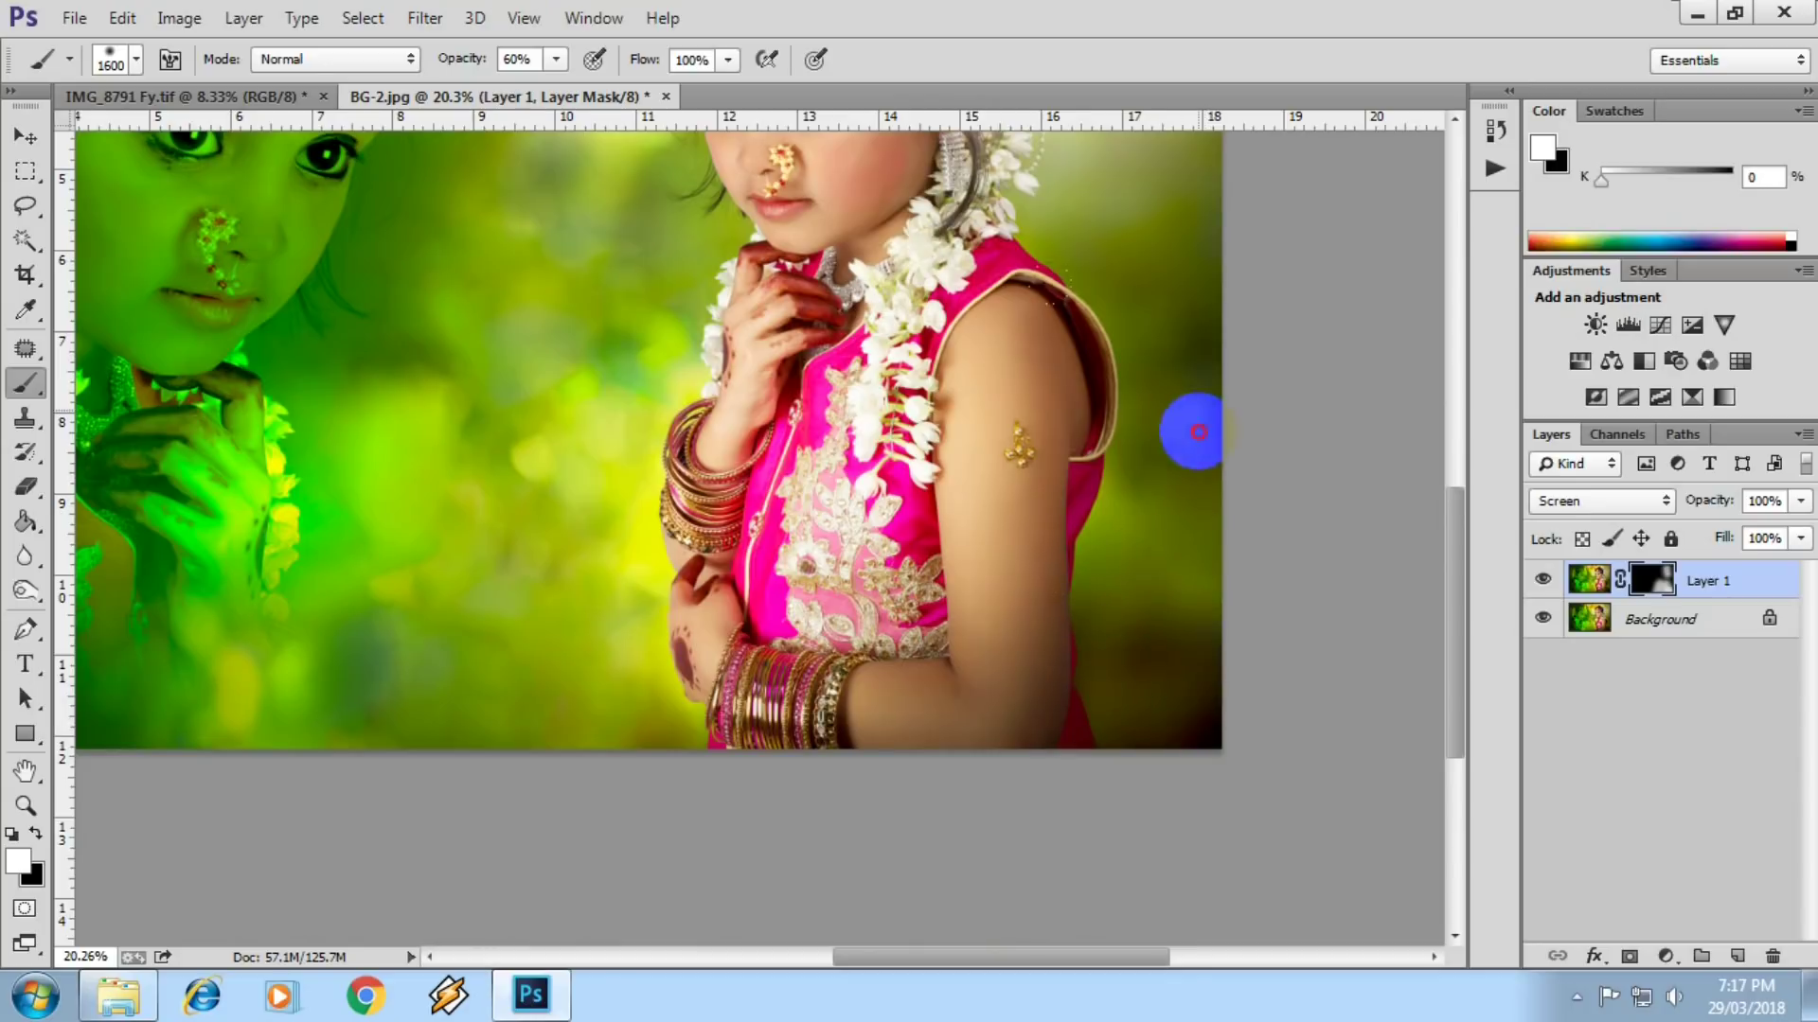
pyautogui.scroll(-5, 1190, 426)
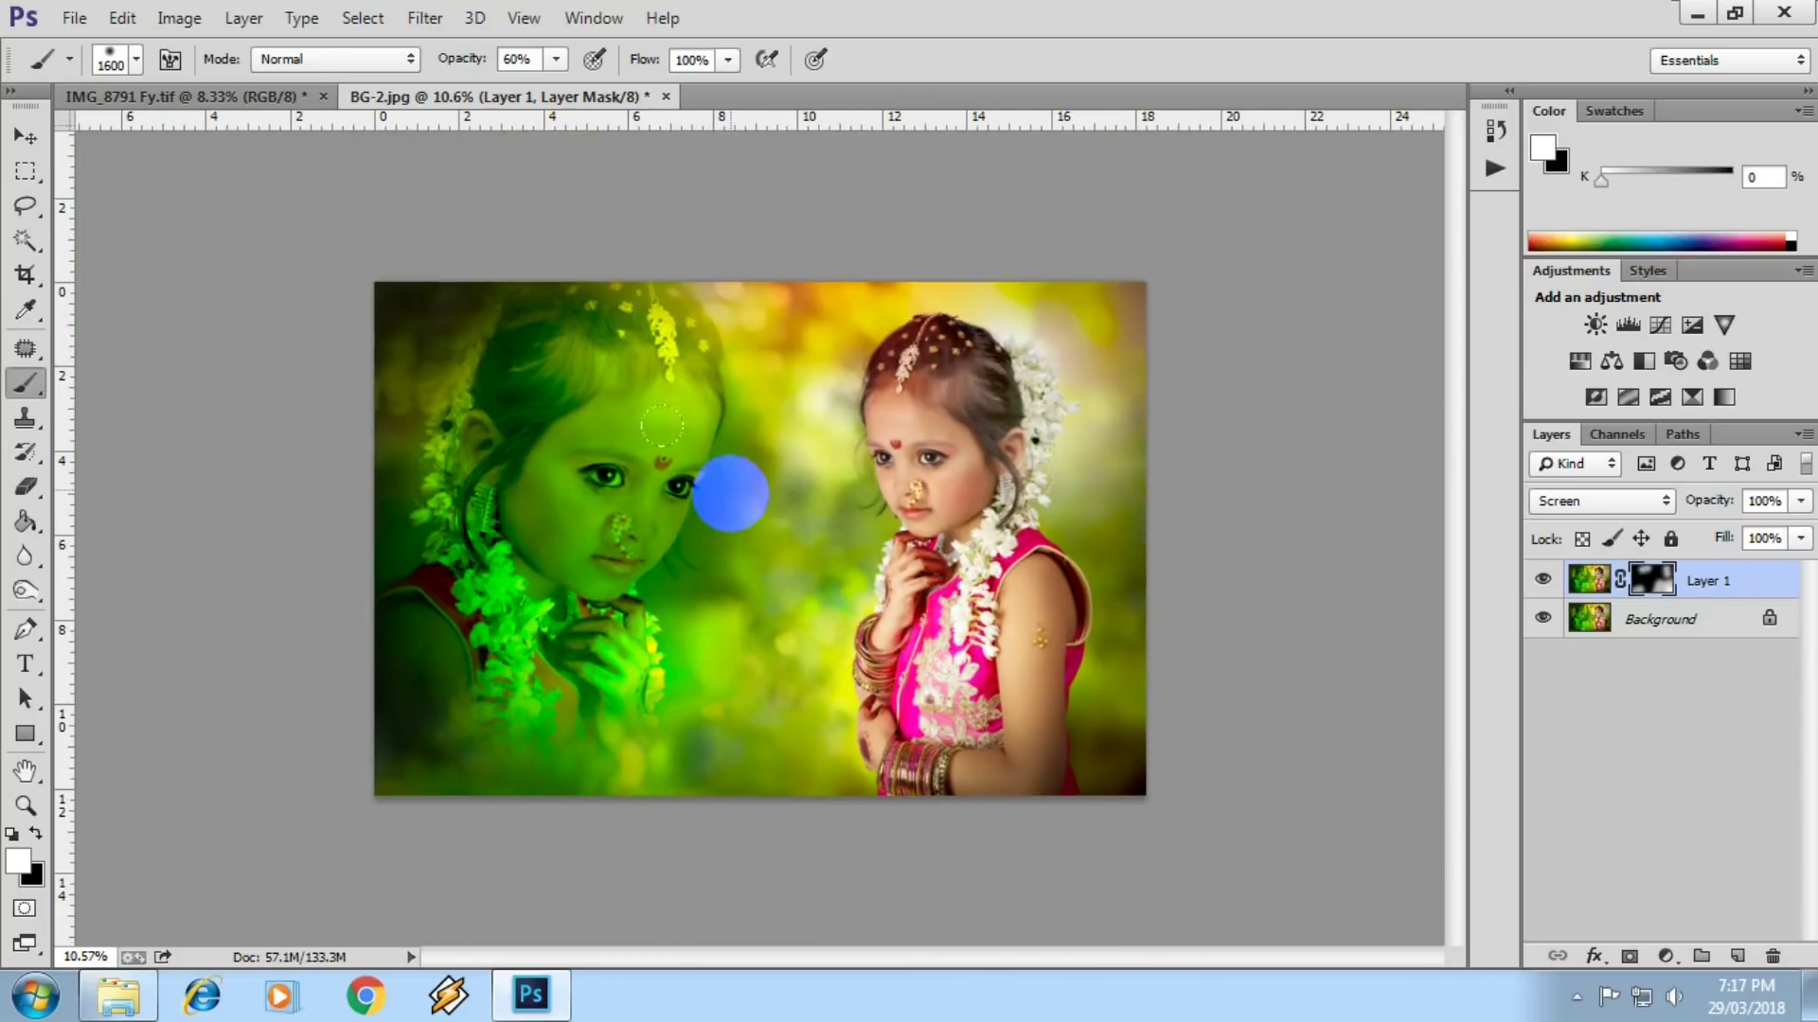
pyautogui.moveTo(730, 493); pyautogui.dragTo(677, 705)
pyautogui.click(1800, 503)
pyautogui.click(1747, 532)
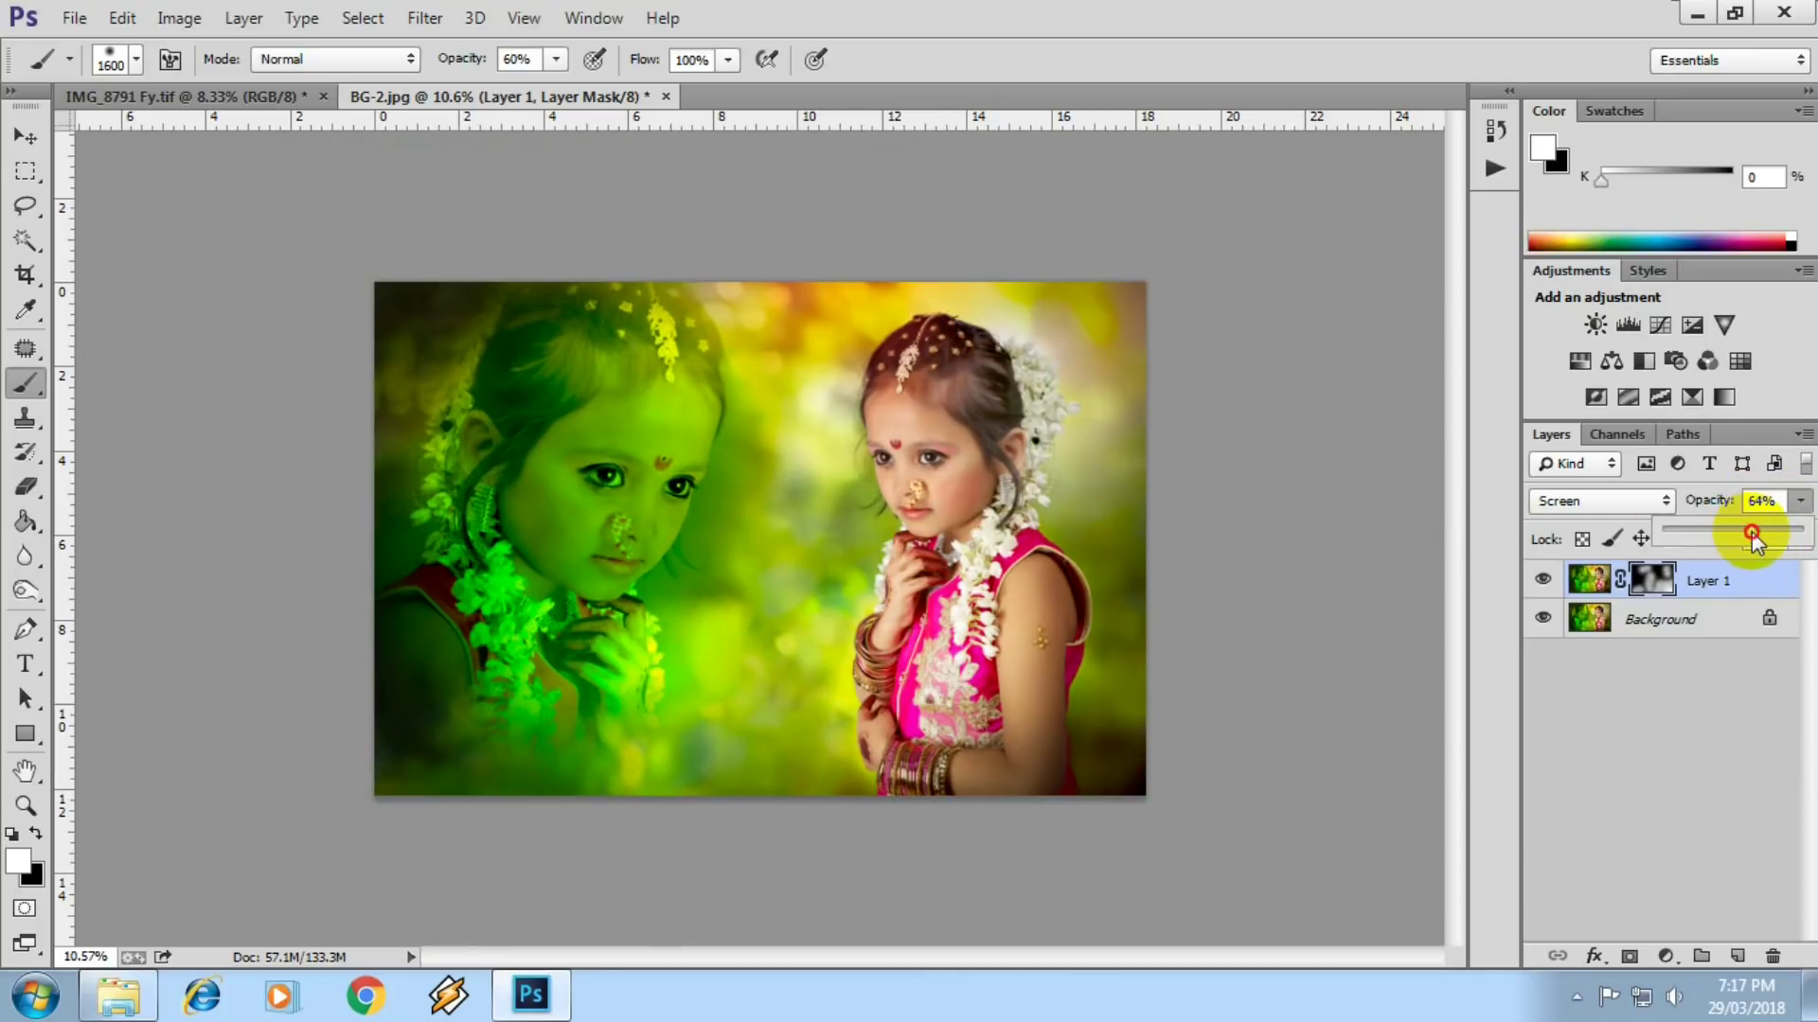
pyautogui.scroll(1, 781, 551)
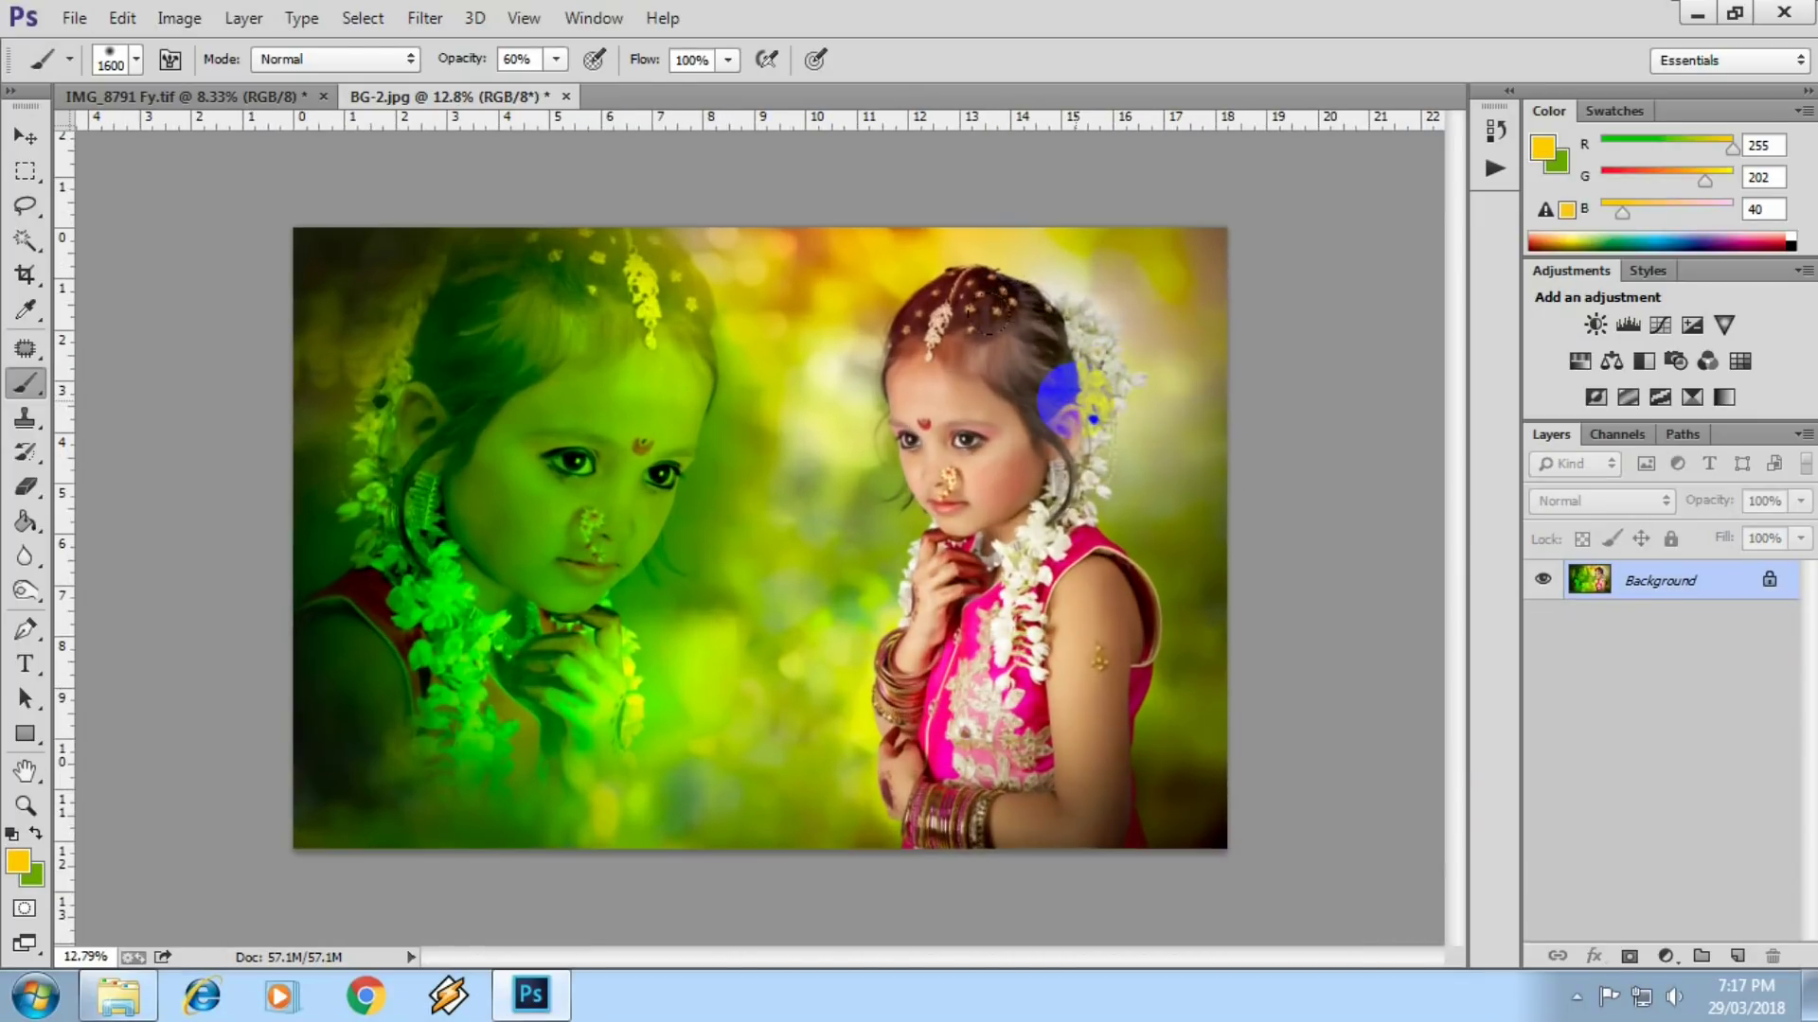
# - Shift the midtone Color Balance toward blue, with cyan–red eased to -12
pyautogui.scroll(1, 989, 312)
pyautogui.hotkey('ctrl', 'b')
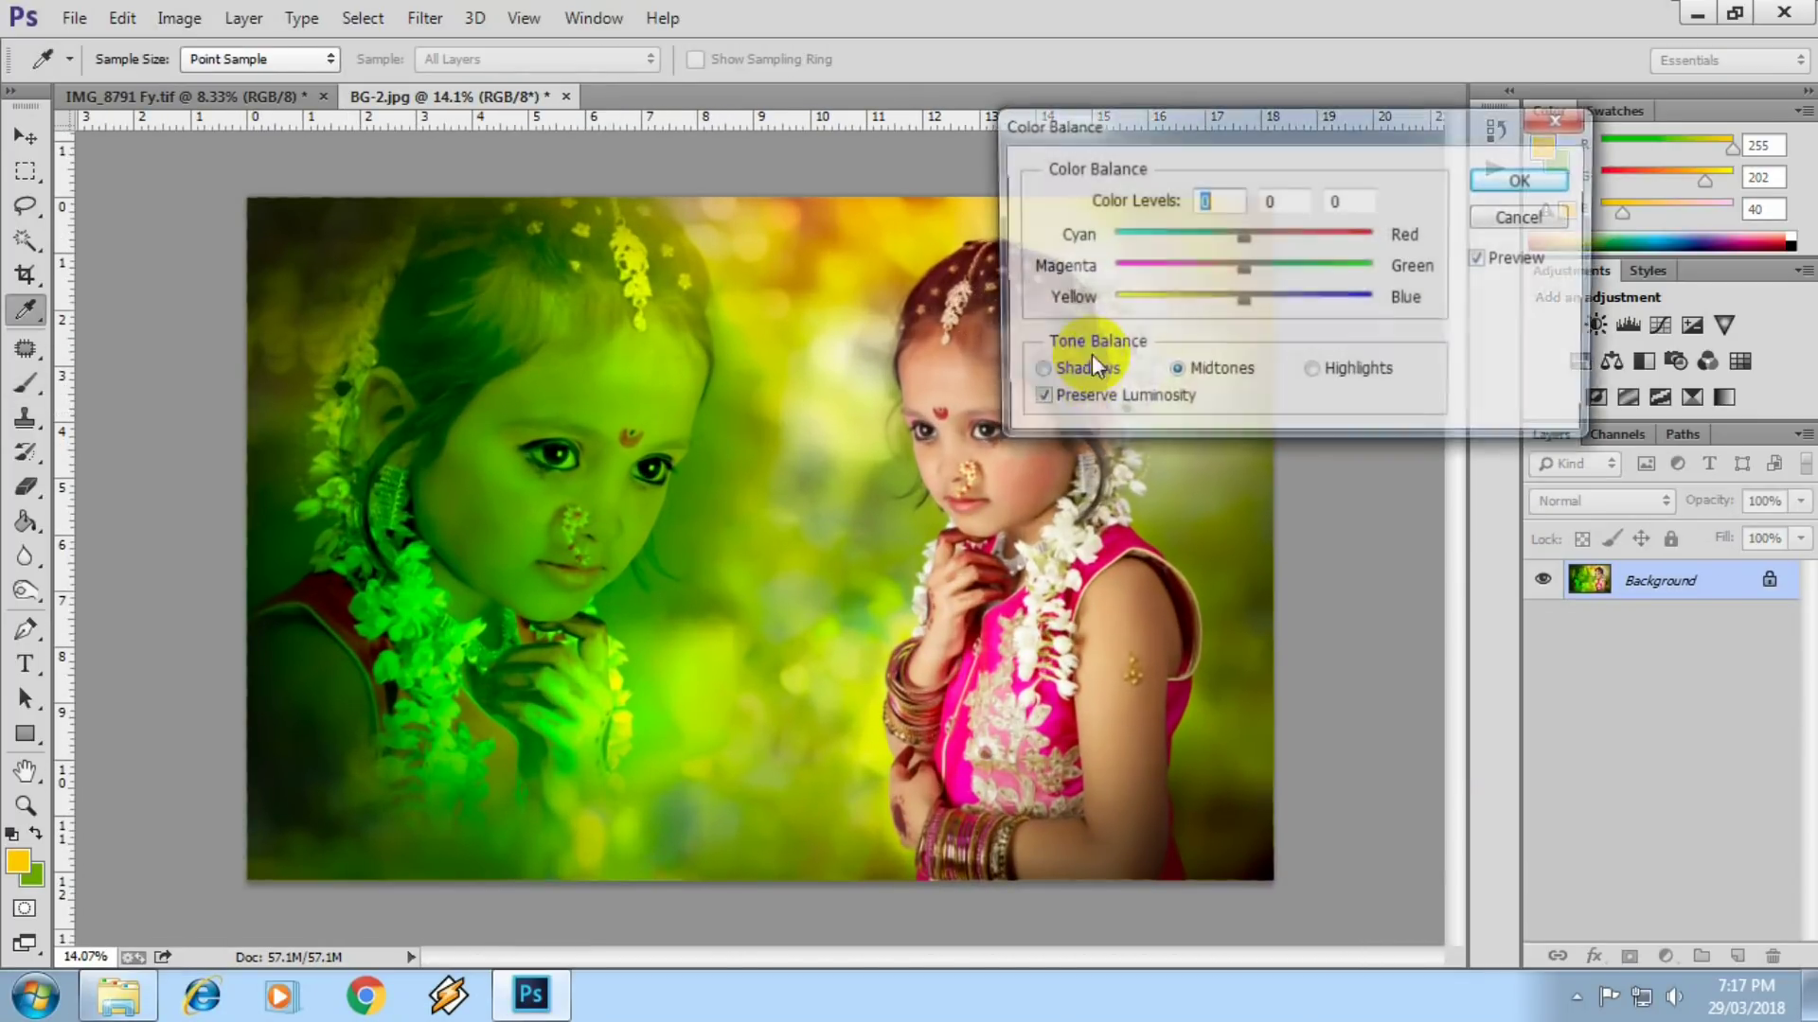
pyautogui.moveTo(1240, 299); pyautogui.dragTo(1291, 301)
pyautogui.moveTo(1220, 243); pyautogui.dragTo(1241, 274)
pyautogui.press('Return')
pyautogui.press('b')
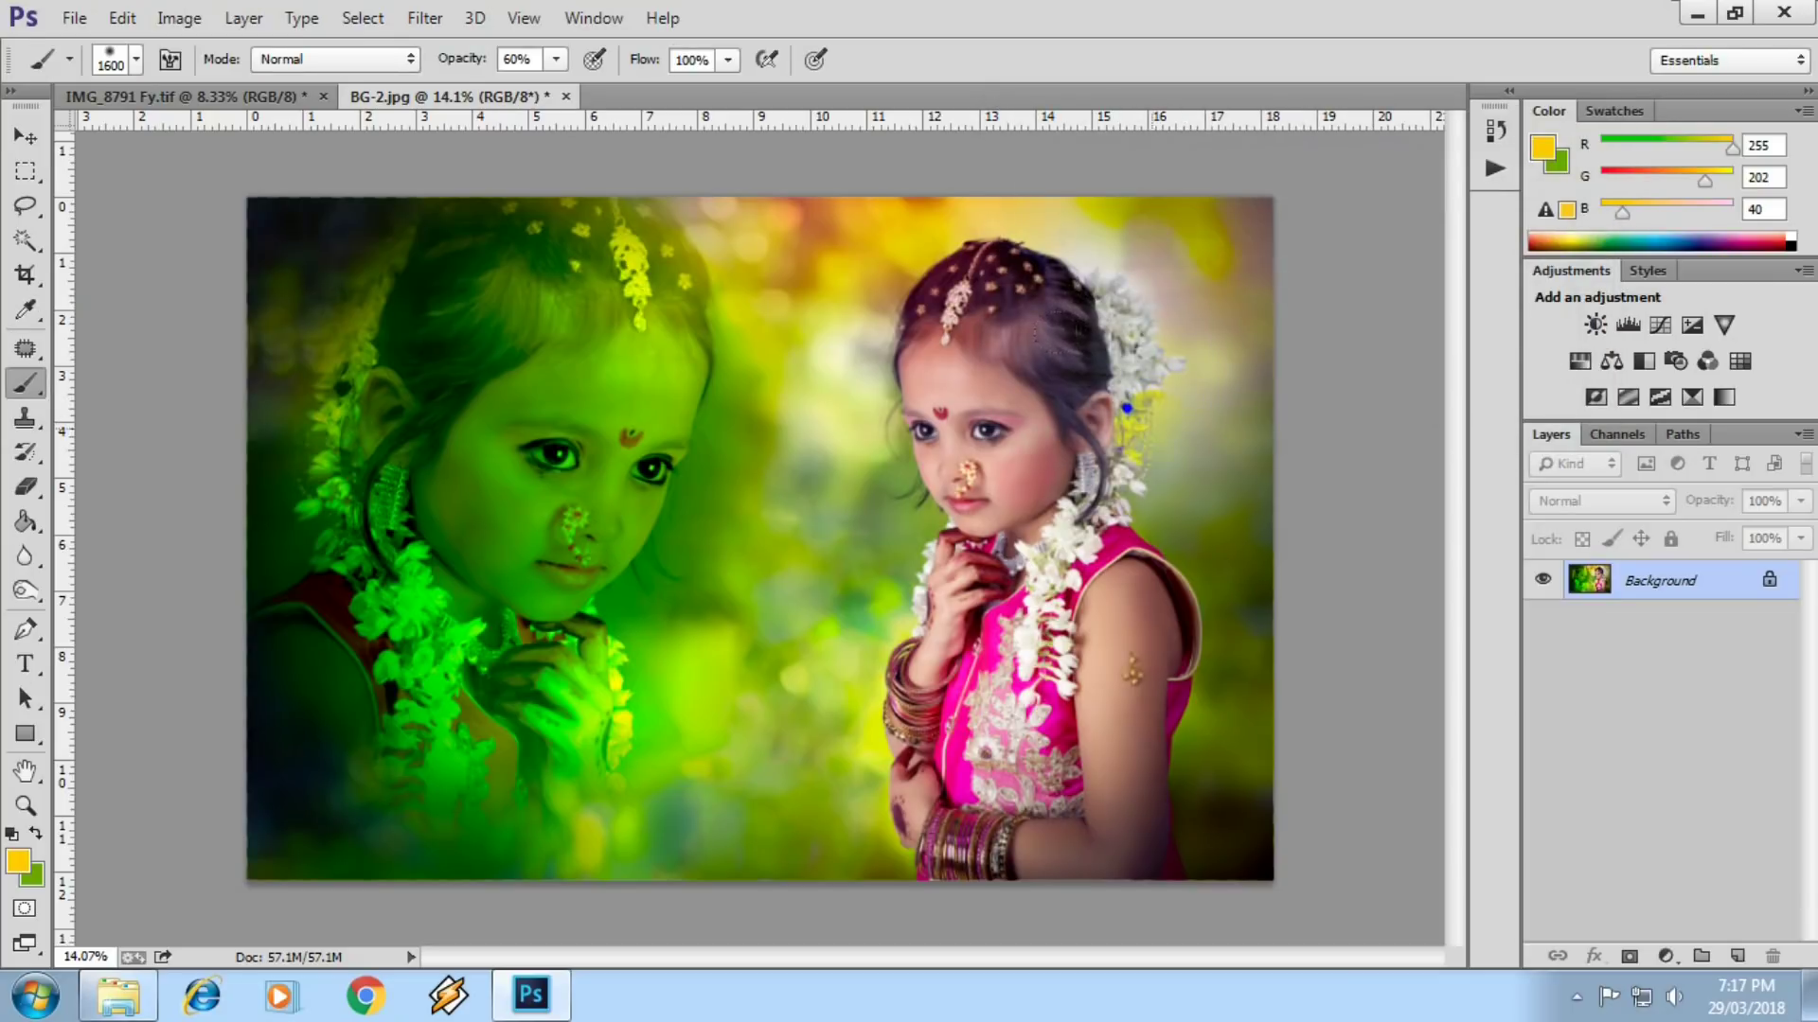
# - Apply a light Warming Filter (85) Photo Filter at density 6
pyautogui.hotkey('alt', 'i')
pyautogui.press('a')
pyautogui.press('f')
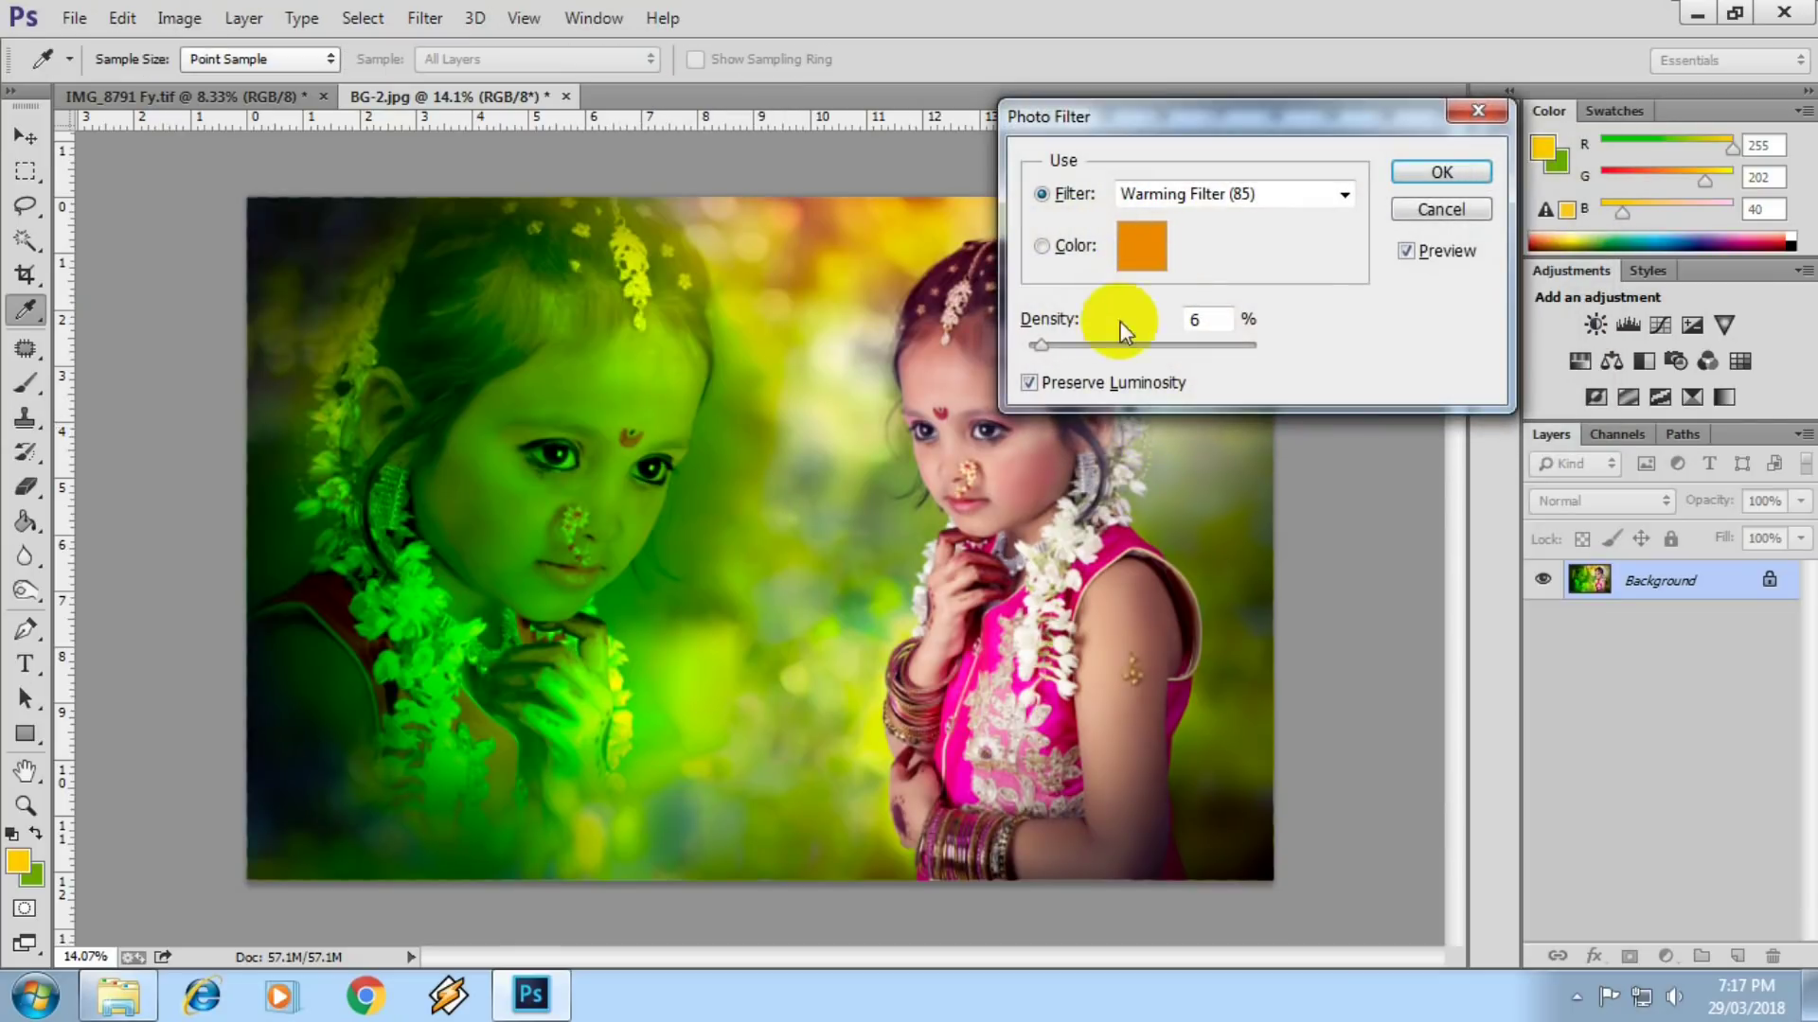
pyautogui.press('Return')
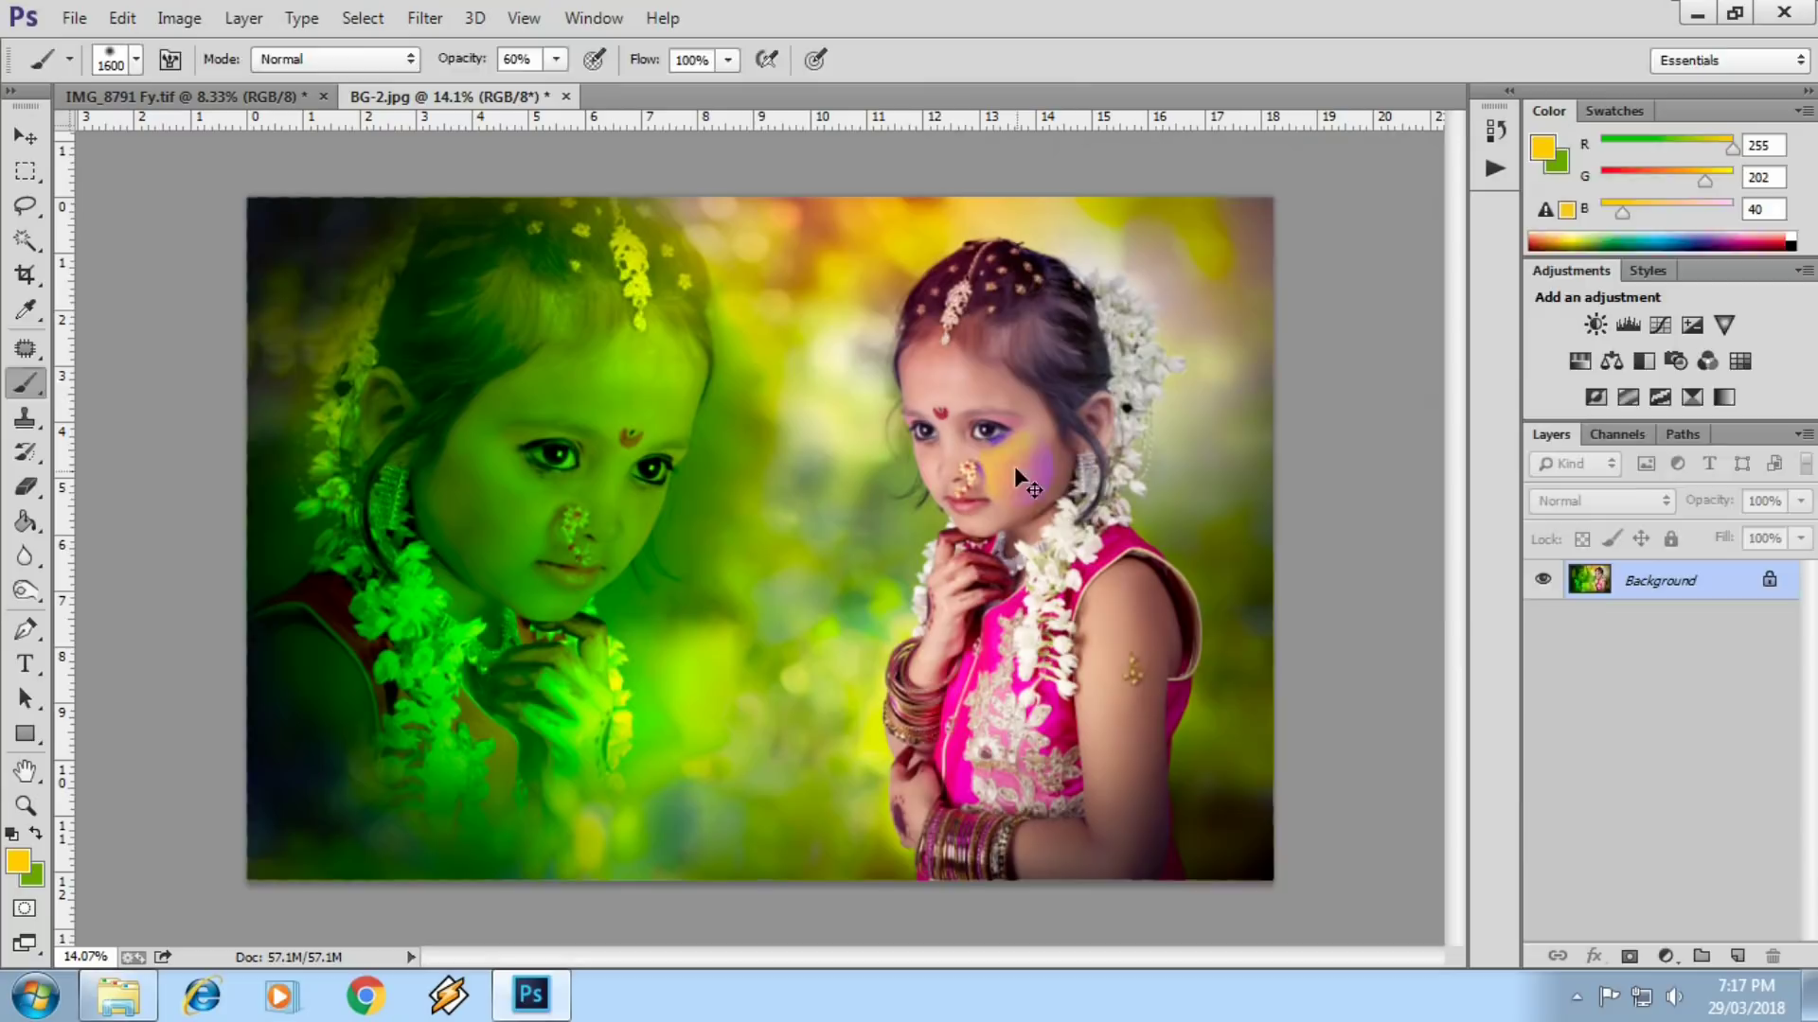
# - Lift the midtones slightly with Curves and duplicate the Background as Layer 1
pyautogui.hotkey('ctrl', 'm')
pyautogui.moveTo(1488, 448); pyautogui.dragTo(1483, 444)
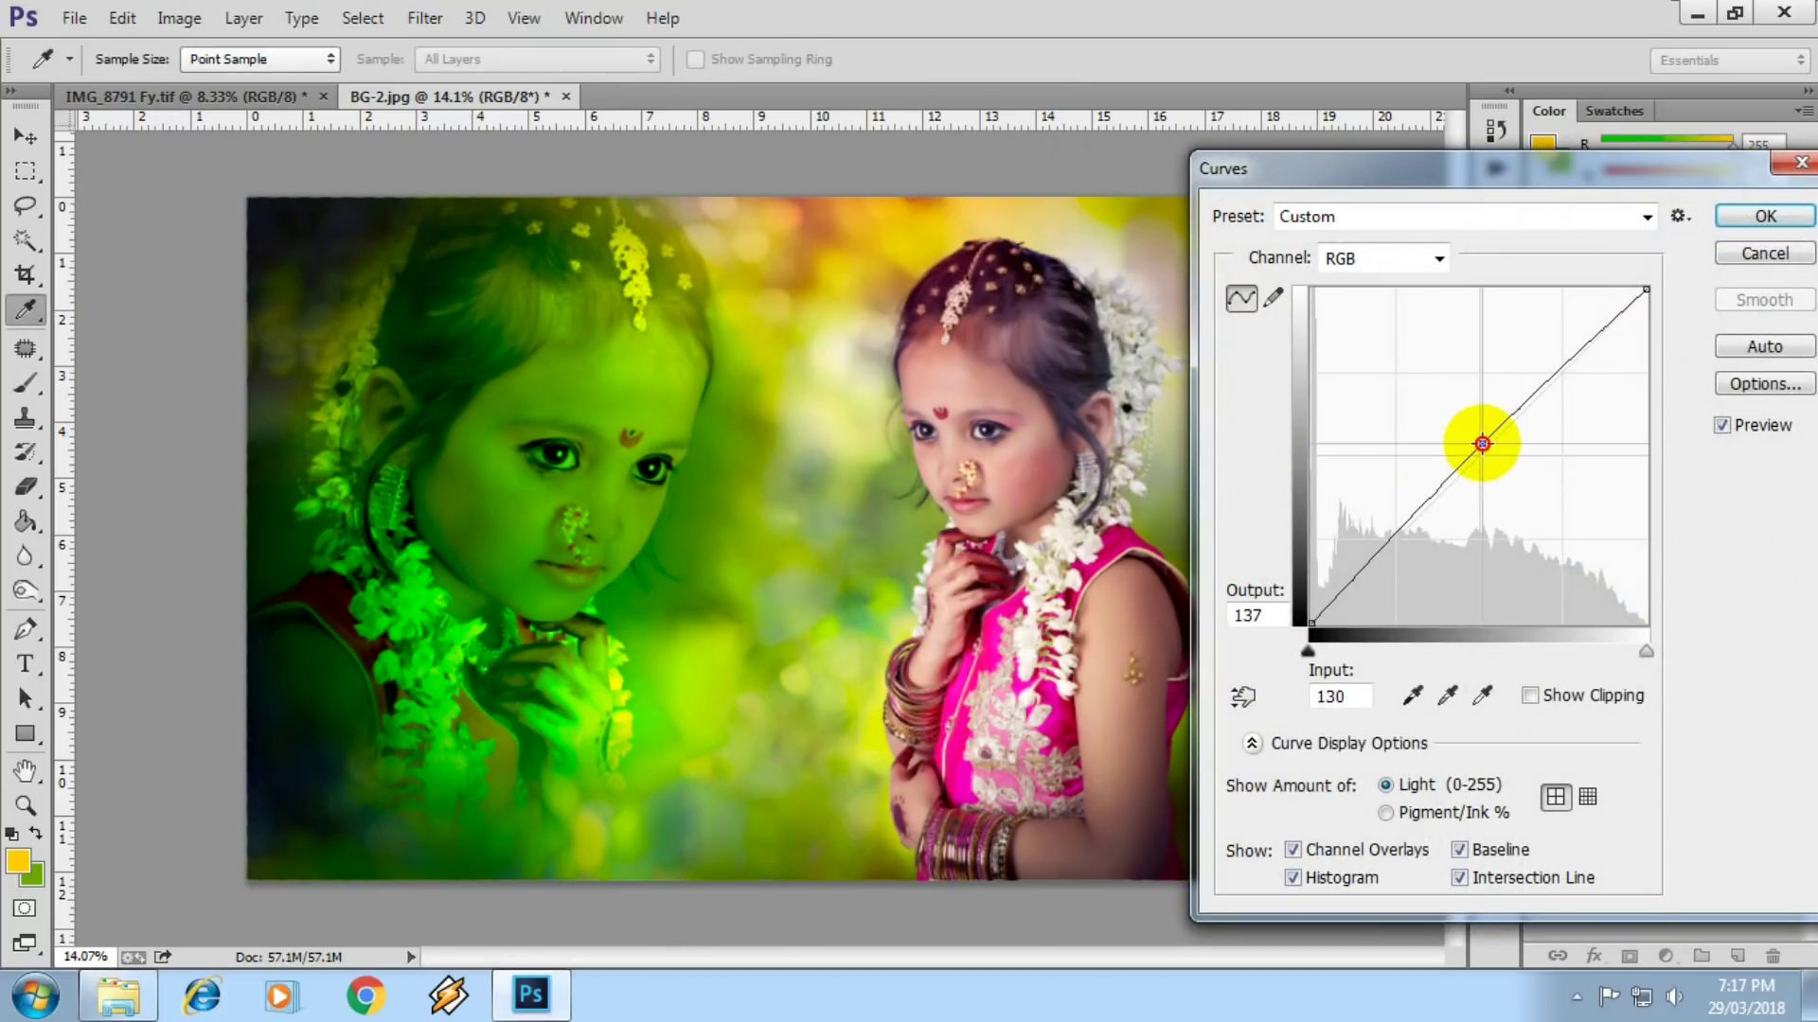
pyautogui.press('Return')
pyautogui.press('b')
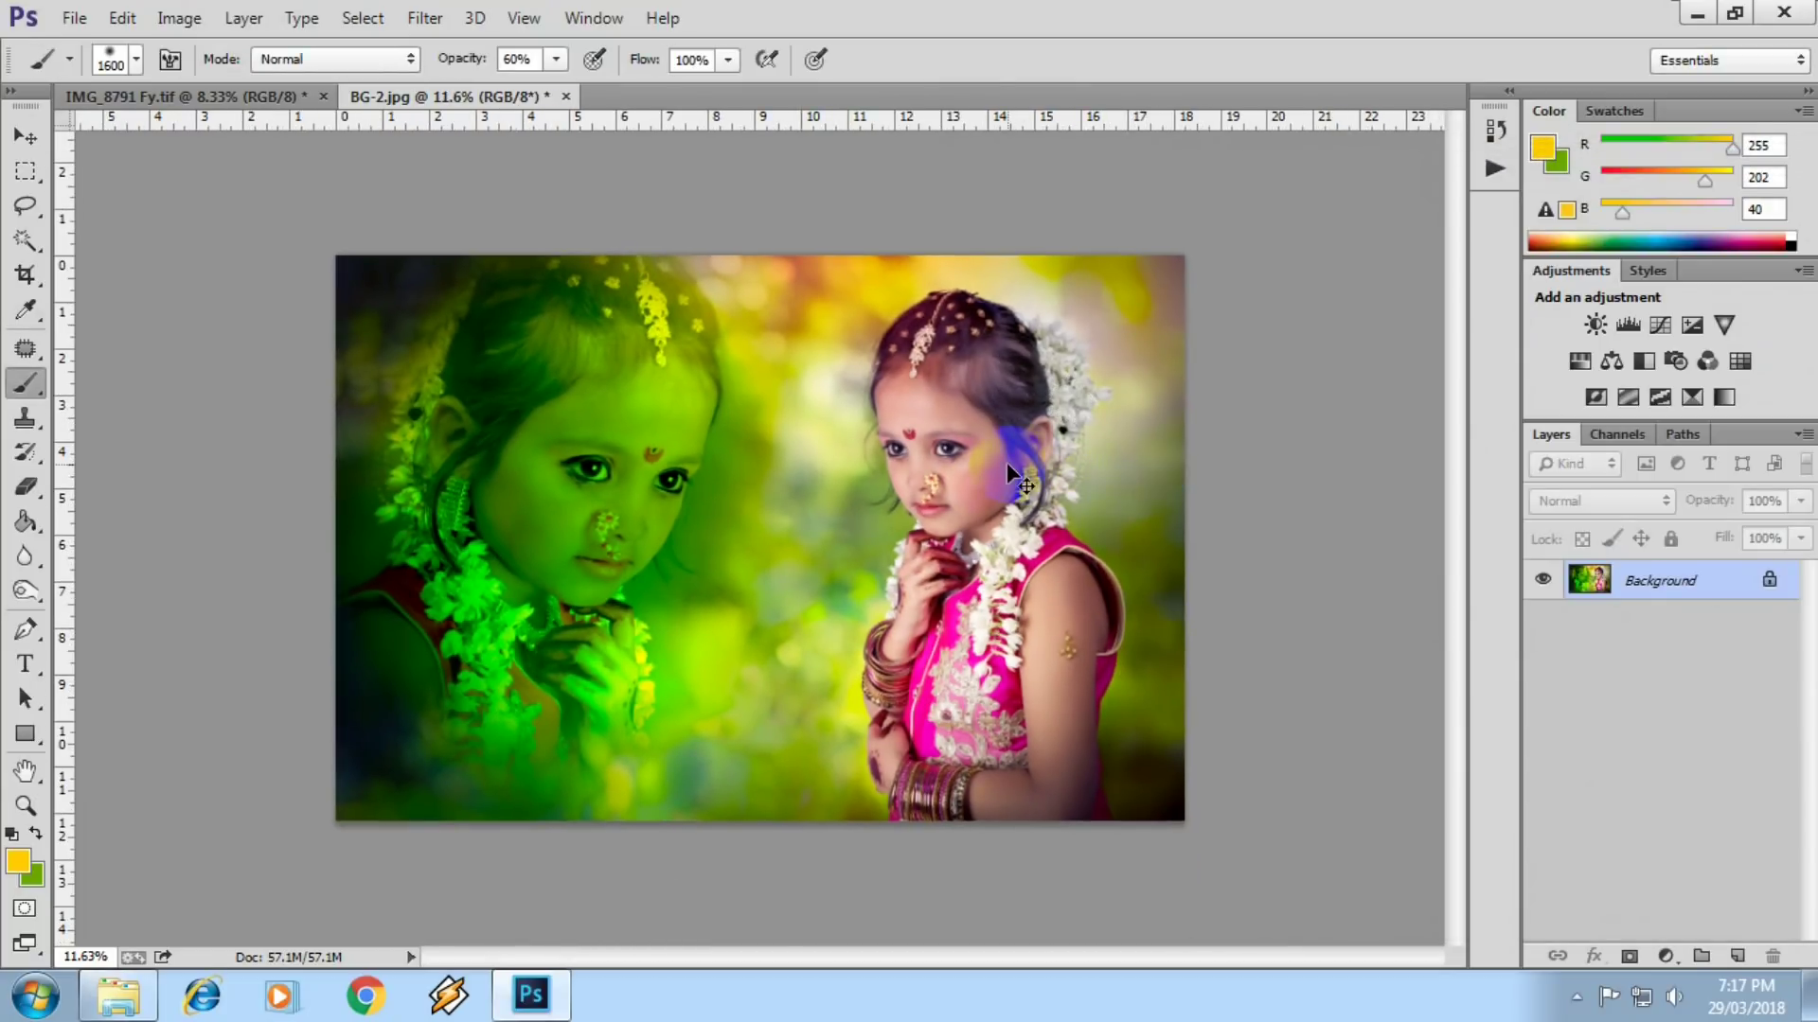
pyautogui.hotkey('ctrl', 'j')
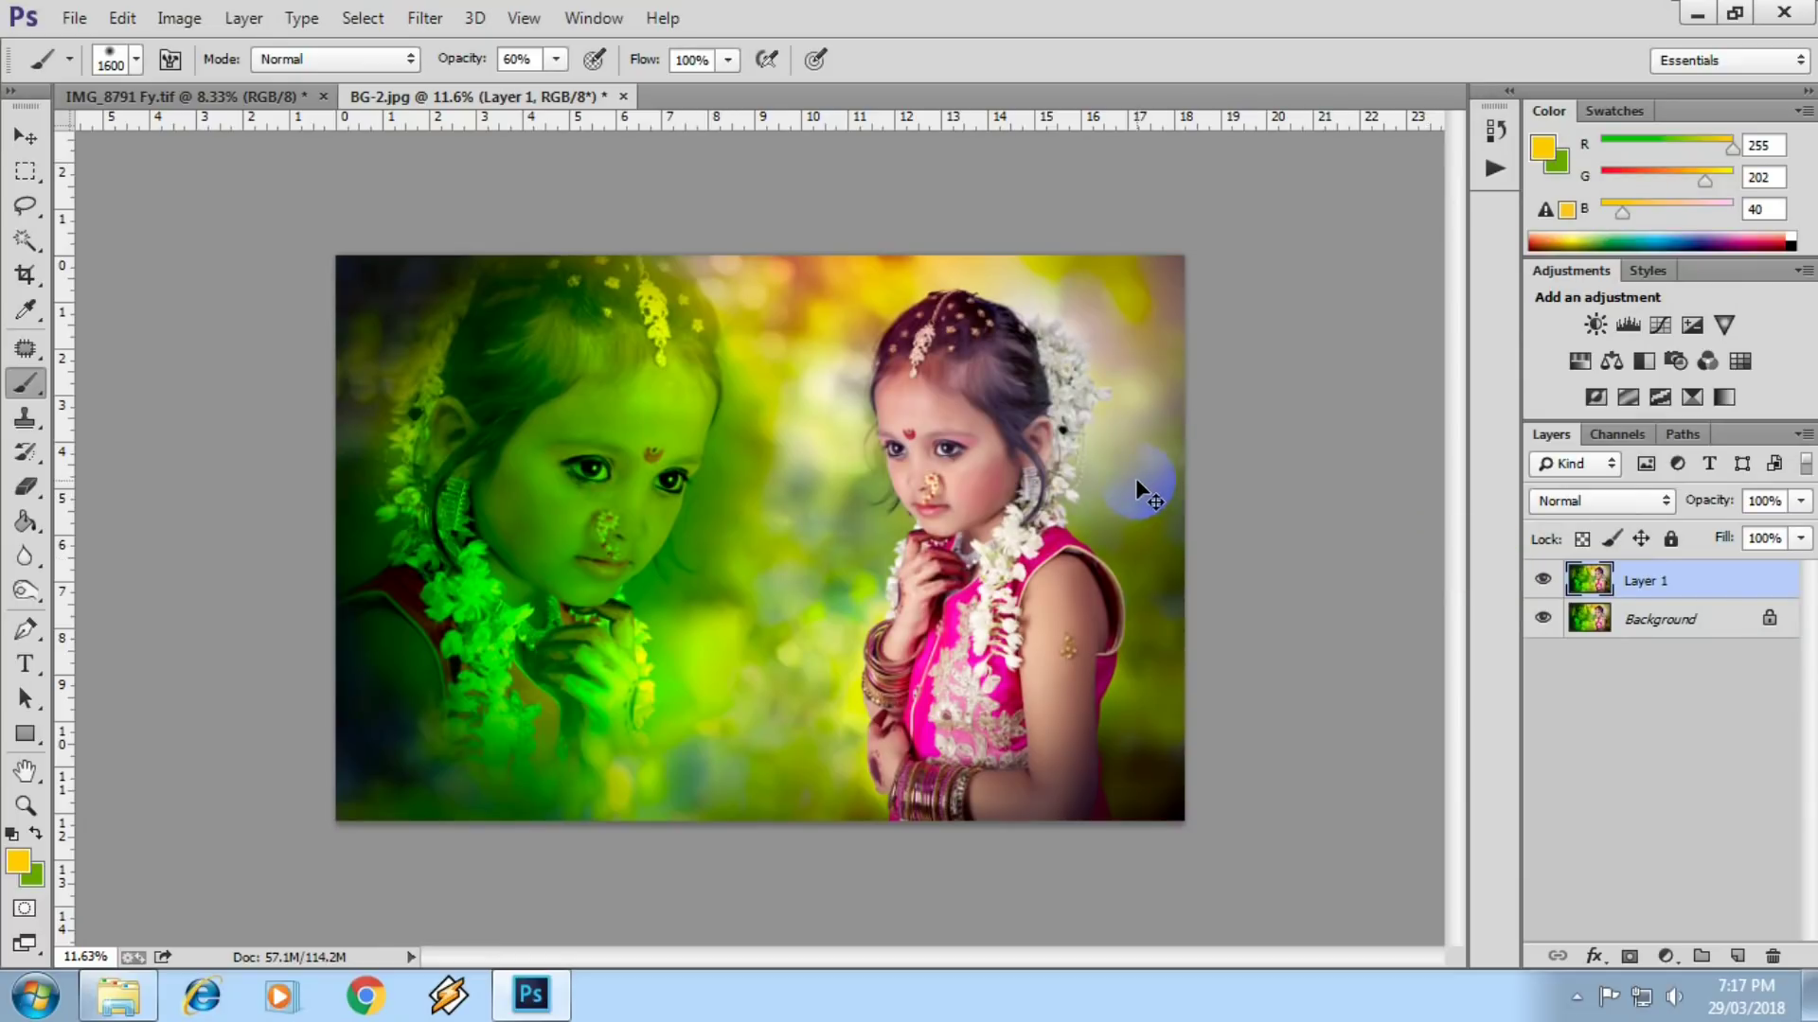
# - Scale Layer 1 down proportionally to about 89% of its size
pyautogui.hotkey('ctrl', 't')
pyautogui.moveTo(1175, 258); pyautogui.dragTo(1141, 296)
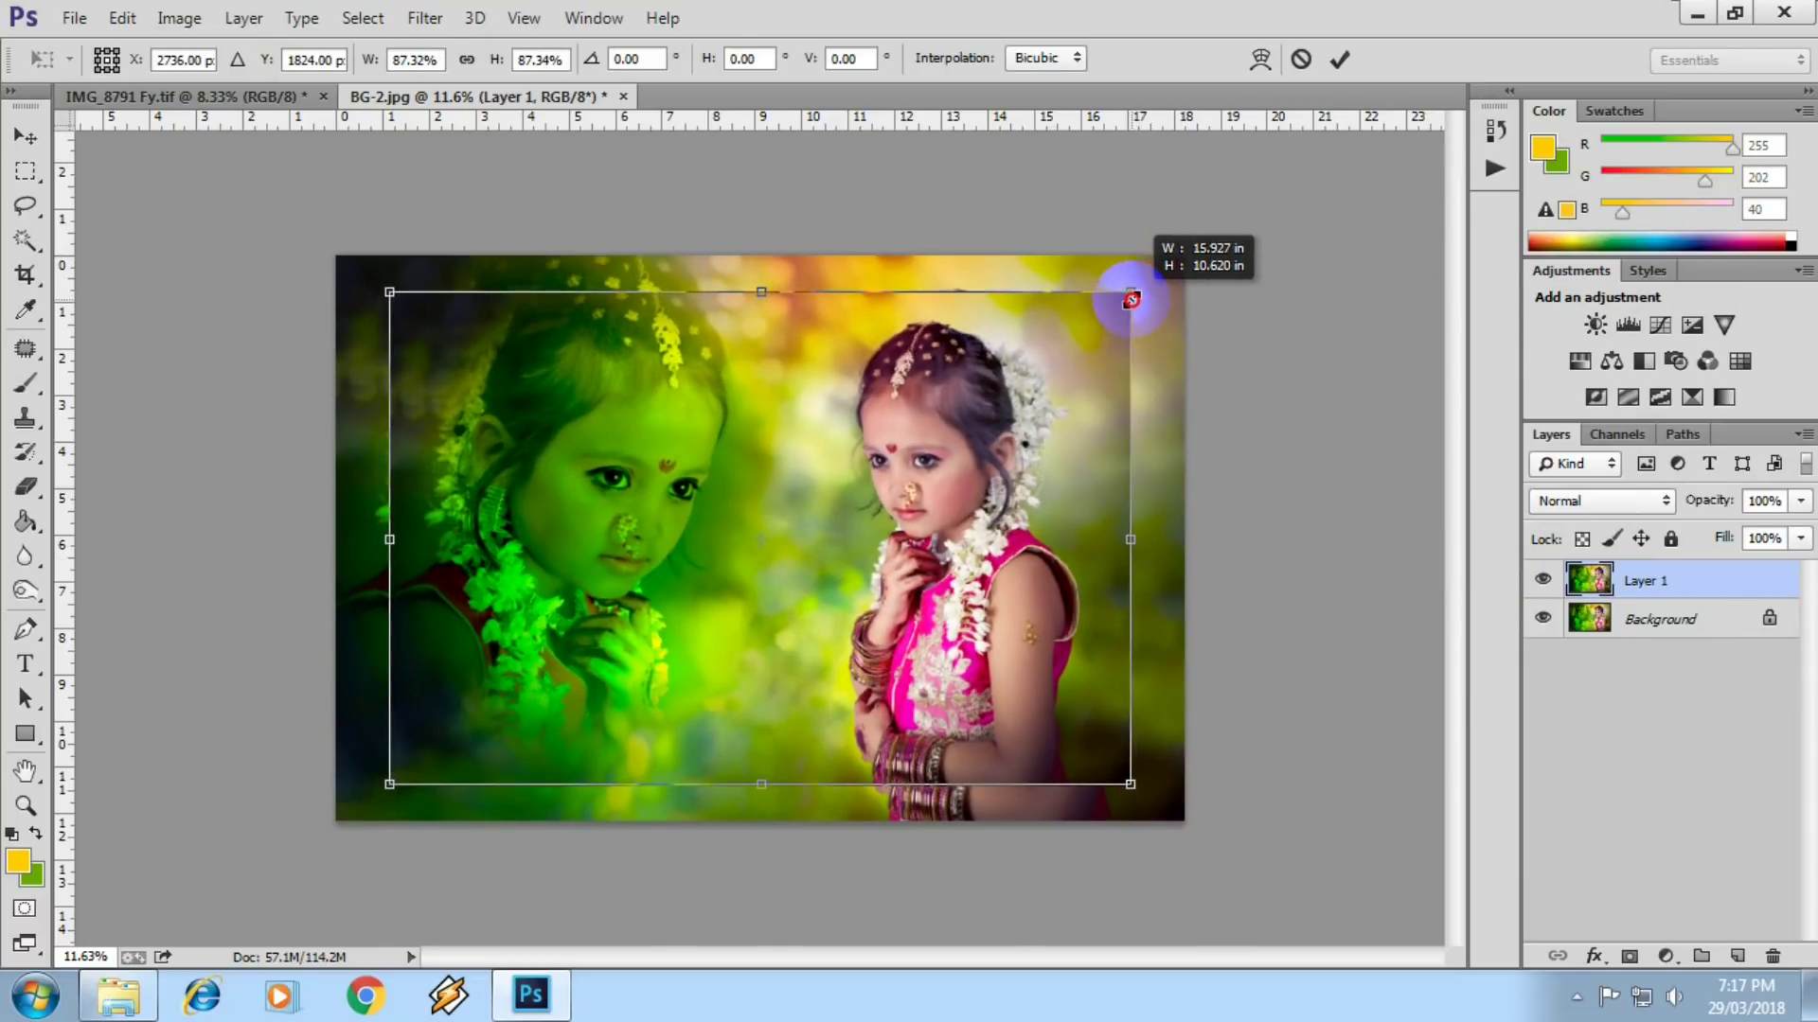
pyautogui.click(466, 59)
pyautogui.click(558, 63)
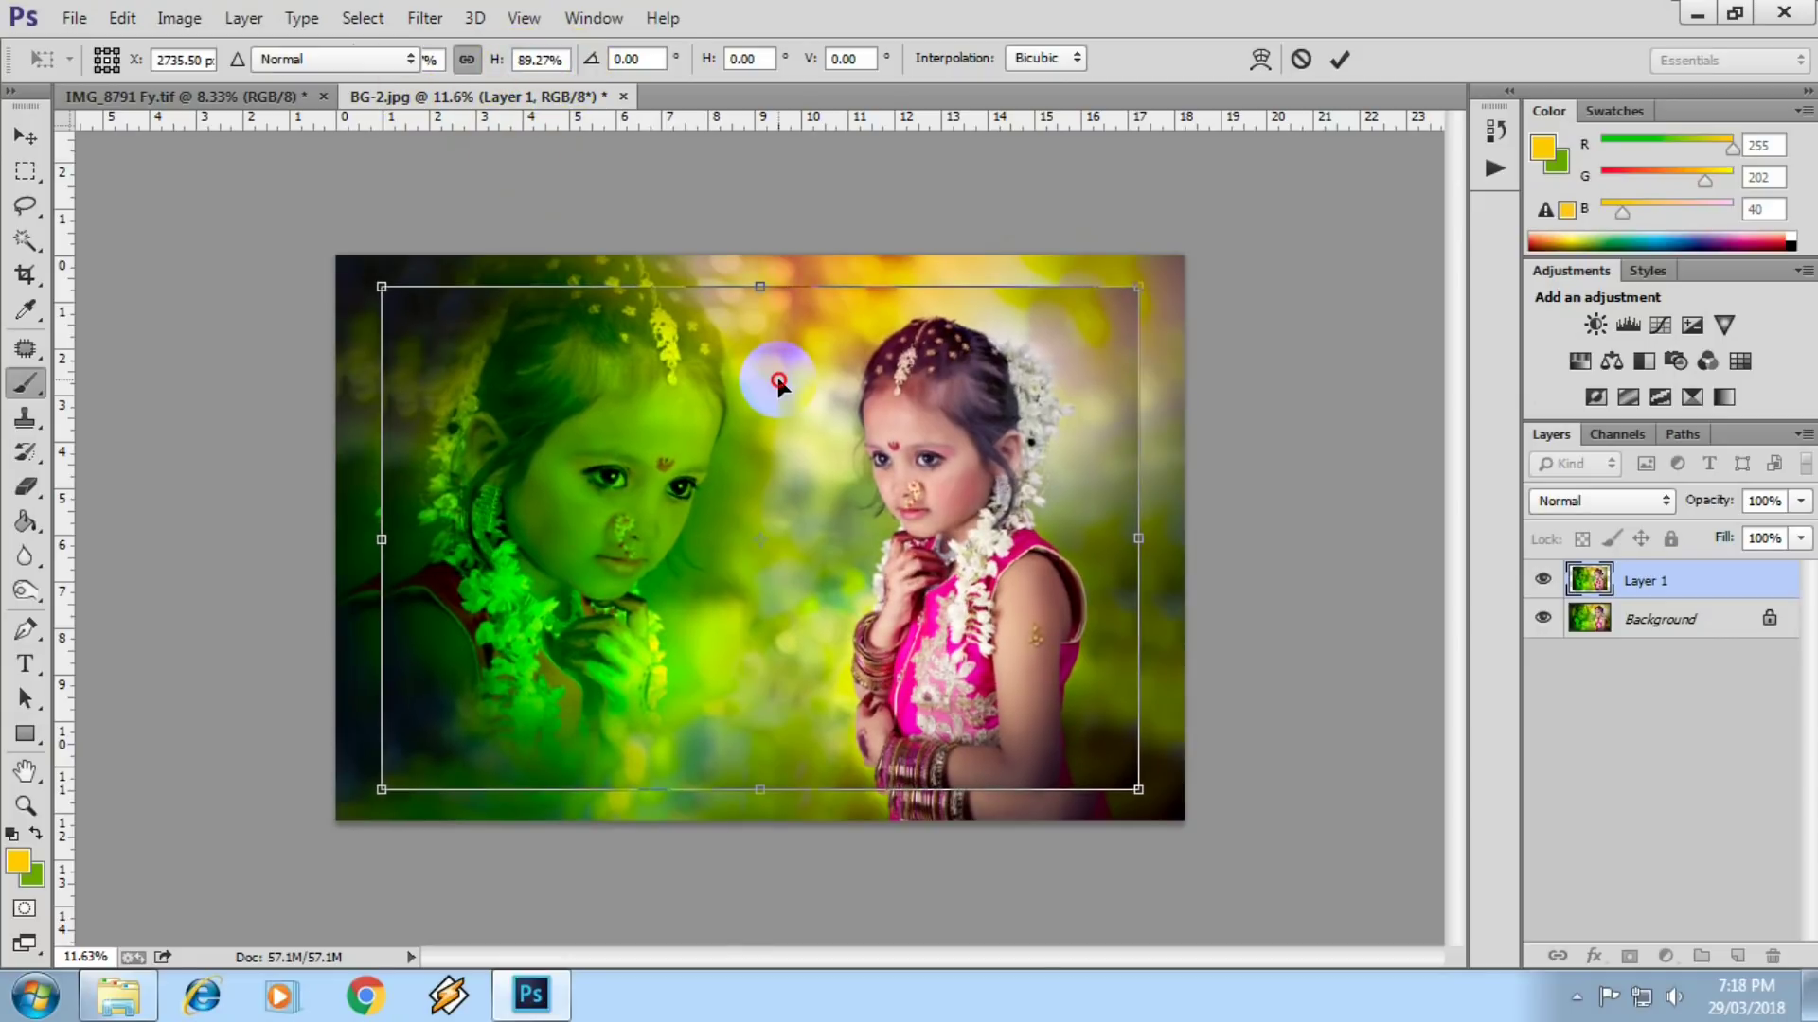
pyautogui.press('Return')
# - Add a 10 px white (ffffff) inside stroke around Layer 1
pyautogui.hotkey('alt', 'e')
pyautogui.press('s')
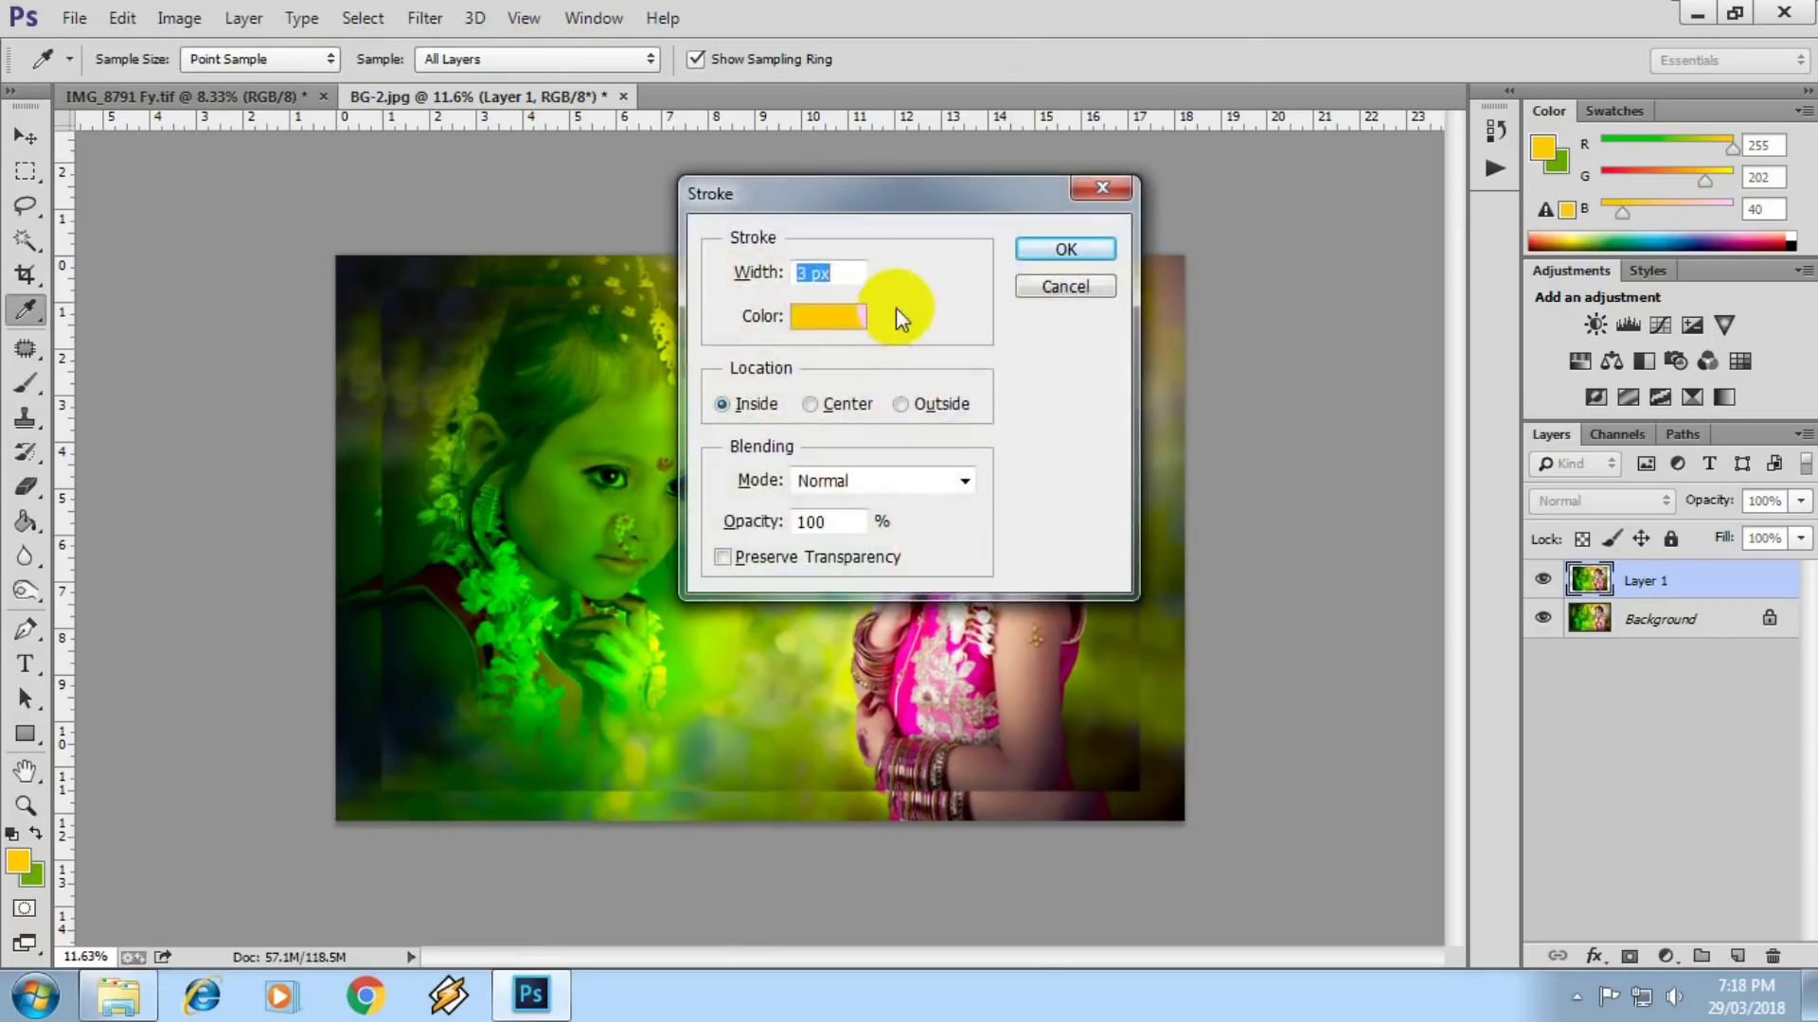
pyautogui.click(814, 317)
pyautogui.write('ffffff')
pyautogui.press('Return')
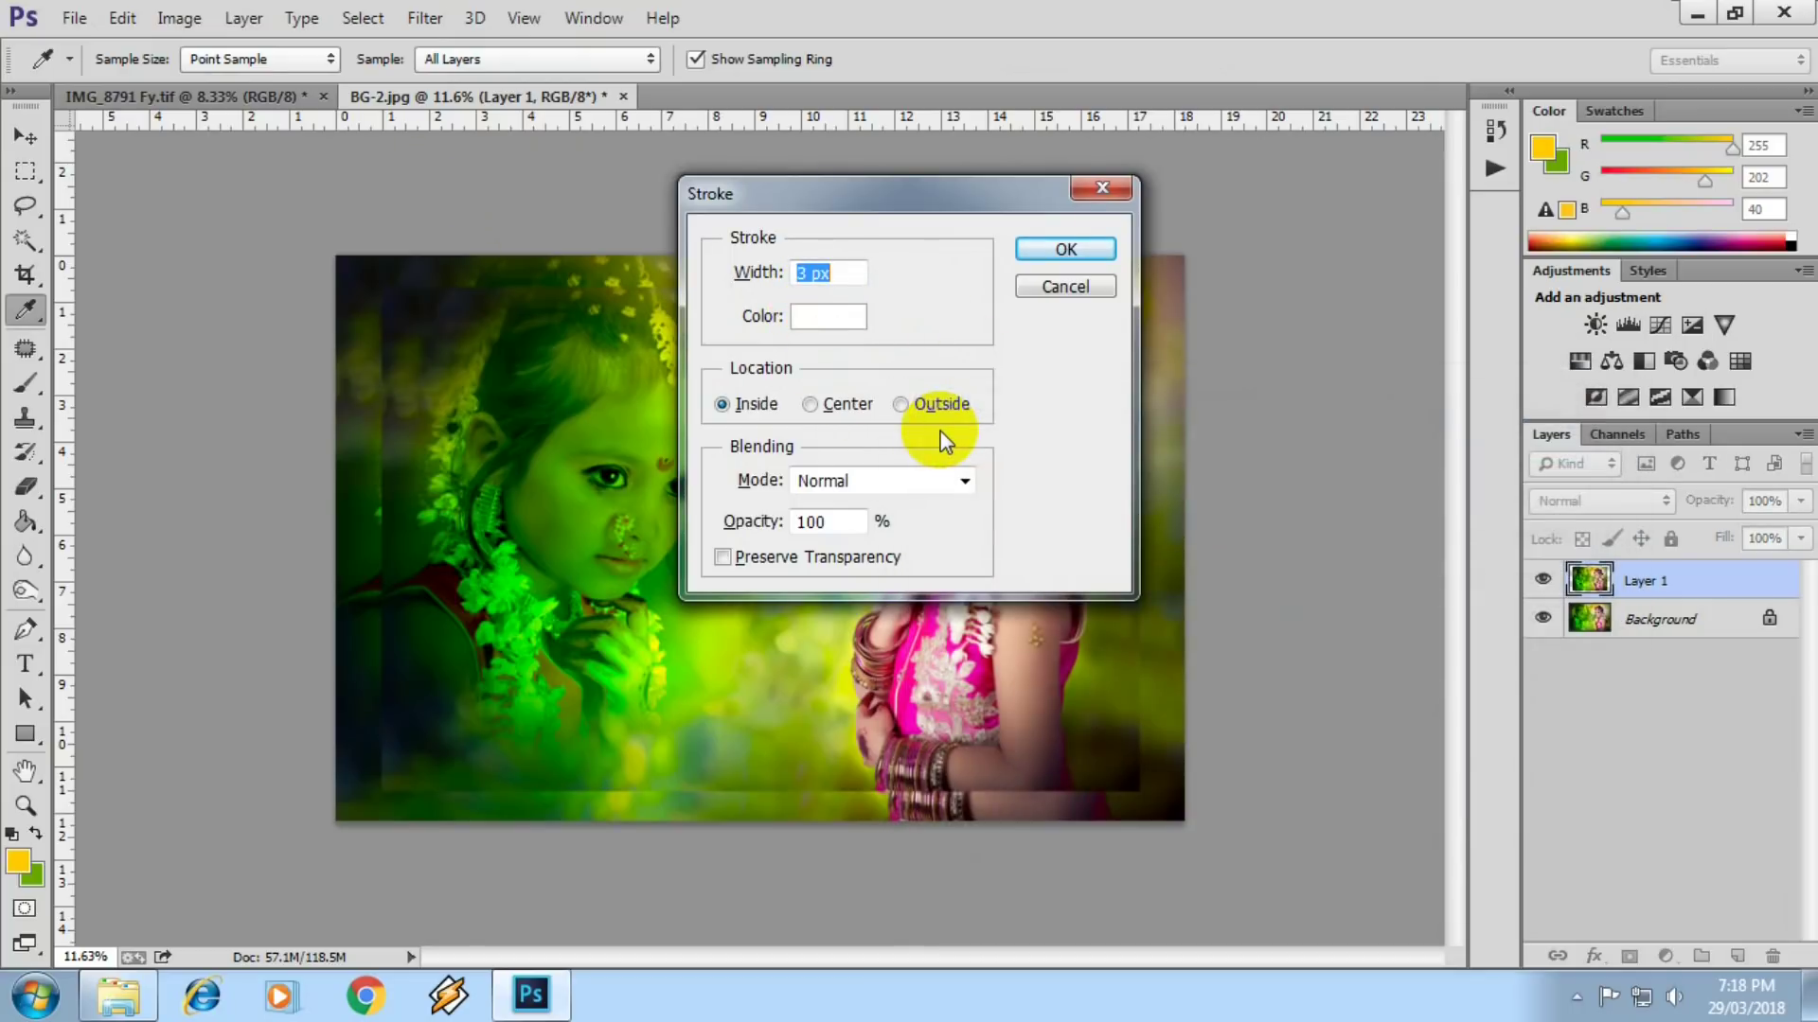
pyautogui.write('10')
pyautogui.press('Return')
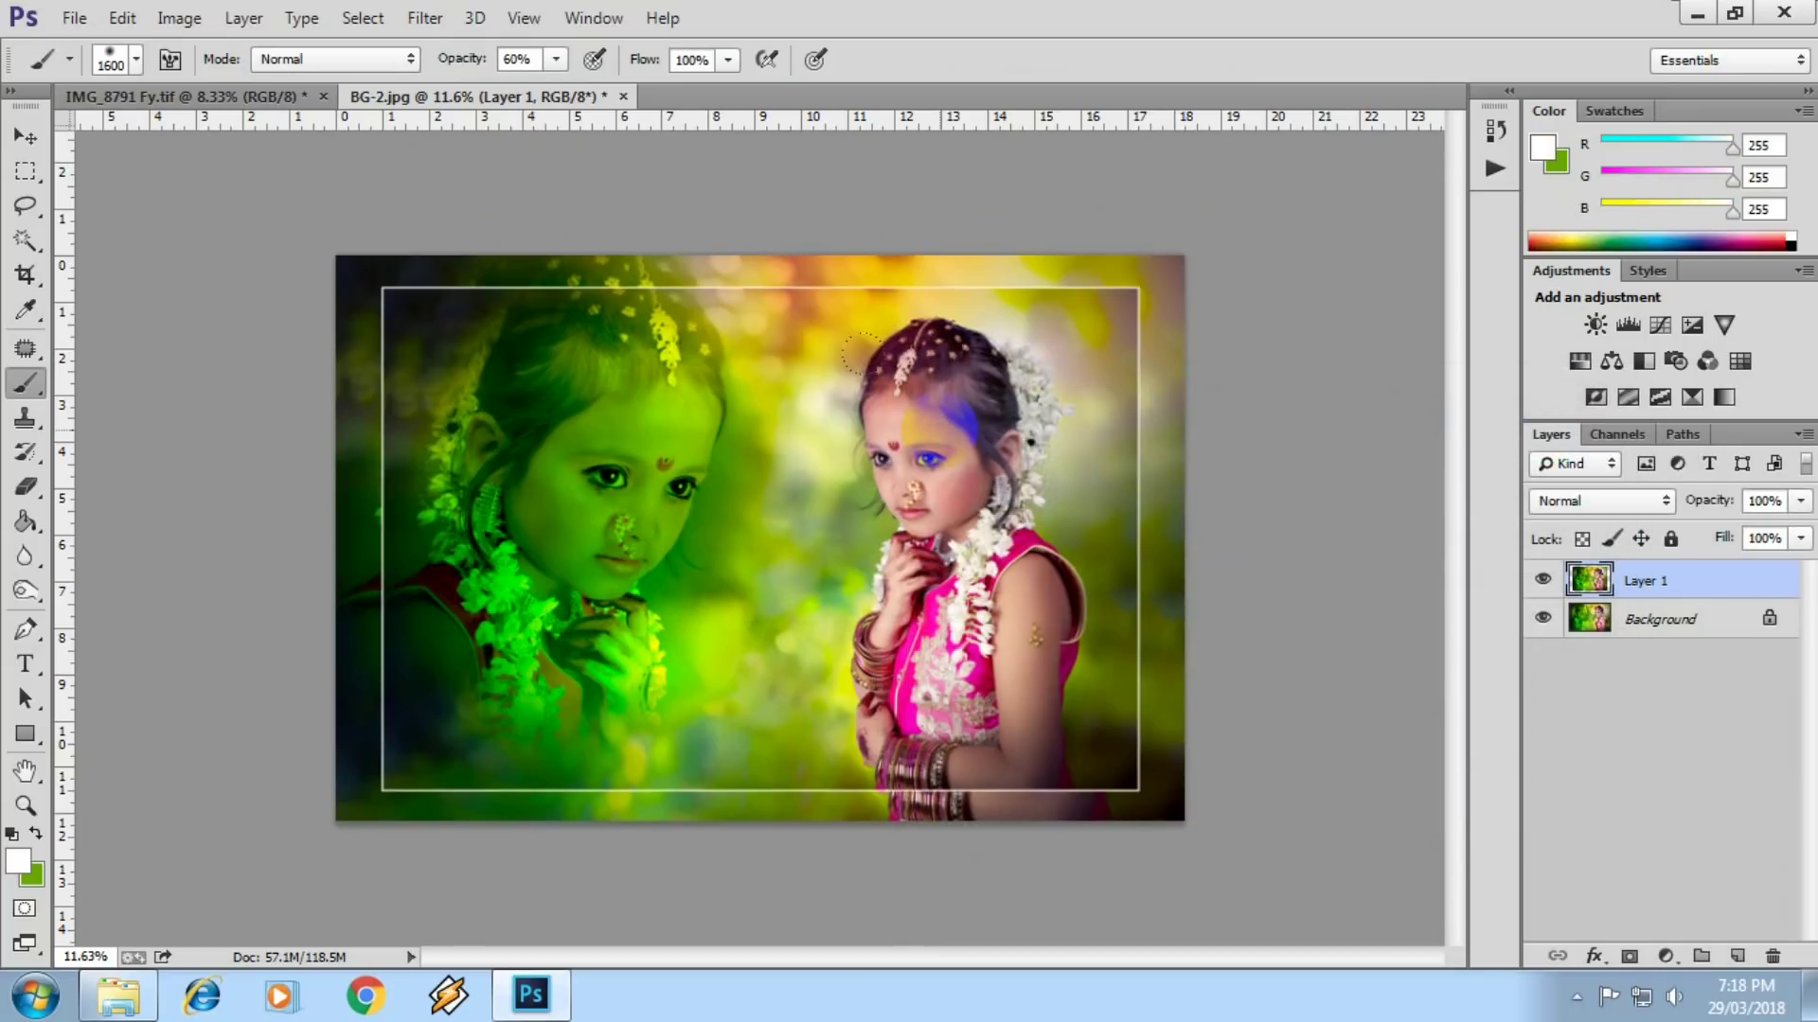
# - Blur the Background layer heavily with Gaussian Blur at a radius of about 475
pyautogui.click(1657, 619)
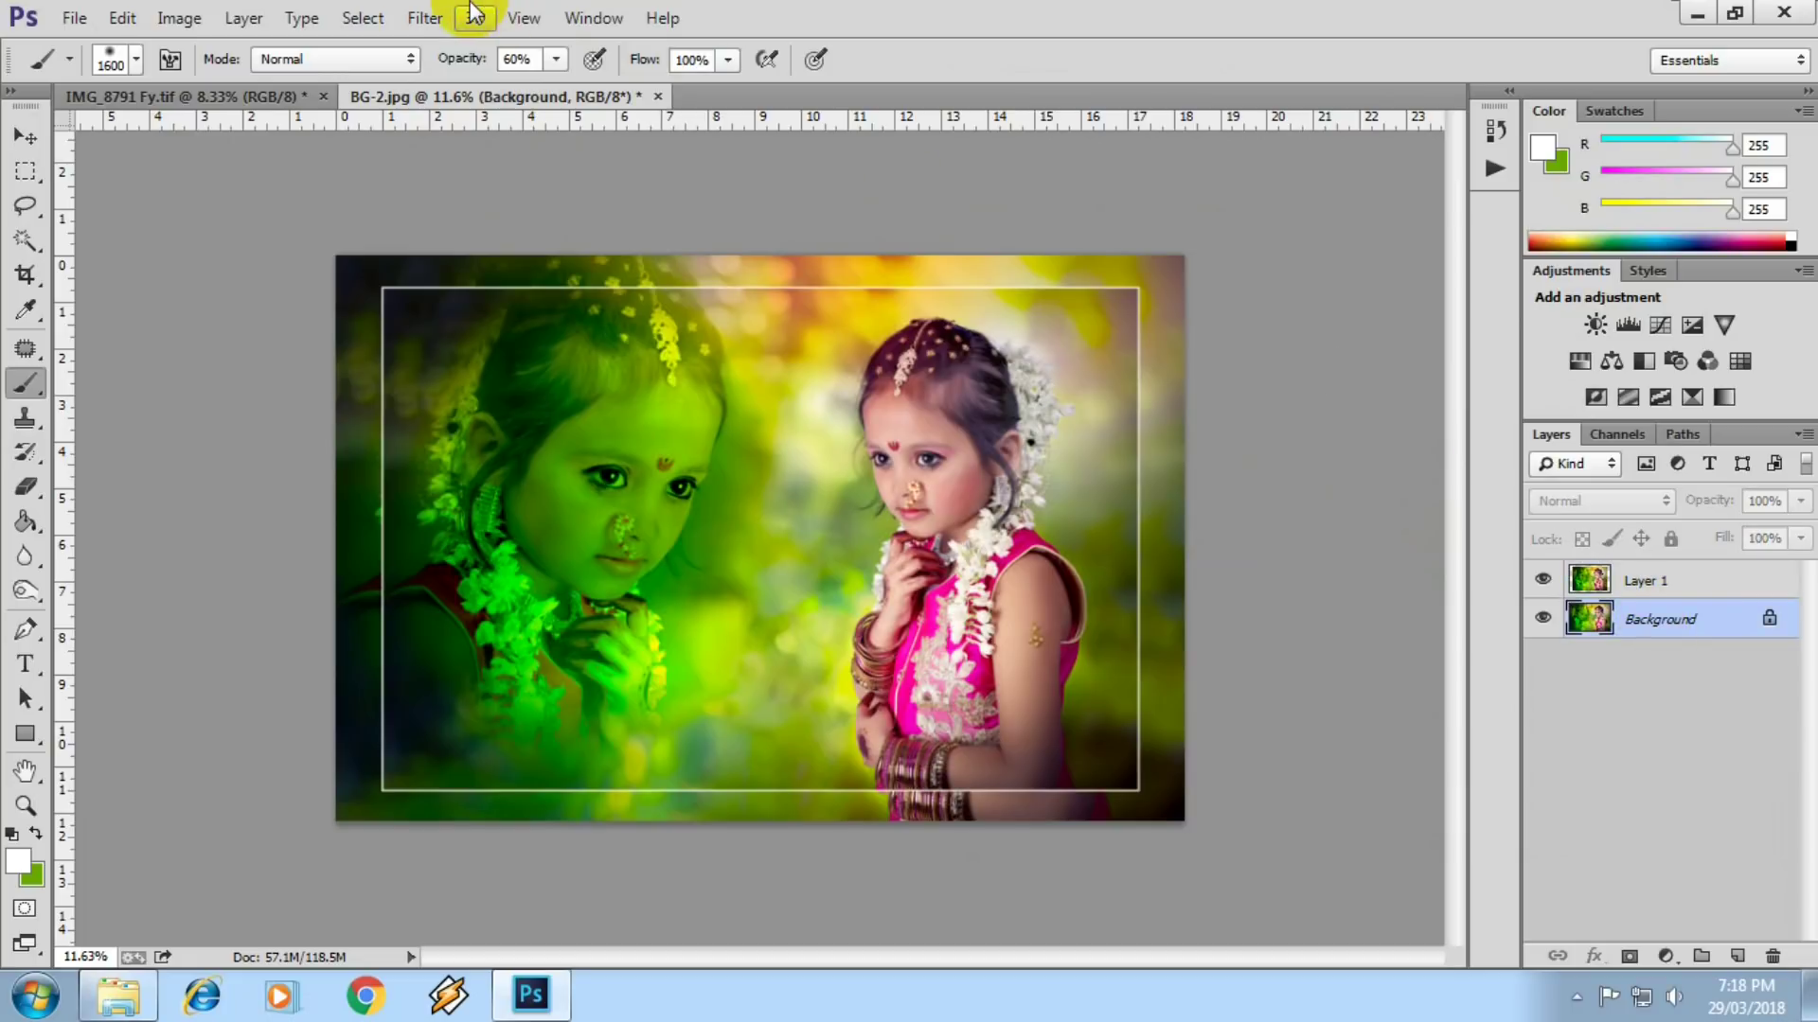
pyautogui.click(425, 18)
pyautogui.moveTo(438, 311)
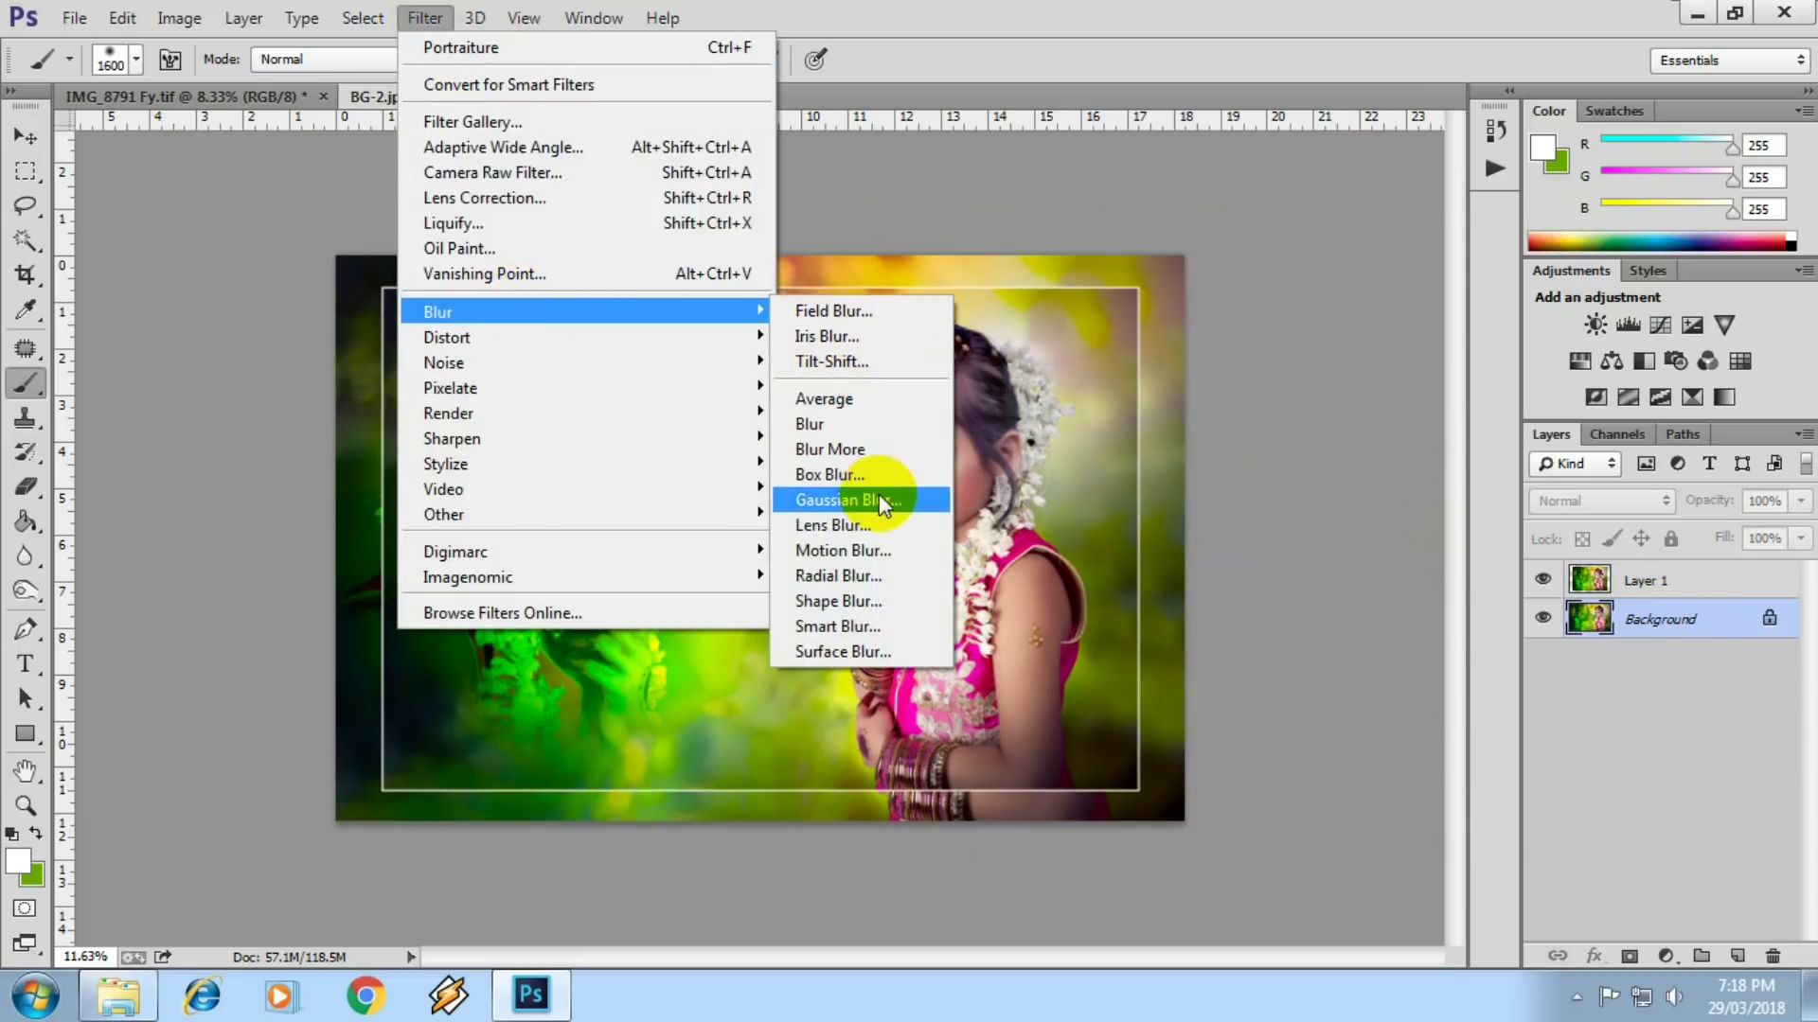
pyautogui.click(857, 502)
pyautogui.press('Return')
pyautogui.press('b')
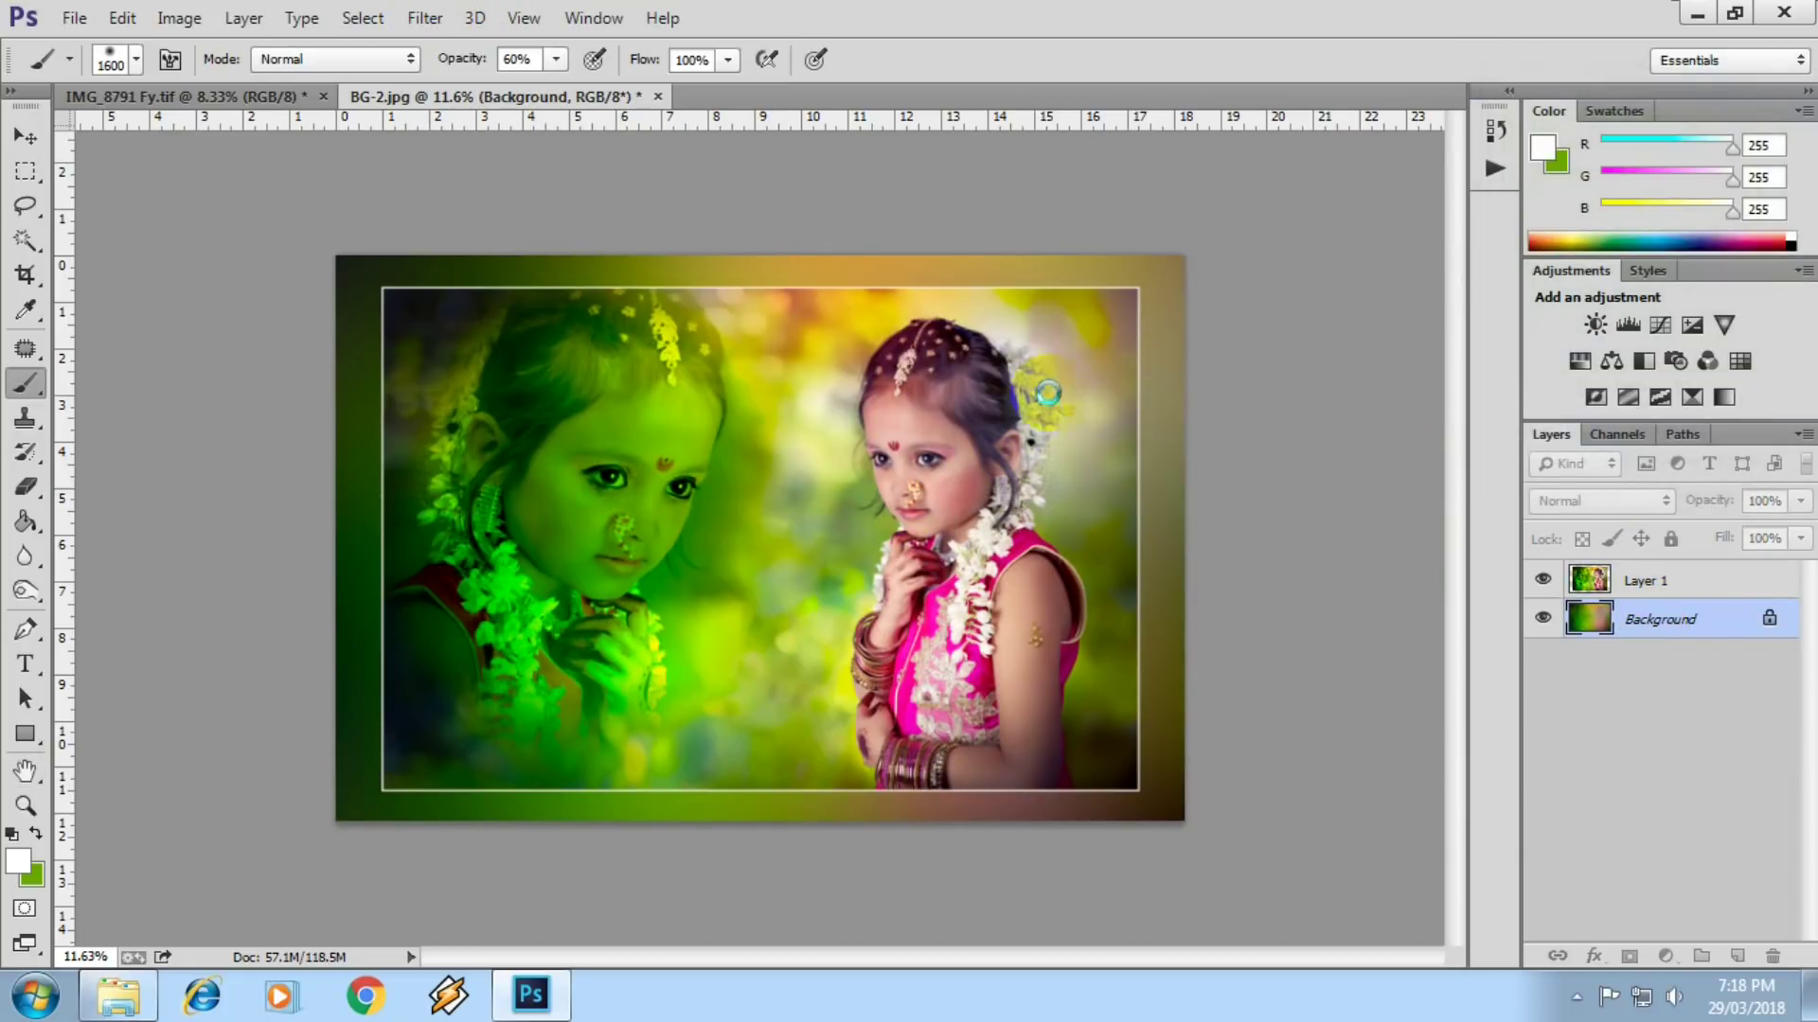
pyautogui.click(866, 358)
# - Darken the blurred Background with Levels, lowering output white to about 88
pyautogui.hotkey('ctrl', 'l')
pyautogui.moveTo(1115, 494); pyautogui.dragTo(902, 494)
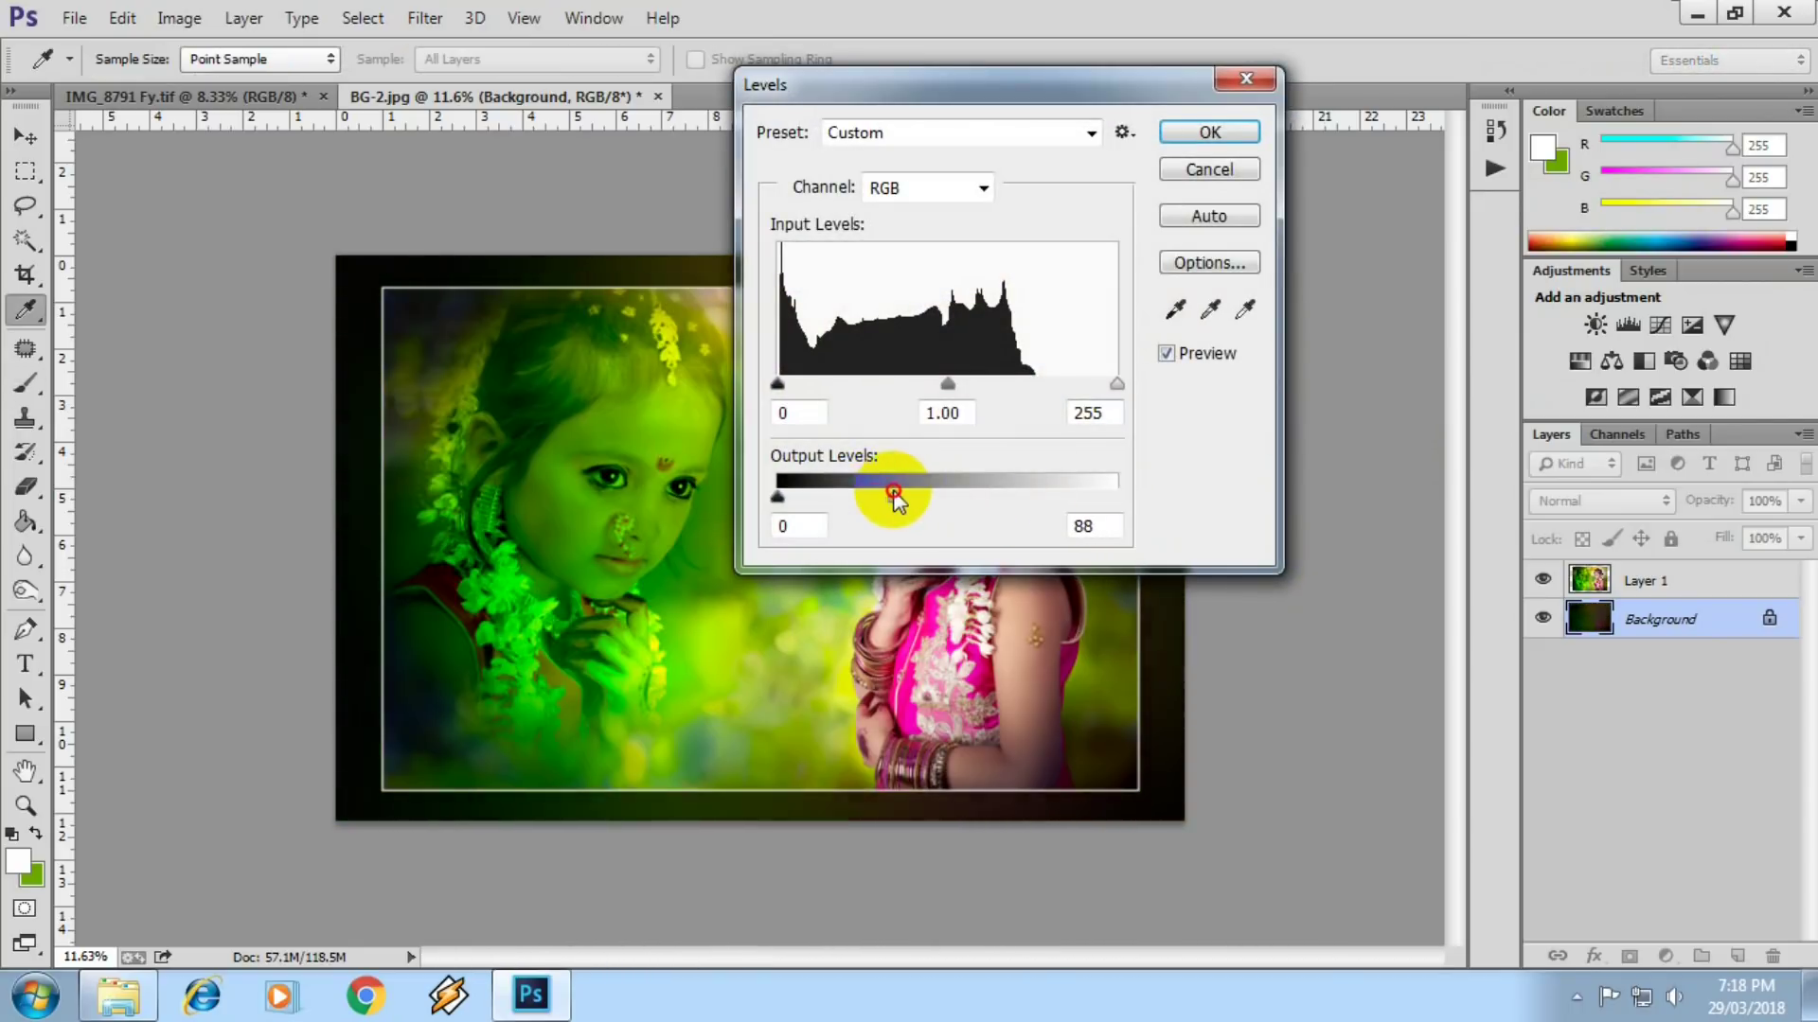
pyautogui.click(1195, 135)
pyautogui.scroll(-1, 1115, 397)
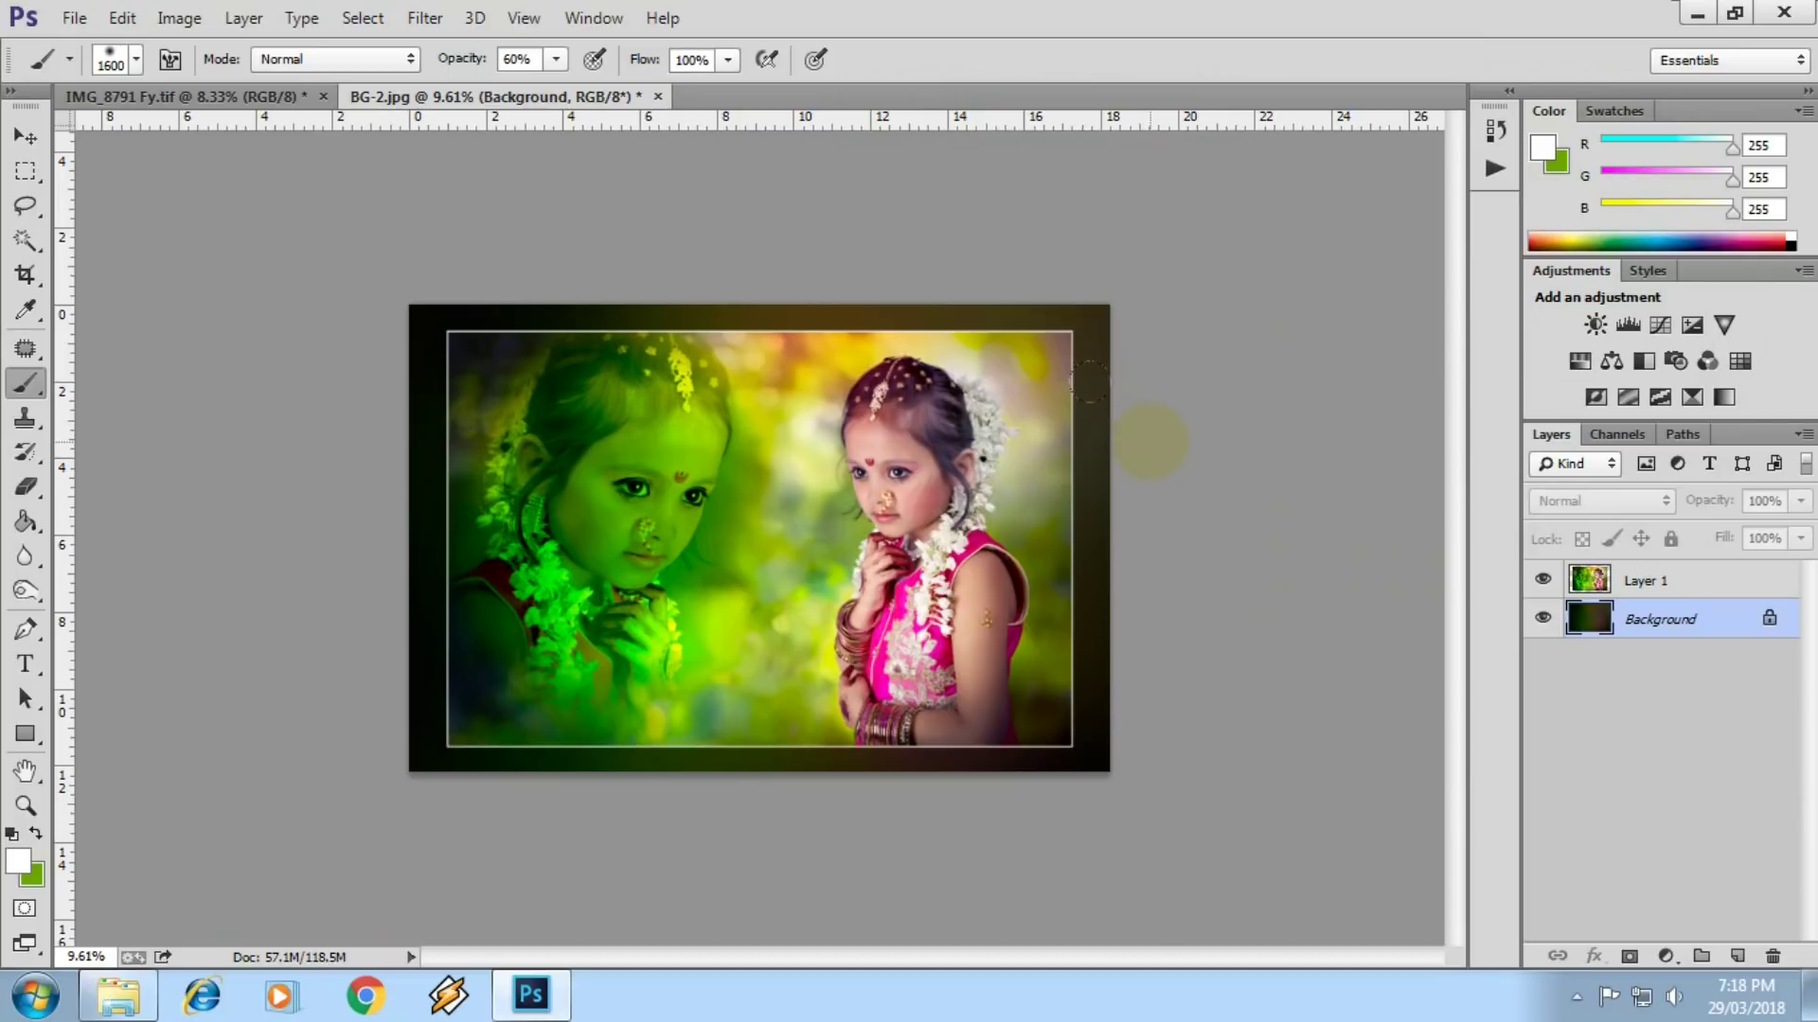
pyautogui.press('v')
pyautogui.scroll(2, 1014, 479)
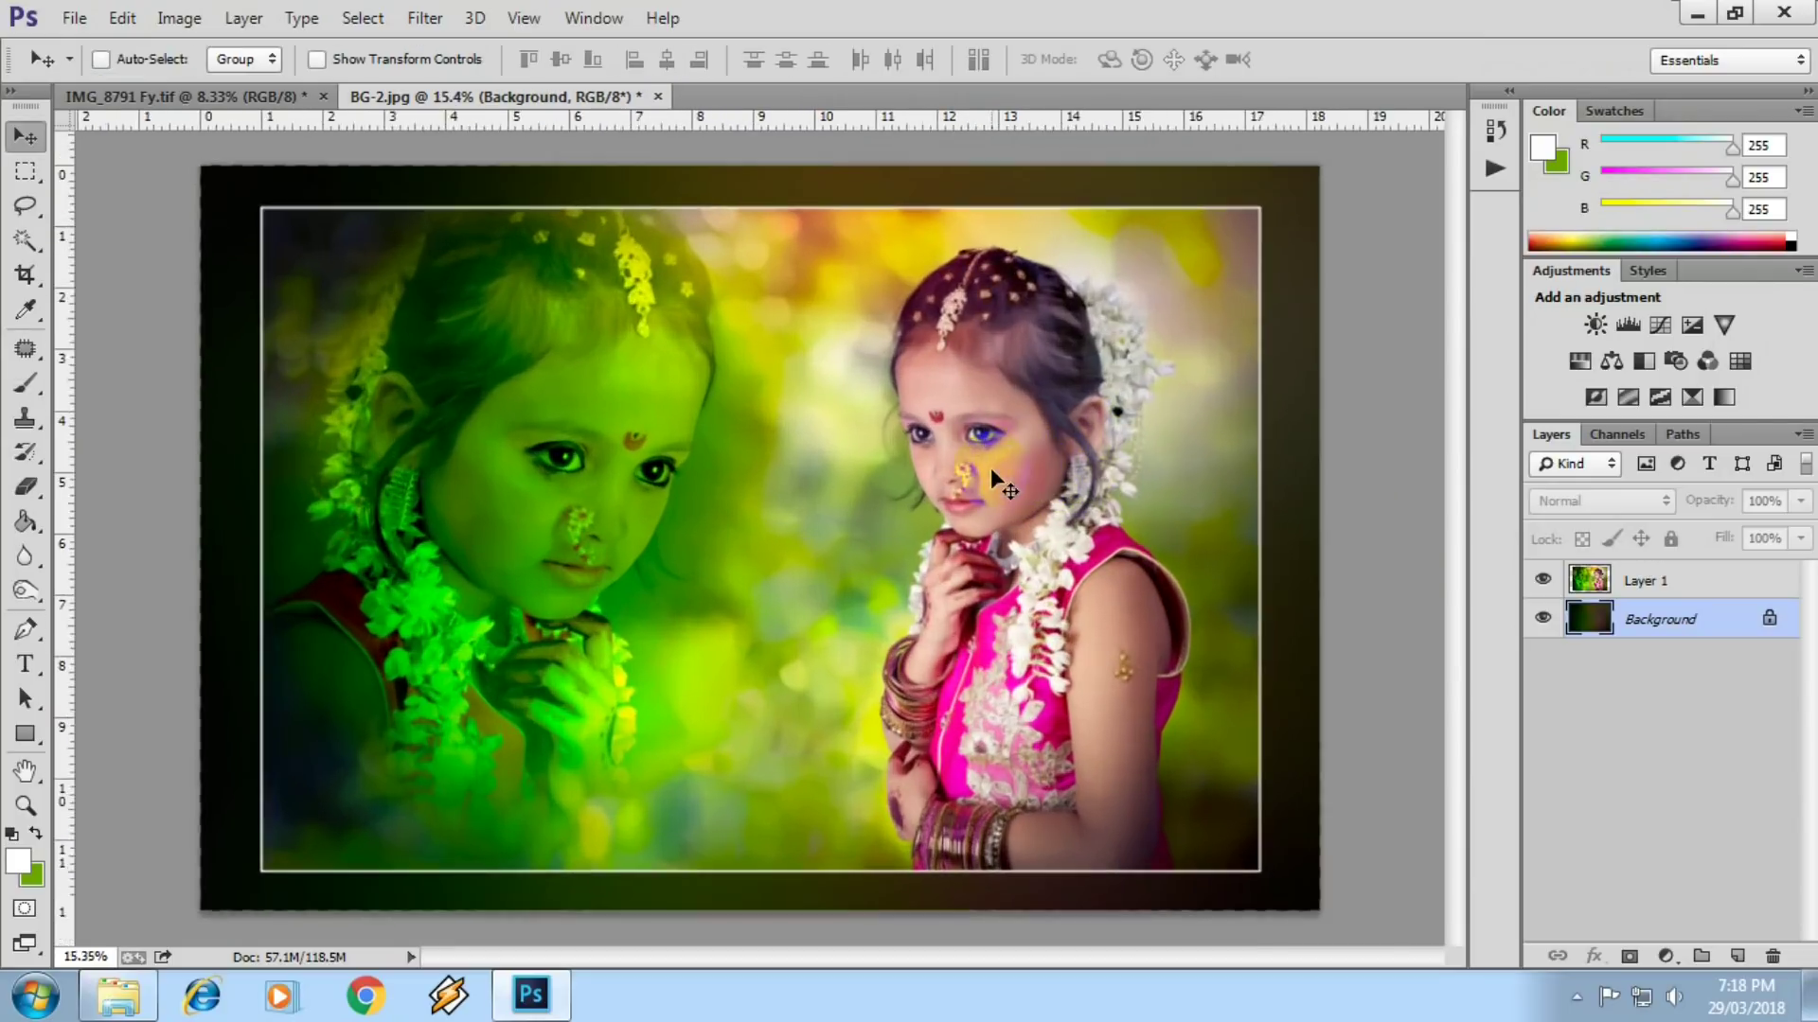
# - Nudge the midtones of the tone curve with a small Curves adjustment
pyautogui.scroll(2, 990, 467)
pyautogui.scroll(1, 967, 449)
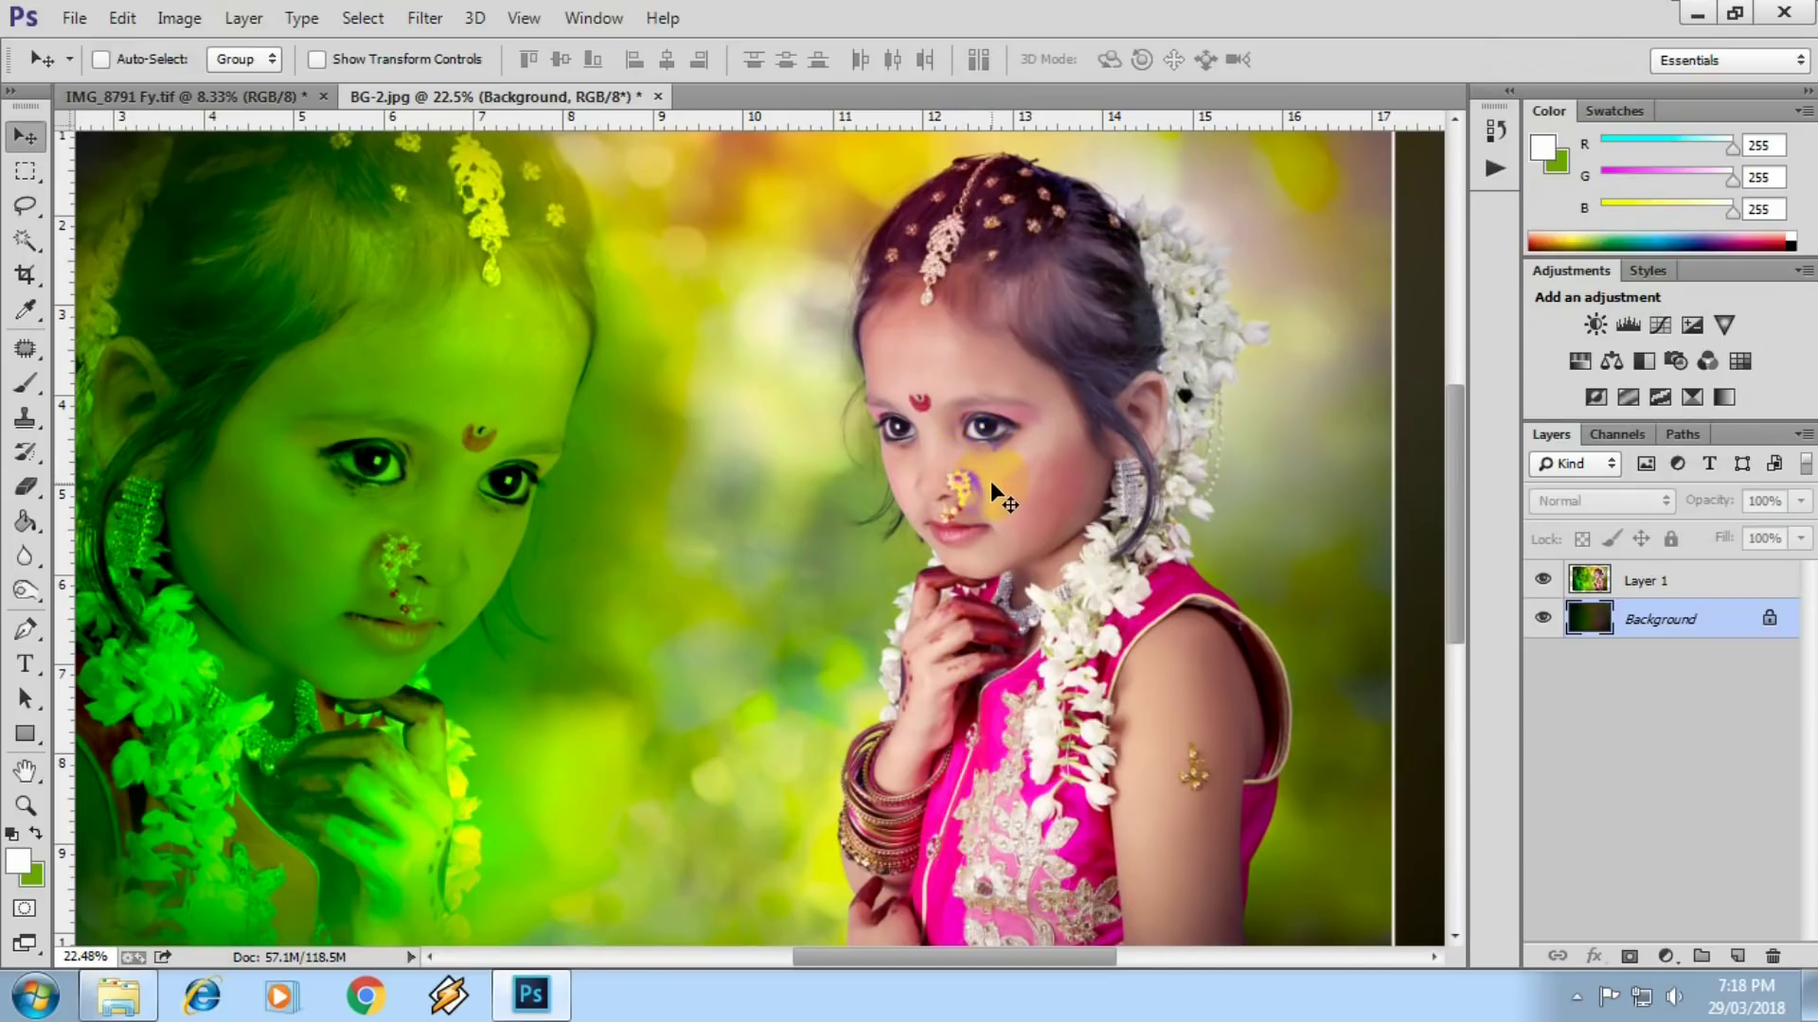
pyautogui.hotkey('ctrl', 'm')
pyautogui.moveTo(1440, 465); pyautogui.dragTo(1456, 494)
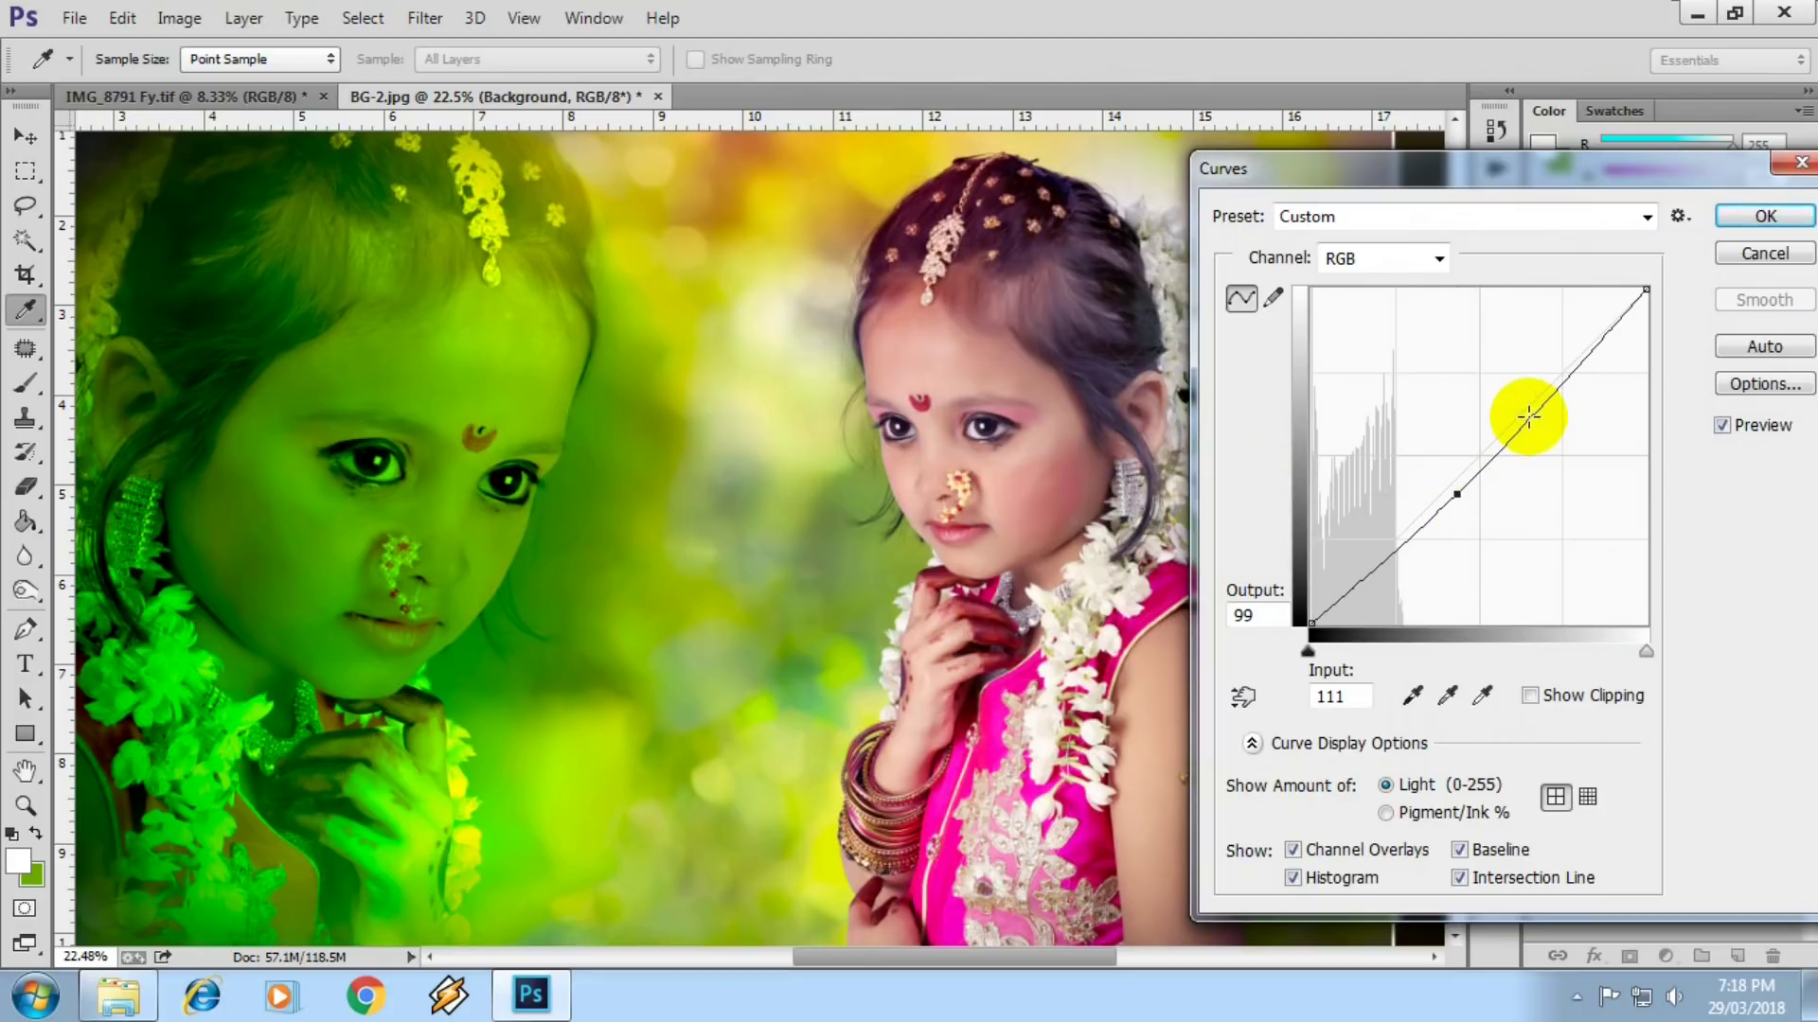
pyautogui.press('Return')
# - Merge all visible layers and add an S-curve that lowers shadows and raises highlights
pyautogui.hotkey('ctrl', 'shift', 'e')
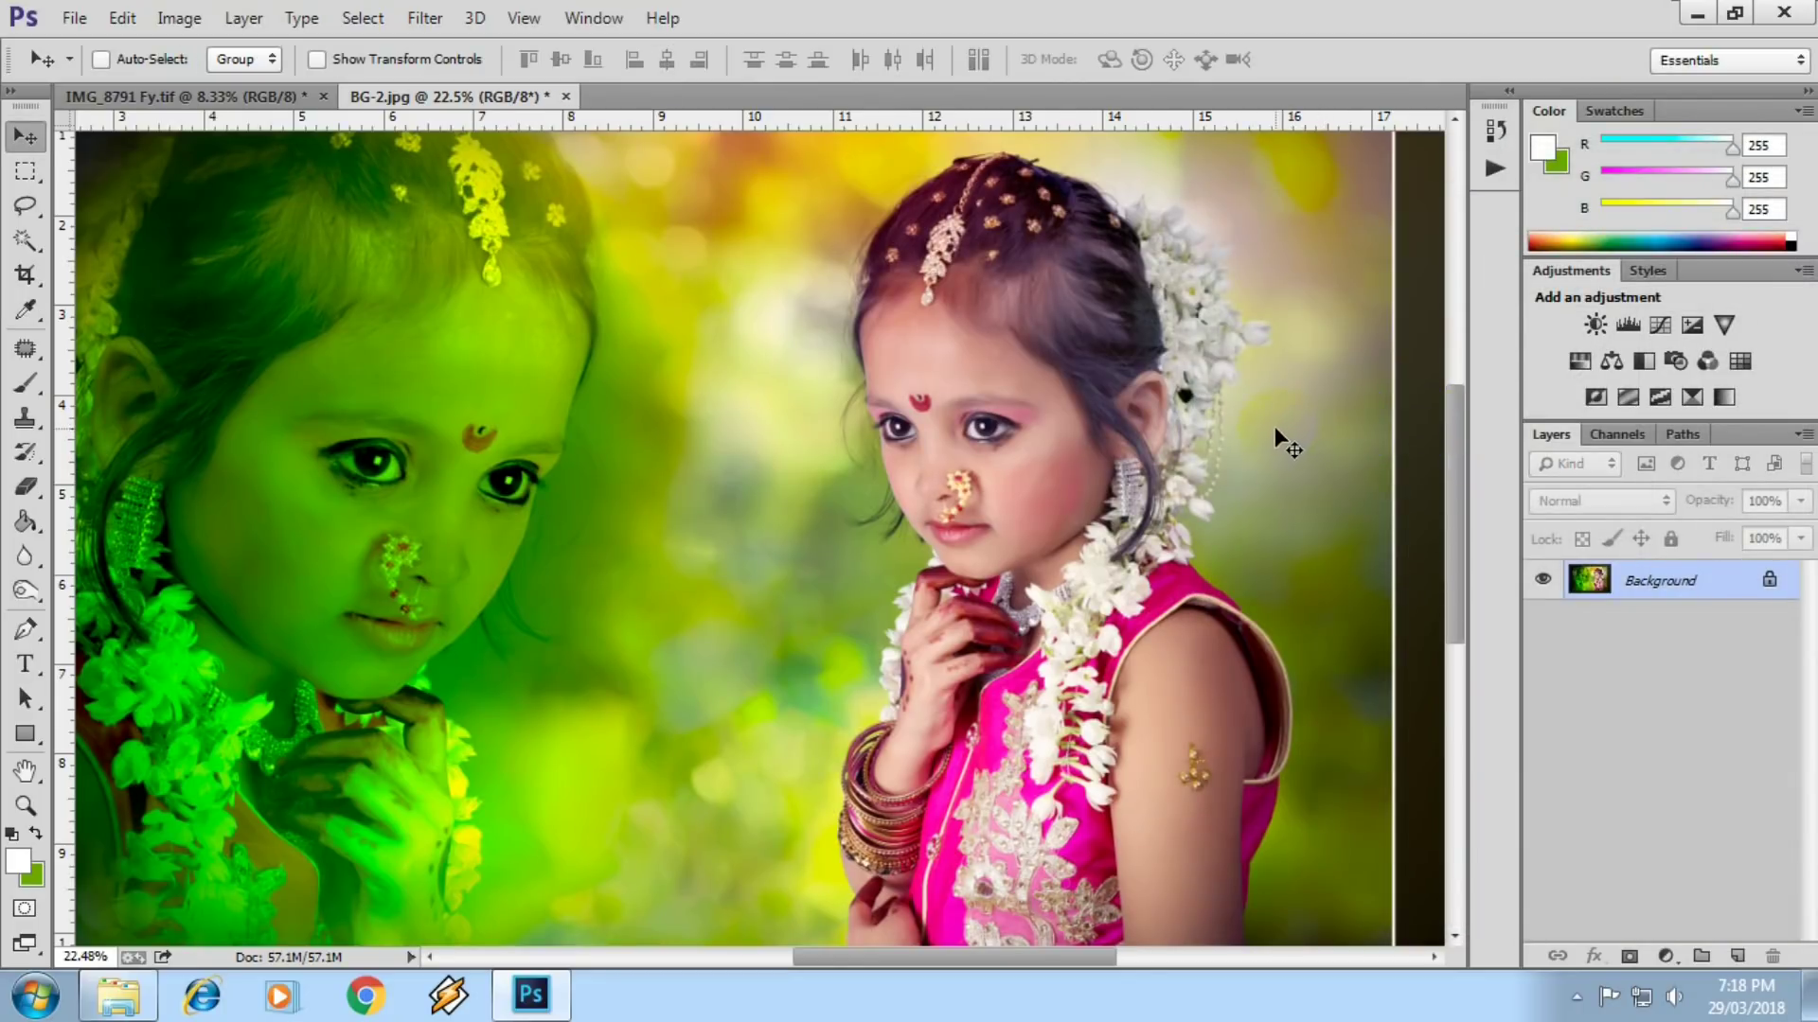
pyautogui.hotkey('ctrl', 'm')
pyautogui.moveTo(1398, 516); pyautogui.dragTo(1398, 546)
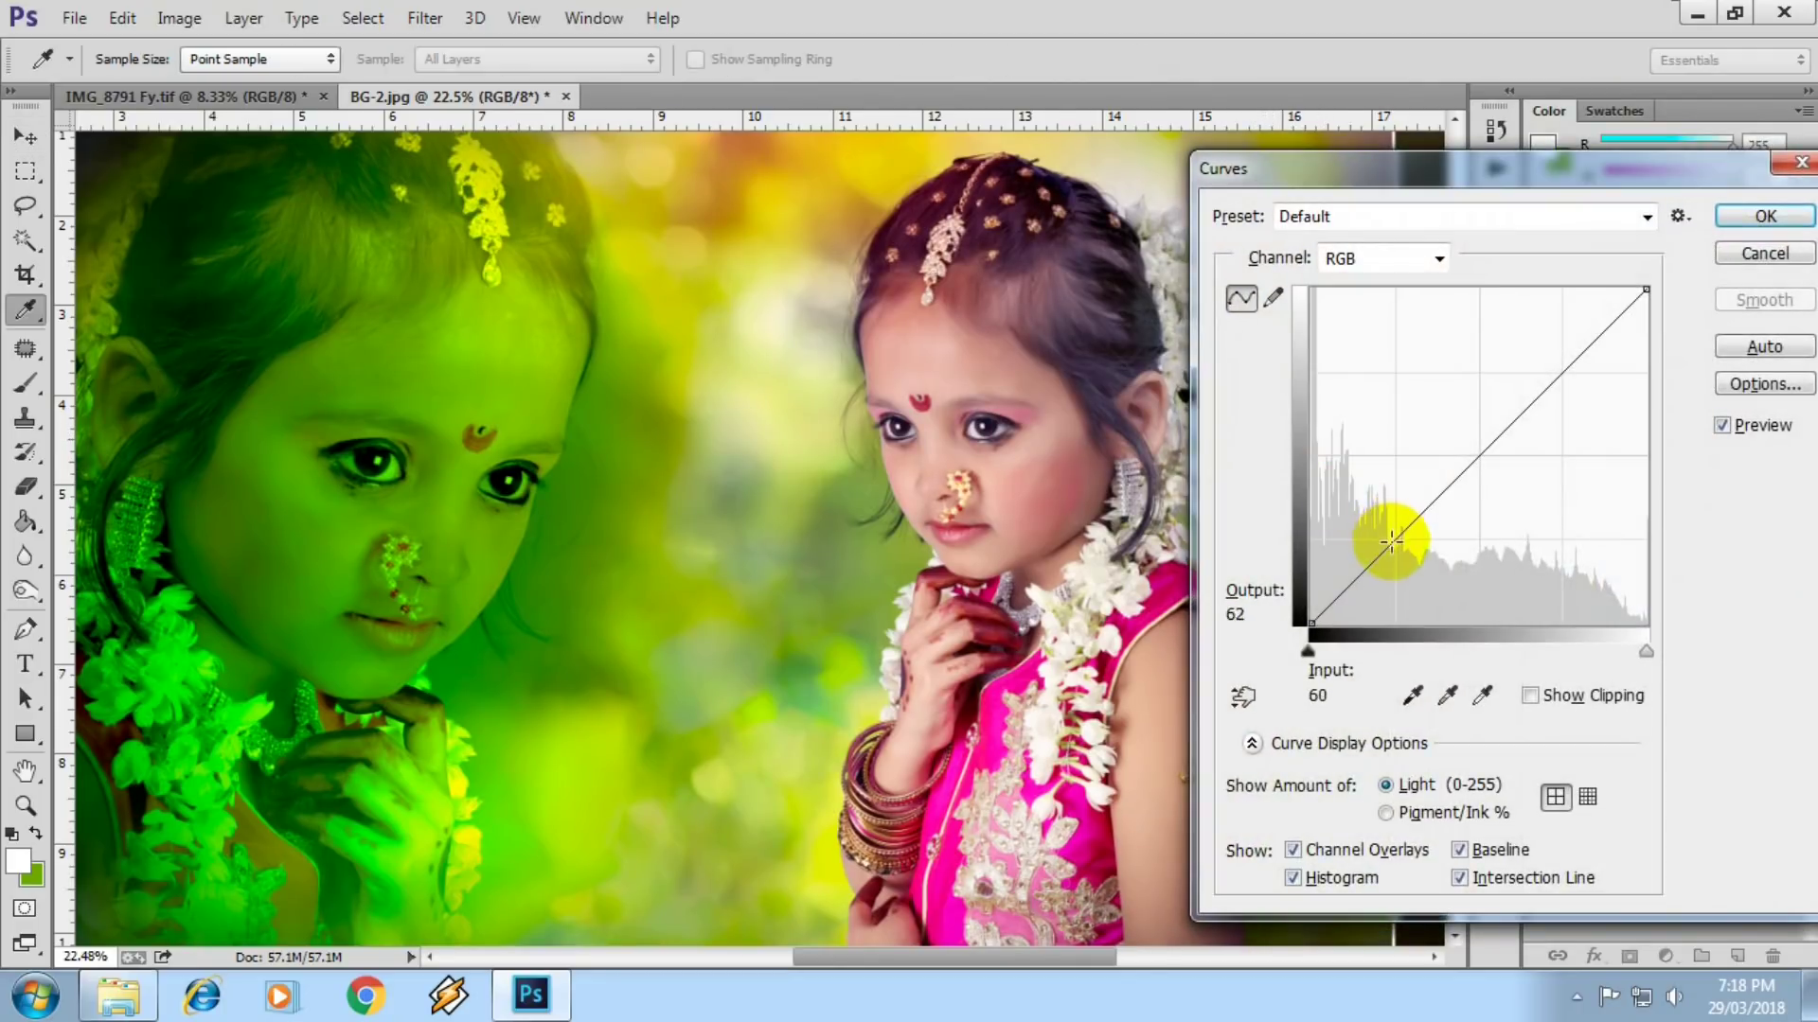
pyautogui.moveTo(1550, 389); pyautogui.dragTo(1543, 375)
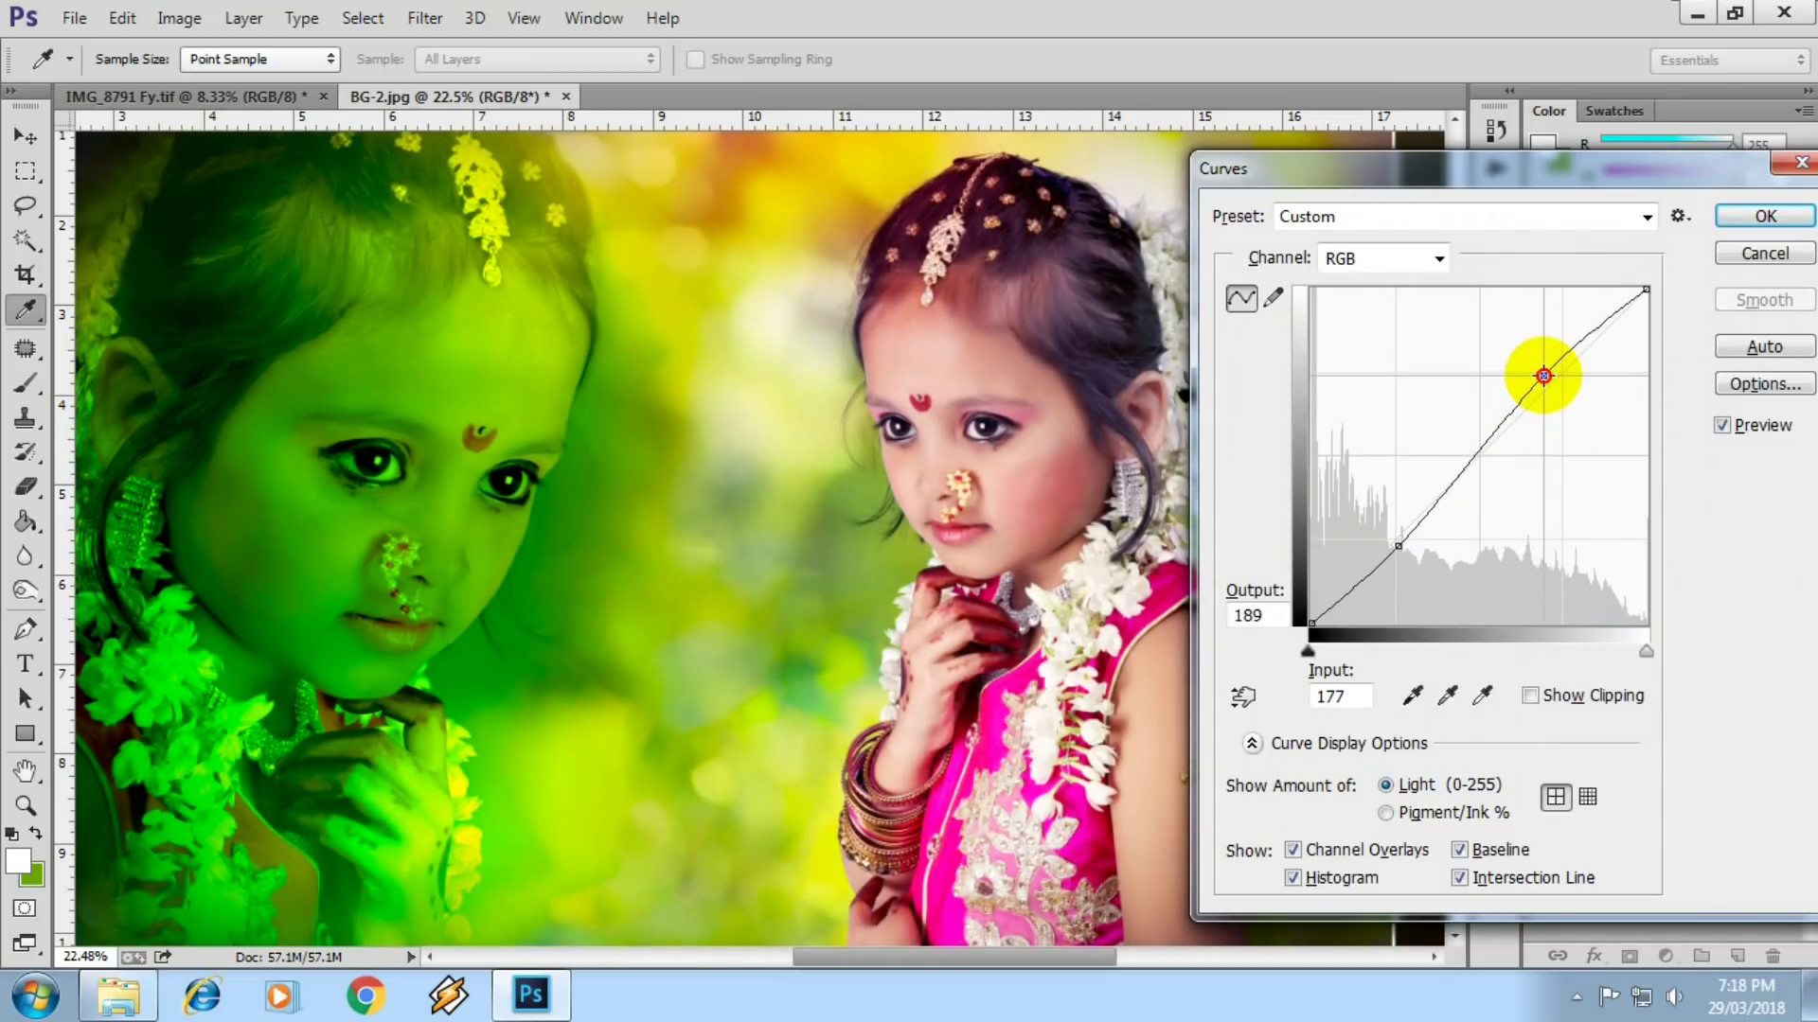
pyautogui.press('Return')
# - Set midtone Color Balance to -2, -5, -13 on the merged image
pyautogui.hotkey('ctrl', 'b')
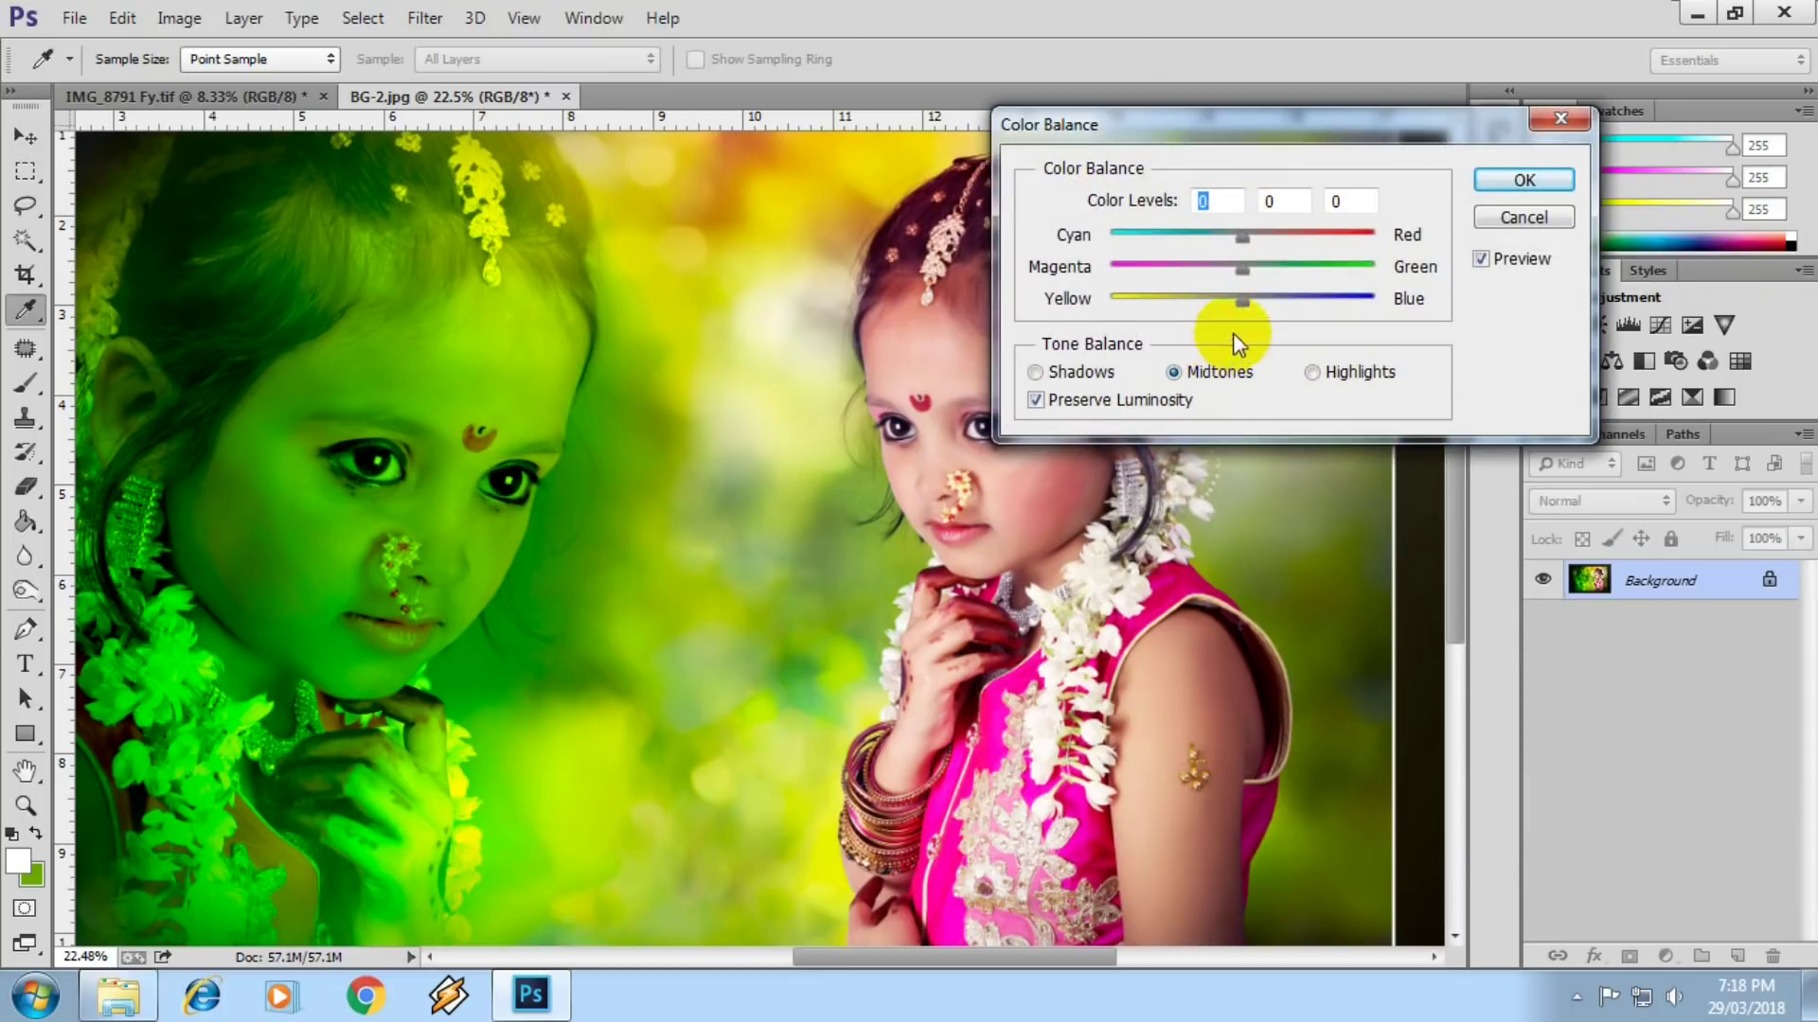
pyautogui.click(1235, 272)
pyautogui.moveTo(1241, 302); pyautogui.dragTo(1228, 304)
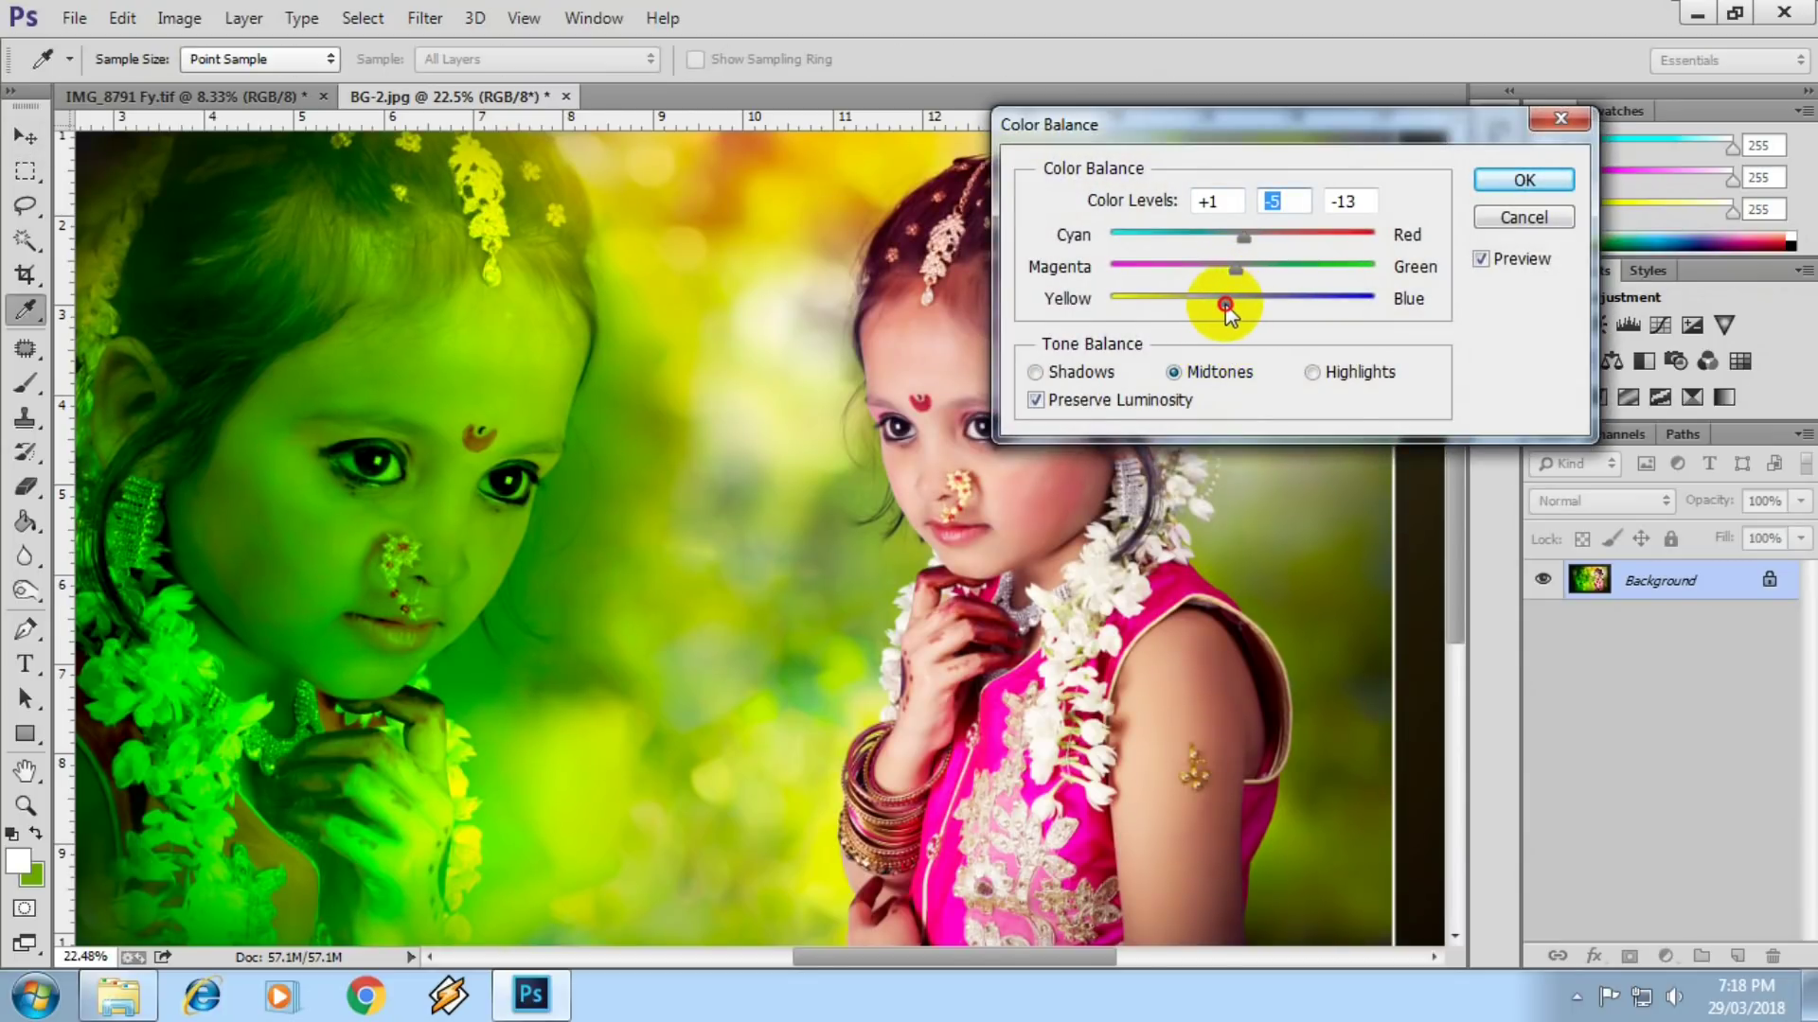
pyautogui.click(1241, 238)
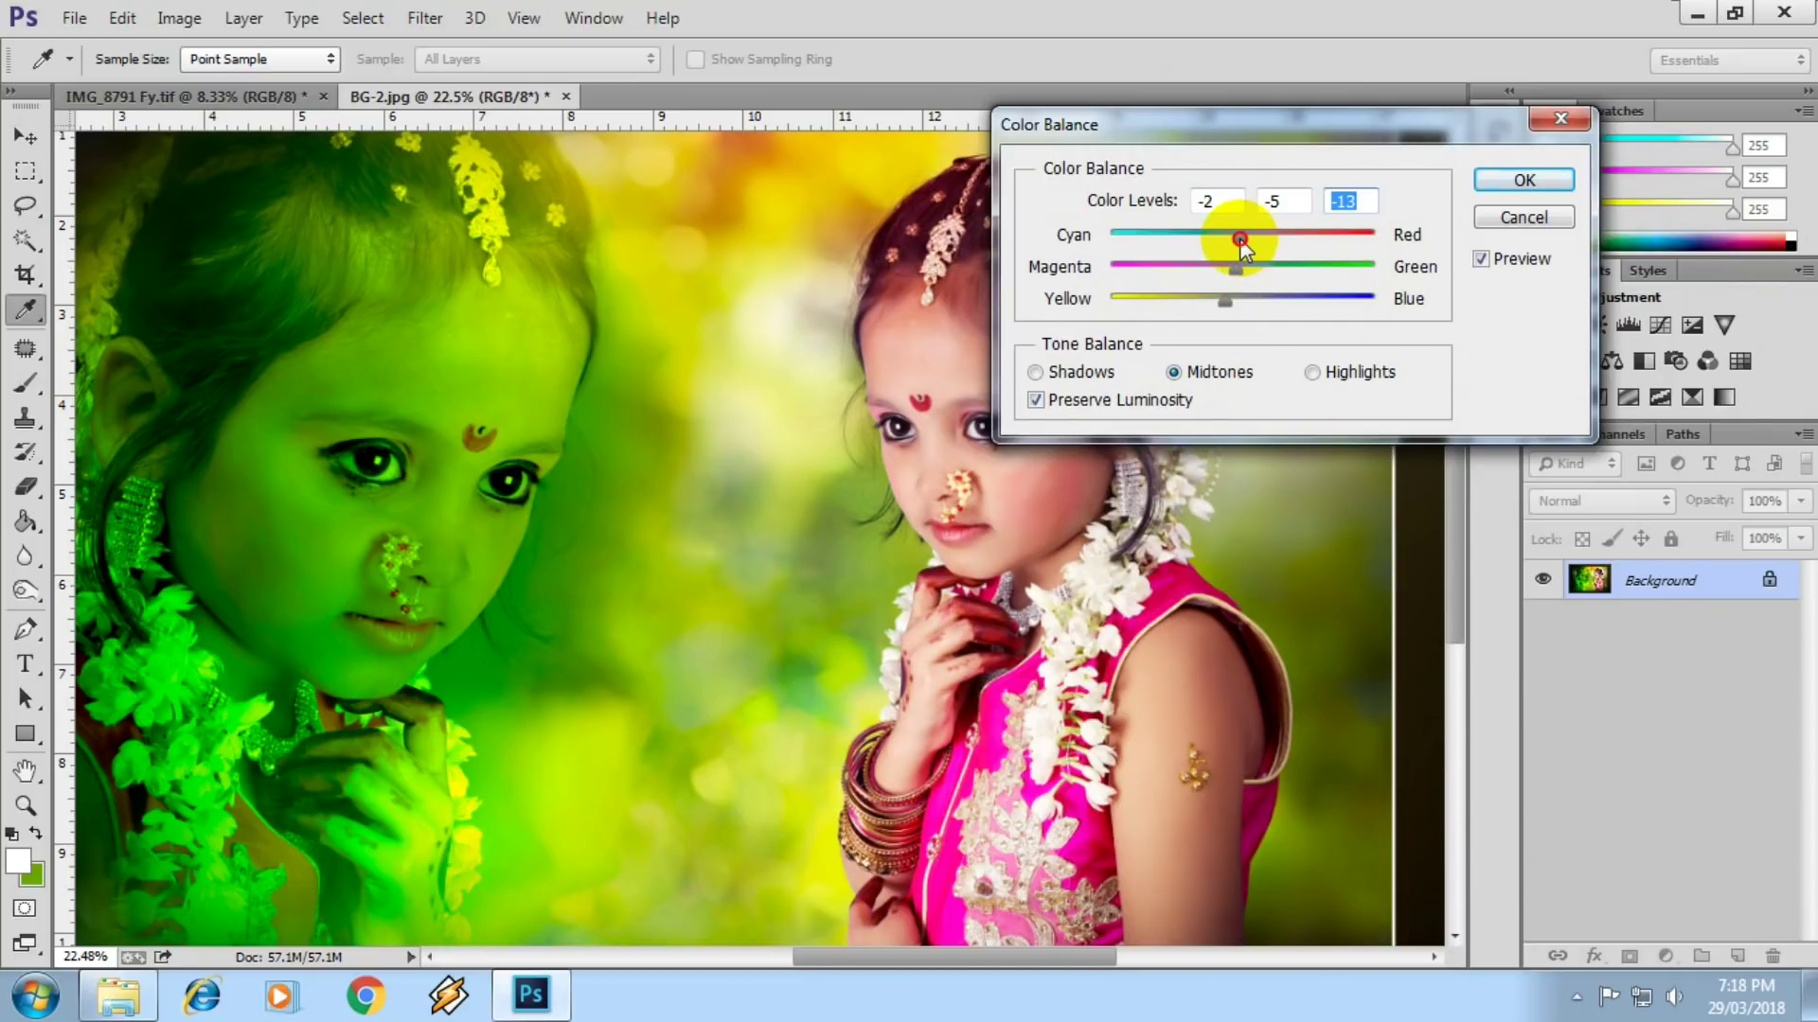
pyautogui.press('Return')
pyautogui.press('v')
# - Fit the whole merged composite in the window
pyautogui.scroll(4, 958, 528)
pyautogui.scroll(3, 958, 528)
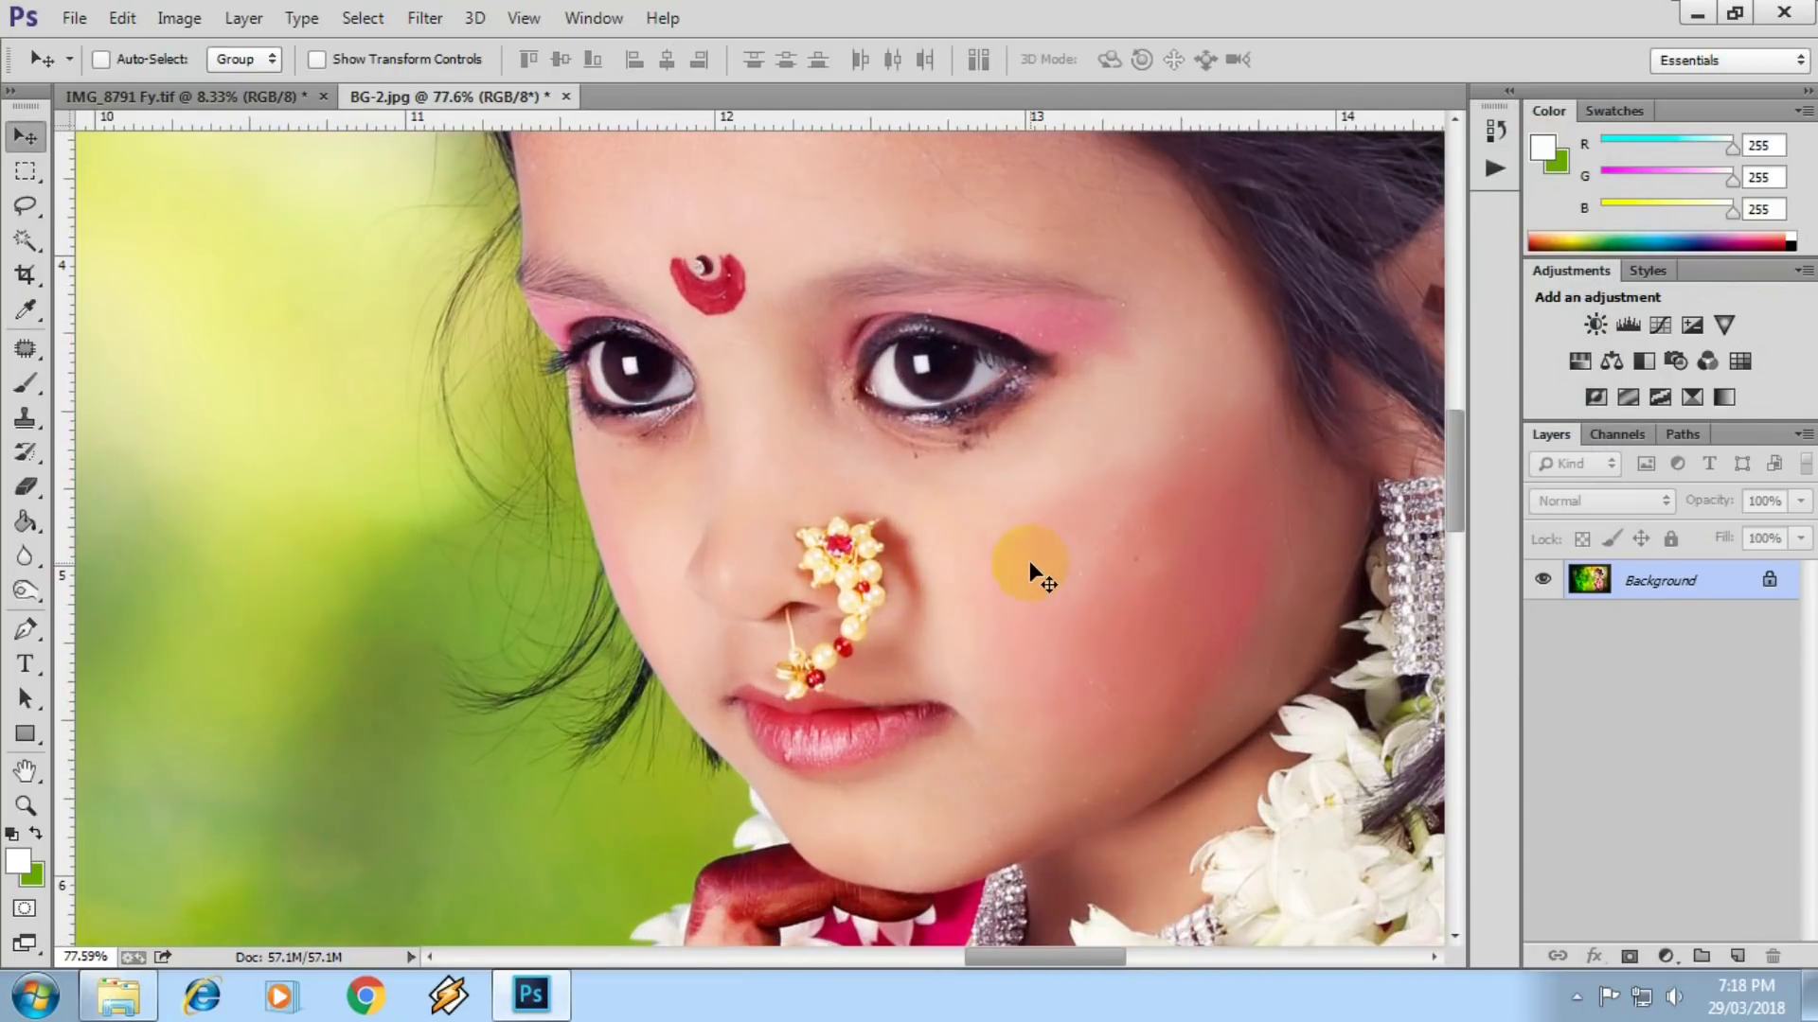
pyautogui.scroll(-3, 939, 505)
pyautogui.scroll(-2, 889, 515)
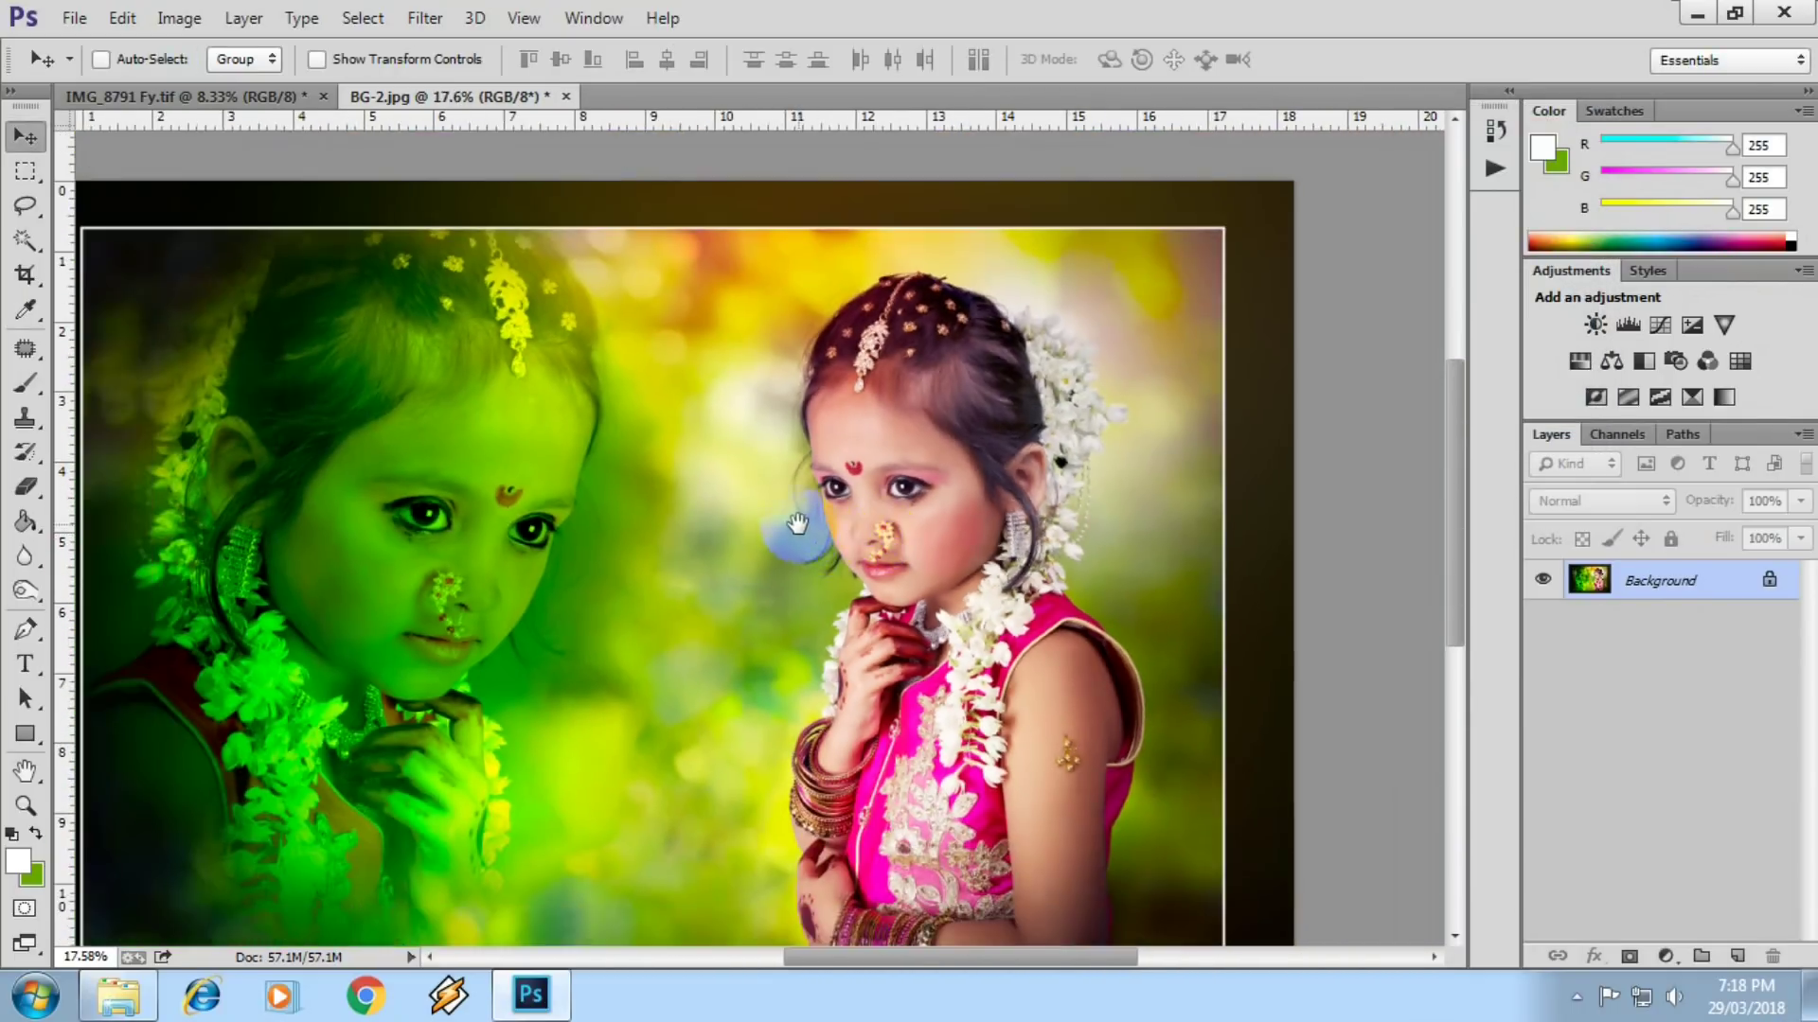
pyautogui.rightClick(779, 528)
pyautogui.click(832, 541)
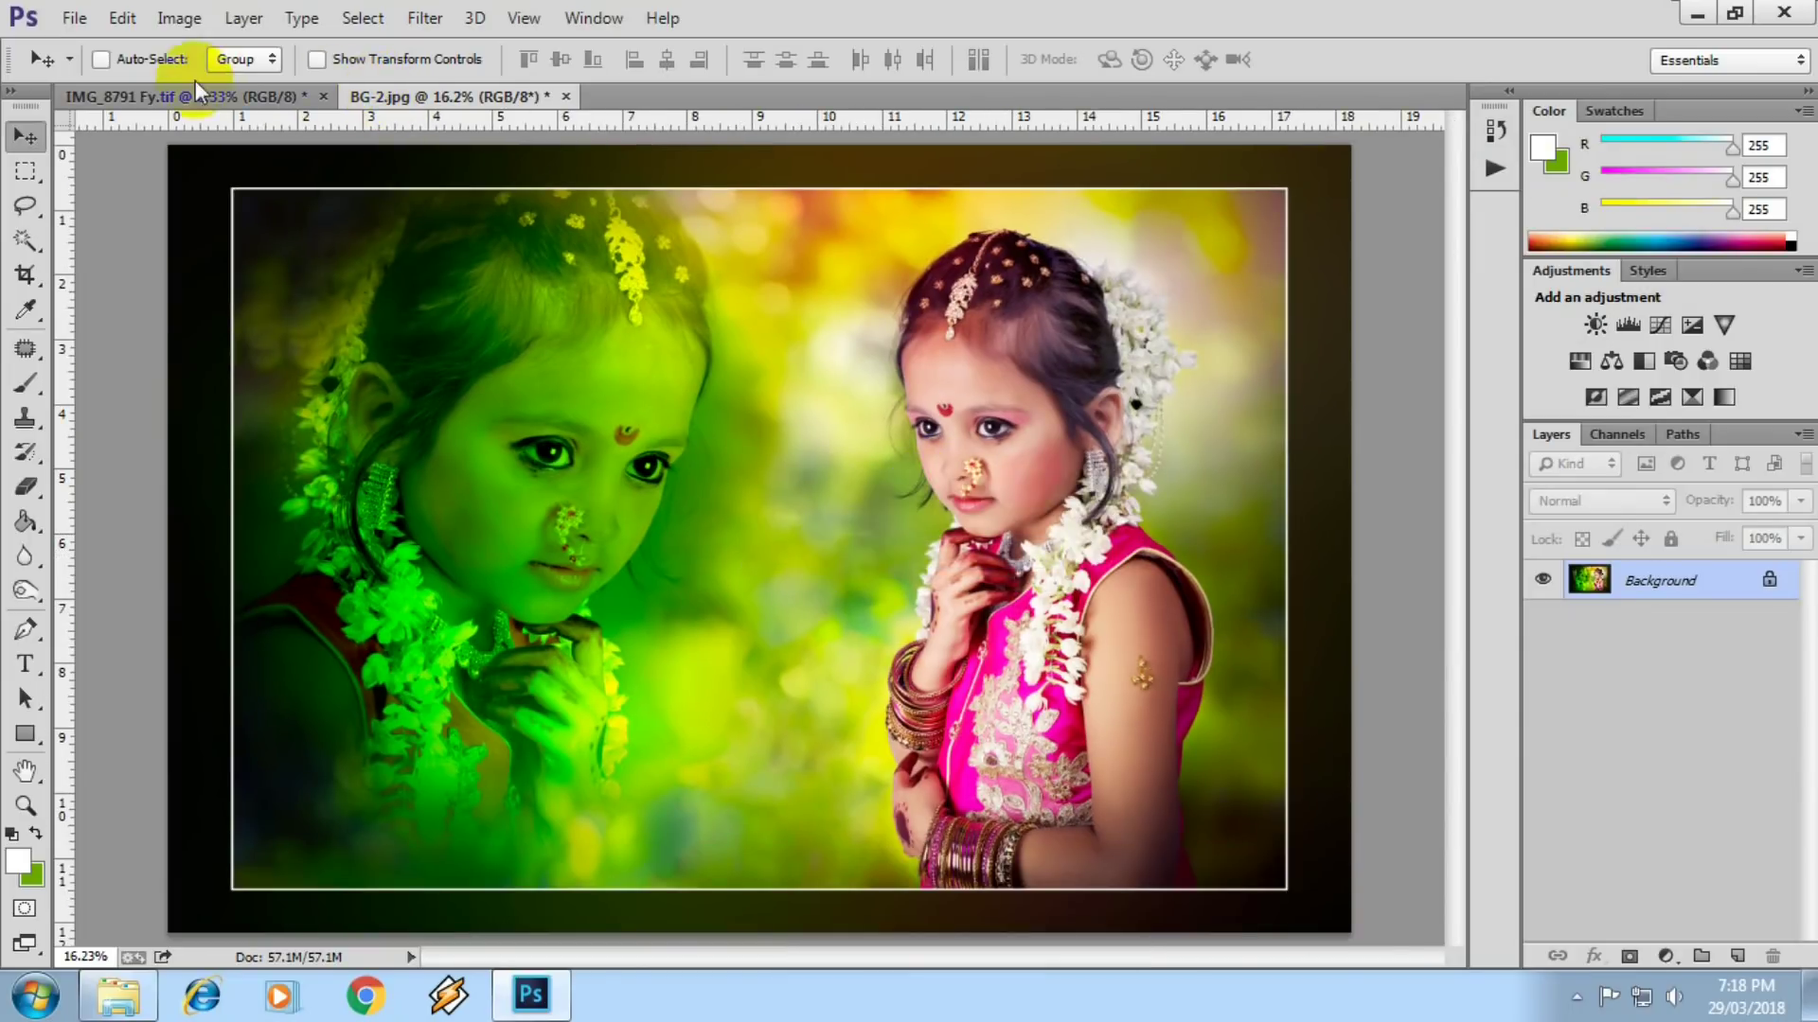
# - In IMG_8791 Fy.tif, delete the Background copy, Layer 1 and Layer 1 copy layers
pyautogui.click(170, 99)
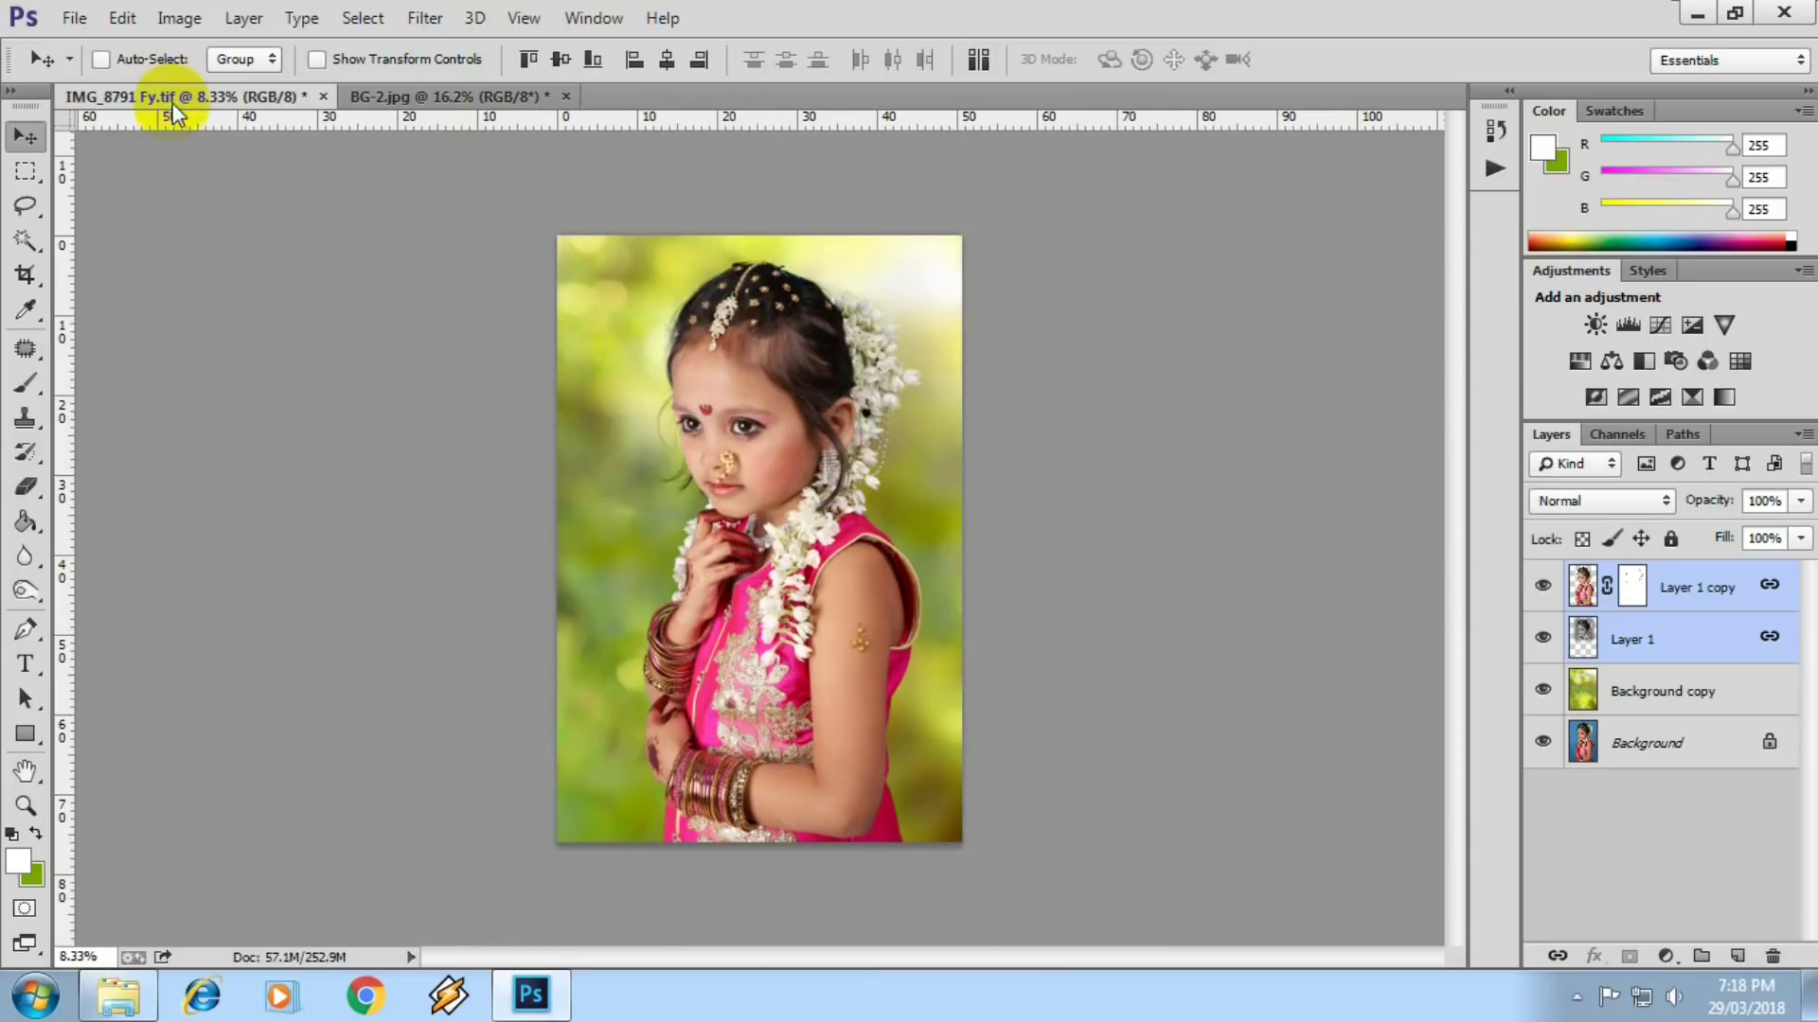
pyautogui.click(1543, 690)
pyautogui.click(1668, 683)
pyautogui.keyDown('shift'); pyautogui.click(1669, 588); pyautogui.keyUp('shift')
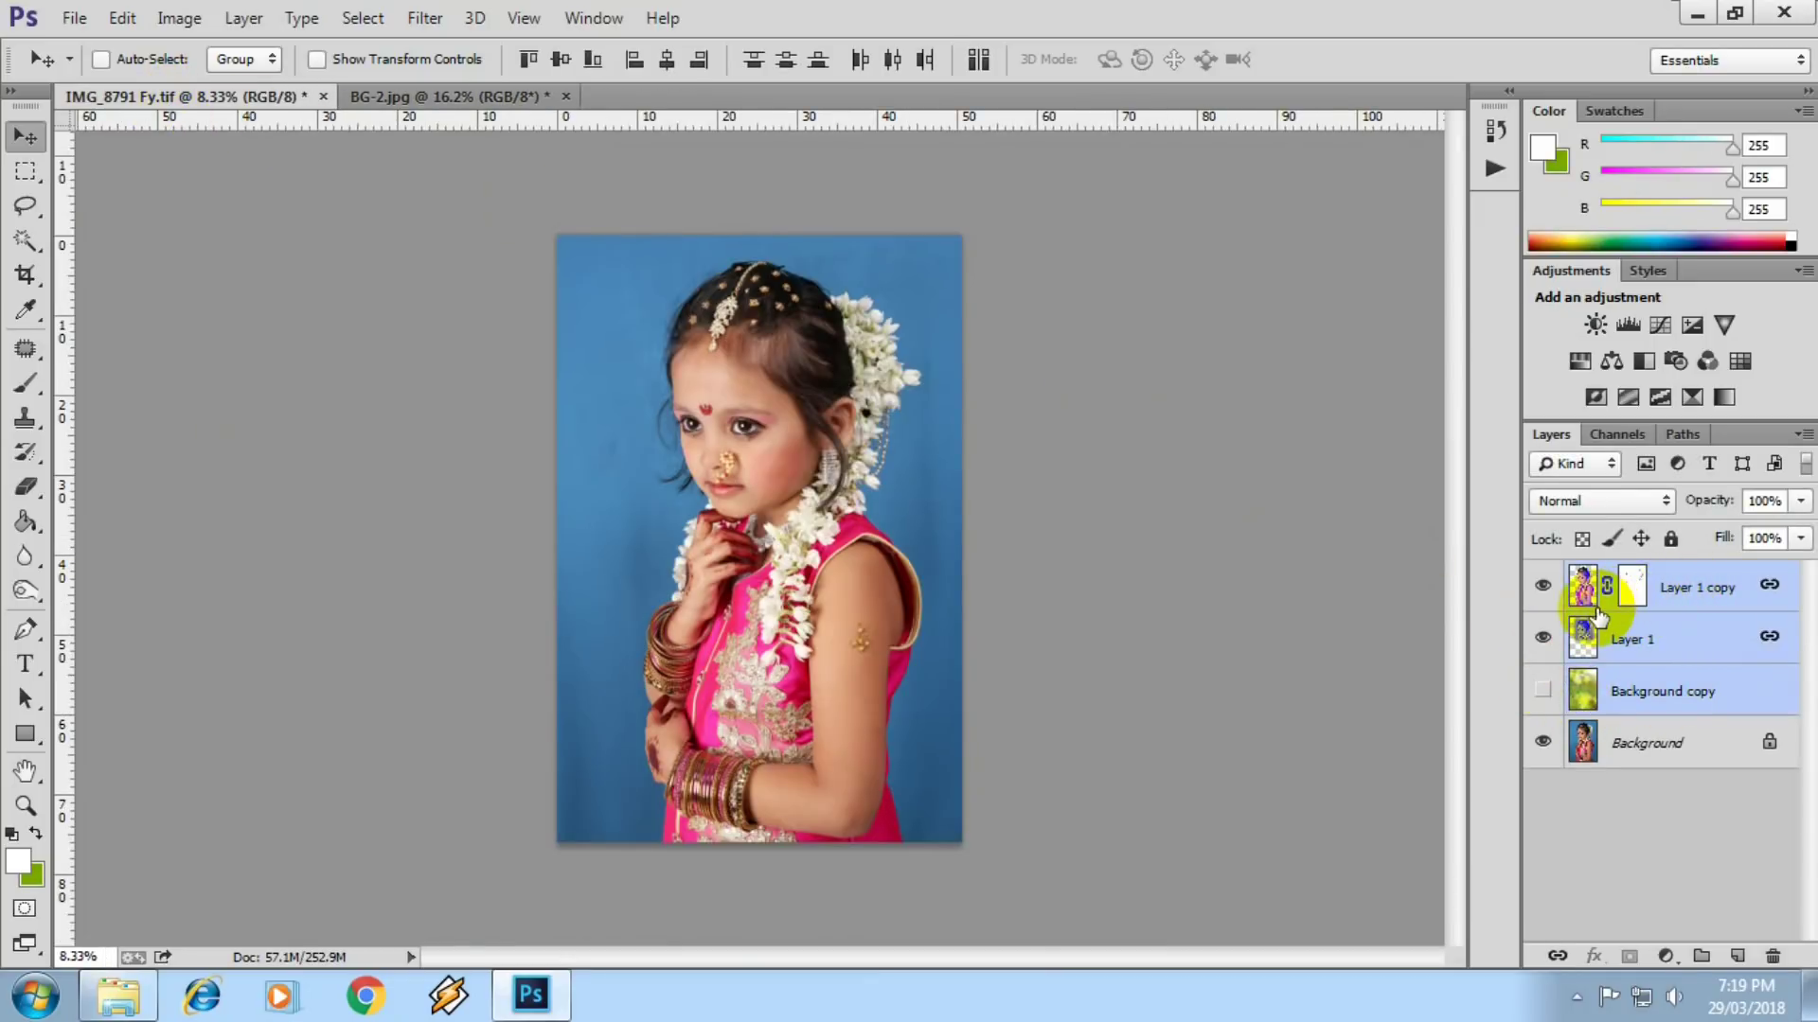
pyautogui.press('Delete')
# - Arrange the two documents 2-up vertically and fit each on screen
pyautogui.click(571, 29)
pyautogui.moveTo(610, 48)
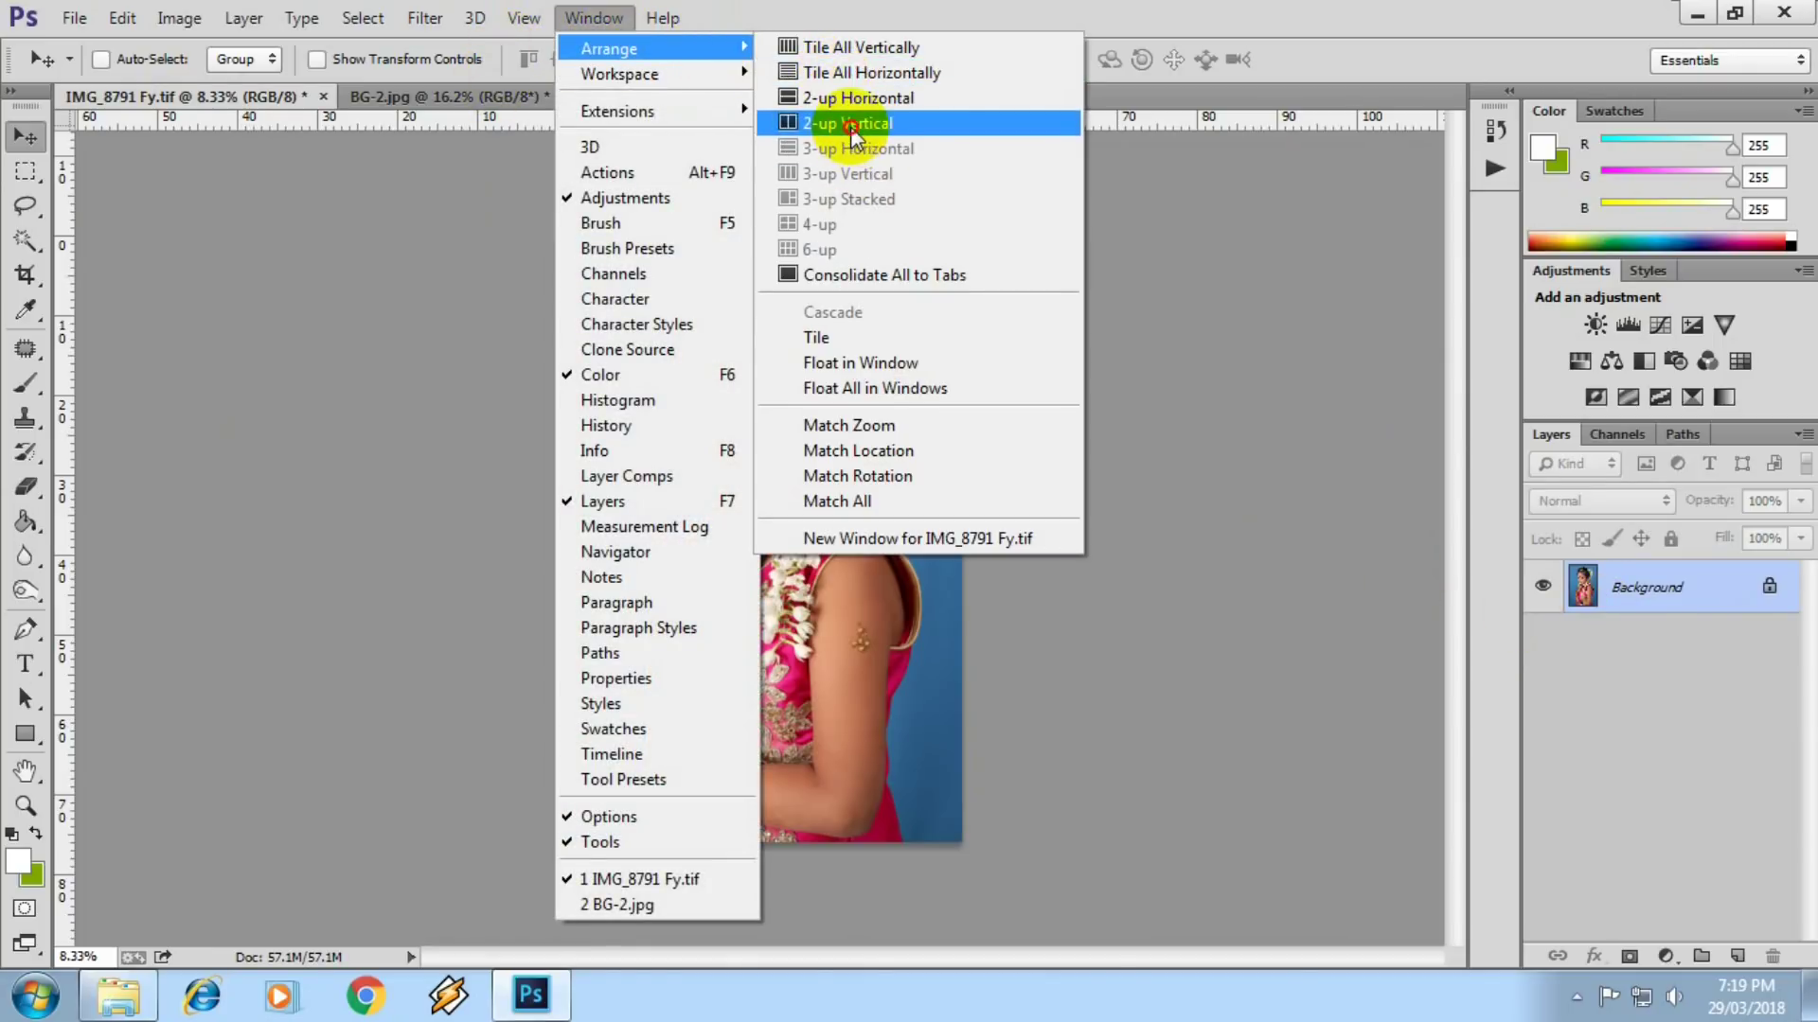
pyautogui.click(847, 123)
pyautogui.rightClick(464, 378)
pyautogui.click(542, 398)
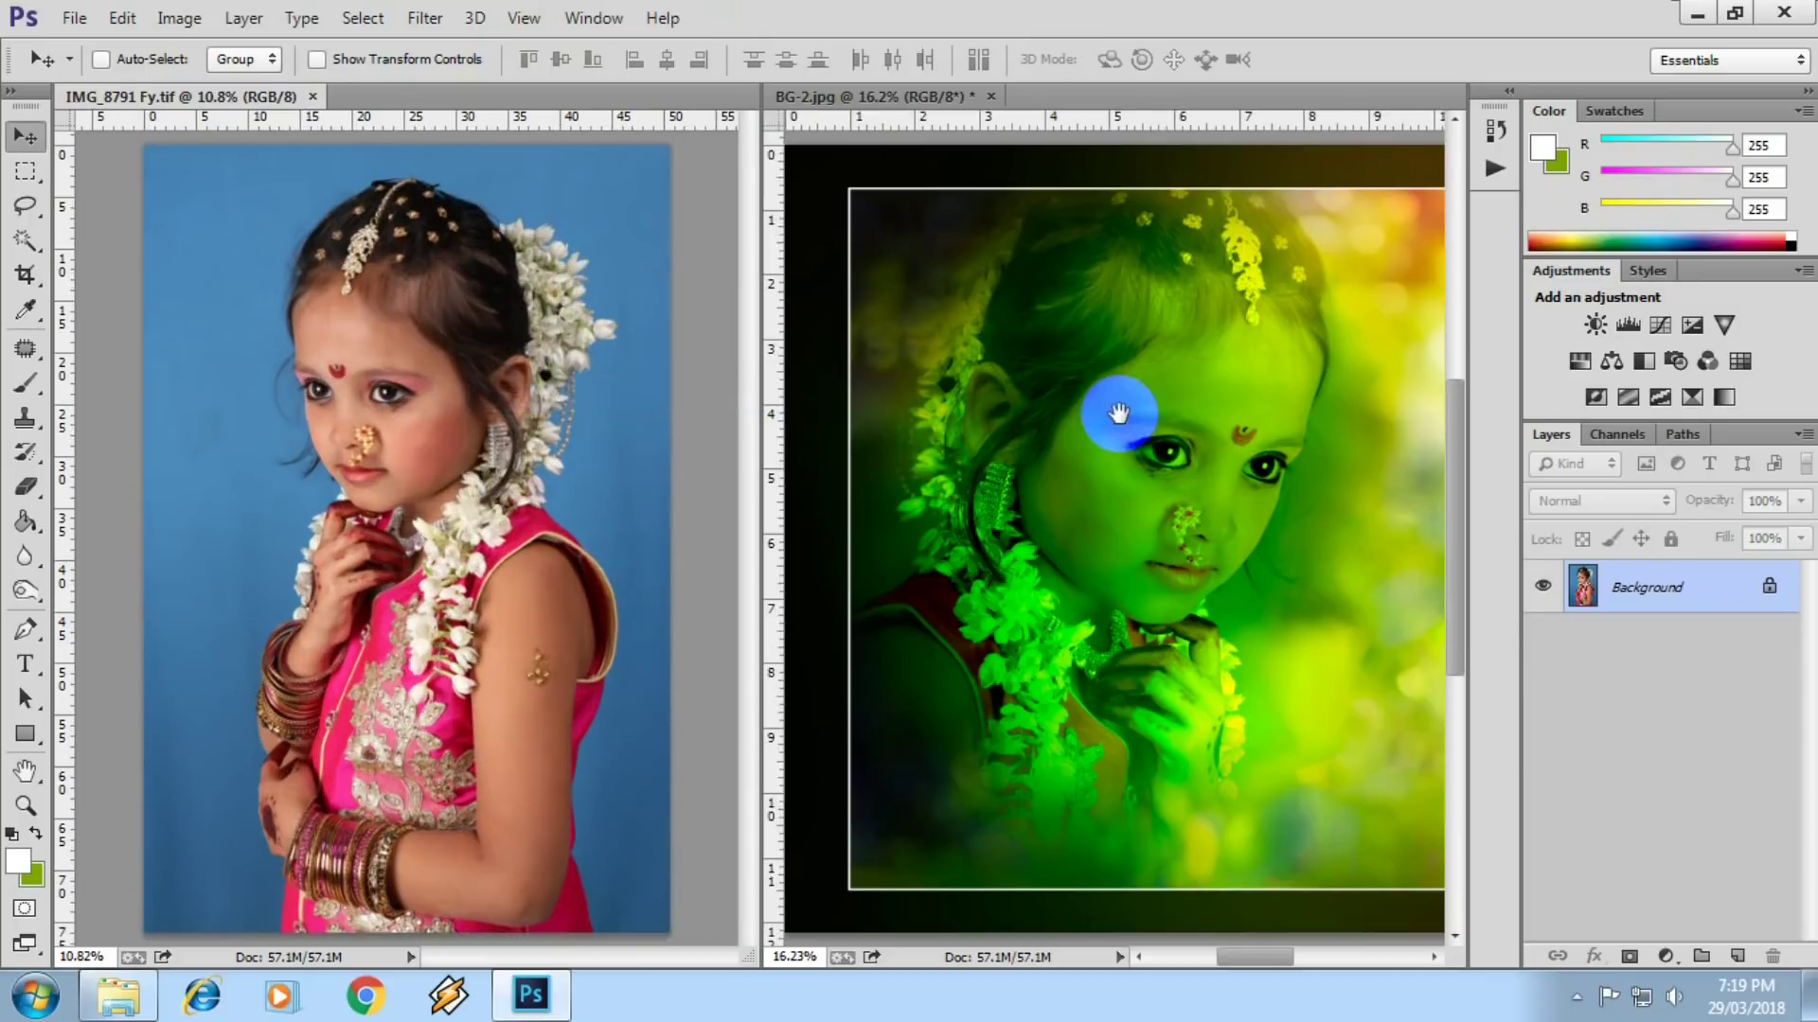
pyautogui.rightClick(1189, 459)
pyautogui.click(1260, 476)
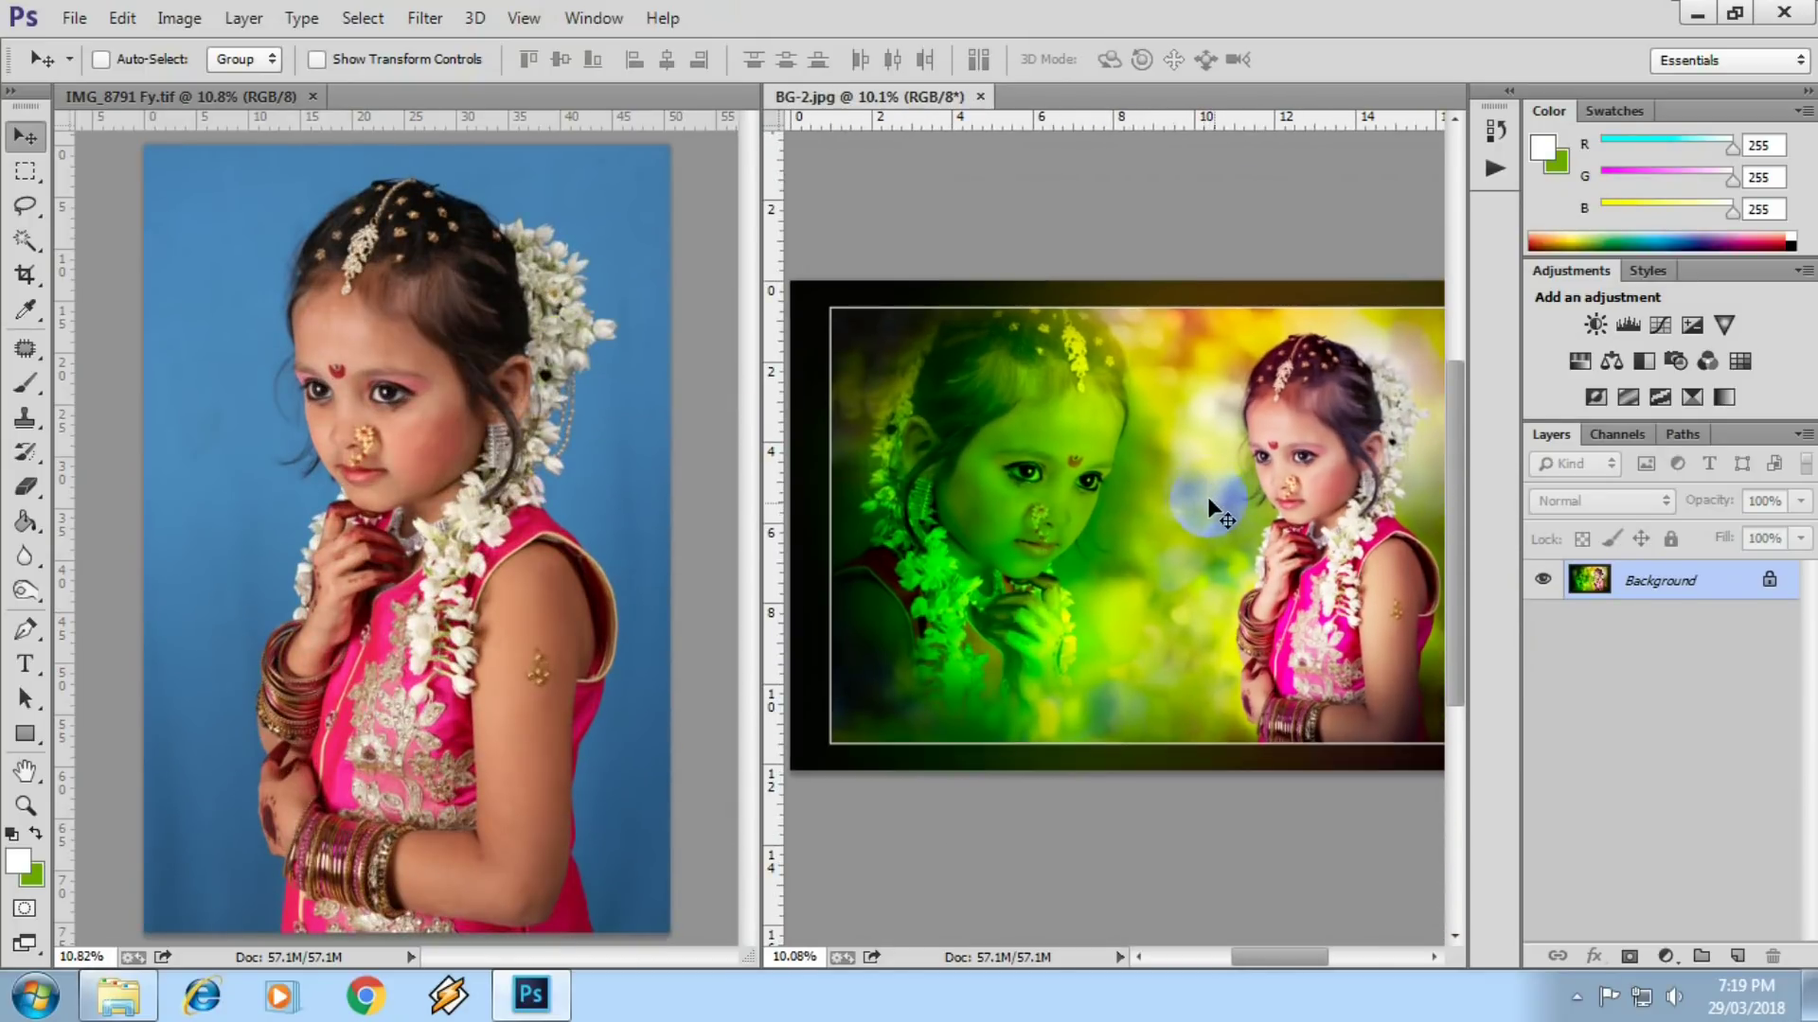
# - Hide the side panels and enlarge both documents across the freed space
pyautogui.hotkey('shift', 'Tab')
pyautogui.hotkey('ctrl', '0')
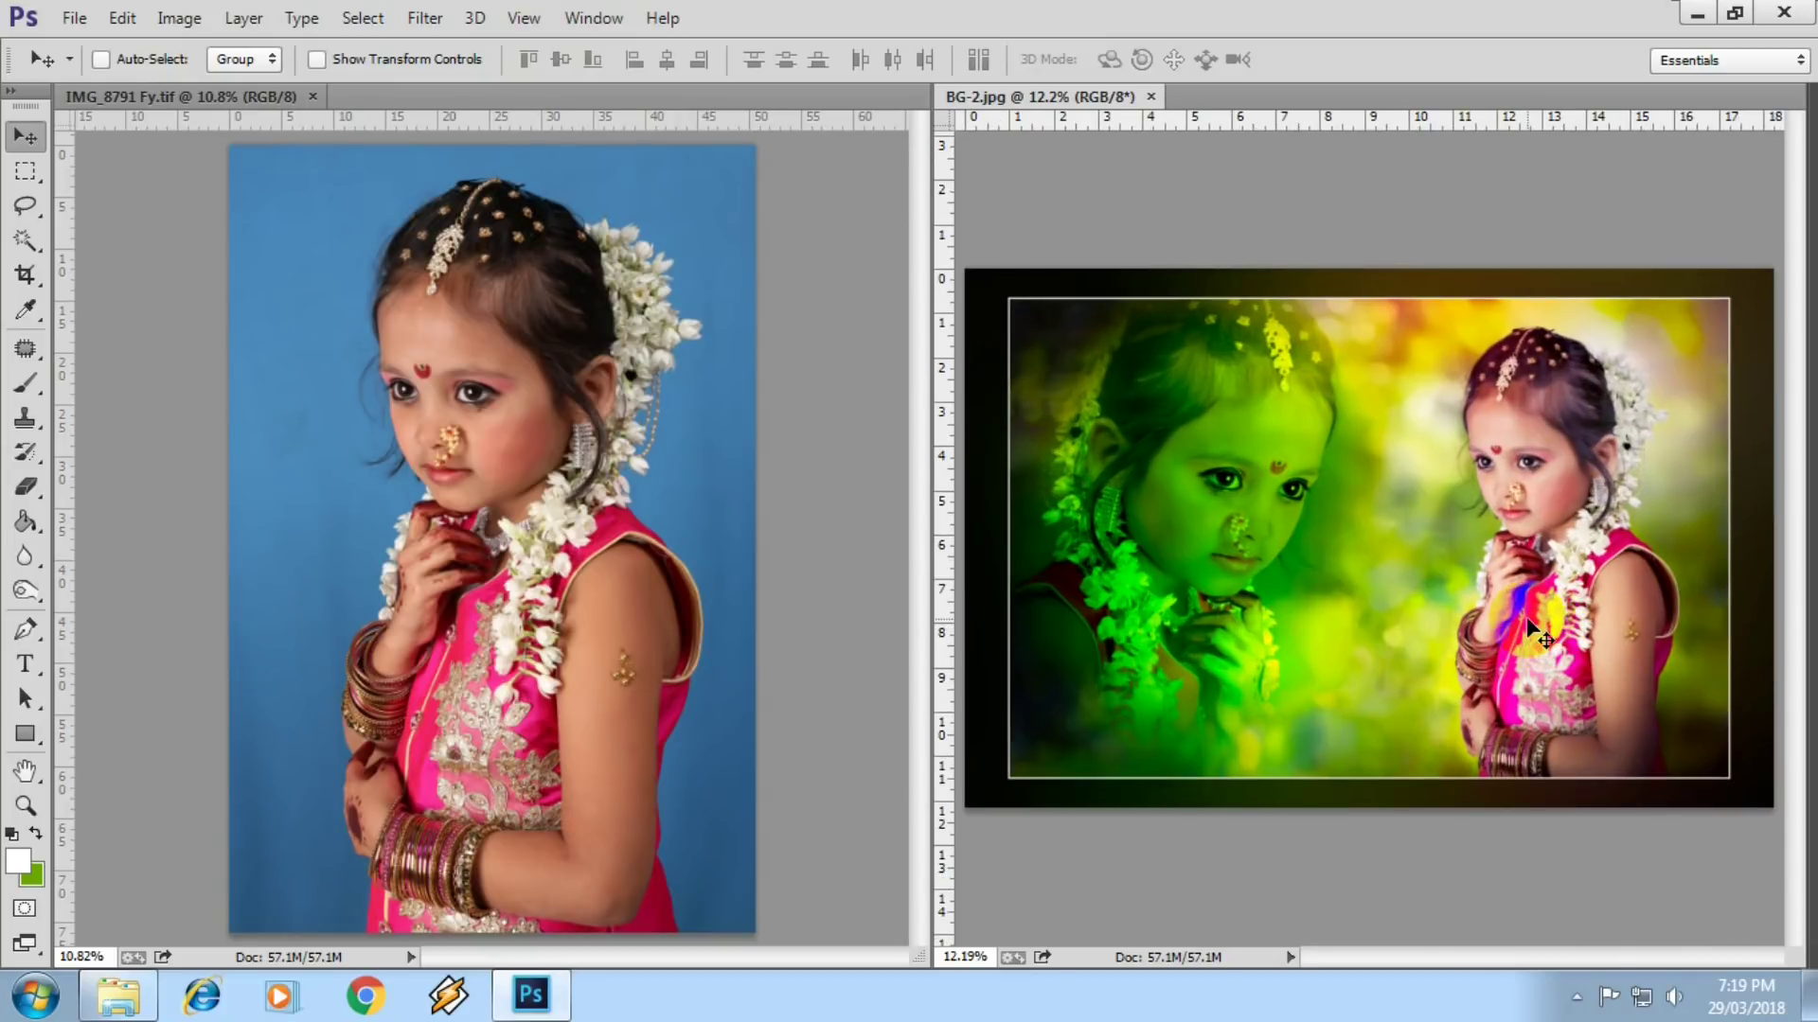
pyautogui.scroll(1, 1534, 630)
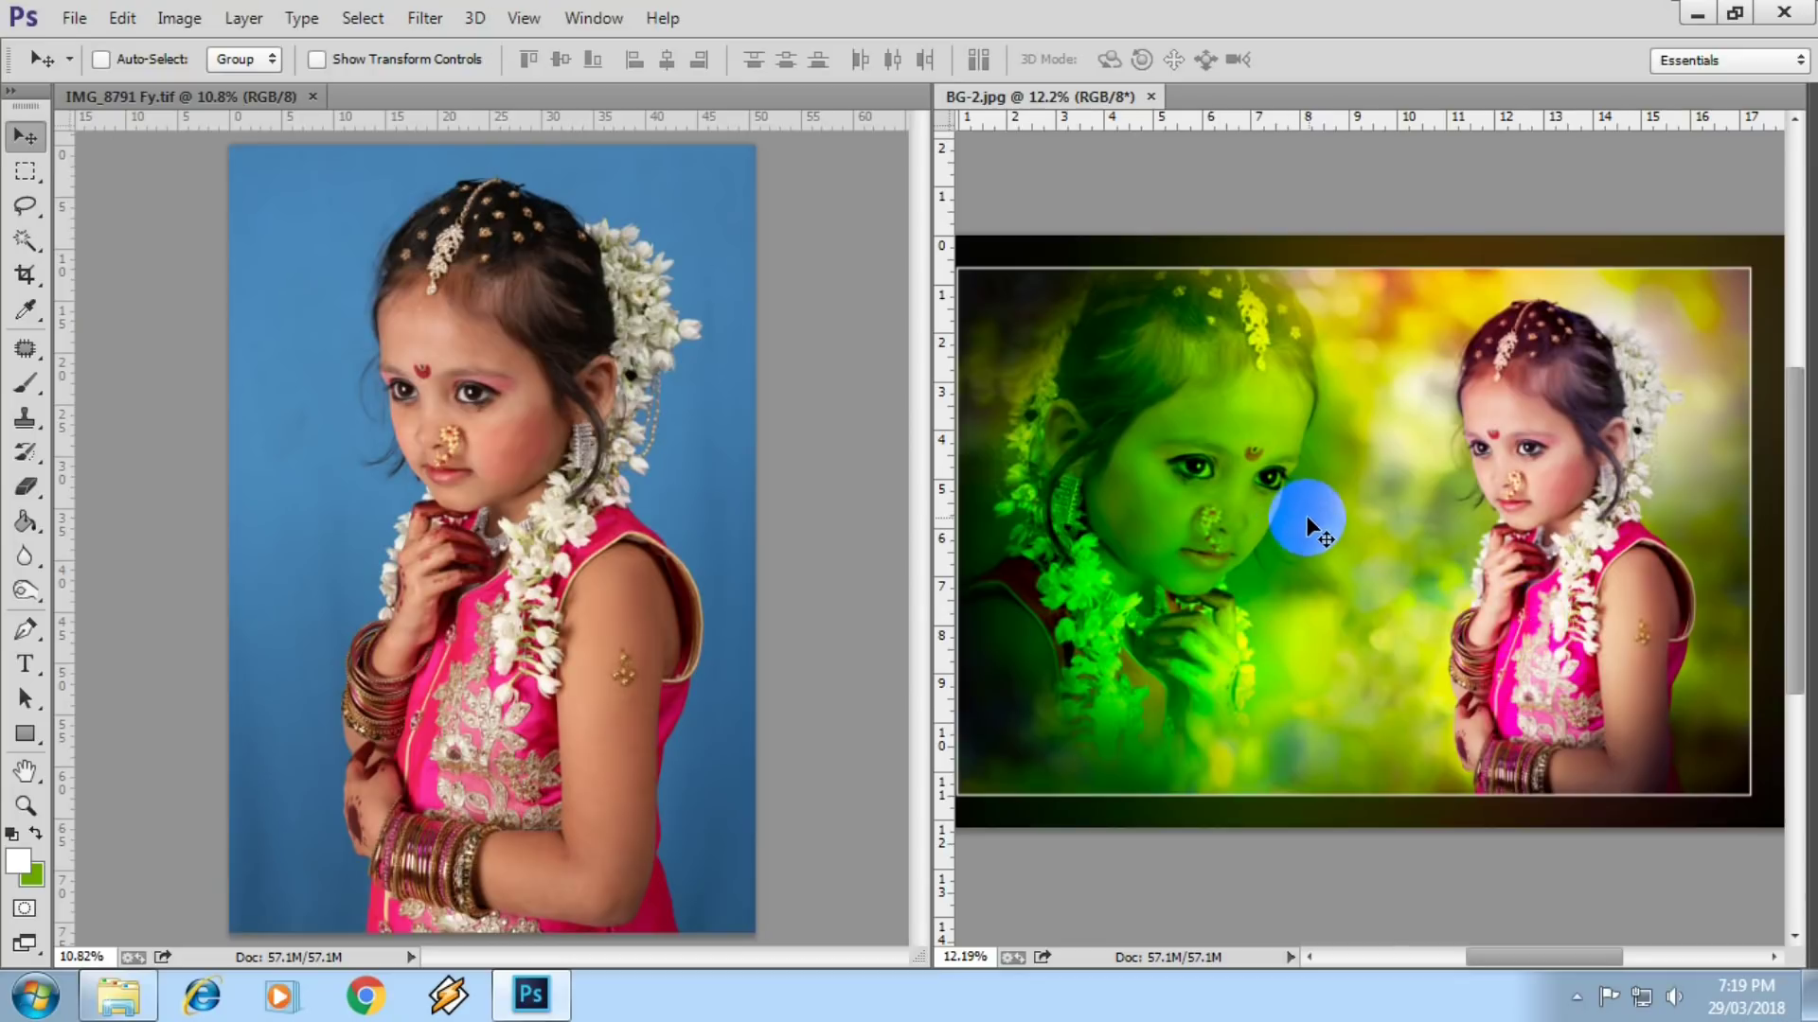
pyautogui.scroll(4, 1302, 514)
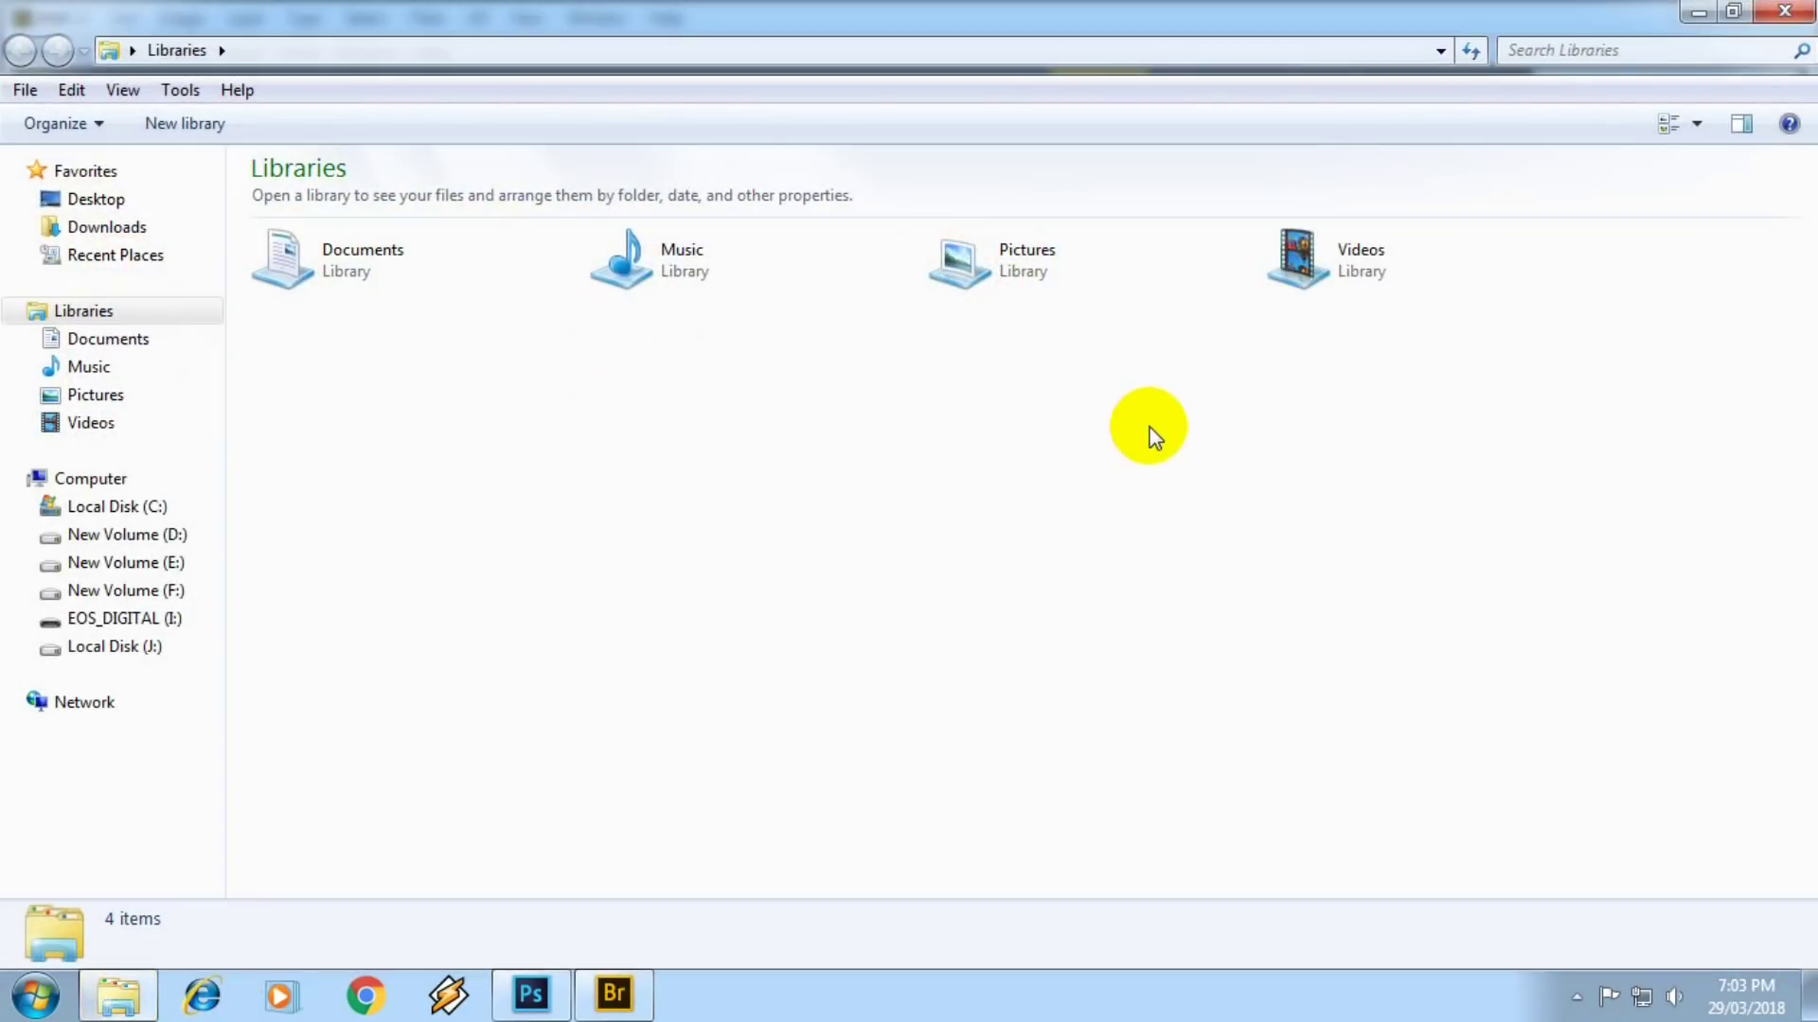
# - Minimise Explorer and move Bridge up to the parent Raj folder
pyautogui.click(1699, 13)
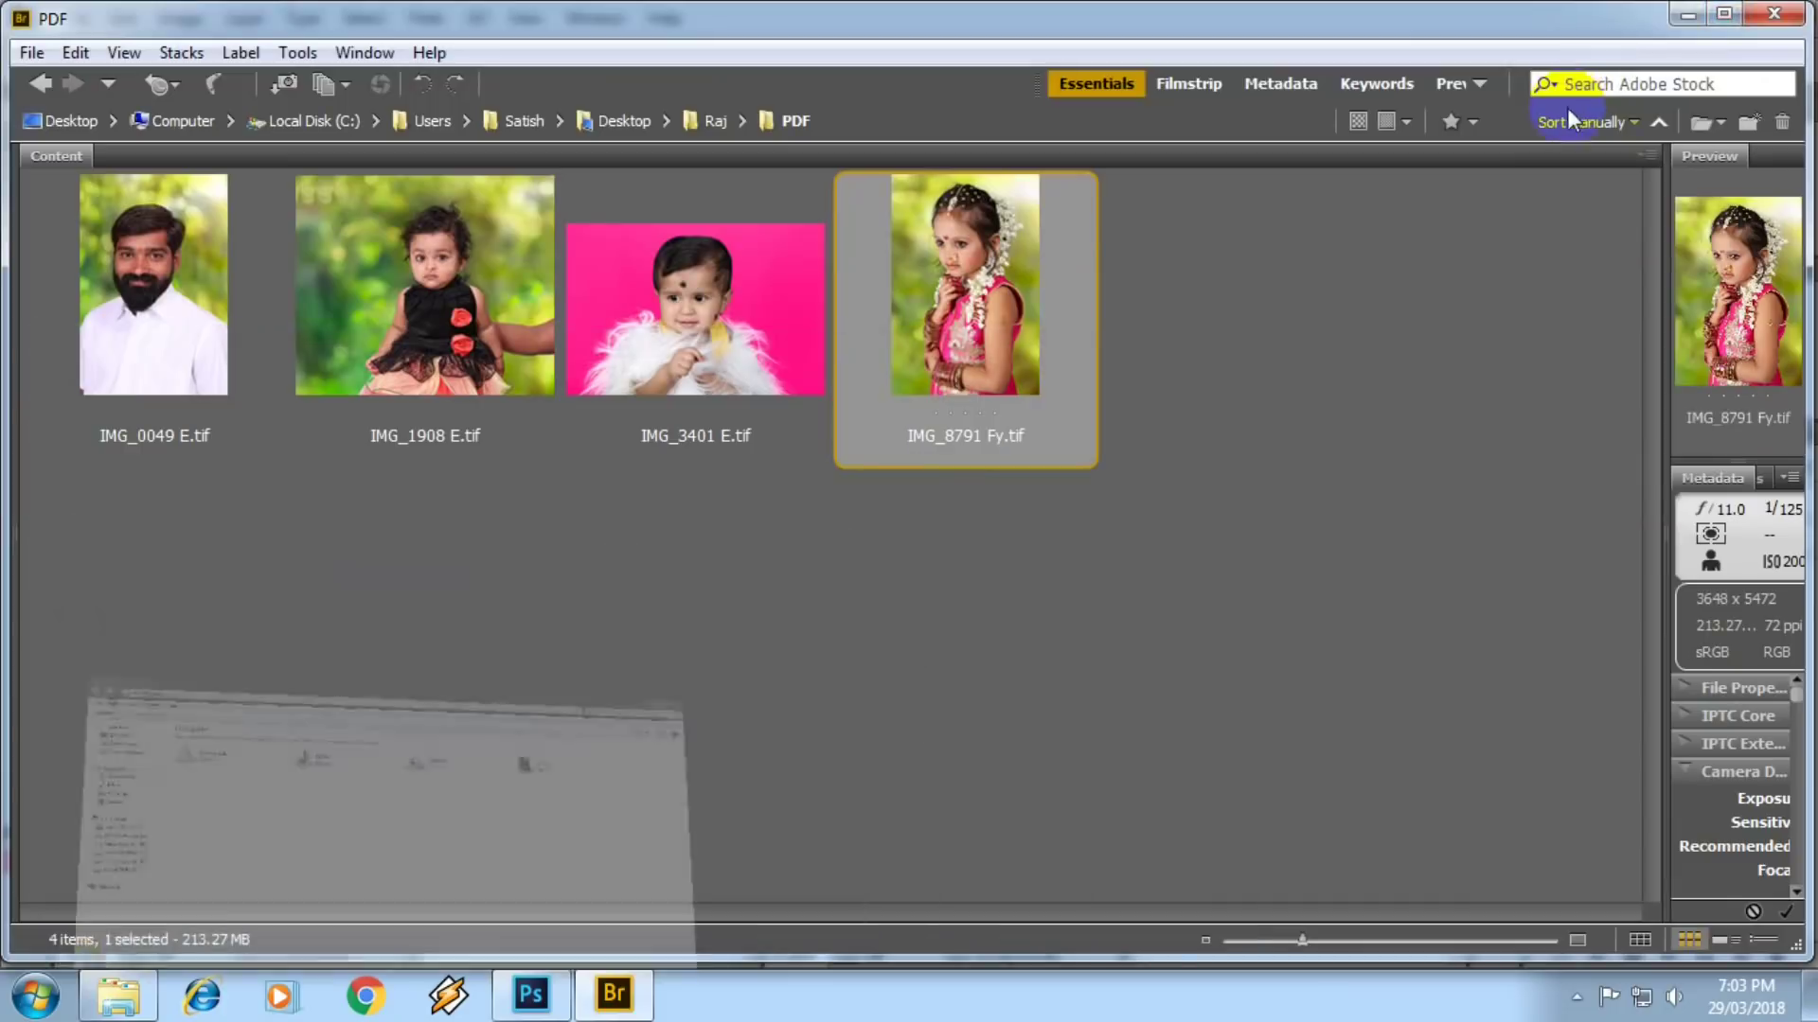
pyautogui.click(977, 634)
pyautogui.hotkey('ctrl', '[')
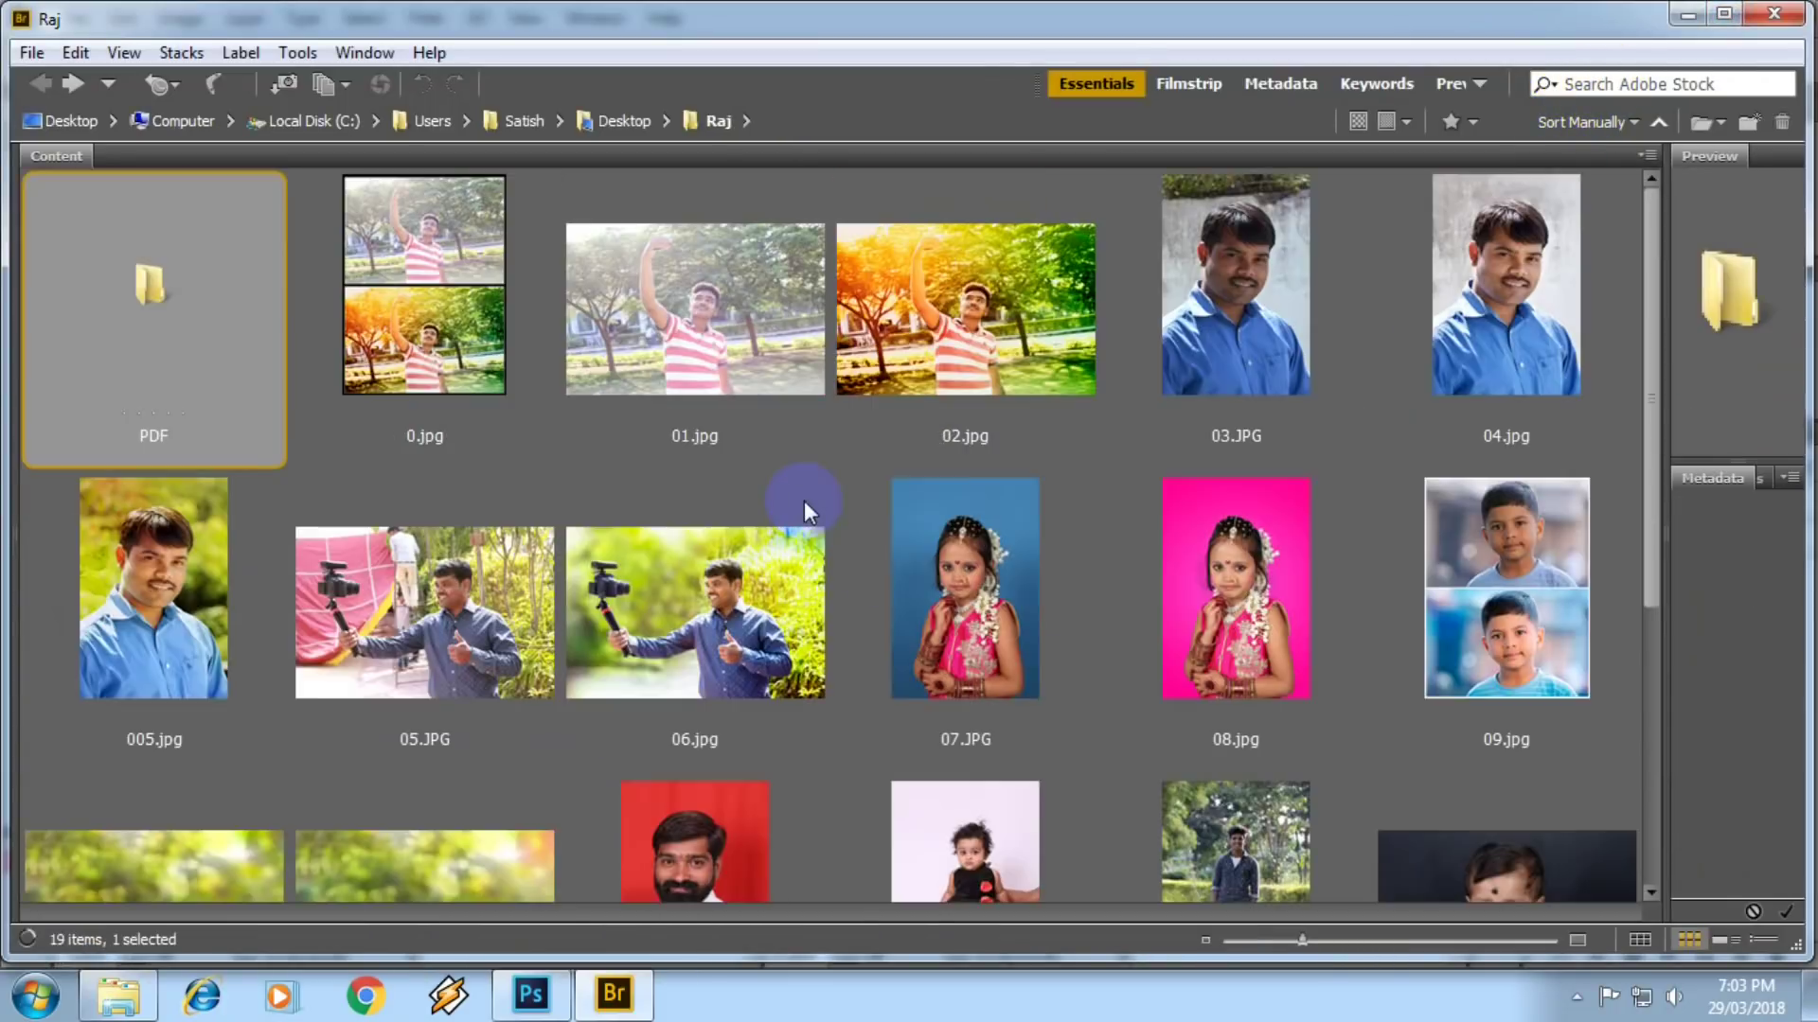
# - Select IMG_02703.CR2 and preview it full screen
pyautogui.scroll(-5, 945, 594)
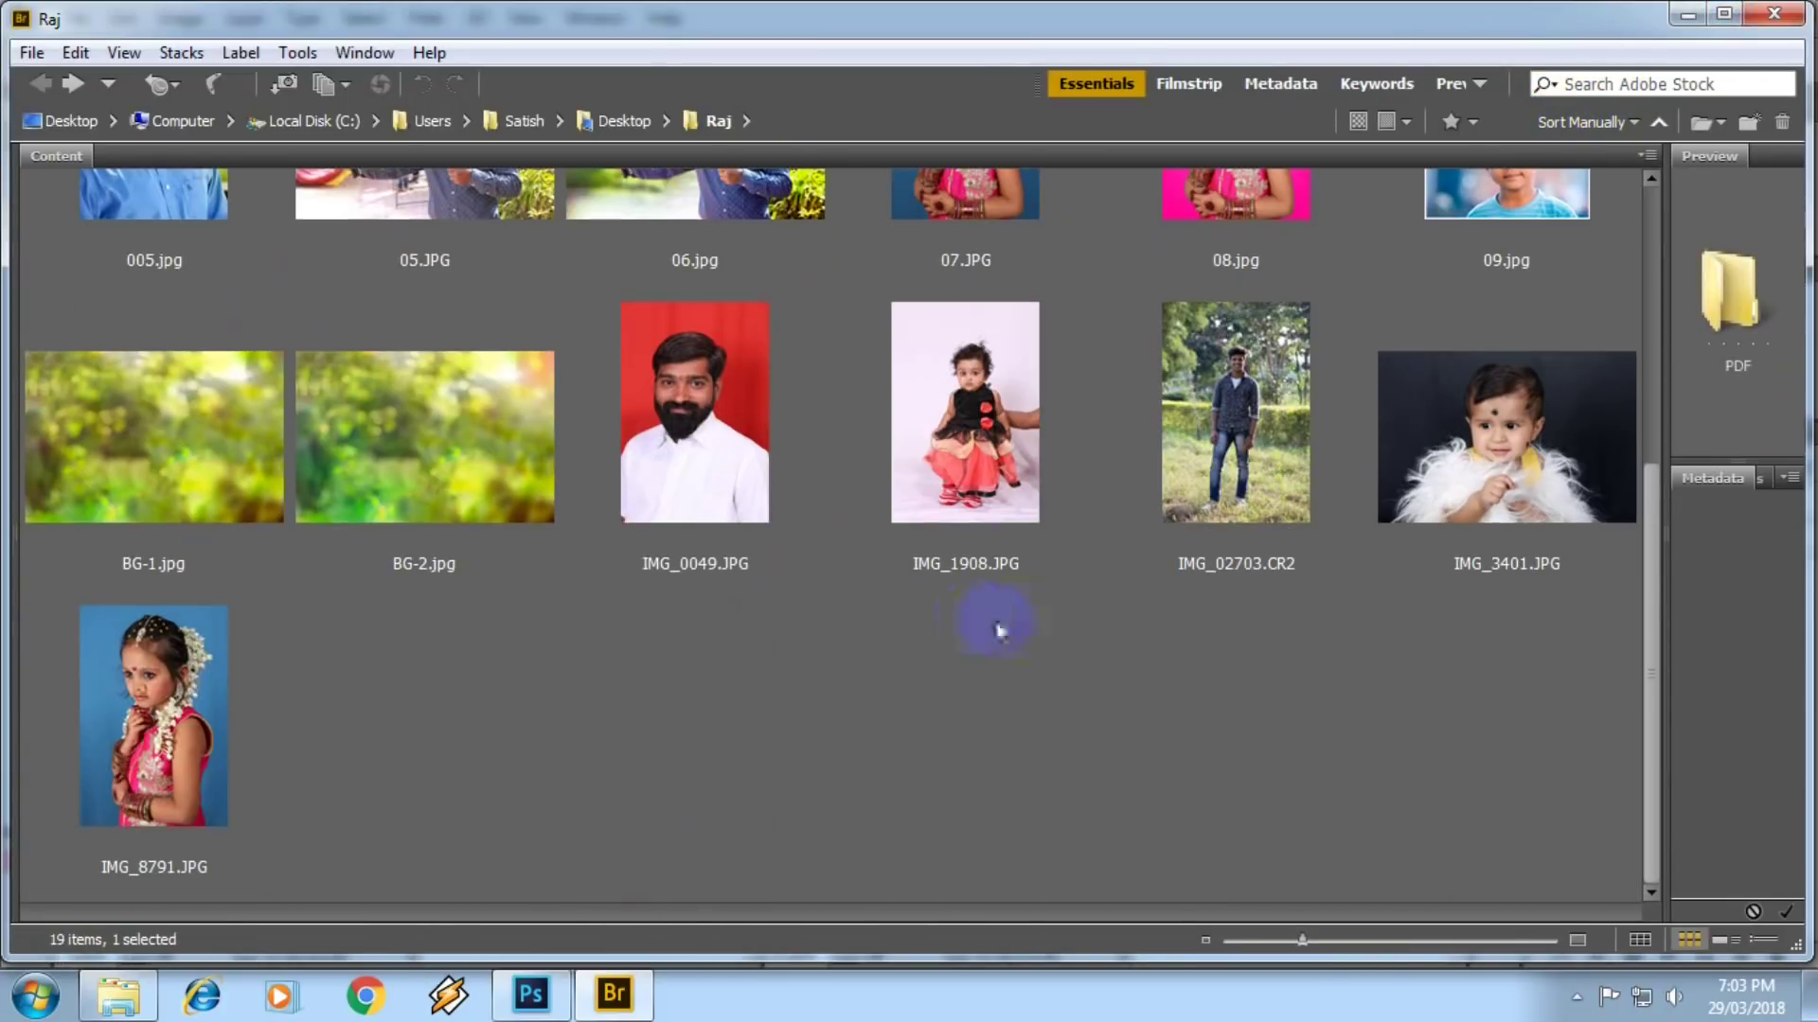
pyautogui.click(1248, 428)
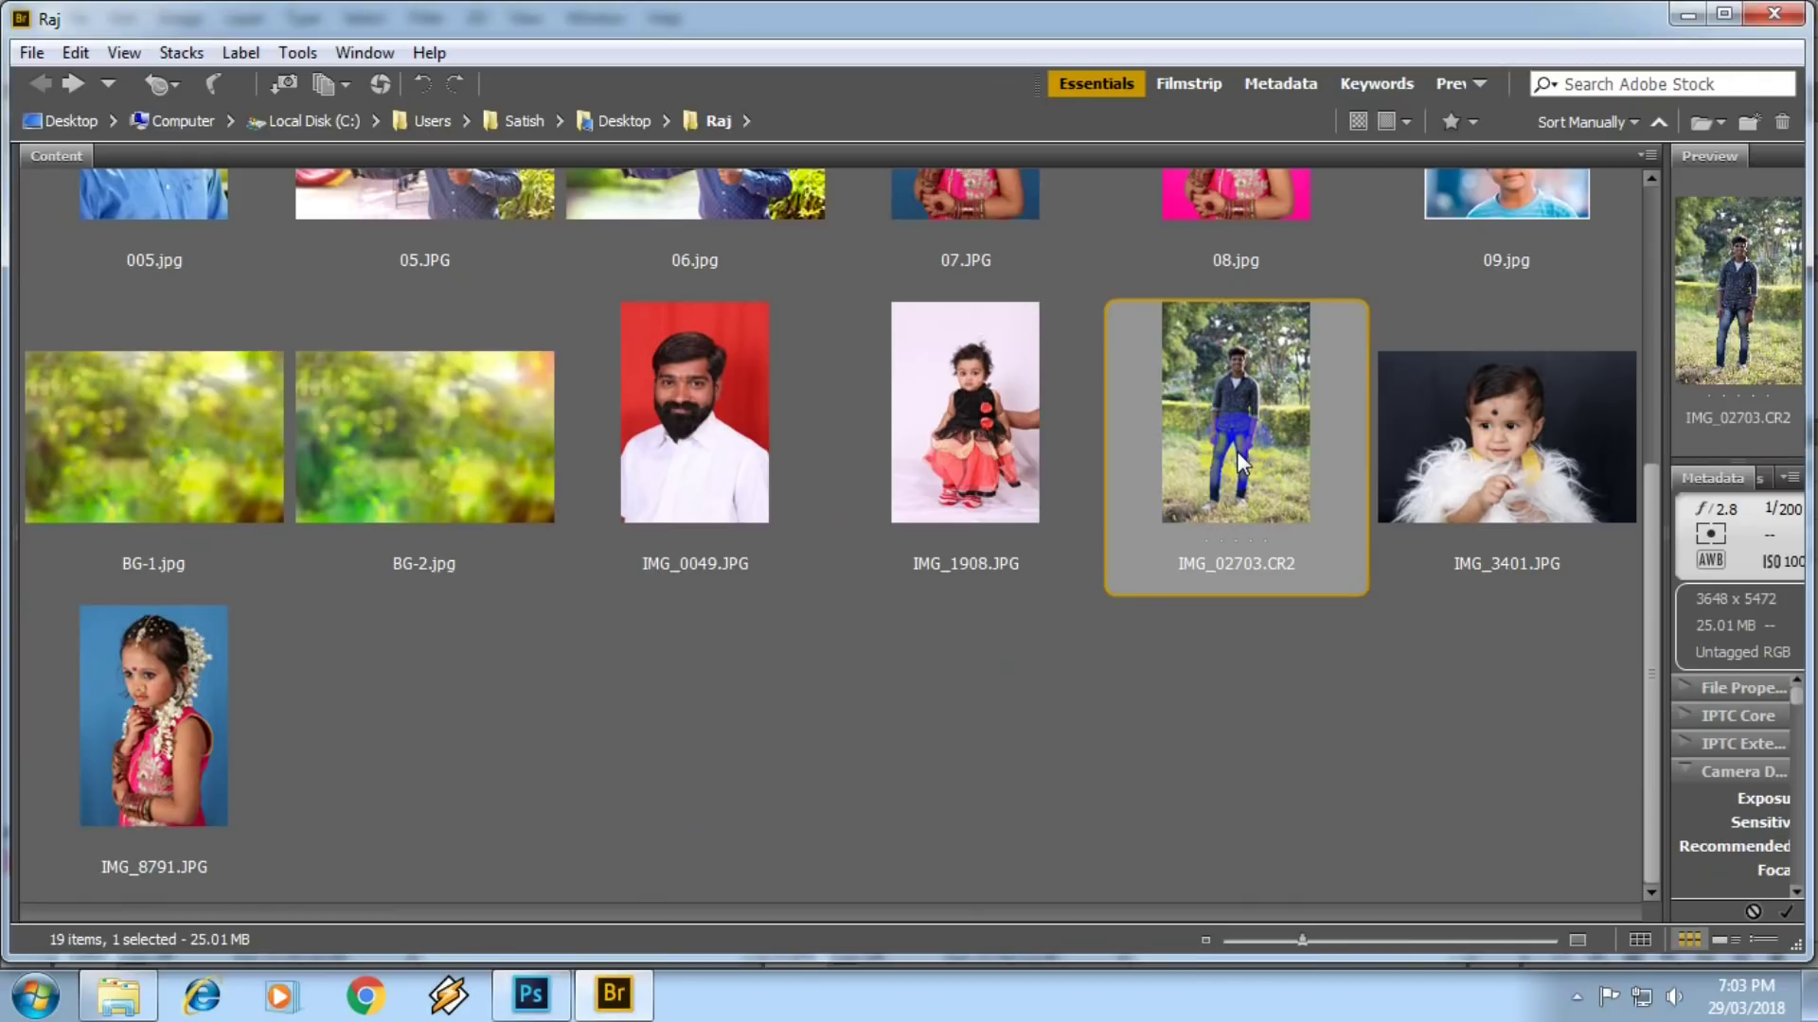
pyautogui.press('space')
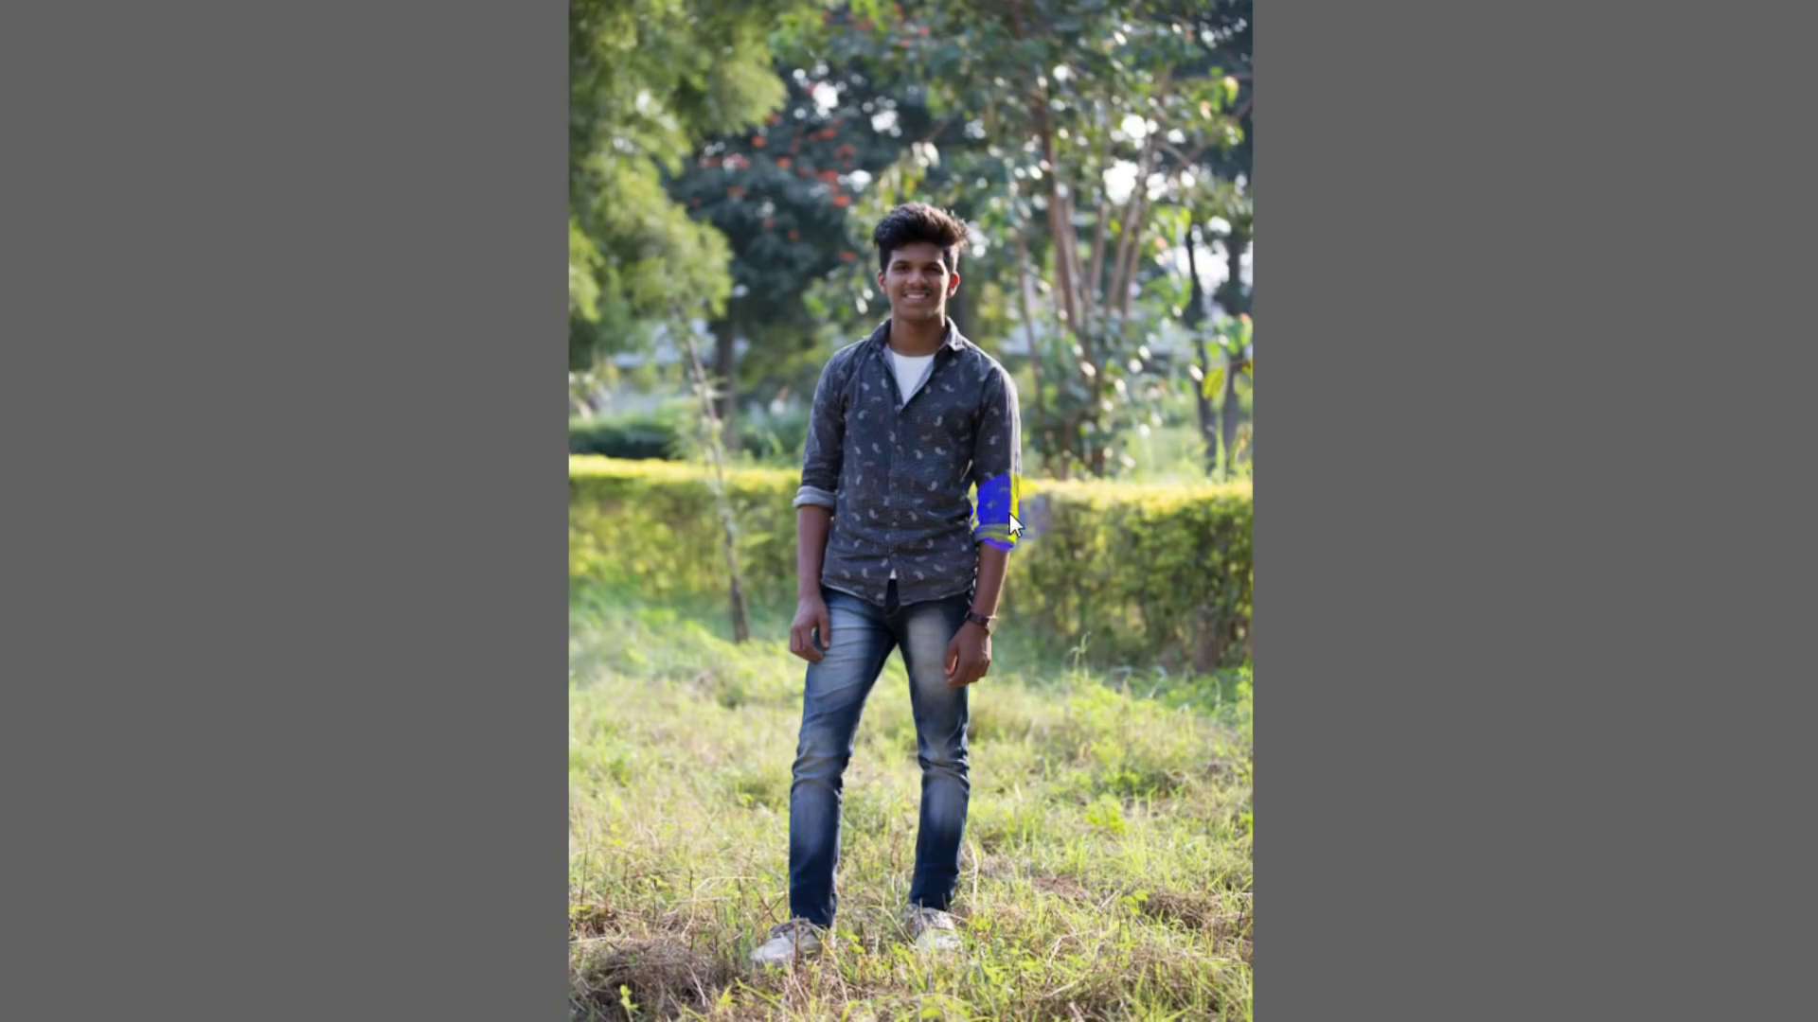
pyautogui.press('space')
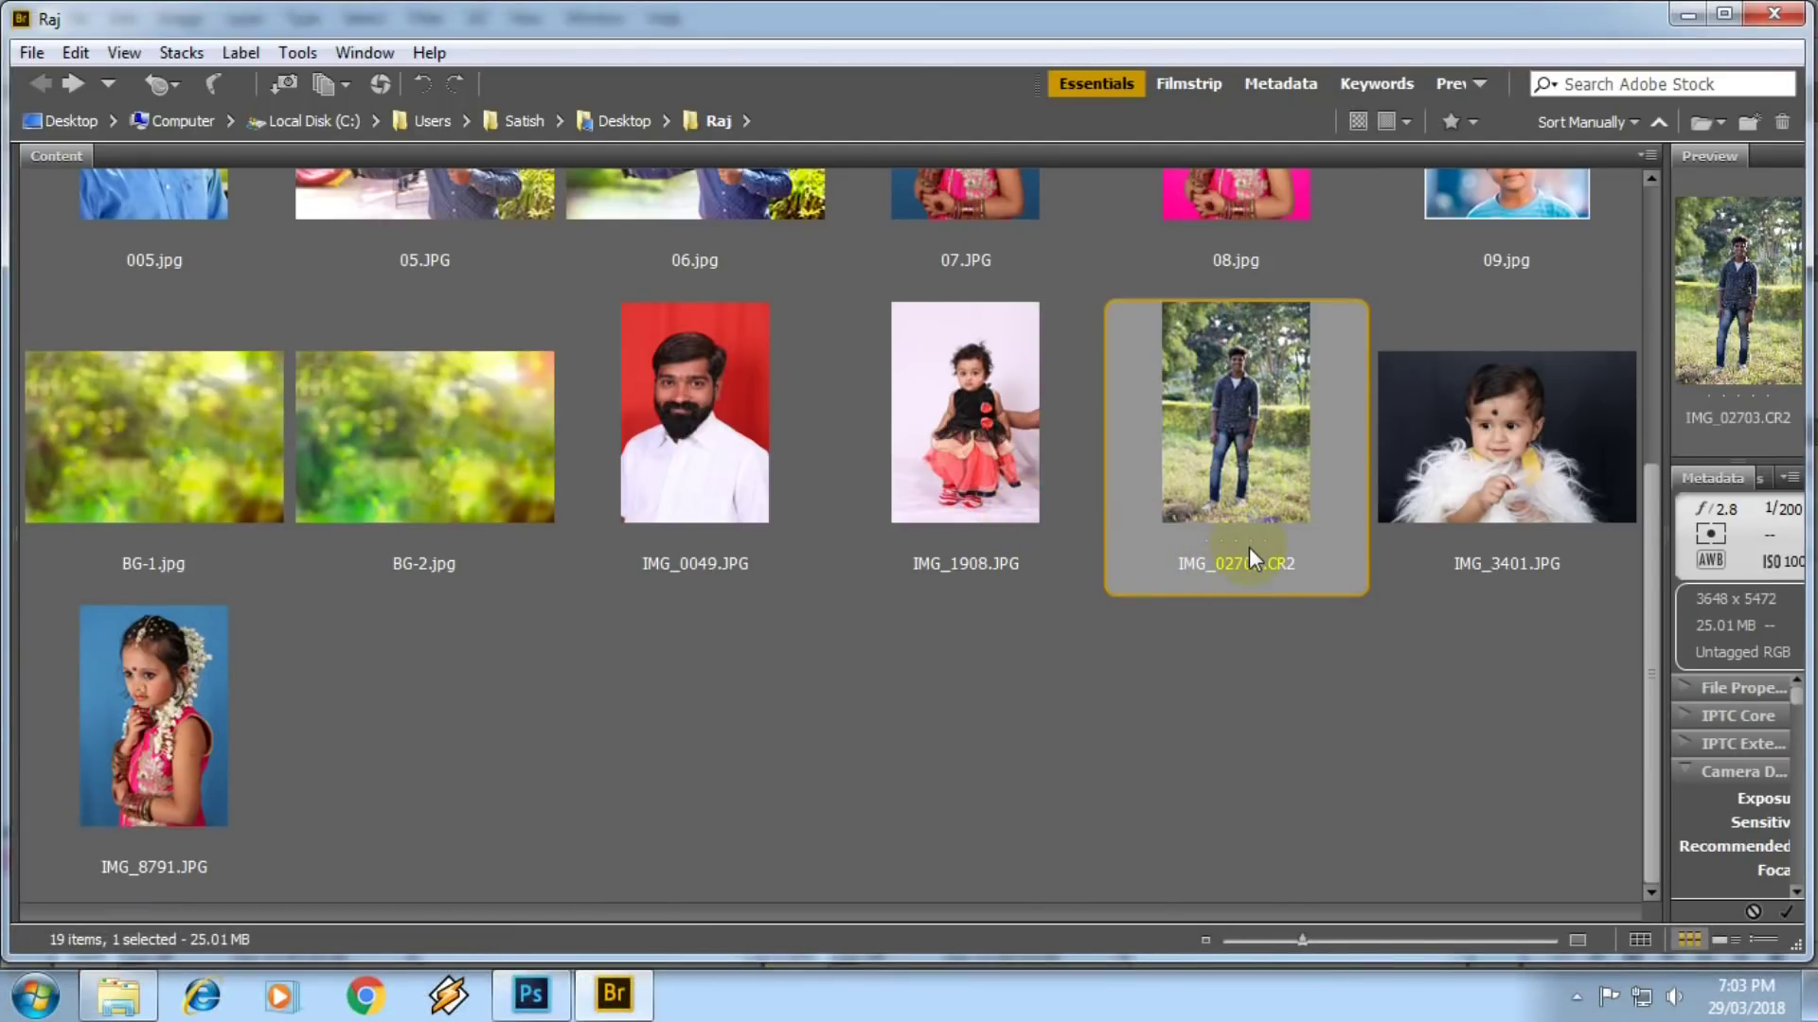
pyautogui.press('space')
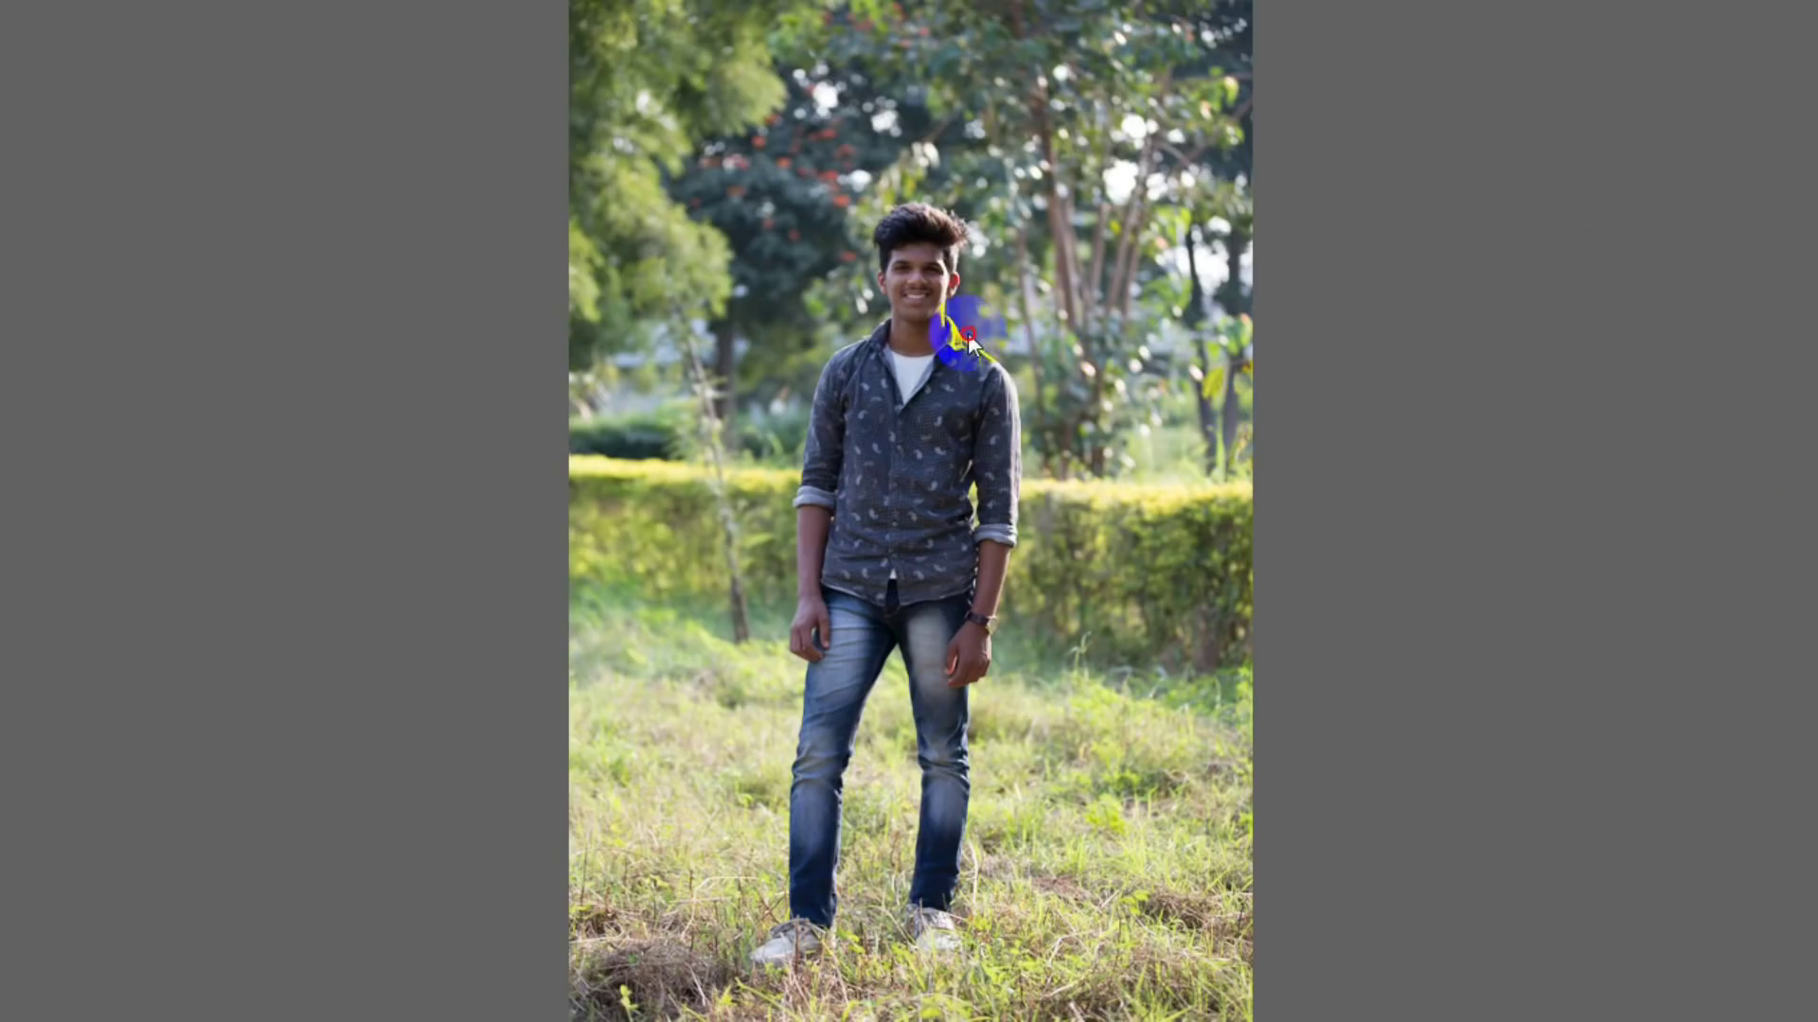